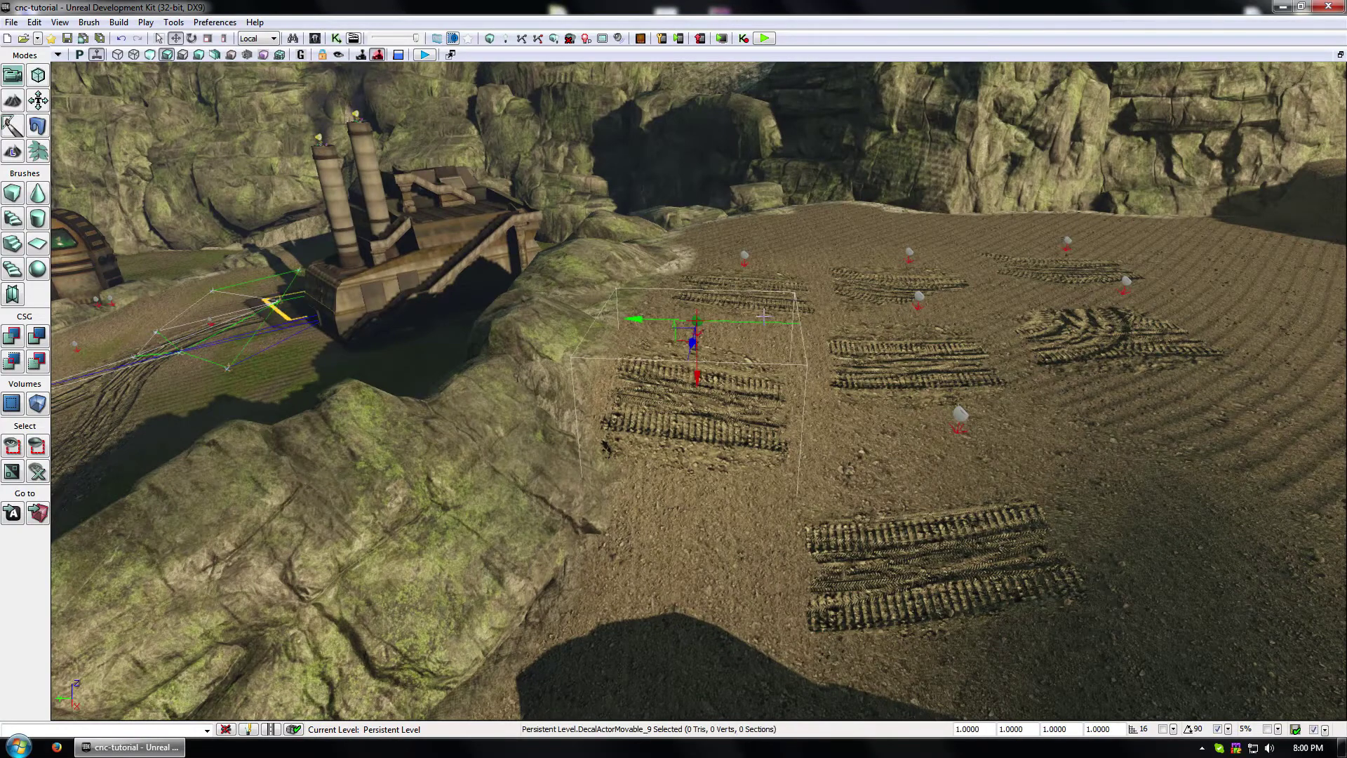
- Move all seven track decals off the plateau onto the sandy ground at the foot of the cliff
{"action": "left_click", "coordinate": [960, 417], "text": "ctrl"}
{"action": "left_click", "coordinate": [919, 298], "text": "ctrl"}
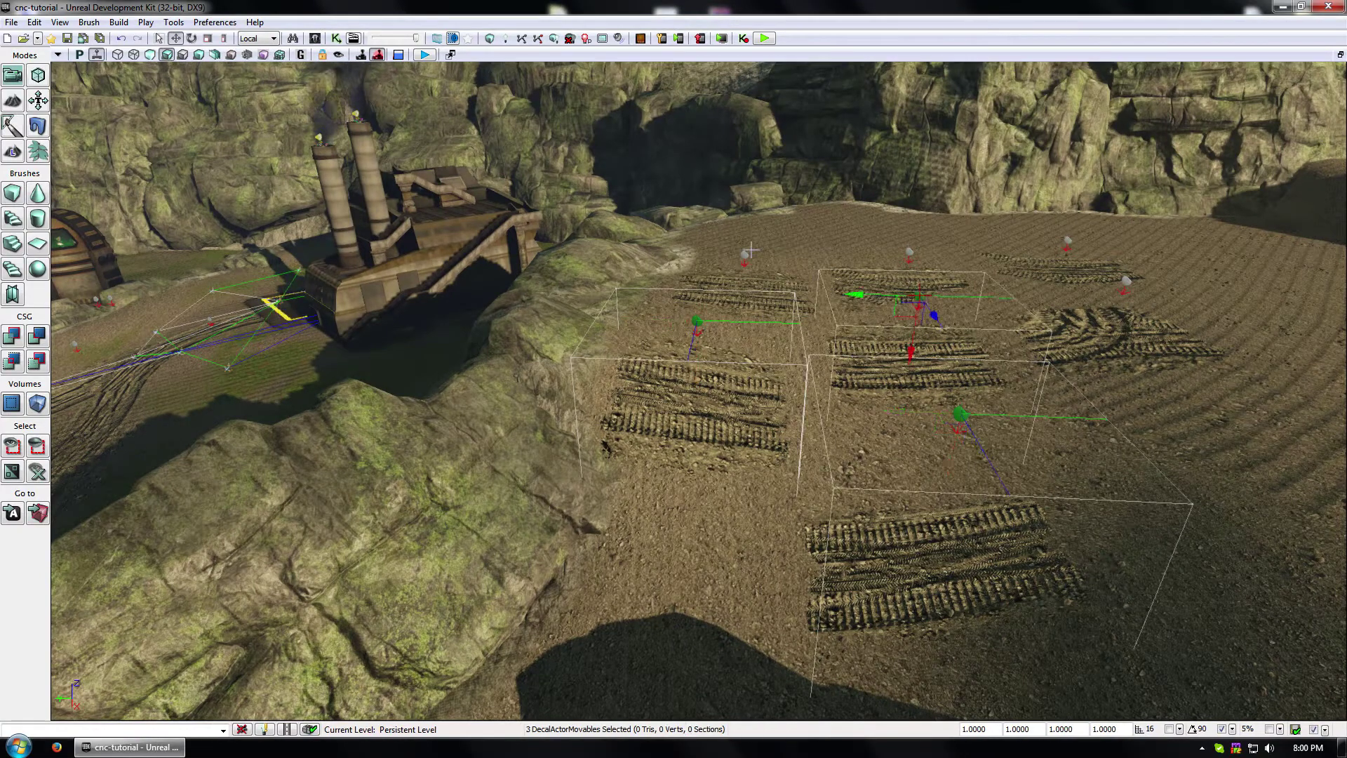
{"action": "left_click", "coordinate": [745, 256], "text": "ctrl"}
{"action": "left_click", "coordinate": [909, 251], "text": "ctrl"}
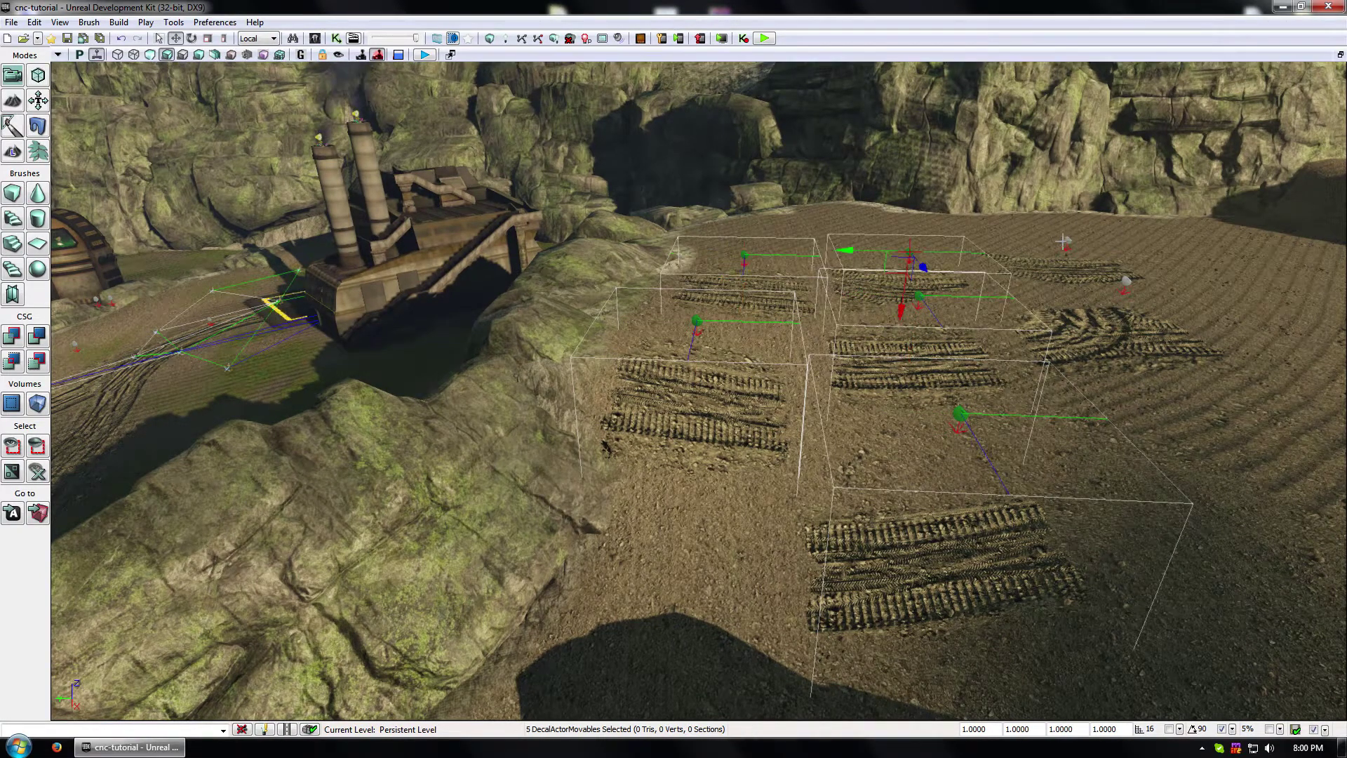
{"action": "left_click", "coordinate": [1066, 242], "text": "ctrl"}
{"action": "left_click", "coordinate": [1126, 280], "text": "ctrl"}
{"action": "mouse_move", "coordinate": [1231, 435]}
{"action": "right_mouse_down"}
{"action": "mouse_move", "coordinate": [1136, 449]}
{"action": "mouse_move", "coordinate": [1233, 446]}
{"action": "right_mouse_up"}
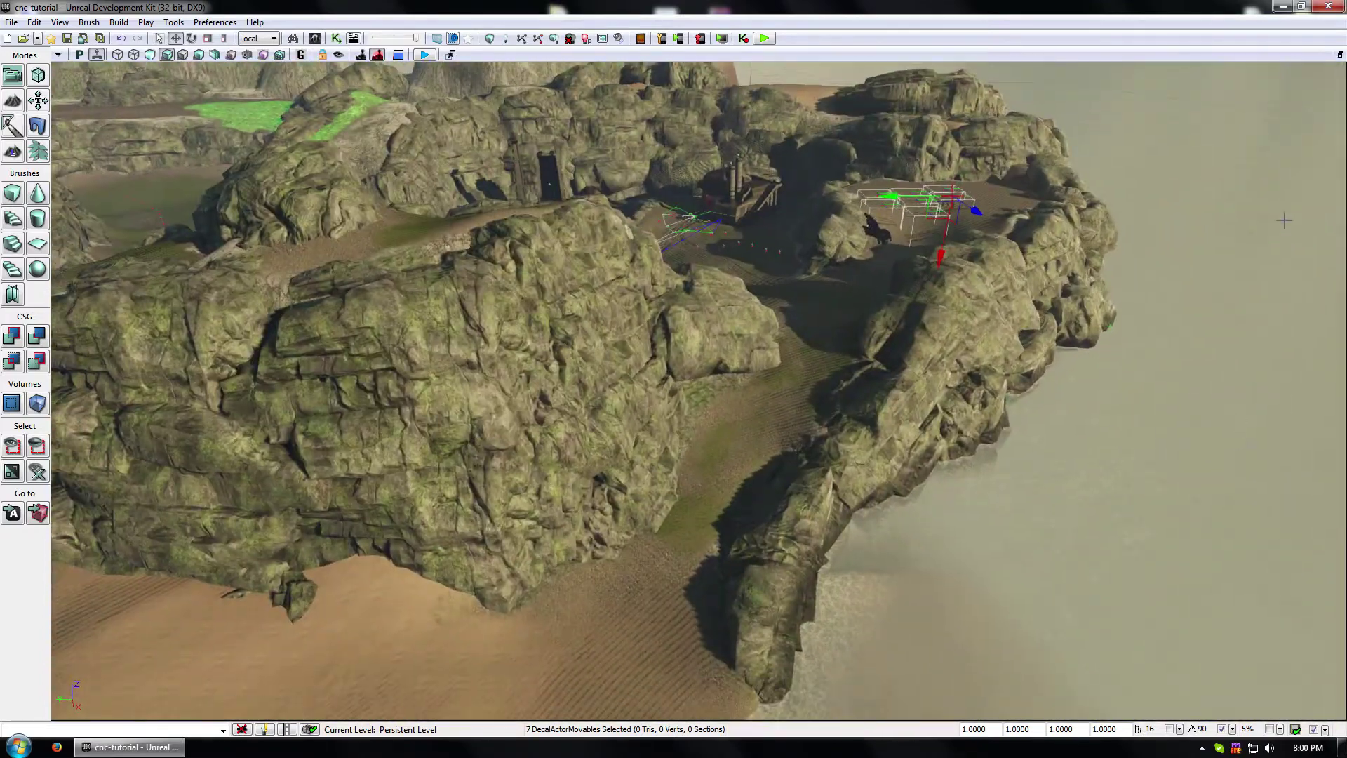
{"action": "left_click_drag", "start_coordinate": [947, 204], "coordinate": [589, 613], "text": "alt"}
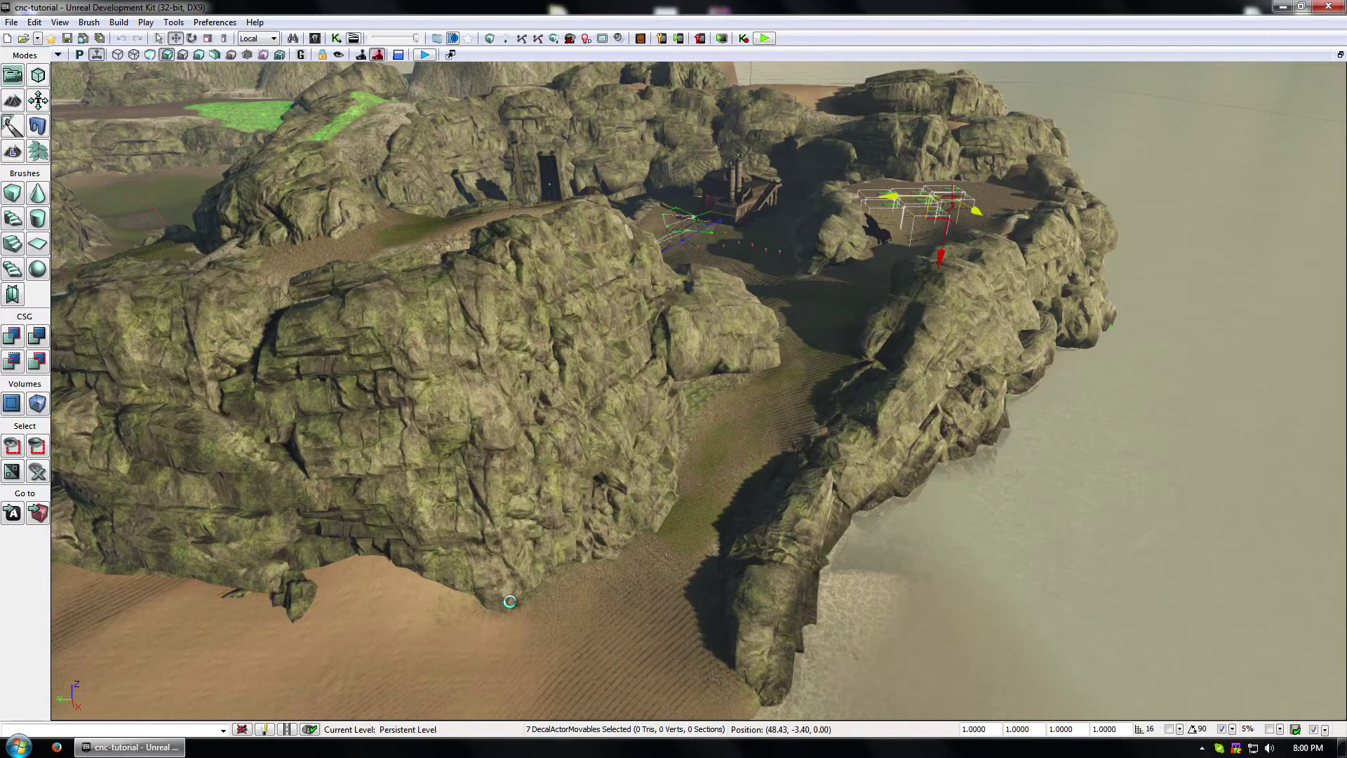
{"action": "key", "text": "ctrl+z"}
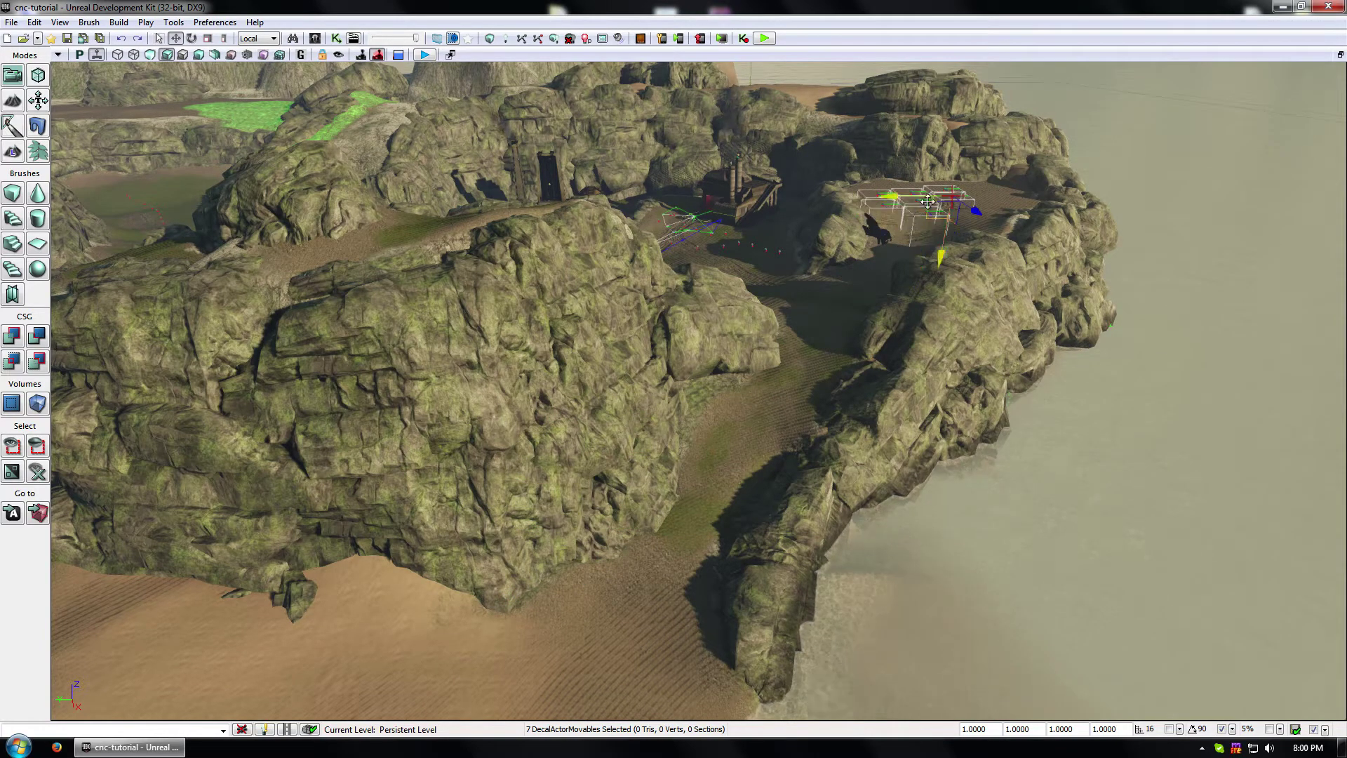
{"action": "left_click_drag", "start_coordinate": [916, 232], "coordinate": [309, 624]}
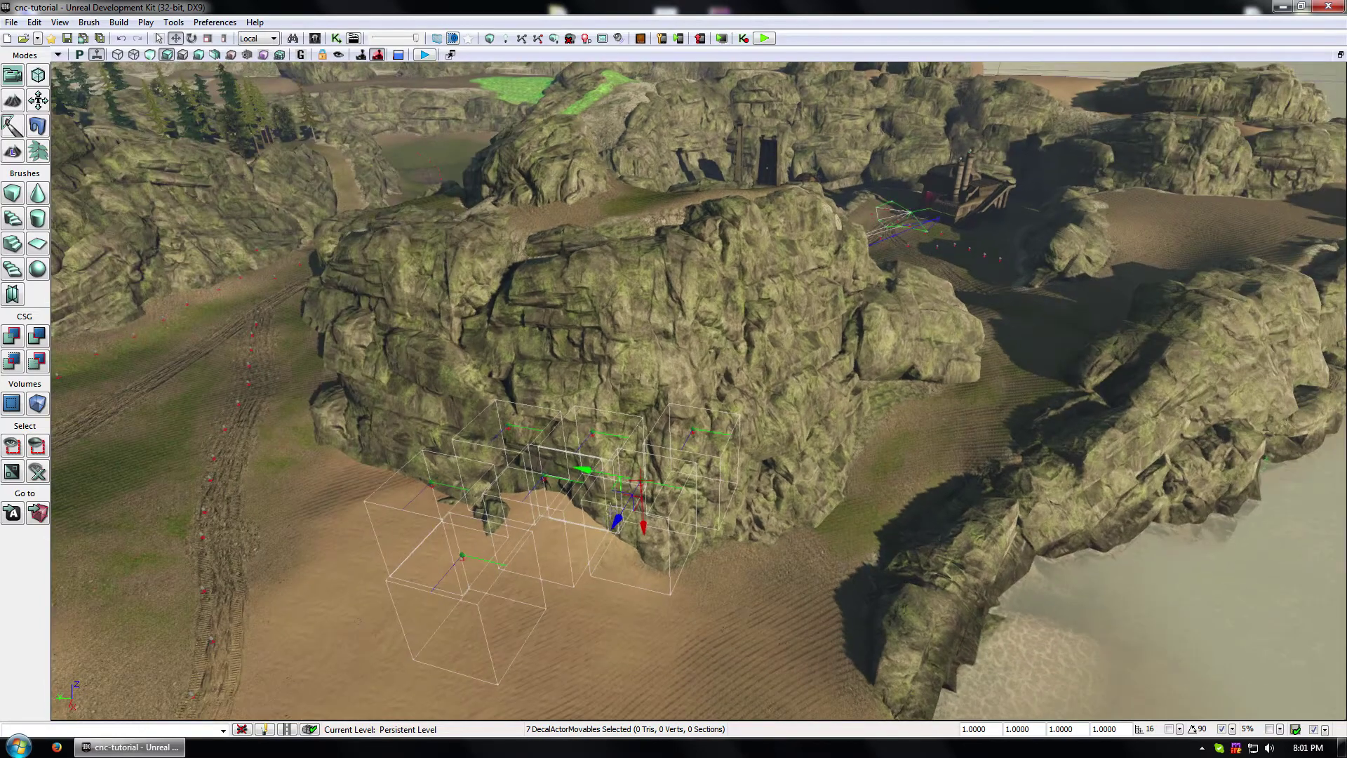
{"action": "left_click_drag", "start_coordinate": [637, 525], "coordinate": [647, 695]}
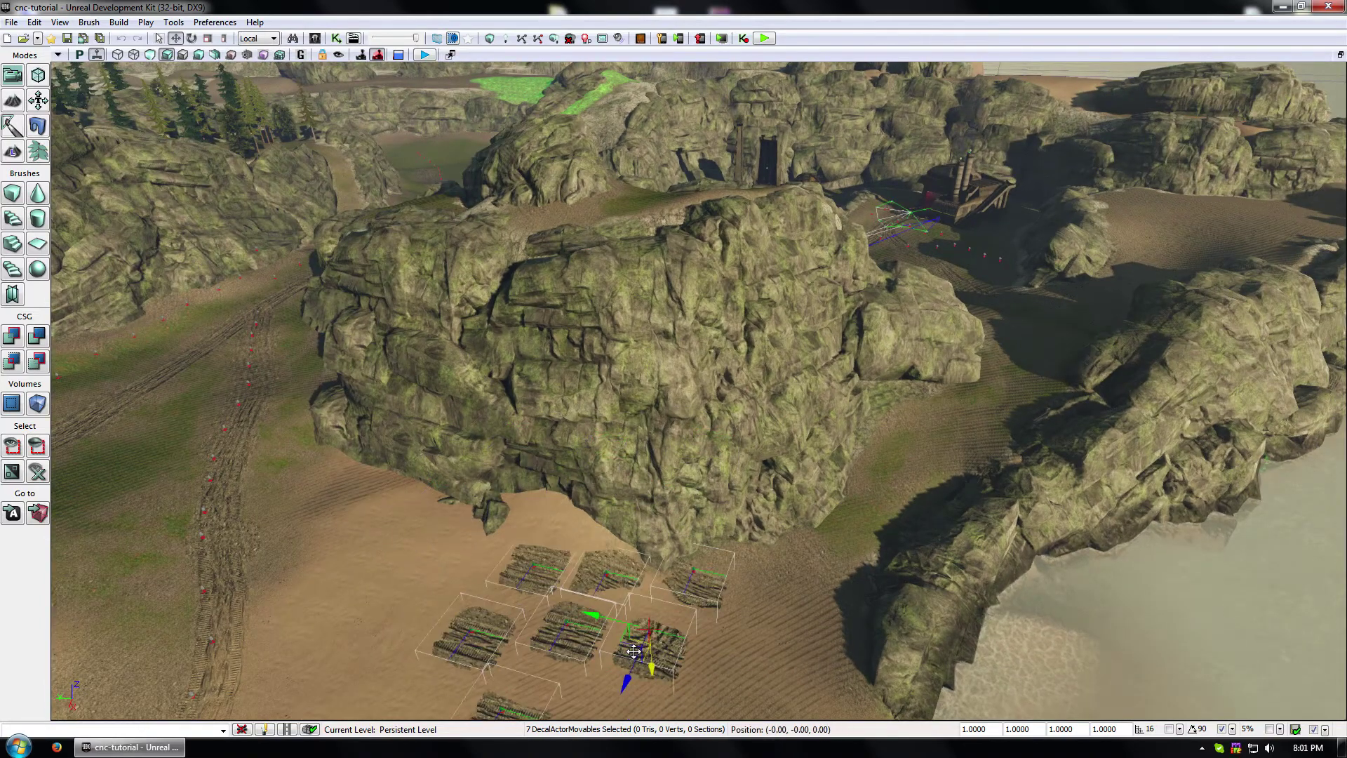
{"action": "right_click_drag", "start_coordinate": [647, 695], "coordinate": [688, 505]}
{"action": "left_click_drag", "start_coordinate": [688, 506], "coordinate": [670, 568]}
{"action": "left_click", "coordinate": [496, 478]}
- Open the UnrealKismet editor over the cleared plateau, reposition its window and minimize it
{"action": "right_click_drag", "start_coordinate": [495, 478], "coordinate": [486, 434]}
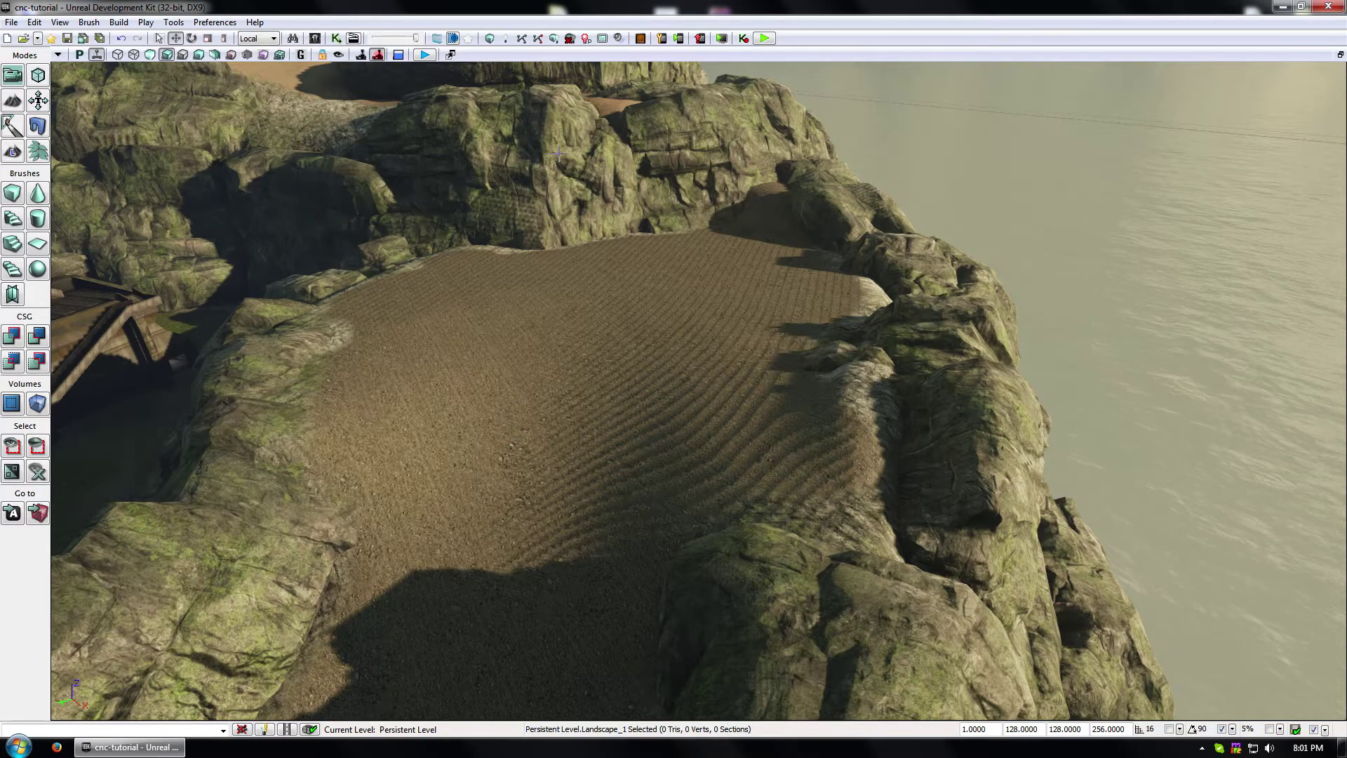
{"action": "right_click_drag", "start_coordinate": [636, 349], "coordinate": [635, 350]}
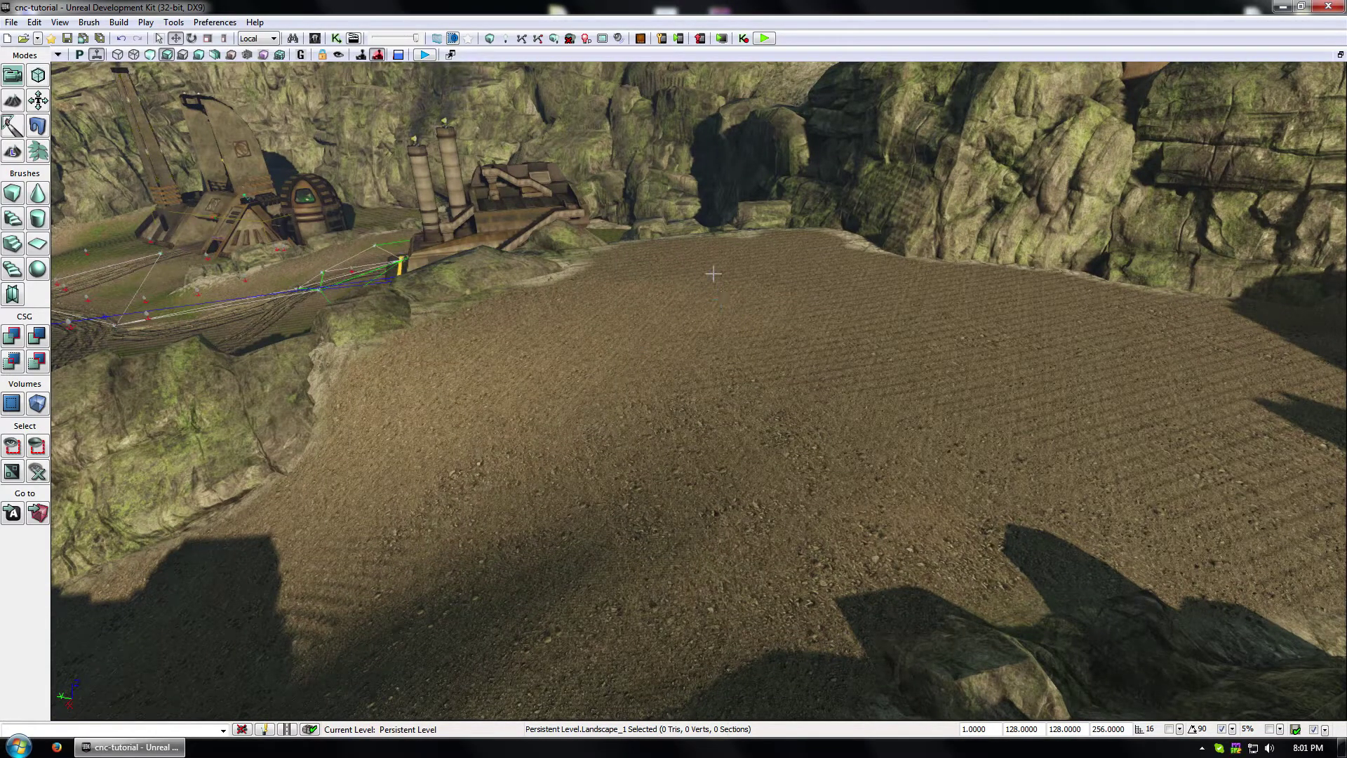
{"action": "left_click", "coordinate": [337, 38]}
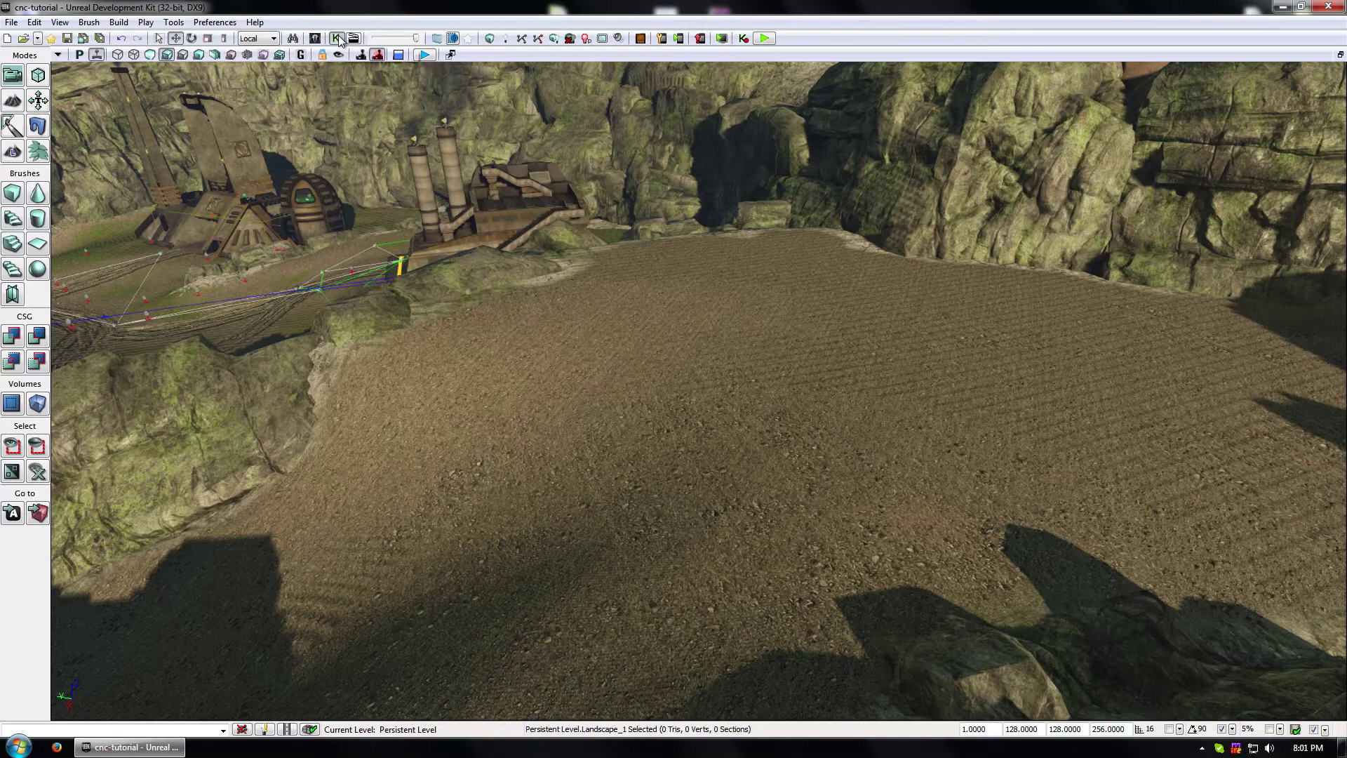
{"action": "left_click_drag", "start_coordinate": [622, 190], "coordinate": [517, 108]}
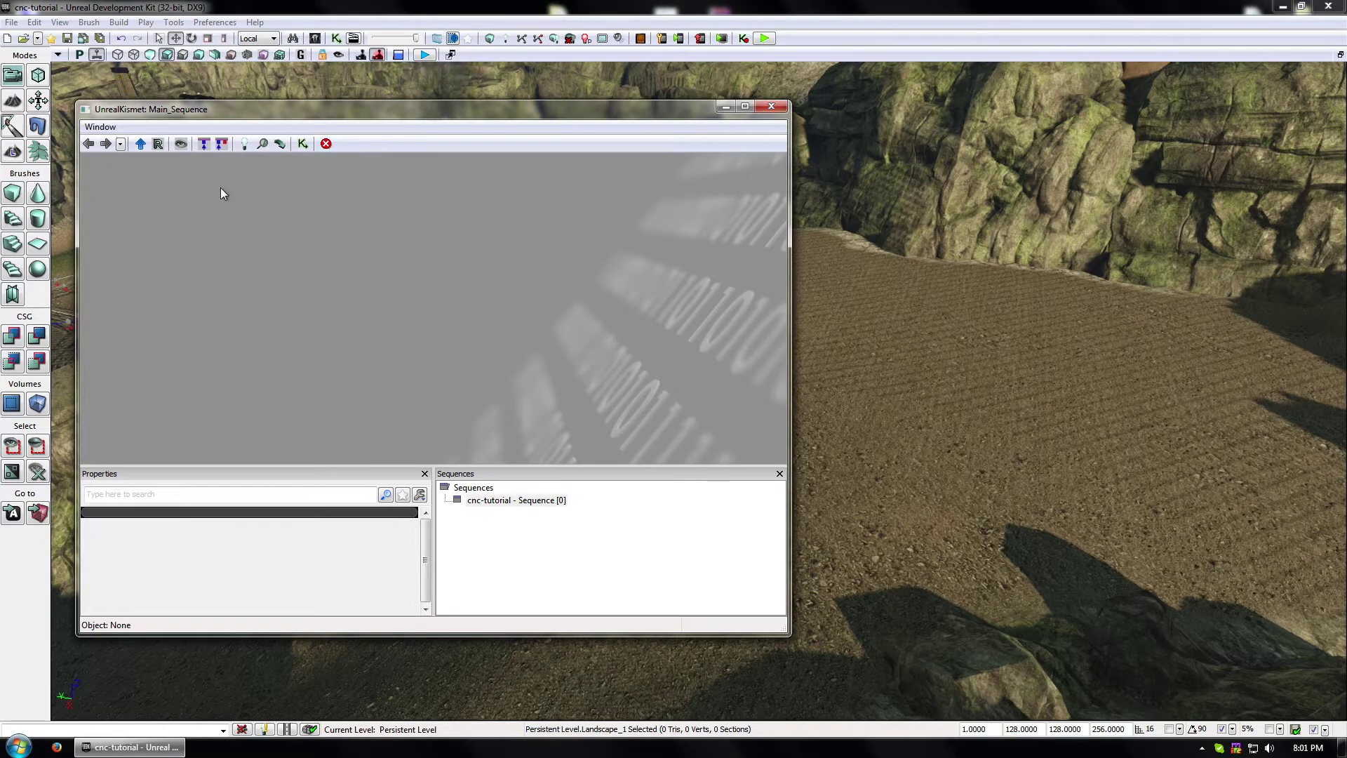
{"action": "left_click", "coordinate": [725, 106]}
{"action": "left_click_drag", "start_coordinate": [398, 257], "coordinate": [365, 263]}
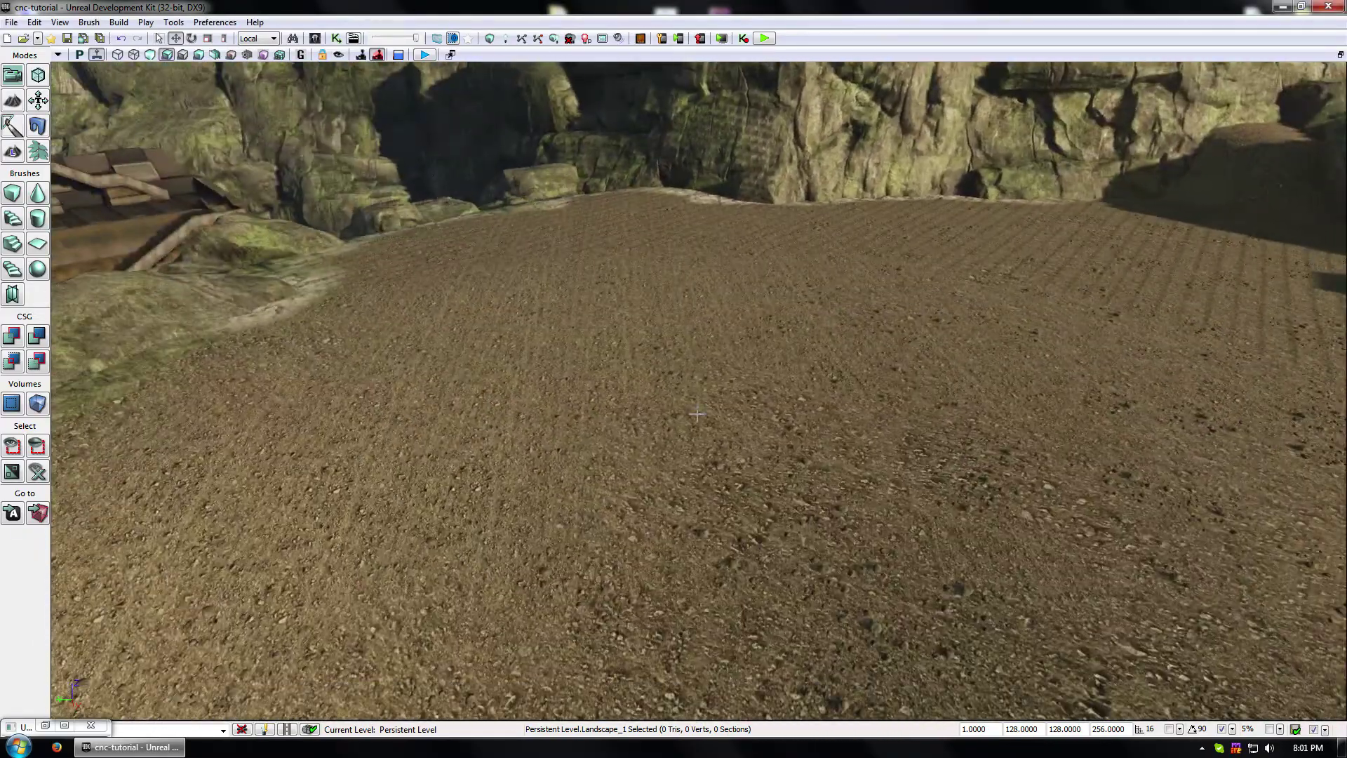
- Open the Content Browser, search for "road" filtered to Static Meshes, and look through the meshes
{"action": "left_click", "coordinate": [316, 38]}
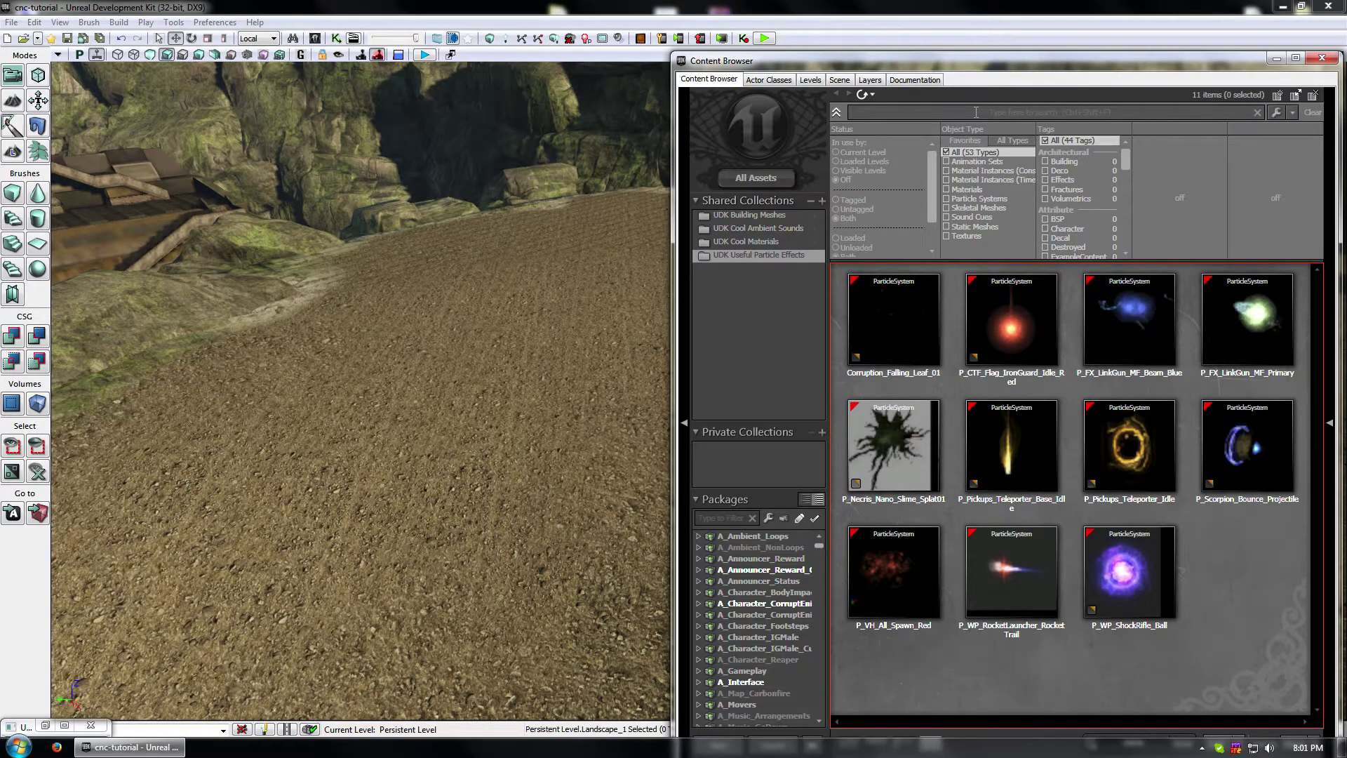
{"action": "type", "text": "road"}
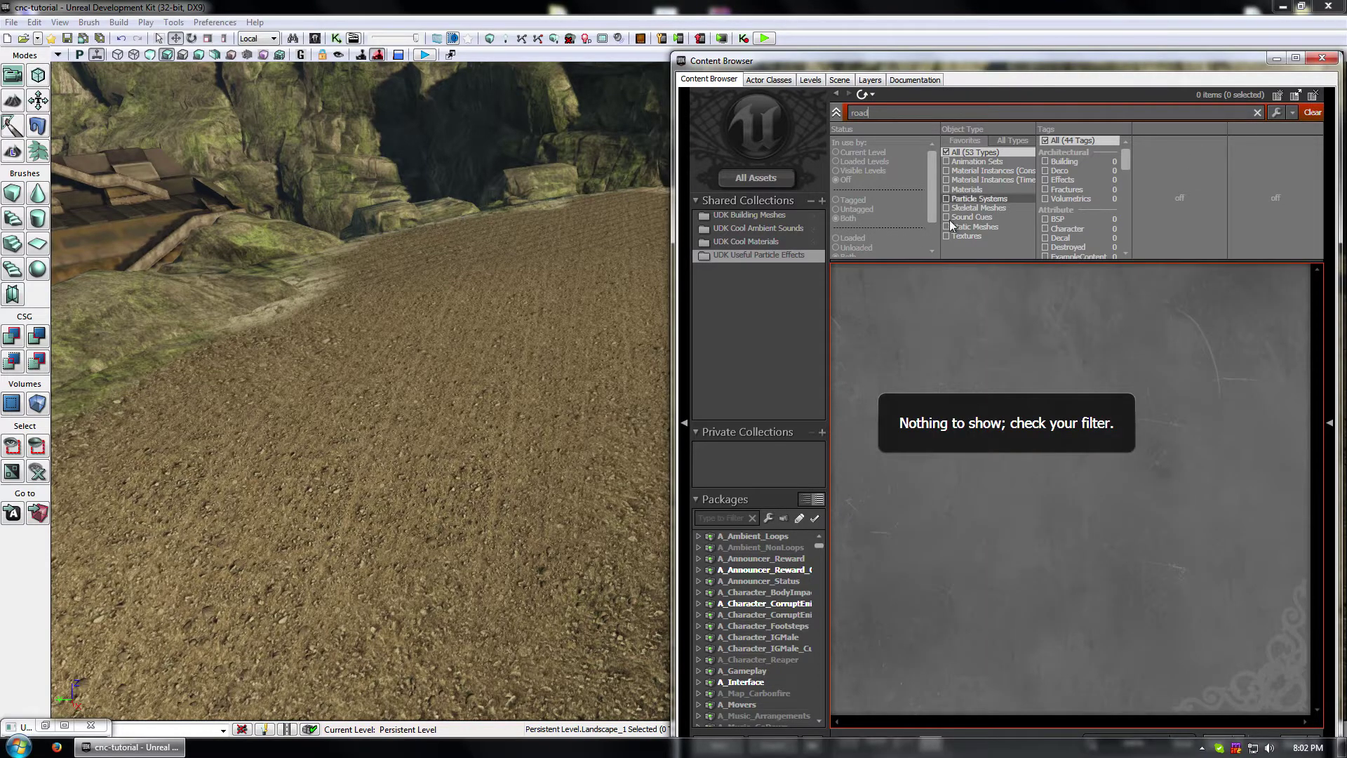
{"action": "left_click", "coordinate": [947, 226]}
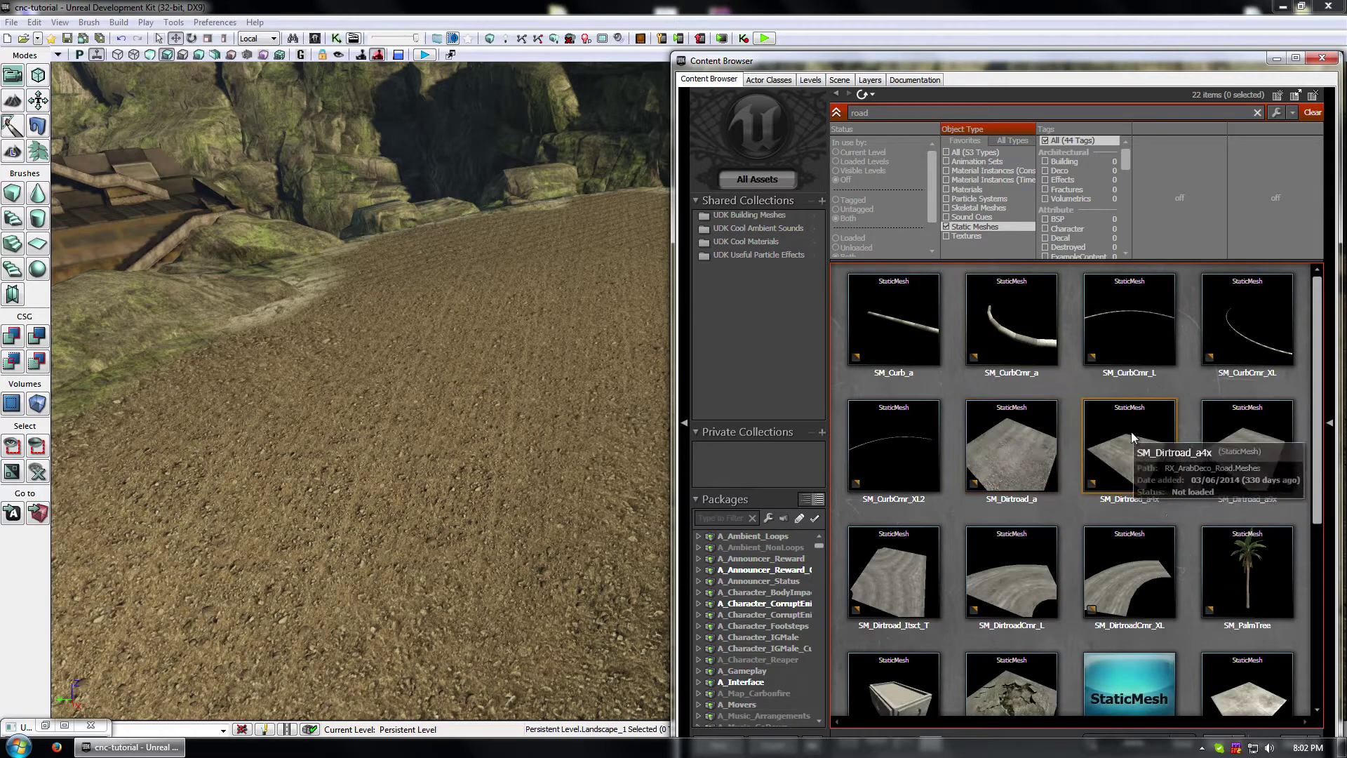
{"action": "scroll", "coordinate": [1167, 452], "scroll_direction": "down", "scroll_amount": 5}
{"action": "left_click", "coordinate": [1275, 510]}
{"action": "scroll", "coordinate": [1269, 501], "scroll_direction": "up", "scroll_amount": 5}
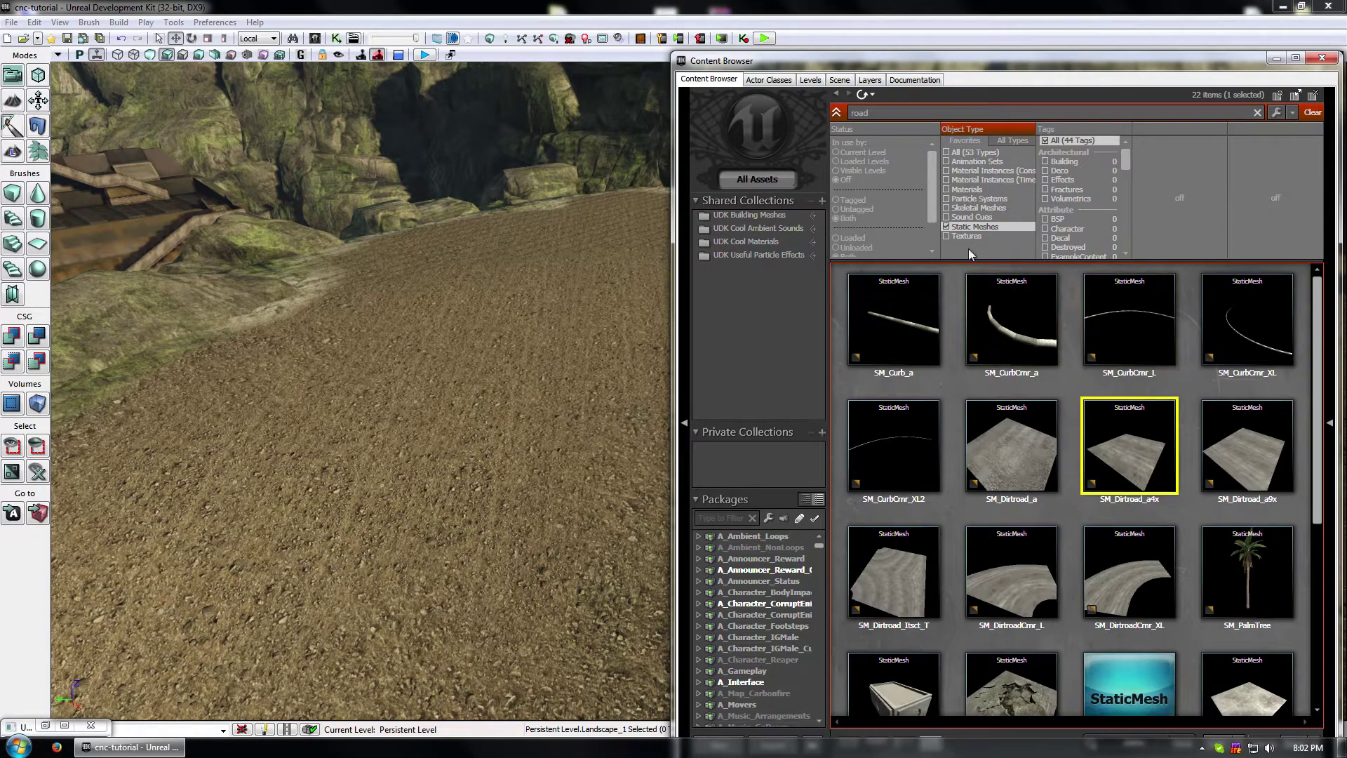
{"action": "scroll", "coordinate": [1193, 393], "scroll_direction": "down", "scroll_amount": 1}
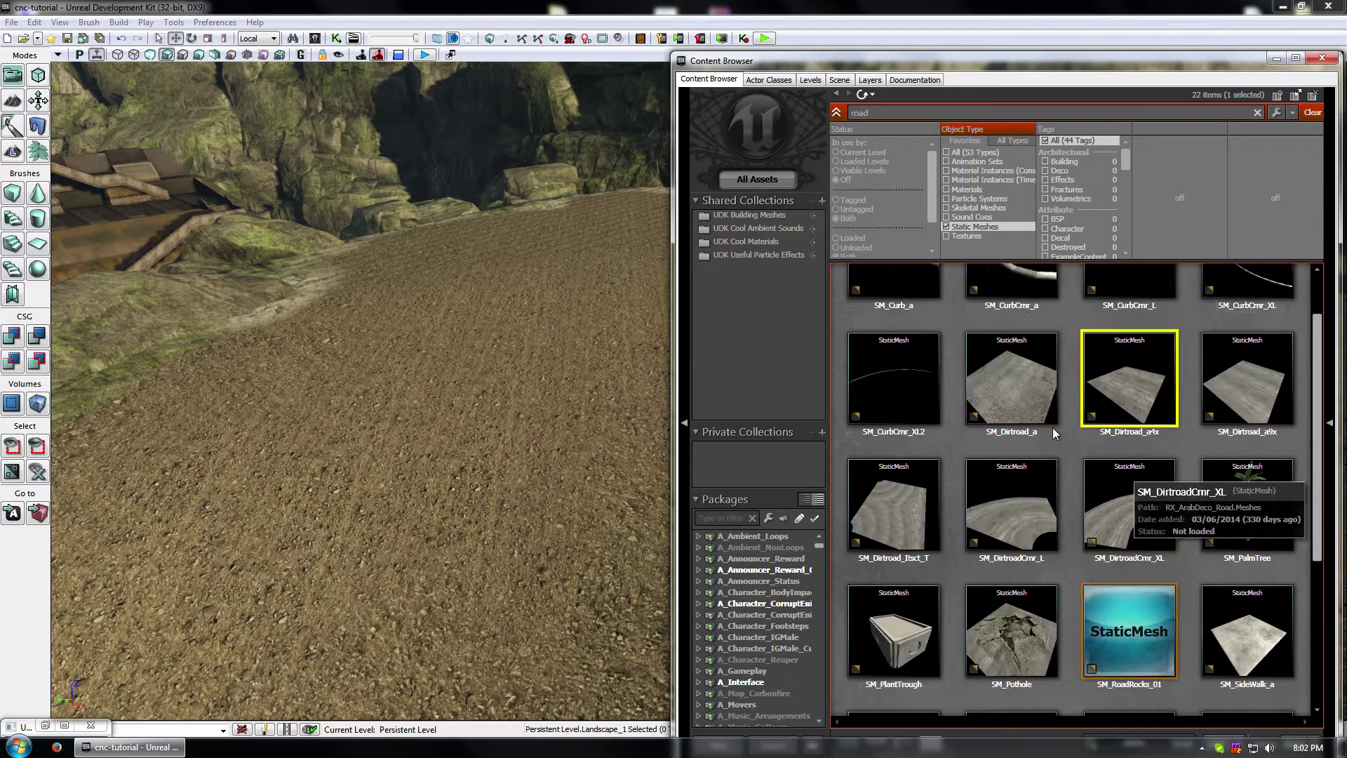
{"action": "scroll", "coordinate": [1055, 432], "scroll_direction": "up", "scroll_amount": 1}
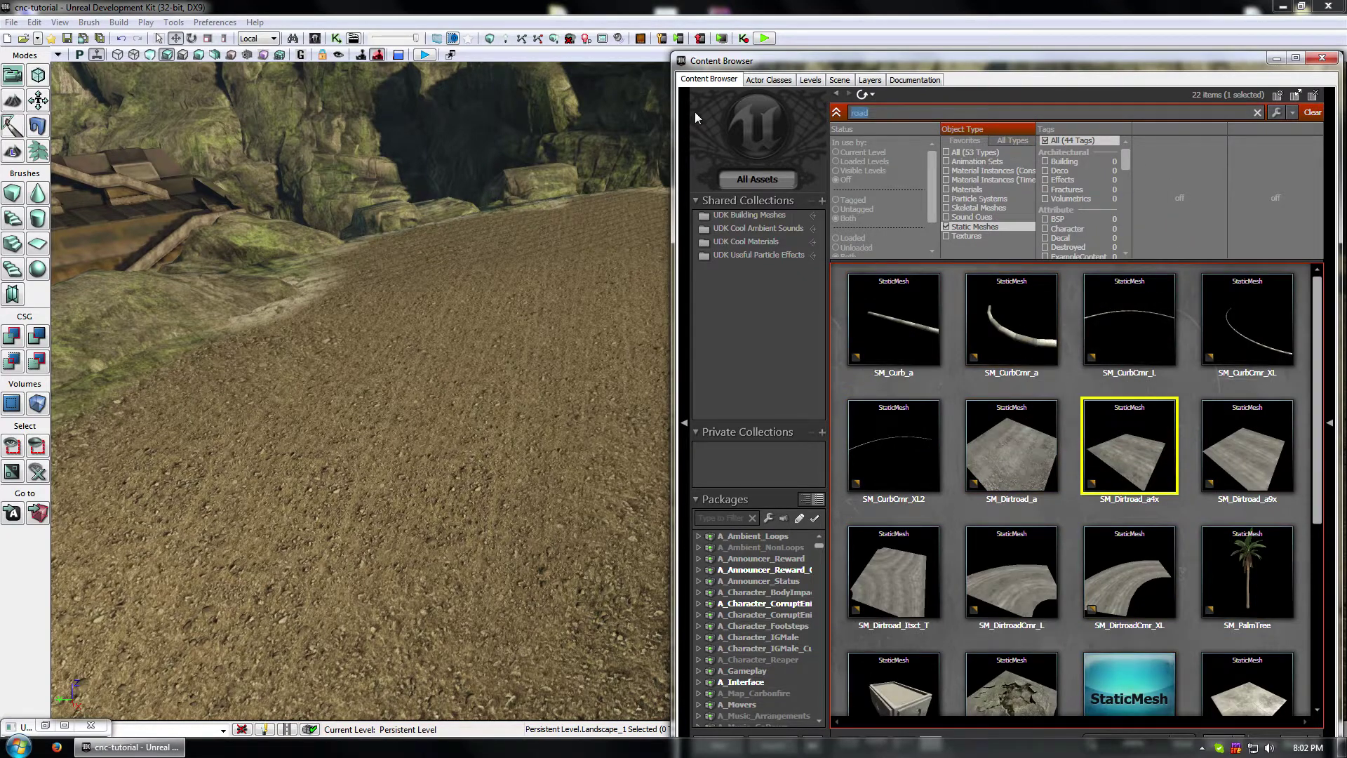
- Search all assets for "path" and "side", place the S_HU_Floor_SM_SidewalkA_512_S_out mesh on the plateau, and minimize the Content Browser
{"action": "type", "text": "path"}
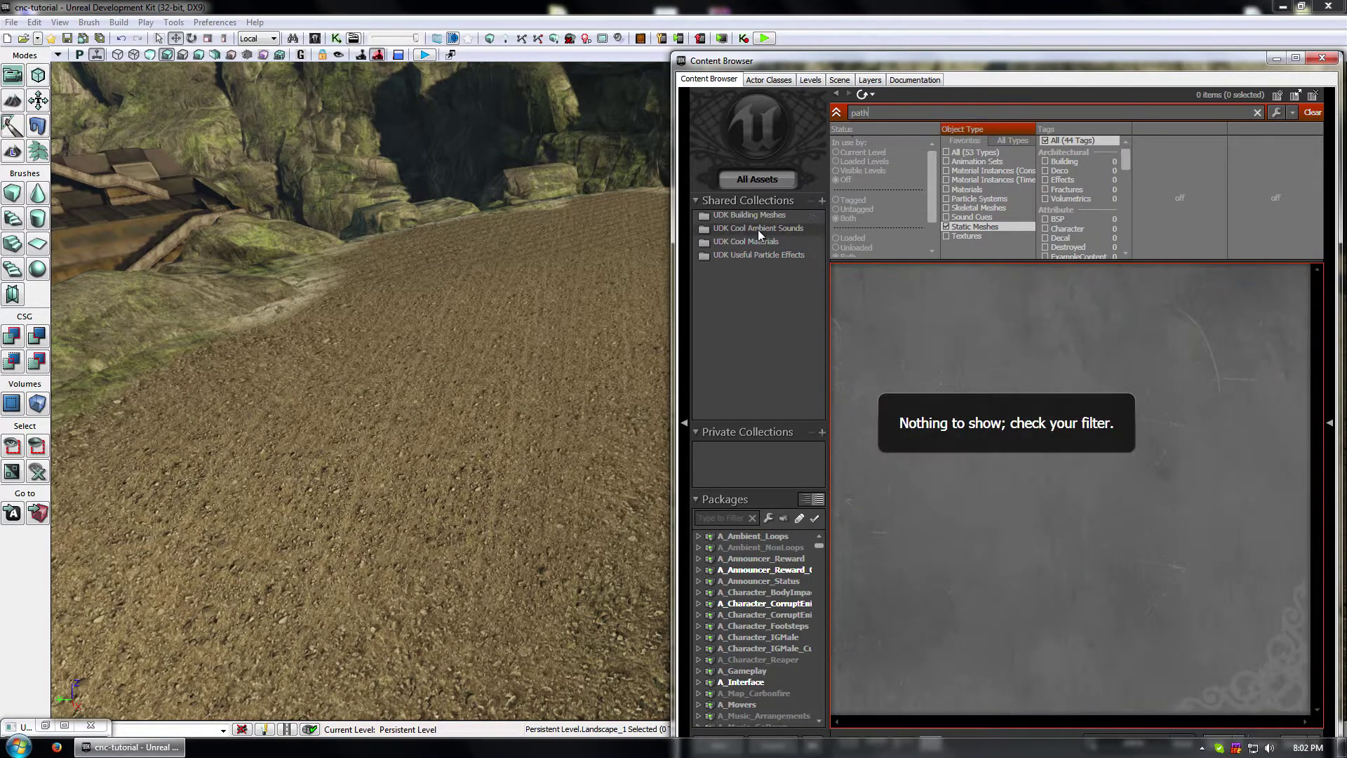
{"action": "left_click", "coordinate": [743, 173]}
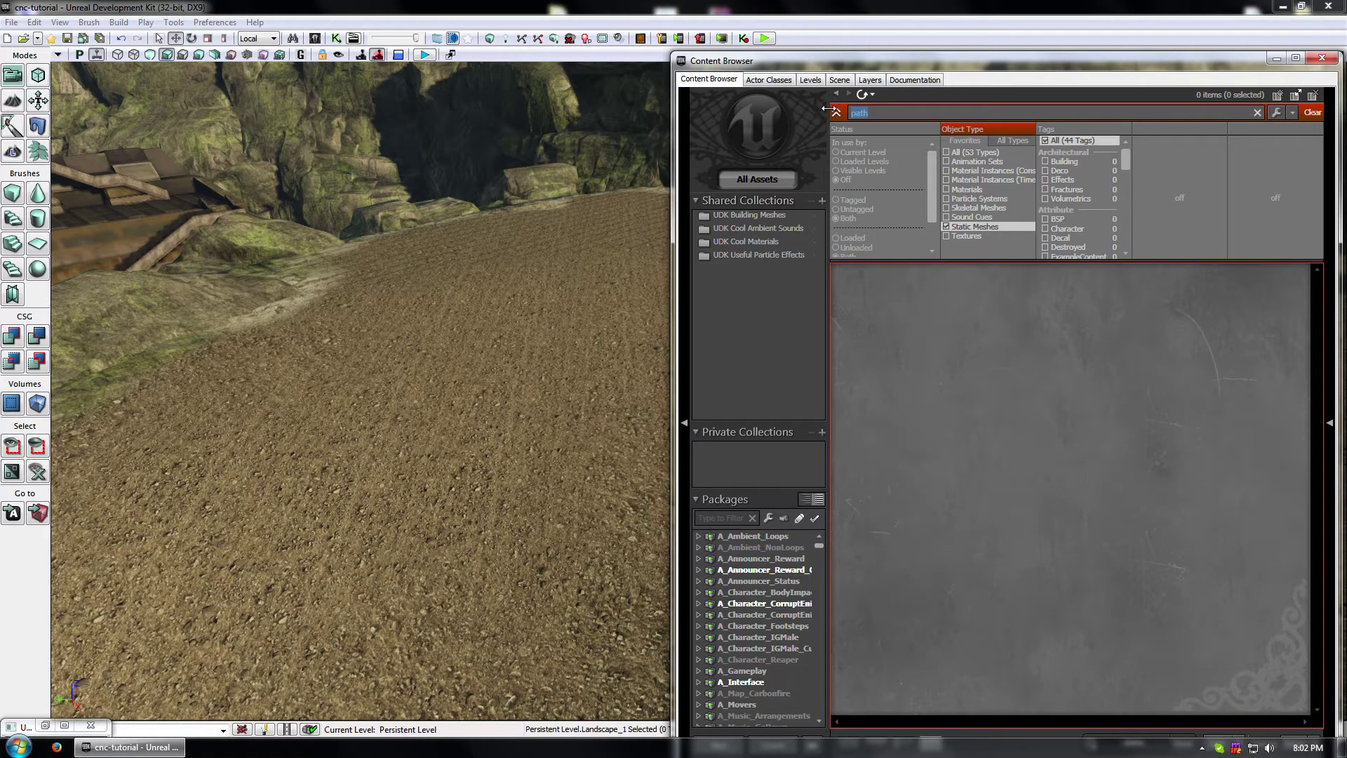
{"action": "type", "text": "side"}
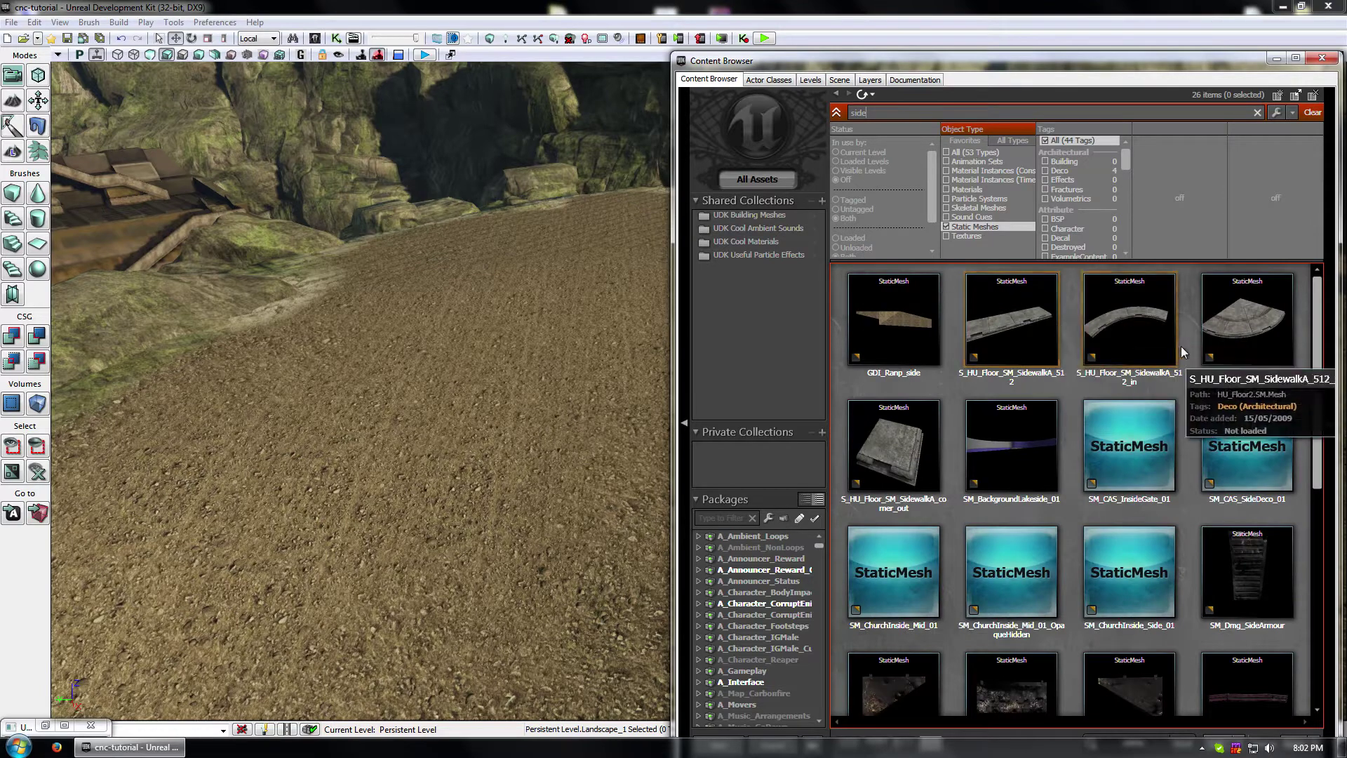
{"action": "left_click", "coordinate": [1242, 323]}
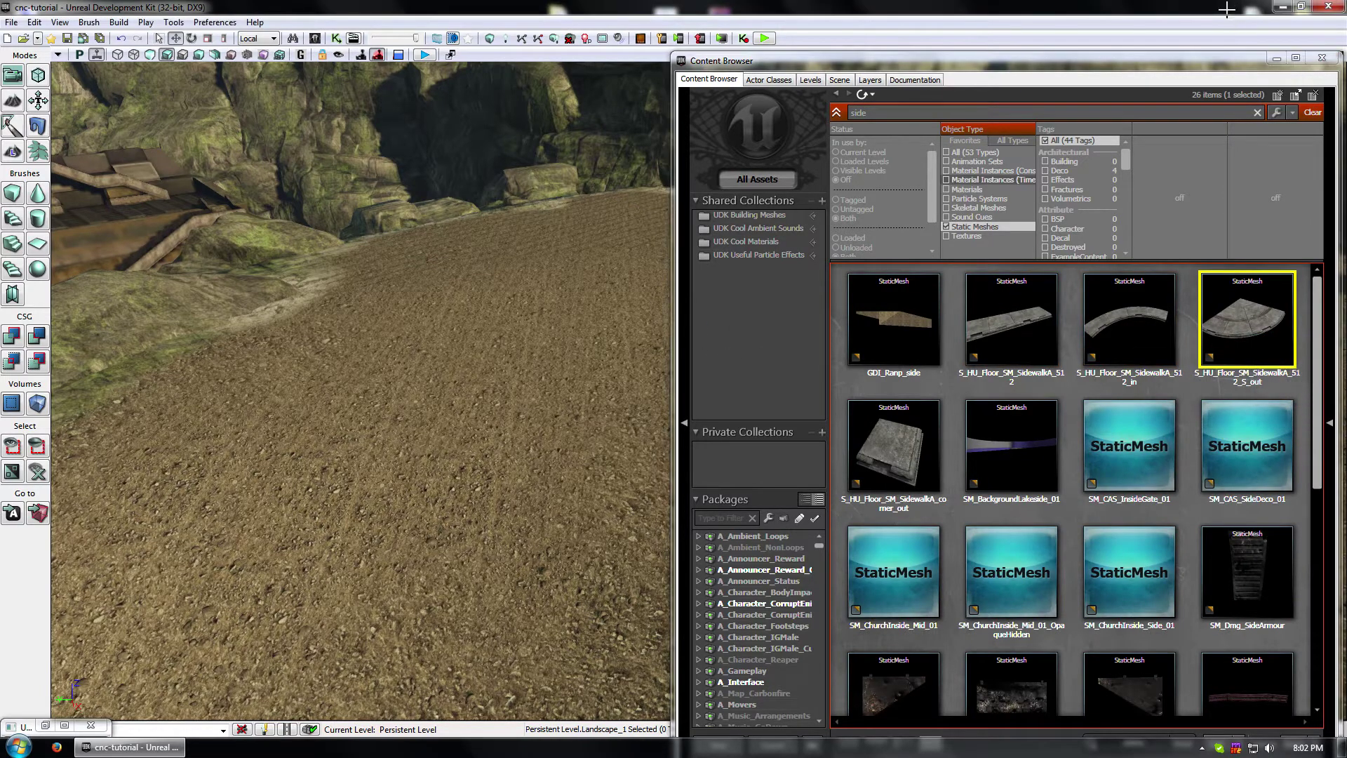
{"action": "left_click_drag", "start_coordinate": [1242, 323], "coordinate": [753, 253]}
{"action": "left_click", "coordinate": [1276, 59]}
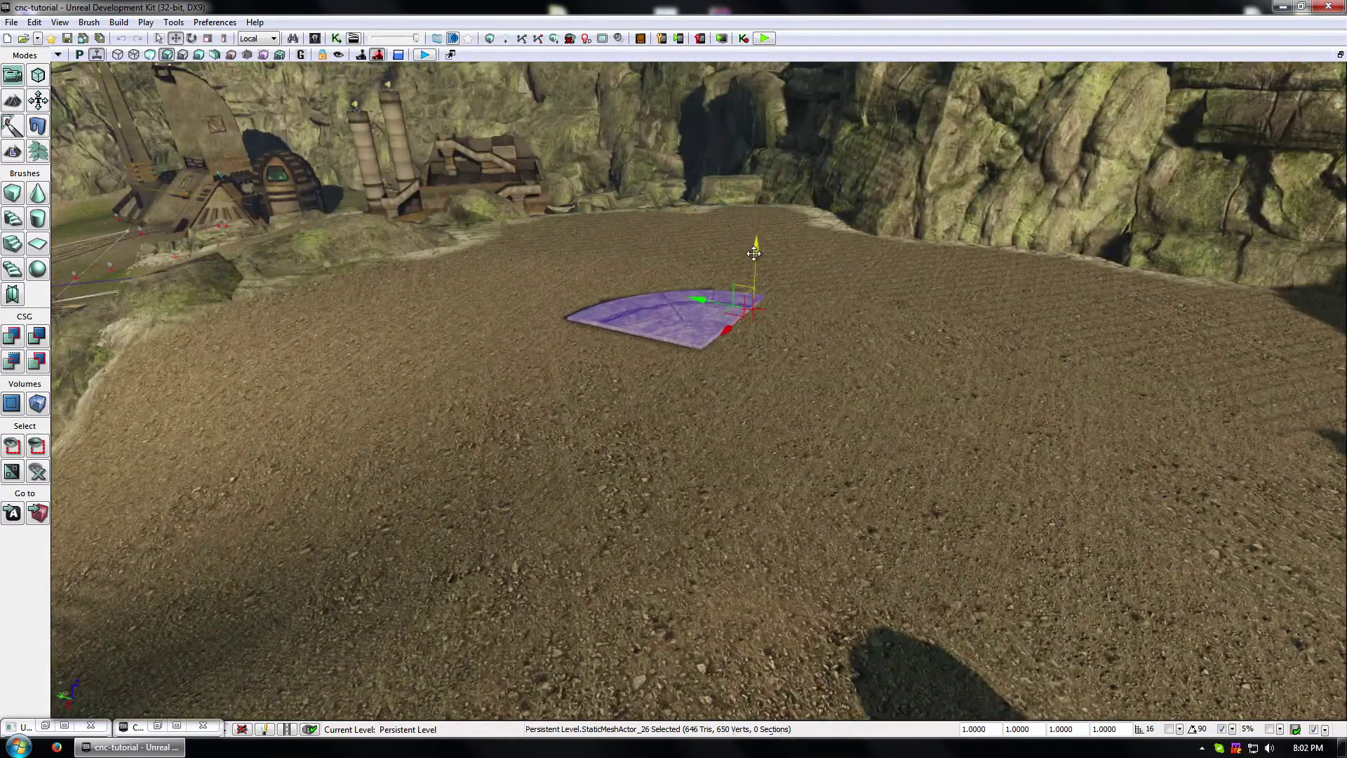
- Duplicate the quarter-circle sidewalk mesh and mirror it on the Y axis to form a half circle
{"action": "right_click", "coordinate": [710, 303]}
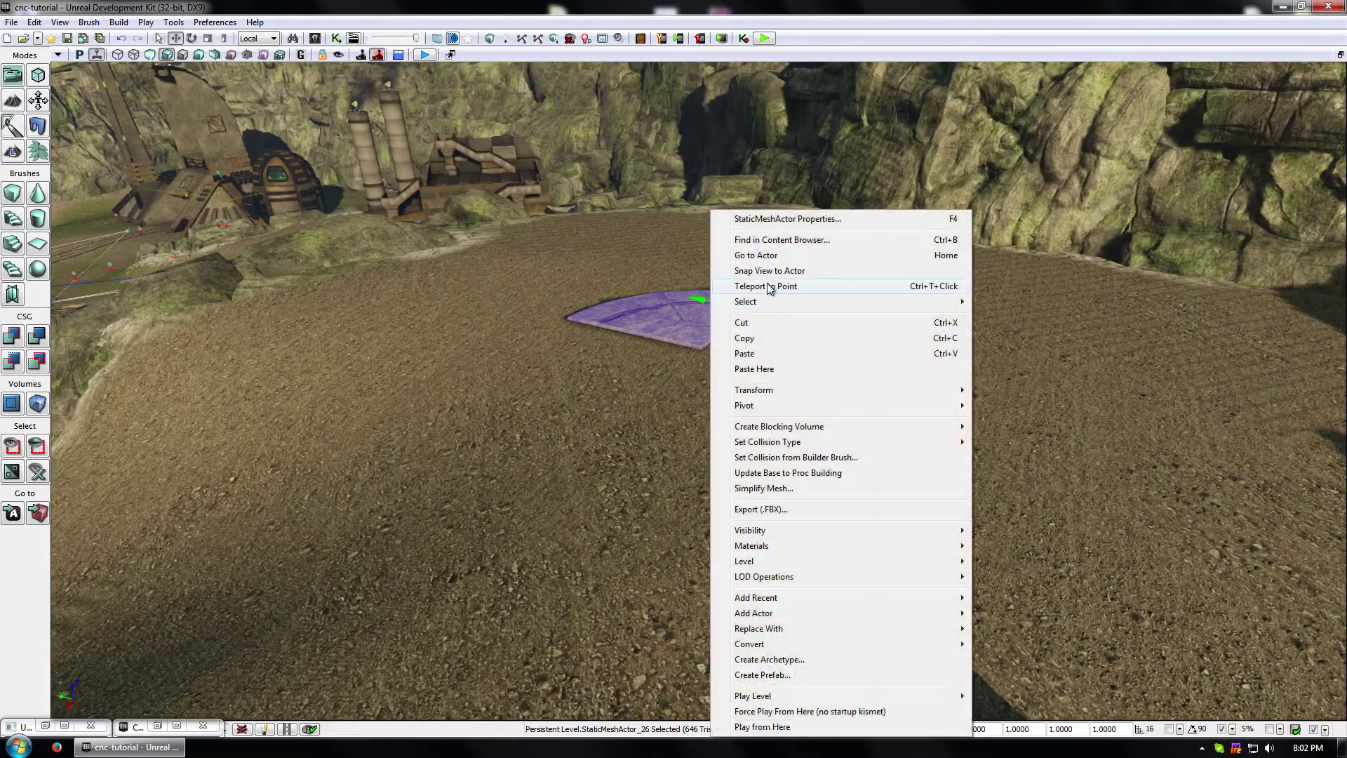
{"action": "left_click", "coordinate": [657, 316]}
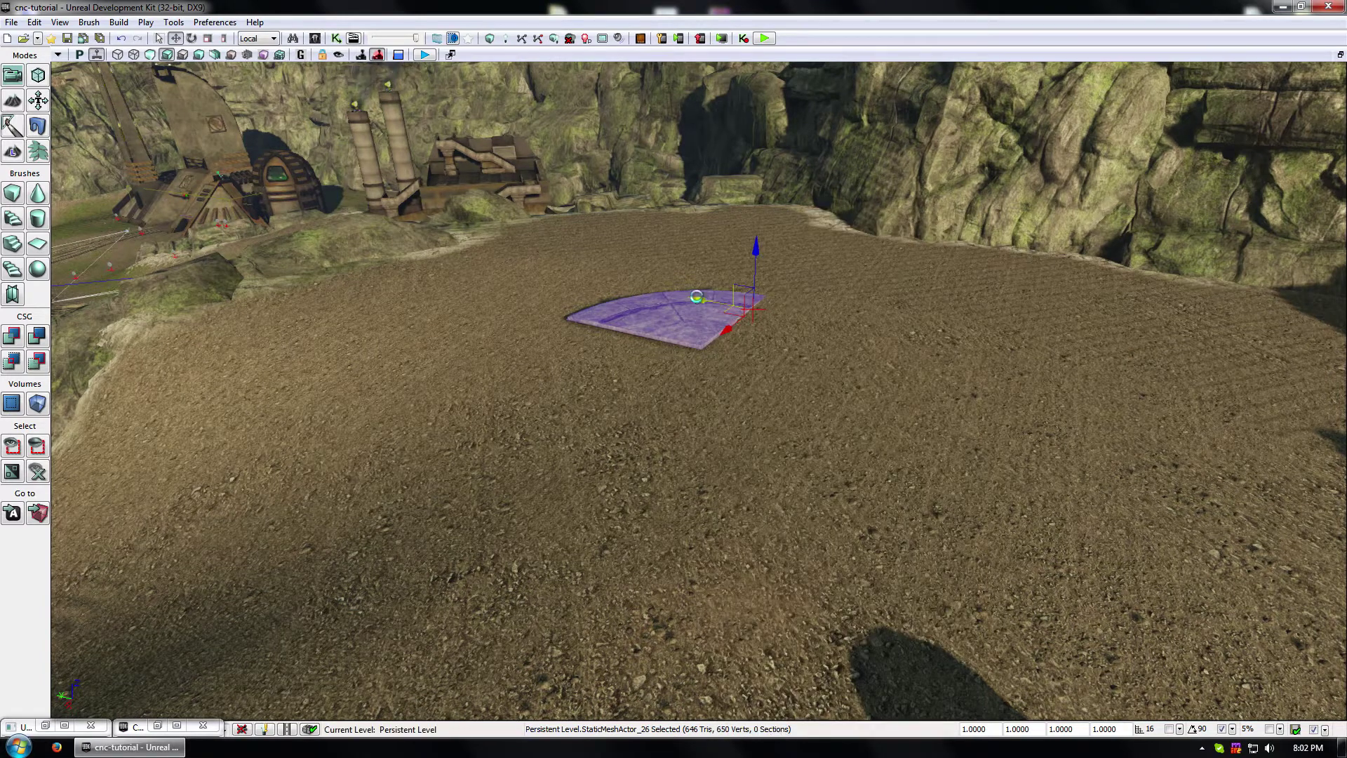
{"action": "right_click", "coordinate": [696, 297]}
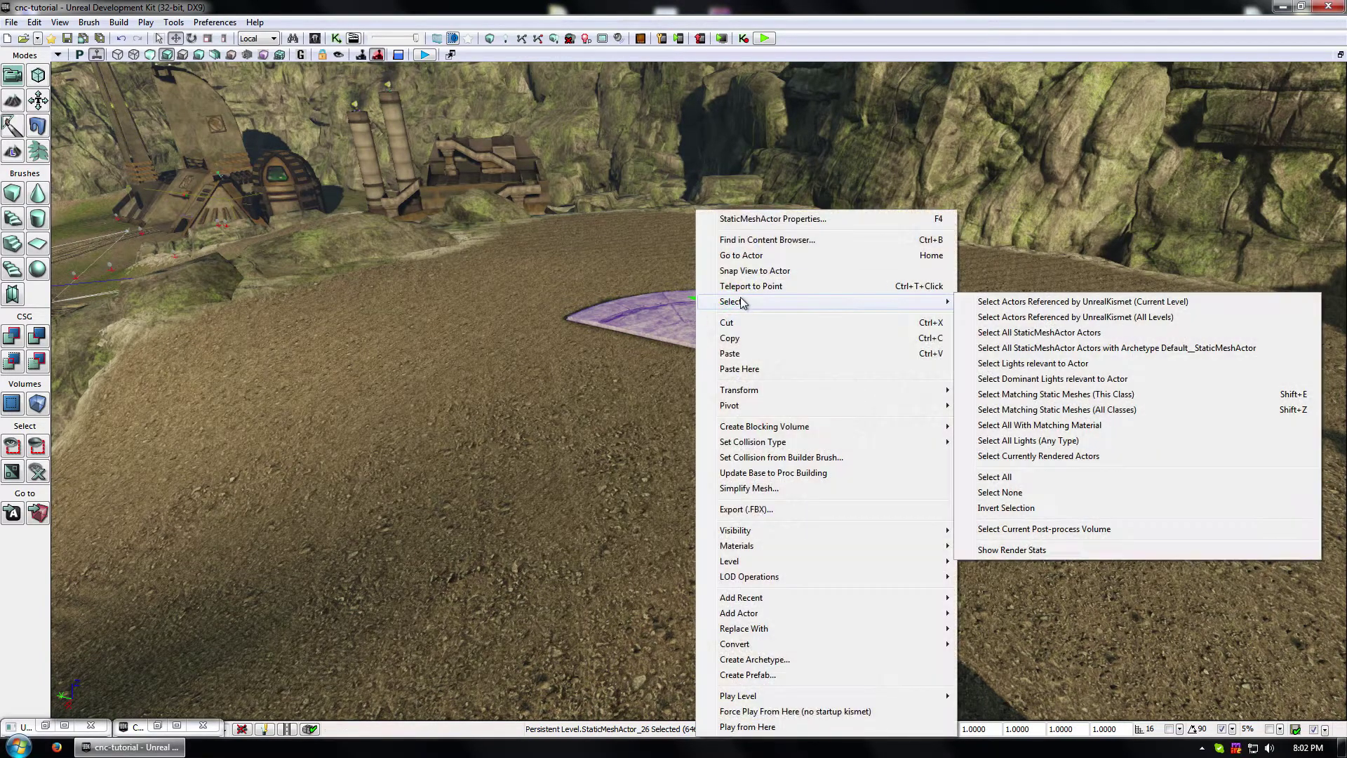
{"action": "mouse_move", "coordinate": [795, 393]}
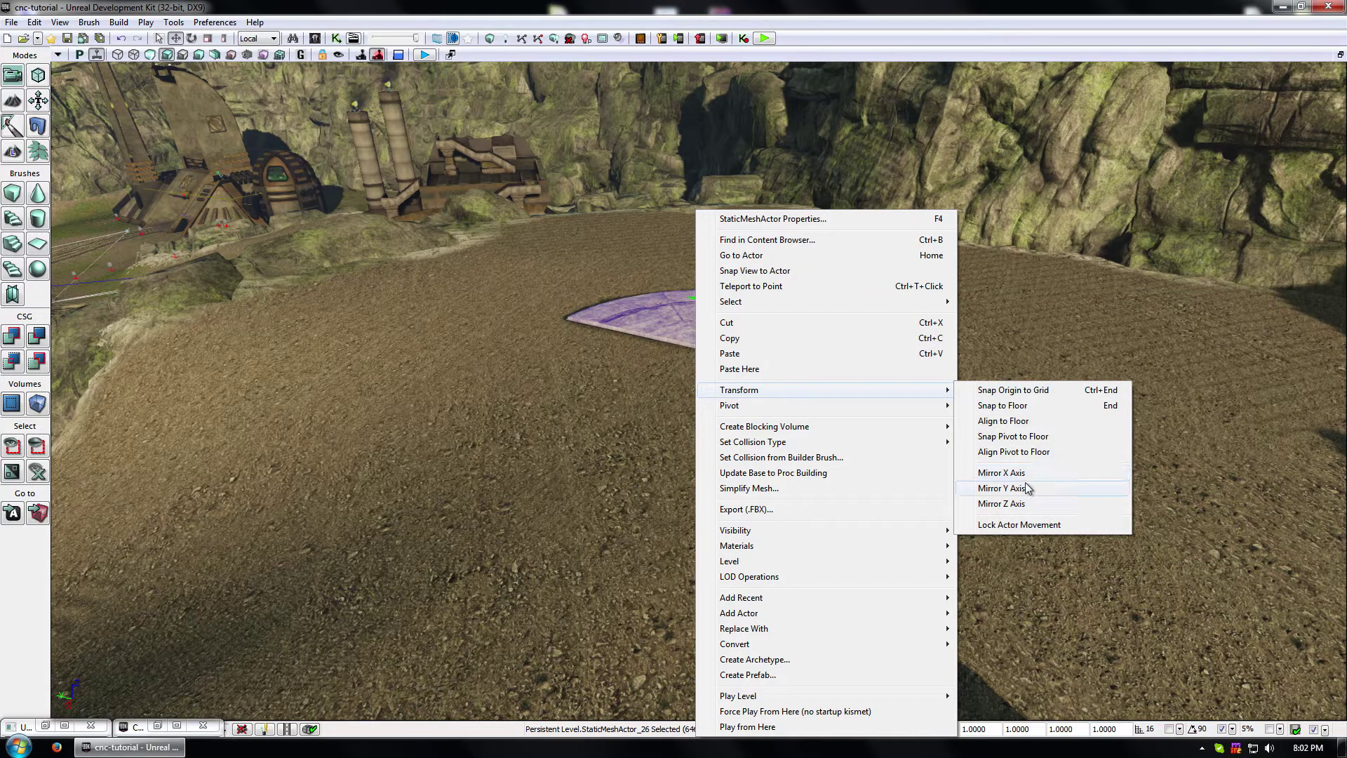
{"action": "left_click", "coordinate": [1026, 489]}
- Duplicate both sidewalk pieces, mirror them on the X axis, and align them with the originals to complete the circular platform
{"action": "left_click", "coordinate": [707, 319], "text": "ctrl"}
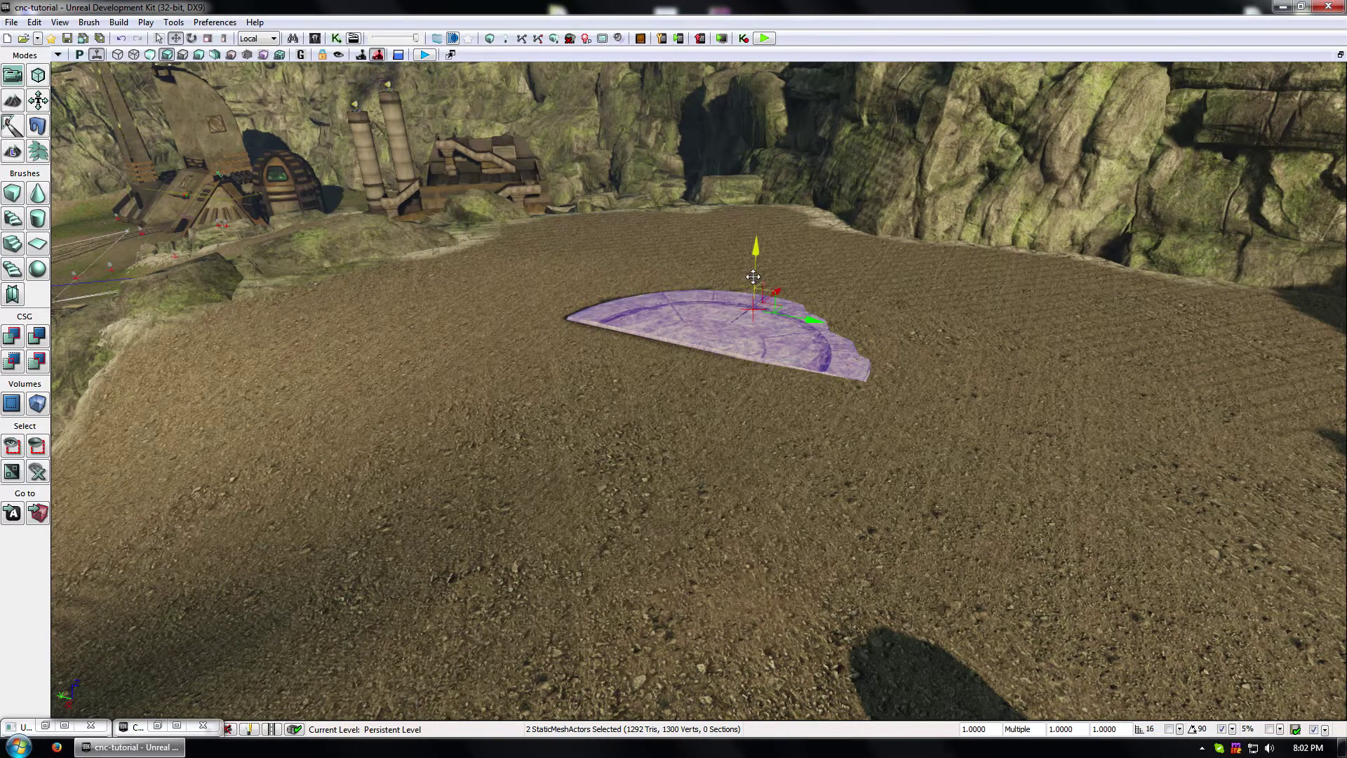
{"action": "right_click", "coordinate": [714, 327]}
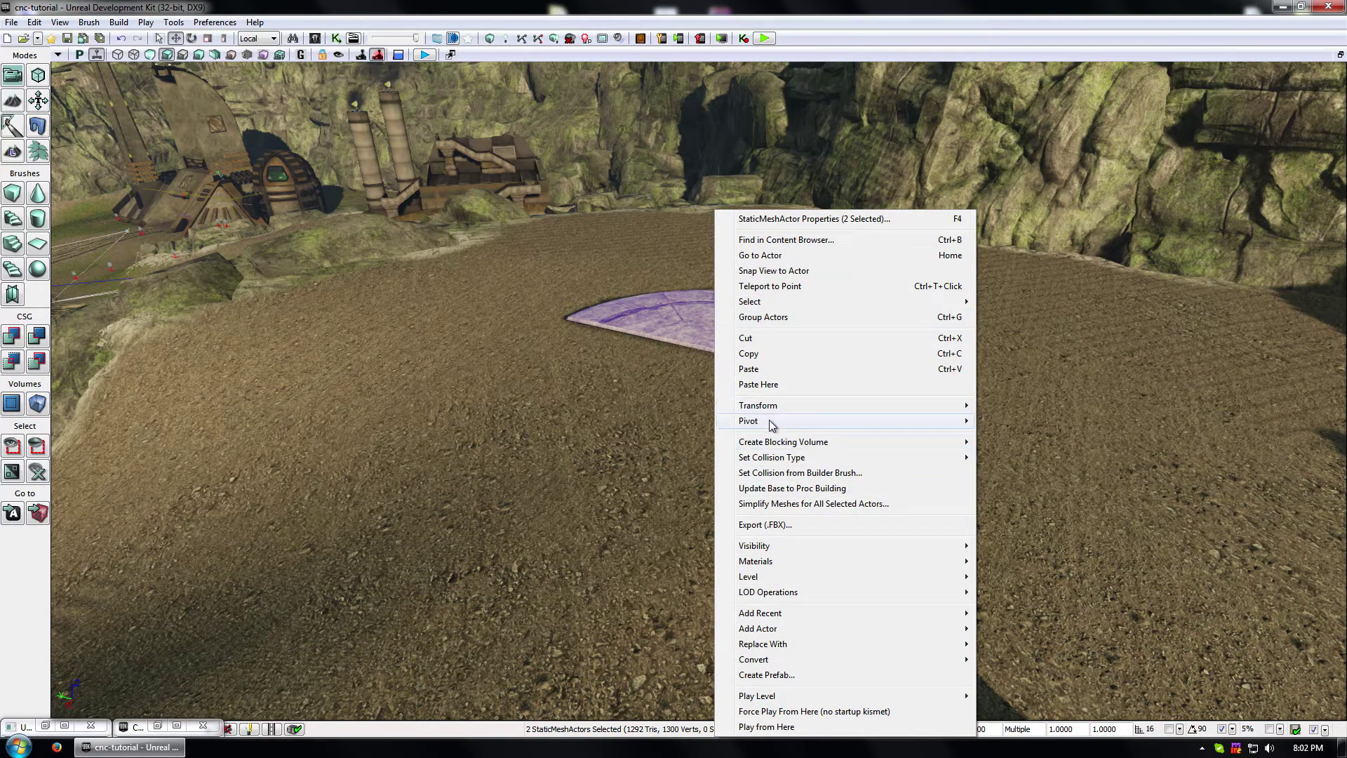
{"action": "mouse_move", "coordinate": [796, 407]}
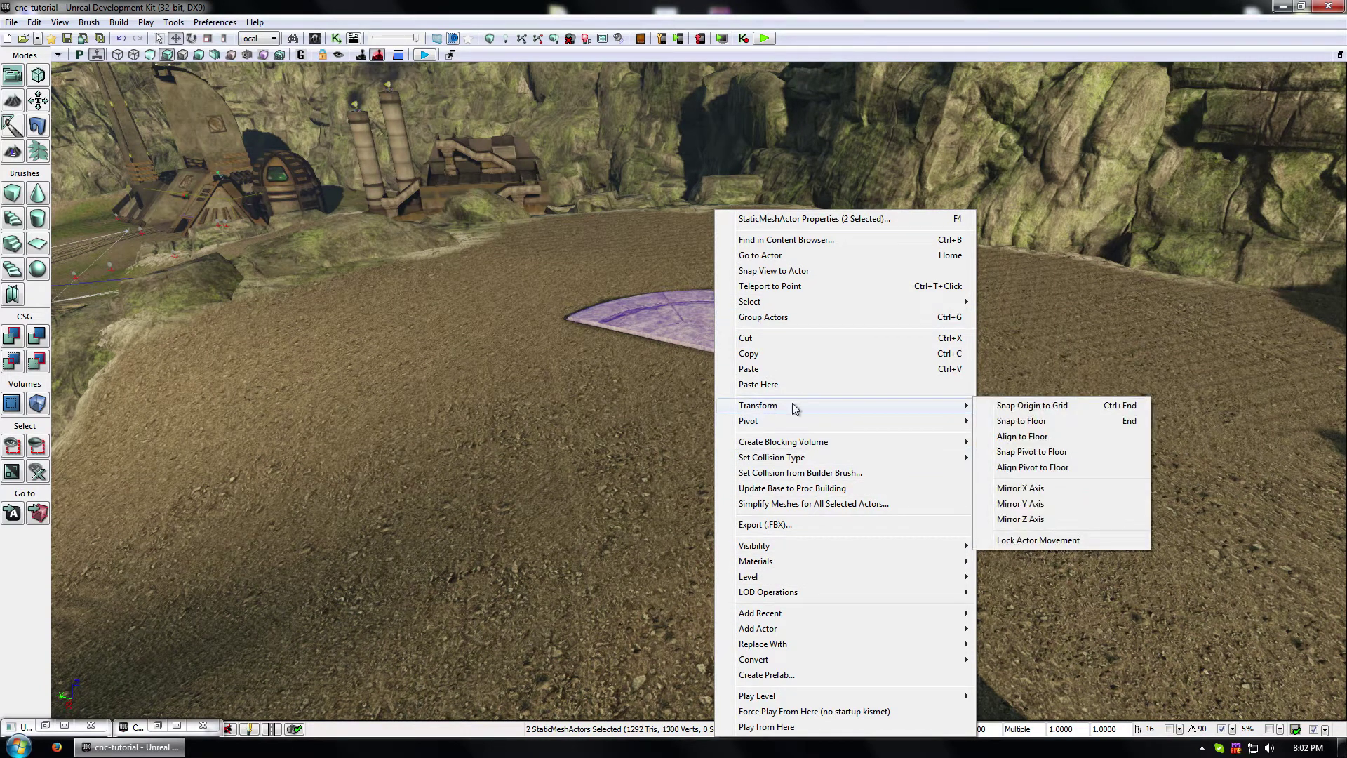
{"action": "left_click", "coordinate": [1044, 489]}
{"action": "left_click_drag", "start_coordinate": [776, 292], "coordinate": [646, 377]}
{"action": "right_click_drag", "start_coordinate": [646, 376], "coordinate": [484, 385]}
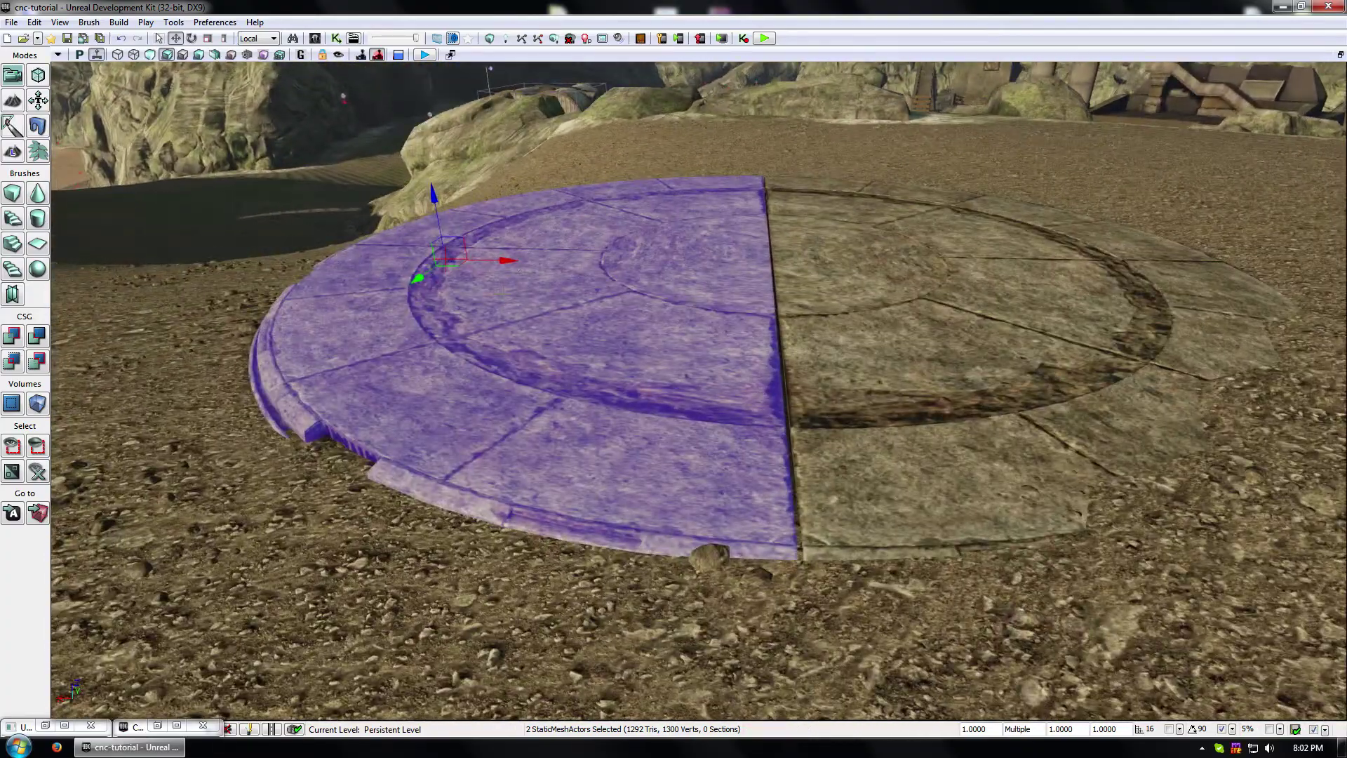
{"action": "left_click_drag", "start_coordinate": [507, 260], "coordinate": [510, 260]}
{"action": "left_click", "coordinate": [489, 584]}
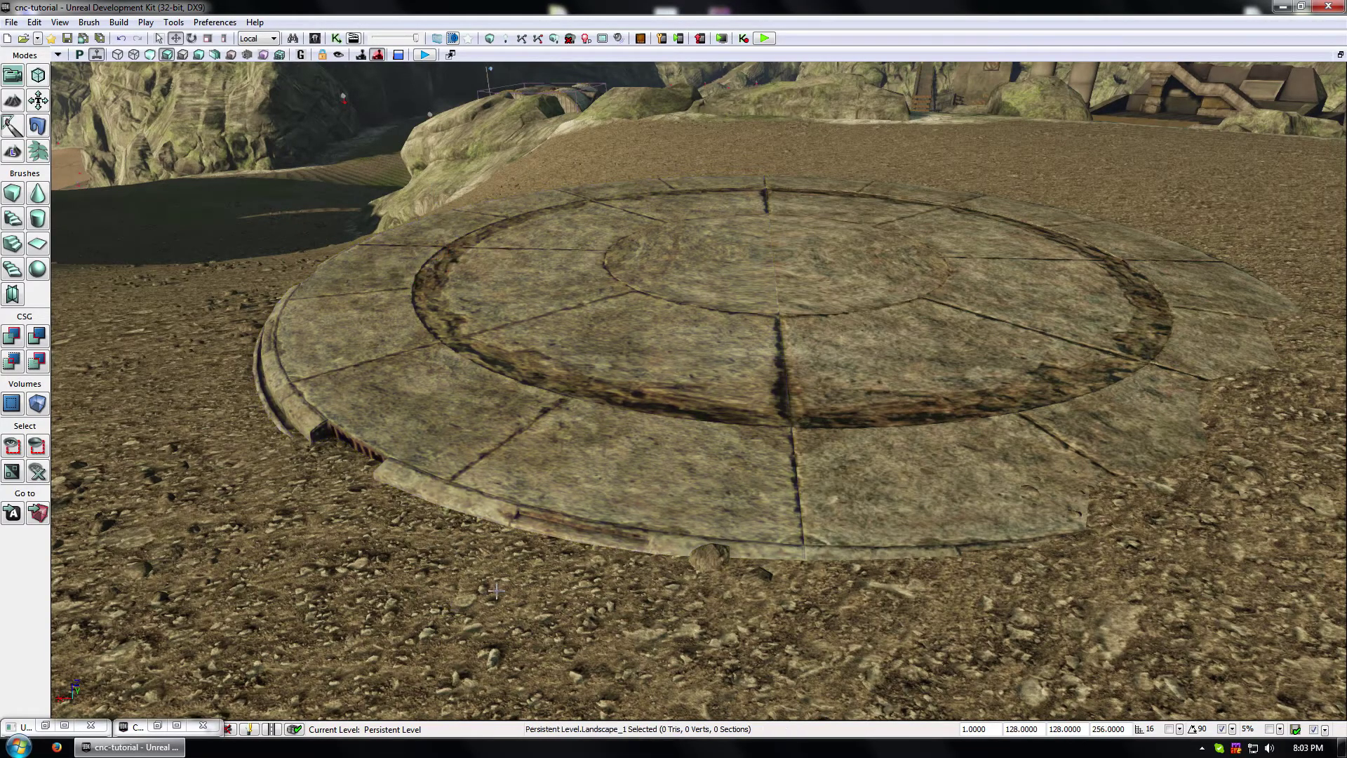
{"action": "right_click_drag", "start_coordinate": [448, 560], "coordinate": [635, 547]}
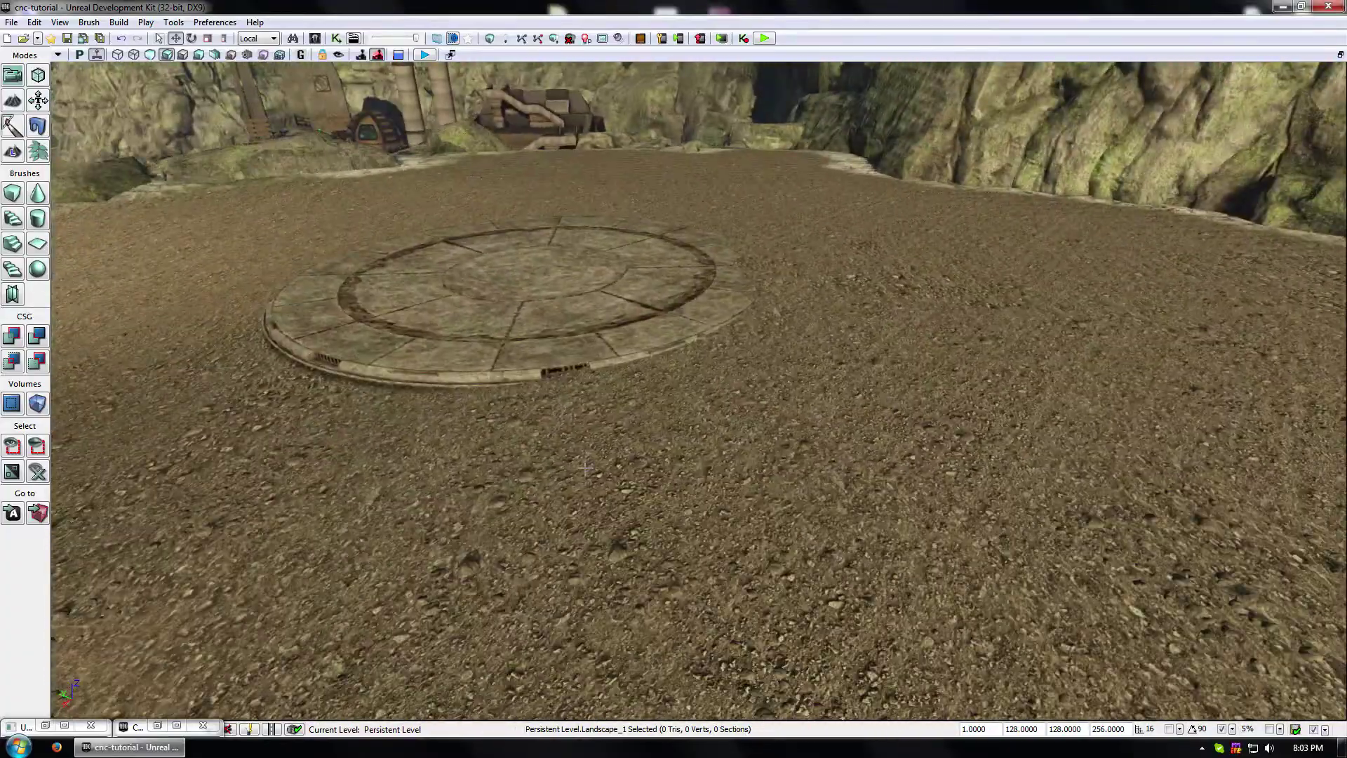
{"action": "mouse_move", "coordinate": [636, 320]}
{"action": "right_mouse_down"}
{"action": "mouse_move", "coordinate": [617, 320]}
{"action": "mouse_move", "coordinate": [636, 319]}
{"action": "right_mouse_up"}
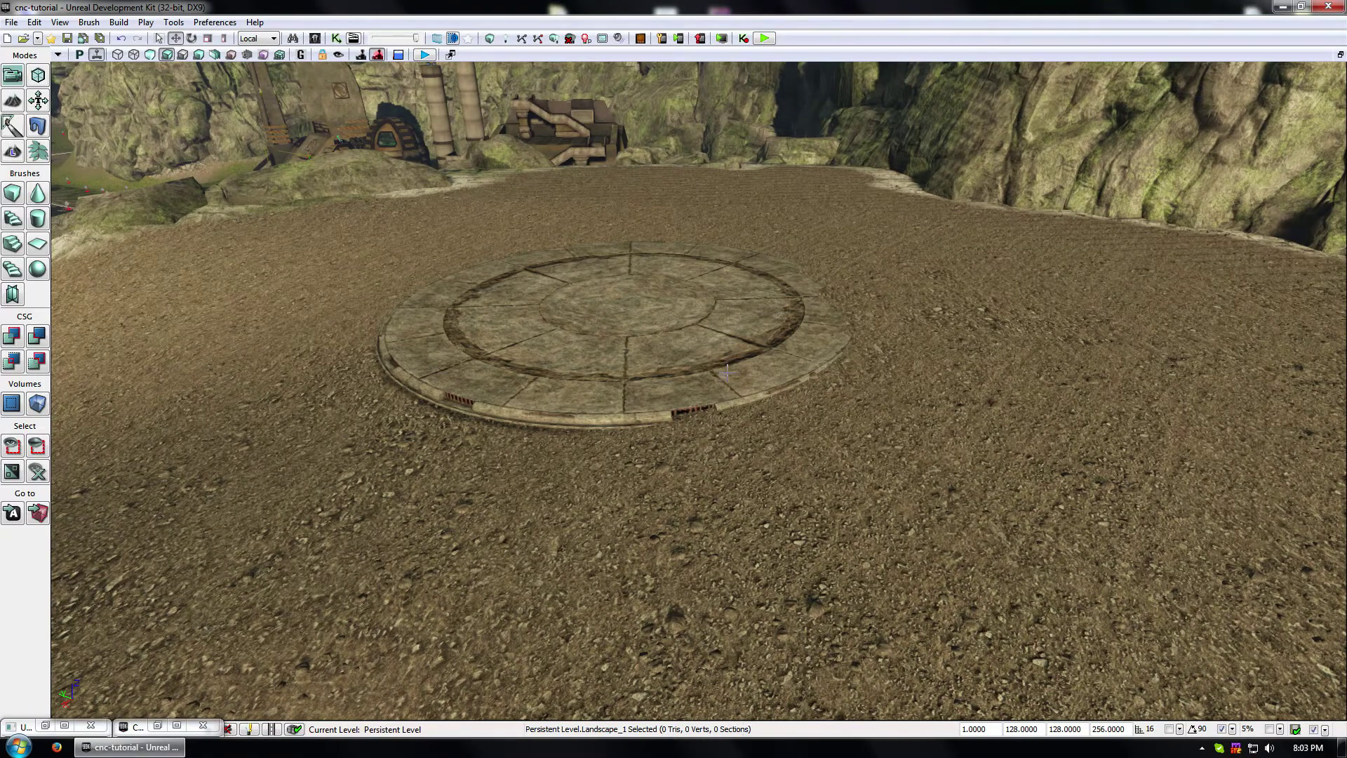
{"action": "right_click_drag", "start_coordinate": [1018, 452], "coordinate": [635, 314]}
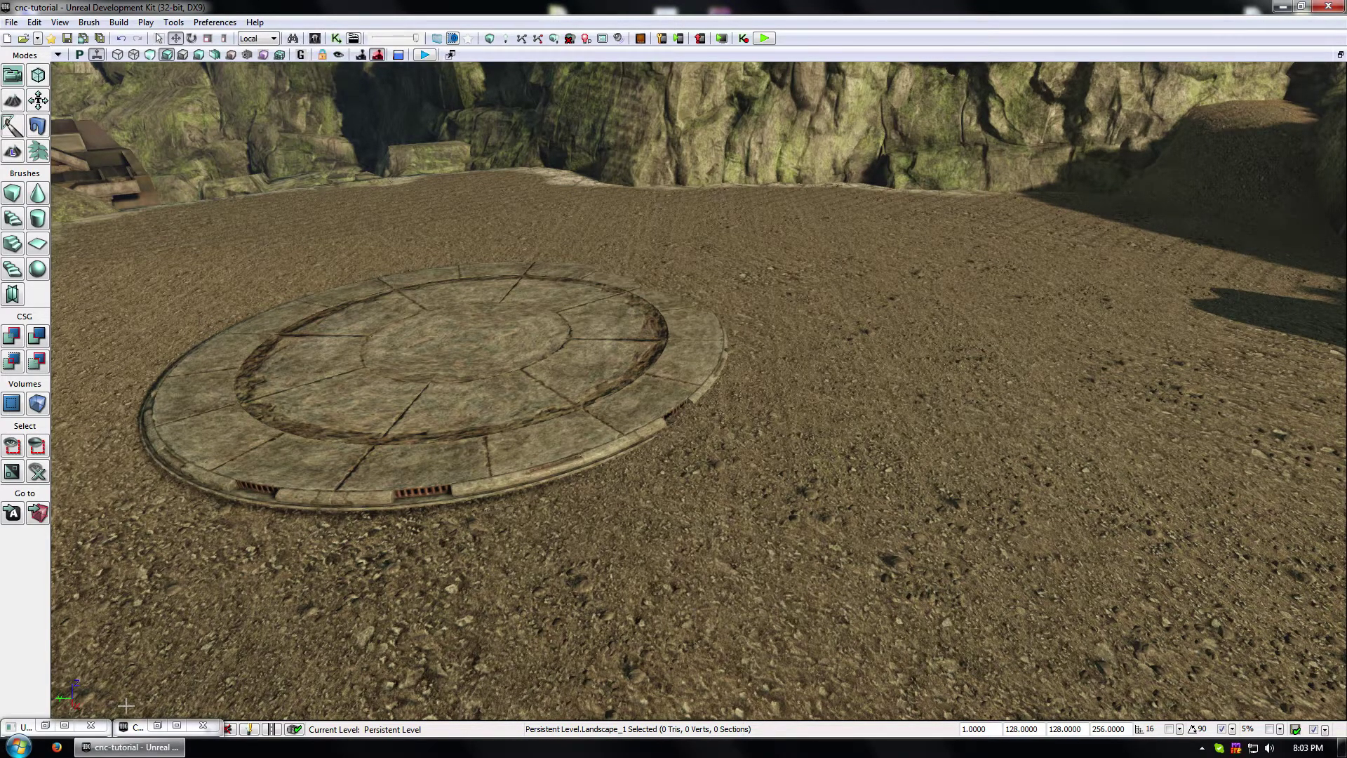
- Place a Note actor from the Uncategorized actor classes at the centre of the circular platform and raise it slightly
{"action": "left_click", "coordinate": [98, 727]}
{"action": "left_click", "coordinate": [160, 725]}
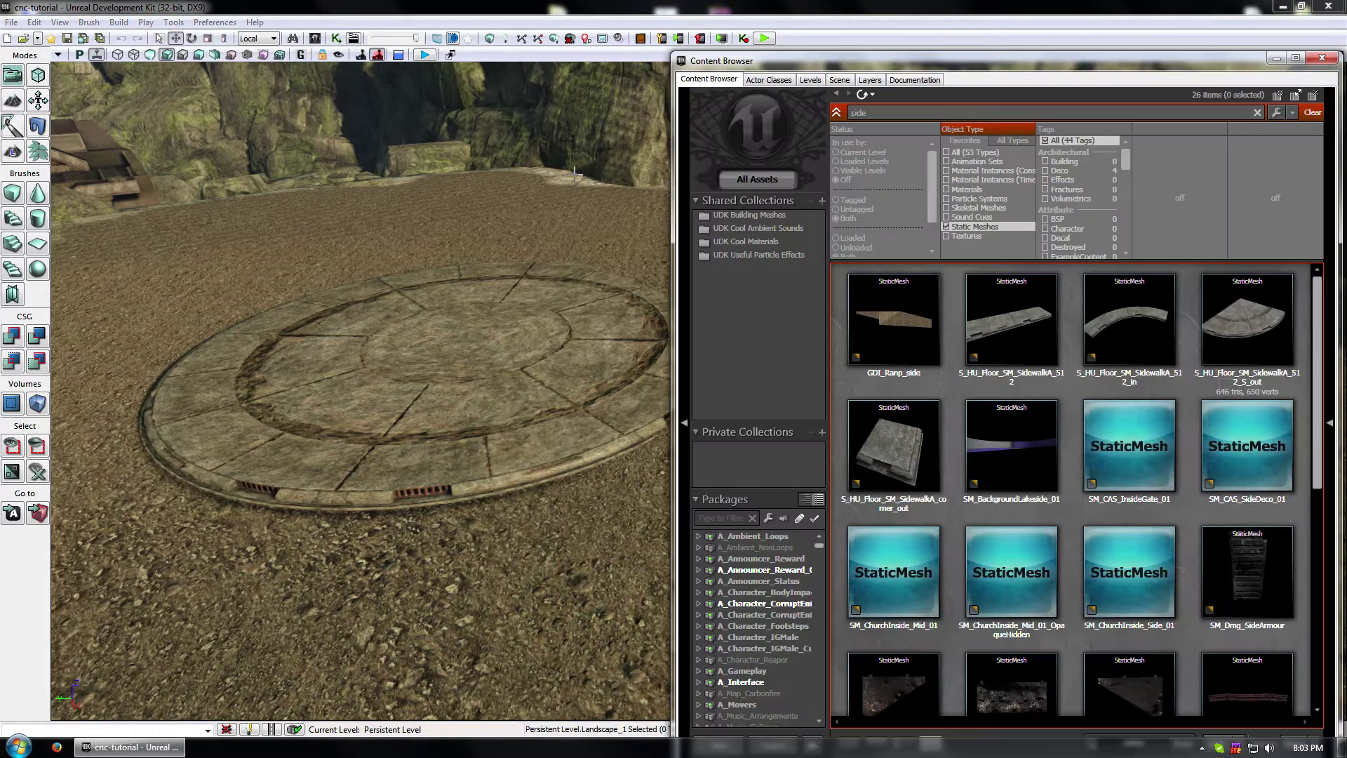
{"action": "left_click_drag", "start_coordinate": [935, 71], "coordinate": [1030, 71]}
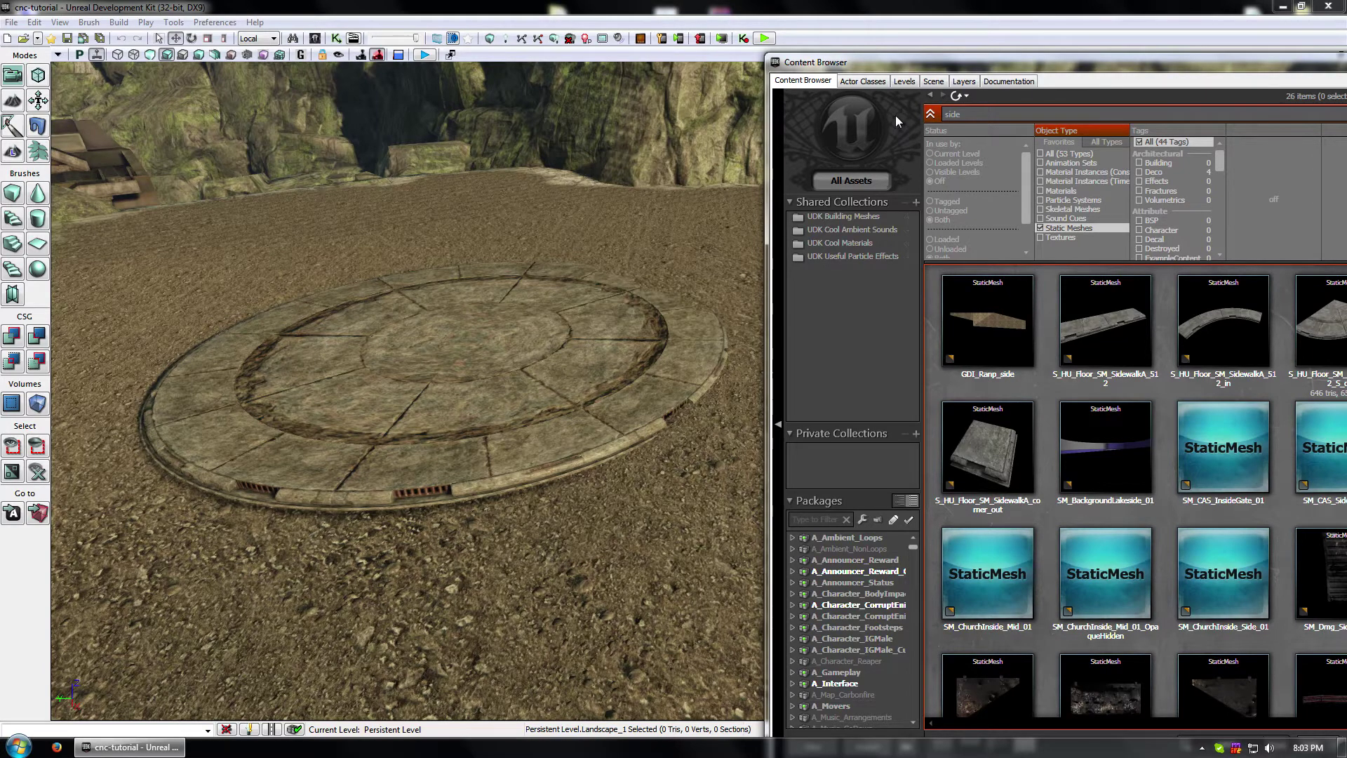
{"action": "left_click", "coordinate": [873, 81]}
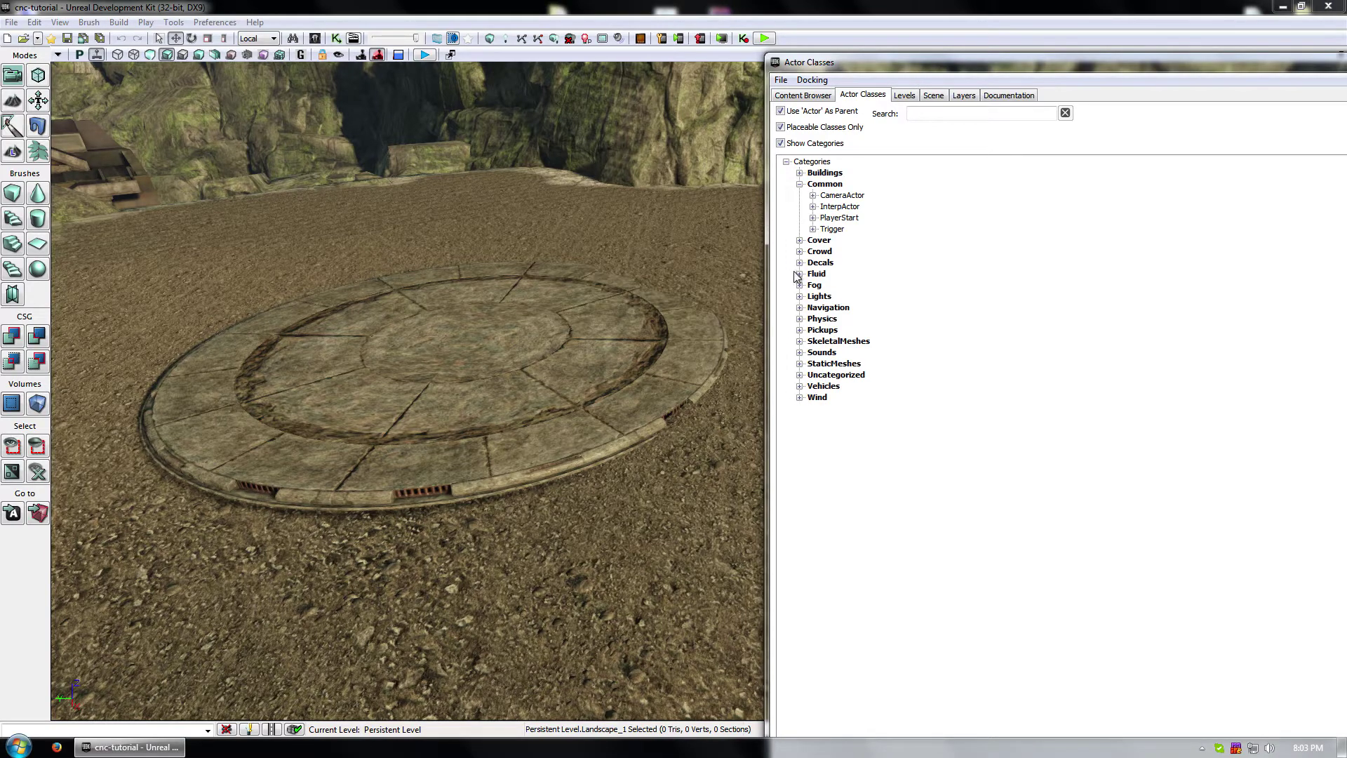
{"action": "left_click", "coordinate": [800, 185]}
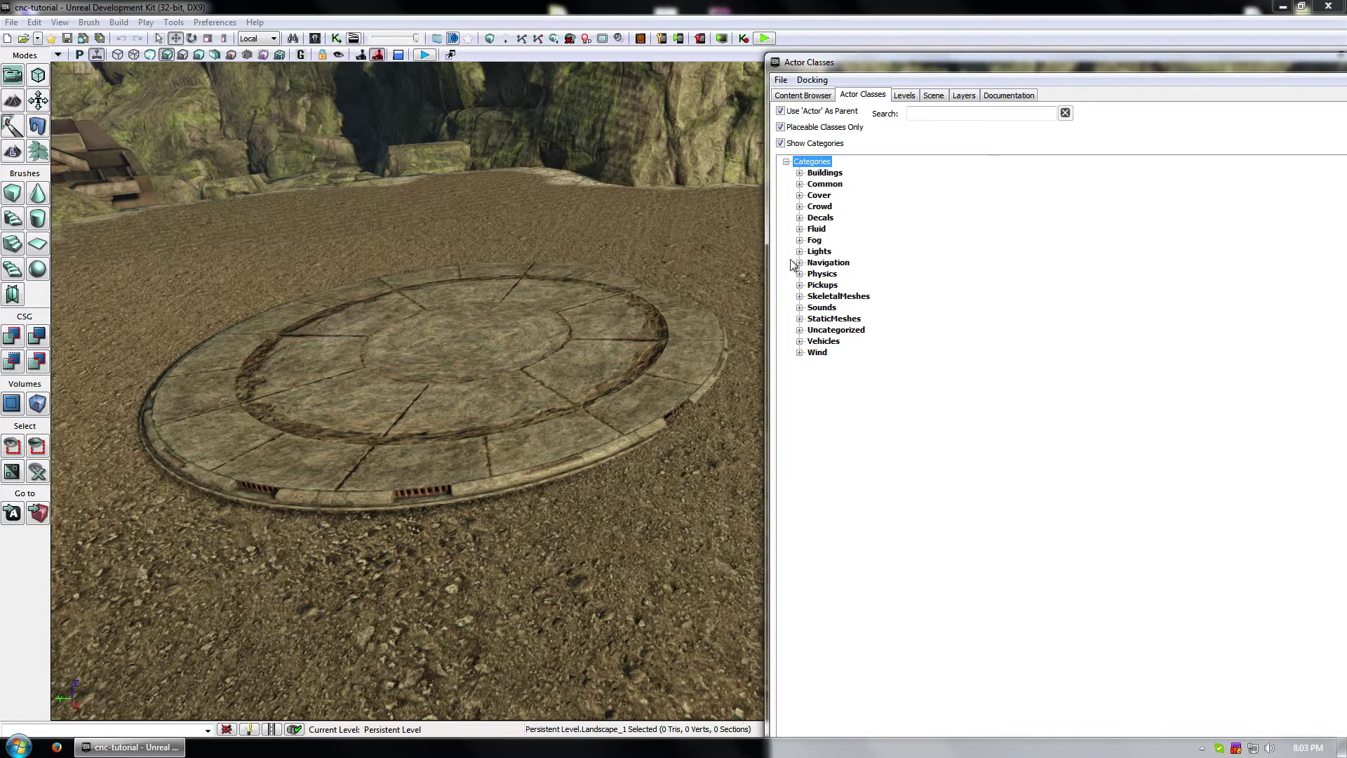
{"action": "left_click", "coordinate": [800, 330]}
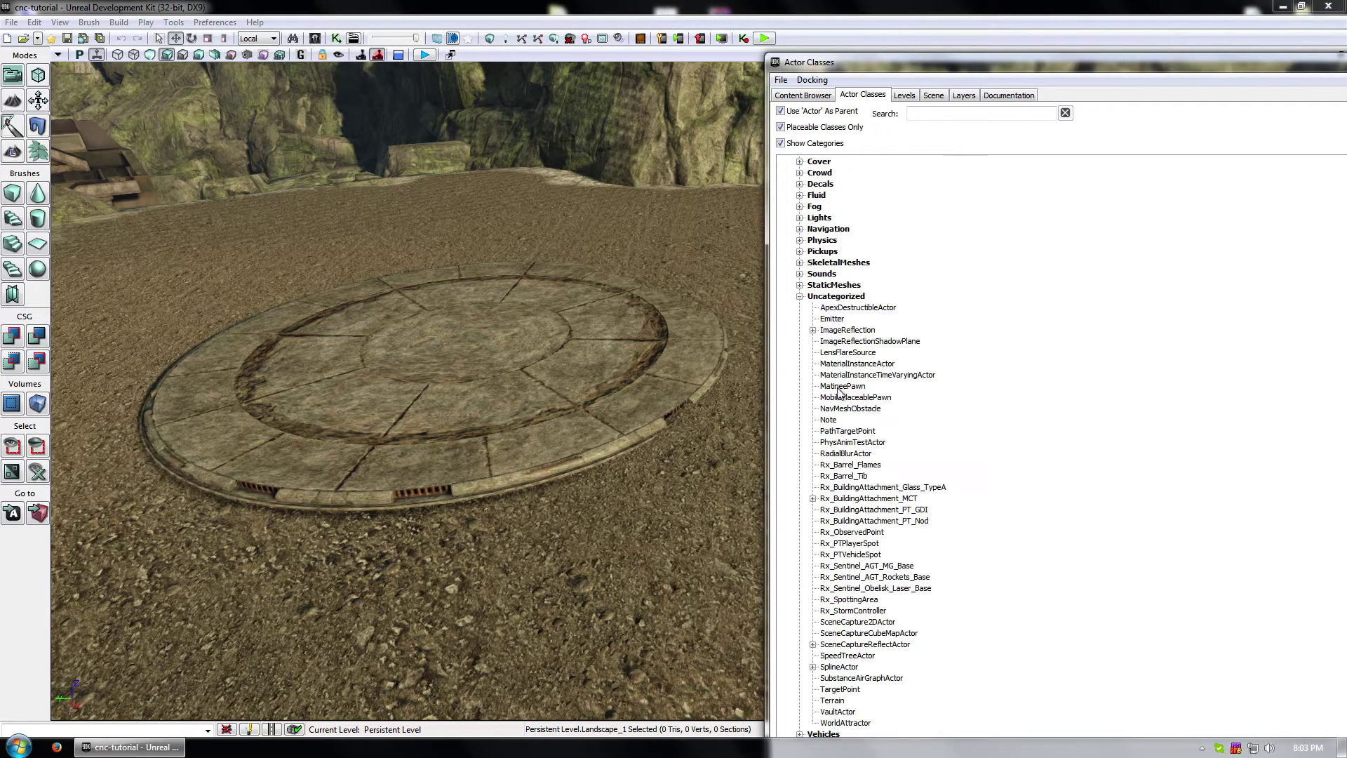
{"action": "left_click", "coordinate": [829, 420]}
{"action": "left_click_drag", "start_coordinate": [471, 339], "coordinate": [471, 339]}
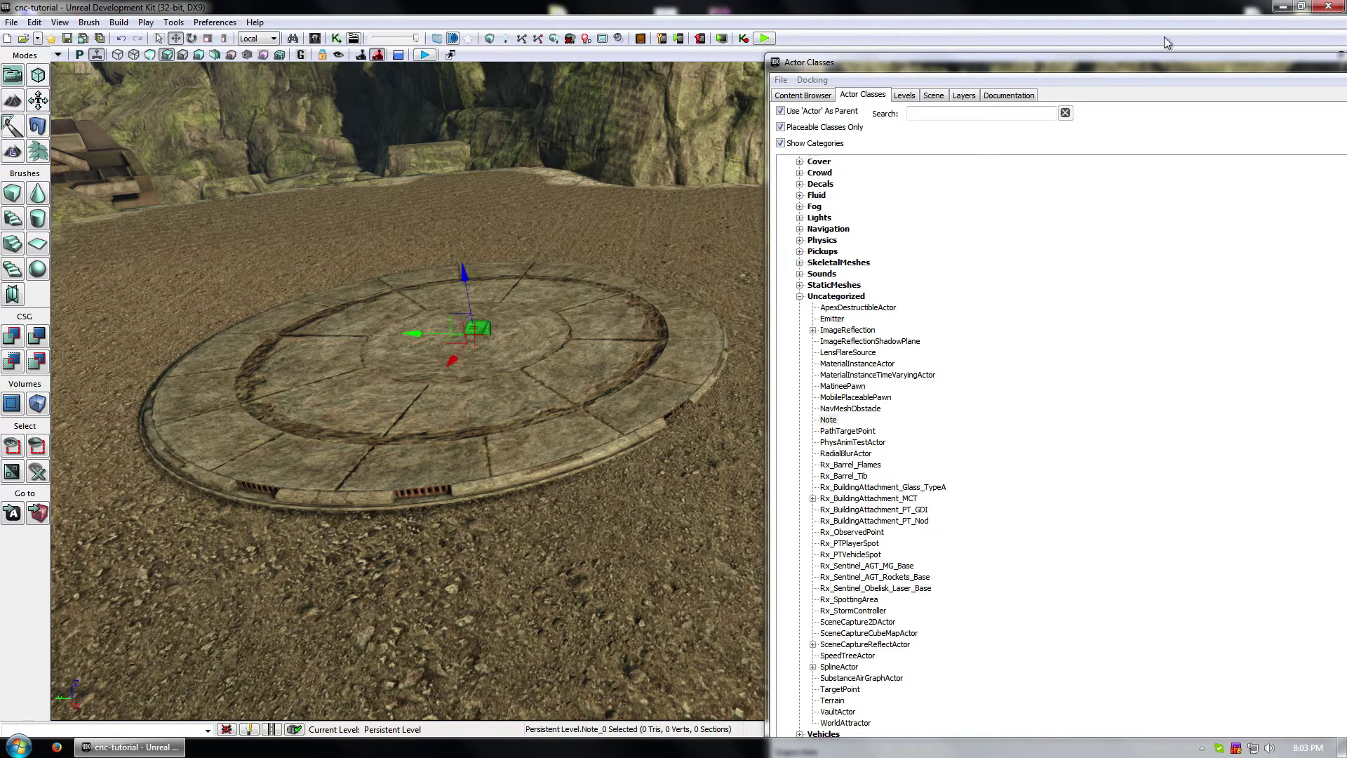
{"action": "left_click_drag", "start_coordinate": [1293, 69], "coordinate": [1215, 70]}
{"action": "left_click", "coordinate": [1225, 62]}
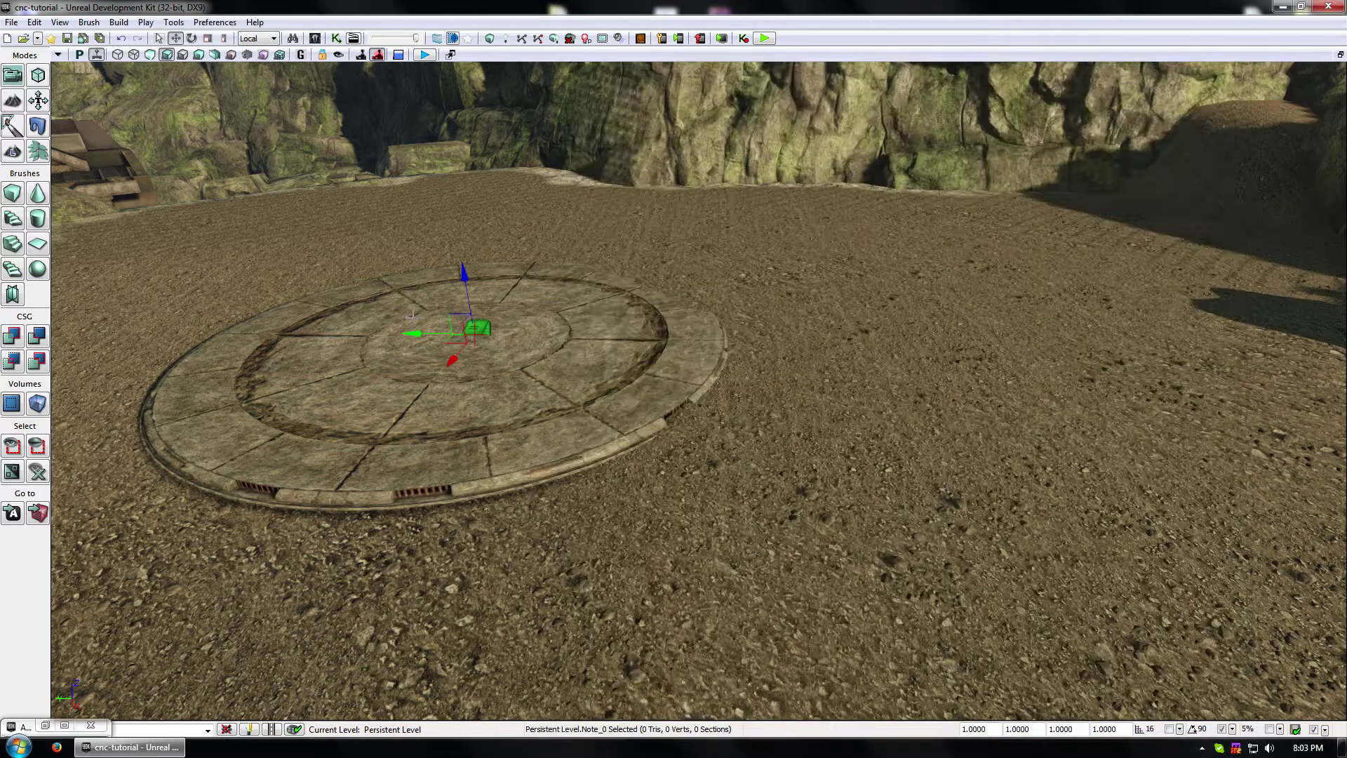
{"action": "left_click_drag", "start_coordinate": [466, 273], "coordinate": [455, 258]}
- Review the properties of the Note actor on the platform
{"action": "right_click_drag", "start_coordinate": [927, 497], "coordinate": [871, 380]}
{"action": "key", "text": "F4"}
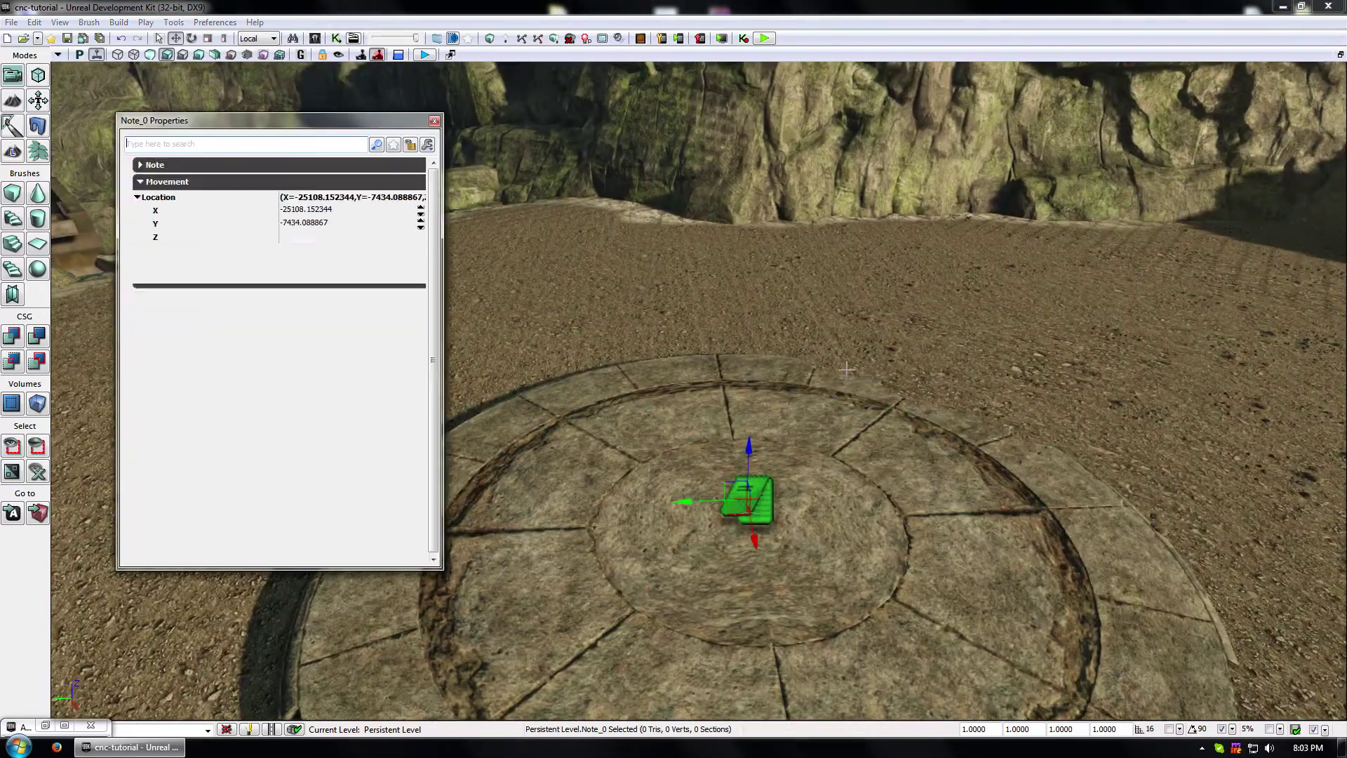
{"action": "left_click_drag", "start_coordinate": [328, 122], "coordinate": [980, 156]}
{"action": "left_click", "coordinate": [1073, 151]}
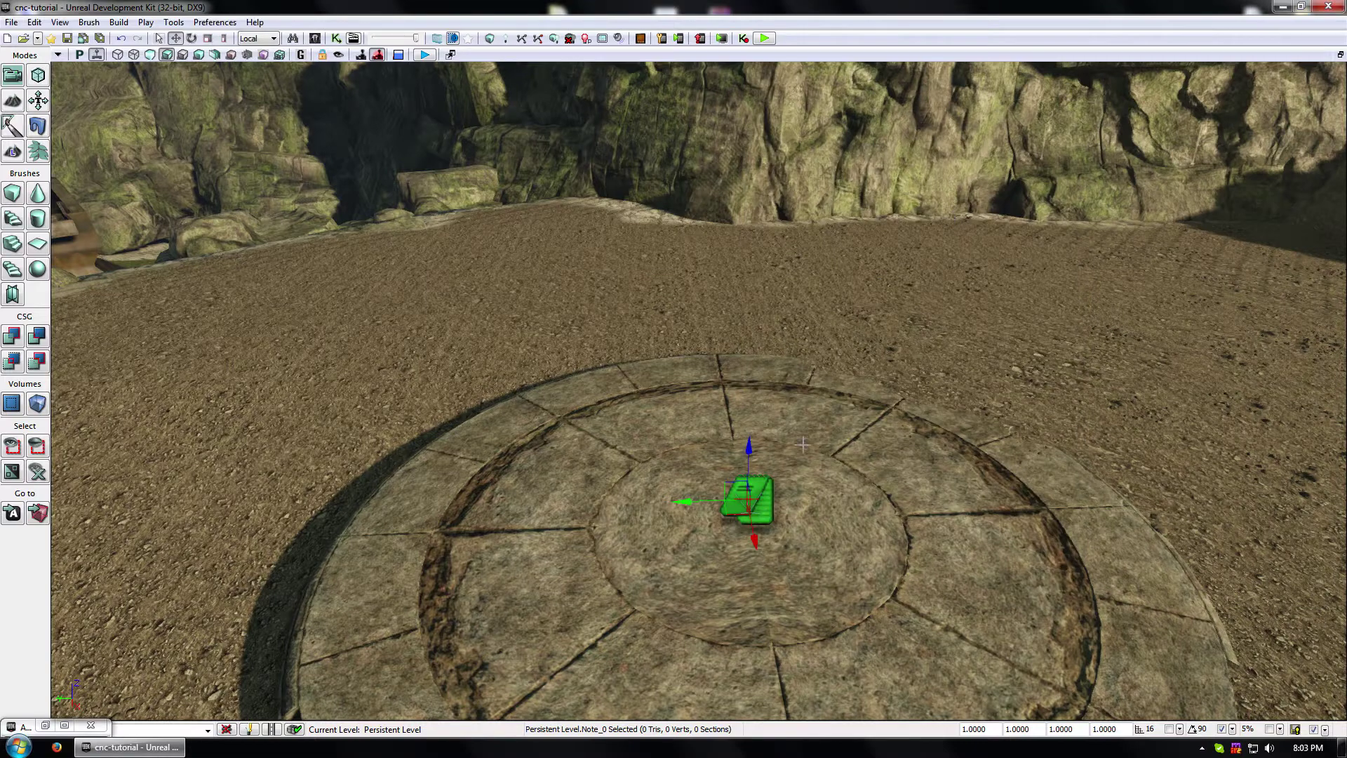
{"action": "left_click", "coordinate": [913, 330]}
{"action": "left_click_drag", "start_coordinate": [611, 249], "coordinate": [696, 583]}
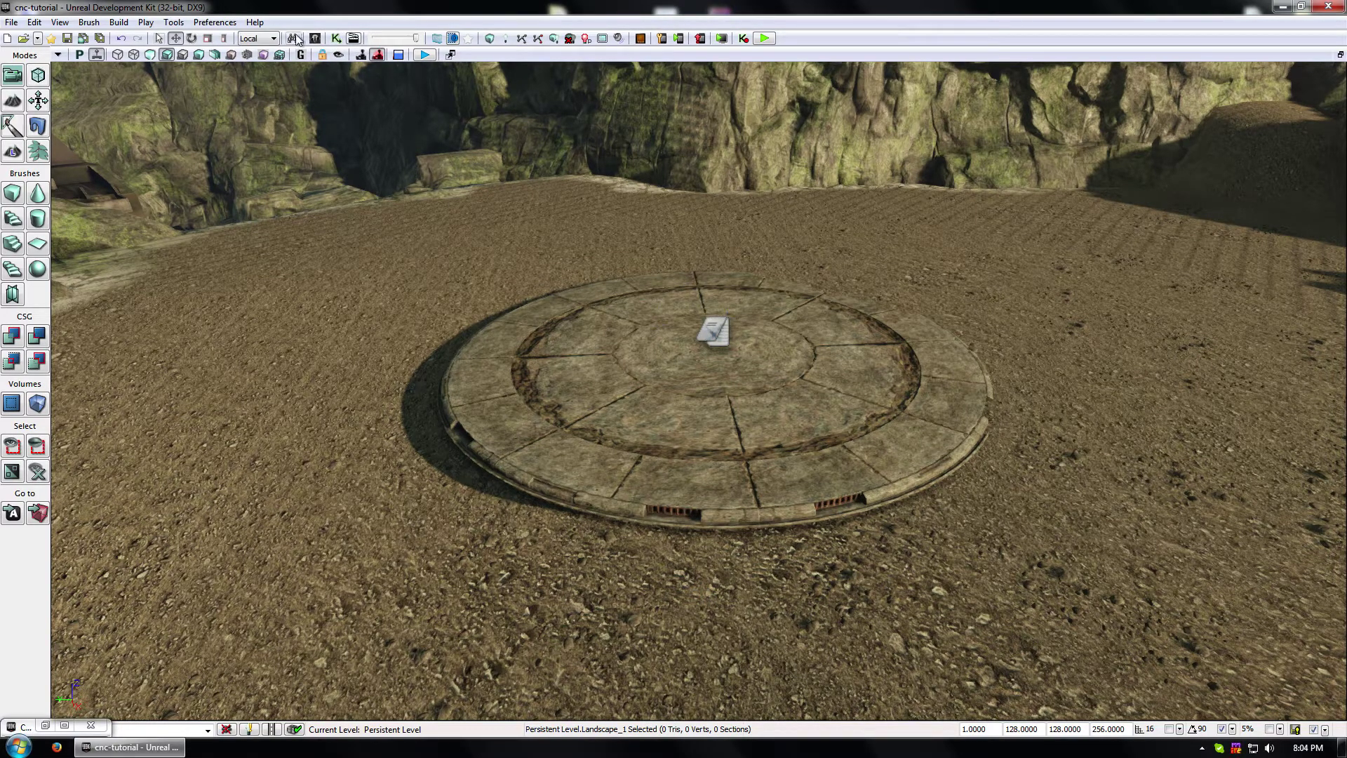
- Search the static meshes for "pt", place SM_BU_PT_Visible on the ground beside the platform, and minimize the Content Browser
{"action": "left_click", "coordinate": [50, 724]}
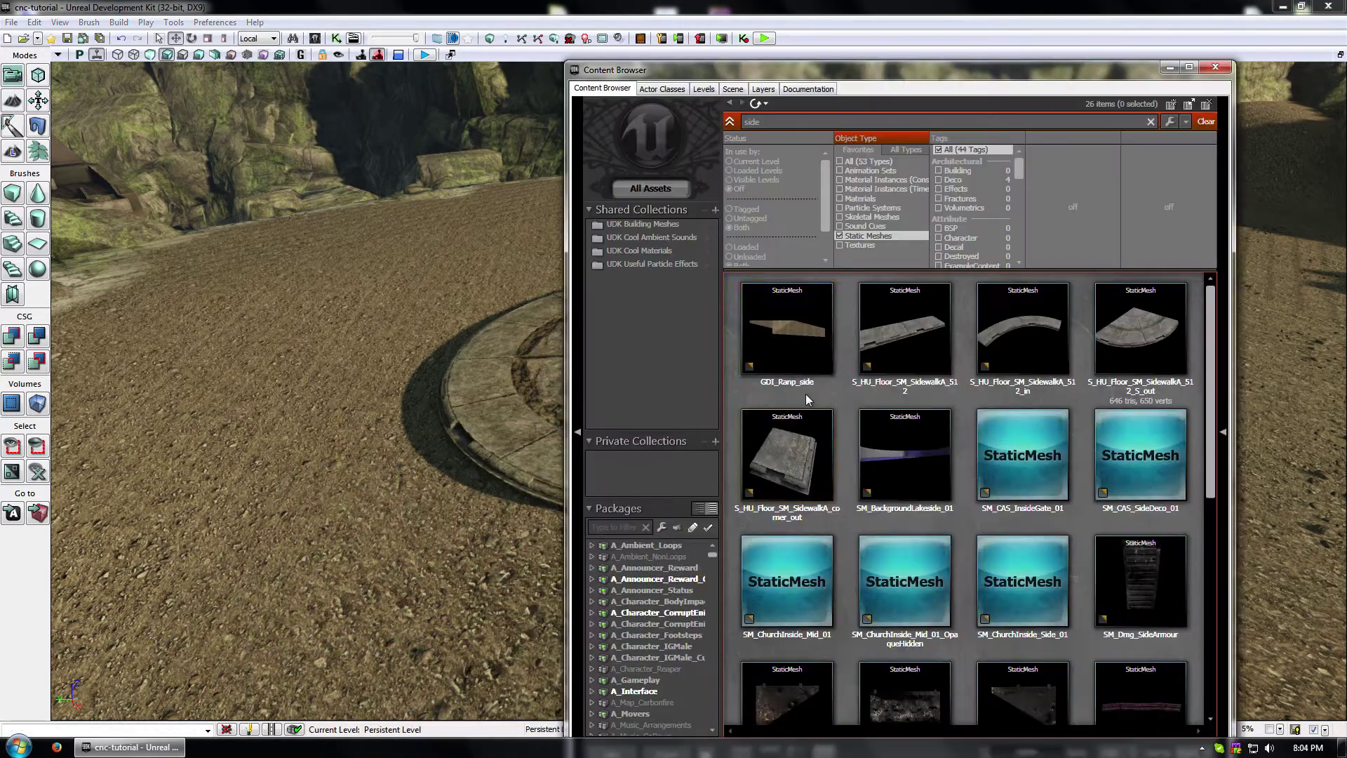
{"action": "scroll", "coordinate": [973, 457], "scroll_direction": "down", "scroll_amount": 3}
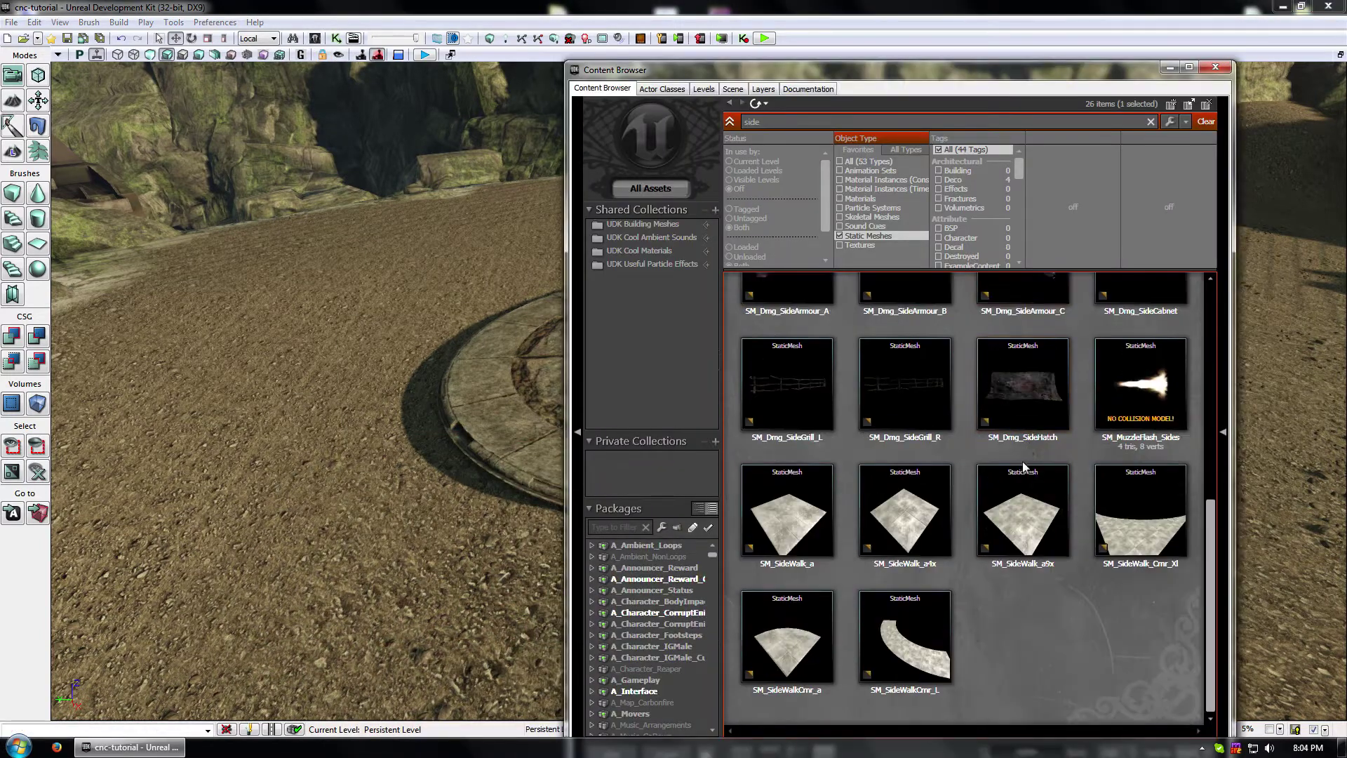
{"action": "scroll", "coordinate": [1018, 463], "scroll_direction": "up", "scroll_amount": 3}
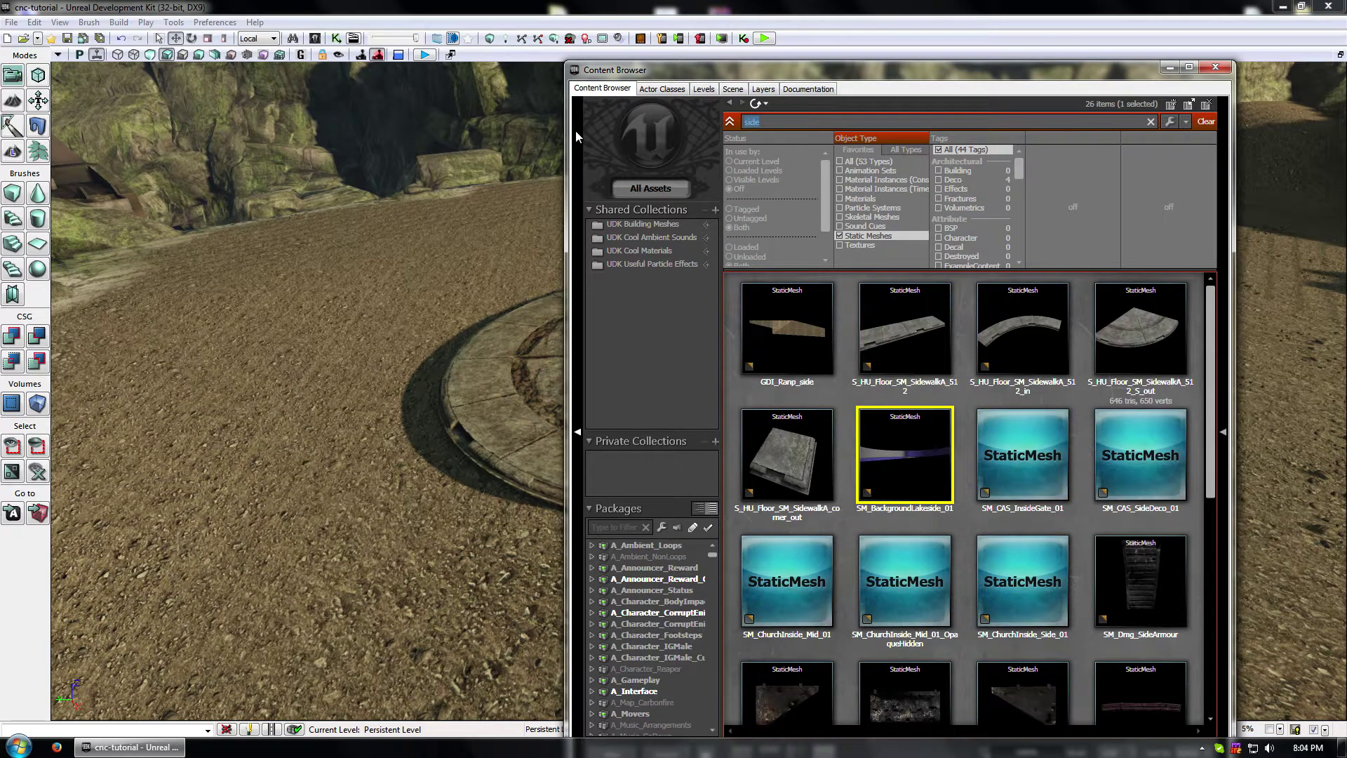
{"action": "type", "text": "pt"}
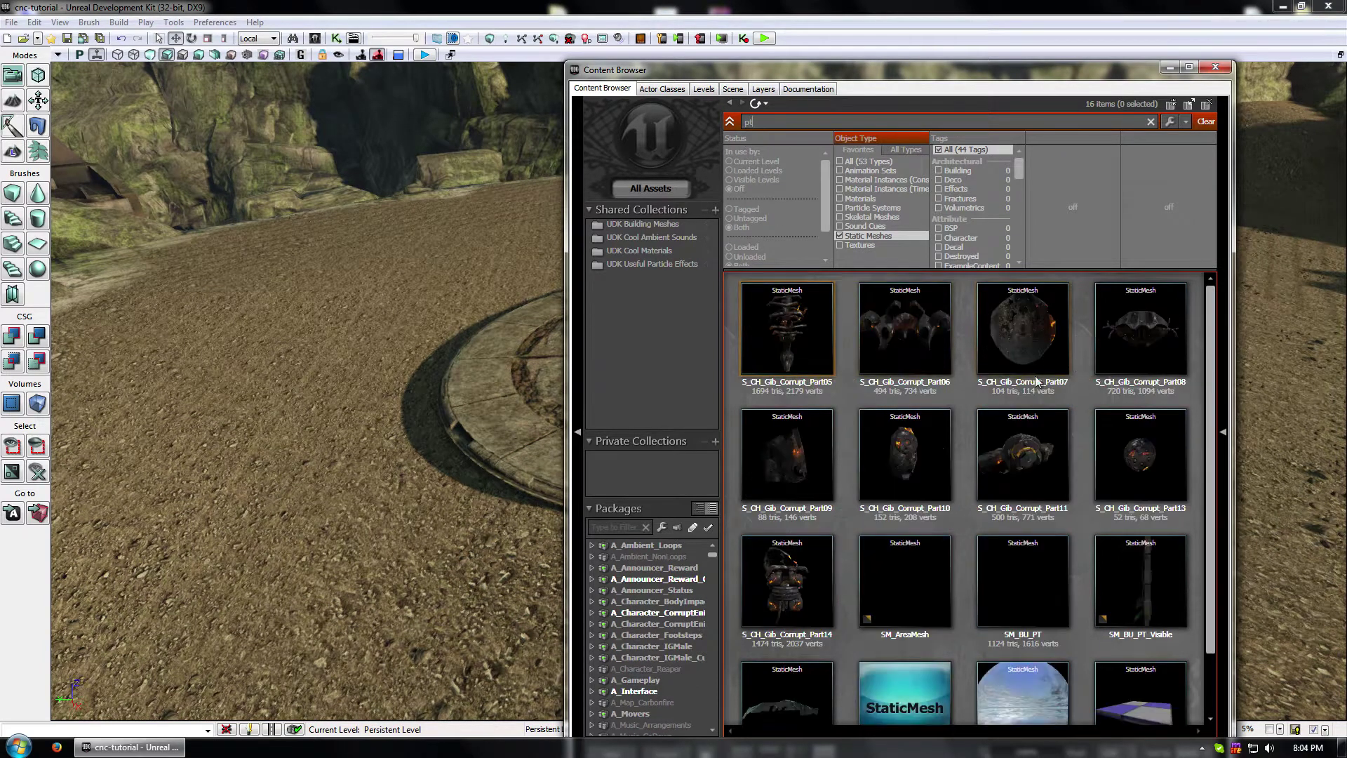
{"action": "left_click", "coordinate": [1032, 456]}
{"action": "scroll", "coordinate": [1054, 520], "scroll_direction": "down", "scroll_amount": 1}
{"action": "scroll", "coordinate": [1137, 533], "scroll_direction": "up", "scroll_amount": 1}
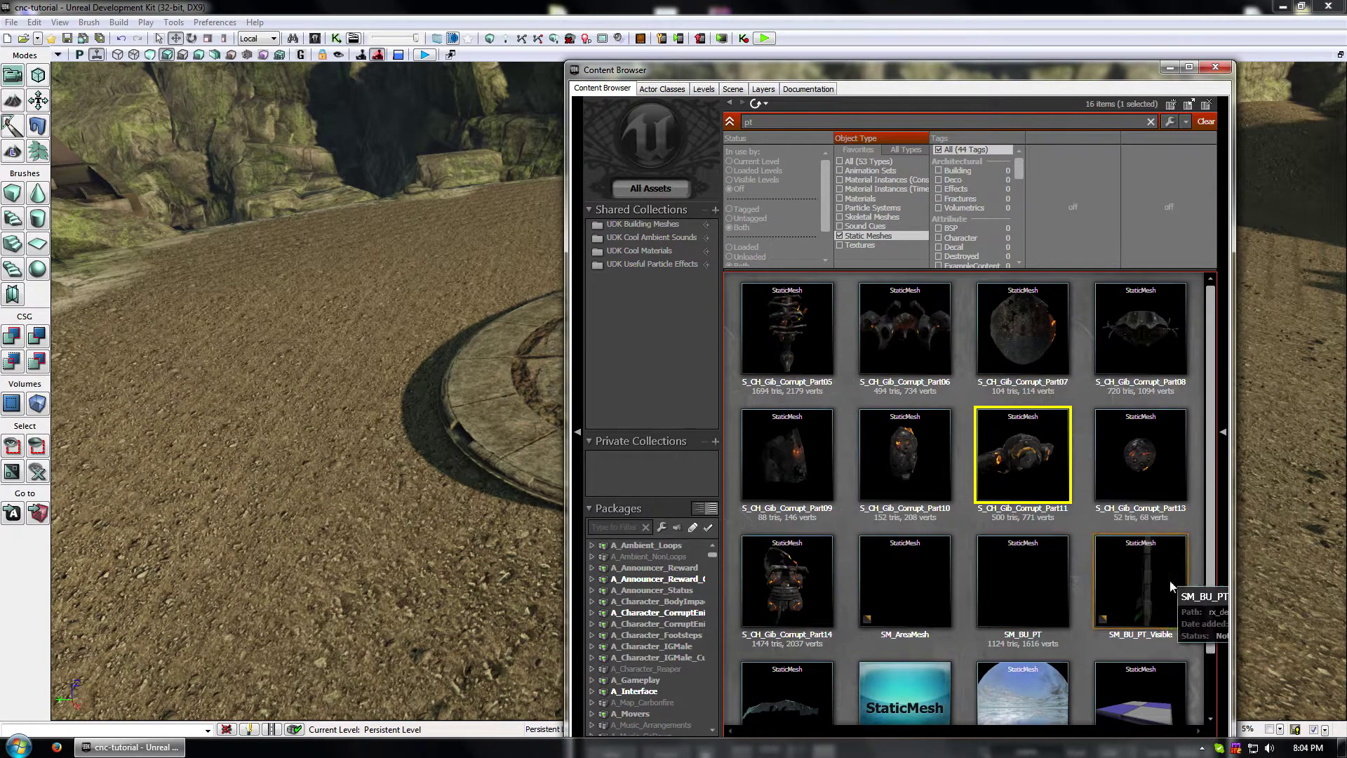
{"action": "scroll", "coordinate": [1169, 587], "scroll_direction": "down", "scroll_amount": 1}
{"action": "left_click", "coordinate": [1148, 521]}
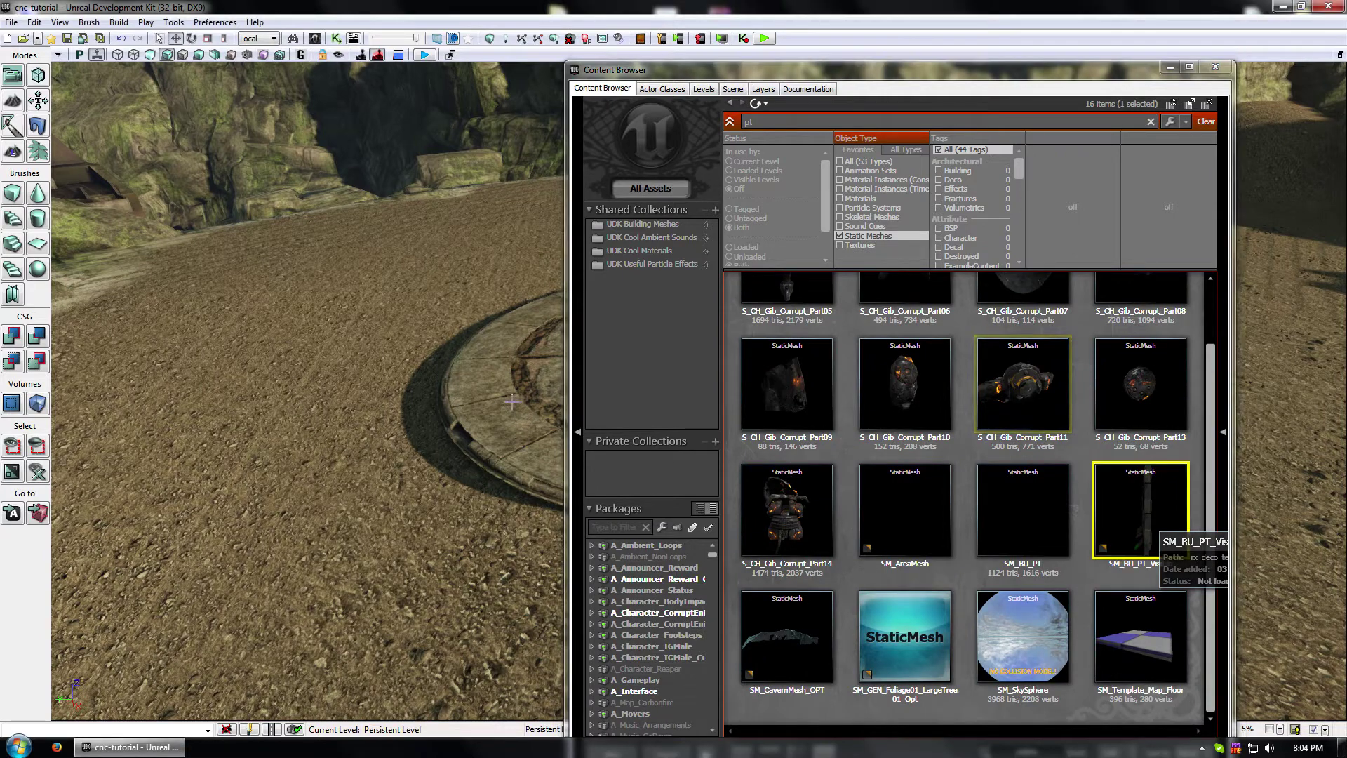
{"action": "left_click_drag", "start_coordinate": [512, 402], "coordinate": [344, 274]}
{"action": "left_click", "coordinate": [1188, 68]}
{"action": "left_click", "coordinate": [415, 467]}
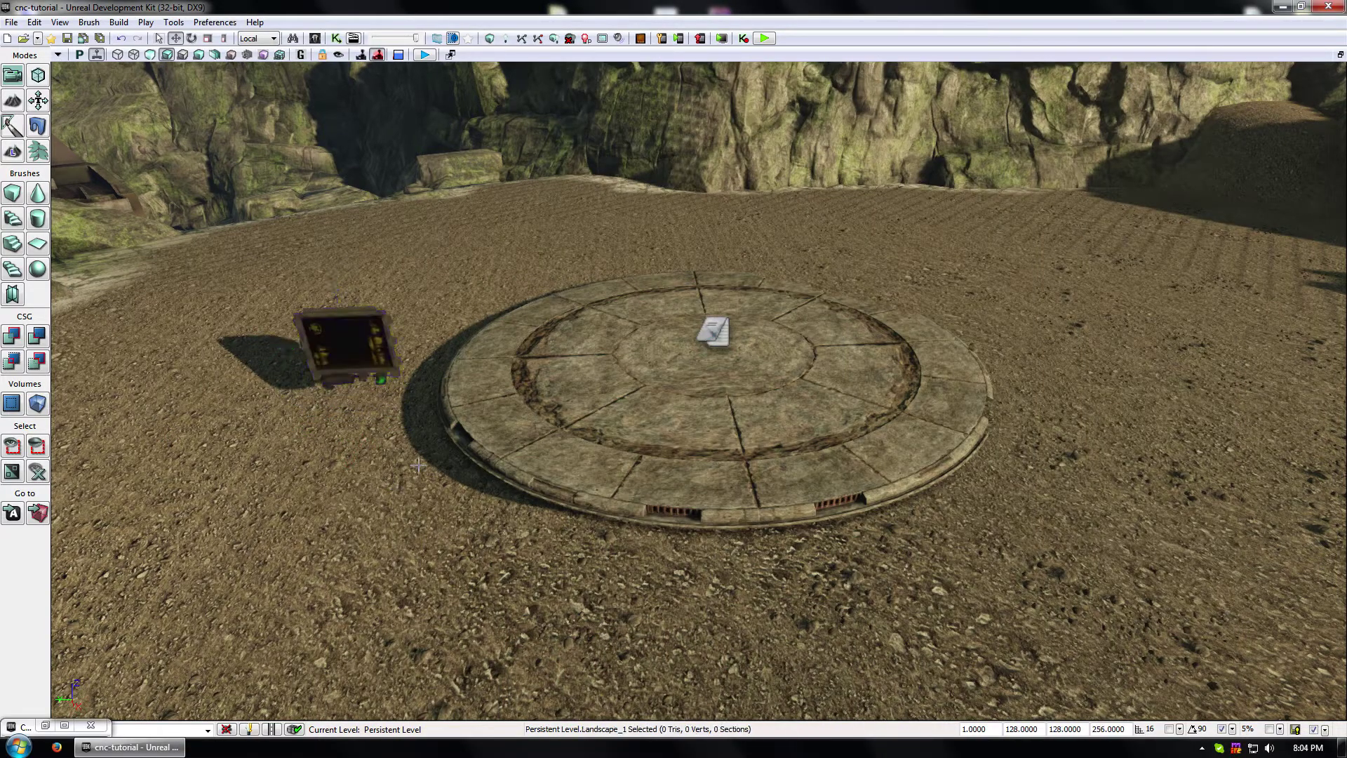
- Inspect the placed terminal mesh beside the platform and build a cylinder brush around it
{"action": "left_click", "coordinate": [363, 366]}
{"action": "key", "text": "a"}
{"action": "right_click_drag", "start_coordinate": [363, 366], "coordinate": [588, 394]}
{"action": "key", "text": "w"}
{"action": "key", "text": "s"}
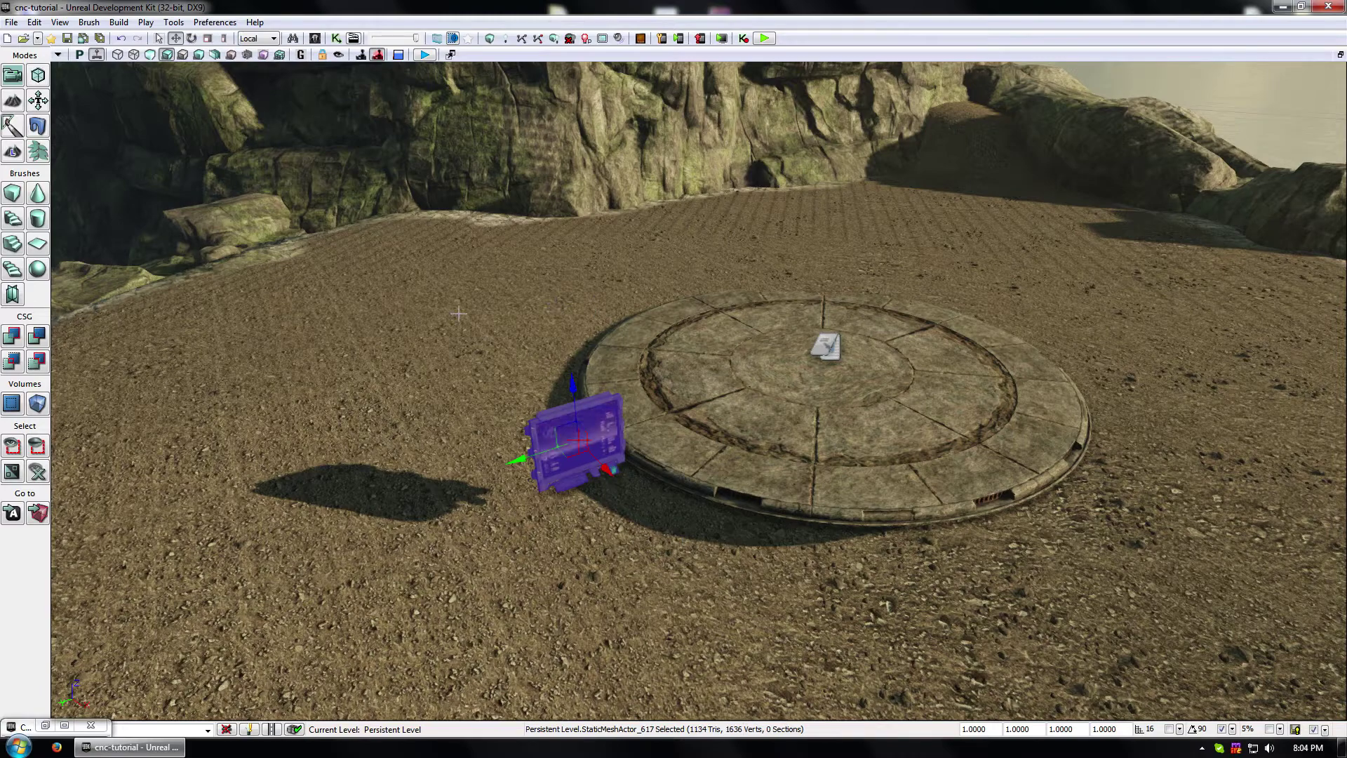
{"action": "right_click_drag", "start_coordinate": [415, 476], "coordinate": [691, 463]}
{"action": "right_click_drag", "start_coordinate": [556, 463], "coordinate": [265, 265]}
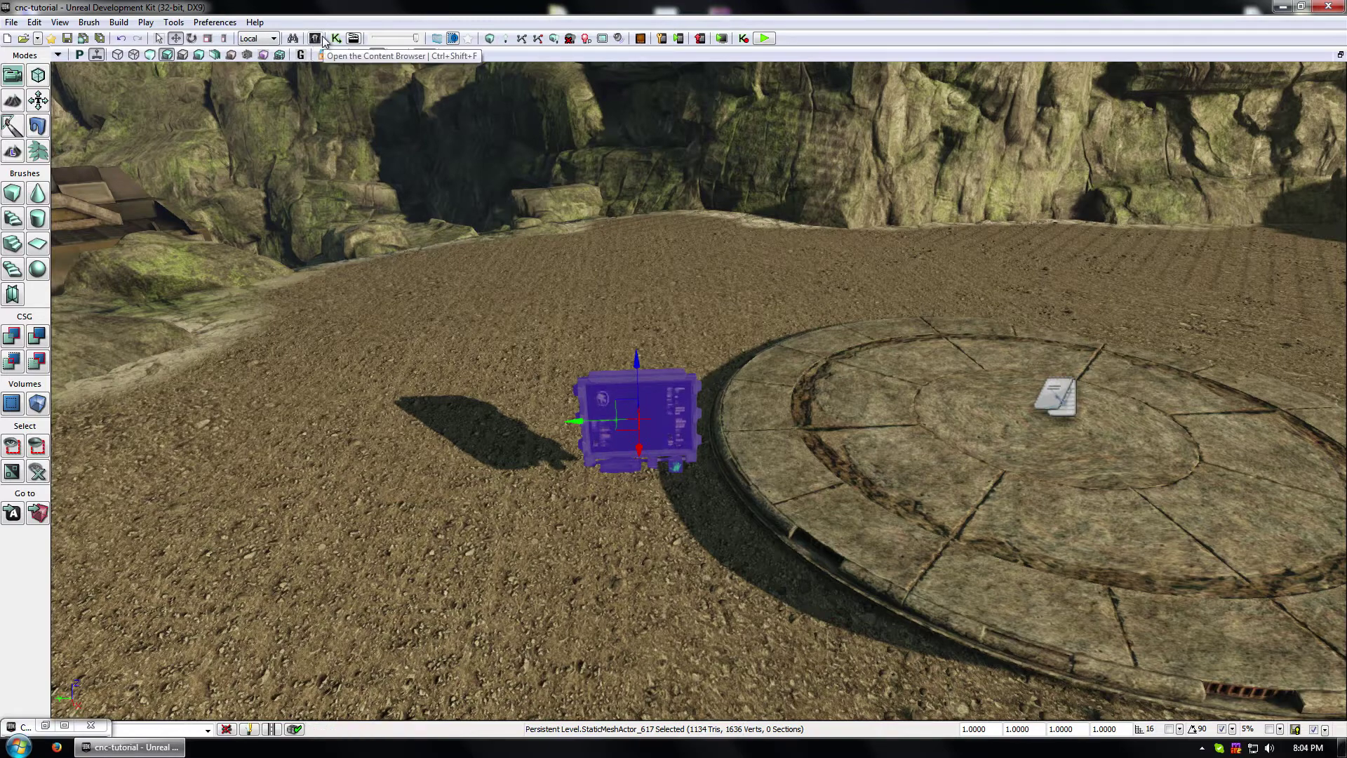
{"action": "left_click", "coordinate": [461, 419]}
{"action": "left_click", "coordinate": [660, 431]}
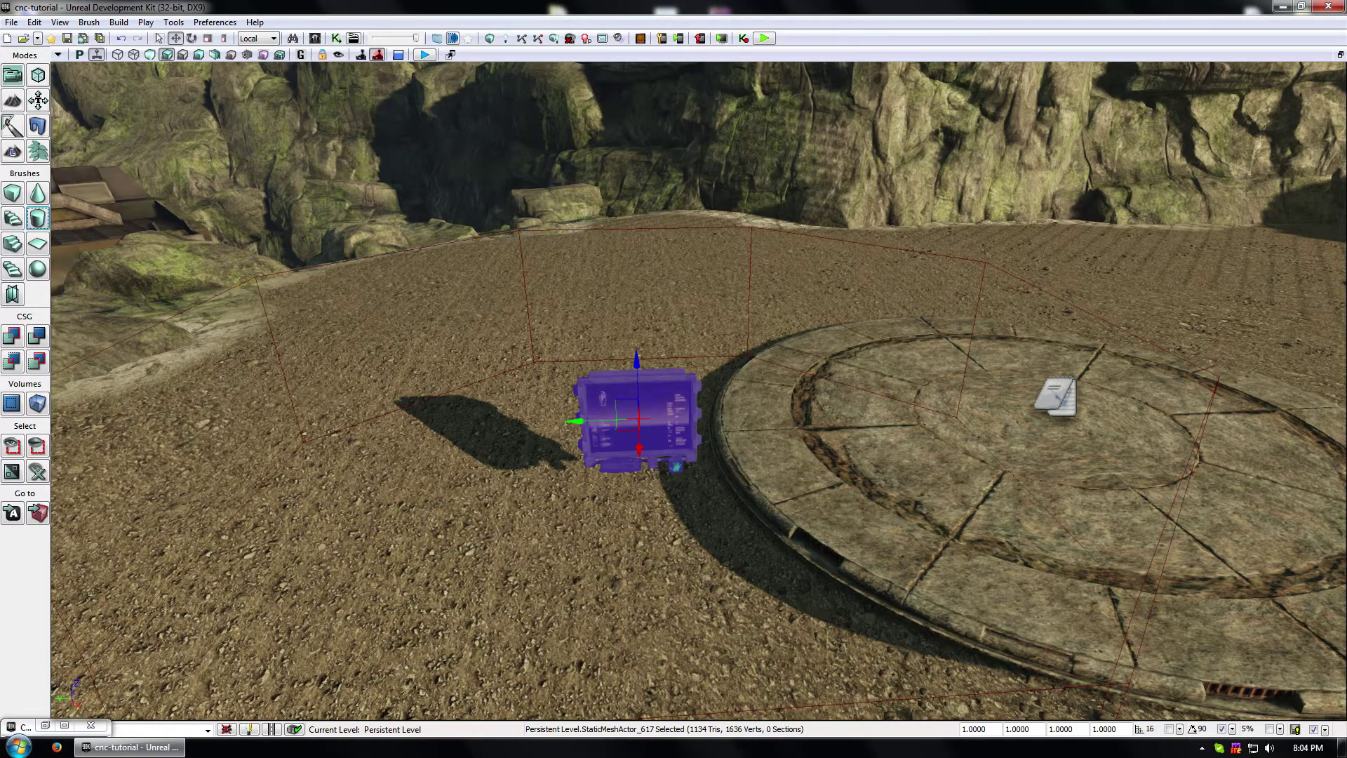
{"action": "left_click", "coordinate": [42, 219]}
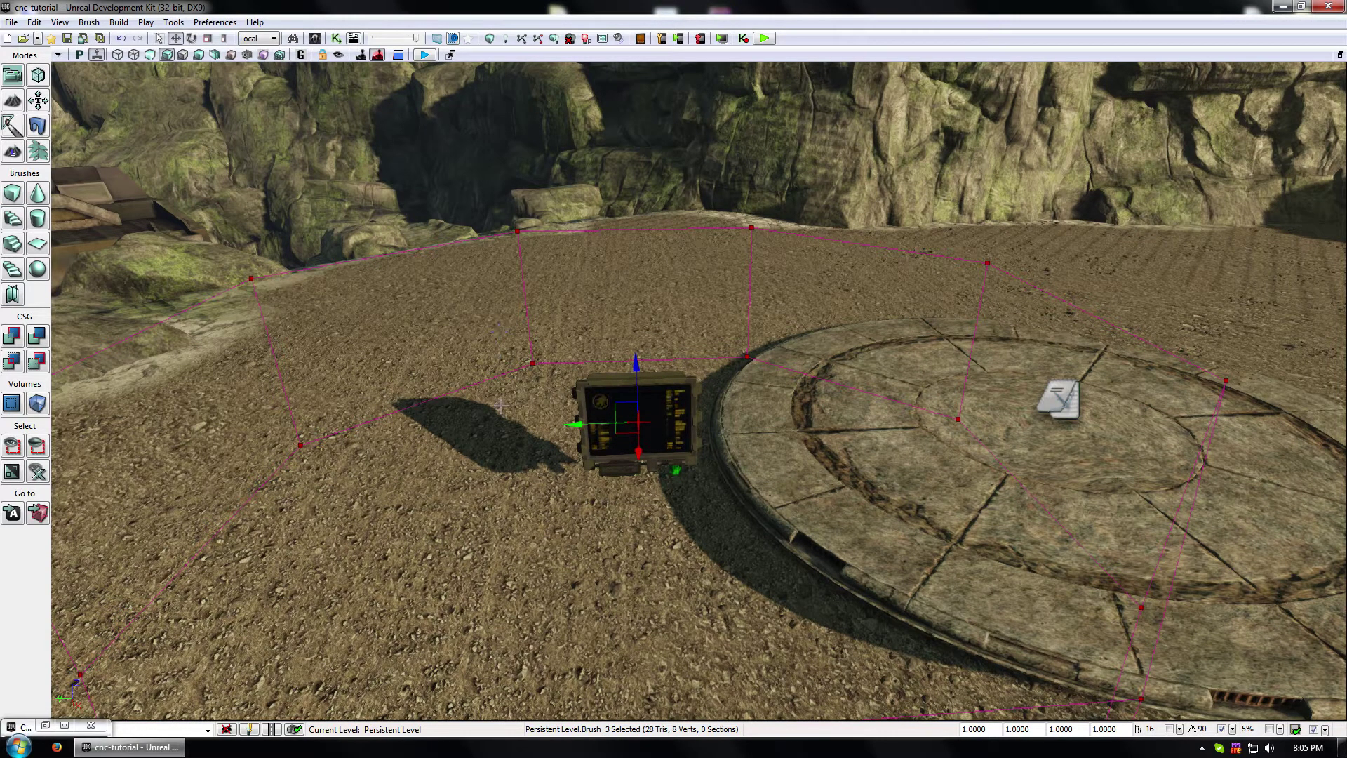
- Add a Trigger actor in front of the terminal mesh and lower the terminal toward the ground to line up with it
{"action": "right_click", "coordinate": [526, 454]}
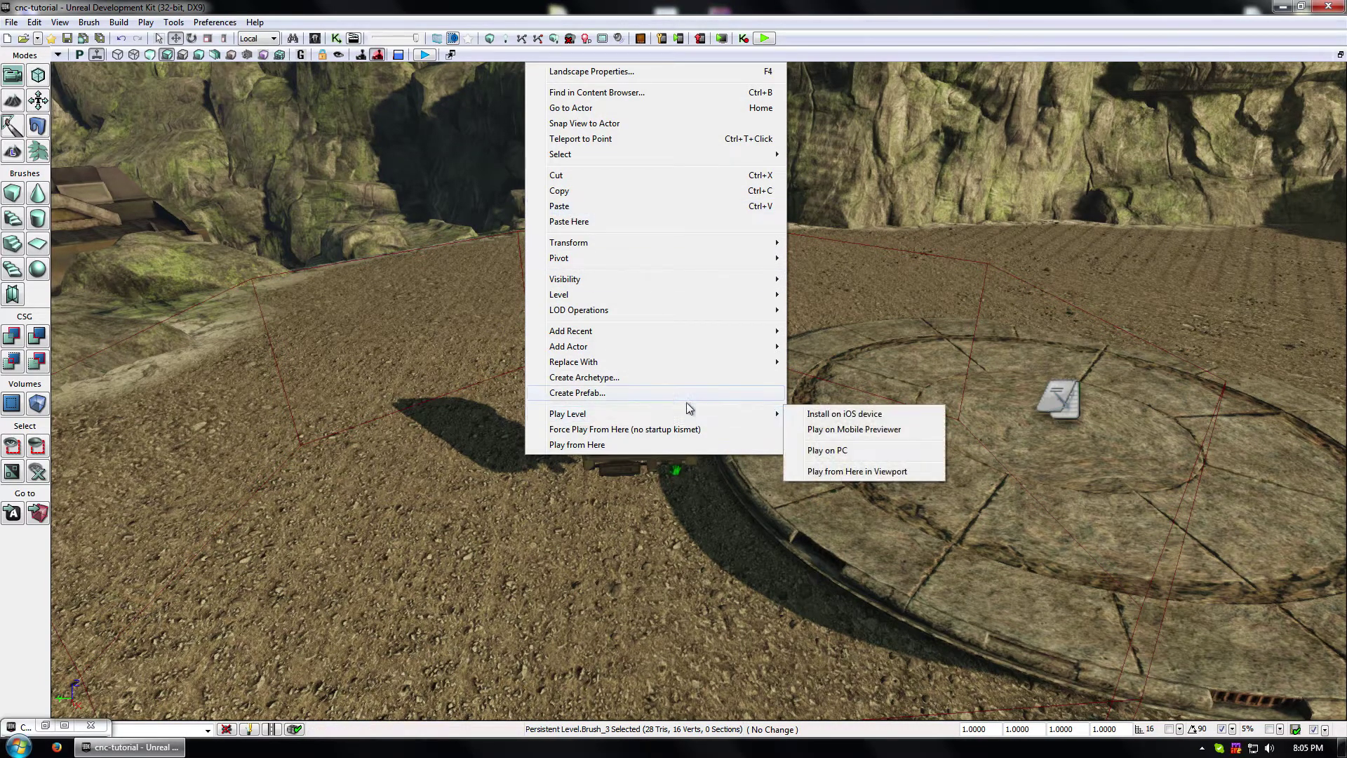
{"action": "mouse_move", "coordinate": [582, 336]}
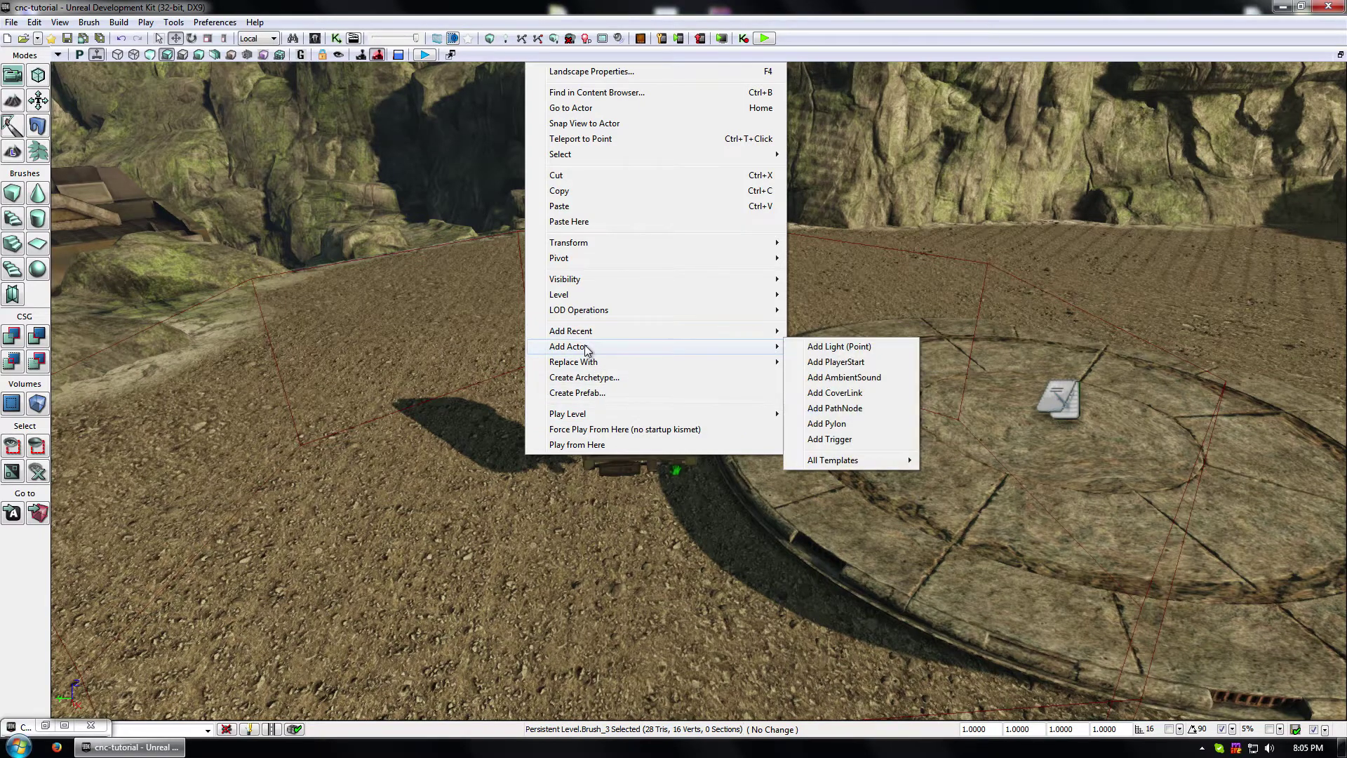
{"action": "left_click", "coordinate": [830, 439]}
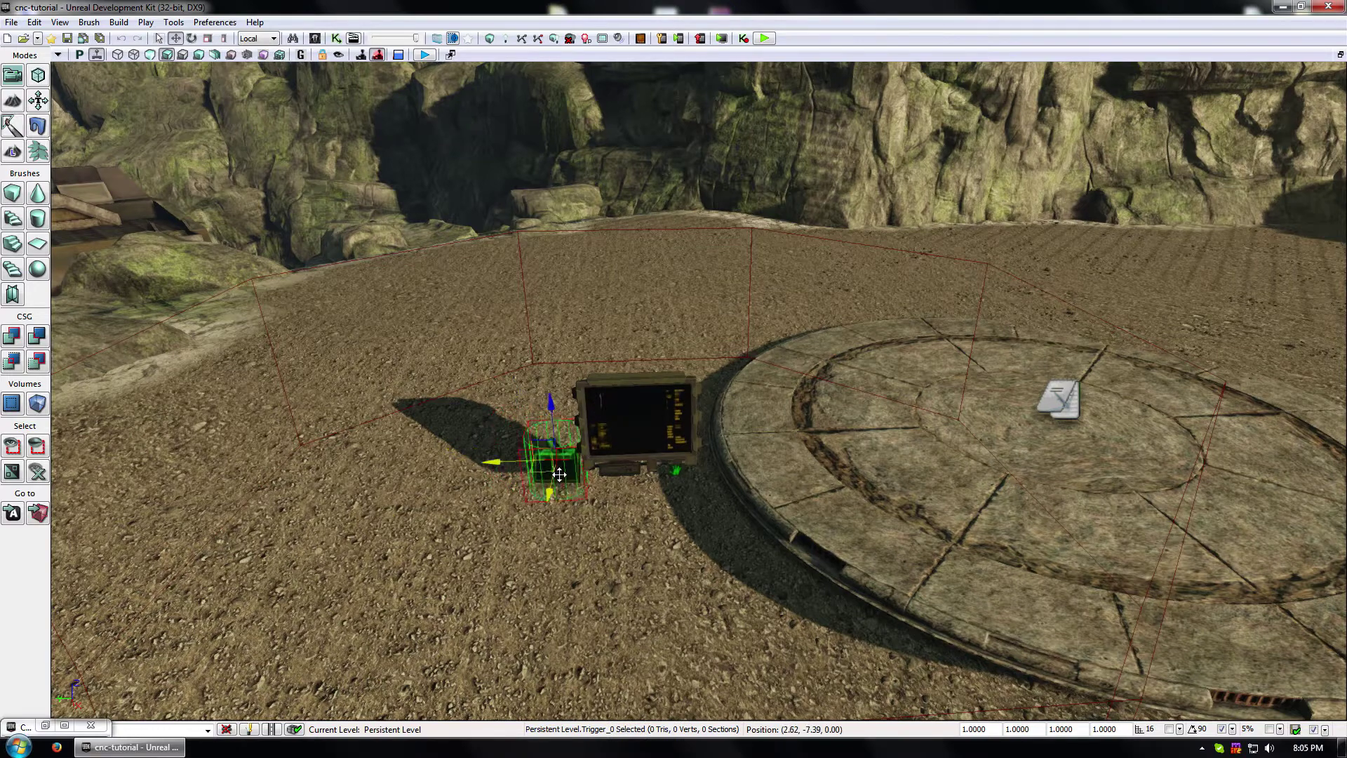
{"action": "left_click_drag", "start_coordinate": [559, 474], "coordinate": [638, 416]}
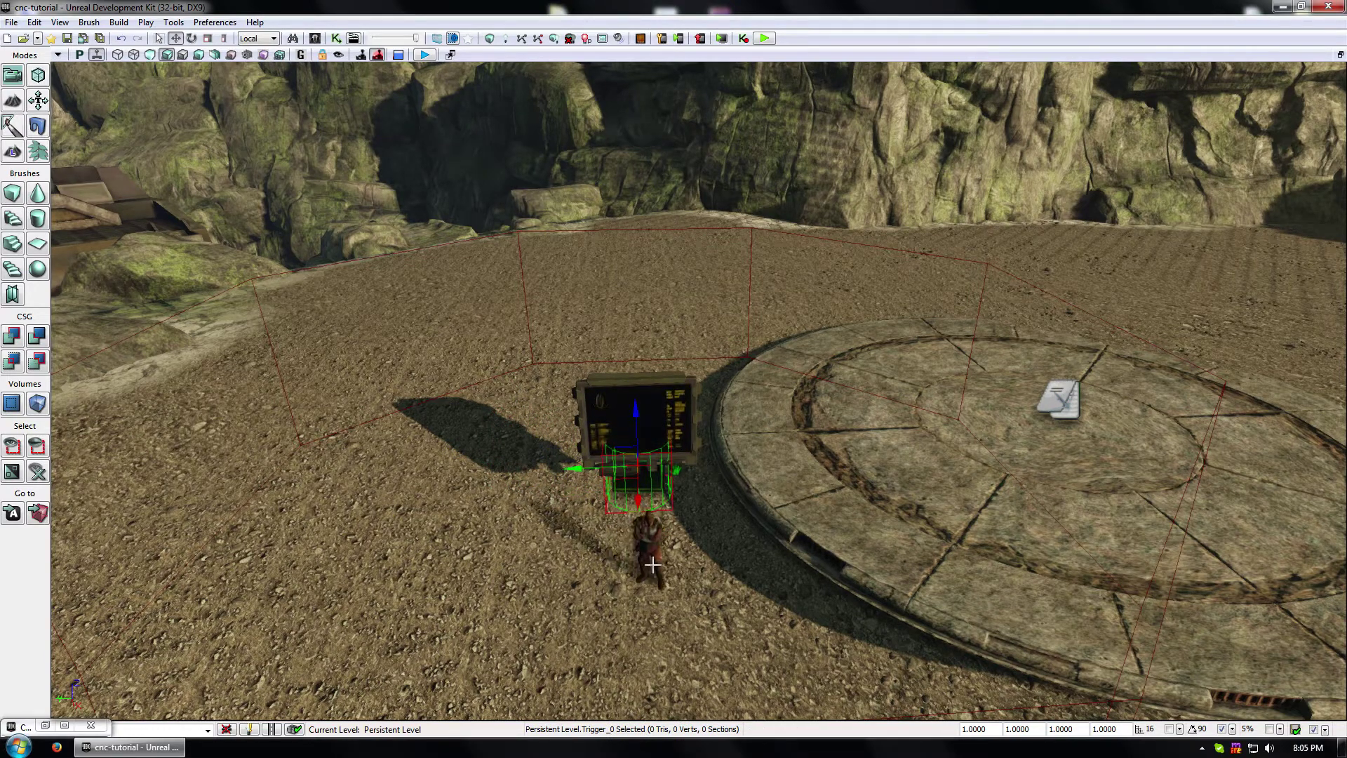
{"action": "left_click", "coordinate": [650, 409]}
{"action": "left_click_drag", "start_coordinate": [650, 406], "coordinate": [639, 413]}
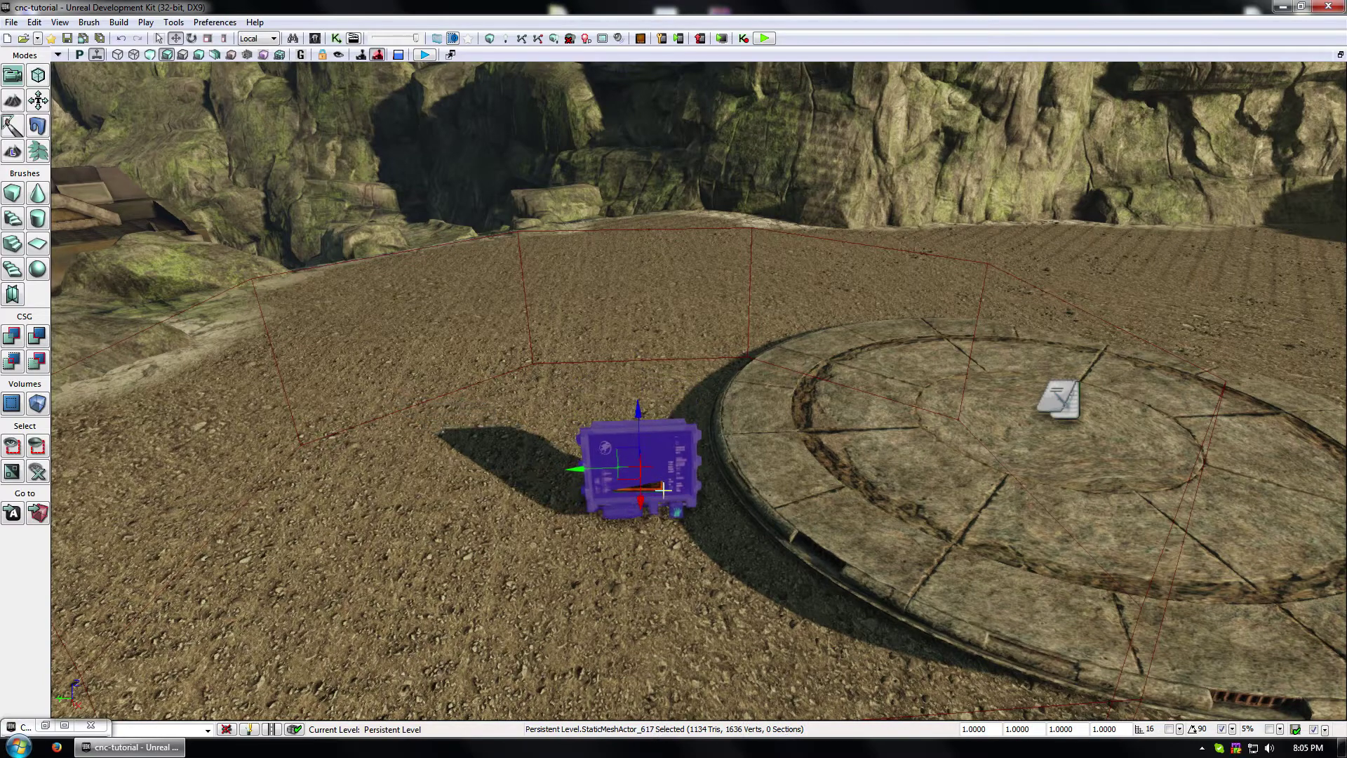
- Scale the Trigger up uniformly to about the terminal's width, and stretch its cylinder taller along the Z axis
{"action": "left_click", "coordinate": [671, 454]}
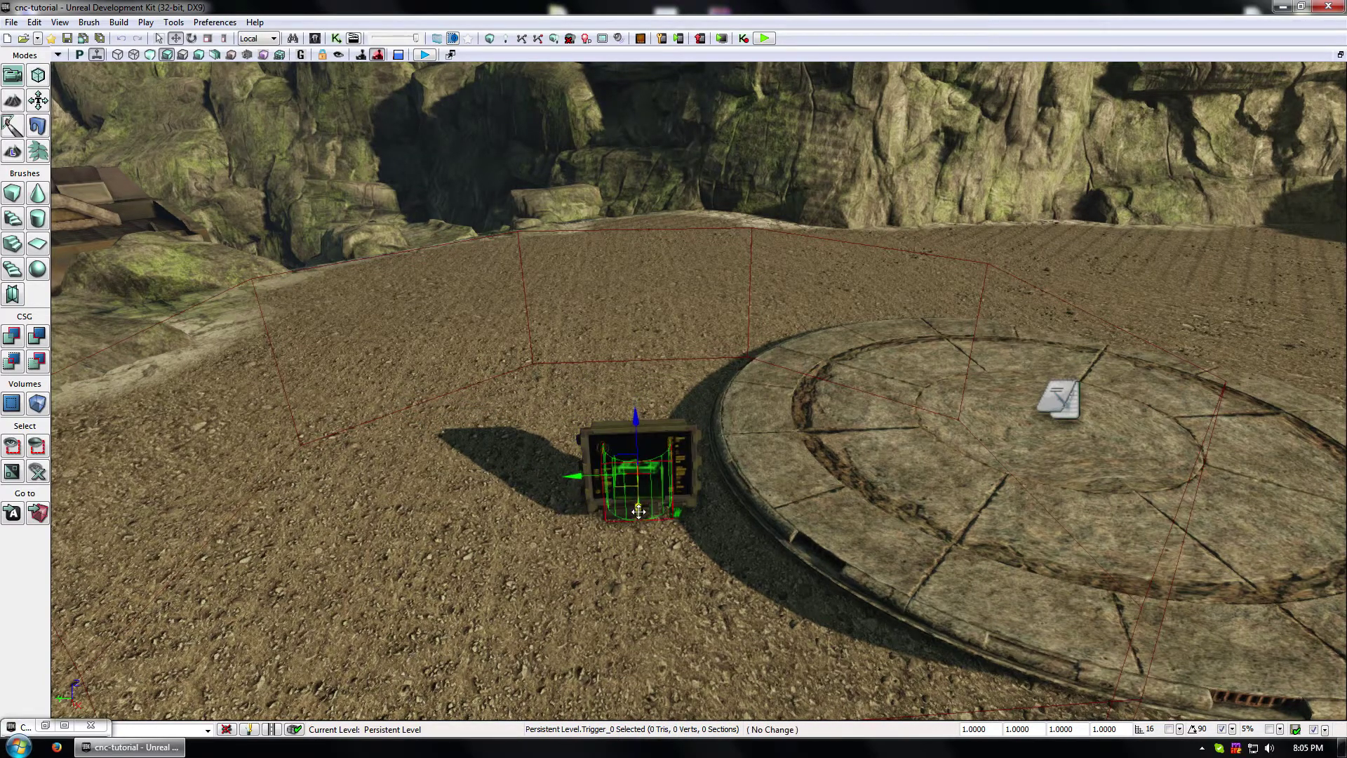
{"action": "key", "text": "space"}
{"action": "key", "text": "space"}
{"action": "key", "text": "space"}
{"action": "key", "text": "space"}
{"action": "key", "text": "space"}
{"action": "key", "text": "space"}
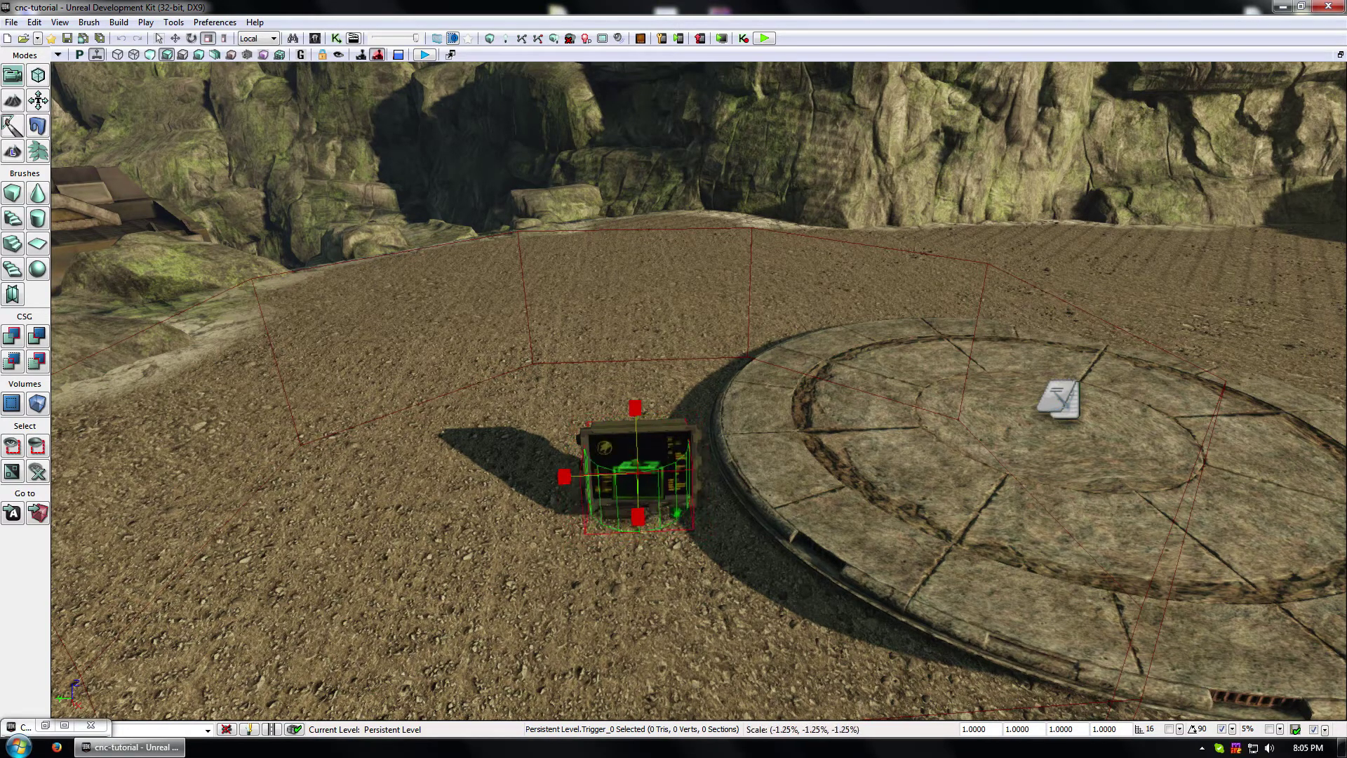
{"action": "left_click", "coordinate": [224, 38]}
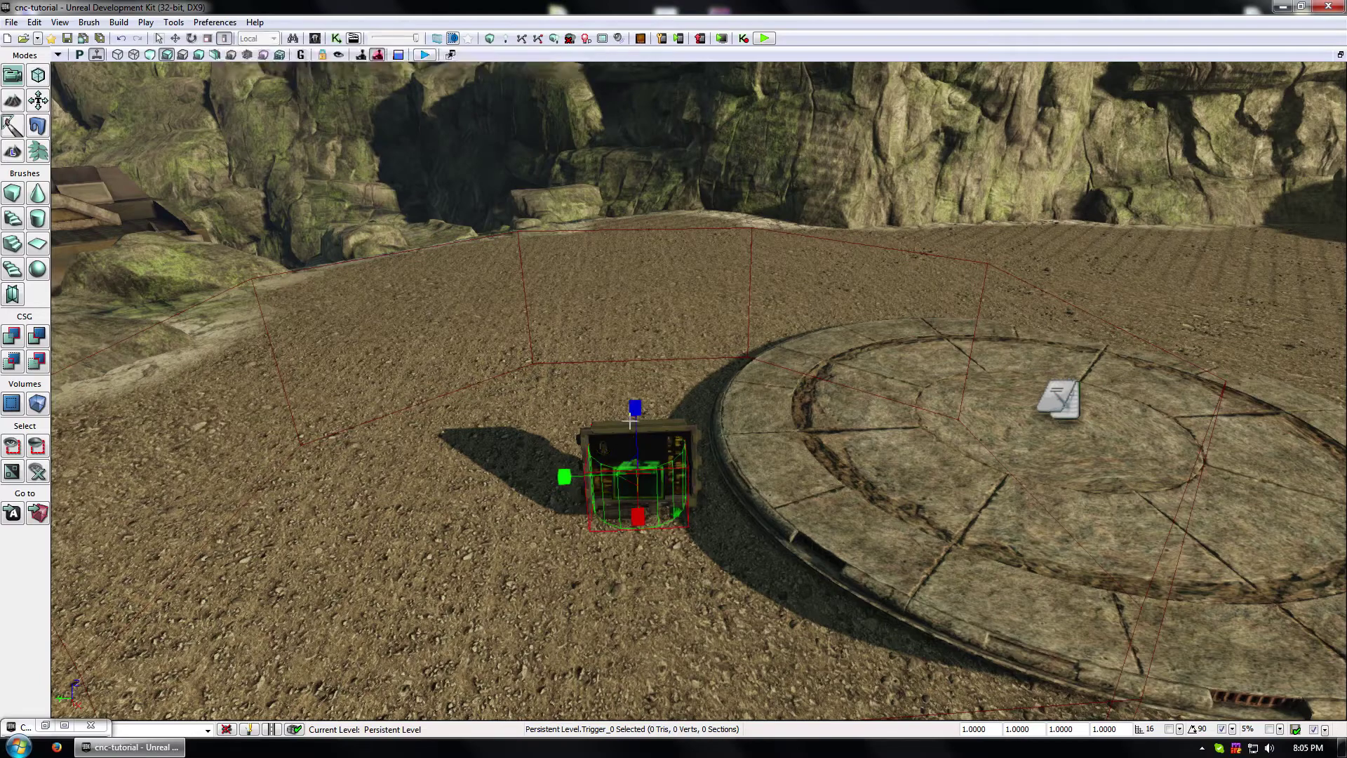
{"action": "mouse_move", "coordinate": [635, 408]}
{"action": "left_mouse_down"}
{"action": "mouse_move", "coordinate": [635, 351]}
{"action": "mouse_move", "coordinate": [635, 382]}
{"action": "left_mouse_up"}
{"action": "left_click", "coordinate": [625, 379]}
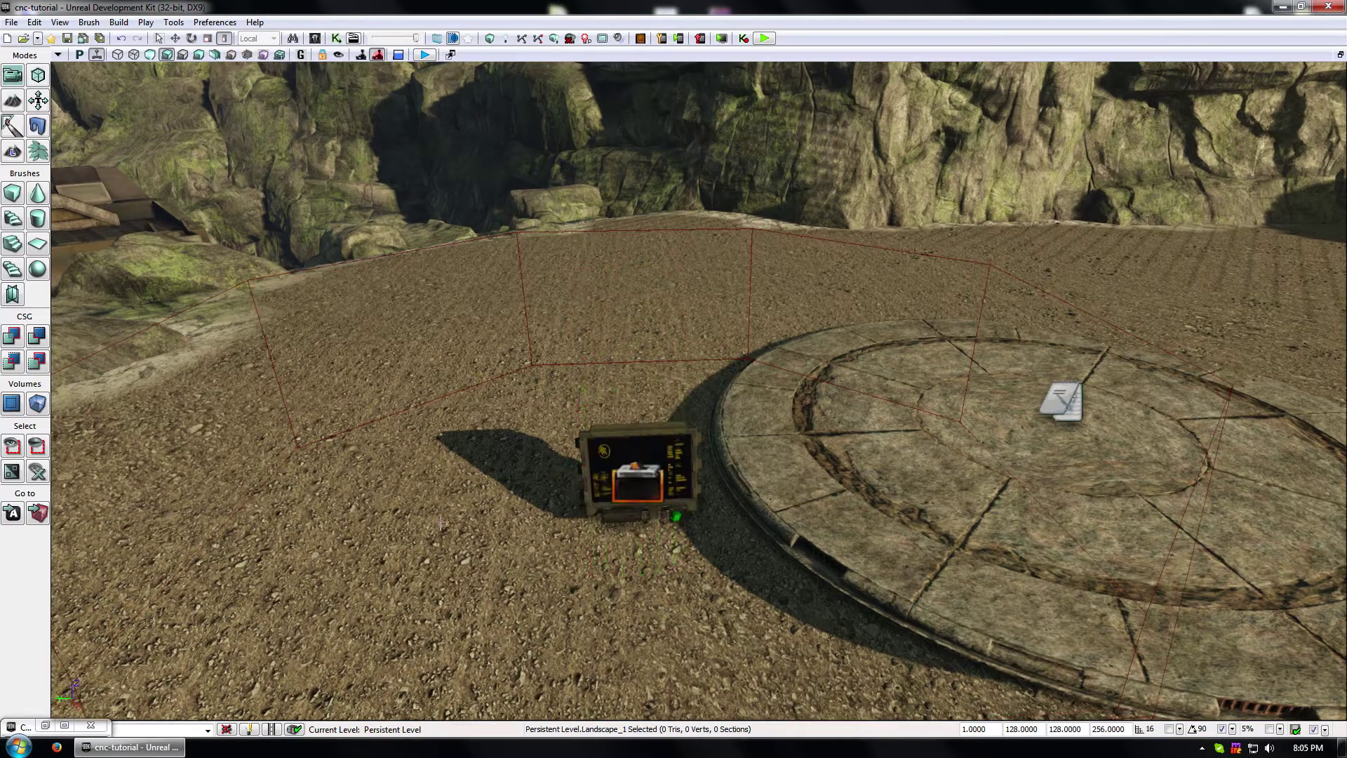
- Review the Trigger's Cylinder Component properties, including its collision height and radius
{"action": "middle_click_drag", "start_coordinate": [624, 379], "coordinate": [561, 421]}
{"action": "right_click_drag", "start_coordinate": [631, 382], "coordinate": [849, 386]}
{"action": "double_click", "coordinate": [447, 341]}
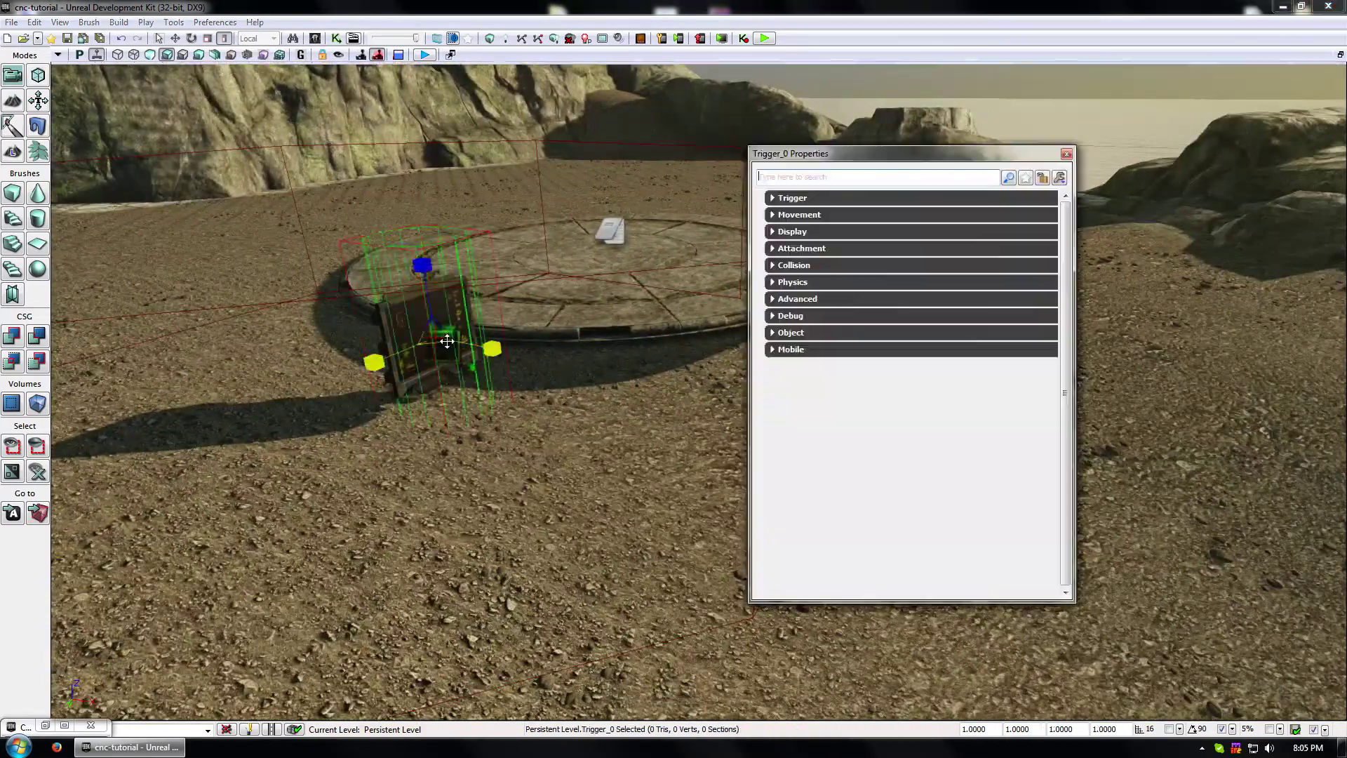
{"action": "left_click", "coordinate": [852, 194]}
{"action": "left_click", "coordinate": [782, 213]}
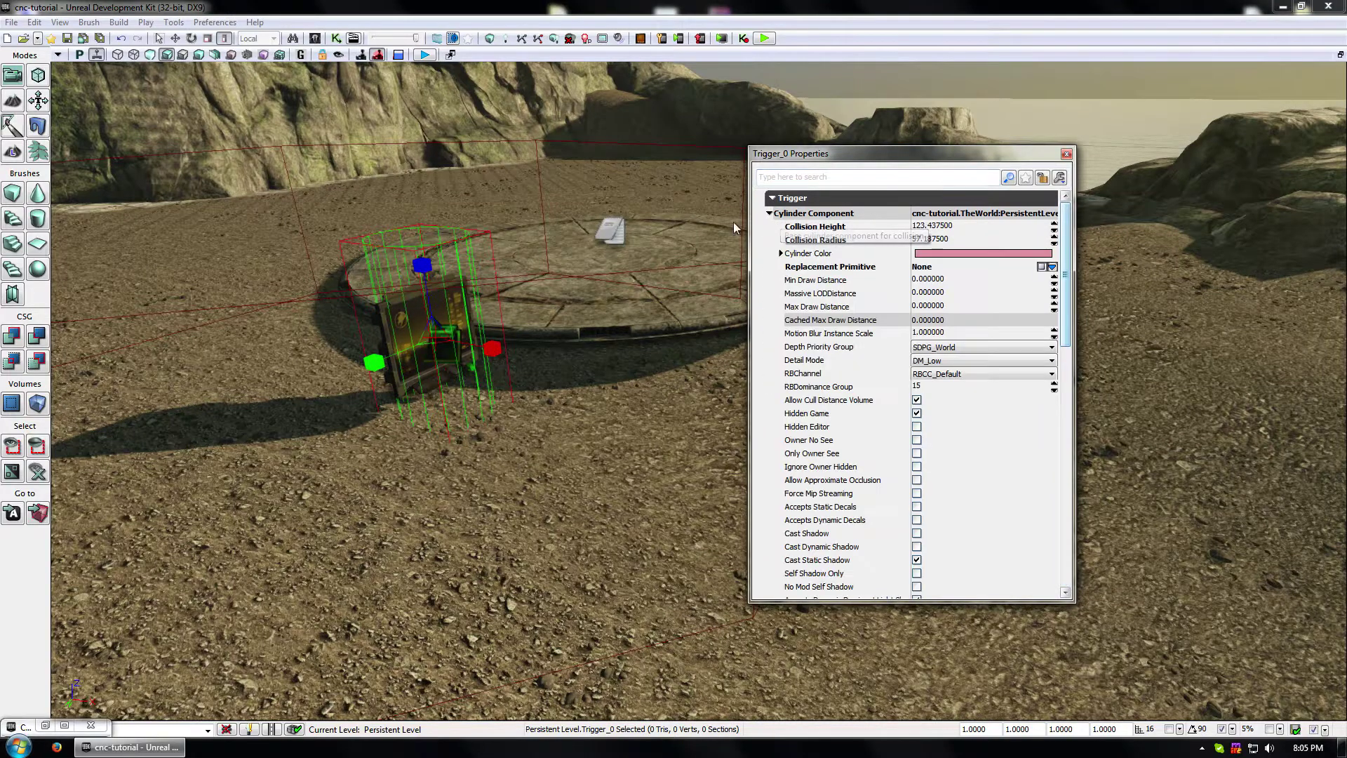
{"action": "left_click", "coordinate": [1065, 154]}
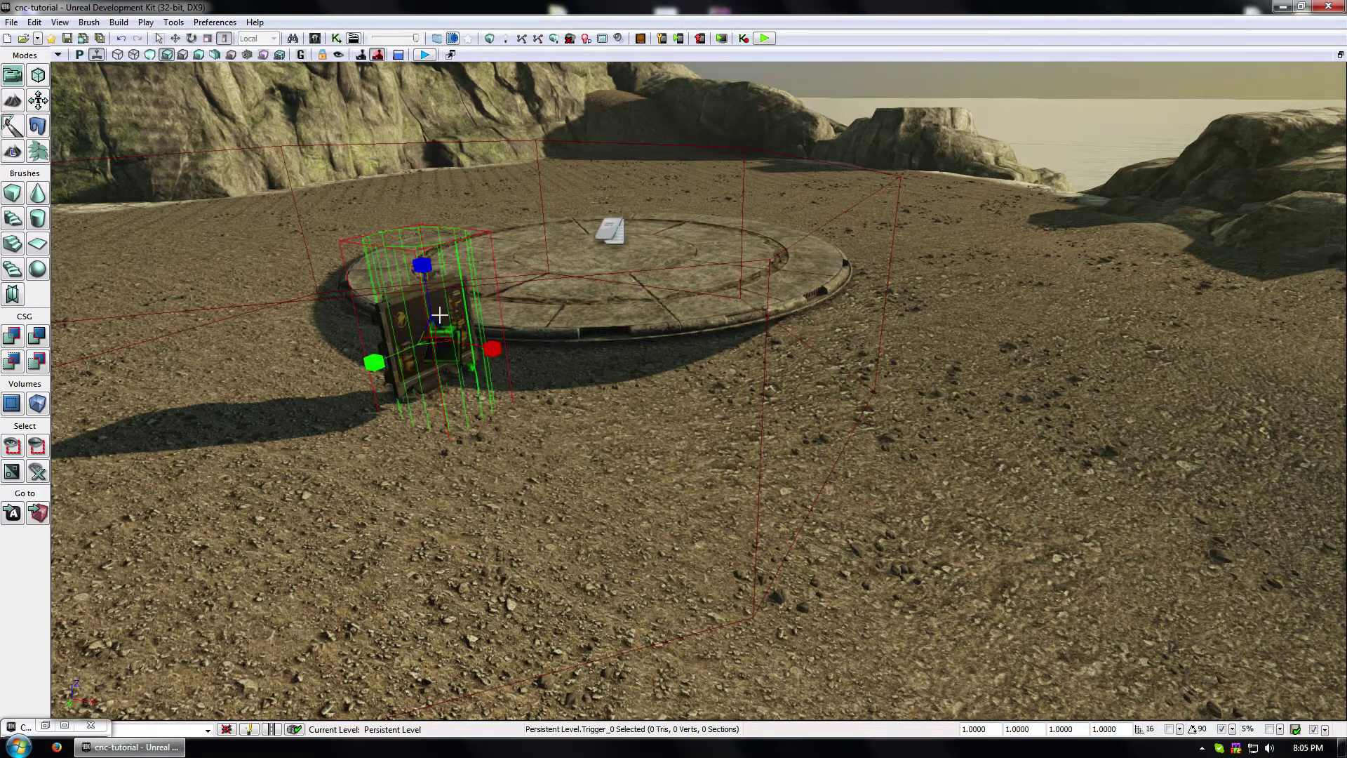
- Reselect the Trigger around the terminal, open the Kismet editor and place its window beside the view of the platform
{"action": "left_click_drag", "start_coordinate": [596, 407], "coordinate": [501, 468]}
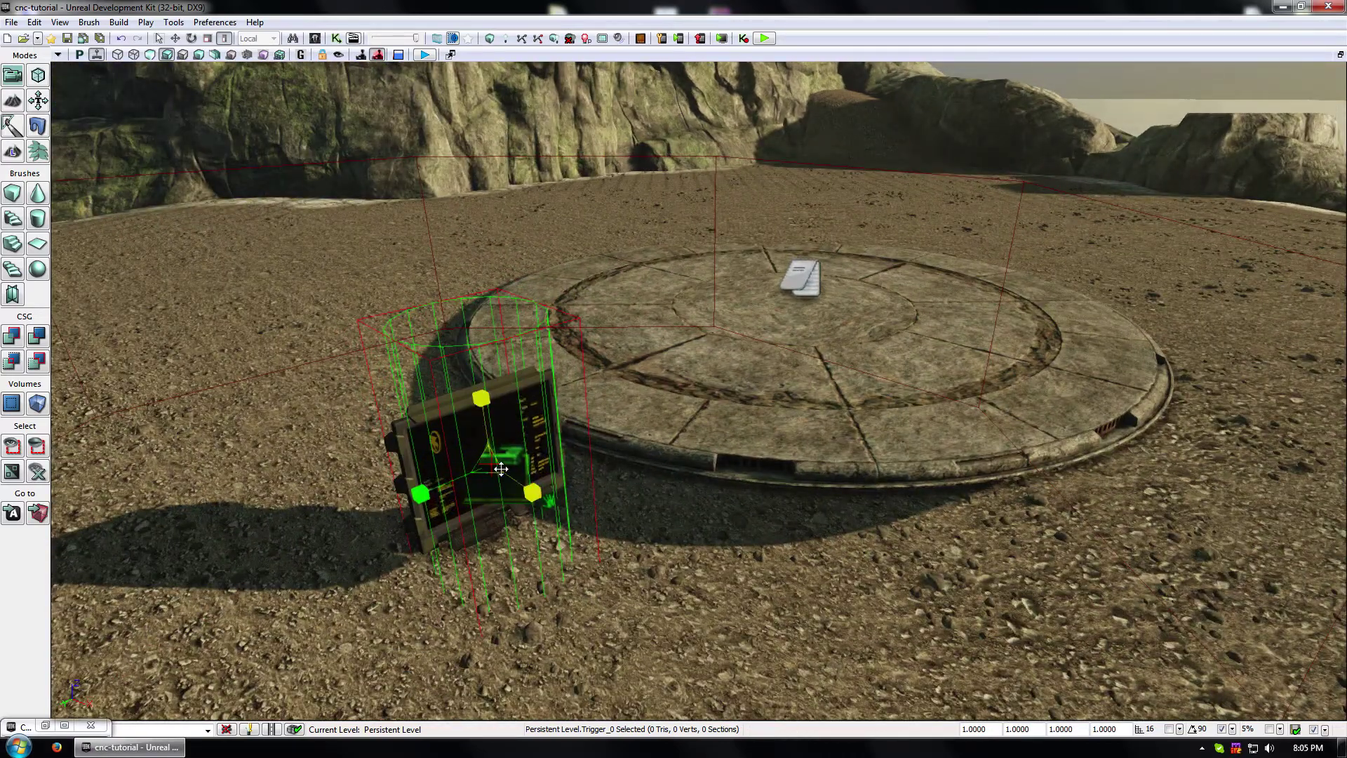
{"action": "scroll", "coordinate": [501, 468], "scroll_direction": "down", "scroll_amount": 3}
{"action": "left_click", "coordinate": [540, 362]}
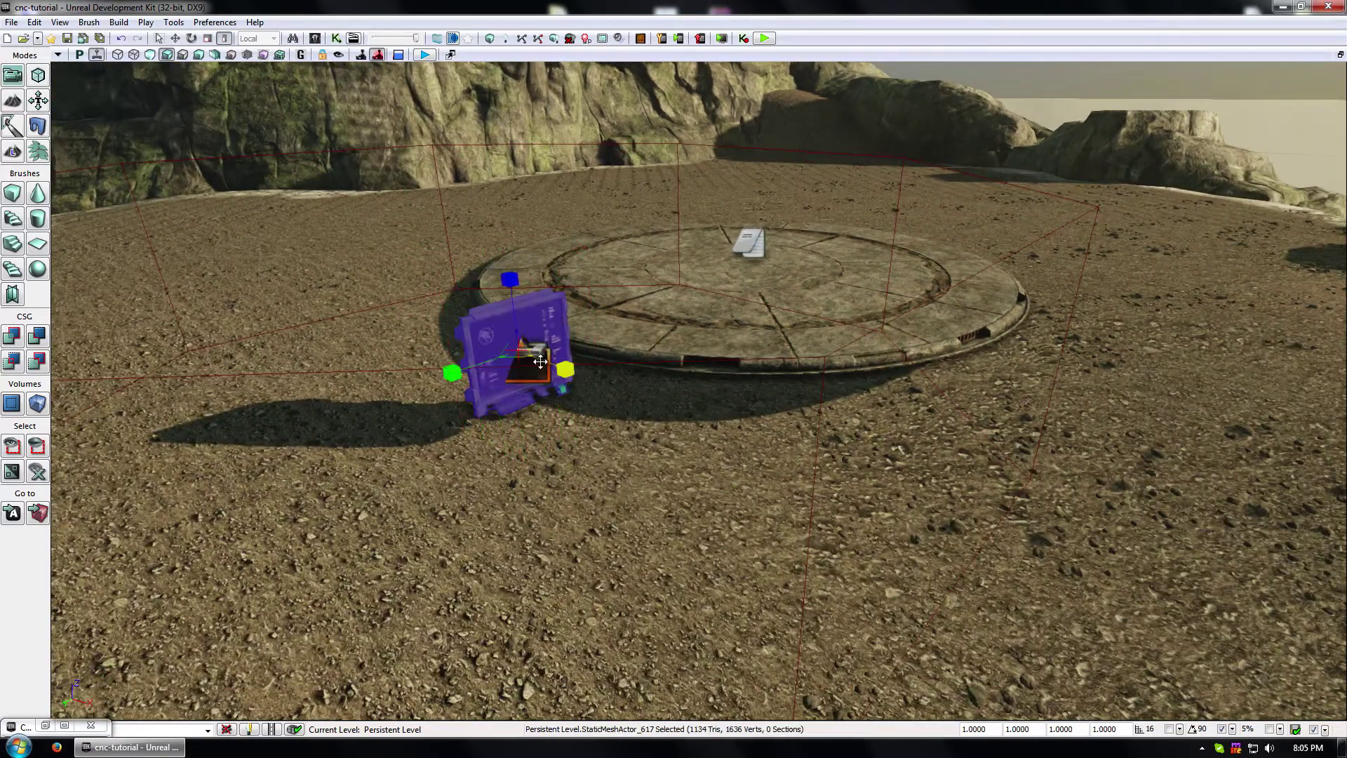
{"action": "left_click", "coordinate": [540, 361]}
{"action": "left_click", "coordinate": [542, 349]}
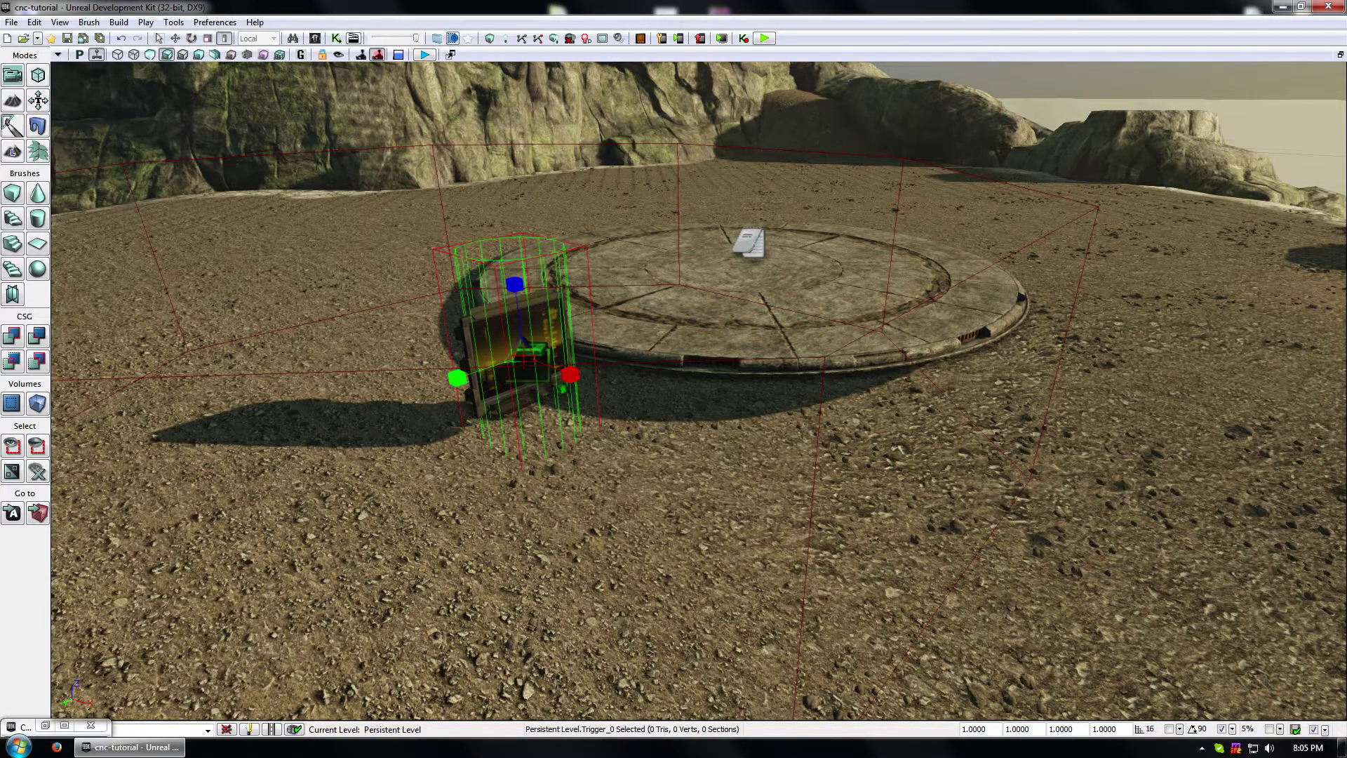
{"action": "right_click_drag", "start_coordinate": [616, 410], "coordinate": [618, 410]}
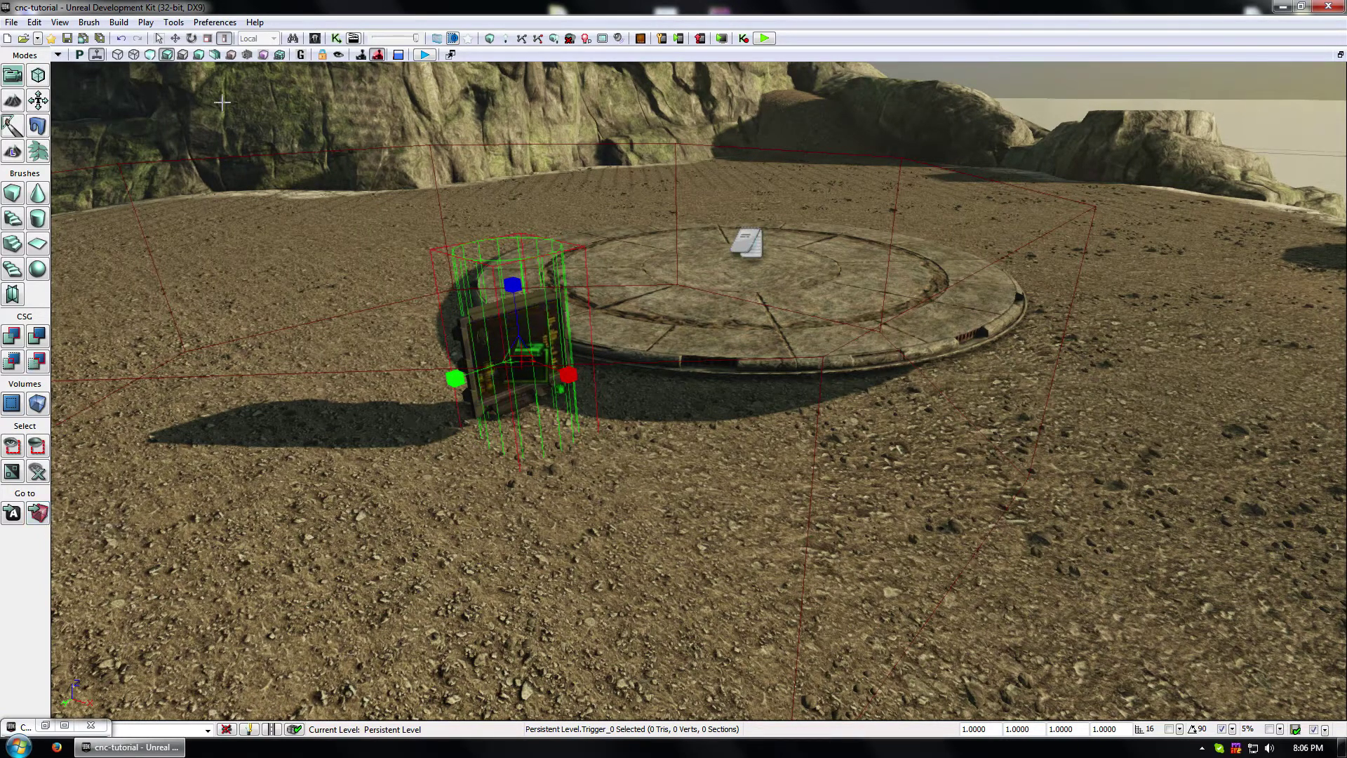
{"action": "left_click", "coordinate": [336, 39]}
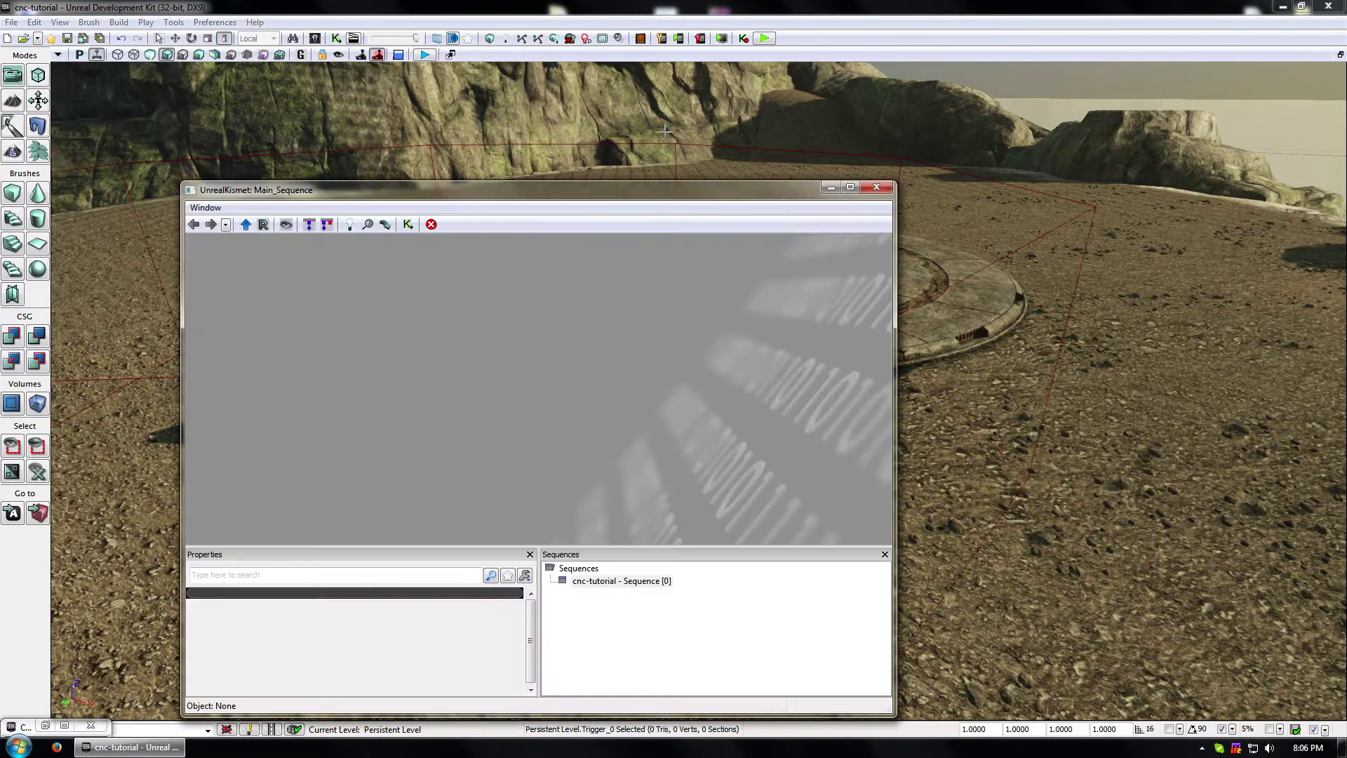
{"action": "left_click_drag", "start_coordinate": [601, 192], "coordinate": [1131, 138]}
{"action": "left_click_drag", "start_coordinate": [590, 257], "coordinate": [634, 189]}
{"action": "left_click", "coordinate": [583, 267]}
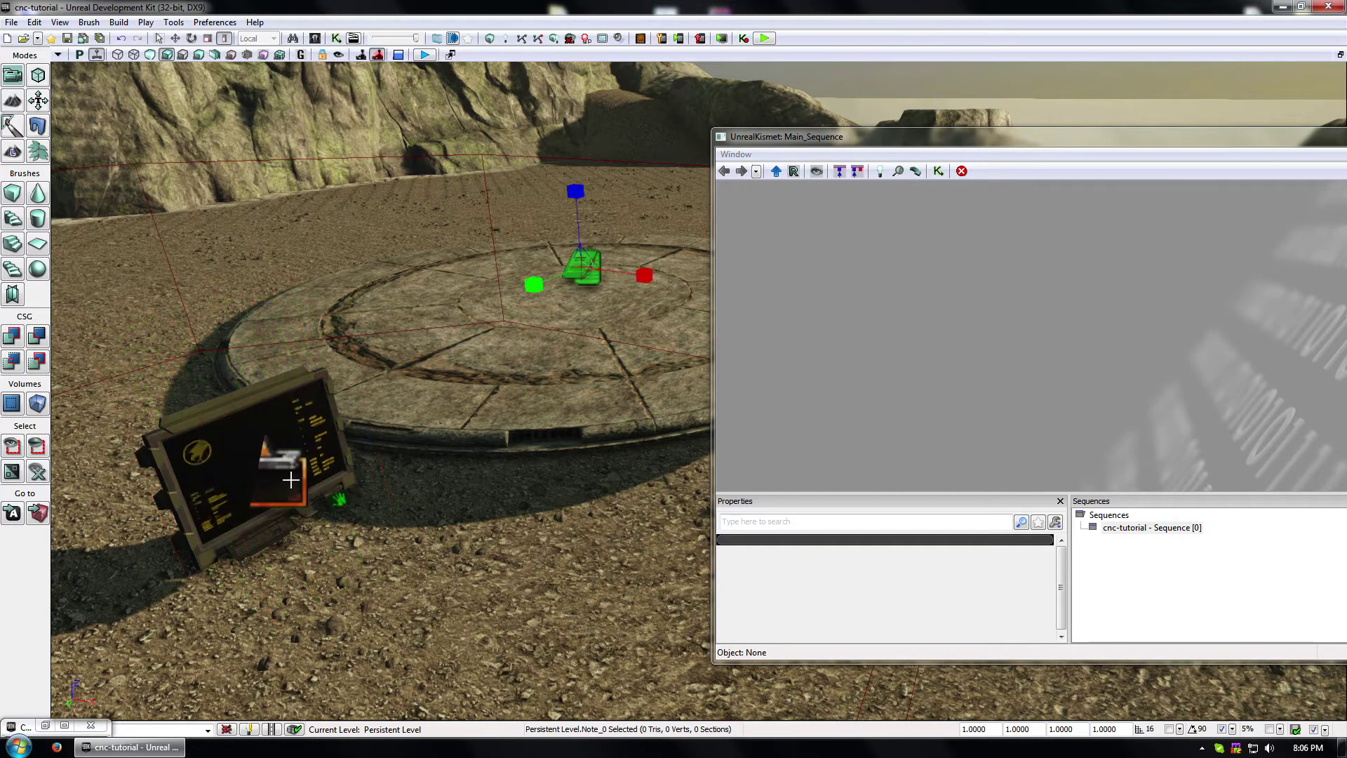
{"action": "left_click", "coordinate": [319, 484], "text": "ctrl"}
{"action": "right_click", "coordinate": [1011, 335]}
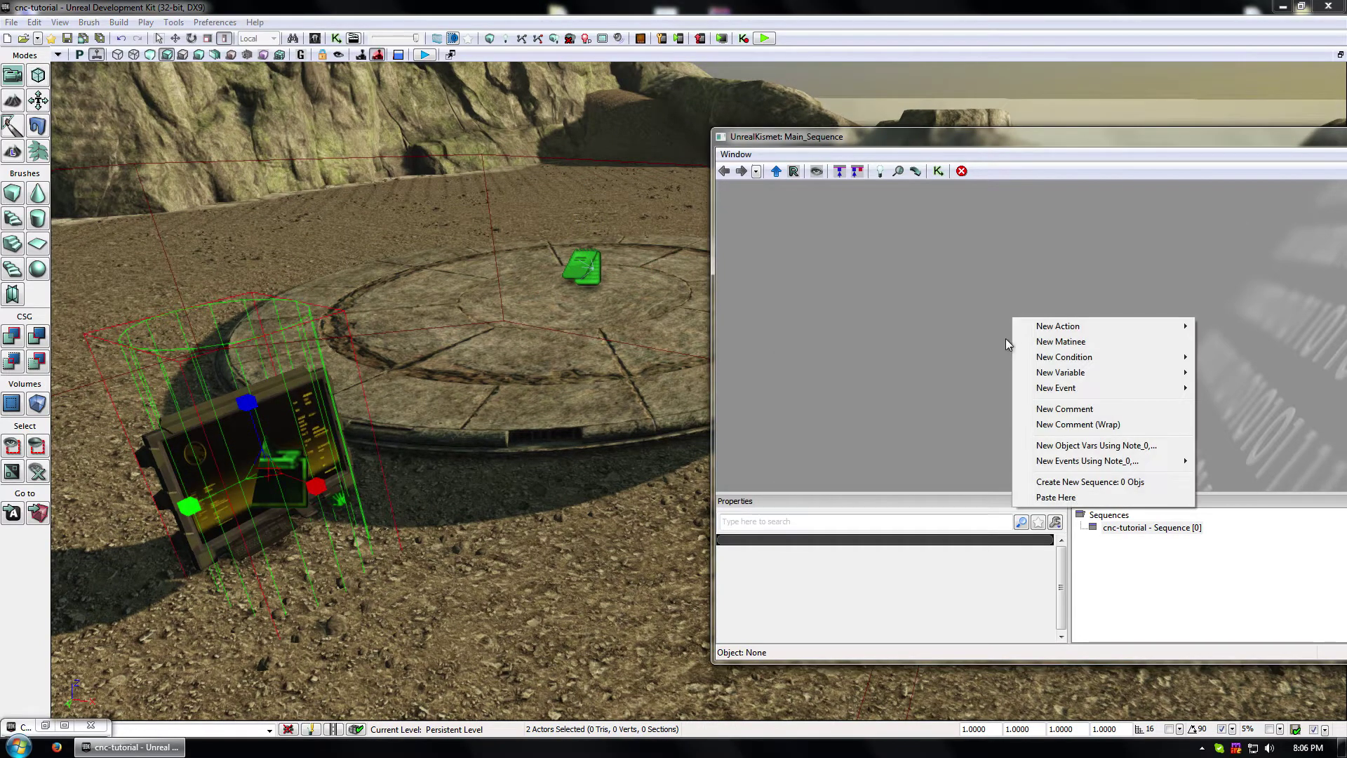
{"action": "left_click", "coordinate": [523, 259]}
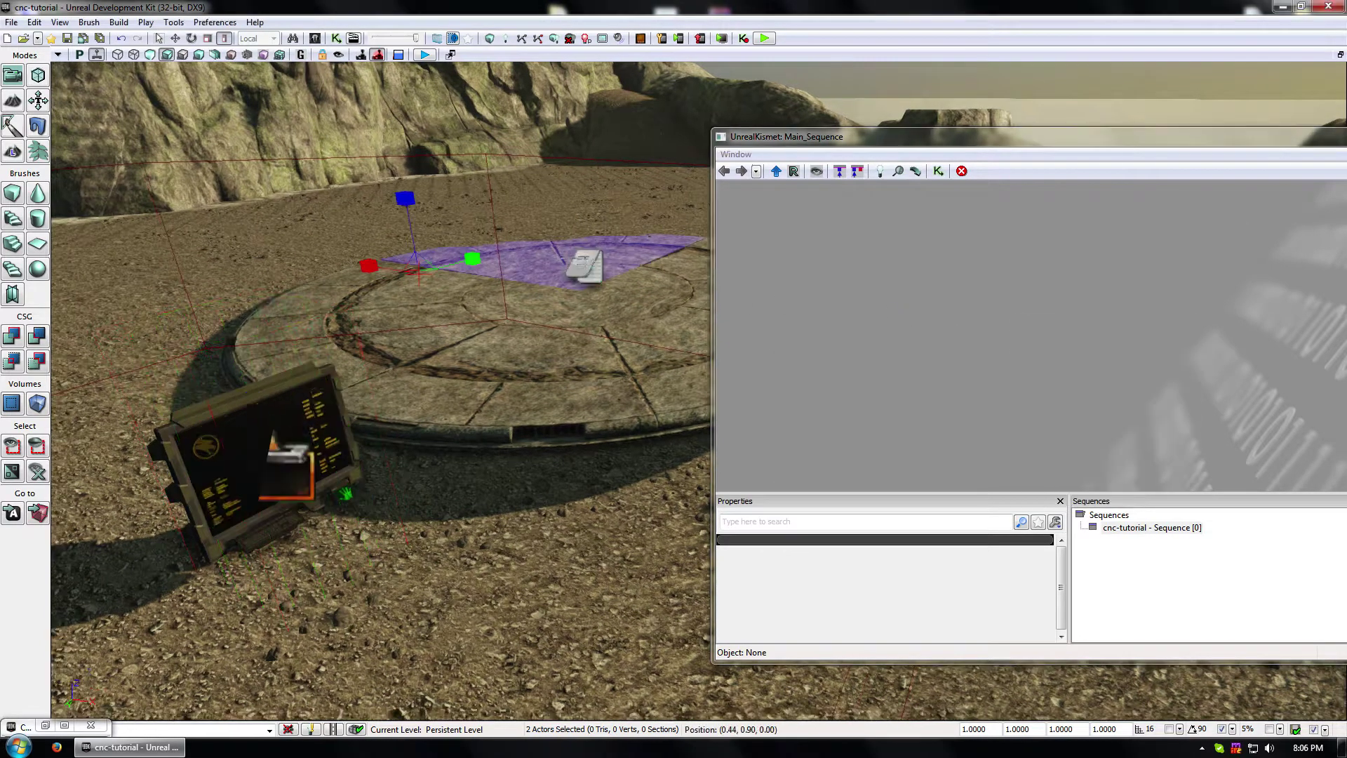
- Add a Used event for the terminal's Trigger to the Kismet sequence and shift it toward the left side of the graph
{"action": "left_click", "coordinate": [585, 268]}
{"action": "left_click", "coordinate": [289, 474]}
{"action": "right_click", "coordinate": [870, 308]}
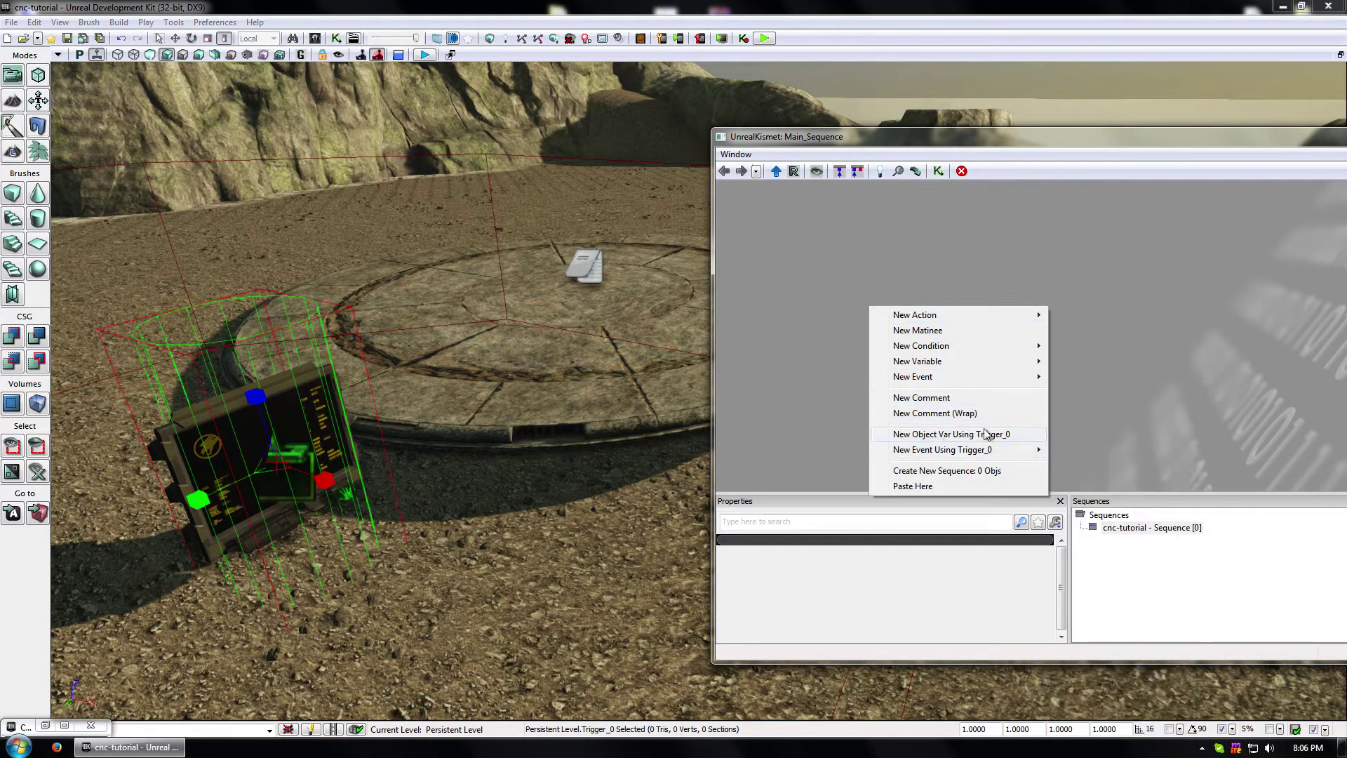
{"action": "mouse_move", "coordinate": [945, 453]}
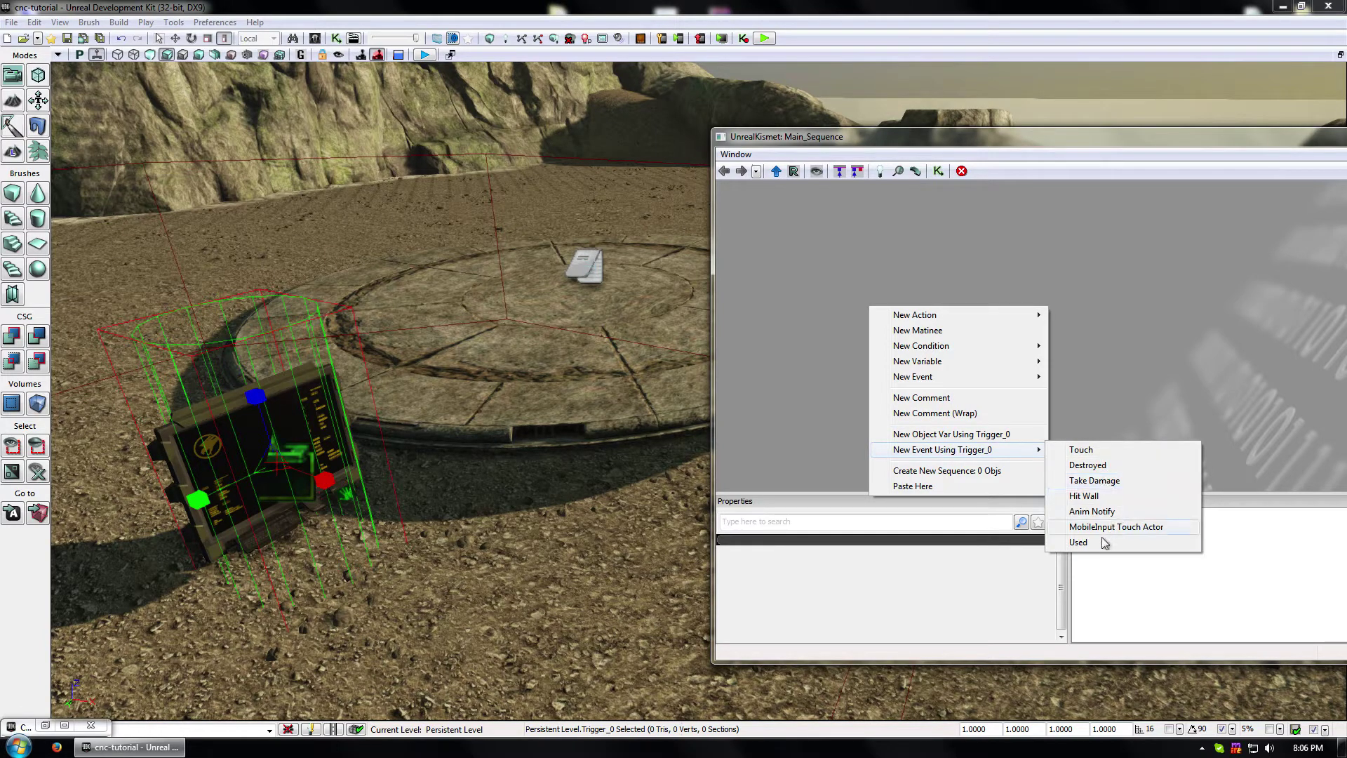
{"action": "left_click", "coordinate": [1079, 542]}
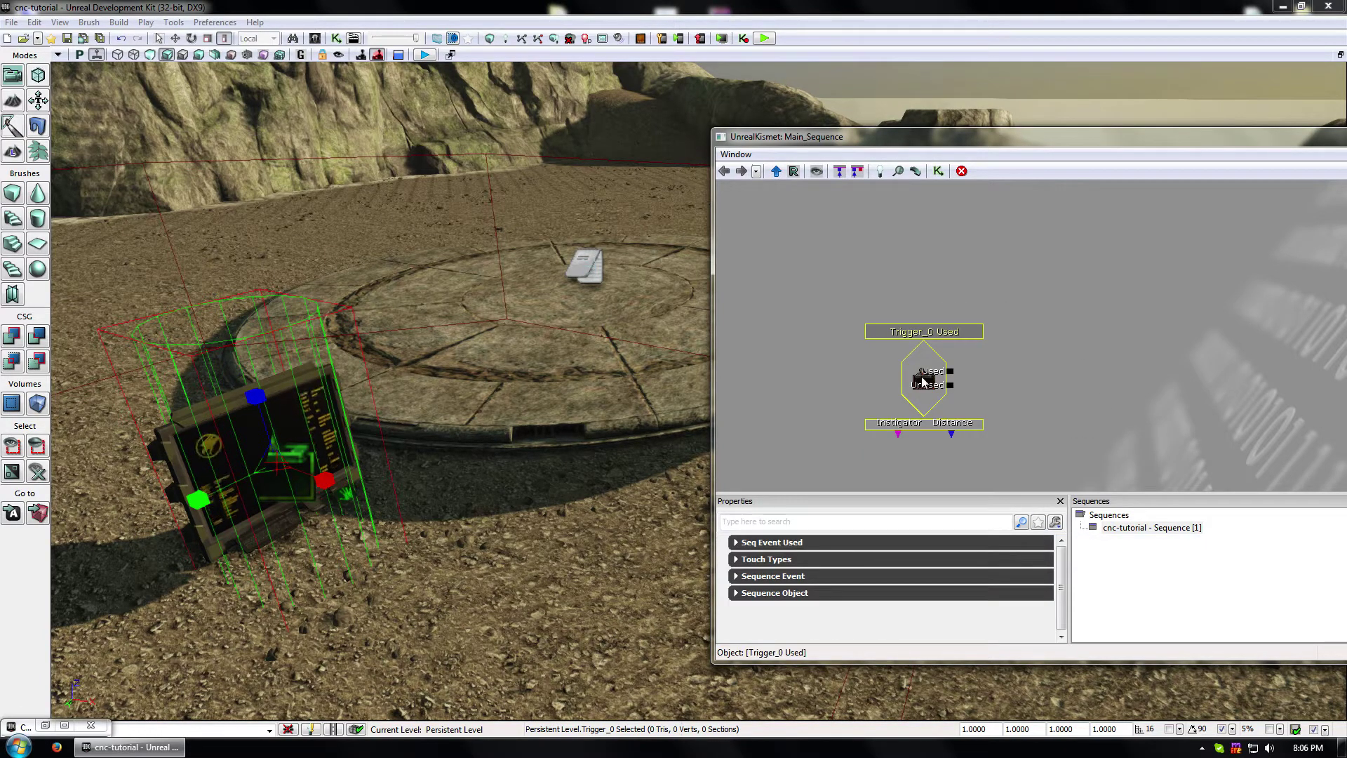
{"action": "left_click_drag", "start_coordinate": [1035, 352], "coordinate": [940, 341]}
{"action": "left_click", "coordinate": [938, 341]}
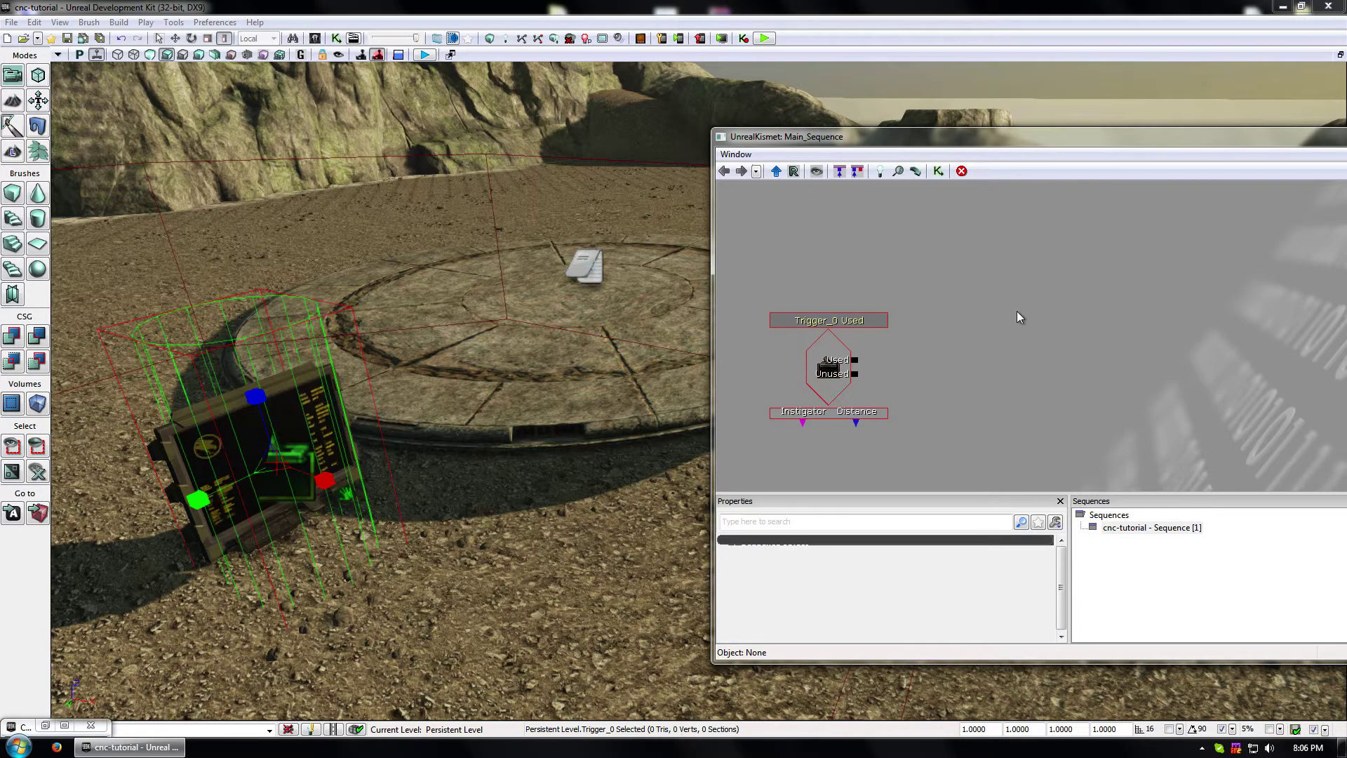
- Add an object variable for the platform's Note to the sequence and position it in the maximized Kismet graph, lower right of the Trigger event
{"action": "mouse_move", "coordinate": [992, 137]}
{"action": "left_mouse_down"}
{"action": "mouse_move", "coordinate": [954, 146]}
{"action": "mouse_move", "coordinate": [984, 157]}
{"action": "left_mouse_up"}
{"action": "left_click", "coordinate": [584, 258]}
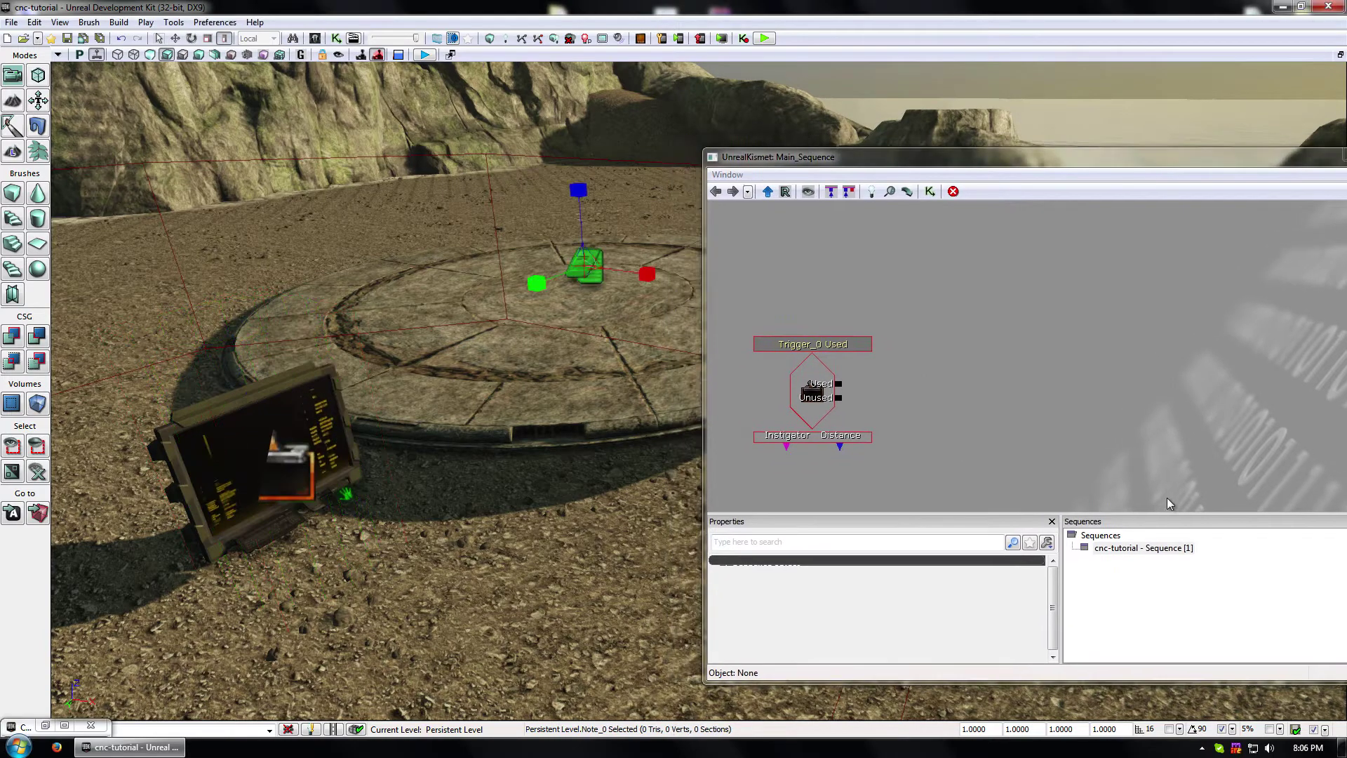
{"action": "right_click", "coordinate": [1167, 477]}
{"action": "left_click", "coordinate": [1279, 587]}
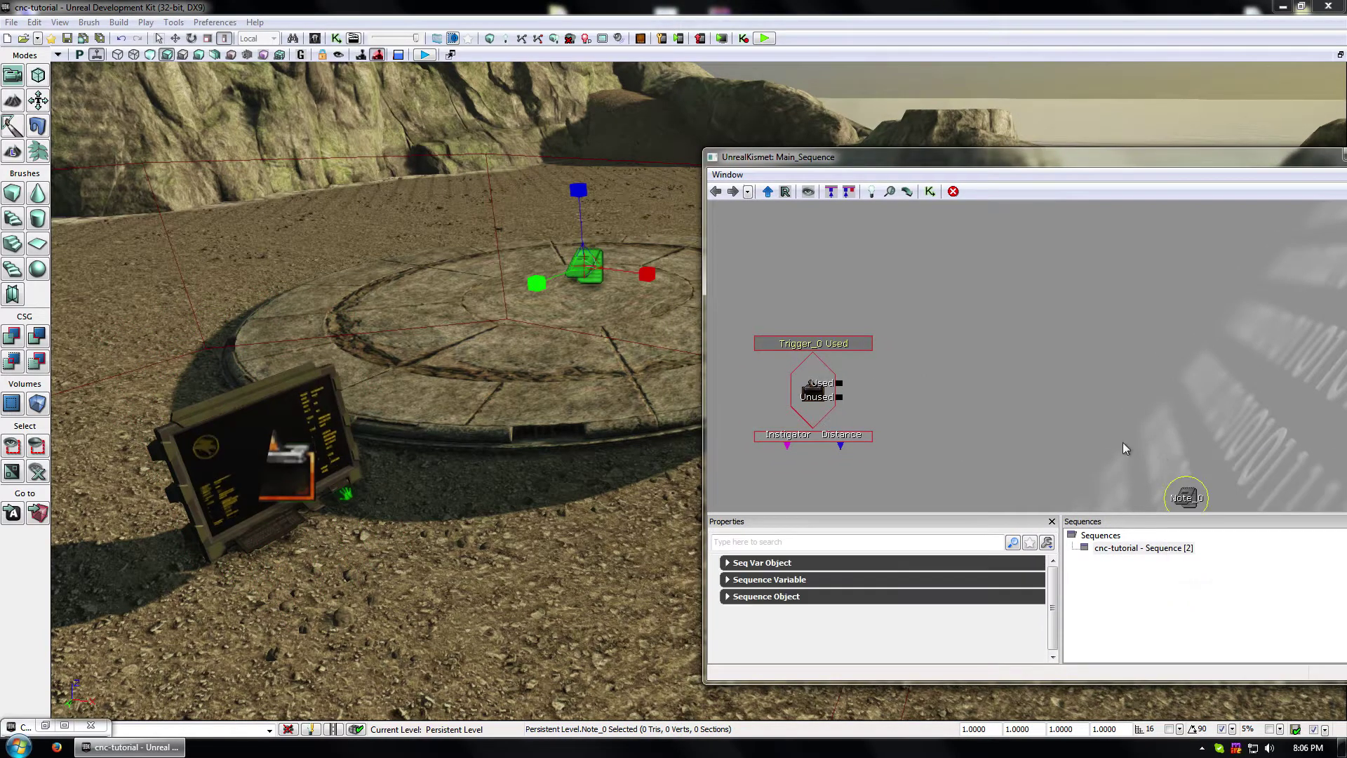
{"action": "left_click_drag", "start_coordinate": [1168, 459], "coordinate": [1152, 443], "text": "ctrl"}
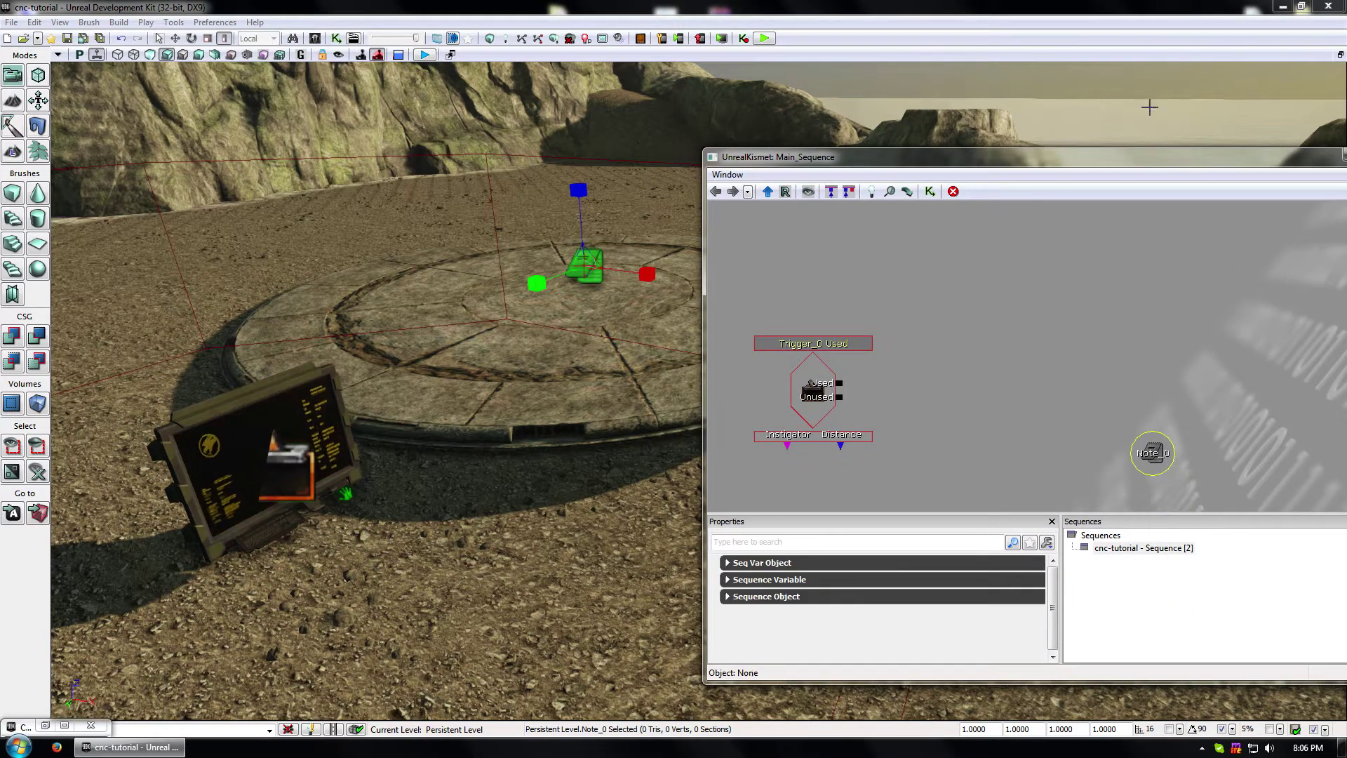
{"action": "left_click_drag", "start_coordinate": [1038, 158], "coordinate": [687, 1]}
{"action": "left_click_drag", "start_coordinate": [307, 239], "coordinate": [585, 292]}
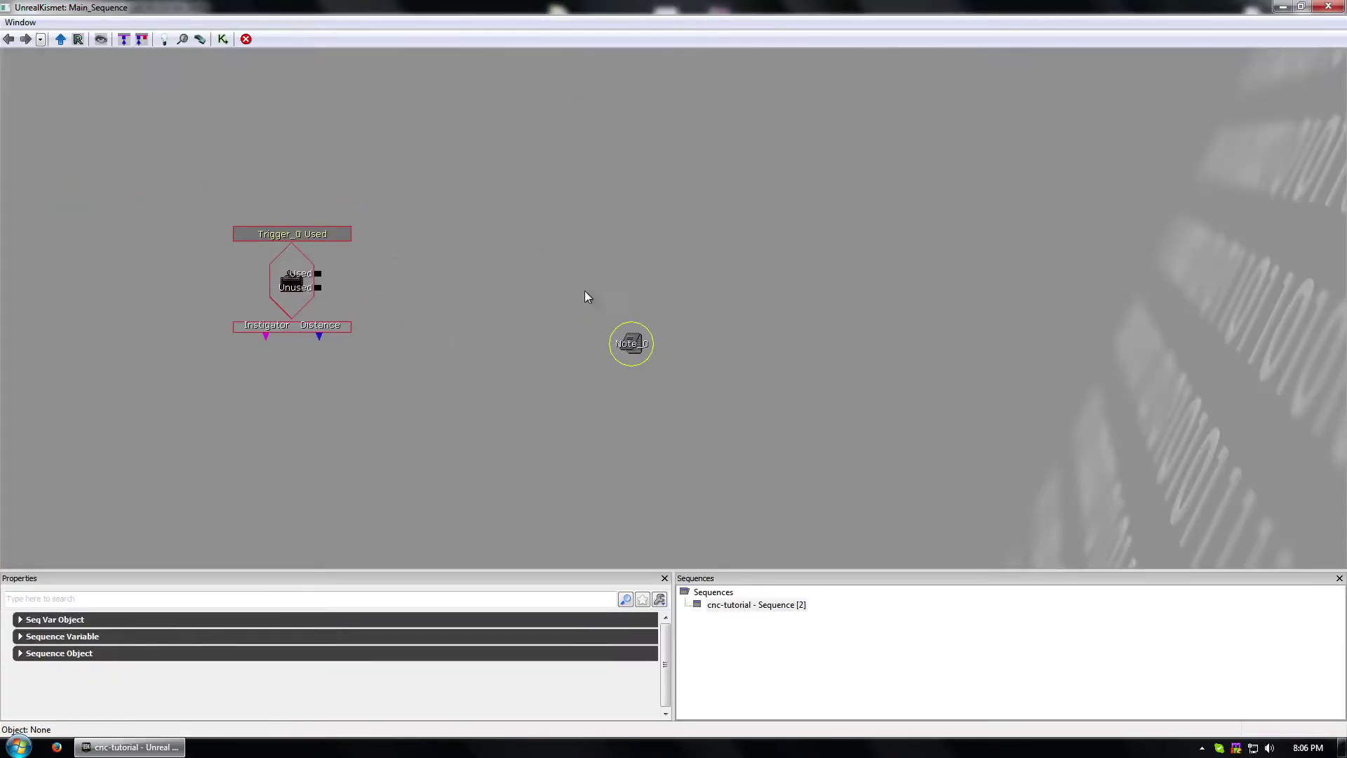
{"action": "left_click_drag", "start_coordinate": [636, 346], "coordinate": [613, 390], "text": "ctrl"}
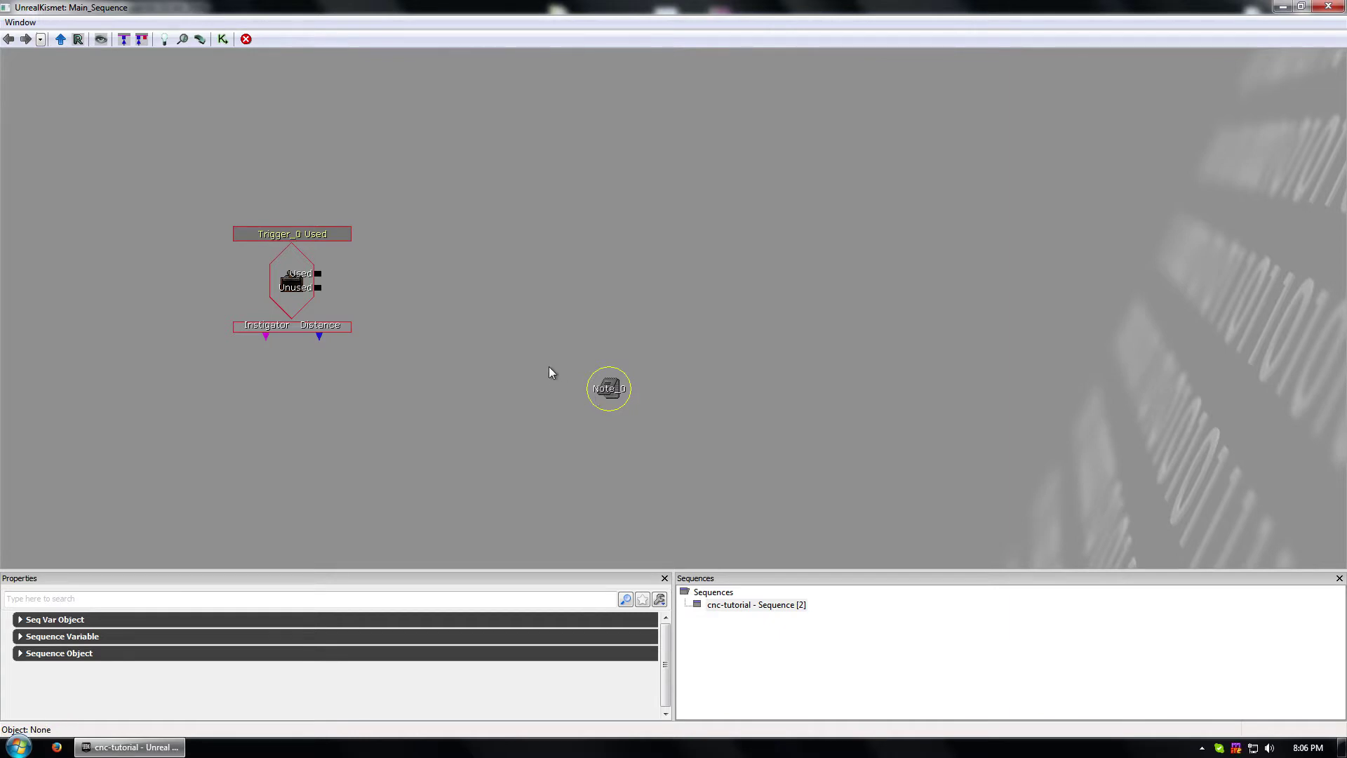
- Add a Ren X Get Credits action to the sequence, above the Note variable
{"action": "right_click", "coordinate": [668, 157]}
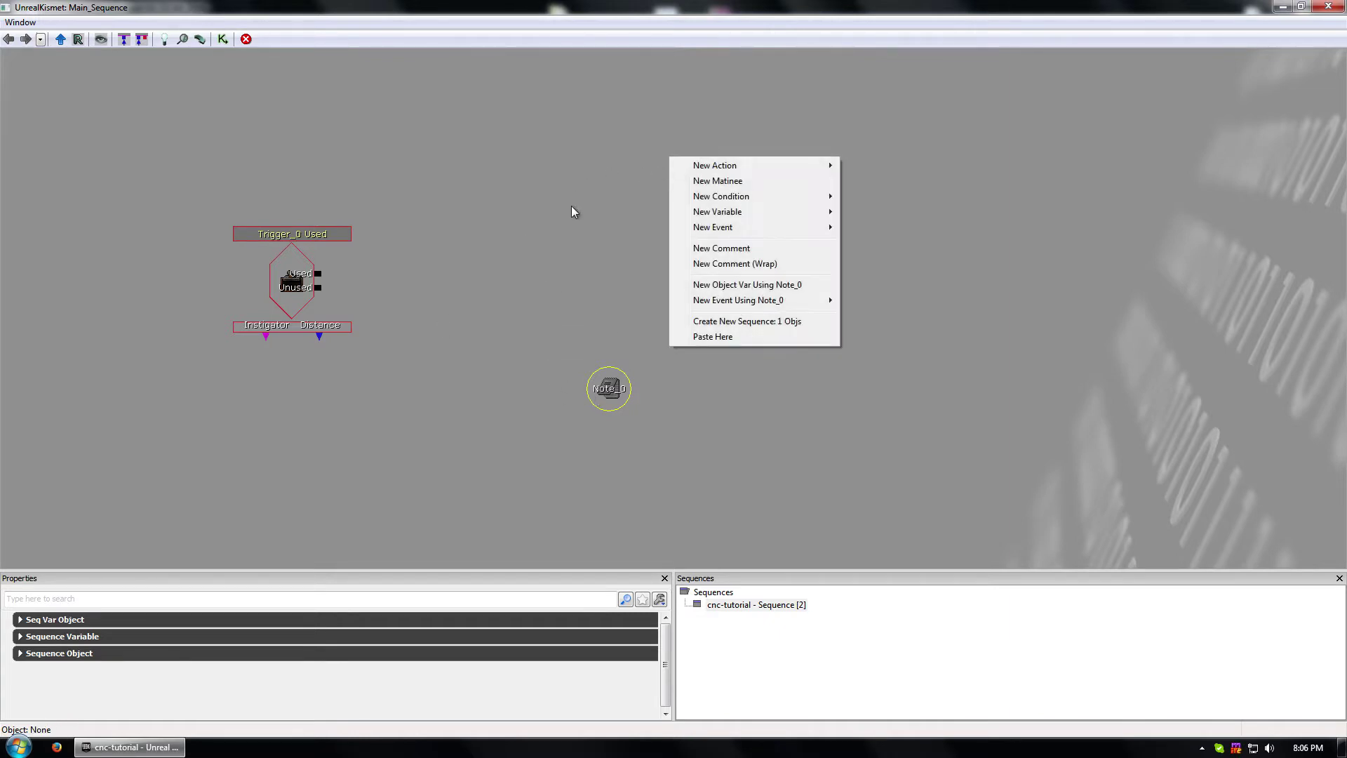
{"action": "left_click", "coordinate": [246, 380]}
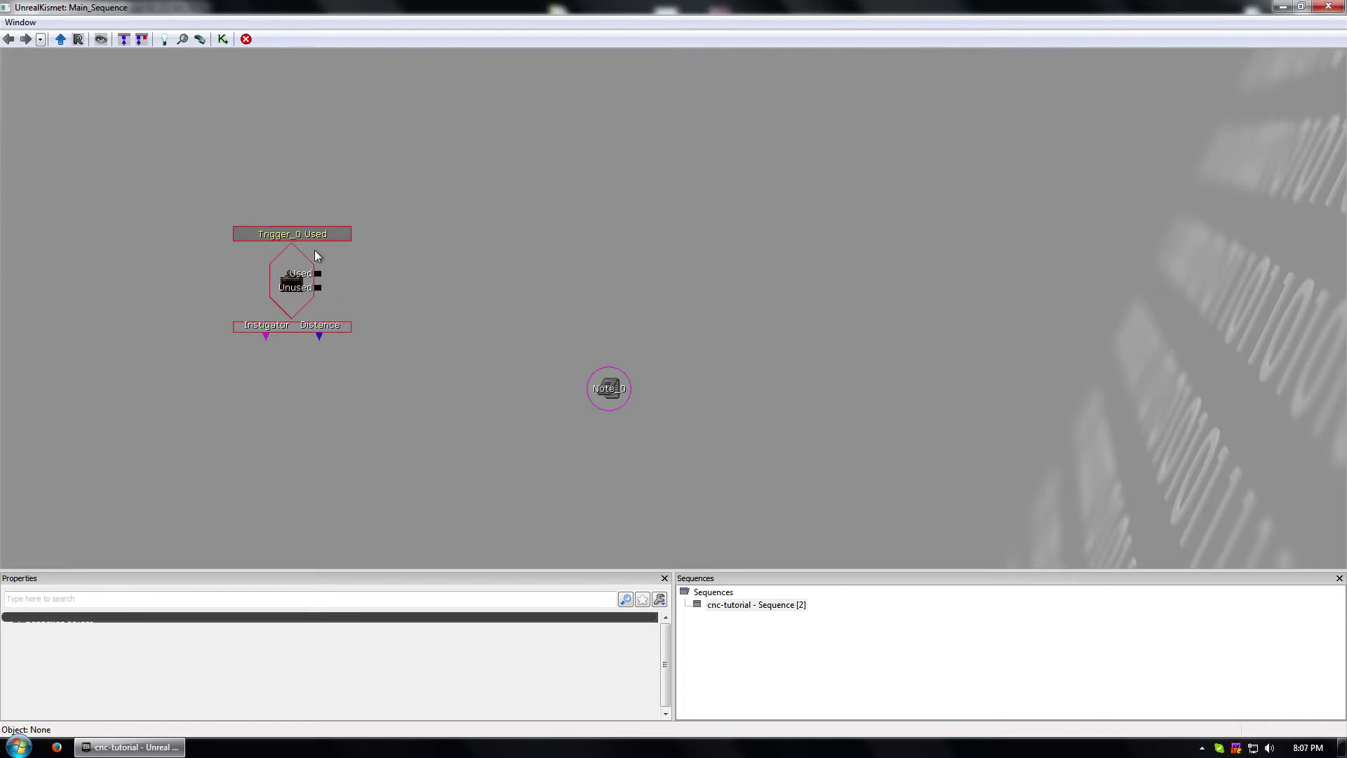
{"action": "right_click", "coordinate": [635, 245]}
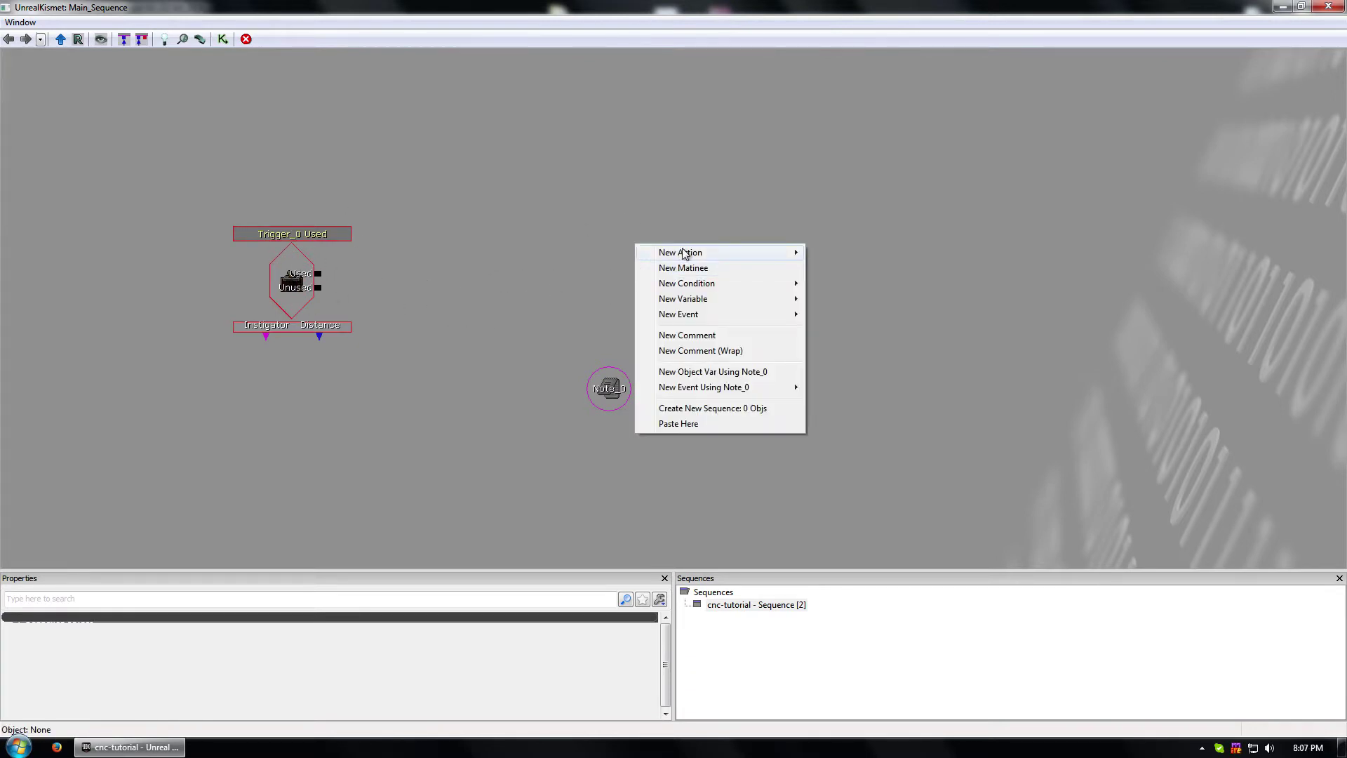
{"action": "mouse_move", "coordinate": [691, 252]}
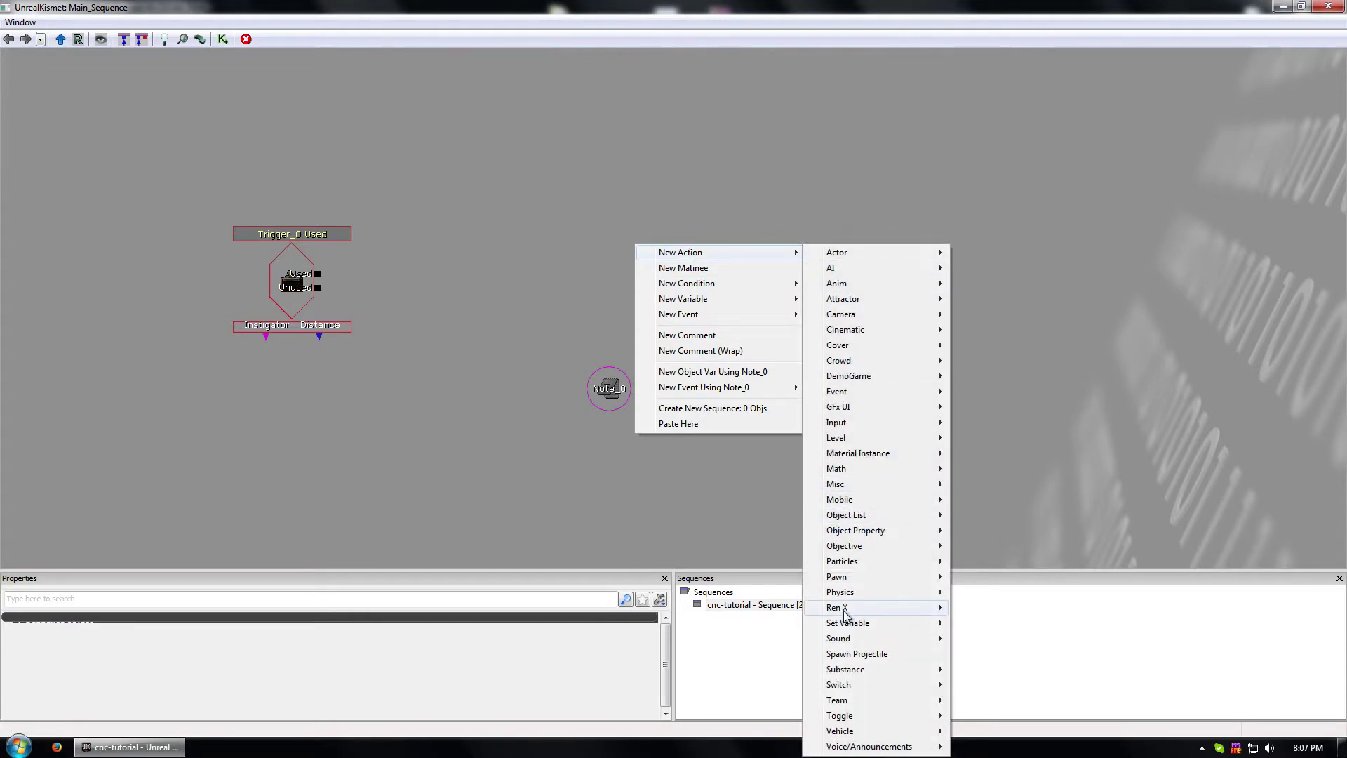
{"action": "mouse_move", "coordinate": [845, 614]}
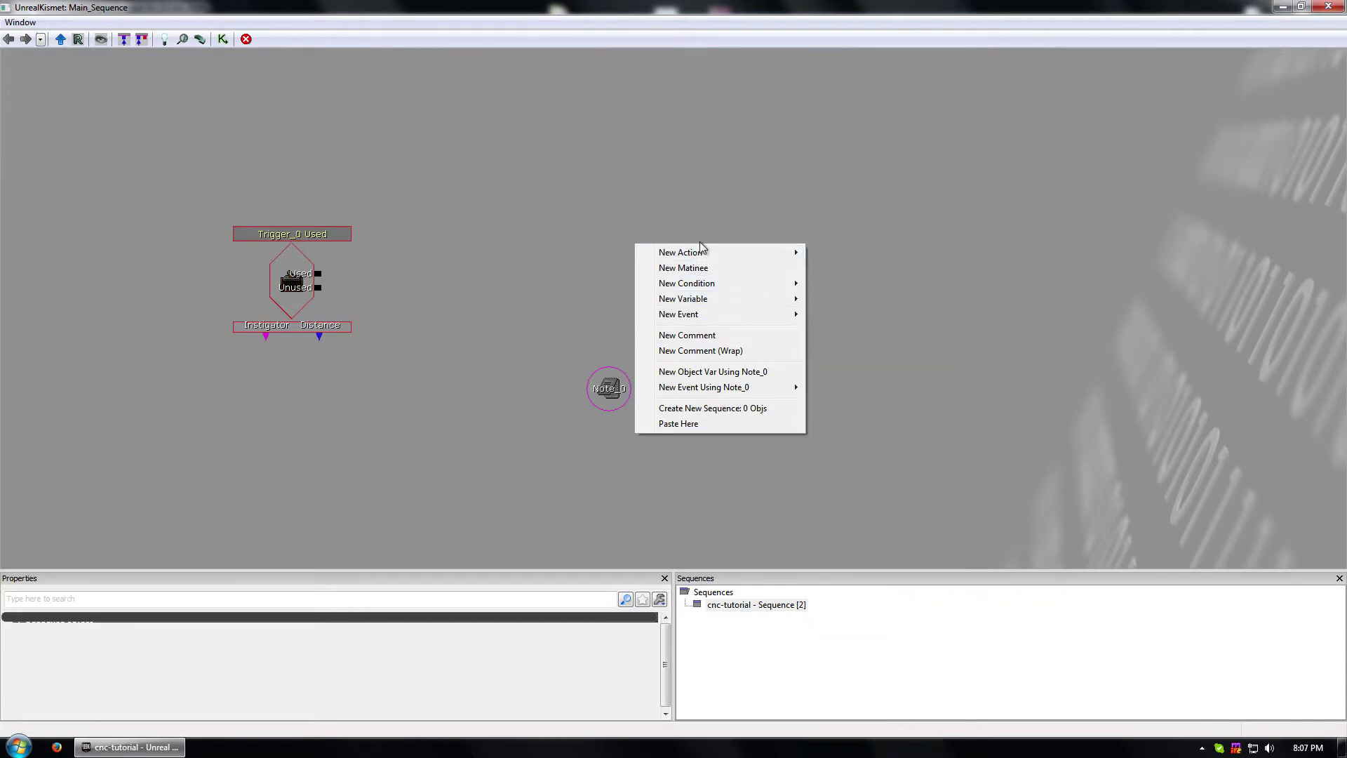
{"action": "mouse_move", "coordinate": [788, 254]}
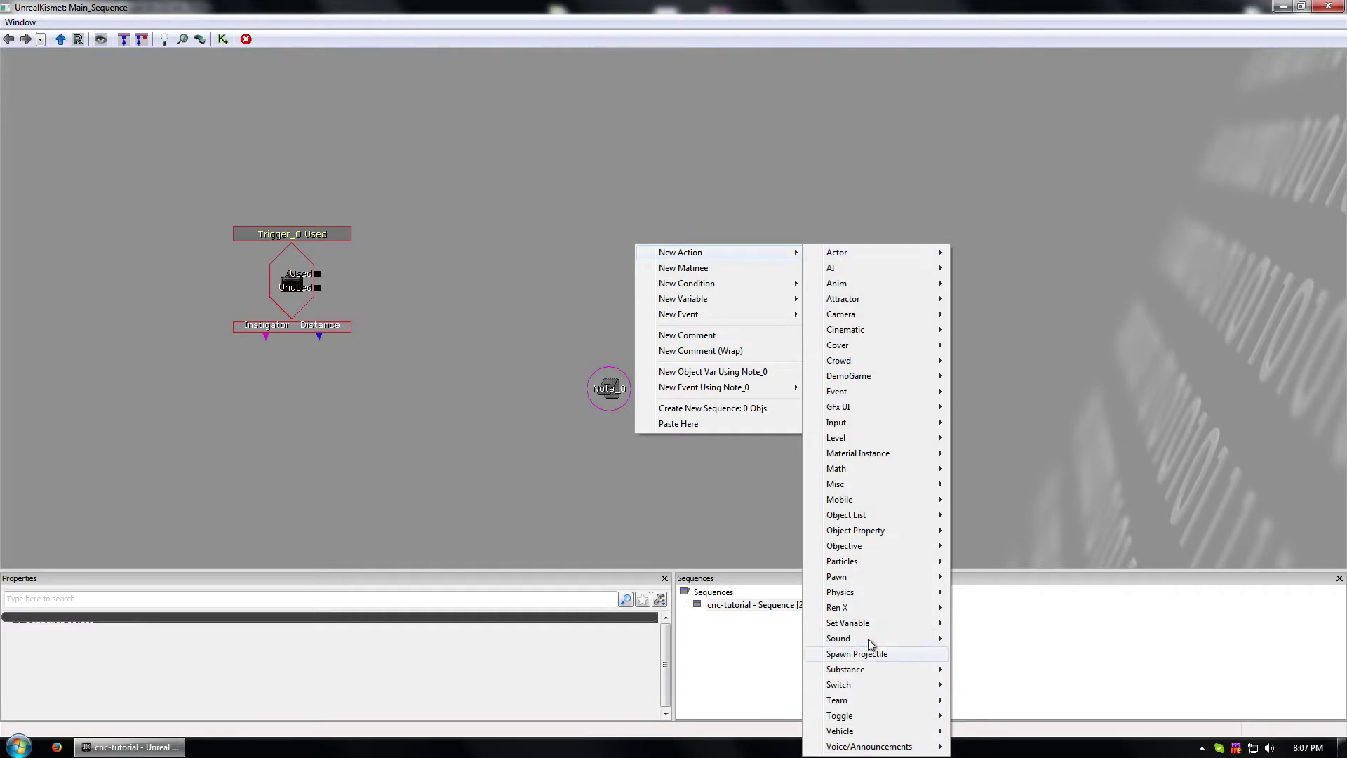
{"action": "mouse_move", "coordinate": [913, 608]}
{"action": "left_click", "coordinate": [1014, 611]}
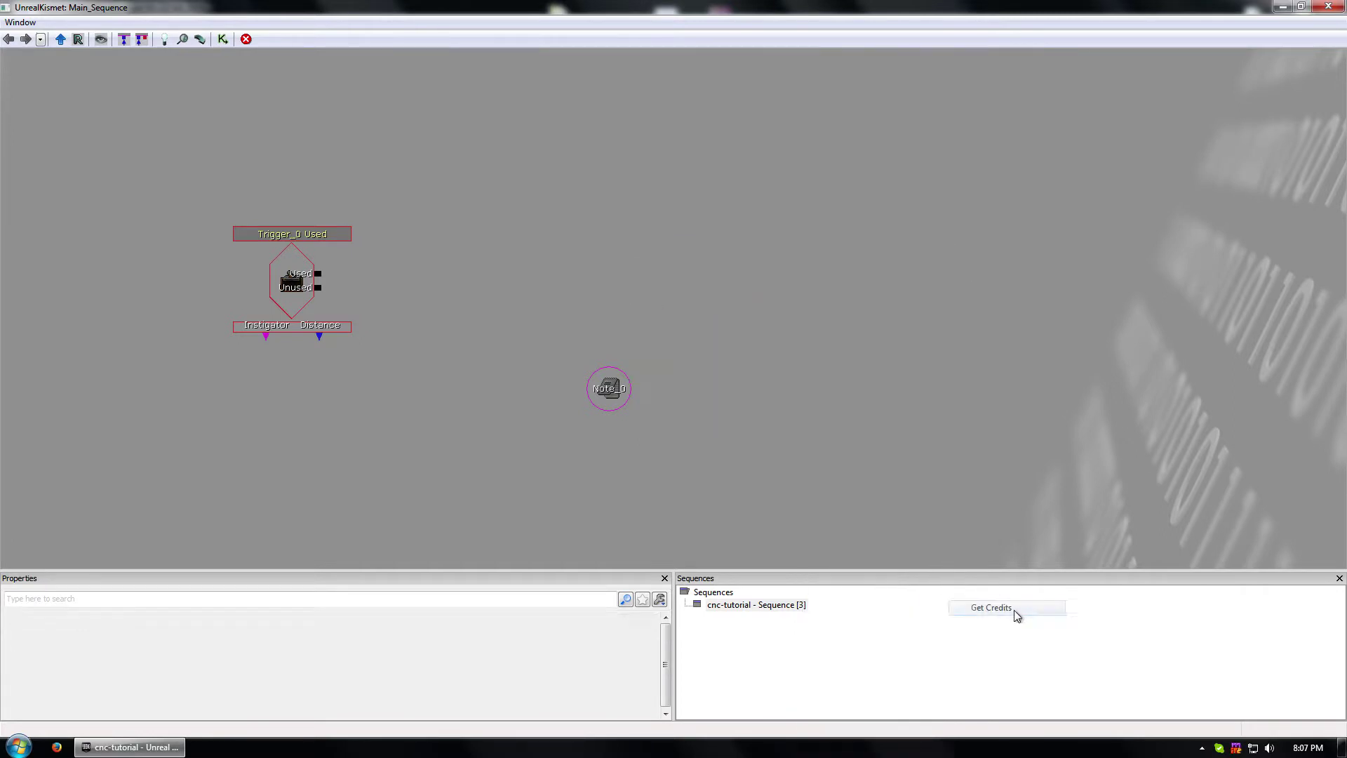
- Add a Ren X Remove Credits action and place it to the right of the Get Credits action
{"action": "right_click", "coordinate": [574, 246]}
{"action": "mouse_move", "coordinate": [641, 241]}
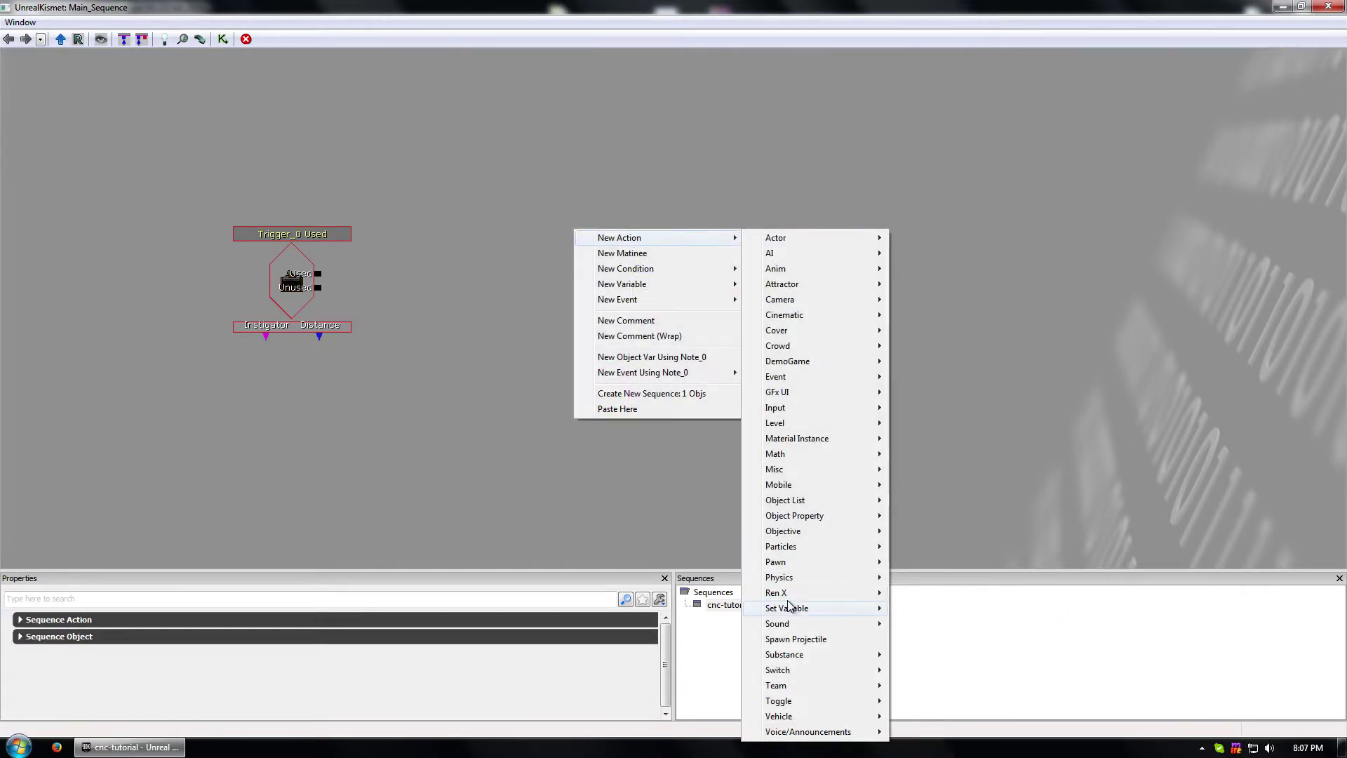
{"action": "mouse_move", "coordinate": [792, 597]}
{"action": "left_click", "coordinate": [958, 609]}
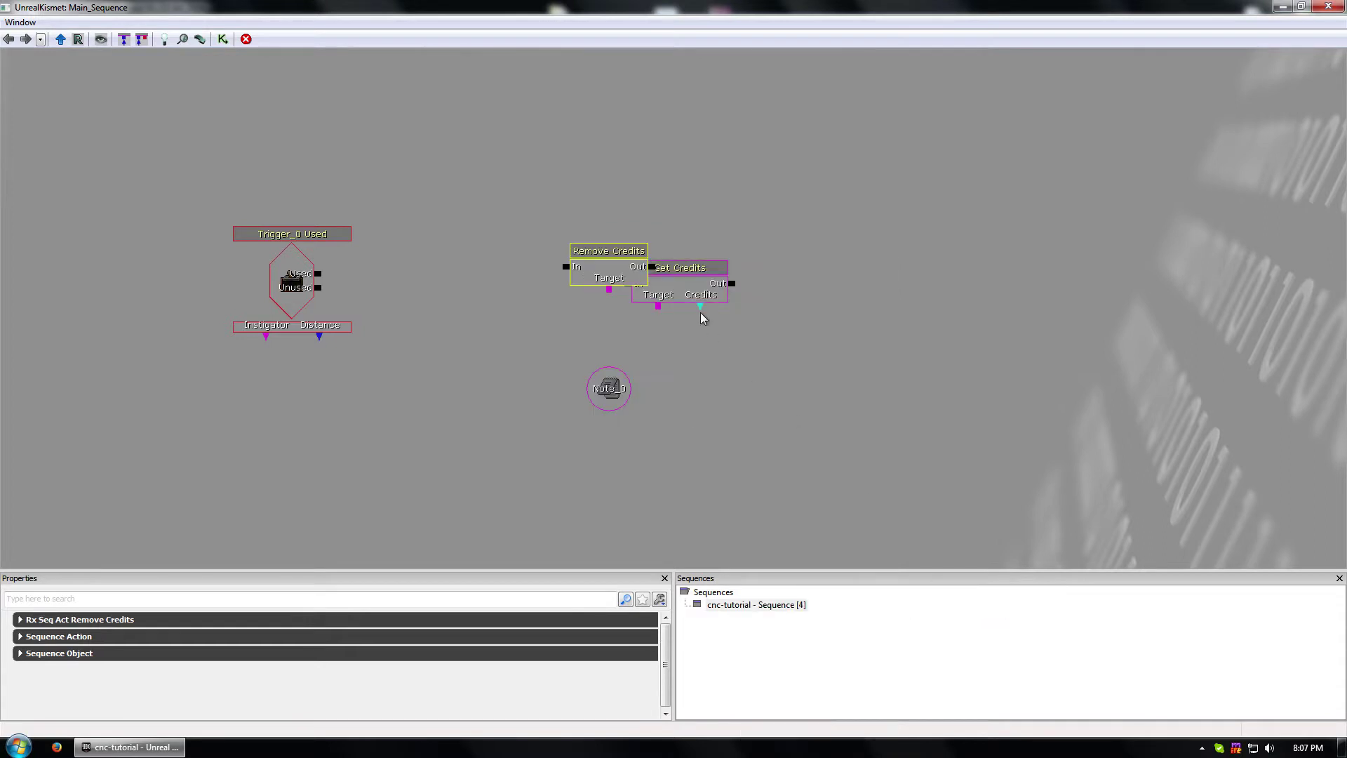
{"action": "left_click_drag", "start_coordinate": [616, 271], "coordinate": [875, 288], "text": "ctrl"}
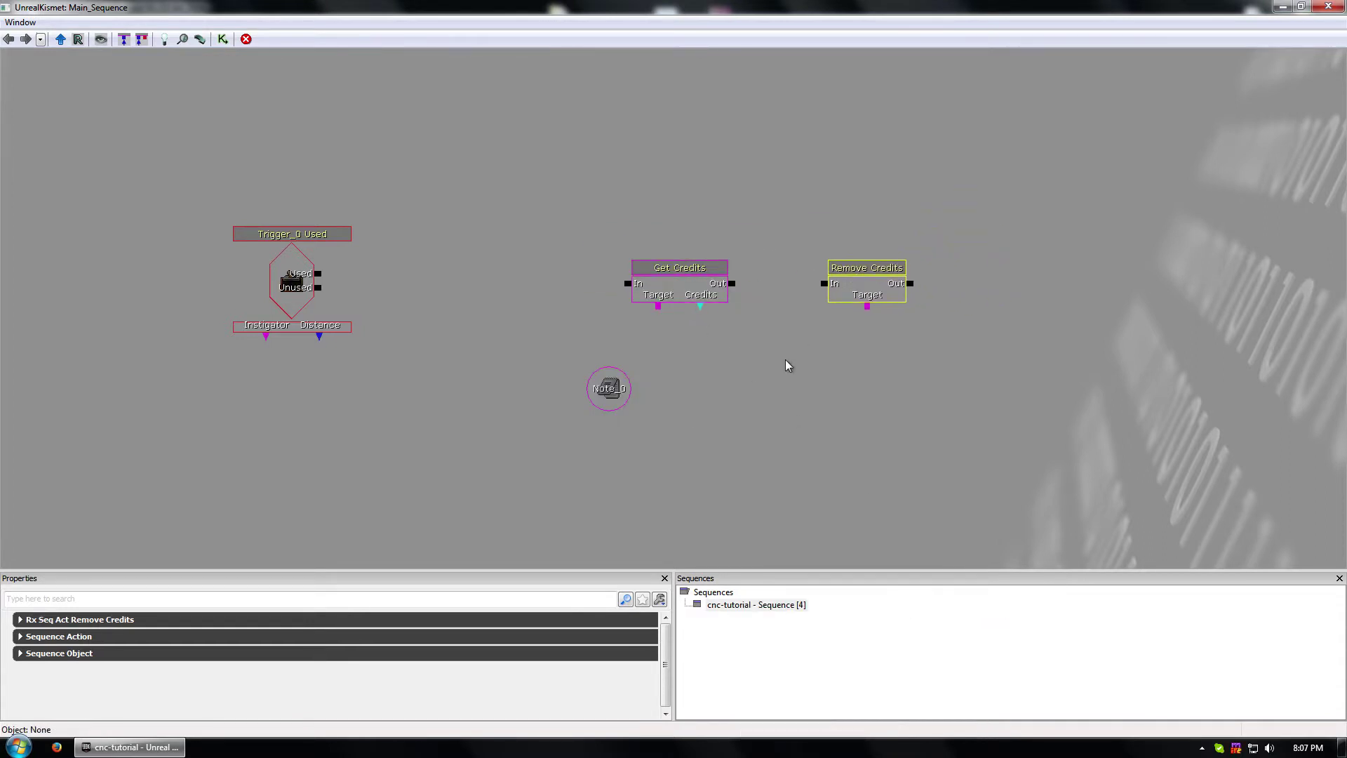
- Arrange the Get Credits and Remove Credits actions in a row beside the Trigger's Used event, with Get Credits closest to it
{"action": "left_click", "coordinate": [785, 367]}
{"action": "left_click_drag", "start_coordinate": [684, 283], "coordinate": [898, 368]}
{"action": "left_click", "coordinate": [794, 317]}
{"action": "left_click_drag", "start_coordinate": [783, 327], "coordinate": [617, 299], "text": "ctrl"}
{"action": "left_click", "coordinate": [972, 319]}
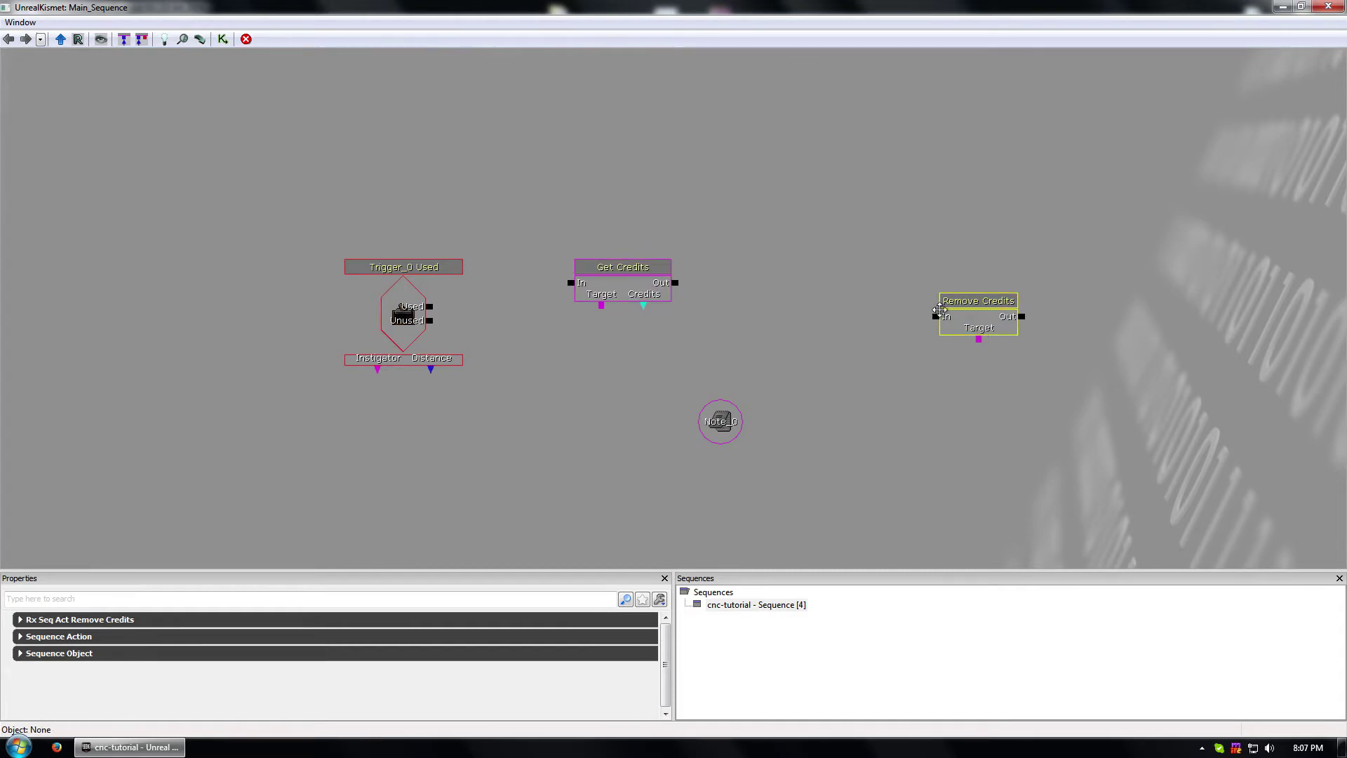
{"action": "left_click_drag", "start_coordinate": [972, 319], "coordinate": [801, 294], "text": "ctrl"}
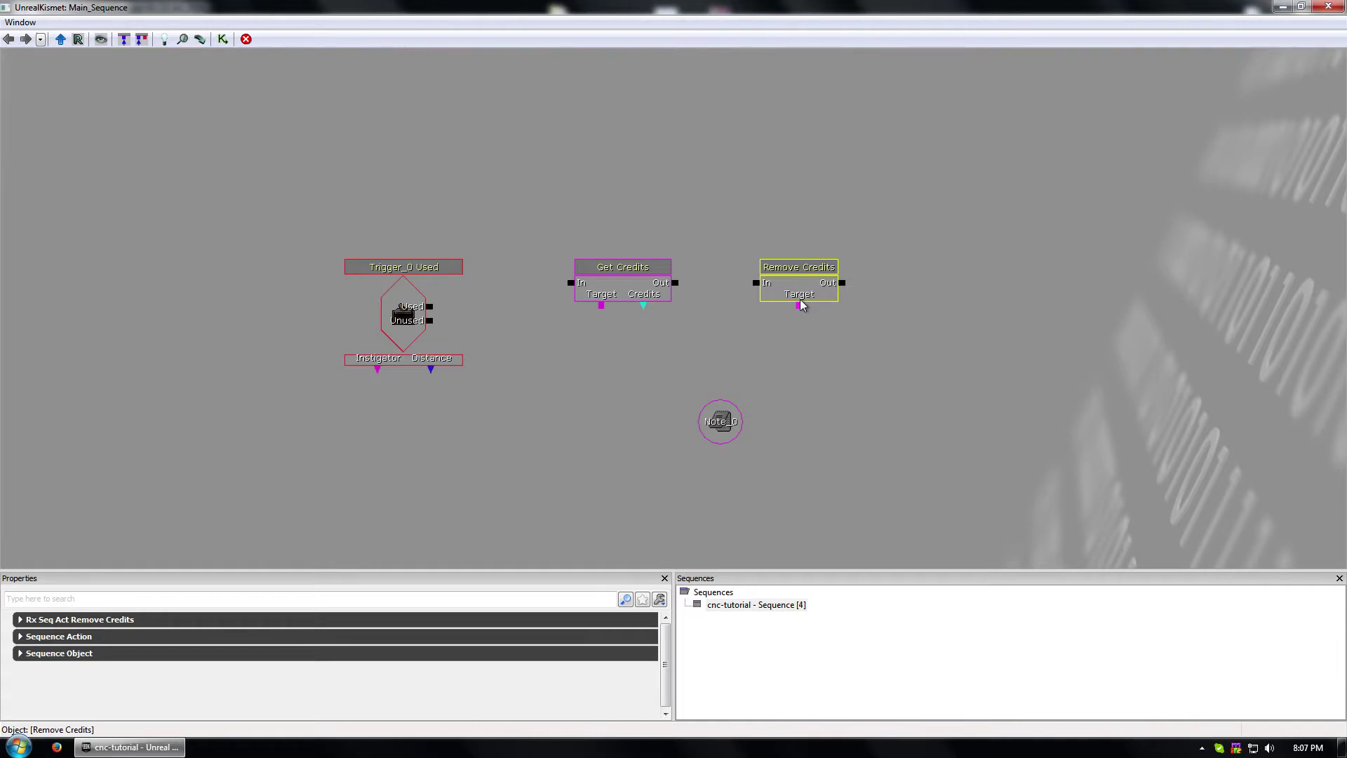
{"action": "left_click", "coordinate": [657, 336]}
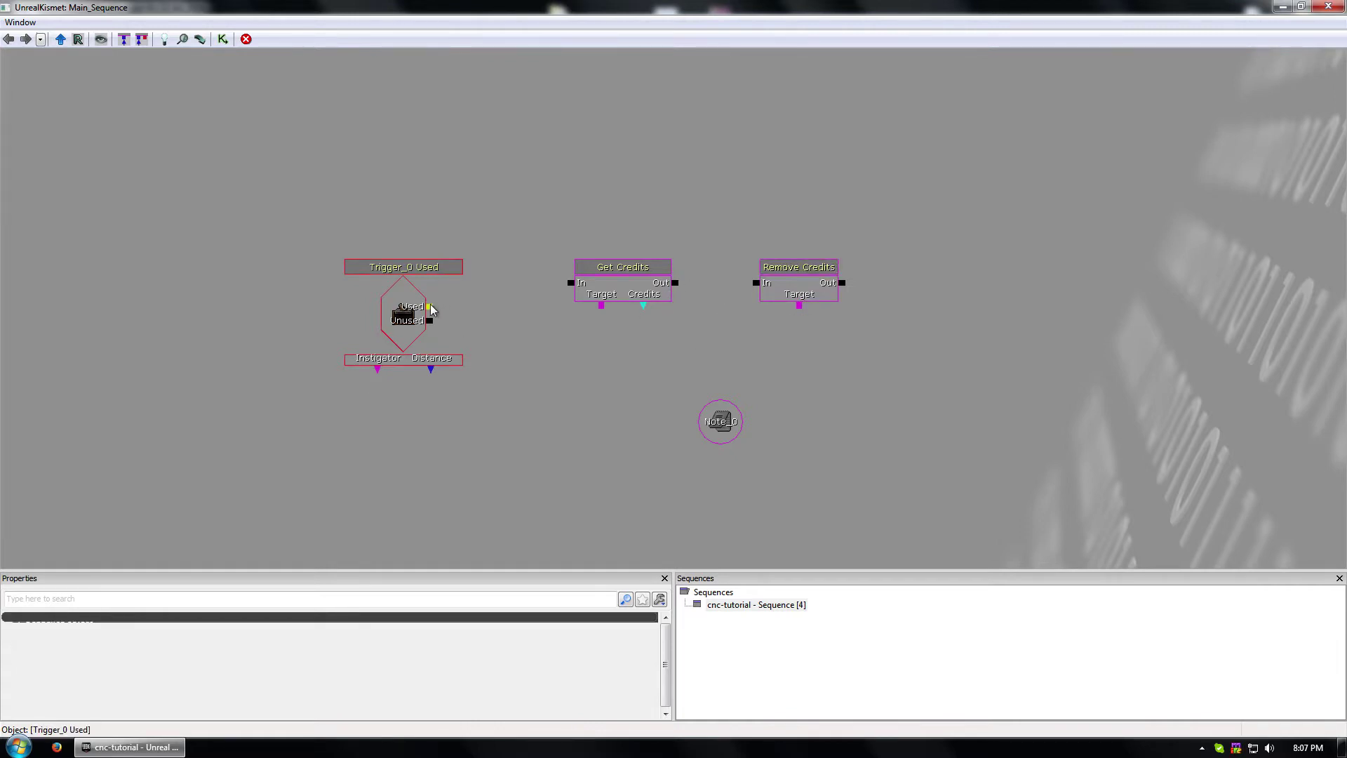
- Connect the Used output of the Trigger event to the In input of Get Credits
{"action": "left_click_drag", "start_coordinate": [430, 308], "coordinate": [570, 283]}
{"action": "left_click", "coordinate": [598, 273]}
{"action": "left_click_drag", "start_coordinate": [376, 371], "coordinate": [437, 430]}
{"action": "right_click", "coordinate": [406, 414]}
{"action": "left_click", "coordinate": [359, 414]}
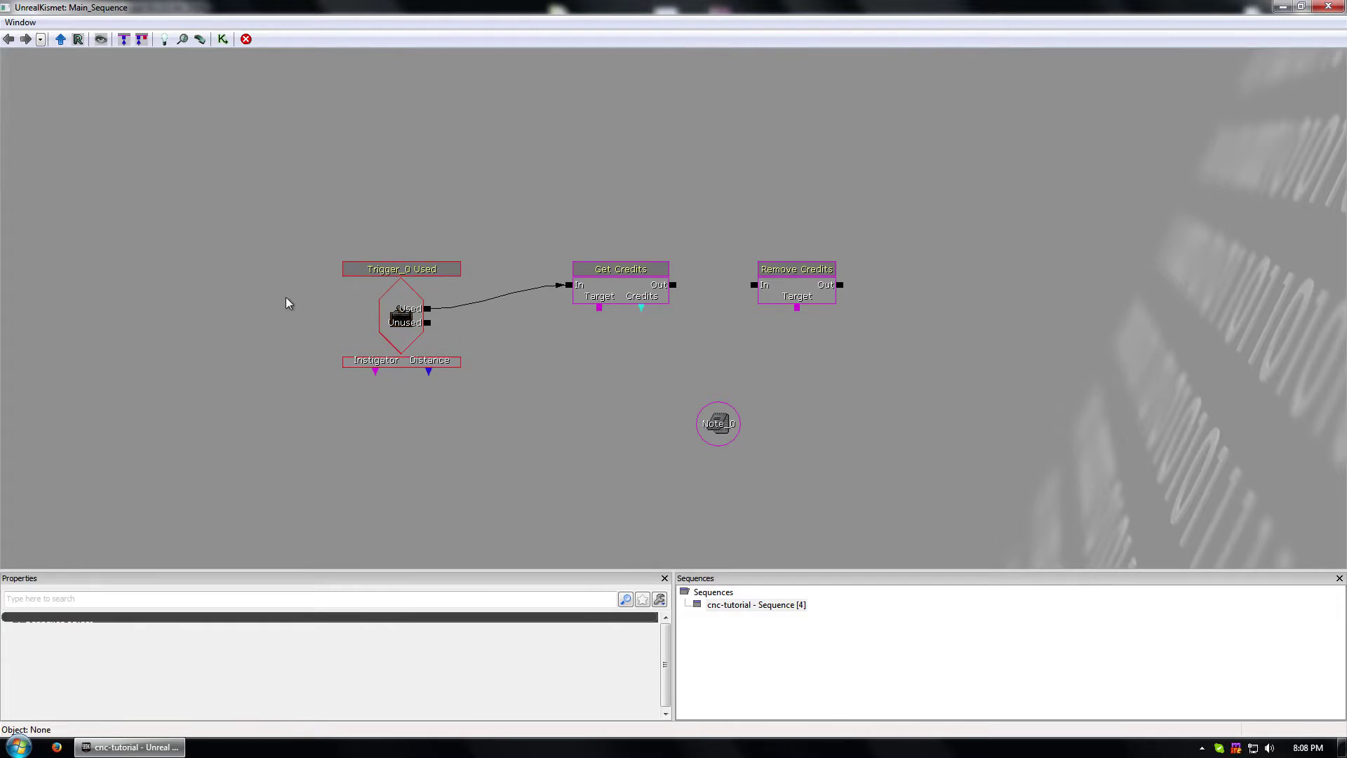
- Add an Int variable to the graph below the Trigger's Used event
{"action": "right_click", "coordinate": [462, 422]}
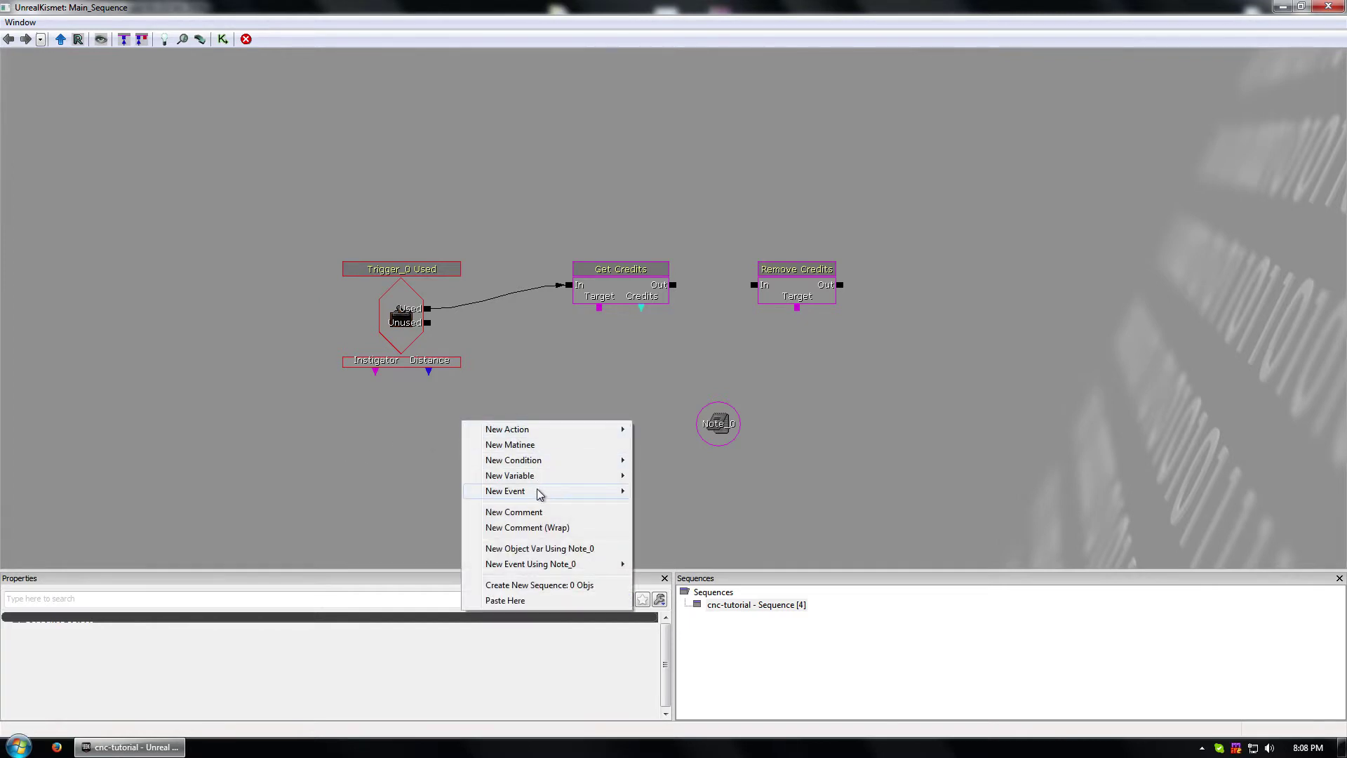
{"action": "mouse_move", "coordinate": [538, 480]}
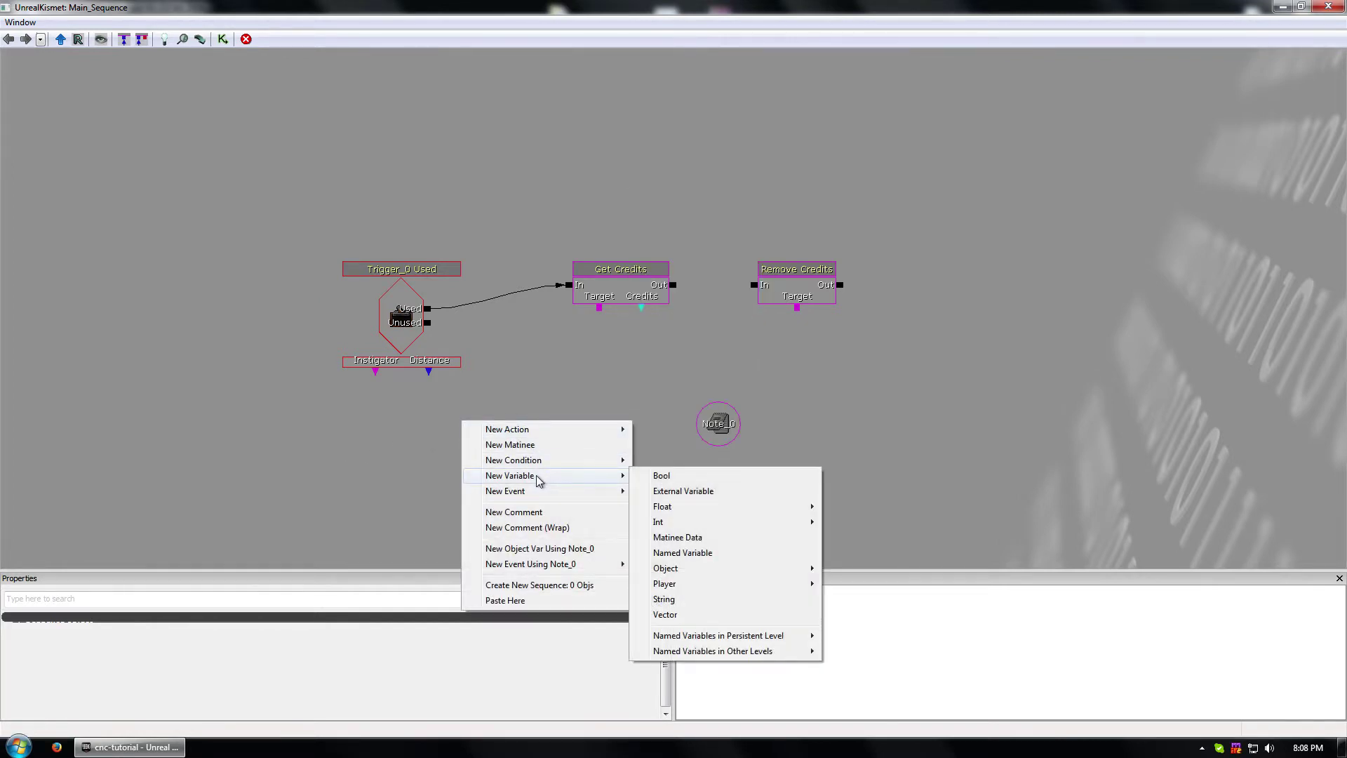
{"action": "mouse_move", "coordinate": [684, 524]}
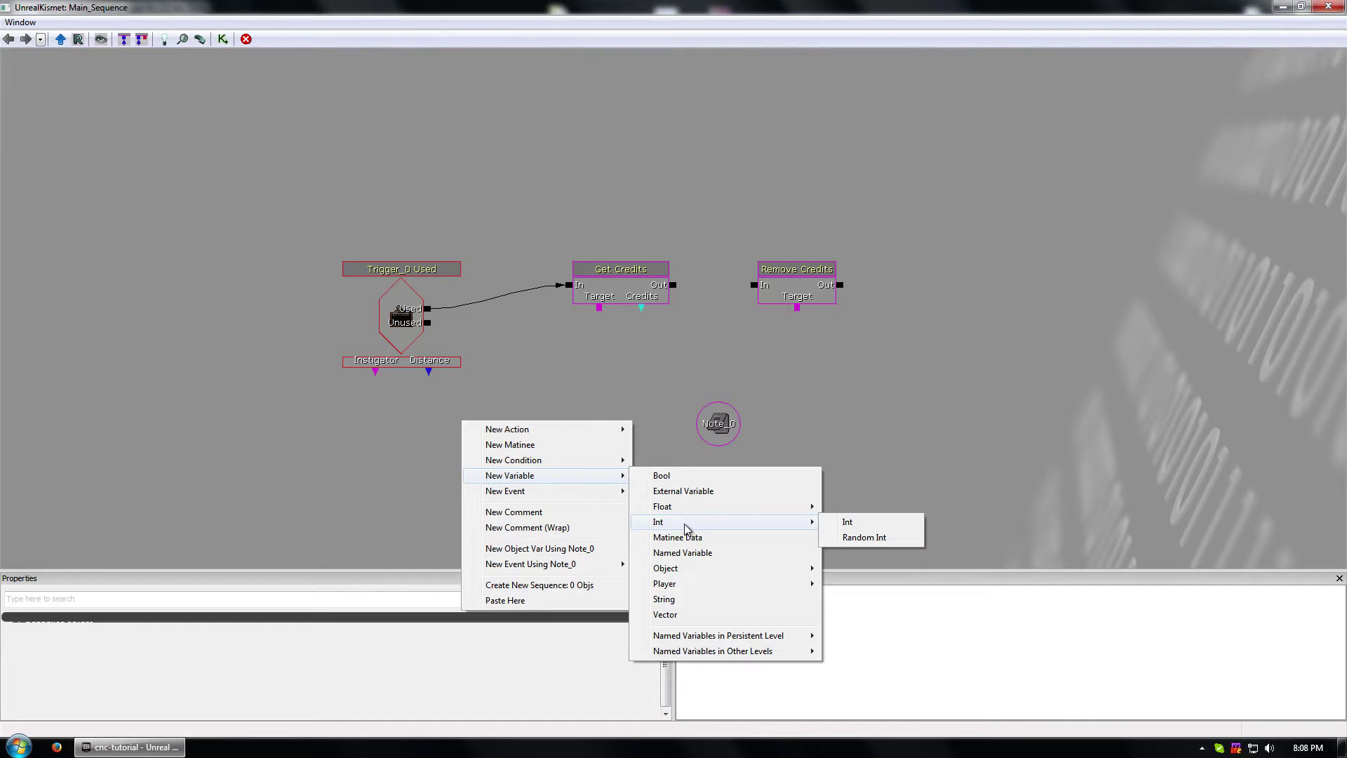
{"action": "left_click", "coordinate": [852, 522]}
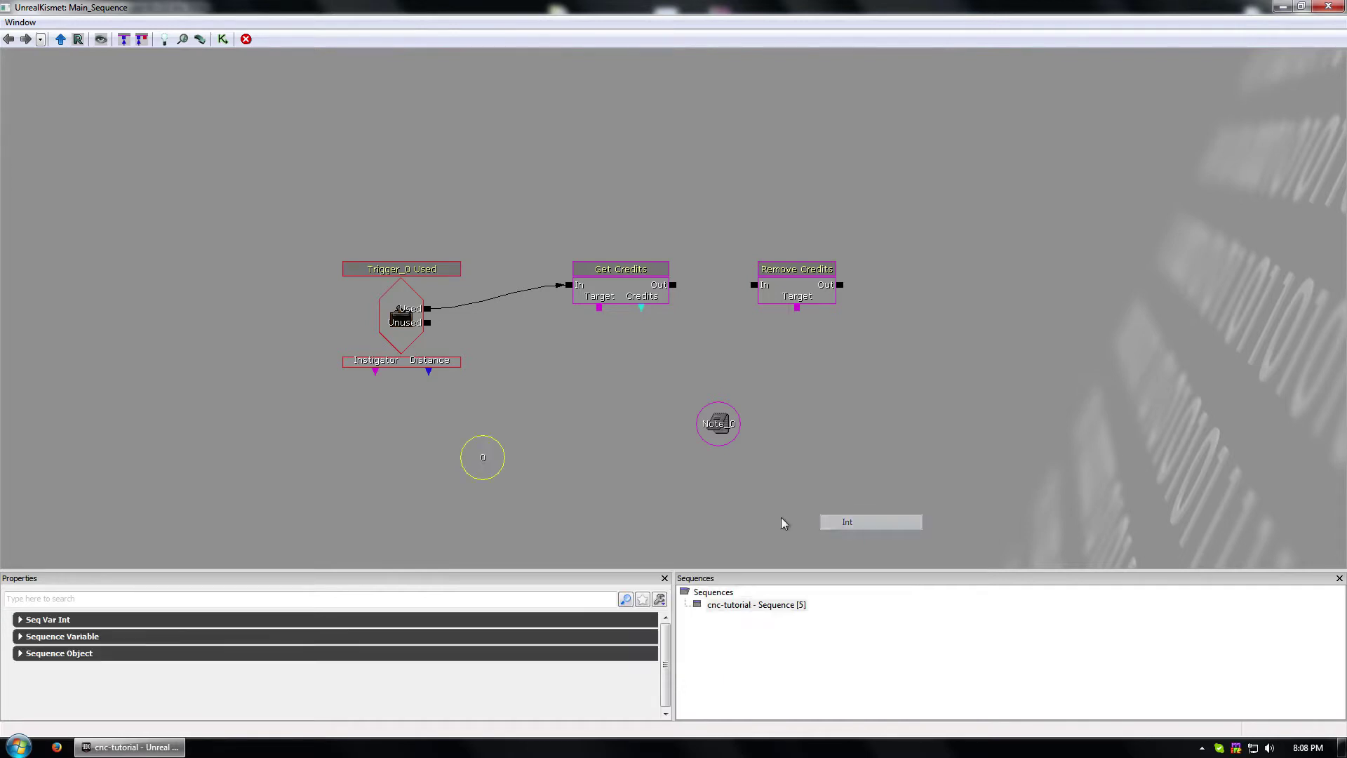
- Delete the unconnected Int variable below the Trigger's Used event
{"action": "left_click_drag", "start_coordinate": [376, 372], "coordinate": [484, 491]}
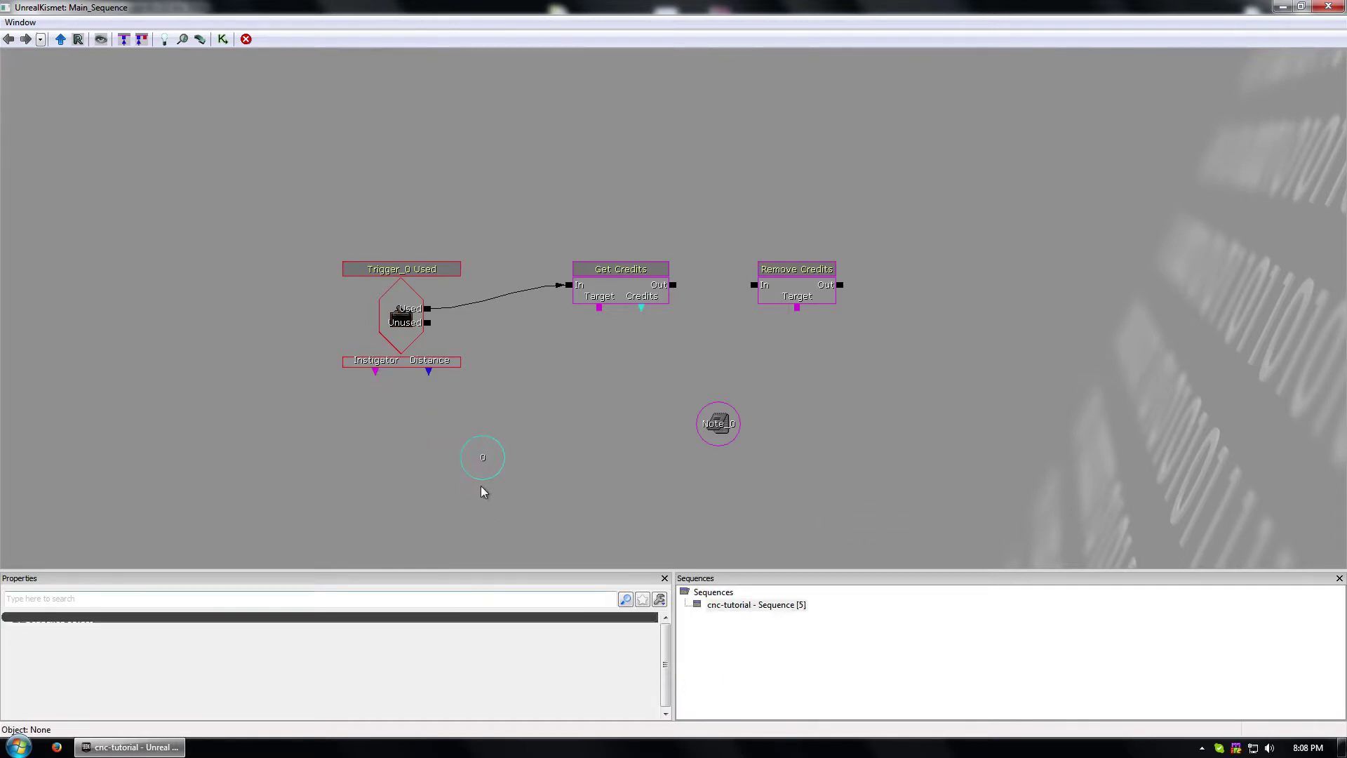
{"action": "left_click", "coordinate": [481, 472]}
{"action": "key", "text": "Delete"}
{"action": "right_click", "coordinate": [460, 412]}
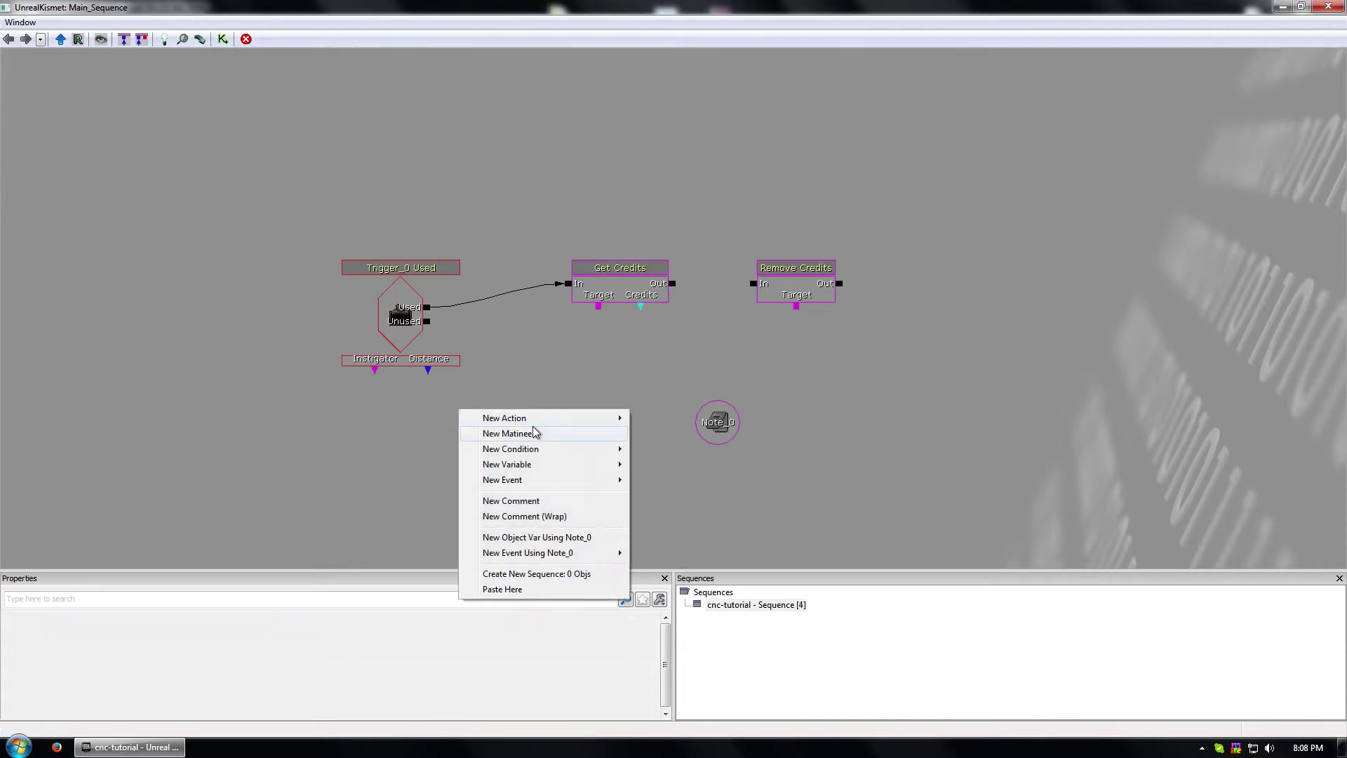
{"action": "mouse_move", "coordinate": [533, 470]}
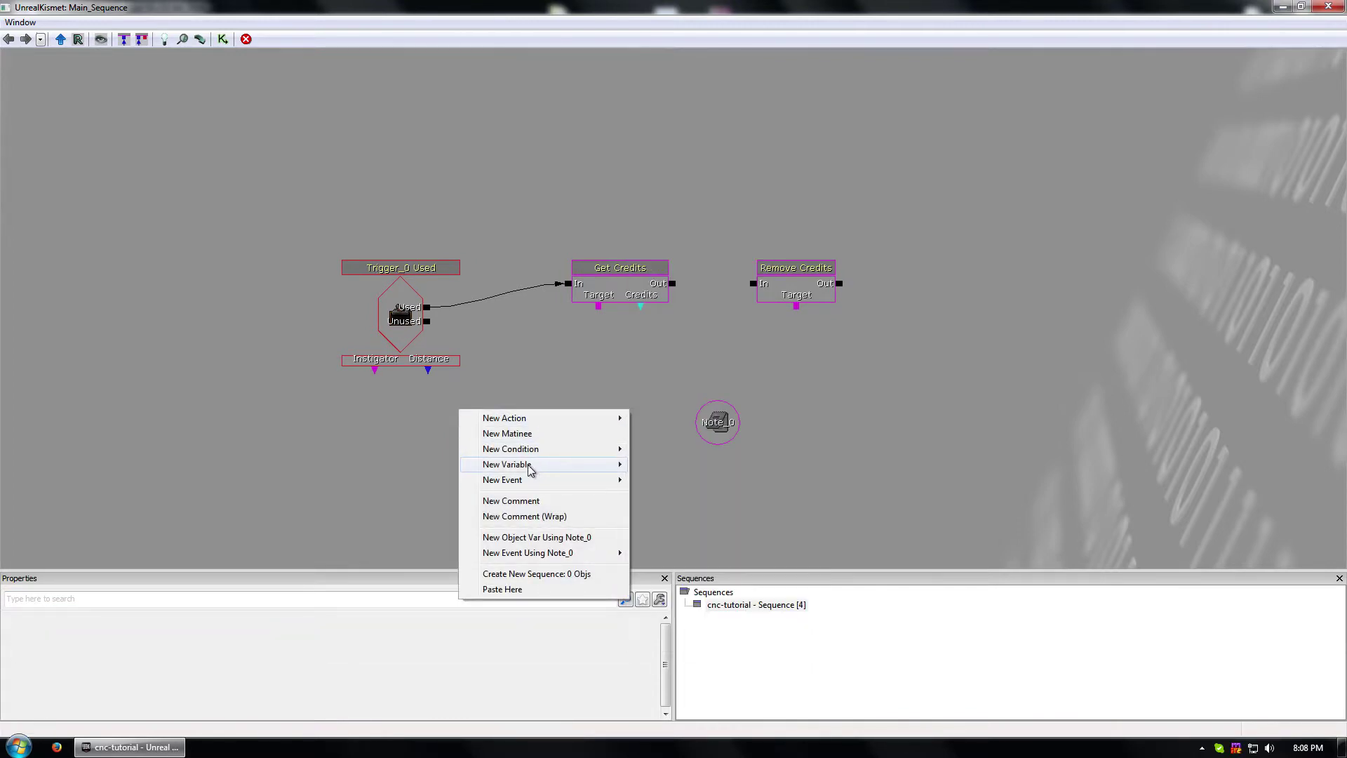
{"action": "mouse_move", "coordinate": [670, 500]}
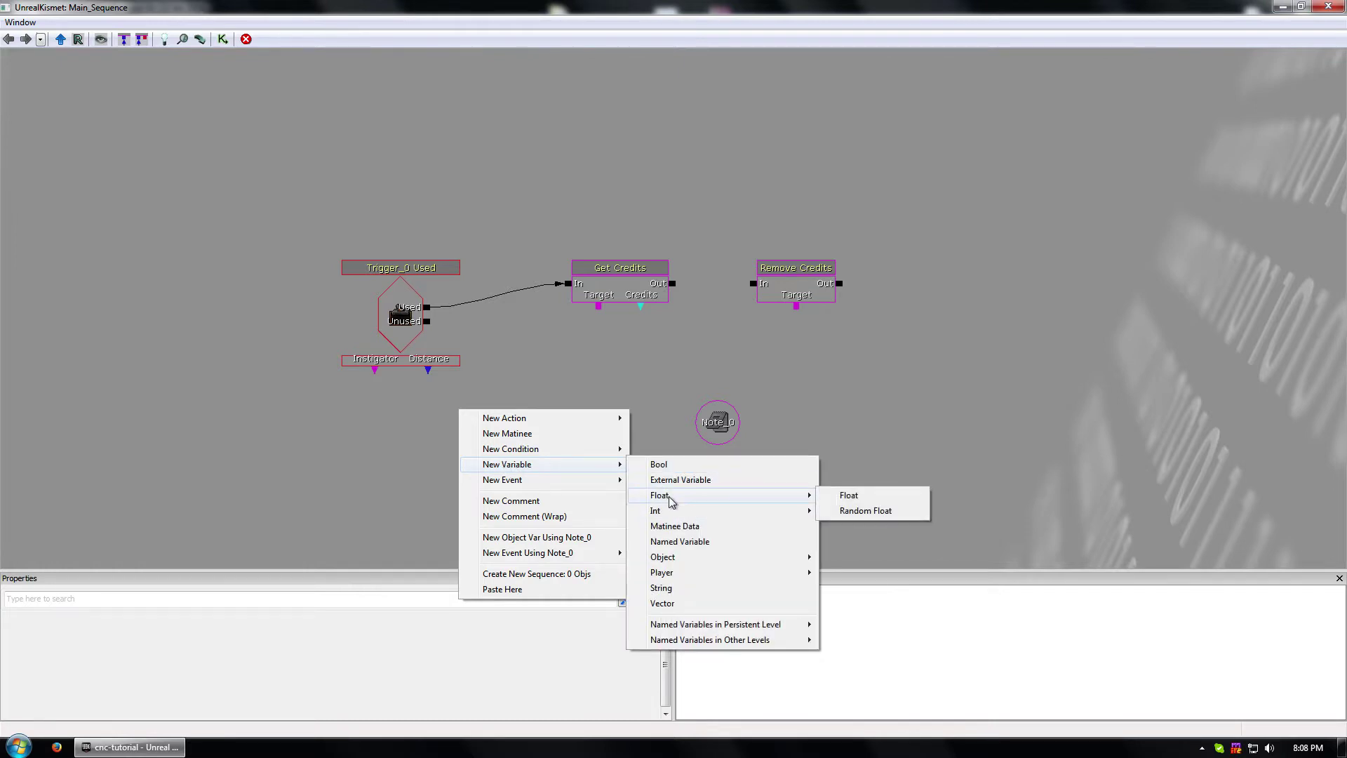
{"action": "left_click", "coordinate": [850, 496]}
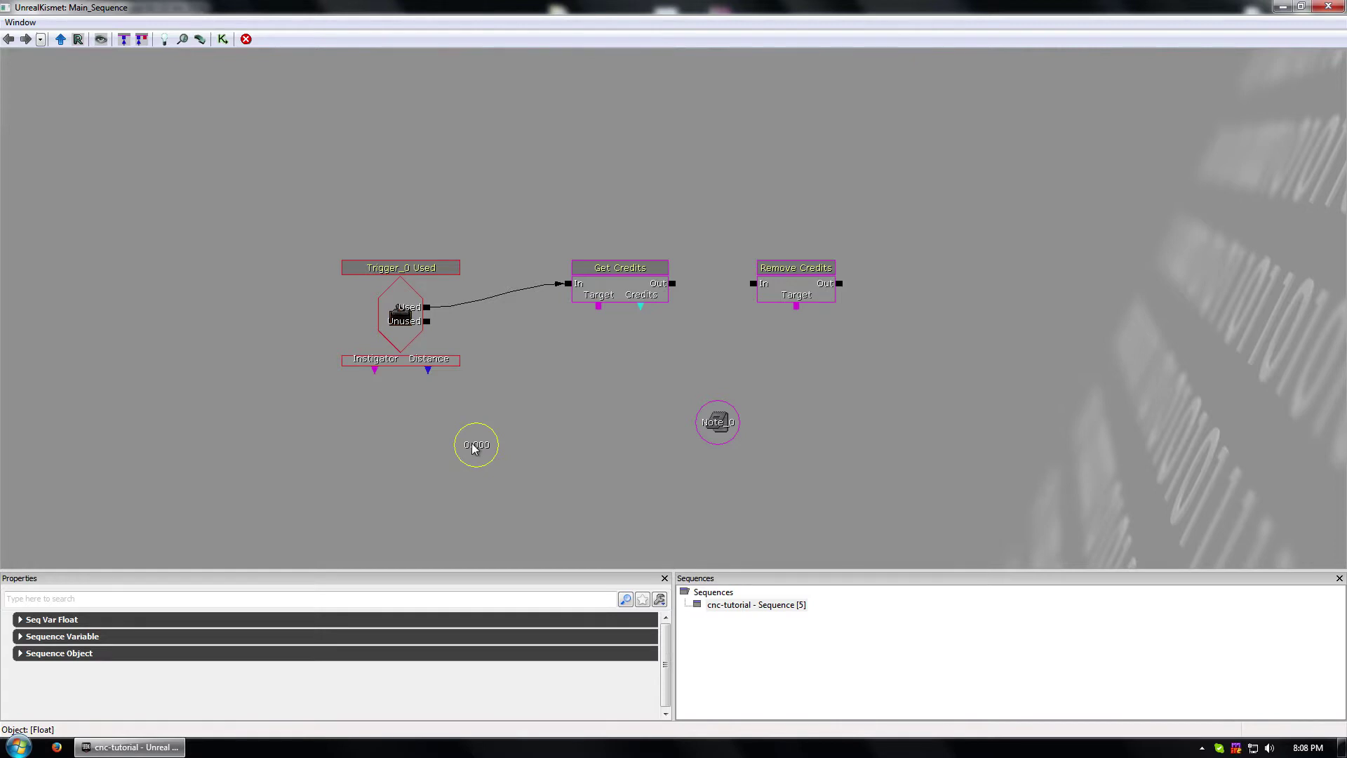
{"action": "key", "text": "Delete"}
{"action": "left_click", "coordinate": [735, 421]}
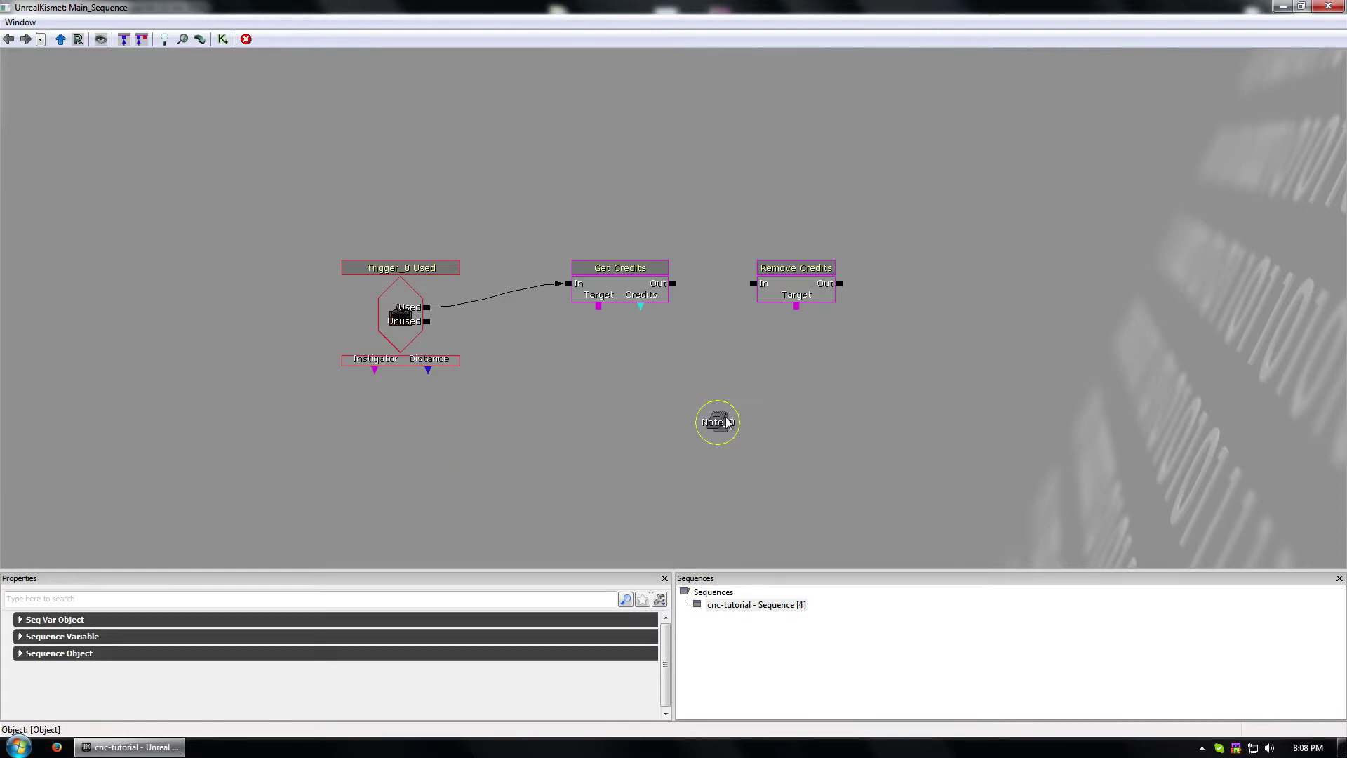
- Add a Player variable below the Get Credits action and turn off its All Players option
{"action": "right_click", "coordinate": [536, 408]}
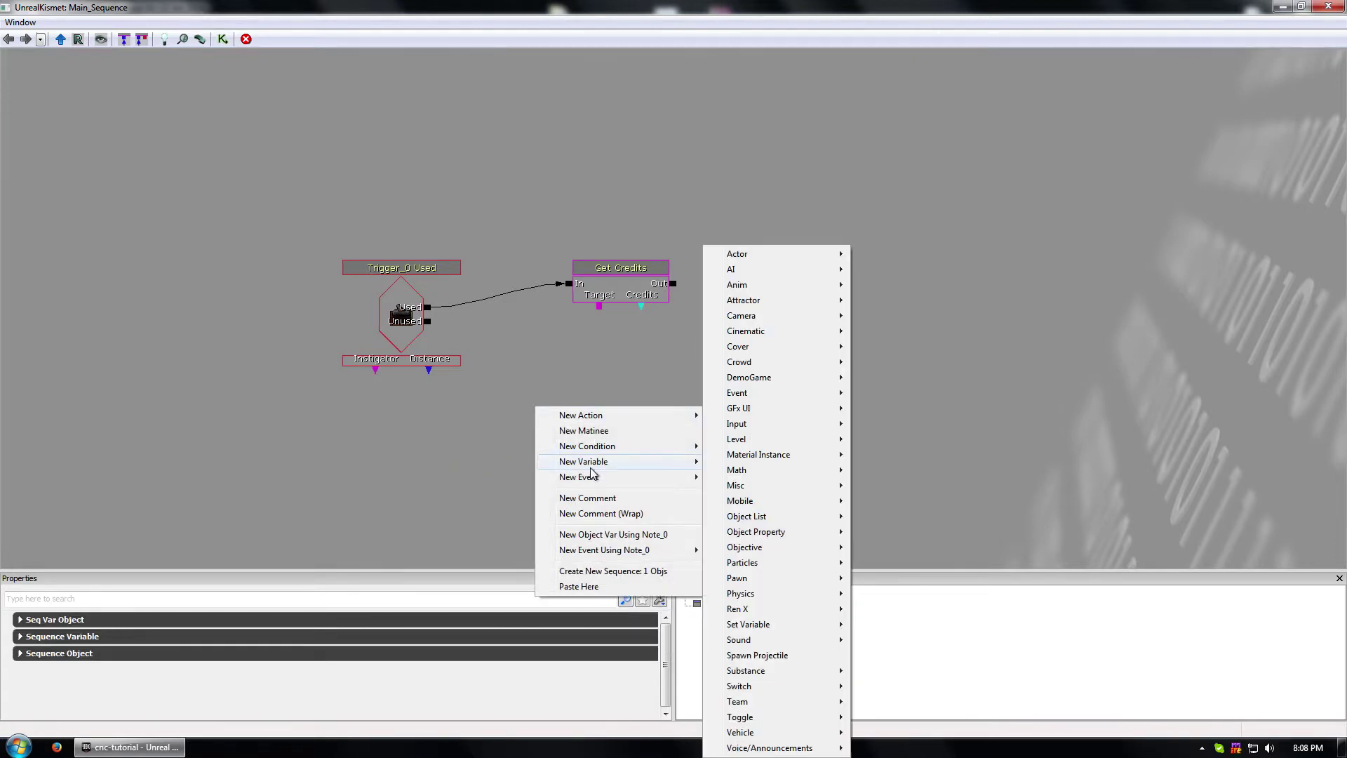
{"action": "mouse_move", "coordinate": [593, 465]}
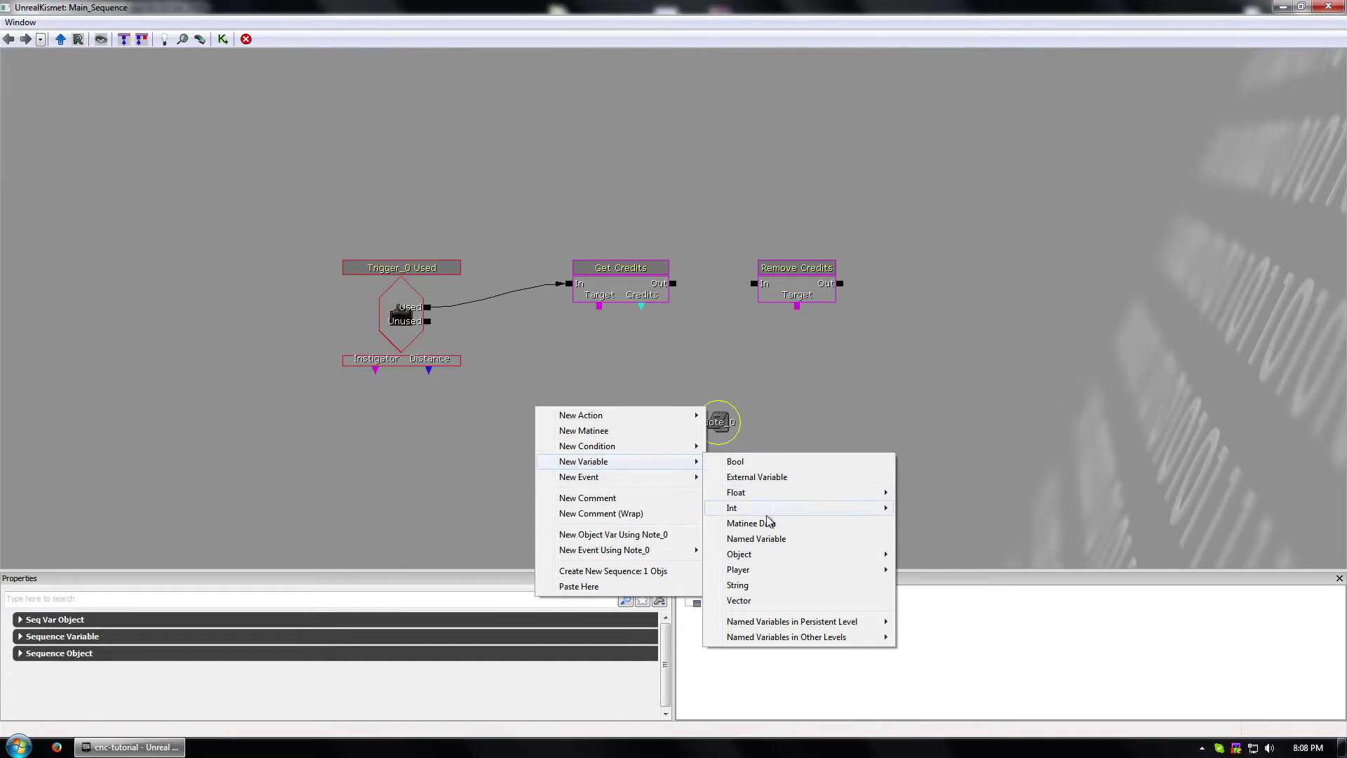
{"action": "mouse_move", "coordinate": [758, 570]}
{"action": "left_click", "coordinate": [969, 574]}
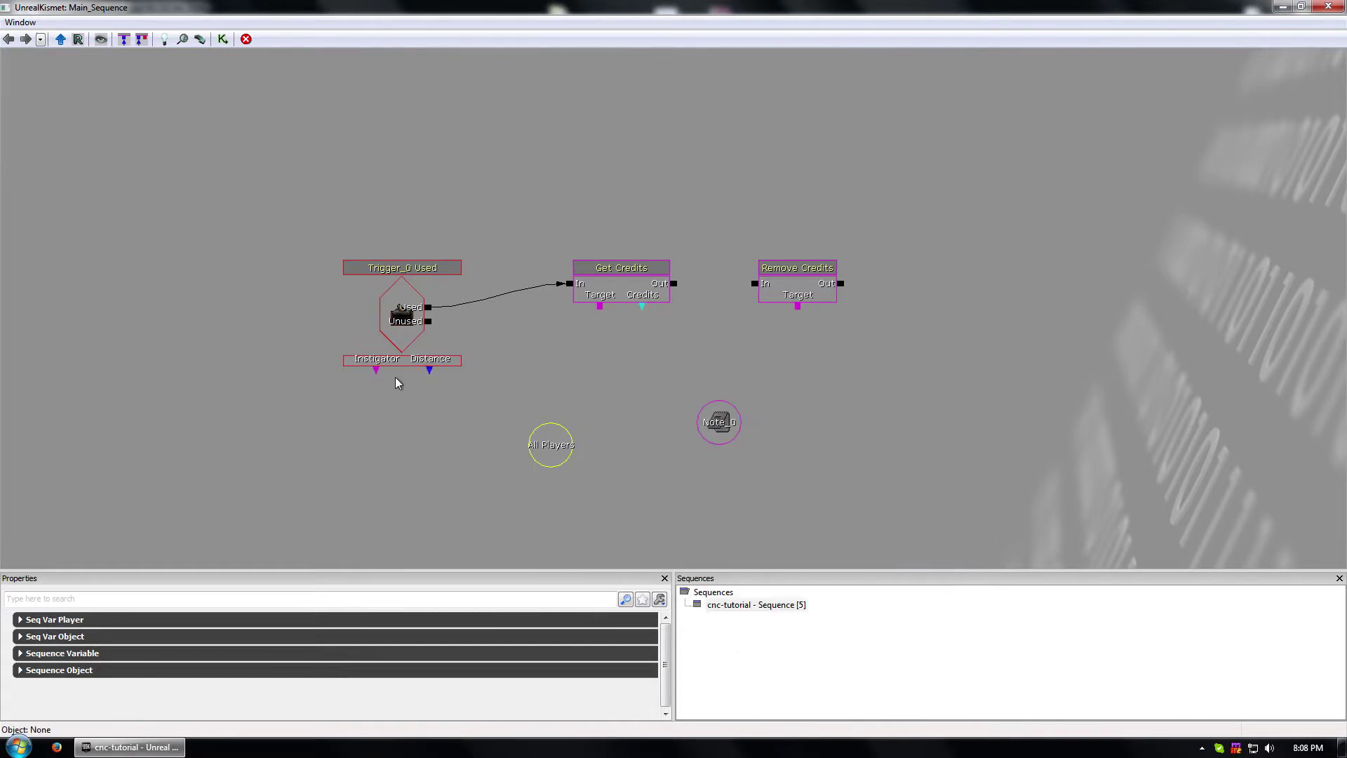
{"action": "left_click", "coordinate": [186, 622]}
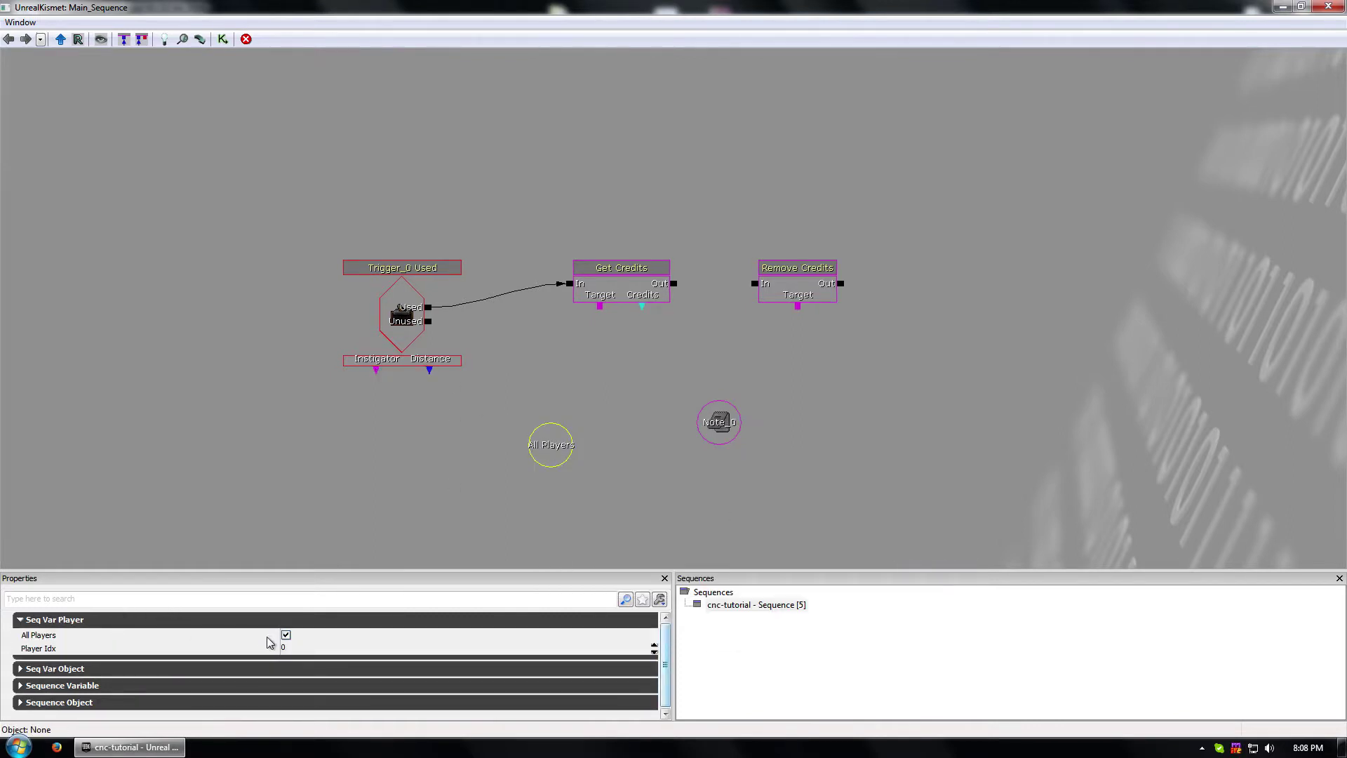
{"action": "left_click", "coordinate": [286, 635]}
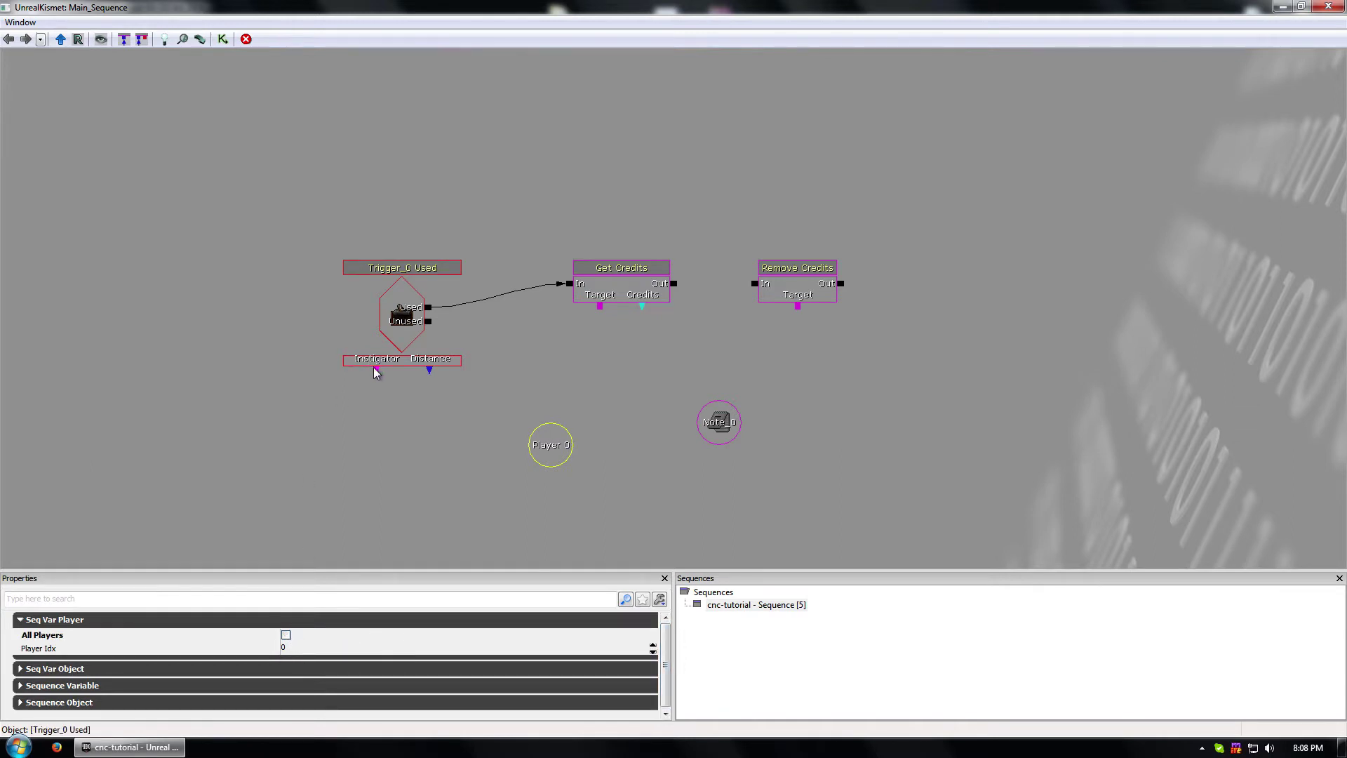
- Link the Player variable to the Trigger event's Instigator and to the Targets of Get Credits and Remove Credits
{"action": "left_click_drag", "start_coordinate": [375, 372], "coordinate": [558, 455]}
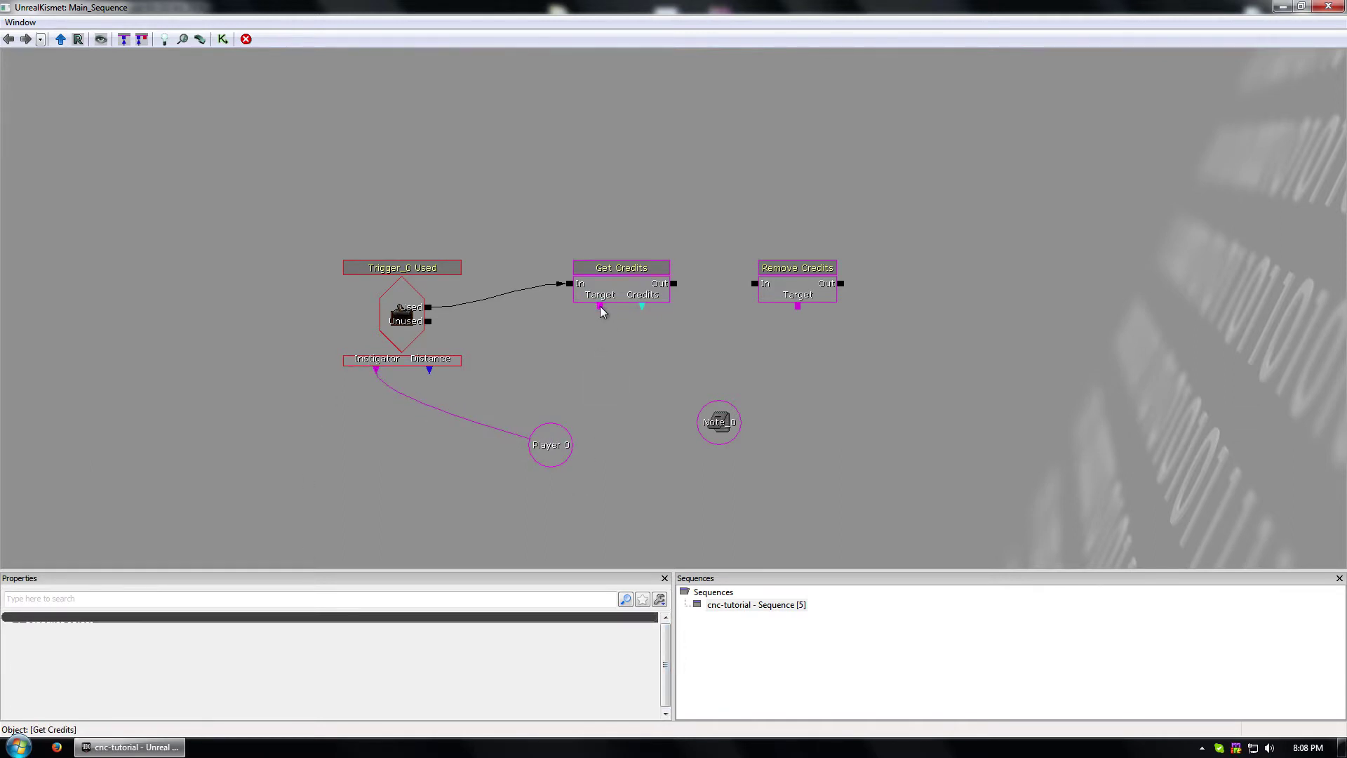
{"action": "left_click_drag", "start_coordinate": [600, 307], "coordinate": [551, 445]}
{"action": "left_click_drag", "start_coordinate": [797, 306], "coordinate": [553, 445]}
{"action": "left_click", "coordinate": [715, 421]}
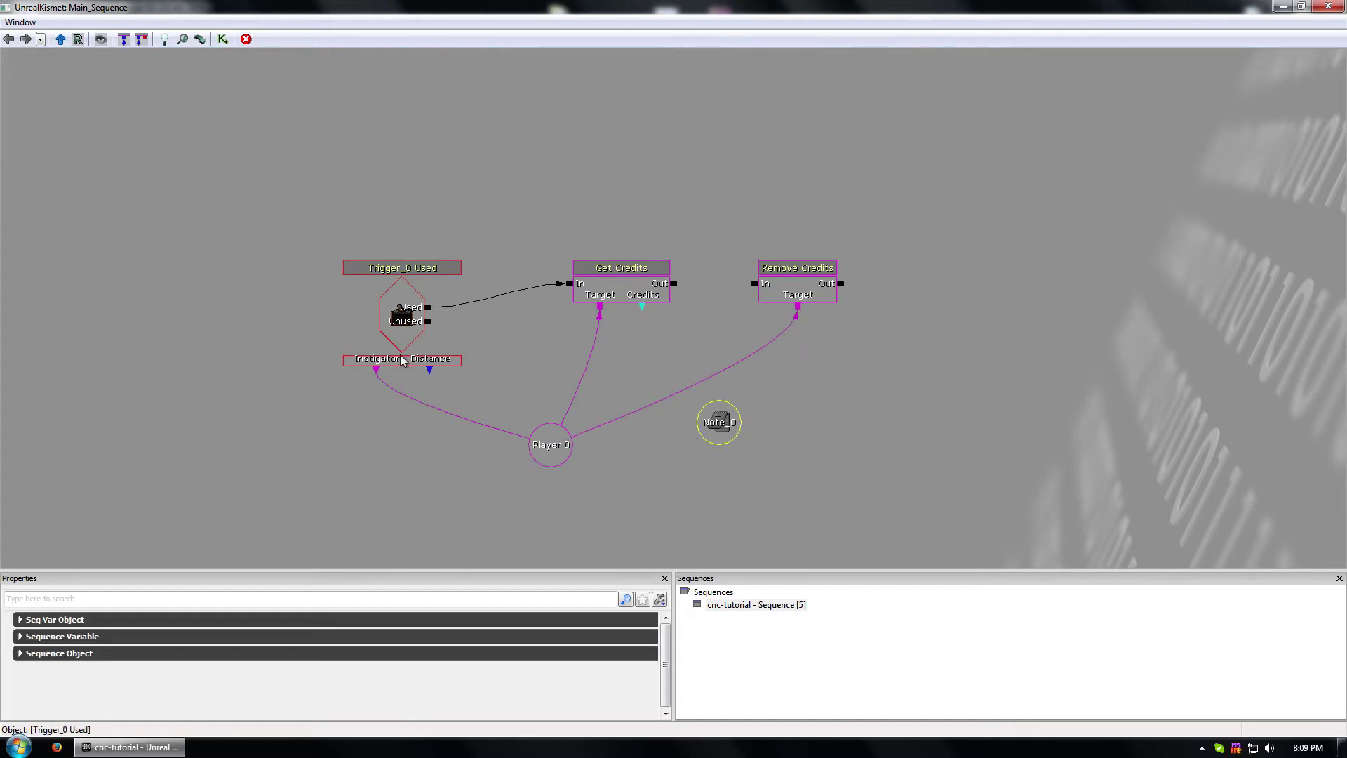
{"action": "left_click", "coordinate": [556, 458]}
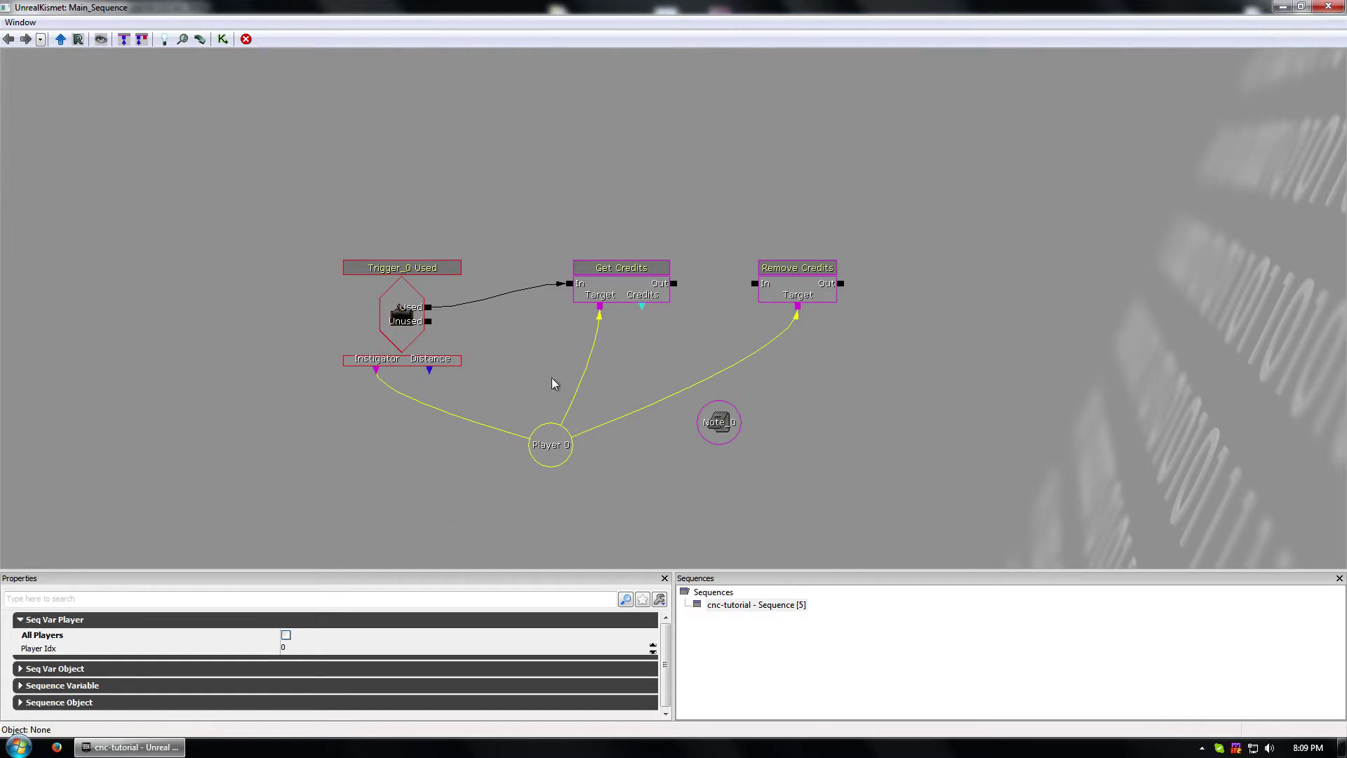
- Move the Remove Credits action farther from Get Credits to widen the gap between them
{"action": "left_click", "coordinate": [786, 291]}
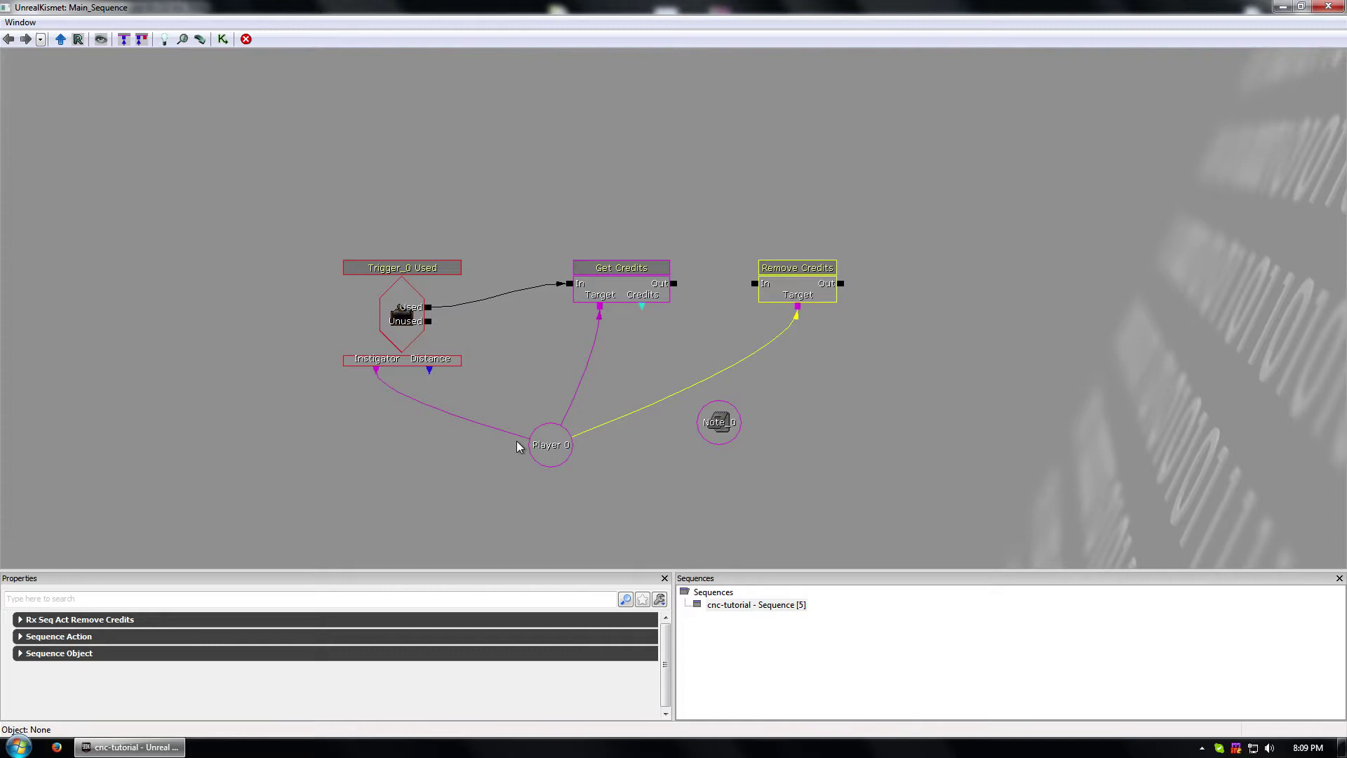
{"action": "left_click_drag", "start_coordinate": [799, 289], "coordinate": [883, 296], "text": "ctrl"}
{"action": "left_click", "coordinate": [712, 322]}
{"action": "left_click_drag", "start_coordinate": [710, 321], "coordinate": [656, 311]}
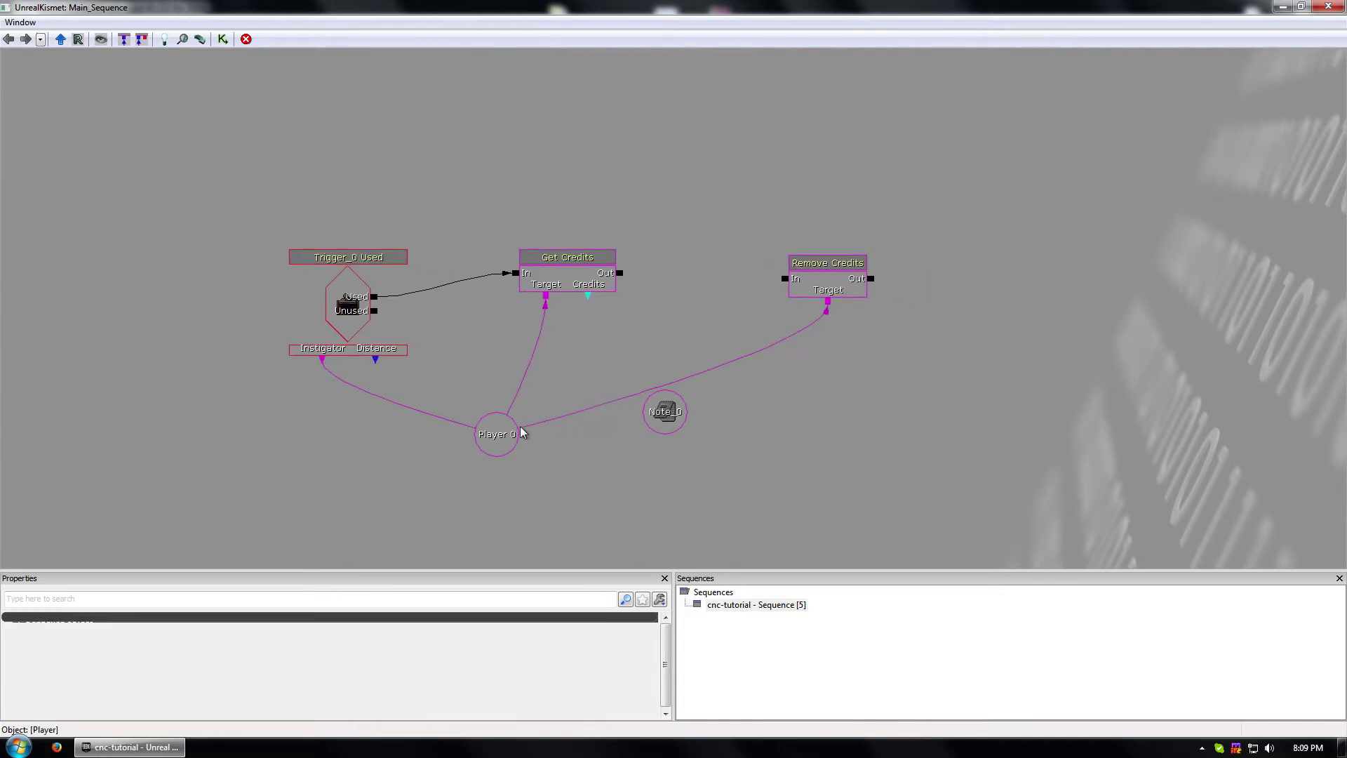
- Add an Int variable just below the Get Credits action
{"action": "right_click", "coordinate": [616, 320]}
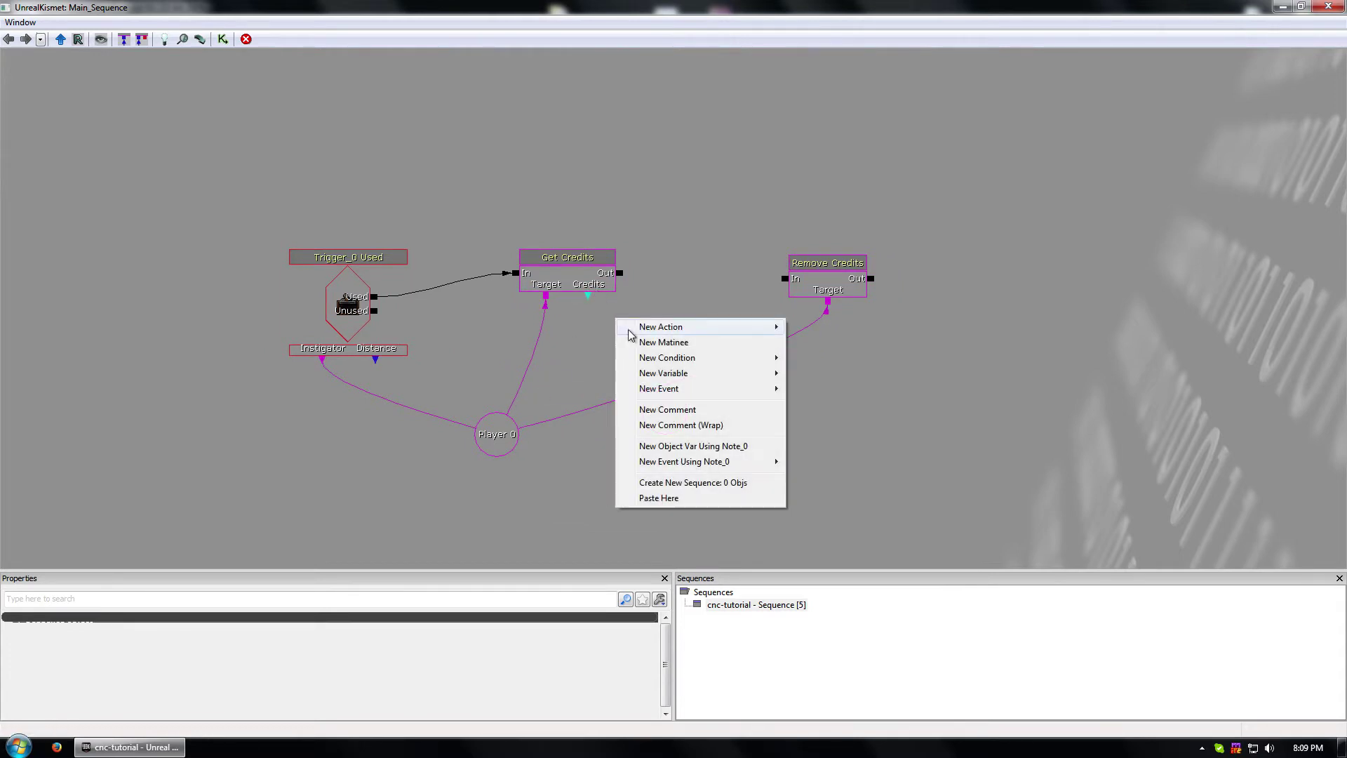
{"action": "mouse_move", "coordinate": [683, 377]}
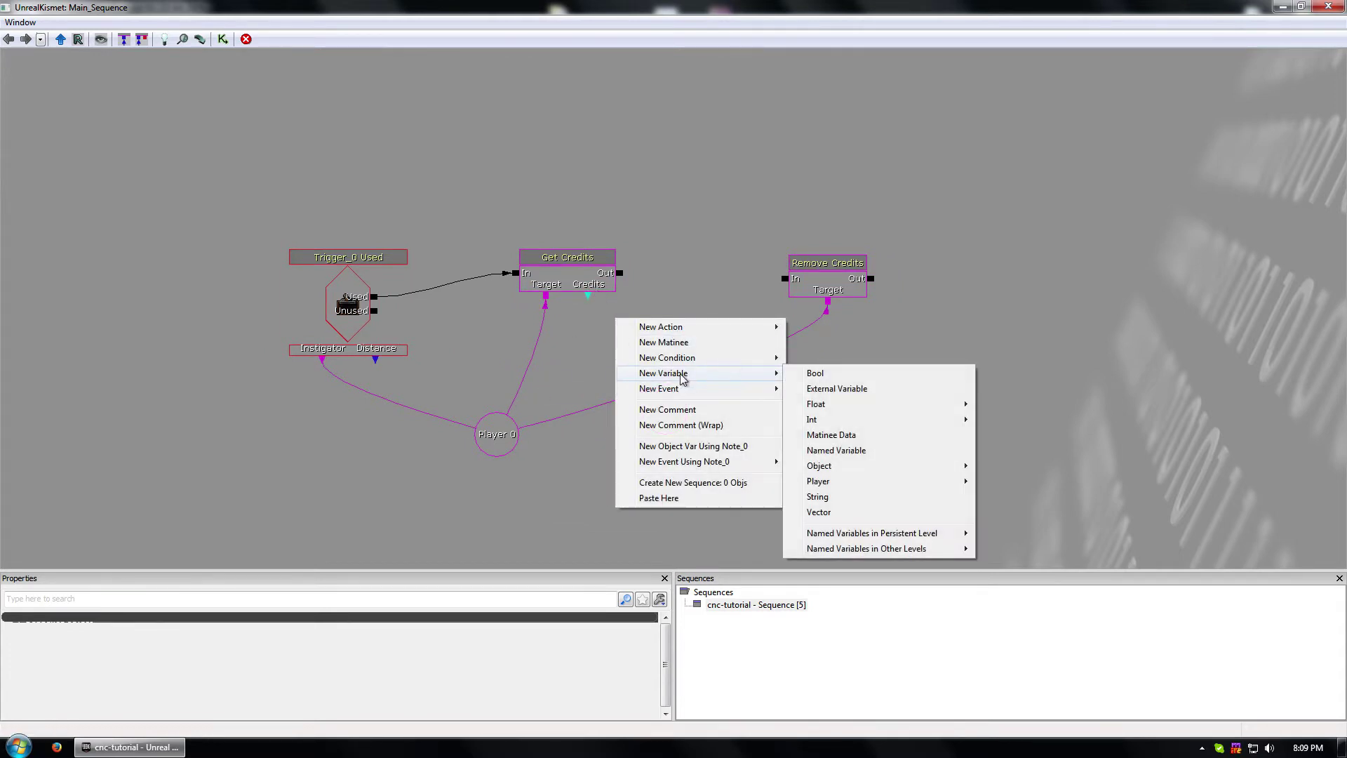
{"action": "mouse_move", "coordinate": [862, 420]}
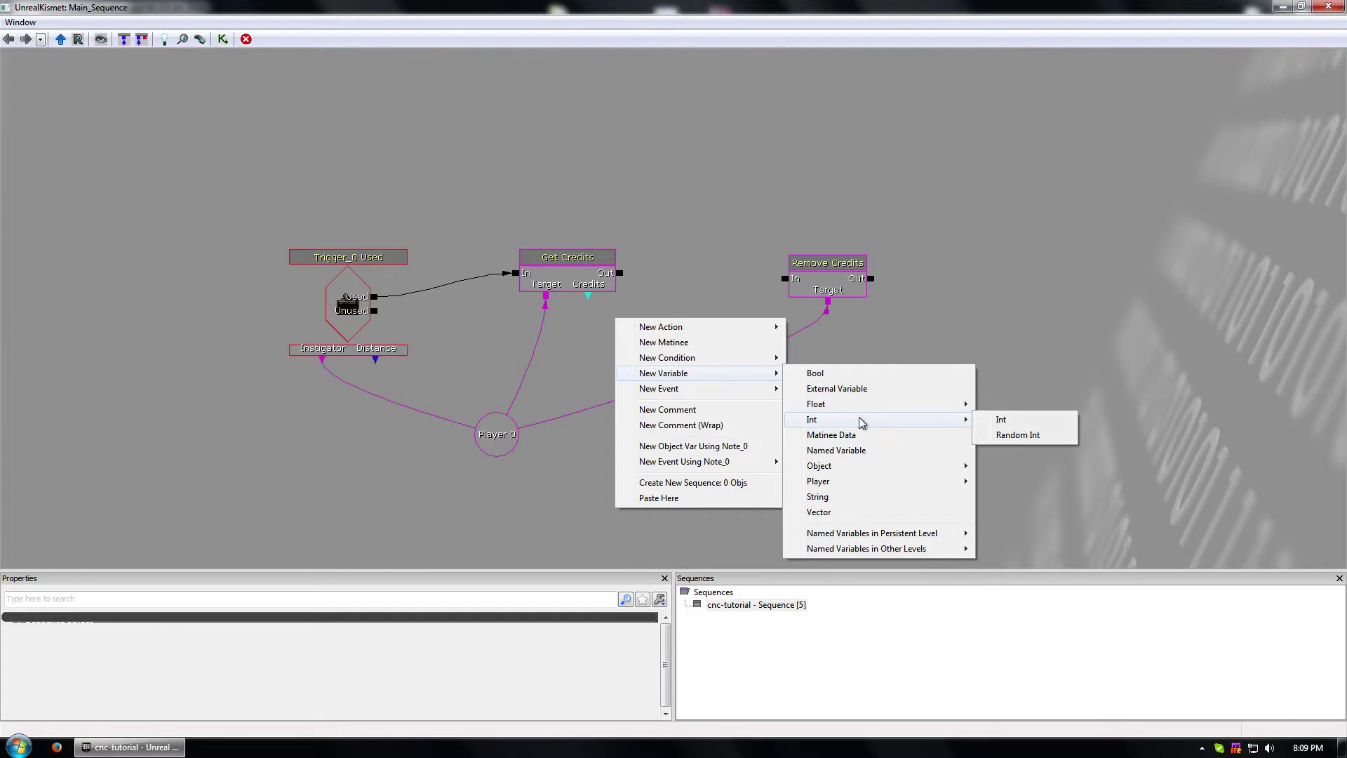
{"action": "left_click", "coordinate": [1011, 421]}
{"action": "left_click", "coordinate": [618, 323]}
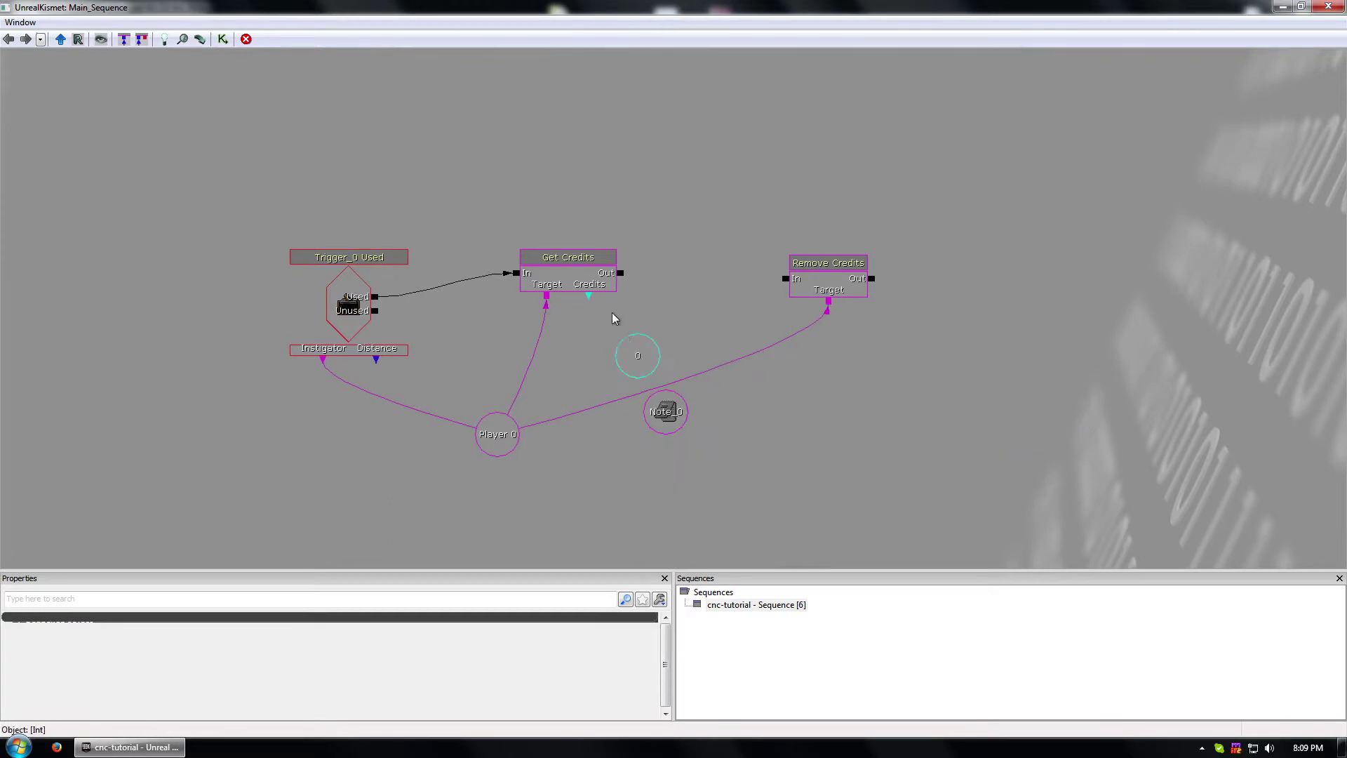
- Set the Int variable's value to 300 and link it to the Credits connector of Get Credits
{"action": "left_click", "coordinate": [644, 352]}
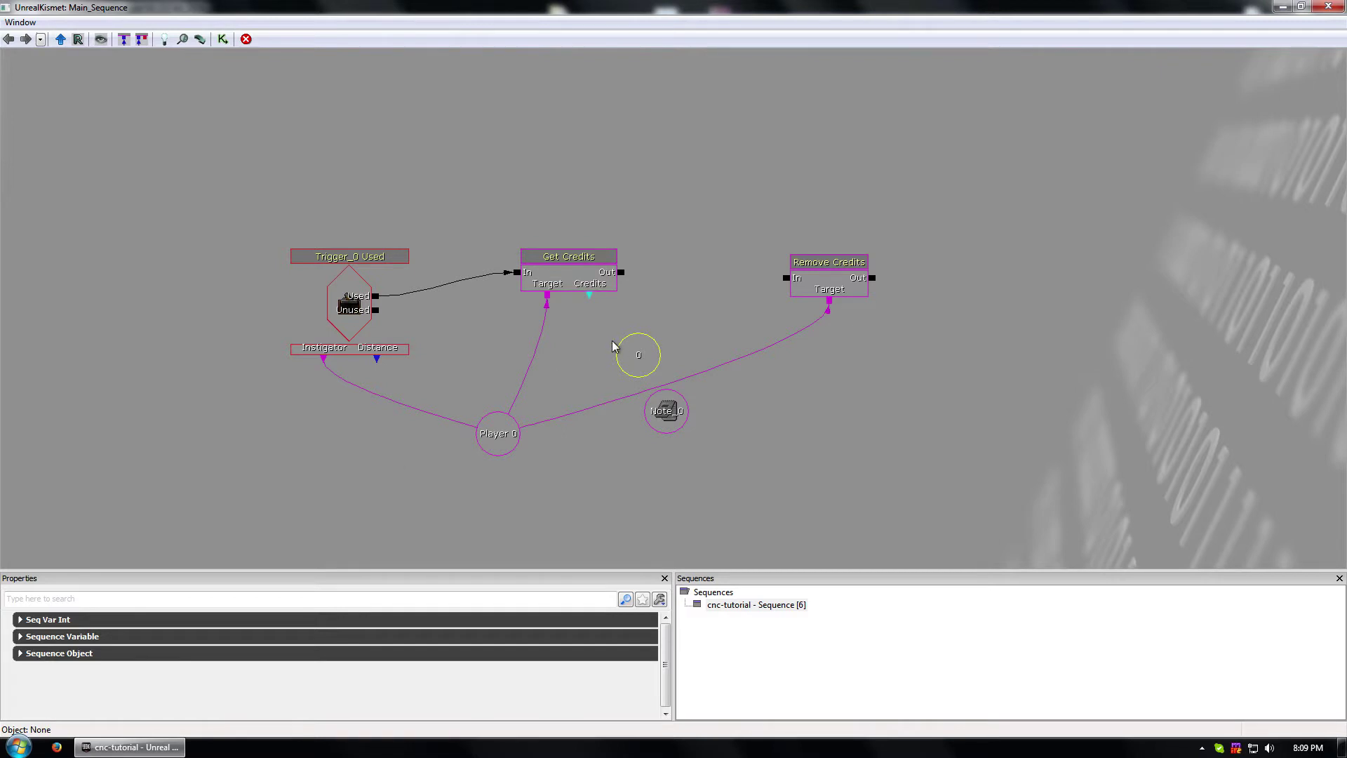
{"action": "left_click", "coordinate": [161, 619]}
{"action": "left_click", "coordinate": [353, 638]}
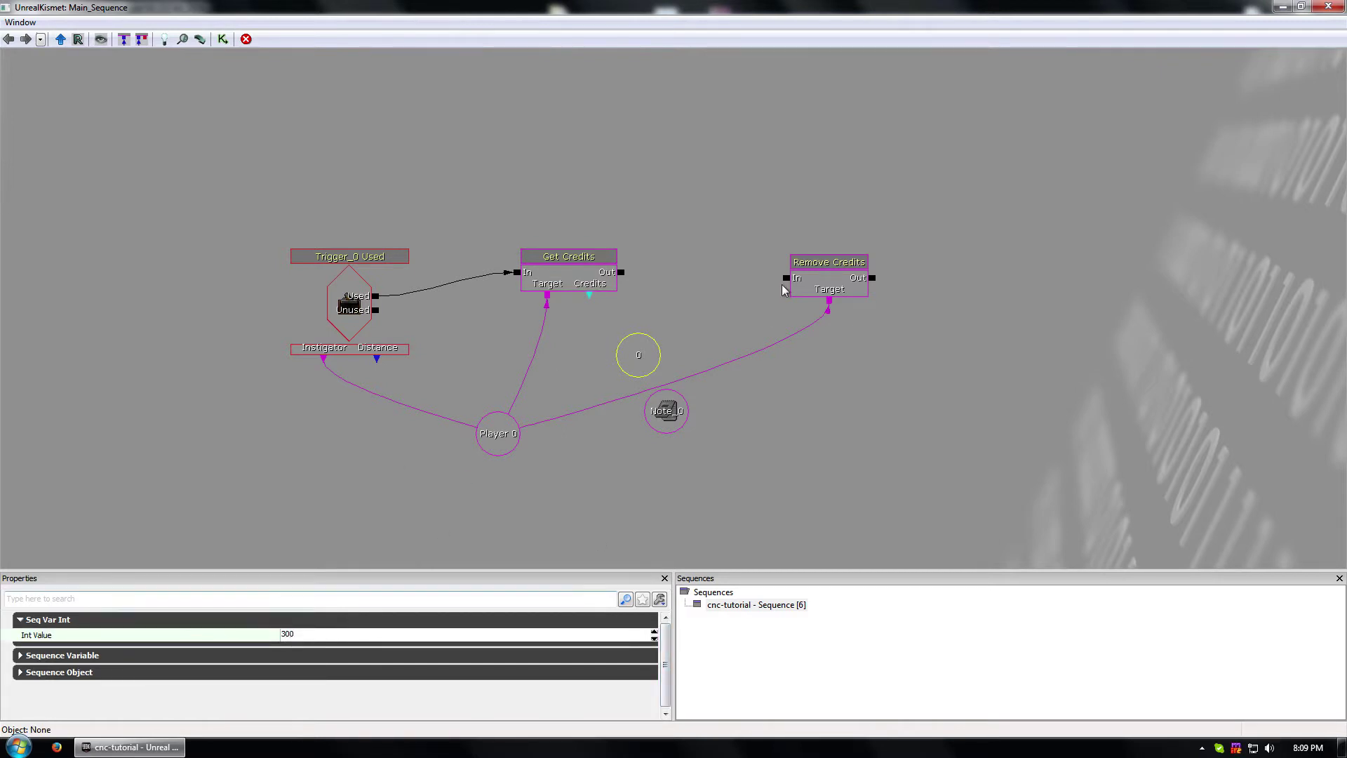
{"action": "left_click", "coordinate": [617, 386]}
{"action": "left_click_drag", "start_coordinate": [619, 345], "coordinate": [633, 357]}
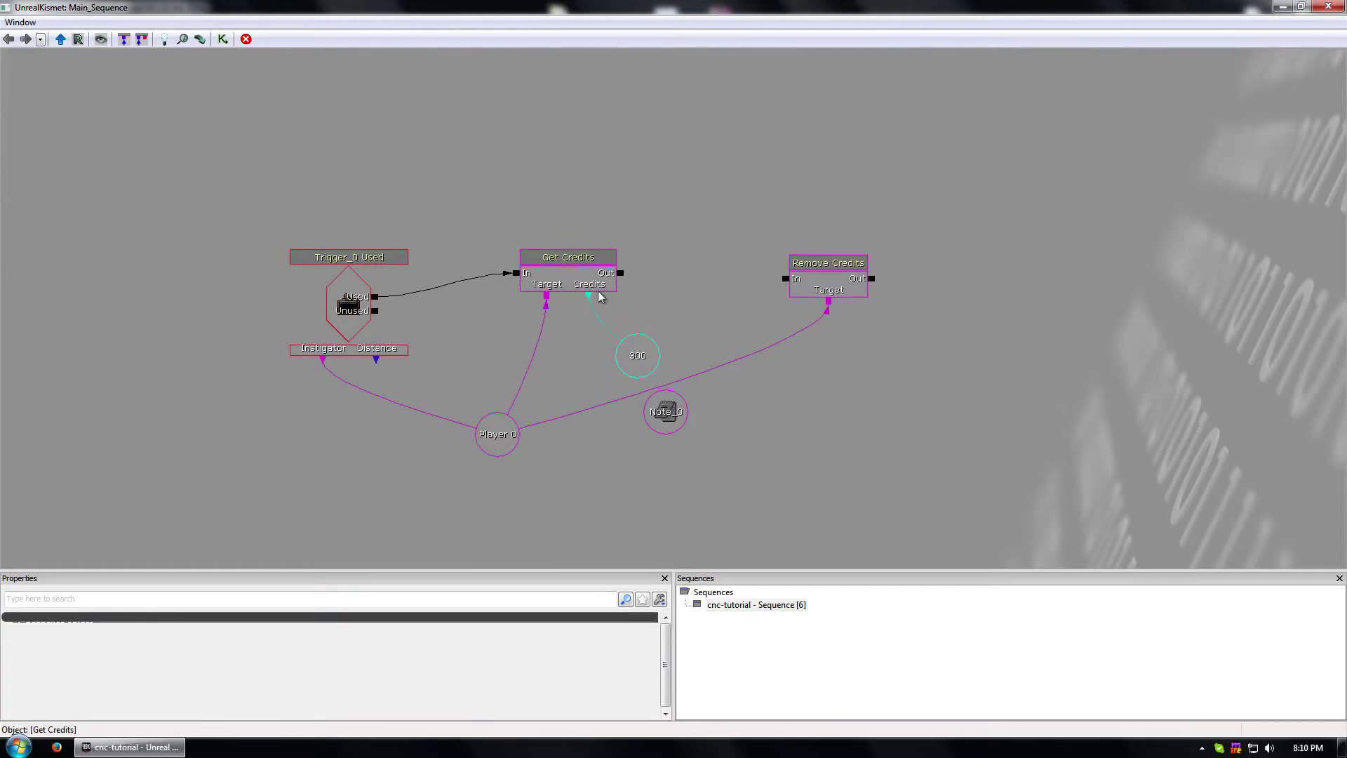
- Examine the Sequence Action and Sequence Object properties of the Get Credits action
{"action": "left_click", "coordinate": [561, 273]}
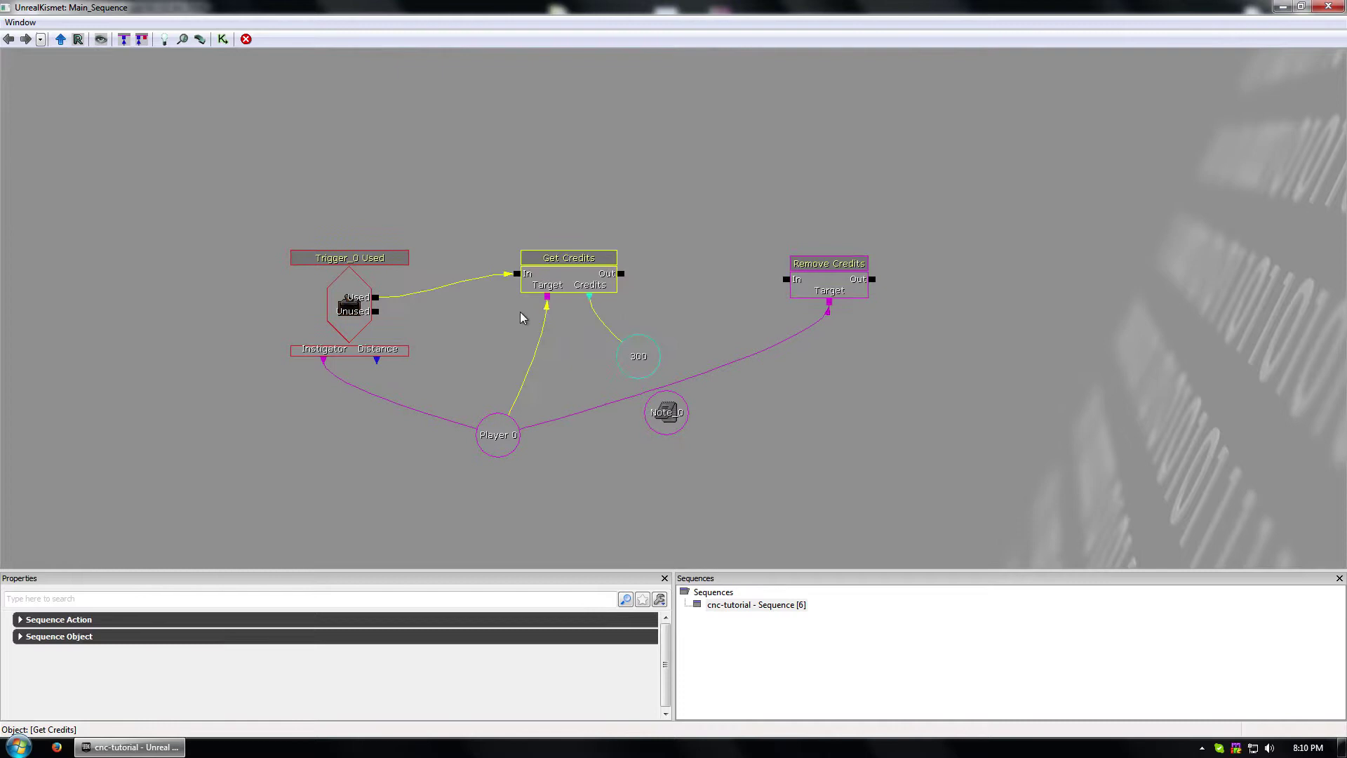
{"action": "left_click", "coordinate": [161, 626]}
{"action": "left_click", "coordinate": [154, 659]}
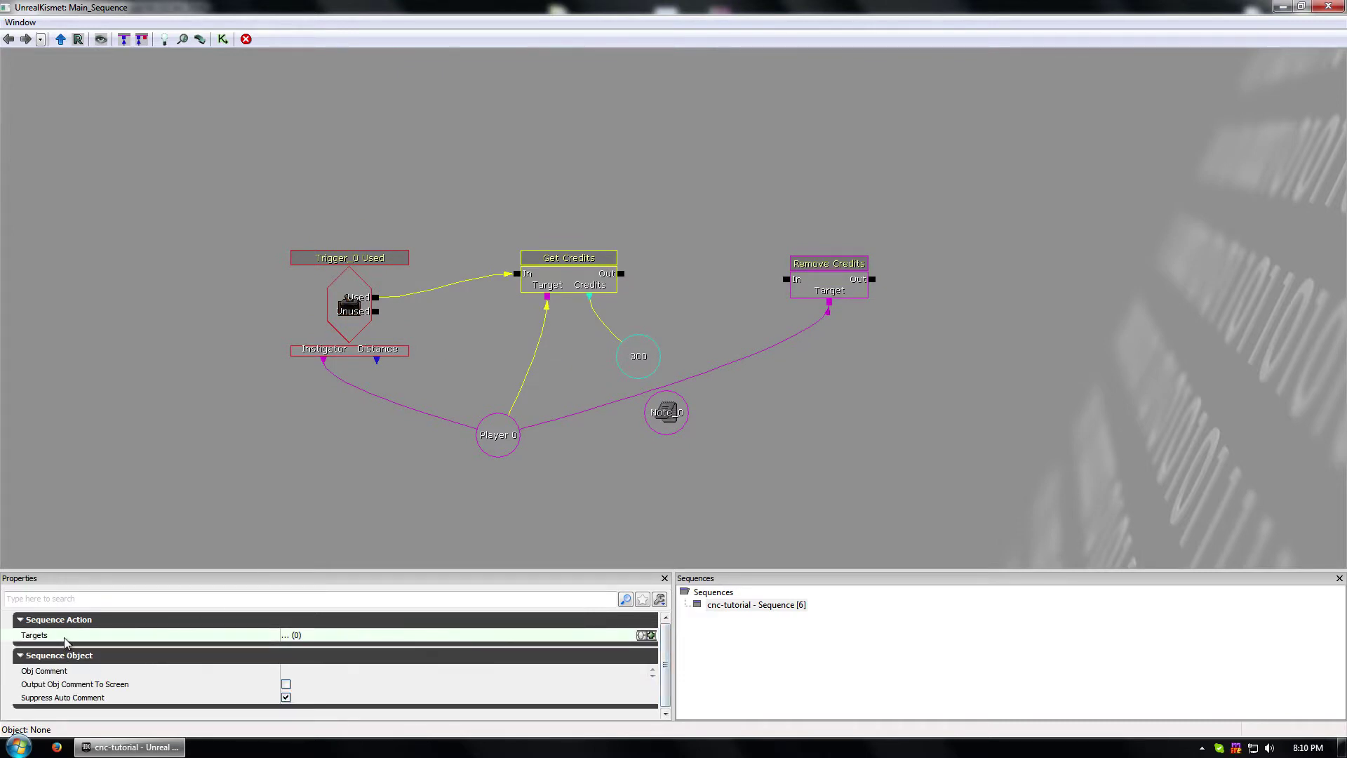
{"action": "left_click", "coordinate": [572, 305]}
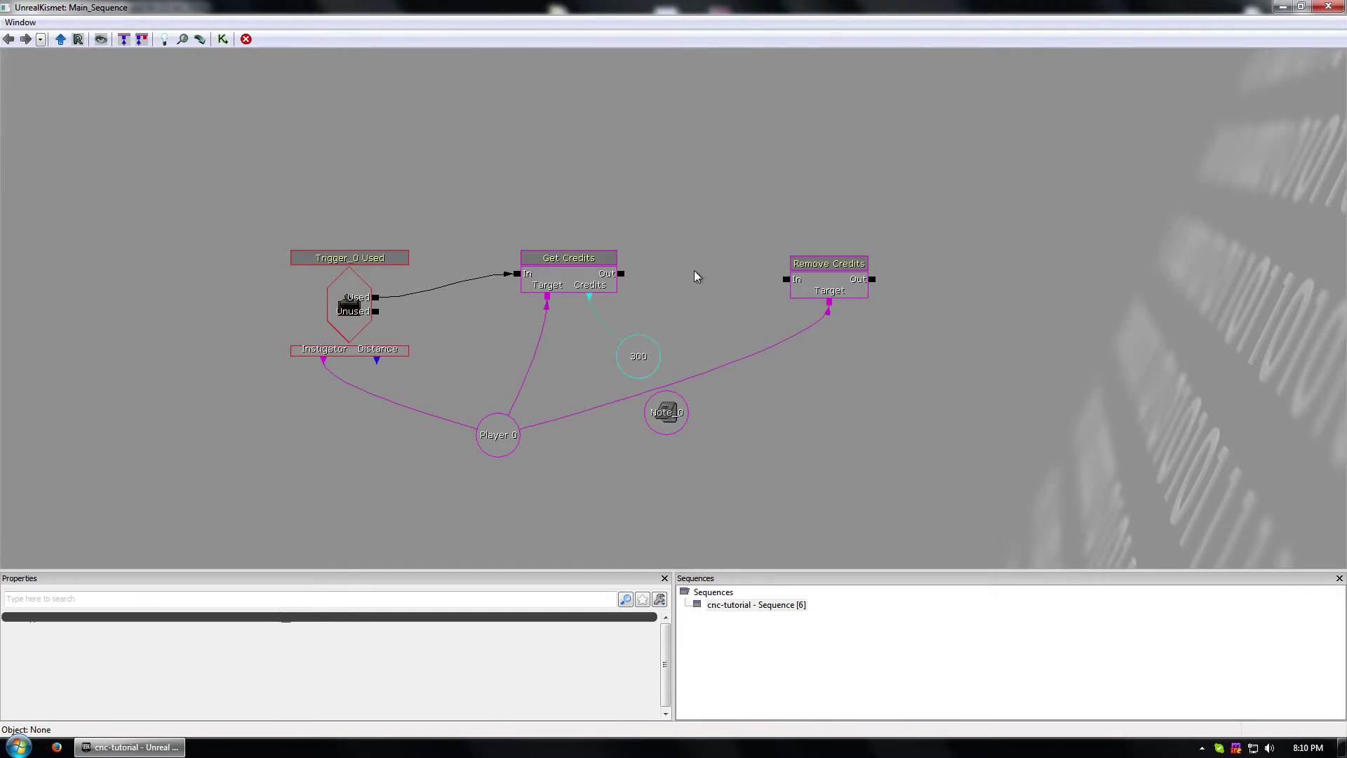
- Move the Note variable well away from the linked nodes, to the right of and below Remove Credits
{"action": "left_click", "coordinate": [665, 419]}
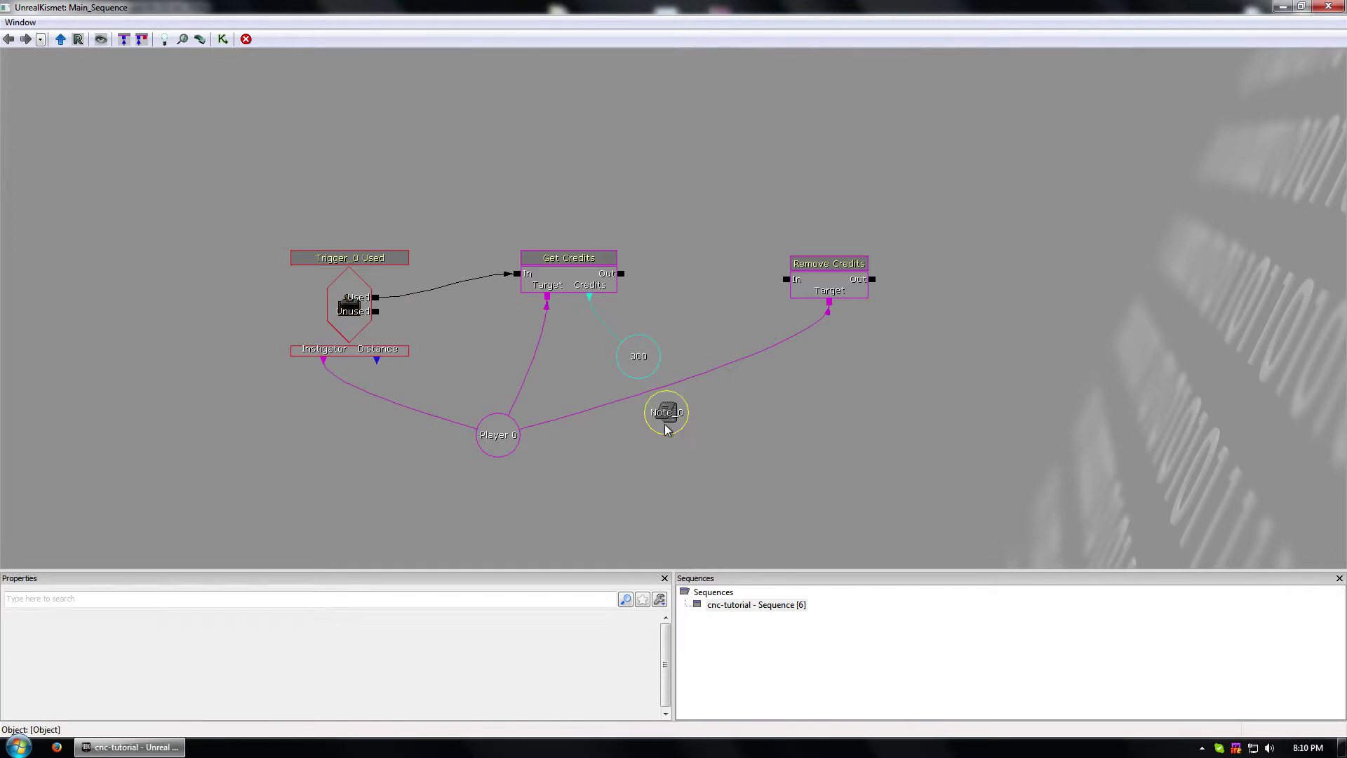
{"action": "left_click_drag", "start_coordinate": [665, 420], "coordinate": [1080, 466]}
{"action": "left_click", "coordinate": [628, 424]}
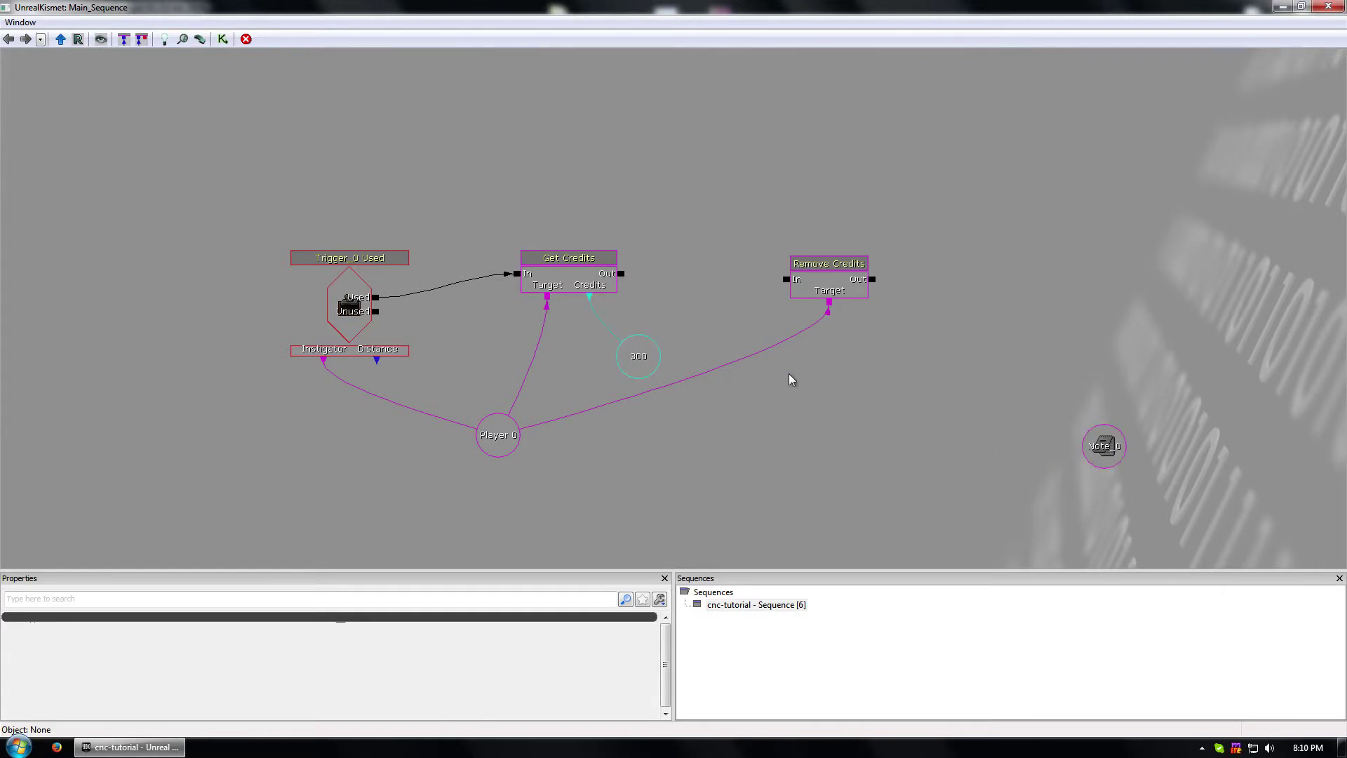
- Add a Compare Int condition and place it above the gap between Get Credits and Remove Credits
{"action": "left_click_drag", "start_coordinate": [791, 380], "coordinate": [788, 444]}
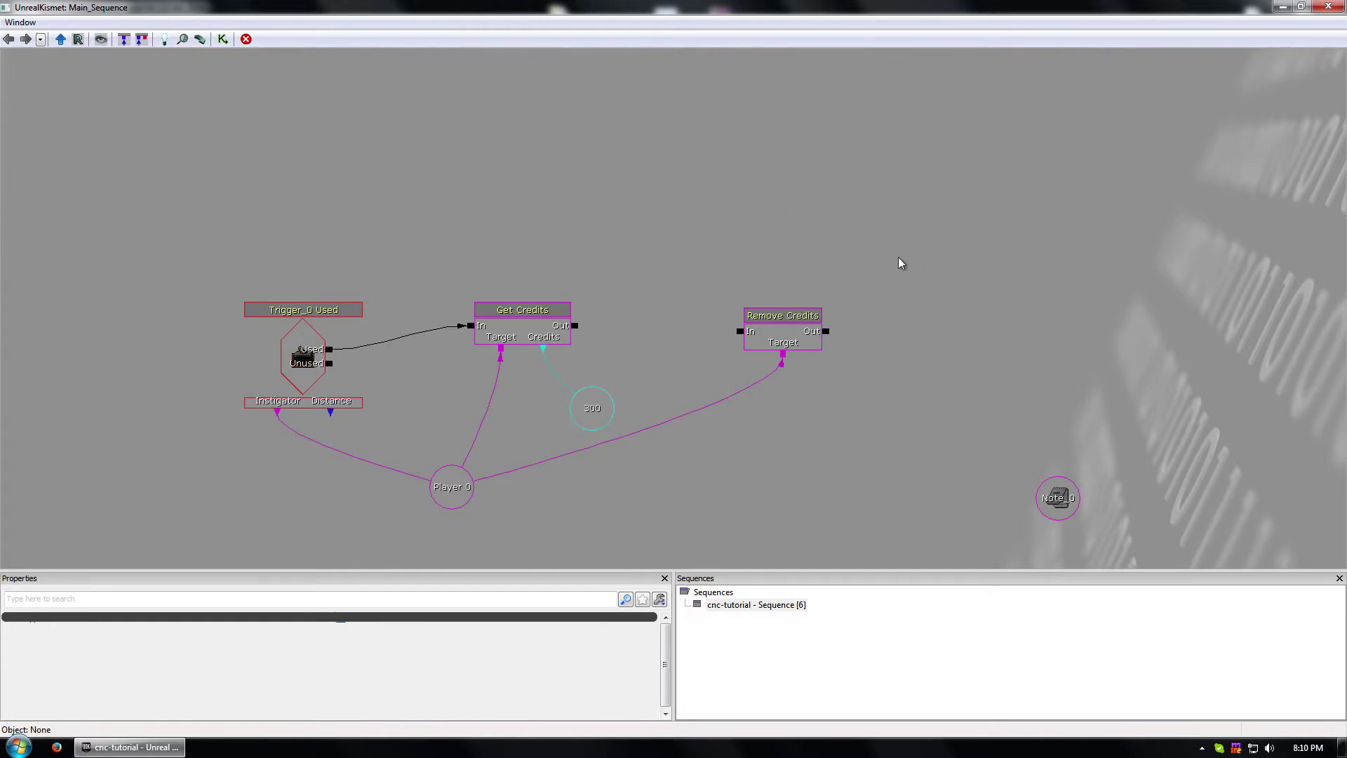
{"action": "right_click", "coordinate": [789, 205]}
{"action": "left_click", "coordinate": [660, 238]}
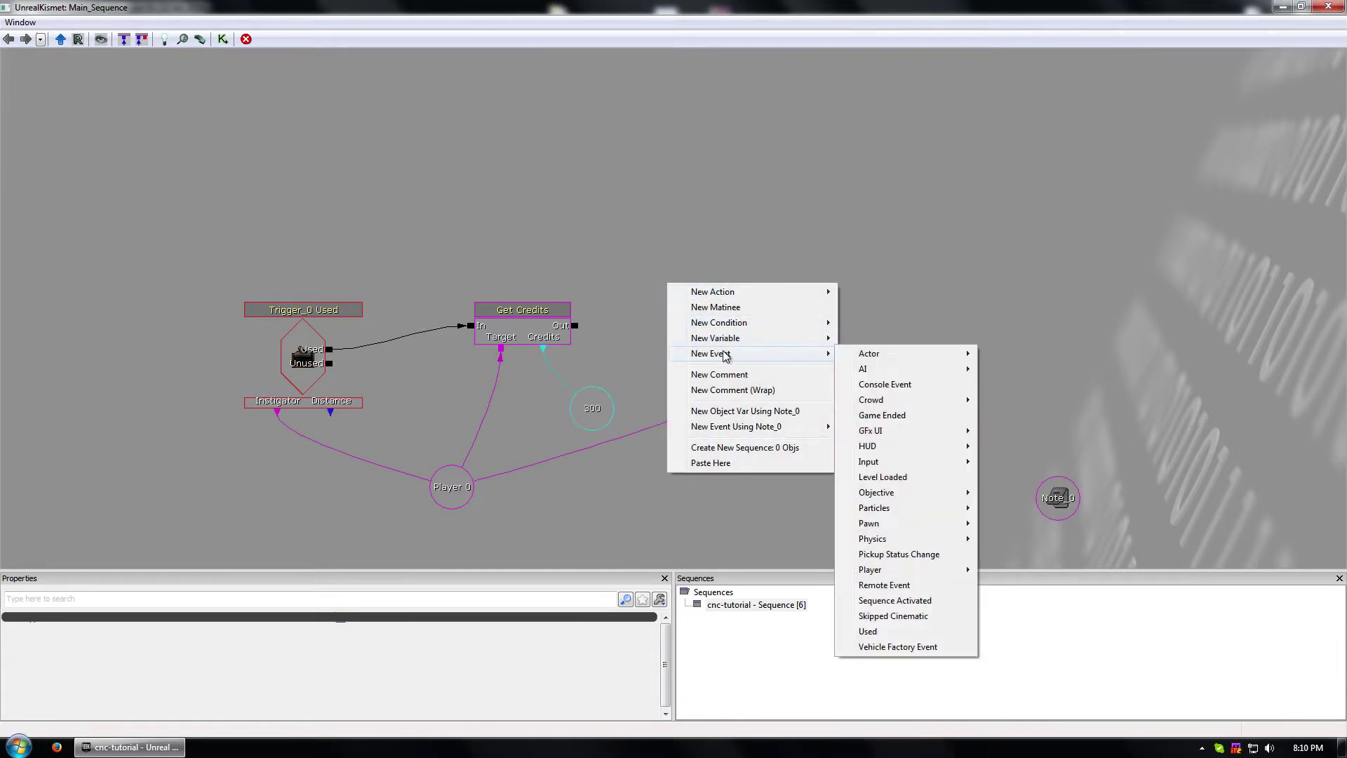
{"action": "mouse_move", "coordinate": [724, 327]}
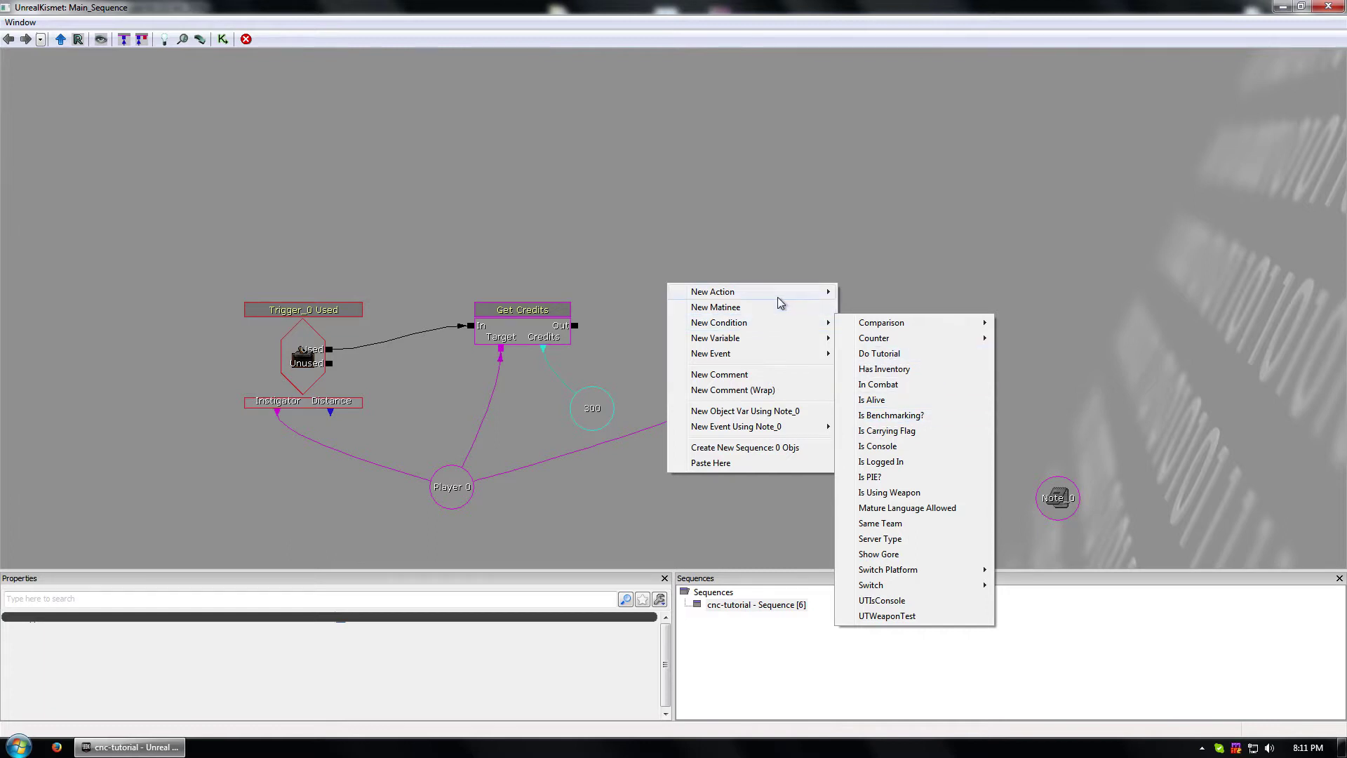
{"action": "mouse_move", "coordinate": [783, 293]}
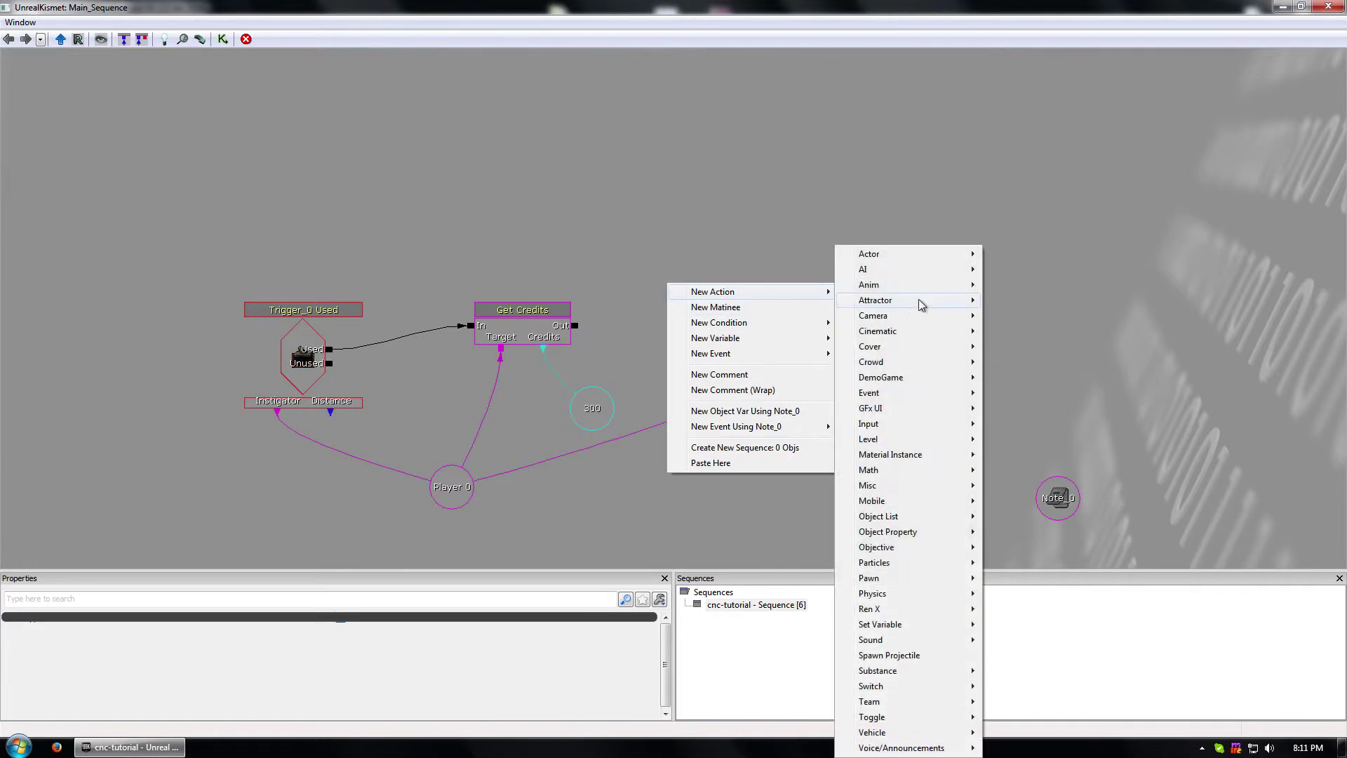
{"action": "mouse_move", "coordinate": [879, 490]}
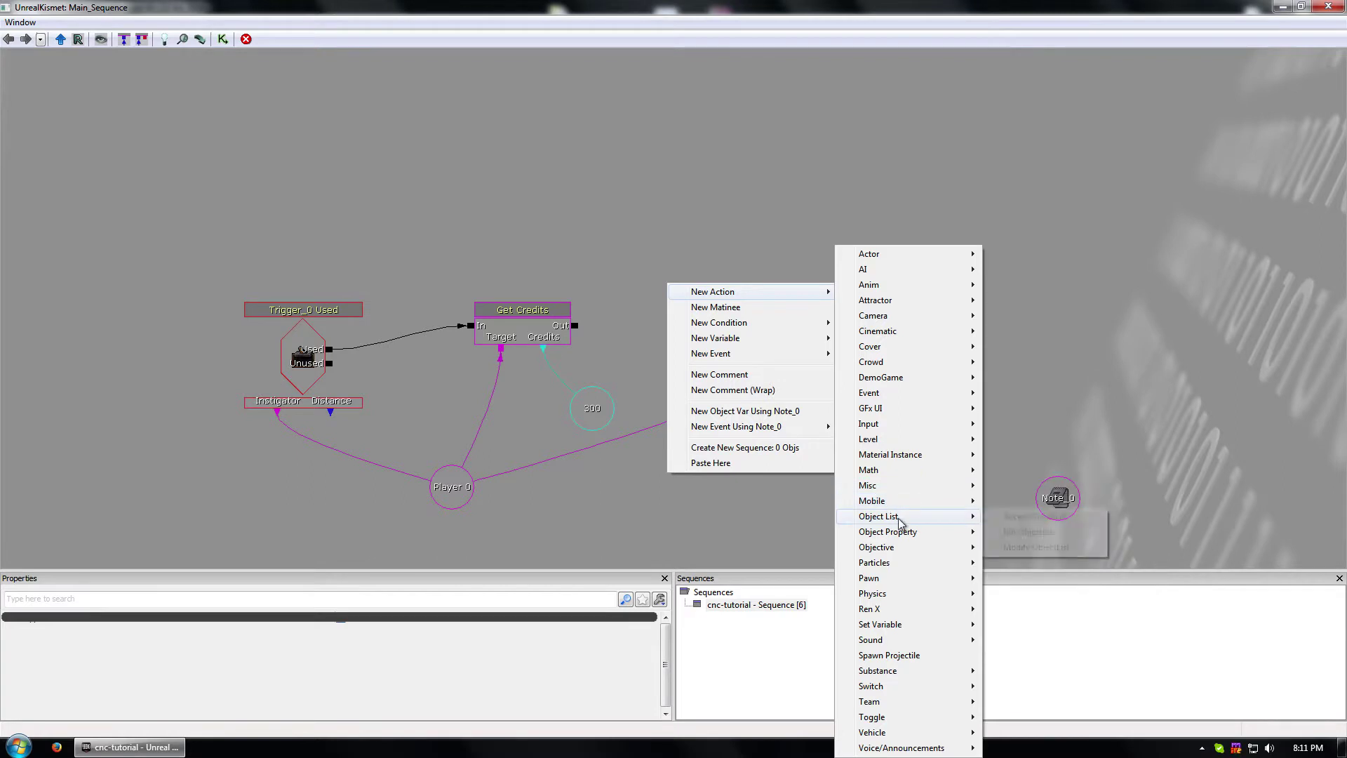
{"action": "mouse_move", "coordinate": [919, 398]}
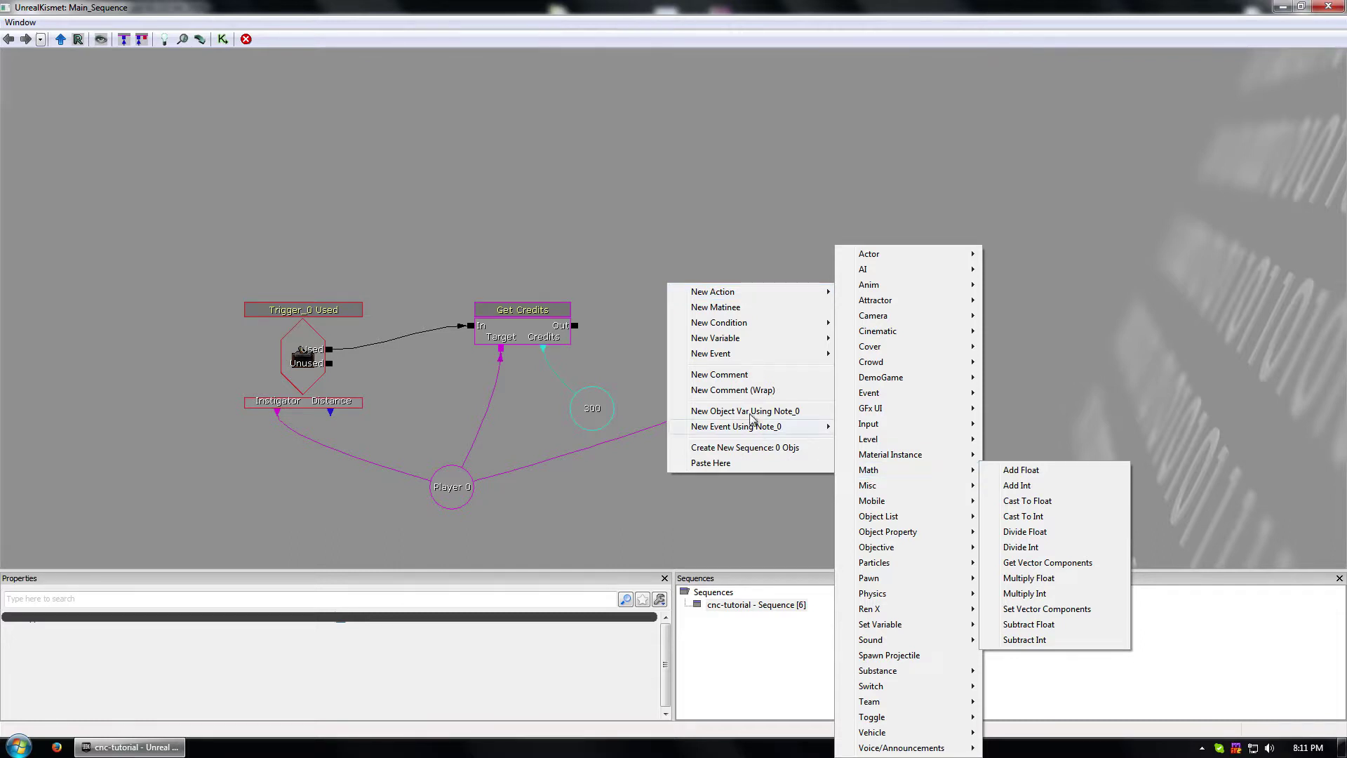
{"action": "mouse_move", "coordinate": [903, 359]}
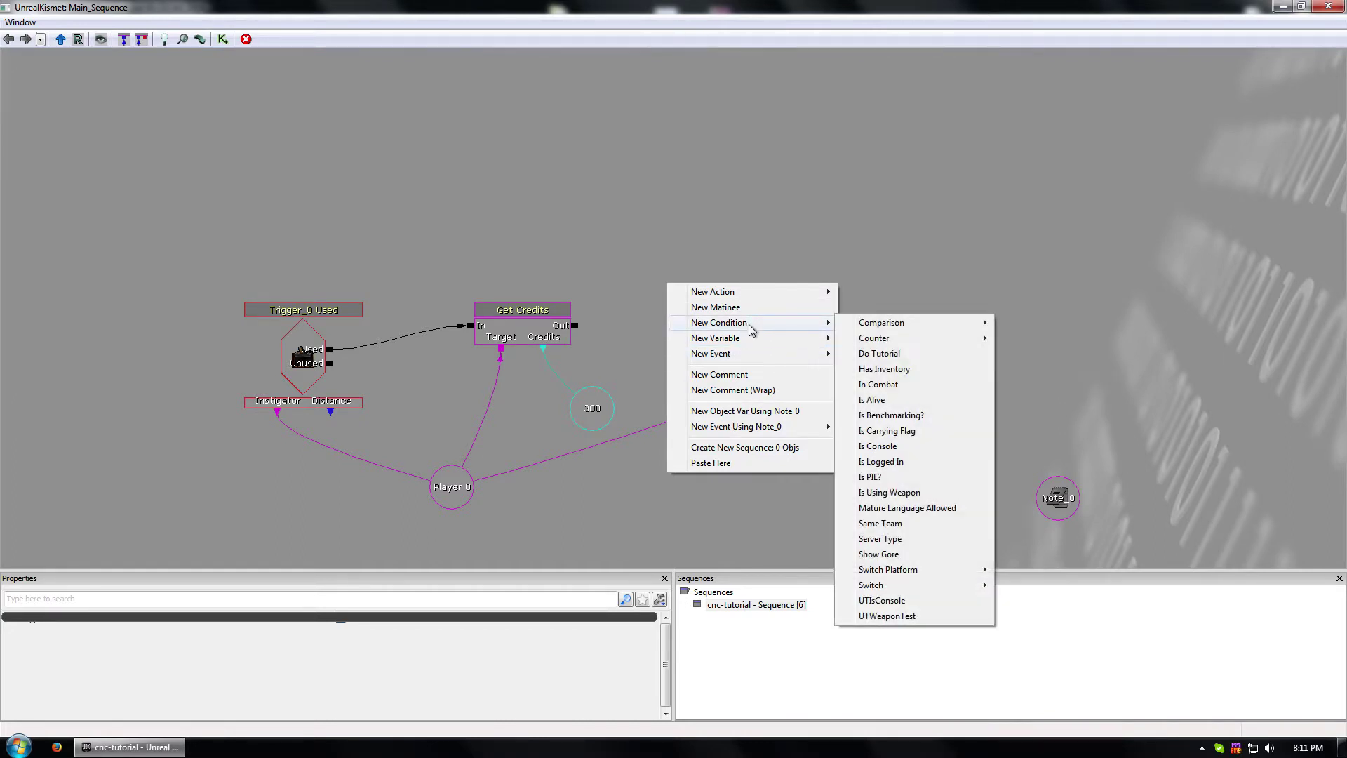
{"action": "mouse_move", "coordinate": [912, 327]}
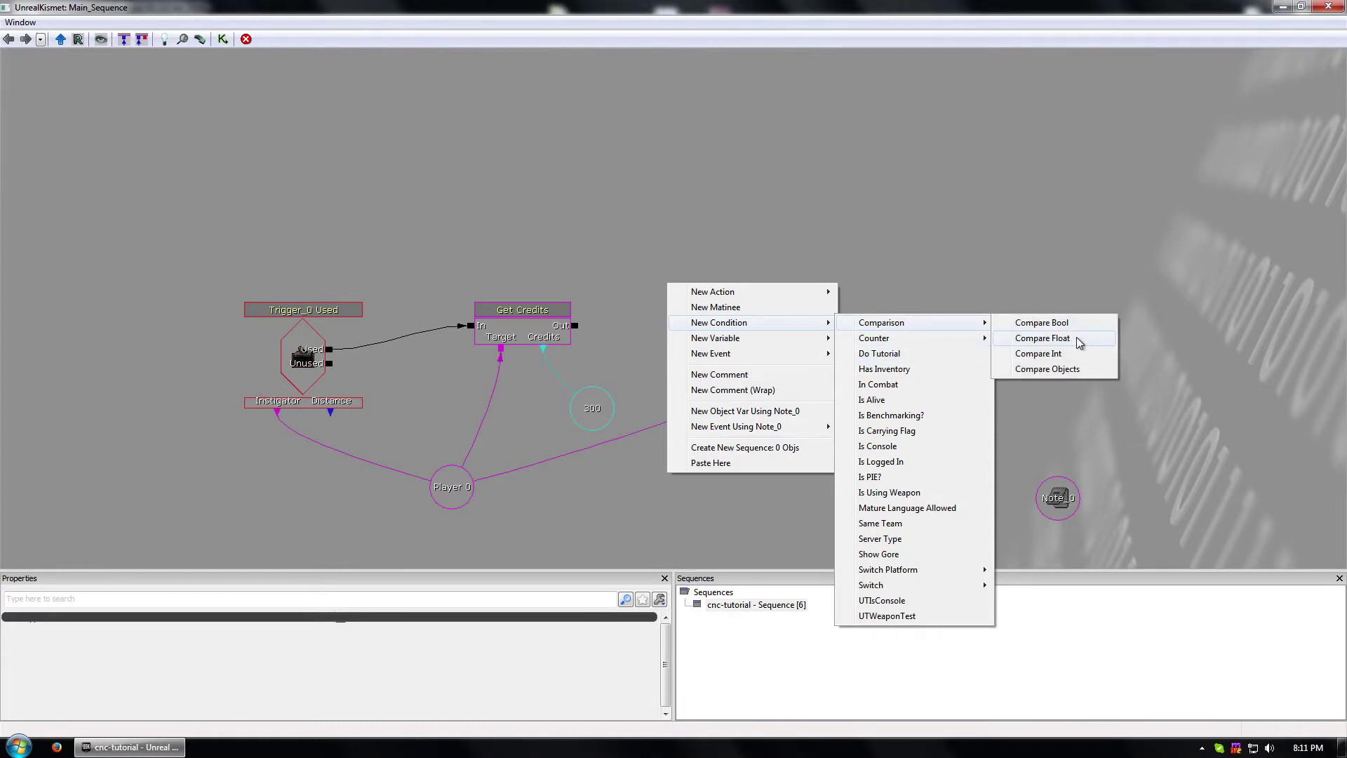
{"action": "left_click", "coordinate": [1038, 354]}
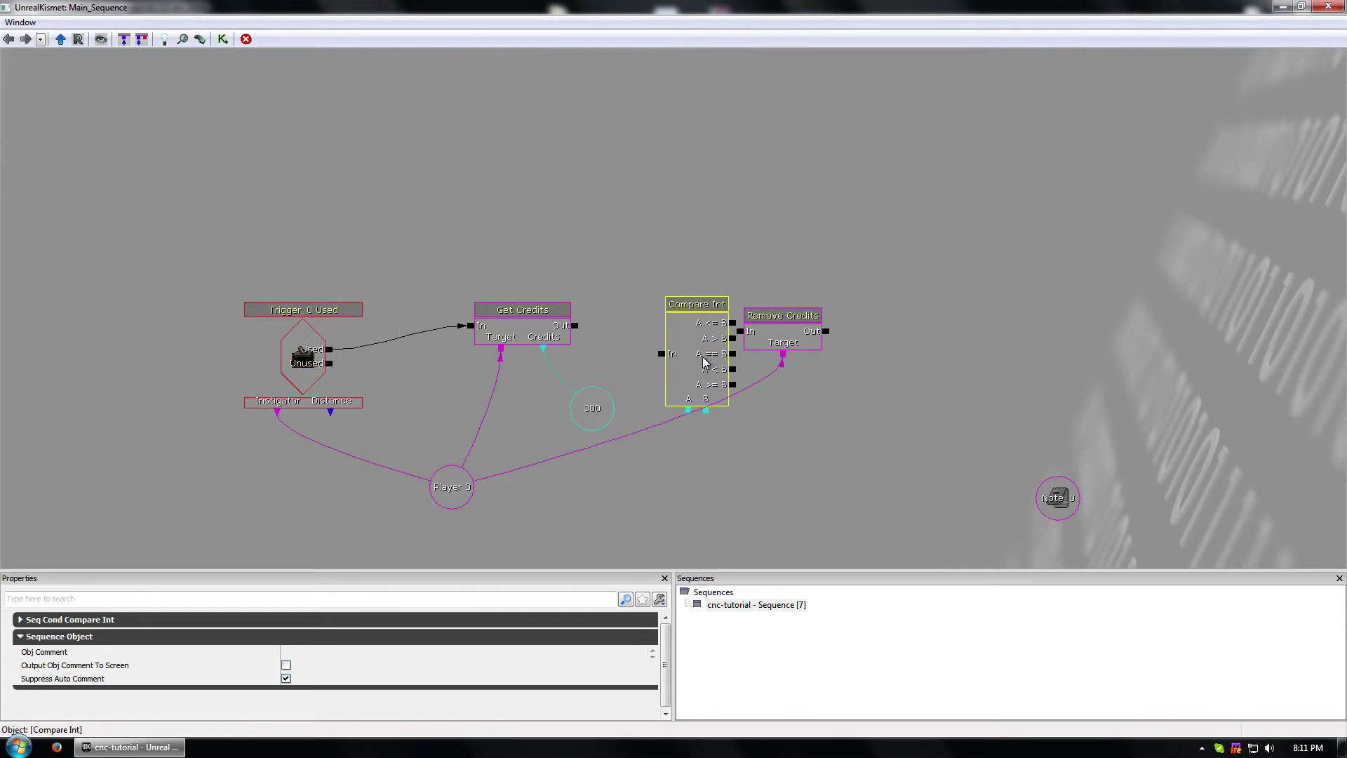
{"action": "left_click_drag", "start_coordinate": [705, 361], "coordinate": [665, 227]}
{"action": "left_click", "coordinate": [603, 219]}
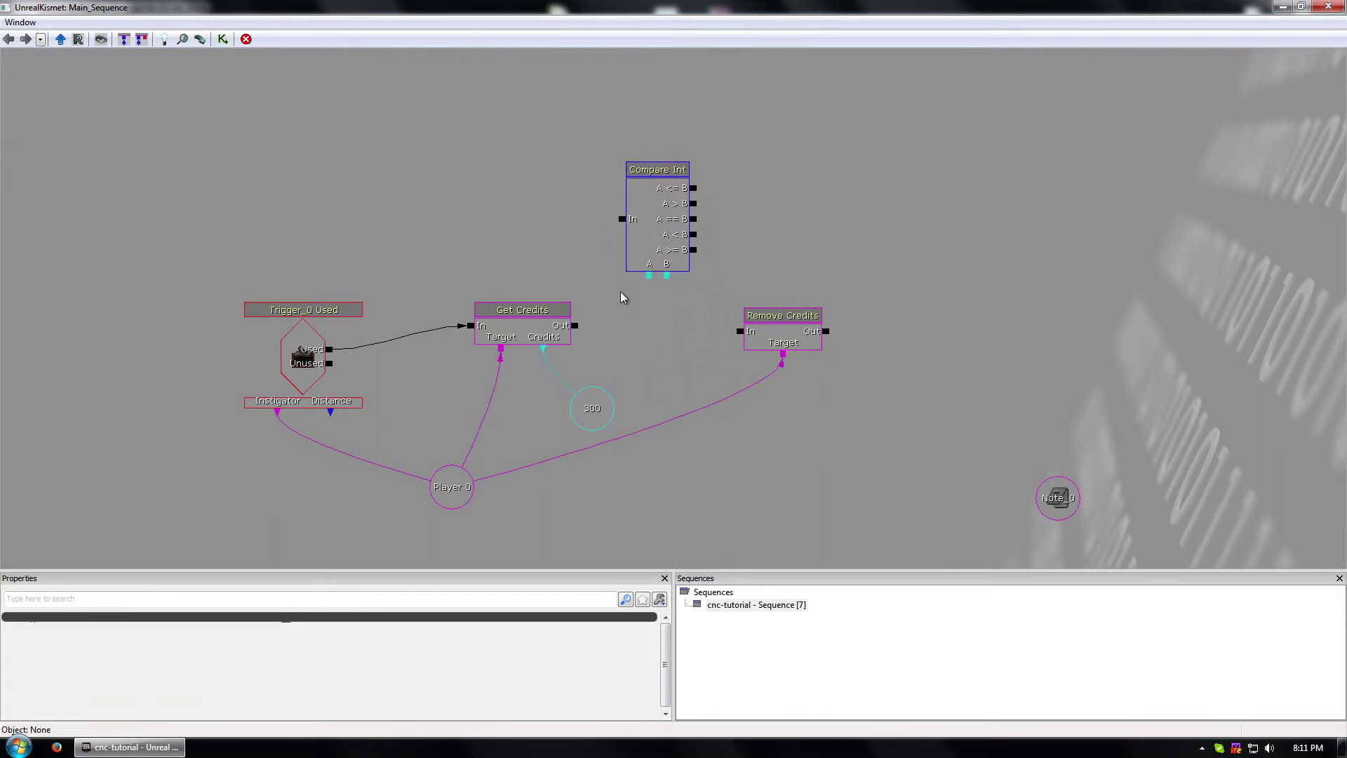
- Link the Out of Get Credits to the In of Compare Int, and connect its A input to the 300 variable
{"action": "left_click_drag", "start_coordinate": [575, 326], "coordinate": [622, 219]}
{"action": "left_click_drag", "start_coordinate": [649, 275], "coordinate": [594, 403]}
- Set the value of the Int variable linked to Get Credits and Compare Int to 0
{"action": "left_click", "coordinate": [600, 419]}
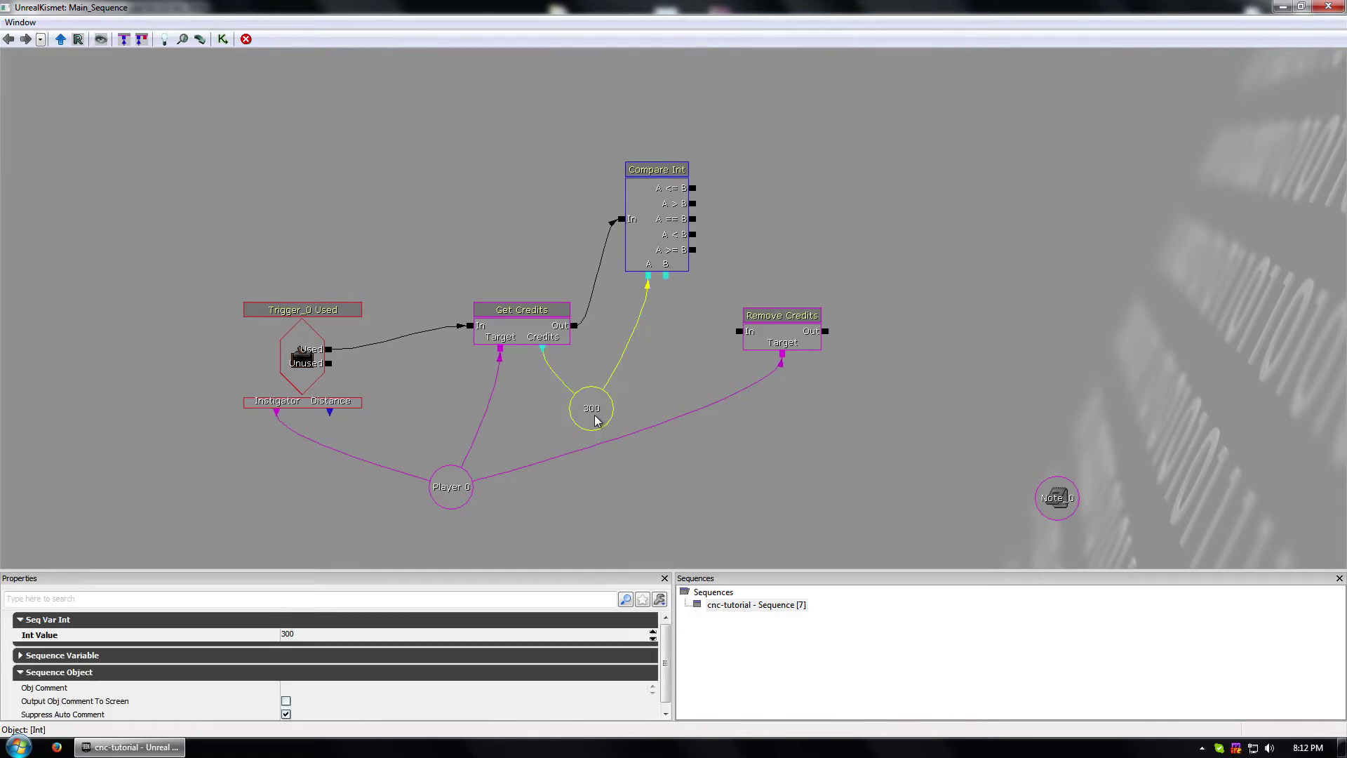
{"action": "left_click", "coordinate": [325, 635]}
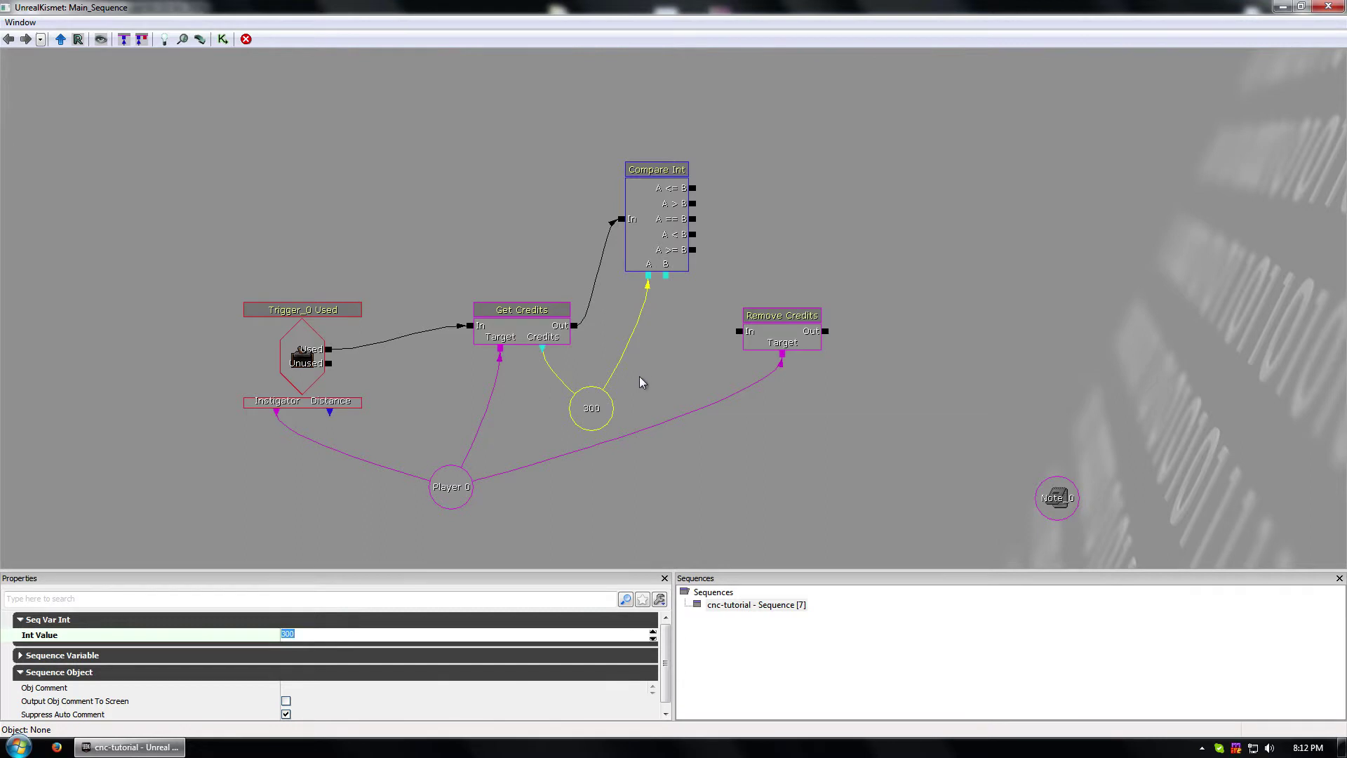
{"action": "left_click", "coordinate": [609, 500]}
{"action": "left_click", "coordinate": [569, 412]}
{"action": "left_click", "coordinate": [313, 635]}
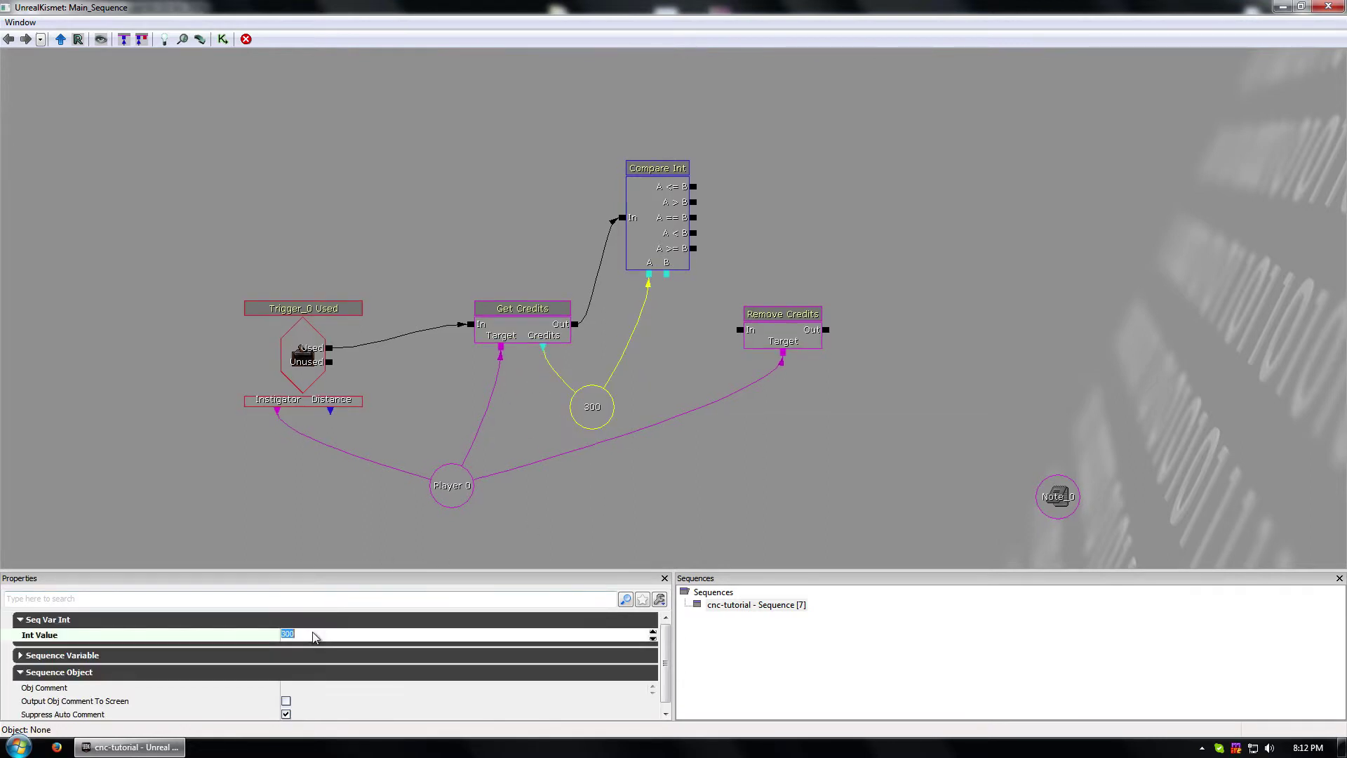
{"action": "left_click_drag", "start_coordinate": [587, 372], "coordinate": [585, 372]}
{"action": "left_click", "coordinate": [338, 624]}
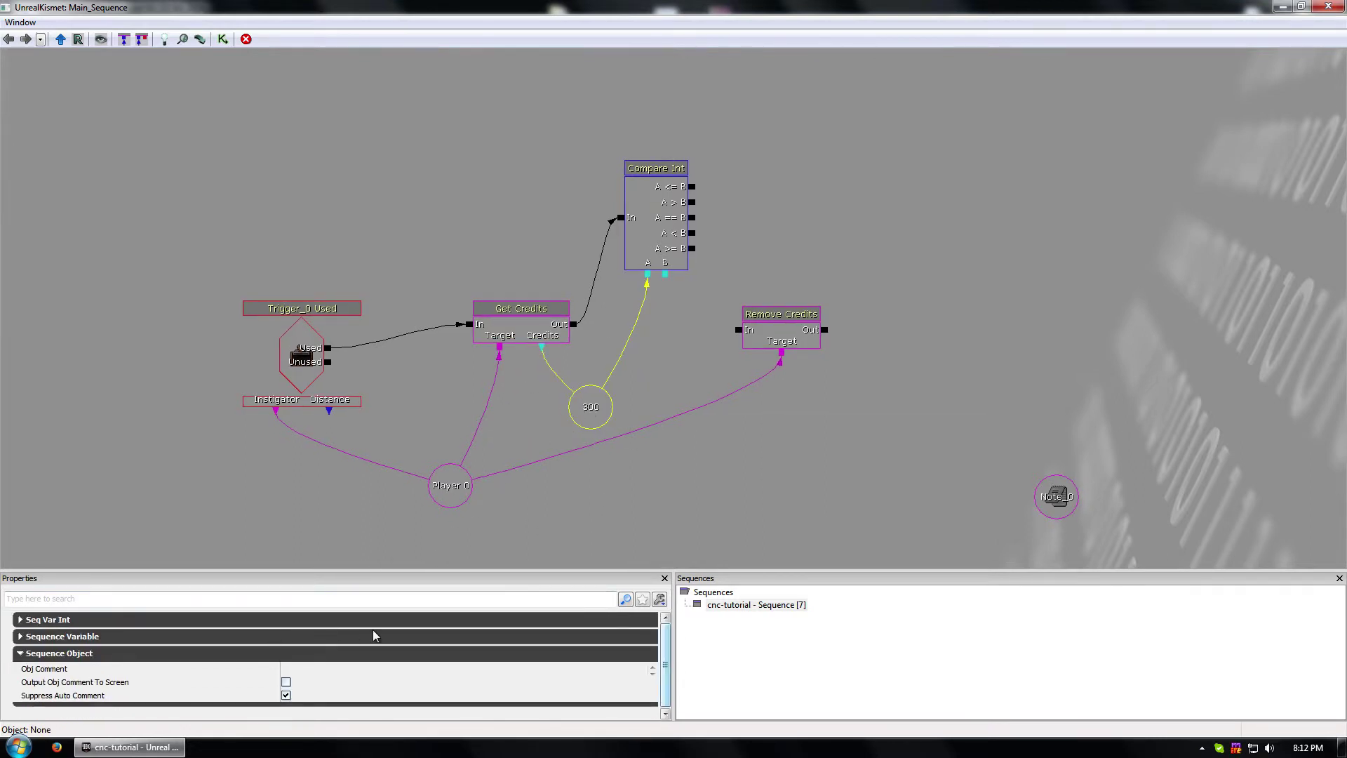
{"action": "left_click", "coordinate": [391, 622]}
{"action": "left_click", "coordinate": [344, 635]}
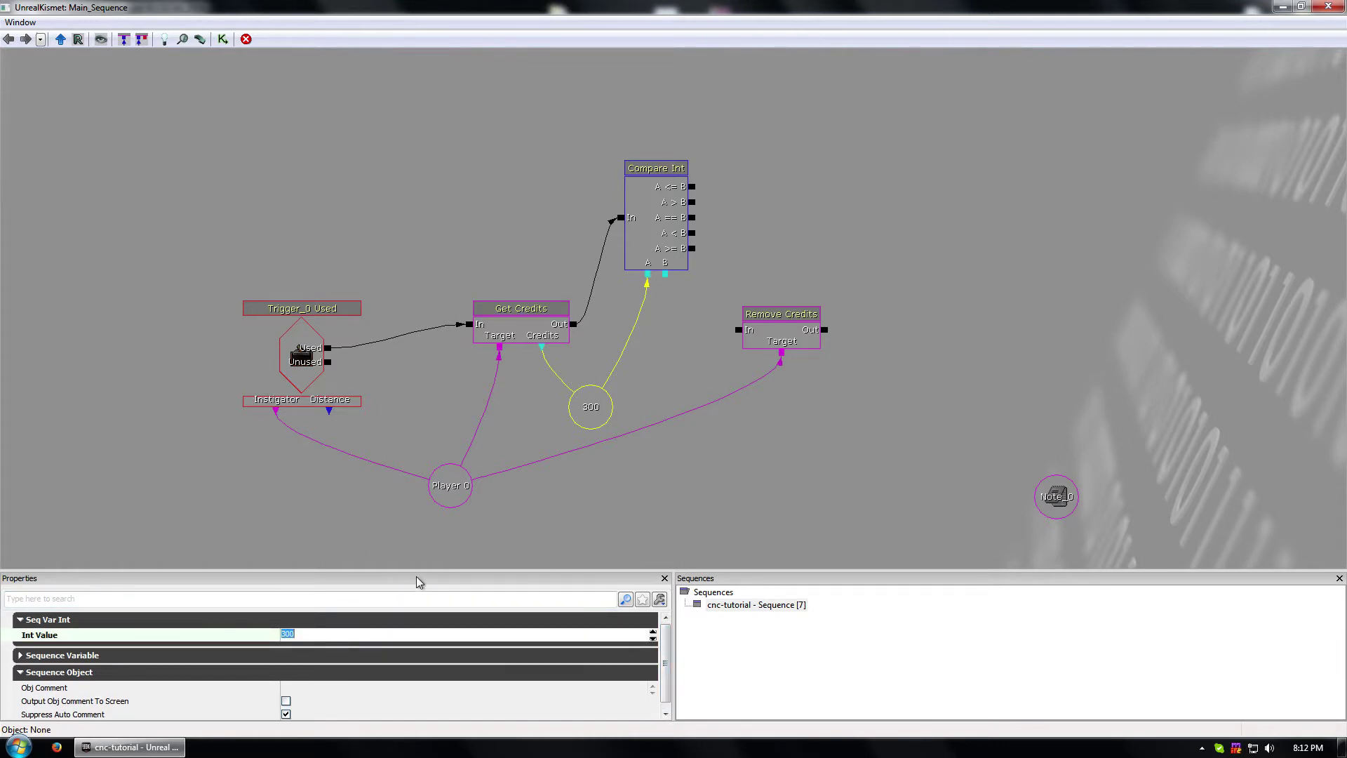
{"action": "key", "text": "Return"}
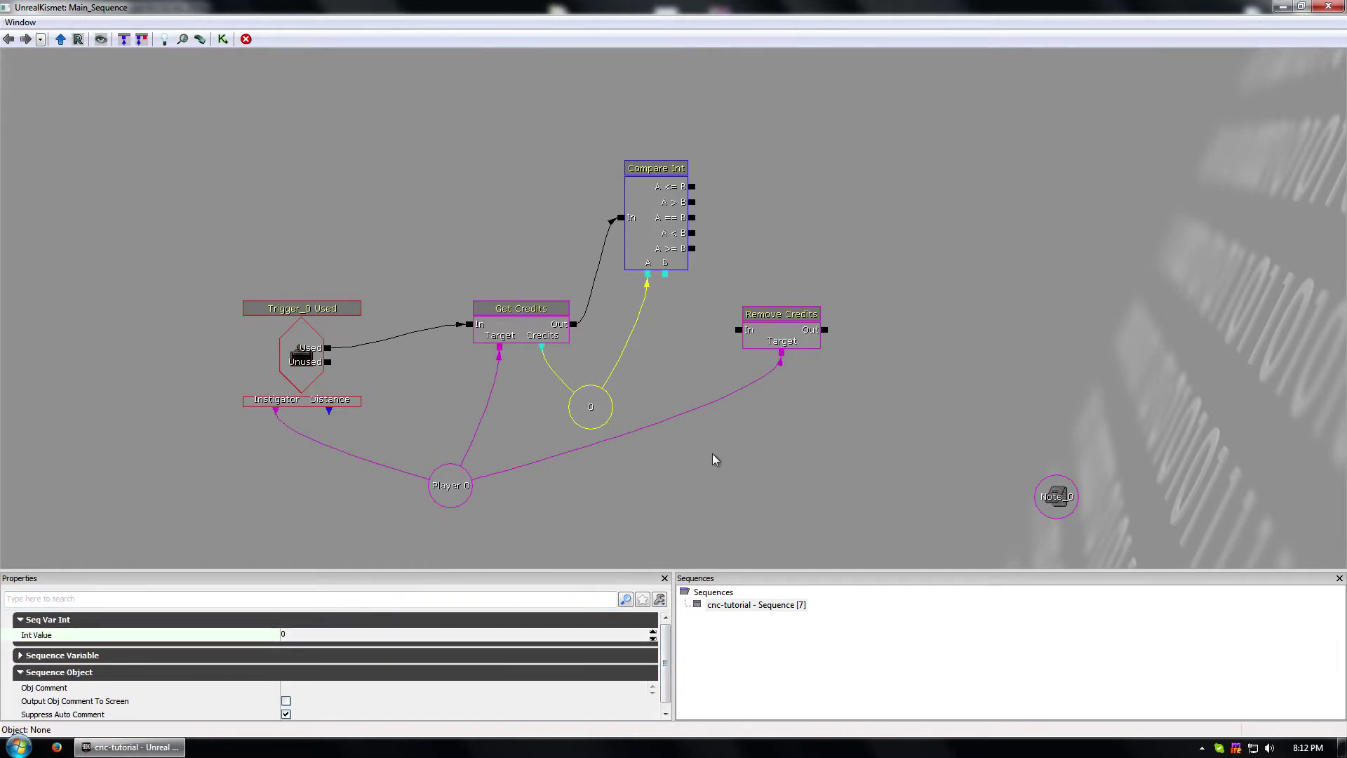
{"action": "left_click", "coordinate": [713, 460]}
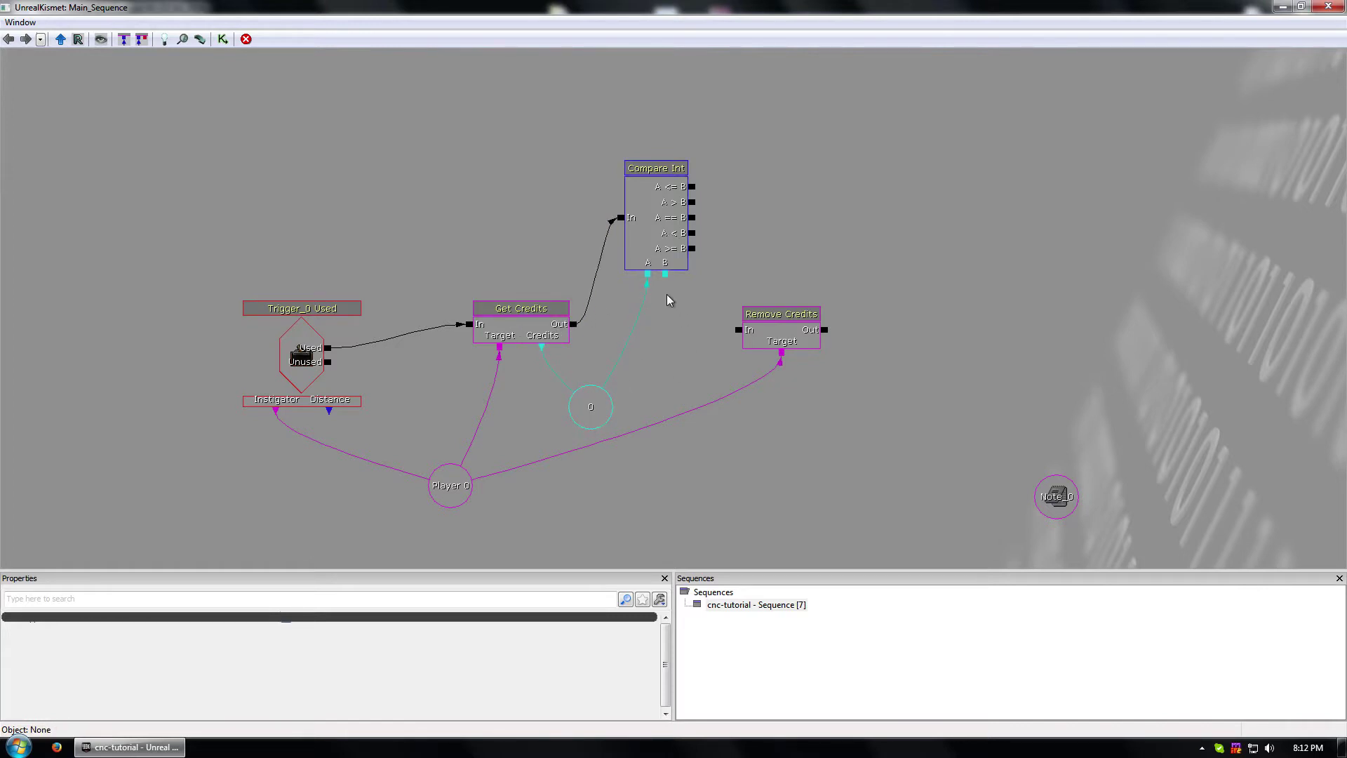
- Duplicate the Int variable and place the copy just to the right of the original
{"action": "left_click_drag", "start_coordinate": [665, 273], "coordinate": [674, 316]}
{"action": "left_click", "coordinate": [588, 414]}
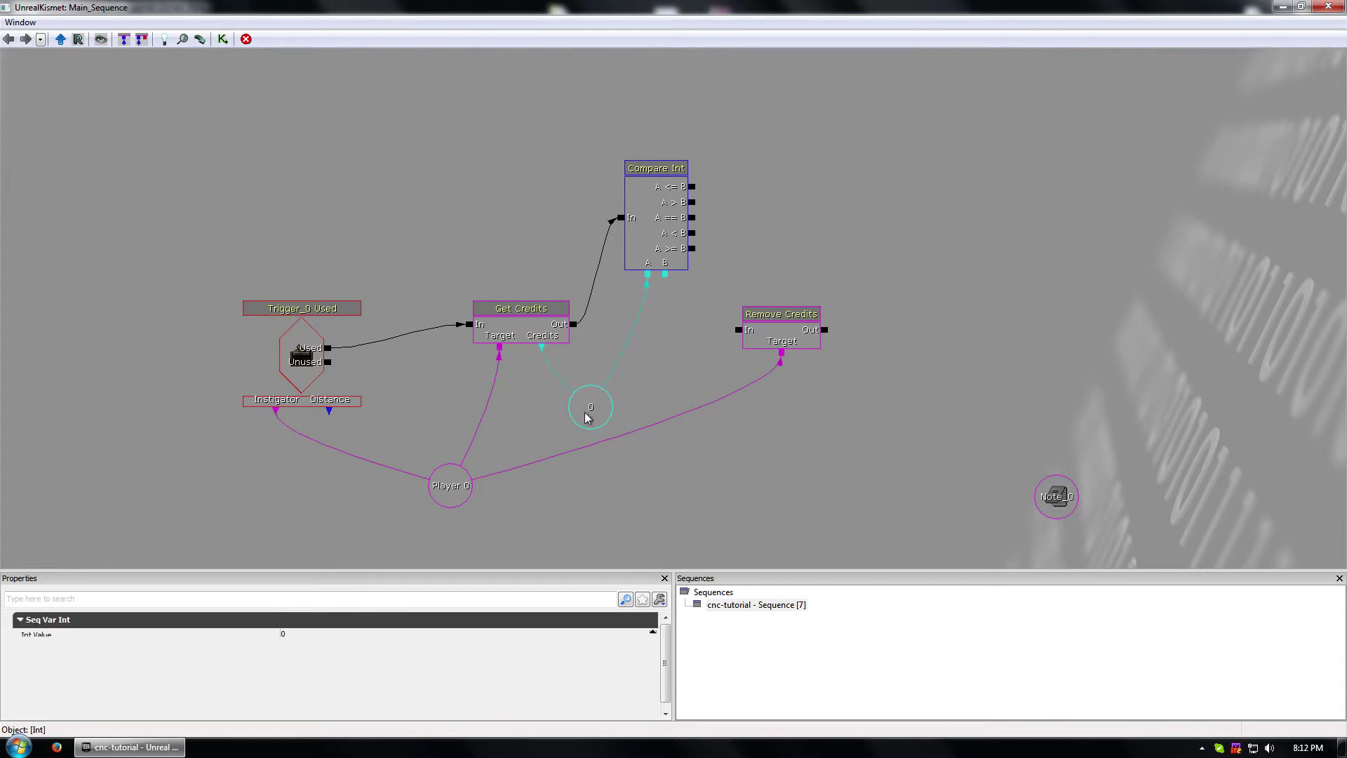
{"action": "key", "text": "ctrl+v"}
{"action": "left_click_drag", "start_coordinate": [691, 345], "coordinate": [683, 398], "text": "ctrl"}
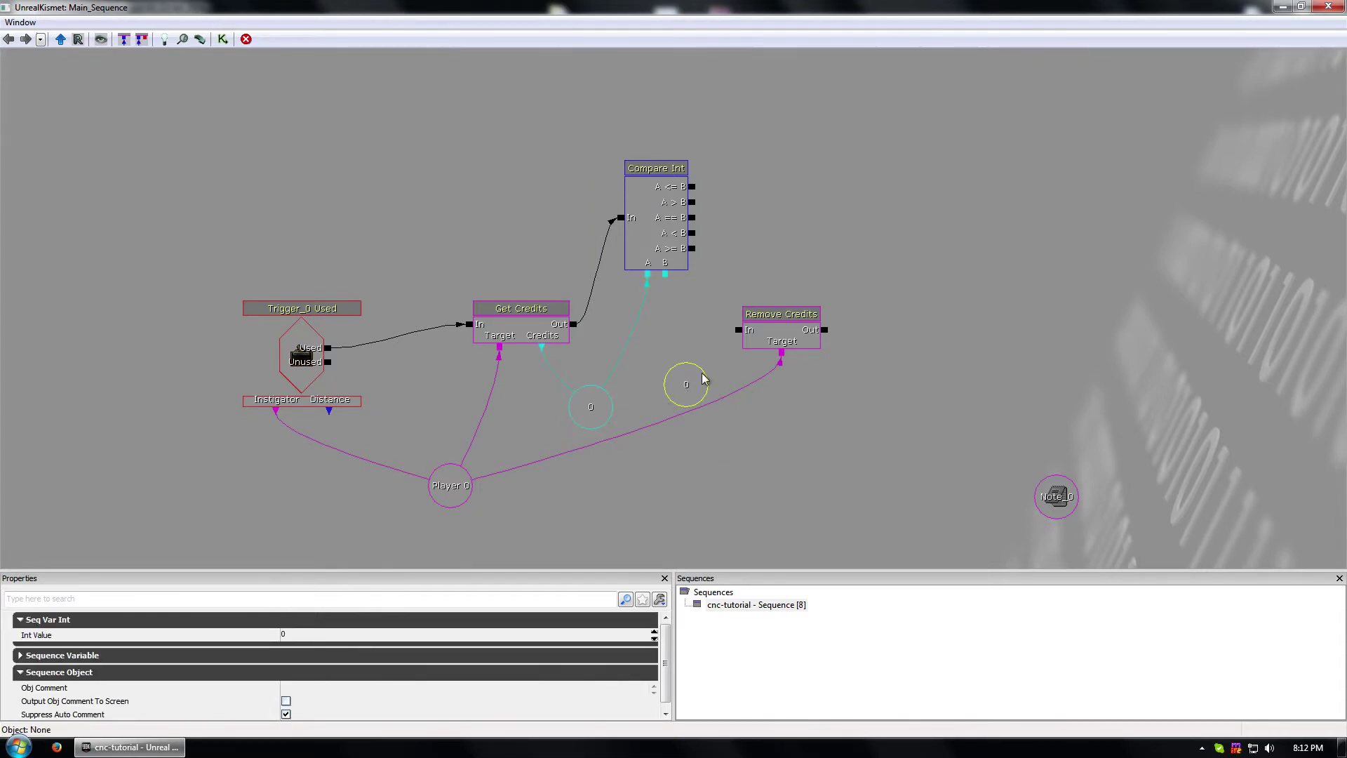
- Set the copied Int variable's value to 300 and link it to the B connector of Compare Int
{"action": "left_click", "coordinate": [340, 652]}
{"action": "left_click", "coordinate": [341, 636]}
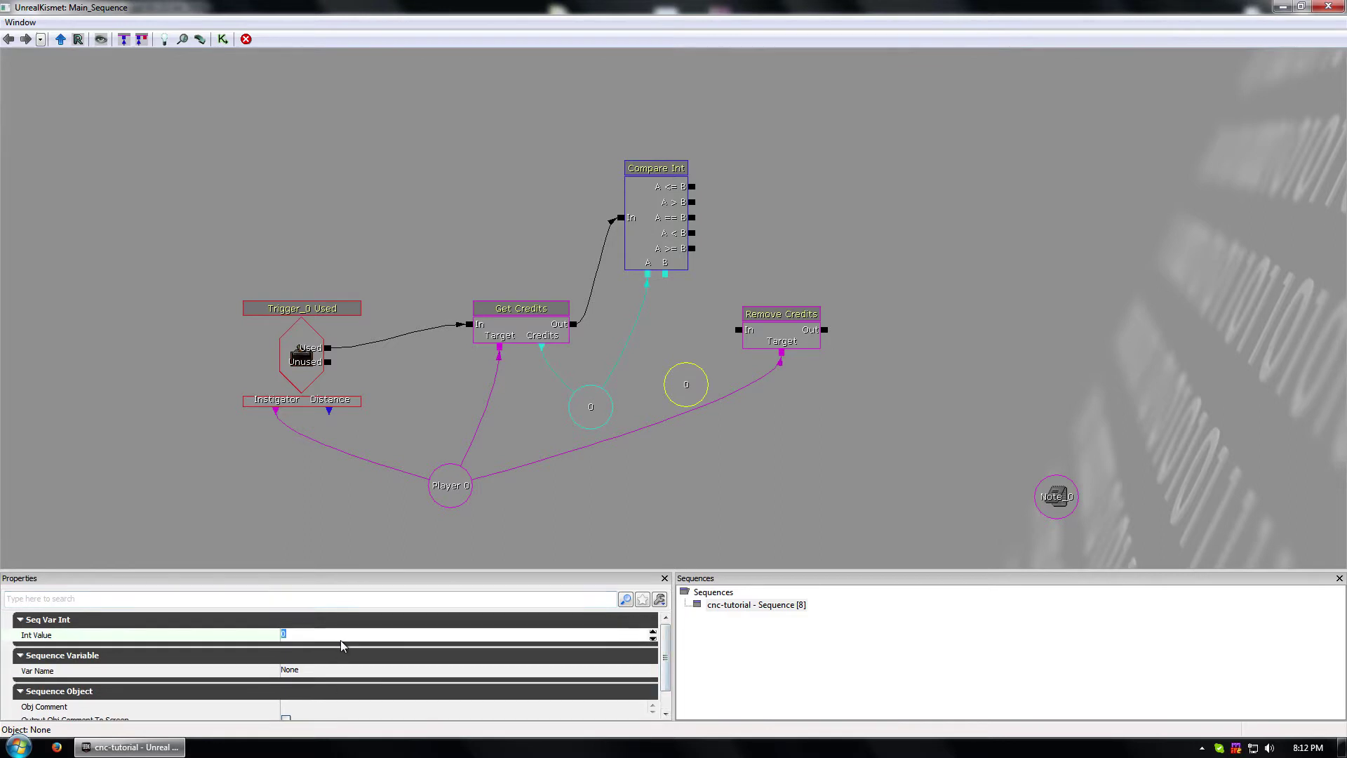
{"action": "type", "text": "300"}
{"action": "left_click", "coordinate": [427, 533]}
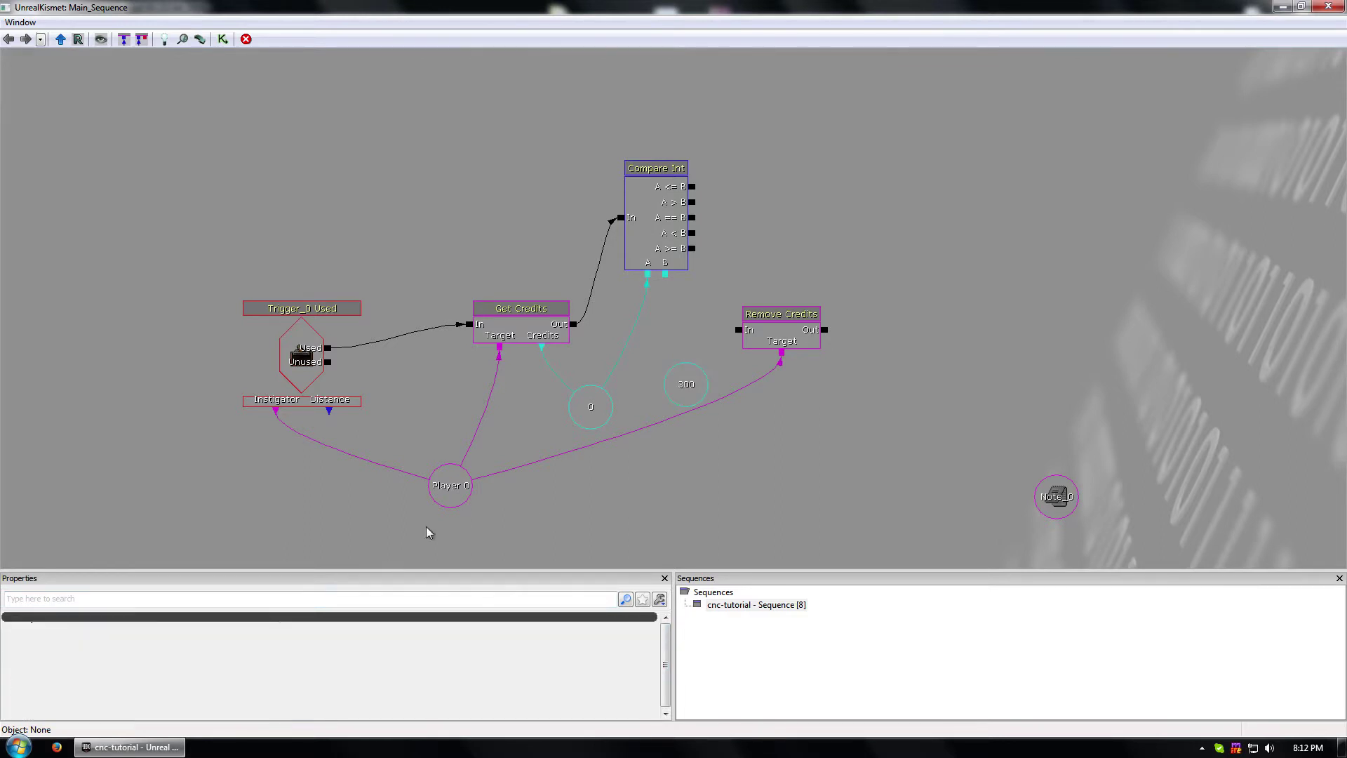
{"action": "left_click_drag", "start_coordinate": [665, 275], "coordinate": [667, 337]}
- Move Remove Credits far to the right of the other nodes and lower Compare Int closer to the level of Get Credits
{"action": "left_click", "coordinate": [786, 330]}
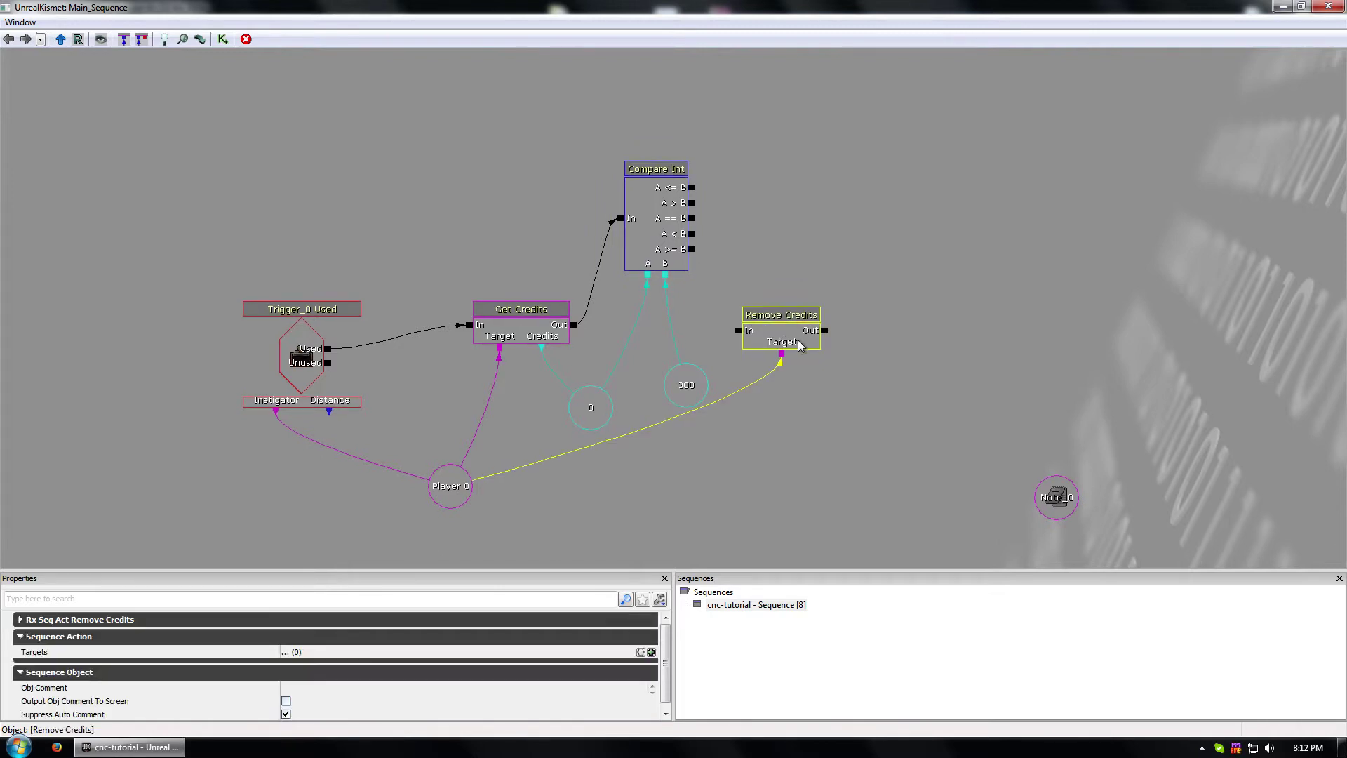
{"action": "left_click_drag", "start_coordinate": [796, 339], "coordinate": [886, 295], "text": "ctrl"}
{"action": "left_click", "coordinate": [672, 211]}
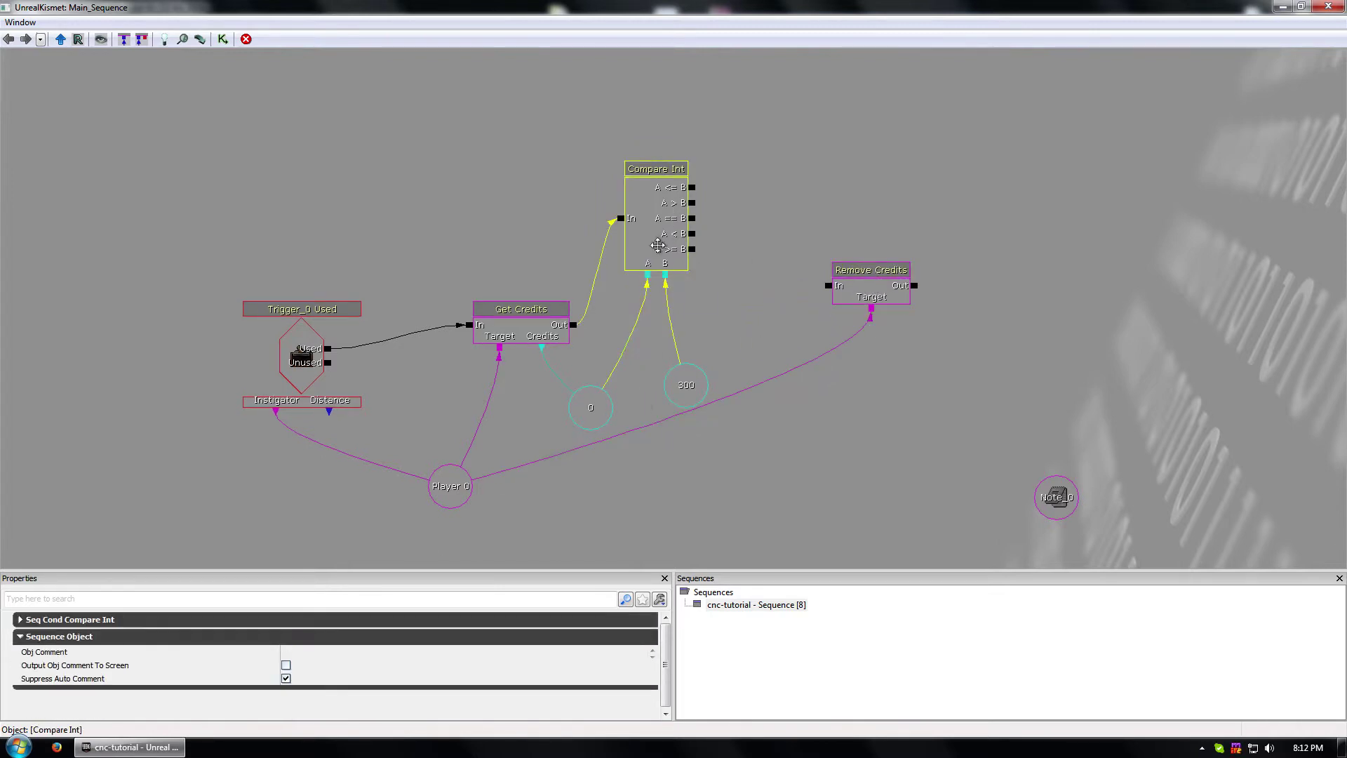
{"action": "left_click_drag", "start_coordinate": [657, 246], "coordinate": [649, 293]}
{"action": "left_click_drag", "start_coordinate": [876, 288], "coordinate": [1186, 282]}
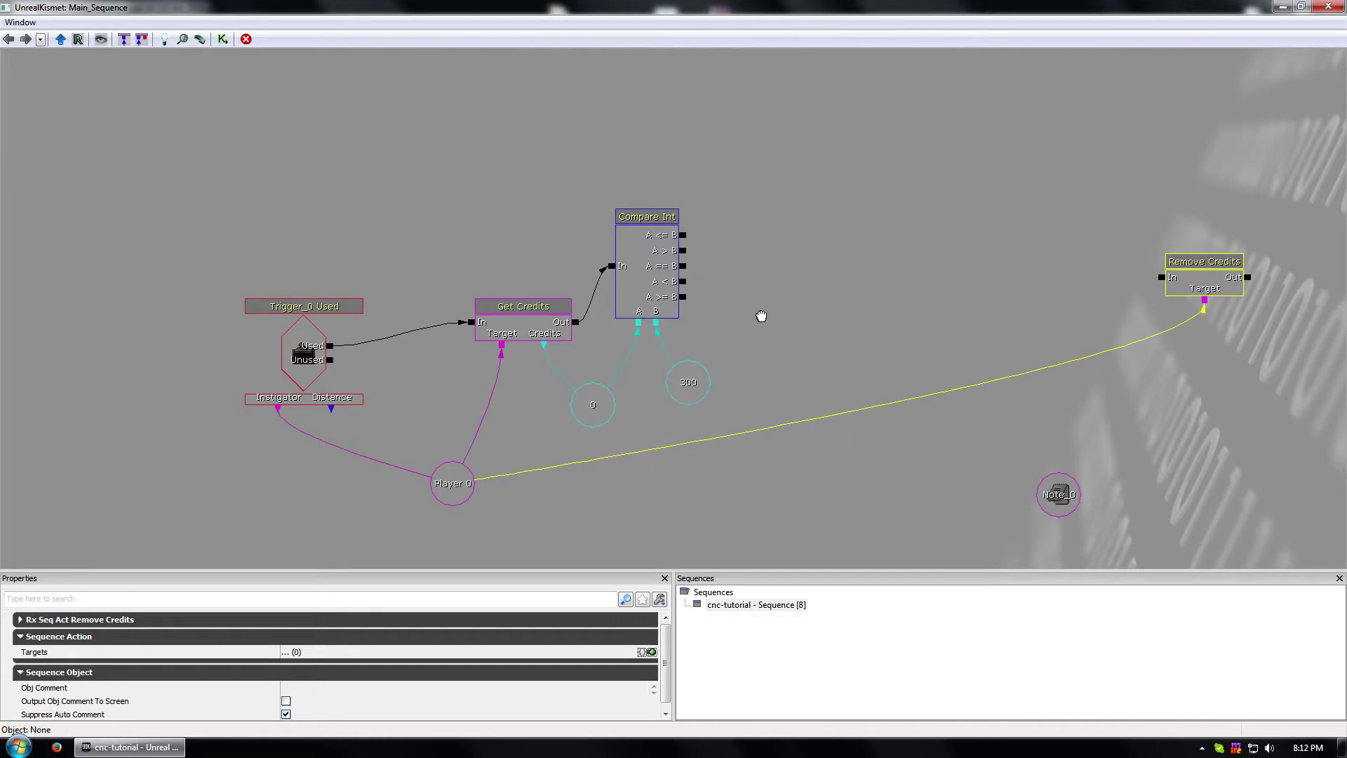
- Add a Play Announcement action in the free space between Compare Int and Remove Credits
{"action": "left_click_drag", "start_coordinate": [763, 313], "coordinate": [697, 247]}
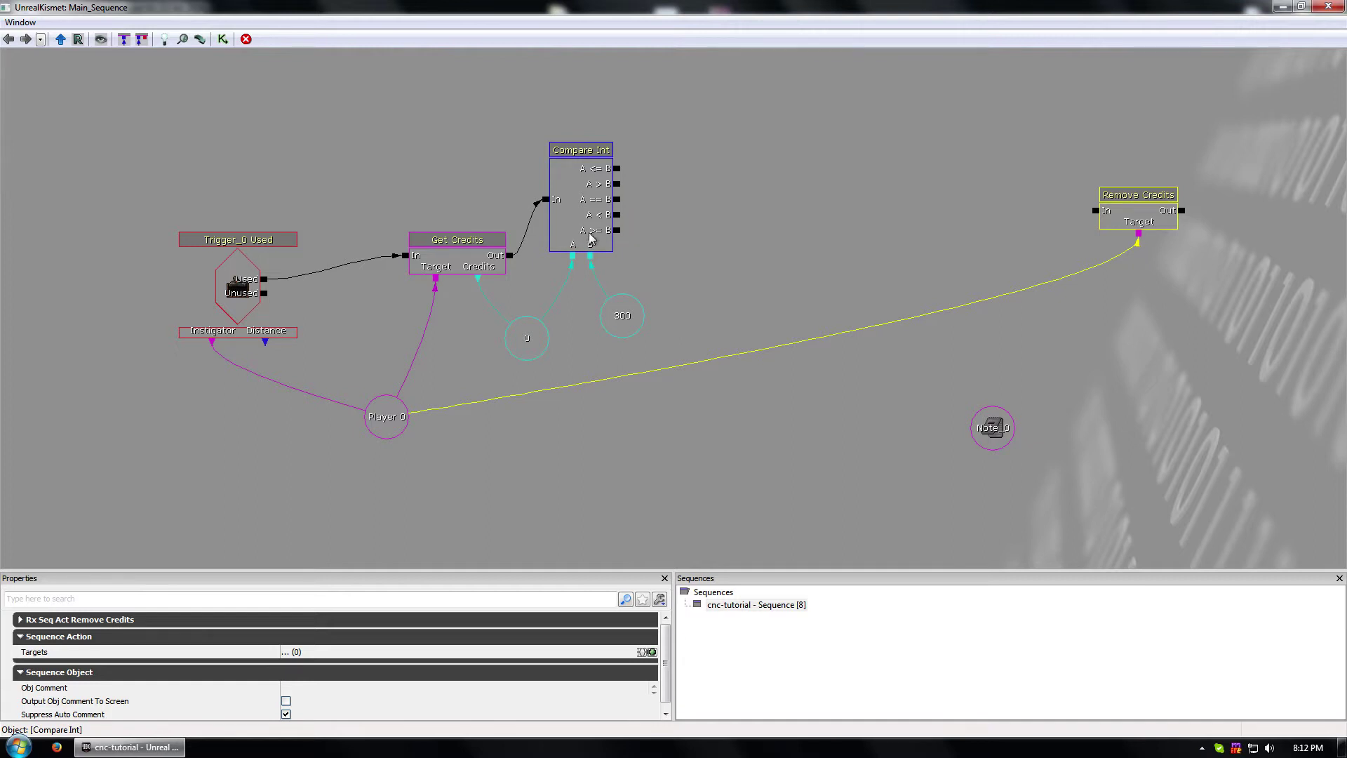
{"action": "left_click_drag", "start_coordinate": [600, 236], "coordinate": [755, 237]}
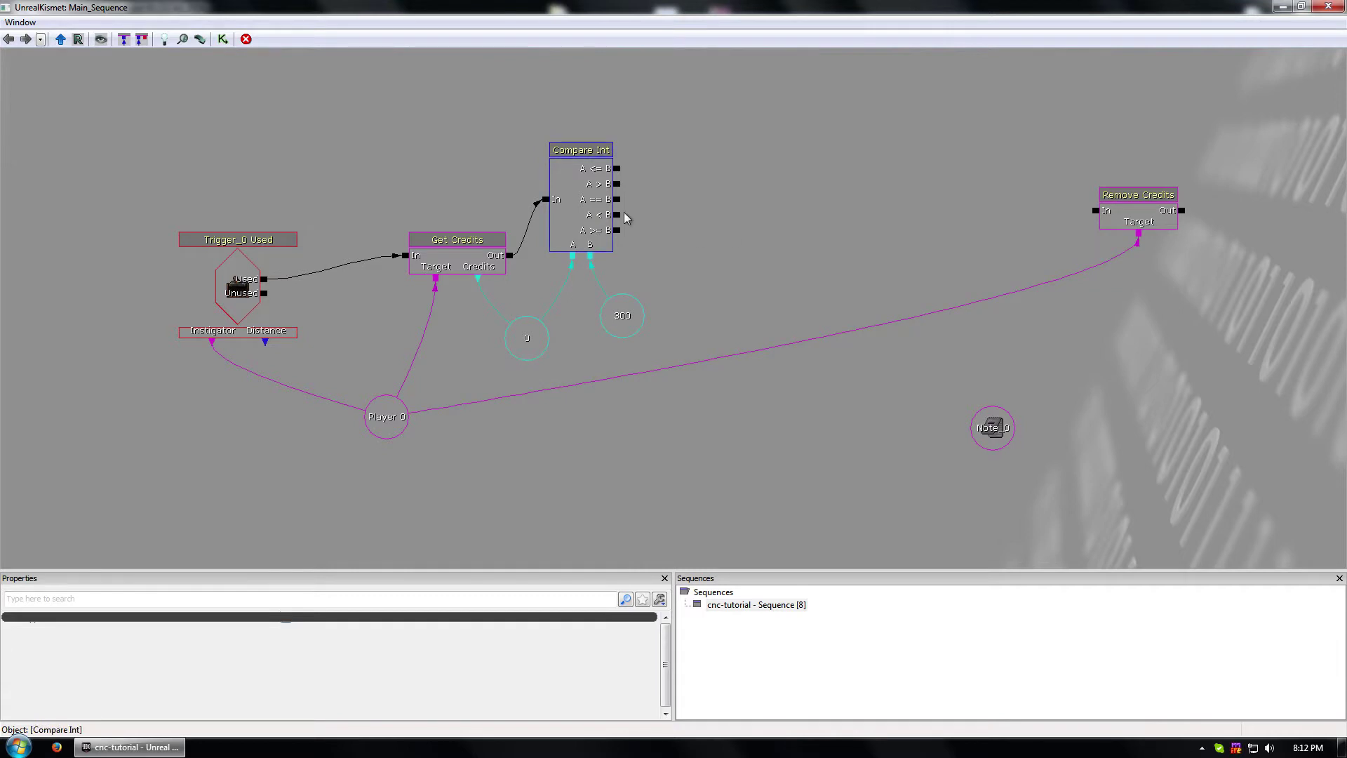
{"action": "right_click", "coordinate": [815, 211]}
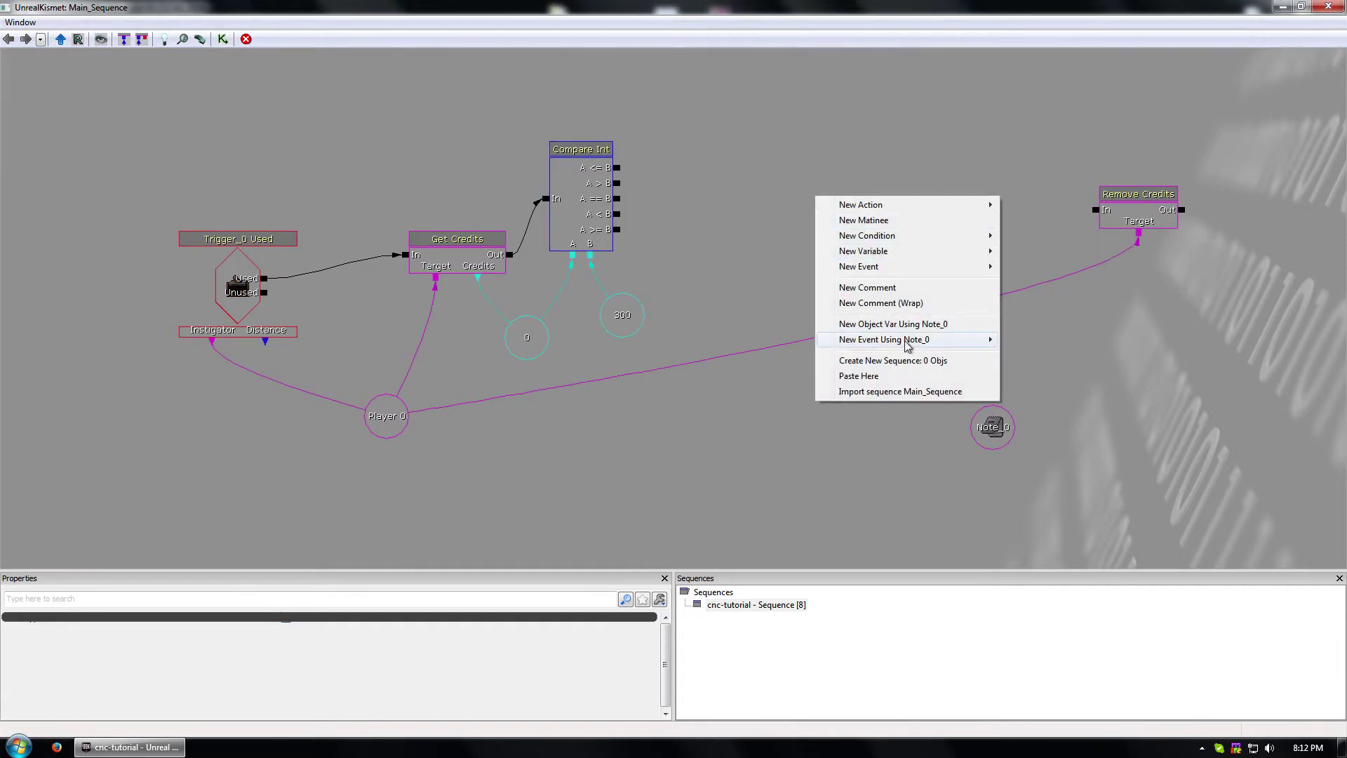
{"action": "right_click", "coordinate": [741, 187]}
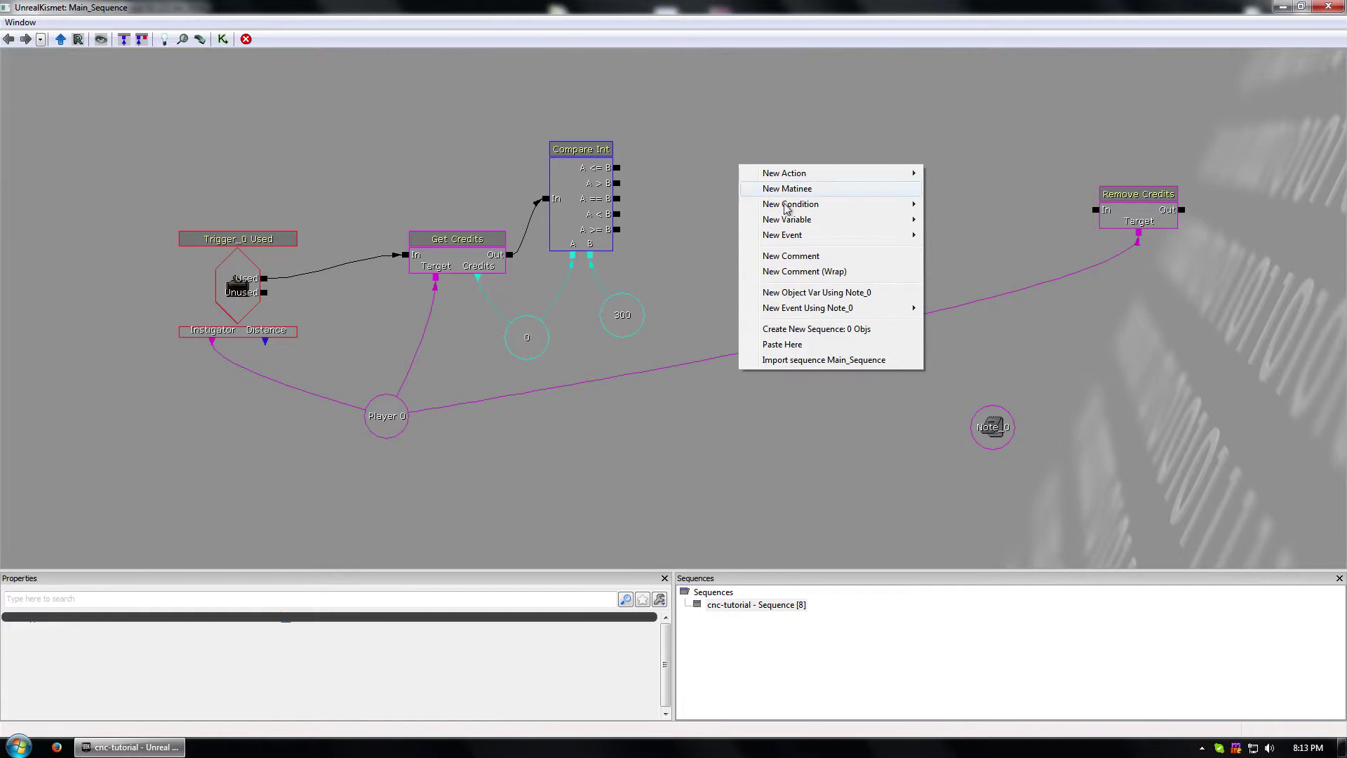
{"action": "mouse_move", "coordinate": [798, 242]}
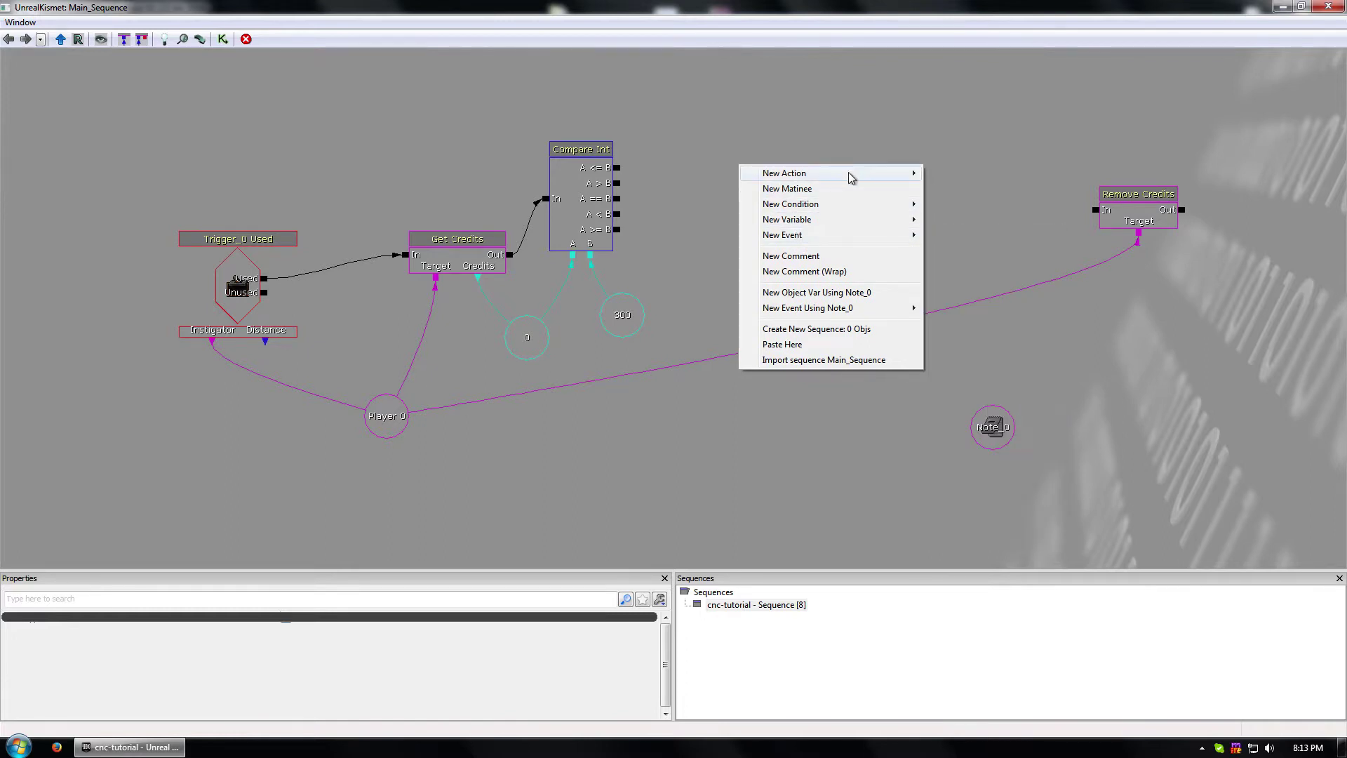
{"action": "mouse_move", "coordinate": [848, 175]}
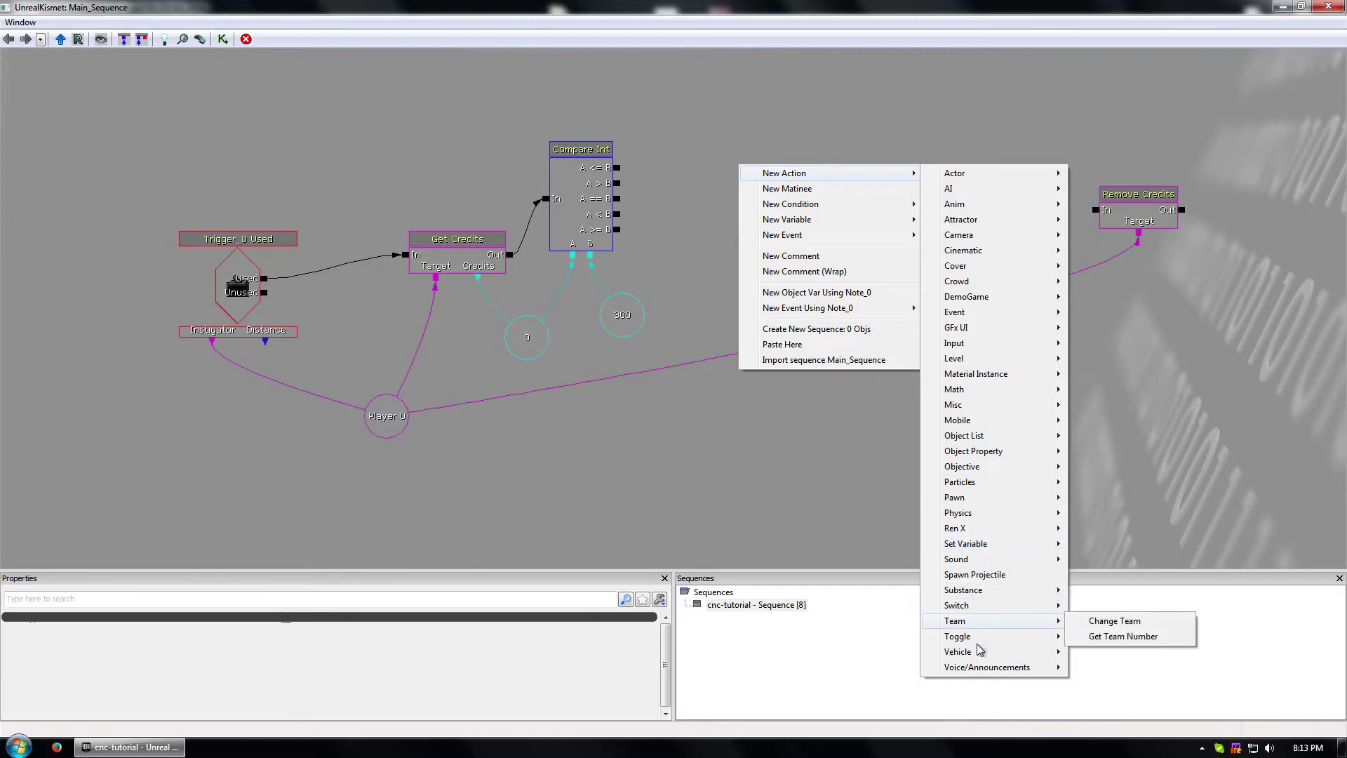
{"action": "mouse_move", "coordinate": [1017, 667]}
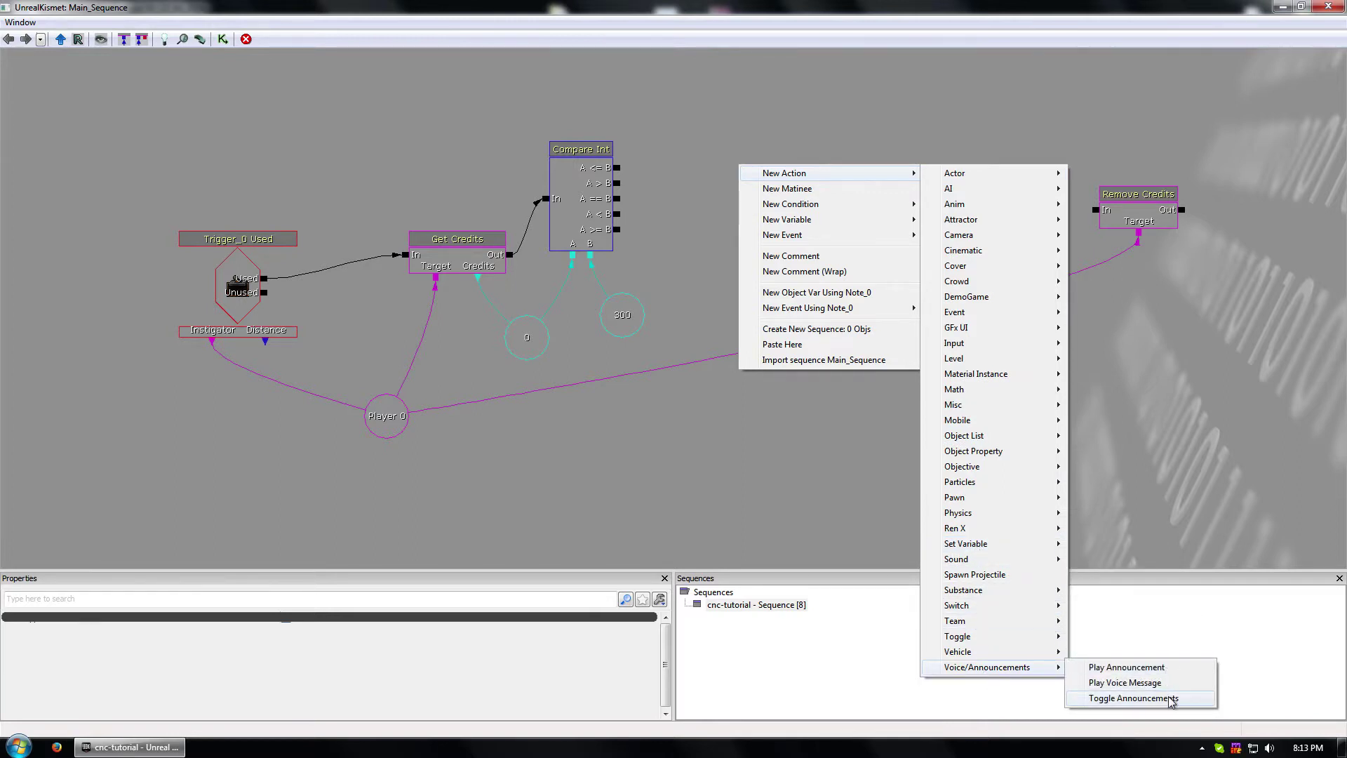
{"action": "left_click", "coordinate": [1126, 667]}
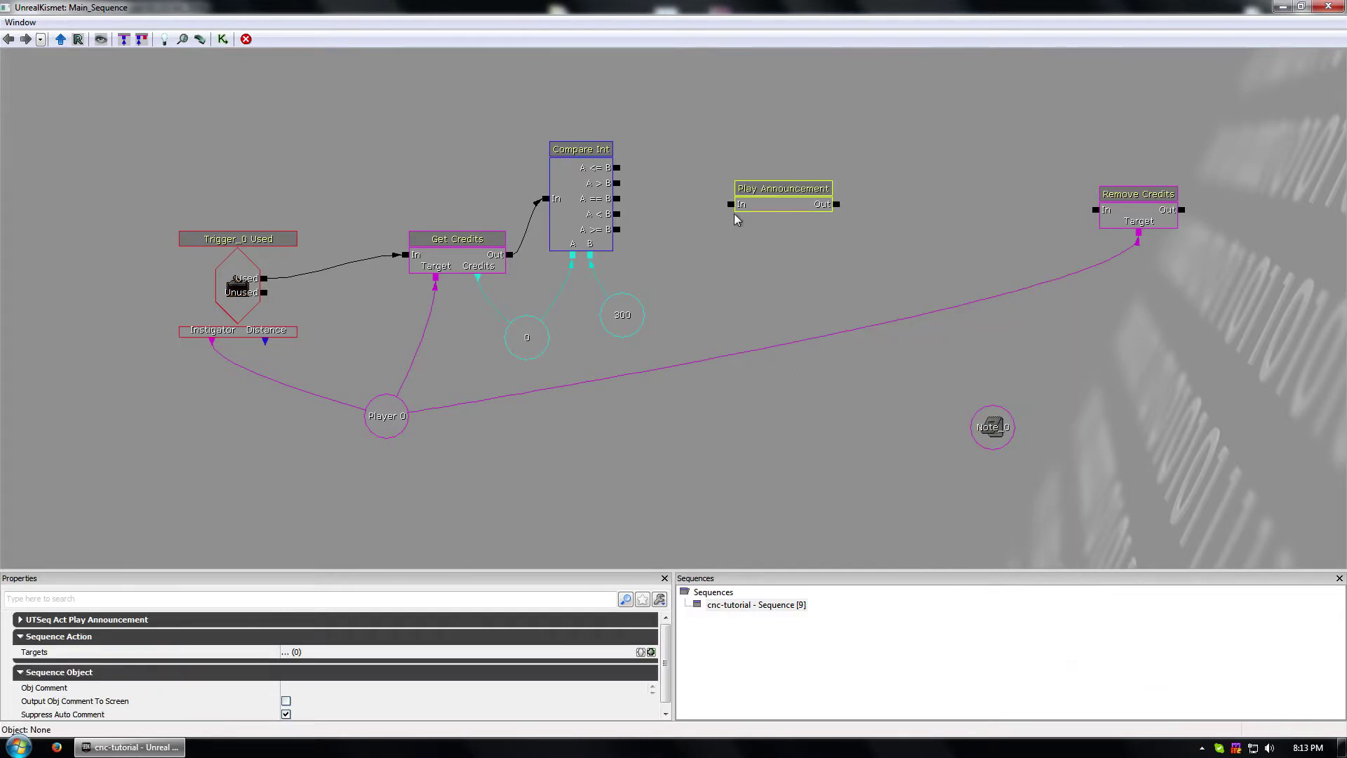
- Link the A >= B output of Compare Int to Play Announcement's In and move the action closer, level with that output
{"action": "left_click_drag", "start_coordinate": [731, 205], "coordinate": [623, 232]}
{"action": "left_click", "coordinate": [782, 210]}
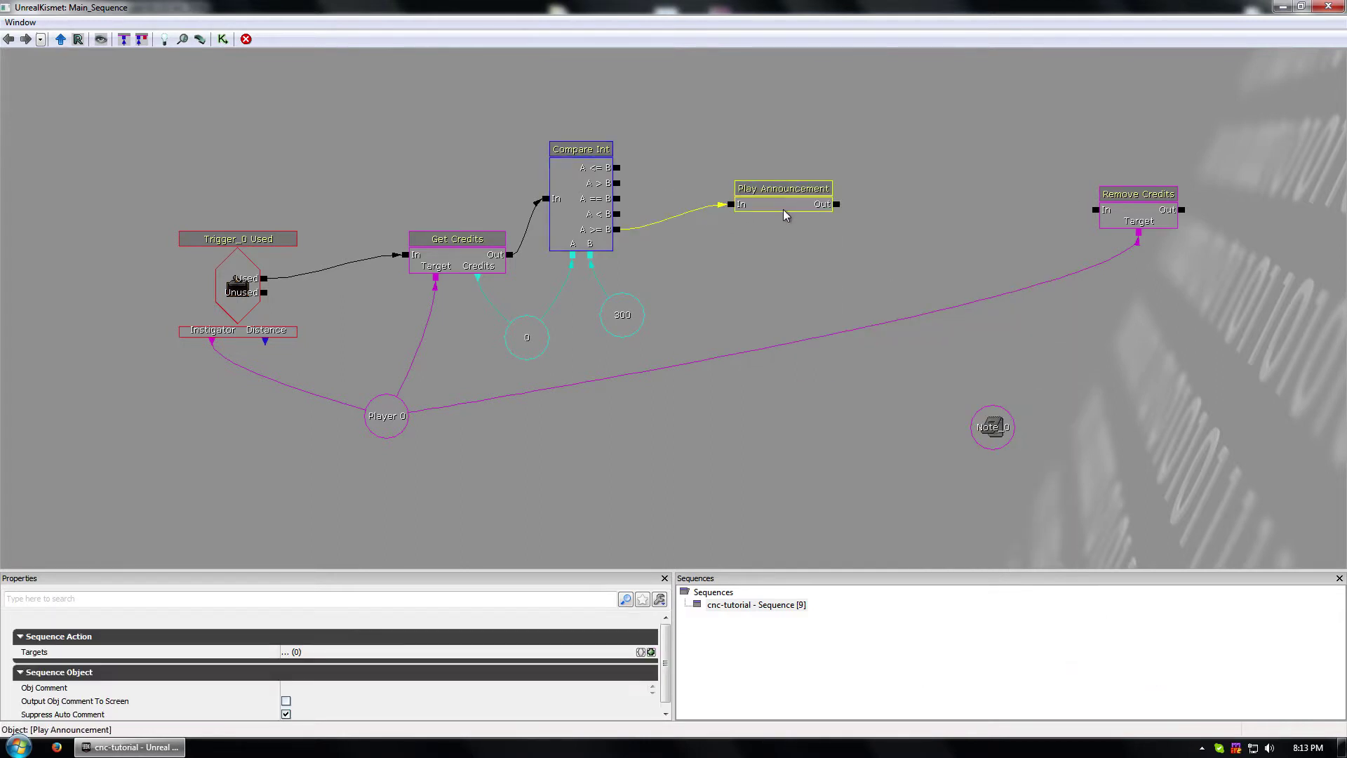
{"action": "left_click_drag", "start_coordinate": [772, 199], "coordinate": [699, 227], "text": "ctrl"}
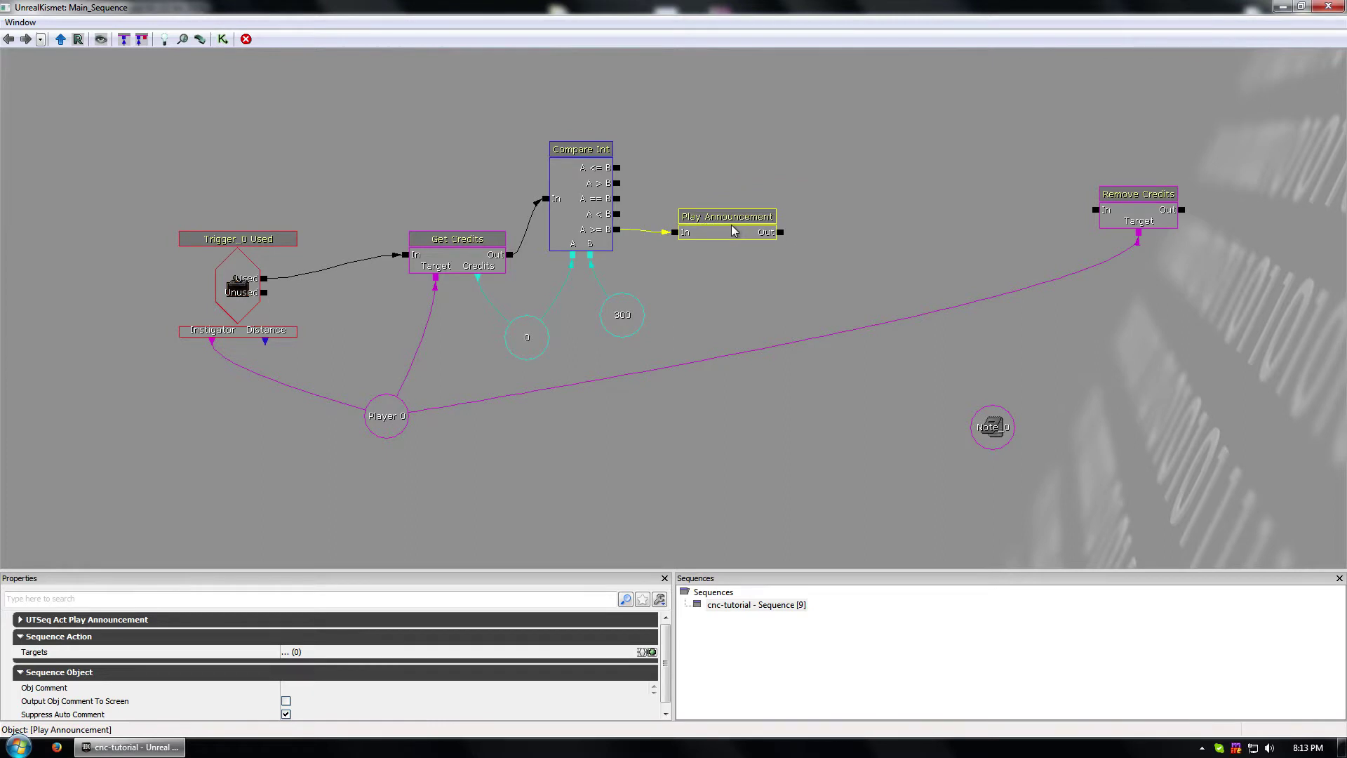
- Duplicate the Play Announcement action and place the copy above the original
{"action": "key", "text": "ctrl+c"}
{"action": "key", "text": "ctrl+v"}
{"action": "left_click_drag", "start_coordinate": [731, 288], "coordinate": [745, 118], "text": "ctrl"}
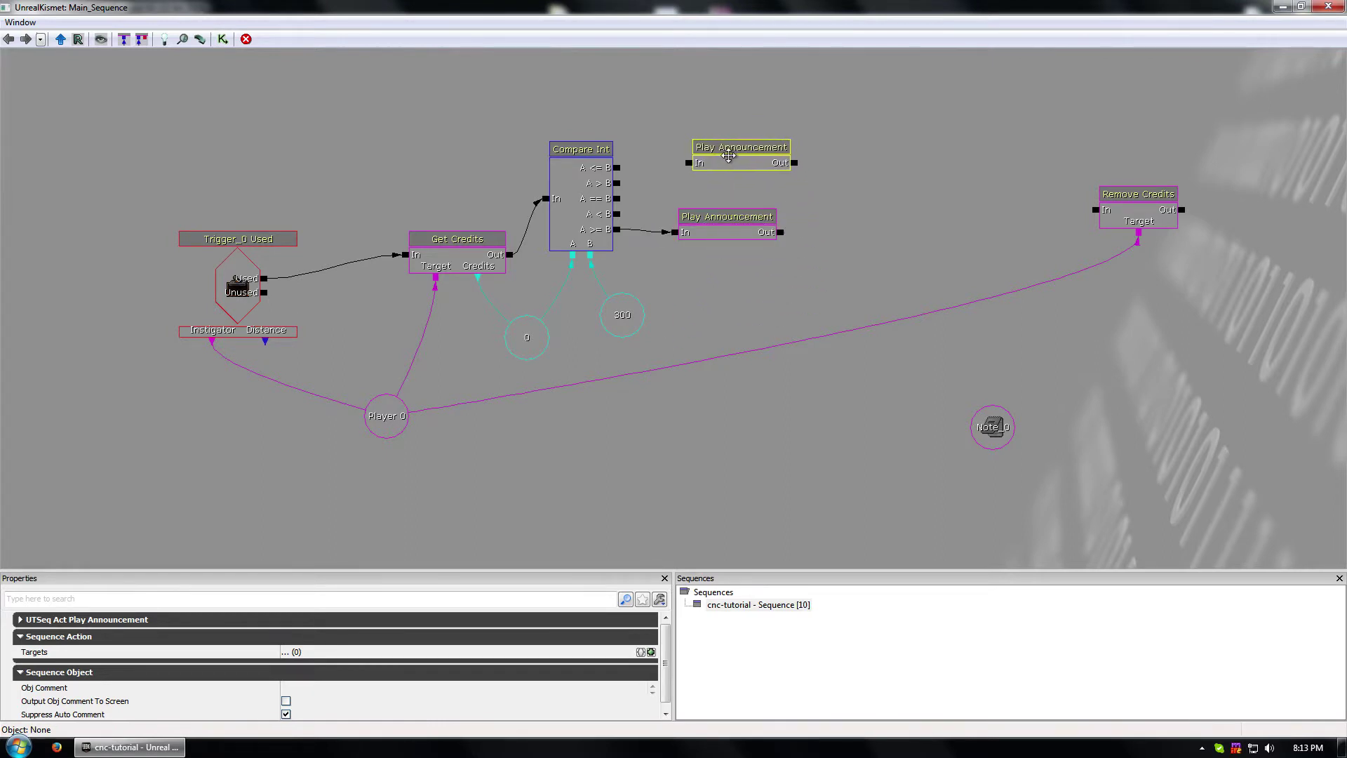
- Link the A < B output of Compare Int to the upper Play Announcement's In and move that action closer
{"action": "left_click_drag", "start_coordinate": [618, 214], "coordinate": [656, 185]}
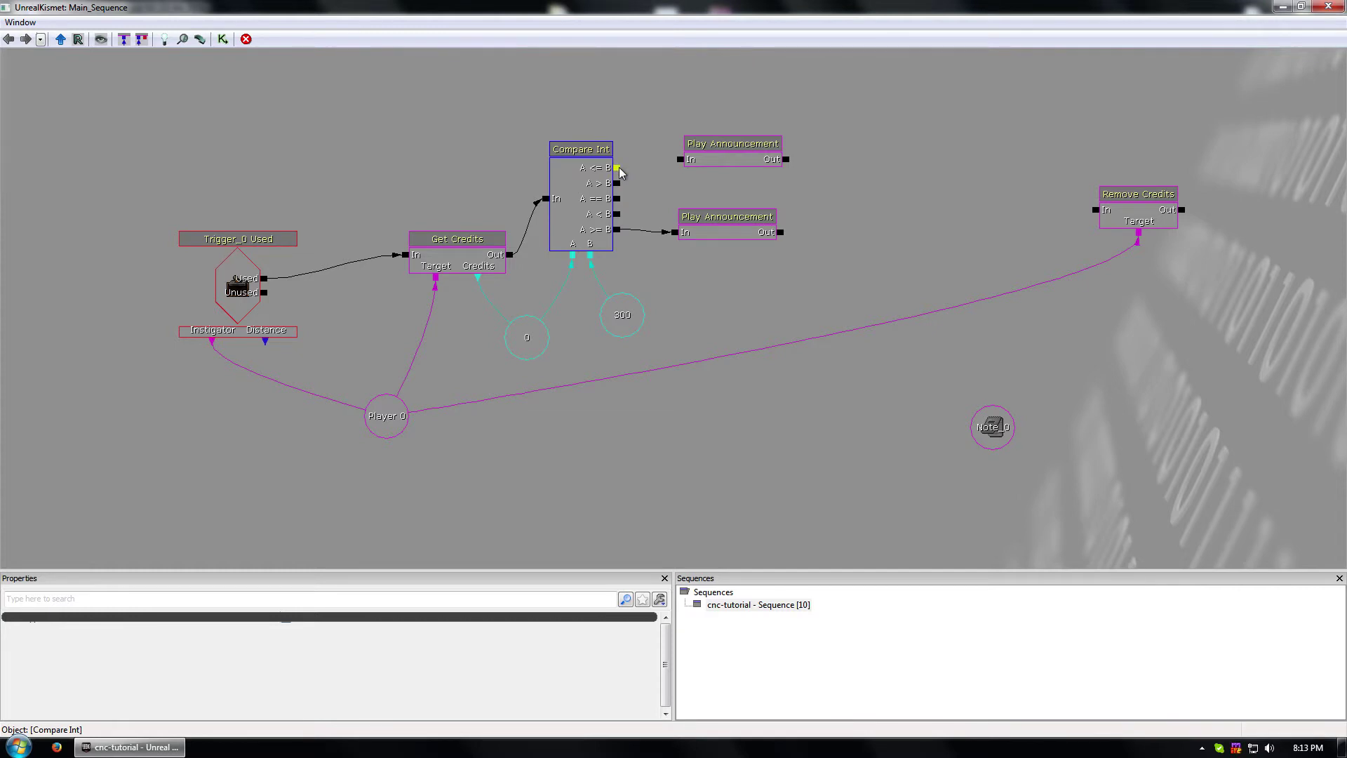
{"action": "left_click_drag", "start_coordinate": [618, 214], "coordinate": [722, 158]}
{"action": "left_click", "coordinate": [735, 164]}
{"action": "left_click", "coordinate": [813, 170]}
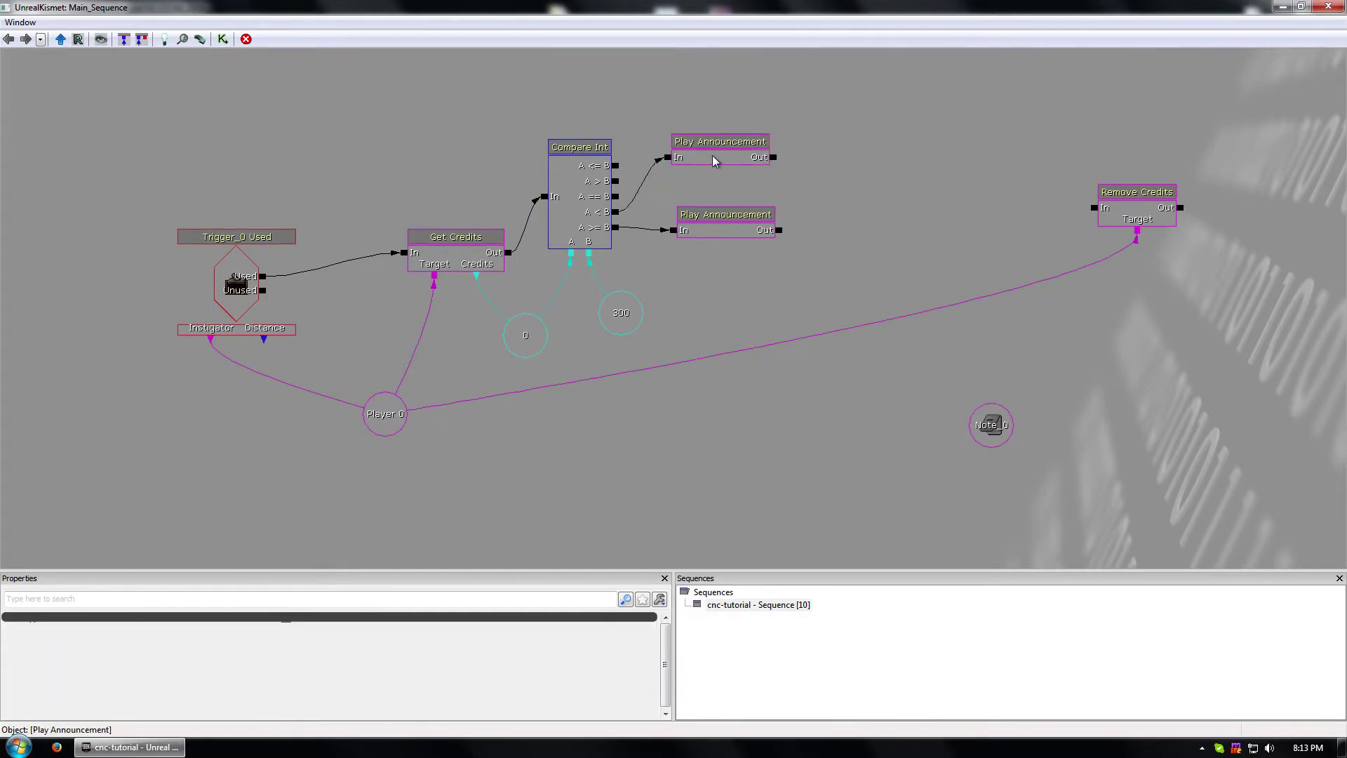
- Reduce the Kismet window from full screen and open the Content Browser from the main editor
{"action": "left_click", "coordinate": [713, 157]}
{"action": "left_click_drag", "start_coordinate": [539, 4], "coordinate": [742, 157]}
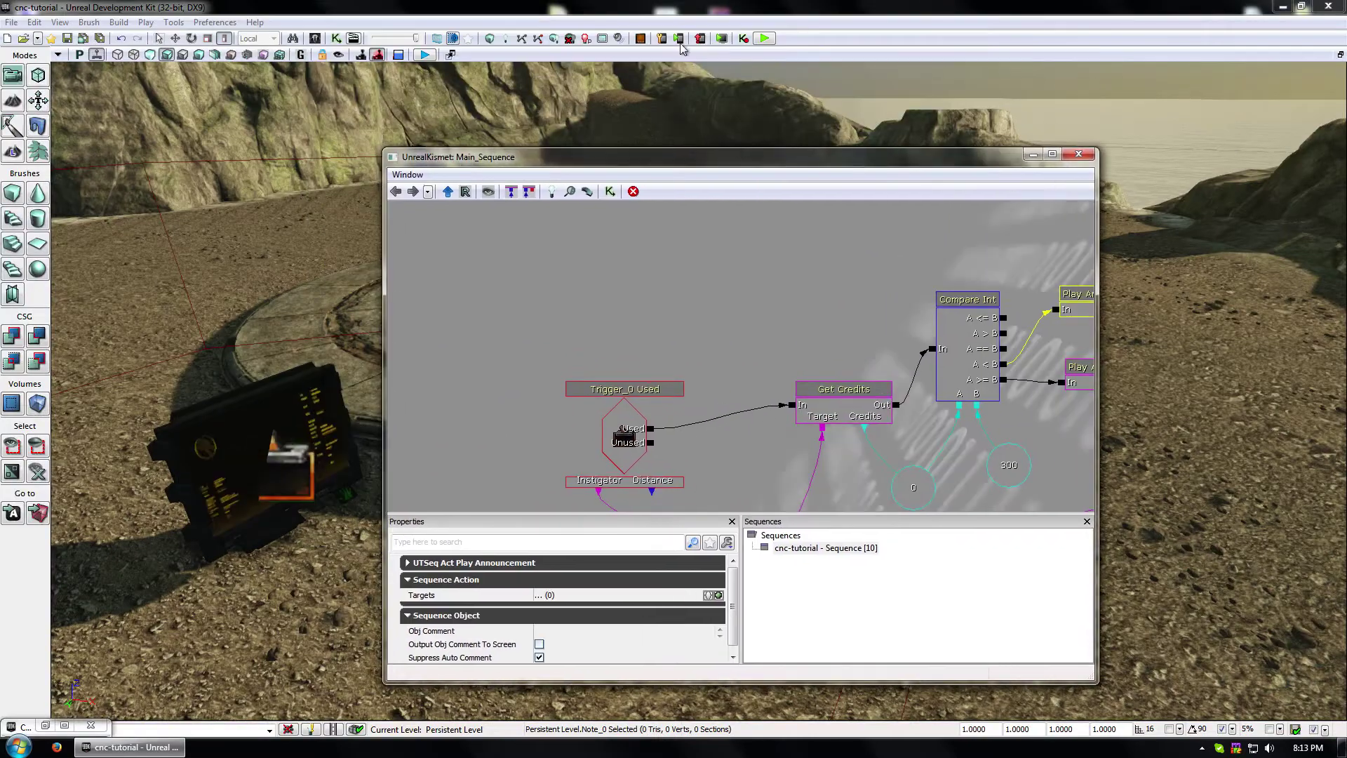
{"action": "left_click", "coordinate": [314, 41]}
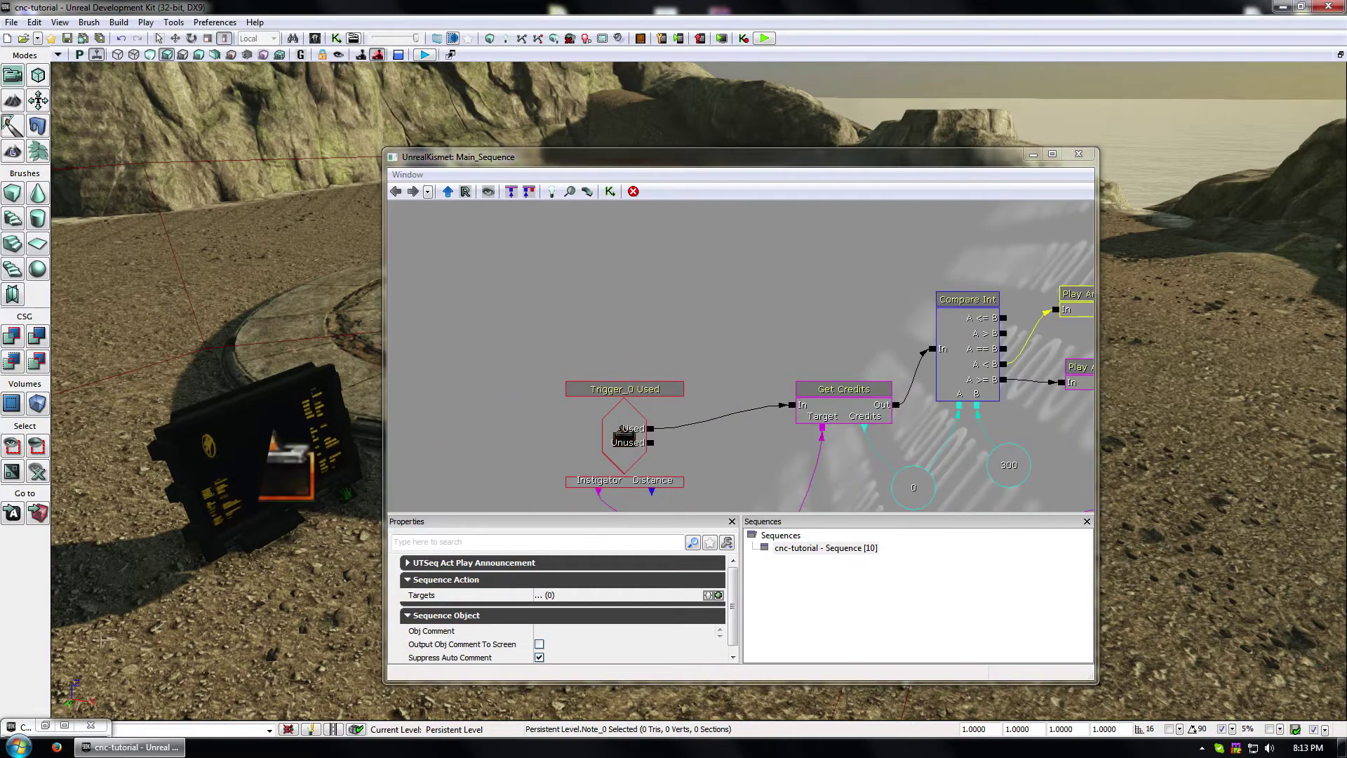
{"action": "left_click", "coordinate": [25, 726]}
{"action": "left_click", "coordinate": [28, 625]}
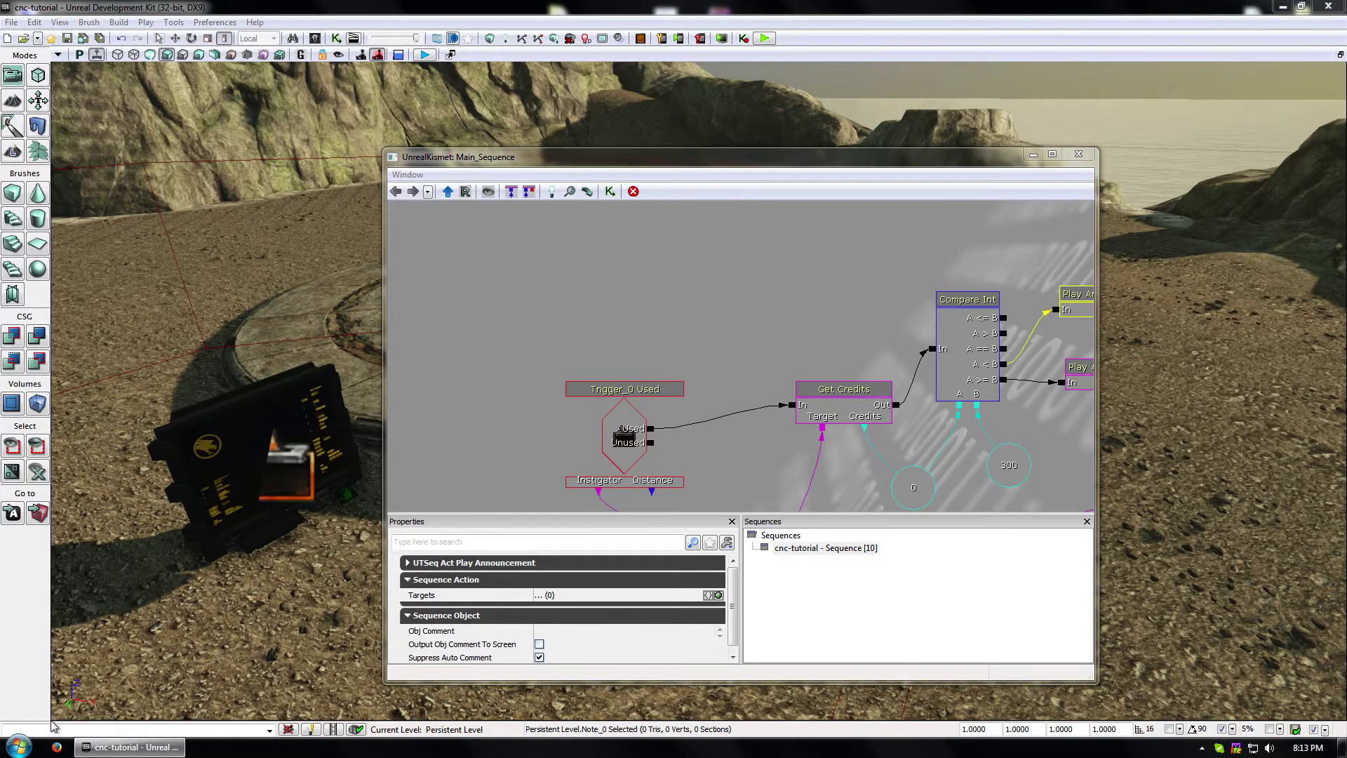
- Show all object types, search the assets for "af" and select the 07_AffermativeCue sound cue
{"action": "key", "text": "BackSpace"}
{"action": "key", "text": "BackSpace"}
{"action": "type", "text": "a"}
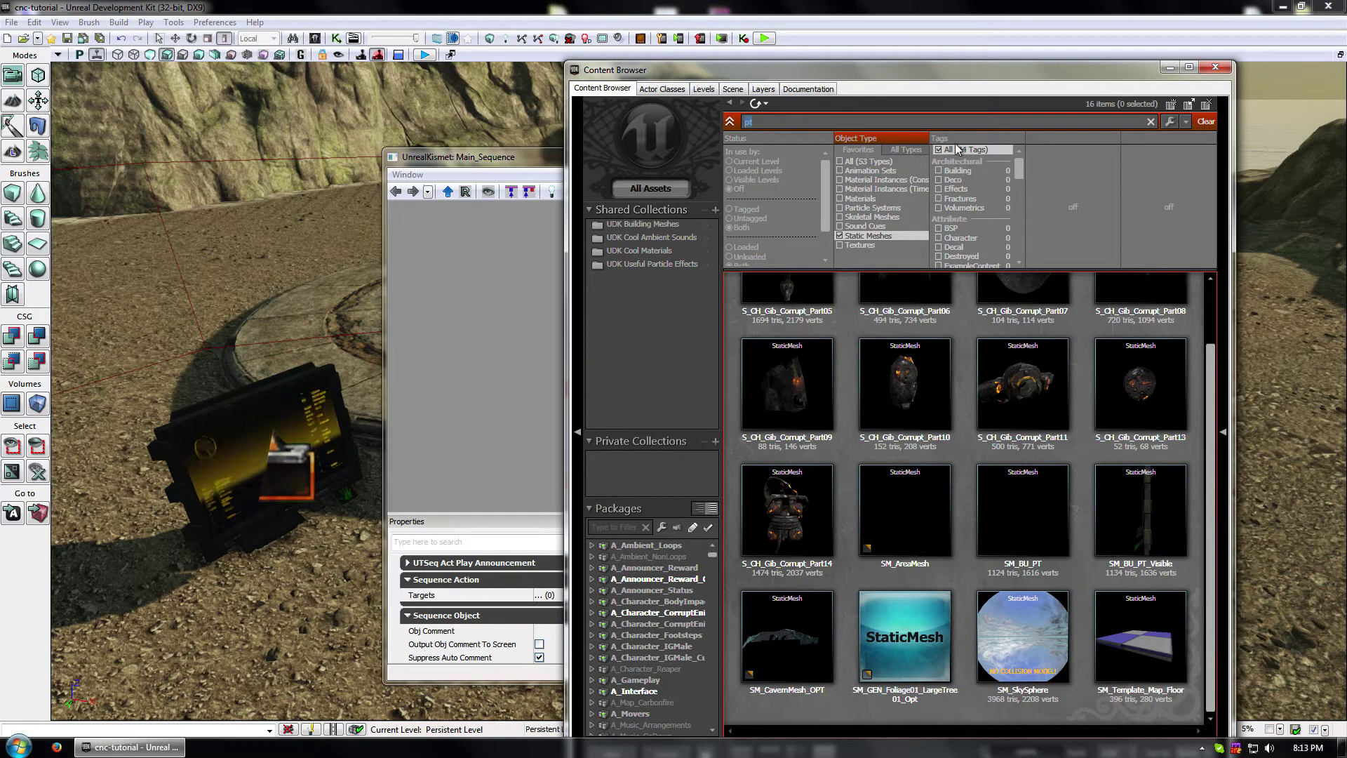
{"action": "type", "text": "ferm"}
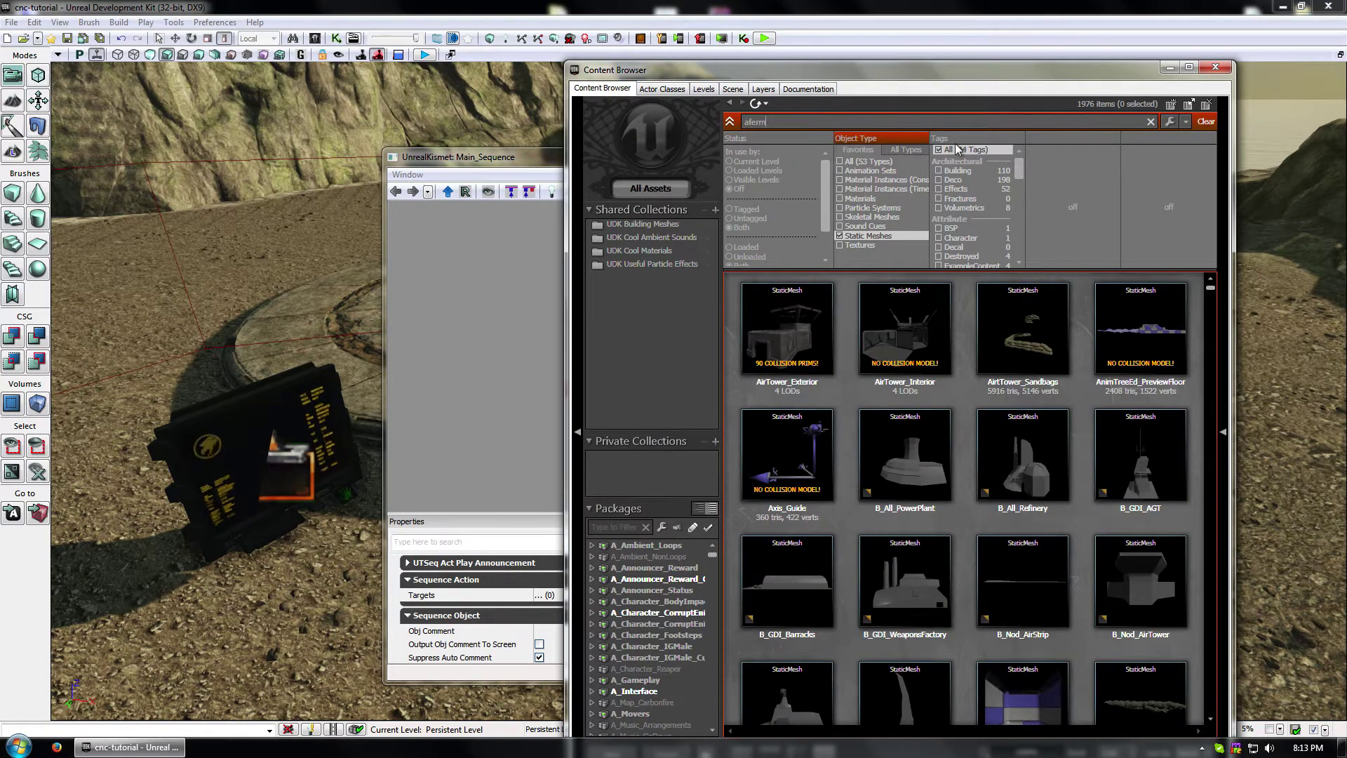
{"action": "left_click", "coordinate": [864, 225]}
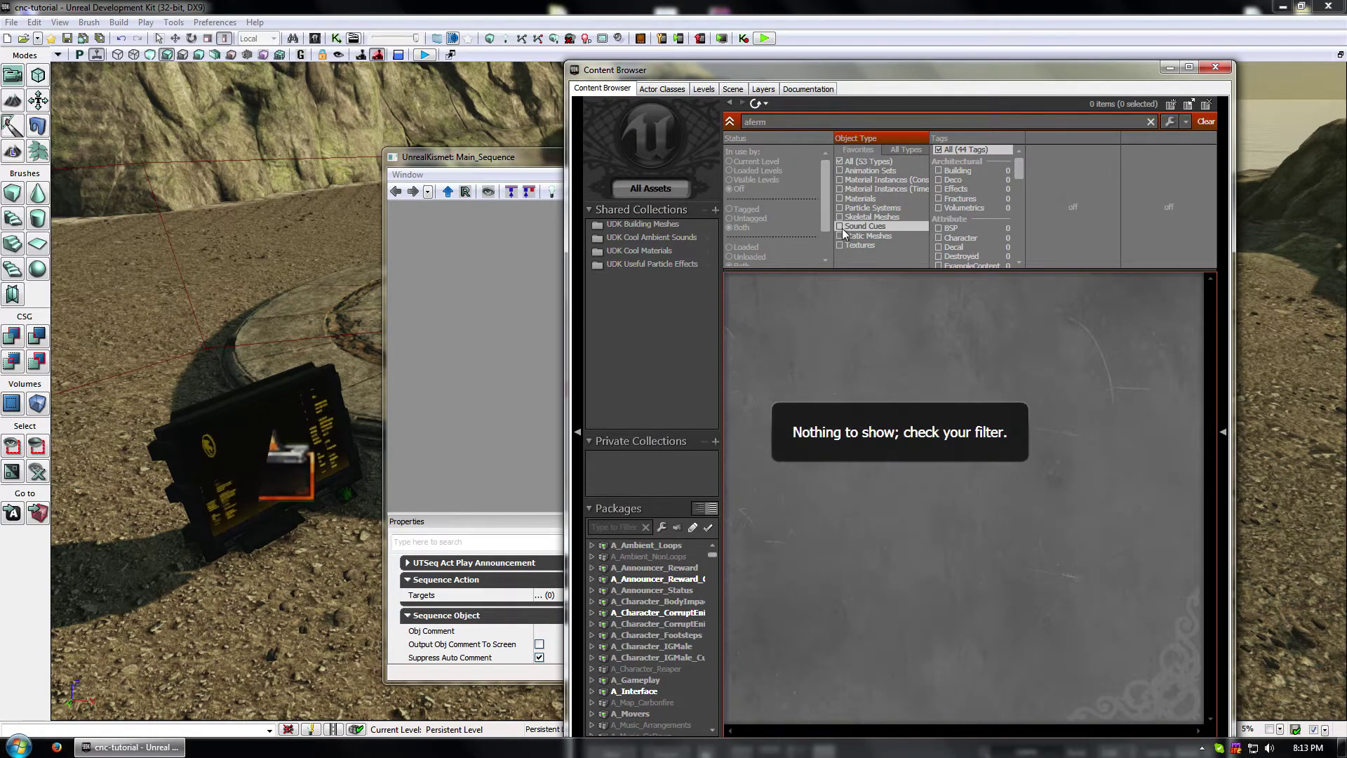
{"action": "left_click", "coordinate": [621, 183]}
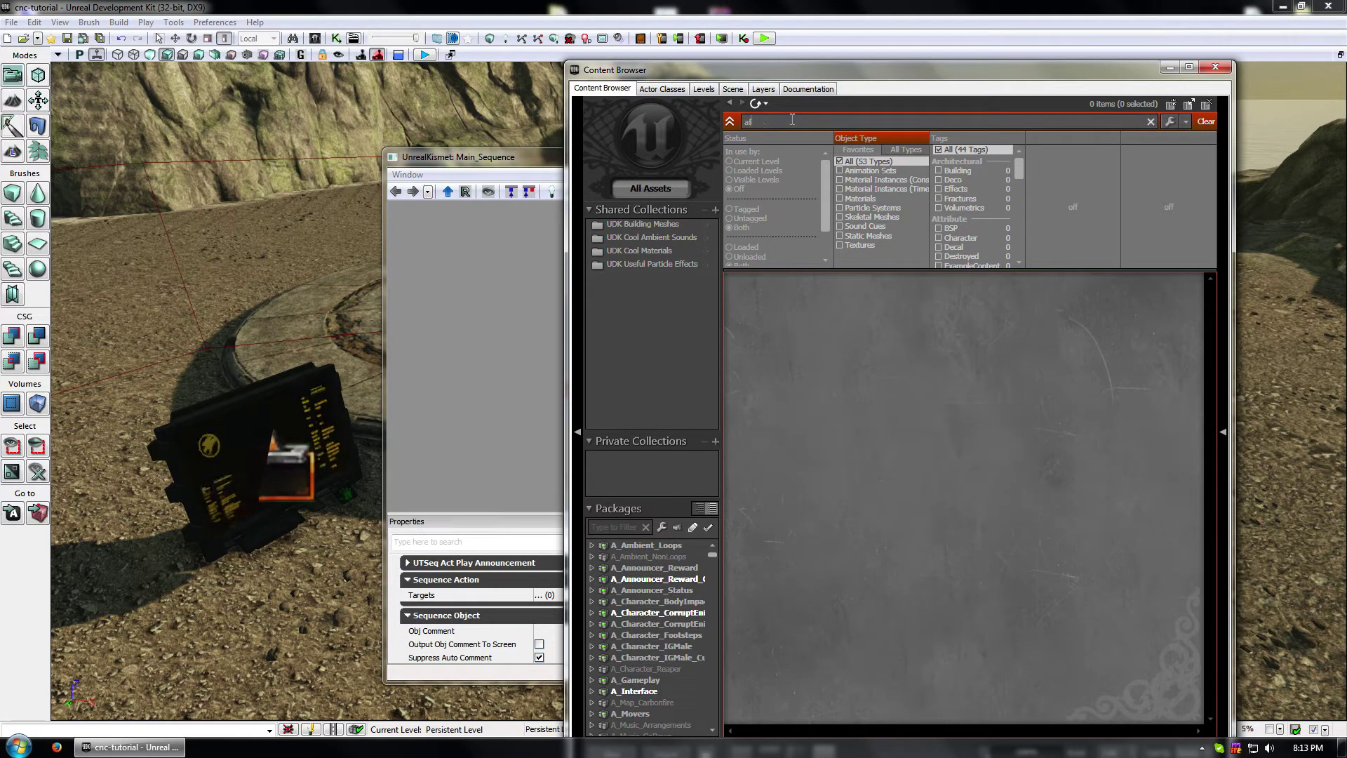
{"action": "left_click", "coordinate": [916, 336]}
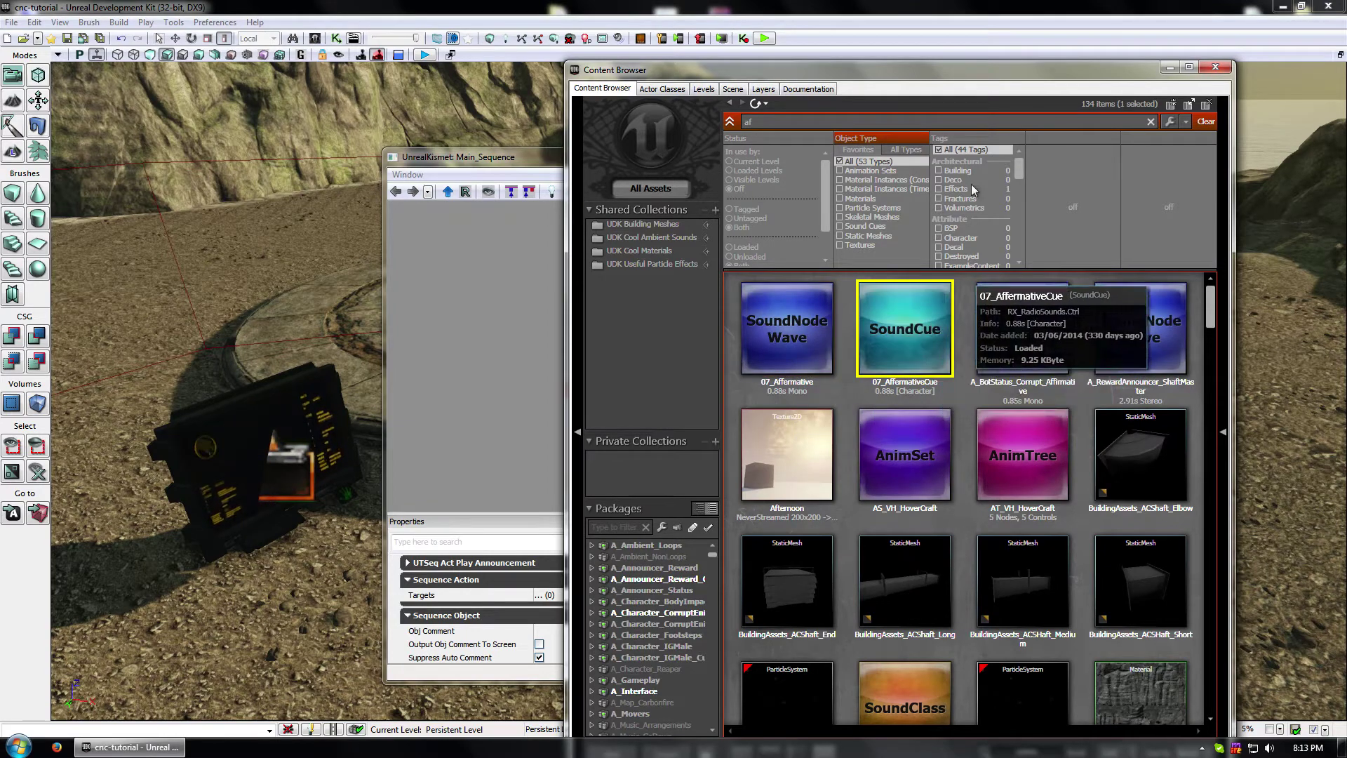
- Move the Content Browser aside and add 07_AffermativeCue as a Targets entry of the lower Play Announcement
{"action": "left_click_drag", "start_coordinate": [951, 74], "coordinate": [1113, 81]}
{"action": "left_click", "coordinate": [628, 310]}
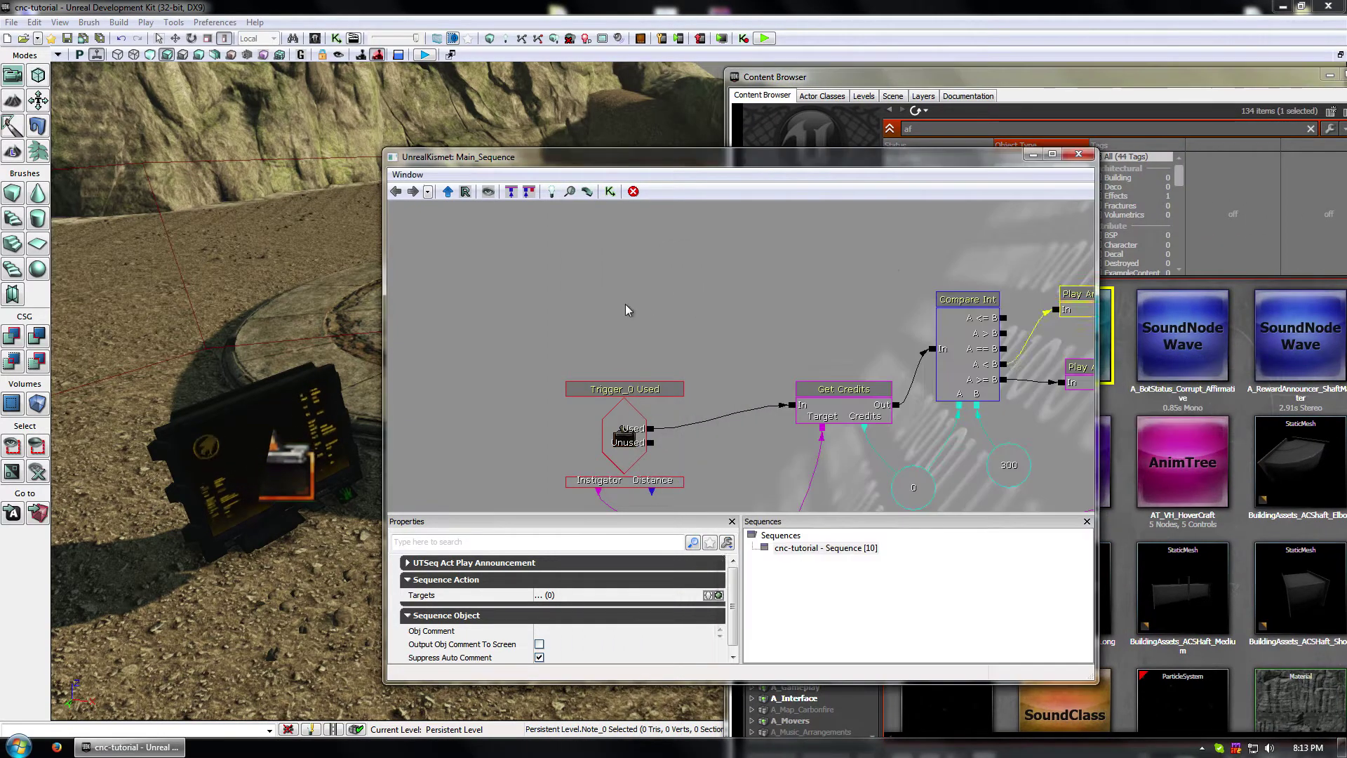
{"action": "left_click_drag", "start_coordinate": [875, 331], "coordinate": [736, 296]}
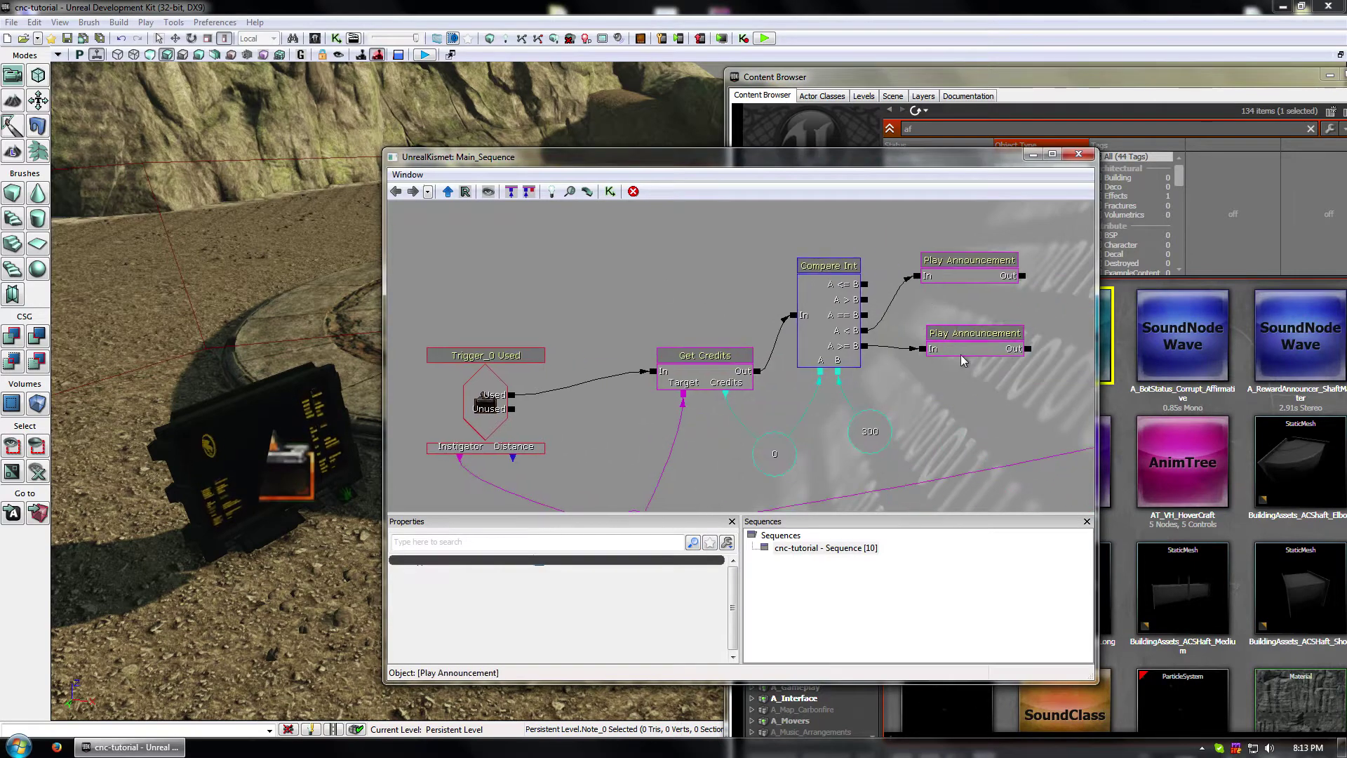
{"action": "left_click", "coordinate": [961, 351]}
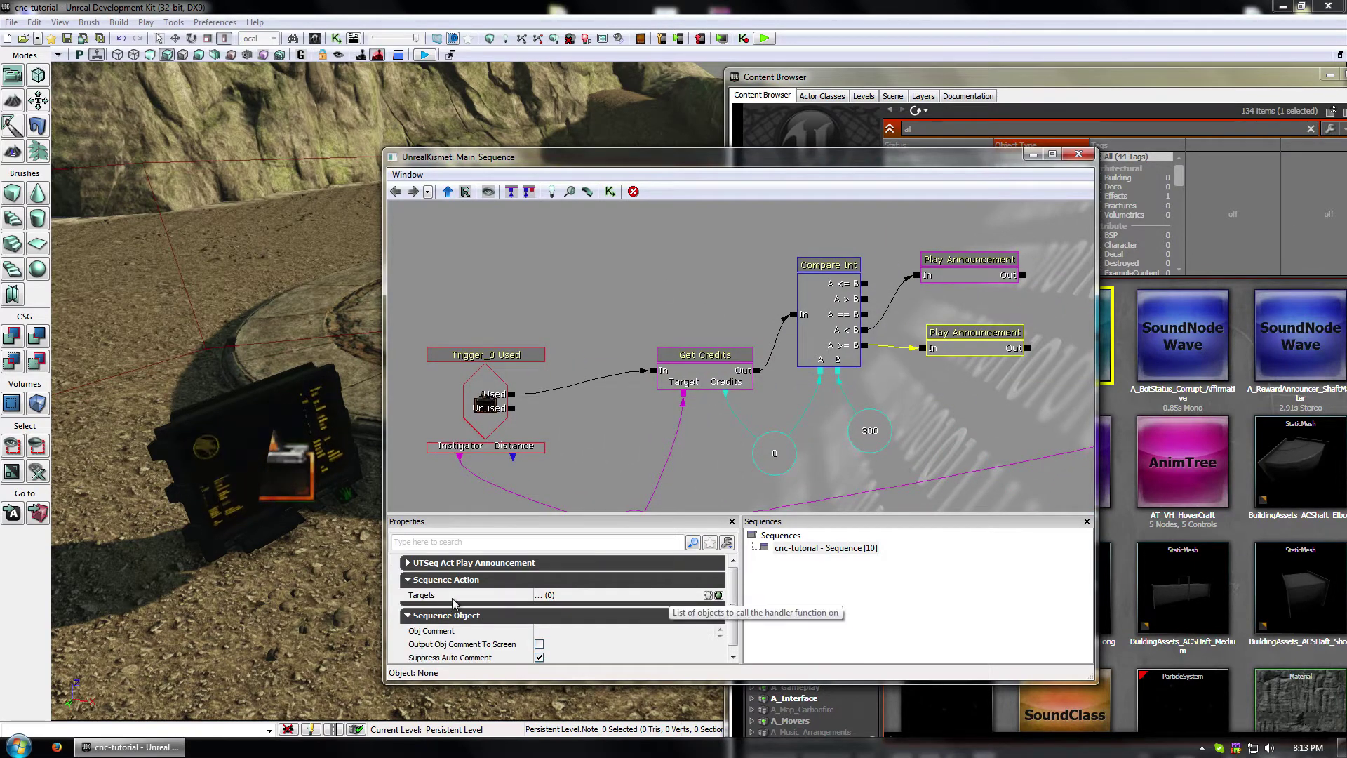
{"action": "left_click", "coordinate": [718, 595]}
{"action": "left_click", "coordinate": [666, 607]}
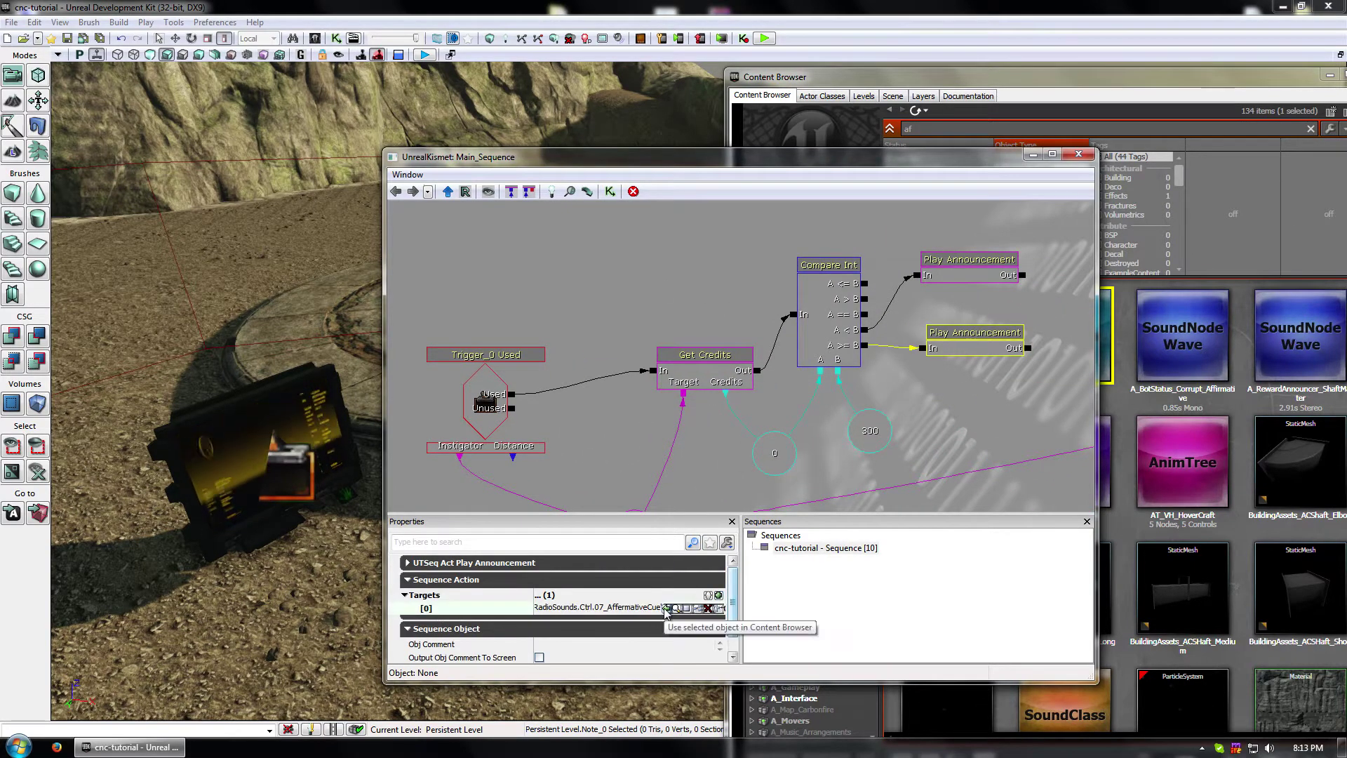
{"action": "left_click", "coordinate": [628, 609]}
- Select the upper Play Announcement, search the assets for "neg" and pick the 08_NegativeCue sound cue
{"action": "left_click", "coordinate": [968, 261]}
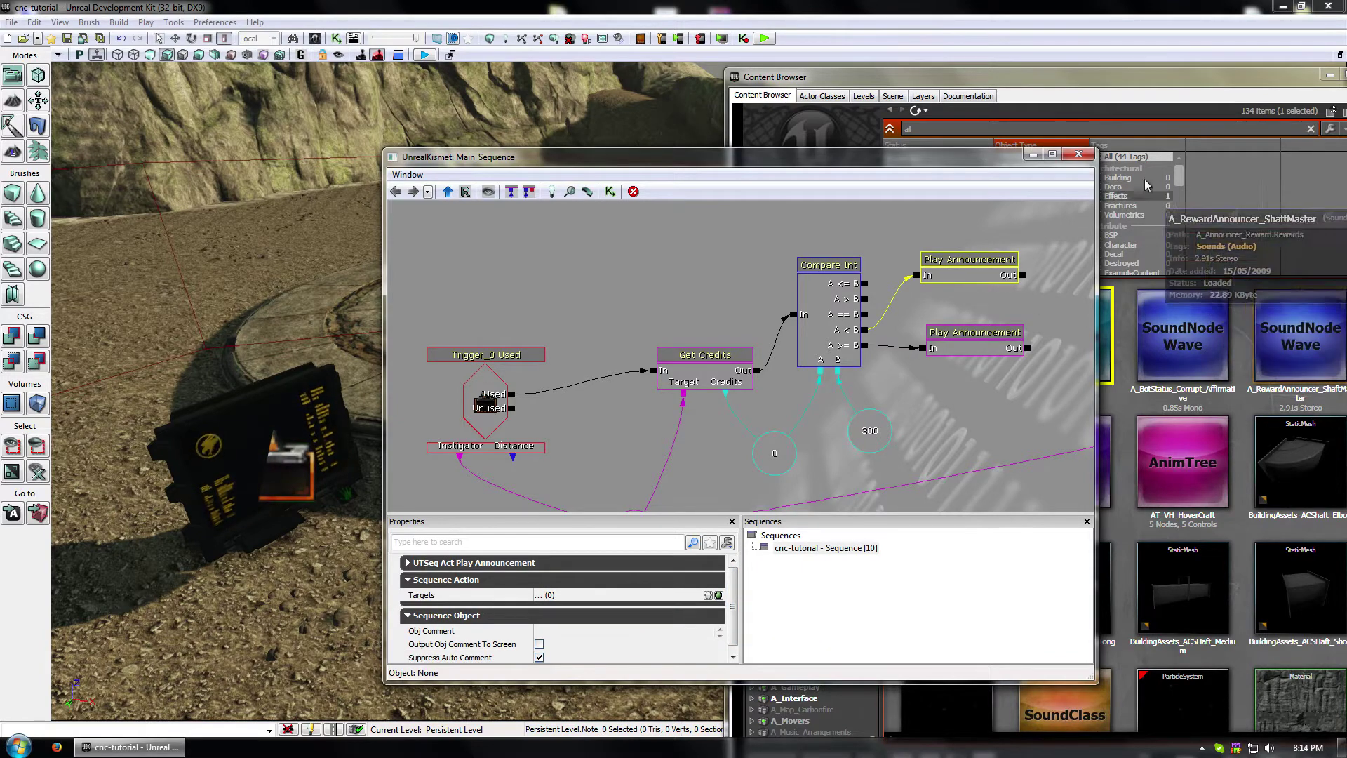
{"action": "left_click", "coordinate": [1125, 125]}
{"action": "type", "text": "n"}
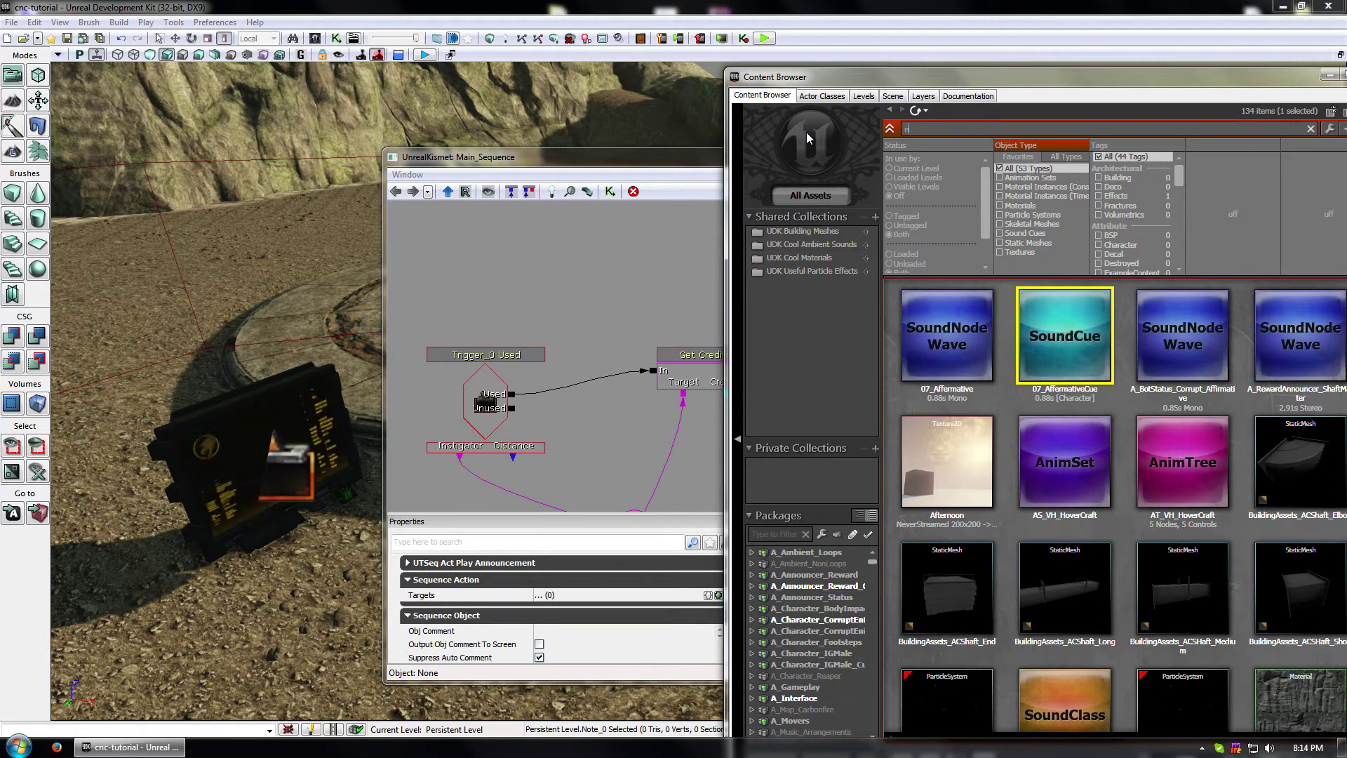
{"action": "type", "text": "eg"}
{"action": "left_click", "coordinate": [1042, 302]}
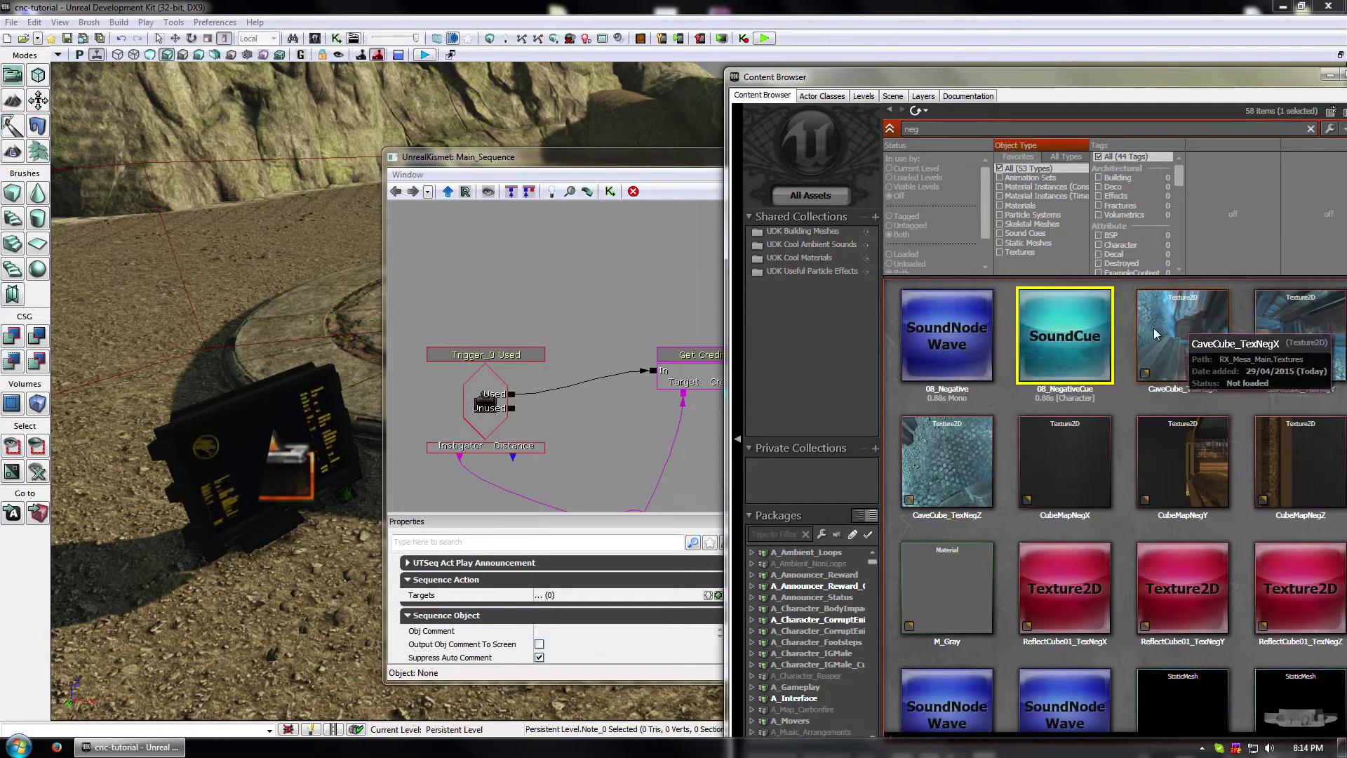
- Add 08_NegativeCue as a Targets entry of the upper Play Announcement
{"action": "left_click", "coordinate": [642, 334]}
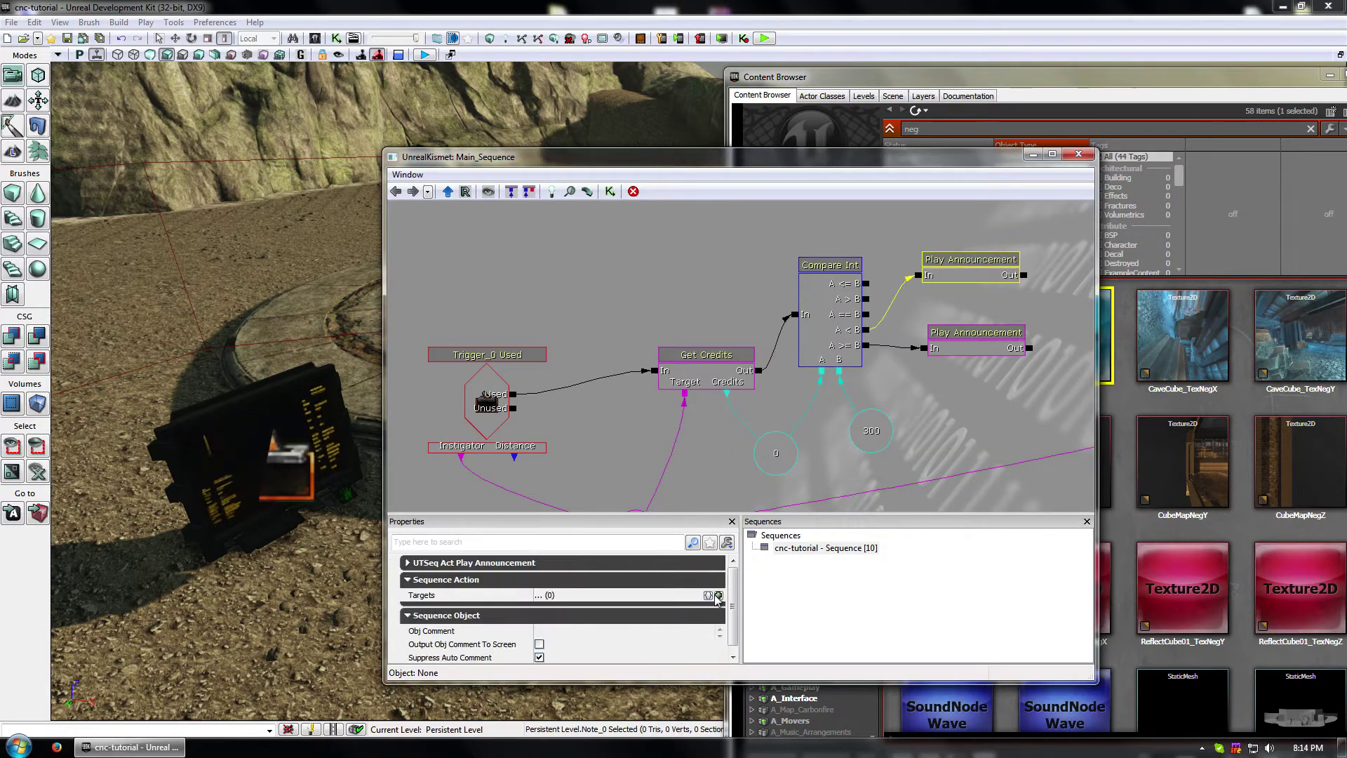
{"action": "left_click", "coordinate": [718, 596]}
{"action": "left_click", "coordinate": [668, 608]}
- Expand the Announcement properties and empty the Targets list of both Play Announcement actions
{"action": "left_click", "coordinate": [610, 581]}
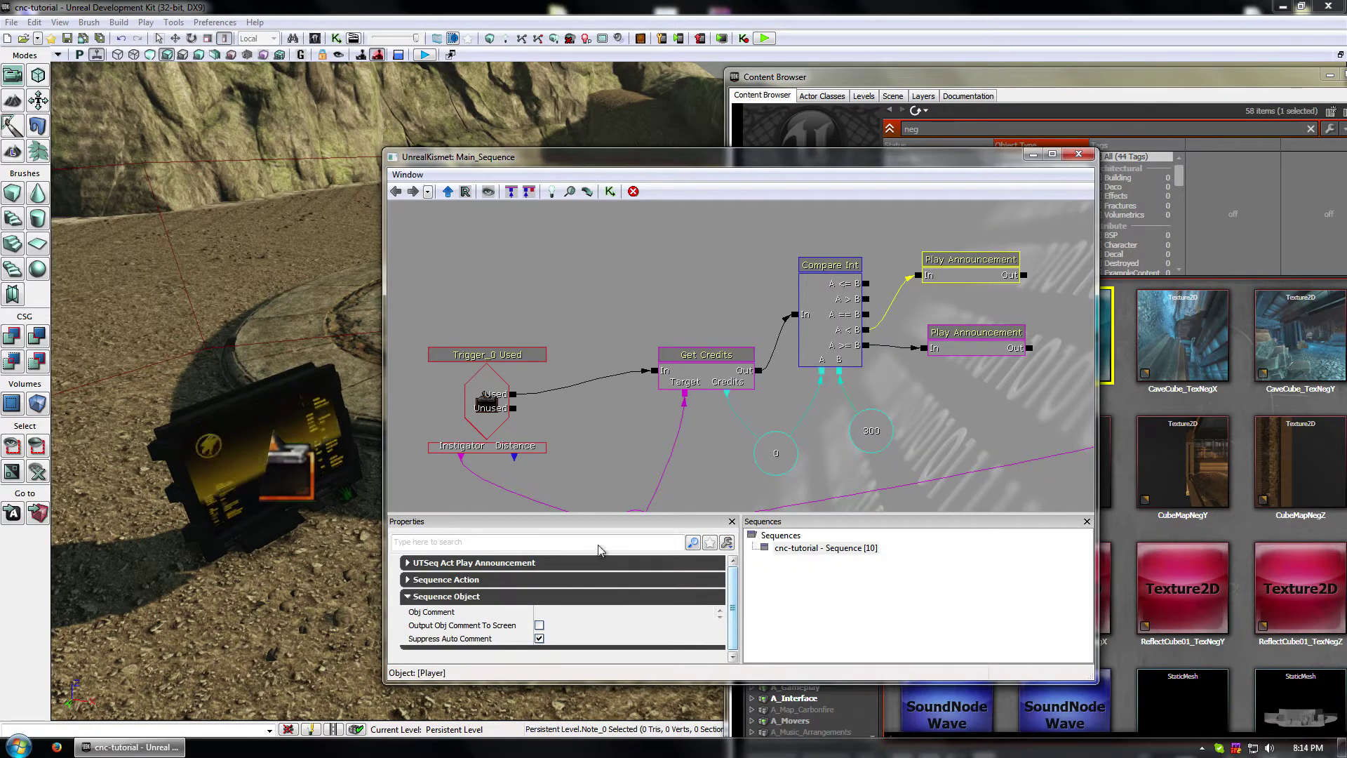
{"action": "left_click", "coordinate": [544, 563]}
{"action": "double_click", "coordinate": [426, 579]}
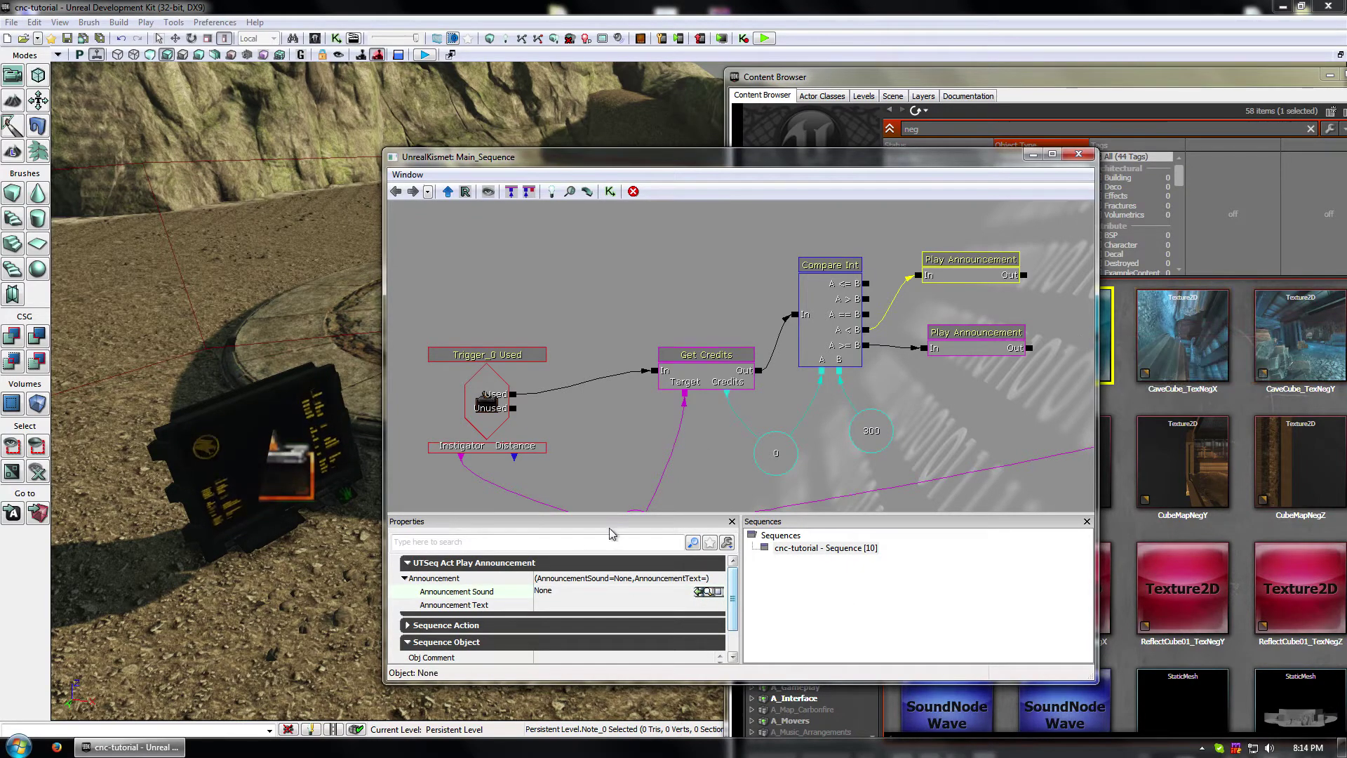
{"action": "left_click", "coordinate": [443, 625]}
{"action": "scroll", "coordinate": [586, 649], "scroll_direction": "down", "scroll_amount": 1}
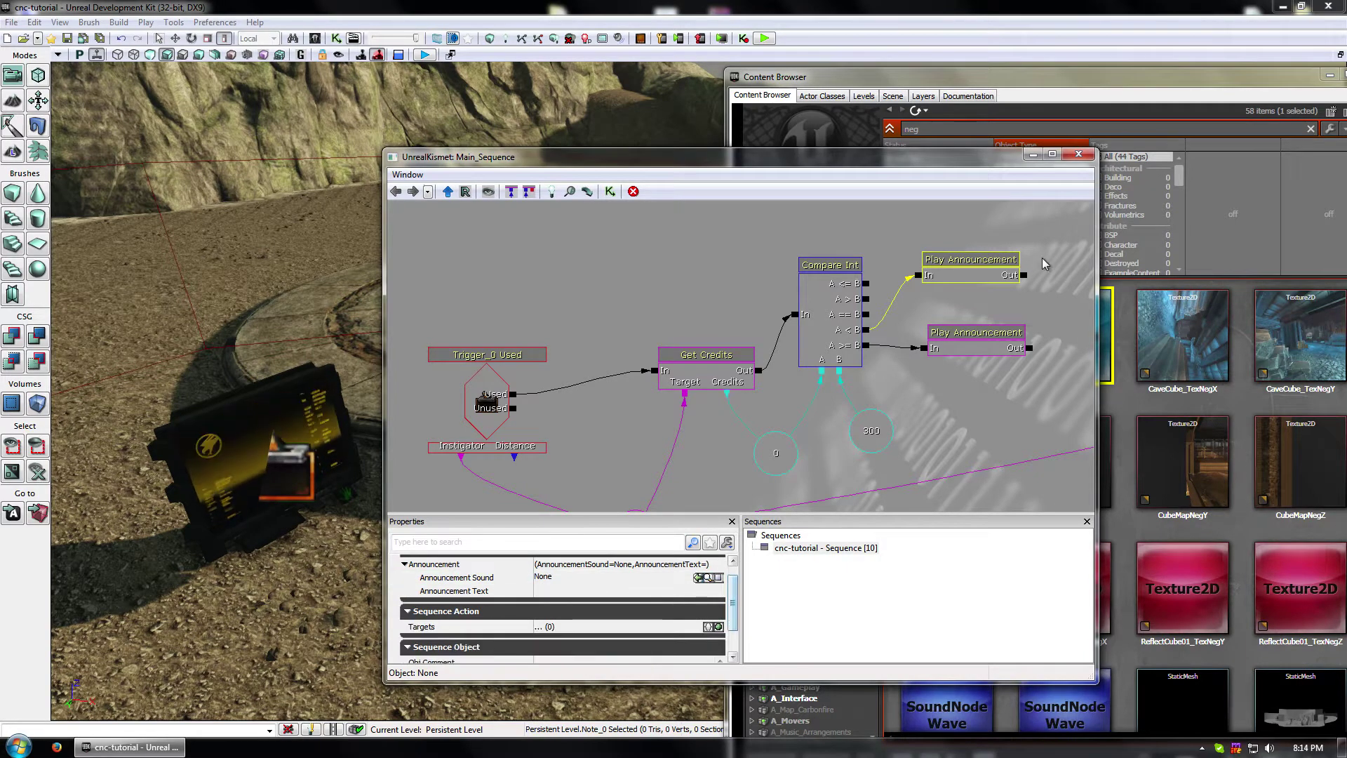
{"action": "left_click", "coordinate": [976, 332]}
{"action": "left_click", "coordinate": [707, 653]}
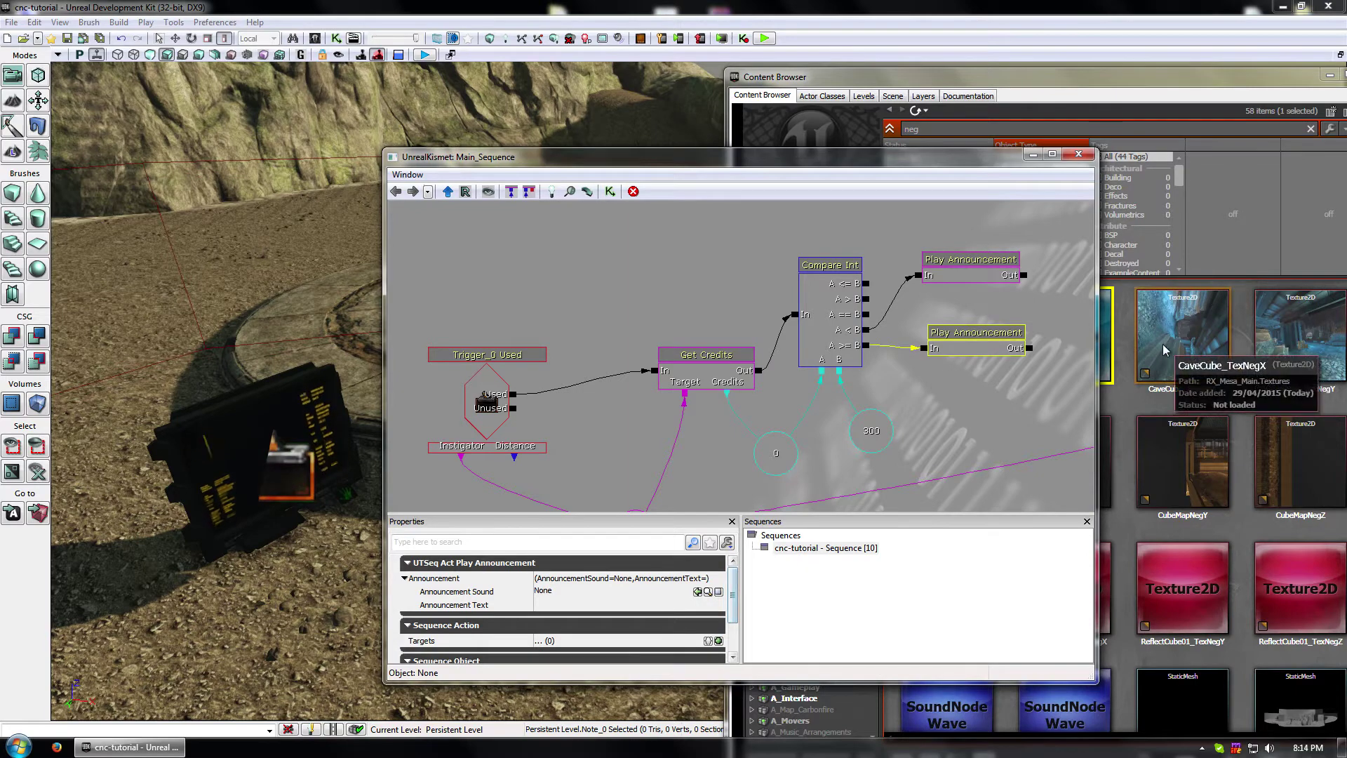
- Set the Announcement Sound of the lower and then the upper Play Announcement to the 08_Negative sound wave
{"action": "left_click", "coordinate": [1123, 407]}
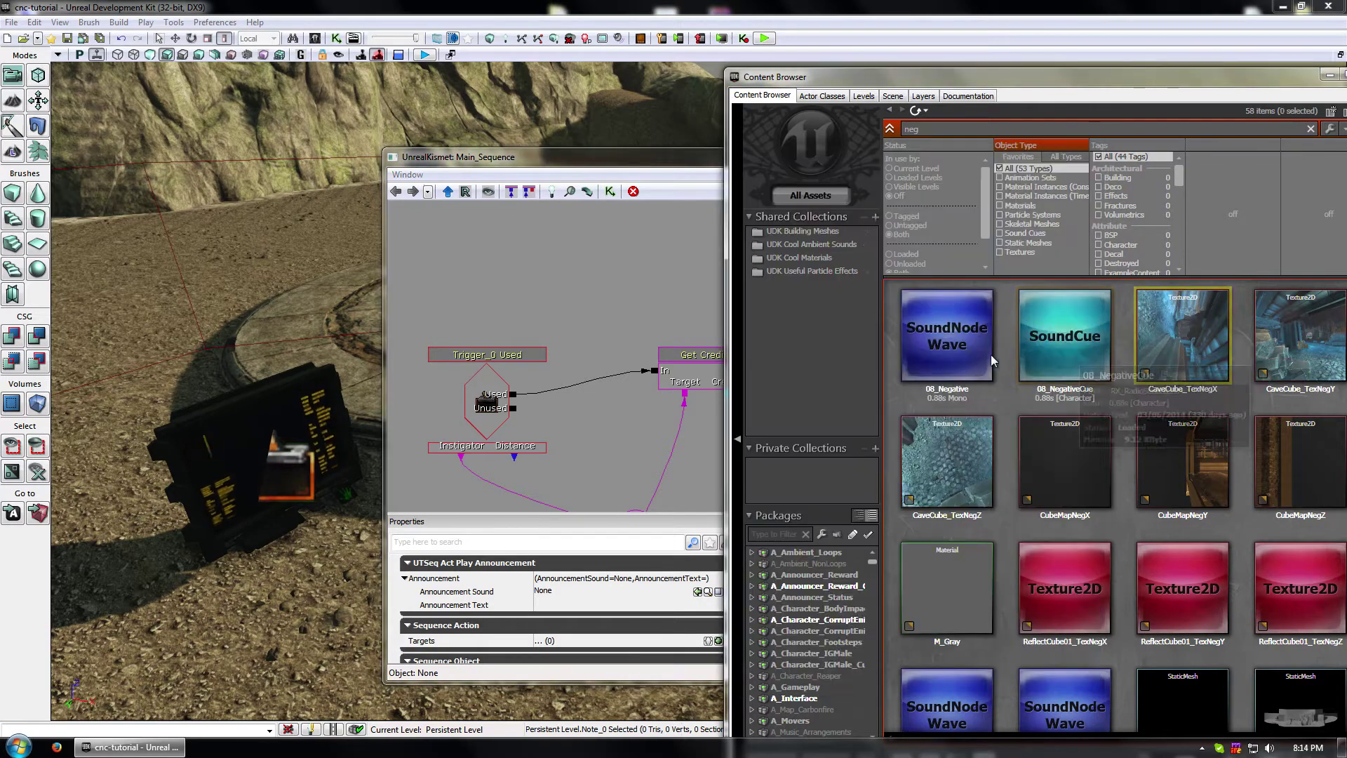
{"action": "left_click", "coordinate": [697, 592]}
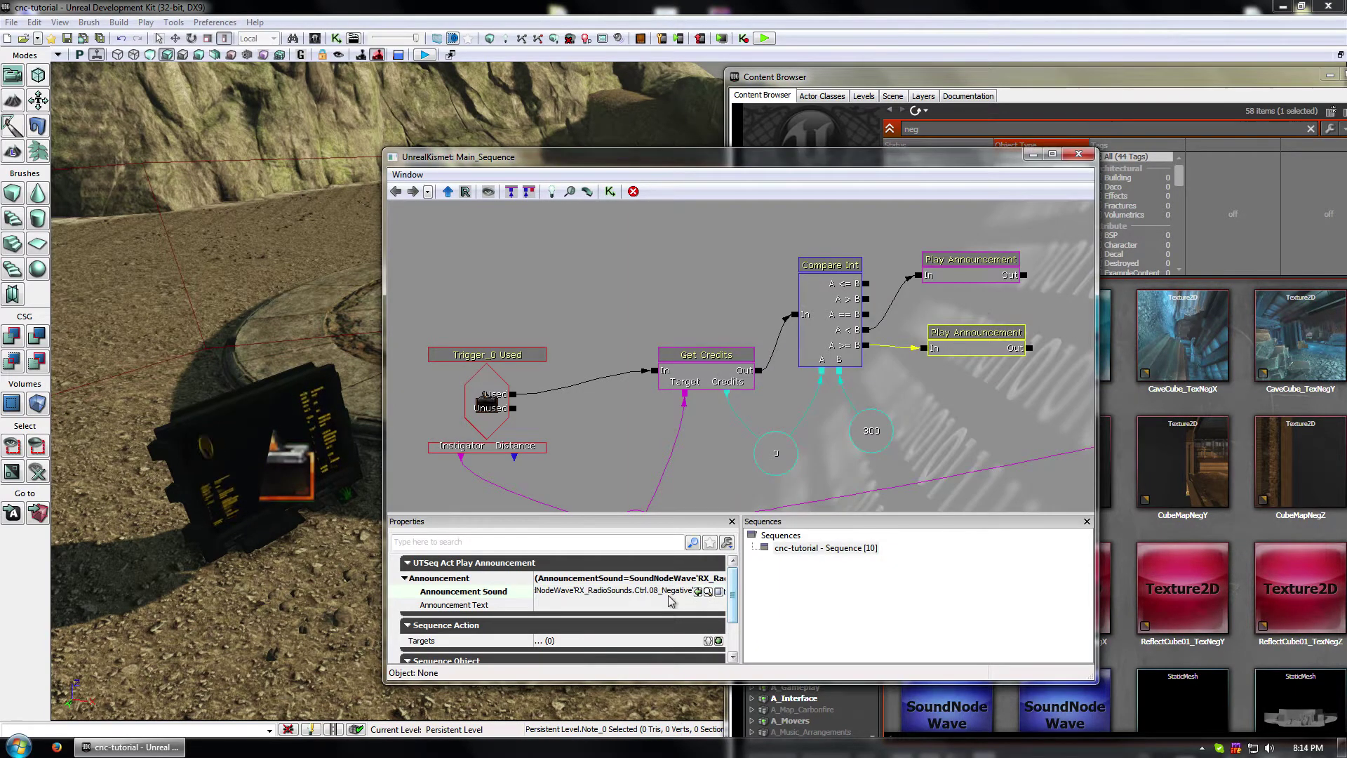
{"action": "left_click", "coordinate": [961, 267]}
{"action": "left_click", "coordinate": [698, 591]}
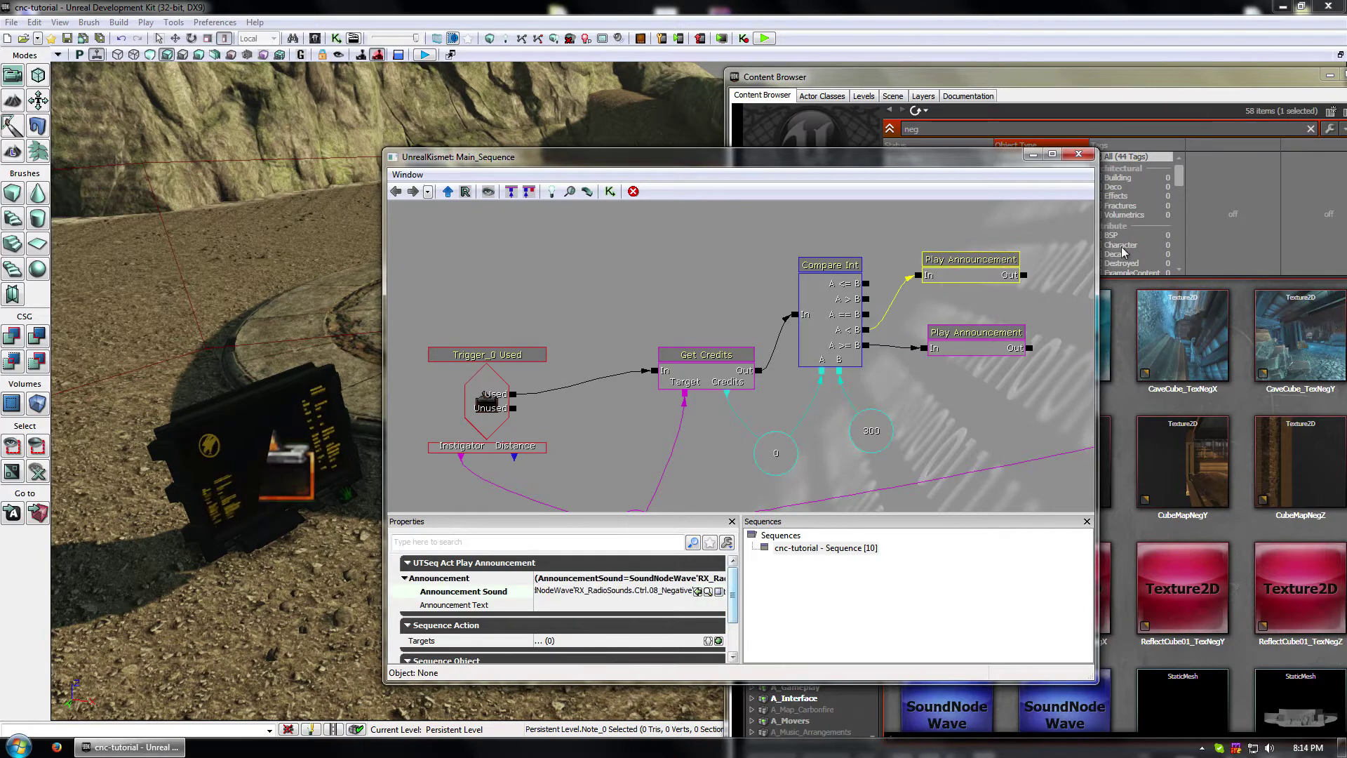
- Search the assets for "af" and select the 07_Affermative sound wave
{"action": "left_click", "coordinate": [1009, 127]}
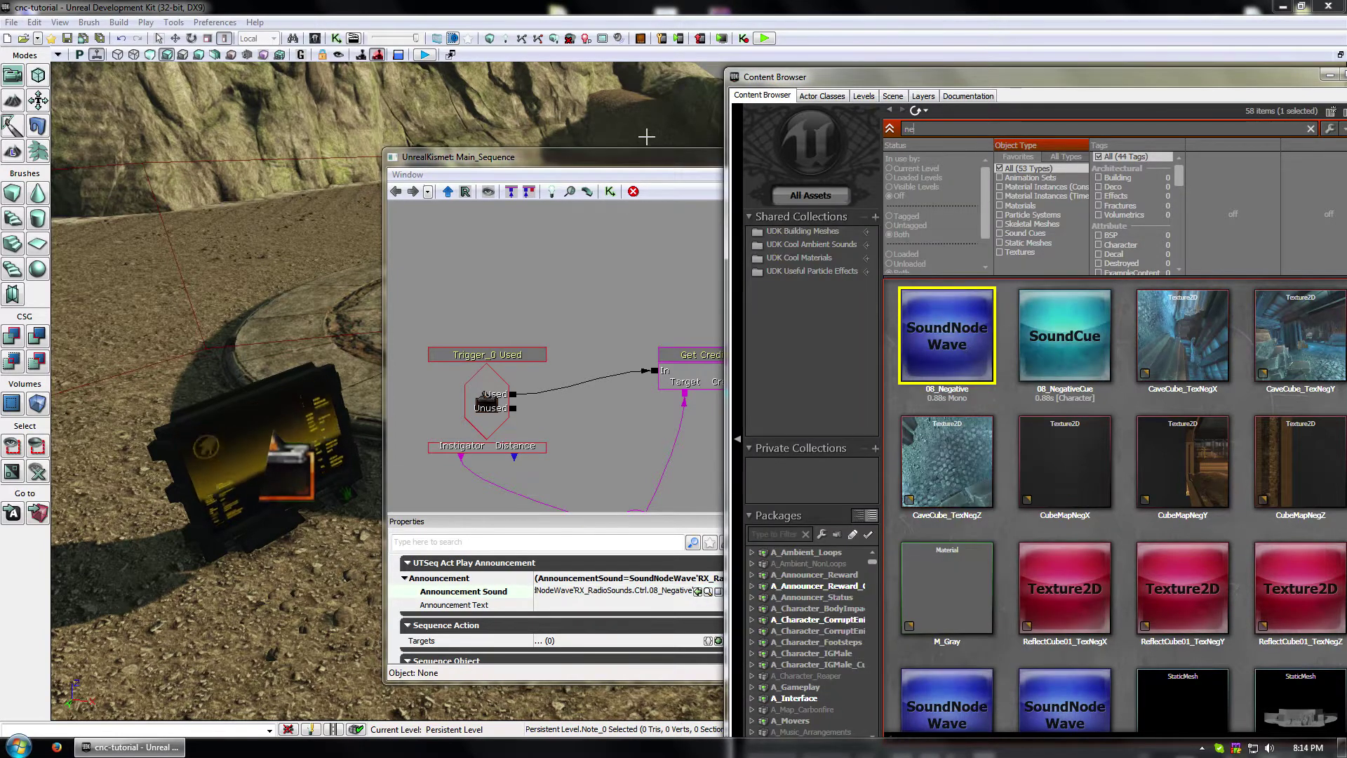
{"action": "key", "text": "BackSpace"}
{"action": "key", "text": "BackSpace"}
{"action": "key", "text": "BackSpace"}
{"action": "type", "text": "afe"}
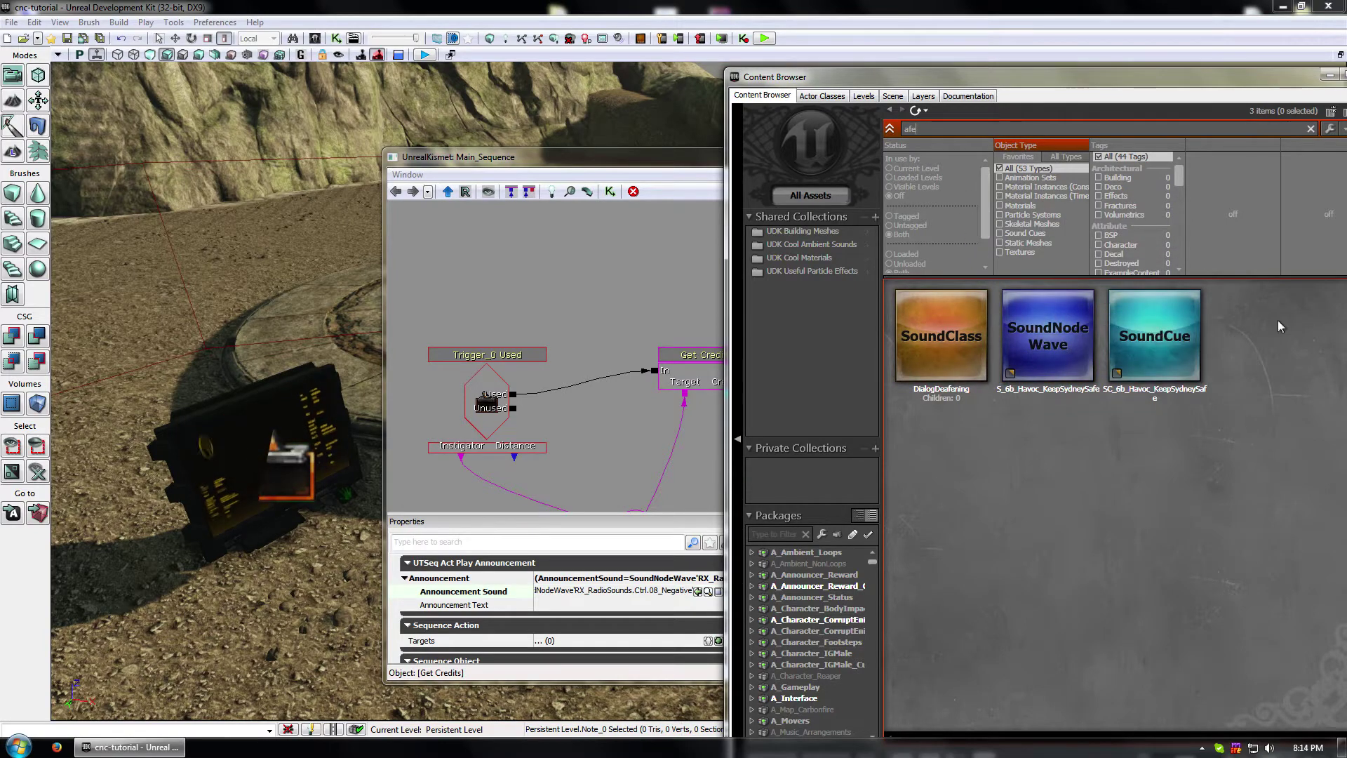
{"action": "left_click", "coordinate": [975, 350]}
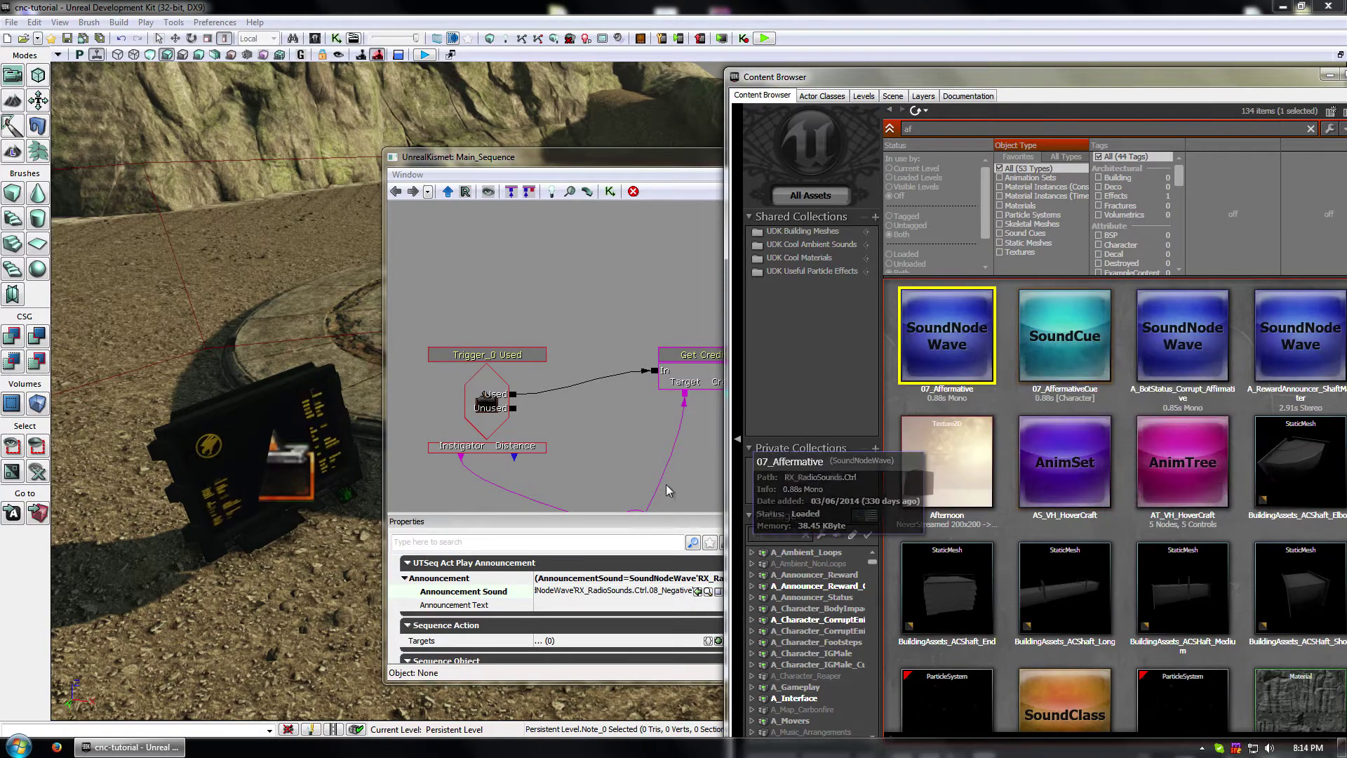
- Set the Announcement Sound of the lower Play Announcement to 07_Affermative, then deselect the action
{"action": "left_click", "coordinate": [708, 390]}
{"action": "left_click", "coordinate": [975, 330]}
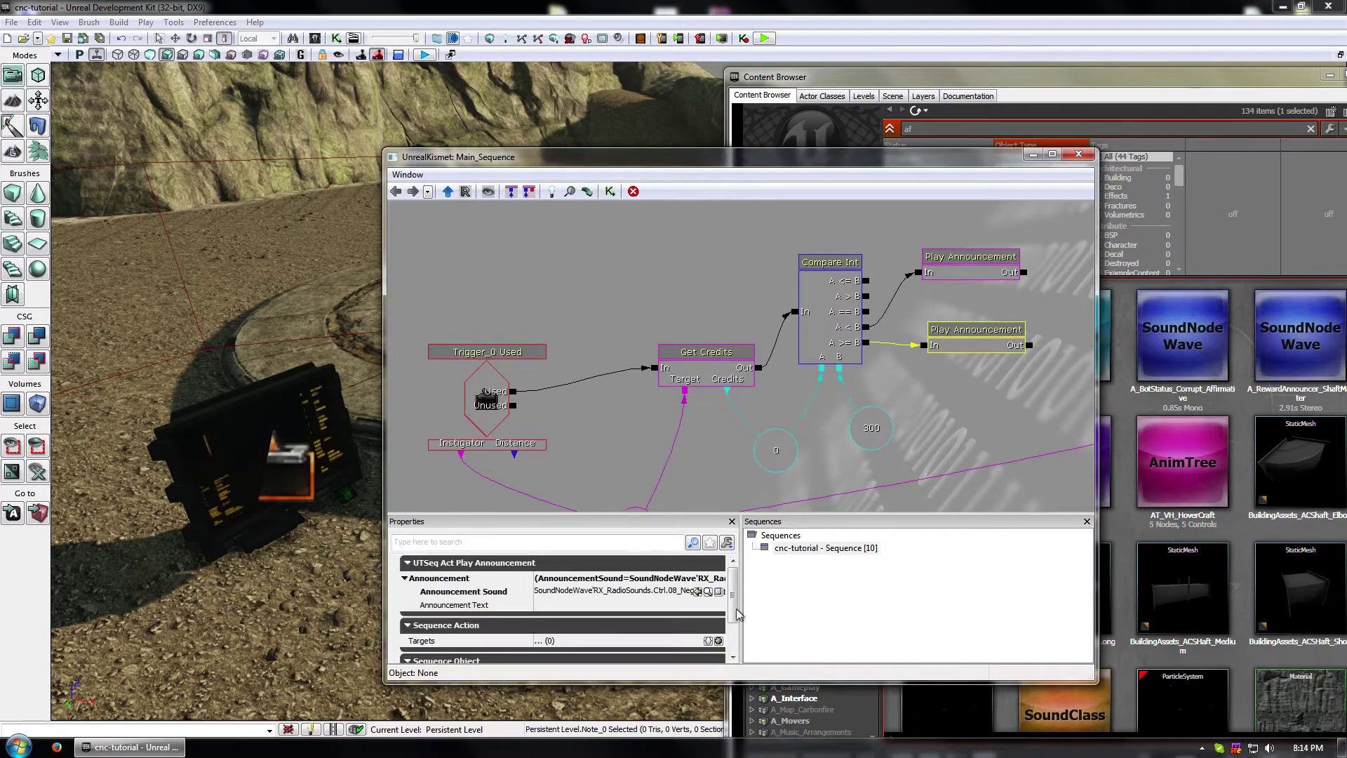
{"action": "left_click", "coordinate": [699, 591]}
{"action": "left_click", "coordinate": [926, 470]}
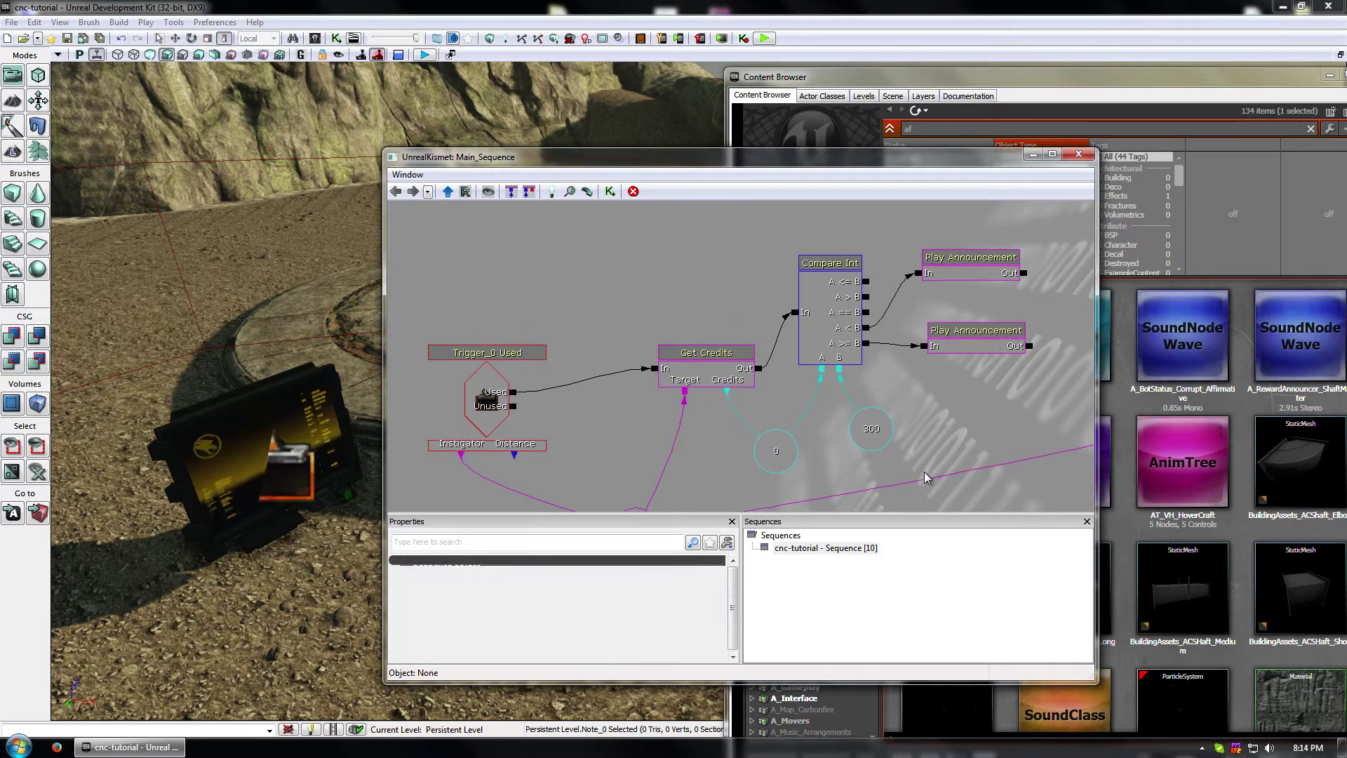
- Start a game preview from the ground beside the terminal in the perspective viewport
{"action": "left_click_drag", "start_coordinate": [960, 402], "coordinate": [913, 405]}
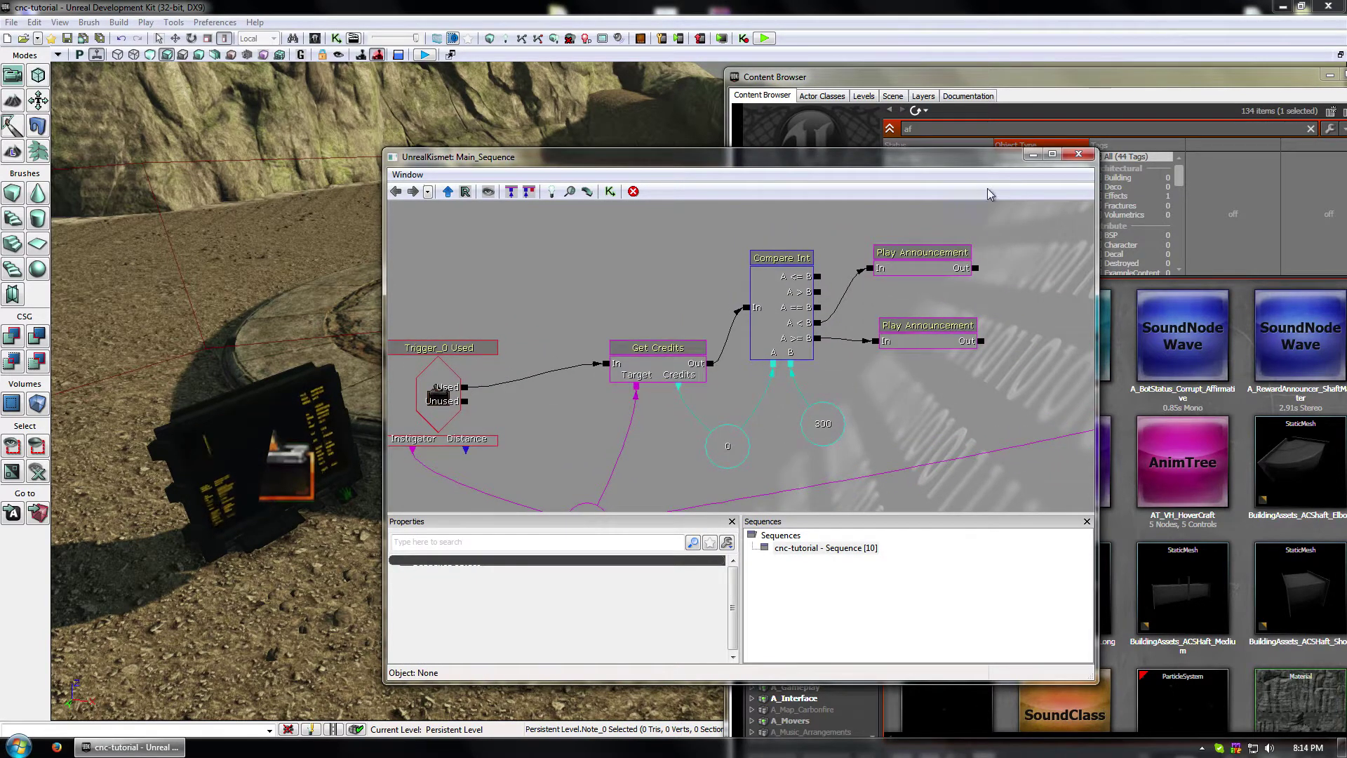
{"action": "right_click", "coordinate": [337, 642]}
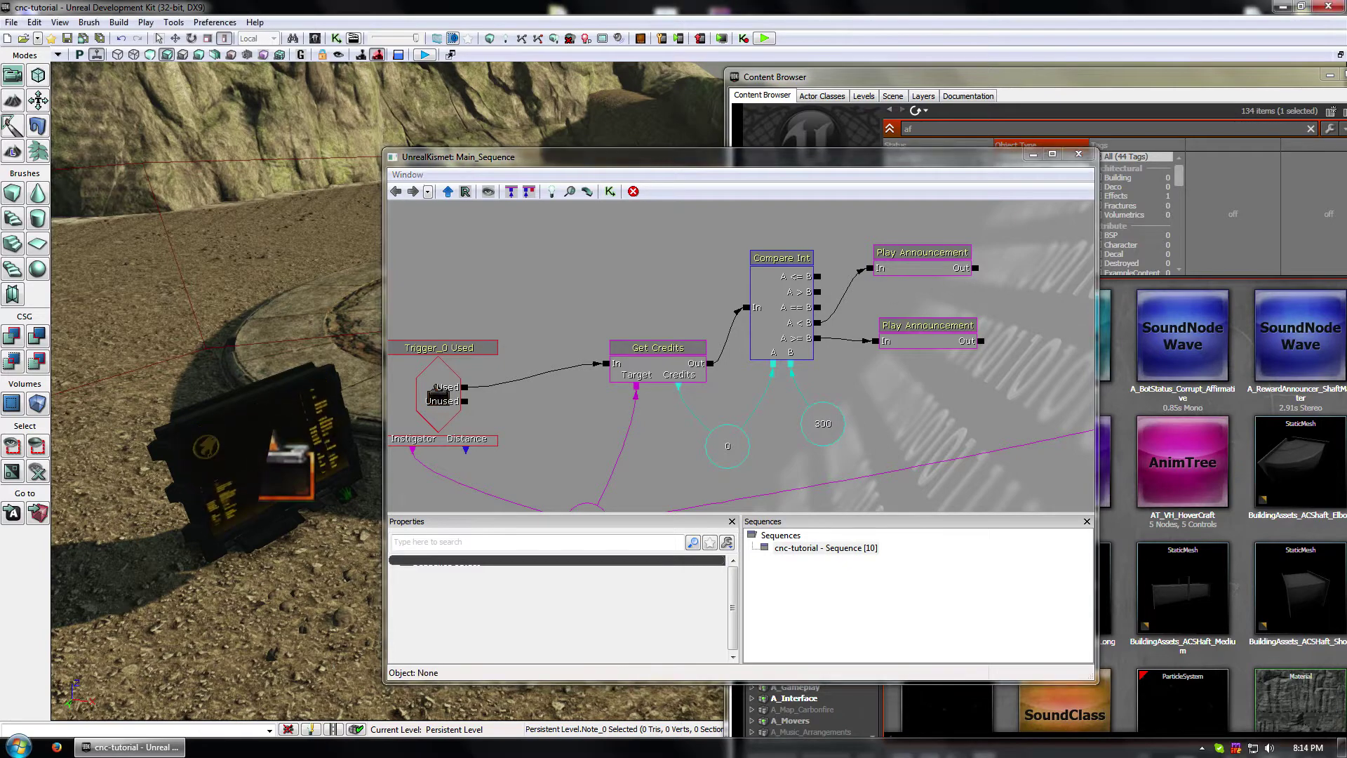
{"action": "left_click", "coordinate": [382, 635]}
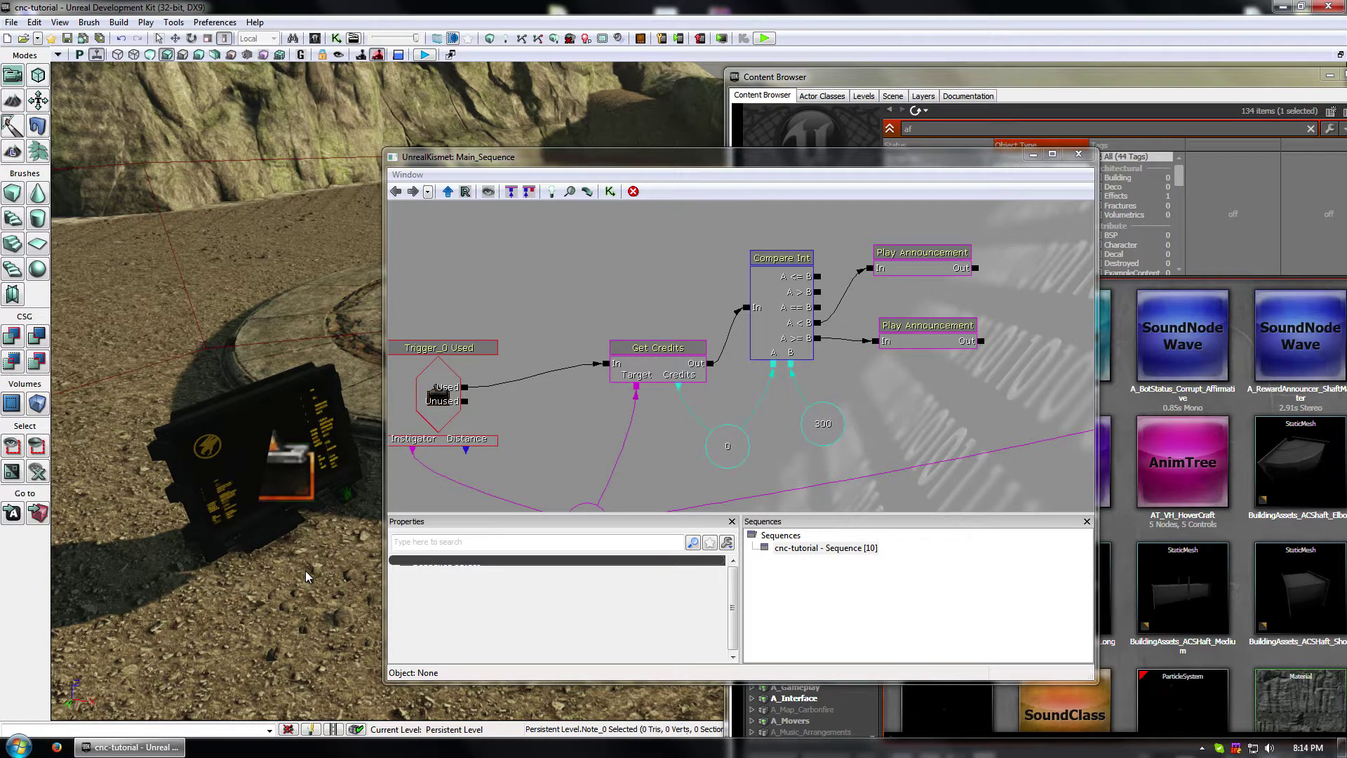
- Open the system Volume Mixer and fine-tune the Renegade X Editor Preview volume at a low level
{"action": "key", "text": "super"}
{"action": "left_click", "coordinate": [1268, 749]}
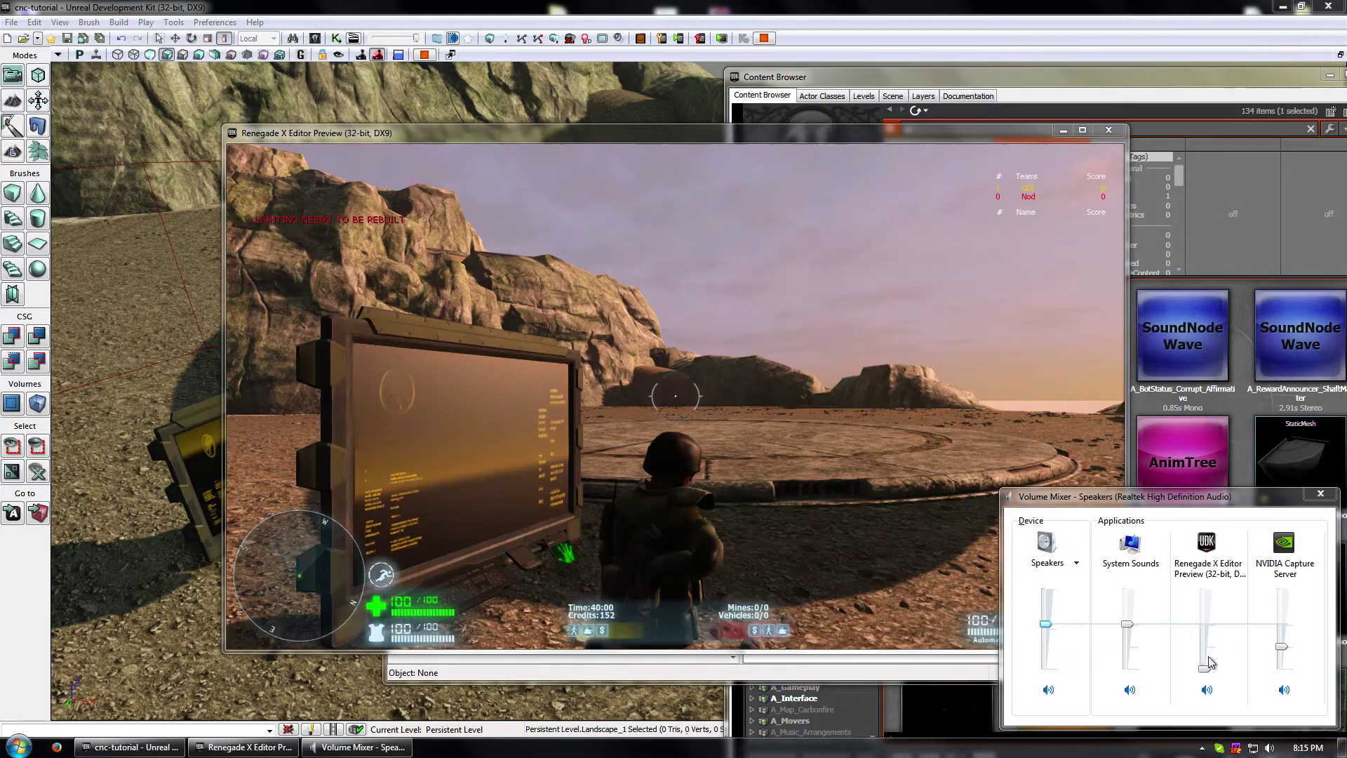
{"action": "left_click_drag", "start_coordinate": [1206, 664], "coordinate": [1205, 666]}
- Walk the character up to the terminal and back in the preview to test it, then bring up the console
{"action": "left_click", "coordinate": [877, 506]}
{"action": "key", "text": "w"}
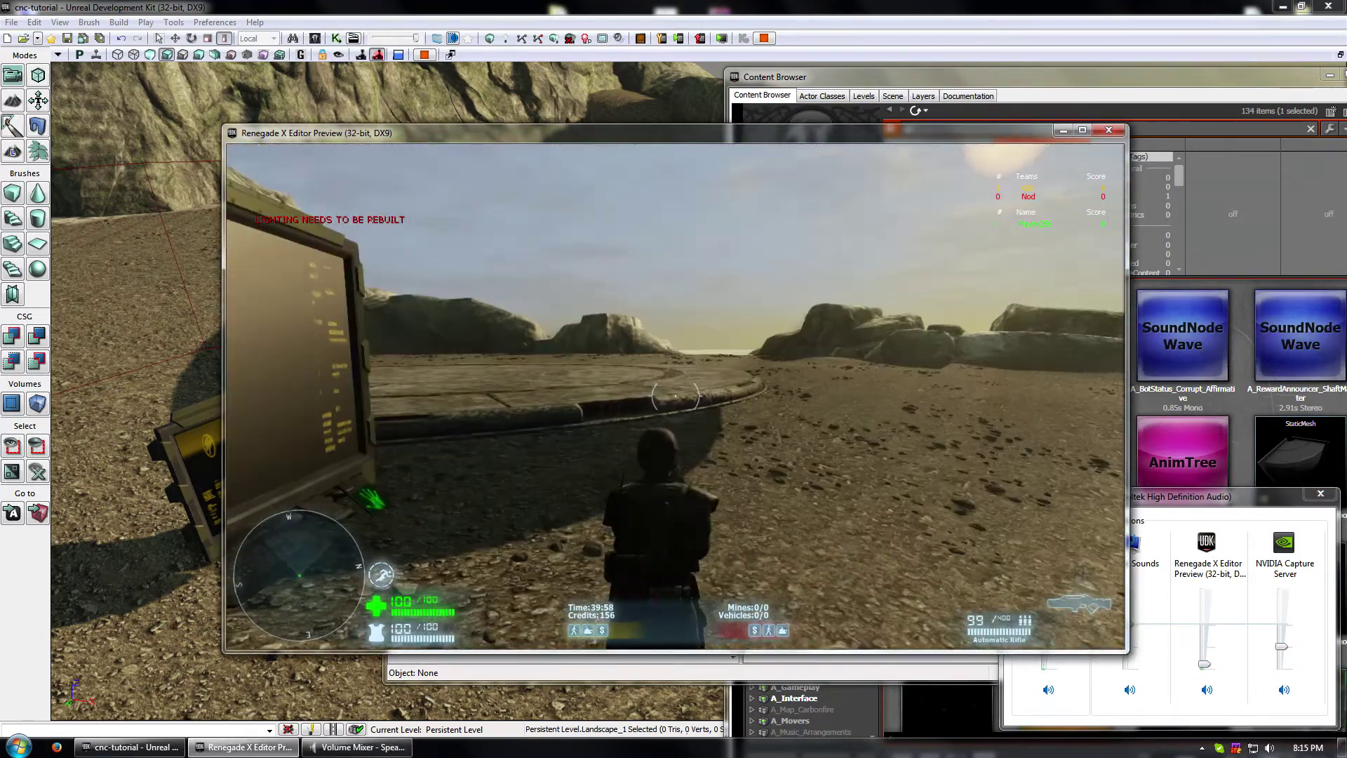
{"action": "key", "text": "w"}
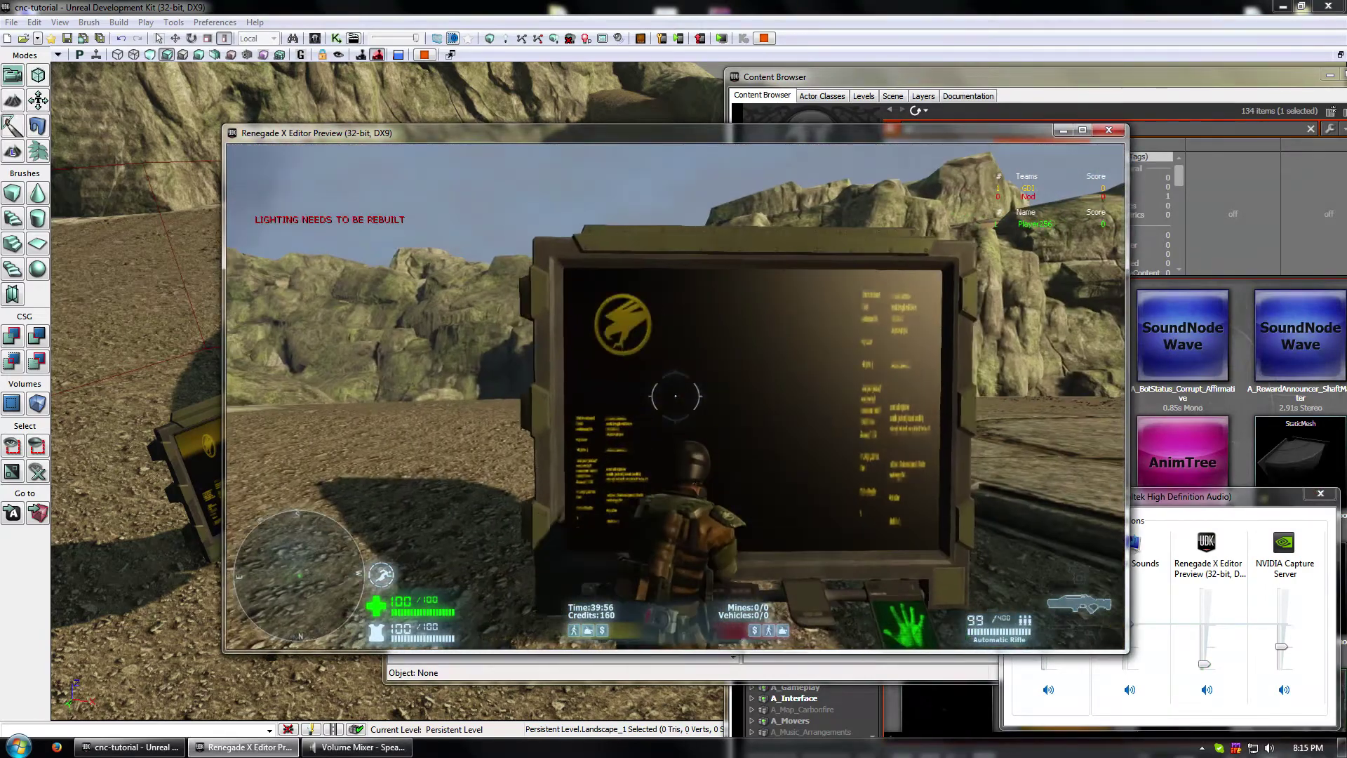
{"action": "key", "text": "s"}
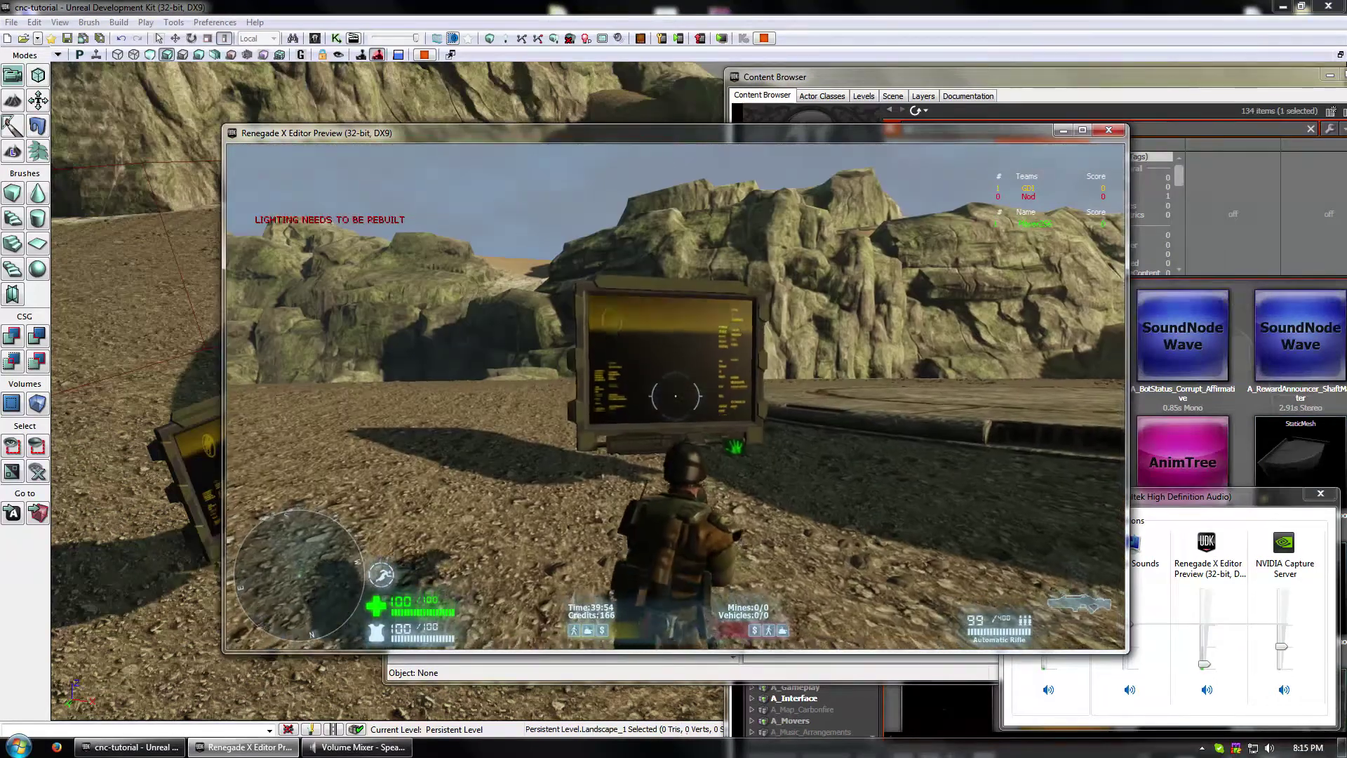
{"action": "key", "text": "Tab"}
{"action": "type", "text": "stat fps"}
{"action": "key", "text": "BackSpace"}
{"action": "key", "text": "BackSpace"}
{"action": "key", "text": "BackSpace"}
{"action": "key", "text": "BackSpace"}
{"action": "key", "text": "BackSpace"}
{"action": "key", "text": "BackSpace"}
{"action": "key", "text": "BackSpace"}
{"action": "key", "text": "BackSpace"}
{"action": "type", "text": "slomo"}
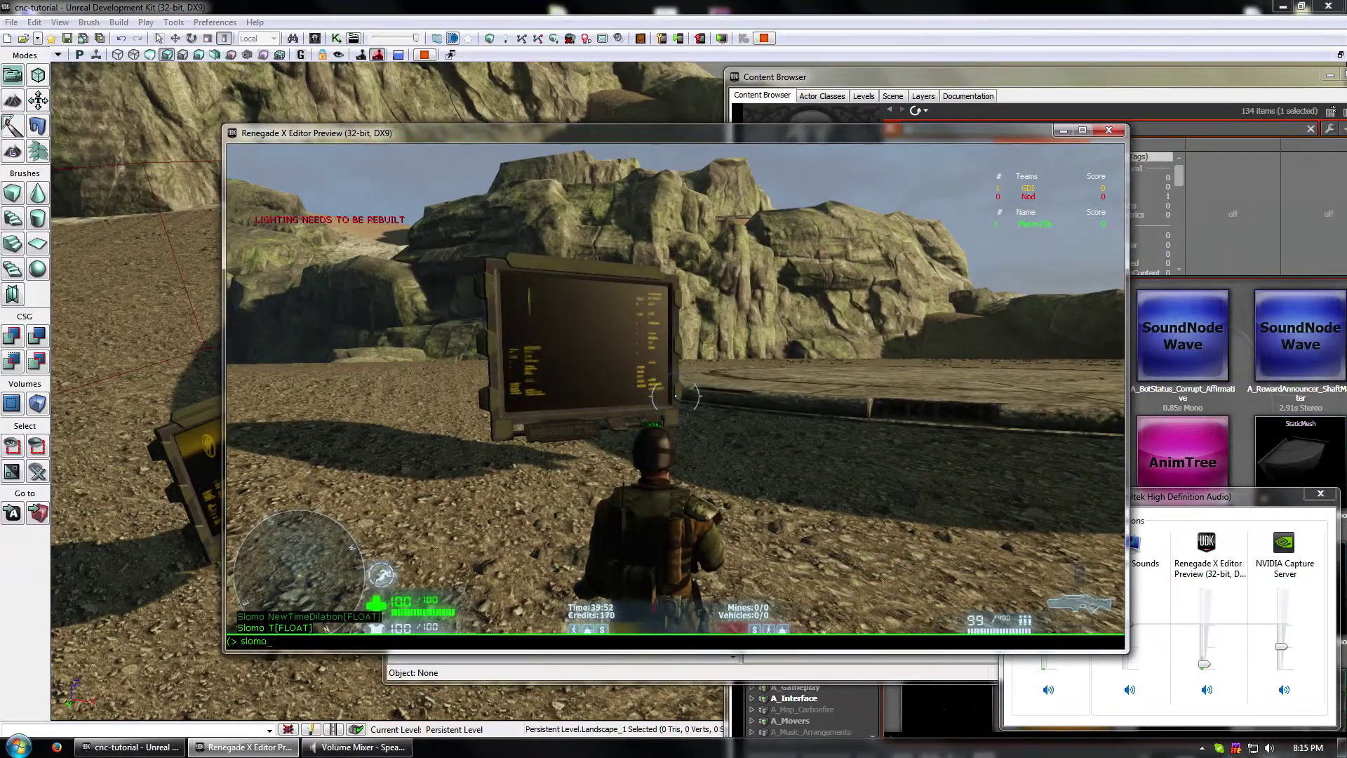
{"action": "key", "text": "BackSpace"}
{"action": "key", "text": "BackSpace"}
{"action": "key", "text": "BackSpace"}
{"action": "key", "text": "BackSpace"}
{"action": "key", "text": "BackSpace"}
- Give the player credits with the console command "givecredits 300" and retest the terminal before ending the preview
{"action": "type", "text": "giveWeapon"}
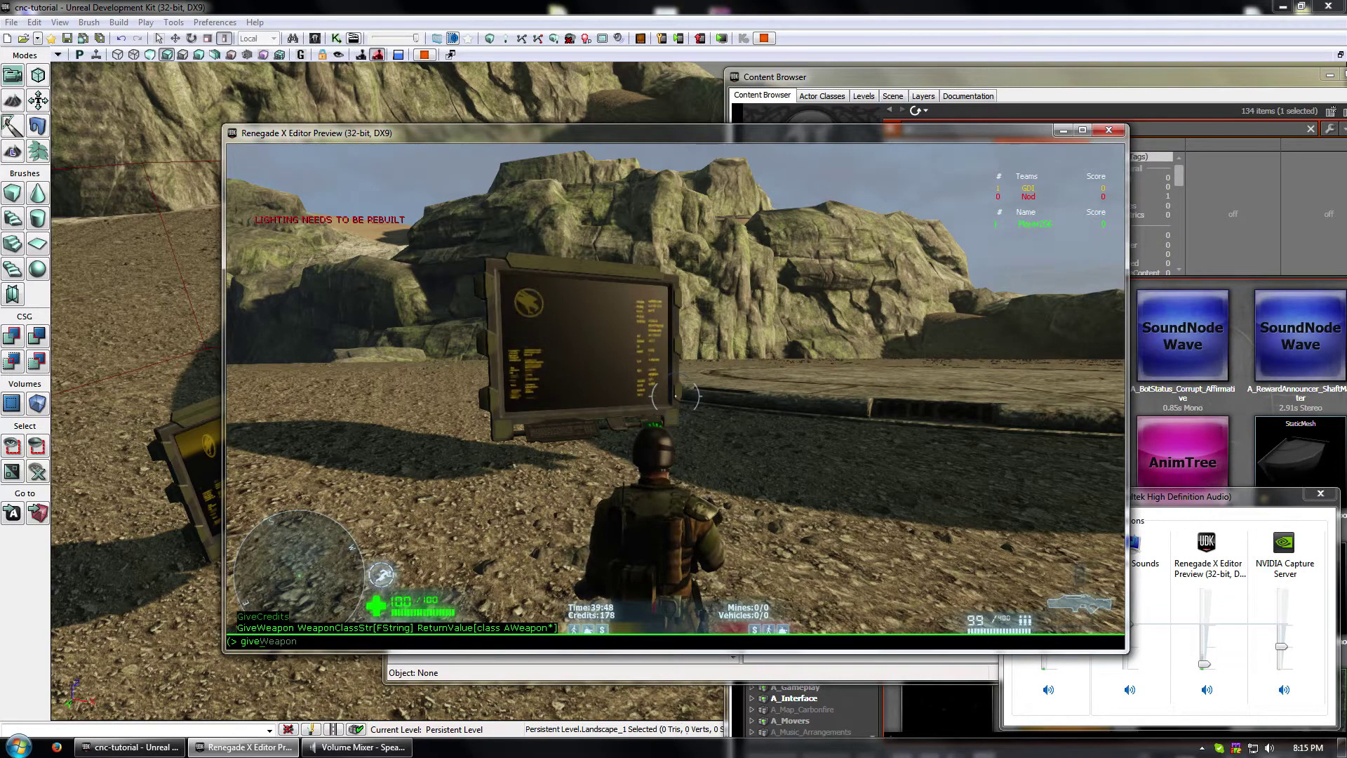
{"action": "type", "text": "credits"}
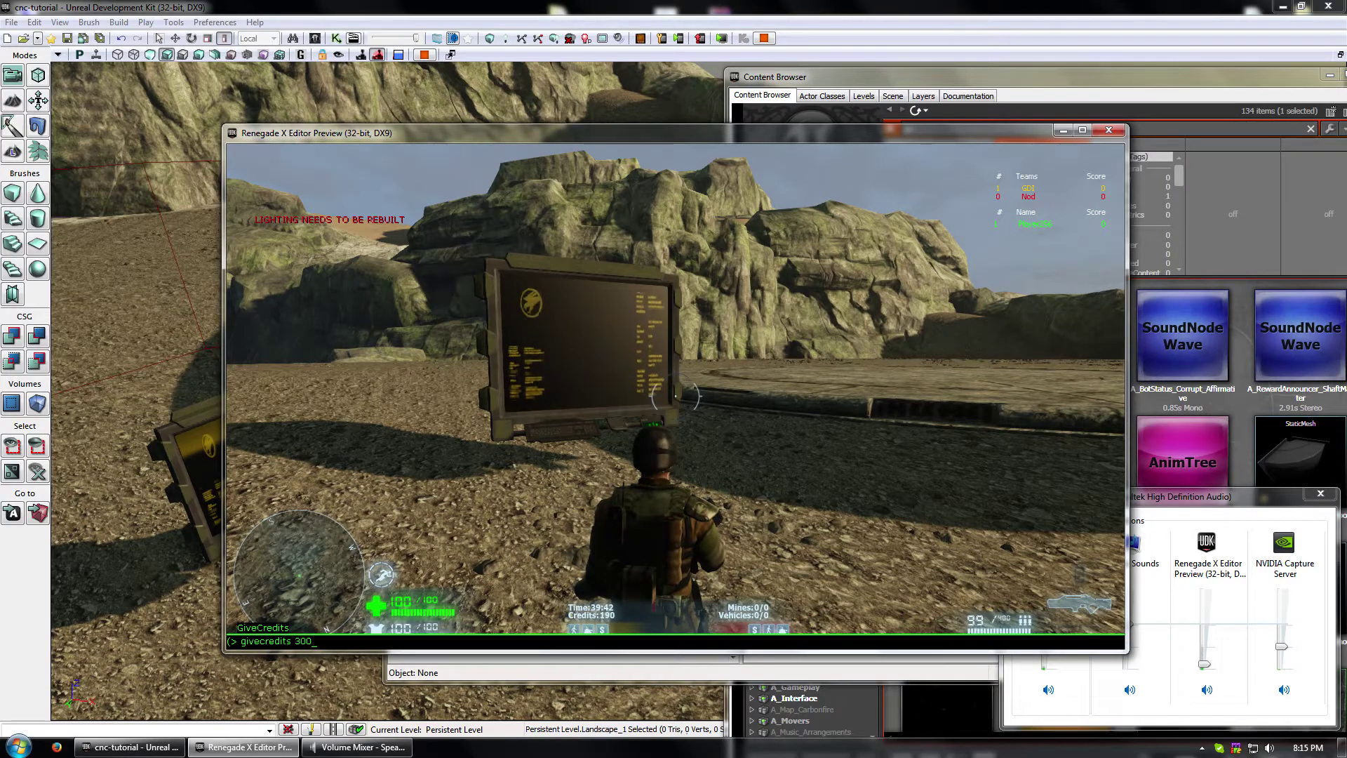
{"action": "type", "text": " 300"}
{"action": "key", "text": "Return"}
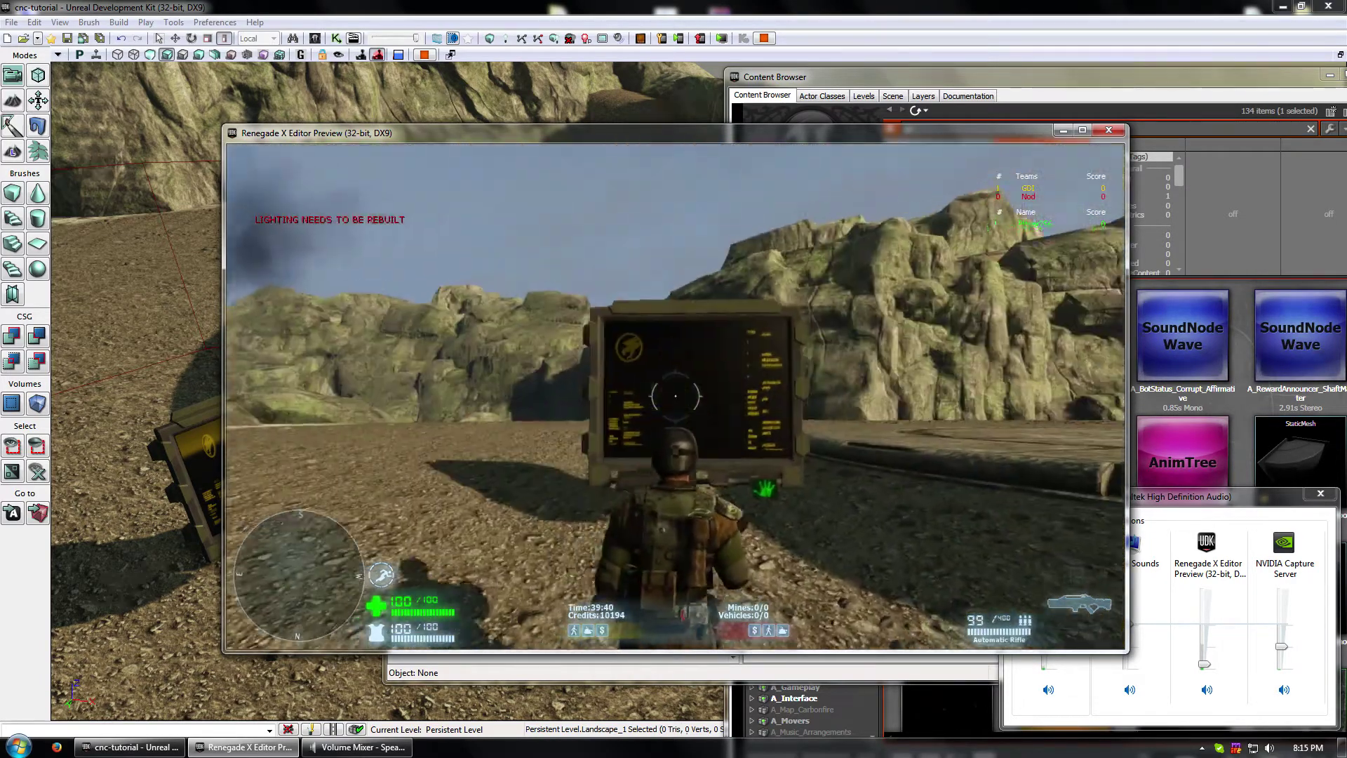
{"action": "key", "text": "w"}
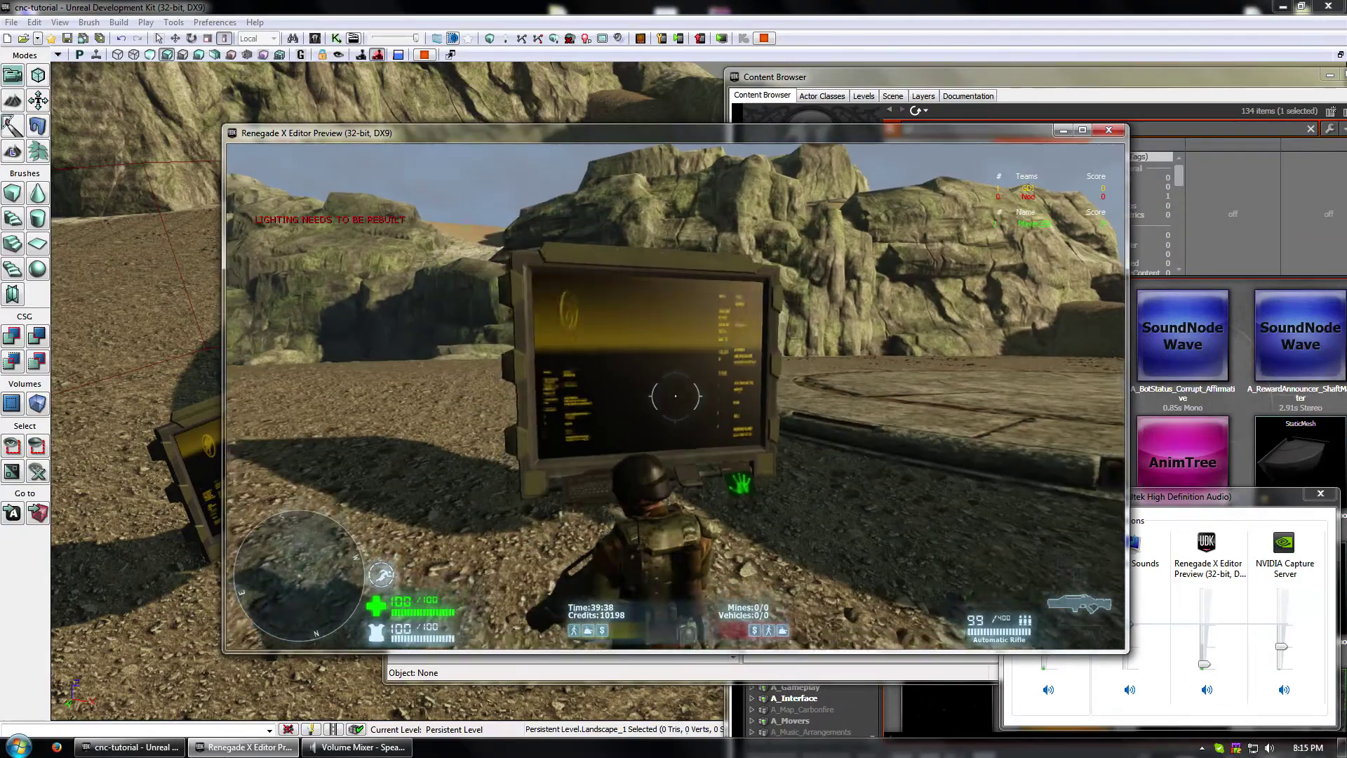
{"action": "key", "text": "Escape"}
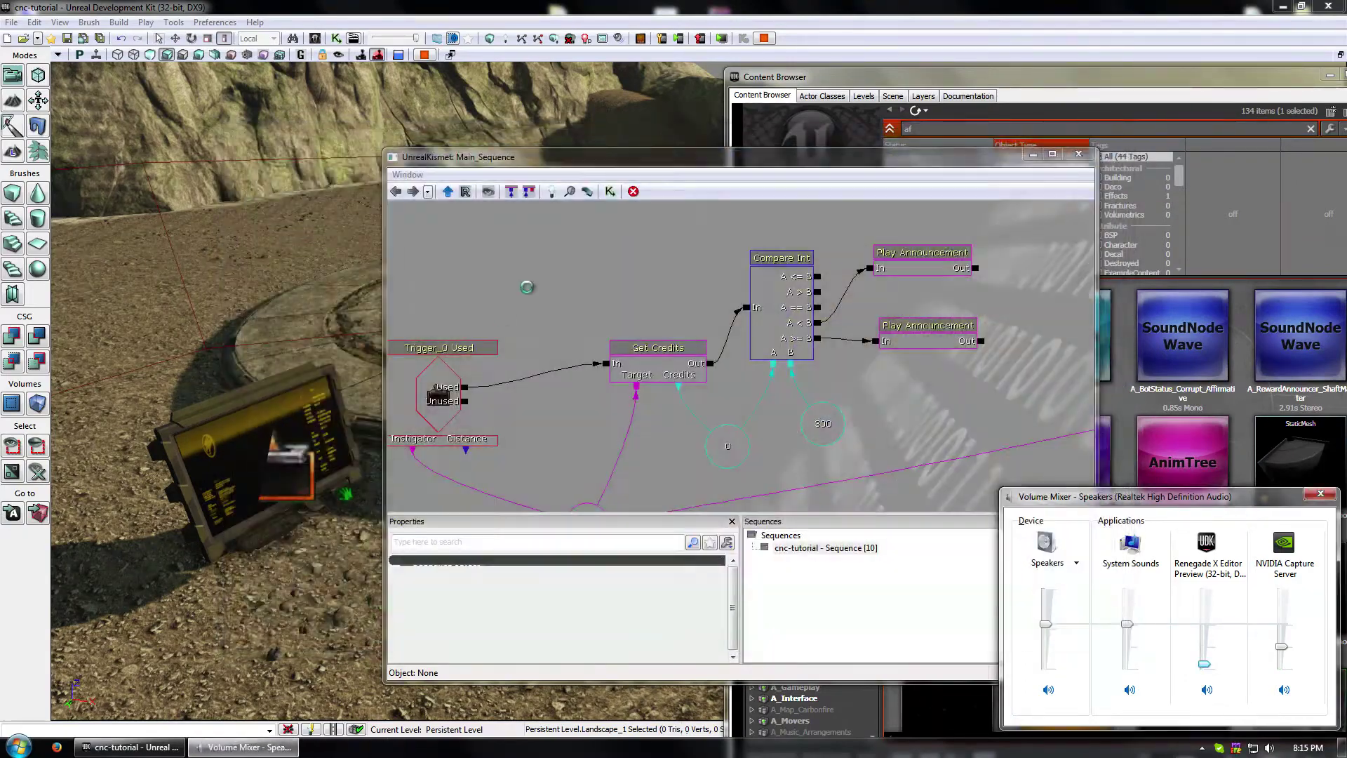
- Set the Max Trigger Count of the Trigger_0 Used event to 0, then deselect the event
{"action": "left_click", "coordinate": [447, 391]}
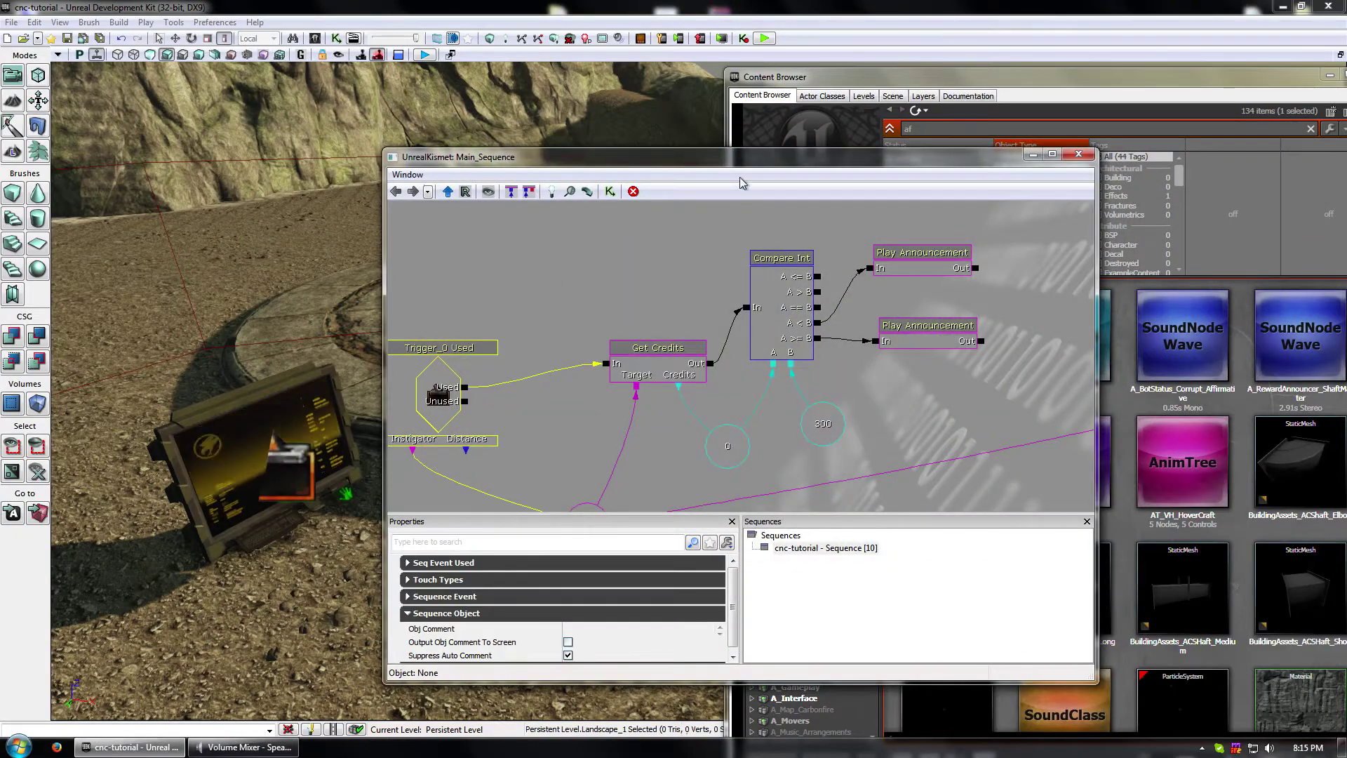
{"action": "left_click_drag", "start_coordinate": [742, 157], "coordinate": [743, 88]}
{"action": "left_click", "coordinate": [527, 495]}
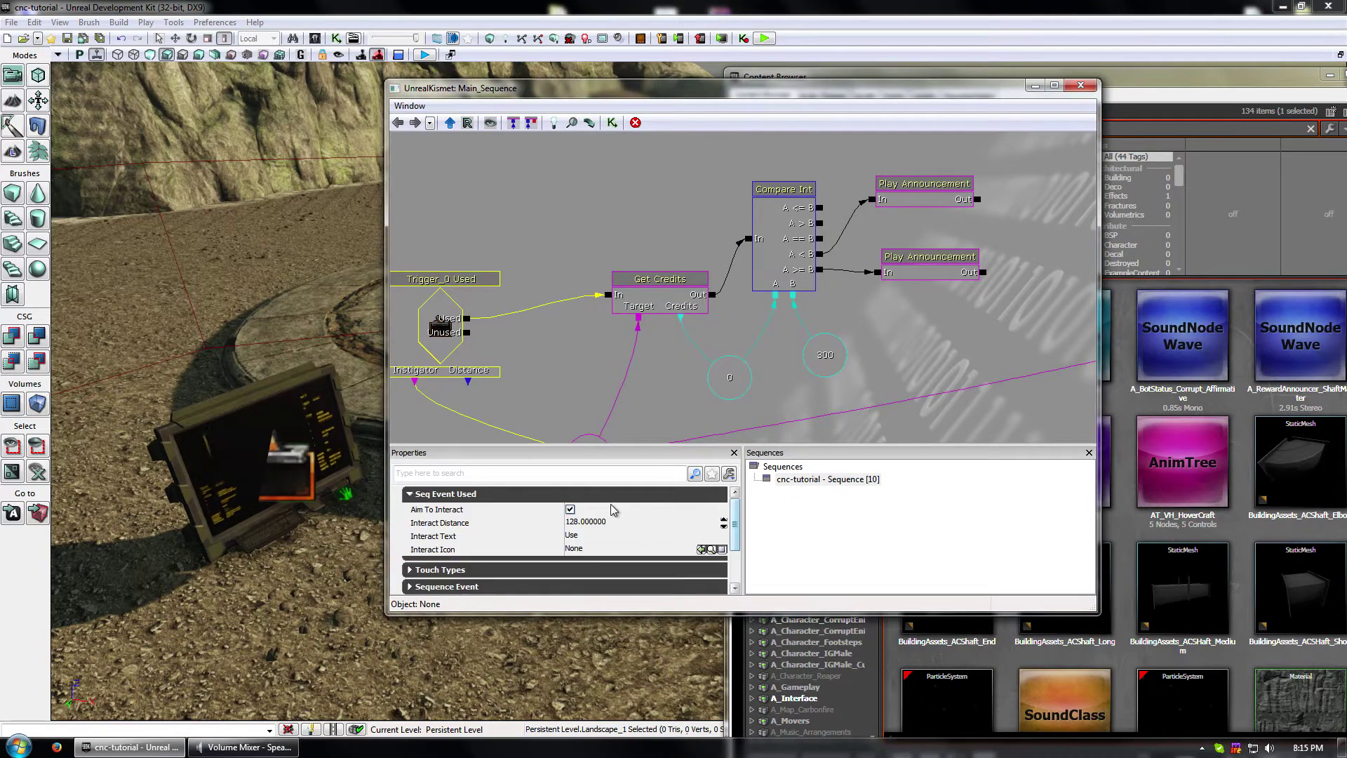
{"action": "left_click", "coordinate": [427, 570]}
{"action": "scroll", "coordinate": [510, 535], "scroll_direction": "down", "scroll_amount": 2}
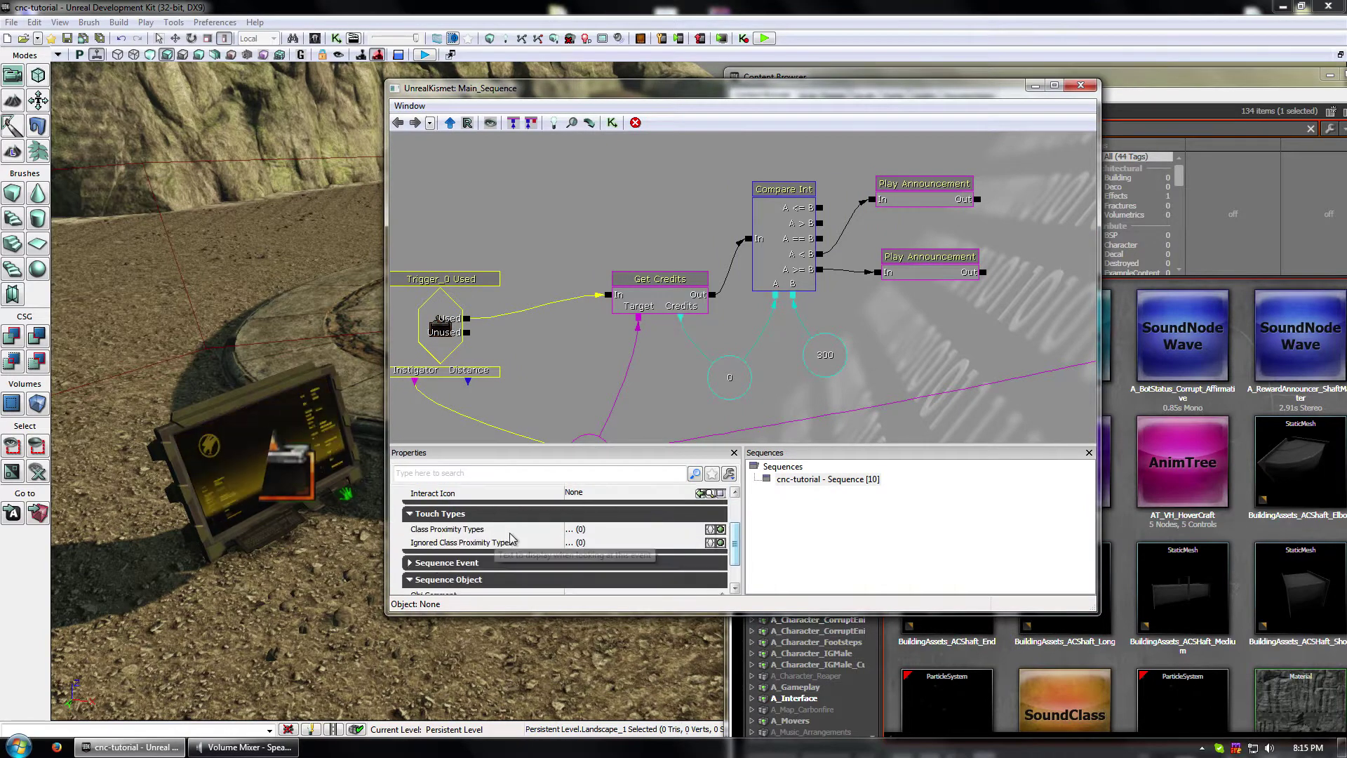
{"action": "left_click", "coordinate": [460, 563]}
{"action": "scroll", "coordinate": [516, 530], "scroll_direction": "down", "scroll_amount": 3}
{"action": "left_click", "coordinate": [585, 494]}
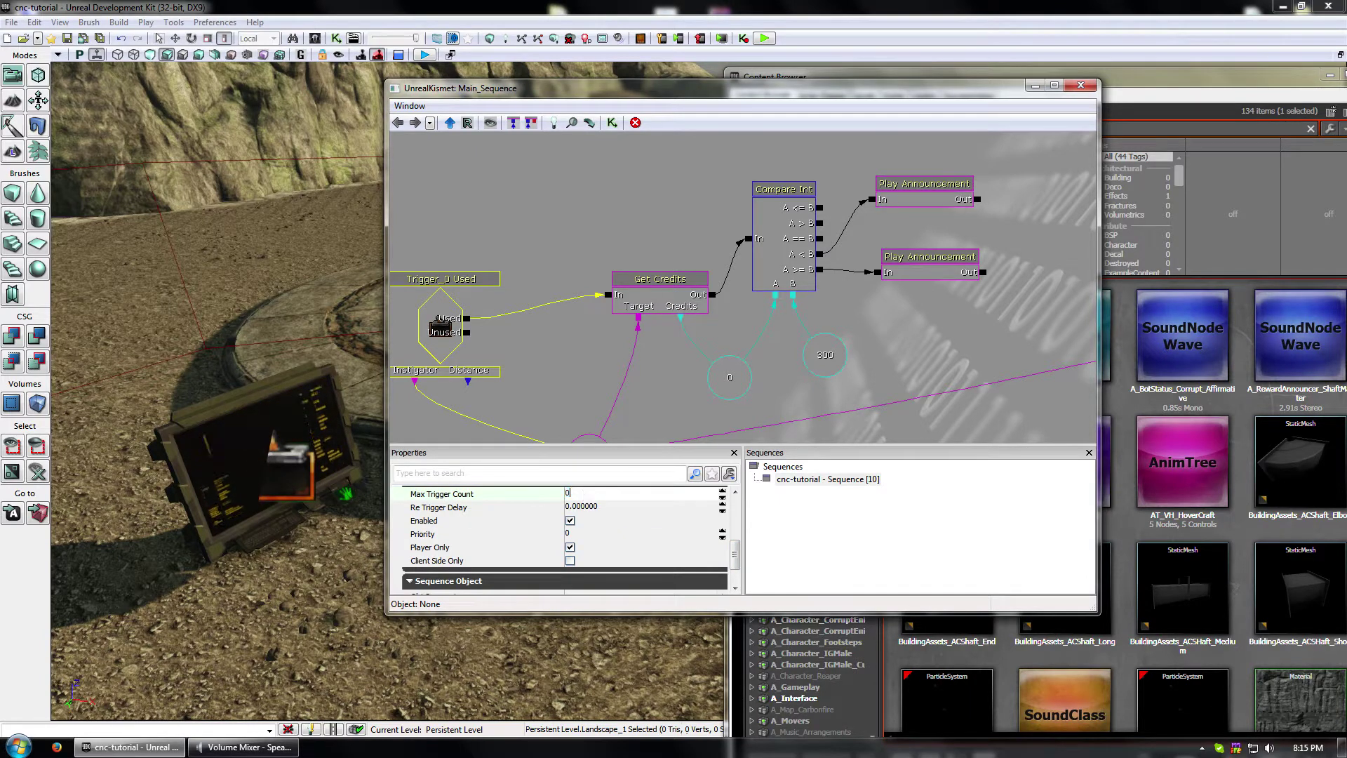
{"action": "type", "text": "0"}
{"action": "left_click", "coordinate": [523, 380]}
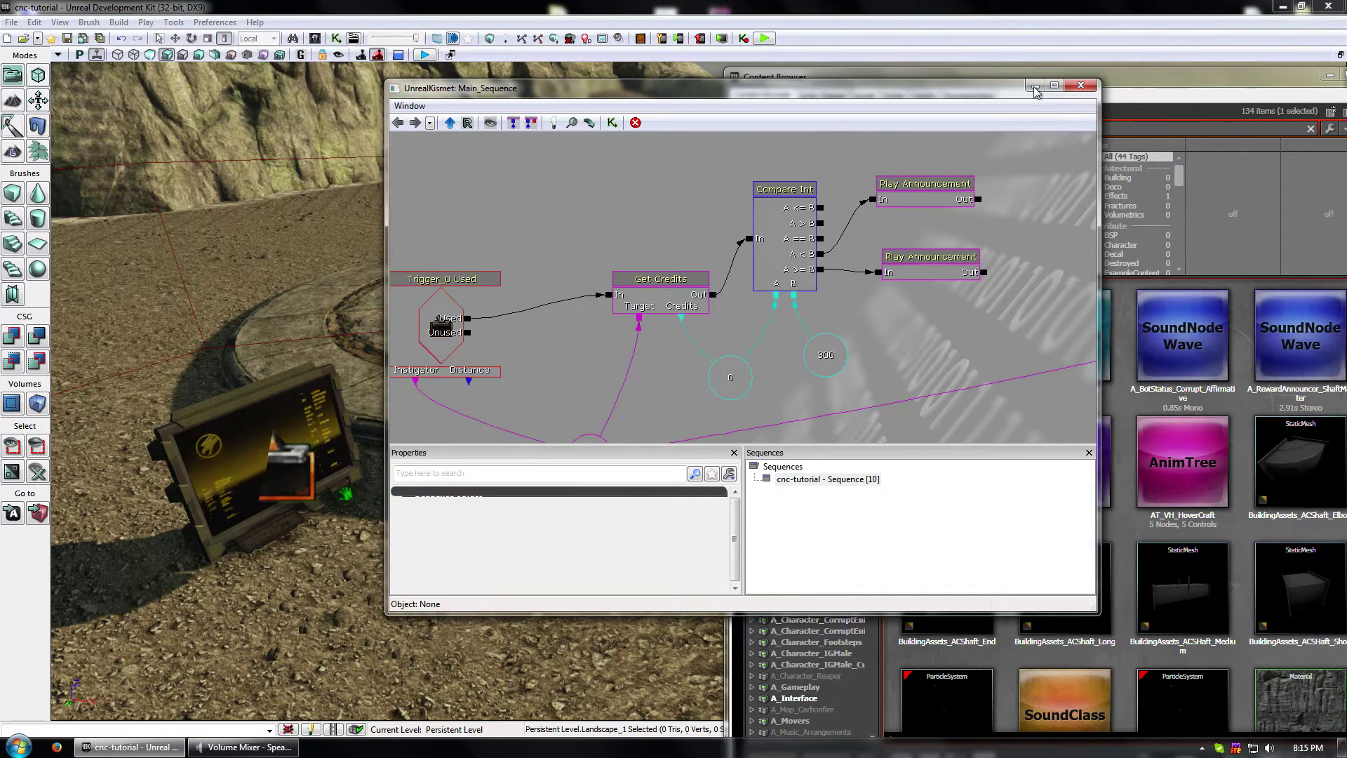
- Minimize the Kismet window and start a game preview from the ground behind the terminal
{"action": "left_click", "coordinate": [450, 370]}
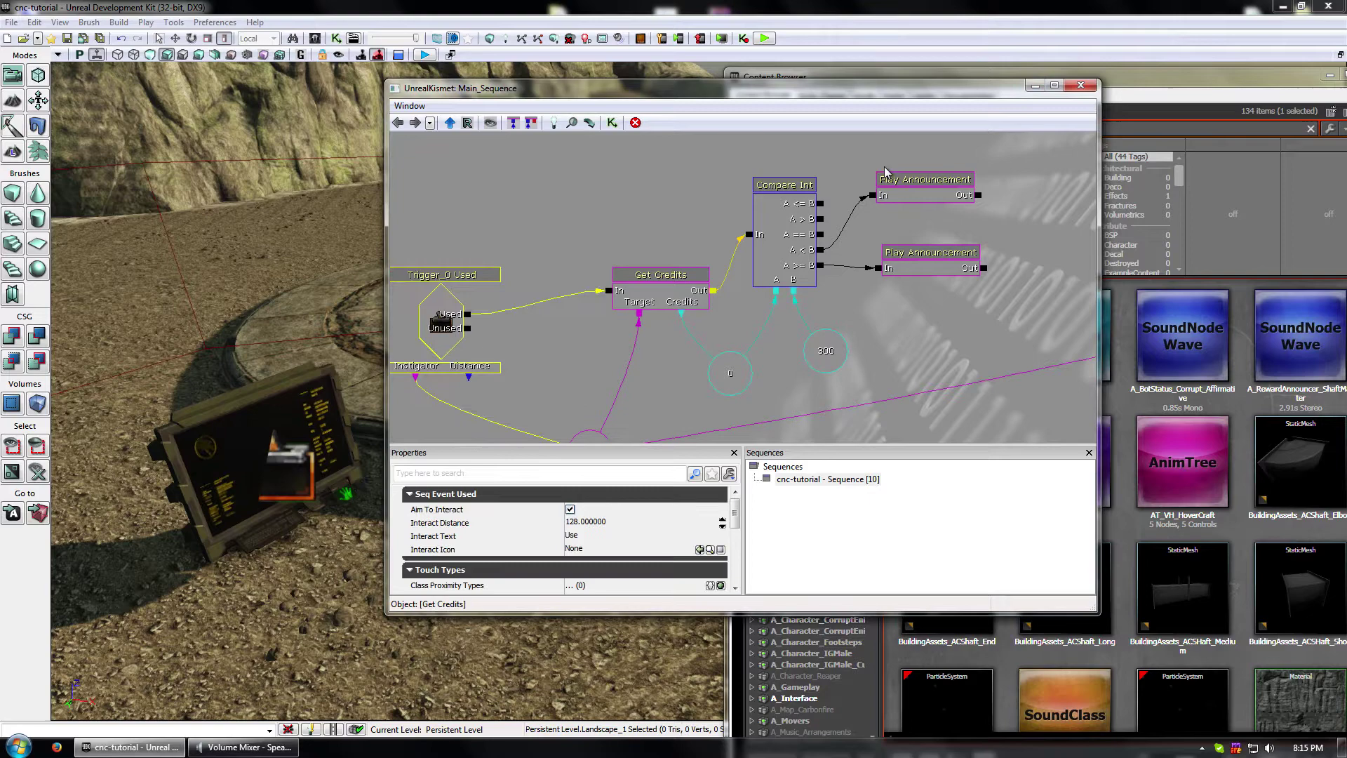
{"action": "left_click", "coordinate": [1034, 85]}
{"action": "right_click", "coordinate": [408, 168]}
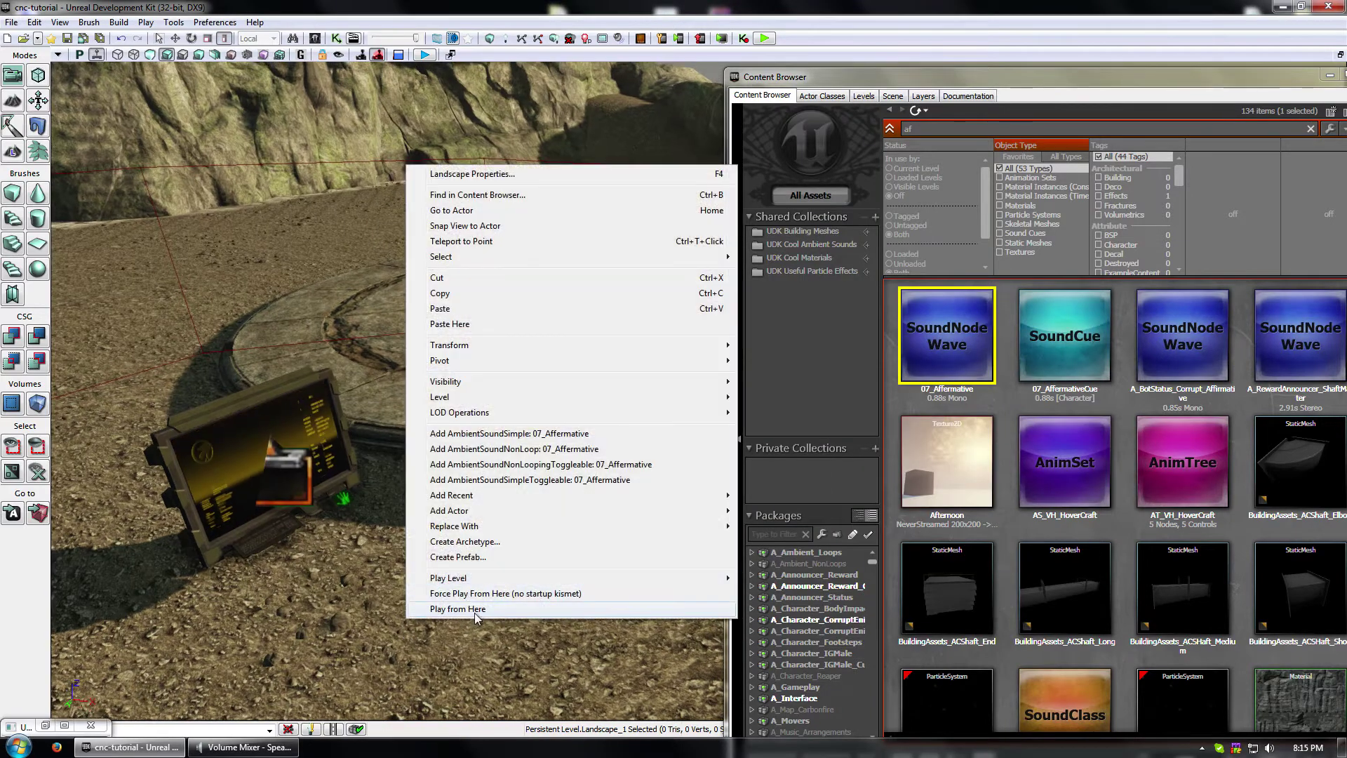
{"action": "left_click", "coordinate": [475, 609]}
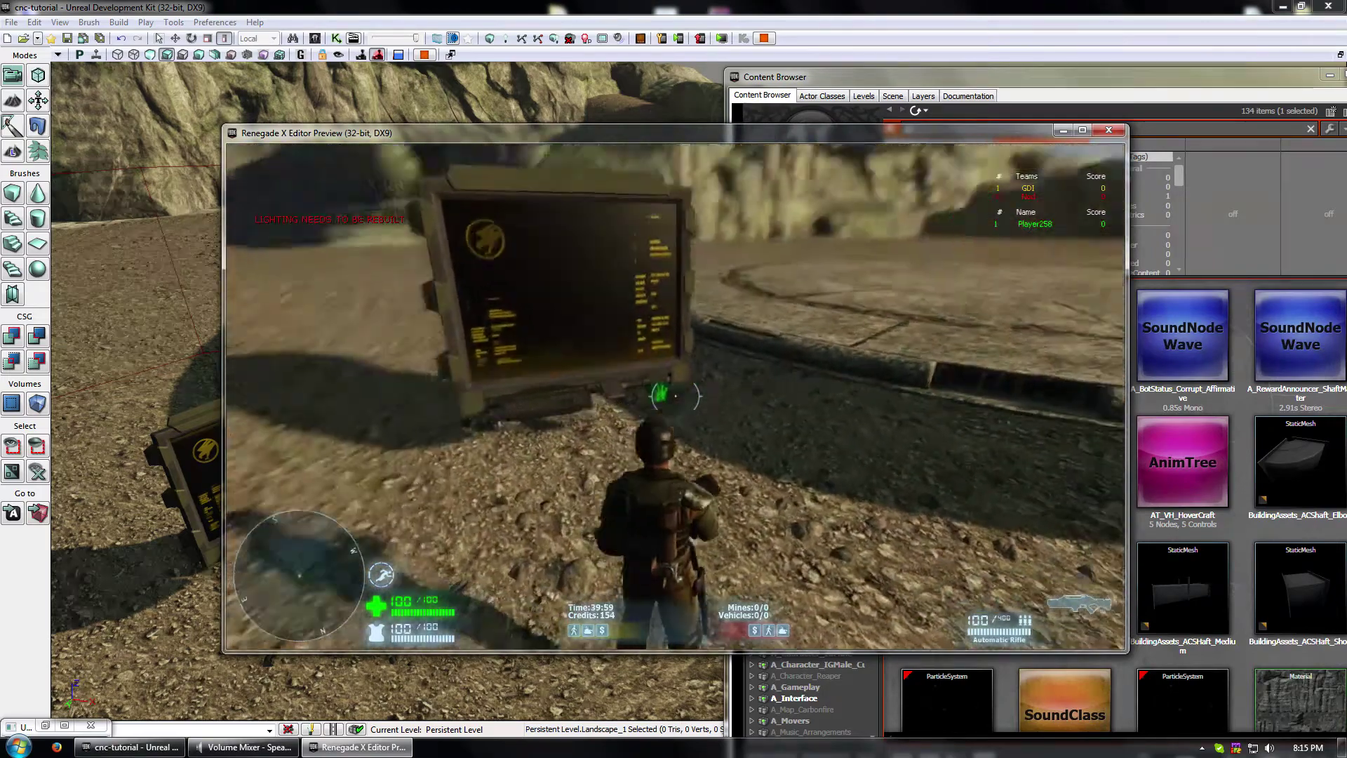
- Try the terminal in the preview and rerun the earlier credit-giving command from the console history
{"action": "key", "text": "w"}
{"action": "key", "text": "s"}
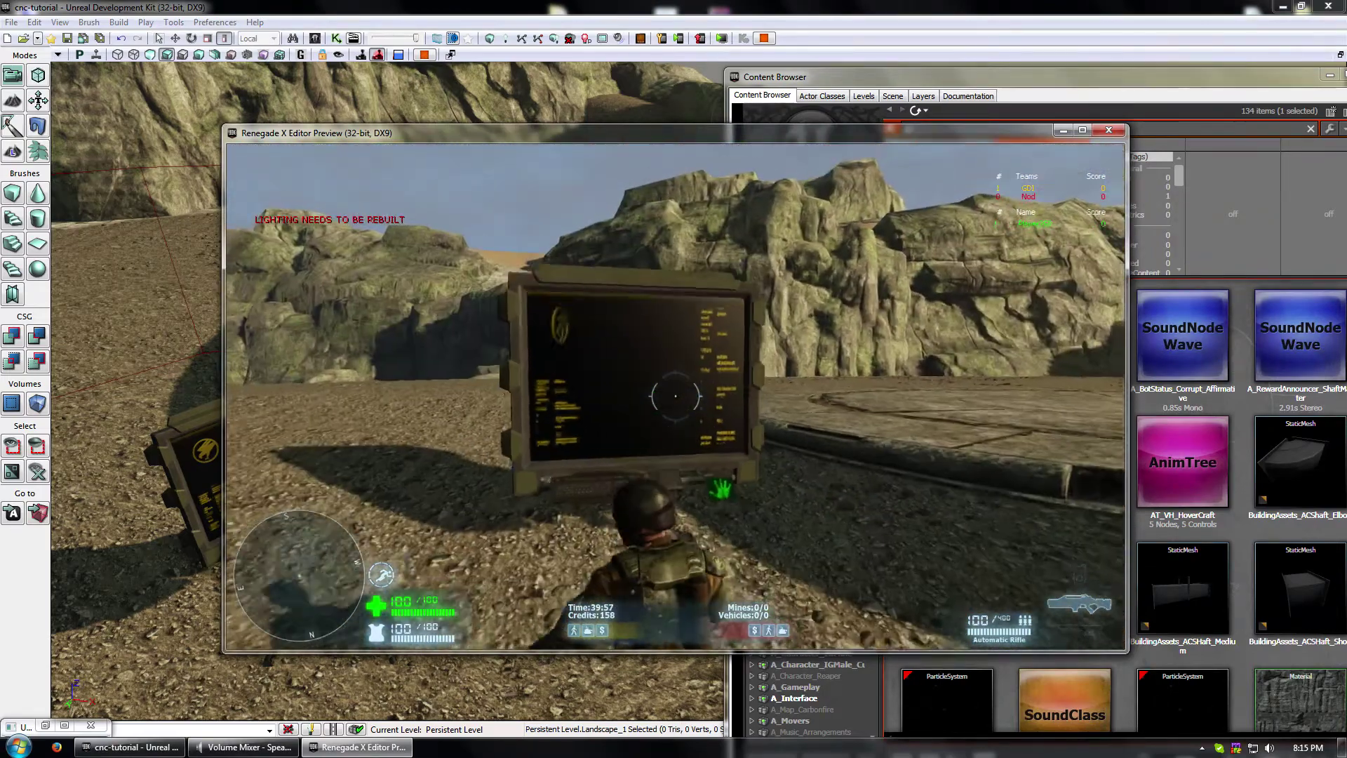
{"action": "key", "text": "s"}
{"action": "key", "text": "Tab"}
{"action": "key", "text": "Up"}
{"action": "key", "text": "Up"}
{"action": "key", "text": "Return"}
- Walk the character back to the terminal to test it with the added credits, then end the preview
{"action": "key", "text": "w"}
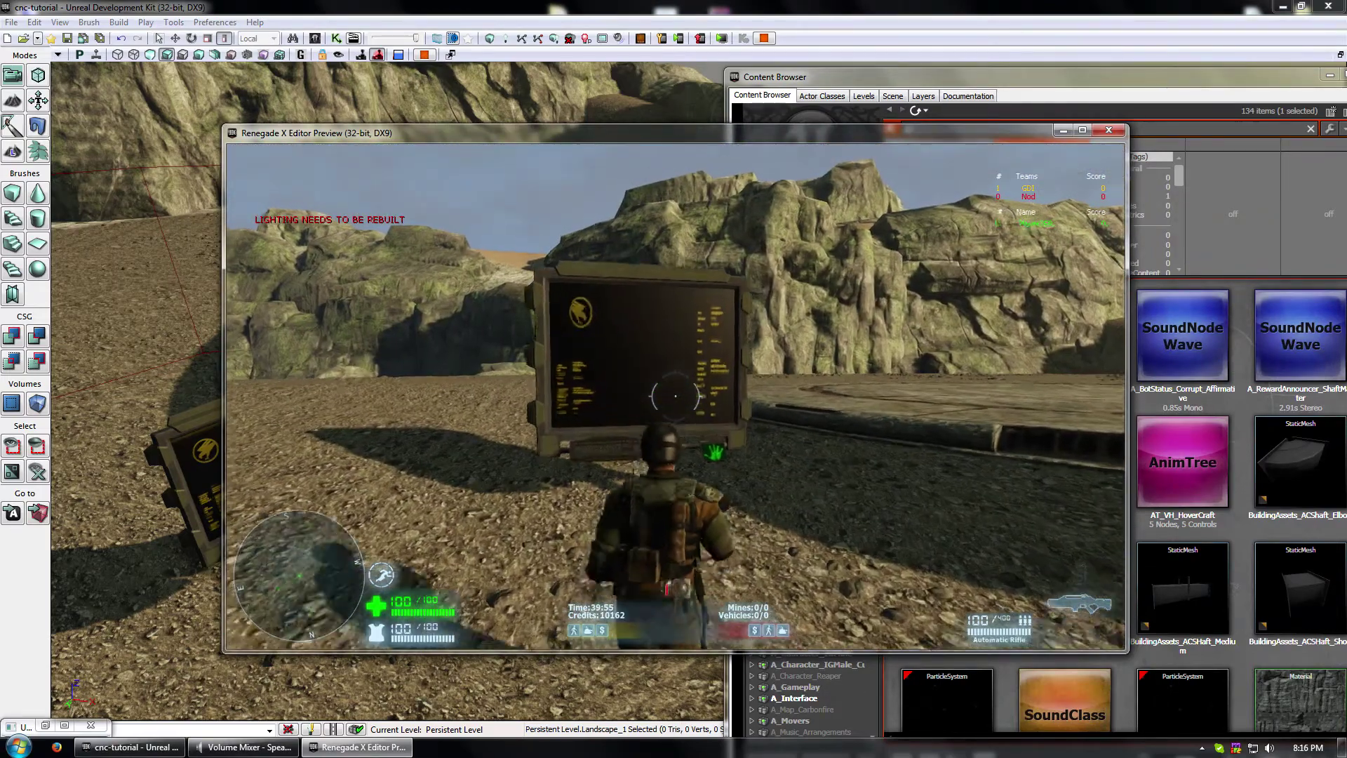
{"action": "key", "text": "w"}
{"action": "key", "text": "s"}
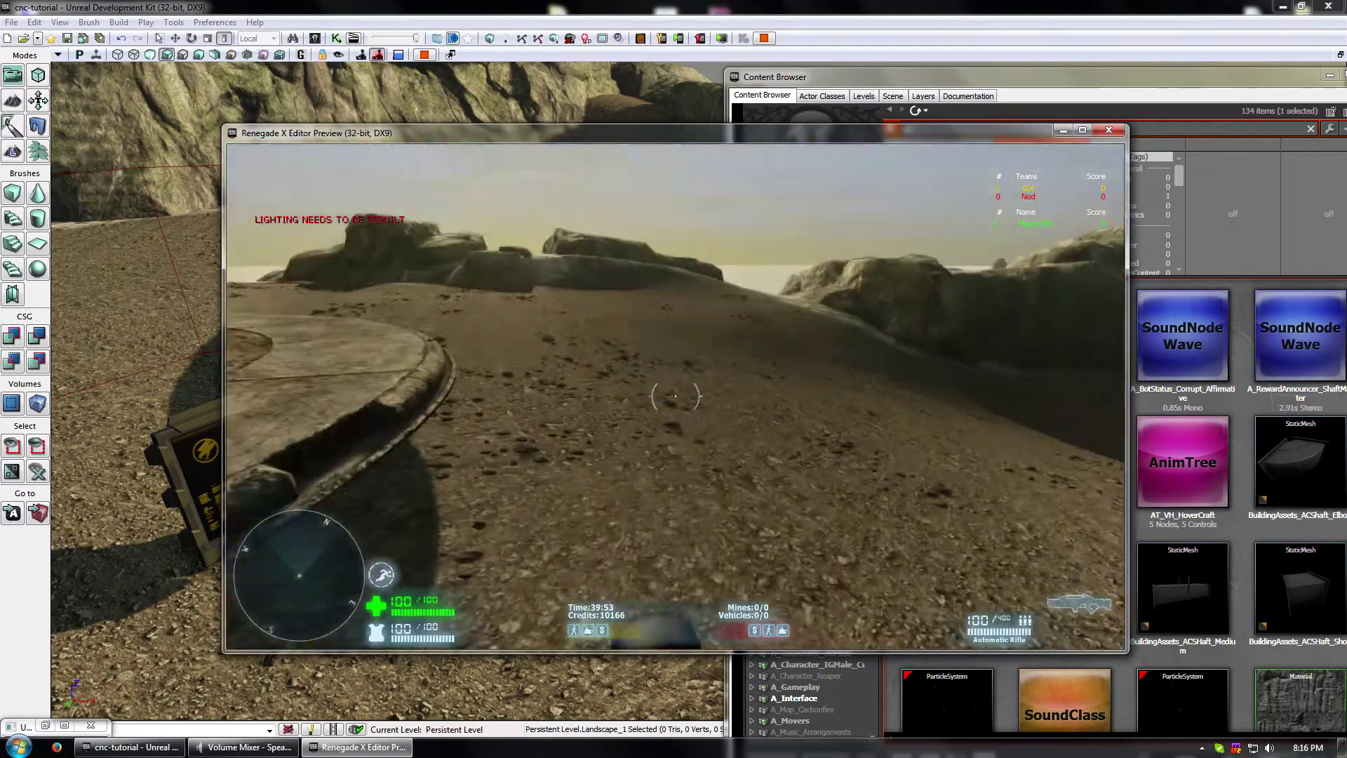
{"action": "key", "text": "Escape"}
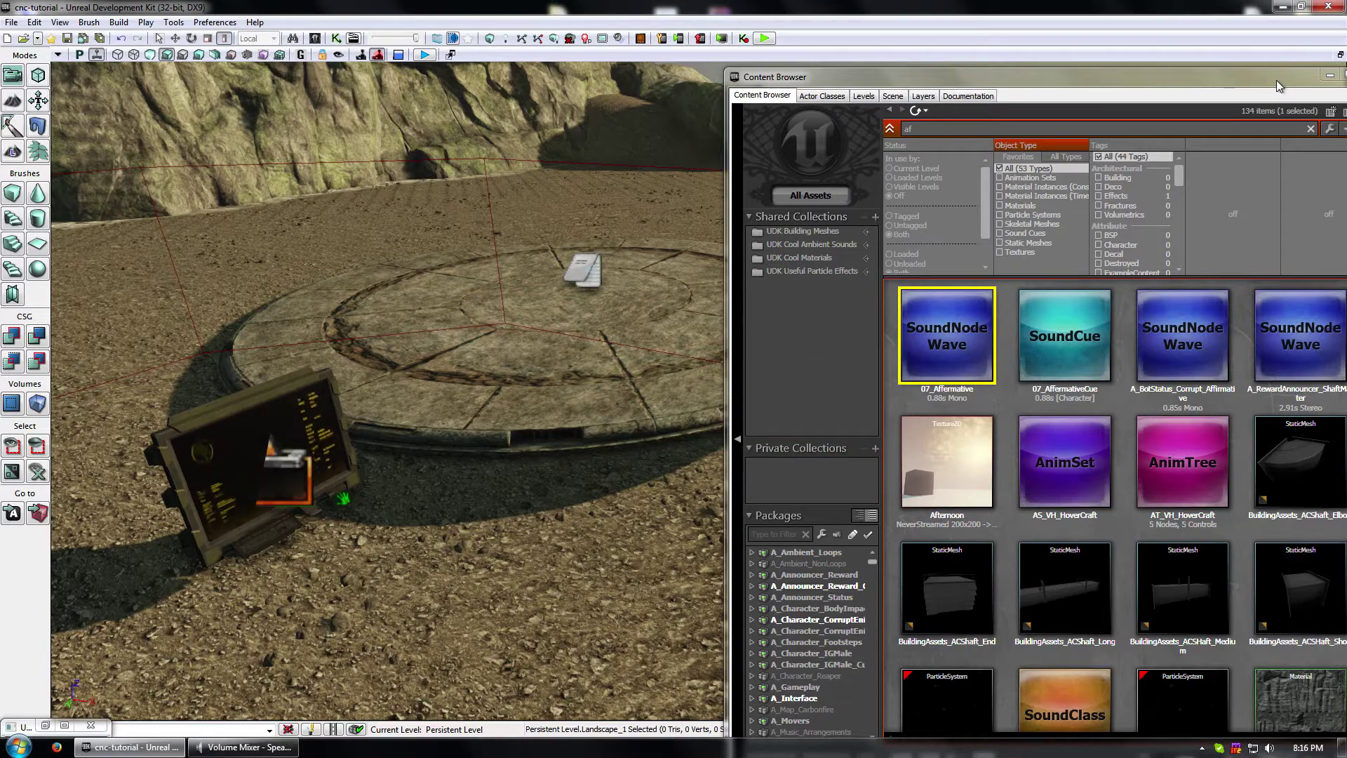
- Close the Content Browser and restore the minimized Kismet window
{"action": "left_click_drag", "start_coordinate": [1277, 83], "coordinate": [1139, 91]}
{"action": "left_click", "coordinate": [1240, 85]}
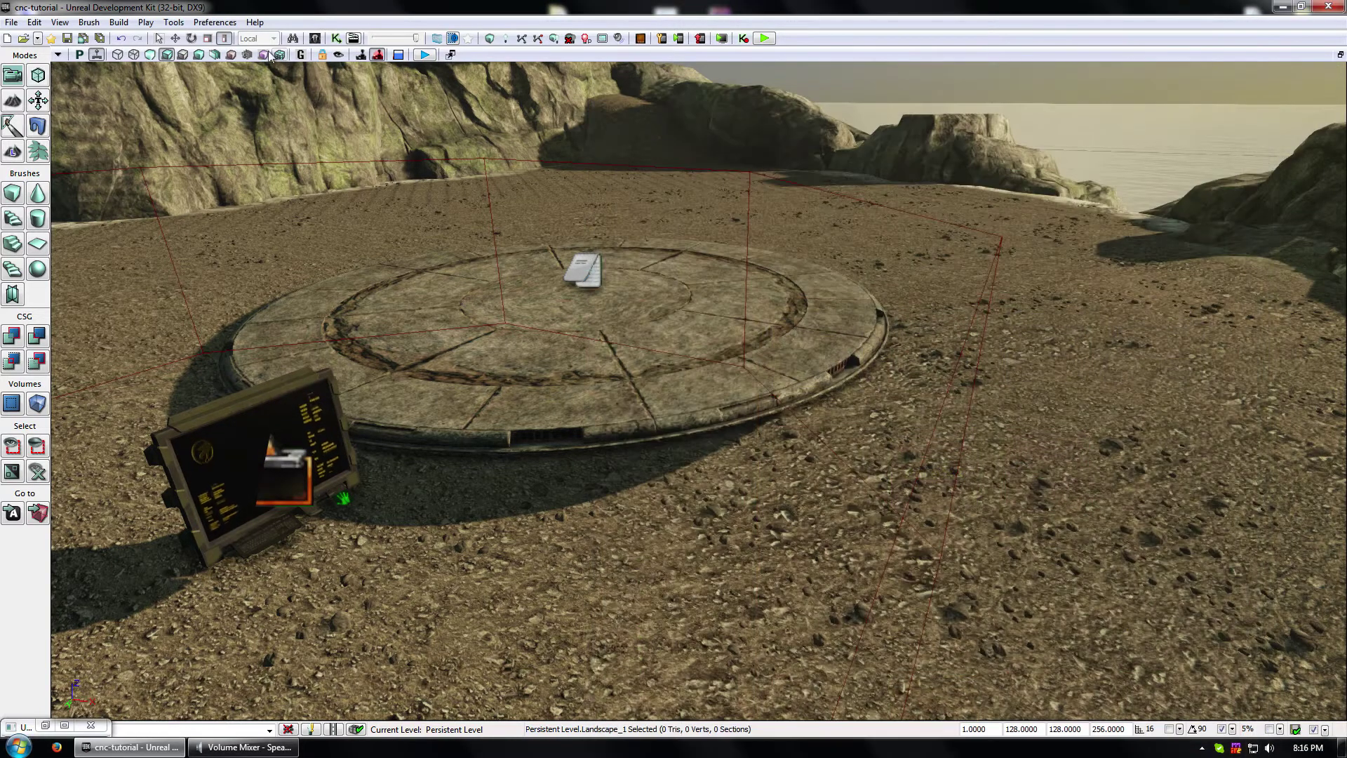
{"action": "left_click", "coordinate": [314, 38]}
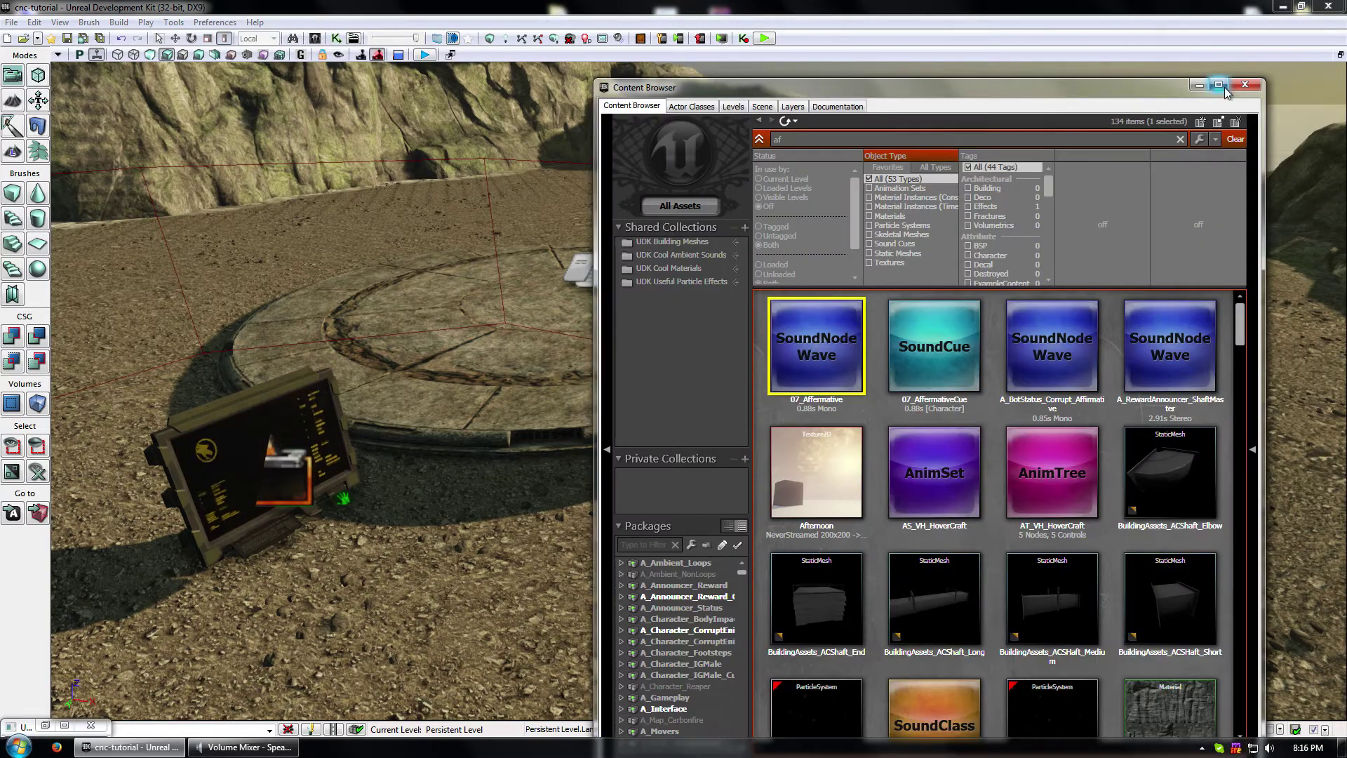
{"action": "left_click", "coordinate": [1245, 84]}
{"action": "left_click", "coordinate": [52, 724]}
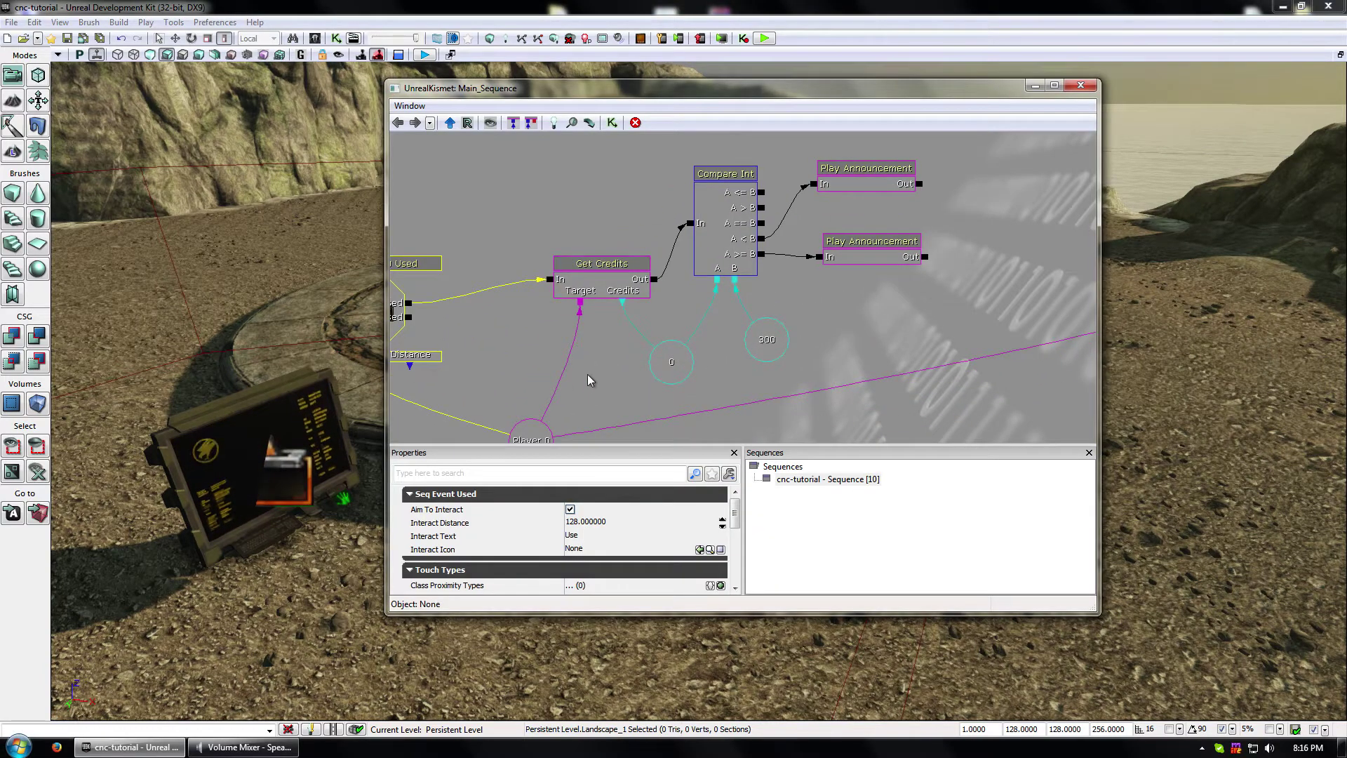
- Line up Compare Int with Get Credits and regroup the 0 and 300 variables and both Play Announcement actions around it
{"action": "scroll", "coordinate": [592, 362], "scroll_direction": "down", "scroll_amount": 1}
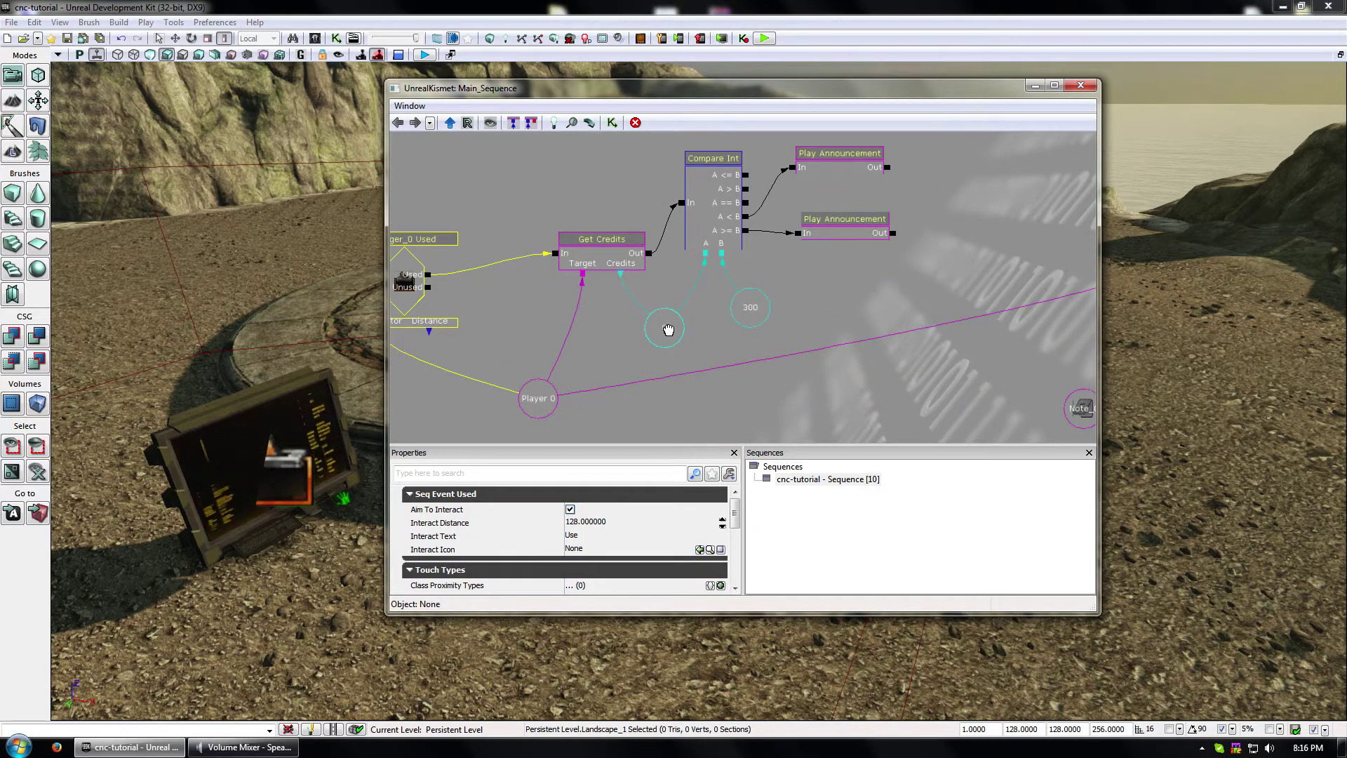
{"action": "left_click_drag", "start_coordinate": [664, 328], "coordinate": [645, 347]}
{"action": "left_click_drag", "start_coordinate": [727, 235], "coordinate": [738, 345]}
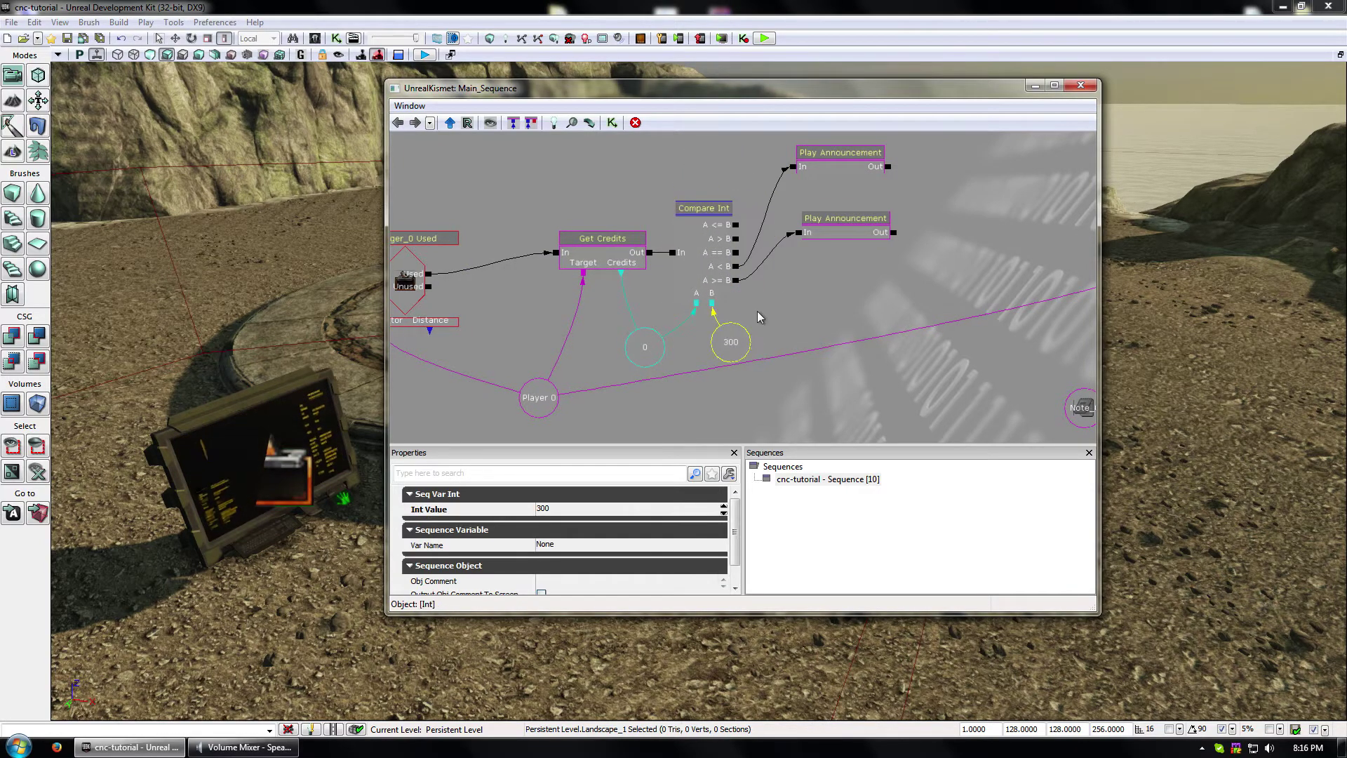
{"action": "left_click_drag", "start_coordinate": [823, 233], "coordinate": [823, 292]}
{"action": "left_click_drag", "start_coordinate": [824, 154], "coordinate": [831, 232]}
{"action": "left_click_drag", "start_coordinate": [783, 174], "coordinate": [728, 160]}
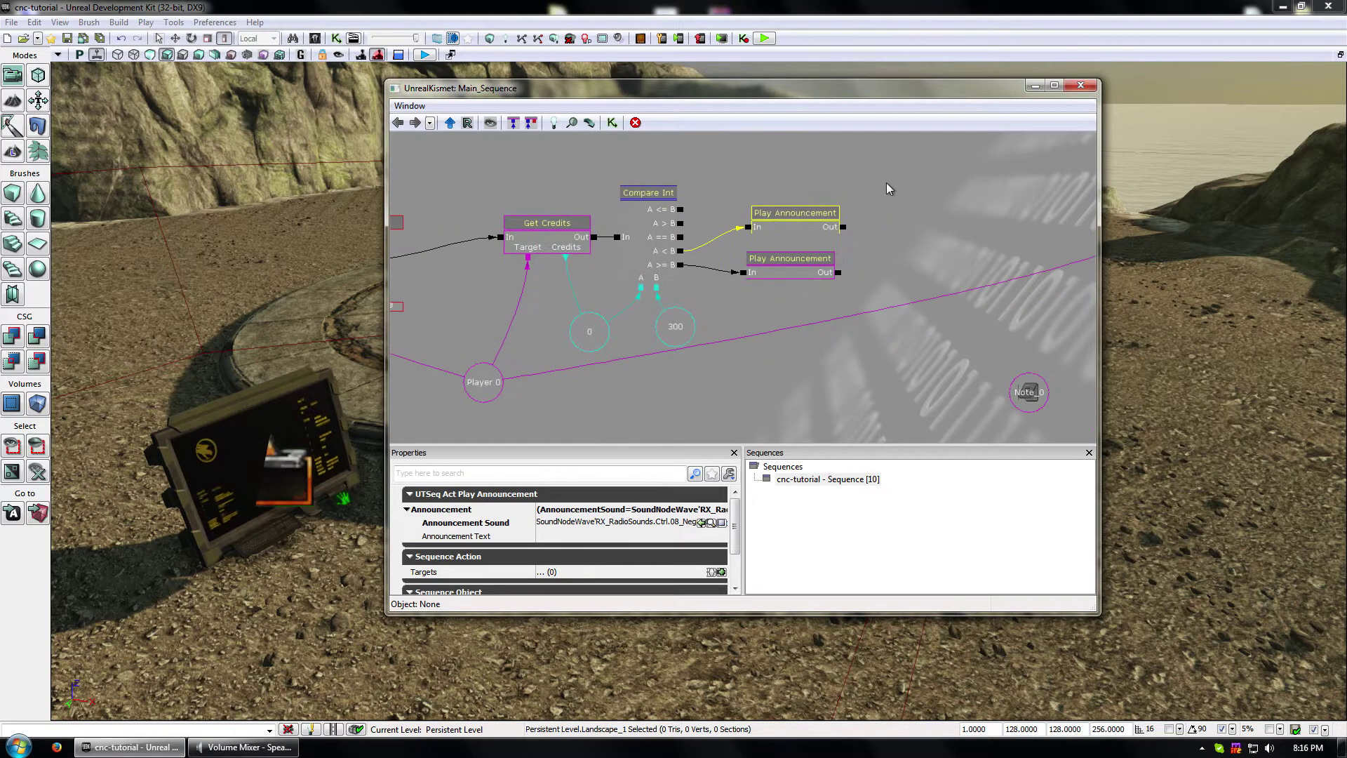
- Move the upper Play Announcement farther above the lower one, then select the lower Play Announcement
{"action": "left_click", "coordinate": [881, 187]}
{"action": "left_click", "coordinate": [802, 221]}
{"action": "left_click_drag", "start_coordinate": [802, 221], "coordinate": [790, 184]}
{"action": "right_click", "coordinate": [787, 192]}
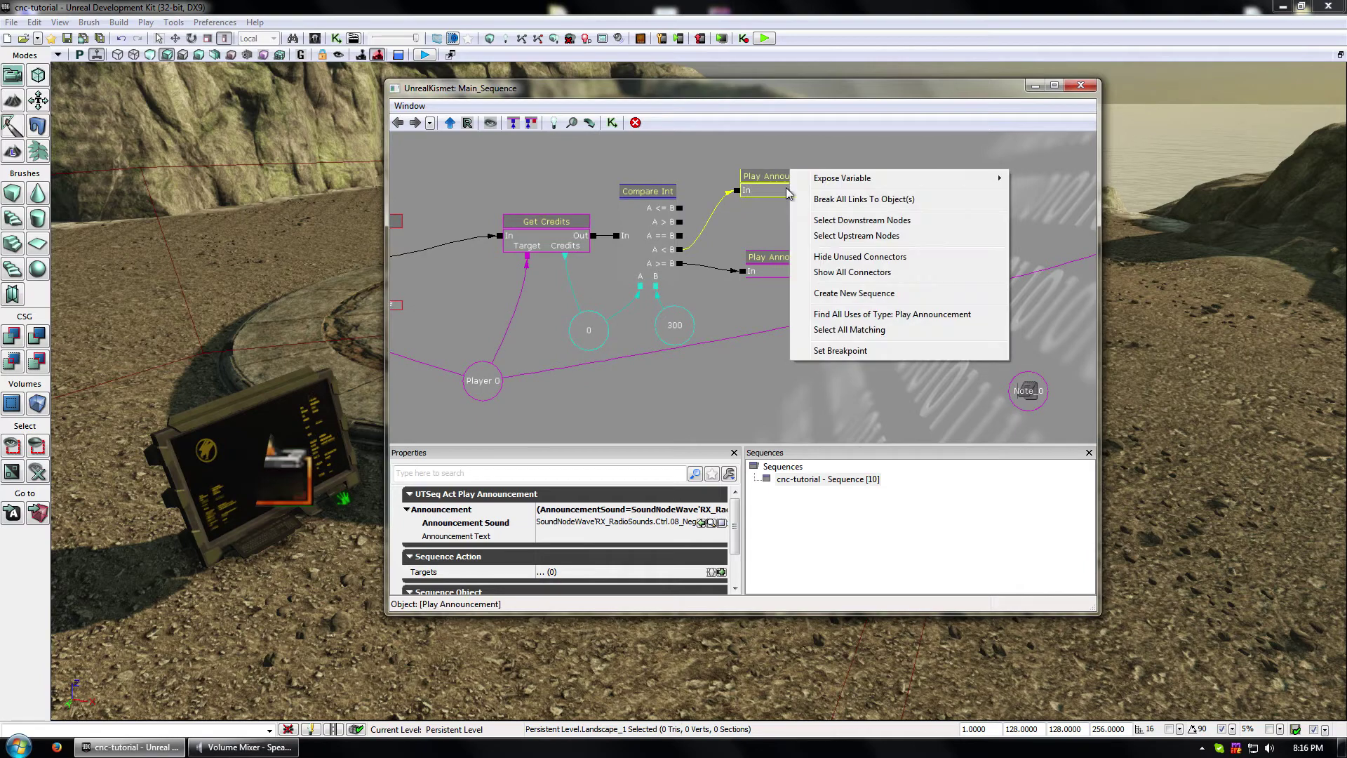
{"action": "left_click", "coordinate": [749, 233]}
{"action": "left_click", "coordinate": [774, 263]}
{"action": "left_click_drag", "start_coordinate": [921, 218], "coordinate": [733, 296]}
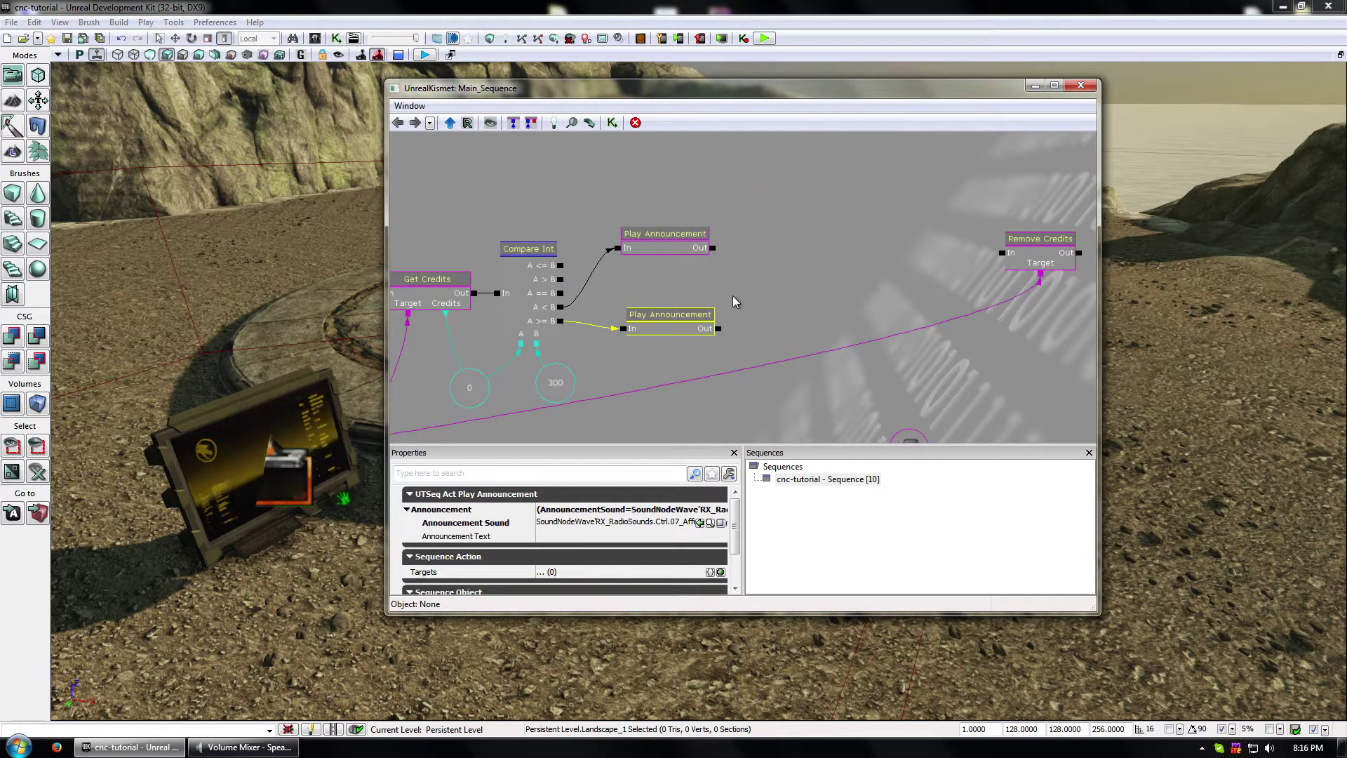
{"action": "right_click", "coordinate": [787, 151]}
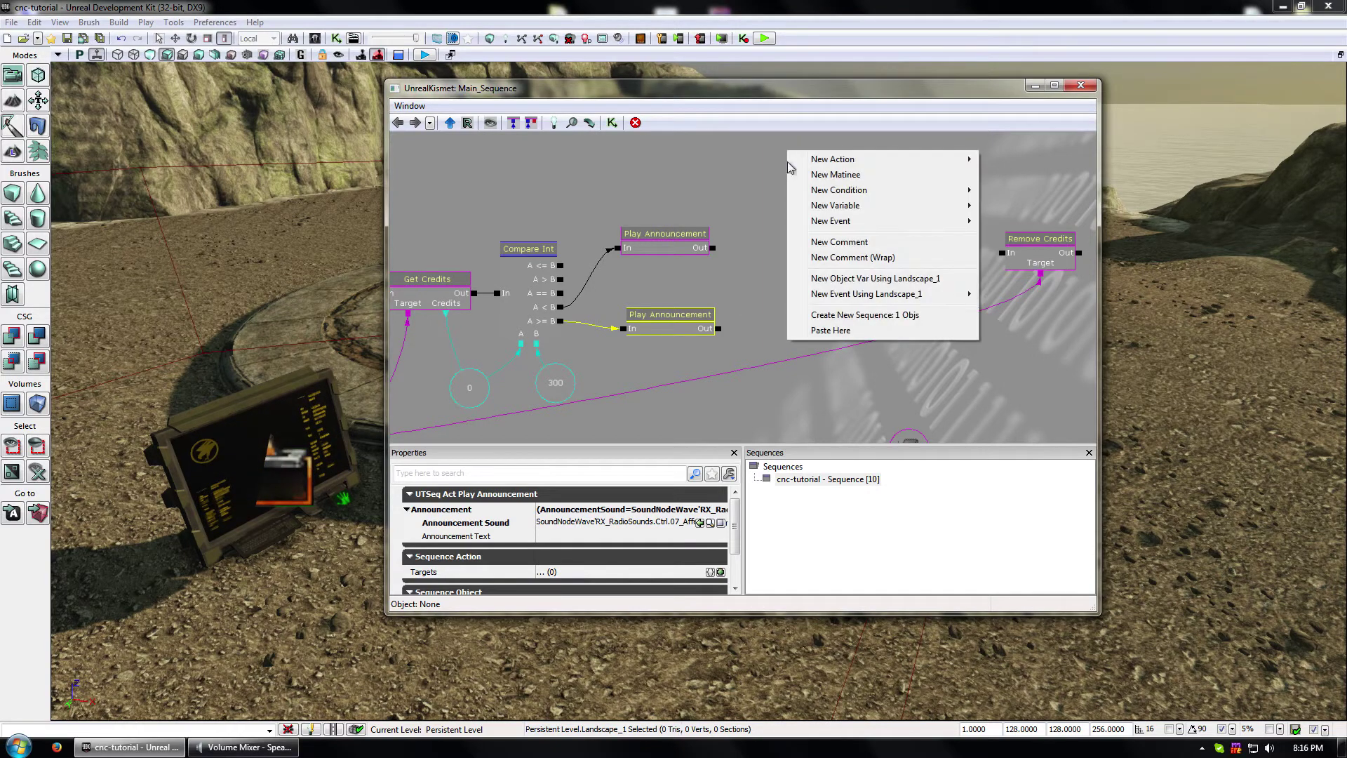
{"action": "mouse_move", "coordinate": [821, 169]}
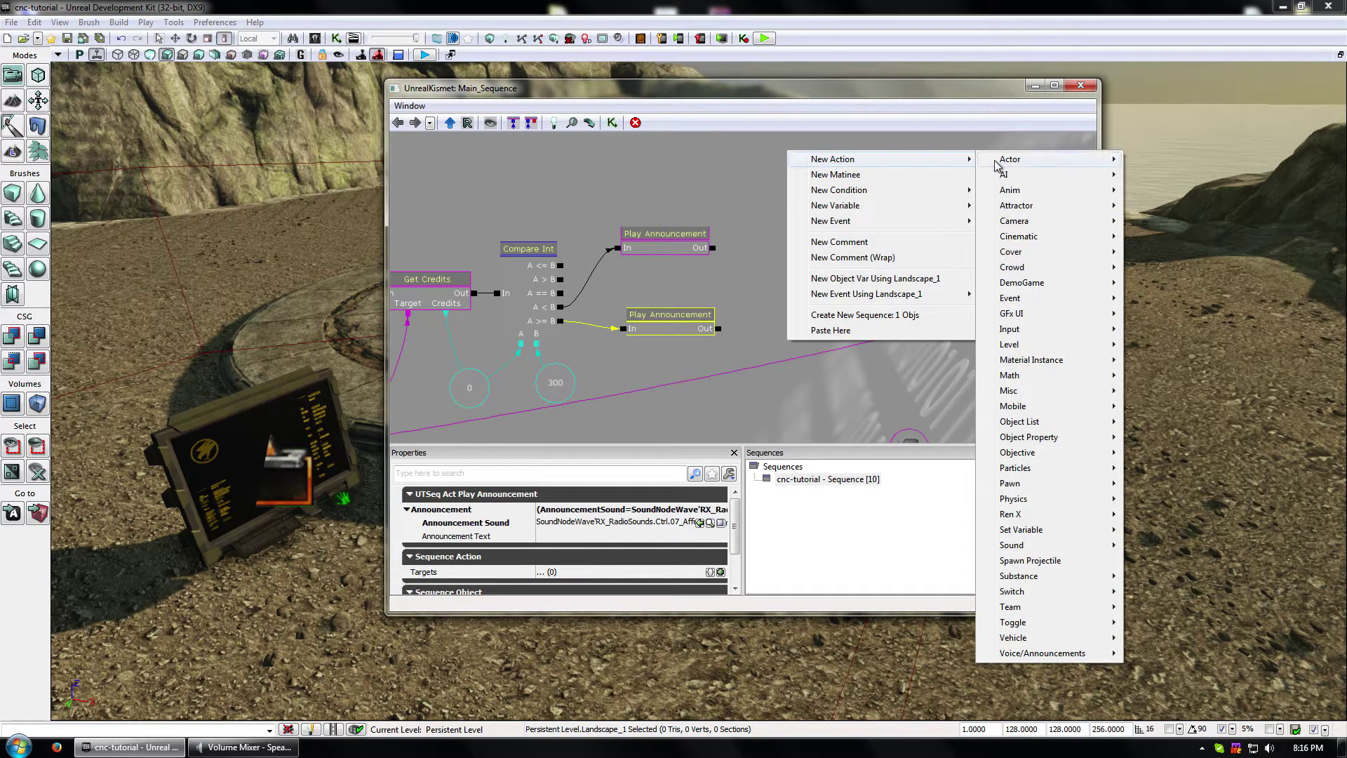
{"action": "mouse_move", "coordinate": [996, 164]}
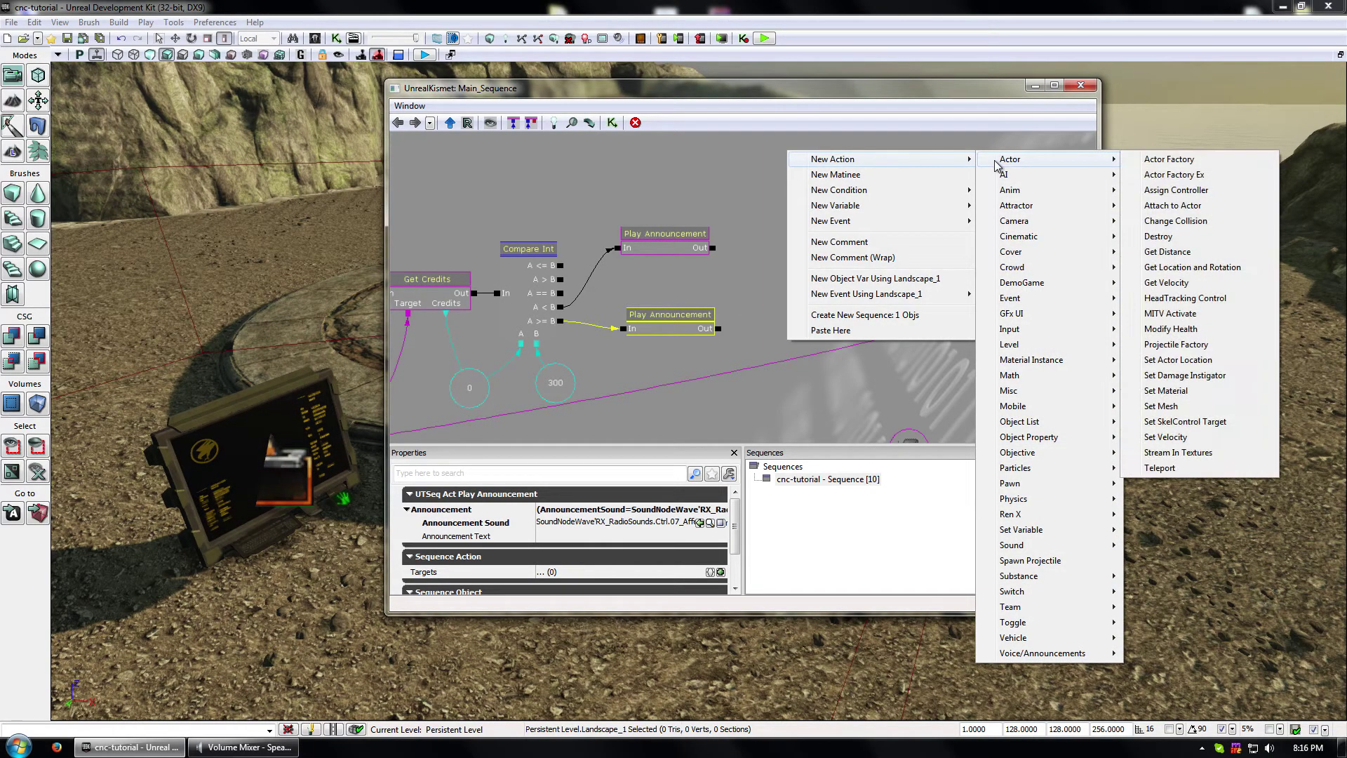
{"action": "left_click", "coordinate": [1201, 176]}
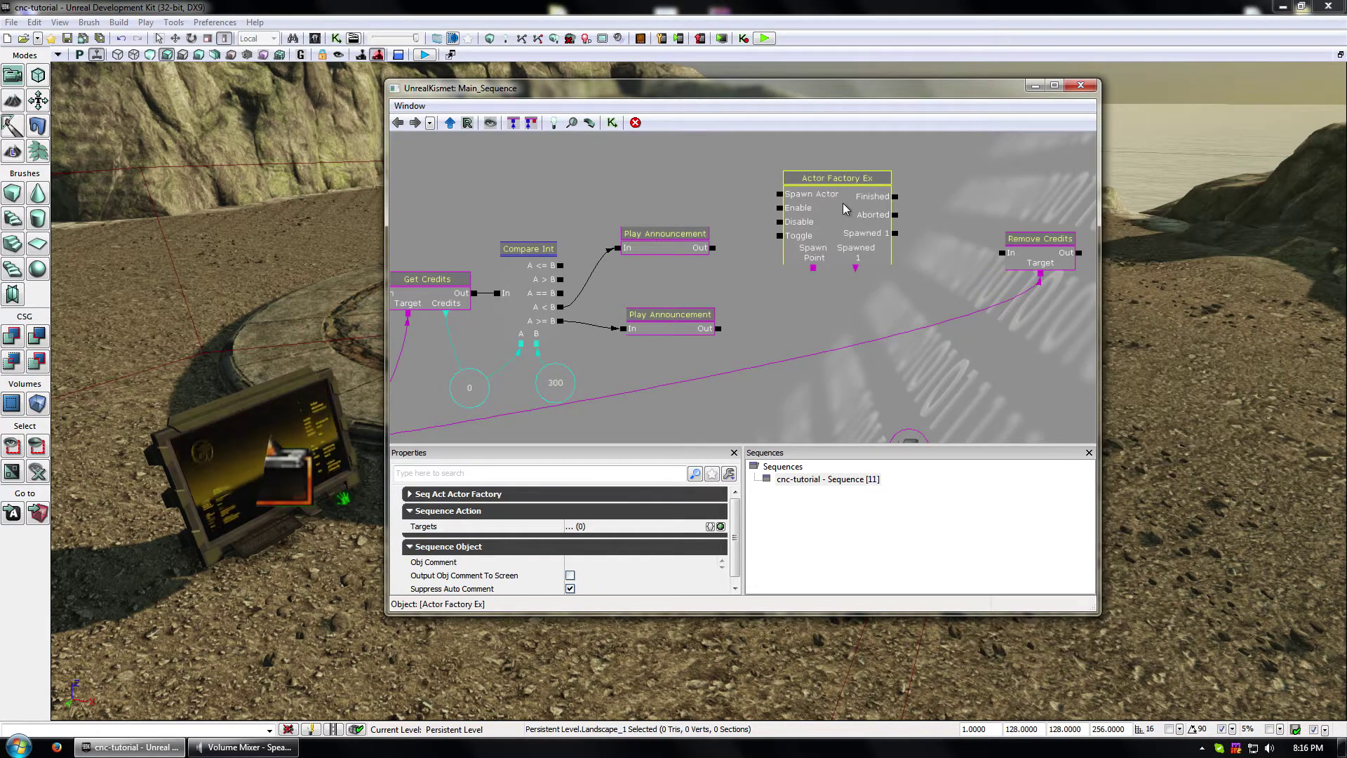
{"action": "key", "text": "Delete"}
- Replace the Actor Factory Ex action with a new Actor Factory action near the Play Announcement actions
{"action": "left_click_drag", "start_coordinate": [877, 200], "coordinate": [886, 160]}
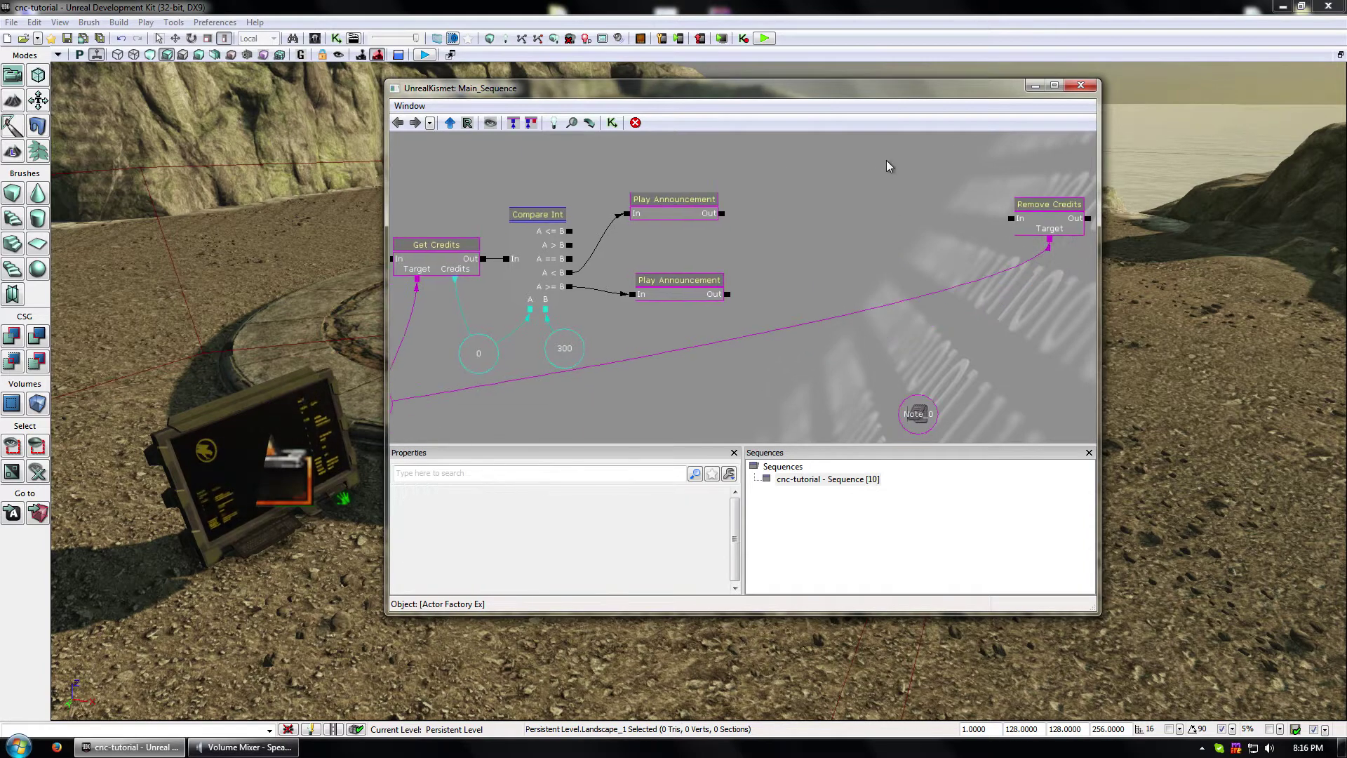
{"action": "right_click", "coordinate": [881, 171]}
{"action": "mouse_move", "coordinate": [940, 181]}
{"action": "mouse_move", "coordinate": [1095, 181]}
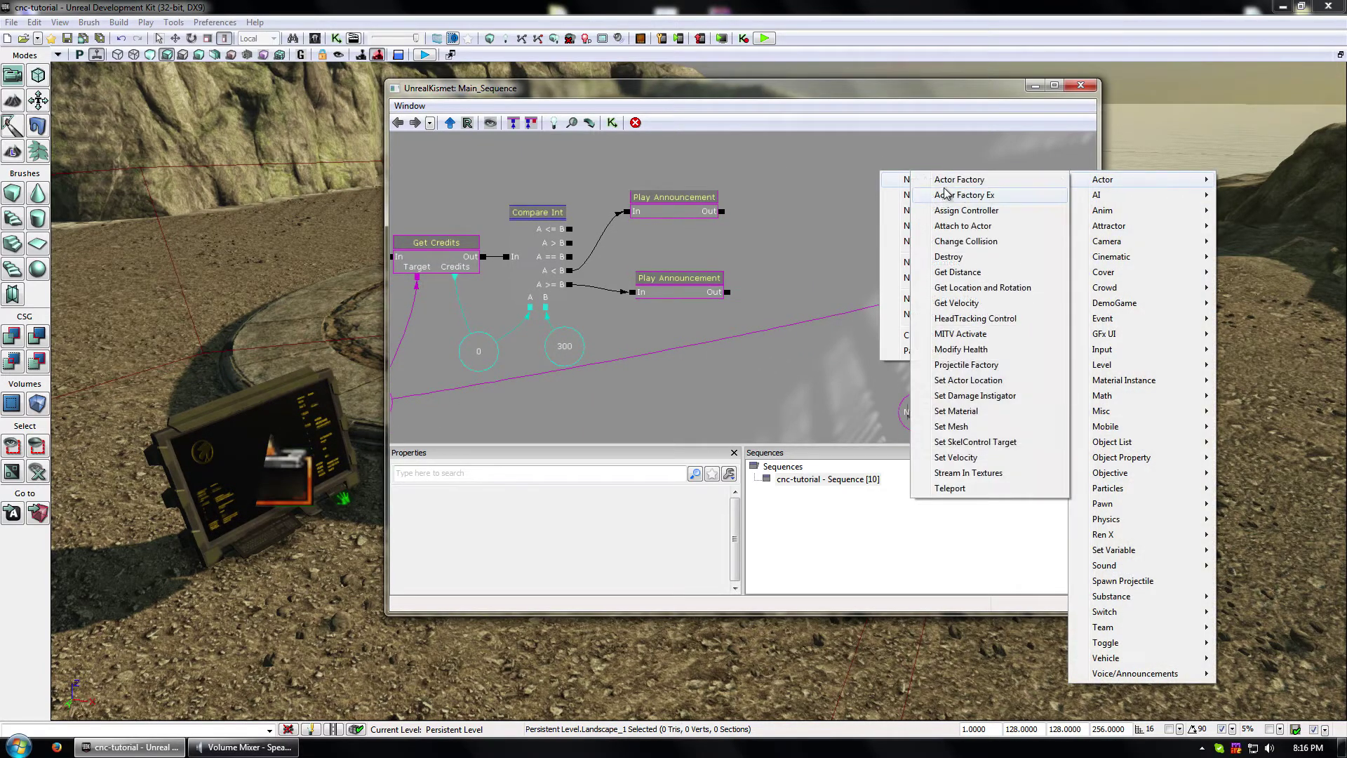
{"action": "left_click", "coordinate": [944, 181]}
- Place the Actor Factory between the Play Announcements and Remove Credits, and link the lower Play Announcement's Out to Spawn Actor
{"action": "left_click_drag", "start_coordinate": [839, 219], "coordinate": [720, 270]}
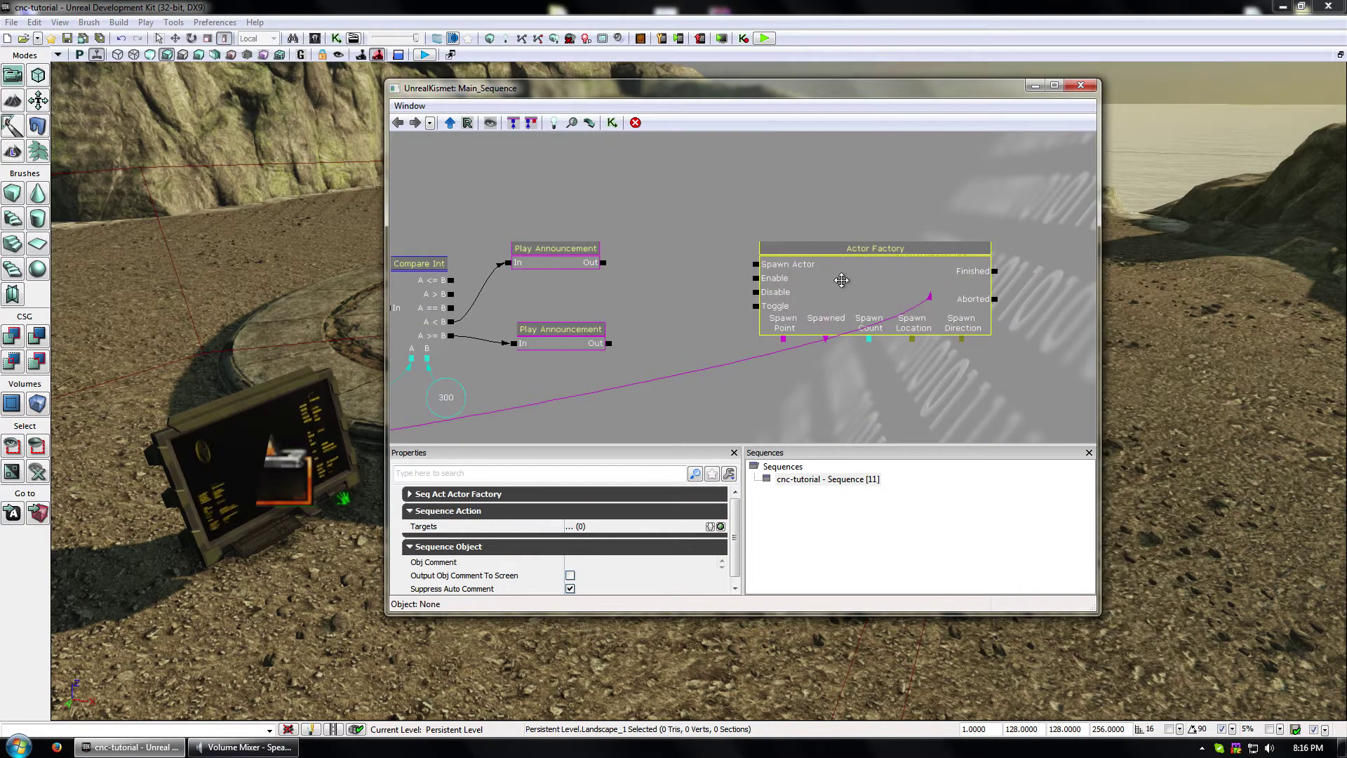
{"action": "left_click_drag", "start_coordinate": [847, 299], "coordinate": [746, 228], "text": "ctrl"}
{"action": "left_click_drag", "start_coordinate": [930, 270], "coordinate": [1067, 265], "text": "ctrl"}
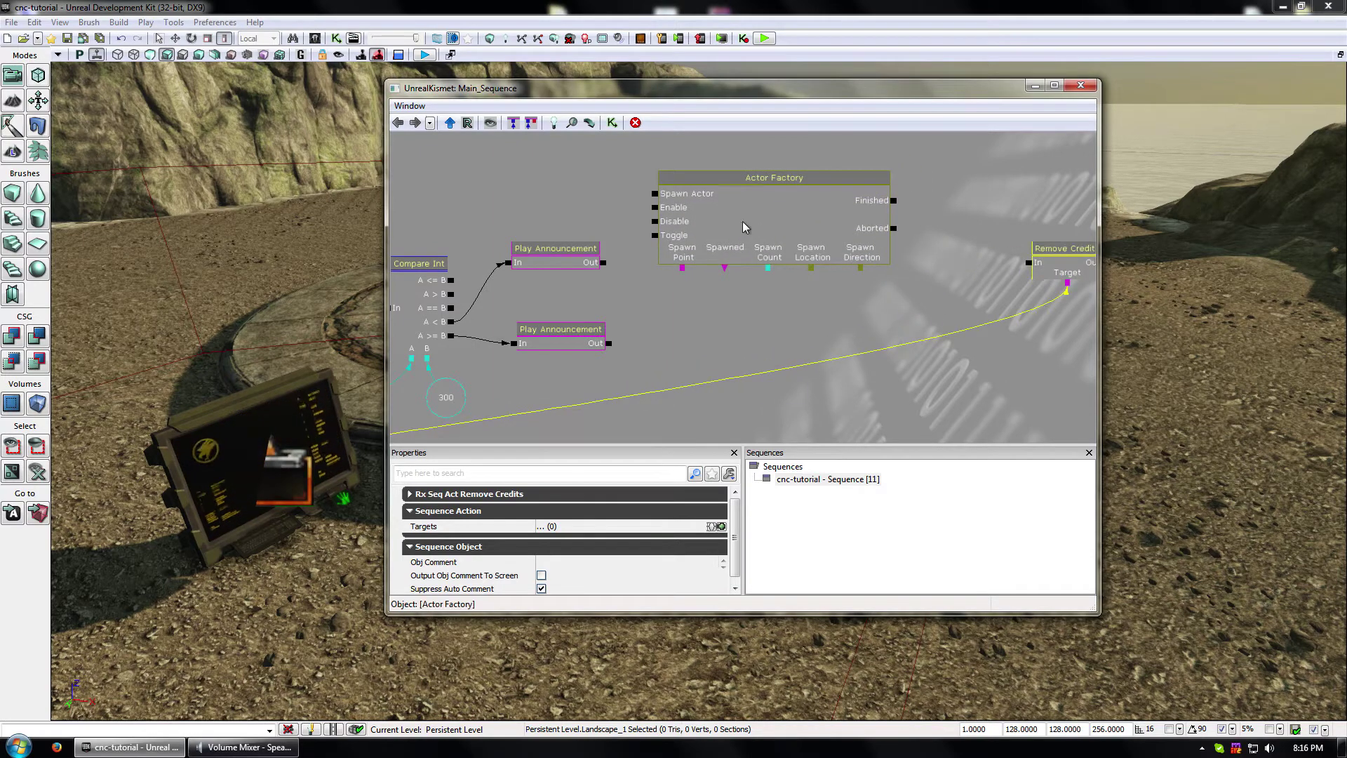
{"action": "left_click_drag", "start_coordinate": [742, 223], "coordinate": [768, 264], "text": "ctrl"}
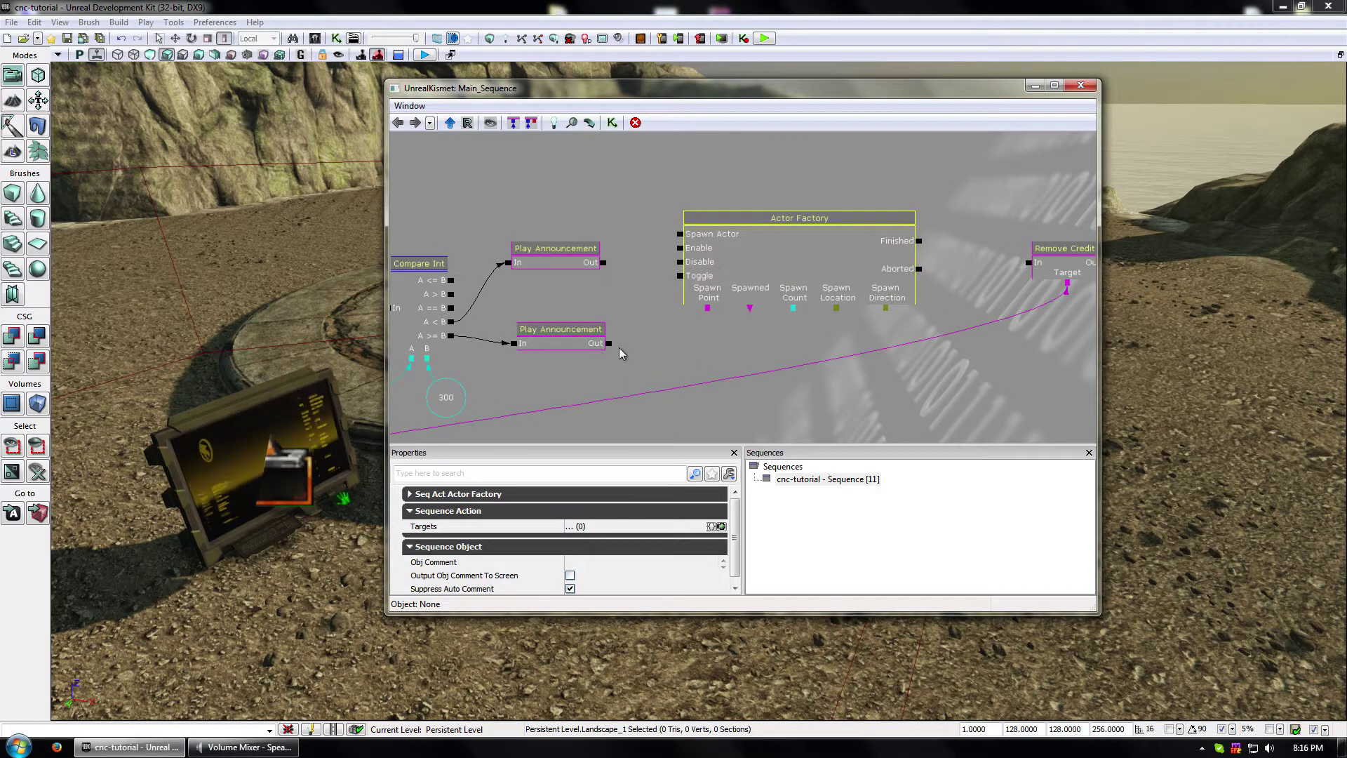
{"action": "left_click_drag", "start_coordinate": [609, 343], "coordinate": [679, 235]}
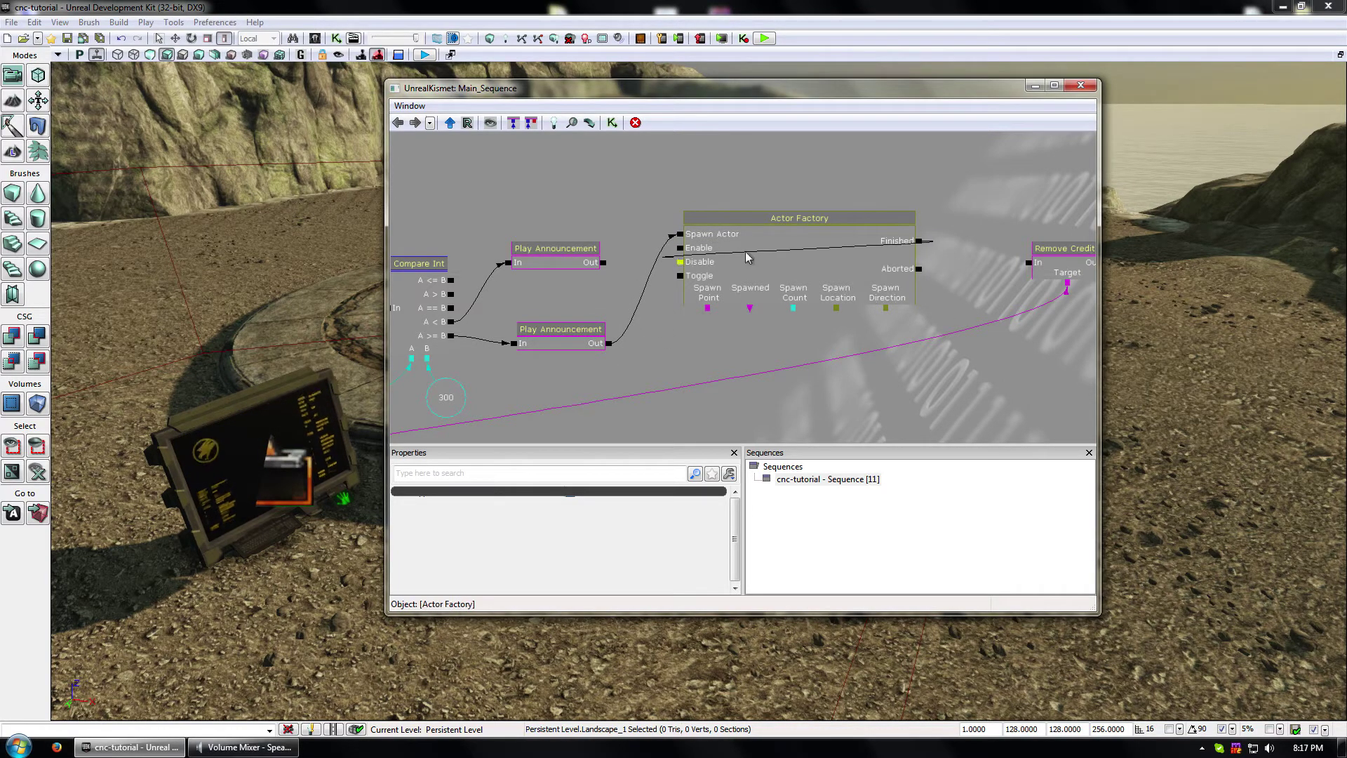
- Try linking the Actor Factory's Finished output back to its own Disable input
{"action": "left_click", "coordinate": [919, 241], "text": "alt"}
{"action": "left_click", "coordinate": [785, 261]}
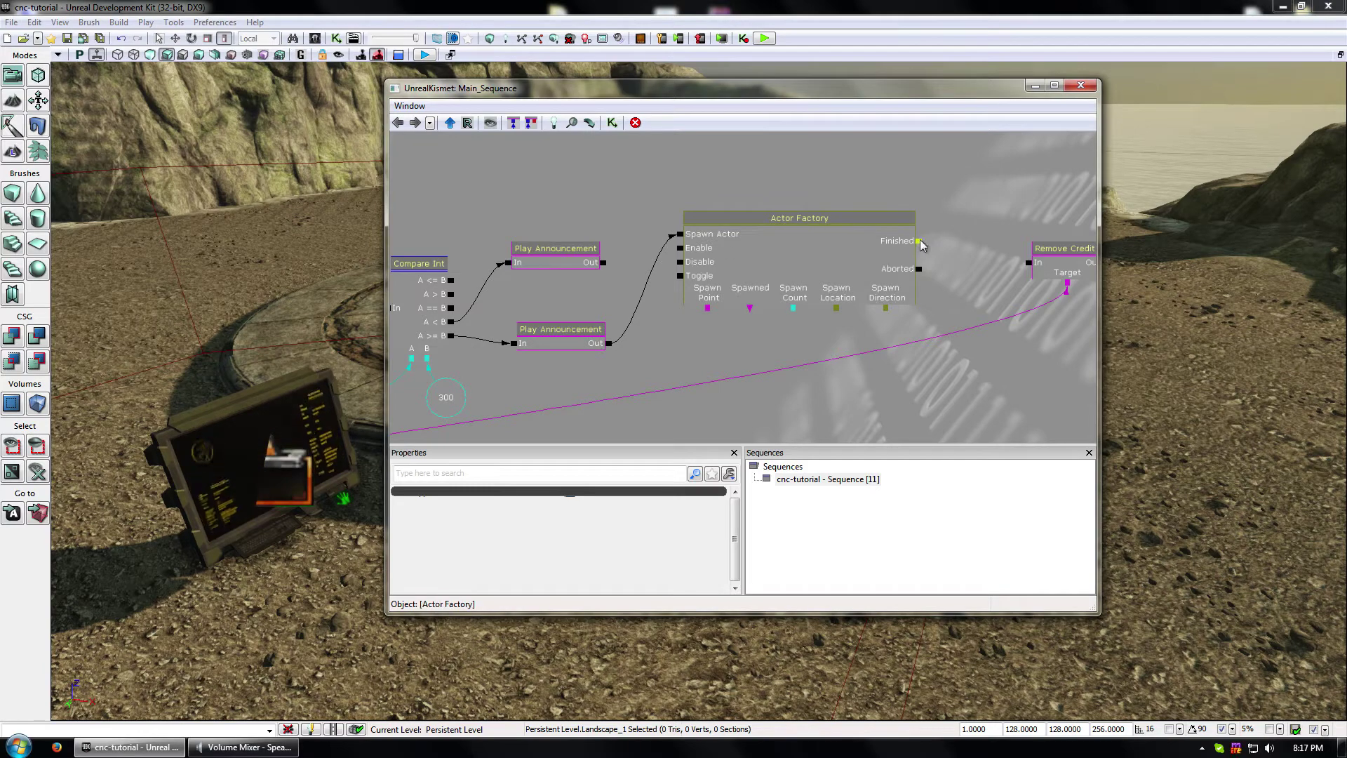
{"action": "left_click_drag", "start_coordinate": [919, 241], "coordinate": [678, 265]}
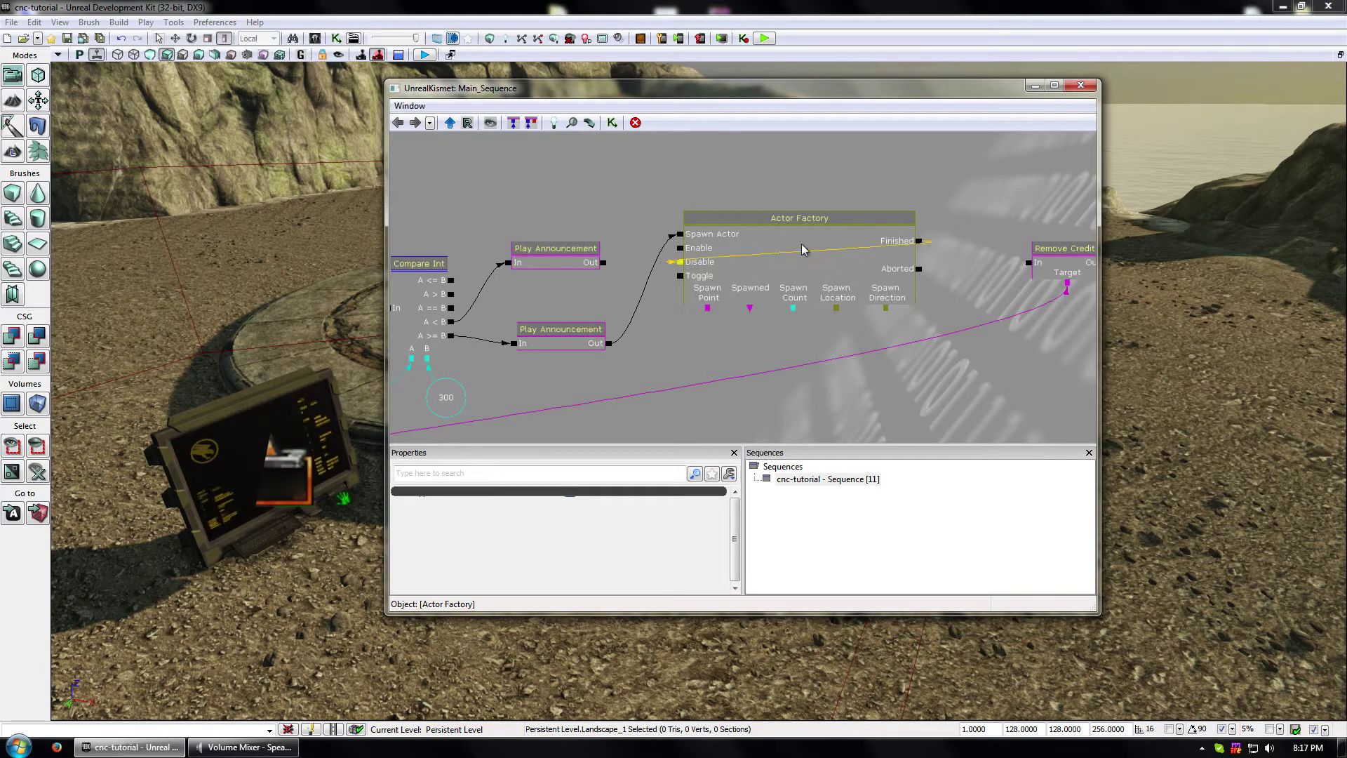
{"action": "left_click", "coordinate": [967, 215]}
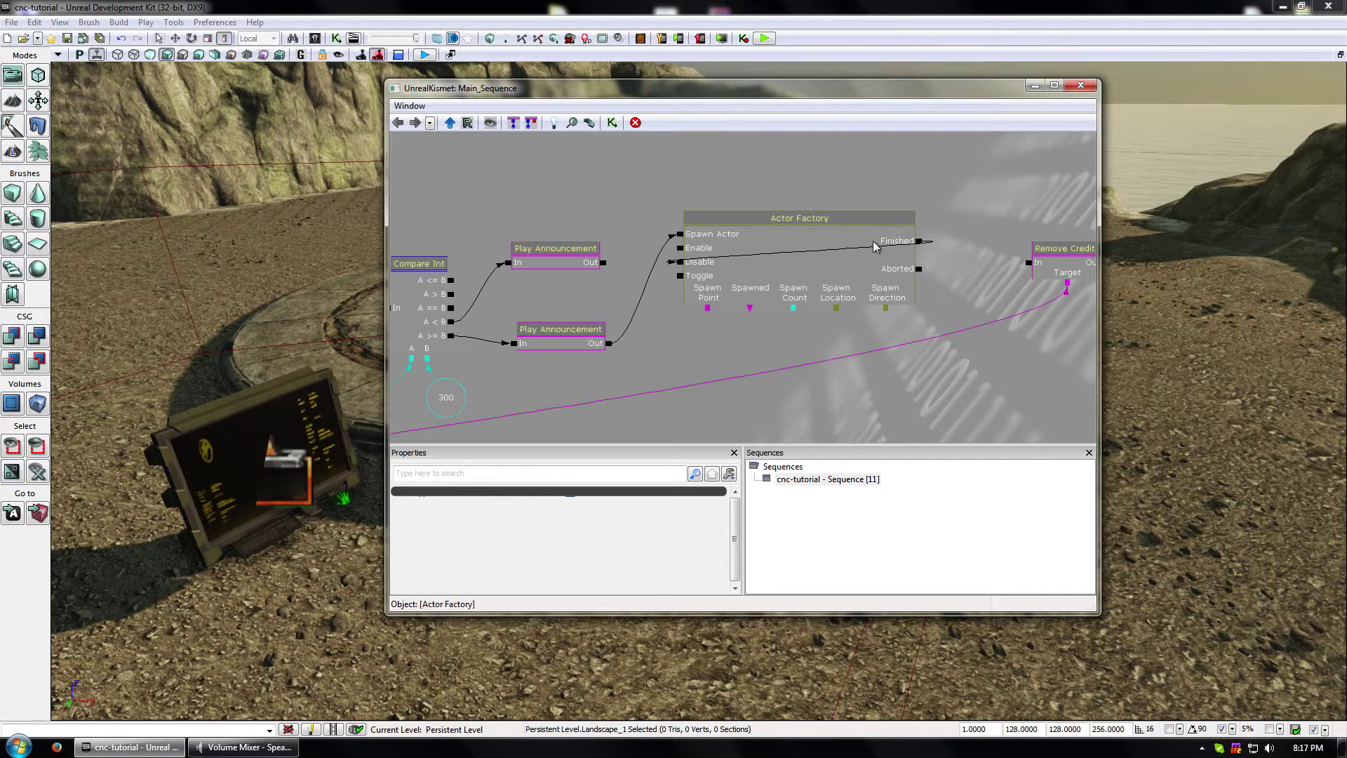
{"action": "right_click", "coordinate": [678, 262]}
{"action": "left_click", "coordinate": [726, 254]}
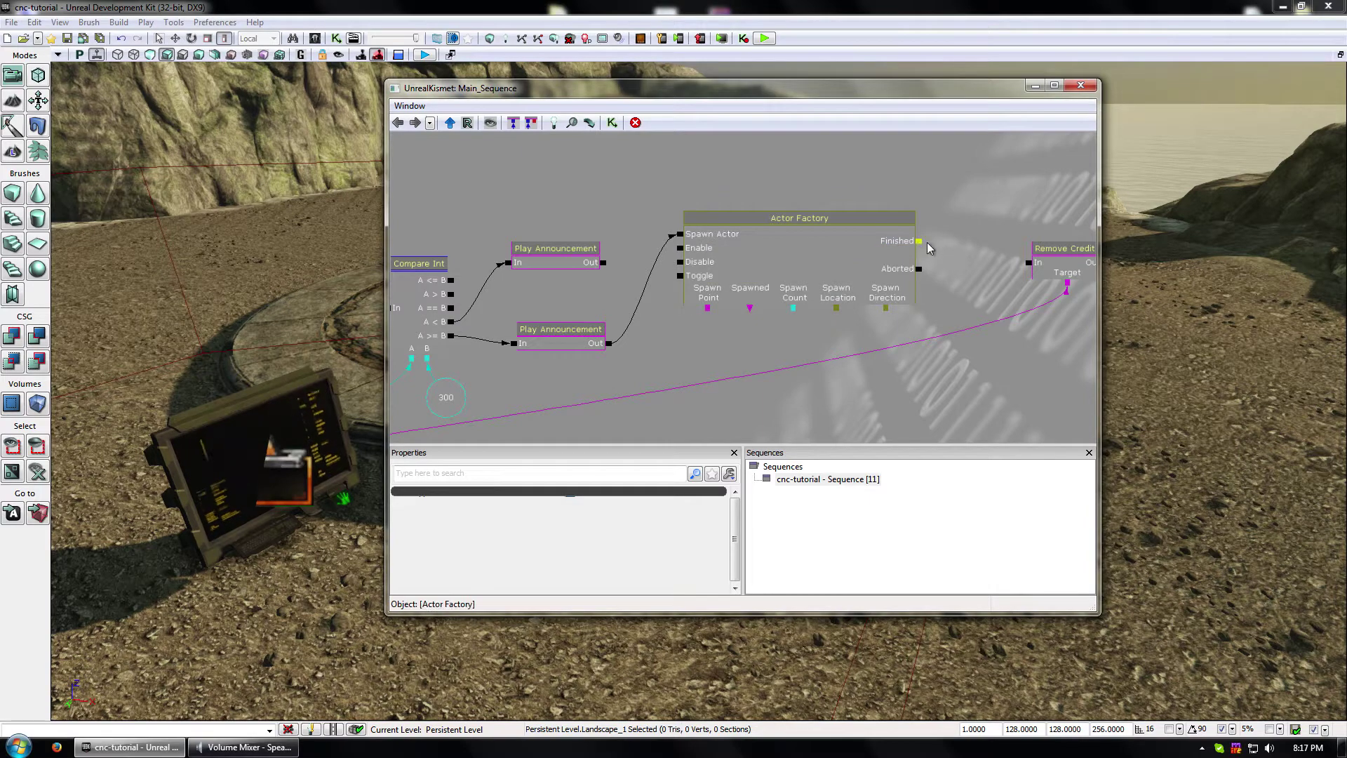
- Try linking Finished to Toggle and the lower Play Announcement's Out to Enable, and break both links
{"action": "left_click_drag", "start_coordinate": [918, 240], "coordinate": [680, 275]}
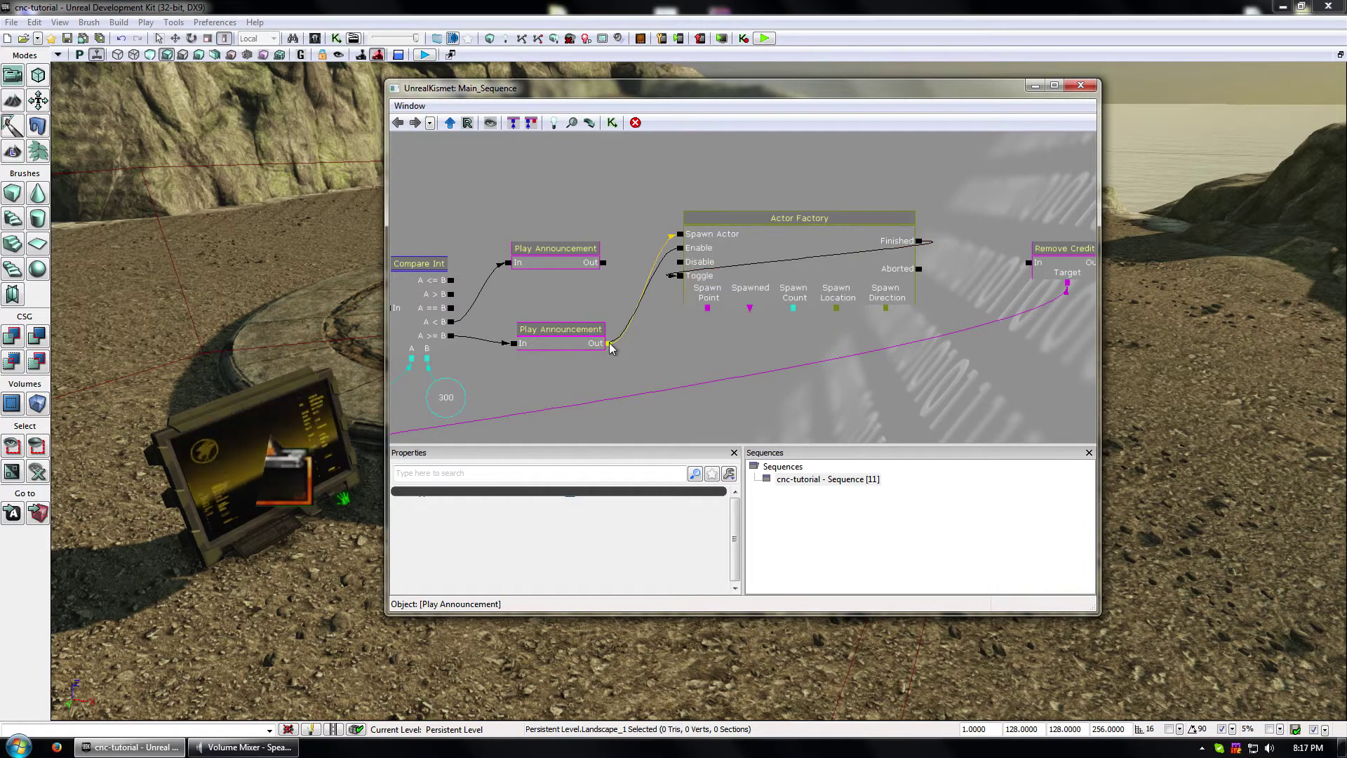
{"action": "left_click_drag", "start_coordinate": [609, 343], "coordinate": [680, 248]}
{"action": "left_click_drag", "start_coordinate": [648, 198], "coordinate": [616, 166]}
{"action": "left_click", "coordinate": [705, 207]}
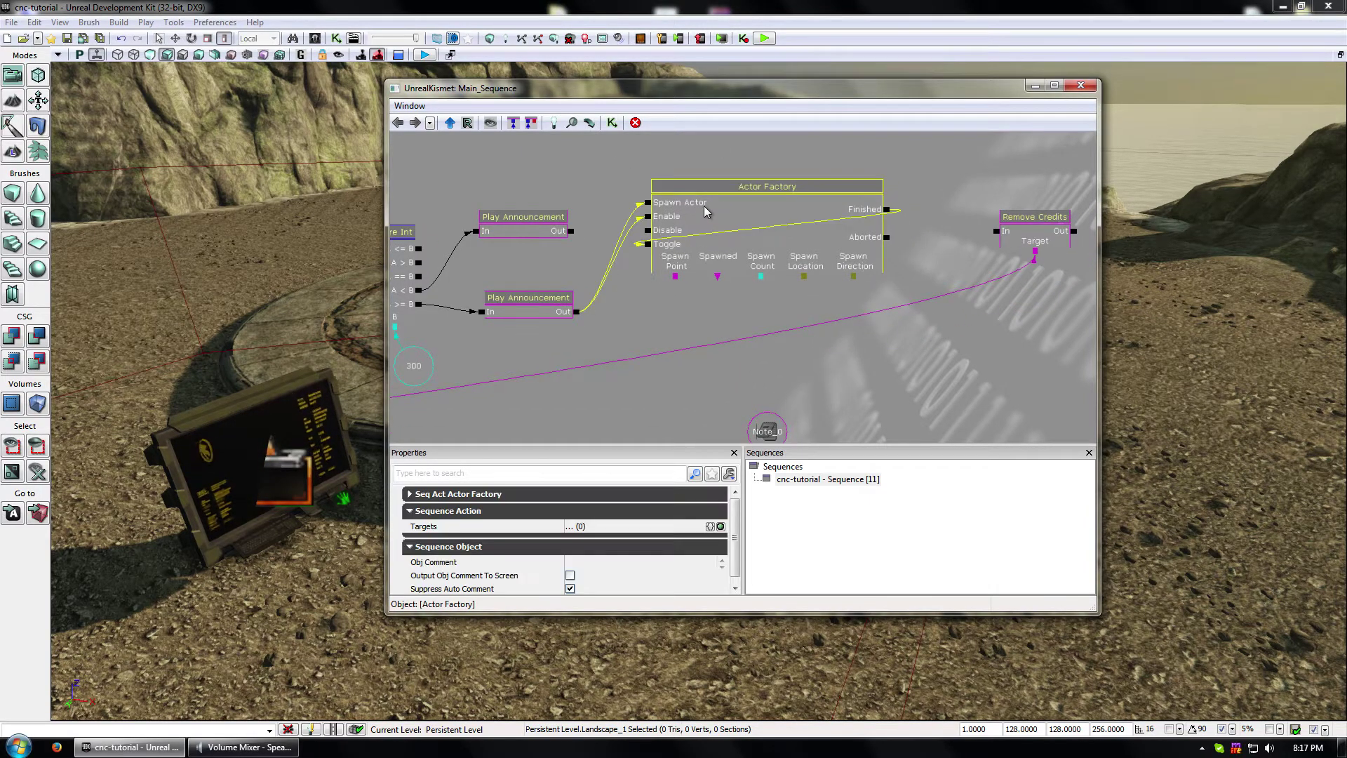
{"action": "left_click_drag", "start_coordinate": [704, 207], "coordinate": [729, 217], "text": "ctrl"}
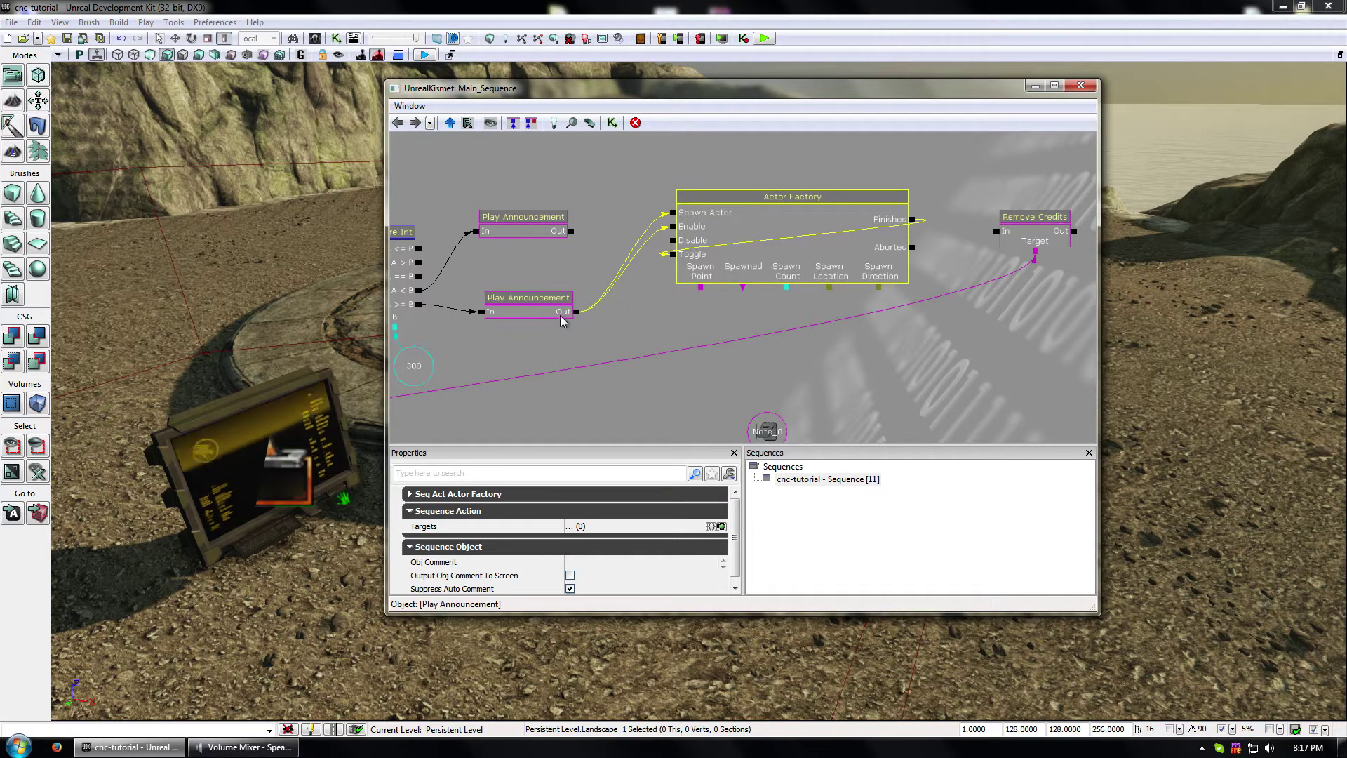
{"action": "right_click", "coordinate": [673, 227]}
{"action": "left_click", "coordinate": [718, 218]}
{"action": "right_click", "coordinate": [676, 256]}
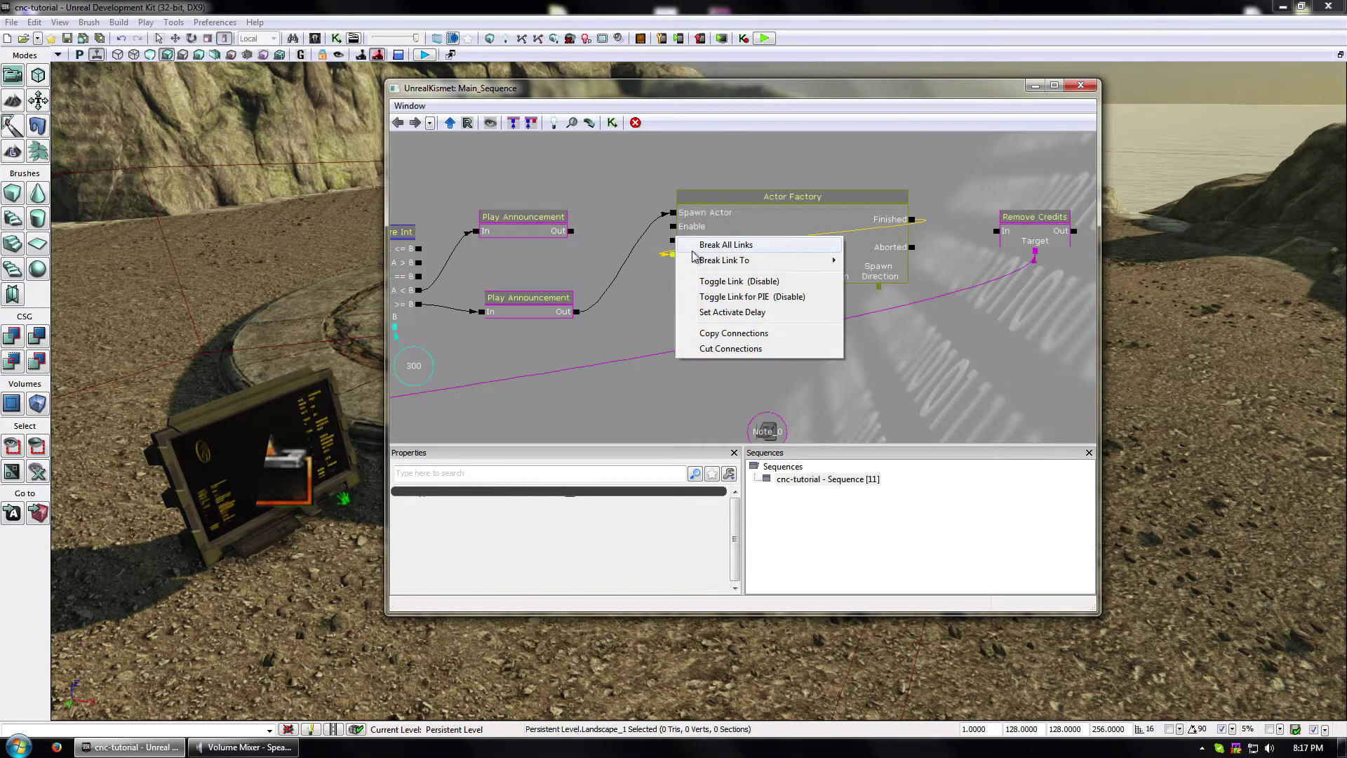
{"action": "left_click", "coordinate": [698, 244]}
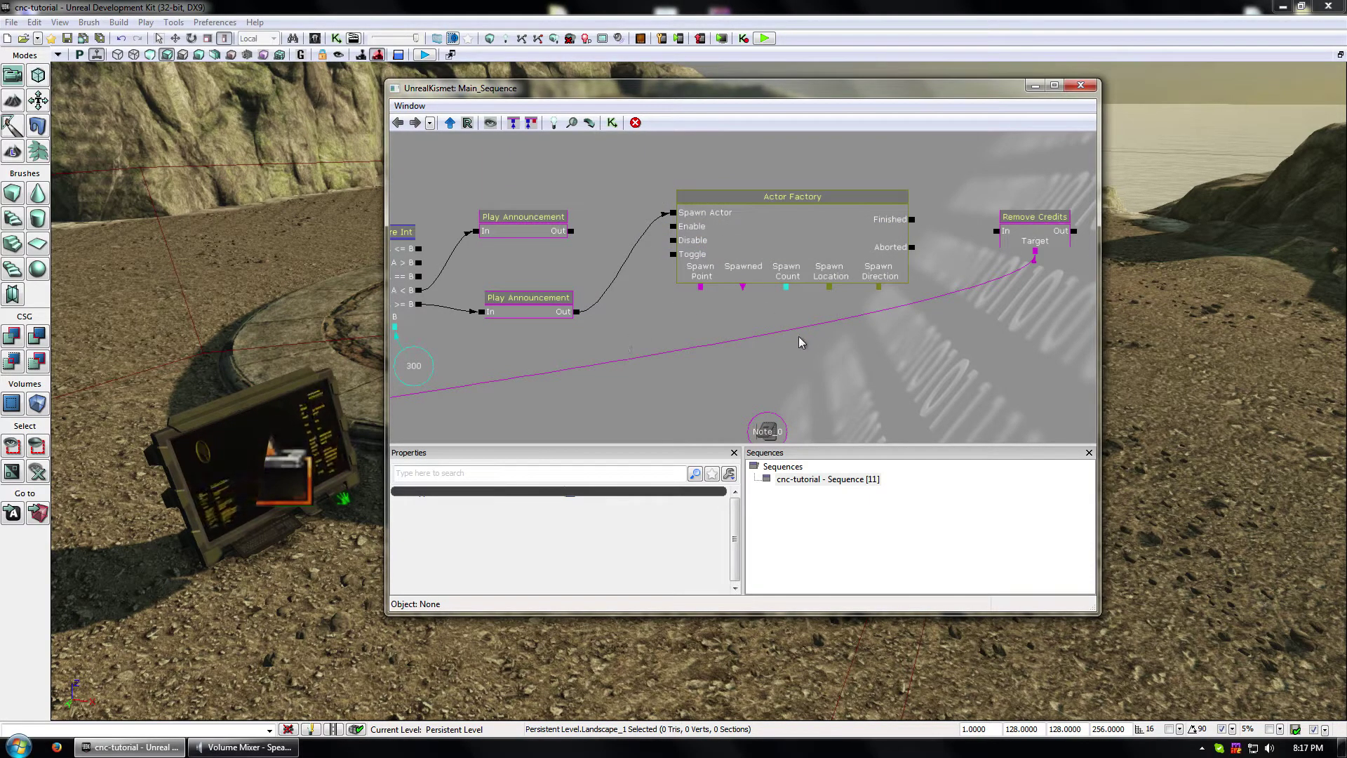
- Link the Actor Factory's Spawn Point to Note_0 and move the Kismet window aside to reveal the landing pad
{"action": "mouse_move", "coordinate": [787, 378]}
{"action": "left_mouse_down"}
{"action": "mouse_move", "coordinate": [768, 338]}
{"action": "mouse_move", "coordinate": [788, 309]}
{"action": "mouse_move", "coordinate": [788, 357]}
{"action": "left_mouse_up"}
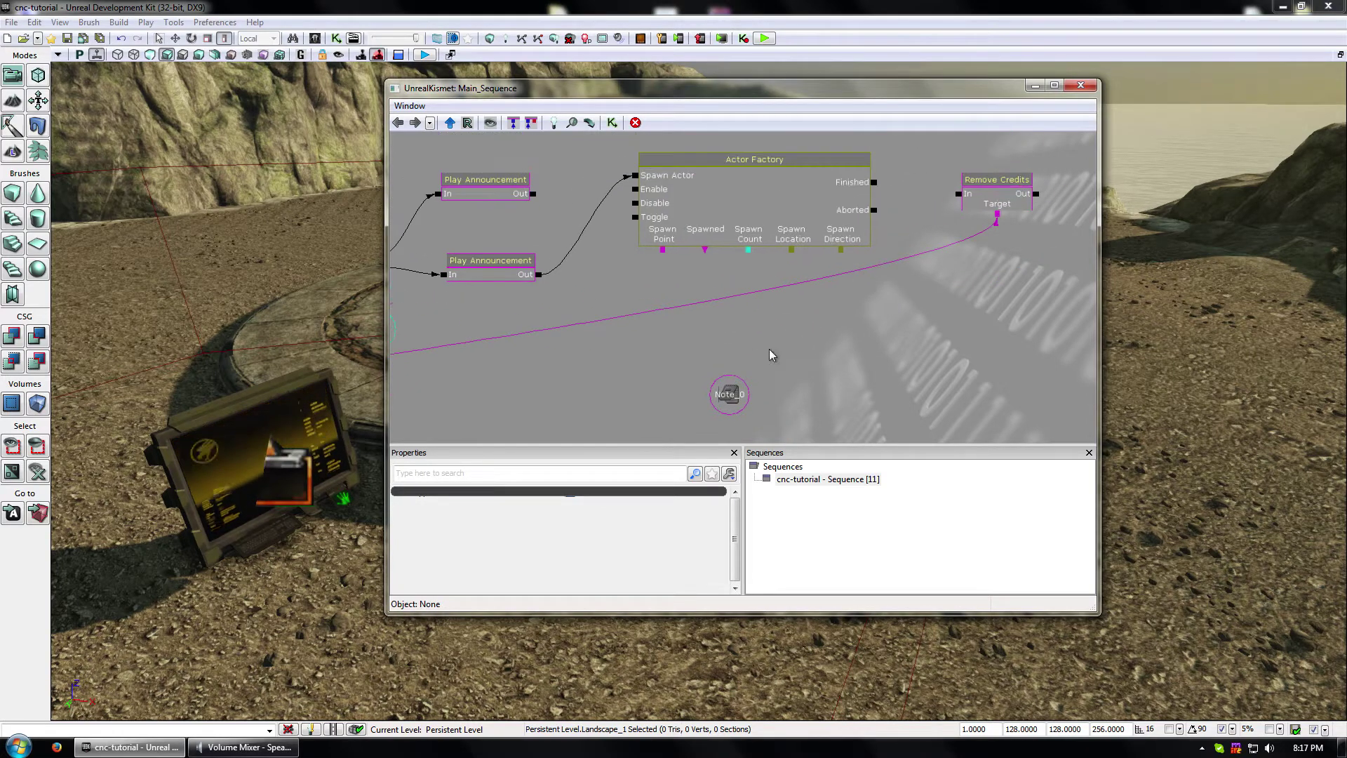
{"action": "left_click_drag", "start_coordinate": [662, 251], "coordinate": [623, 369]}
{"action": "left_click", "coordinate": [728, 393]}
{"action": "left_click_drag", "start_coordinate": [611, 92], "coordinate": [924, 134]}
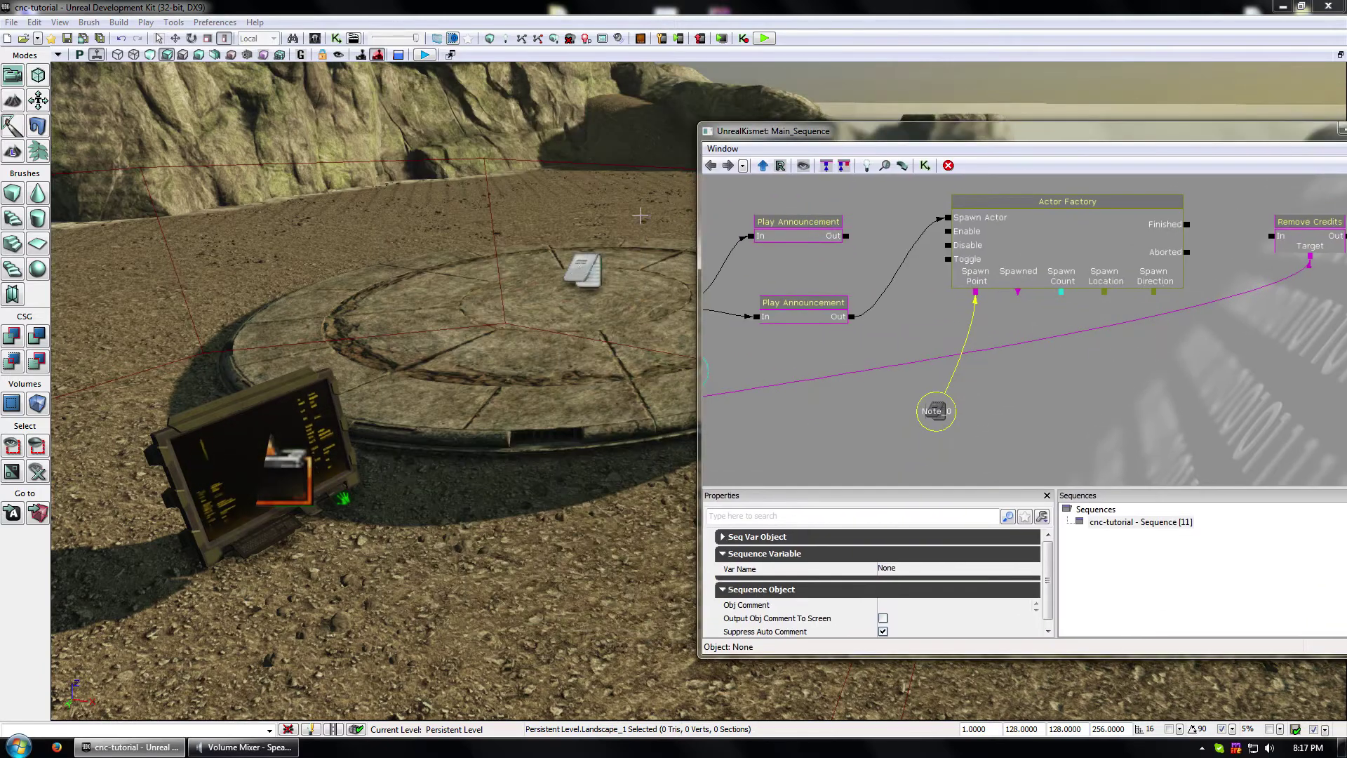
- Maximize the Kismet window, enlarge the properties area and set the Actor Factory's Factory to UTActorFactoryVehicle
{"action": "left_click", "coordinate": [1092, 247]}
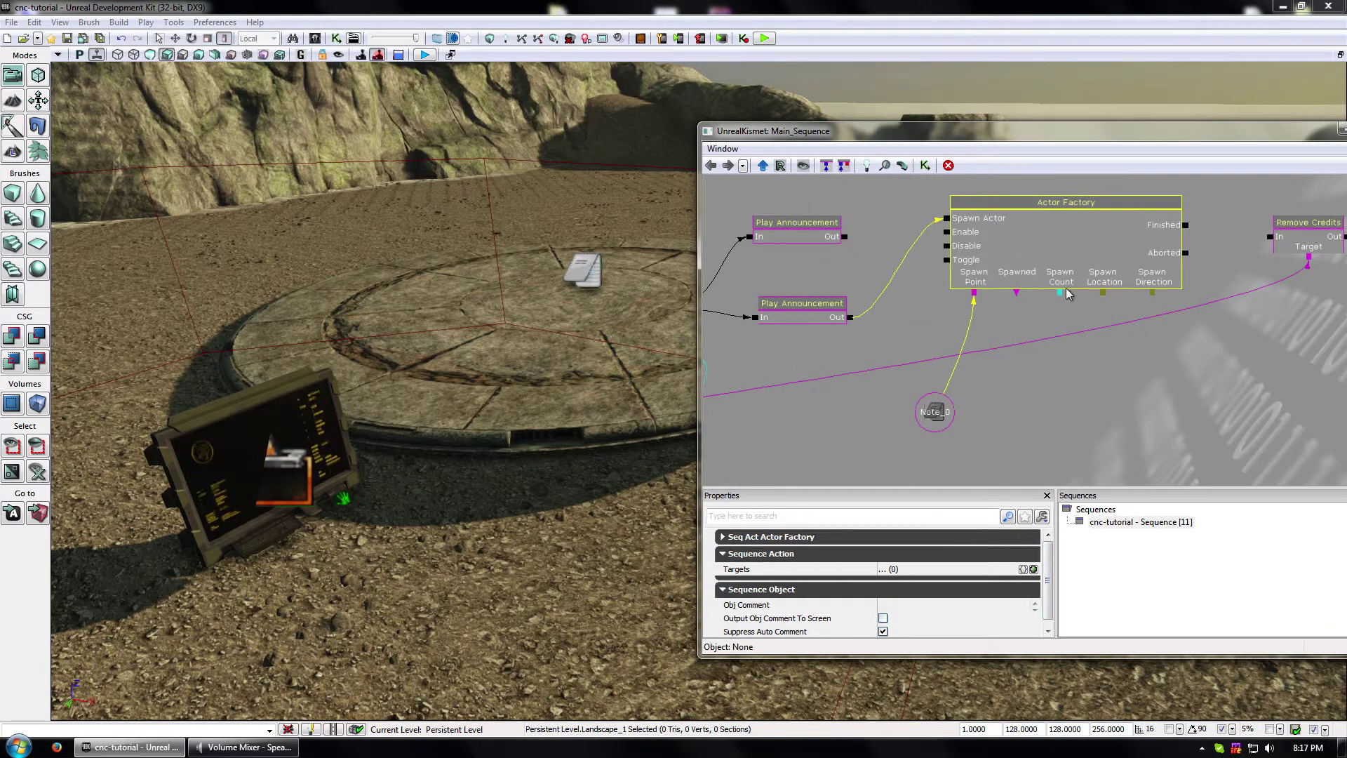
{"action": "left_click_drag", "start_coordinate": [1007, 130], "coordinate": [818, 6]}
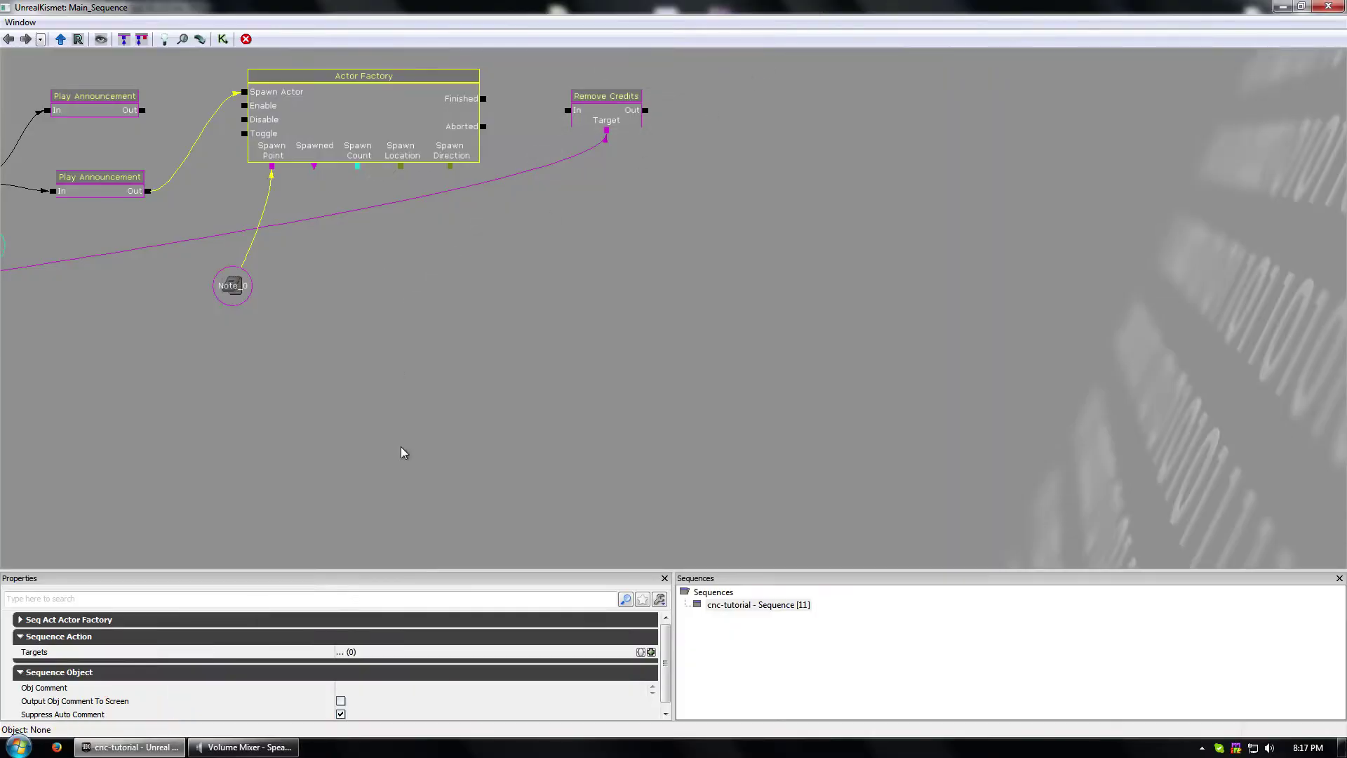
{"action": "left_click_drag", "start_coordinate": [469, 440], "coordinate": [469, 437]}
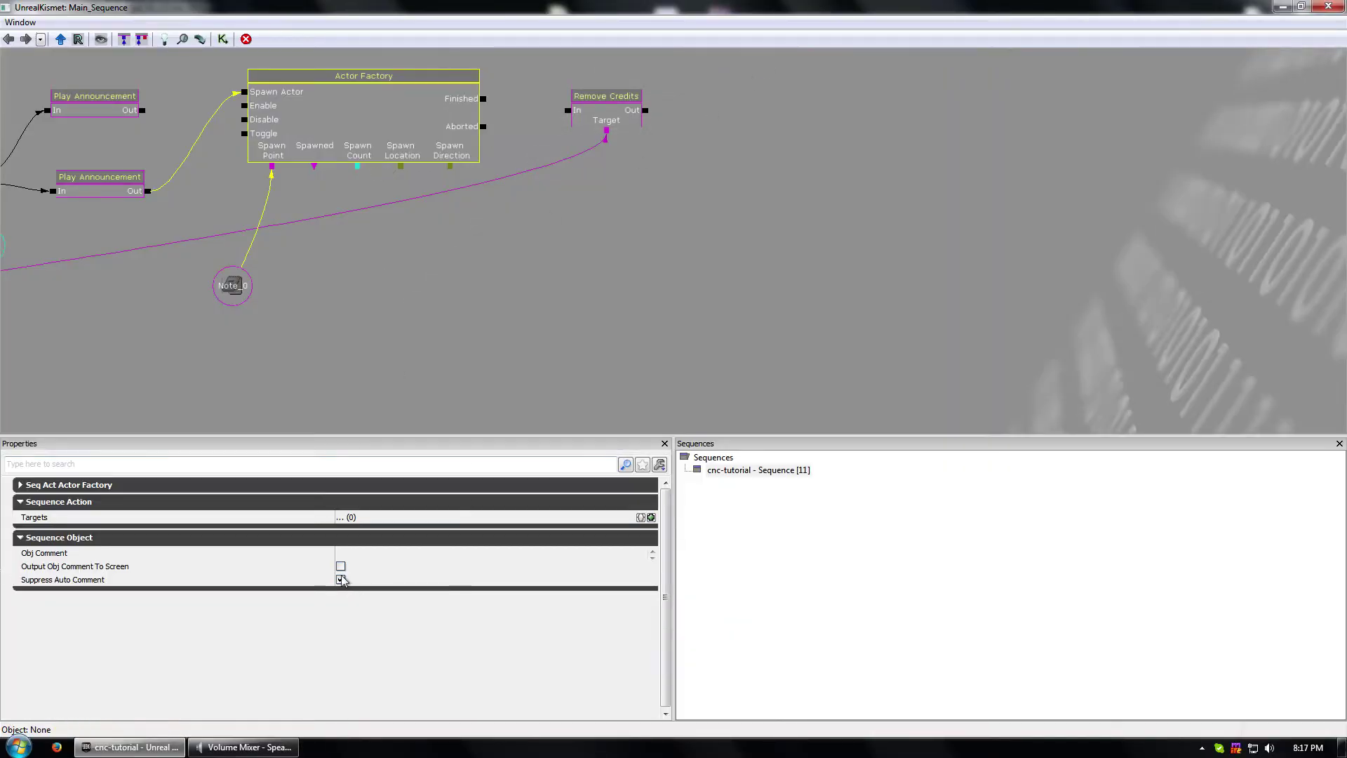
{"action": "left_click", "coordinate": [67, 489]}
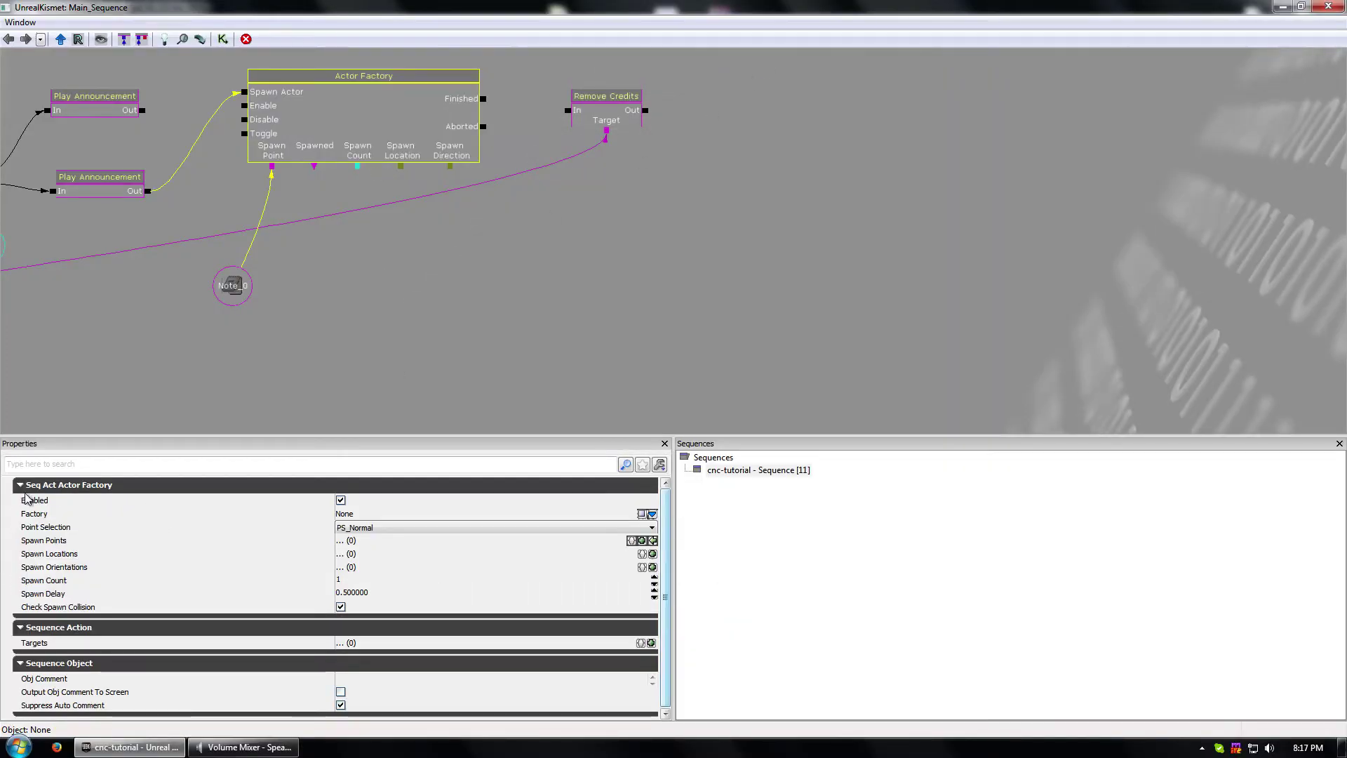
{"action": "left_click", "coordinate": [391, 527]}
{"action": "left_click", "coordinate": [400, 527]}
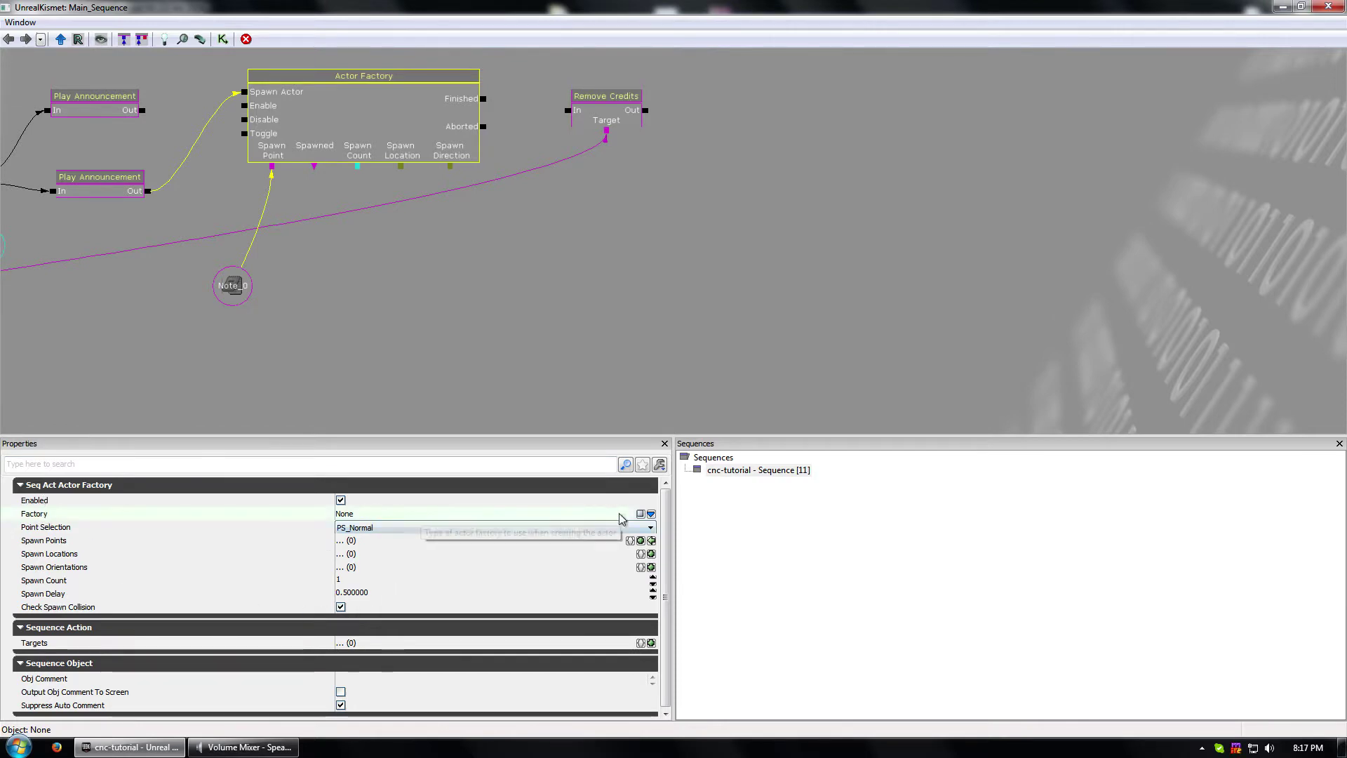
{"action": "left_click", "coordinate": [651, 514]}
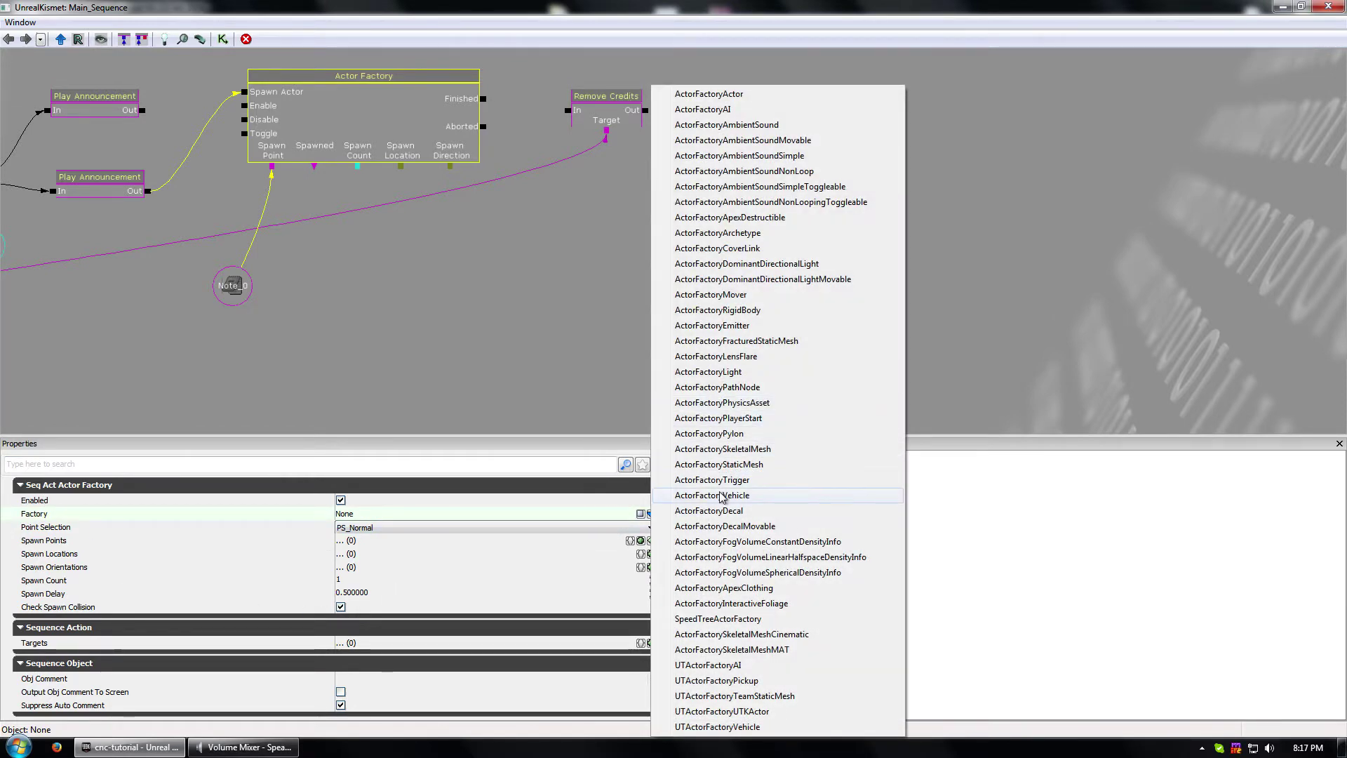
{"action": "left_click", "coordinate": [727, 730]}
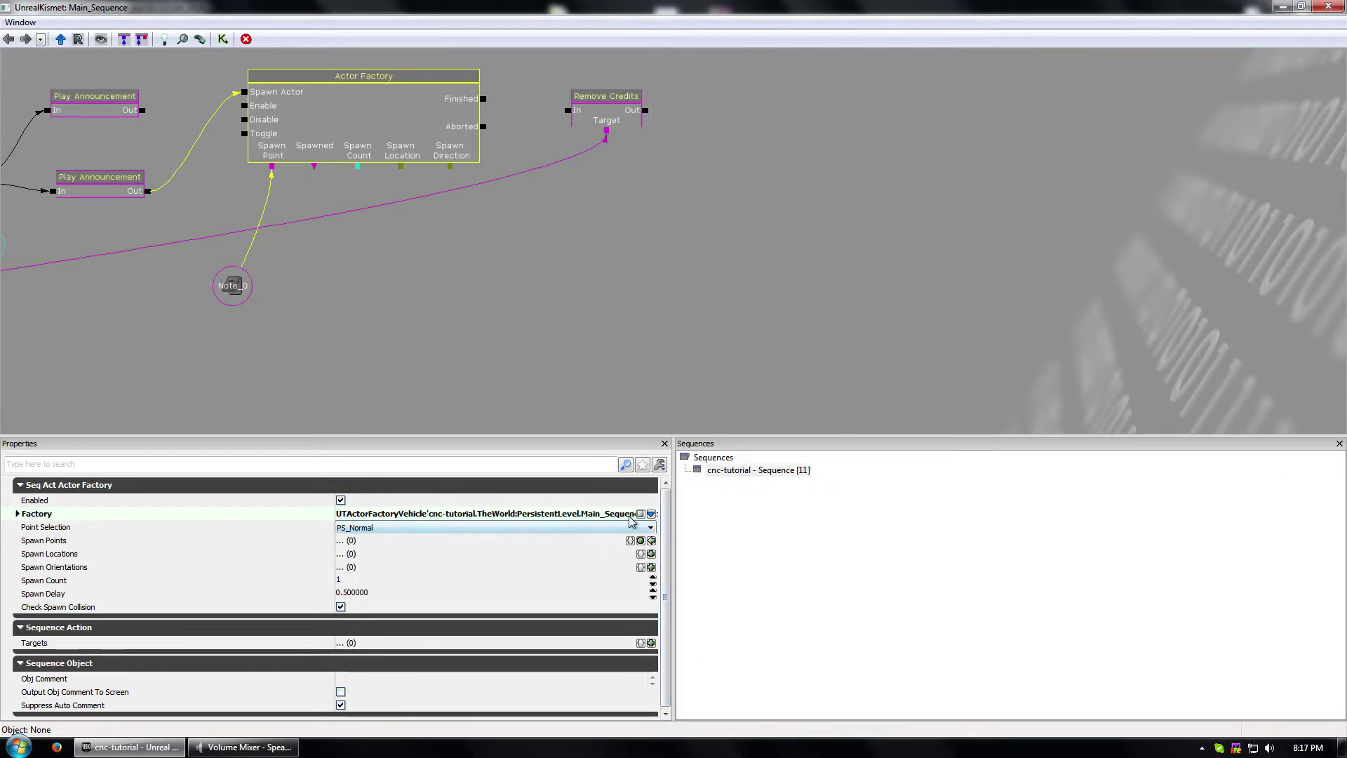
- Expand the Factory settings and set the Vehicle Class to Rx_Vehicle_Orca
{"action": "double_click", "coordinate": [60, 516]}
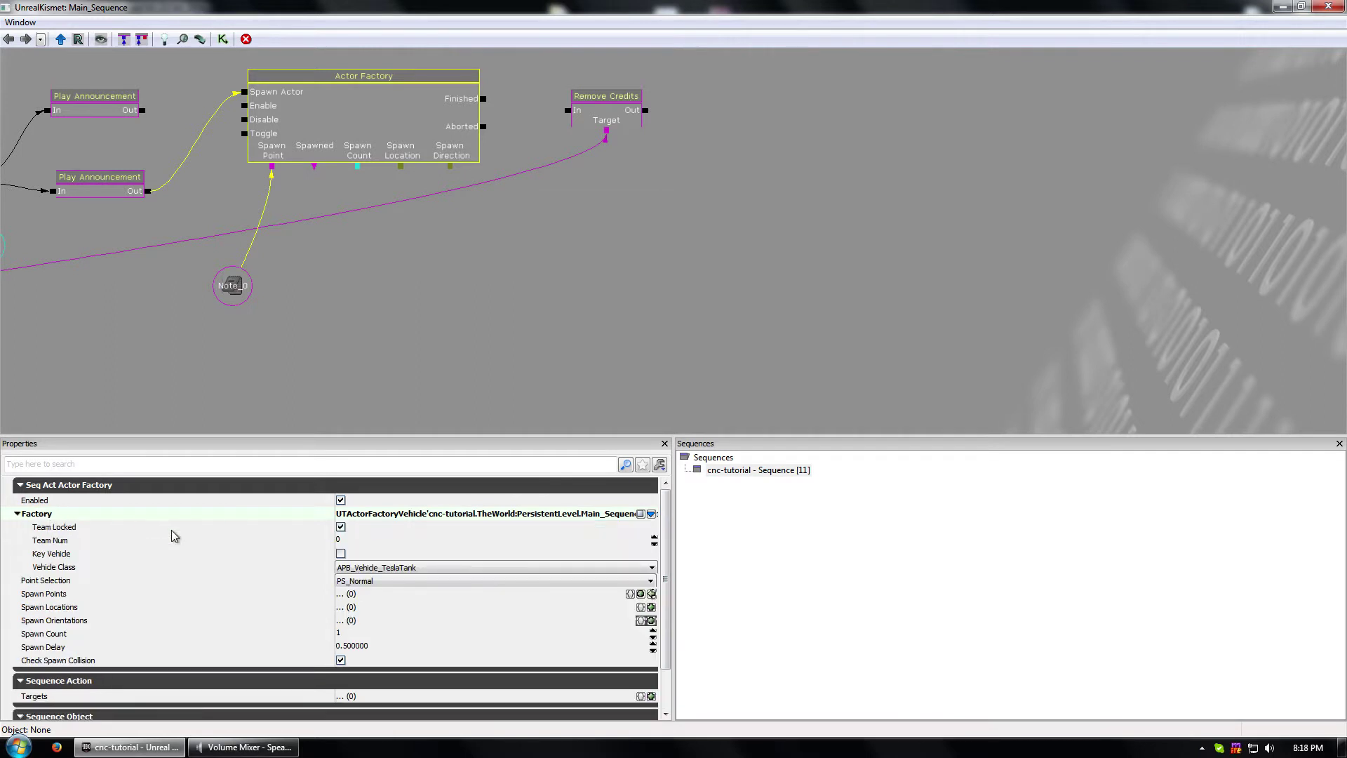
{"action": "left_click", "coordinate": [414, 567]}
{"action": "scroll", "coordinate": [450, 360], "scroll_direction": "down", "scroll_amount": 5}
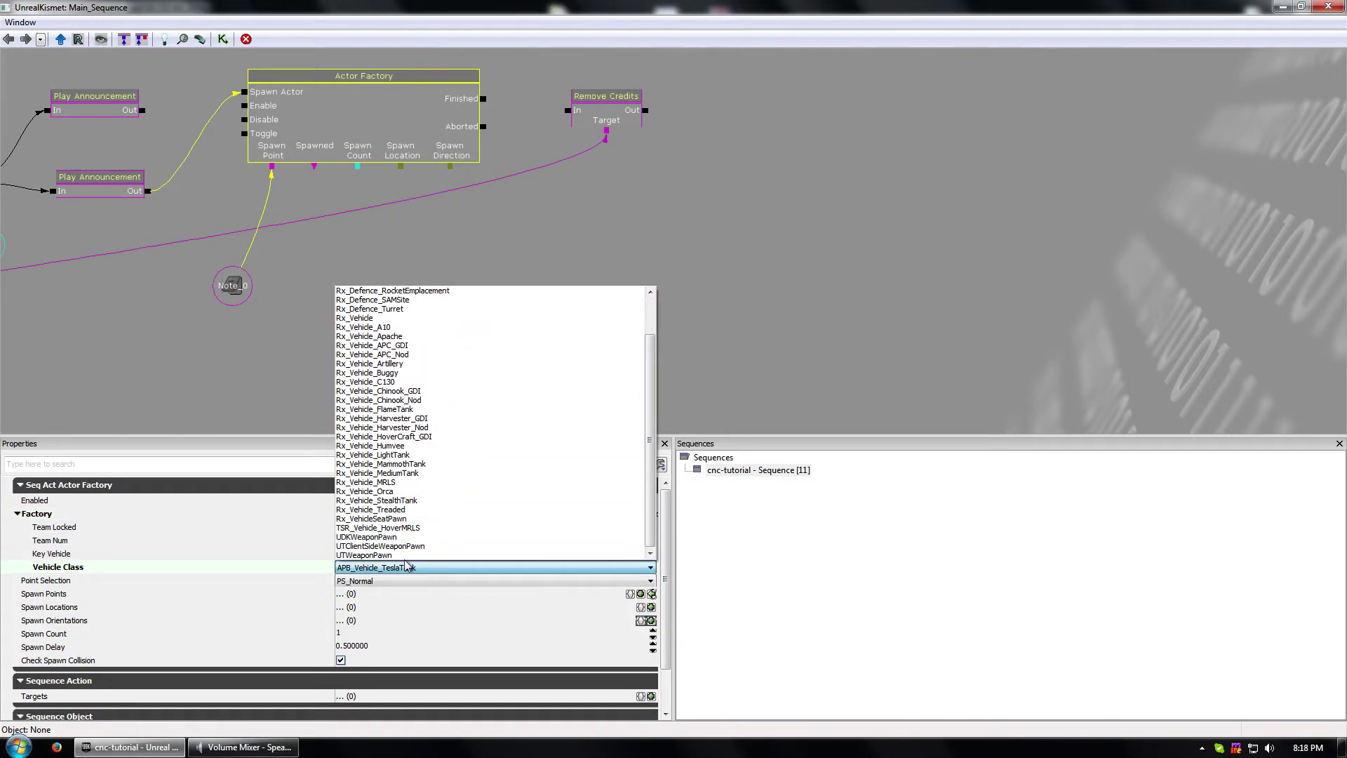
{"action": "left_click_drag", "start_coordinate": [646, 471], "coordinate": [647, 435]}
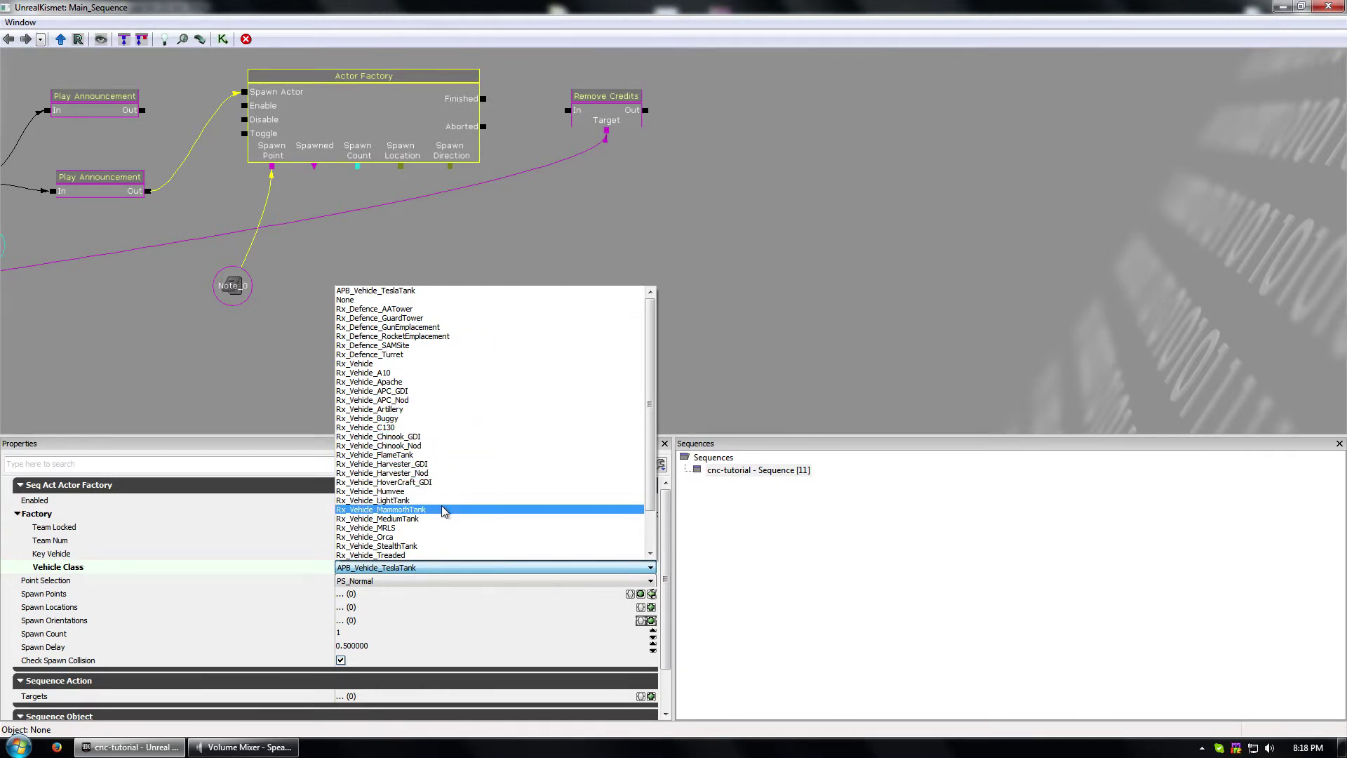
{"action": "left_click", "coordinate": [416, 528]}
{"action": "left_click", "coordinate": [436, 570]}
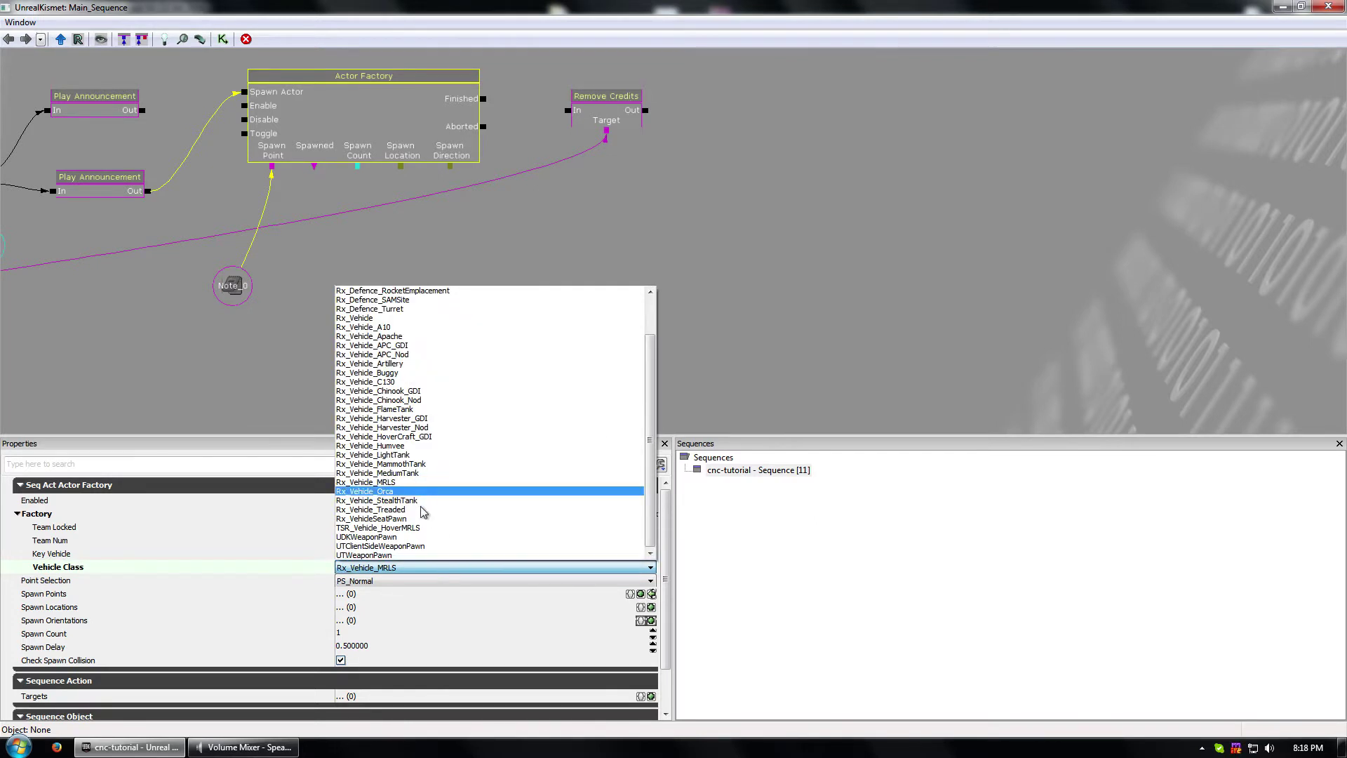
{"action": "left_click", "coordinate": [413, 494]}
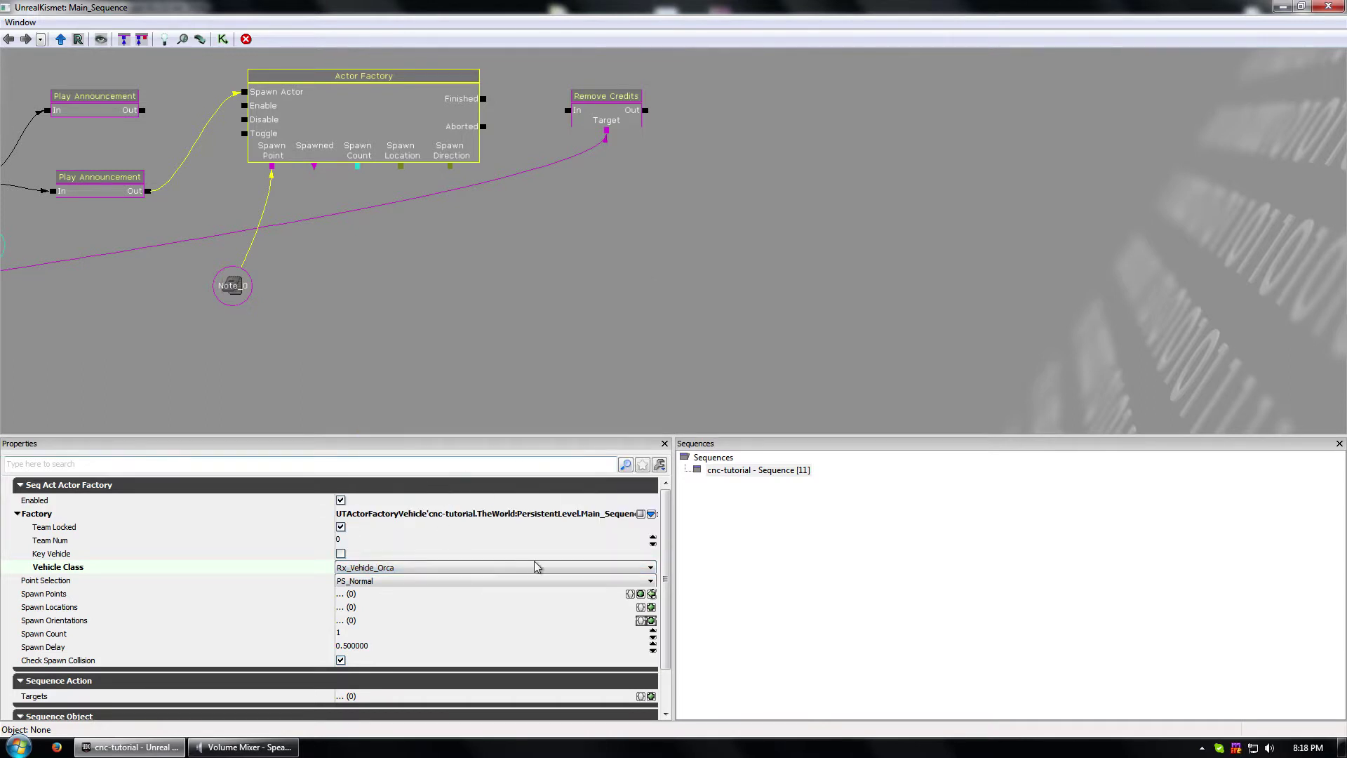
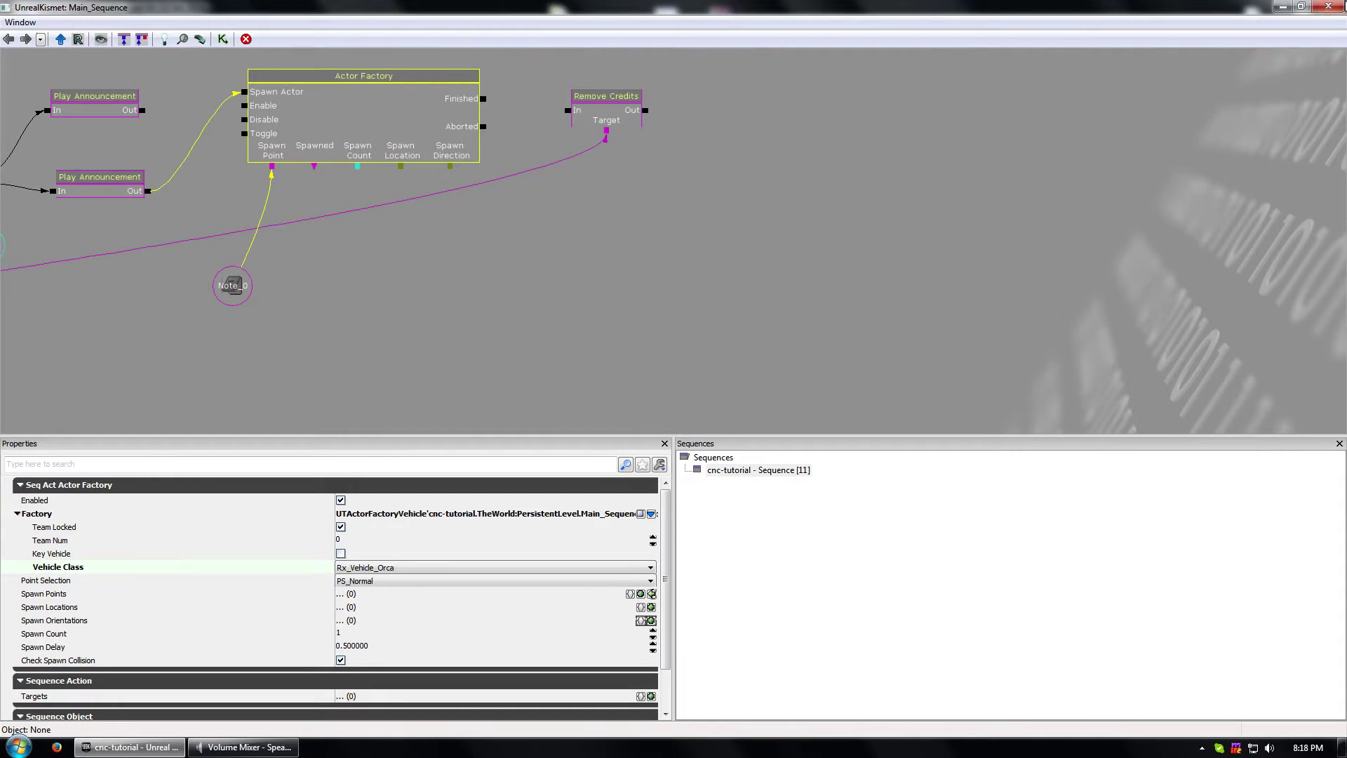
- Link the Actor Factory's Finished output to Remove Credits' In and set the Remove Credits amount to 300
{"action": "left_click_drag", "start_coordinate": [603, 221], "coordinate": [710, 260]}
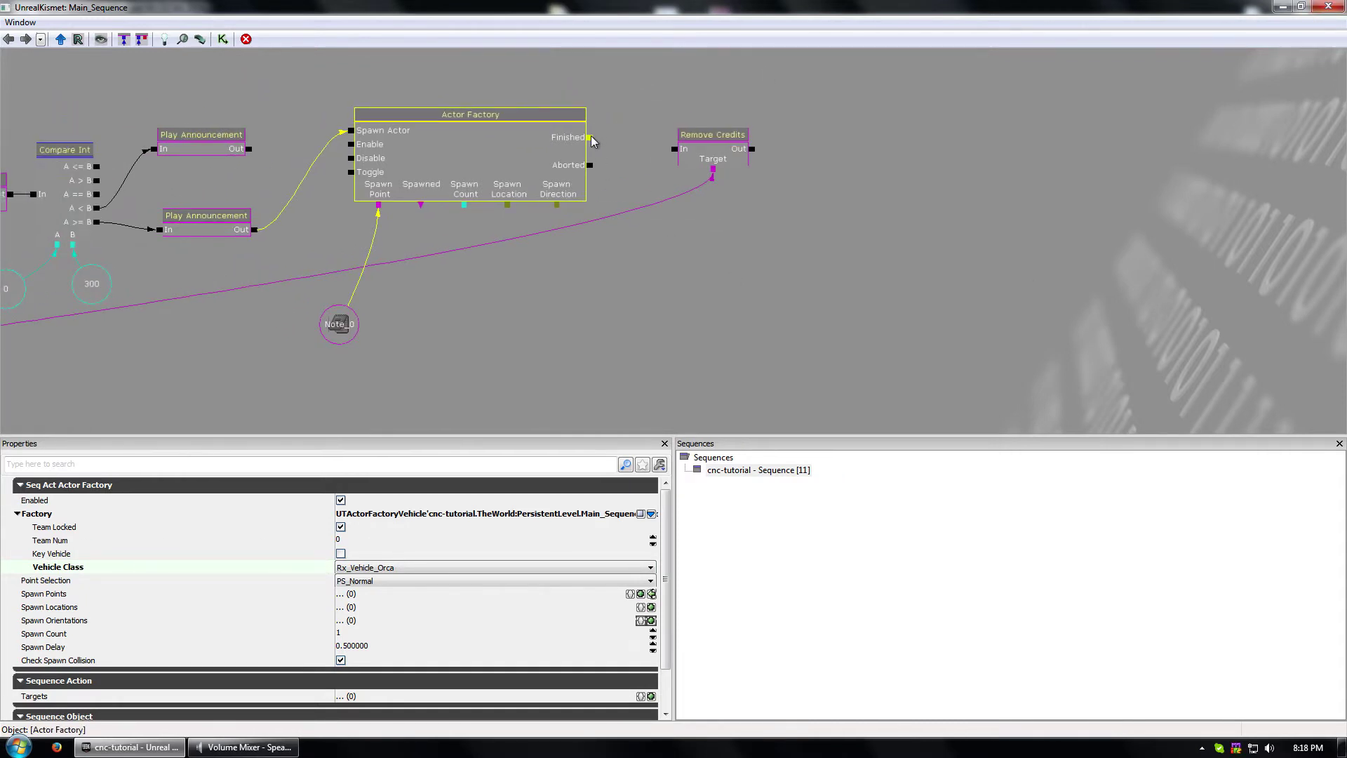
{"action": "left_click_drag", "start_coordinate": [591, 139], "coordinate": [682, 153]}
{"action": "left_click_drag", "start_coordinate": [634, 348], "coordinate": [716, 337]}
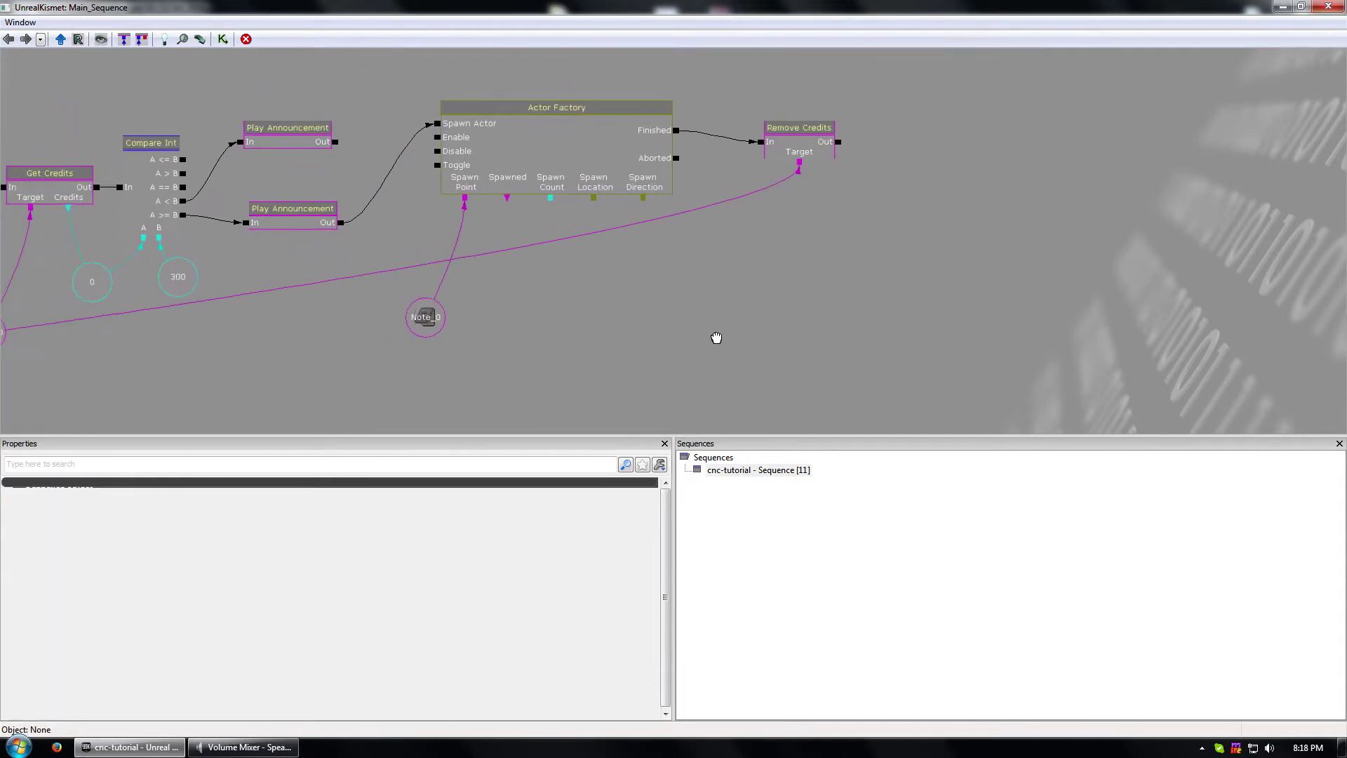
{"action": "left_click", "coordinate": [799, 130]}
{"action": "left_click", "coordinate": [138, 487]}
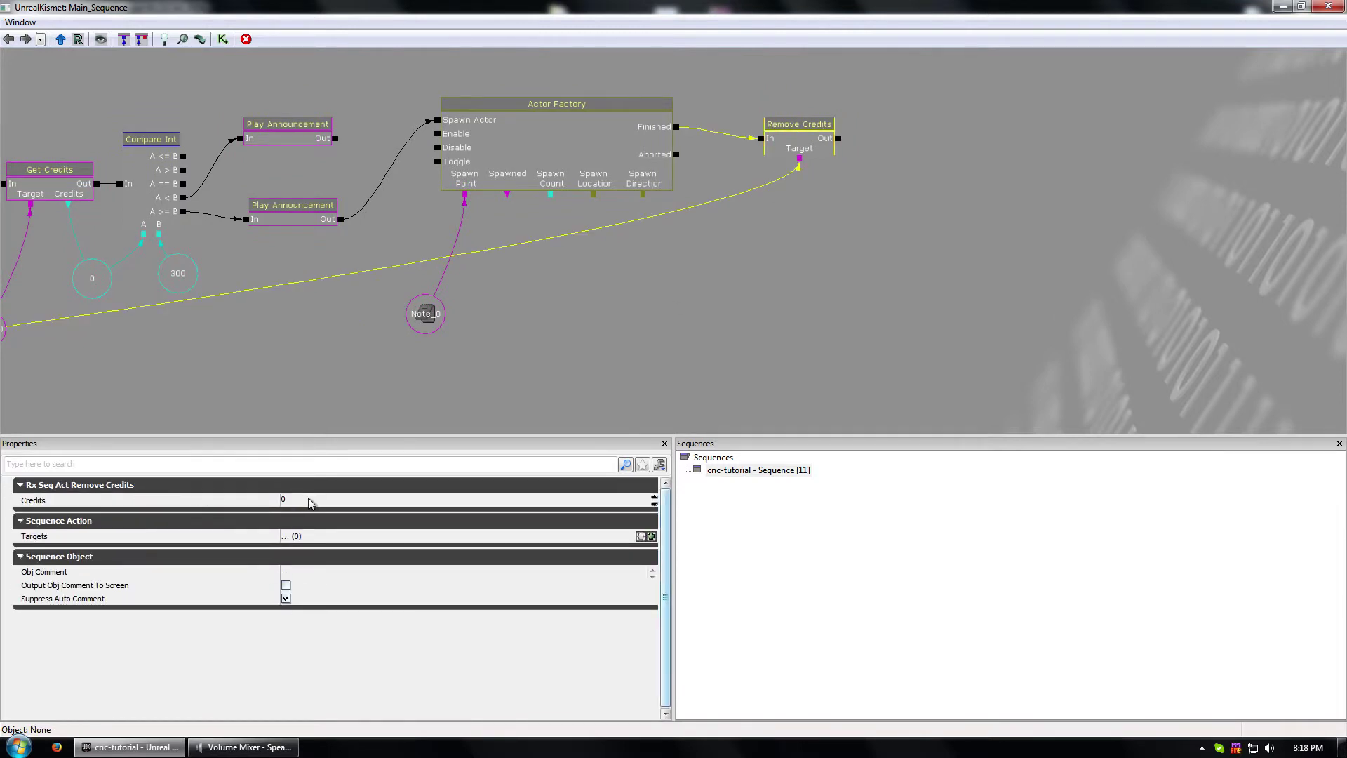
{"action": "left_click", "coordinate": [346, 501]}
{"action": "type", "text": "300"}
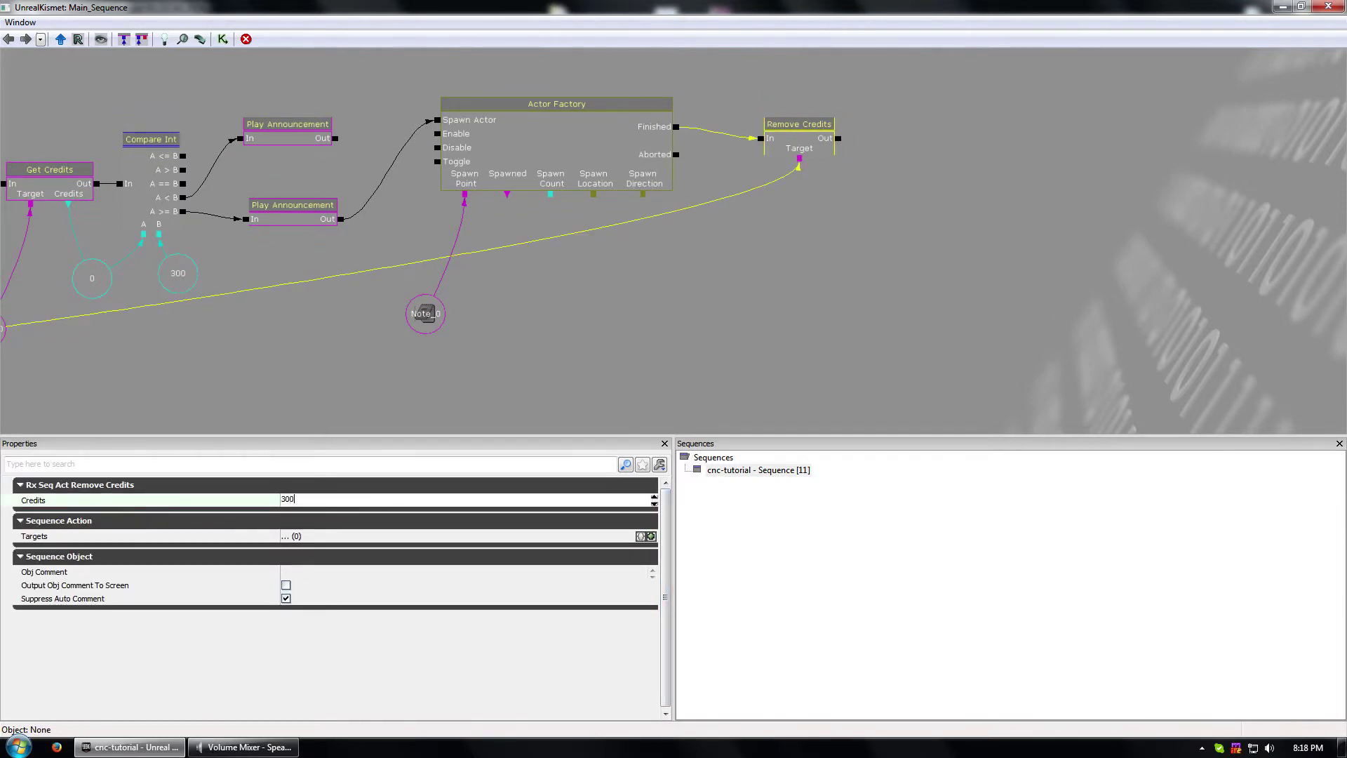
{"action": "left_click", "coordinate": [337, 520]}
{"action": "left_click", "coordinate": [338, 519]}
{"action": "left_click", "coordinate": [440, 415]}
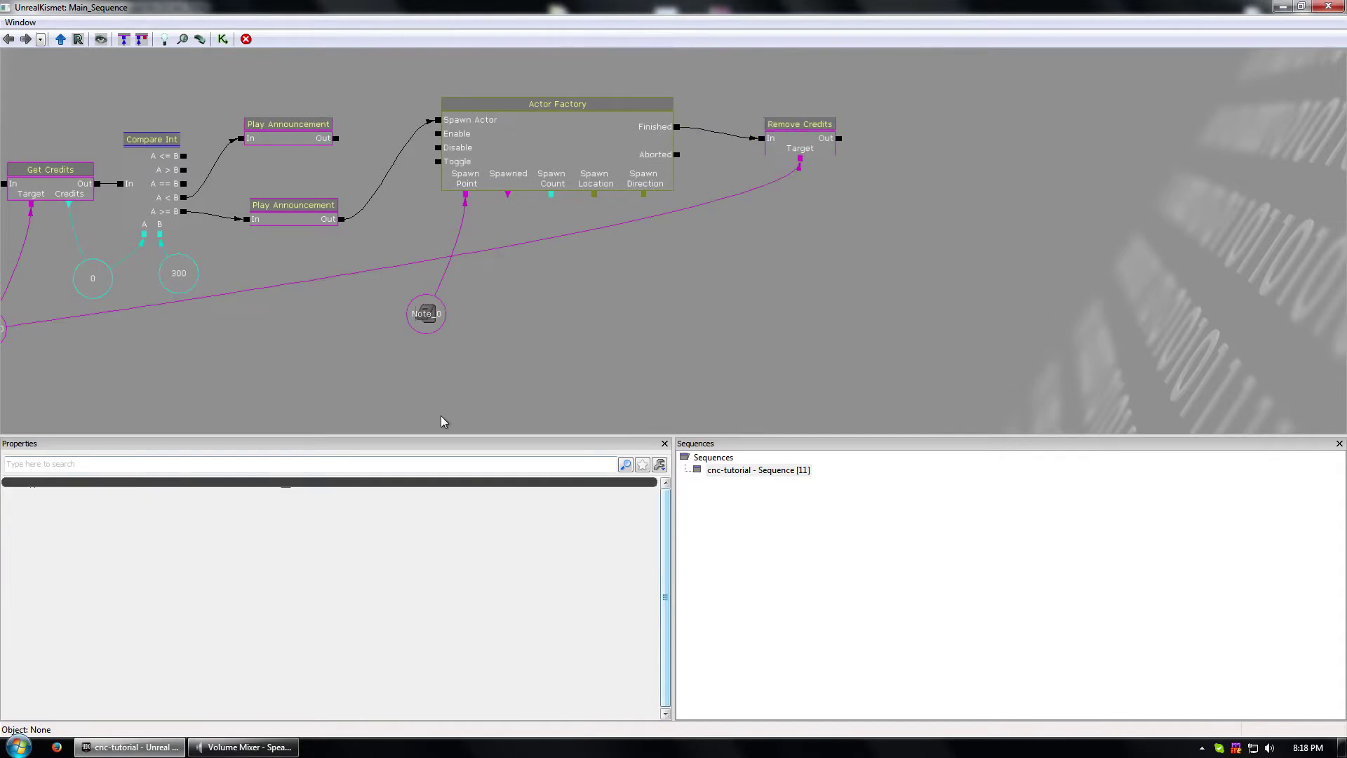
- Inspect the Actor Factory's vehicle settings and review its links to the announcements and Remove Credits
{"action": "left_click_drag", "start_coordinate": [740, 359], "coordinate": [831, 398]}
{"action": "left_click", "coordinate": [641, 274]}
{"action": "left_click", "coordinate": [652, 214]}
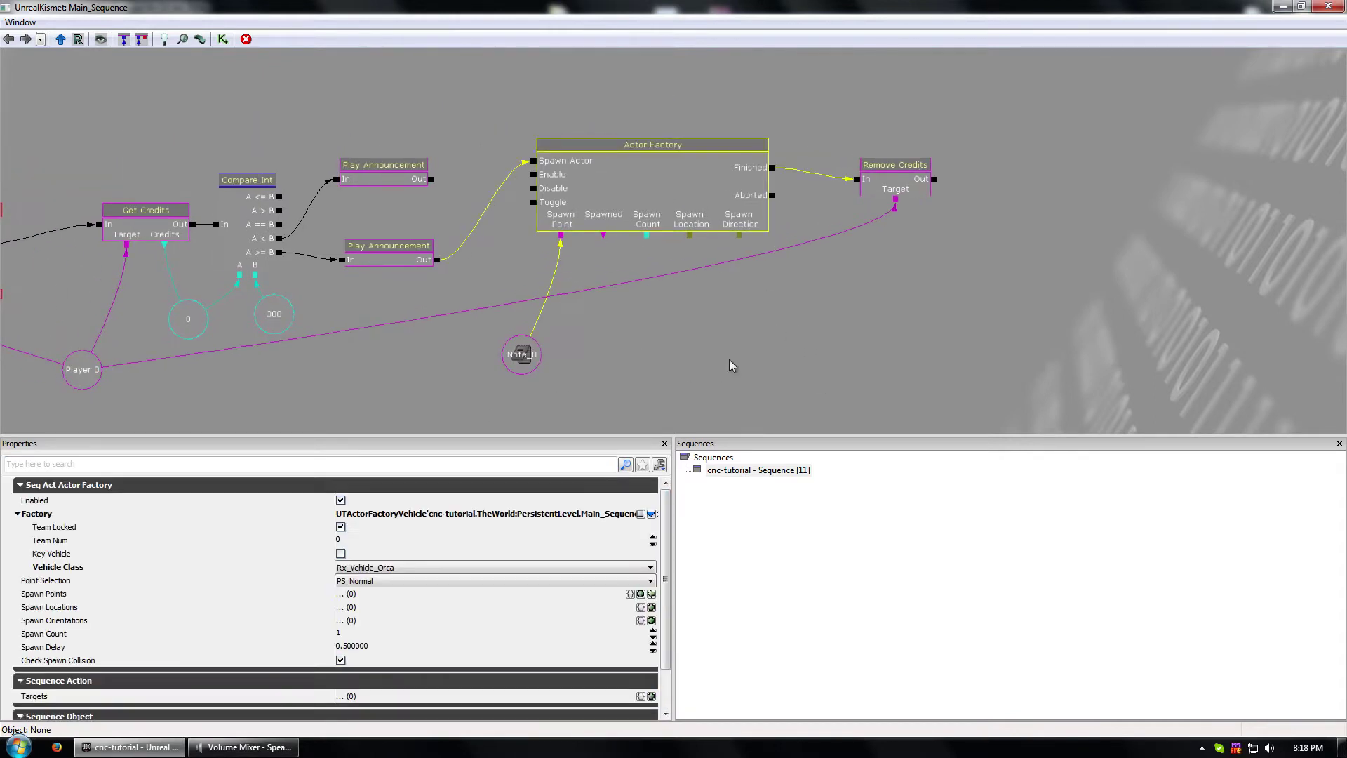
{"action": "left_click", "coordinate": [730, 359]}
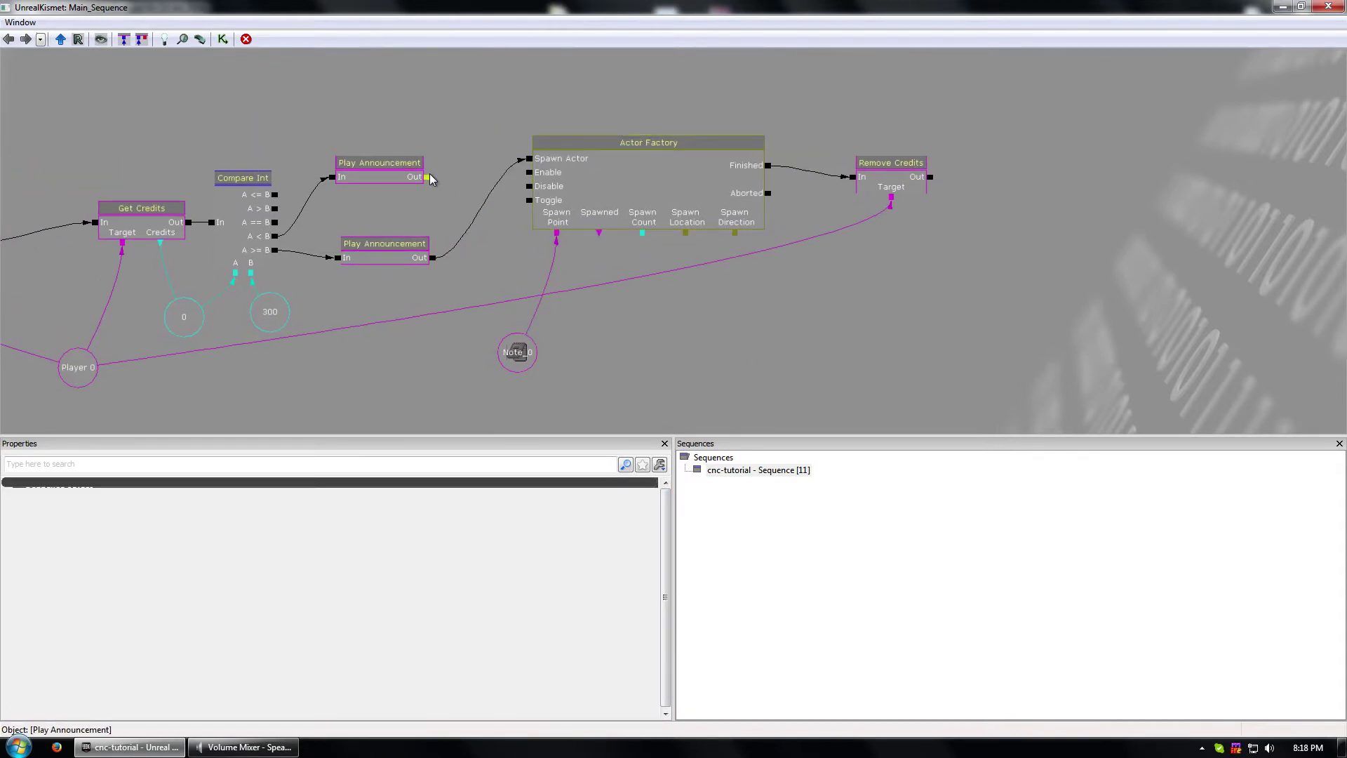
{"action": "left_click_drag", "start_coordinate": [353, 338], "coordinate": [415, 339]}
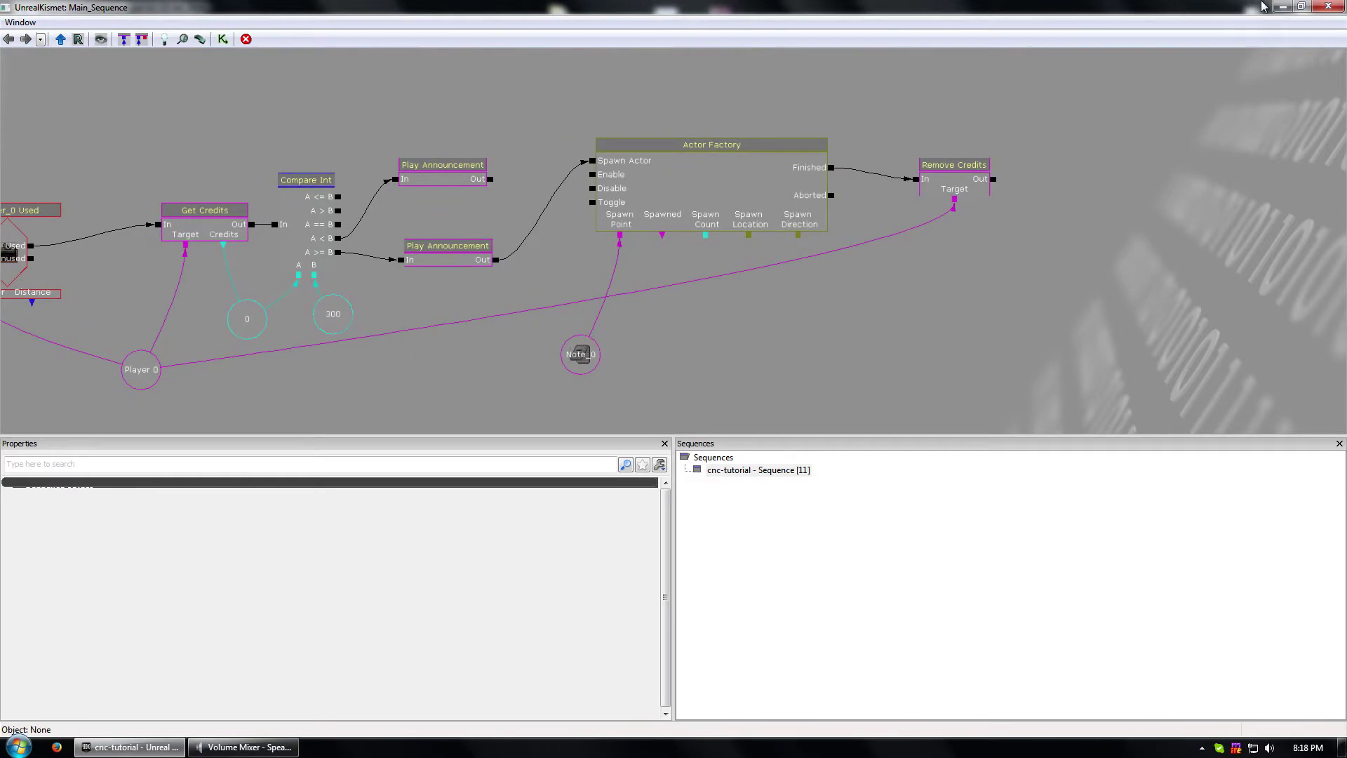
- Minimize the Kismet window and start a playtest from the ground near the landing pad
{"action": "left_click", "coordinate": [1283, 7]}
{"action": "right_click", "coordinate": [512, 167]}
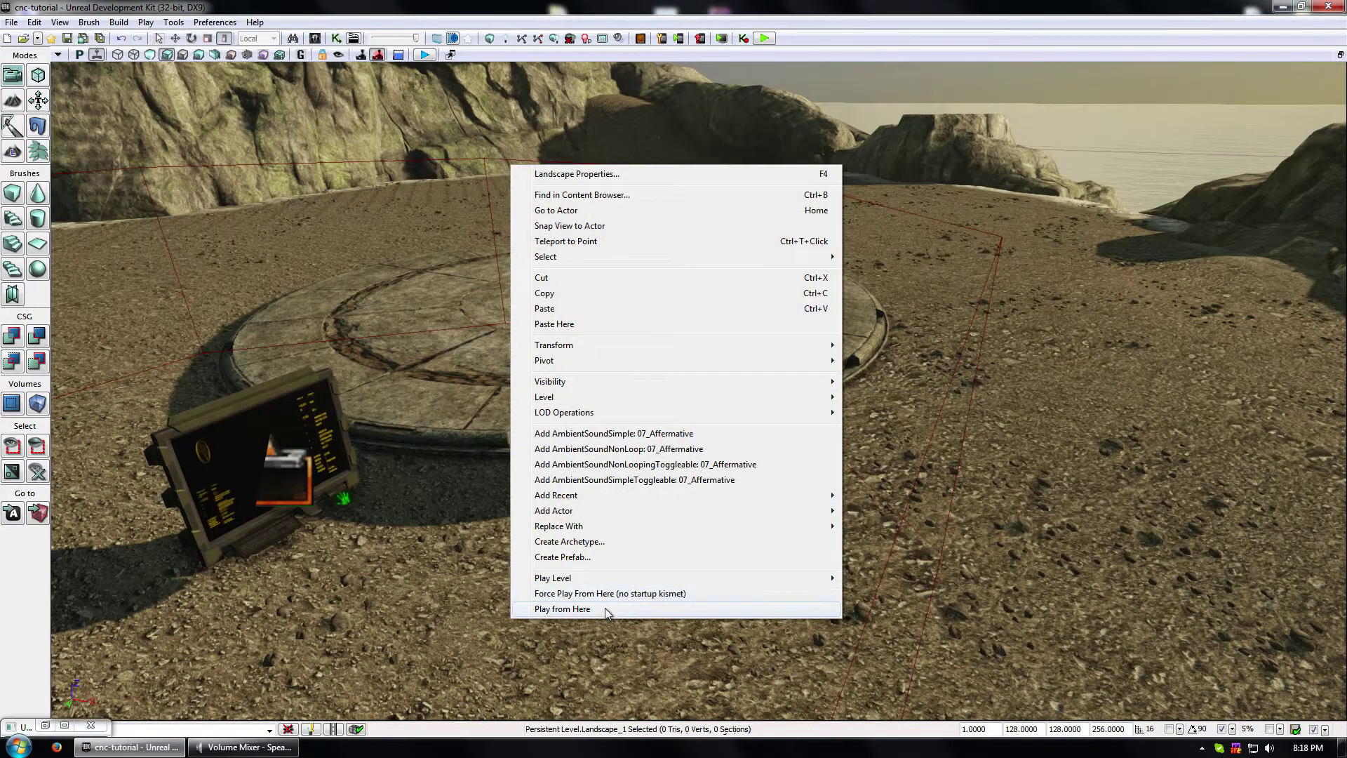
{"action": "left_click", "coordinate": [605, 608]}
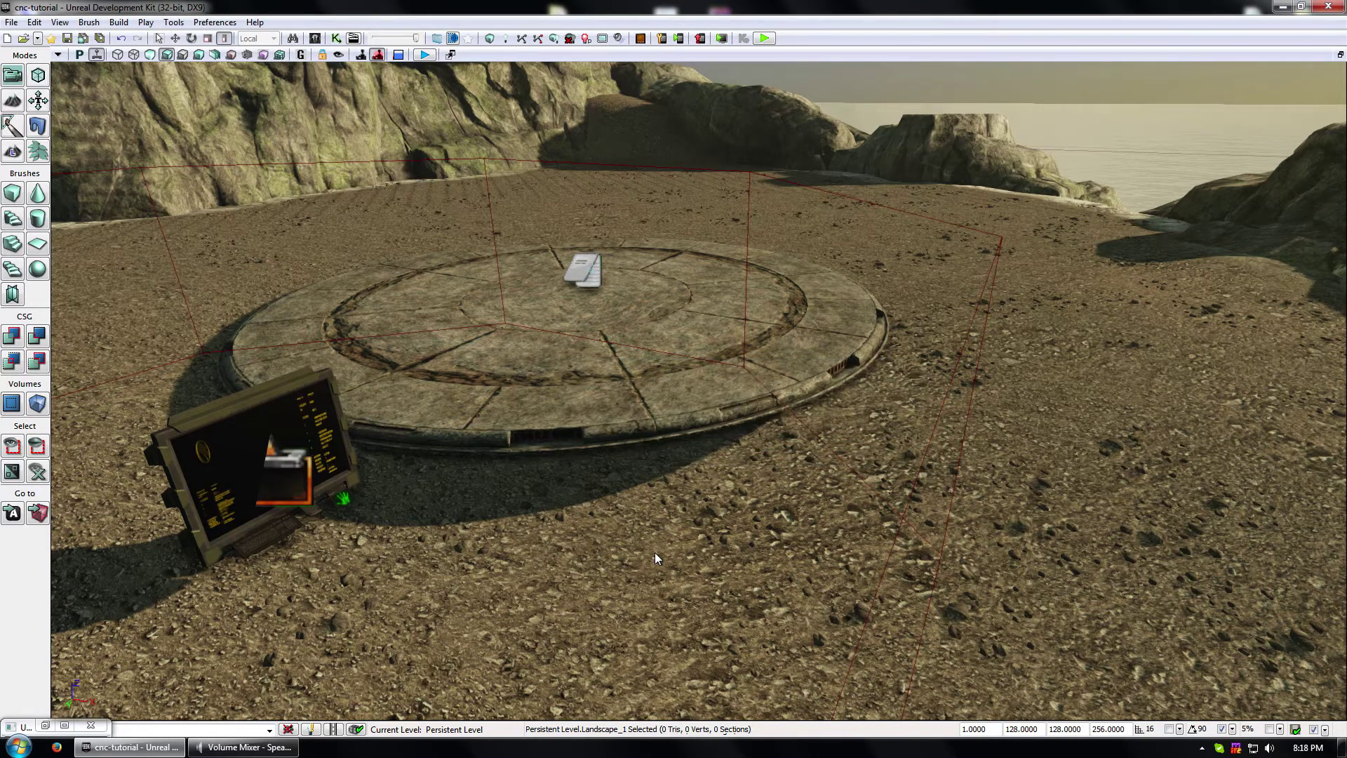
- Walk up to the purchase terminal in the playtest and run the console command givecredits 300
{"action": "key", "text": "w"}
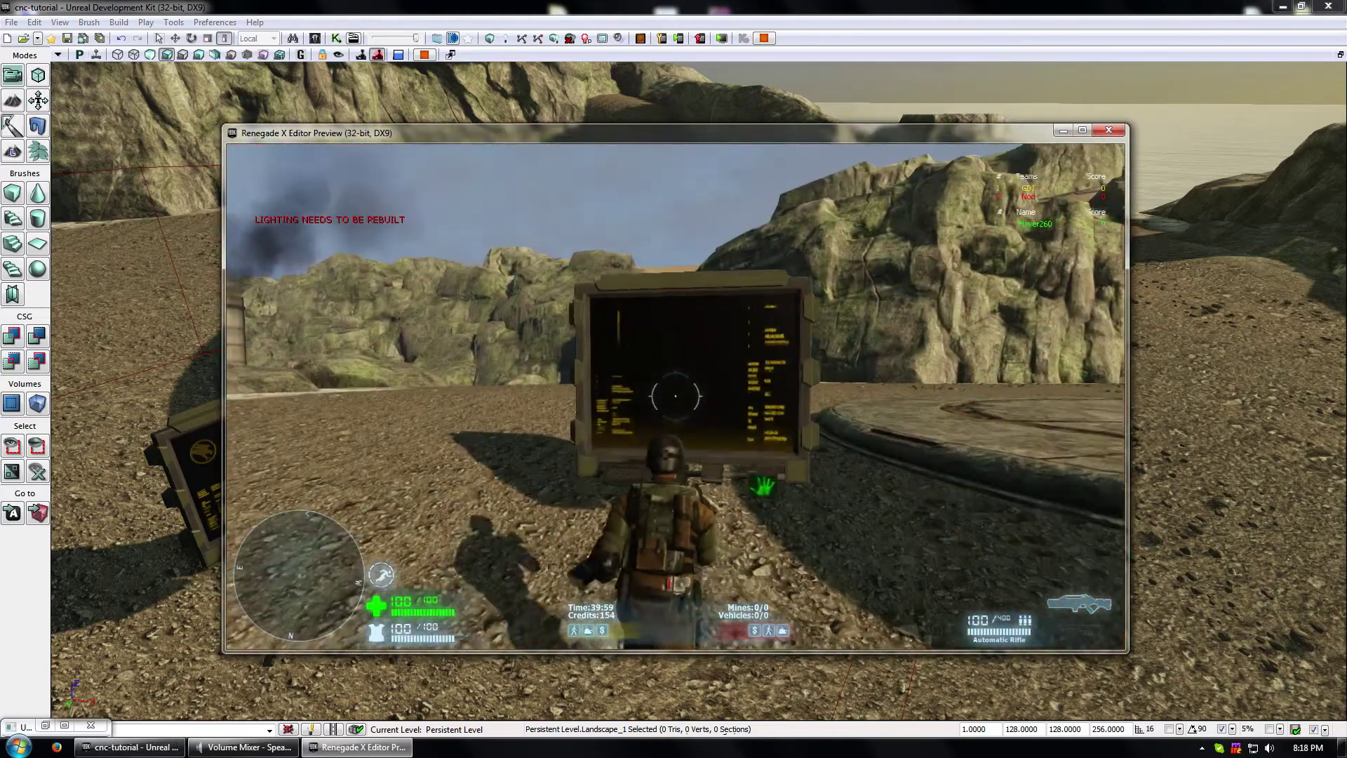
{"action": "key", "text": "s"}
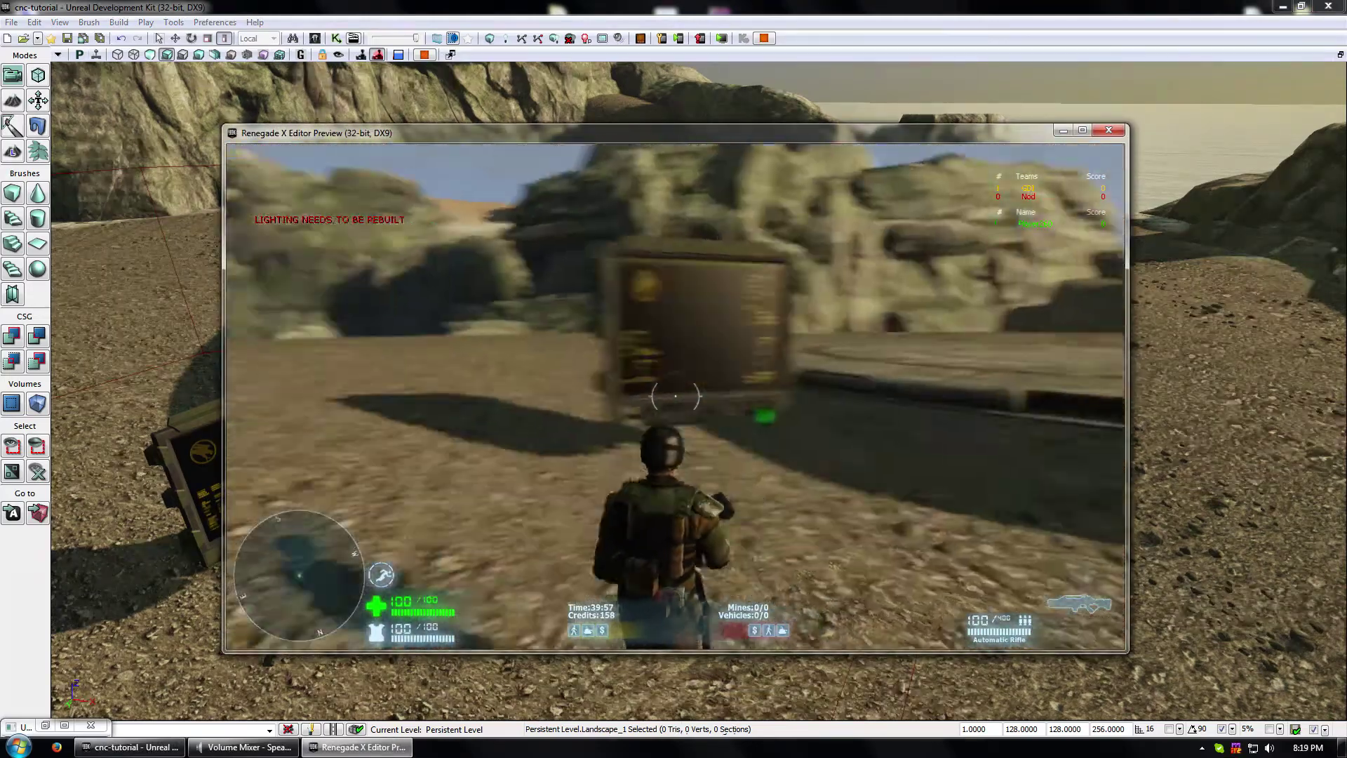
{"action": "key", "text": "w"}
{"action": "key", "text": "Tab"}
{"action": "type", "text": "givecredits 300"}
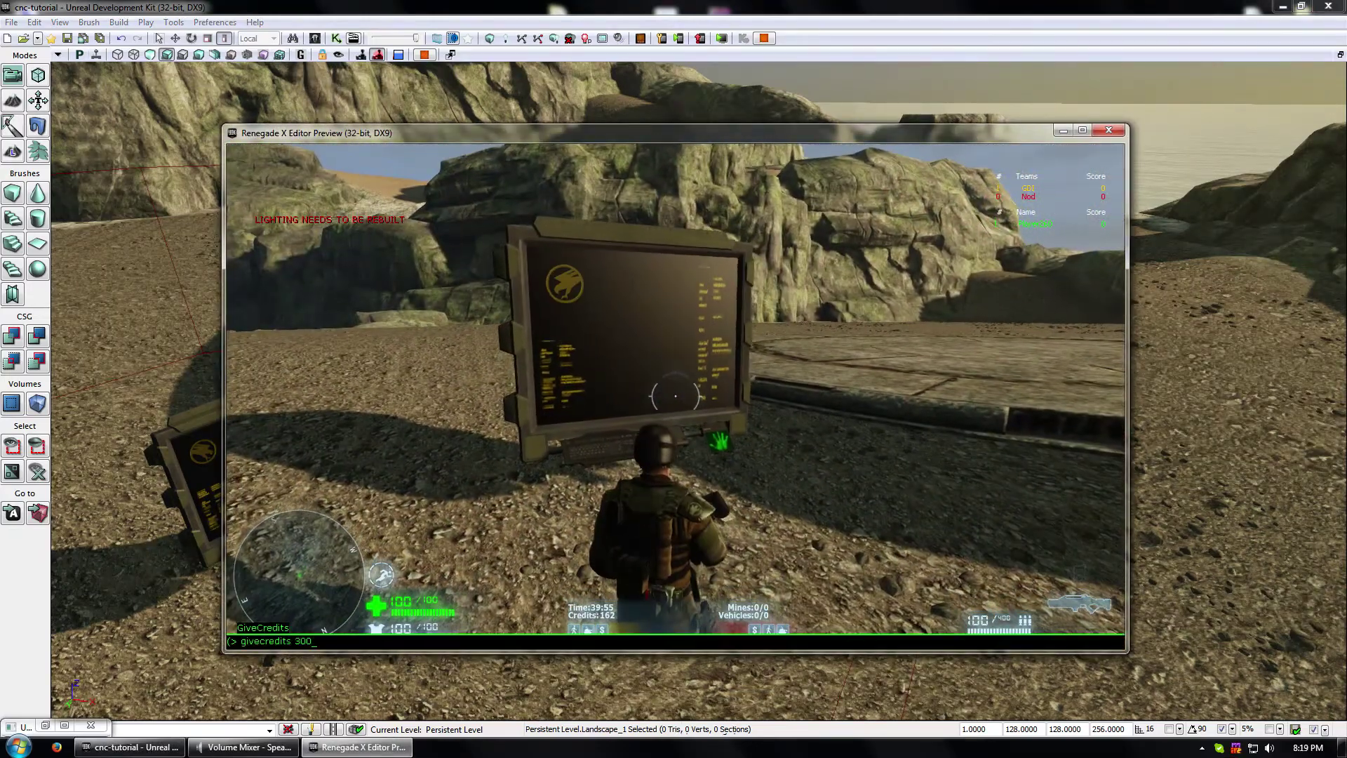
{"action": "key", "text": "Return"}
- Use the terminal to buy the Orca and walk onto the landing pad up to the vehicle
{"action": "key", "text": "w"}
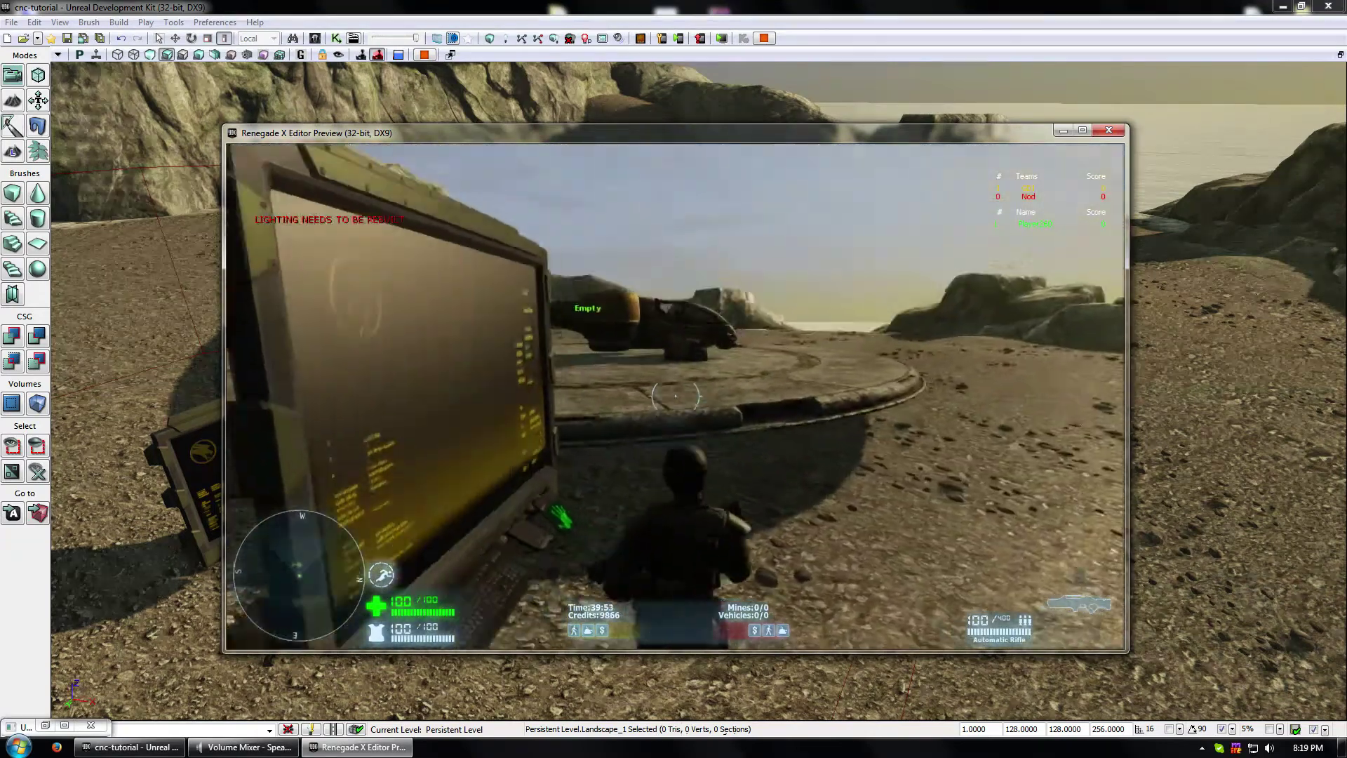
{"action": "key", "text": "d"}
{"action": "key", "text": "w"}
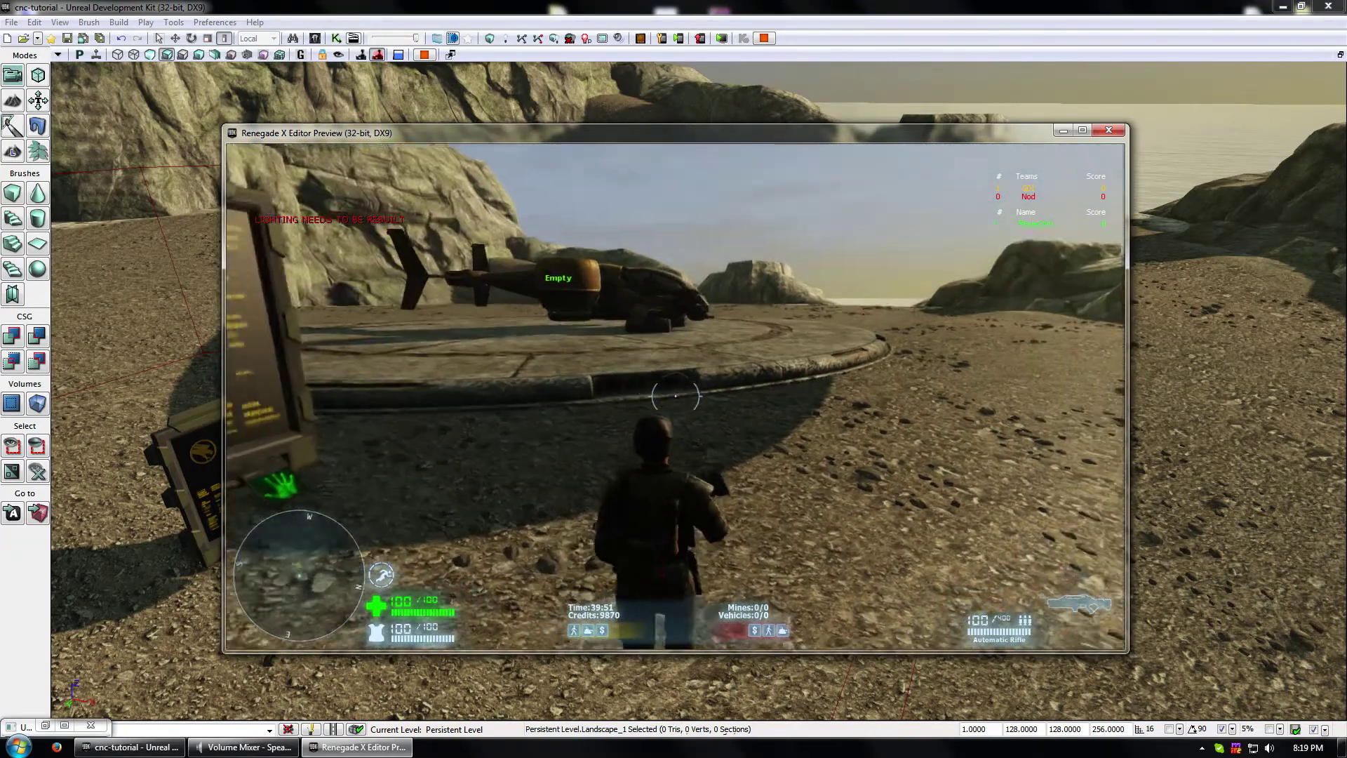
{"action": "key", "text": "d"}
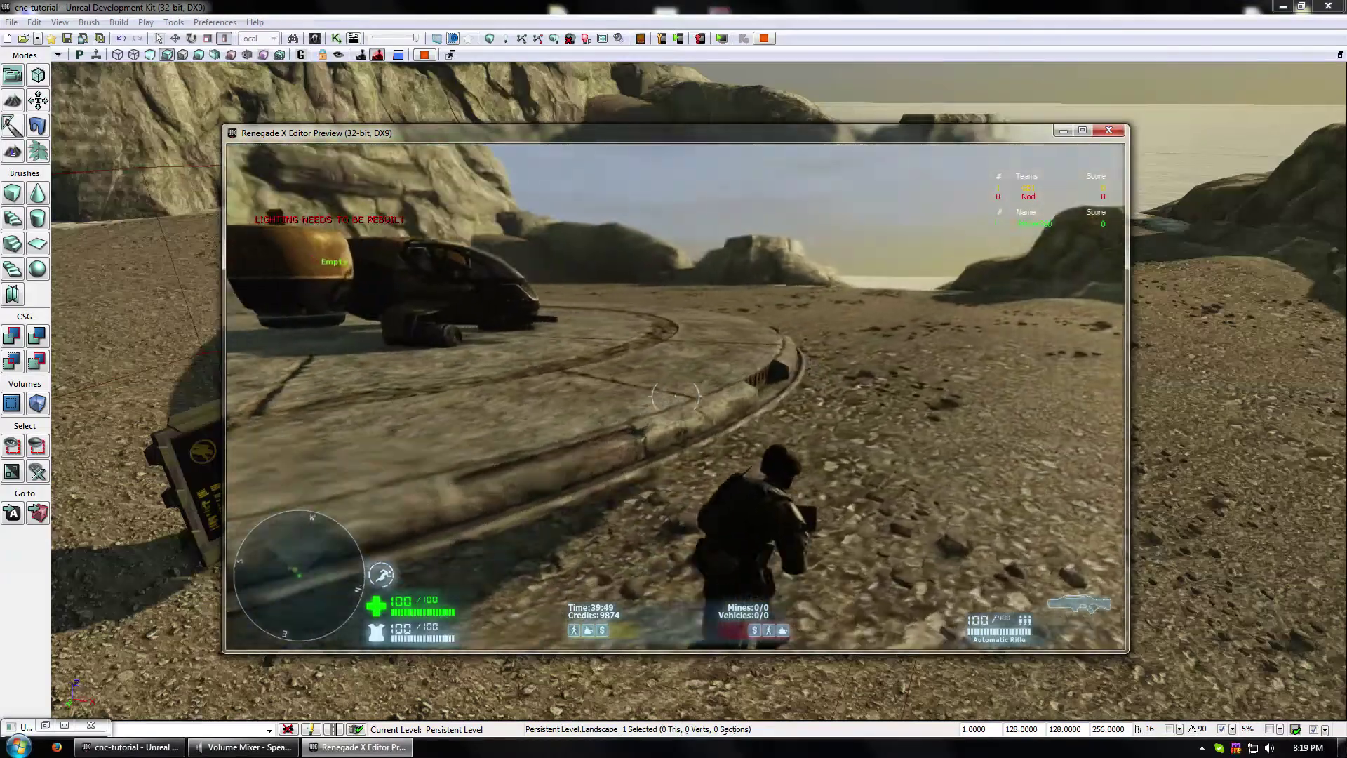
{"action": "key", "text": "w"}
{"action": "key", "text": "w"}
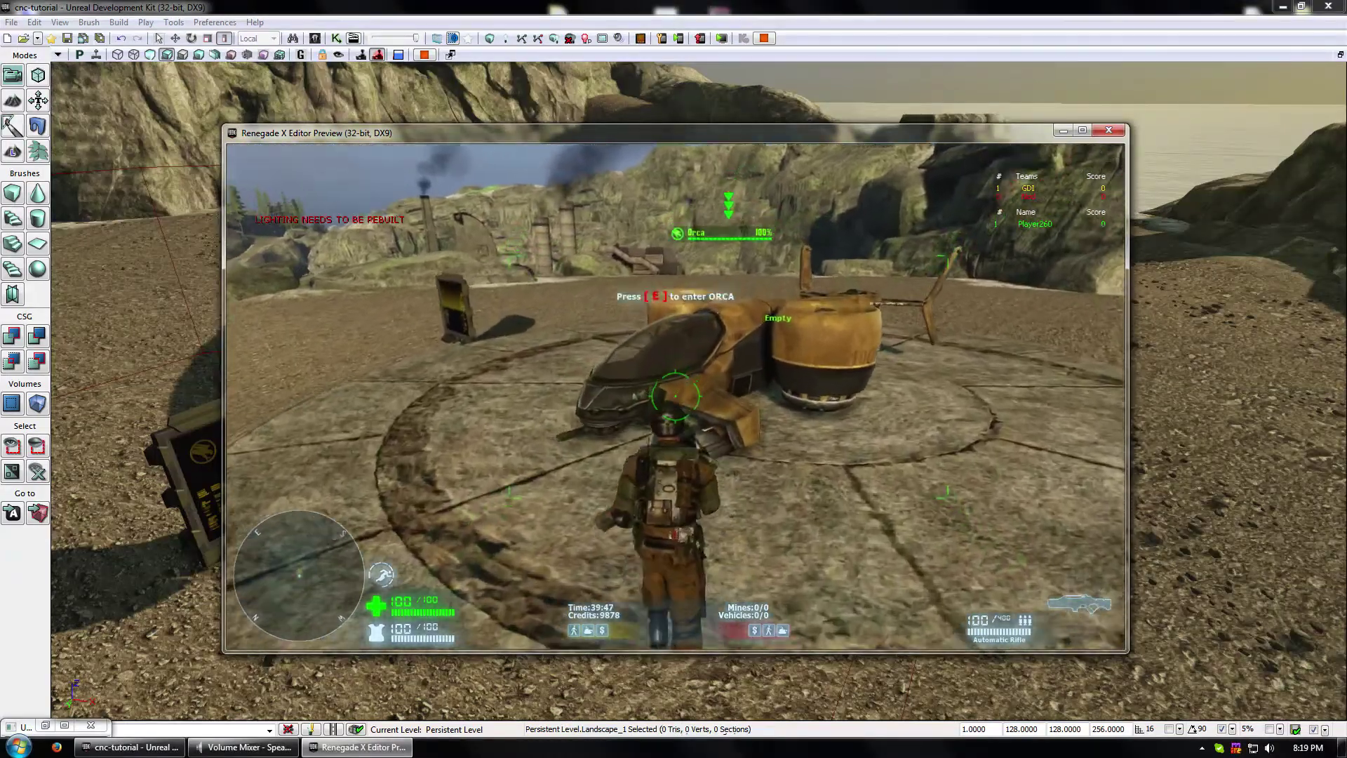
- Enter the Orca, test flying and firing it, leave the vehicle and end the playtest
{"action": "key", "text": "e"}
{"action": "key", "text": "w"}
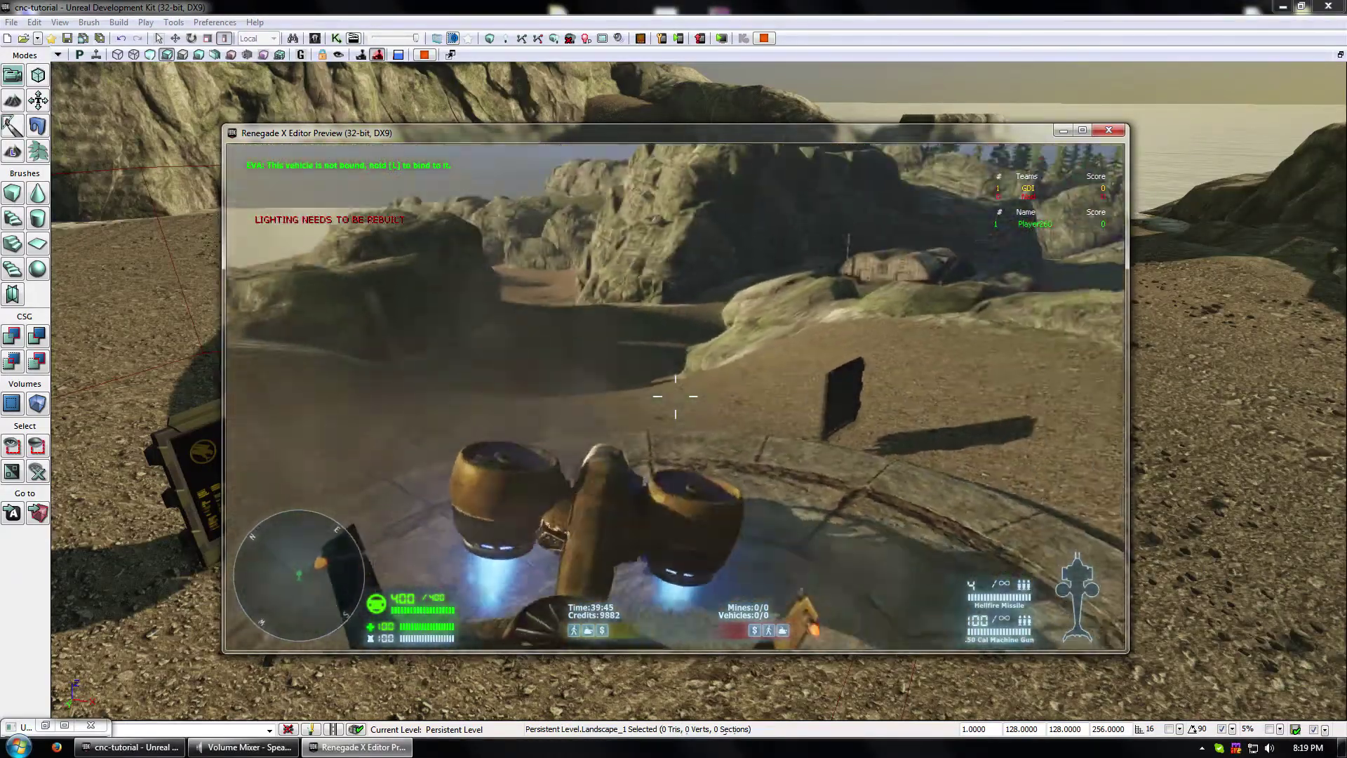
{"action": "key", "text": "a"}
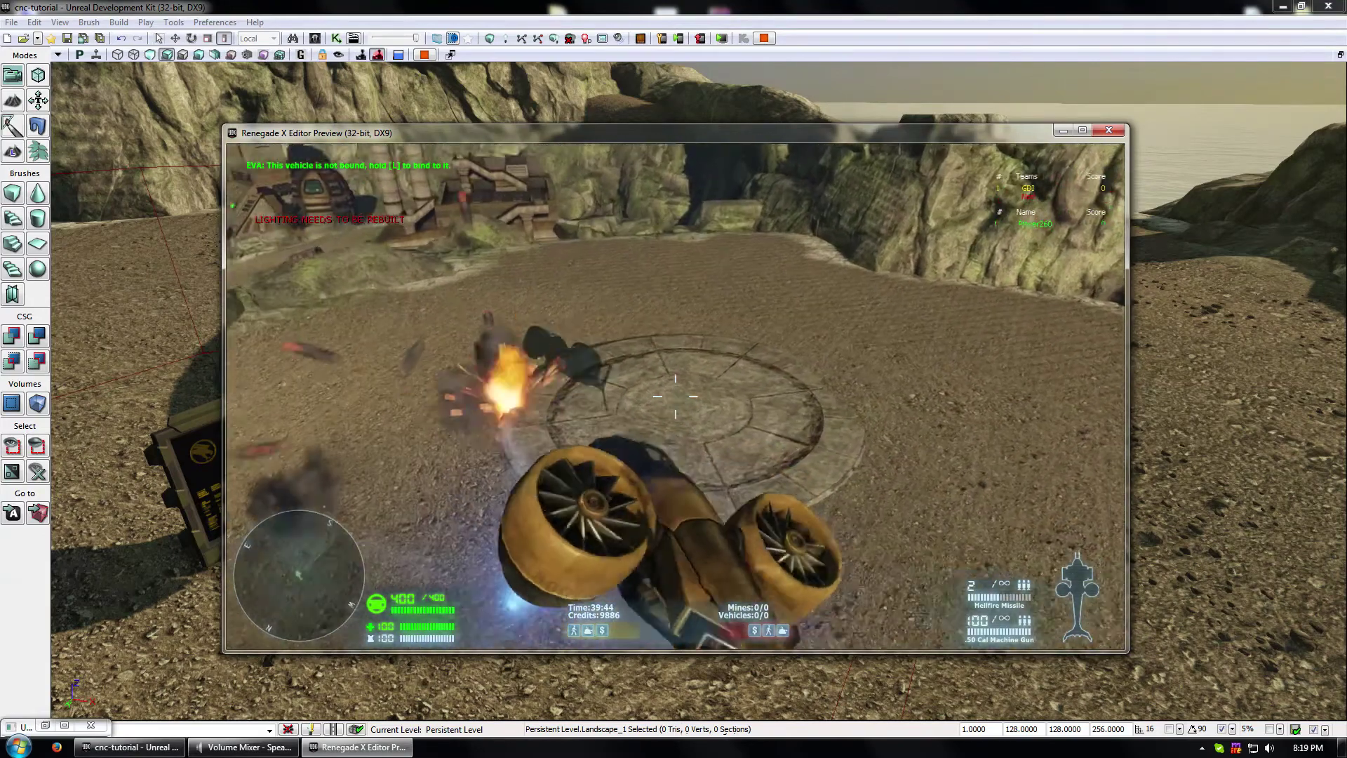
{"action": "key", "text": "w"}
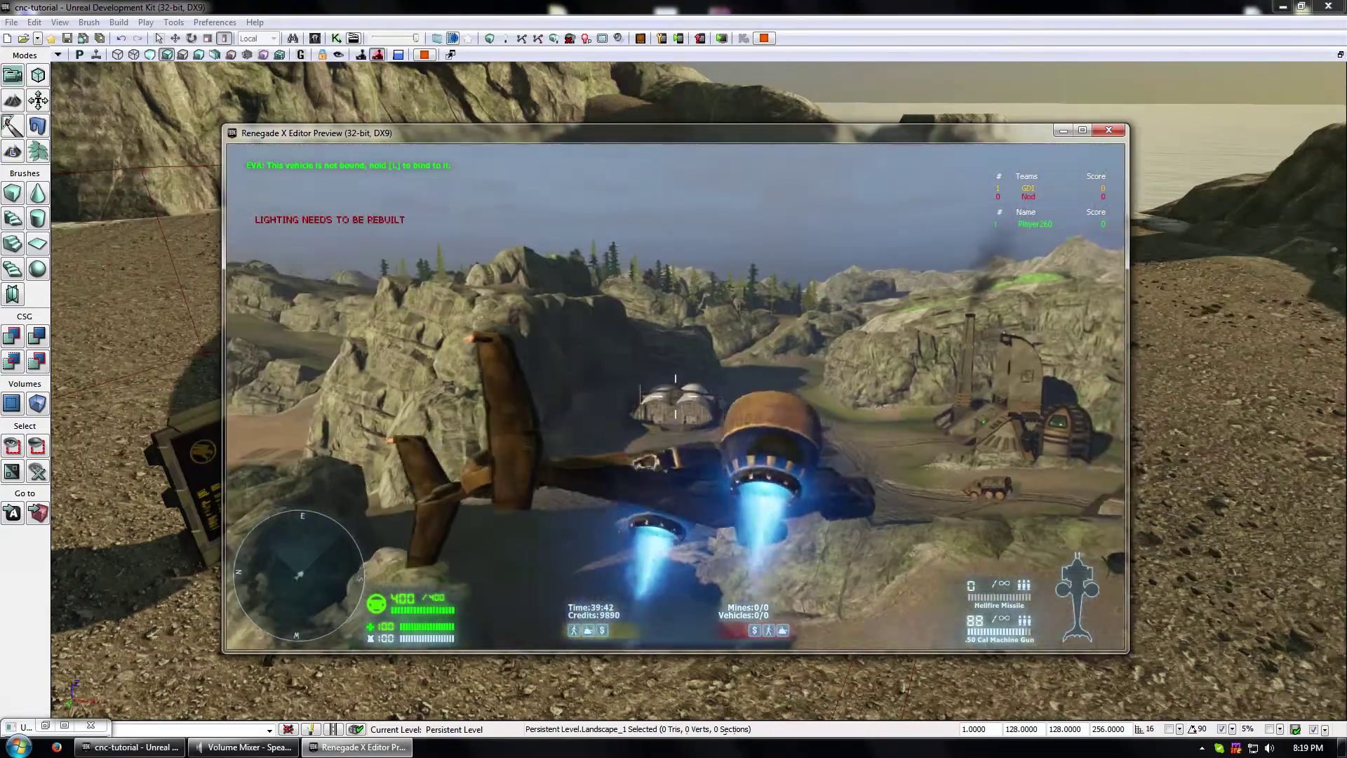
{"action": "key", "text": "e"}
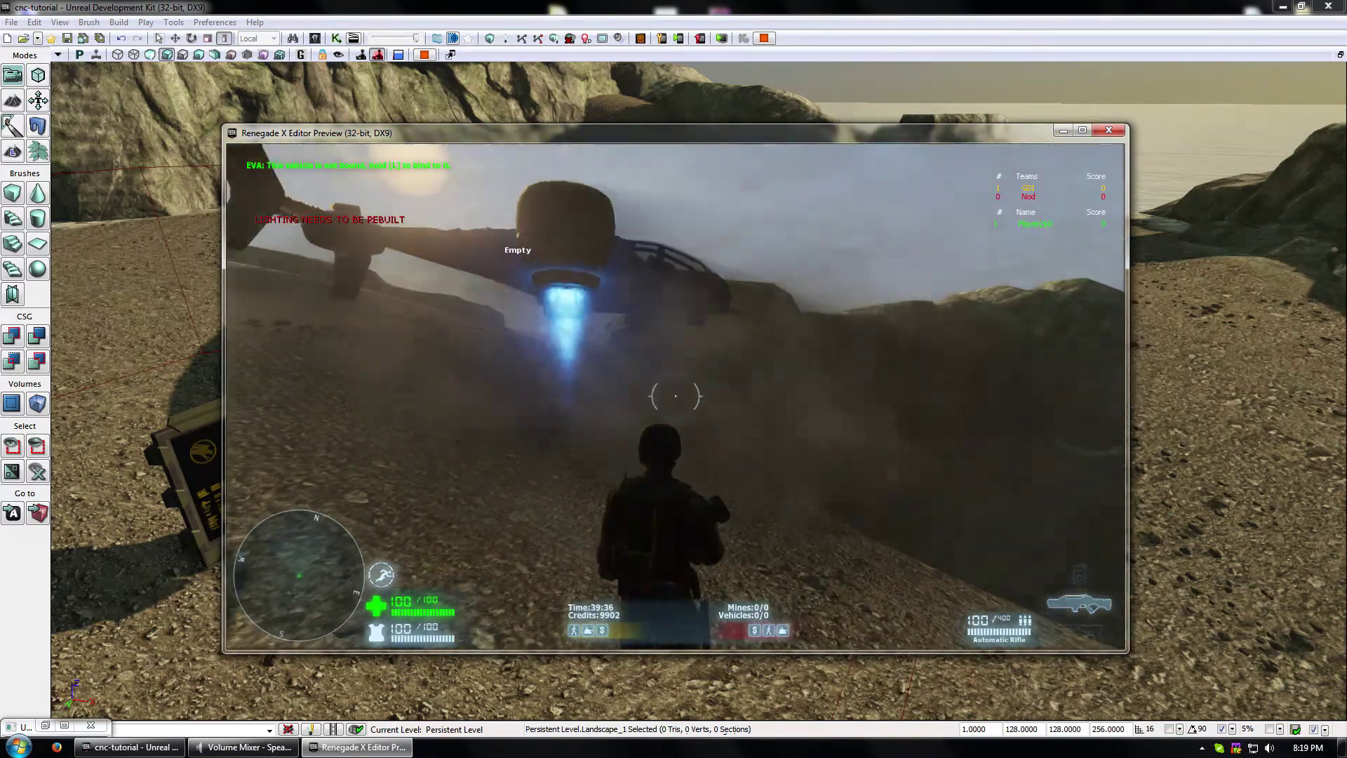
{"action": "key", "text": "Escape"}
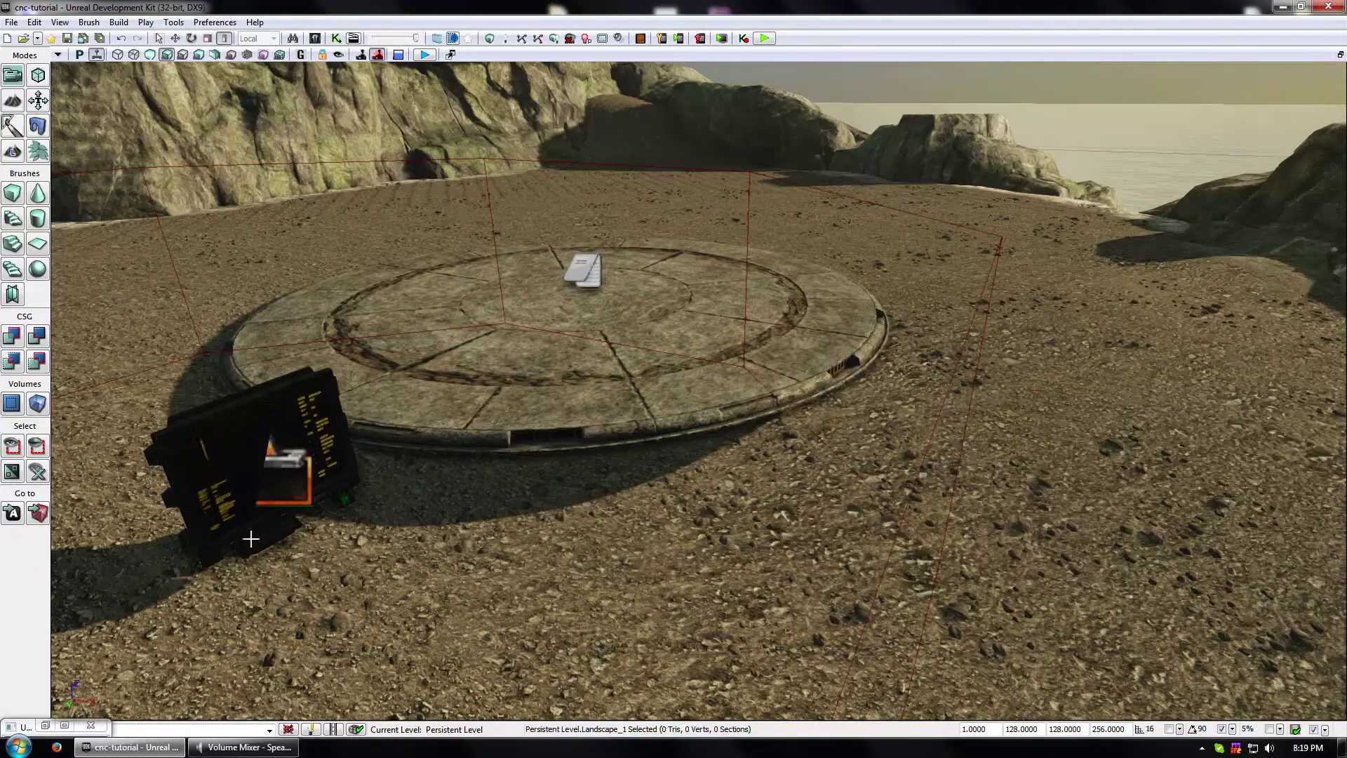
- Restore the Kismet window and add an Object List variable below the Actor Factory
{"action": "right_click_drag", "start_coordinate": [694, 451], "coordinate": [685, 429]}
{"action": "left_click_drag", "start_coordinate": [686, 430], "coordinate": [416, 570]}
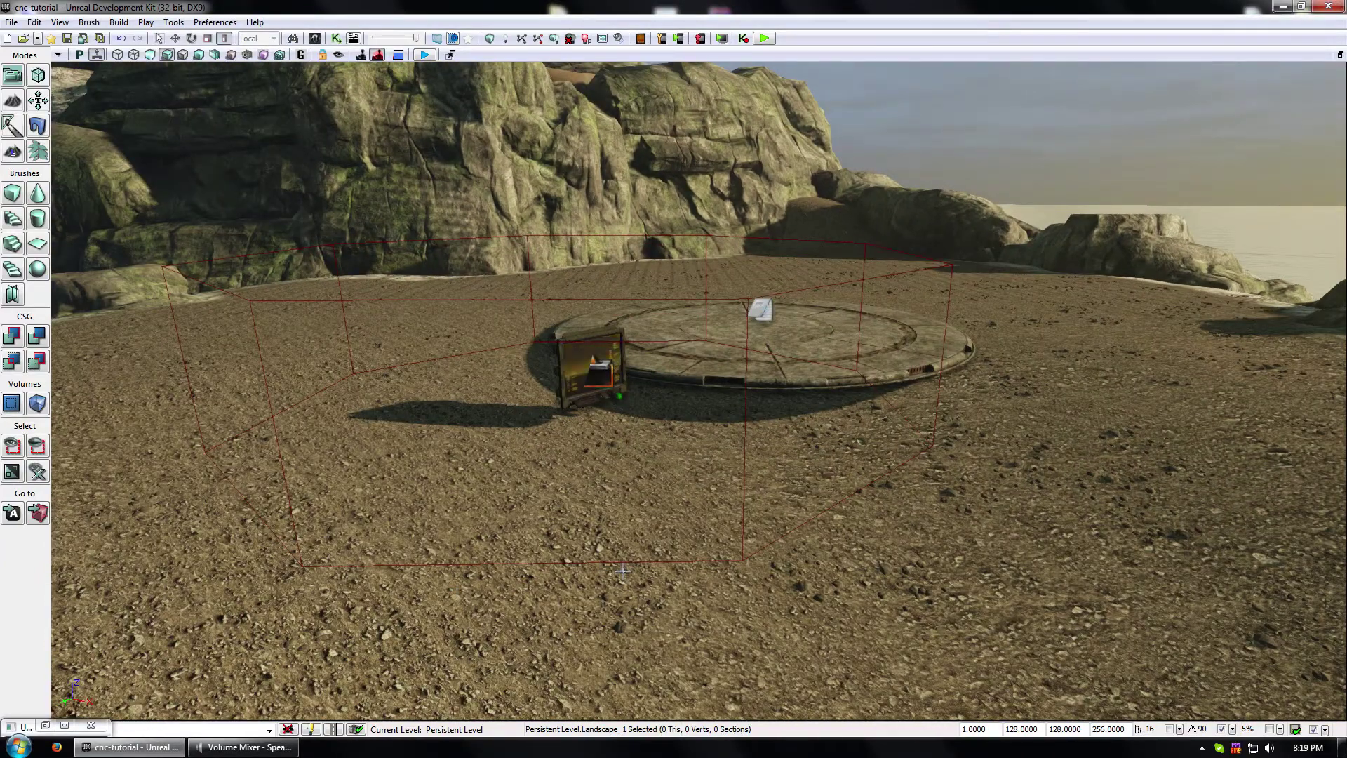
{"action": "left_click", "coordinate": [46, 725]}
{"action": "left_click_drag", "start_coordinate": [863, 317], "coordinate": [830, 313]}
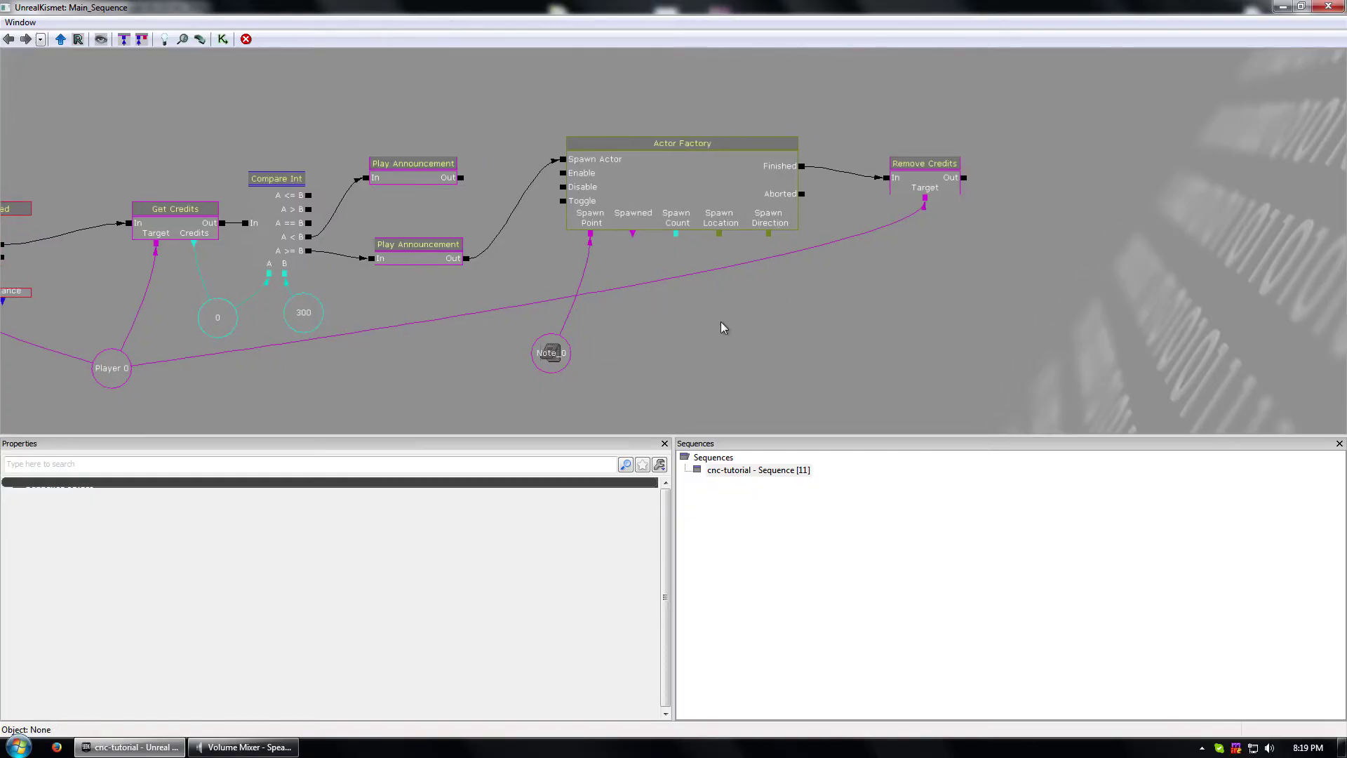
{"action": "left_click_drag", "start_coordinate": [327, 330], "coordinate": [352, 317]}
{"action": "right_click", "coordinate": [757, 314]}
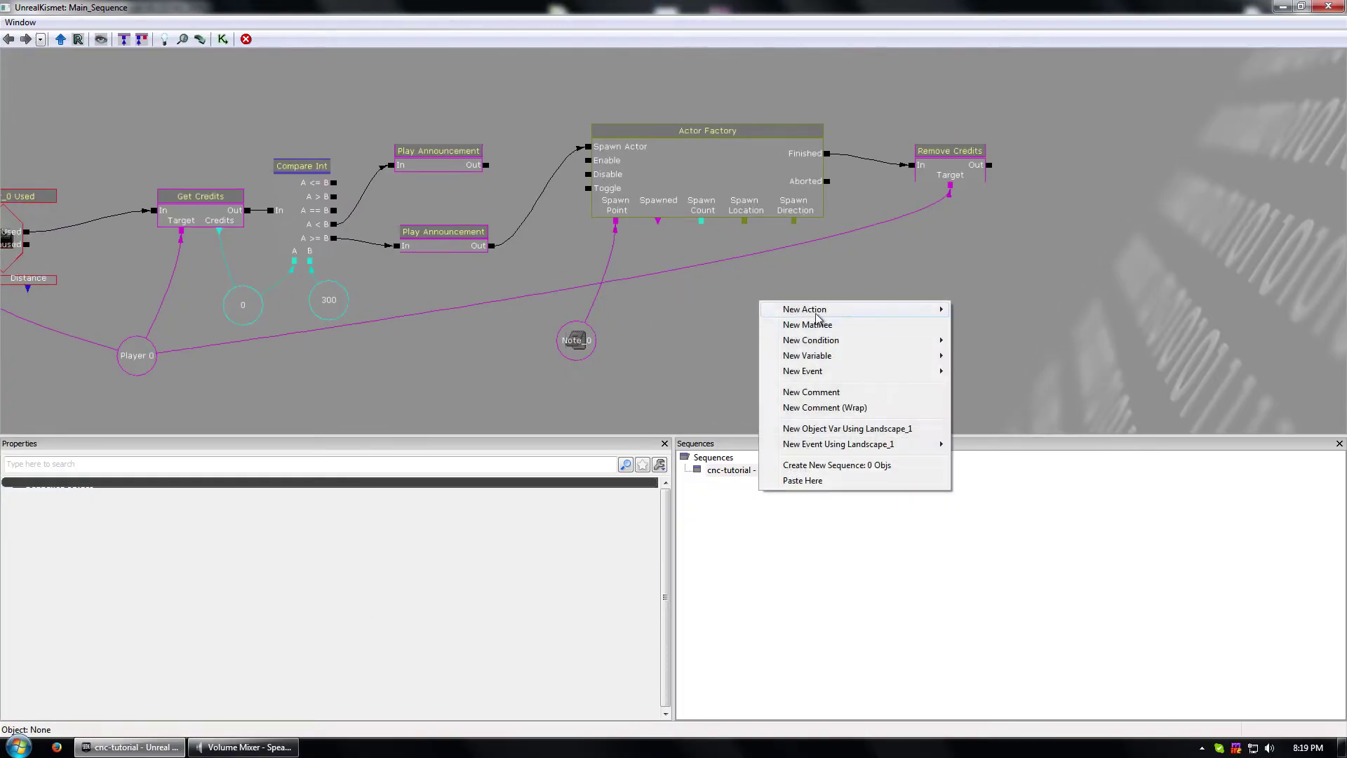
{"action": "mouse_move", "coordinate": [828, 379]}
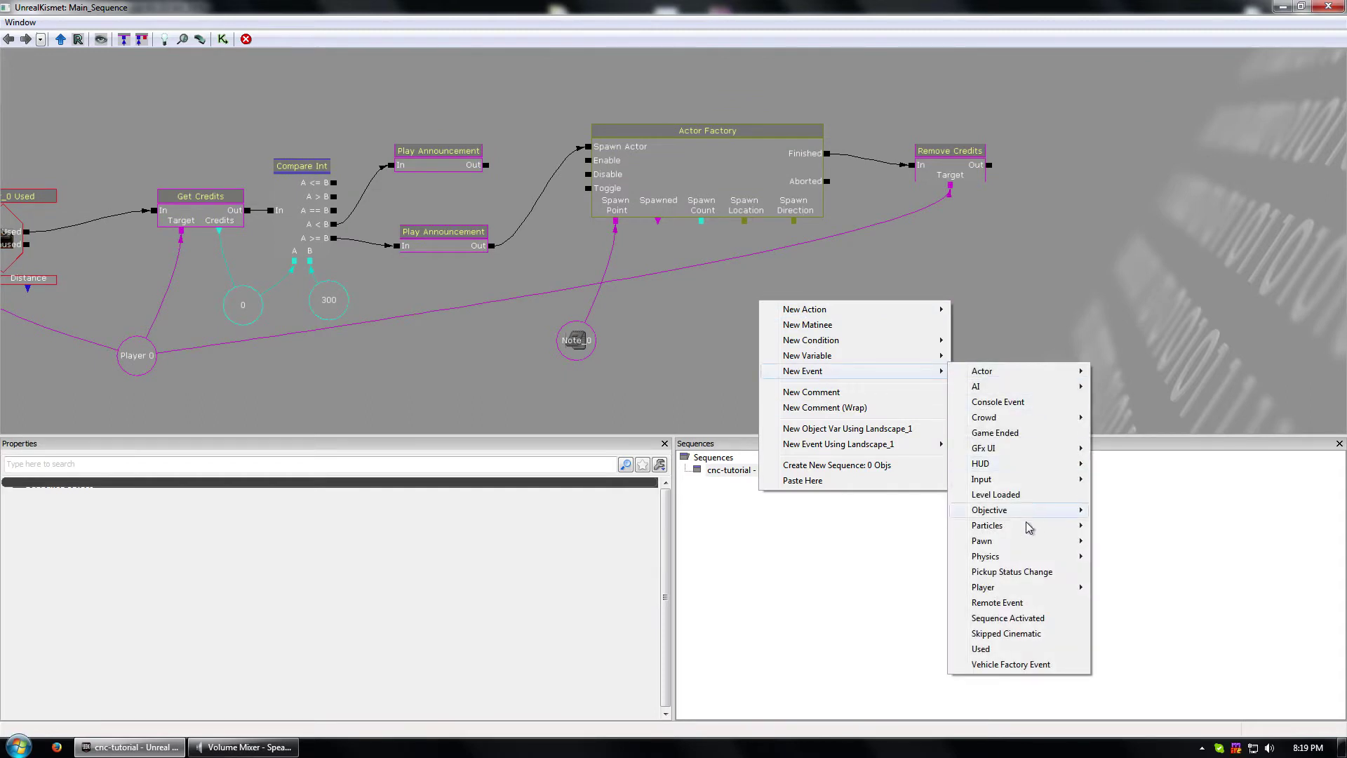
{"action": "mouse_move", "coordinate": [1015, 540]}
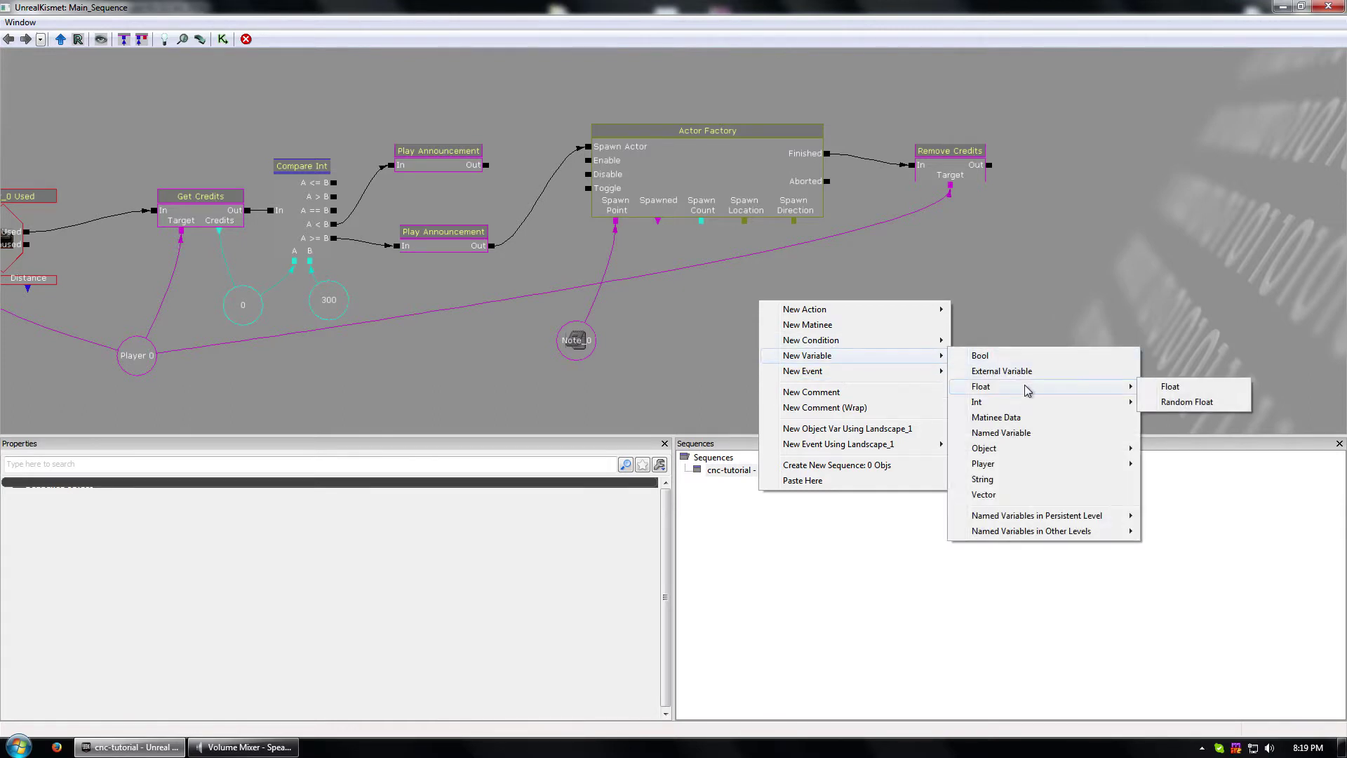
{"action": "mouse_move", "coordinate": [1020, 456]}
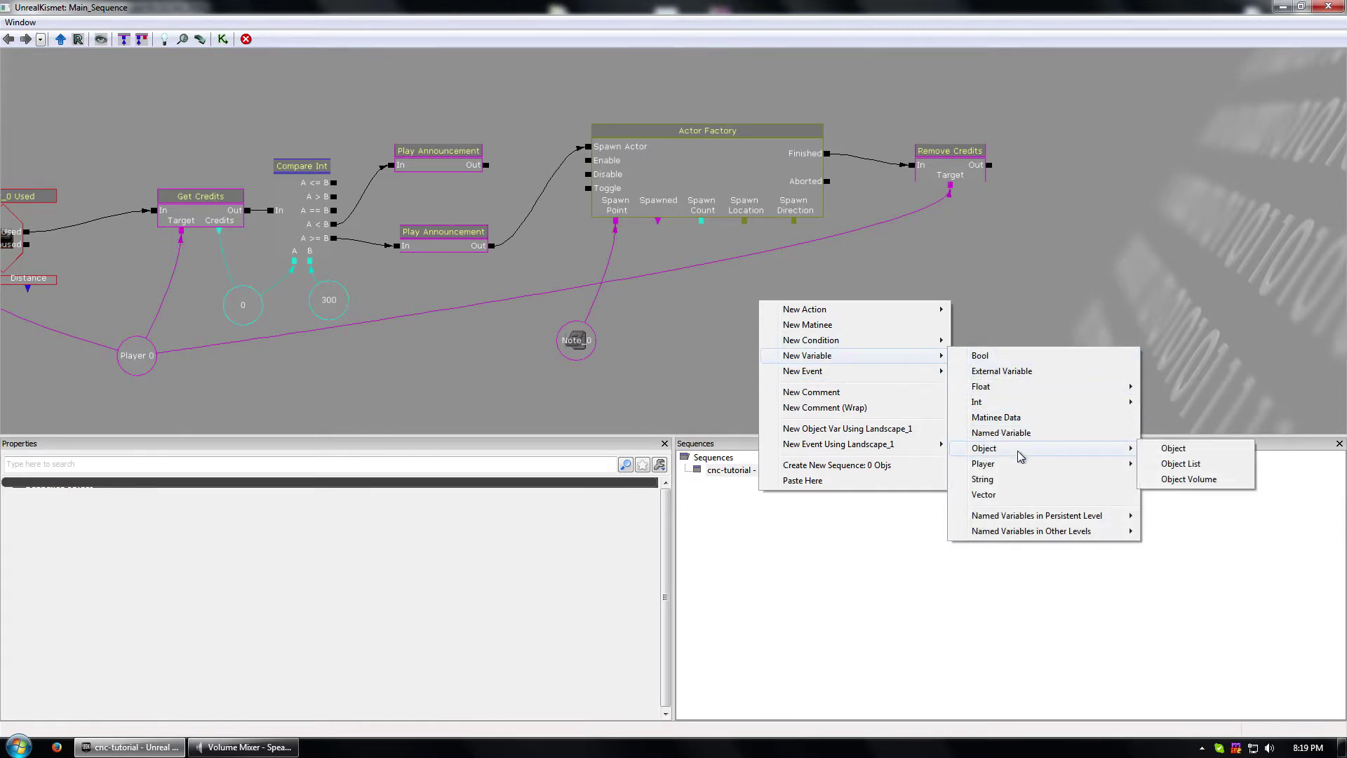
{"action": "left_click", "coordinate": [1182, 464]}
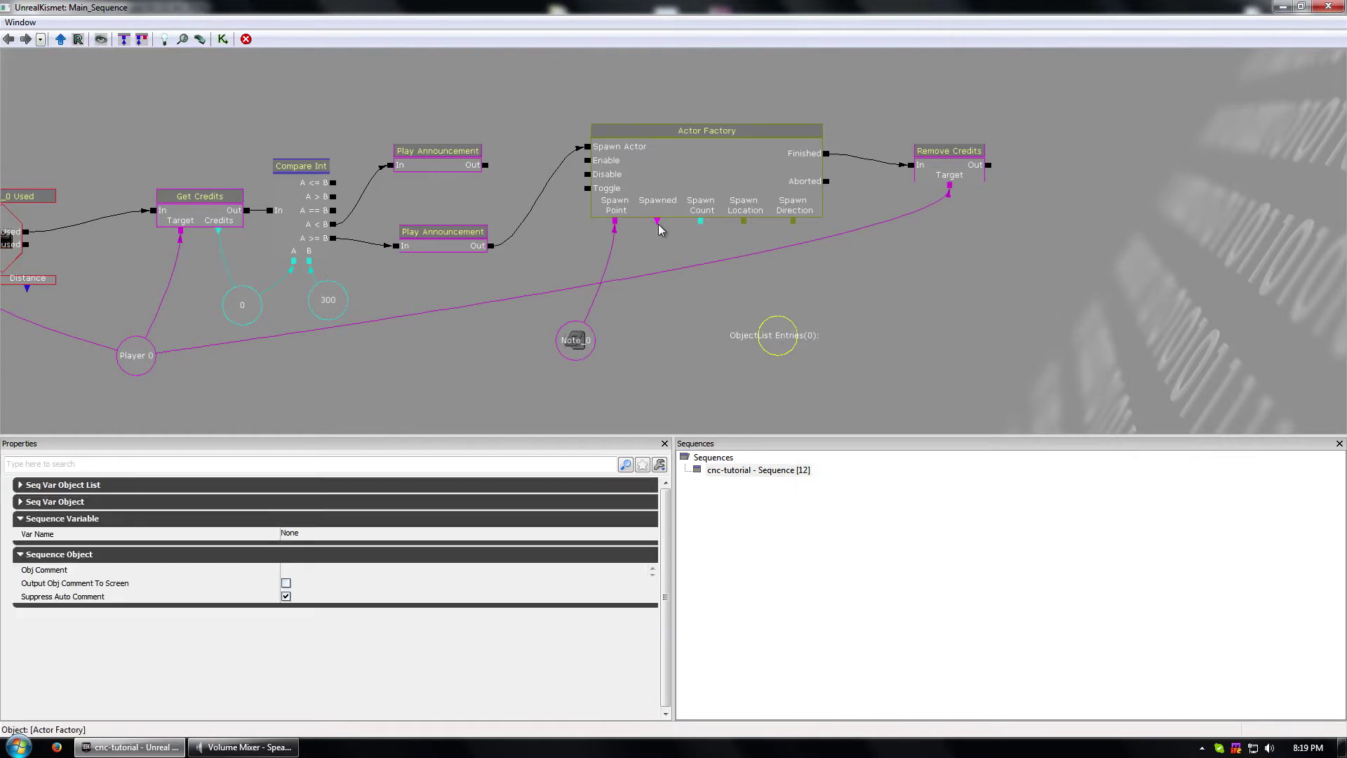
- Link the Actor Factory's Spawned output to the Object List and expand the list's Seq Var Object List and Seq Var Object settings
{"action": "left_click_drag", "start_coordinate": [658, 222], "coordinate": [752, 323]}
{"action": "left_click", "coordinate": [688, 337]}
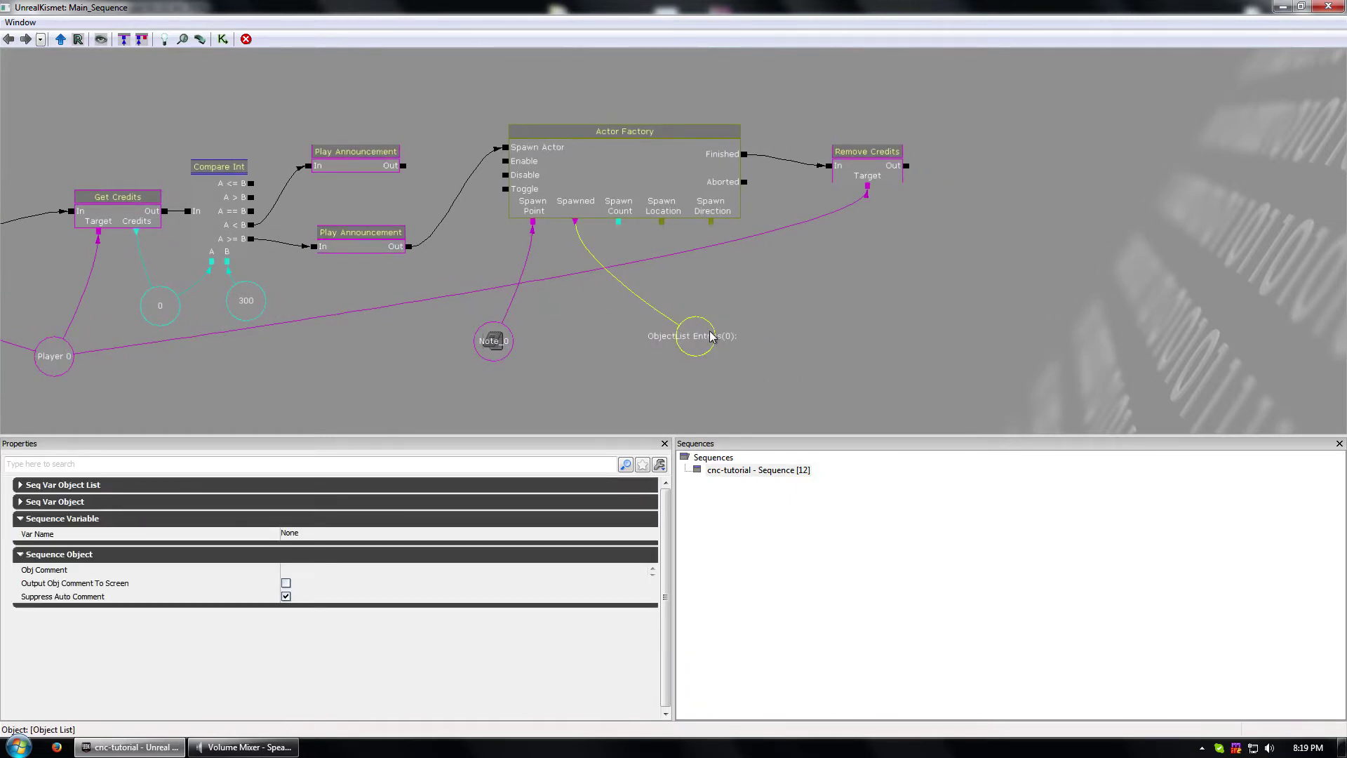
{"action": "left_click", "coordinate": [126, 485]}
{"action": "left_click", "coordinate": [235, 520]}
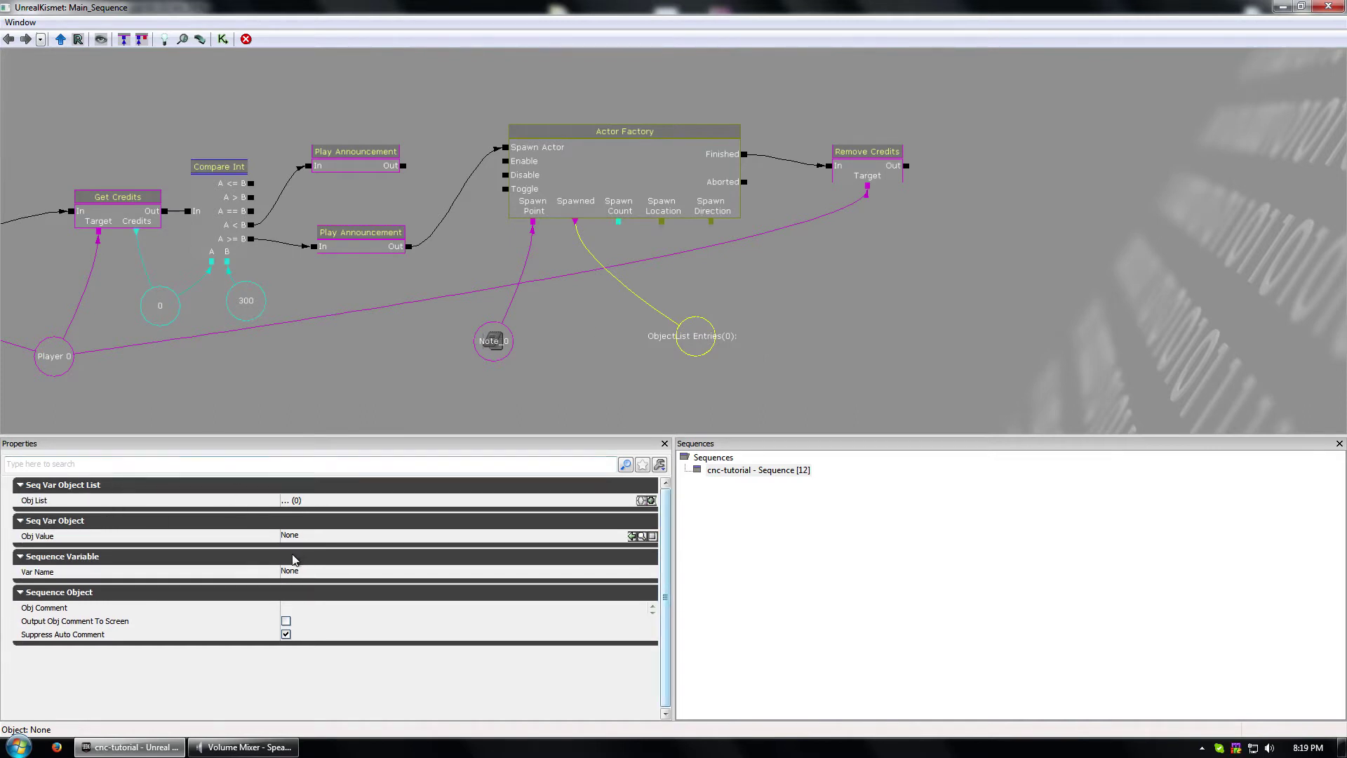
{"action": "left_click", "coordinate": [802, 333]}
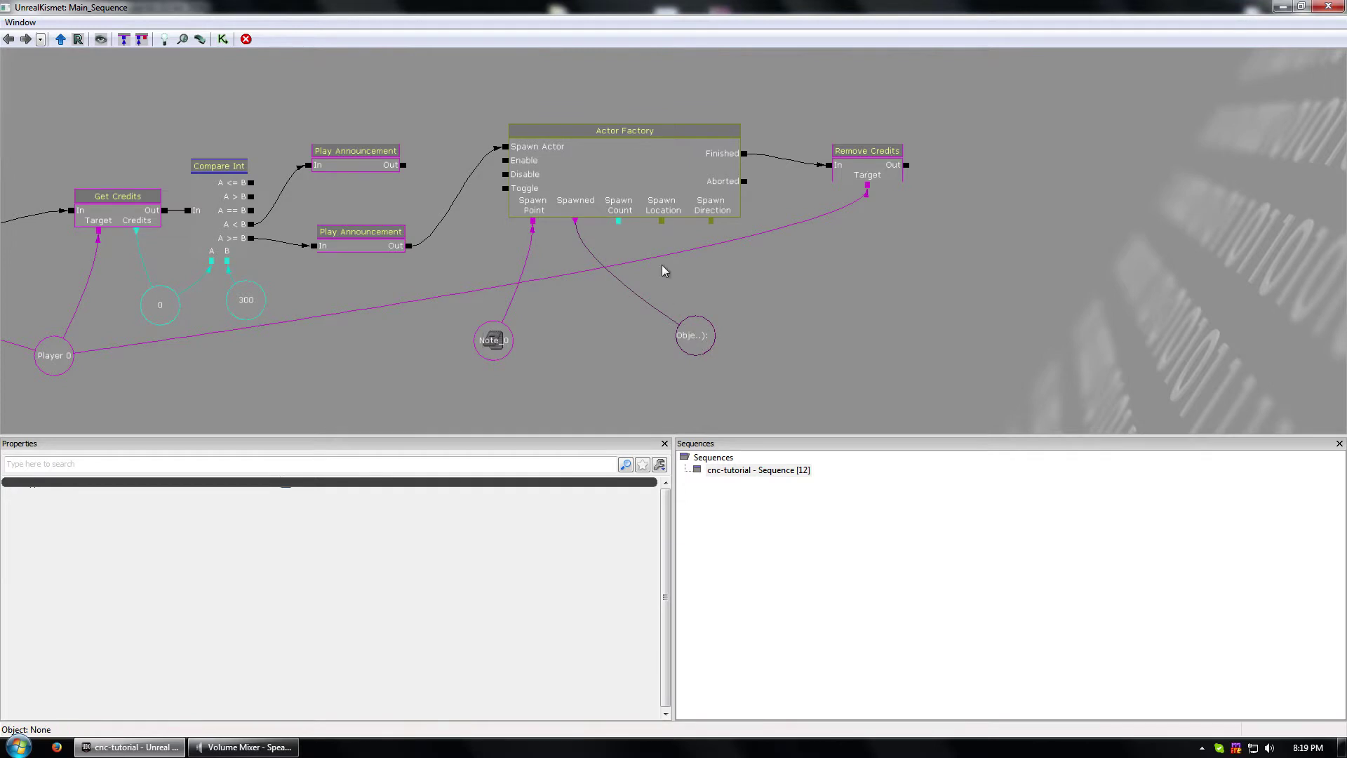
- Browse the available actions, variables, events and conditions, and add an Int Counter condition below Remove Credits
{"action": "right_click", "coordinate": [902, 303]}
{"action": "mouse_move", "coordinate": [963, 311]}
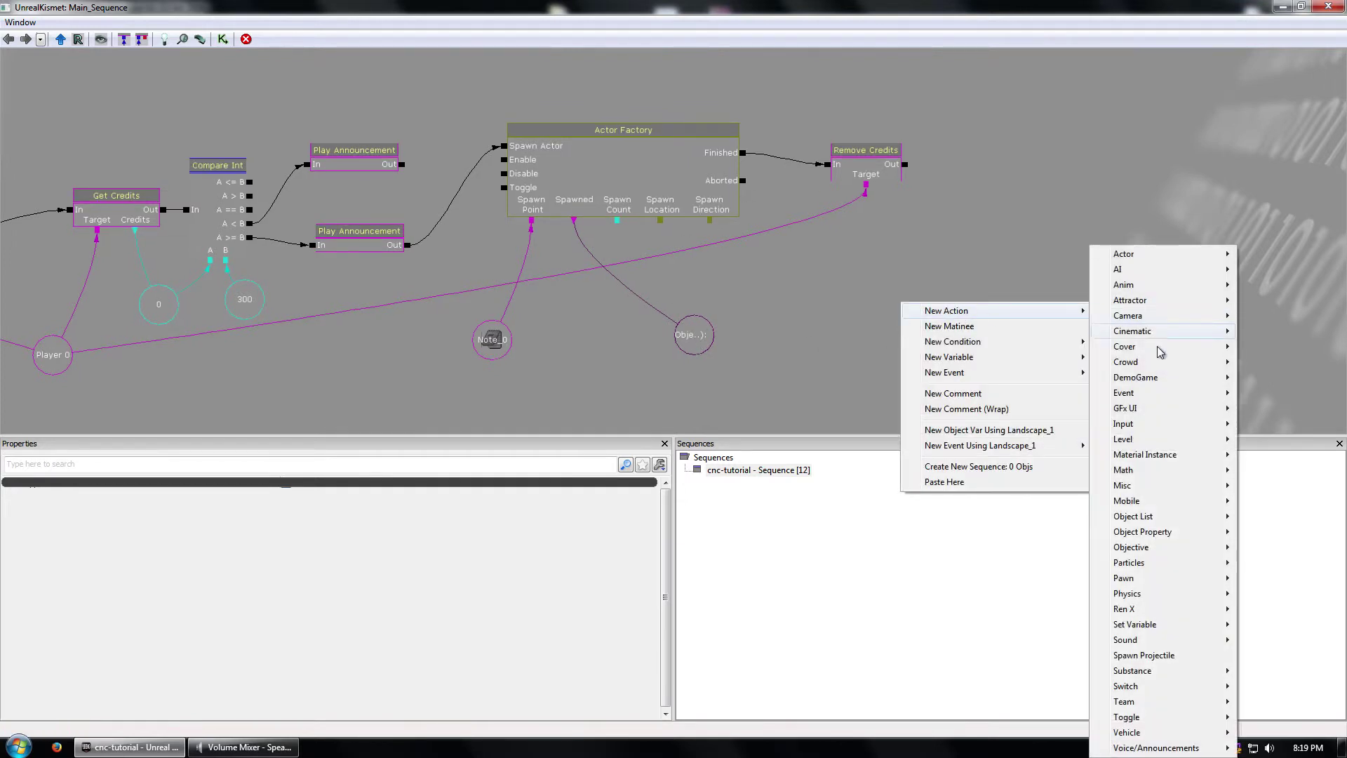
{"action": "mouse_move", "coordinate": [978, 355]}
{"action": "mouse_move", "coordinate": [1165, 424]}
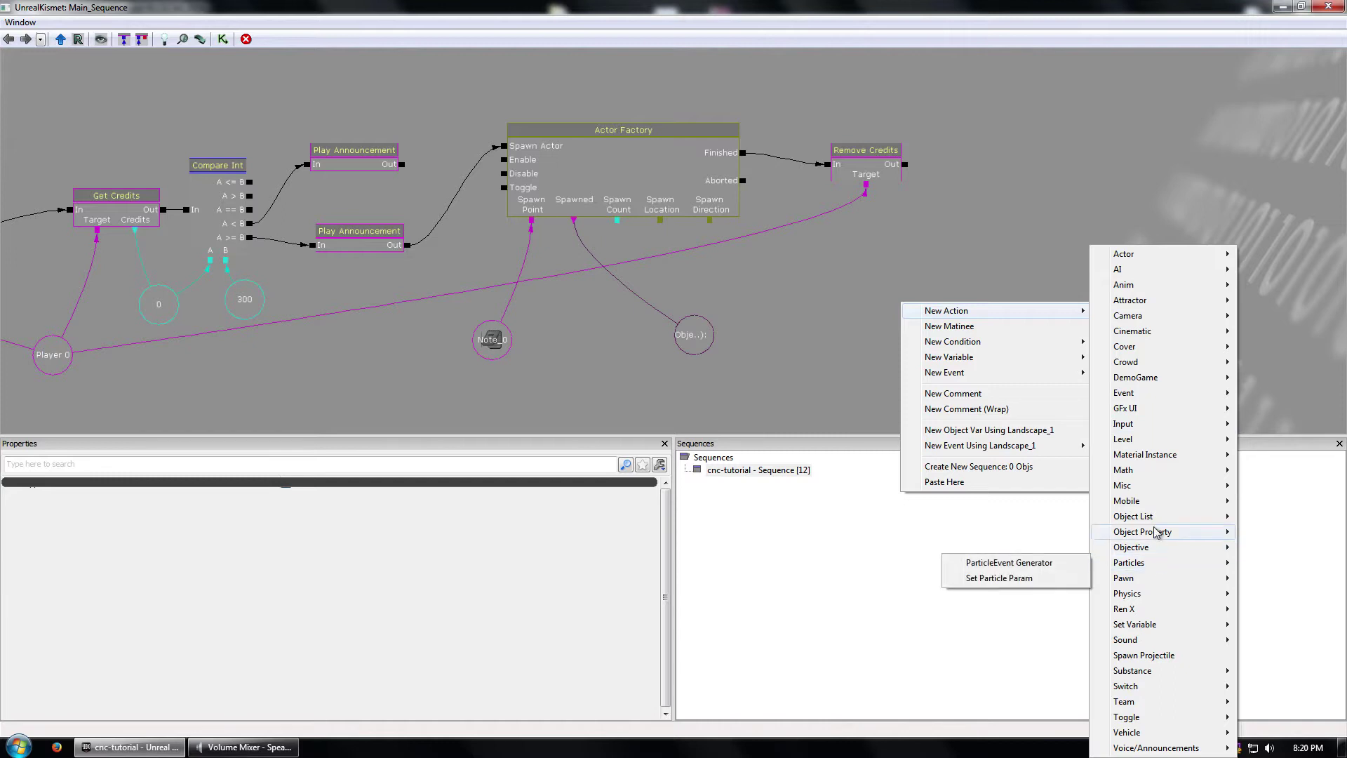
{"action": "mouse_move", "coordinate": [1155, 517]}
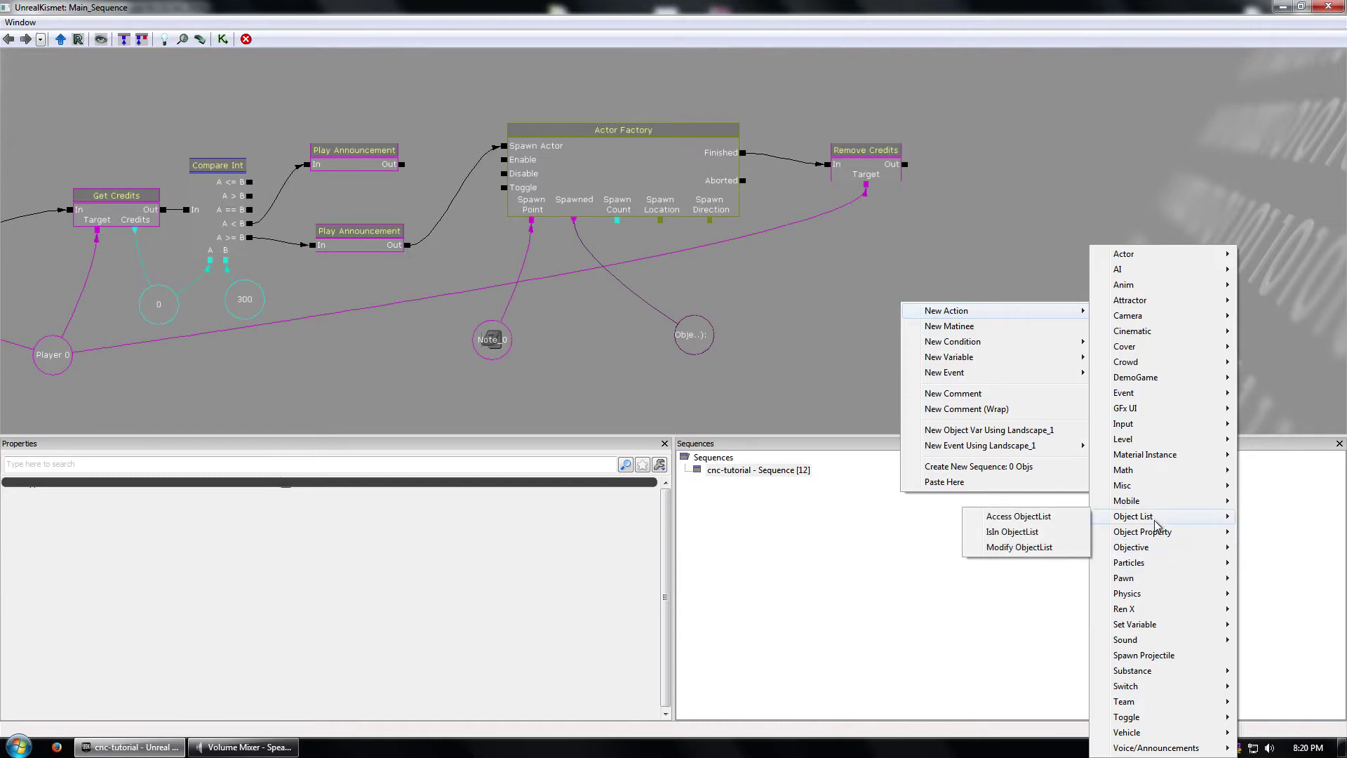
{"action": "mouse_move", "coordinate": [1138, 714]}
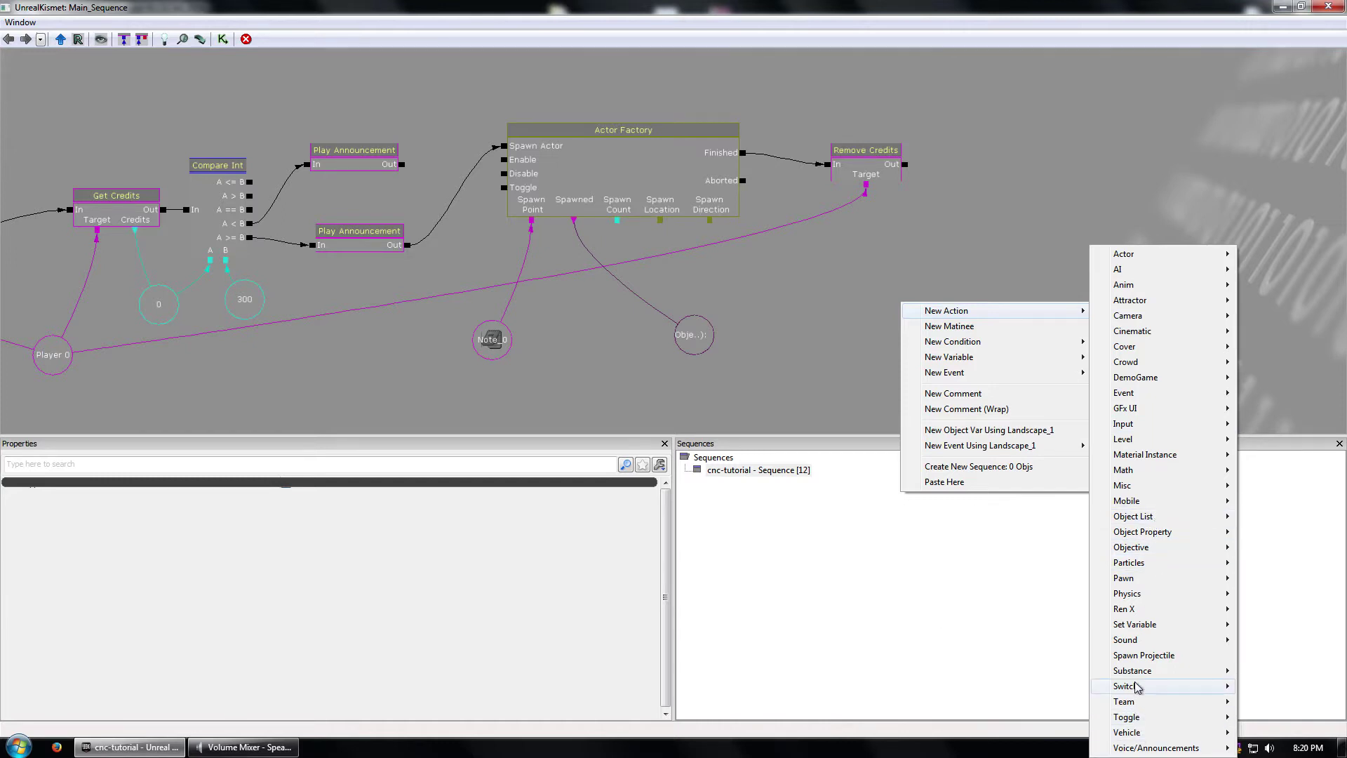
{"action": "mouse_move", "coordinate": [1136, 688]}
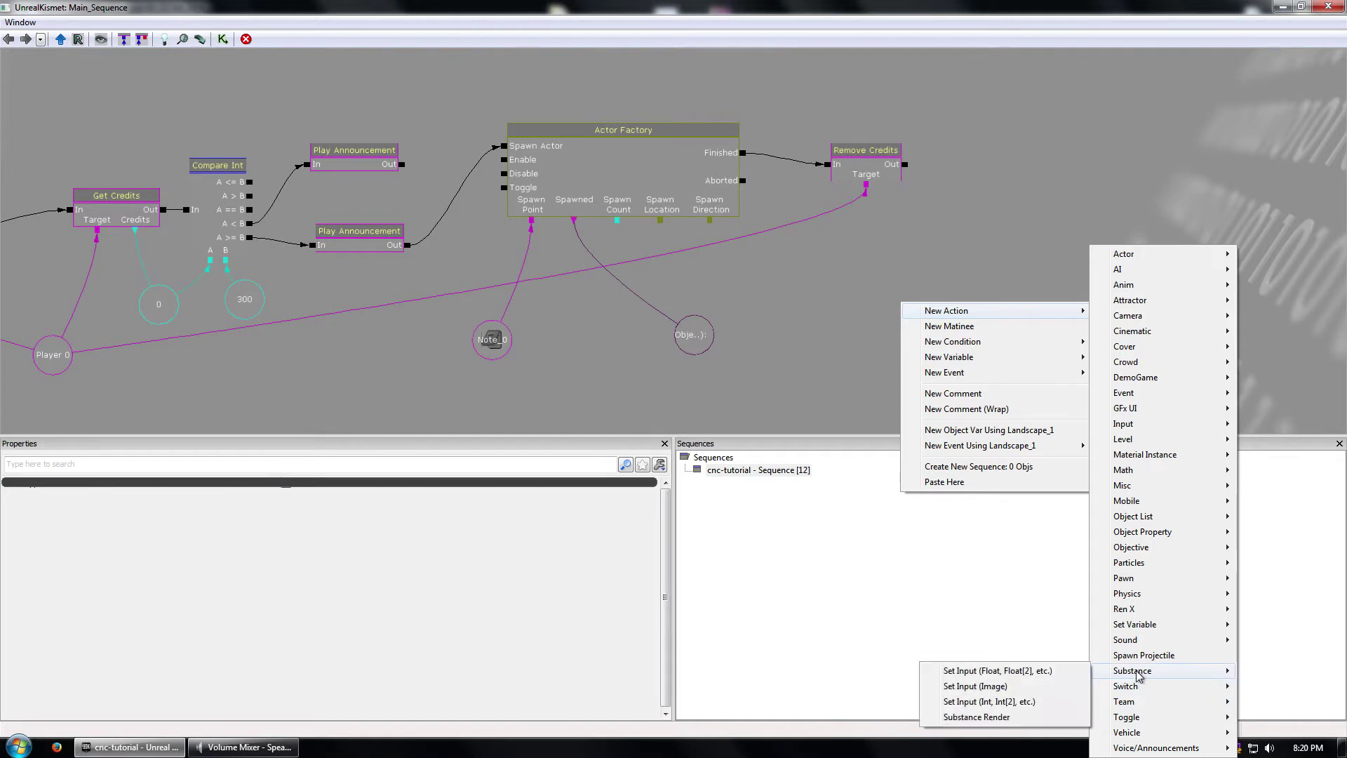
{"action": "mouse_move", "coordinate": [1138, 610]}
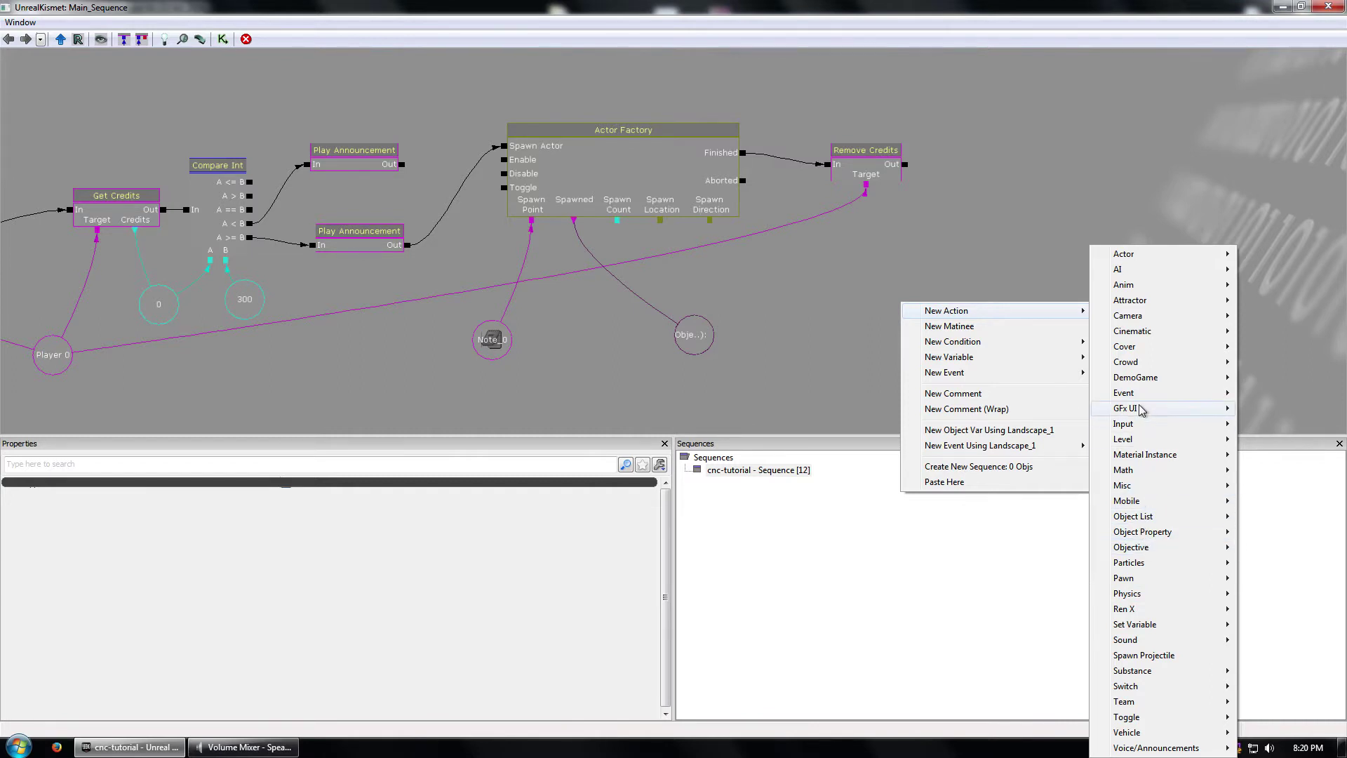
{"action": "mouse_move", "coordinate": [1136, 393]}
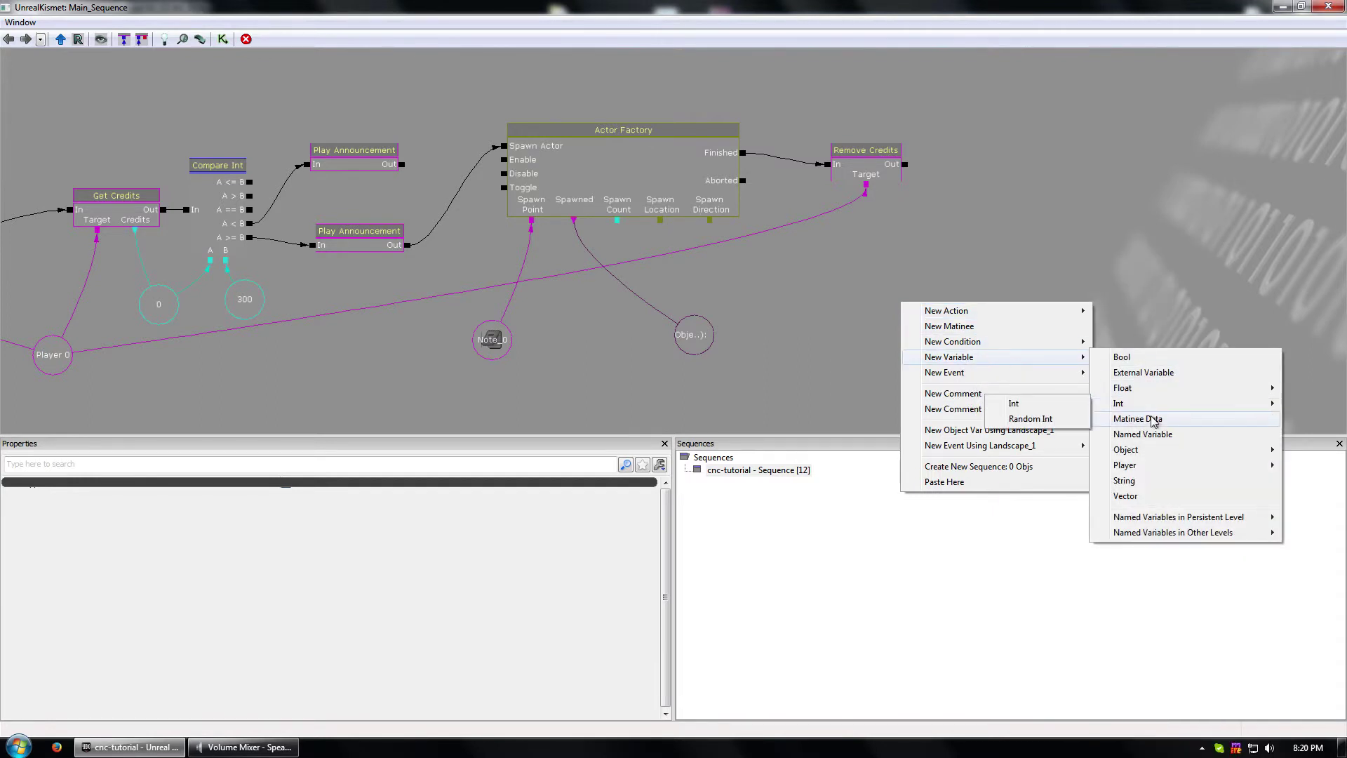
{"action": "mouse_move", "coordinate": [1157, 455]}
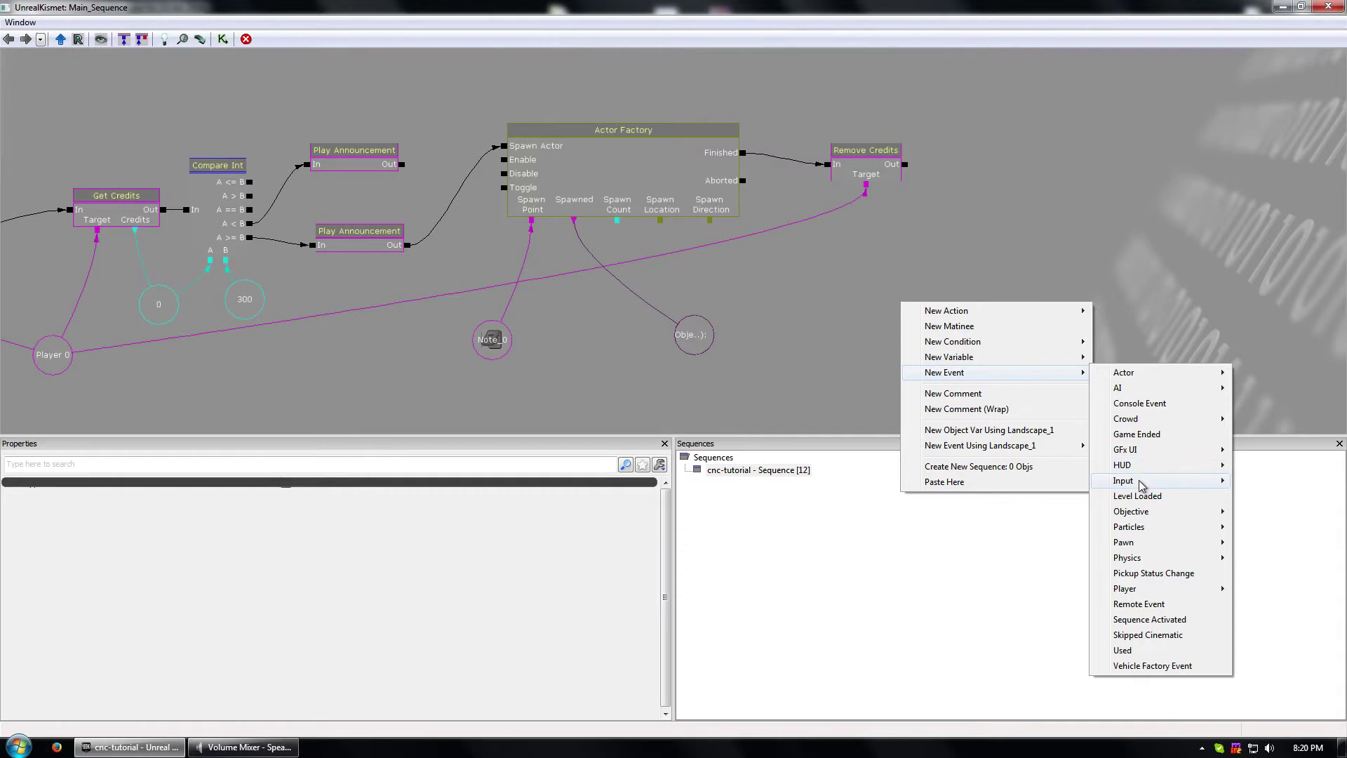
{"action": "mouse_move", "coordinate": [1142, 482]}
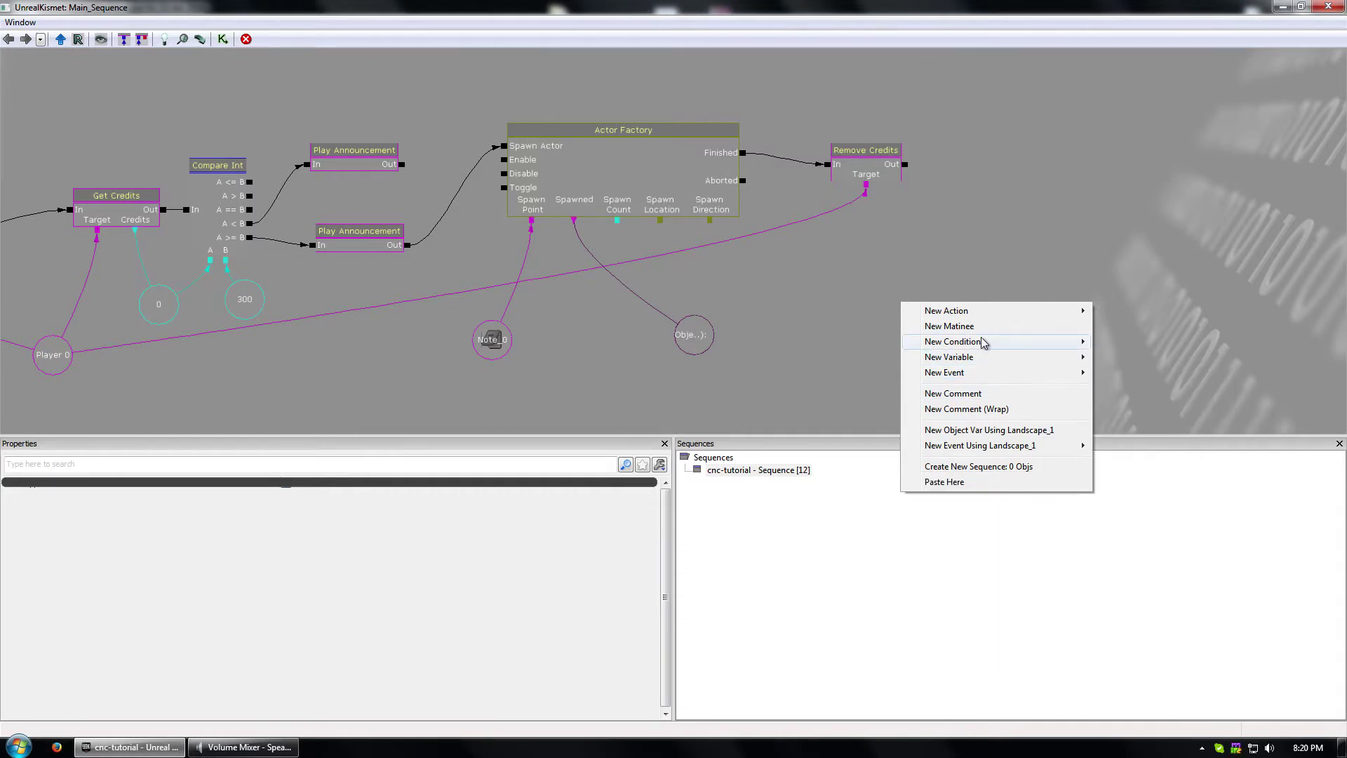
{"action": "mouse_move", "coordinate": [984, 344]}
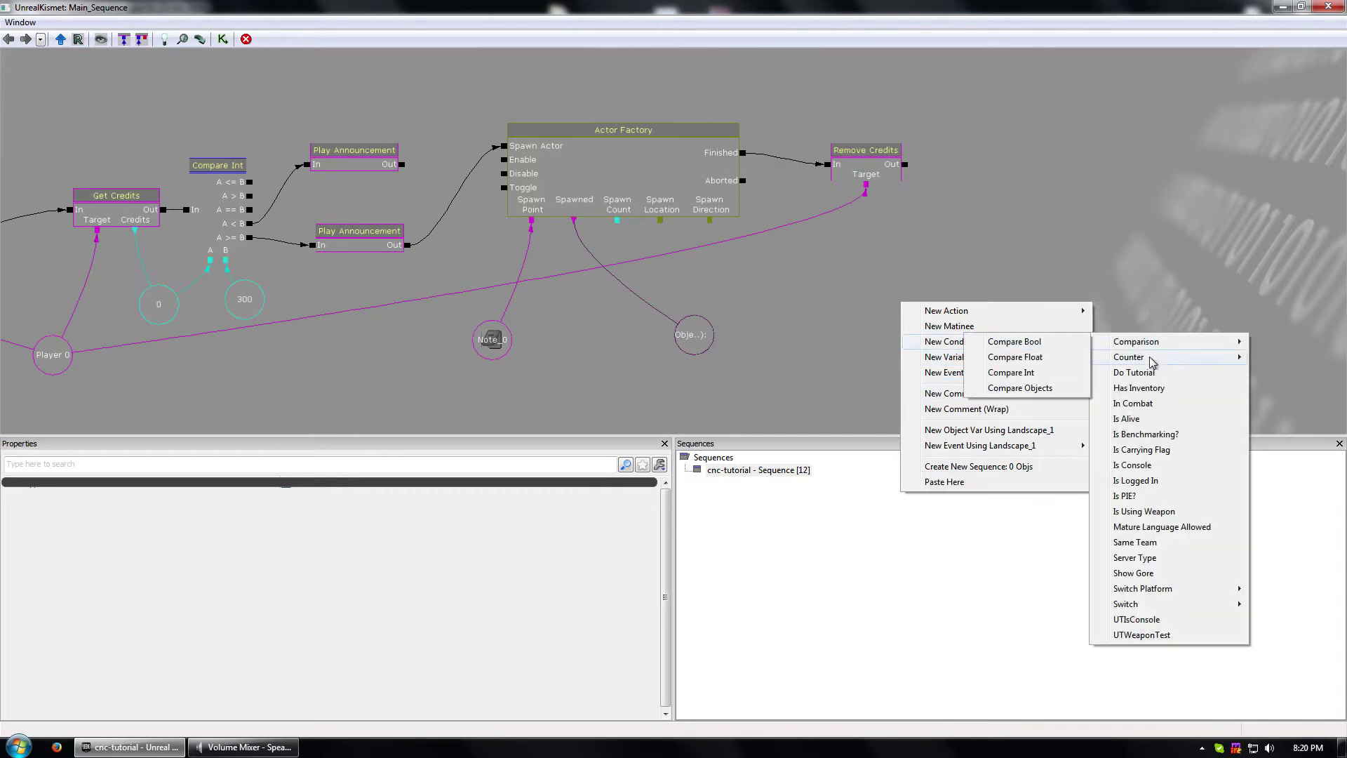
{"action": "mouse_move", "coordinate": [1126, 357]}
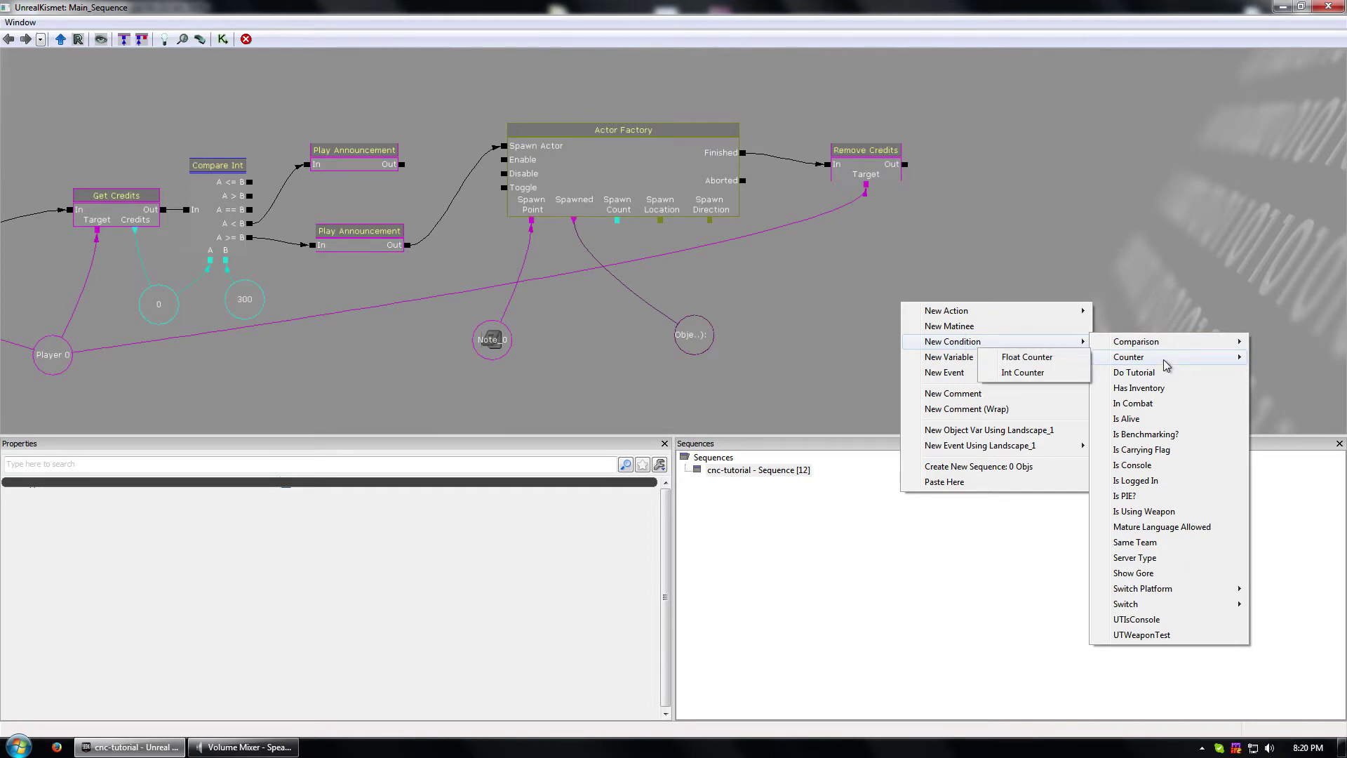
{"action": "left_click", "coordinate": [1022, 371]}
{"action": "left_click_drag", "start_coordinate": [962, 266], "coordinate": [885, 259]}
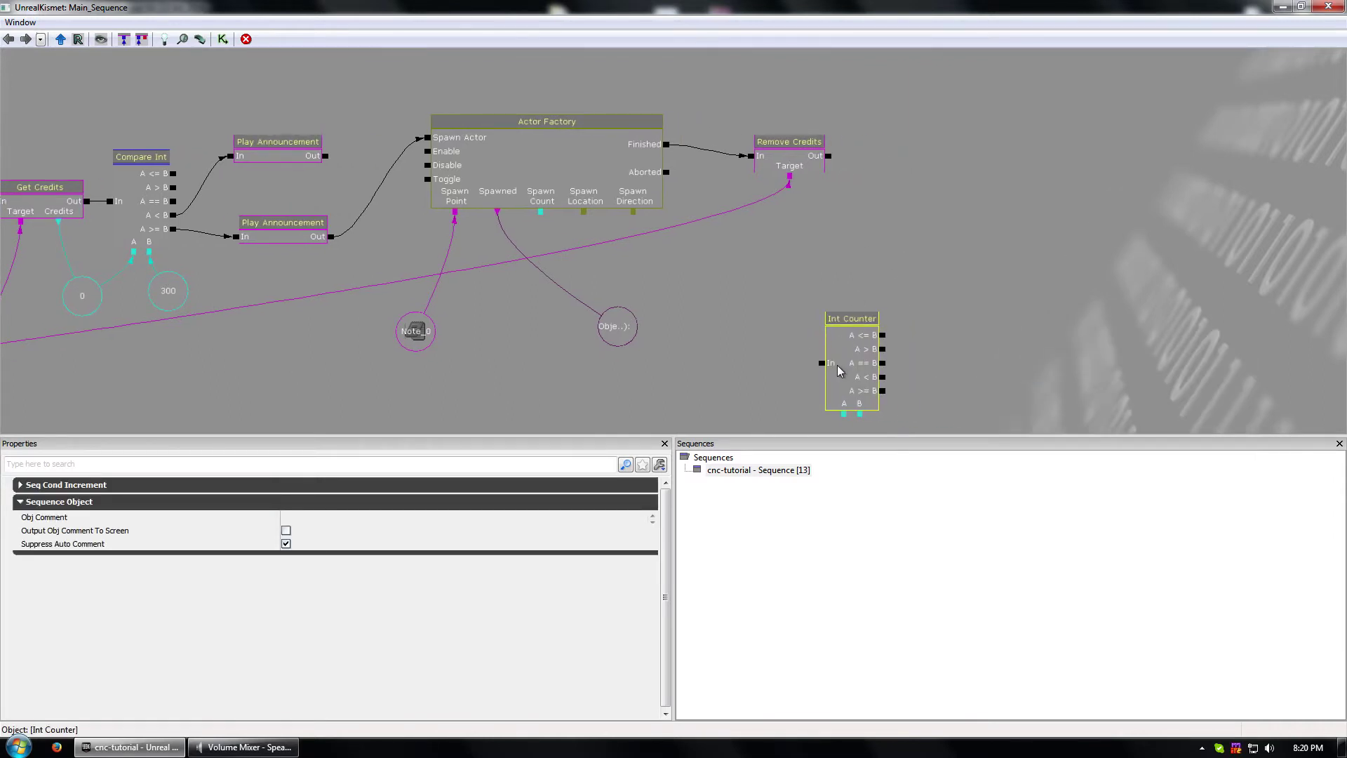
- Shift the Actor Factory and Remove Credits nodes to the right together and move the Note_0 variable beneath the factory's Spawn Point
{"action": "left_click", "coordinate": [817, 166]}
{"action": "left_click_drag", "start_coordinate": [744, 252], "coordinate": [896, 250]}
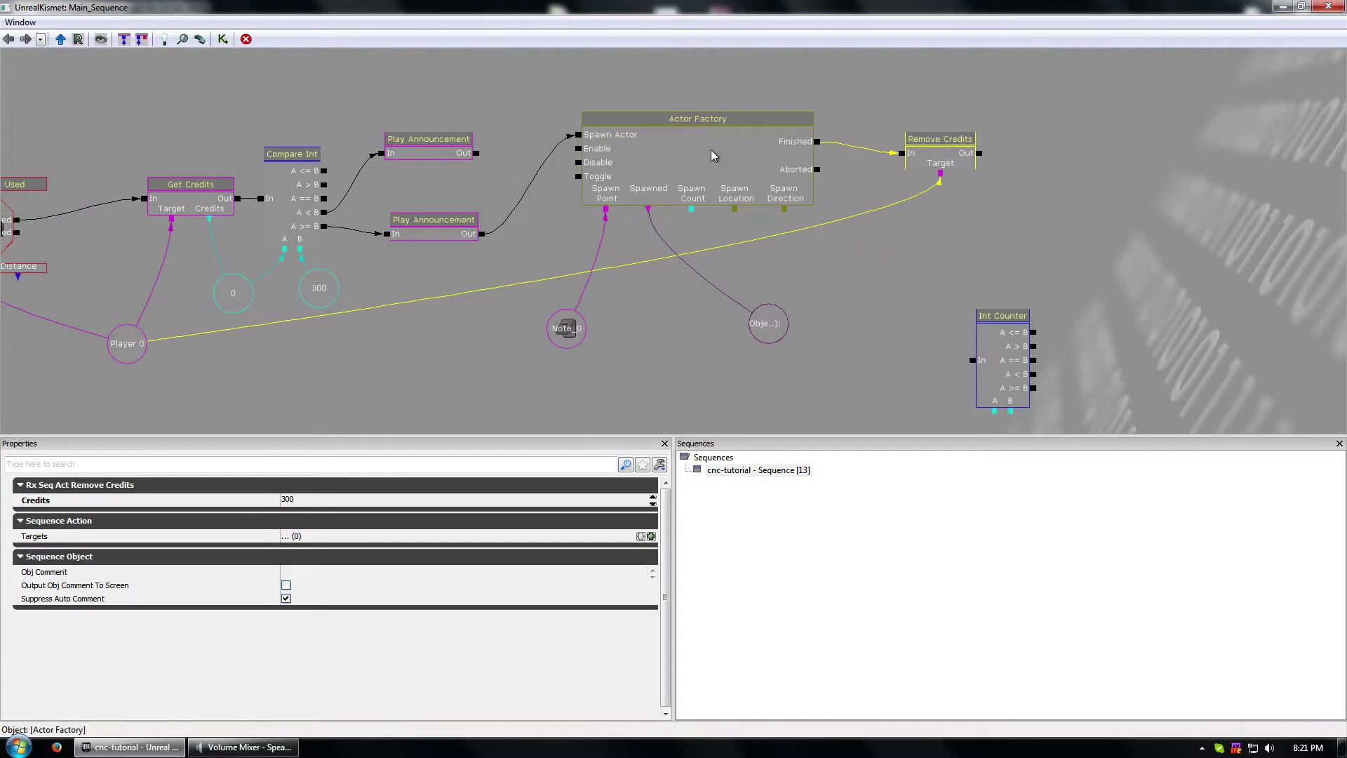
{"action": "left_click", "coordinate": [721, 164]}
{"action": "left_click_drag", "start_coordinate": [721, 164], "coordinate": [817, 152]}
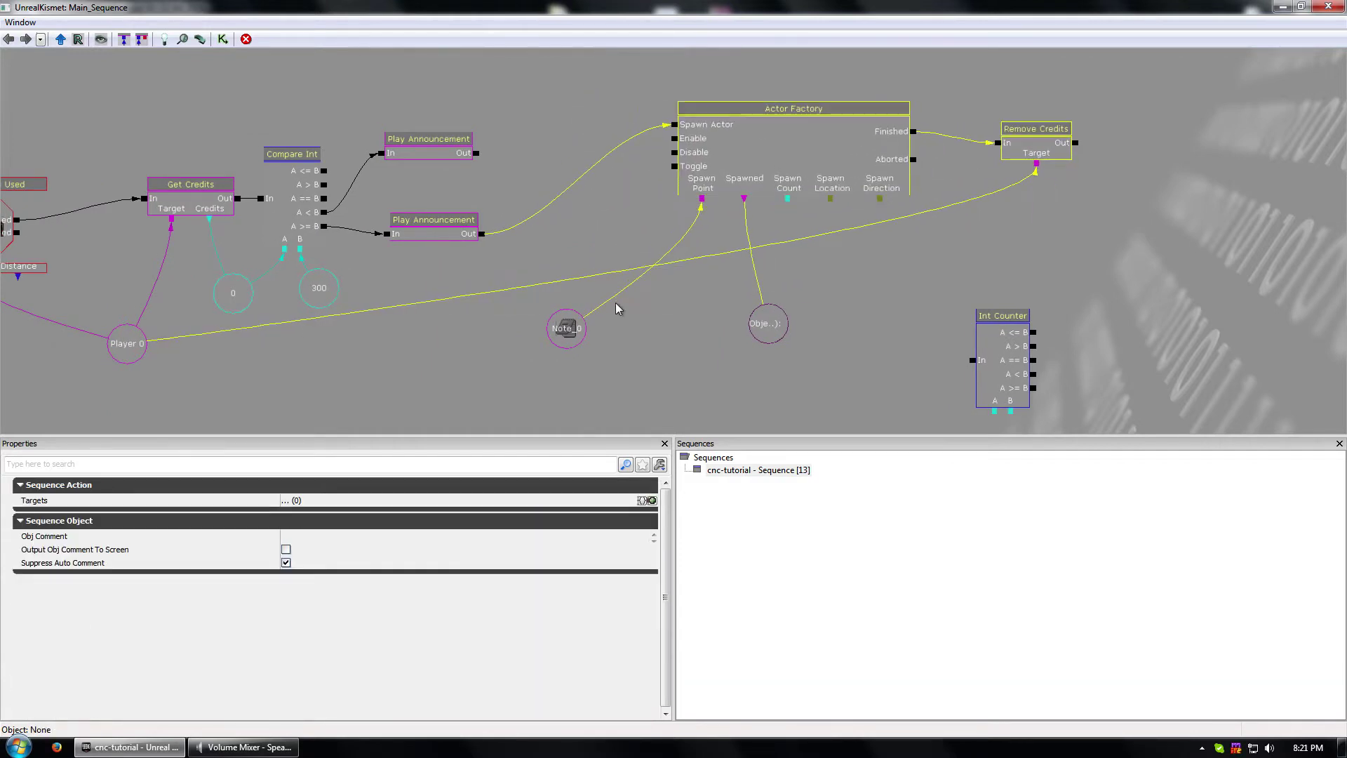
{"action": "left_click", "coordinate": [566, 328]}
{"action": "left_click_drag", "start_coordinate": [566, 327], "coordinate": [692, 343]}
{"action": "left_click", "coordinate": [769, 323]}
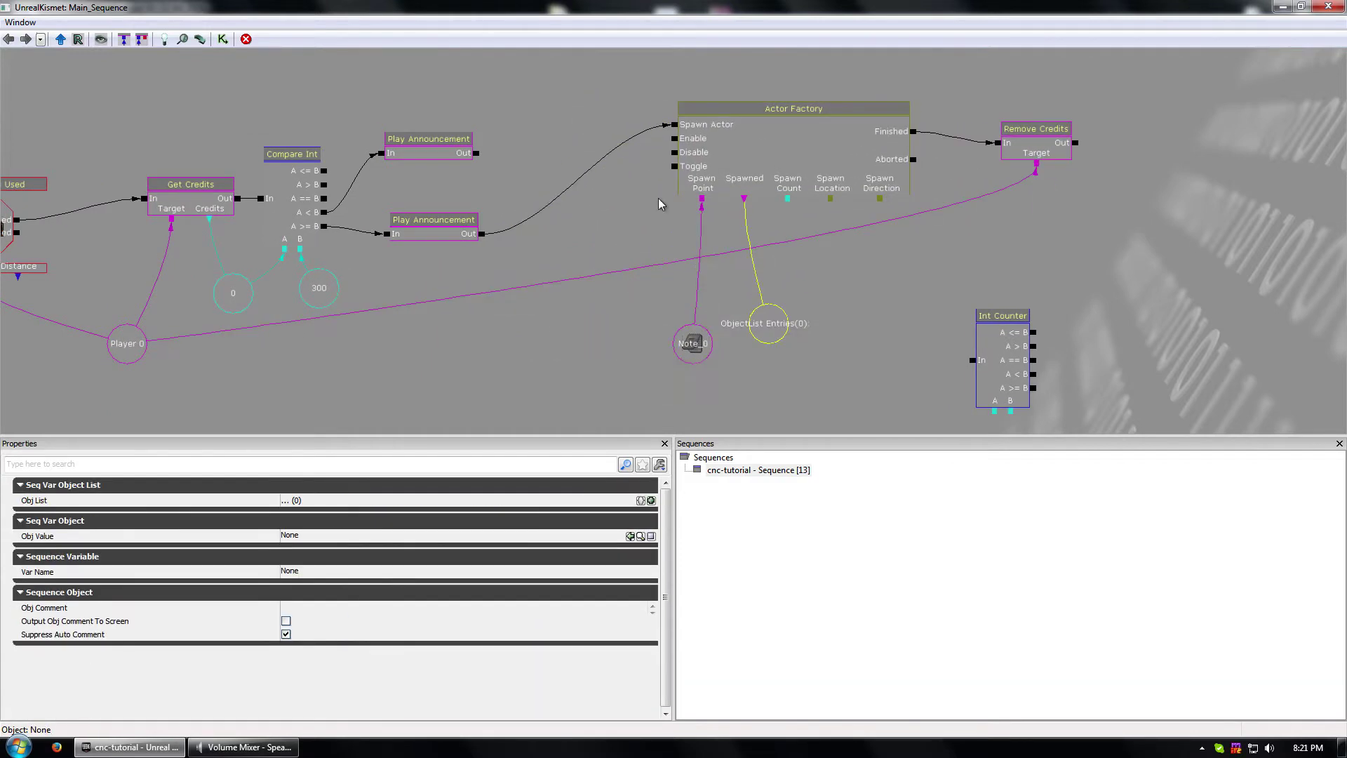
- Move the Int Counter to the free space above the Actor Factory
{"action": "right_click", "coordinate": [677, 125]}
{"action": "left_click", "coordinate": [693, 123]}
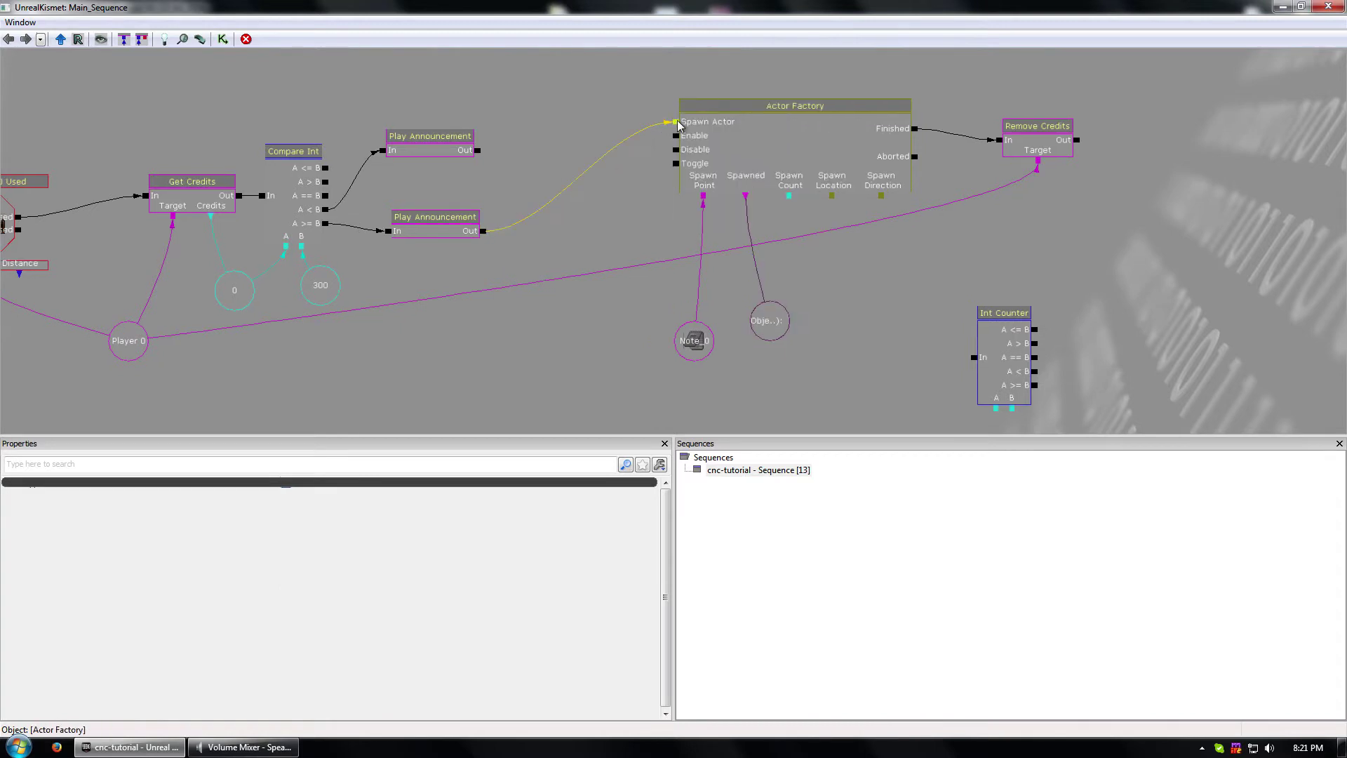
{"action": "left_click_drag", "start_coordinate": [992, 356], "coordinate": [703, 125]}
{"action": "left_click_drag", "start_coordinate": [790, 183], "coordinate": [735, 121]}
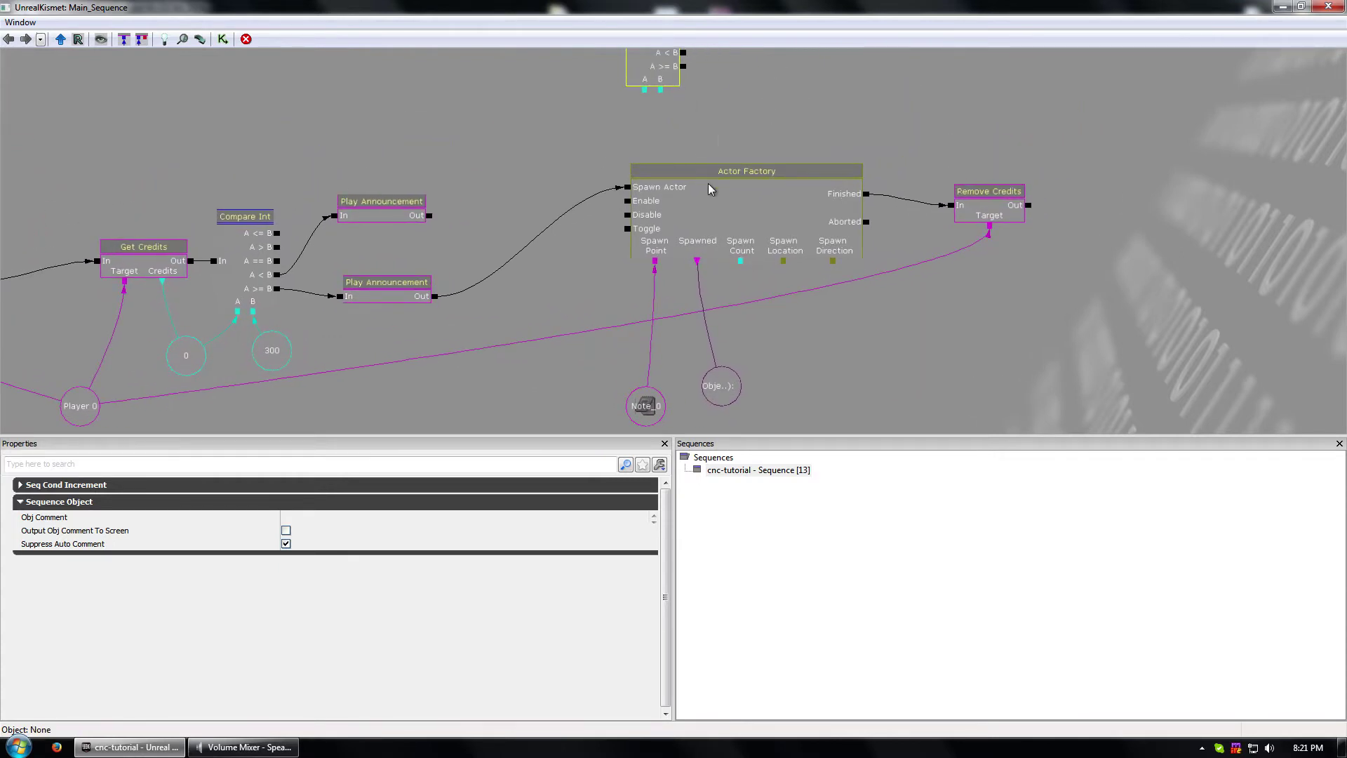
- Delete the Object List variable linked to the Actor Factory's Spawned output
{"action": "right_click", "coordinate": [697, 264]}
{"action": "right_click", "coordinate": [722, 390]}
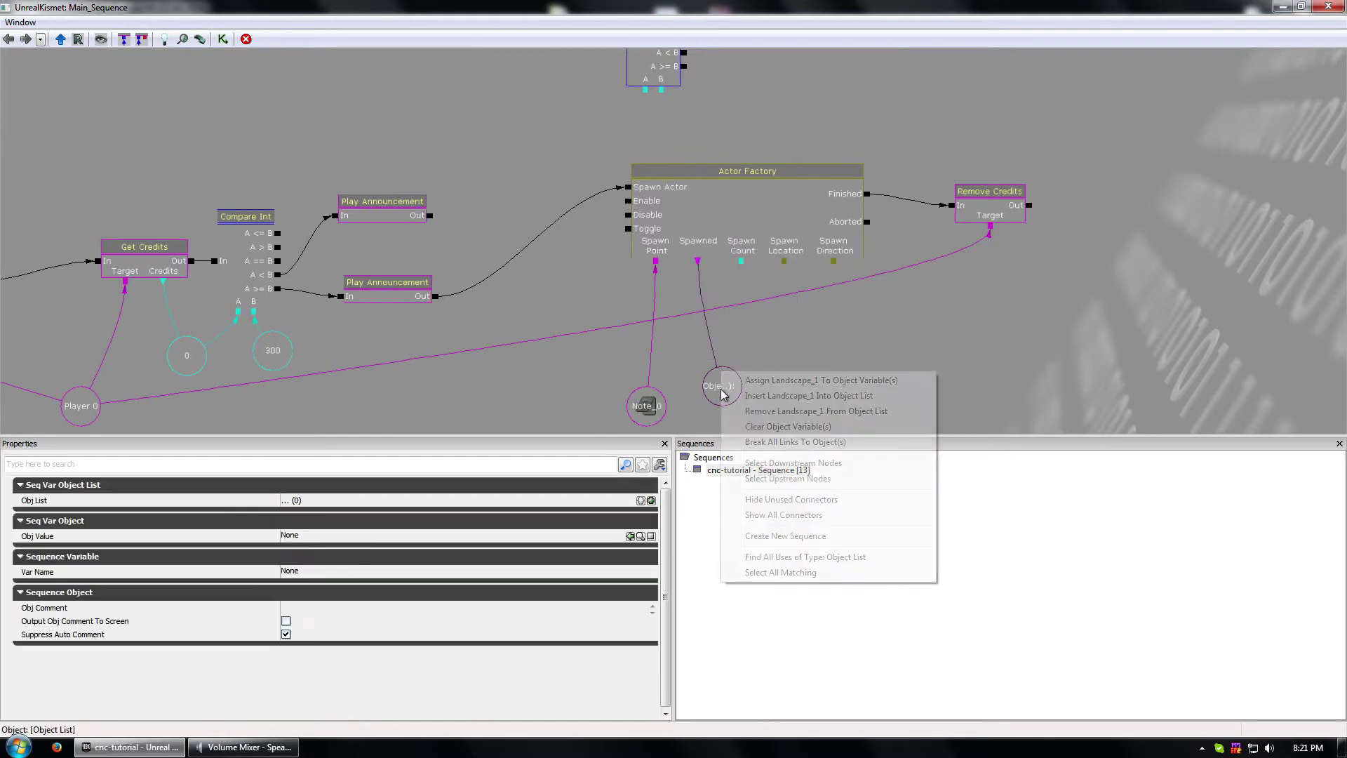
{"action": "left_click", "coordinate": [709, 382]}
{"action": "left_click", "coordinate": [725, 388]}
{"action": "right_click", "coordinate": [726, 390]}
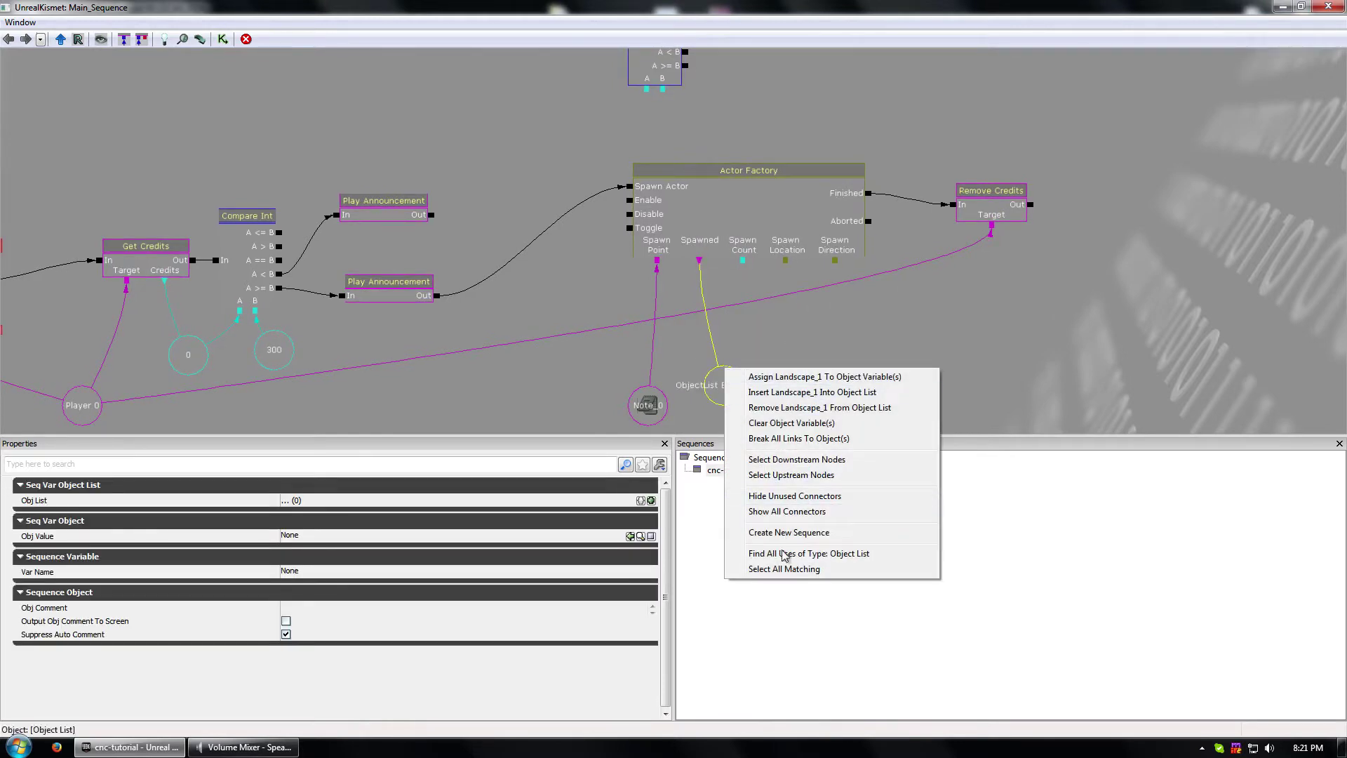
{"action": "left_click", "coordinate": [714, 395]}
{"action": "key", "text": "Delete"}
- Duplicate the credits Int variable below the Actor Factory and link the copy to Spawn Count and the Int Counter's A input
{"action": "right_click", "coordinate": [811, 327]}
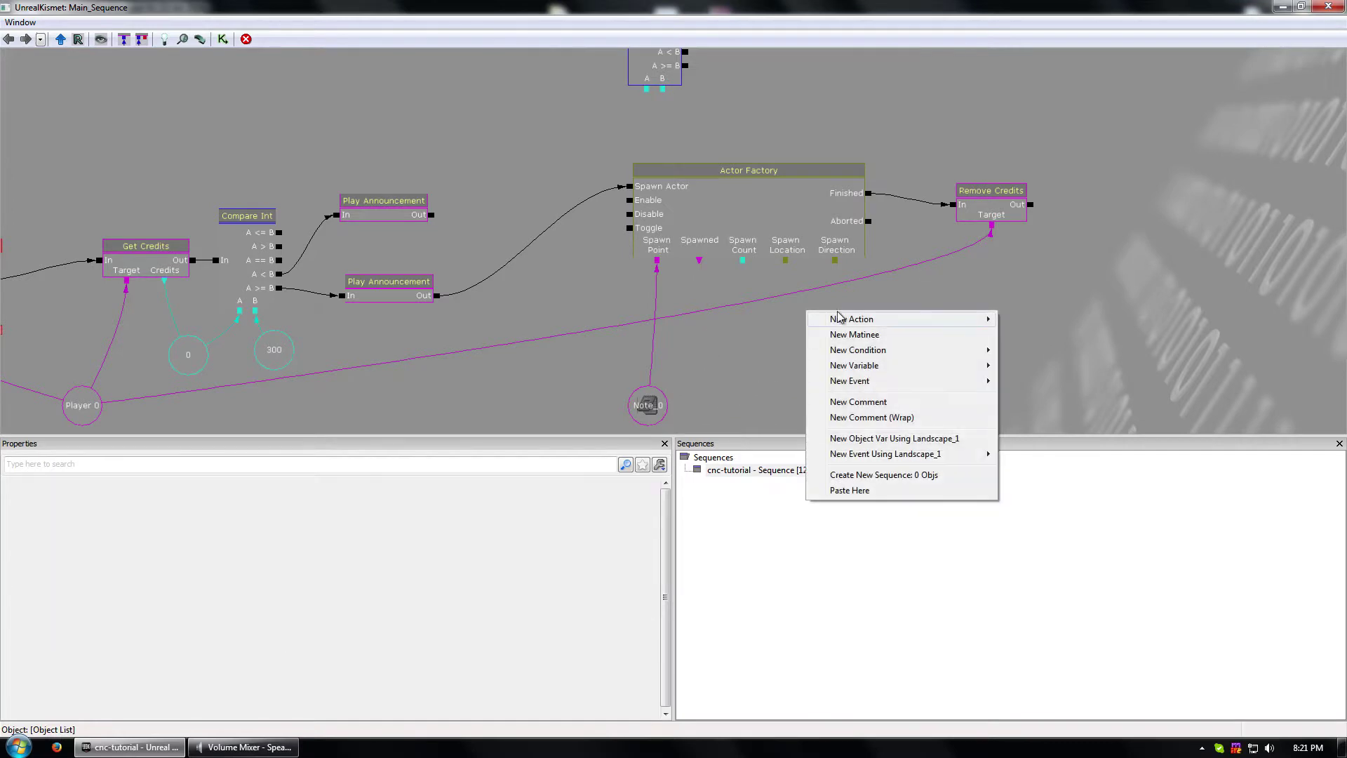
{"action": "mouse_move", "coordinate": [853, 381]}
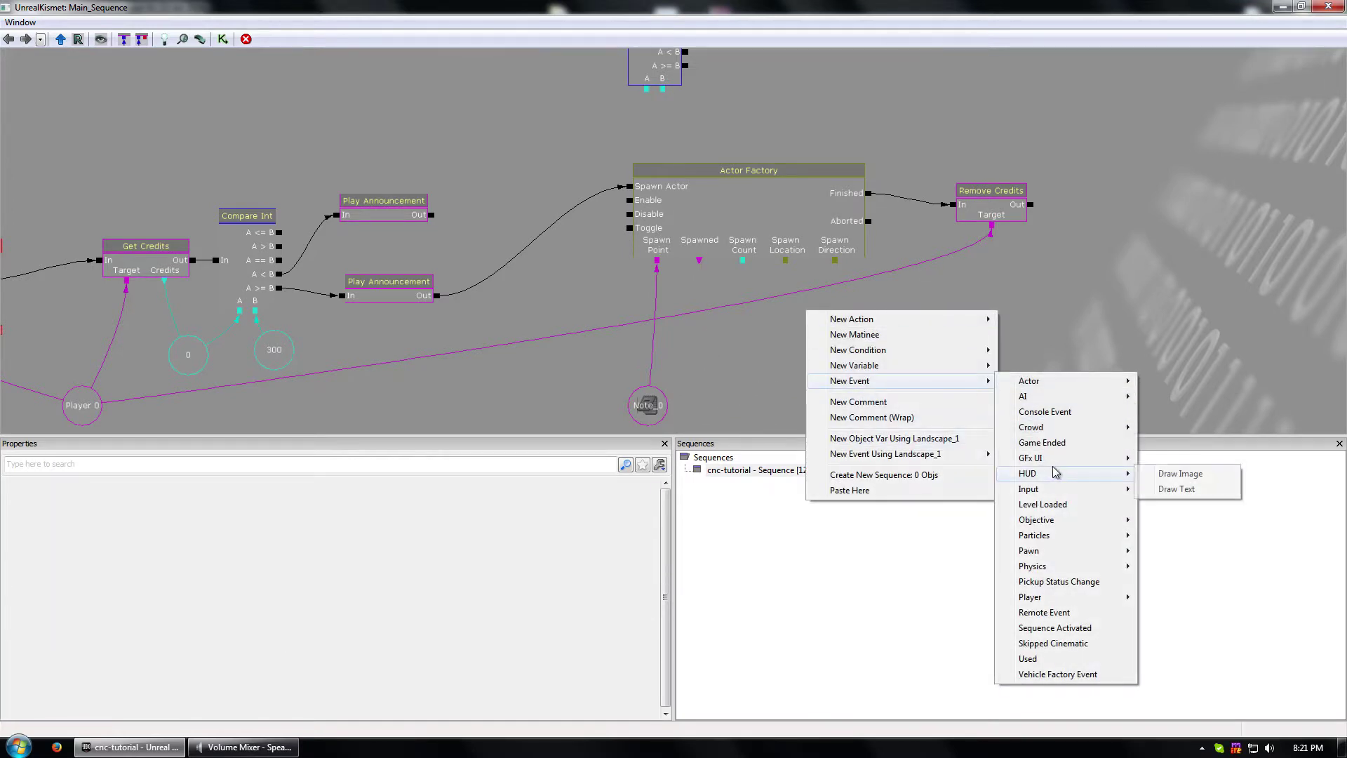
{"action": "left_click", "coordinate": [200, 358]}
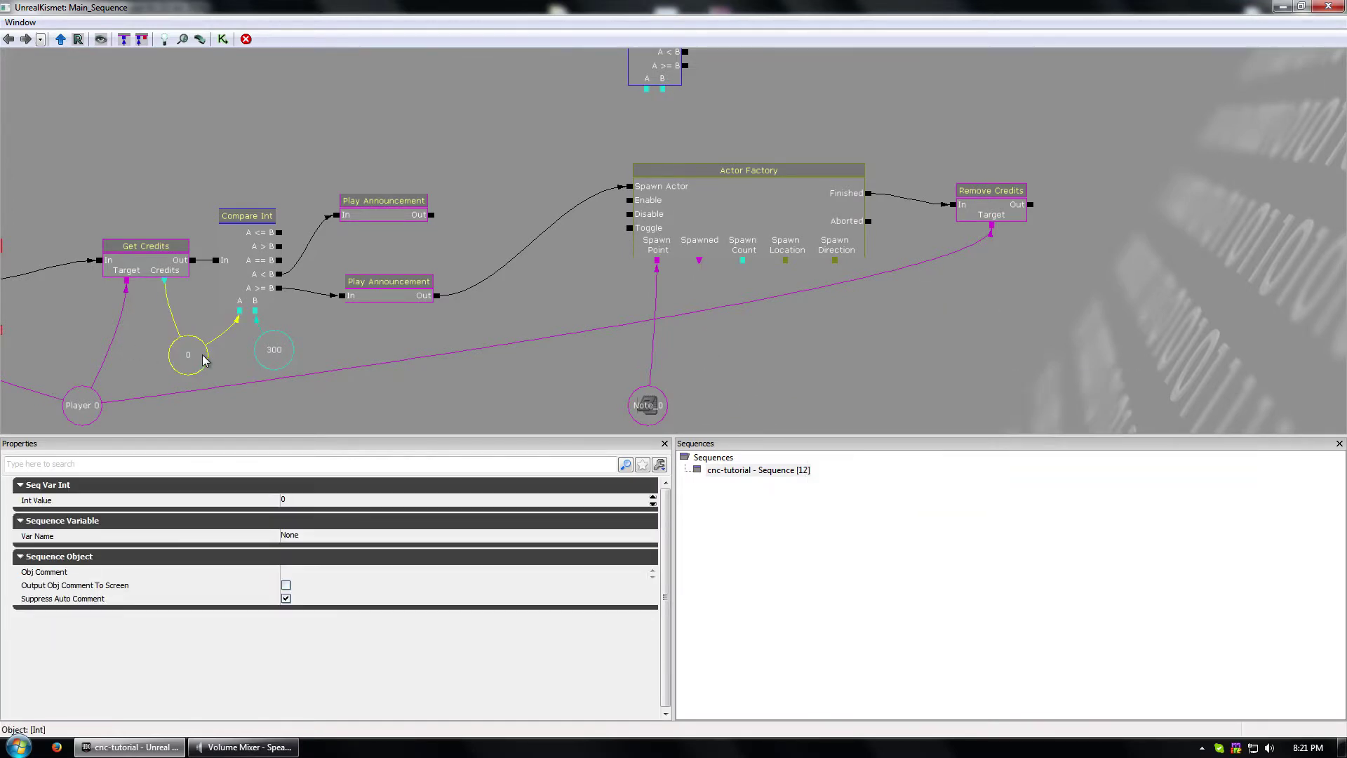
{"action": "key", "text": "ctrl+c"}
{"action": "key", "text": "ctrl+v"}
{"action": "left_click_drag", "start_coordinate": [692, 263], "coordinate": [733, 307]}
{"action": "left_click_drag", "start_coordinate": [743, 260], "coordinate": [630, 346]}
{"action": "left_click_drag", "start_coordinate": [553, 136], "coordinate": [622, 337]}
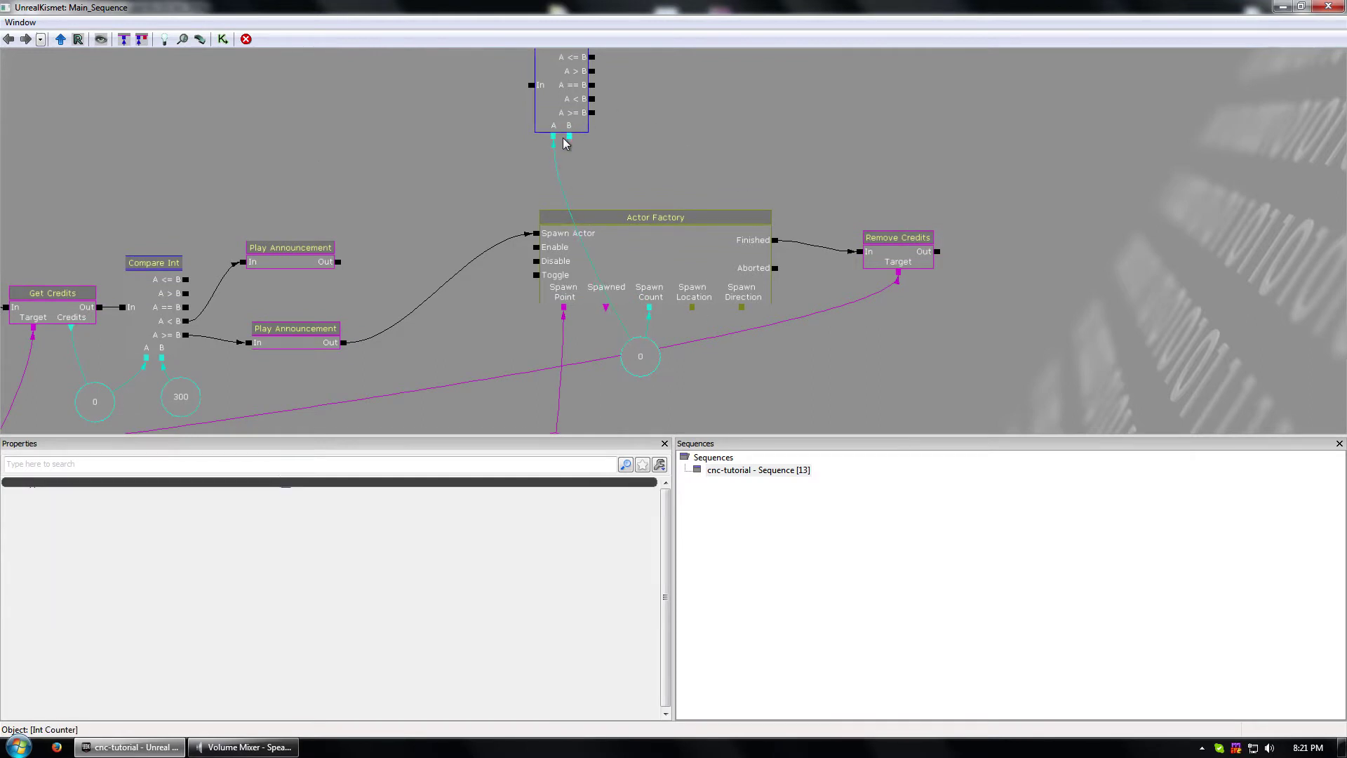
- Paste another Int variable, link it to the Int Counter's B input, set its value to 3 and place it below the counter
{"action": "left_click", "coordinate": [640, 360]}
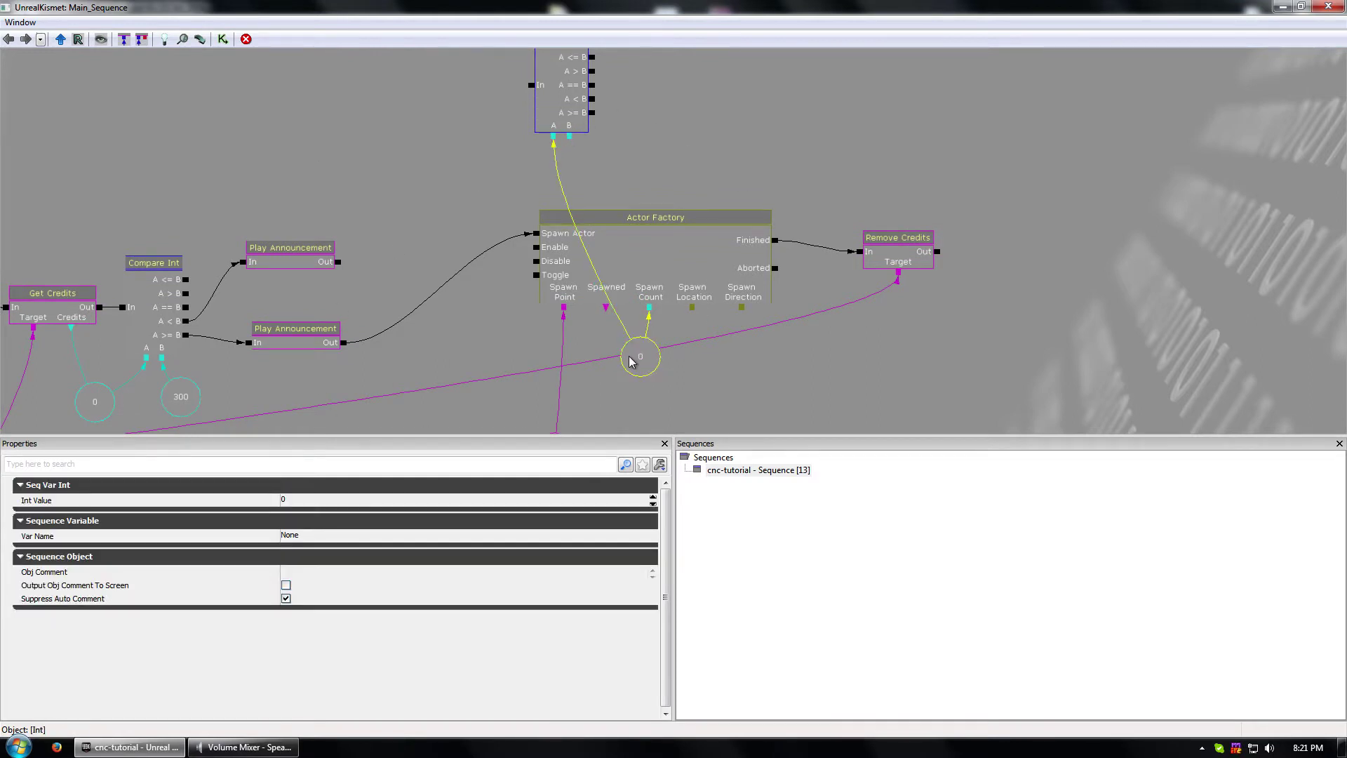
{"action": "key", "text": "ctrl+v"}
{"action": "mouse_move", "coordinate": [690, 255]}
{"action": "left_mouse_down", "text": "ctrl"}
{"action": "mouse_move", "coordinate": [665, 146]}
{"action": "mouse_move", "coordinate": [622, 143]}
{"action": "mouse_move", "coordinate": [619, 228]}
{"action": "left_mouse_up", "text": "ctrl"}
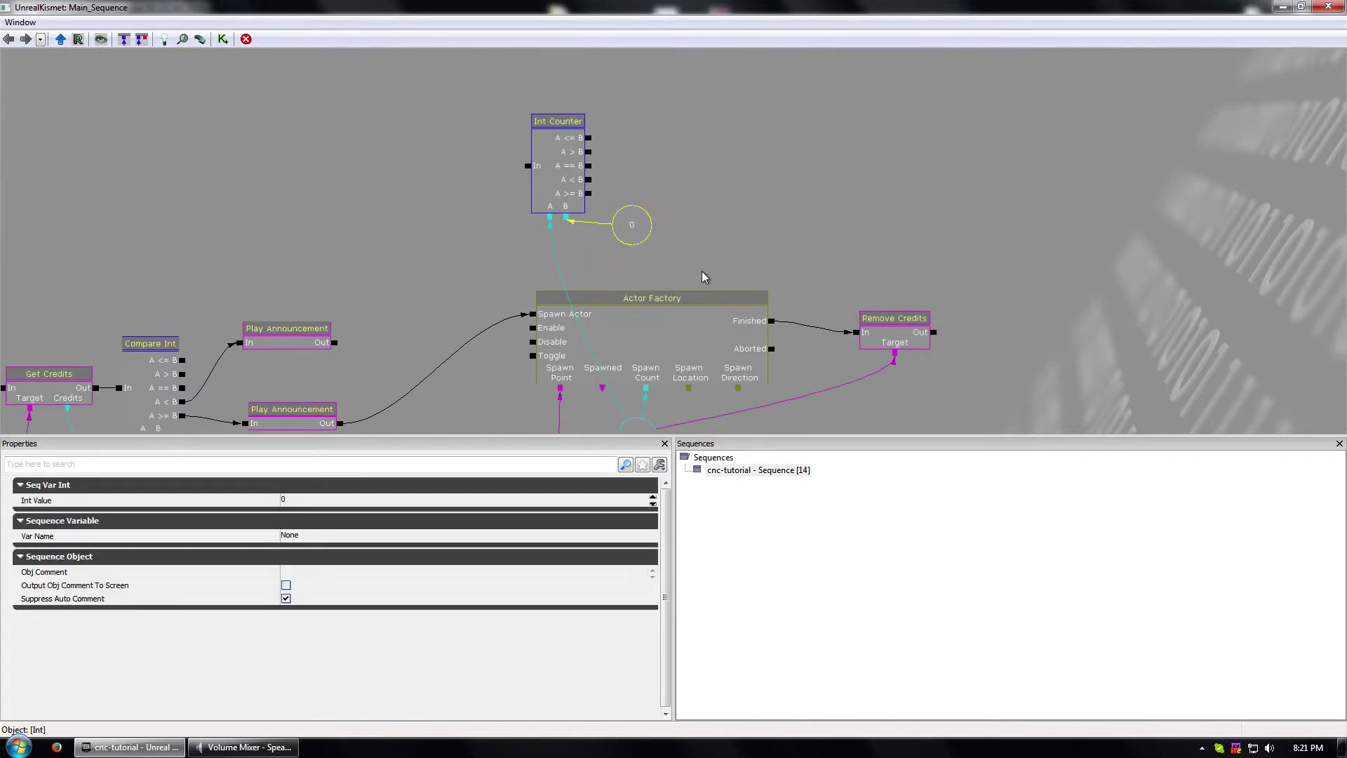
{"action": "left_click", "coordinate": [293, 502]}
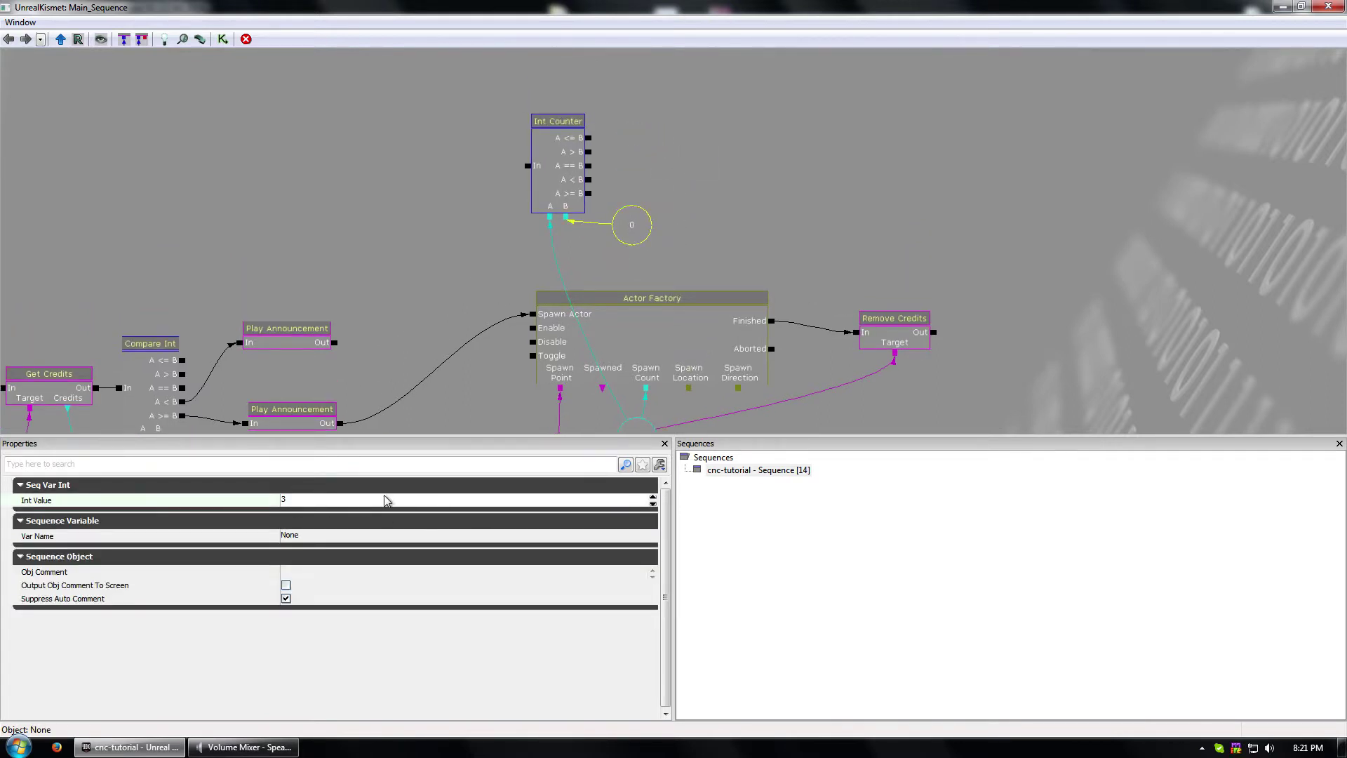
{"action": "left_click", "coordinate": [384, 276]}
{"action": "left_click_drag", "start_coordinate": [635, 179], "coordinate": [593, 244]}
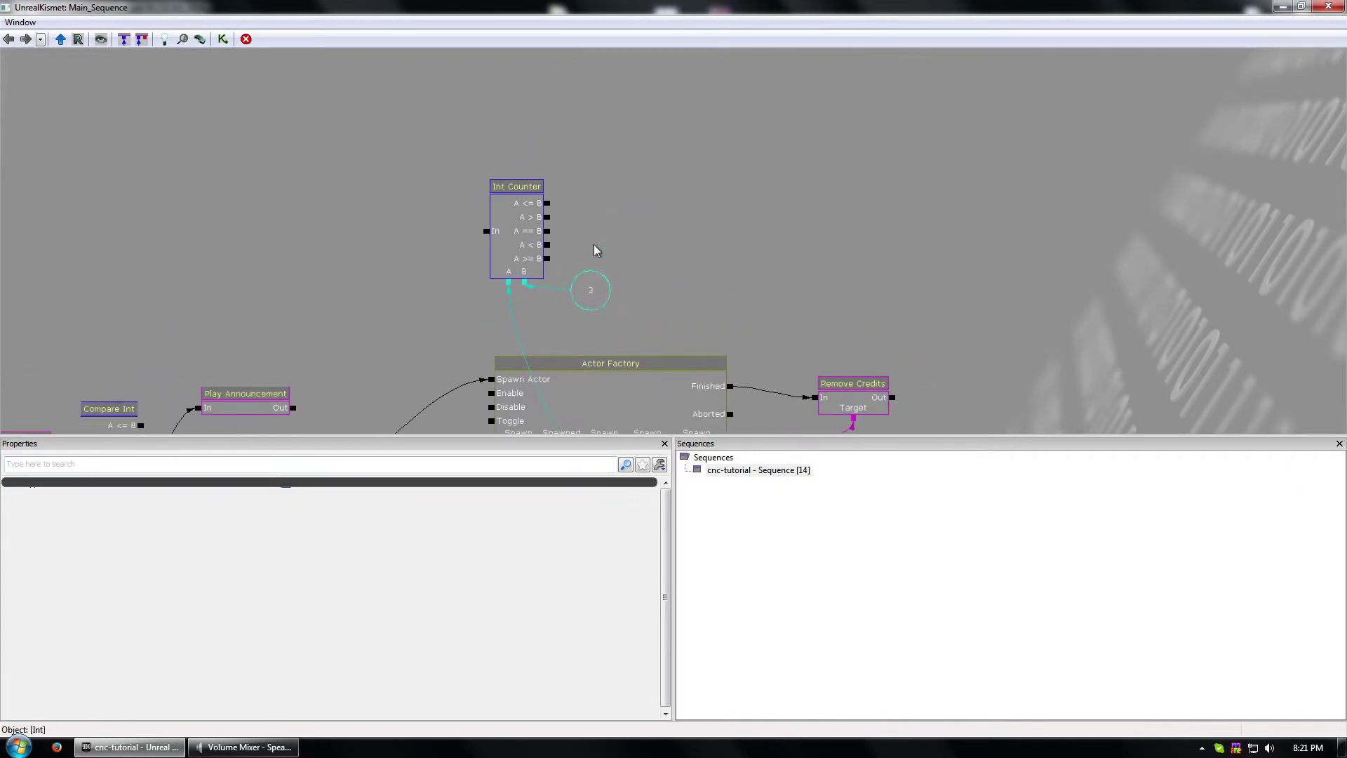
{"action": "left_click_drag", "start_coordinate": [594, 291], "coordinate": [565, 204]}
{"action": "left_click", "coordinate": [608, 154]}
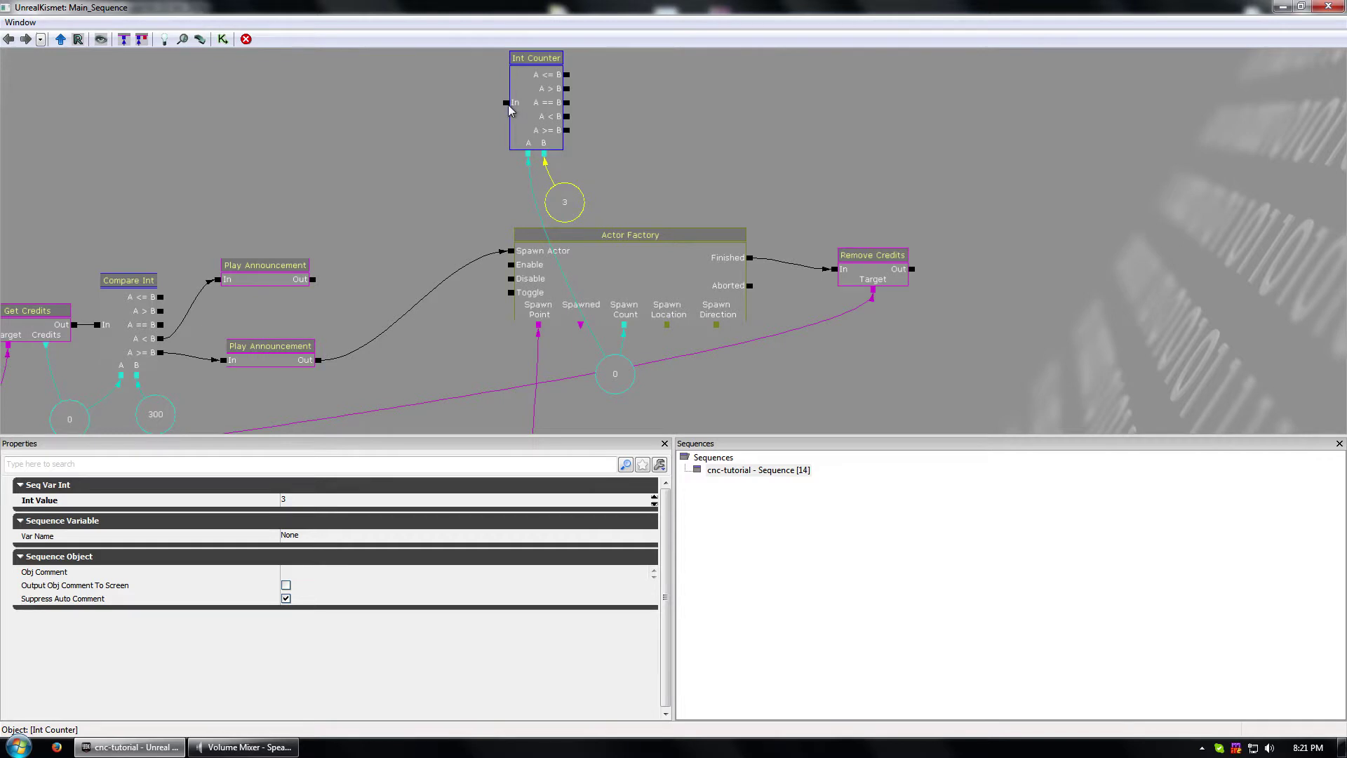
- Reroute the lower Play Announcement's Out from Spawn Actor to the Int Counter's In, with the counter placed before the Actor Factory
{"action": "left_click_drag", "start_coordinate": [506, 106], "coordinate": [414, 214]}
{"action": "right_click", "coordinate": [320, 360]}
{"action": "left_click", "coordinate": [364, 353]}
{"action": "left_click", "coordinate": [536, 114]}
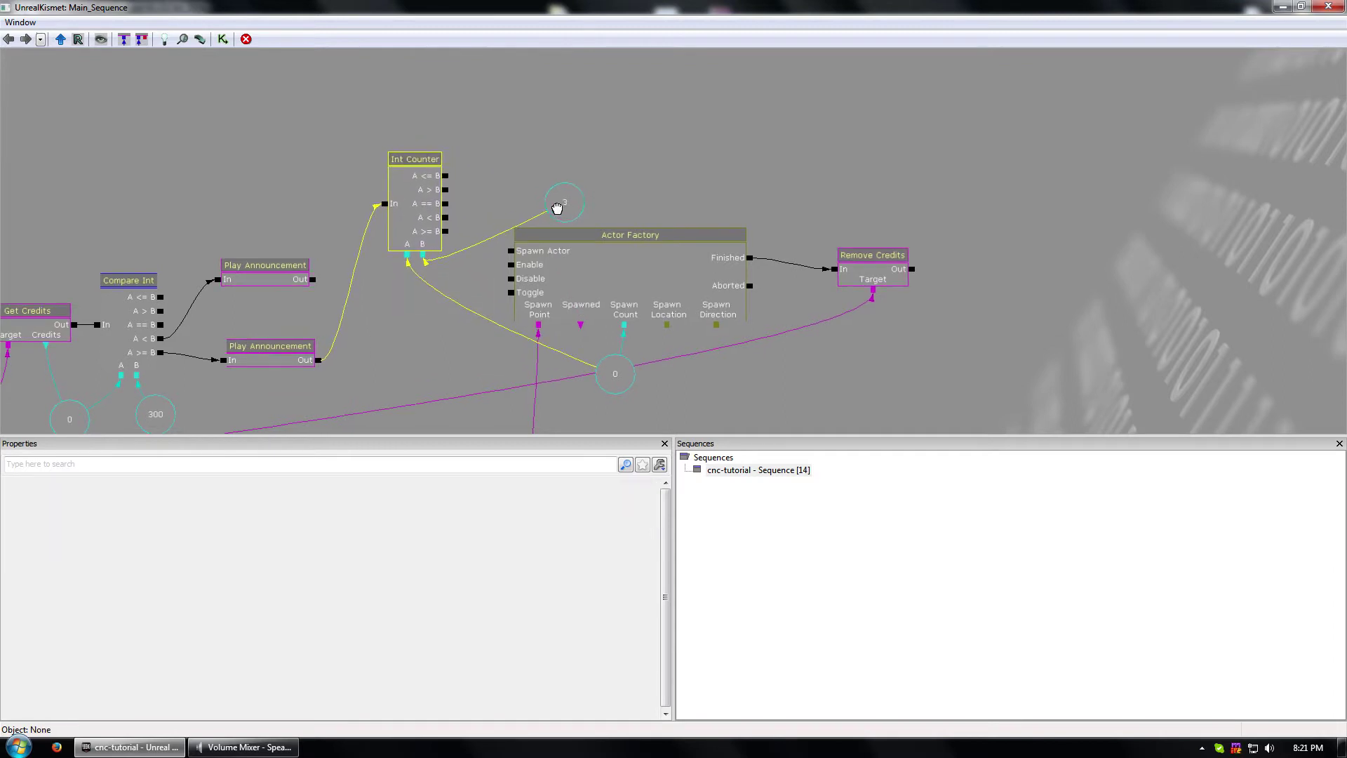
- Reposition the Int Counter's two linked Int variables, 3 and 0, beneath the counter
{"action": "left_click_drag", "start_coordinate": [558, 208], "coordinate": [447, 269]}
{"action": "left_click_drag", "start_coordinate": [614, 374], "coordinate": [449, 376]}
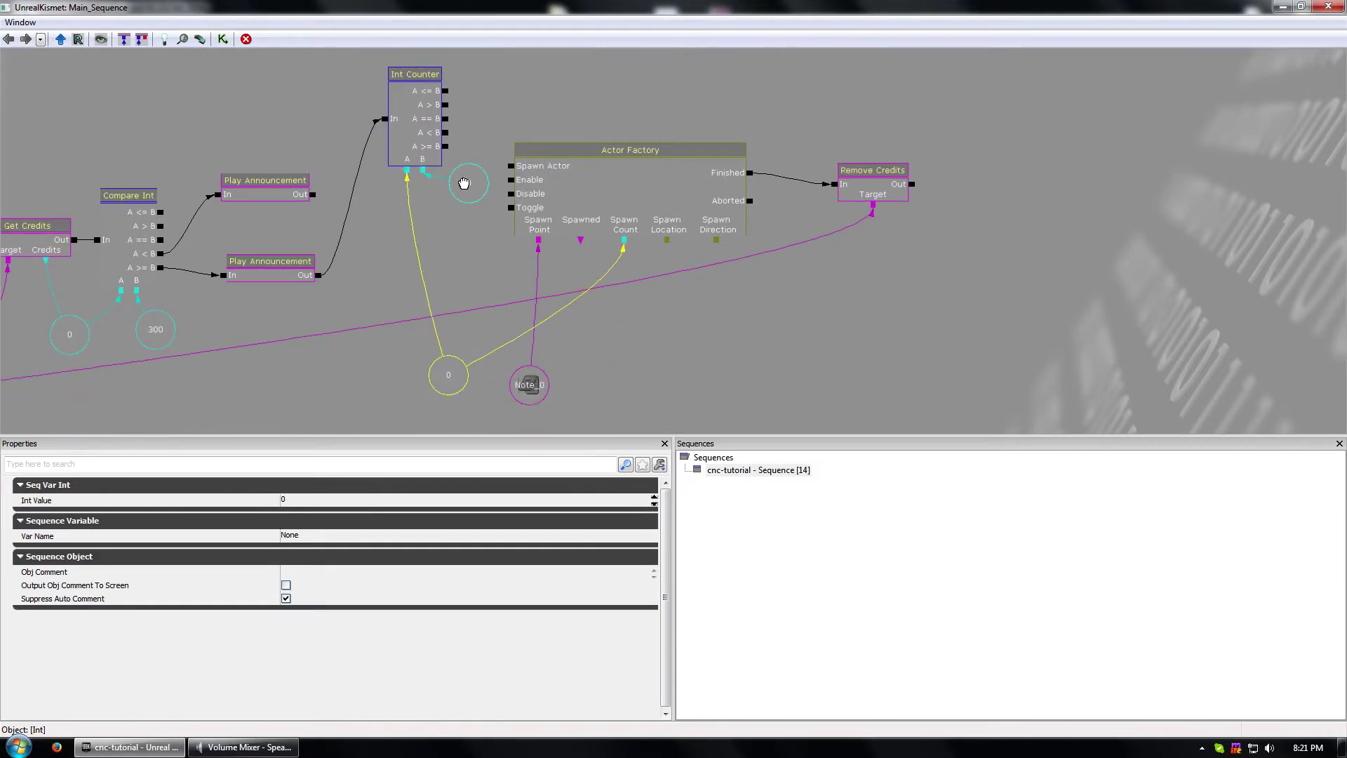
{"action": "left_click_drag", "start_coordinate": [464, 185], "coordinate": [460, 254]}
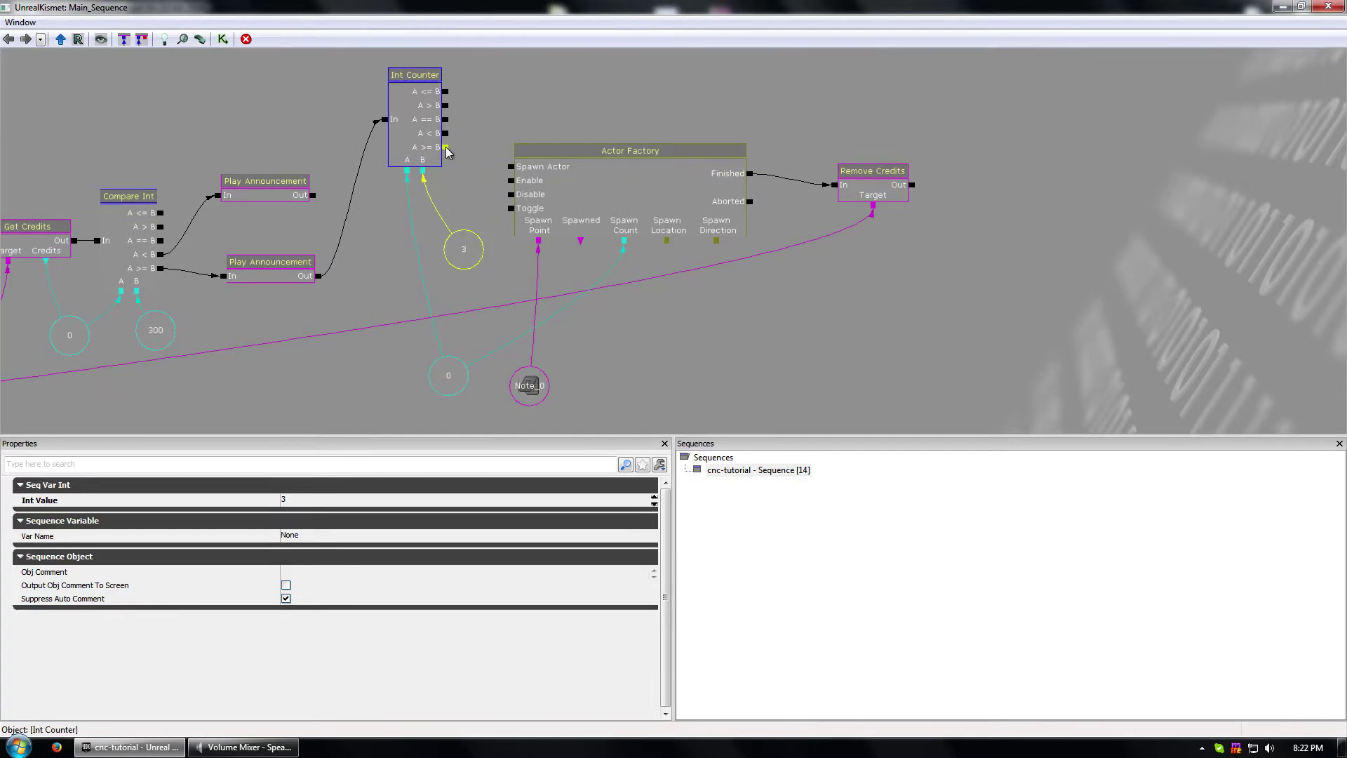
- Link the counter's A == B to the factory's Disable and A < B to Enable and Spawn Actor, and move the factory up
{"action": "left_click_drag", "start_coordinate": [446, 120], "coordinate": [510, 194]}
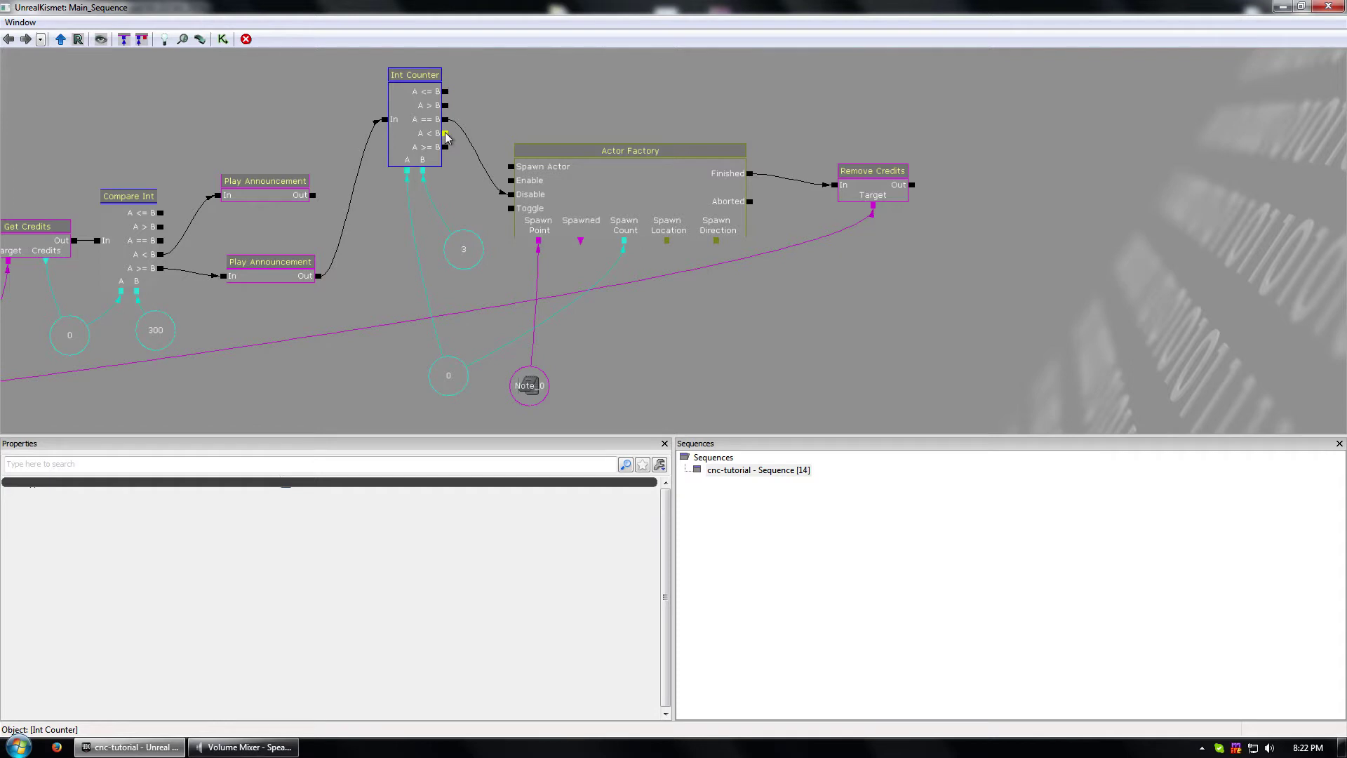
{"action": "left_click_drag", "start_coordinate": [444, 133], "coordinate": [509, 195]}
{"action": "left_click_drag", "start_coordinate": [445, 134], "coordinate": [517, 191]}
{"action": "left_click", "coordinate": [612, 162]}
{"action": "left_click_drag", "start_coordinate": [612, 195], "coordinate": [629, 150], "text": "ctrl"}
{"action": "left_click", "coordinate": [519, 192]}
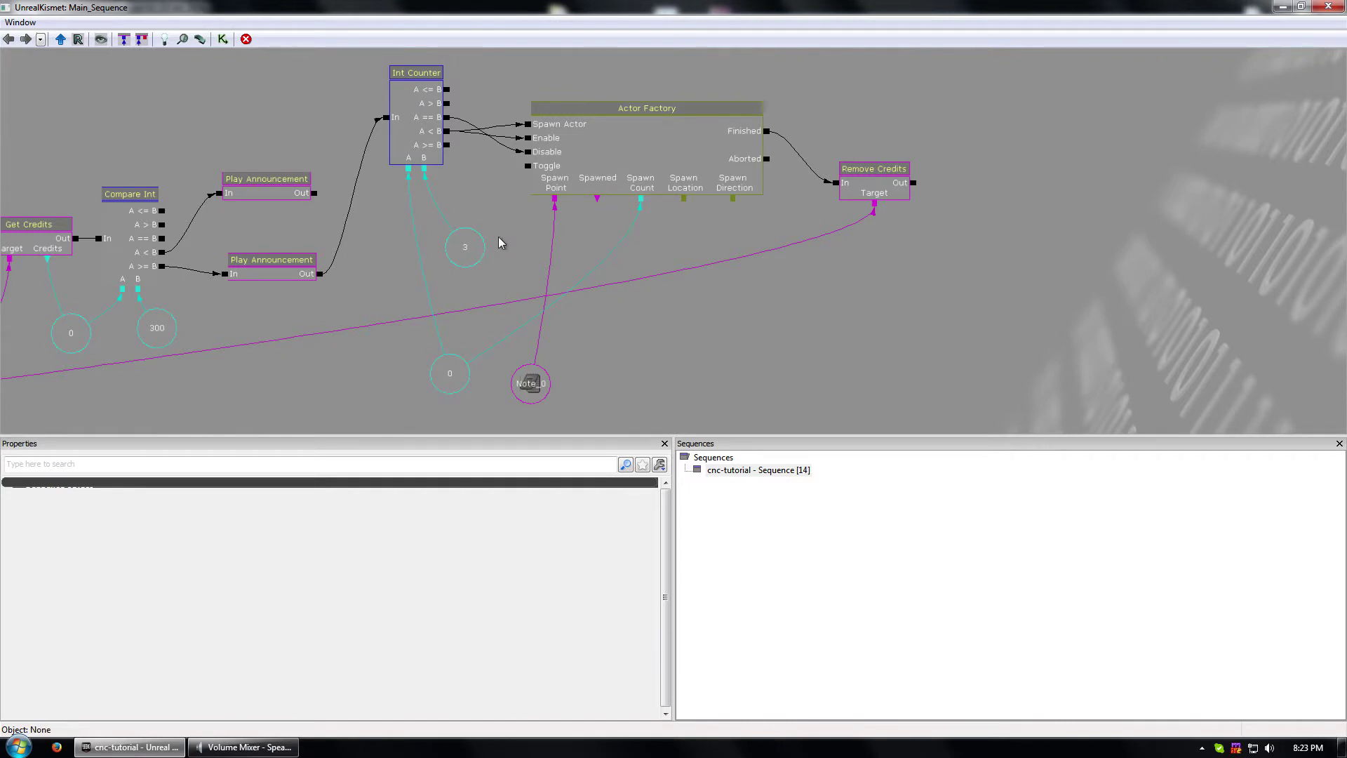
{"action": "mouse_move", "coordinate": [515, 235]}
{"action": "left_mouse_down"}
{"action": "mouse_move", "coordinate": [482, 229]}
{"action": "mouse_move", "coordinate": [506, 230]}
{"action": "left_mouse_up"}
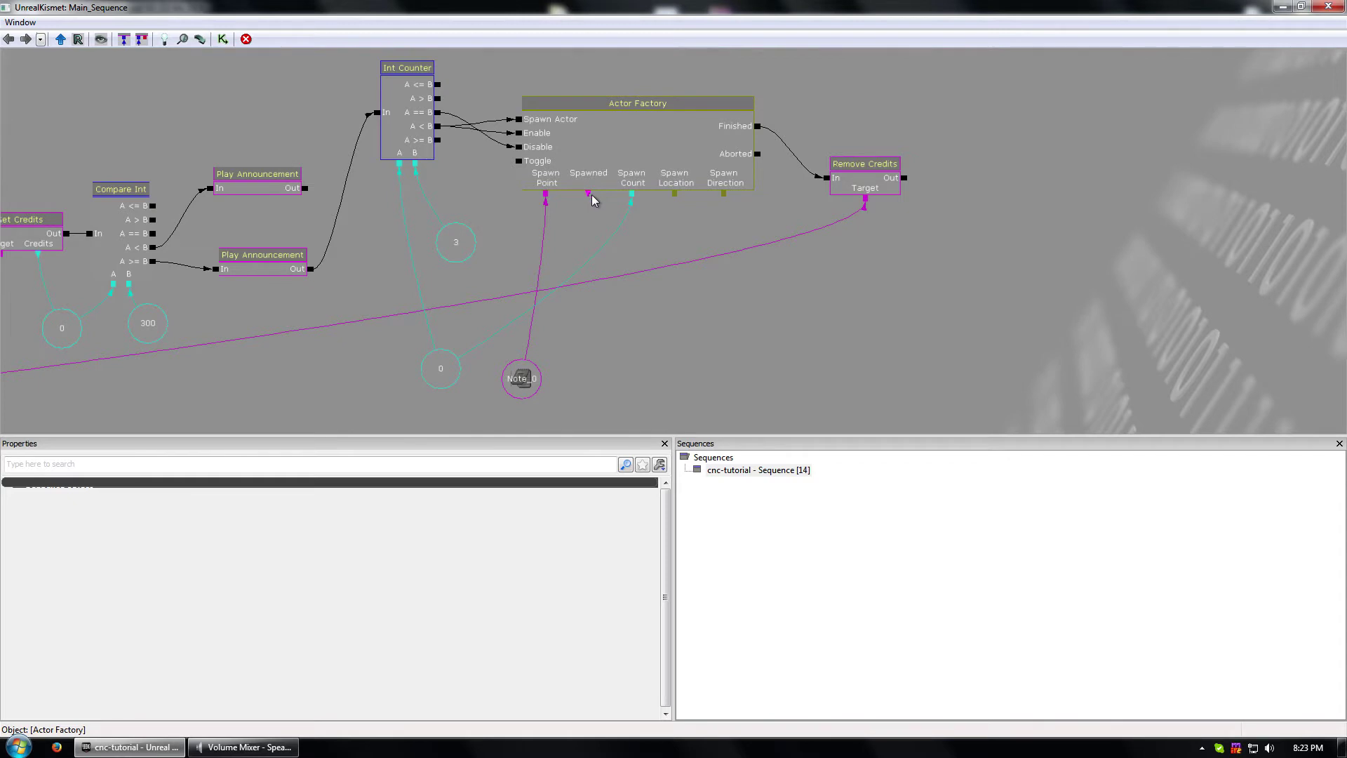
- Add an Object variable beneath the Actor Factory and link it to the factory's Spawned connector
{"action": "left_click", "coordinate": [425, 375]}
{"action": "right_click", "coordinate": [667, 300]}
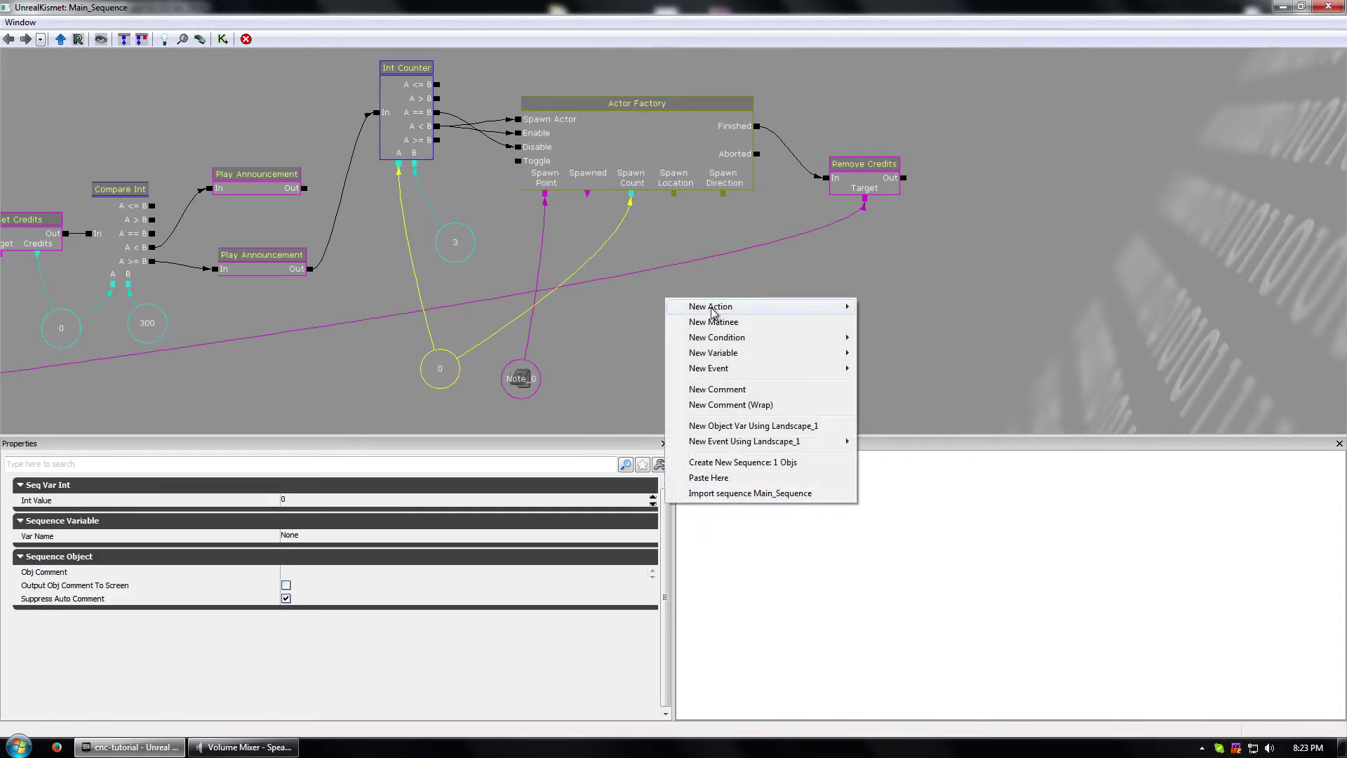
{"action": "mouse_move", "coordinate": [717, 356]}
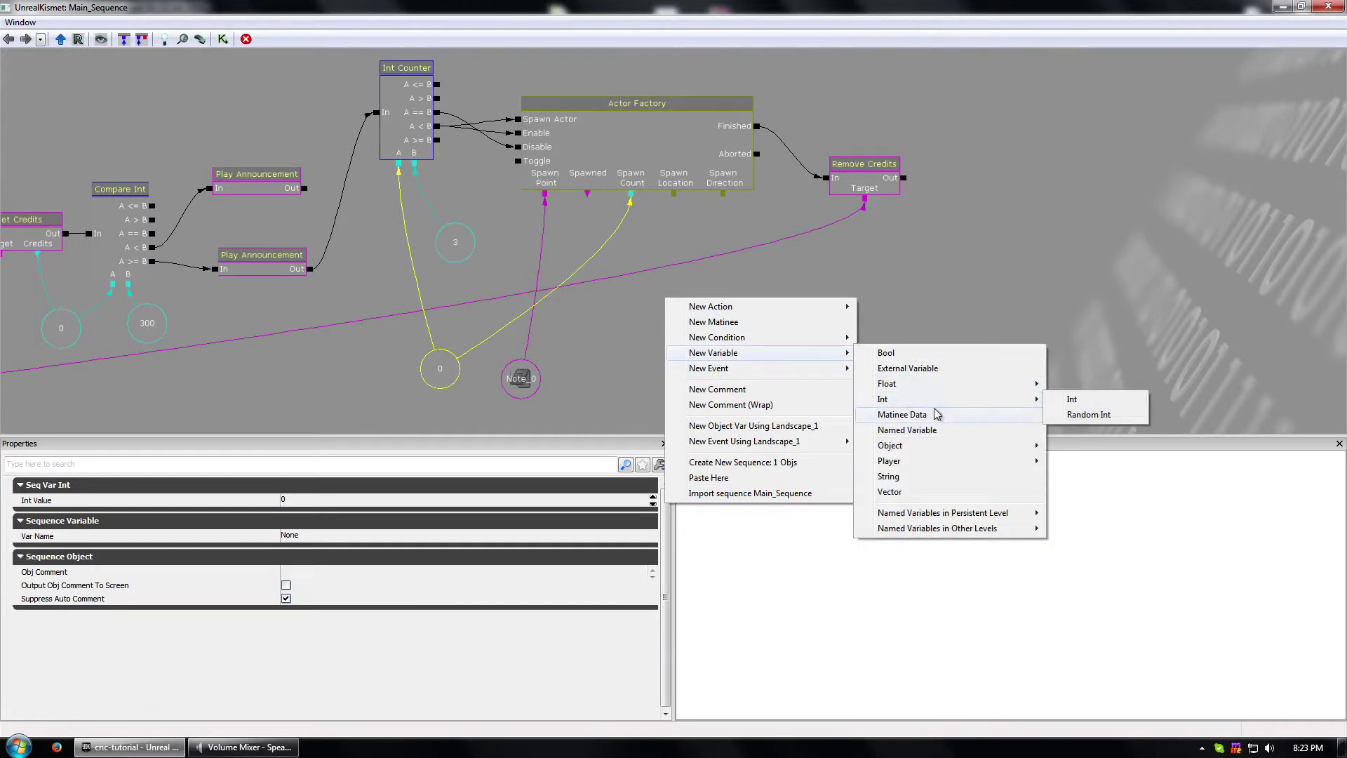
{"action": "mouse_move", "coordinate": [912, 447]}
{"action": "left_click", "coordinate": [1063, 444]}
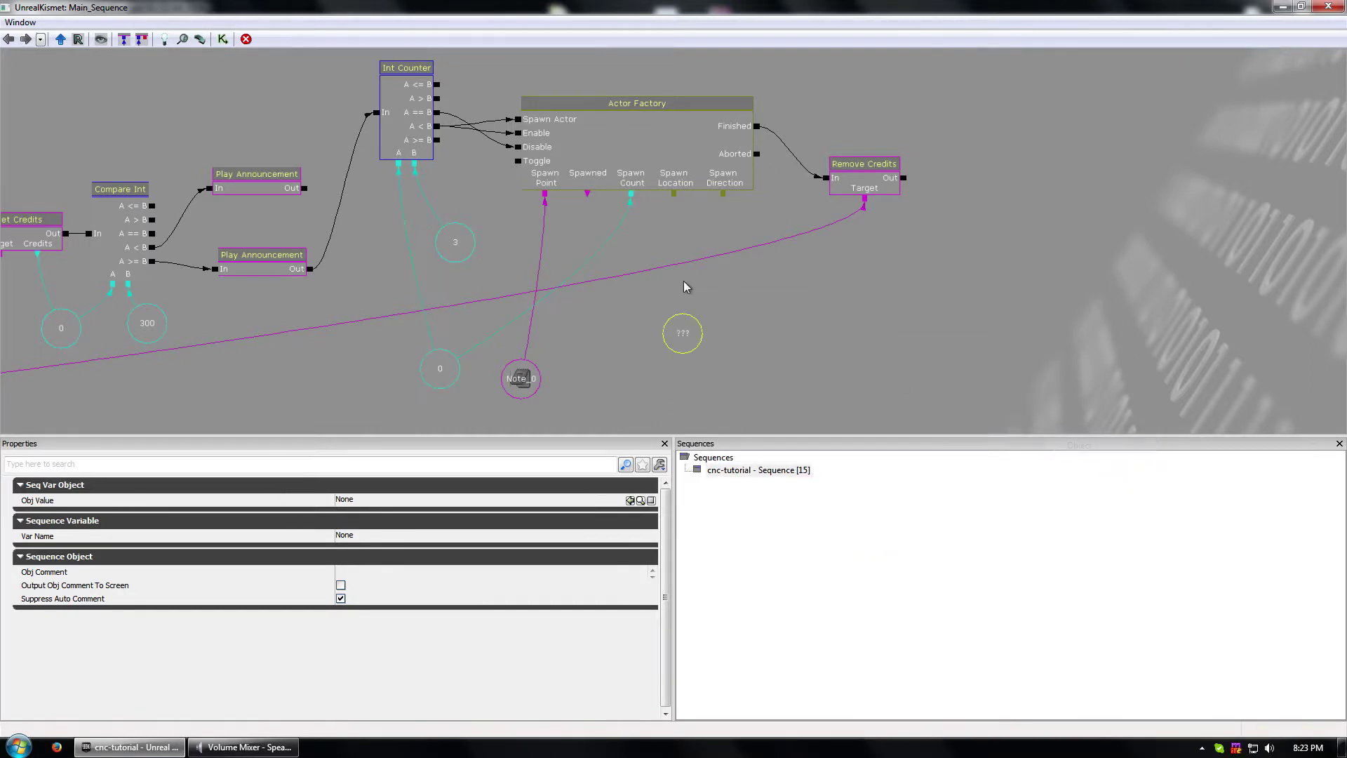
{"action": "left_click_drag", "start_coordinate": [589, 199], "coordinate": [684, 340]}
- Try to set the new Object variable's Obj Value to orca
{"action": "left_click", "coordinate": [395, 505]}
{"action": "type", "text": "orca"}
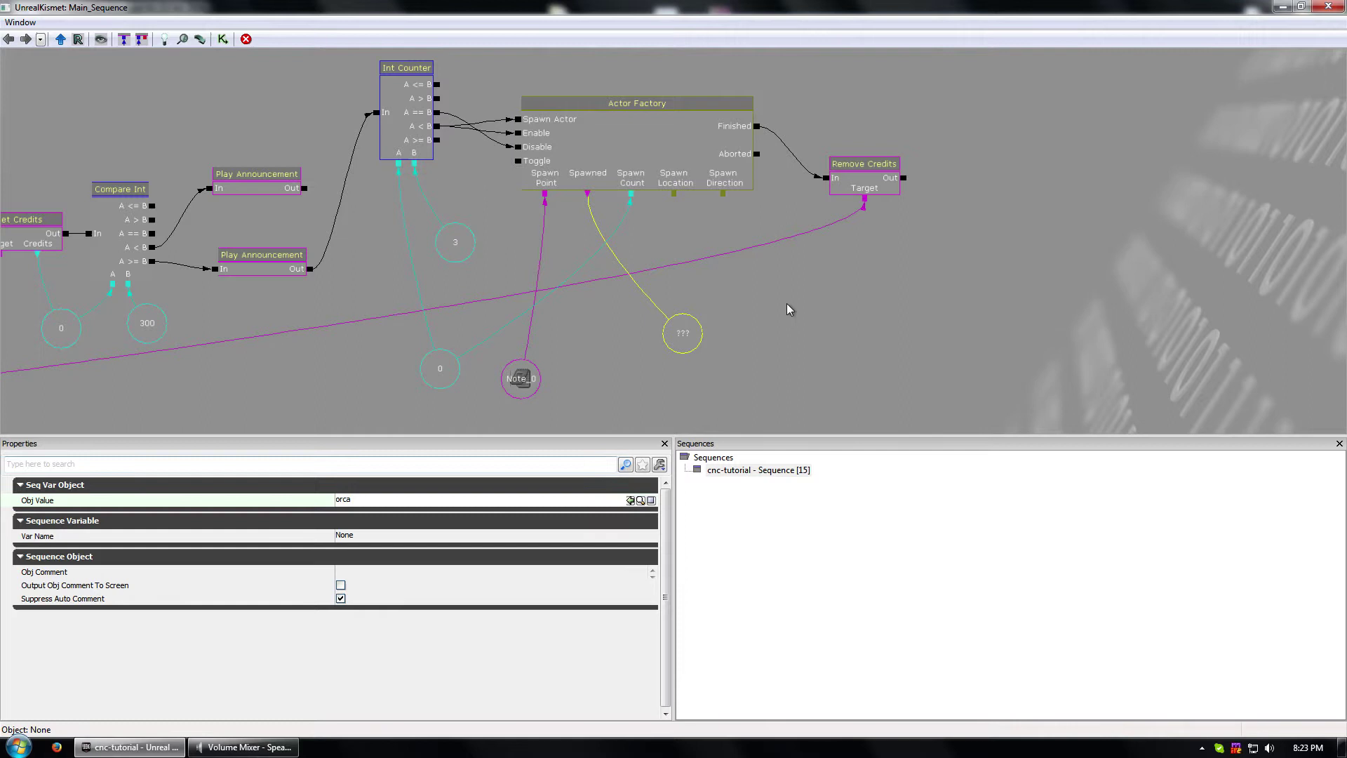
{"action": "left_click", "coordinate": [790, 309]}
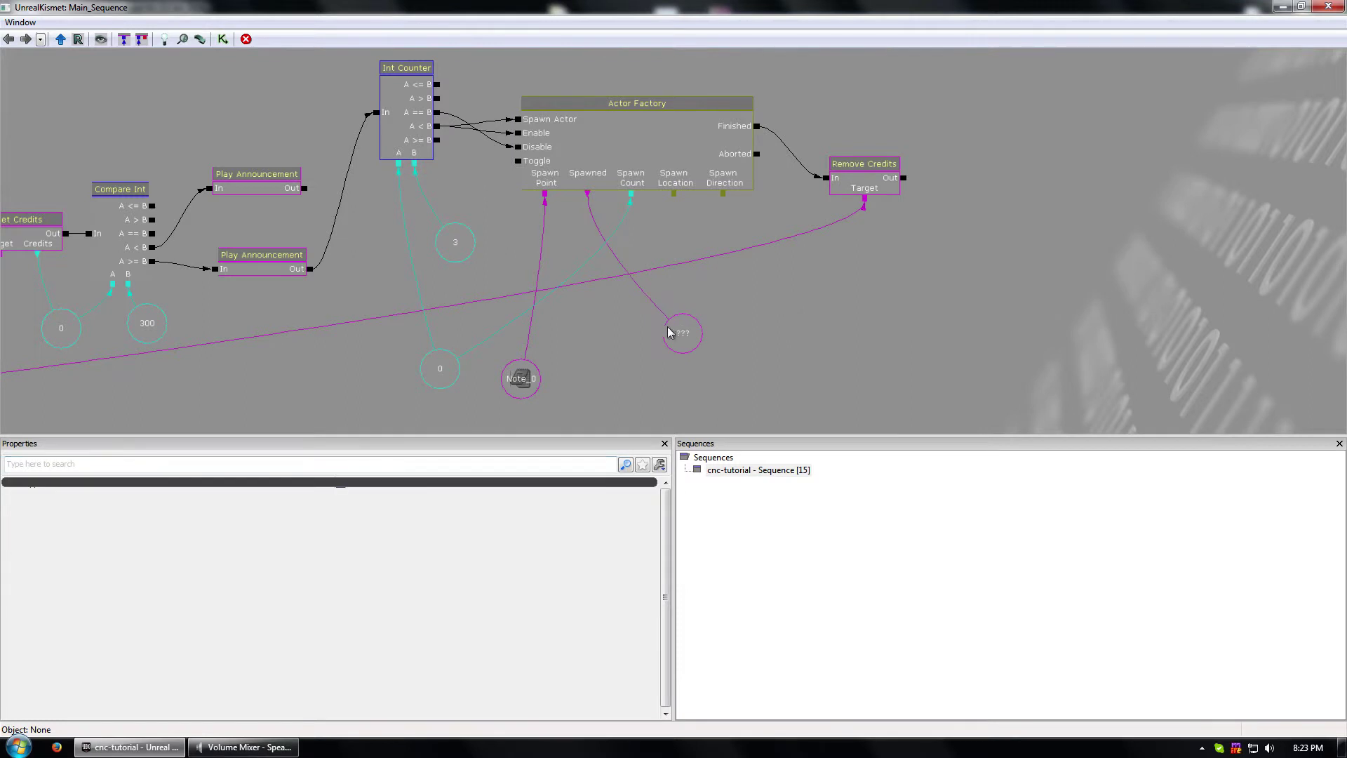
{"action": "left_click", "coordinate": [670, 331]}
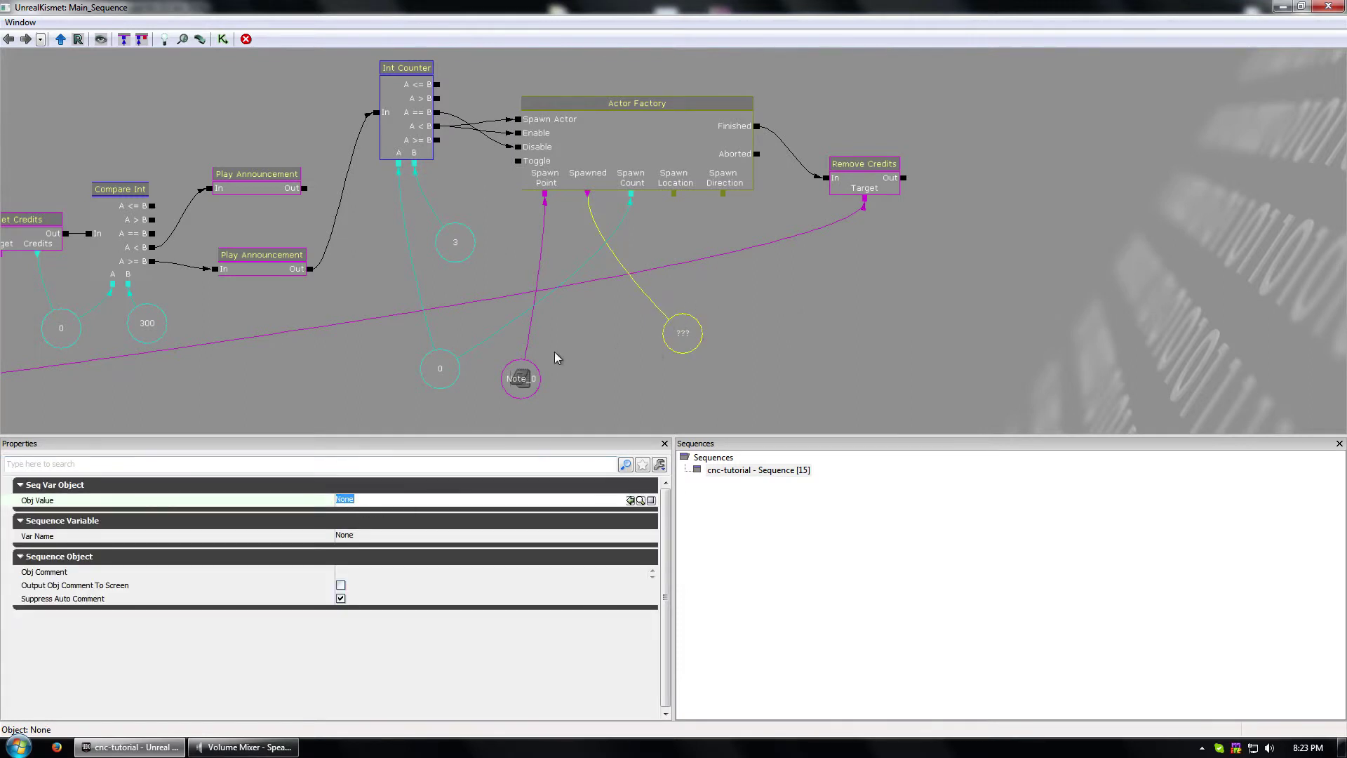
- Move the empty Object variable closer to the Actor Factory's Spawned connector and delete it
{"action": "left_click_drag", "start_coordinate": [694, 343], "coordinate": [623, 318]}
{"action": "left_click", "coordinate": [710, 318]}
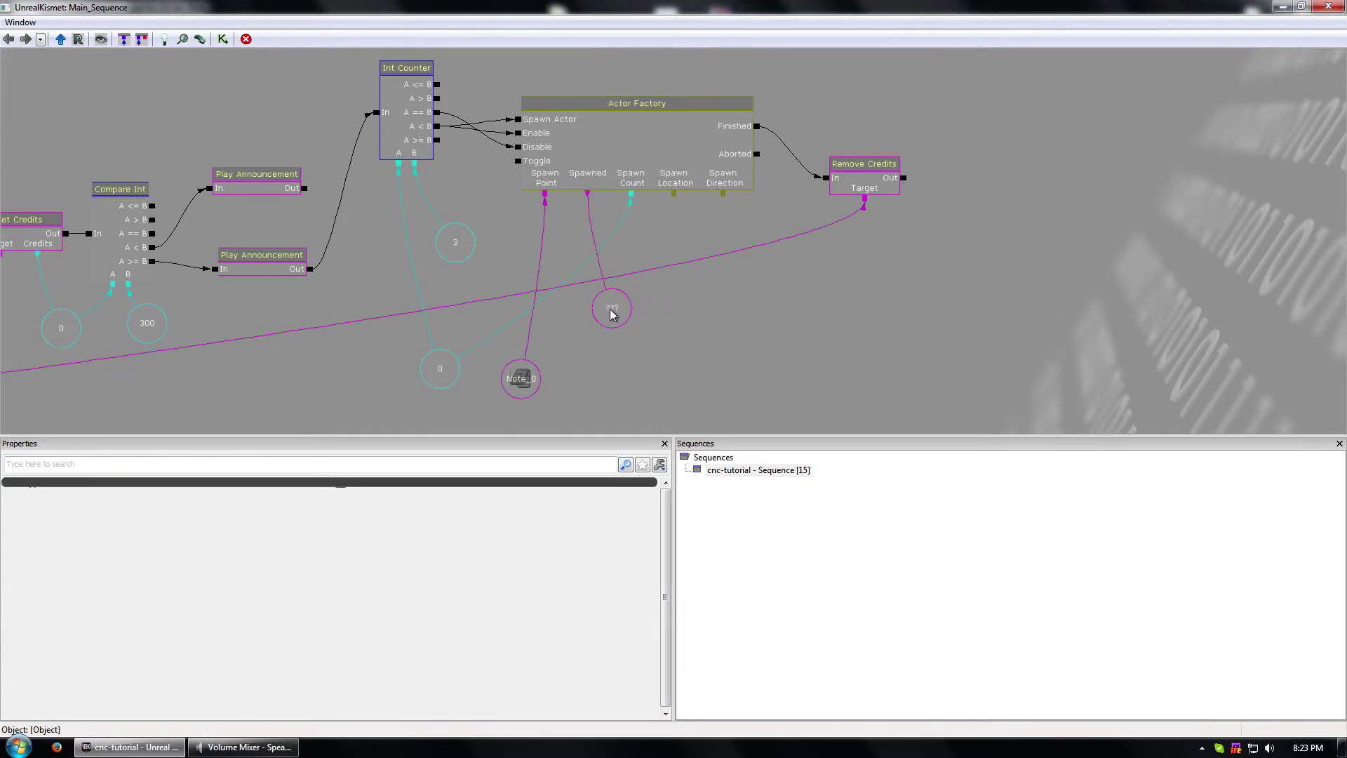
{"action": "left_click", "coordinate": [612, 312]}
{"action": "key", "text": "Delete"}
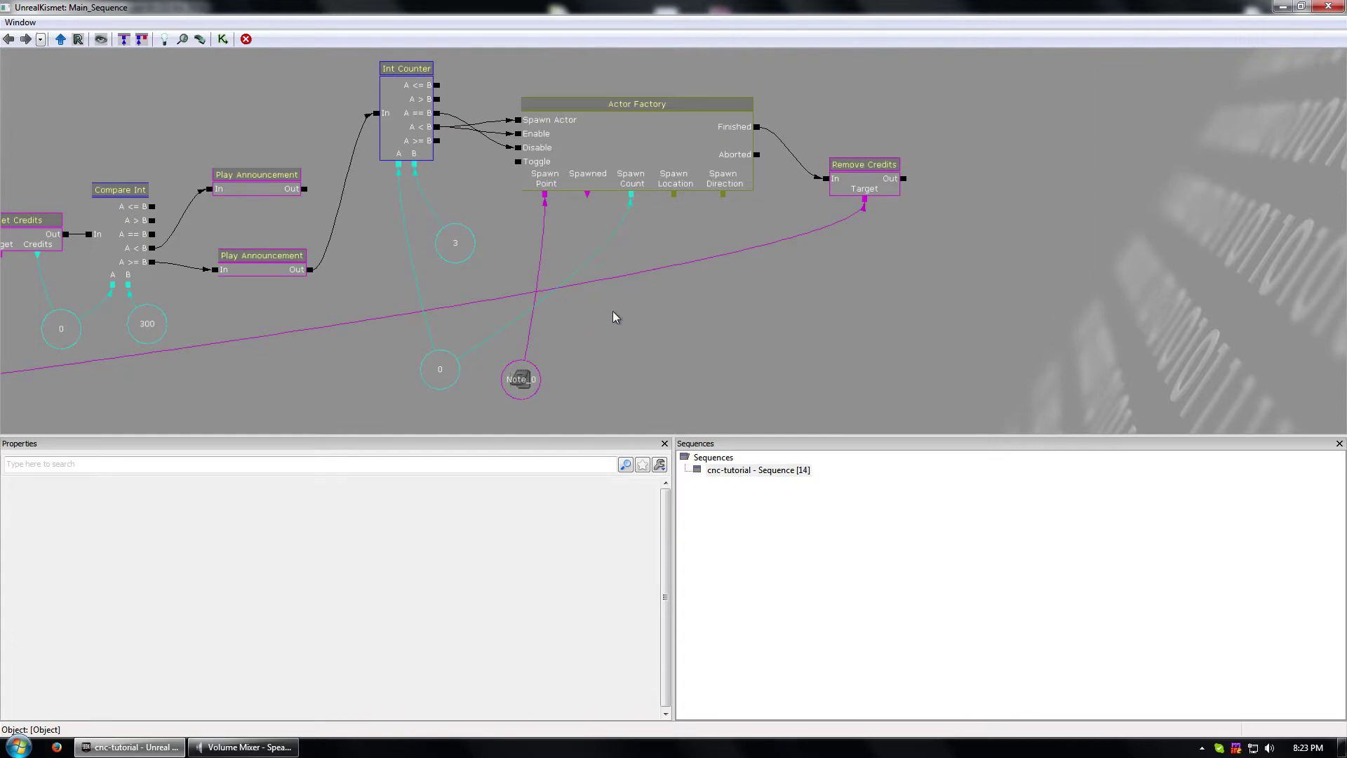
- Add an Object List variable beneath the Actor Factory and link it to the factory's Spawned connector
{"action": "right_click", "coordinate": [626, 308]}
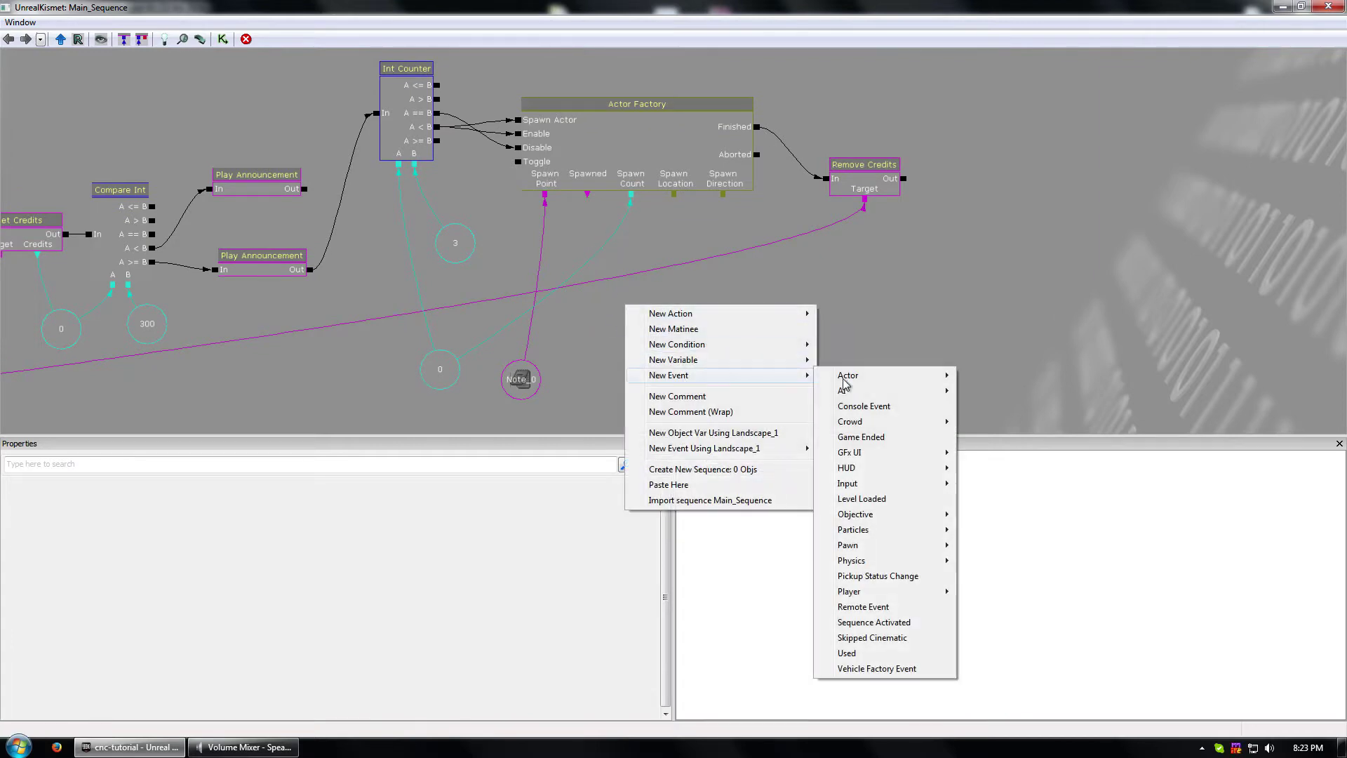
{"action": "mouse_move", "coordinate": [727, 361]}
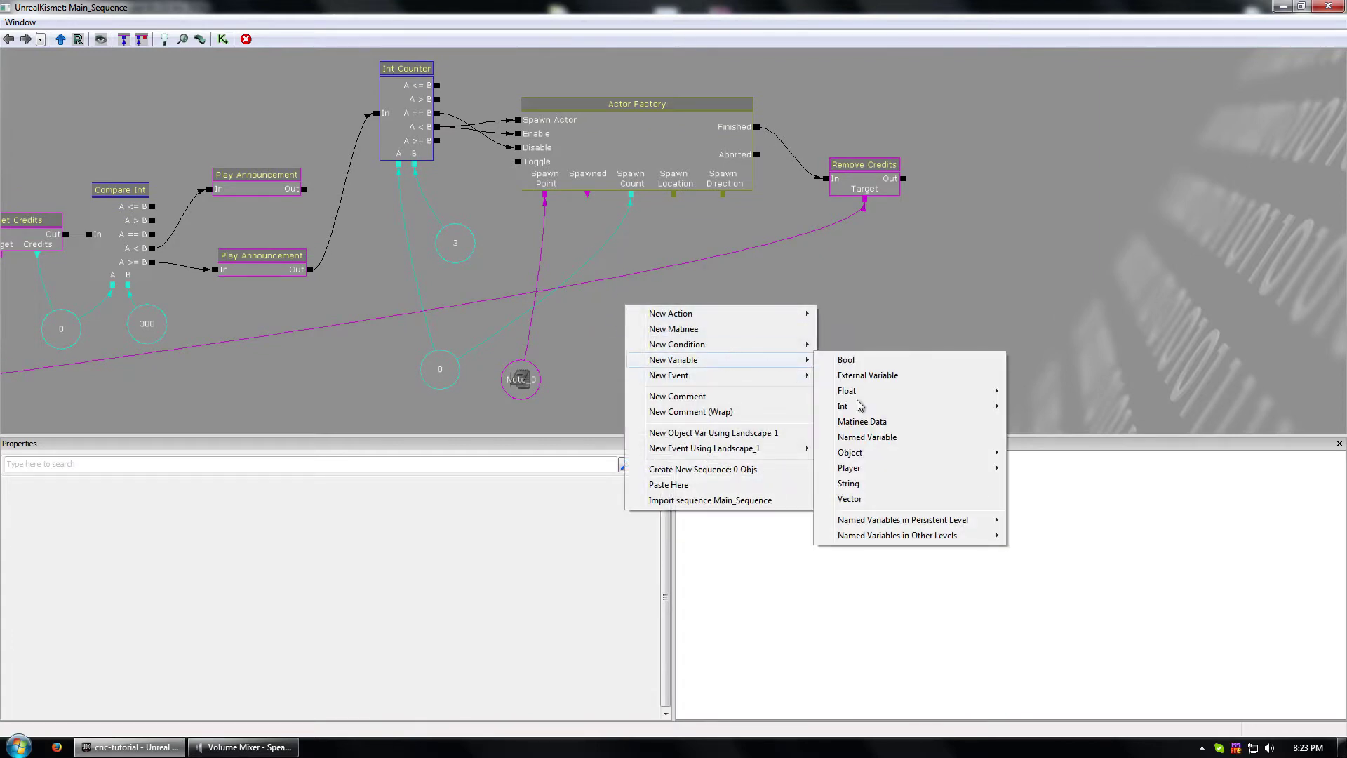
{"action": "mouse_move", "coordinate": [870, 454]}
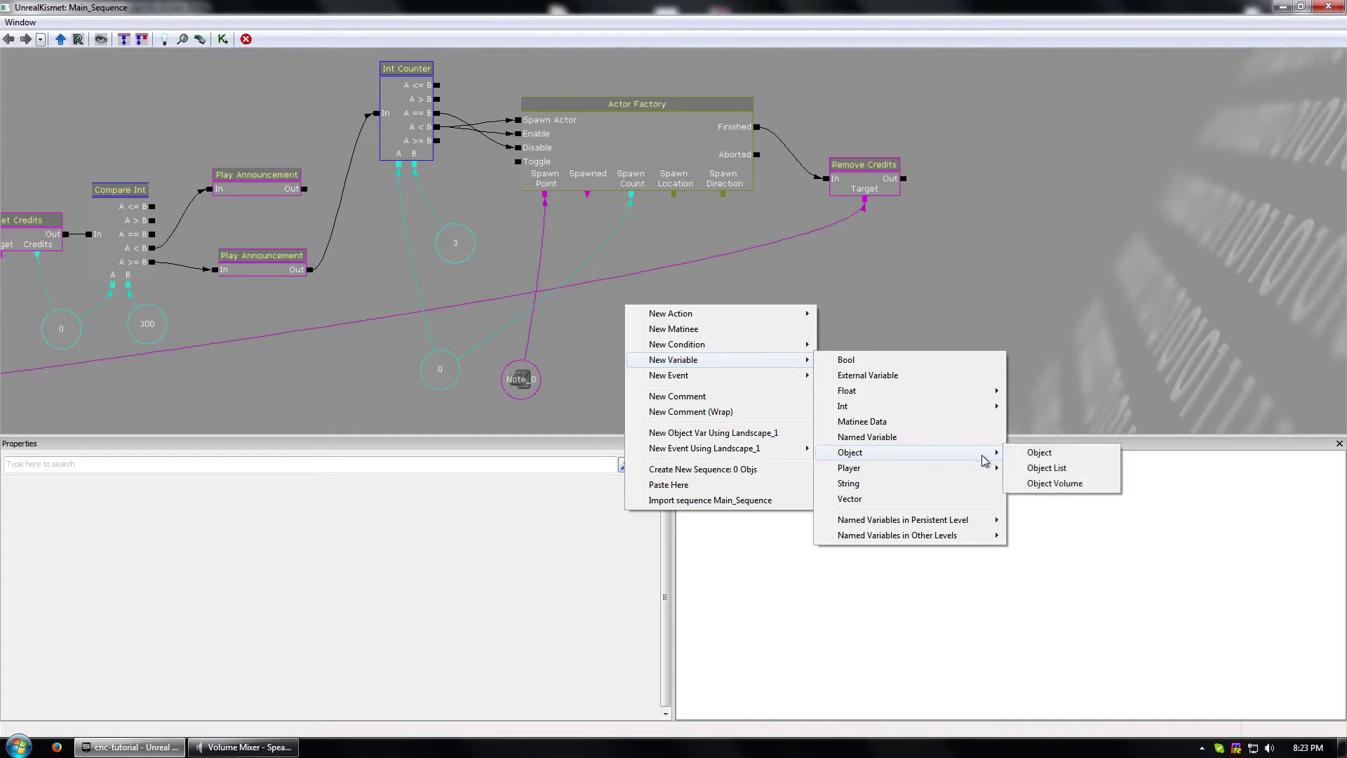
{"action": "left_click", "coordinate": [1046, 468]}
{"action": "left_click_drag", "start_coordinate": [588, 195], "coordinate": [642, 339]}
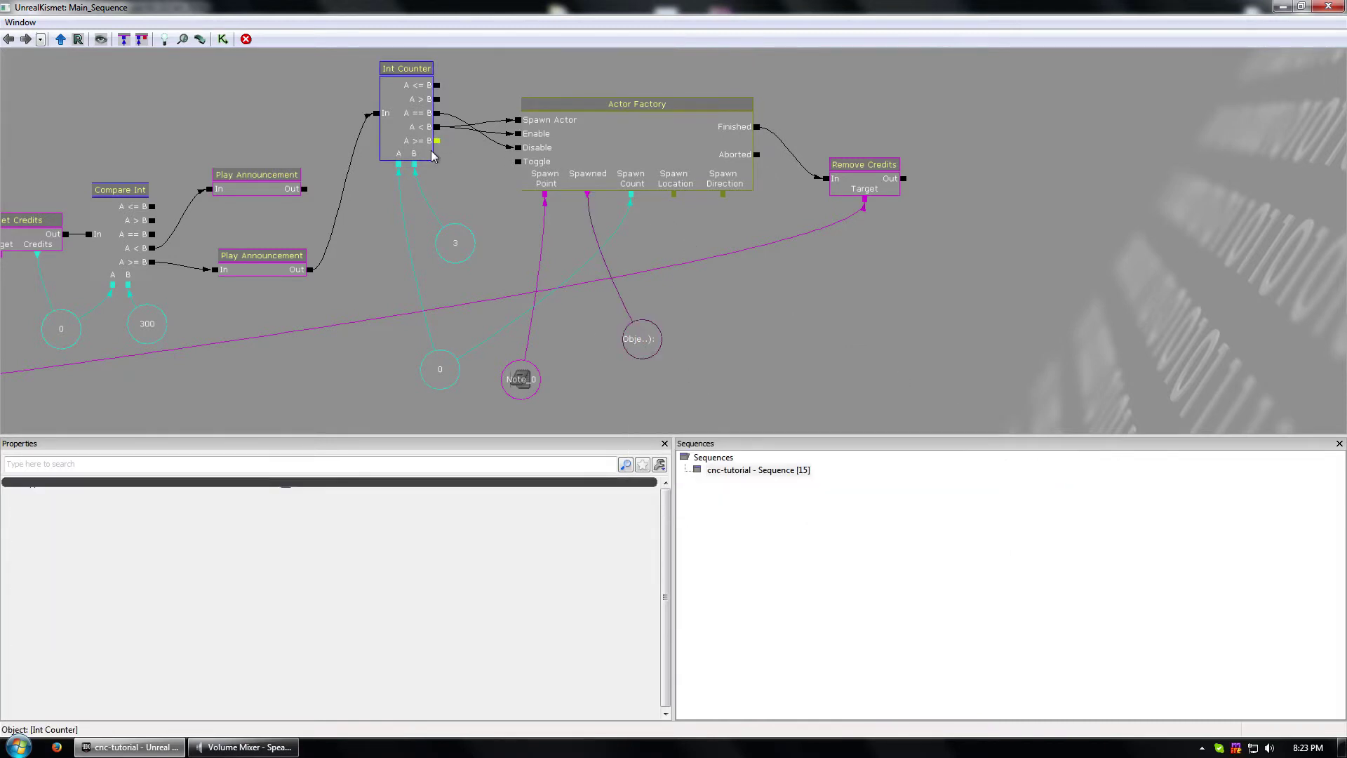
{"action": "left_click_drag", "start_coordinate": [414, 166], "coordinate": [634, 341]}
{"action": "left_click", "coordinate": [641, 342]}
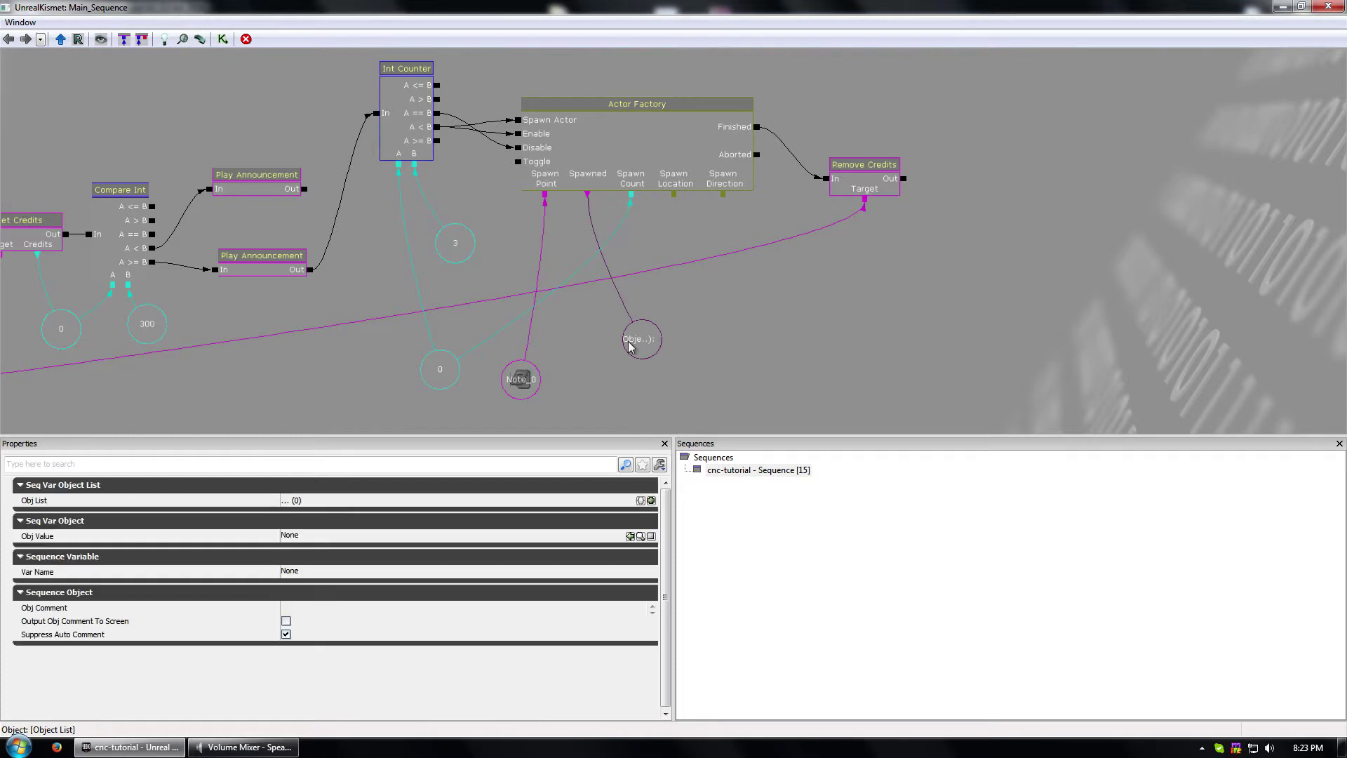
- Add an IsIn ObjectList action and place it below Remove Credits
{"action": "right_click", "coordinate": [753, 294]}
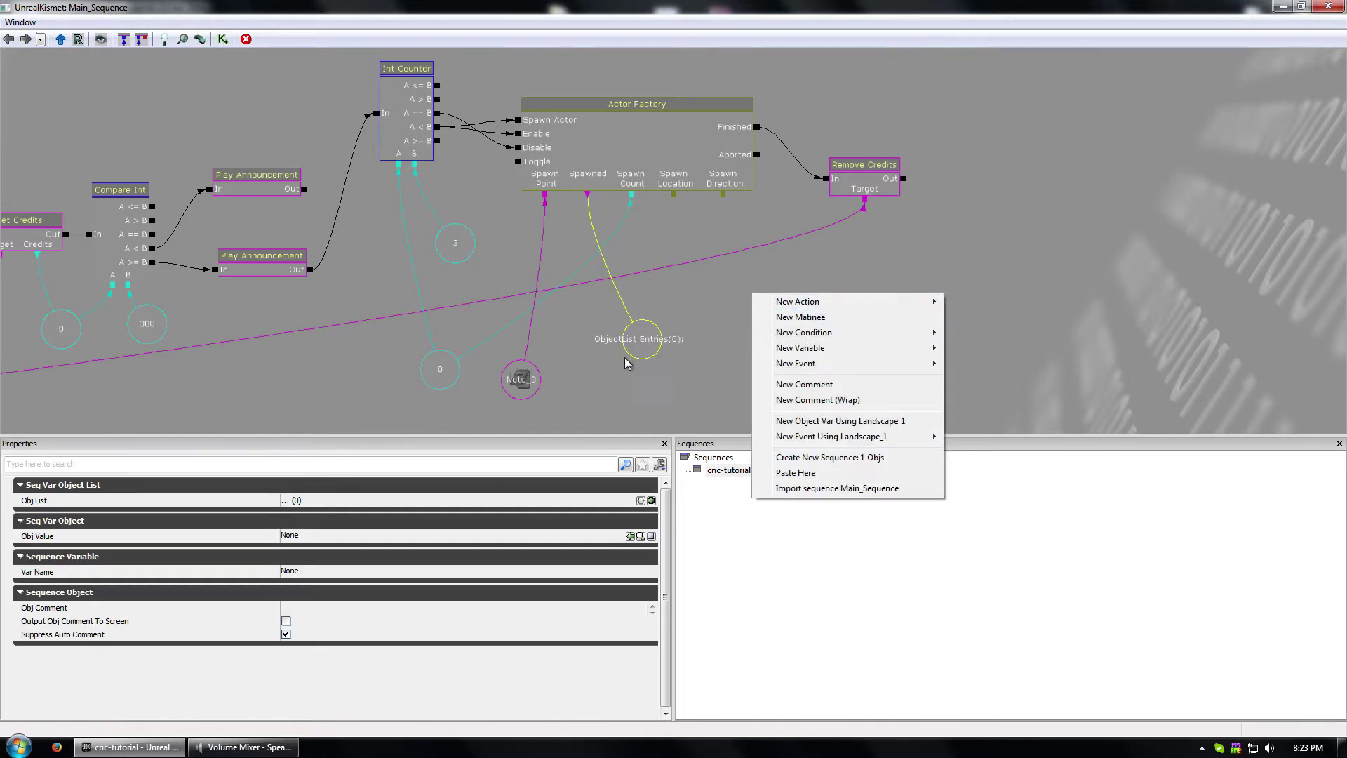
{"action": "left_click", "coordinate": [676, 305]}
{"action": "right_click", "coordinate": [702, 282]}
{"action": "mouse_move", "coordinate": [765, 291]}
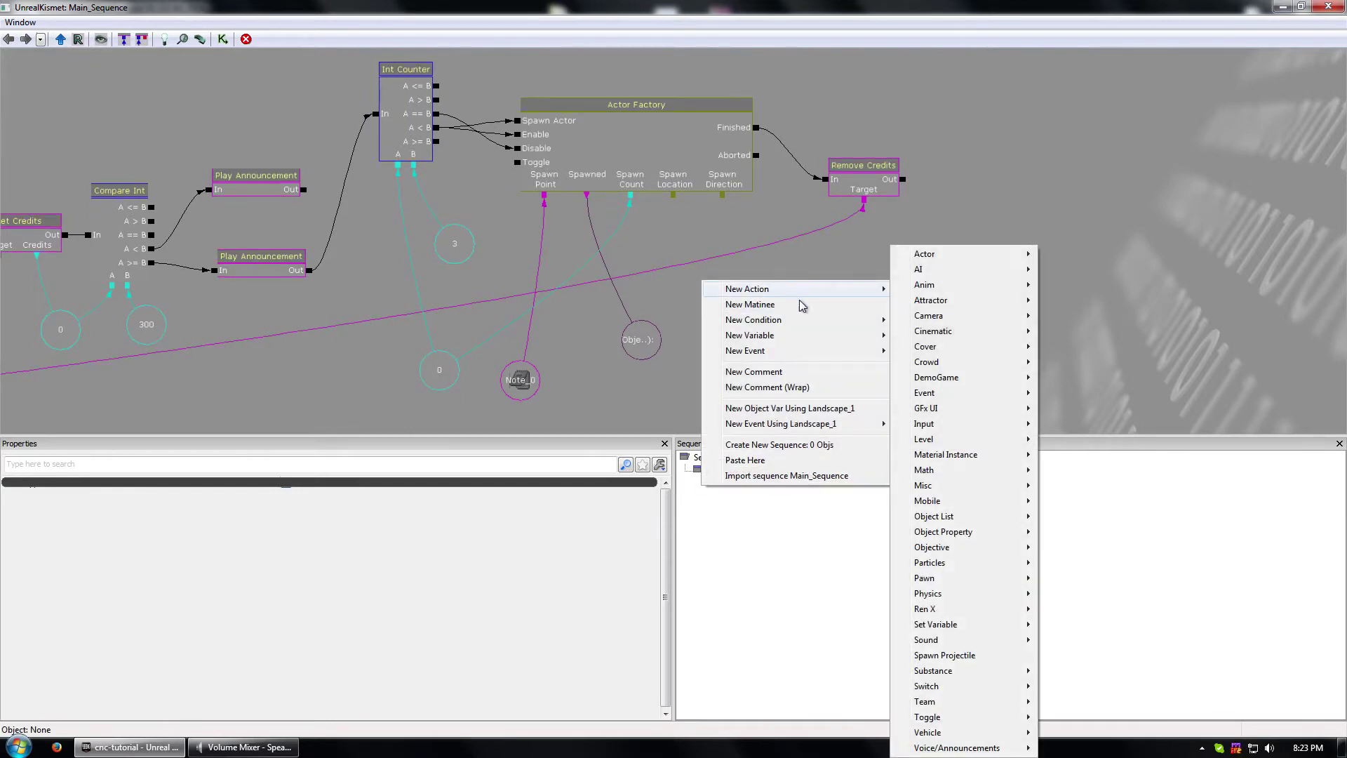
{"action": "mouse_move", "coordinate": [770, 351]}
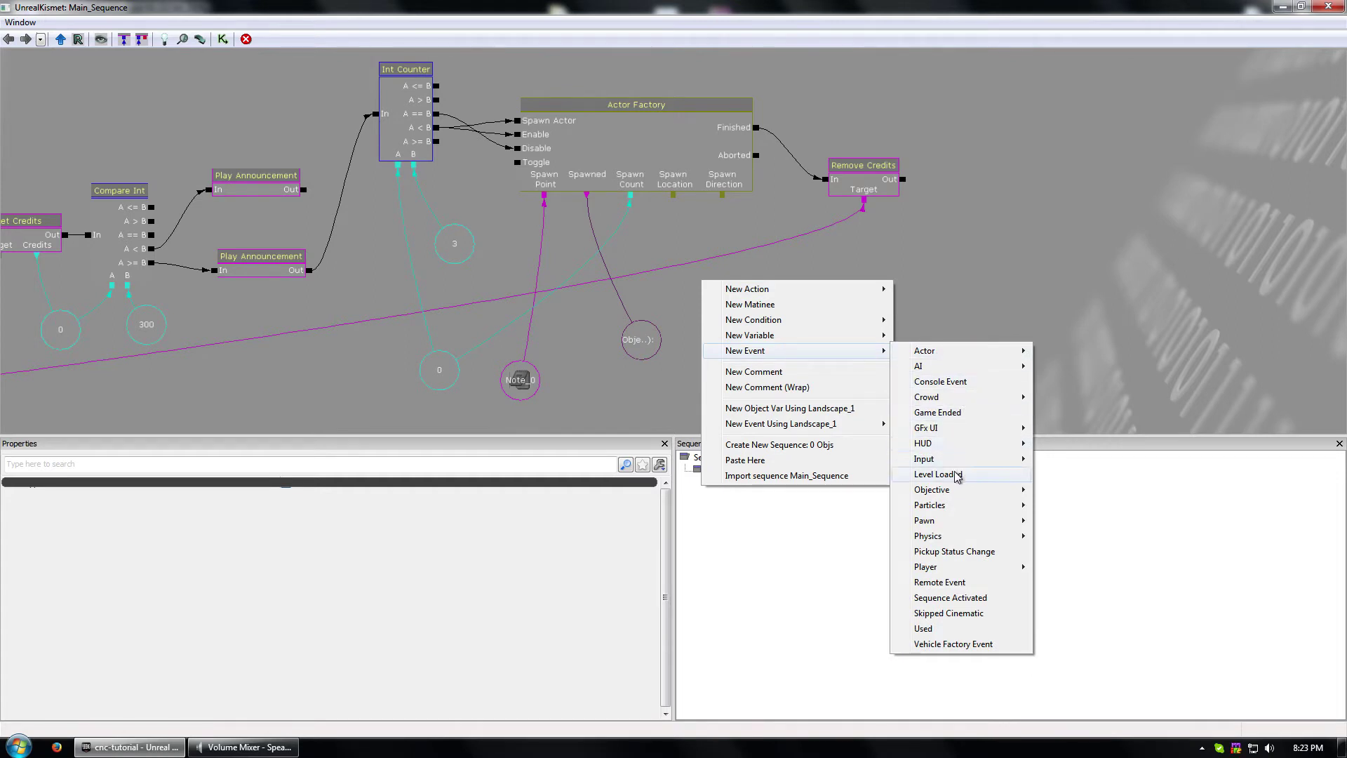
{"action": "mouse_move", "coordinate": [806, 339]}
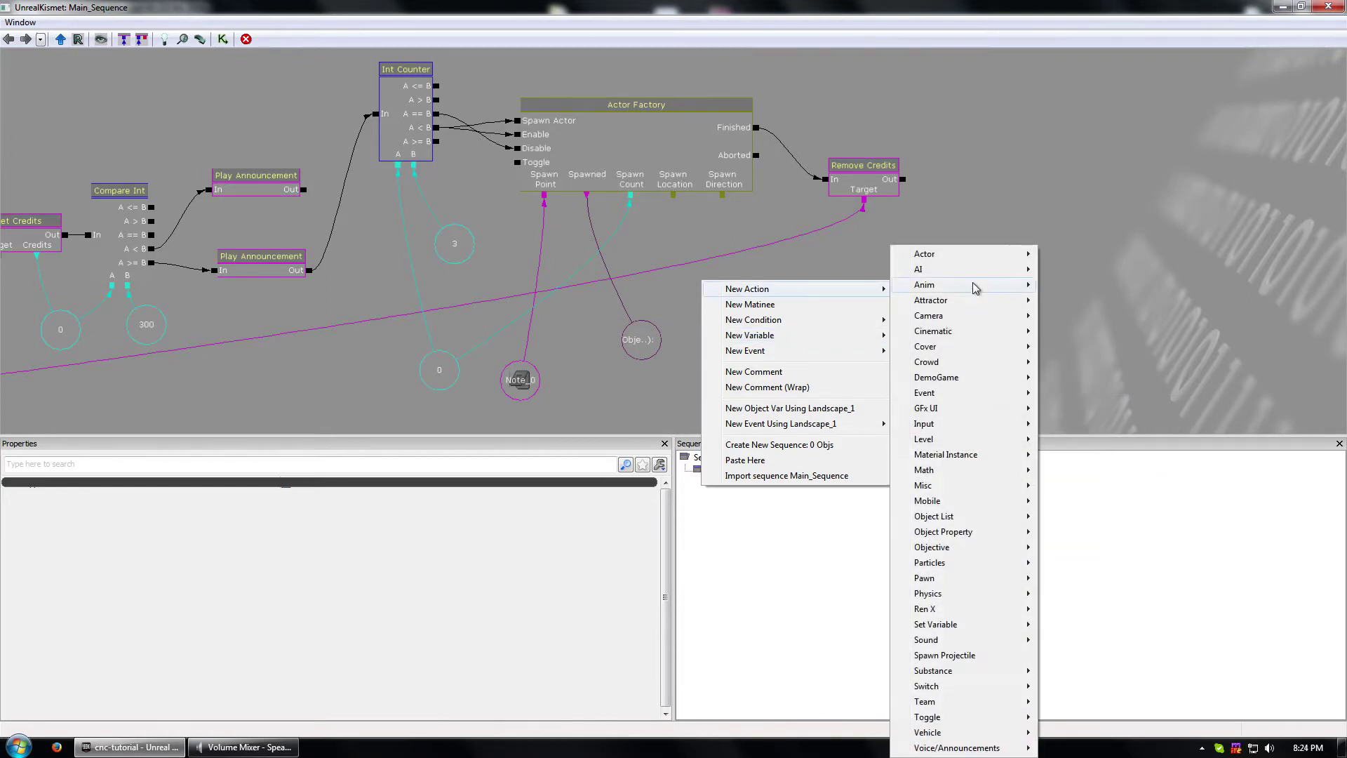
{"action": "mouse_move", "coordinate": [752, 324]}
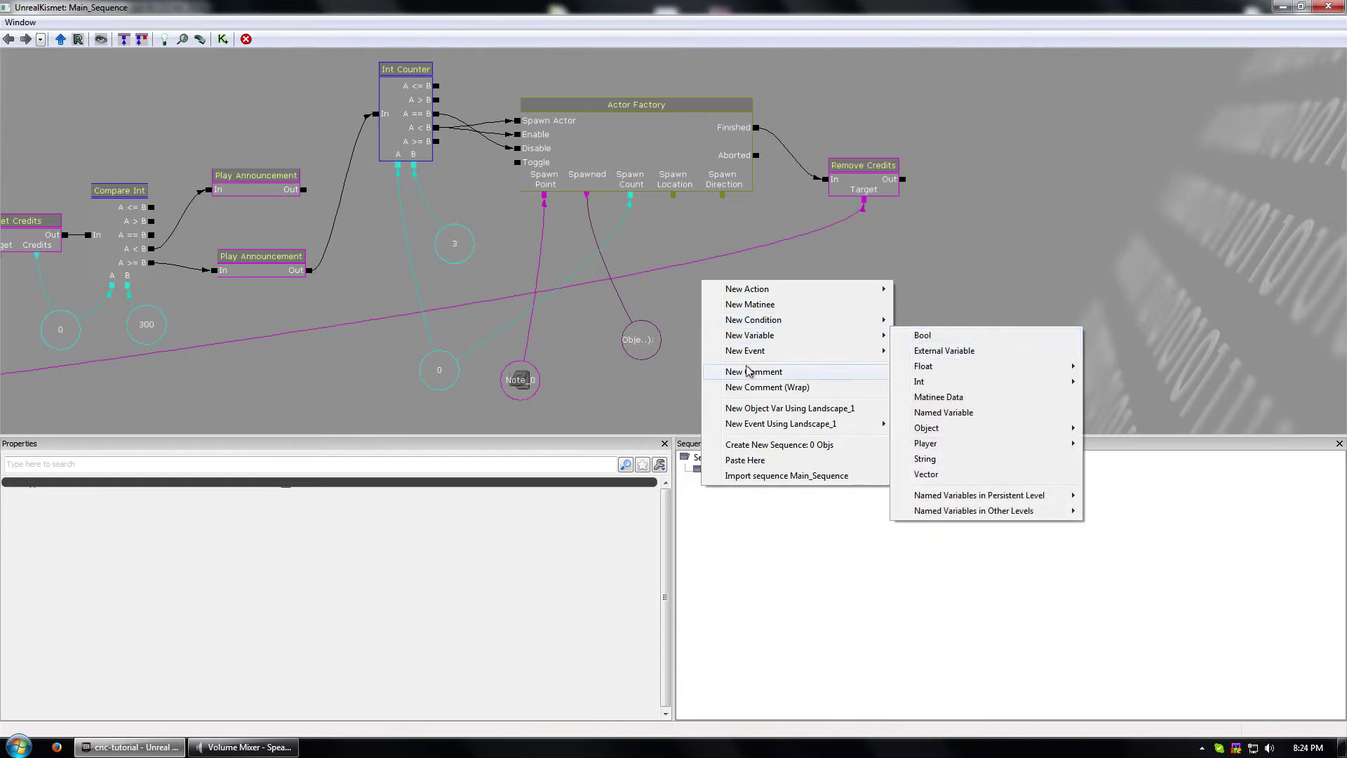
{"action": "mouse_move", "coordinate": [766, 290]}
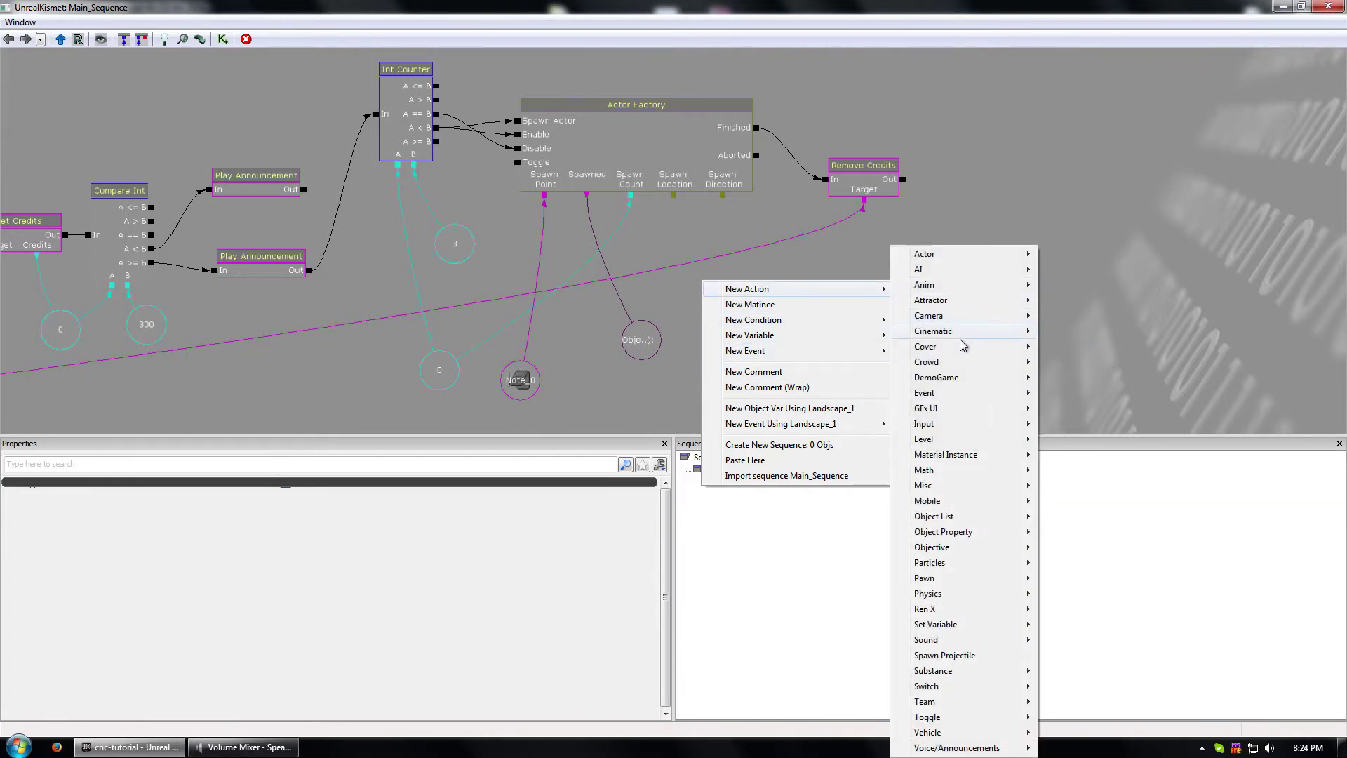
{"action": "mouse_move", "coordinate": [938, 490]}
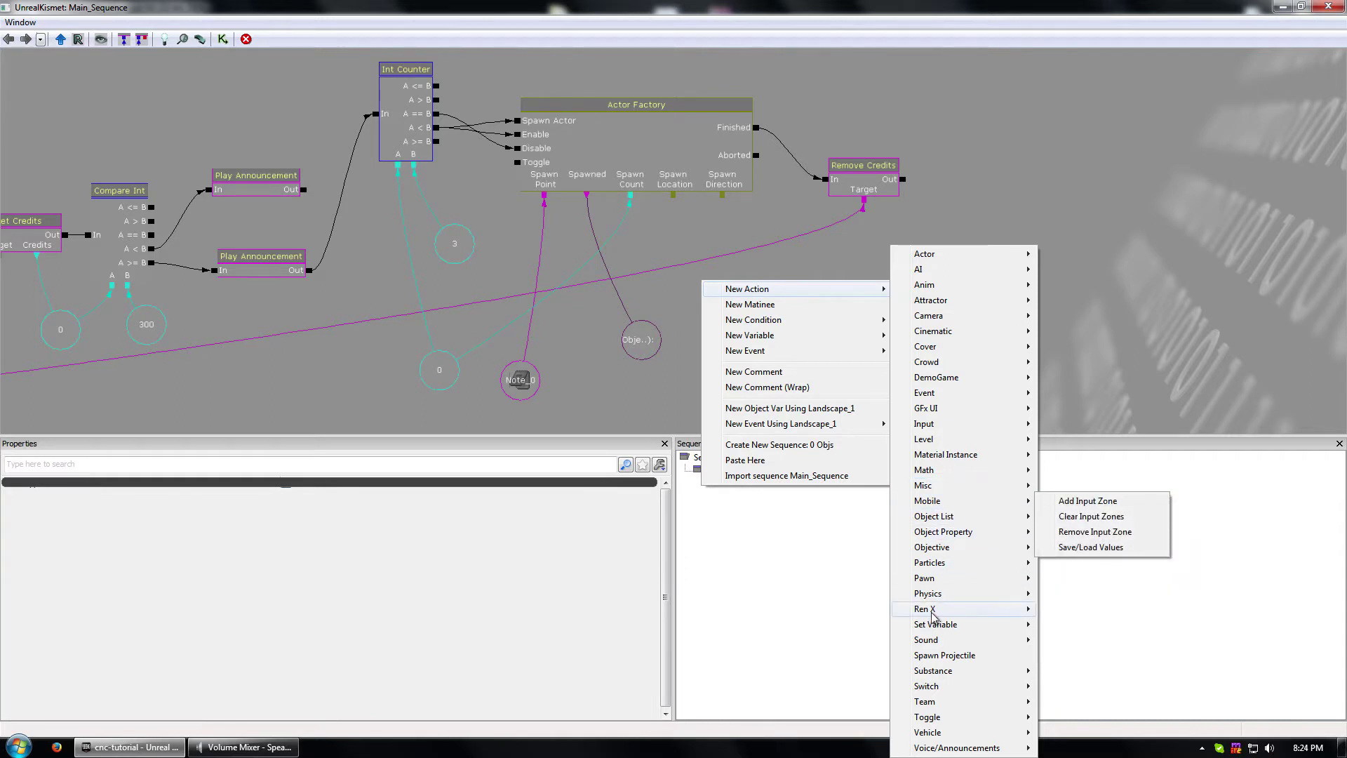
{"action": "mouse_move", "coordinate": [945, 368]}
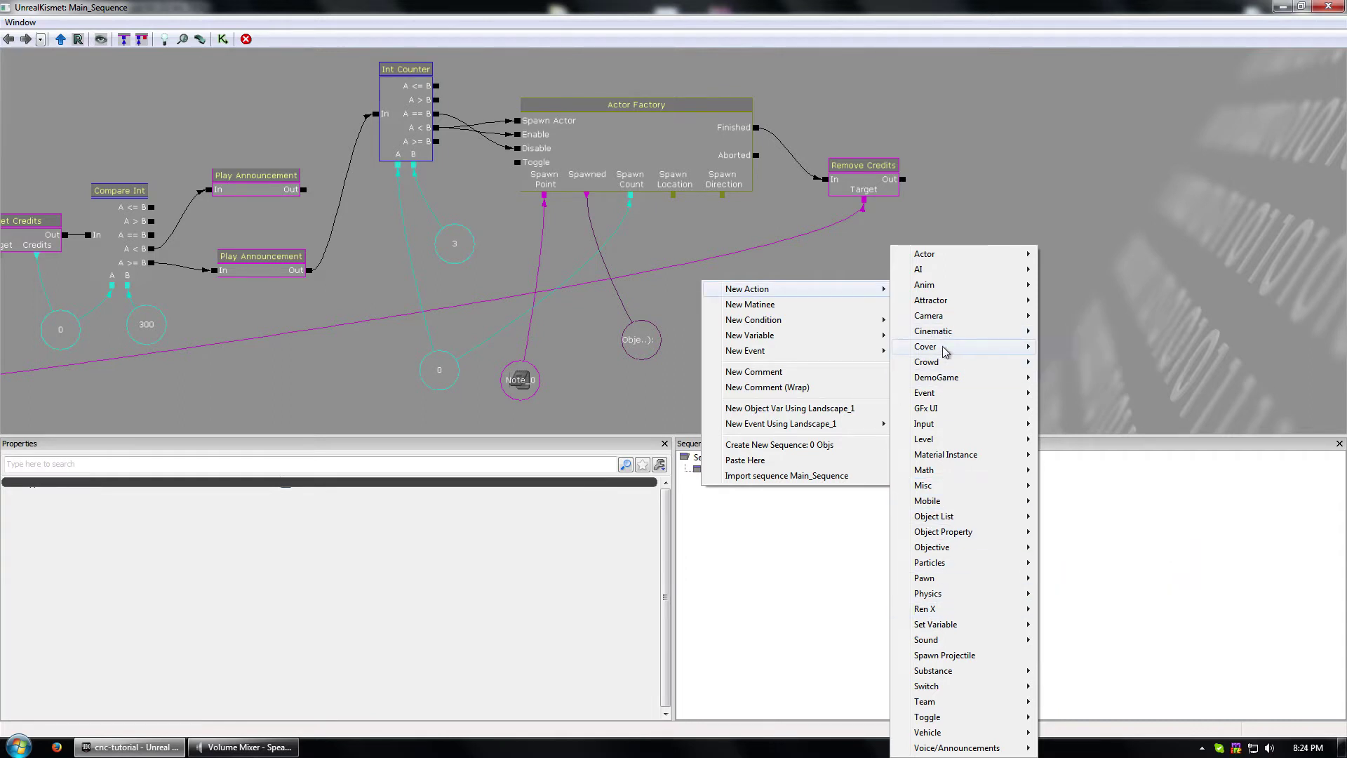
{"action": "mouse_move", "coordinate": [934, 301]}
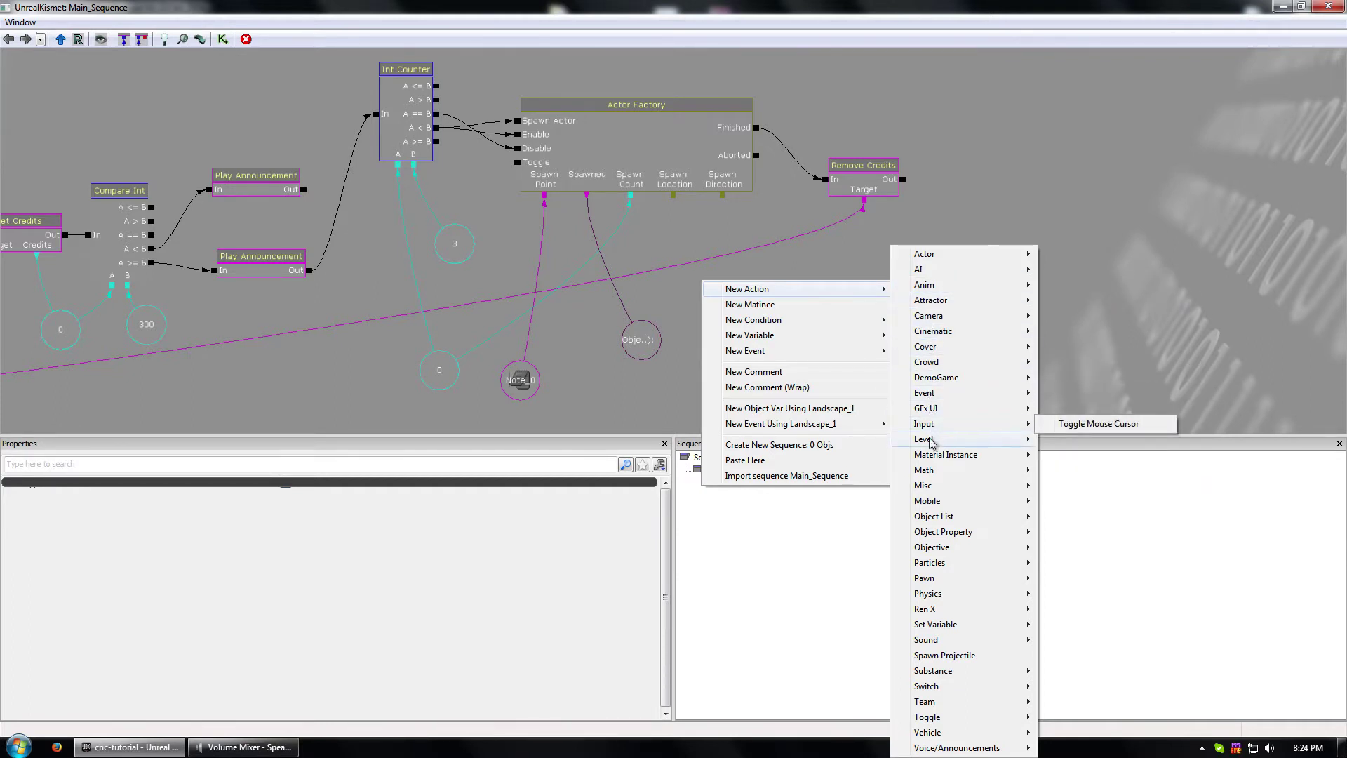
{"action": "mouse_move", "coordinate": [935, 440]}
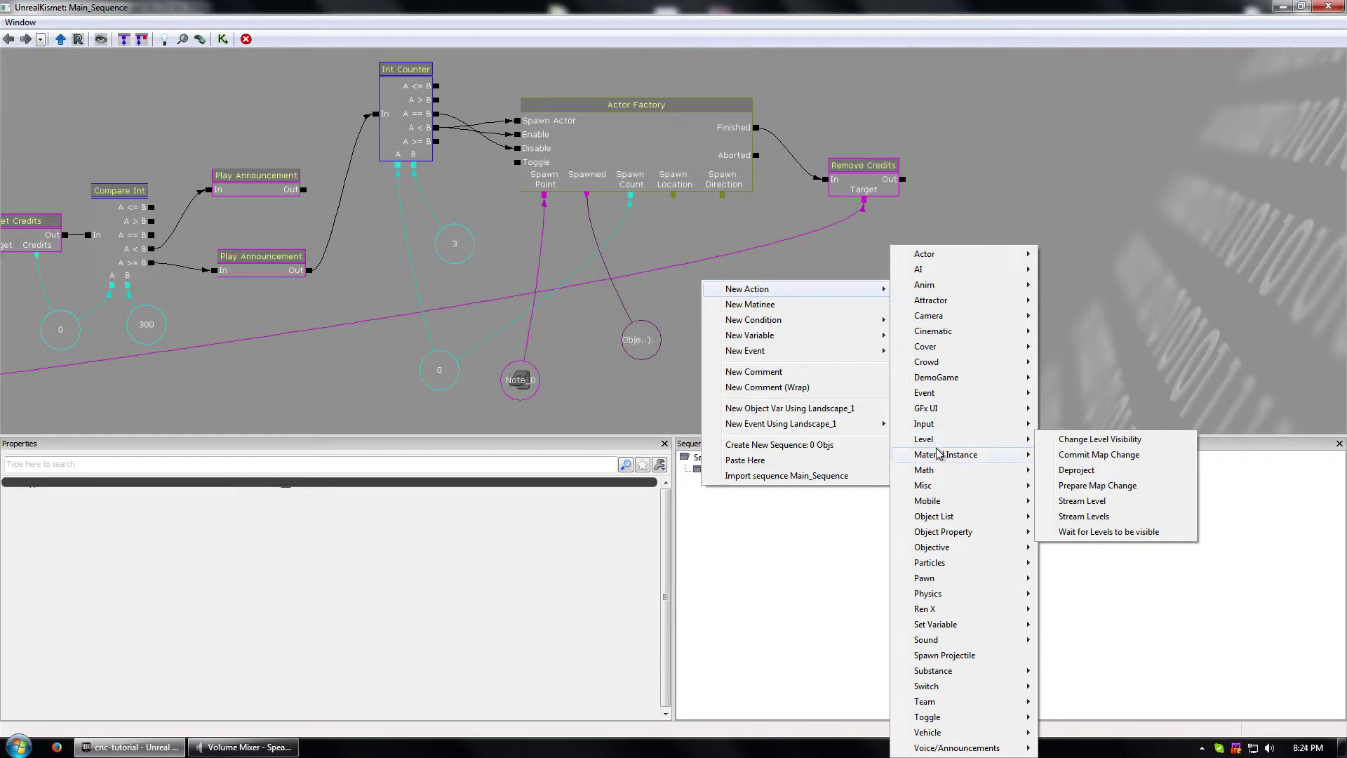
{"action": "mouse_move", "coordinate": [949, 523]}
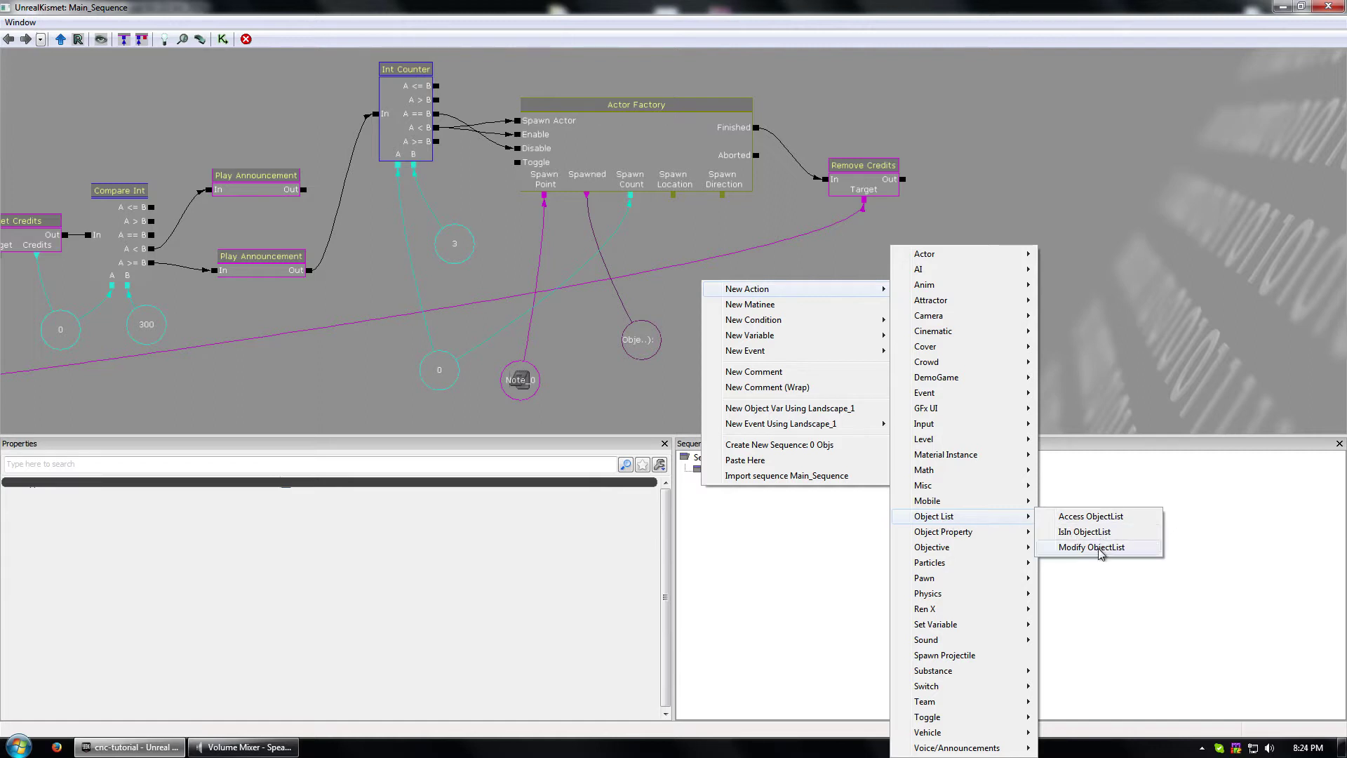
{"action": "left_click", "coordinate": [1084, 532]}
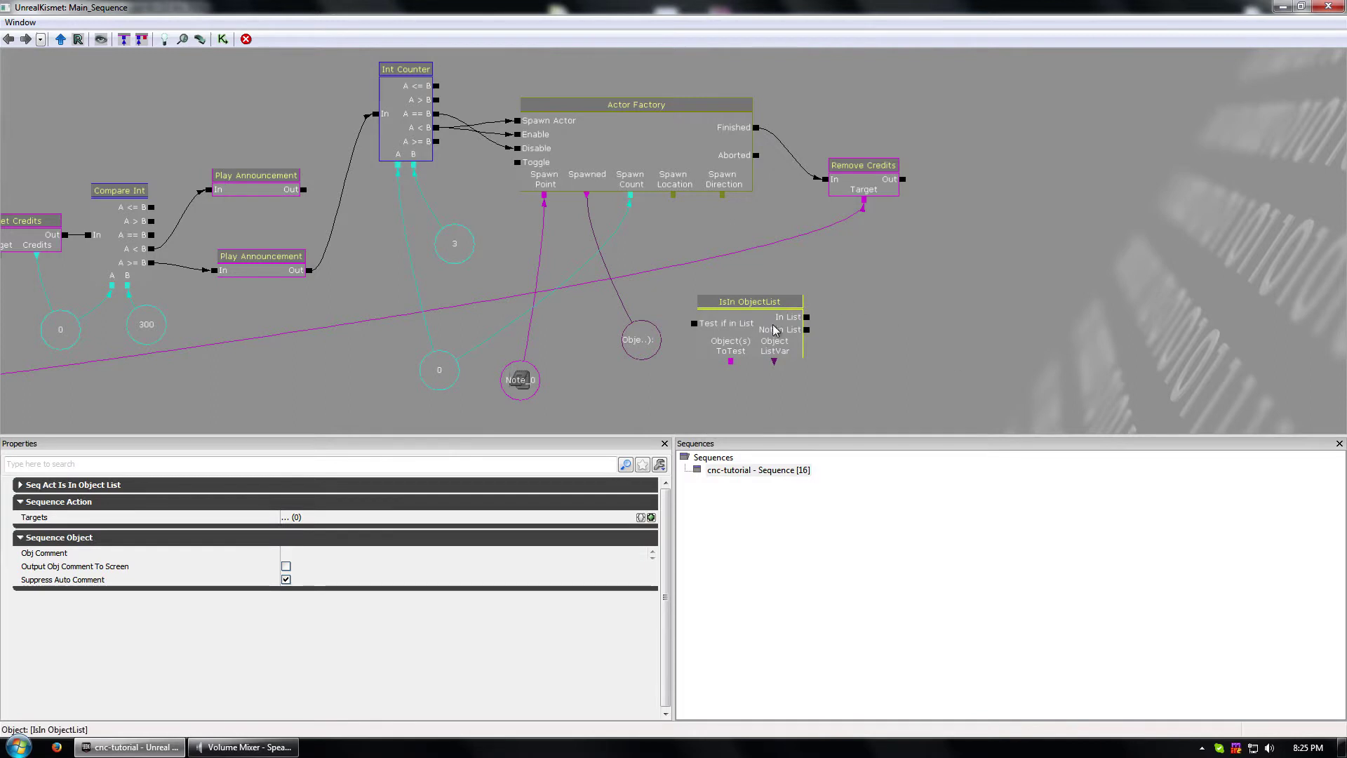
{"action": "left_click_drag", "start_coordinate": [753, 303], "coordinate": [828, 247]}
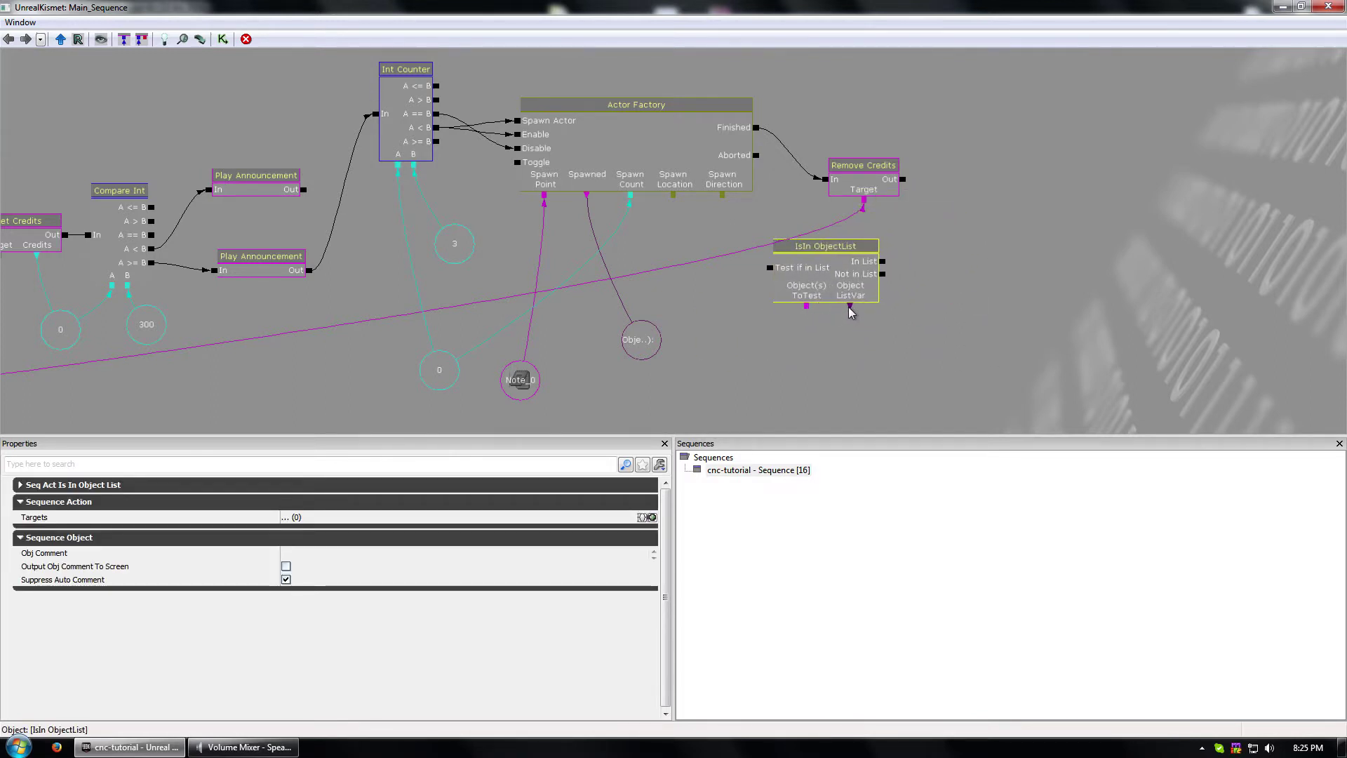
- Link the IsIn ObjectList action's Object ListVar and Object(s) ToTest to the Object List variable and shift the action slightly
{"action": "left_click_drag", "start_coordinate": [849, 307], "coordinate": [641, 340]}
{"action": "left_click", "coordinate": [838, 301]}
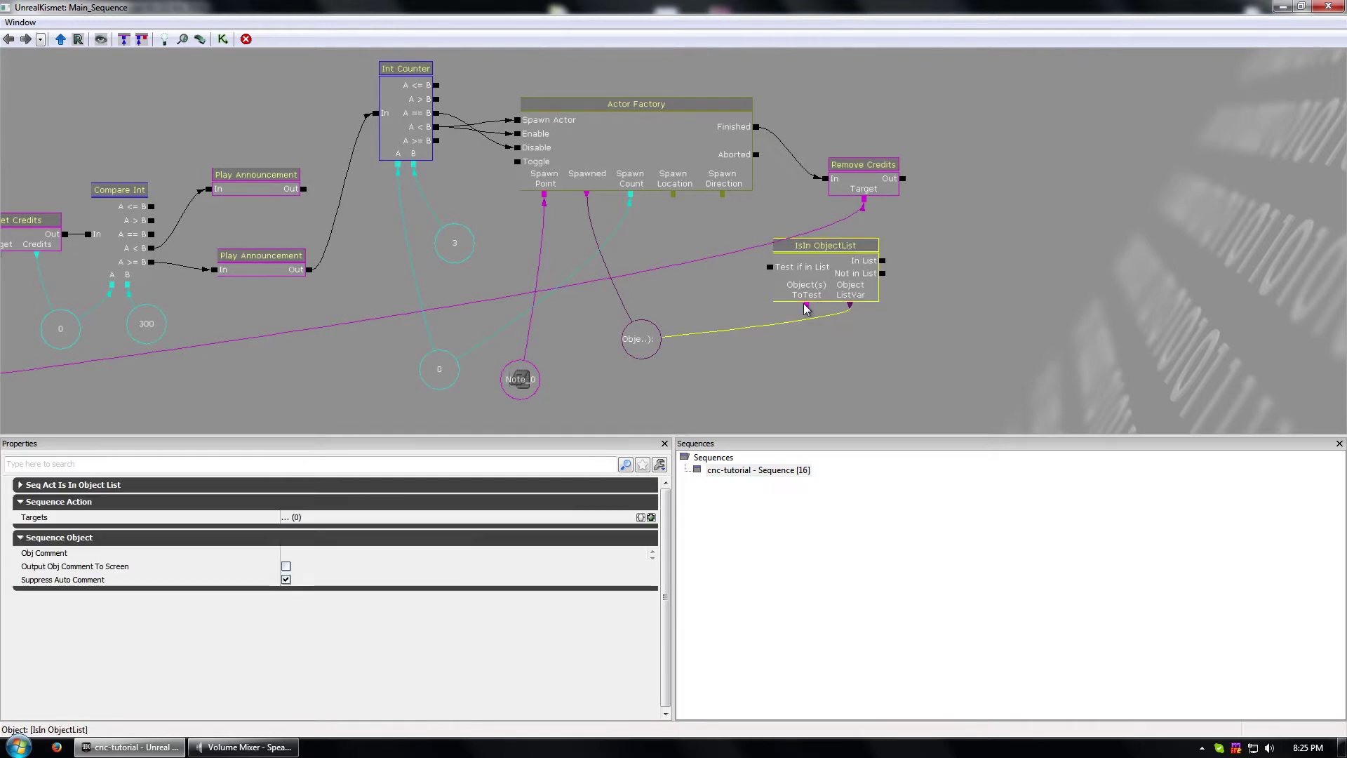
{"action": "left_click_drag", "start_coordinate": [807, 309], "coordinate": [642, 340]}
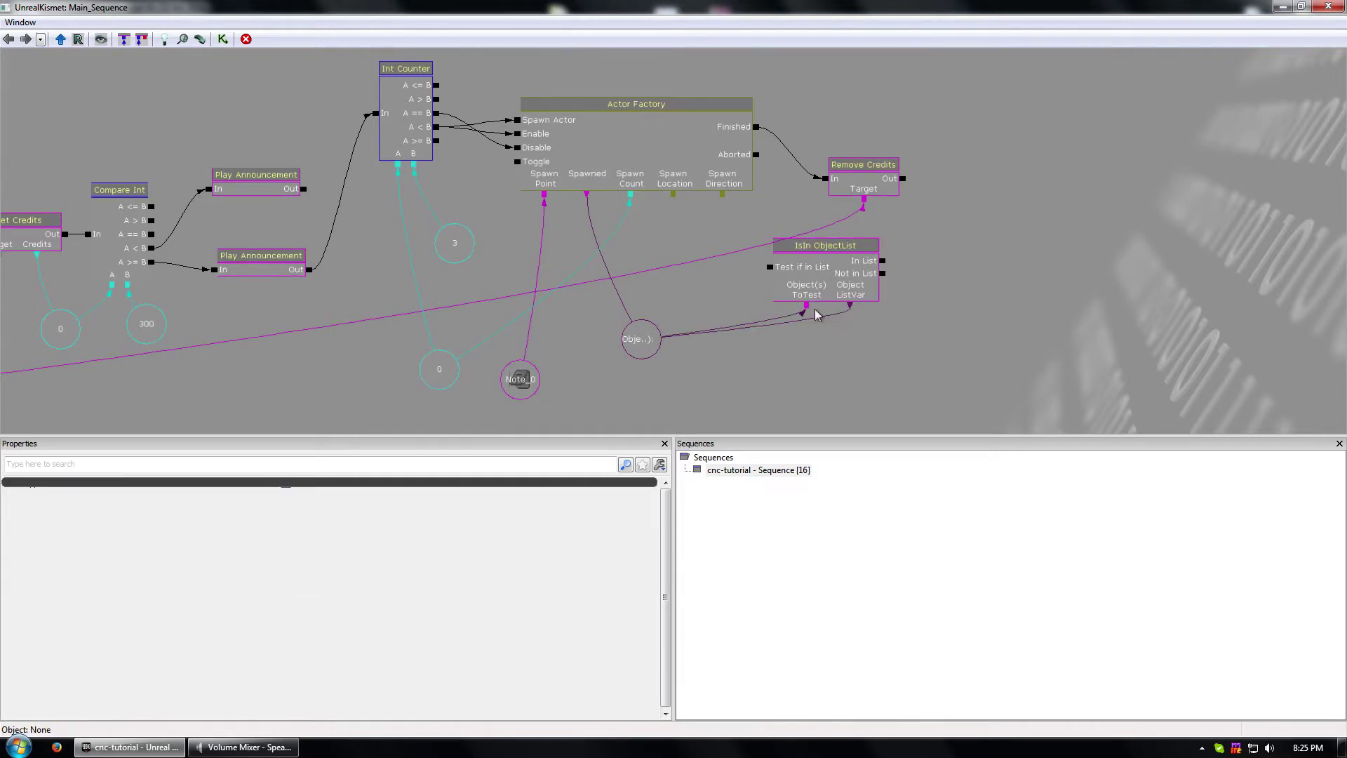
{"action": "left_click", "coordinate": [821, 284]}
{"action": "mouse_move", "coordinate": [833, 277]}
{"action": "left_mouse_down", "text": "ctrl"}
{"action": "mouse_move", "coordinate": [762, 273]}
{"action": "mouse_move", "coordinate": [852, 286]}
{"action": "mouse_move", "coordinate": [821, 276]}
{"action": "left_mouse_up", "text": "ctrl"}
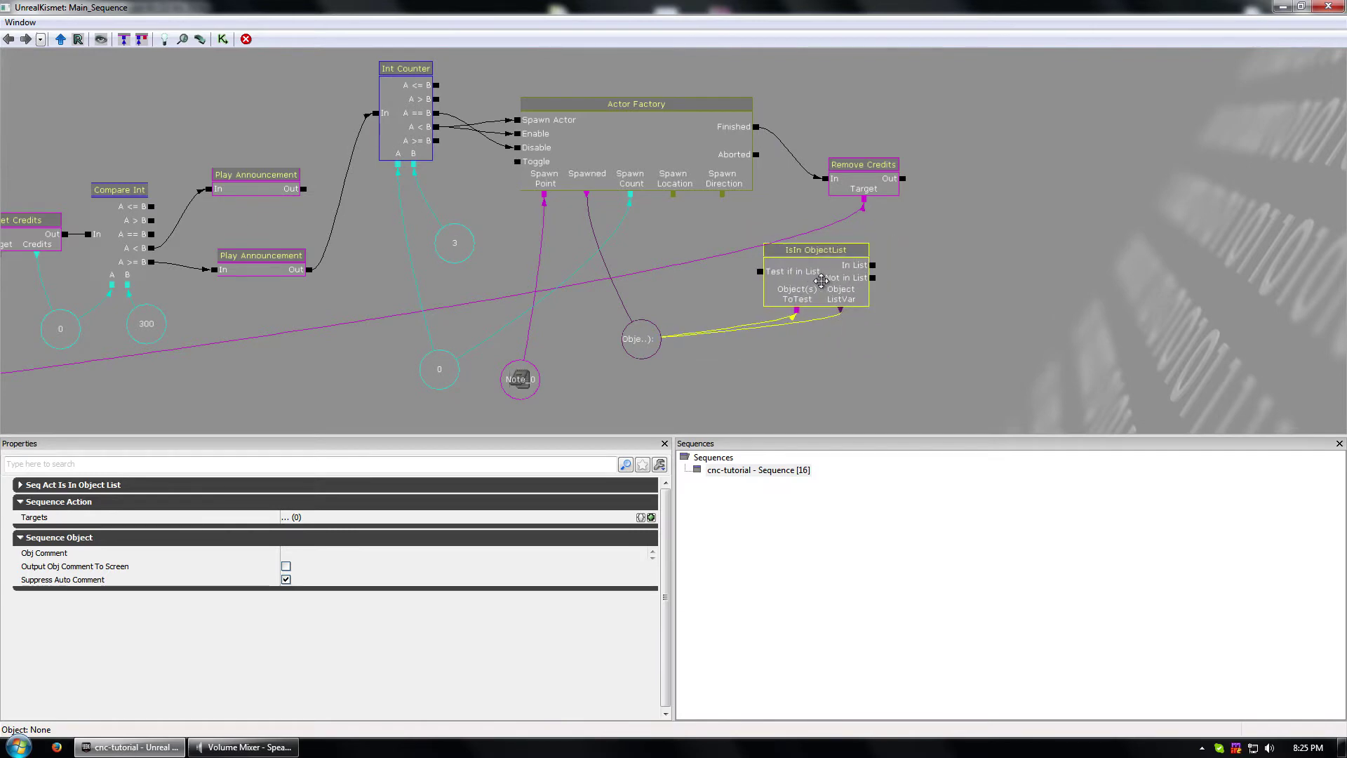
{"action": "right_click", "coordinate": [842, 308]}
{"action": "left_click", "coordinate": [805, 313]}
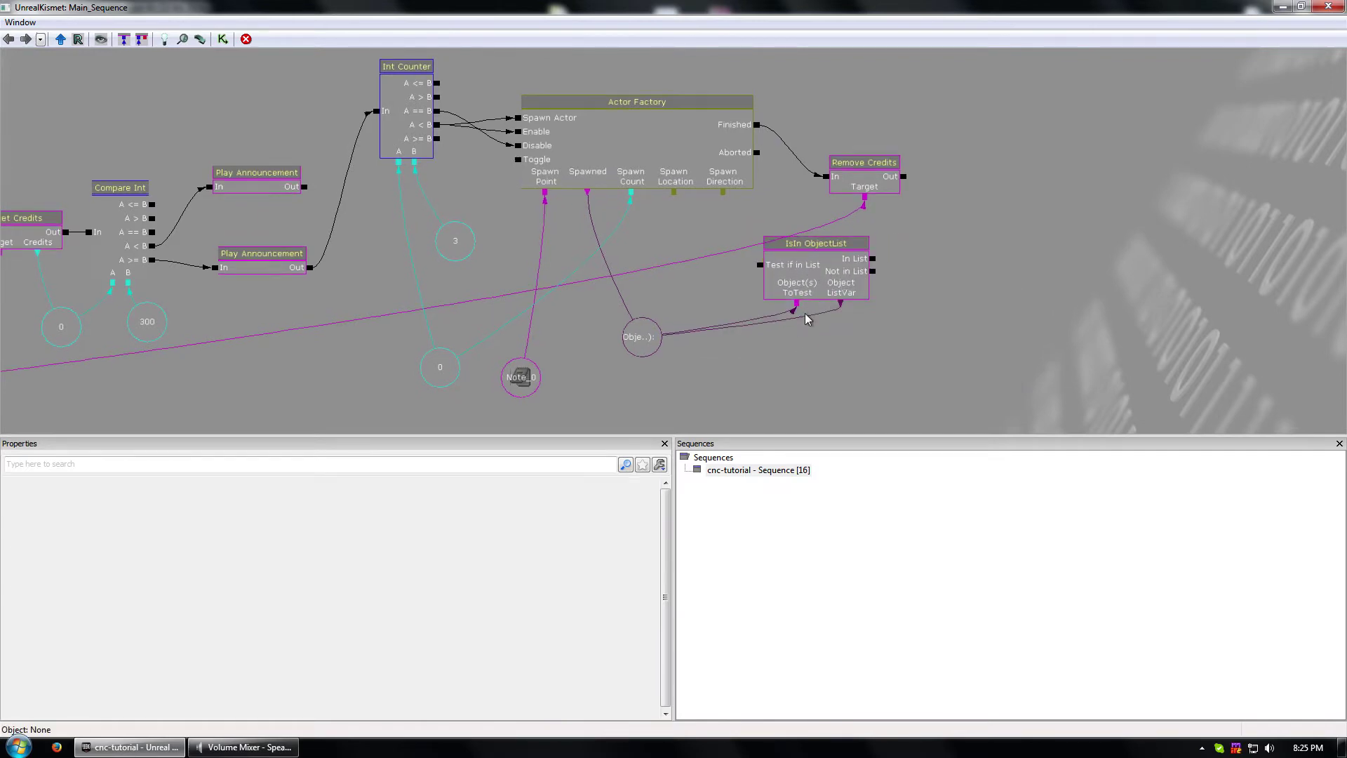
- Replace the Object List variable beneath the Actor Factory with a new, empty Object variable
{"action": "left_click", "coordinate": [642, 339]}
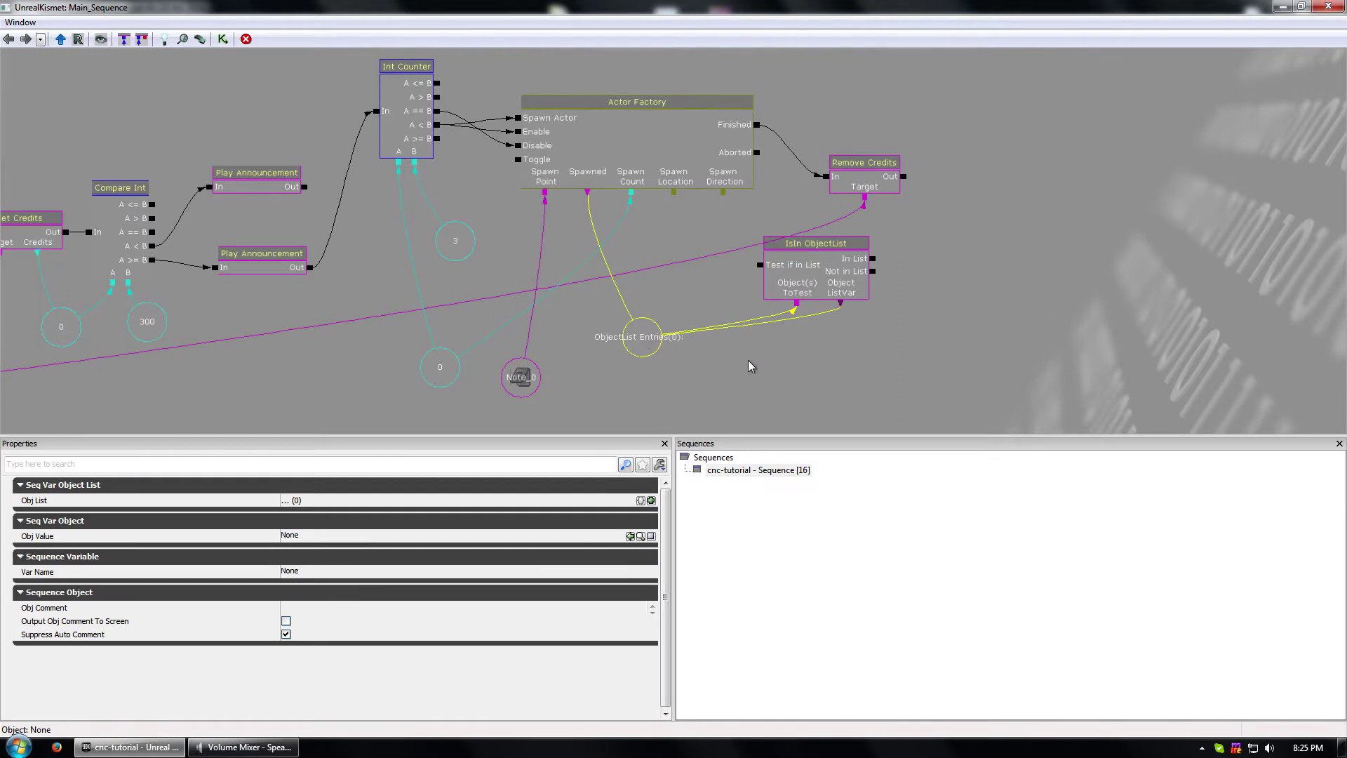
{"action": "key", "text": "Delete"}
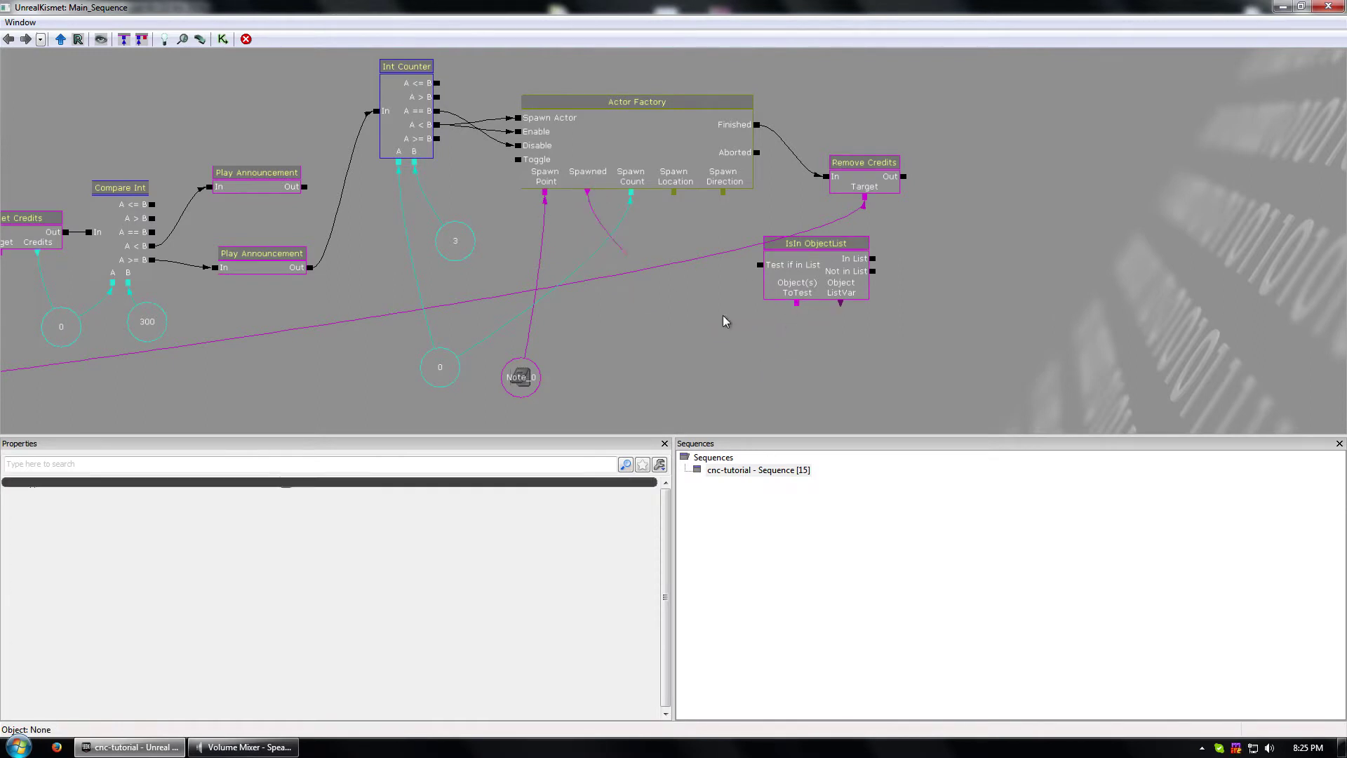
{"action": "right_click", "coordinate": [642, 322]}
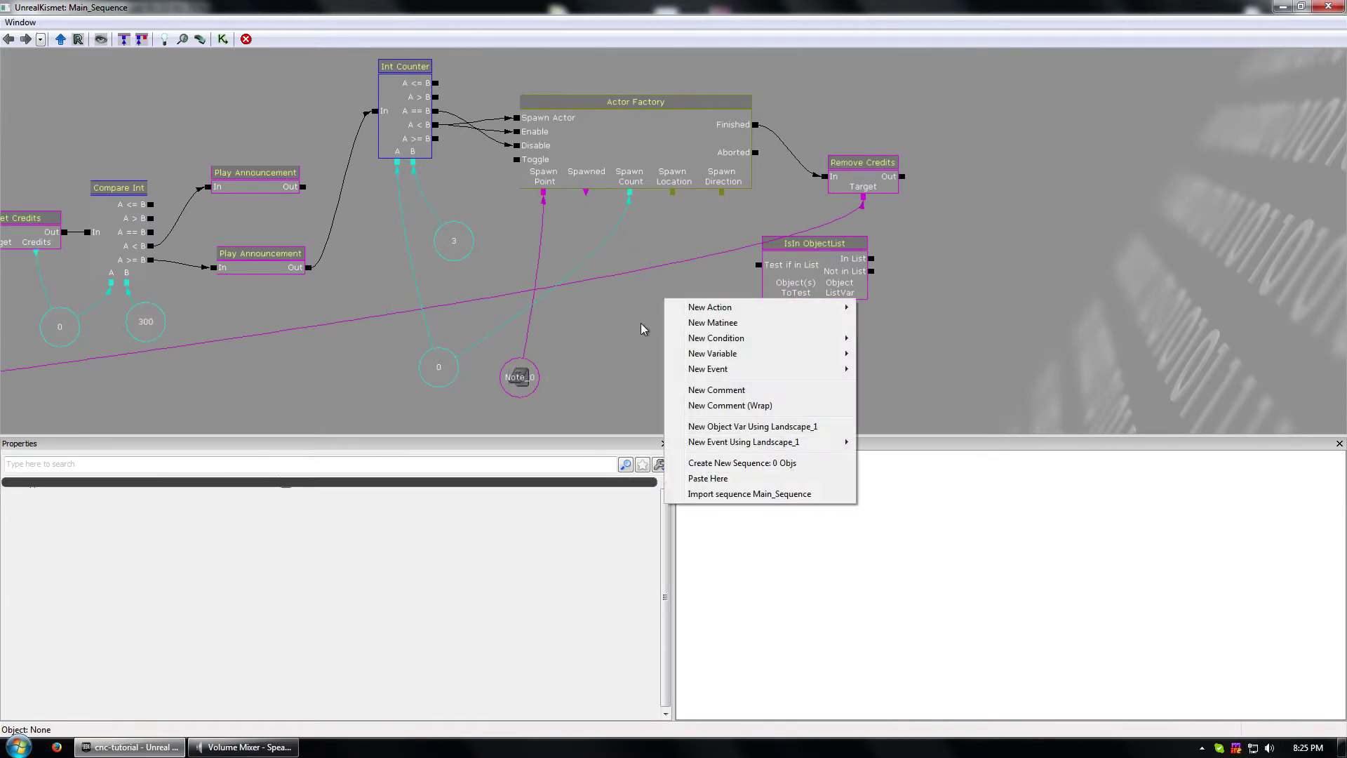
{"action": "mouse_move", "coordinate": [731, 370]}
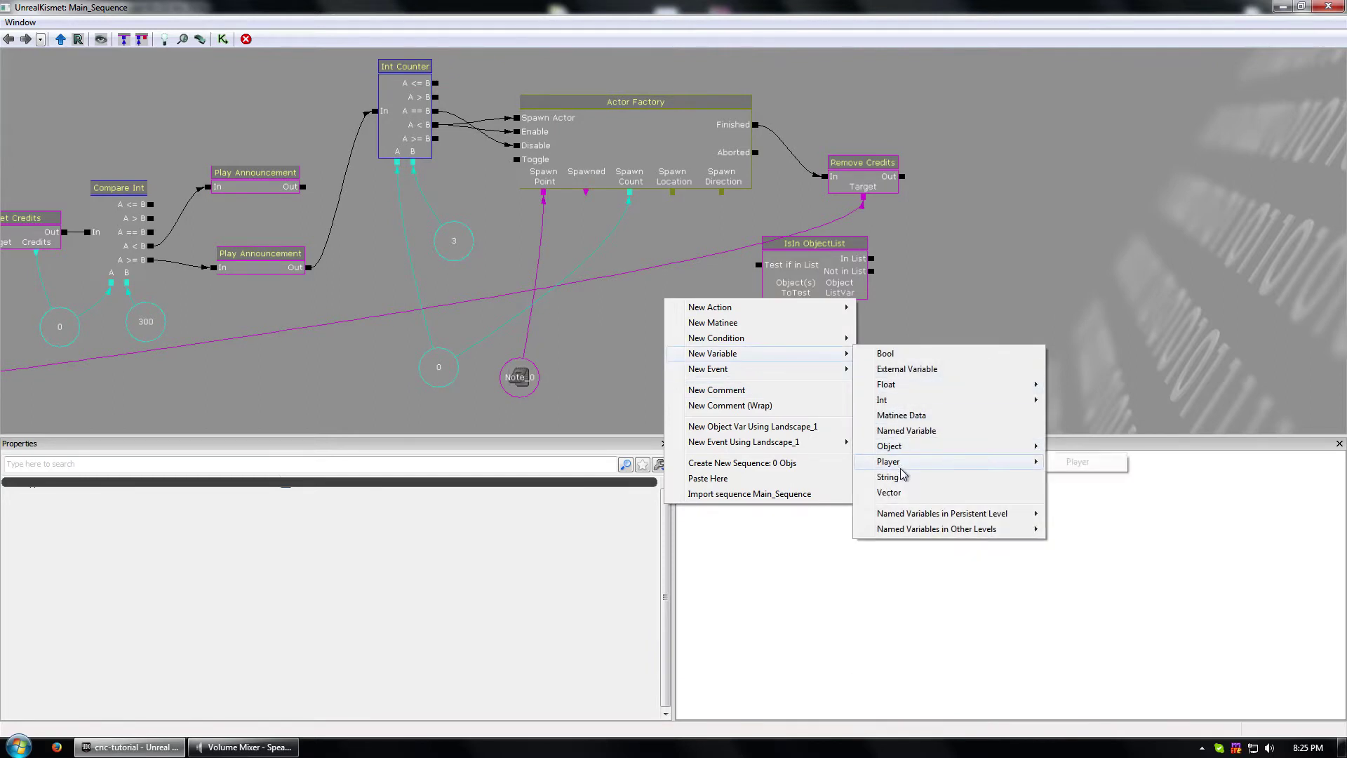
{"action": "left_click", "coordinate": [1084, 449]}
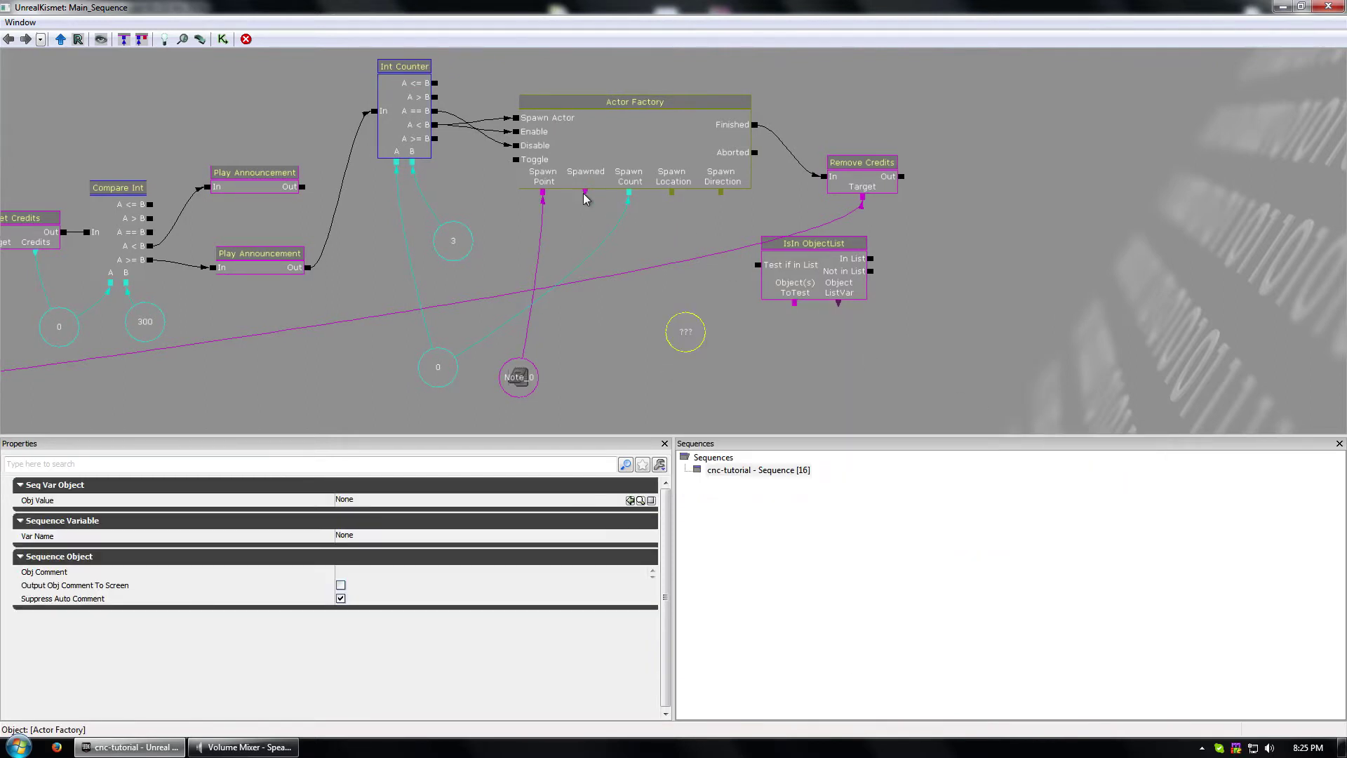
- Link the Actor Factory's Spawned connector to the empty Object variable and add an Object List variable beneath the IsIn ObjectList action
{"action": "left_click_drag", "start_coordinate": [585, 193], "coordinate": [698, 352]}
{"action": "right_click", "coordinate": [853, 342]}
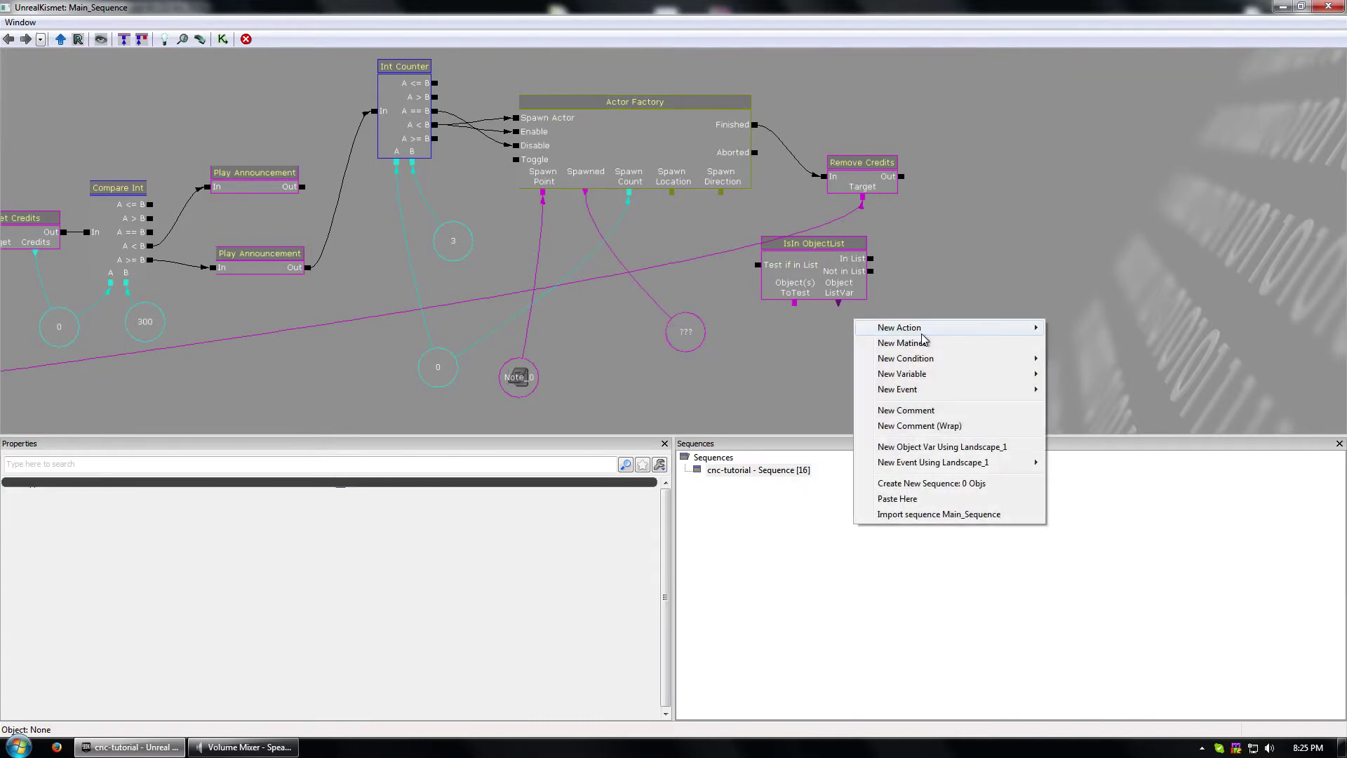
{"action": "mouse_move", "coordinate": [928, 392]}
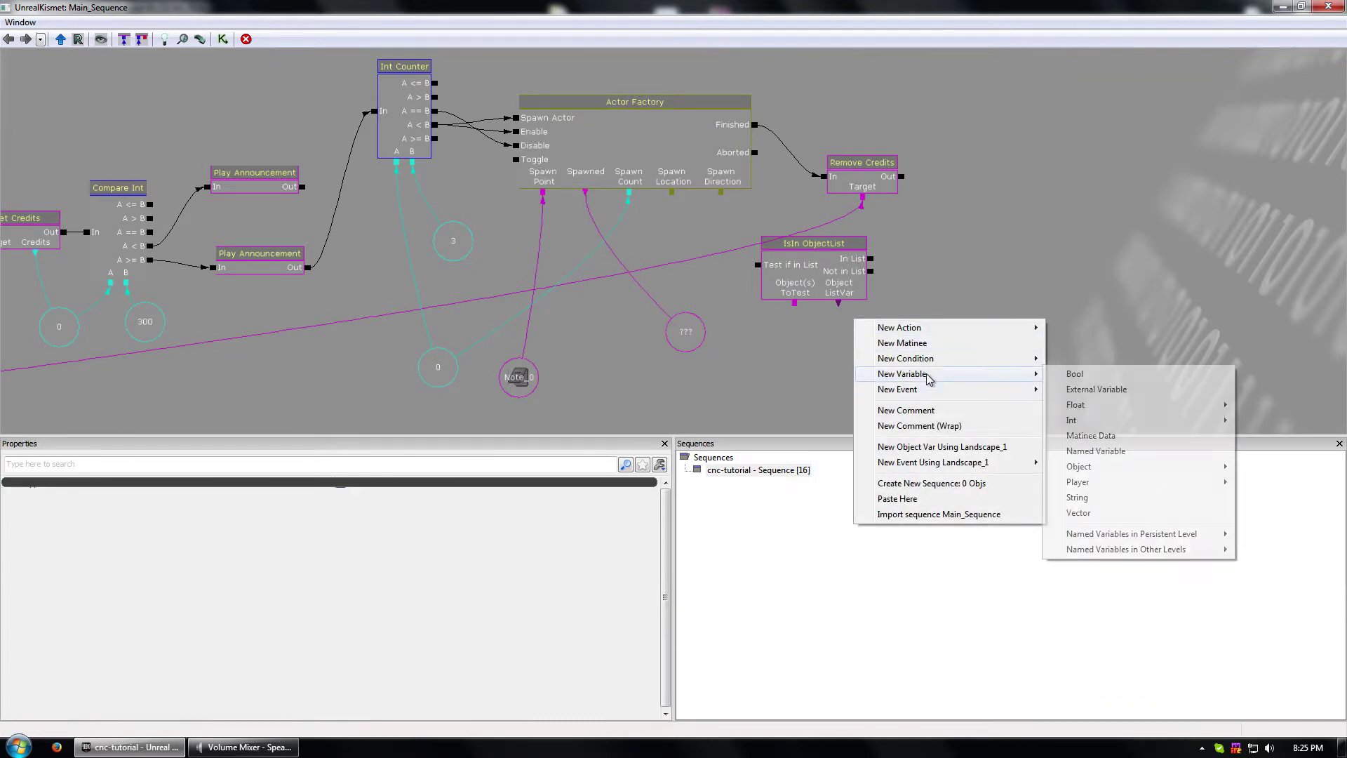
{"action": "mouse_move", "coordinate": [1084, 466]}
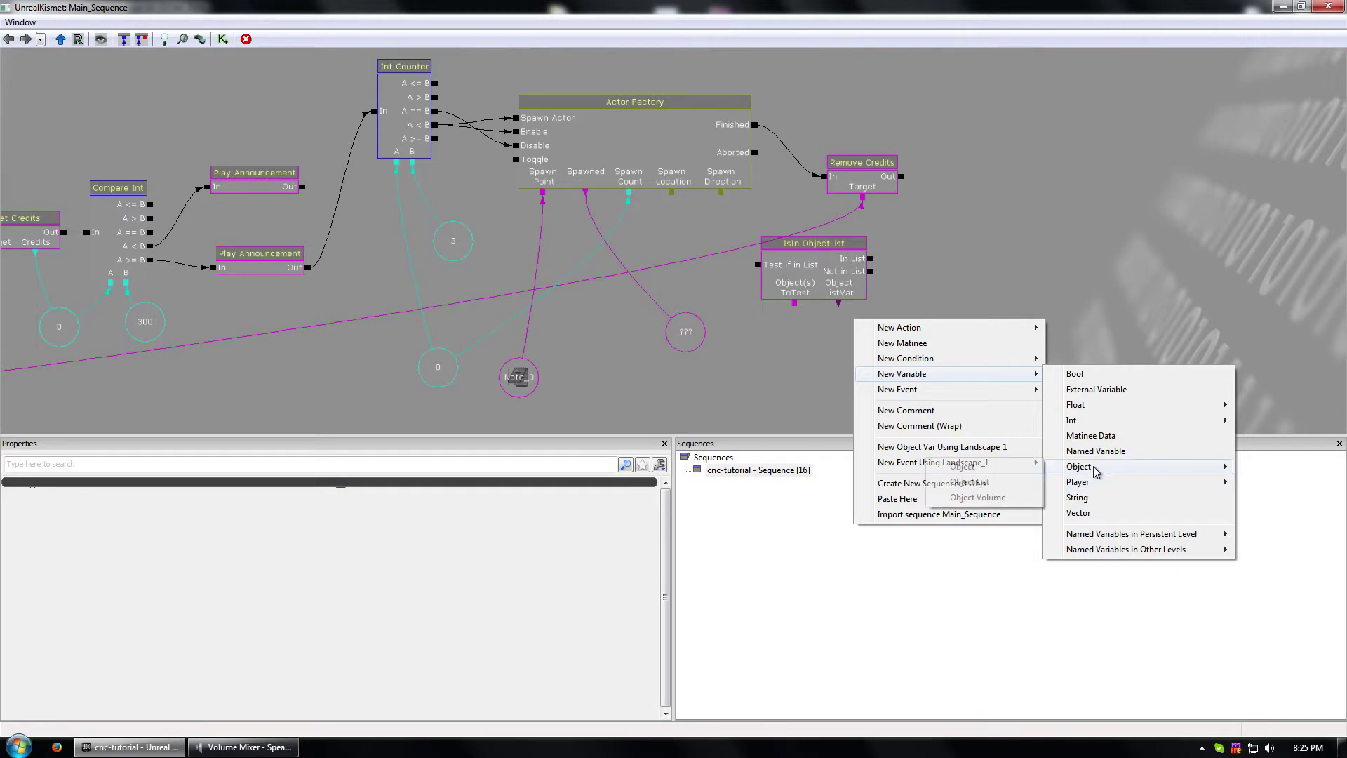
{"action": "left_click", "coordinate": [991, 498]}
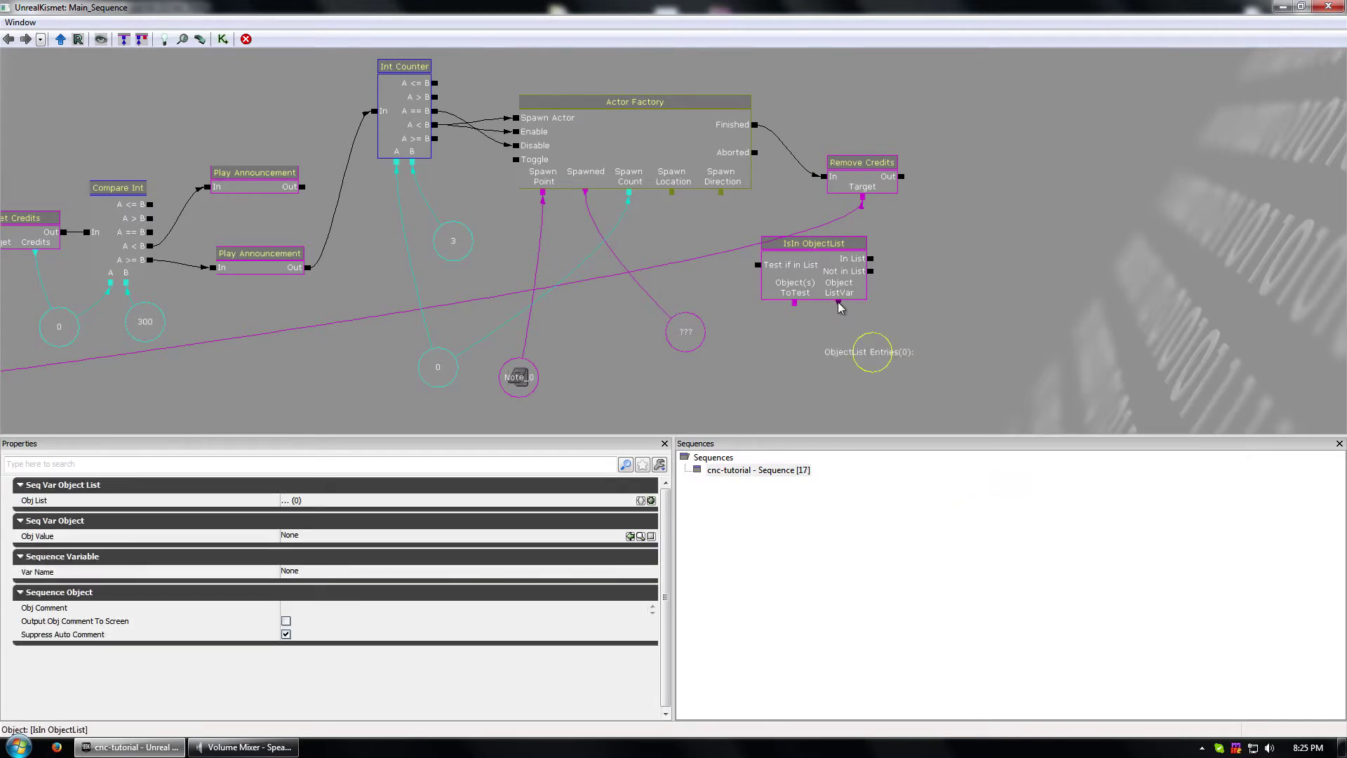
- Connect the IsIn ObjectList action to the Object List variable, the Object variable and the Int Counter's A < B output
{"action": "left_click_drag", "start_coordinate": [839, 304], "coordinate": [871, 351]}
{"action": "left_click_drag", "start_coordinate": [794, 303], "coordinate": [675, 332]}
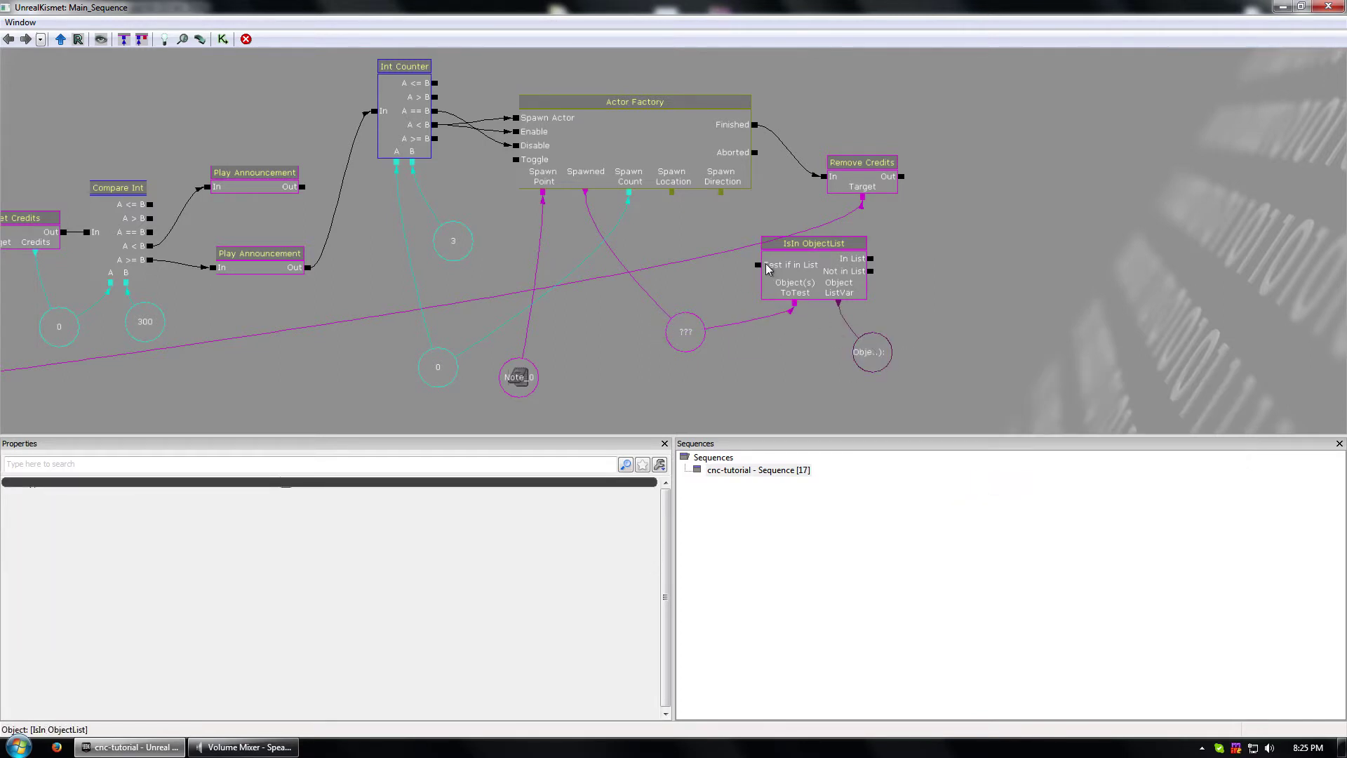
{"action": "left_click_drag", "start_coordinate": [759, 266], "coordinate": [435, 126]}
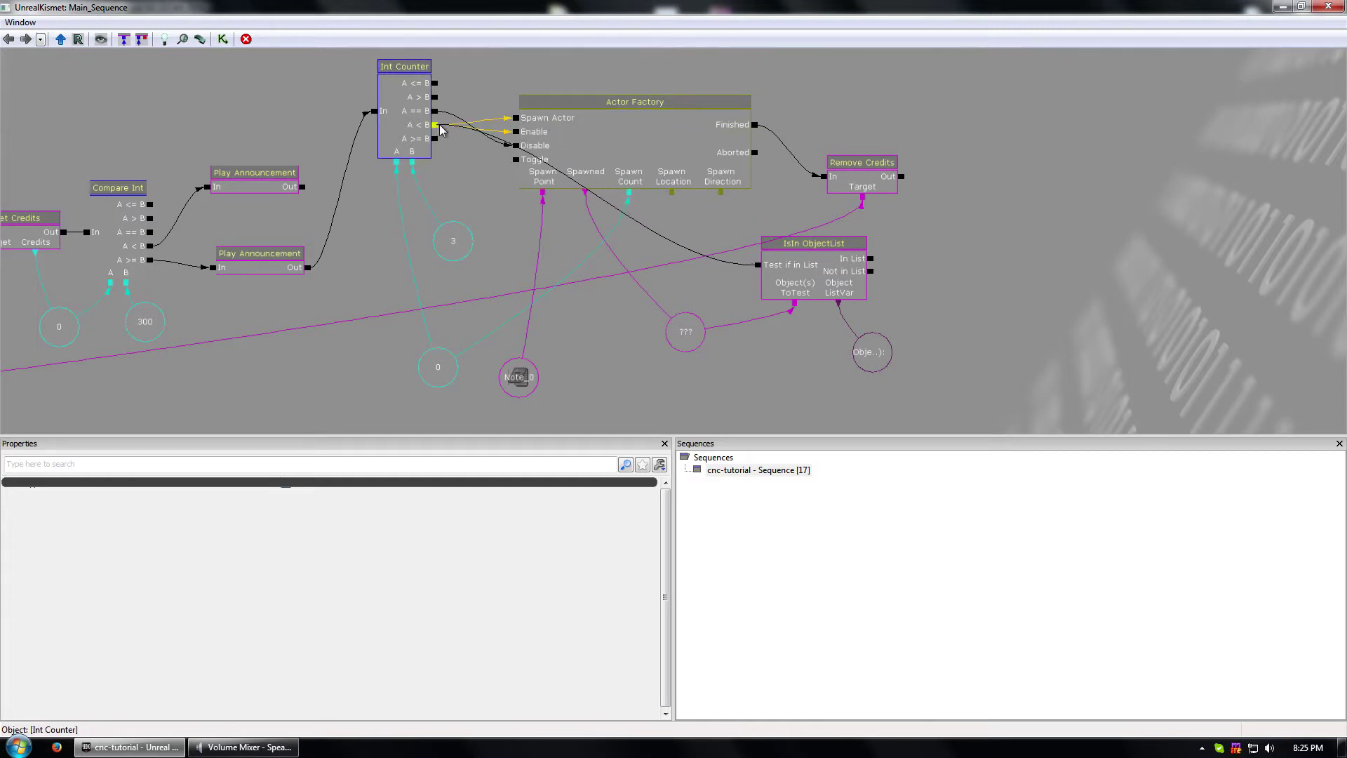
- Break all links on the Actor Factory's Spawn Actor and Enable inputs
{"action": "left_click", "coordinate": [603, 129]}
{"action": "right_click", "coordinate": [515, 117]}
{"action": "left_click", "coordinate": [528, 116]}
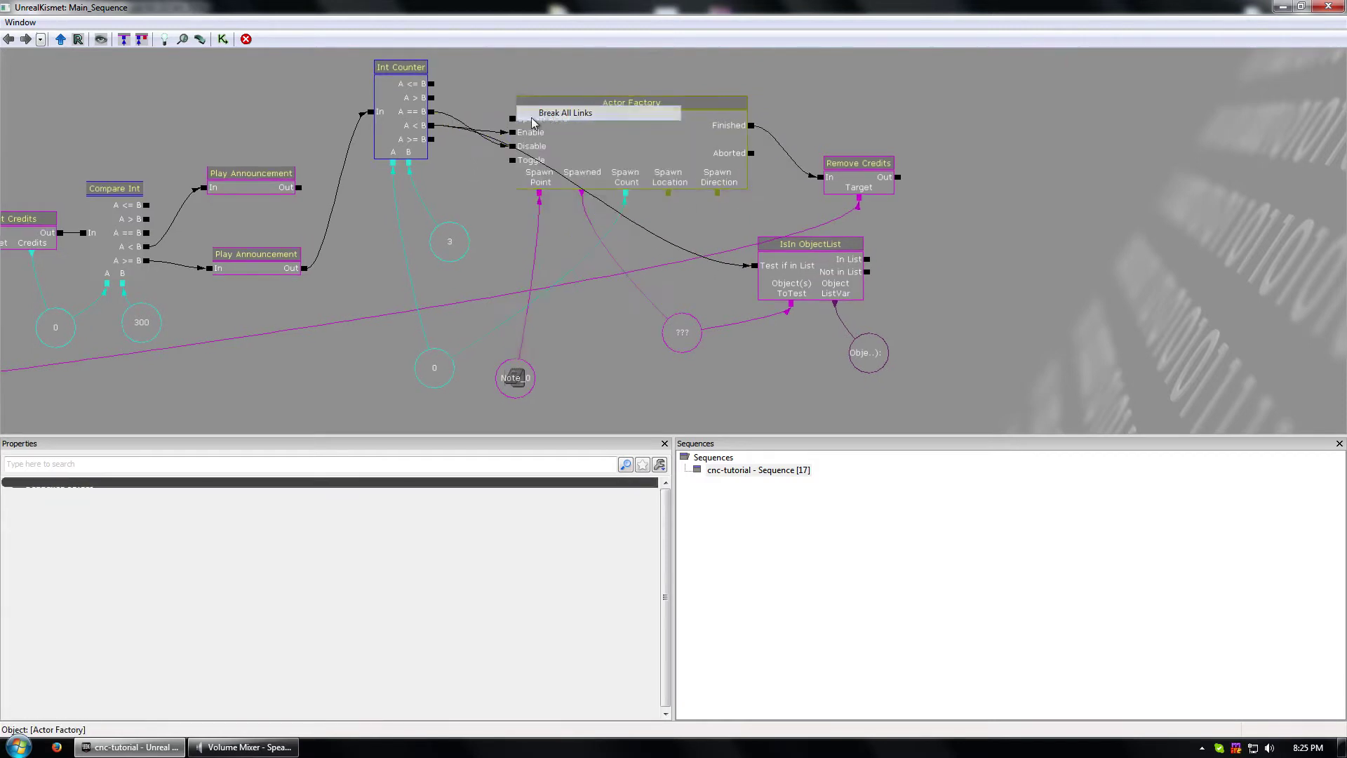
{"action": "right_click", "coordinate": [510, 133]}
{"action": "left_click", "coordinate": [527, 120]}
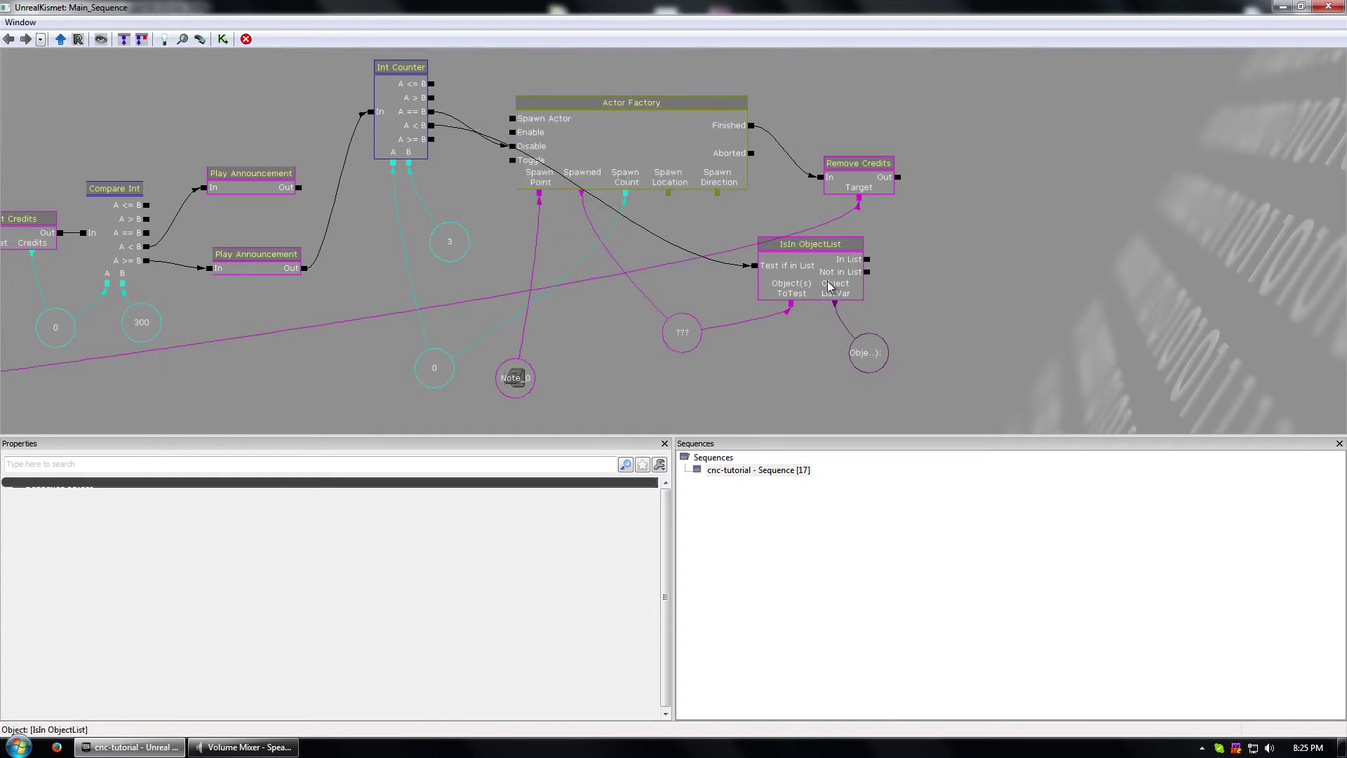
- Move the Actor Factory and Remove Credits actions farther from the Int Counter to make room between them
{"action": "left_click", "coordinate": [597, 151]}
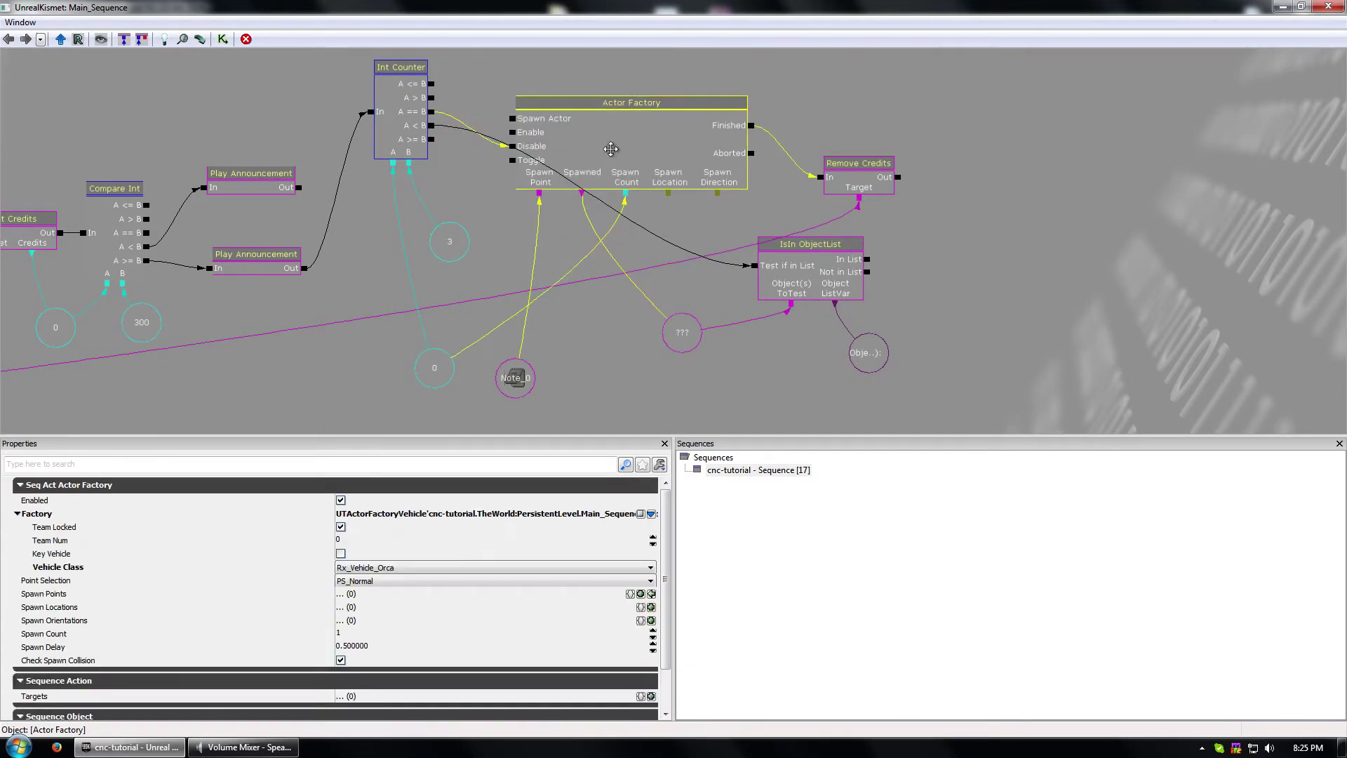
{"action": "left_click_drag", "start_coordinate": [611, 149], "coordinate": [676, 94]}
{"action": "left_click_drag", "start_coordinate": [731, 256], "coordinate": [428, 146]}
{"action": "left_click", "coordinate": [614, 101]}
{"action": "left_click_drag", "start_coordinate": [614, 101], "coordinate": [745, 89]}
{"action": "left_click_drag", "start_coordinate": [912, 179], "coordinate": [929, 129], "text": "ctrl"}
{"action": "left_click", "coordinate": [904, 151]}
- Arrange the IsIn ObjectList action beside the Int Counter with its two variables below it, and place the Note_0 variable under the factory's Spawn Point
{"action": "left_click", "coordinate": [708, 225]}
{"action": "left_click_drag", "start_coordinate": [889, 218], "coordinate": [1027, 115]}
{"action": "left_click_drag", "start_coordinate": [781, 213], "coordinate": [762, 257]}
{"action": "left_click_drag", "start_coordinate": [652, 335], "coordinate": [500, 297]}
{"action": "left_click_drag", "start_coordinate": [833, 361], "coordinate": [586, 289]}
{"action": "left_click", "coordinate": [484, 379]}
{"action": "left_click_drag", "start_coordinate": [480, 366], "coordinate": [631, 144]}
{"action": "left_click_drag", "start_coordinate": [837, 254], "coordinate": [828, 287]}
{"action": "left_click", "coordinate": [502, 333]}
{"action": "mouse_move", "coordinate": [502, 335]}
{"action": "left_mouse_down"}
{"action": "mouse_move", "coordinate": [500, 316]}
{"action": "mouse_move", "coordinate": [512, 327]}
{"action": "left_mouse_up"}
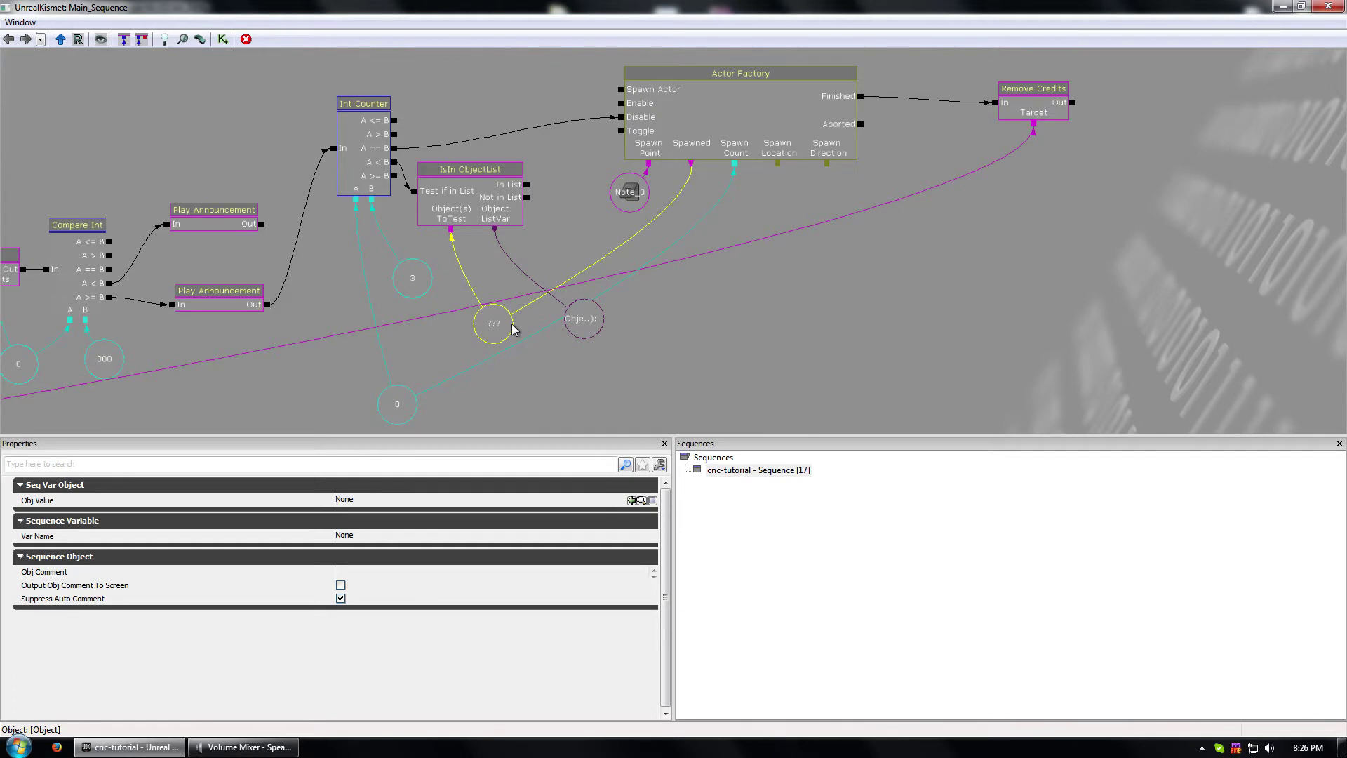
- Delete the Int Counter and link the lower Play Announcement's Out directly to the IsIn ObjectList action's Test if in List input
{"action": "left_click", "coordinate": [587, 316]}
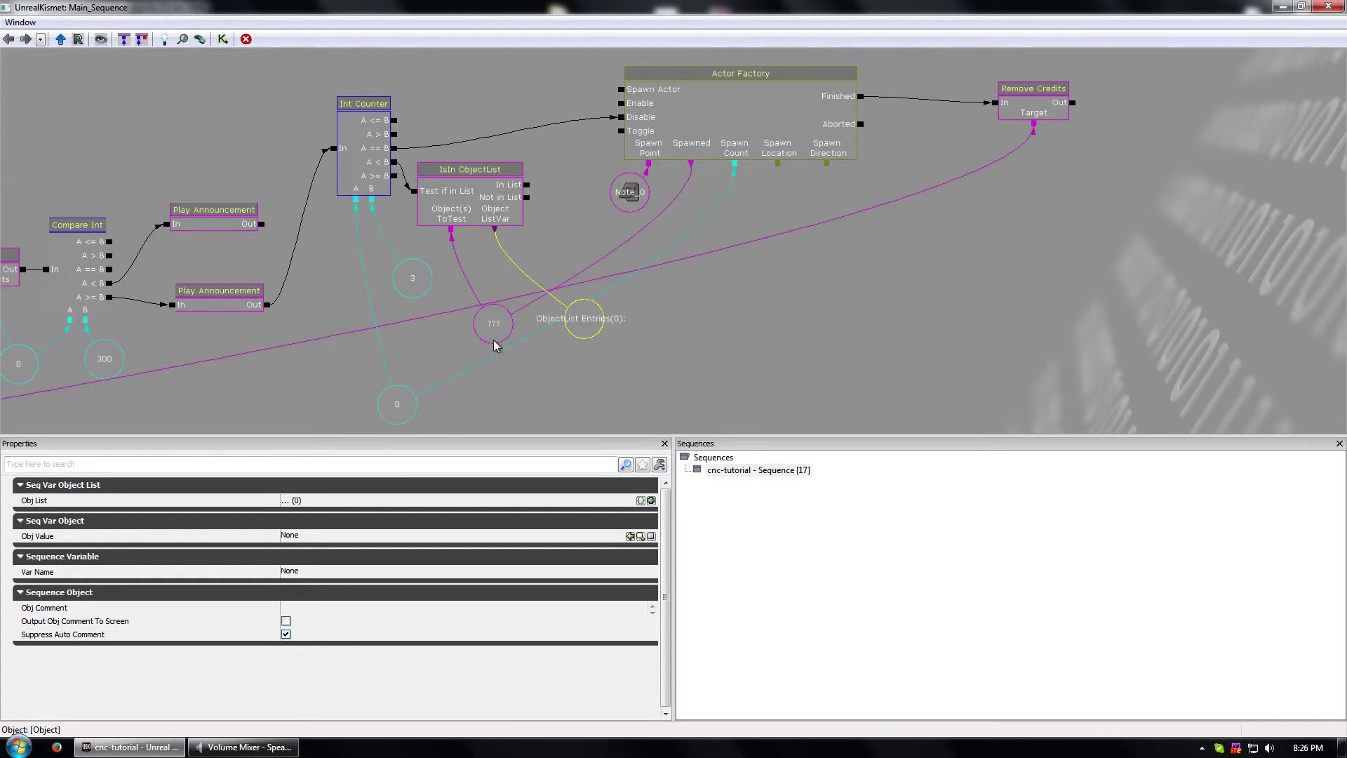
{"action": "left_click", "coordinate": [363, 133]}
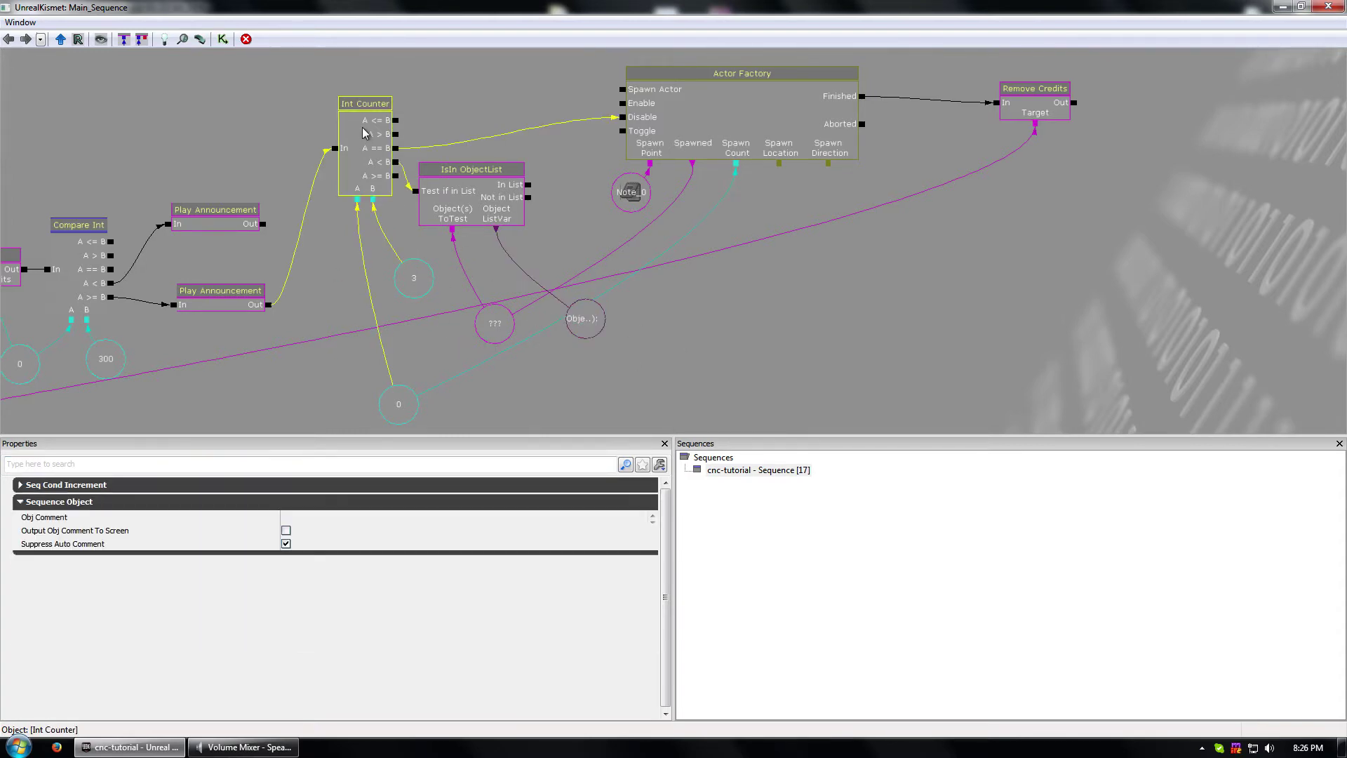
{"action": "key", "text": "Delete"}
{"action": "mouse_move", "coordinate": [268, 305]}
{"action": "left_mouse_down"}
{"action": "mouse_move", "coordinate": [421, 193]}
{"action": "mouse_move", "coordinate": [278, 306]}
{"action": "left_mouse_up"}
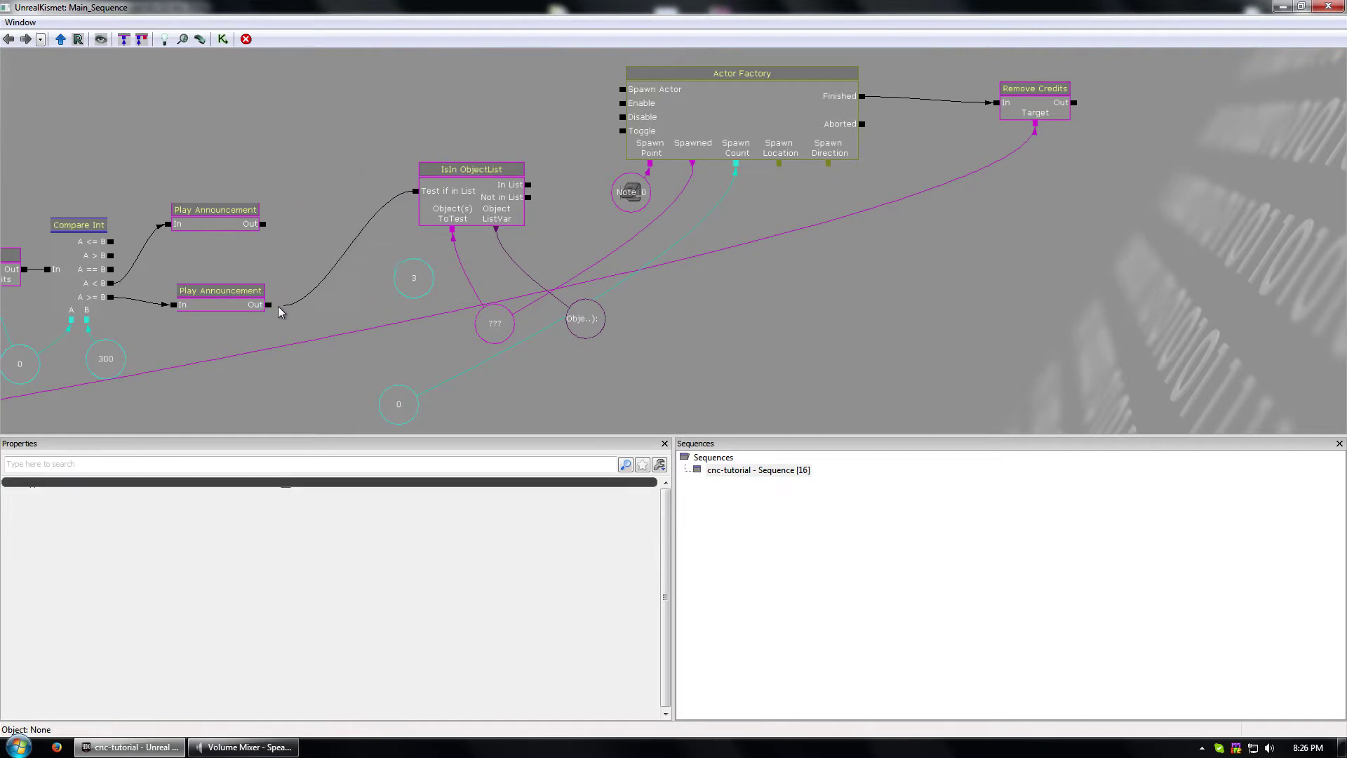
- Browse the new action categories for an action to add to the sequence
{"action": "right_click", "coordinate": [753, 280]}
{"action": "mouse_move", "coordinate": [837, 283]}
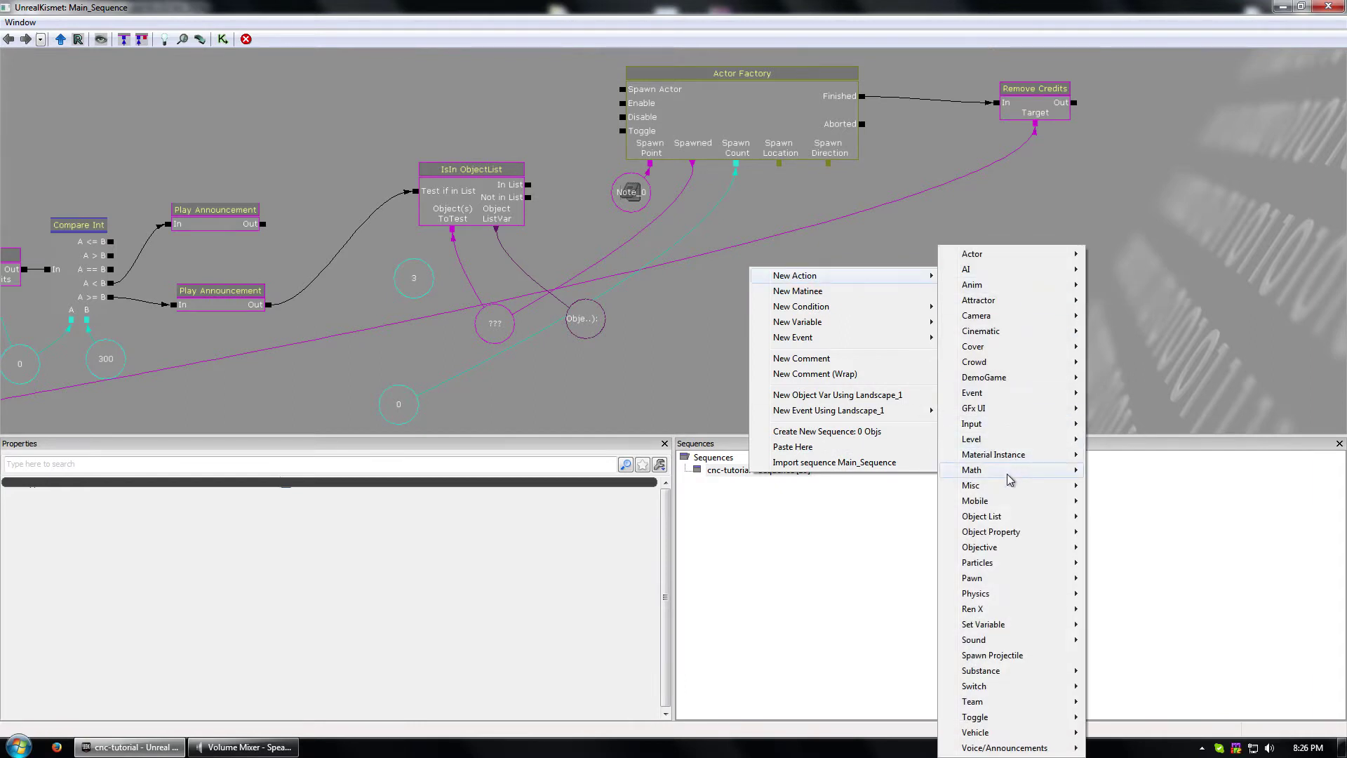
{"action": "mouse_move", "coordinate": [996, 517]}
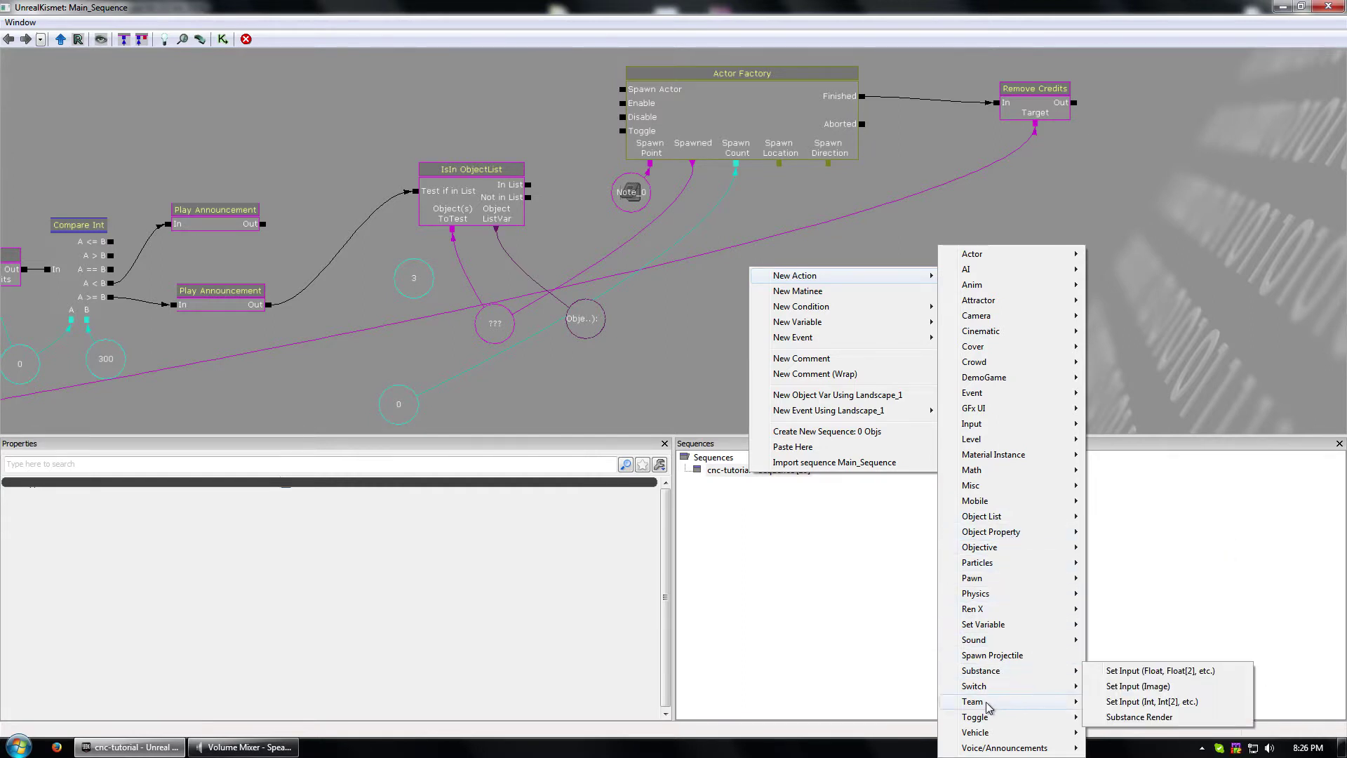
{"action": "mouse_move", "coordinate": [993, 721]}
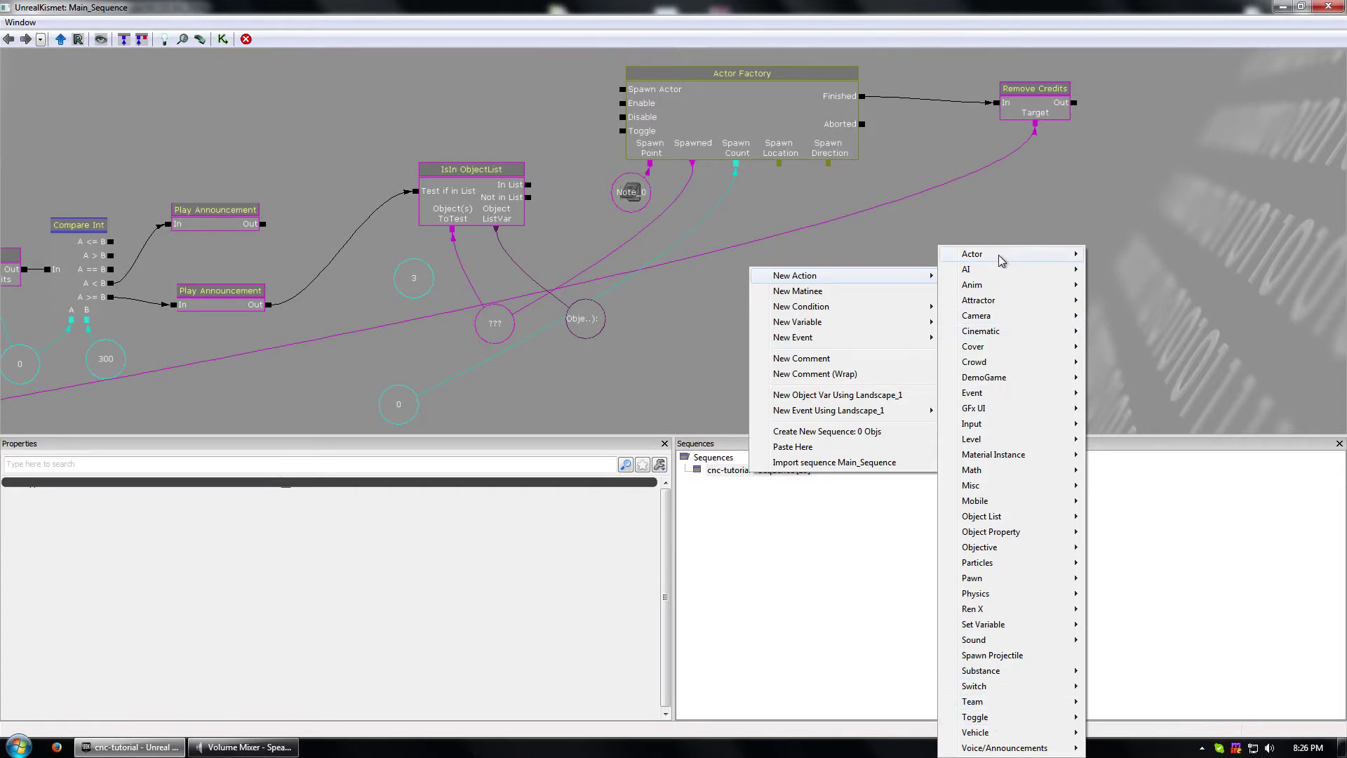
- Look through the available new action types, including Actor, Camera, Event, Object List, Toggle, Substance, Set Variable and Particles
{"action": "mouse_move", "coordinate": [1001, 261]}
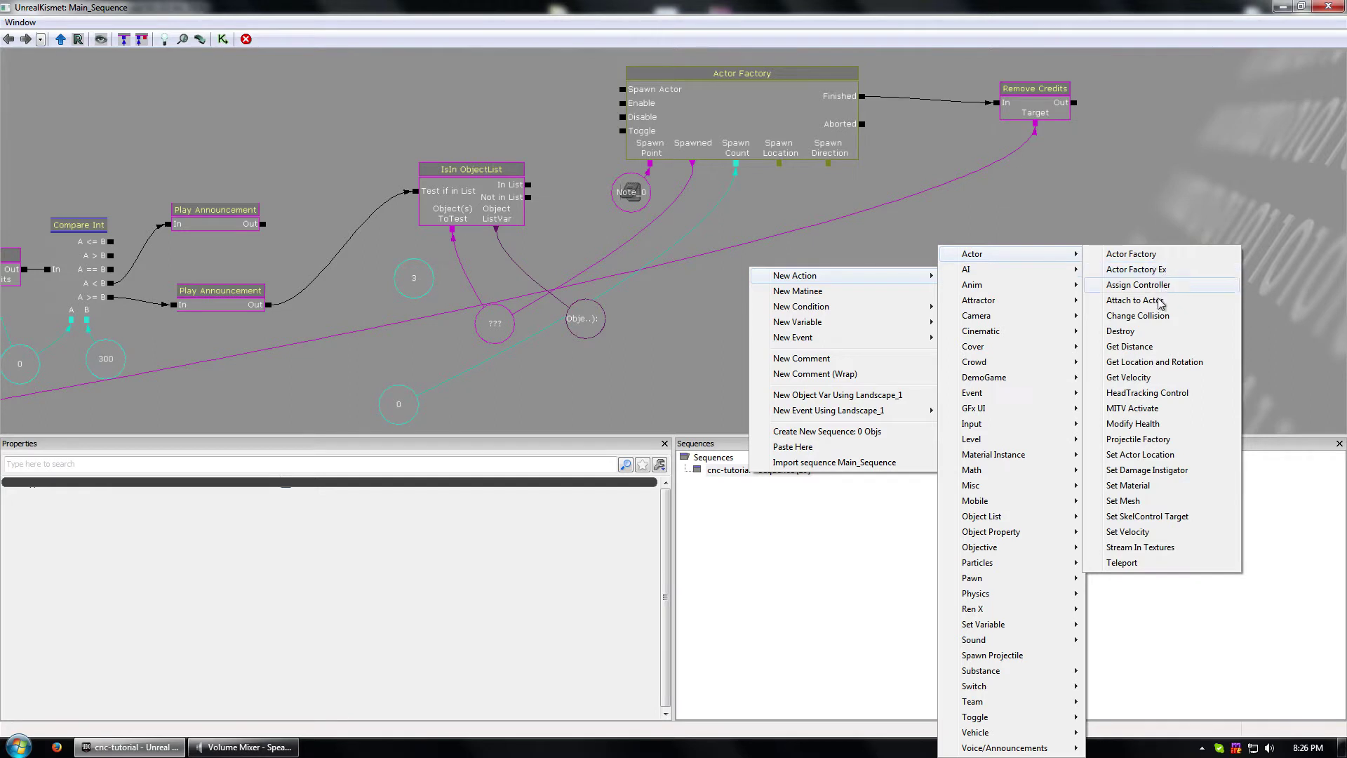
{"action": "mouse_move", "coordinate": [1005, 293]}
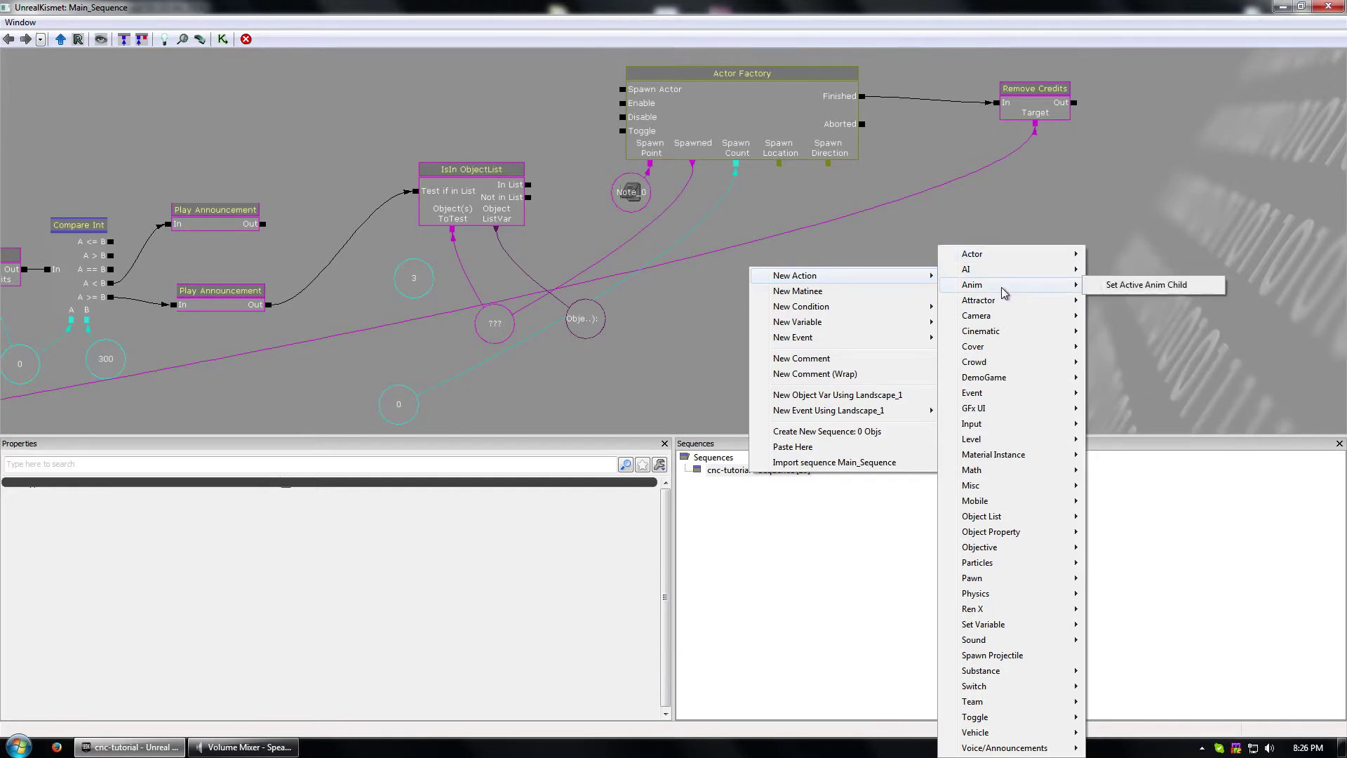
{"action": "mouse_move", "coordinate": [1005, 329]}
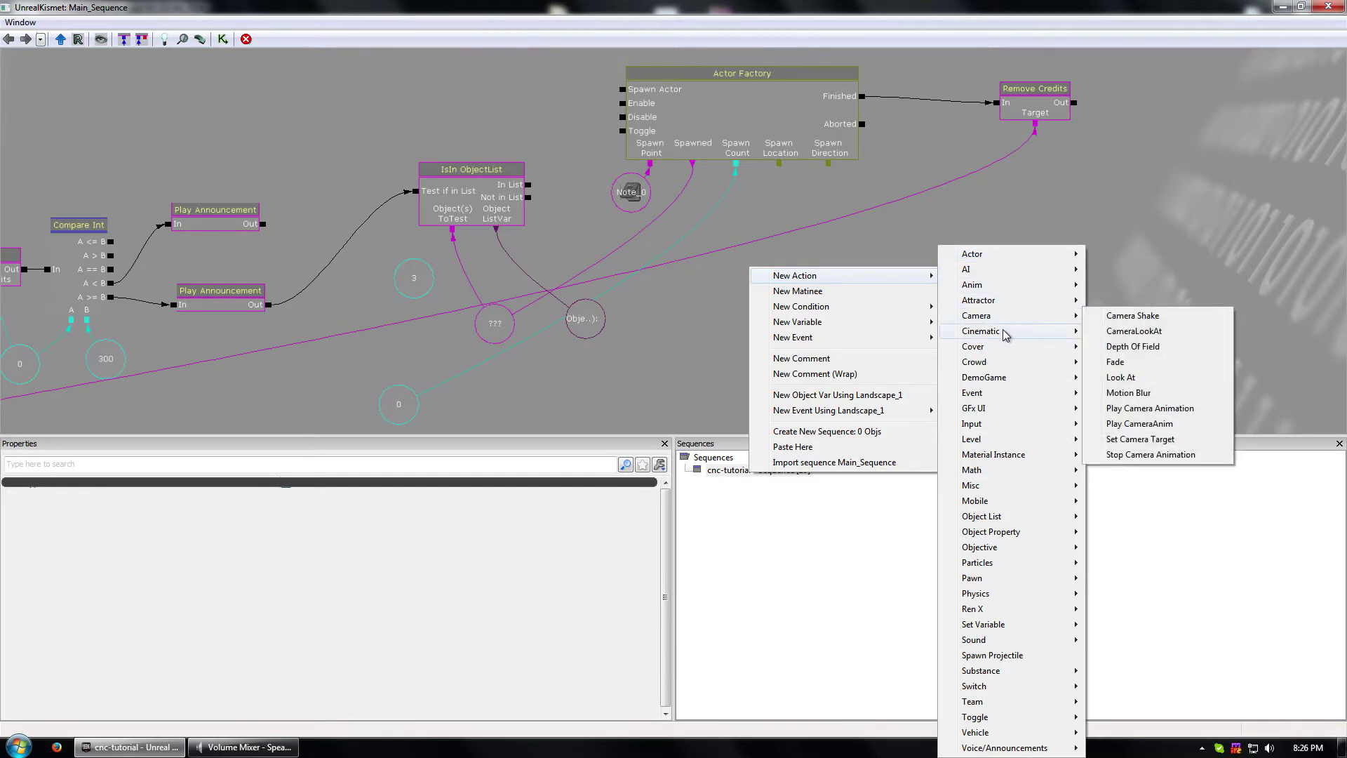
{"action": "mouse_move", "coordinate": [1005, 364]}
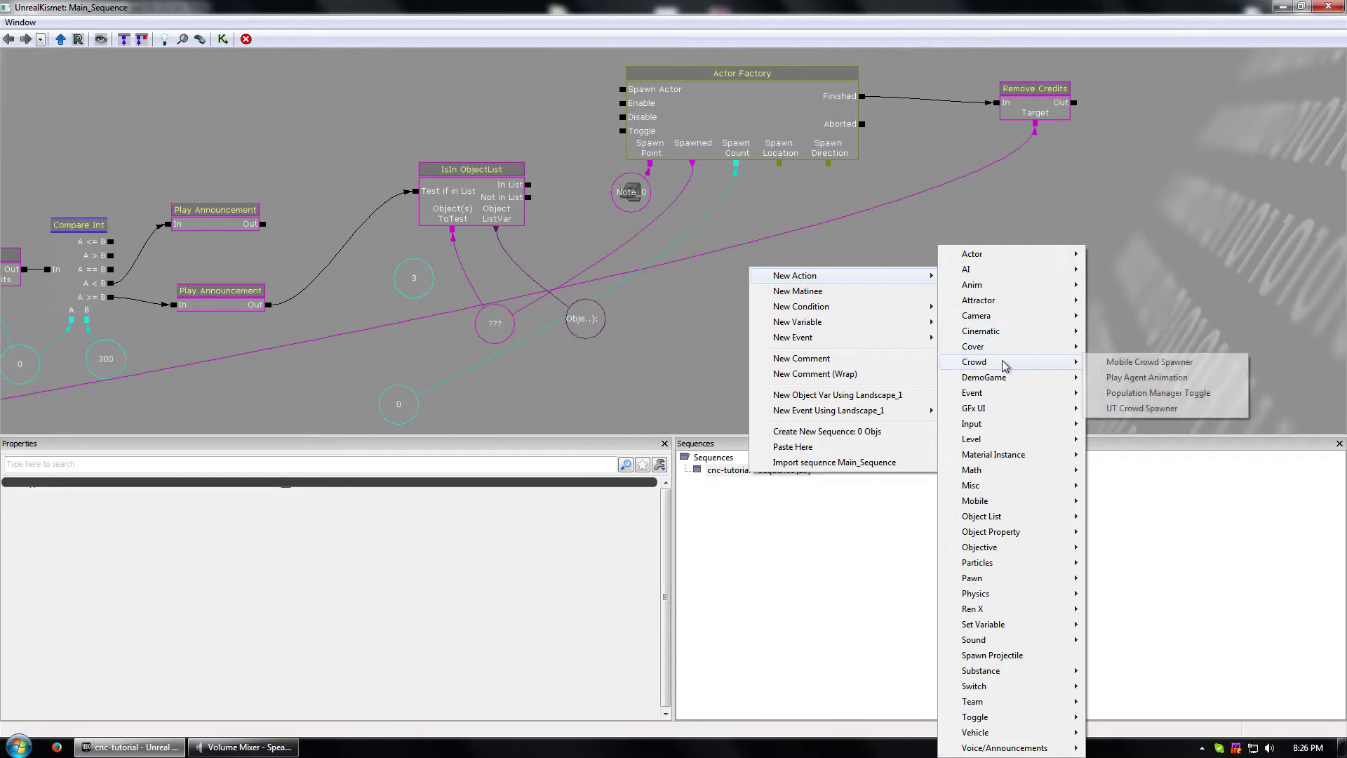
{"action": "mouse_move", "coordinate": [993, 397]}
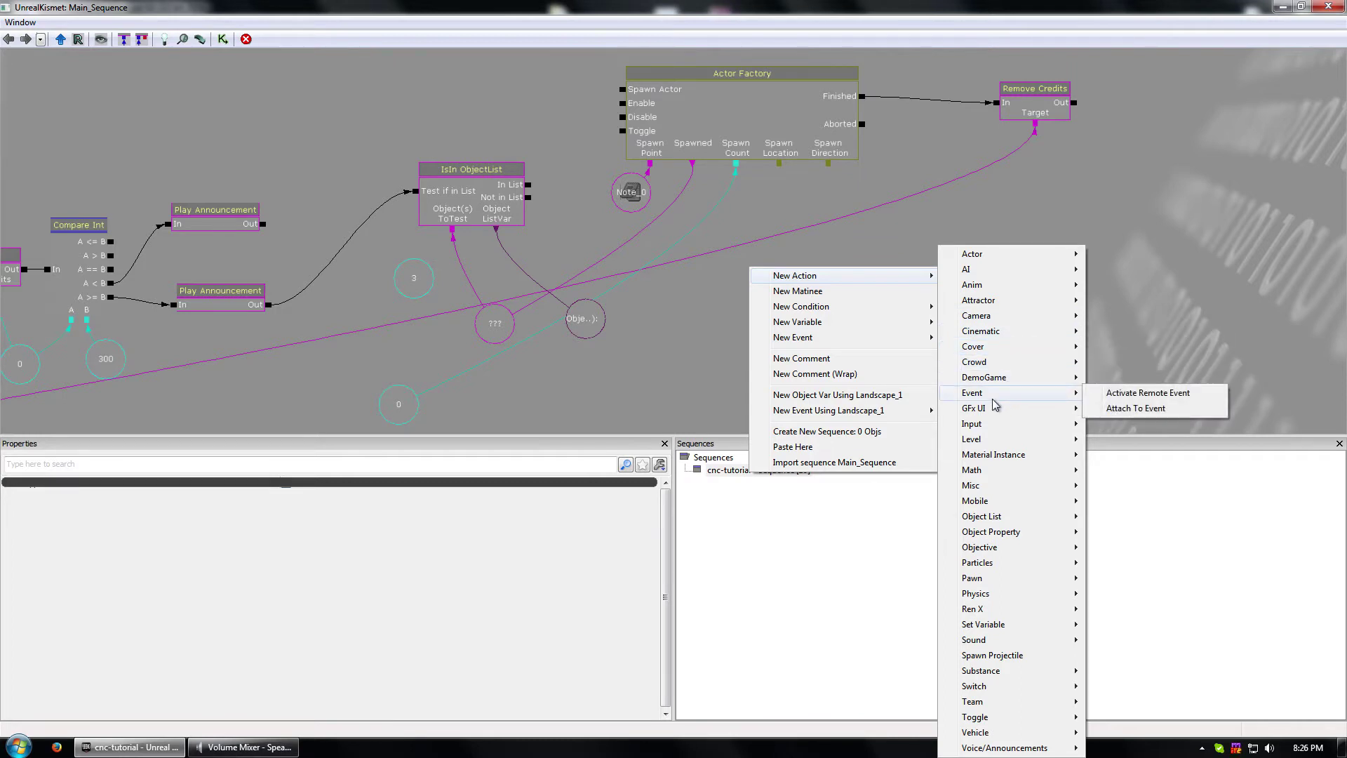
{"action": "mouse_move", "coordinate": [819, 324]}
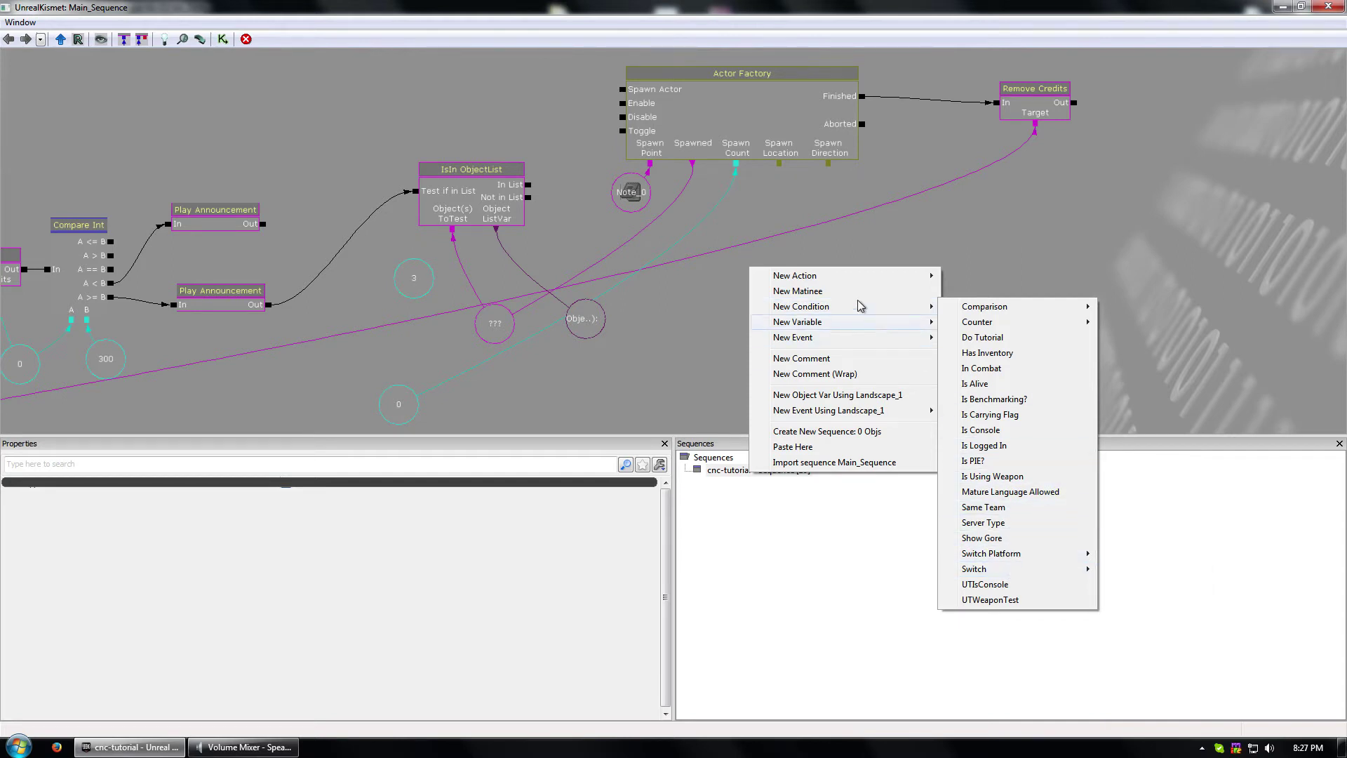
{"action": "mouse_move", "coordinate": [835, 275]}
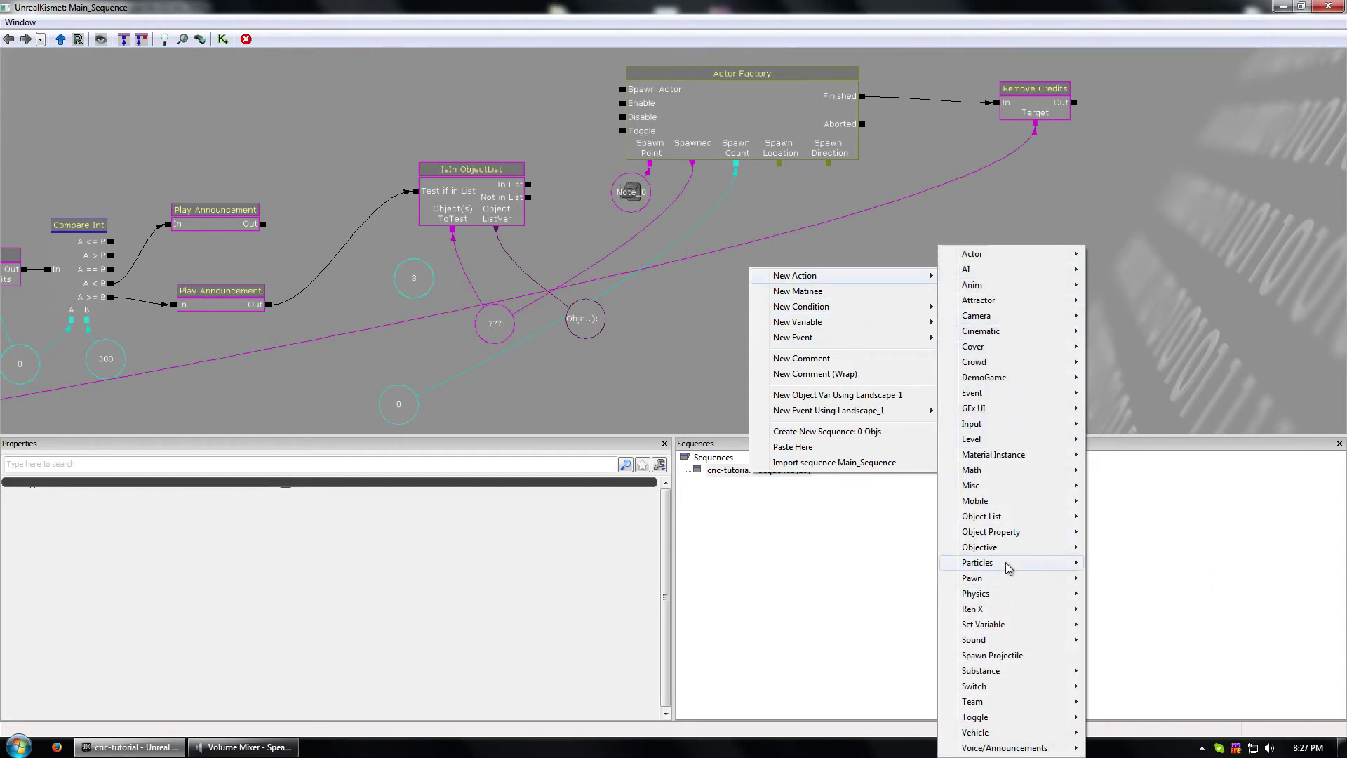
{"action": "mouse_move", "coordinate": [1002, 517]}
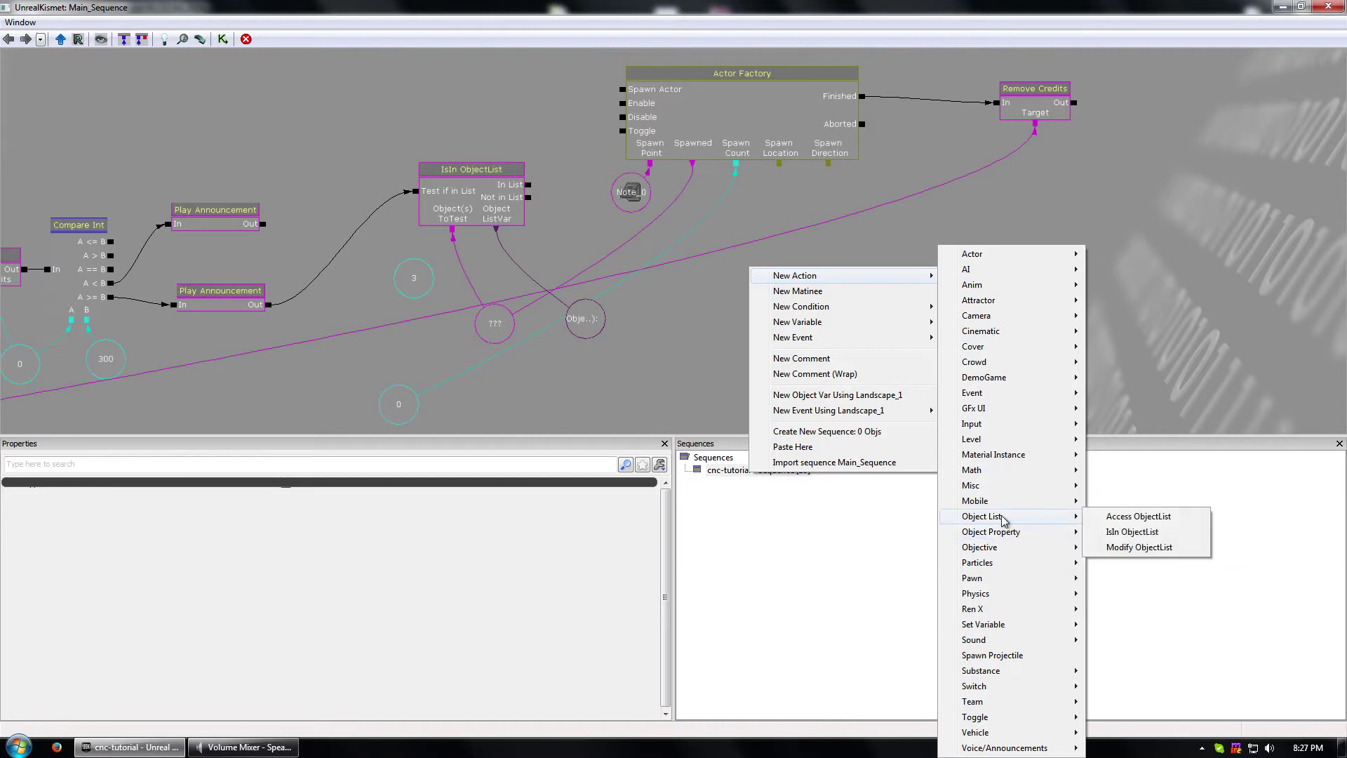
{"action": "mouse_move", "coordinate": [1004, 490]}
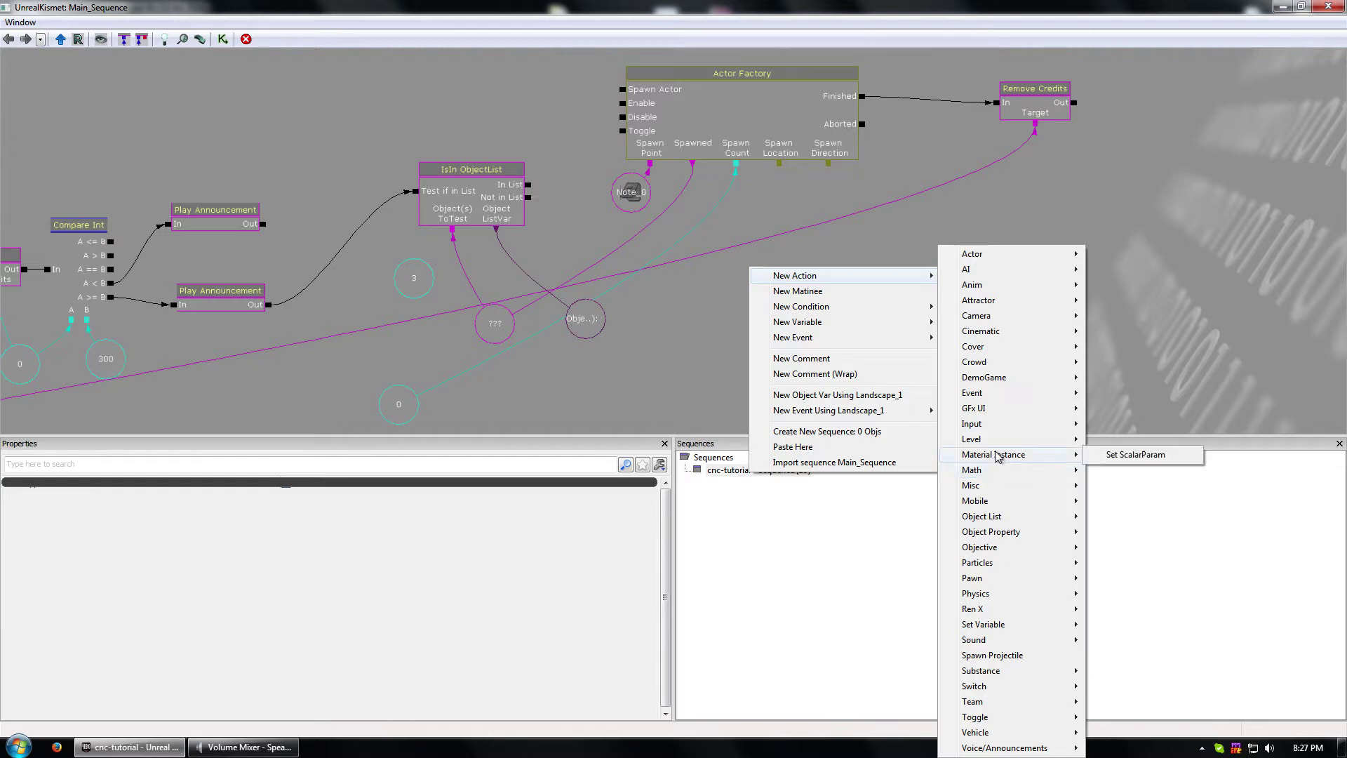
{"action": "mouse_move", "coordinate": [995, 427]}
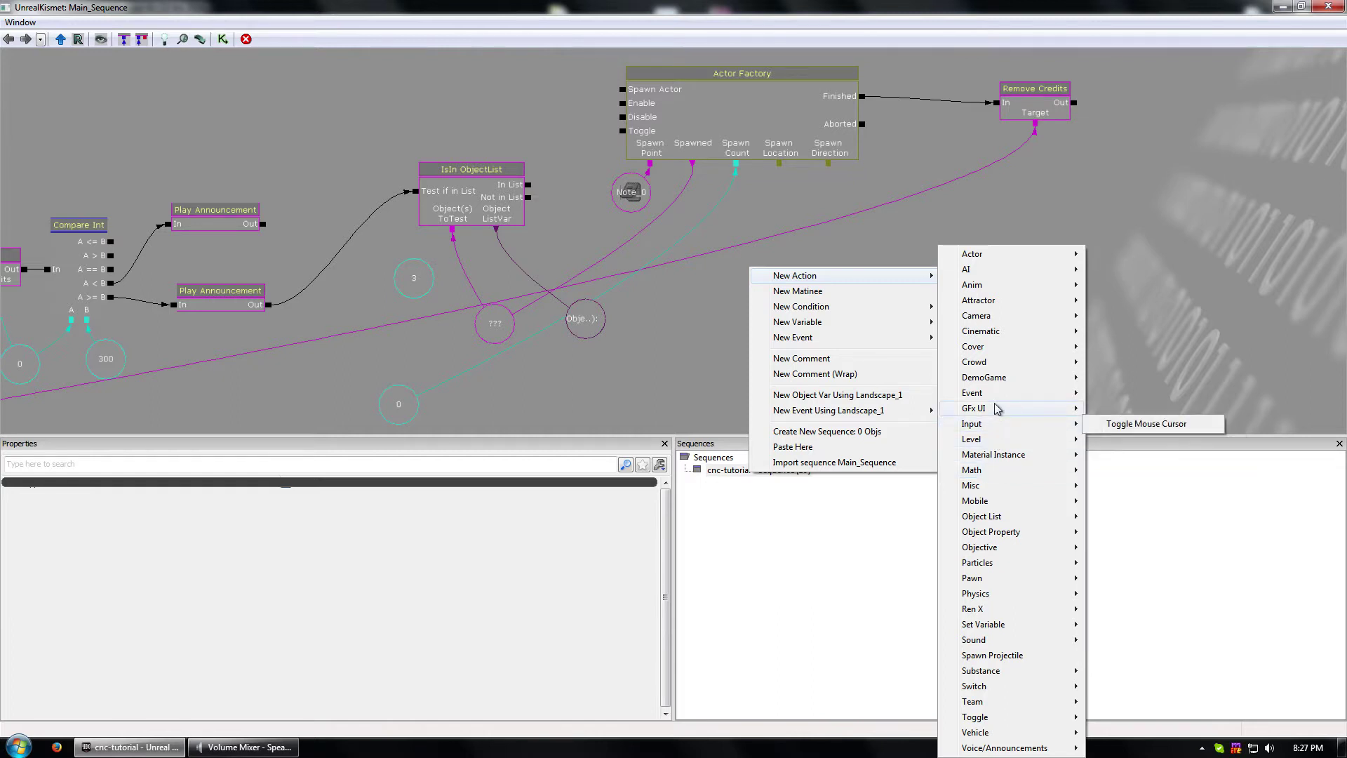
{"action": "mouse_move", "coordinate": [996, 396]}
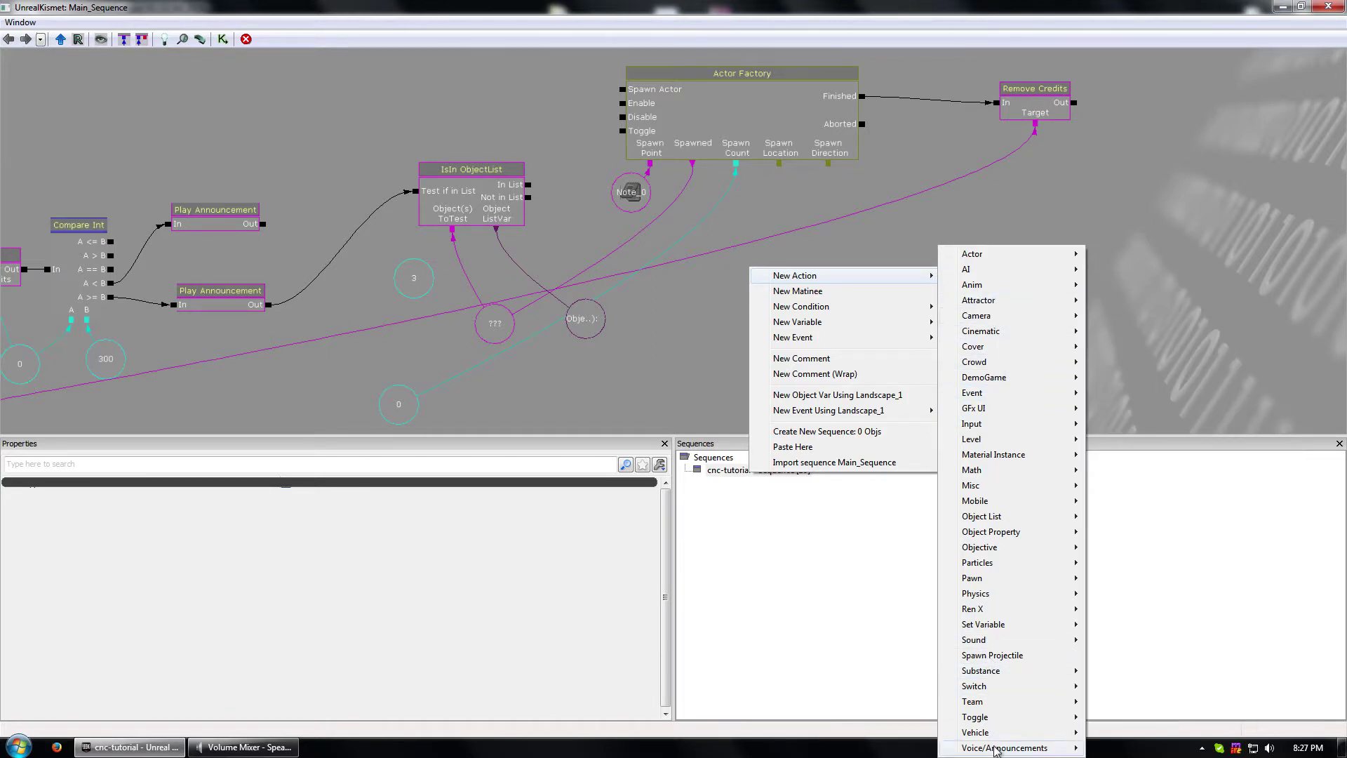
{"action": "mouse_move", "coordinate": [990, 718]}
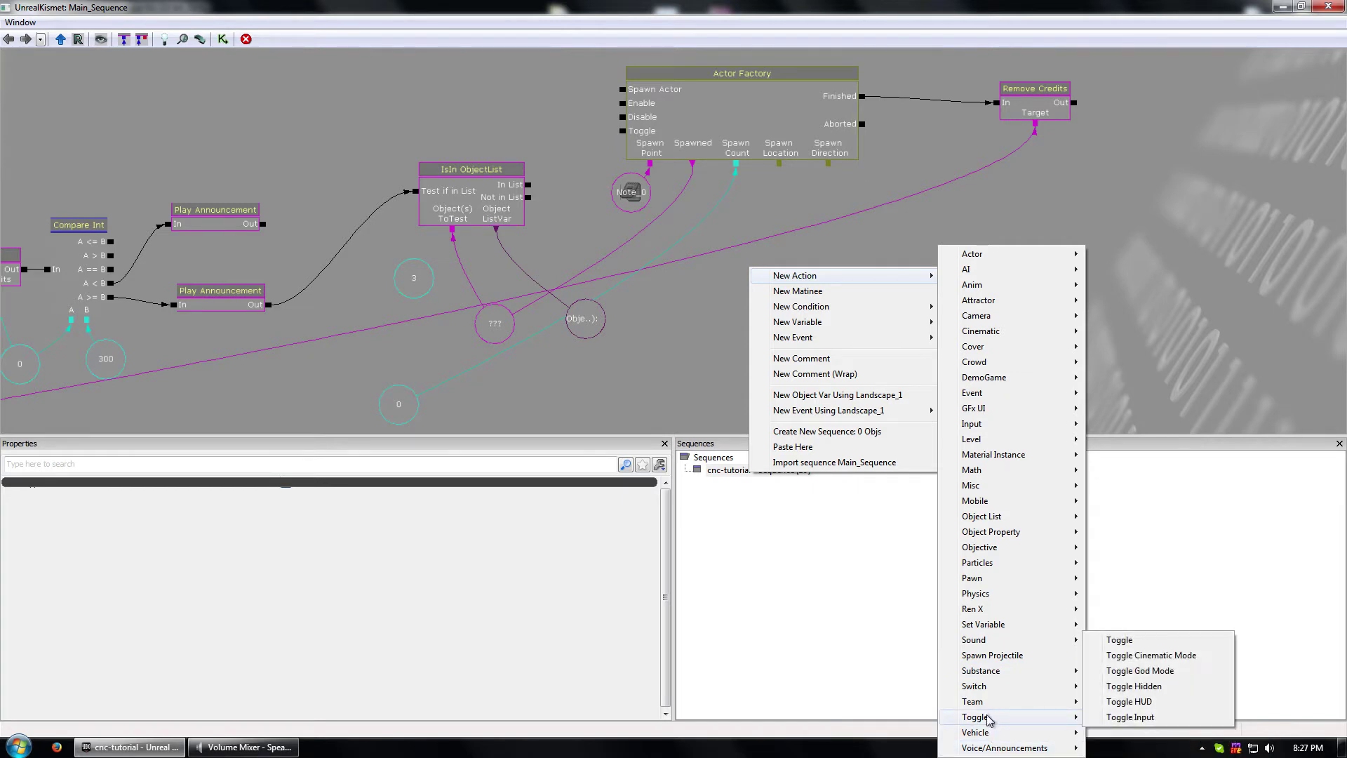
{"action": "mouse_move", "coordinate": [992, 672]}
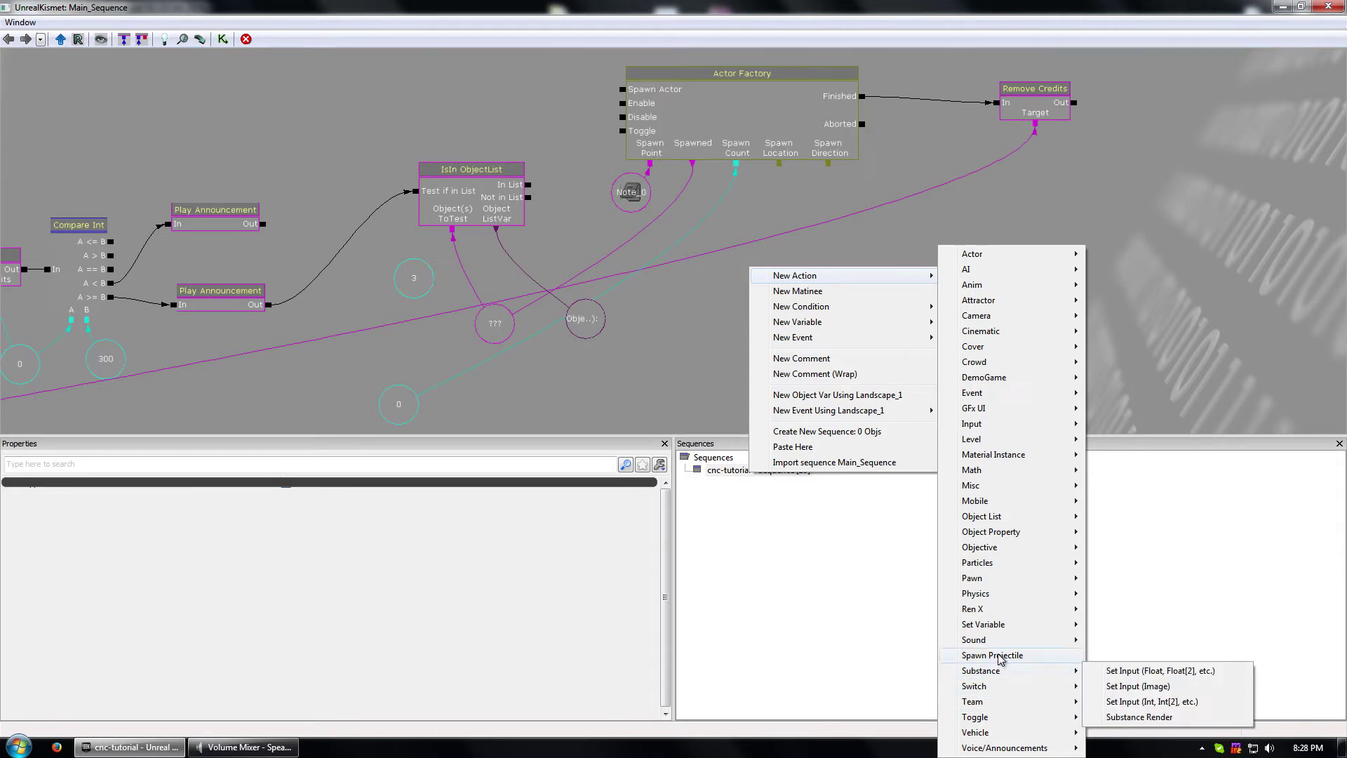
{"action": "mouse_move", "coordinate": [1002, 630]}
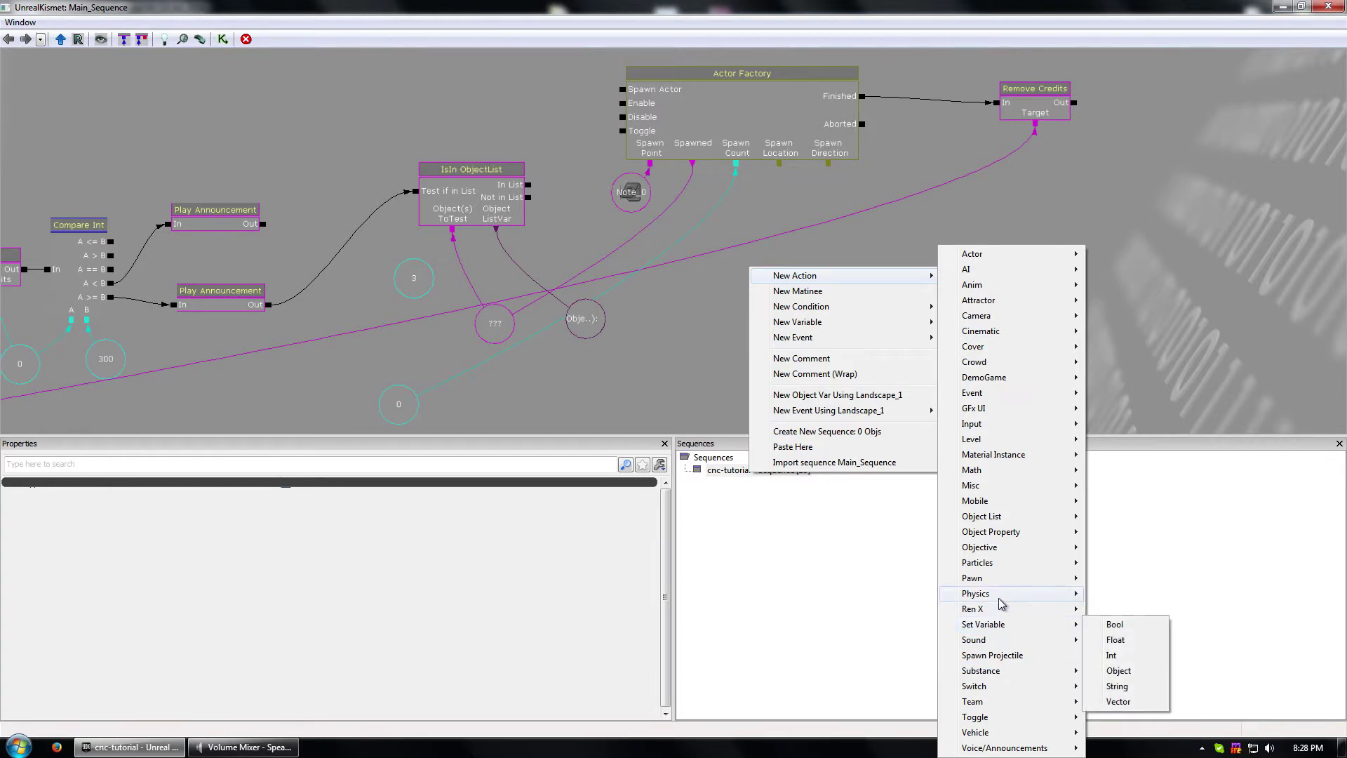
{"action": "mouse_move", "coordinate": [1001, 585]}
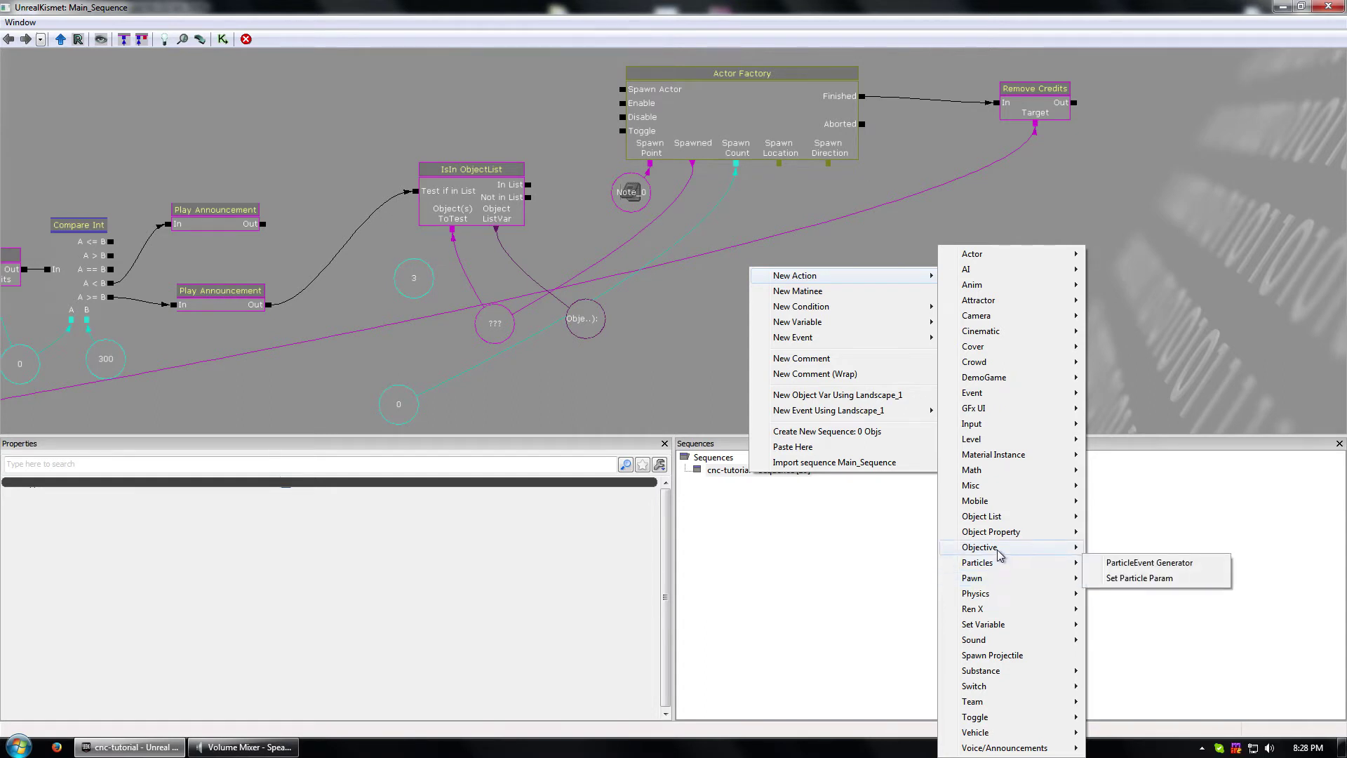
{"action": "mouse_move", "coordinate": [1001, 553]}
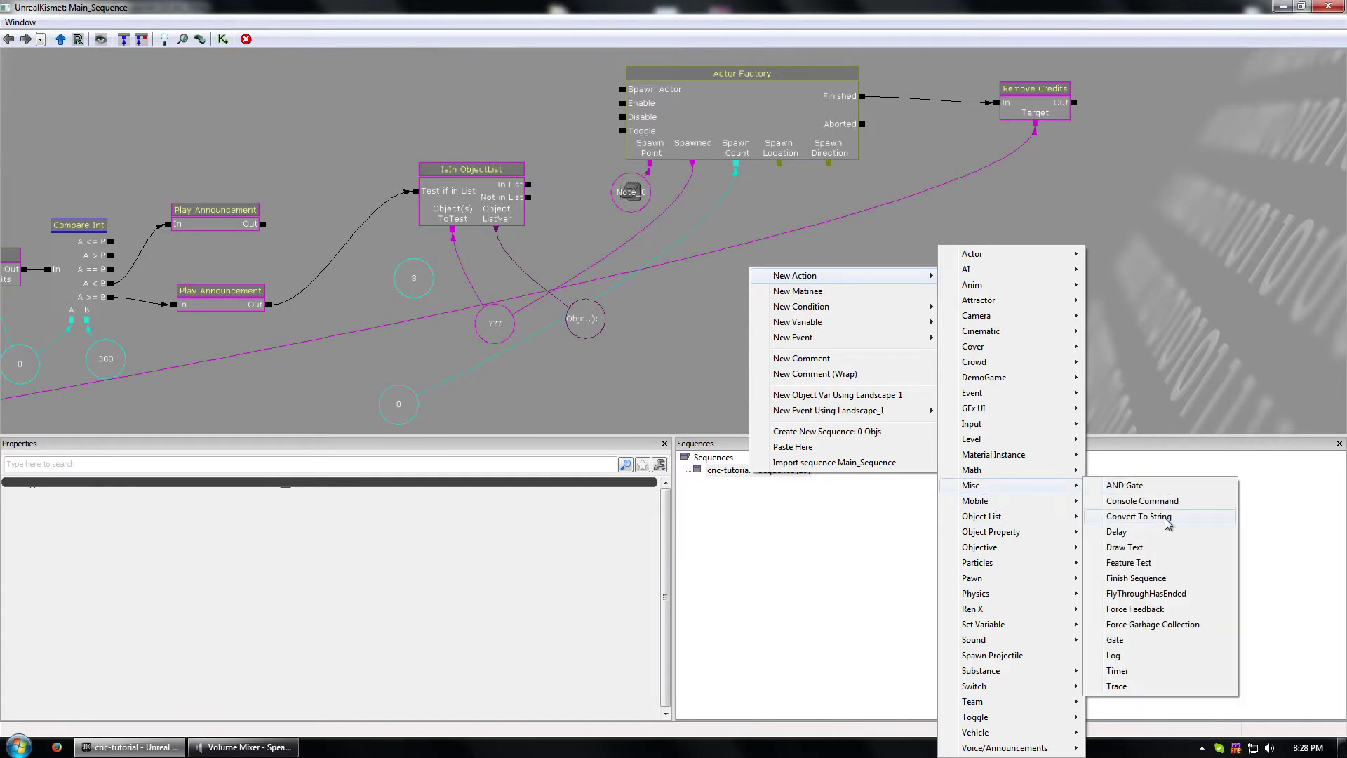
{"action": "left_click", "coordinate": [1162, 523]}
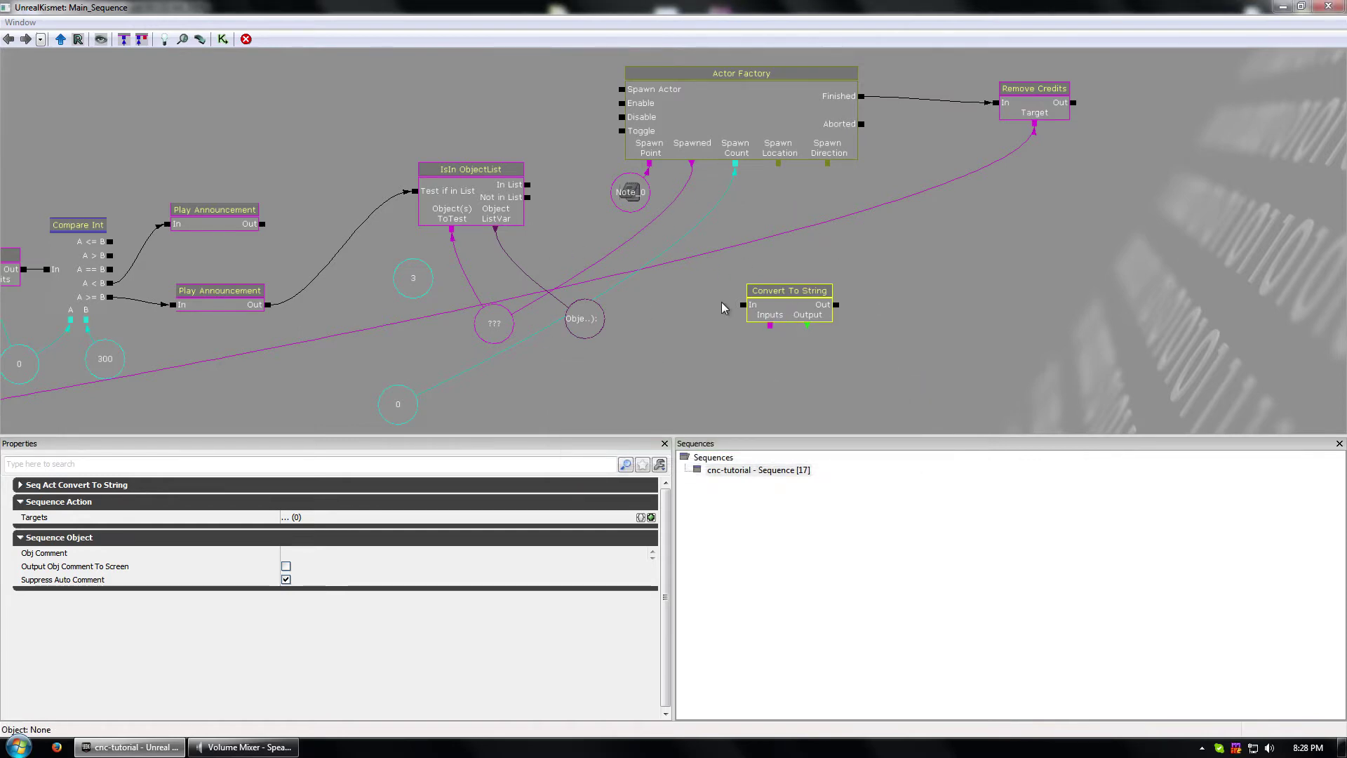
{"action": "key", "text": "Delete"}
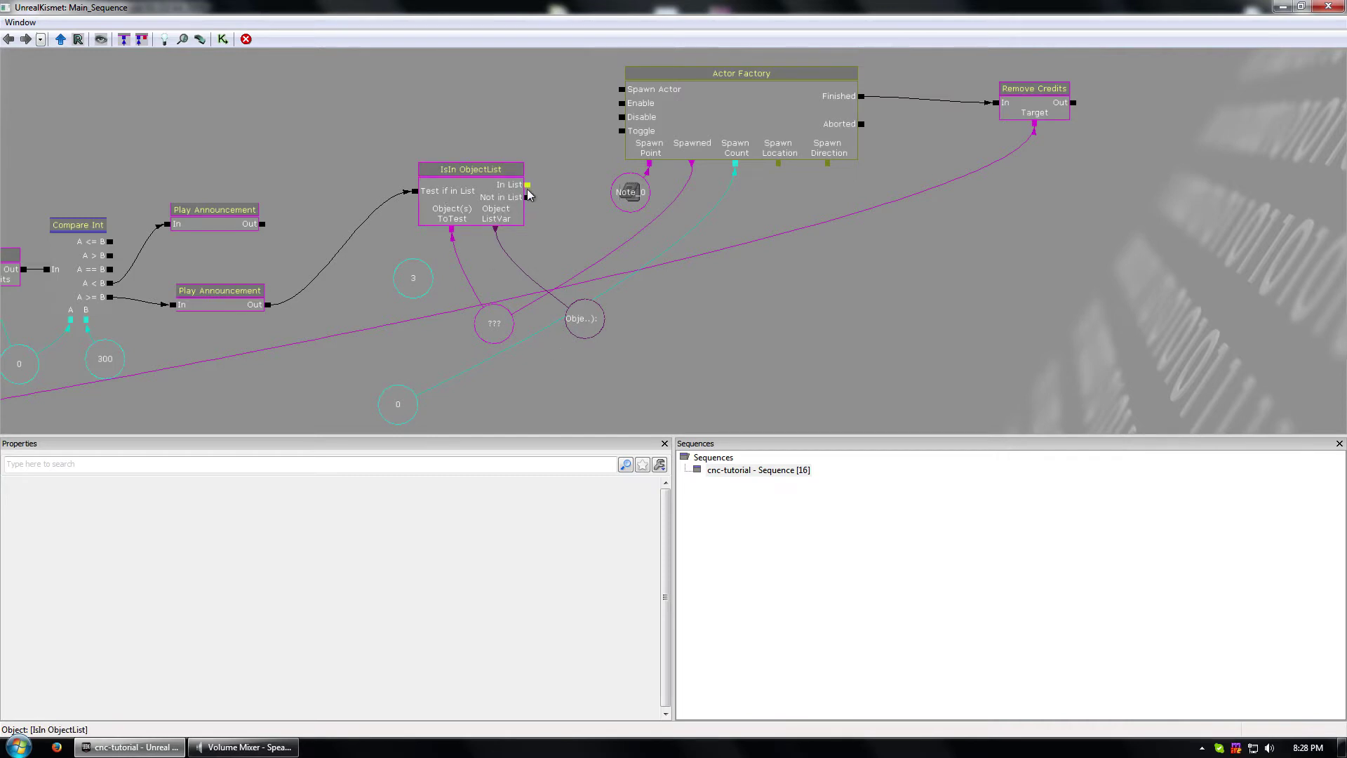
{"action": "right_click", "coordinate": [860, 324]}
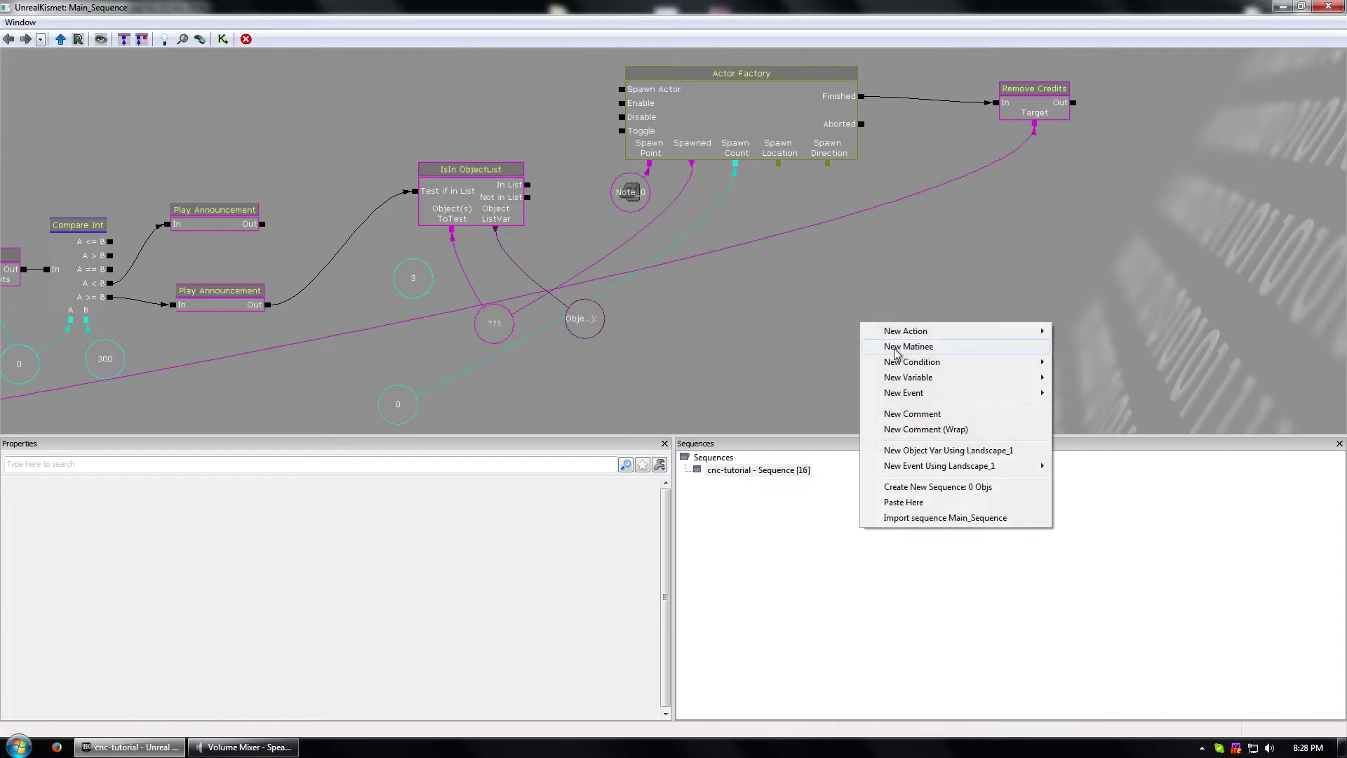
{"action": "mouse_move", "coordinate": [940, 384]}
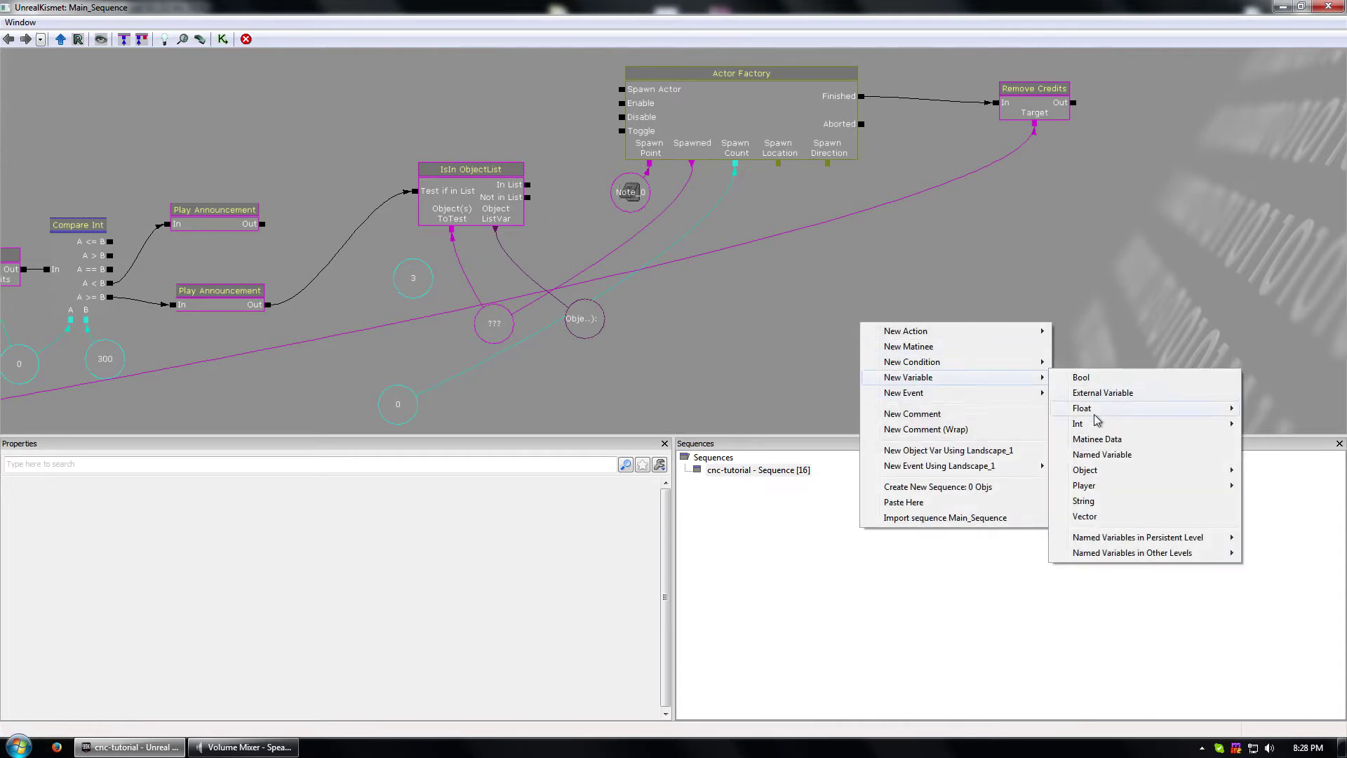
{"action": "left_click", "coordinate": [1120, 398]}
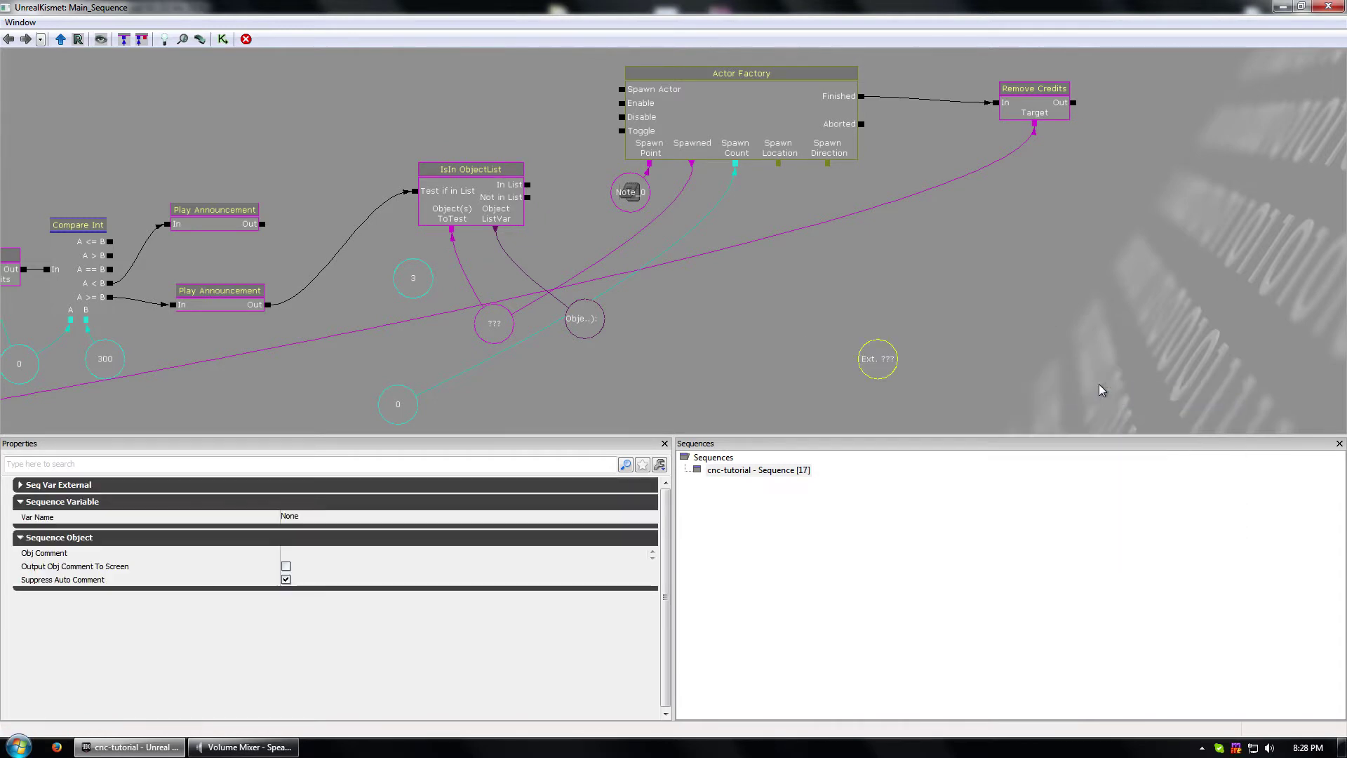
{"action": "left_click", "coordinate": [930, 362]}
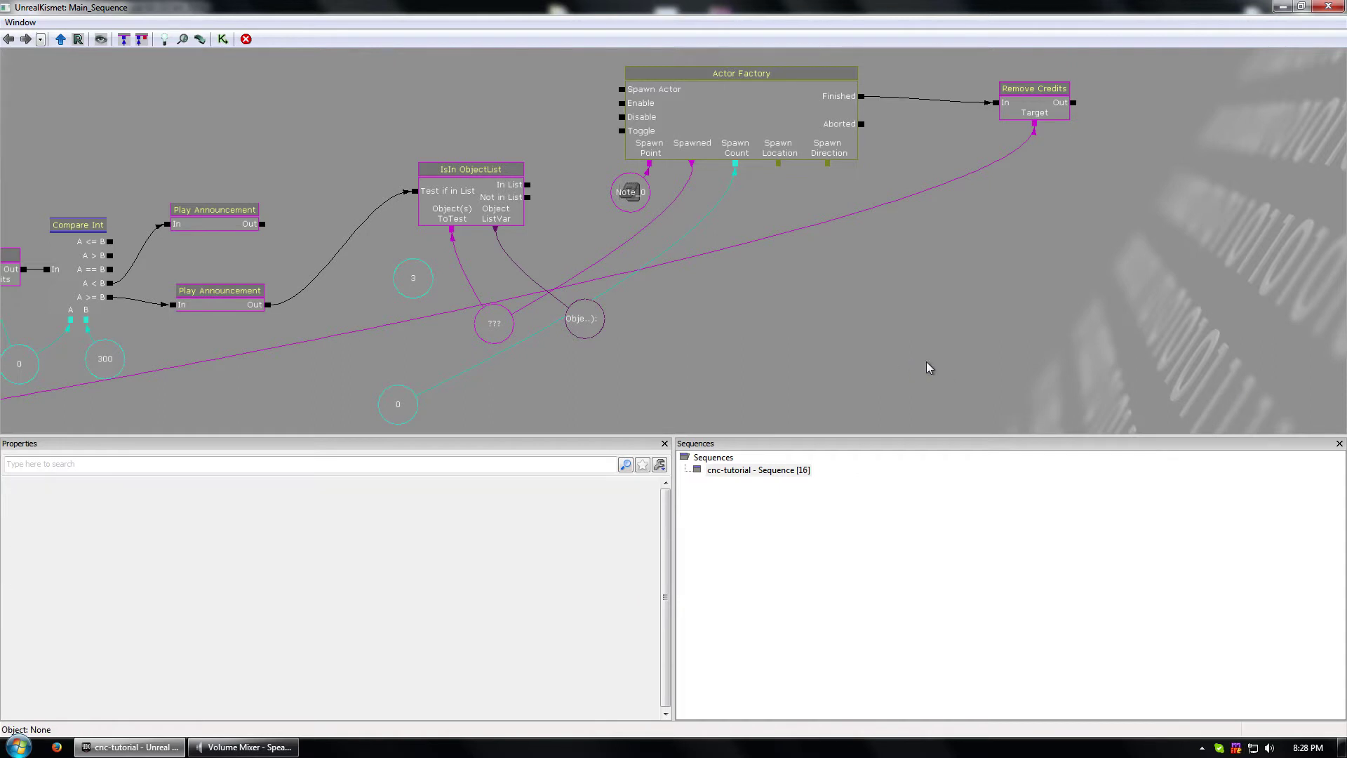
- Add an Actor Destroyed event to the sequence and place it below the Actor Factory node
{"action": "left_click_drag", "start_coordinate": [927, 362], "coordinate": [921, 359]}
{"action": "right_click", "coordinate": [961, 343]}
{"action": "mouse_move", "coordinate": [1008, 350]}
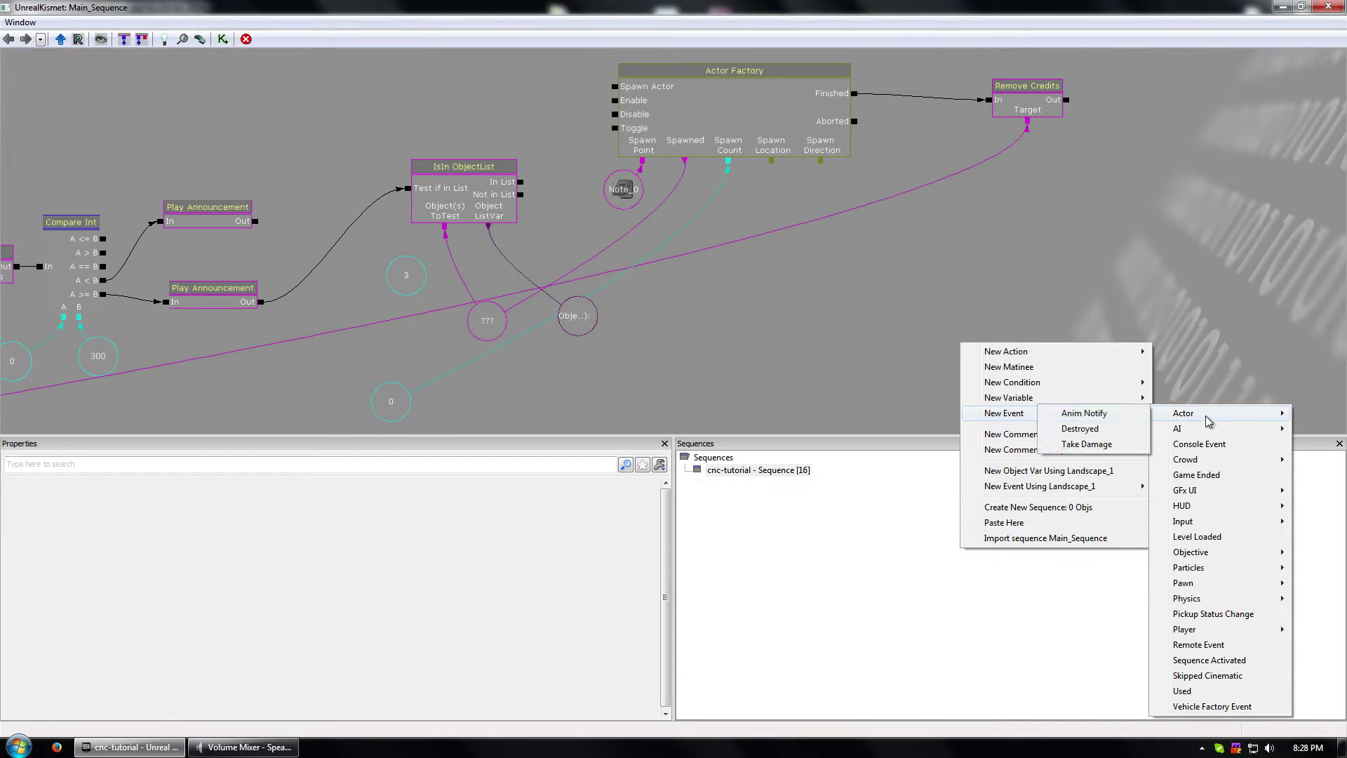
{"action": "mouse_move", "coordinate": [1186, 416]}
{"action": "left_click", "coordinate": [1052, 429]}
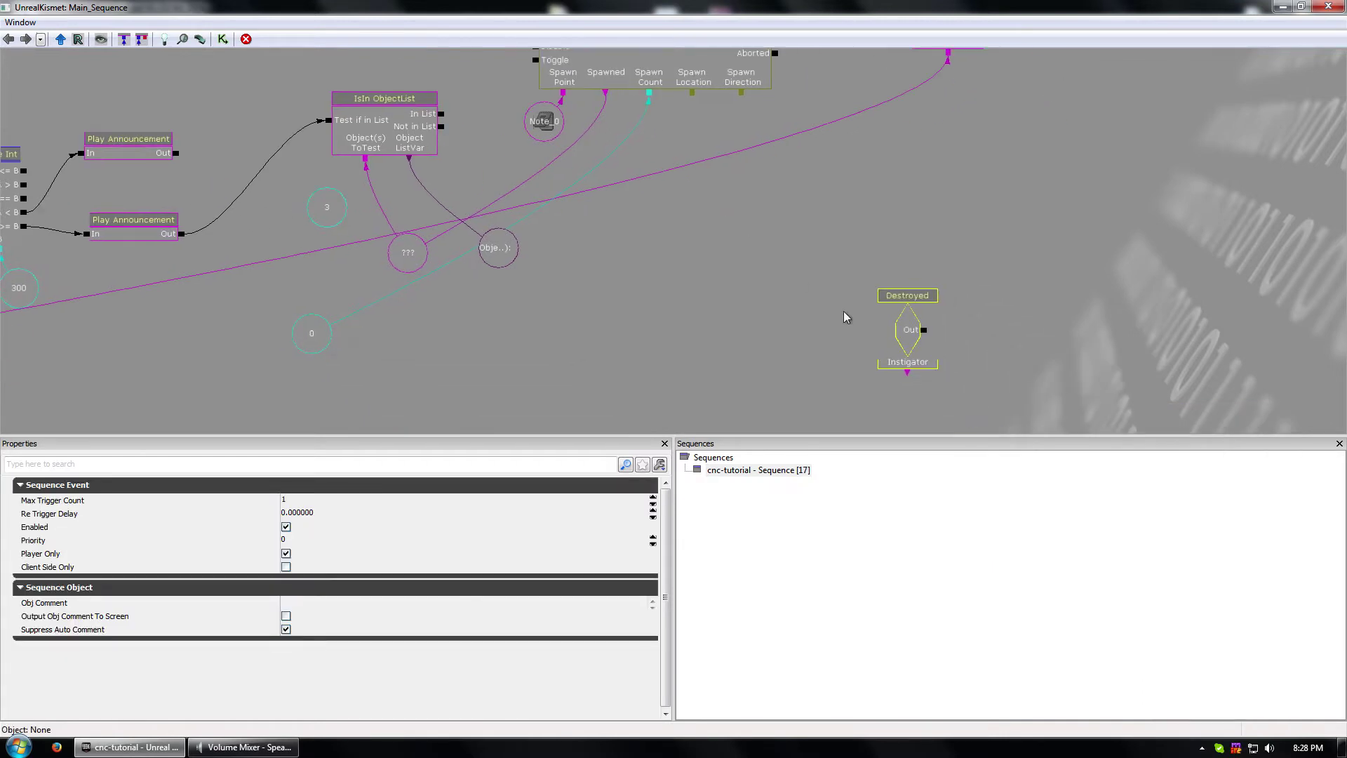
{"action": "left_click_drag", "start_coordinate": [912, 344], "coordinate": [819, 337]}
{"action": "left_click_drag", "start_coordinate": [701, 351], "coordinate": [714, 311]}
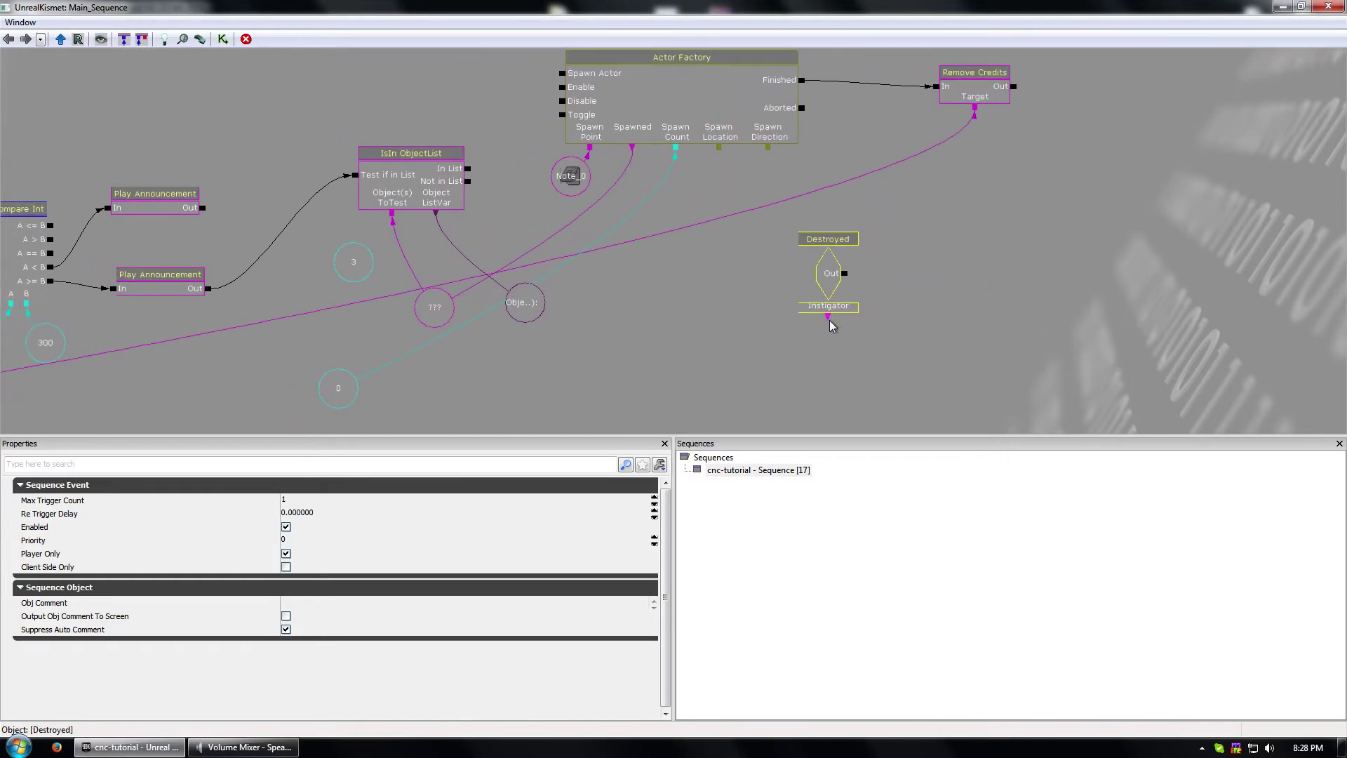
- Link the Destroyed event's Instigator to the ??? object variable and move the event closer to that variable
{"action": "left_click_drag", "start_coordinate": [828, 321], "coordinate": [525, 303]}
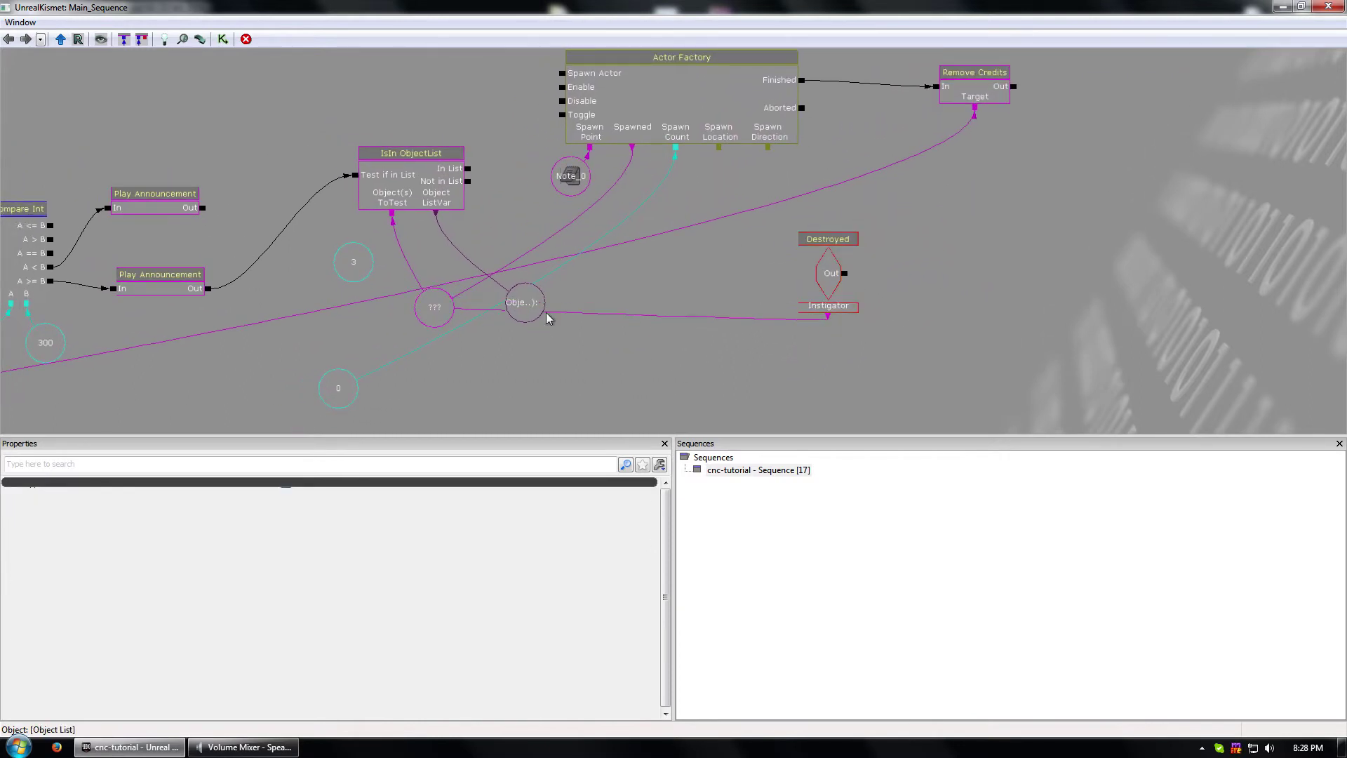
{"action": "left_click_drag", "start_coordinate": [846, 283], "coordinate": [699, 296]}
{"action": "left_click_drag", "start_coordinate": [799, 118], "coordinate": [803, 163]}
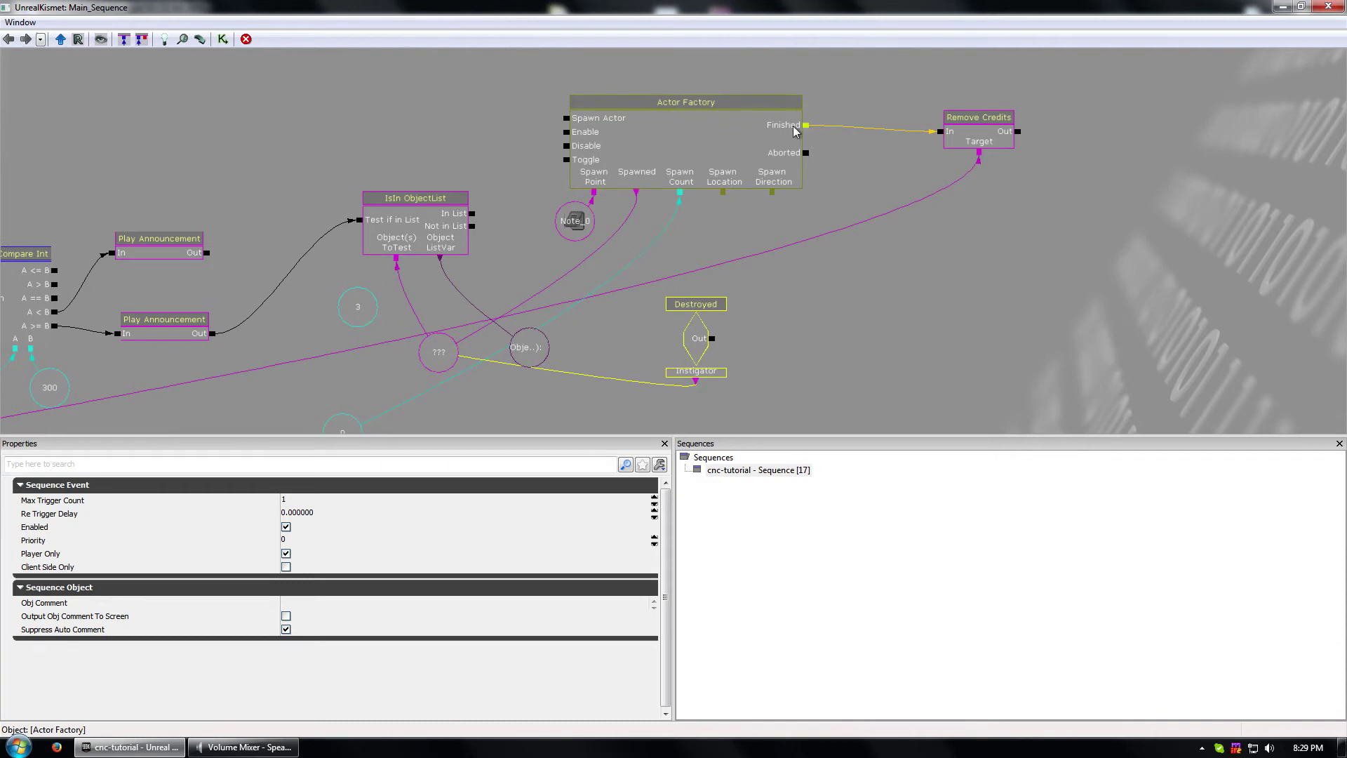
{"action": "left_click_drag", "start_coordinate": [612, 230], "coordinate": [617, 190]}
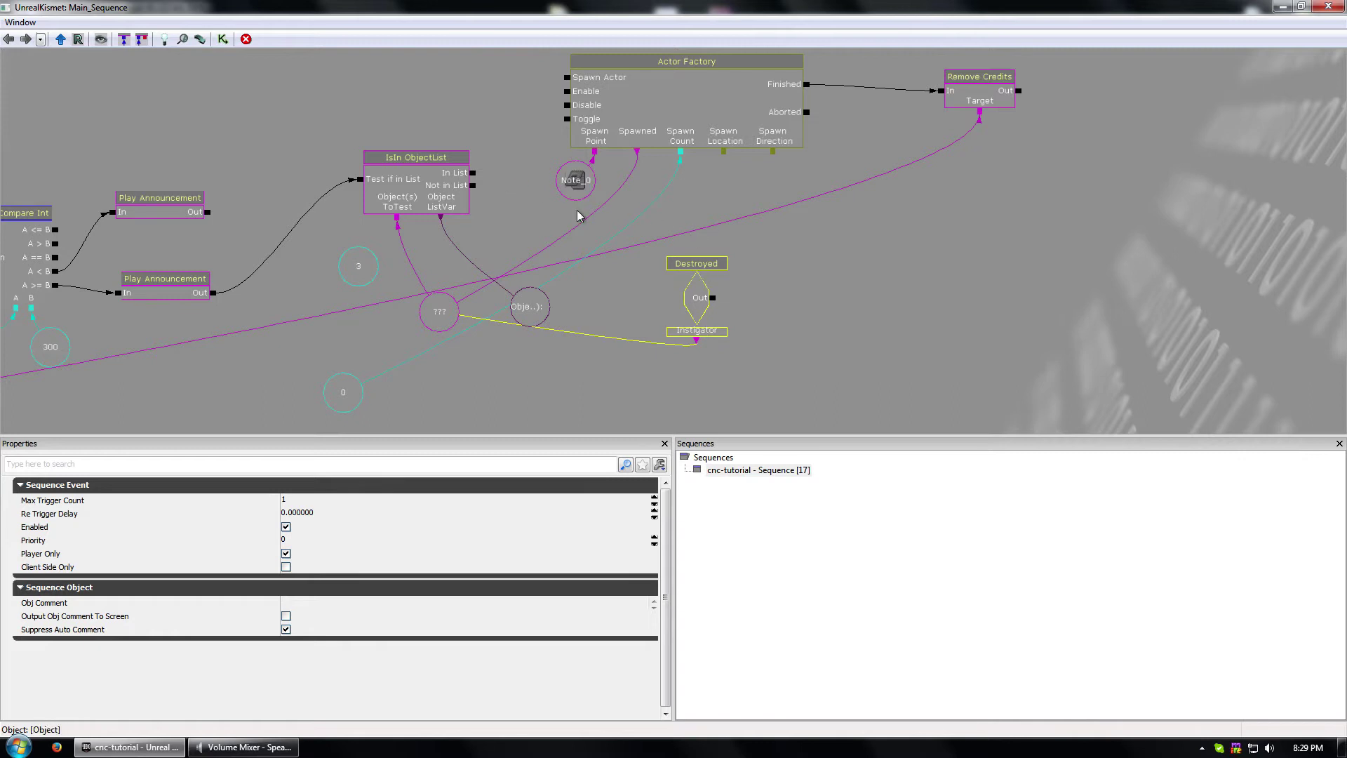
{"action": "left_click_drag", "start_coordinate": [621, 306], "coordinate": [649, 415]}
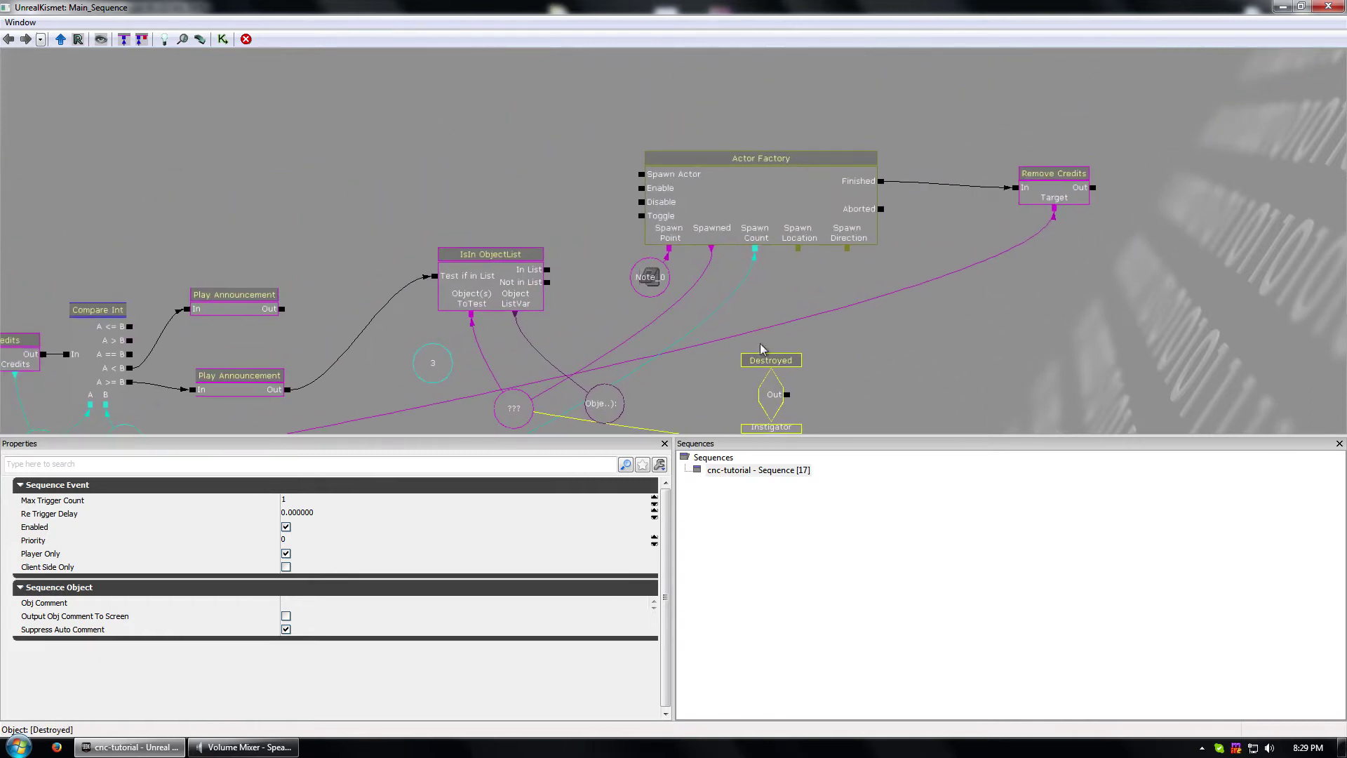
- Try to link the Actor Factory's Finished output to the Destroyed event
{"action": "left_click_drag", "start_coordinate": [882, 180], "coordinate": [779, 366]}
{"action": "left_click_drag", "start_coordinate": [780, 319], "coordinate": [776, 250]}
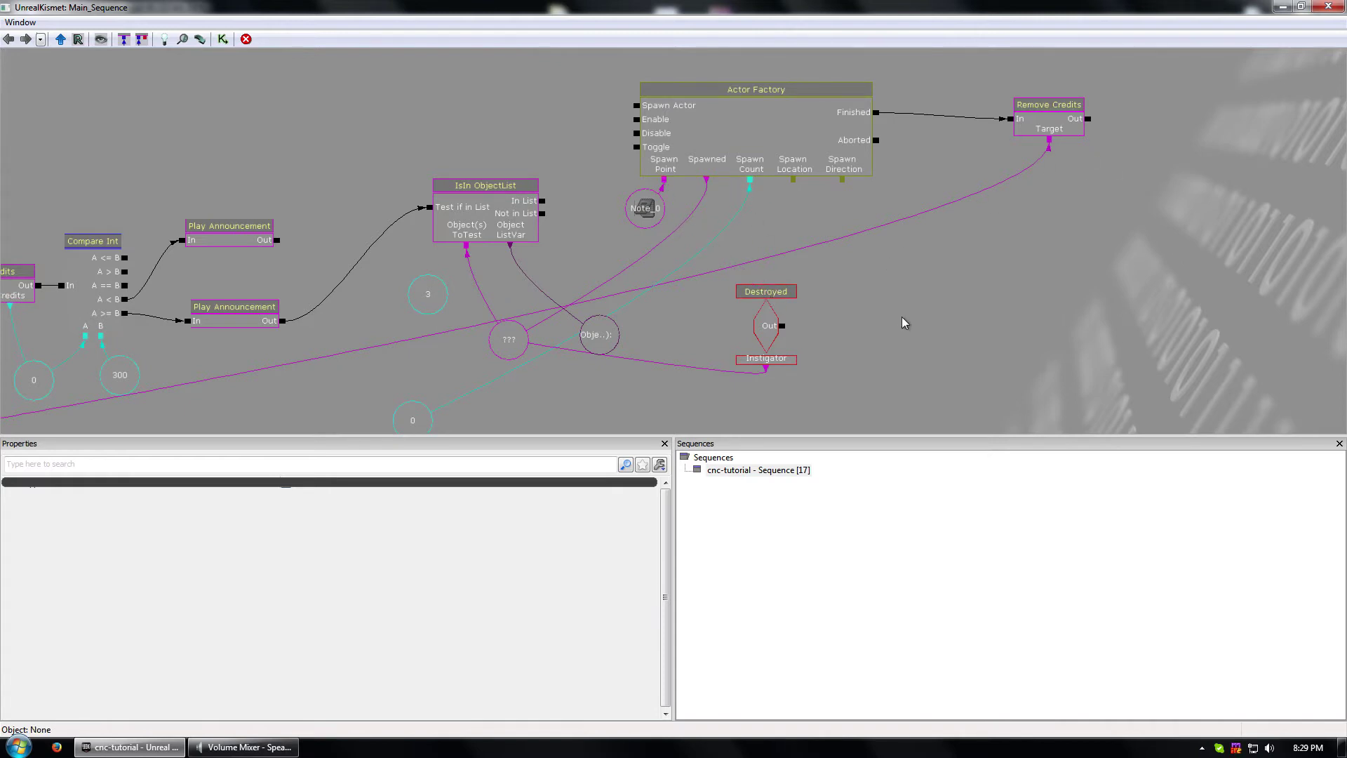
{"action": "left_click_drag", "start_coordinate": [924, 280], "coordinate": [890, 309]}
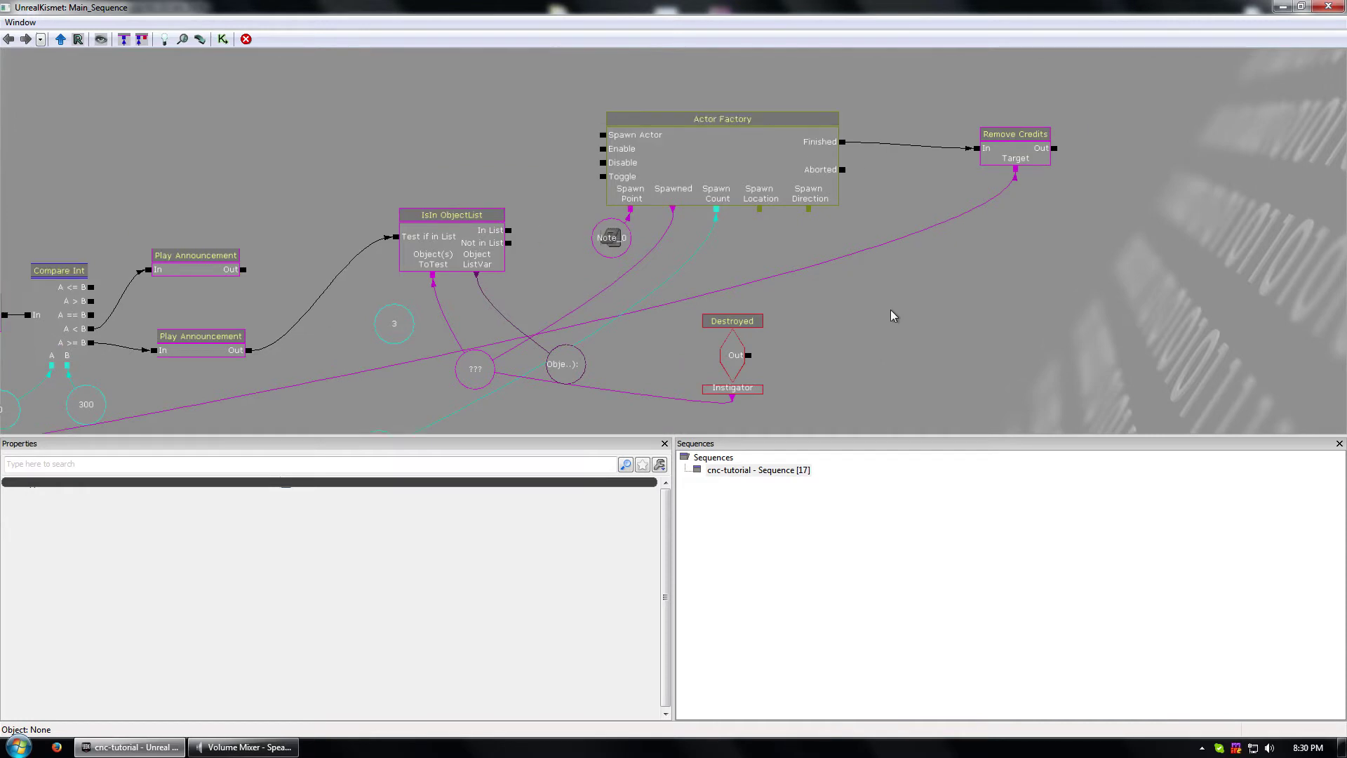
- Delete the IsIn ObjectList action together with its ??? object variable and its object list variable
{"action": "left_click", "coordinate": [436, 240]}
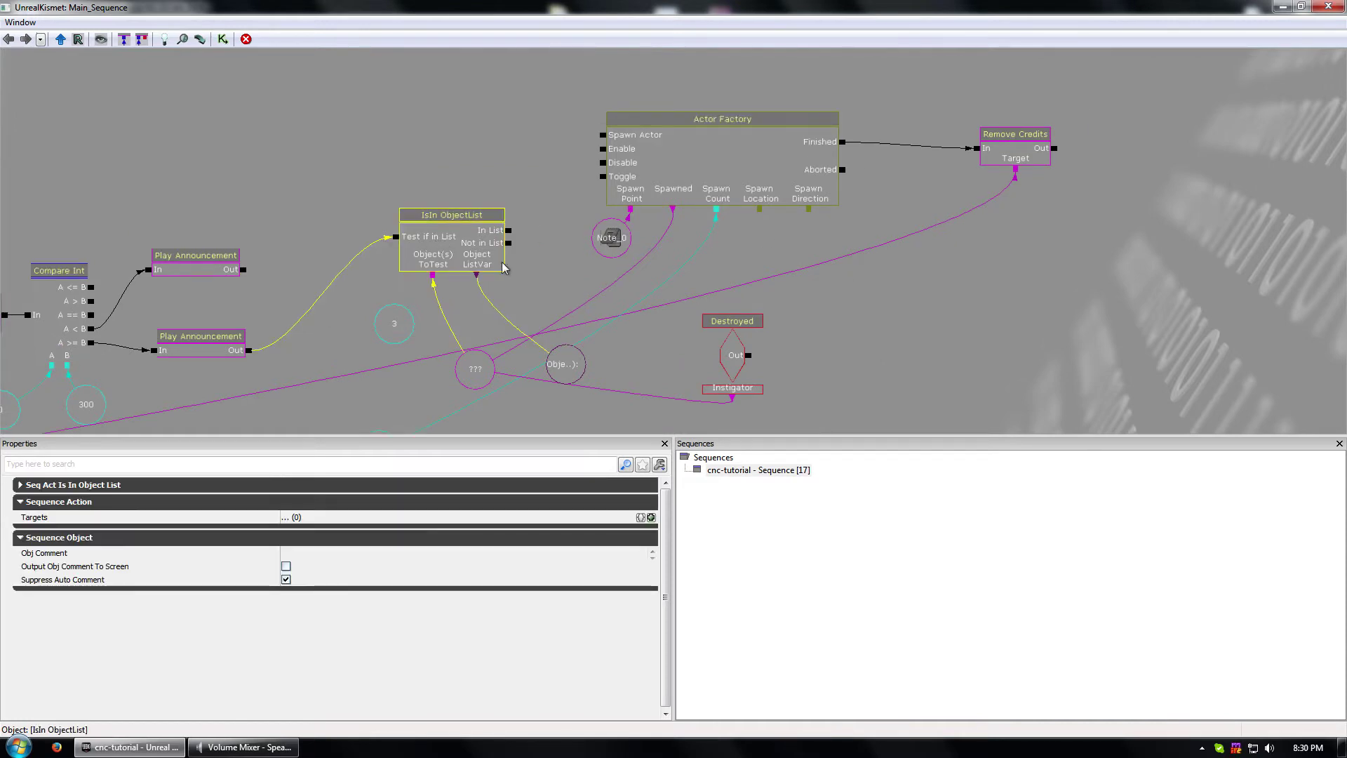
{"action": "key", "text": "Delete"}
{"action": "left_click", "coordinate": [478, 368]}
{"action": "key", "text": "Delete"}
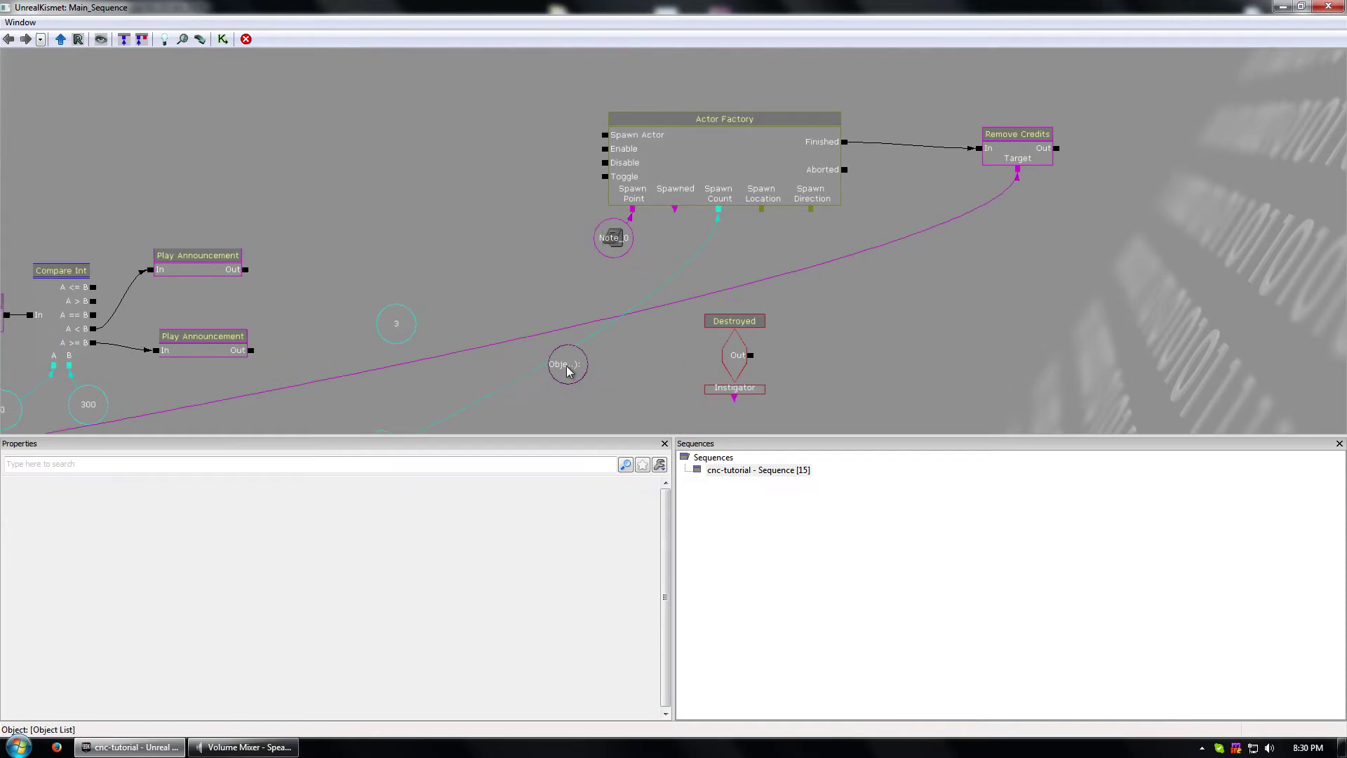
{"action": "left_click", "coordinate": [565, 364]}
{"action": "key", "text": "Delete"}
- Connect the Out of the Play Announcement fed by A >= B to the Actor Factory's Spawn Actor input
{"action": "left_click", "coordinate": [765, 338]}
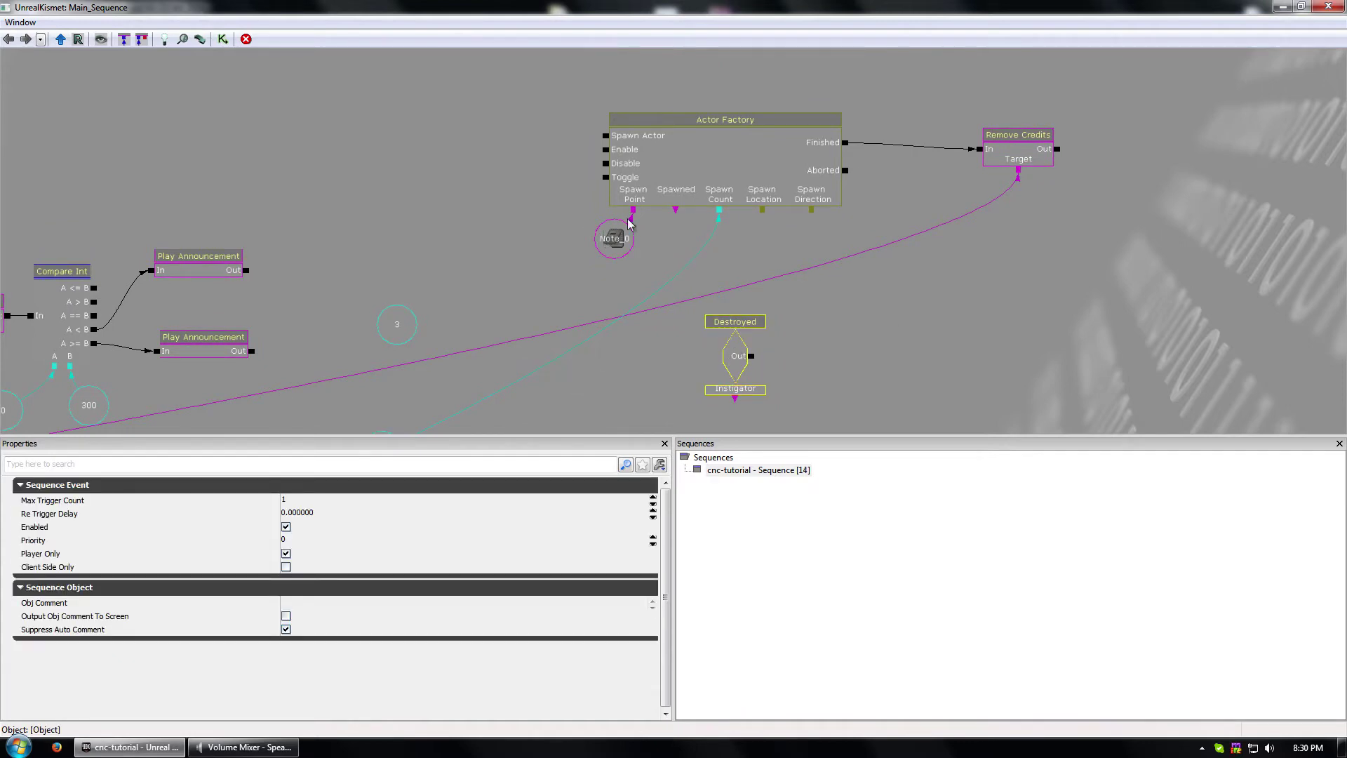
{"action": "left_click_drag", "start_coordinate": [315, 323], "coordinate": [380, 262]}
{"action": "left_click_drag", "start_coordinate": [317, 290], "coordinate": [671, 108]}
{"action": "left_click_drag", "start_coordinate": [707, 189], "coordinate": [589, 204]}
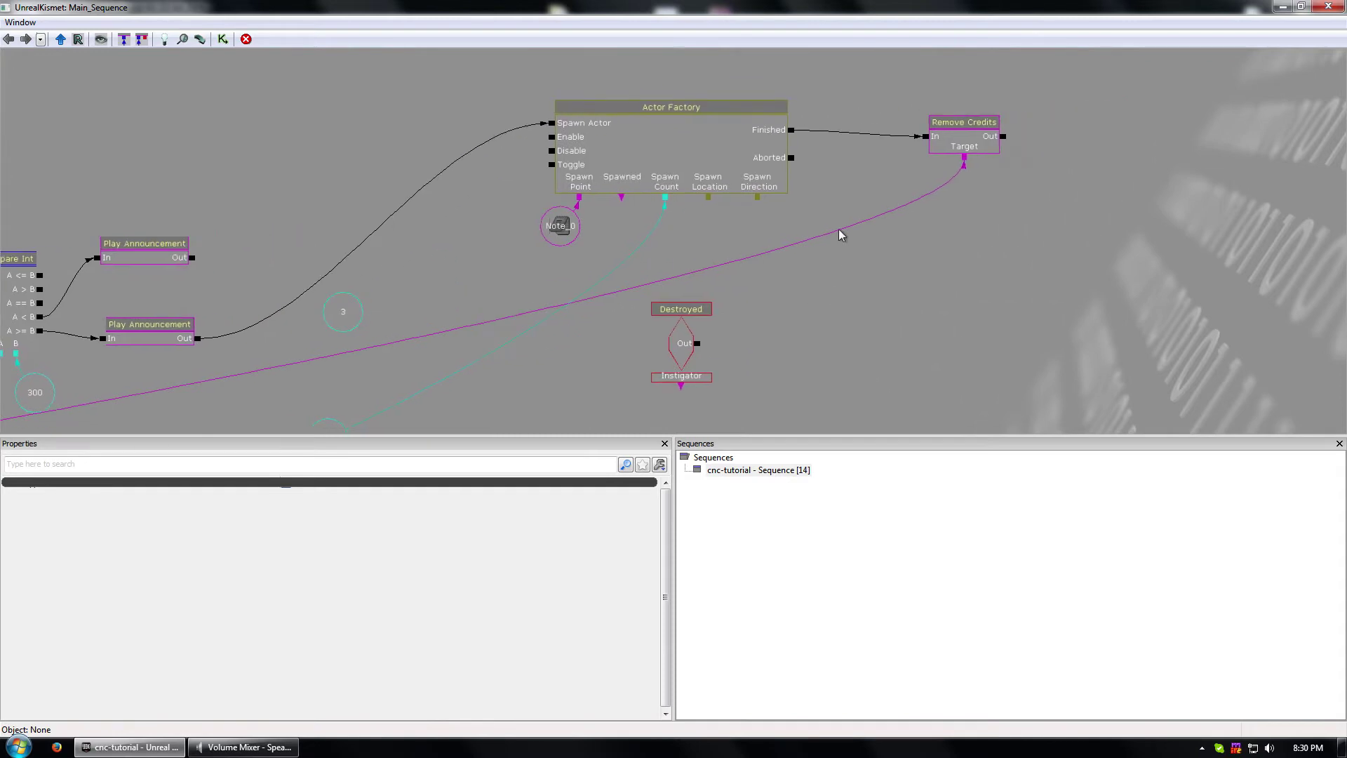
- Move Remove Credits farther from the Actor Factory and add a Modify ObjectList action below it
{"action": "left_click", "coordinate": [972, 133]}
{"action": "right_click", "coordinate": [972, 135]}
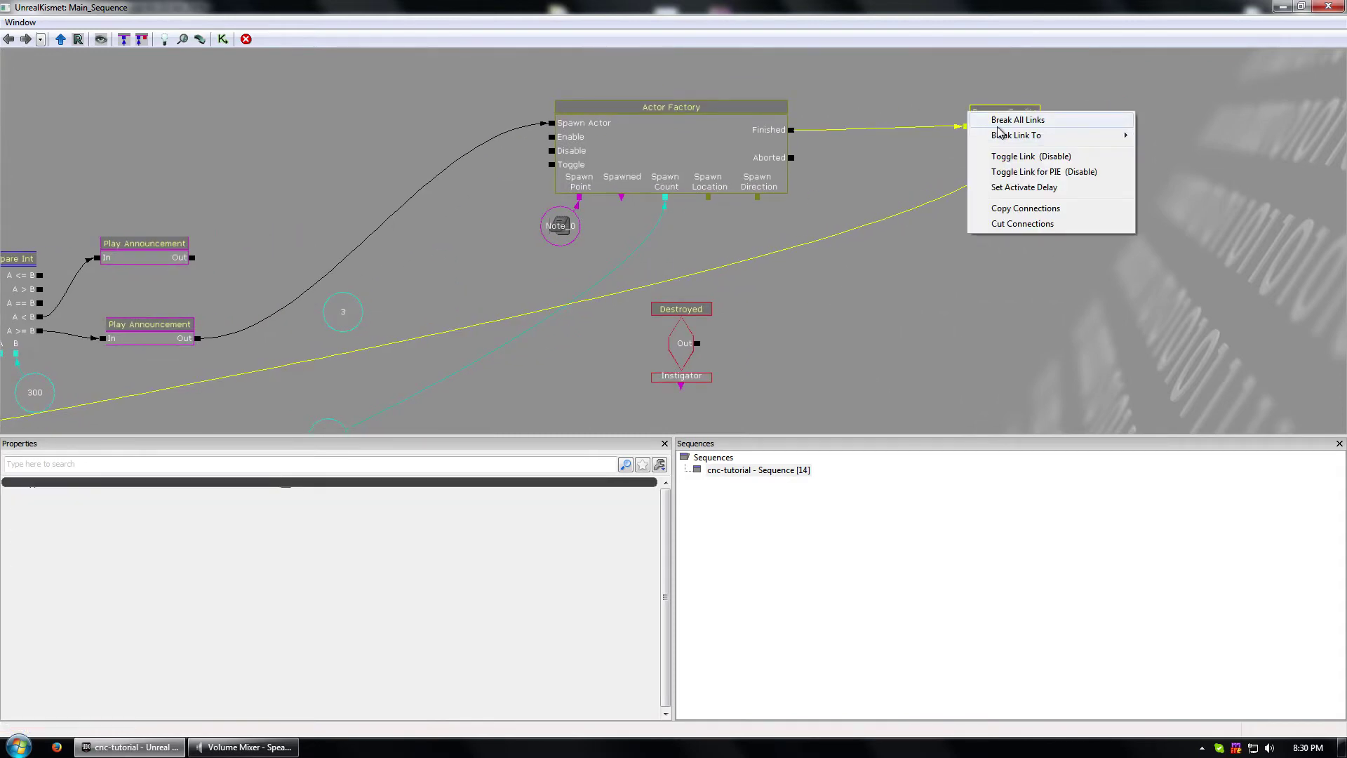
{"action": "left_click", "coordinate": [955, 330]}
{"action": "right_click", "coordinate": [958, 325]}
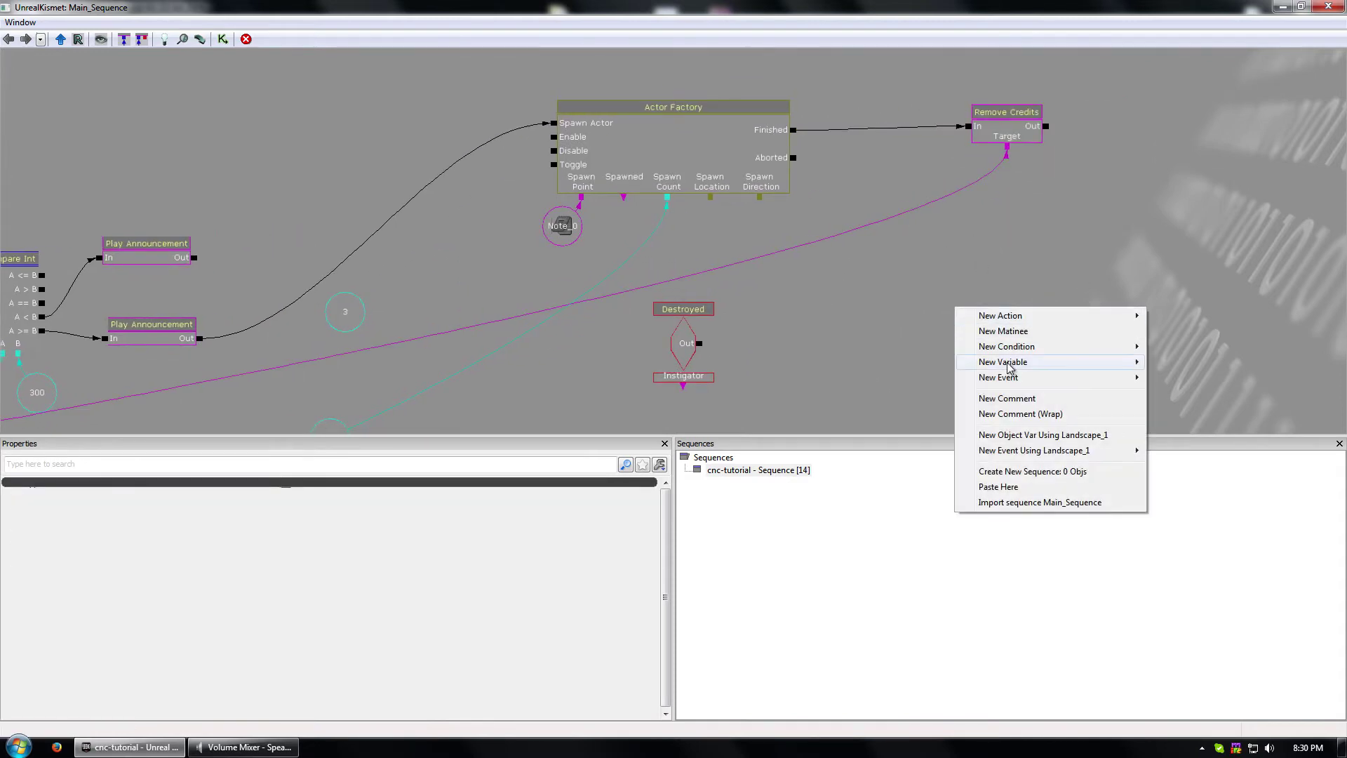
{"action": "mouse_move", "coordinate": [1010, 379]}
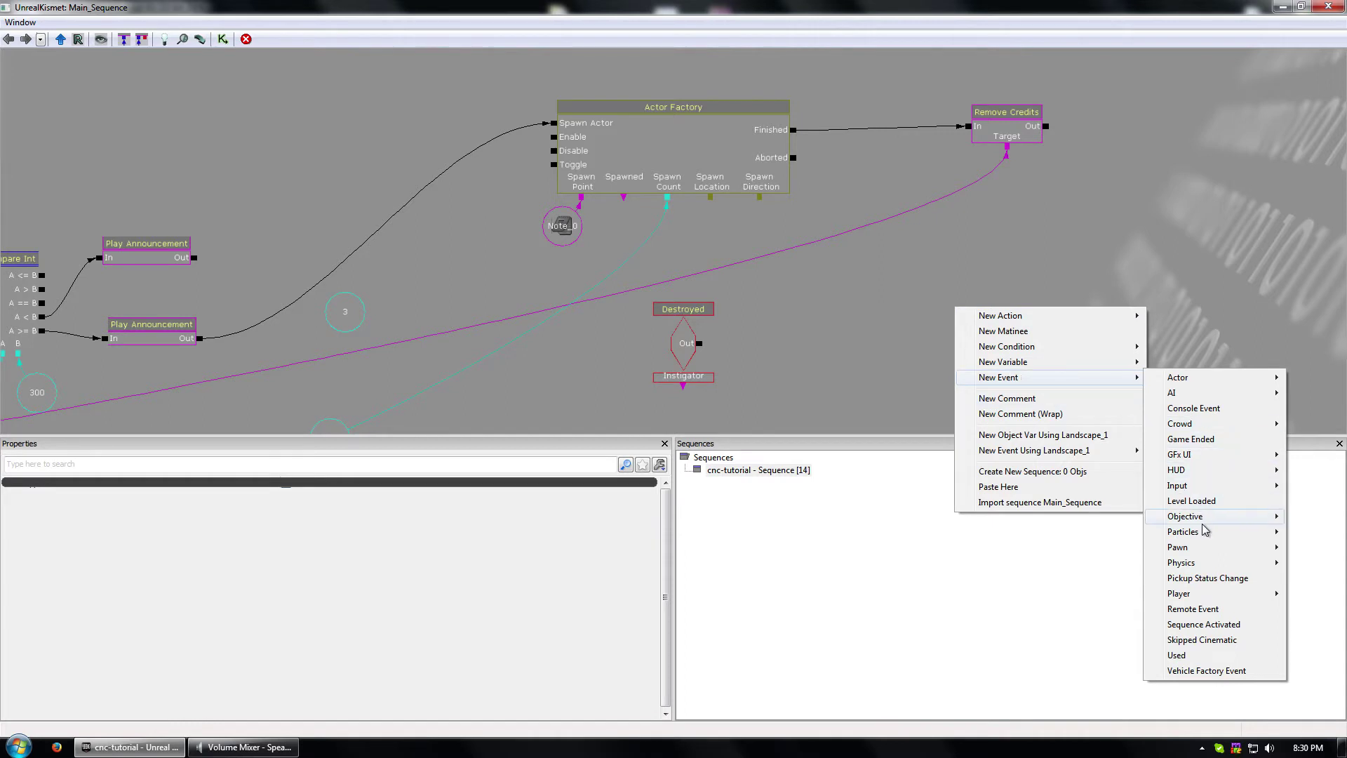
{"action": "mouse_move", "coordinate": [1023, 317]}
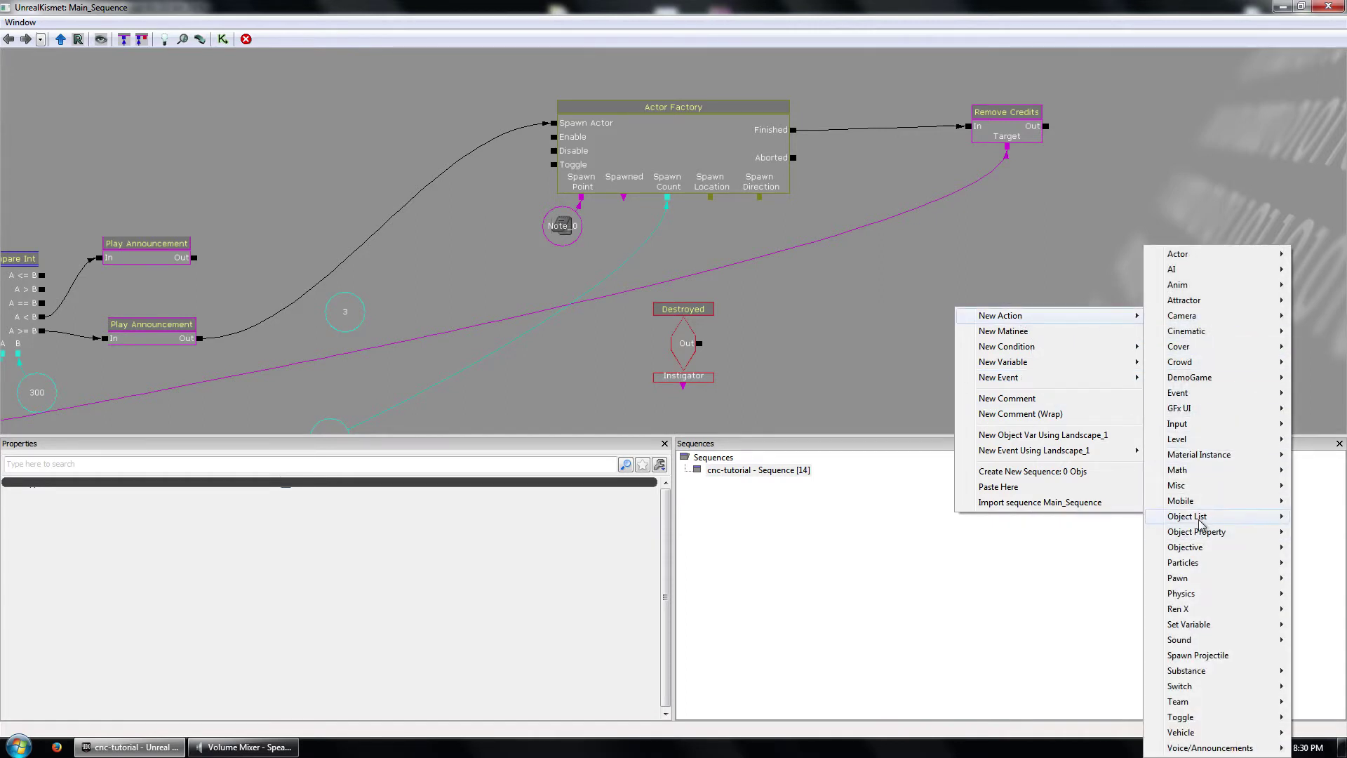
{"action": "mouse_move", "coordinate": [1202, 521]}
{"action": "left_click", "coordinate": [1074, 547]}
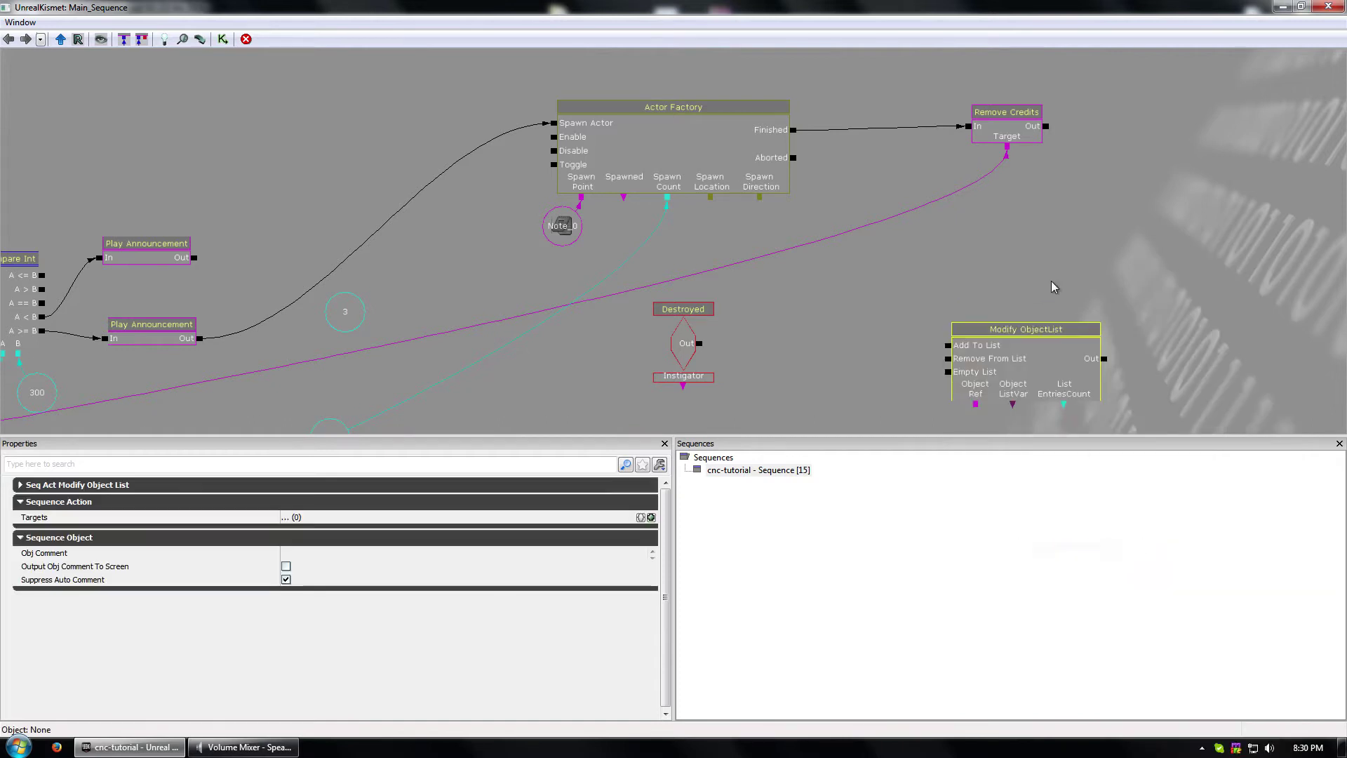
- Place Modify ObjectList beside Remove Credits, feeding its Add To List from Remove Credits' Out and its Remove From List from Destroyed's Out
{"action": "left_click_drag", "start_coordinate": [990, 373], "coordinate": [1072, 228]}
{"action": "left_click_drag", "start_coordinate": [953, 224], "coordinate": [973, 207]}
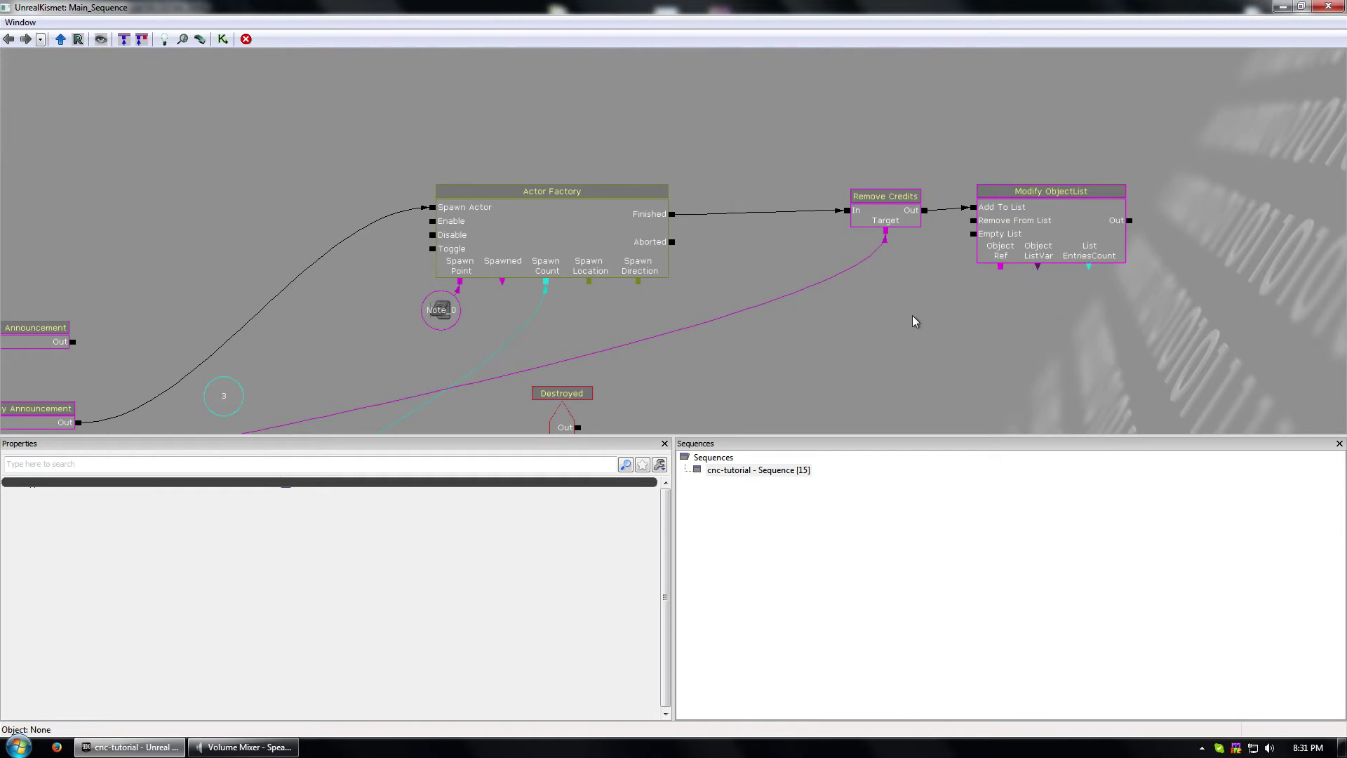
{"action": "left_click_drag", "start_coordinate": [912, 315], "coordinate": [836, 270]}
{"action": "left_click_drag", "start_coordinate": [519, 379], "coordinate": [924, 165]}
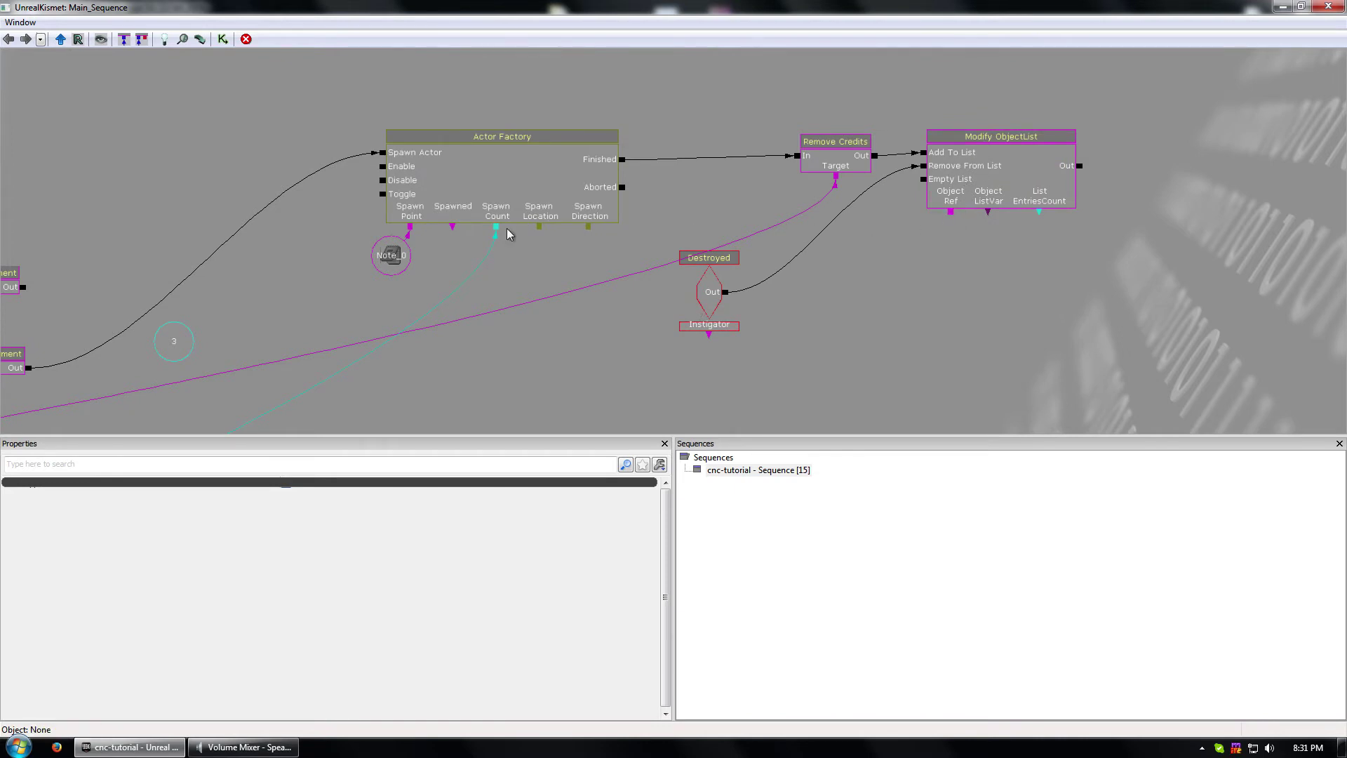
- Duplicate the Note_0 object variable, place the copy below the Actor Factory and clear its Obj Value
{"action": "left_click", "coordinate": [411, 261]}
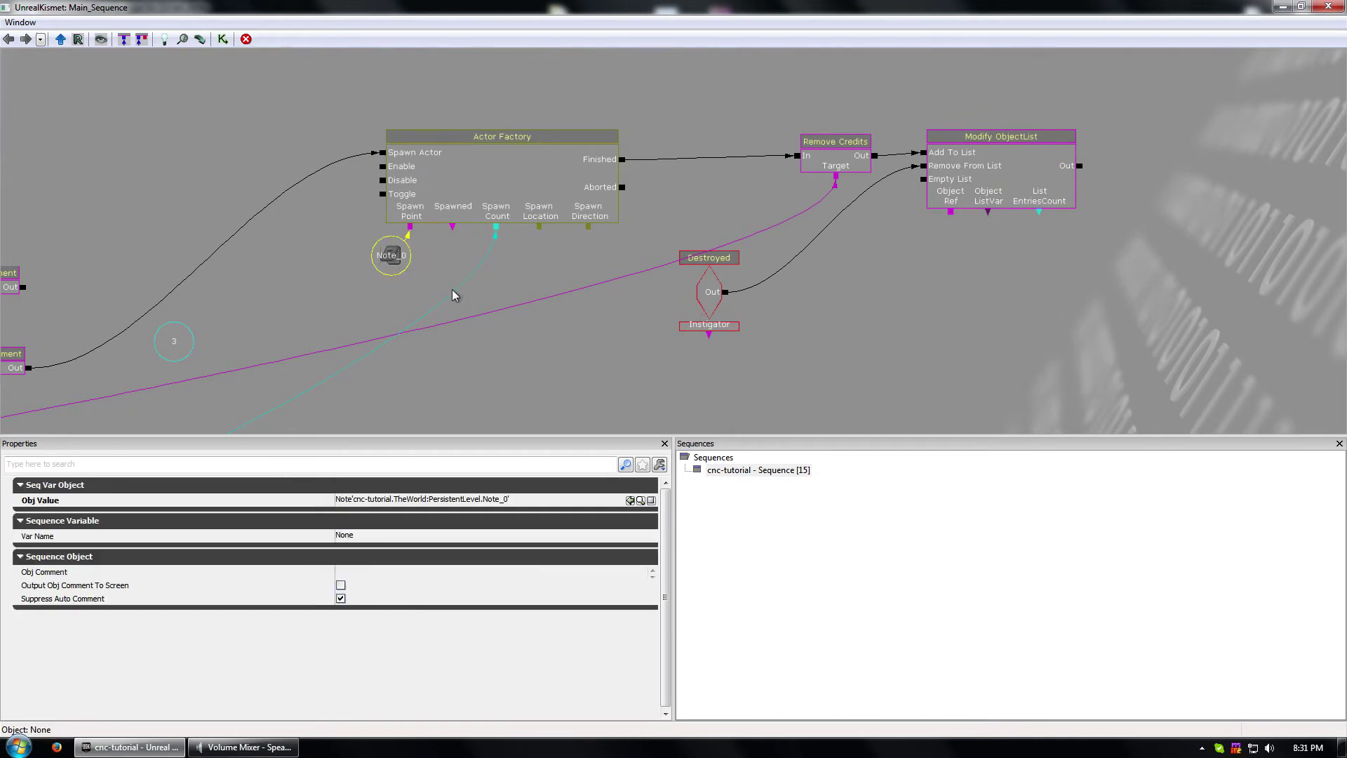
{"action": "left_click_drag", "start_coordinate": [589, 353], "coordinate": [839, 288]}
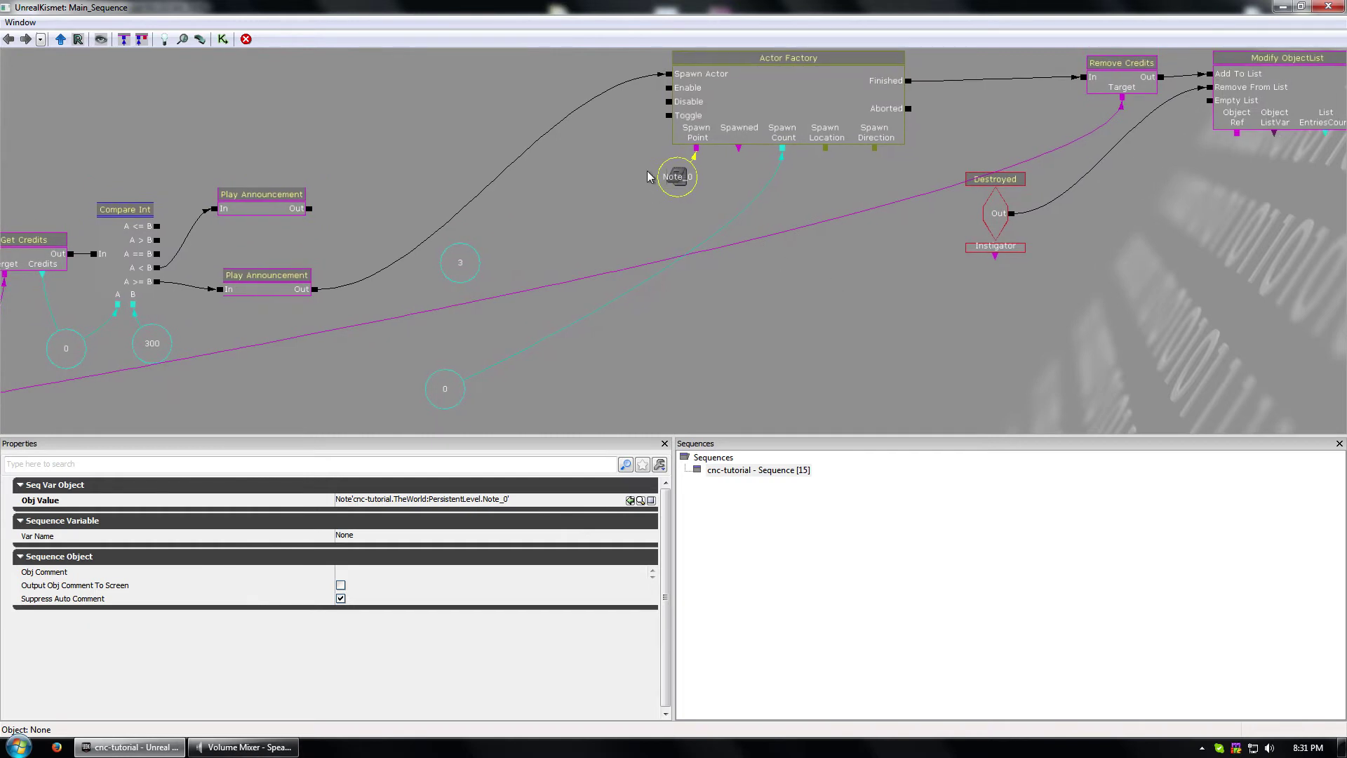
{"action": "key", "text": "ctrl+c"}
{"action": "key", "text": "ctrl+v"}
{"action": "left_click_drag", "start_coordinate": [693, 263], "coordinate": [737, 283]}
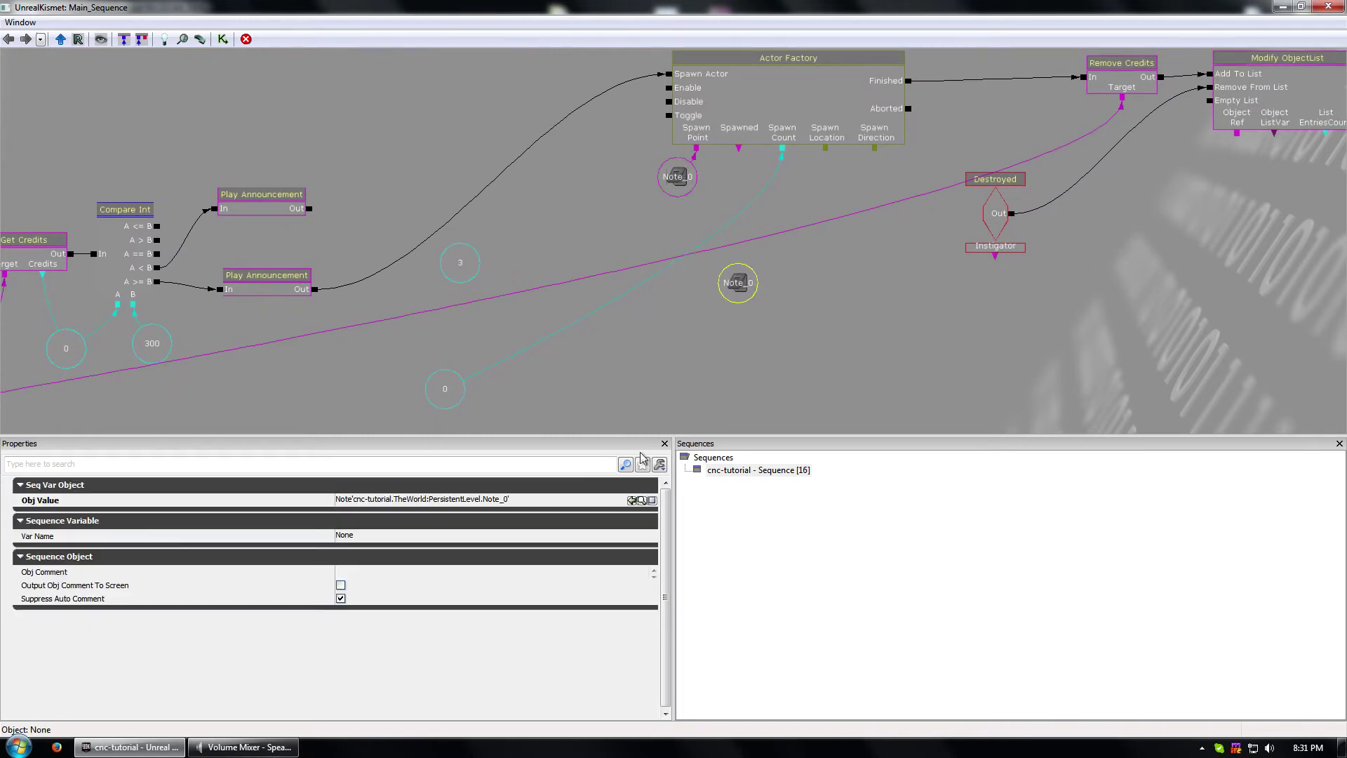
{"action": "left_click", "coordinate": [523, 500]}
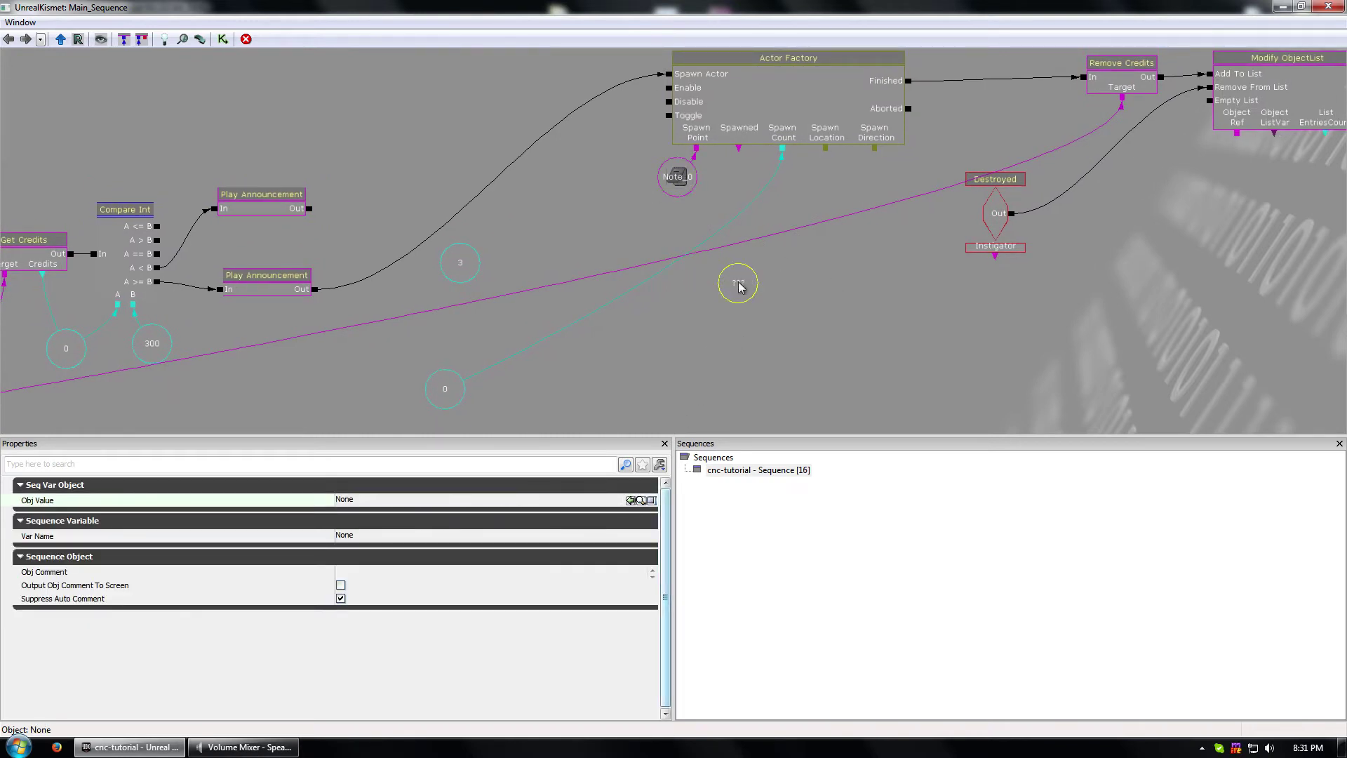
- Link the Actor Factory's Spawned, Modify ObjectList's Object Ref and Destroyed's Instigator to the empty object variable
{"action": "left_click_drag", "start_coordinate": [738, 148], "coordinate": [749, 348]}
{"action": "left_click", "coordinate": [602, 344]}
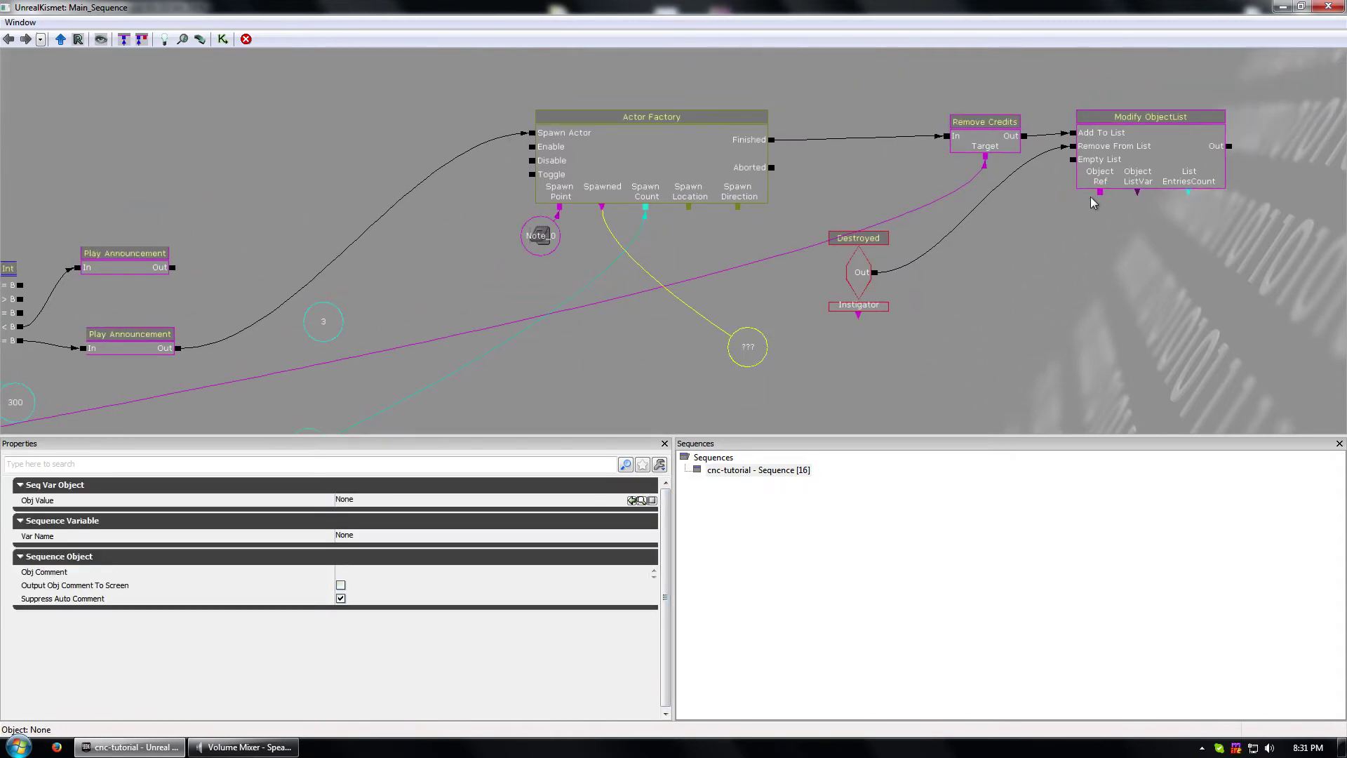
{"action": "left_click_drag", "start_coordinate": [1099, 192], "coordinate": [1060, 246]}
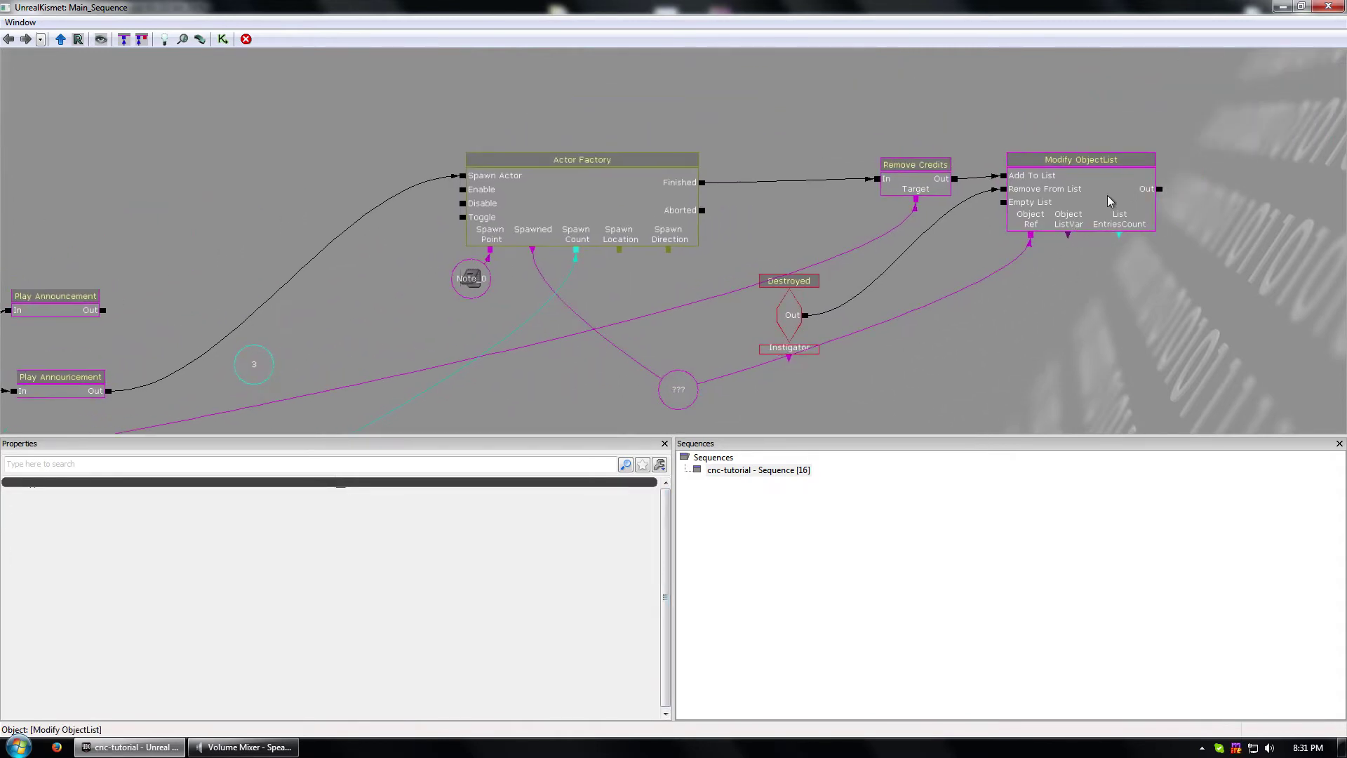
{"action": "left_click_drag", "start_coordinate": [796, 331], "coordinate": [680, 386], "text": "ctrl"}
{"action": "left_click_drag", "start_coordinate": [992, 373], "coordinate": [833, 394]}
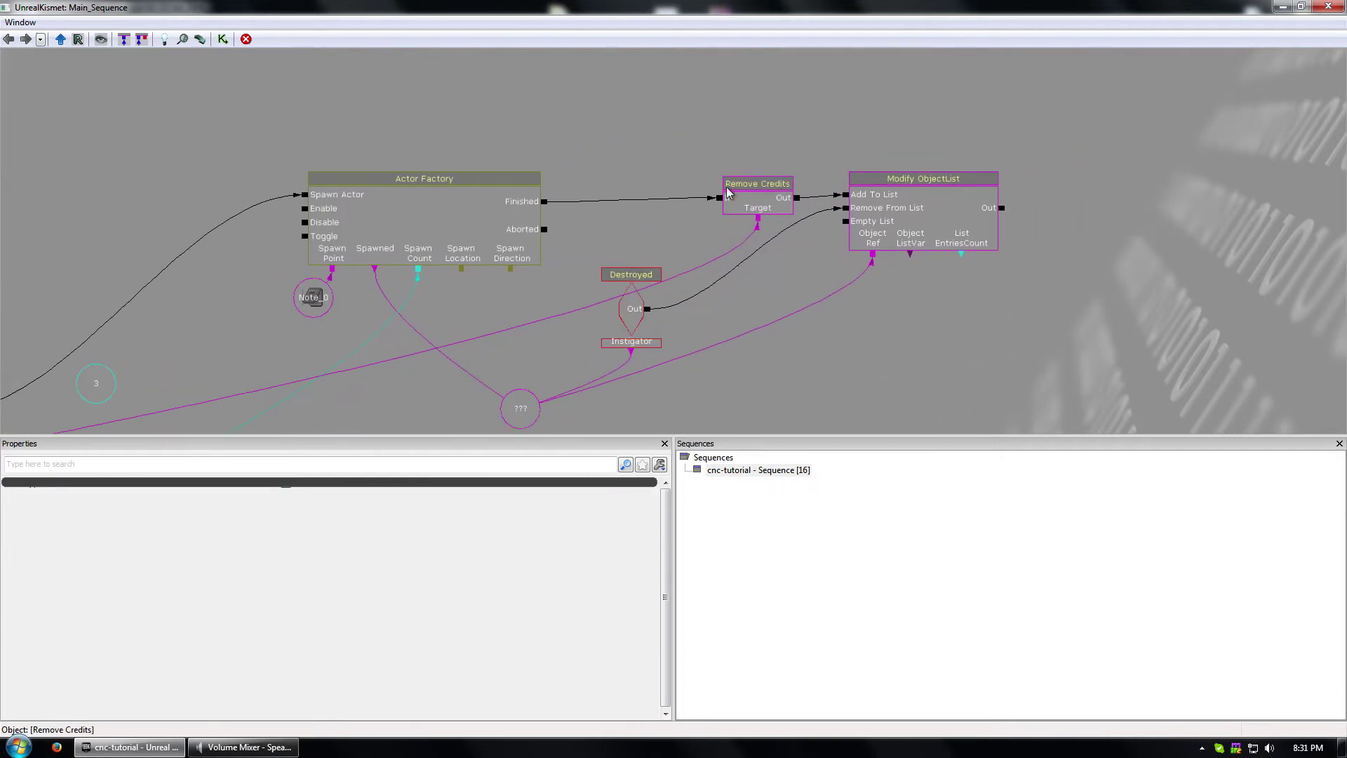
- Add an Object List variable below the Modify ObjectList action
{"action": "left_click_drag", "start_coordinate": [862, 347], "coordinate": [807, 283]}
{"action": "right_click", "coordinate": [837, 262]}
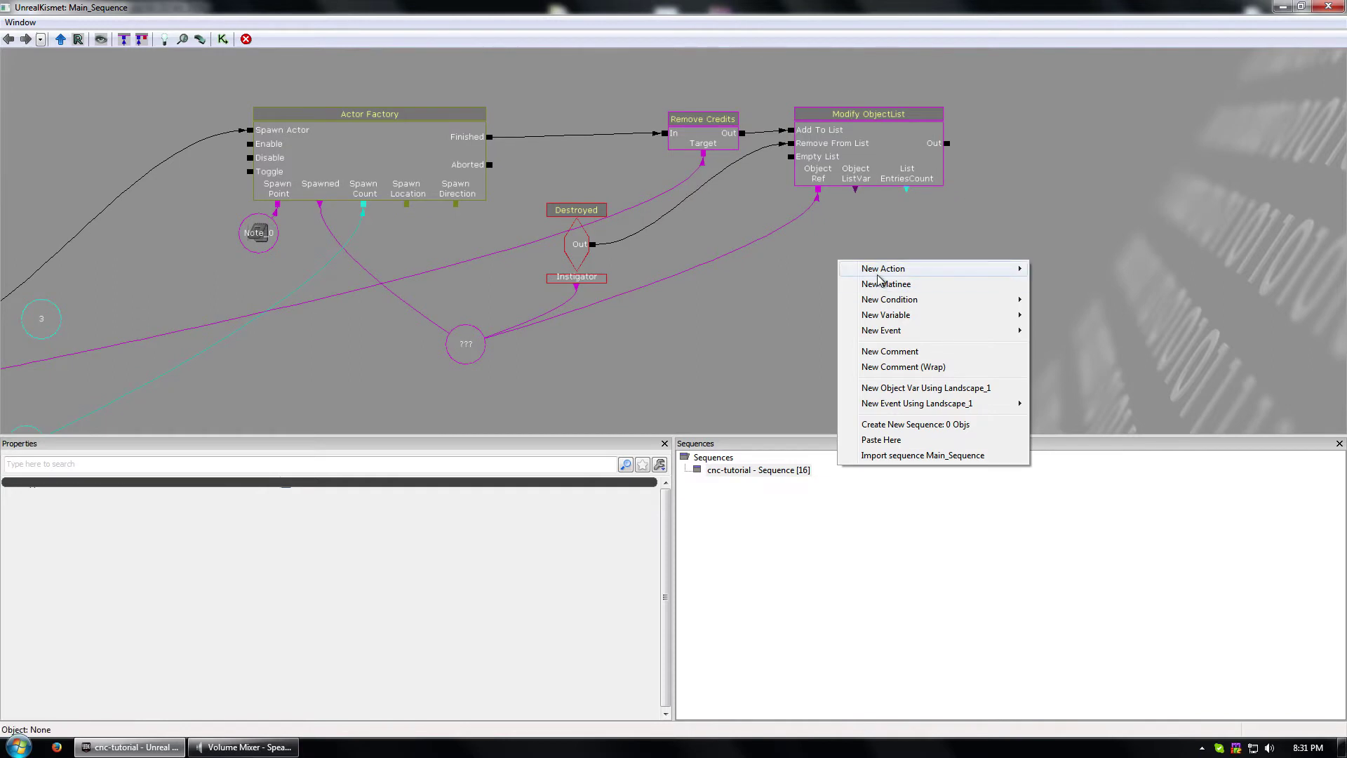
{"action": "mouse_move", "coordinate": [835, 270]}
{"action": "left_click", "coordinate": [727, 366]}
{"action": "right_click", "coordinate": [835, 283]}
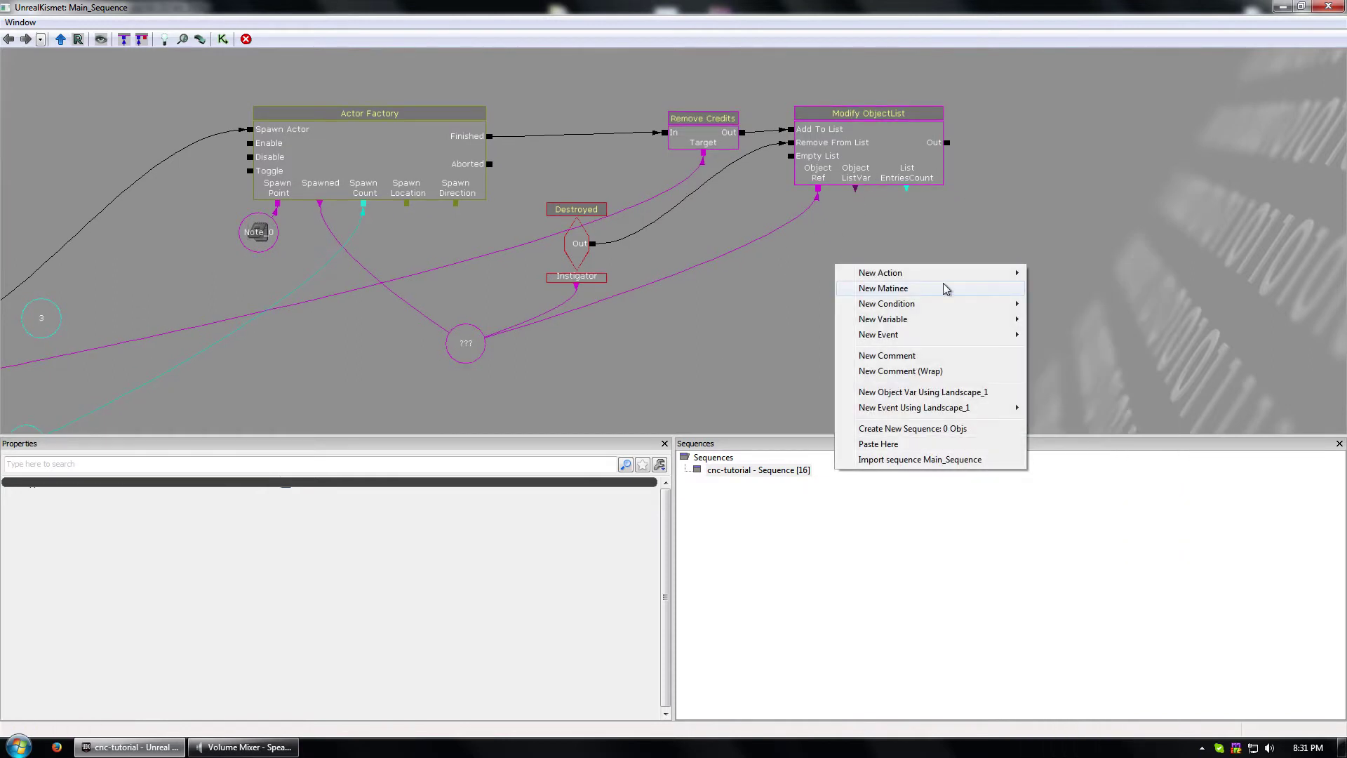
{"action": "mouse_move", "coordinate": [971, 338]}
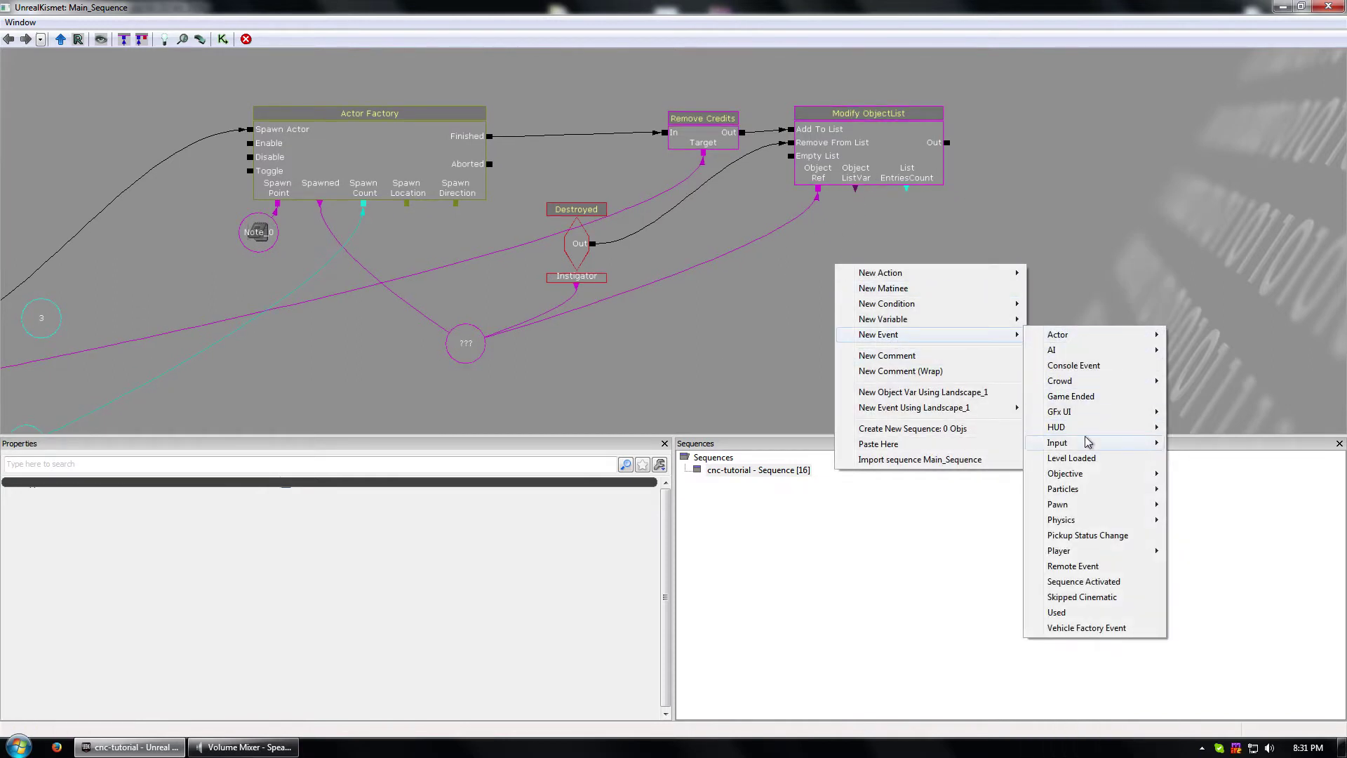
{"action": "mouse_move", "coordinate": [903, 324]}
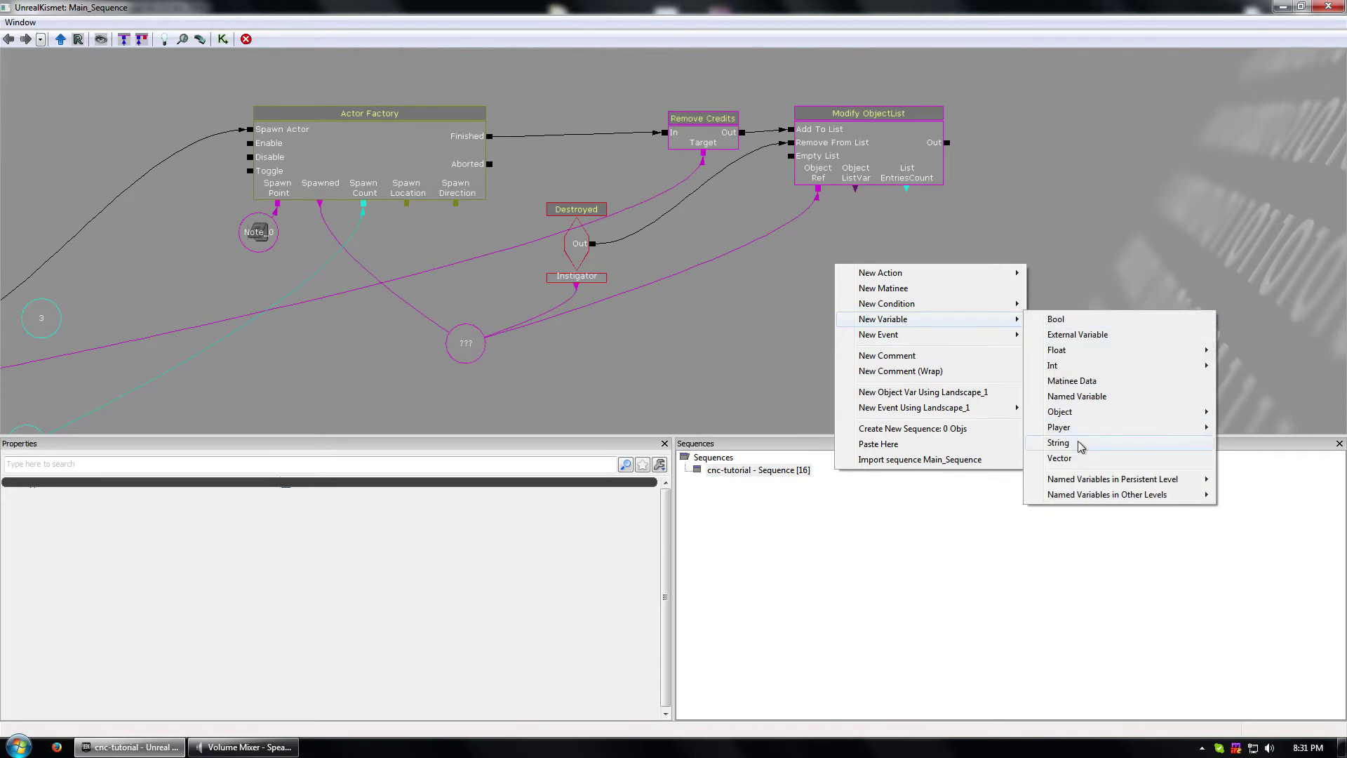
{"action": "mouse_move", "coordinate": [1185, 413]}
{"action": "left_click", "coordinate": [1270, 429]}
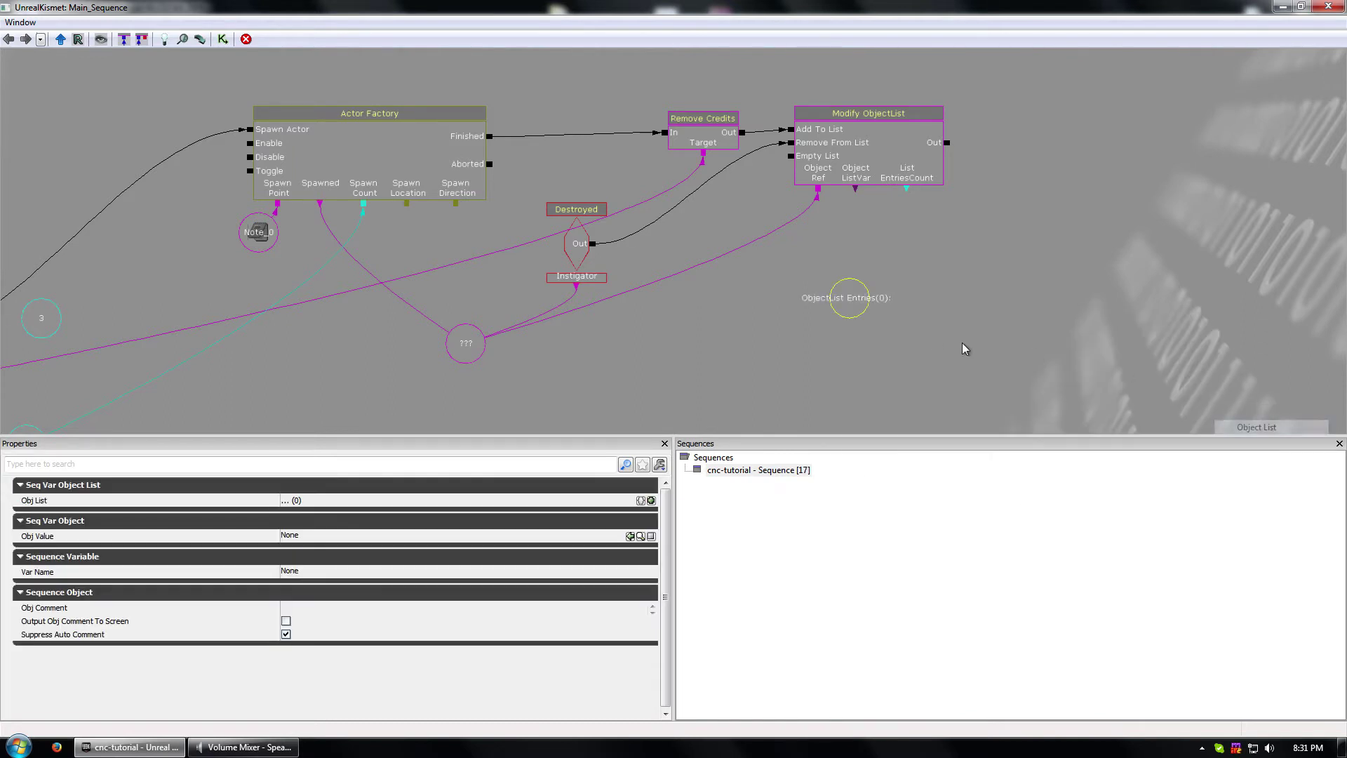
- Add an Int variable beside the object list variable and link Modify ObjectList's List EntriesCount to it
{"action": "right_click", "coordinate": [947, 297]}
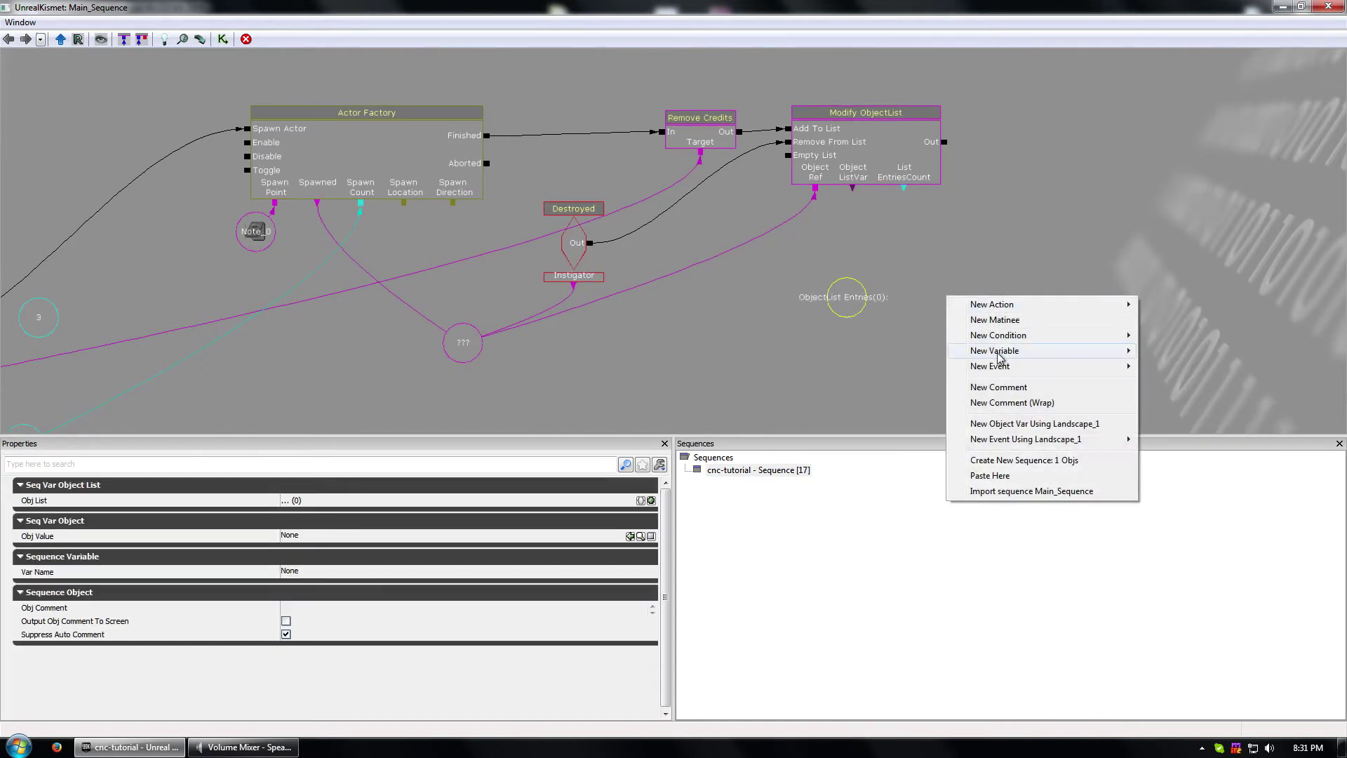
{"action": "mouse_move", "coordinate": [1001, 350]}
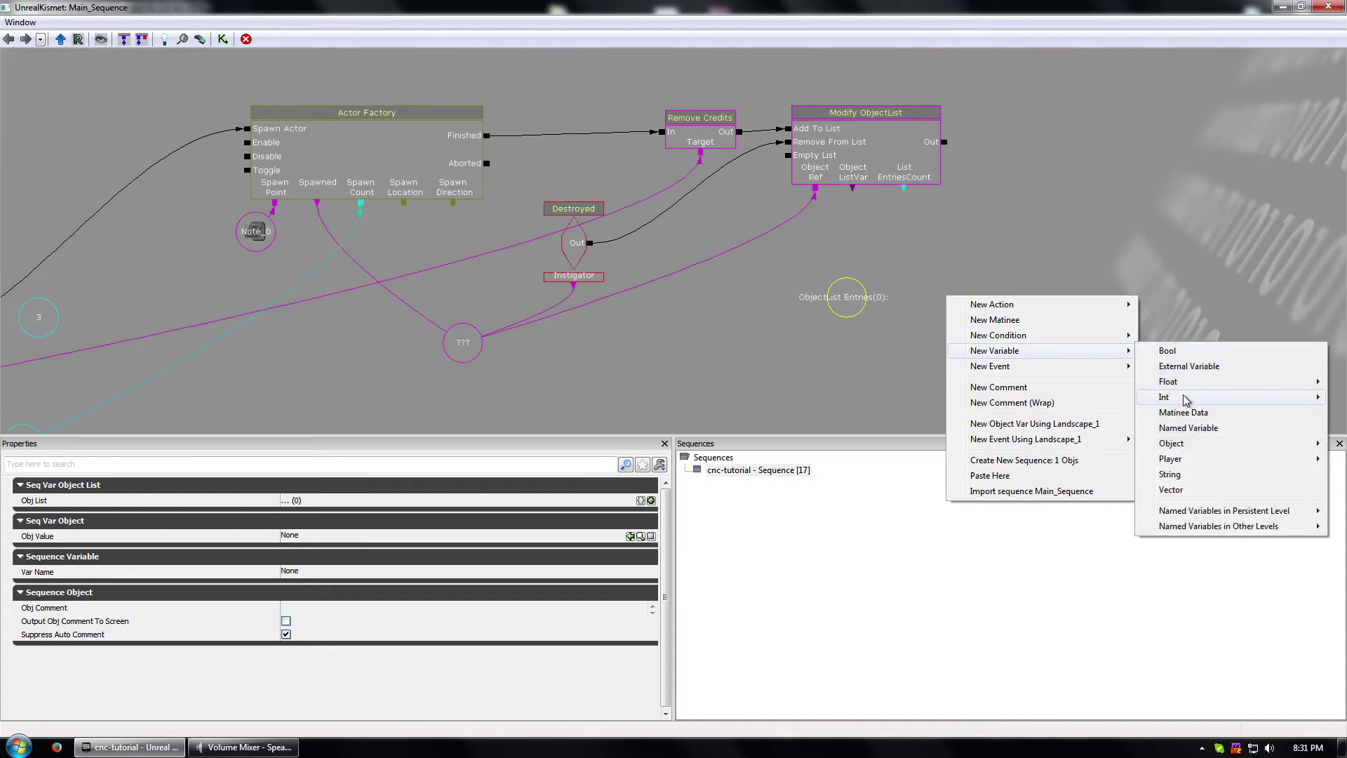
{"action": "mouse_move", "coordinate": [1184, 397]}
{"action": "left_click", "coordinate": [1077, 397]}
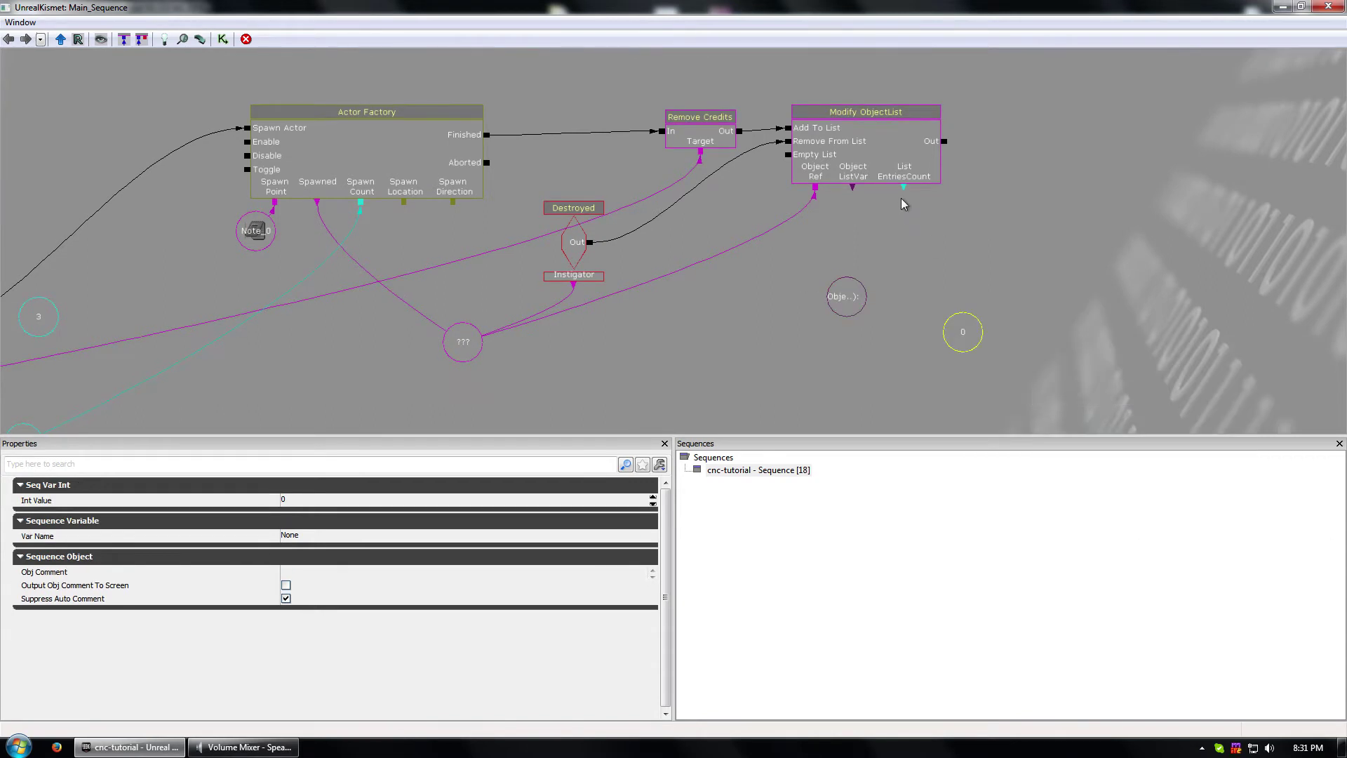
{"action": "left_click_drag", "start_coordinate": [903, 188], "coordinate": [950, 321]}
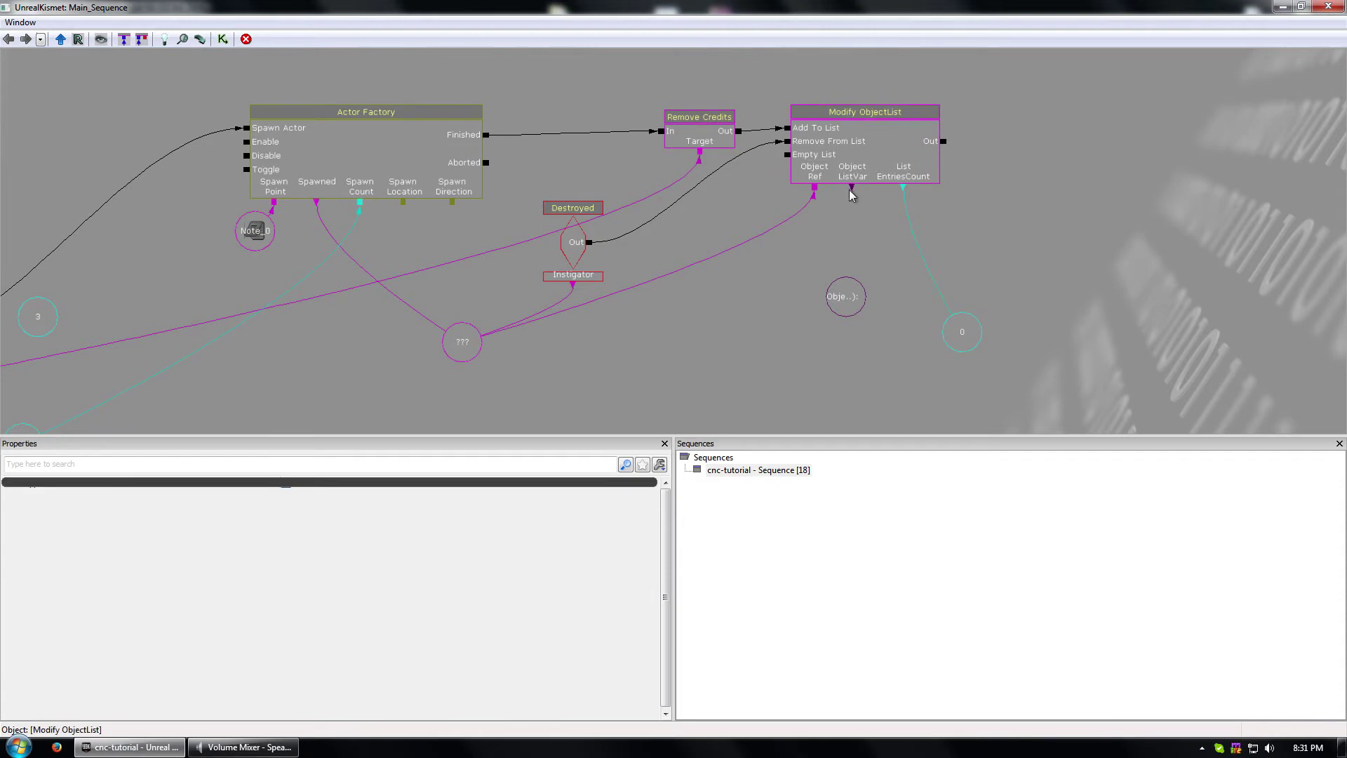
- Link Modify ObjectList's Object ListVar to the object list variable and move both variables closer under the action
{"action": "left_click_drag", "start_coordinate": [852, 187], "coordinate": [849, 293]}
{"action": "left_click", "coordinate": [962, 349]}
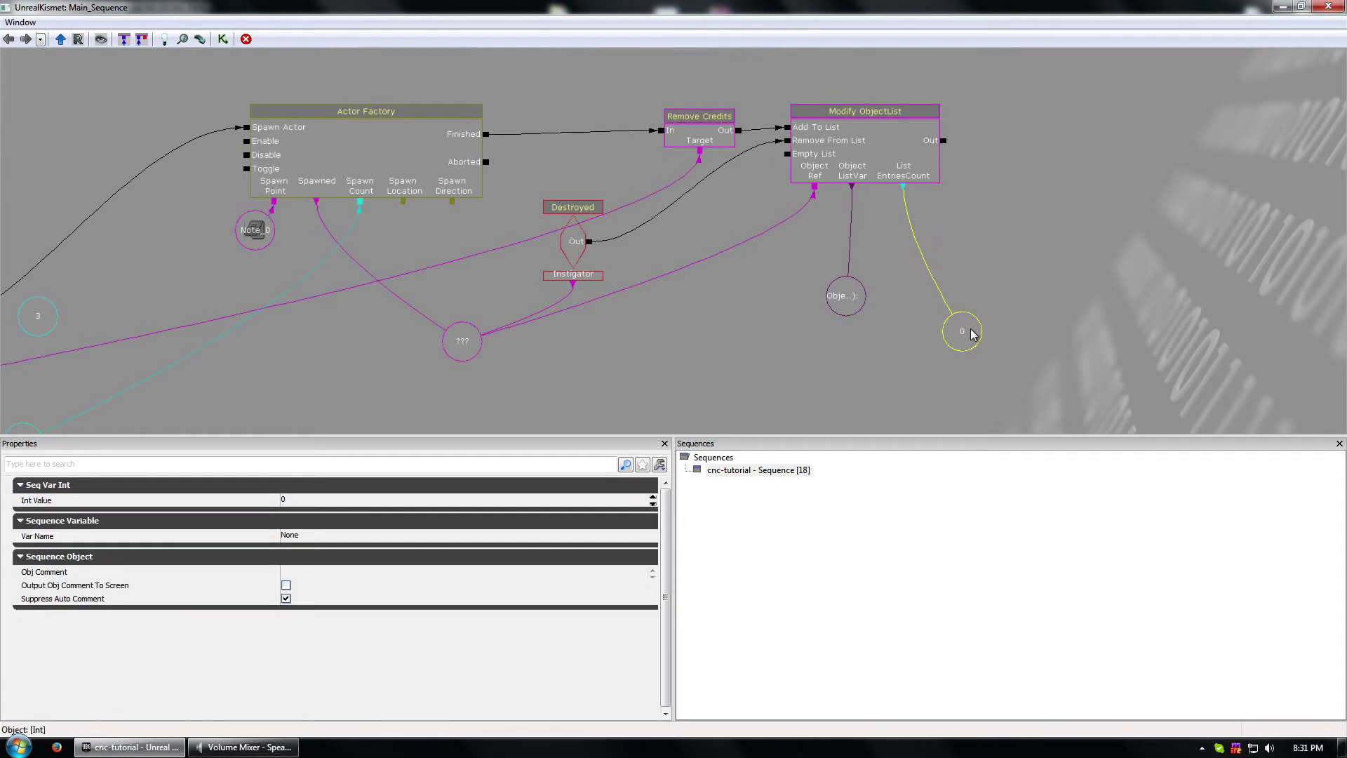
{"action": "left_click_drag", "start_coordinate": [972, 334], "coordinate": [931, 238]}
{"action": "left_click_drag", "start_coordinate": [845, 295], "coordinate": [849, 246]}
{"action": "left_click", "coordinate": [820, 314]}
{"action": "left_click_drag", "start_coordinate": [809, 333], "coordinate": [855, 361]}
- Review the properties of the Remove Credits action and the Actor Factory
{"action": "left_click", "coordinate": [747, 154]}
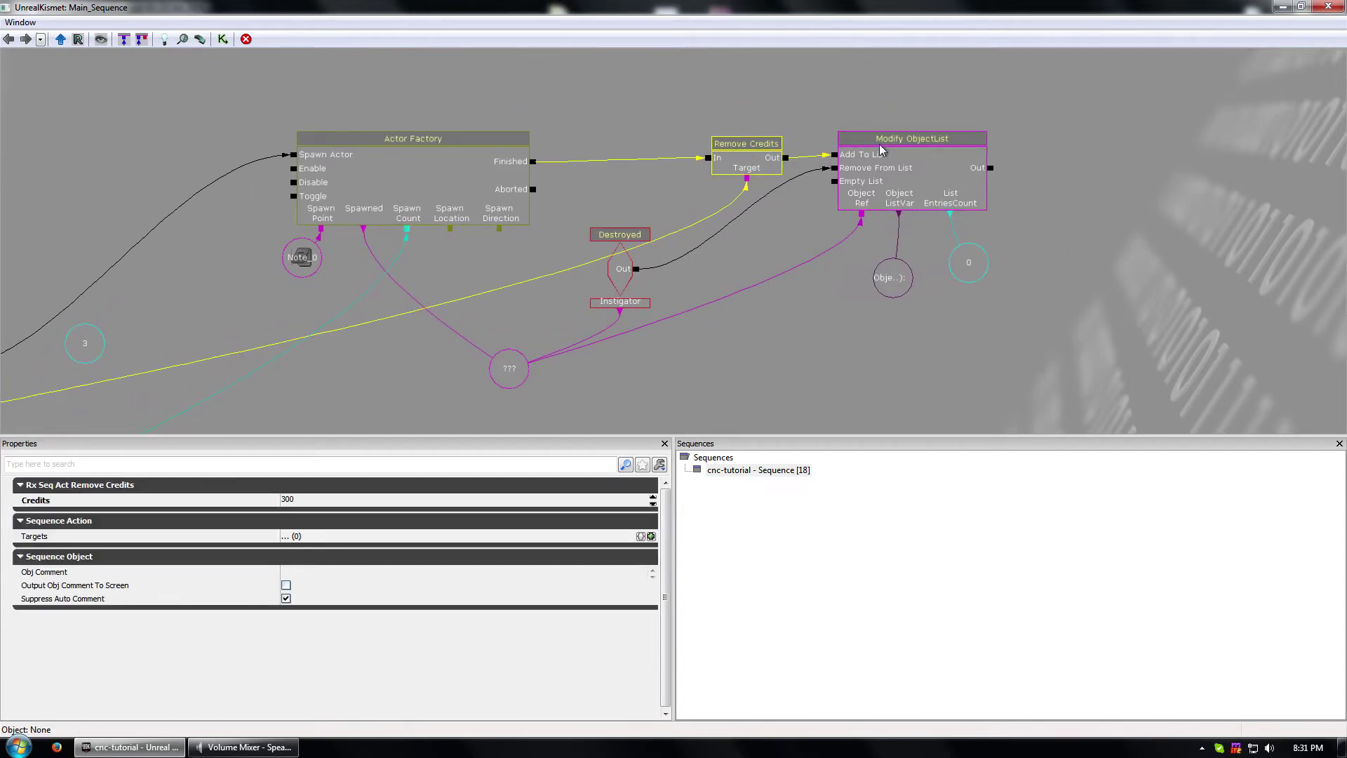
{"action": "left_click", "coordinate": [751, 364]}
{"action": "left_click_drag", "start_coordinate": [689, 382], "coordinate": [785, 386]}
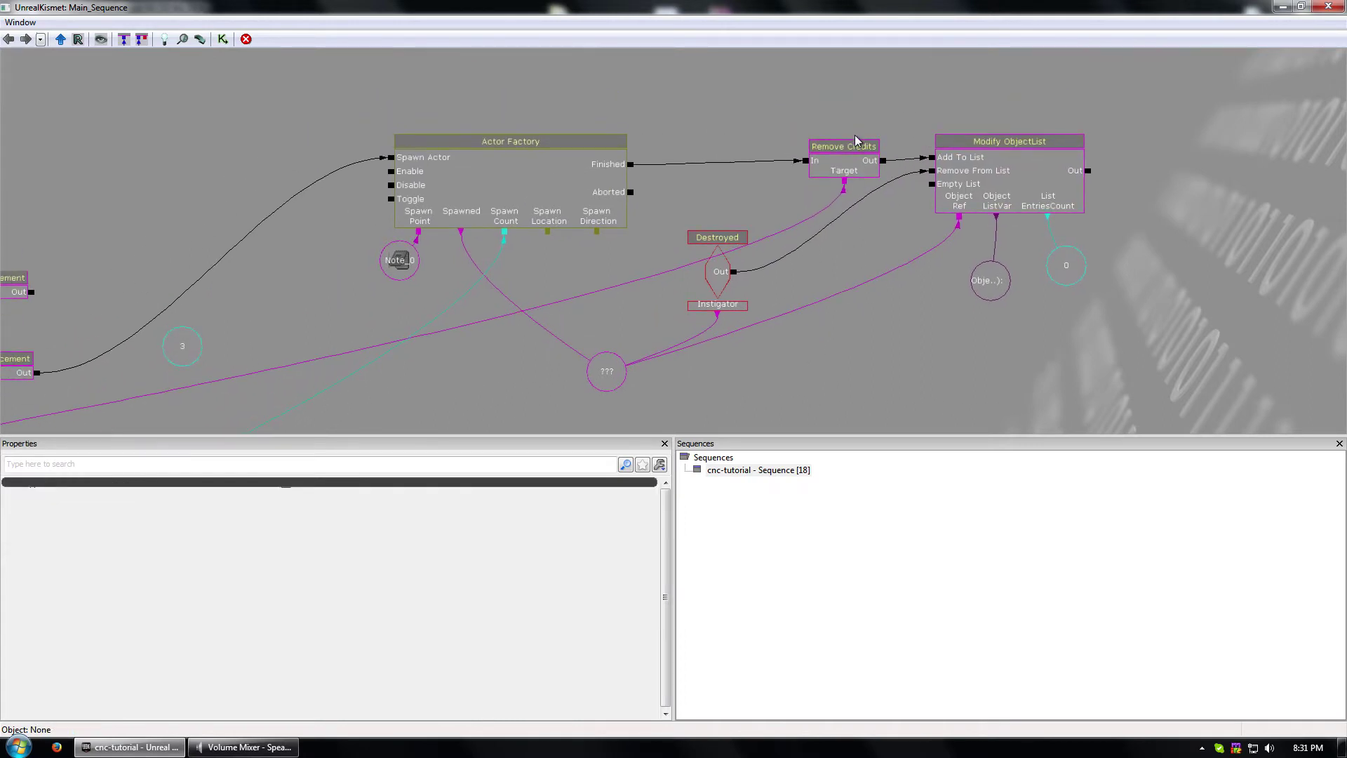
{"action": "left_click_drag", "start_coordinate": [909, 346], "coordinate": [1038, 350]}
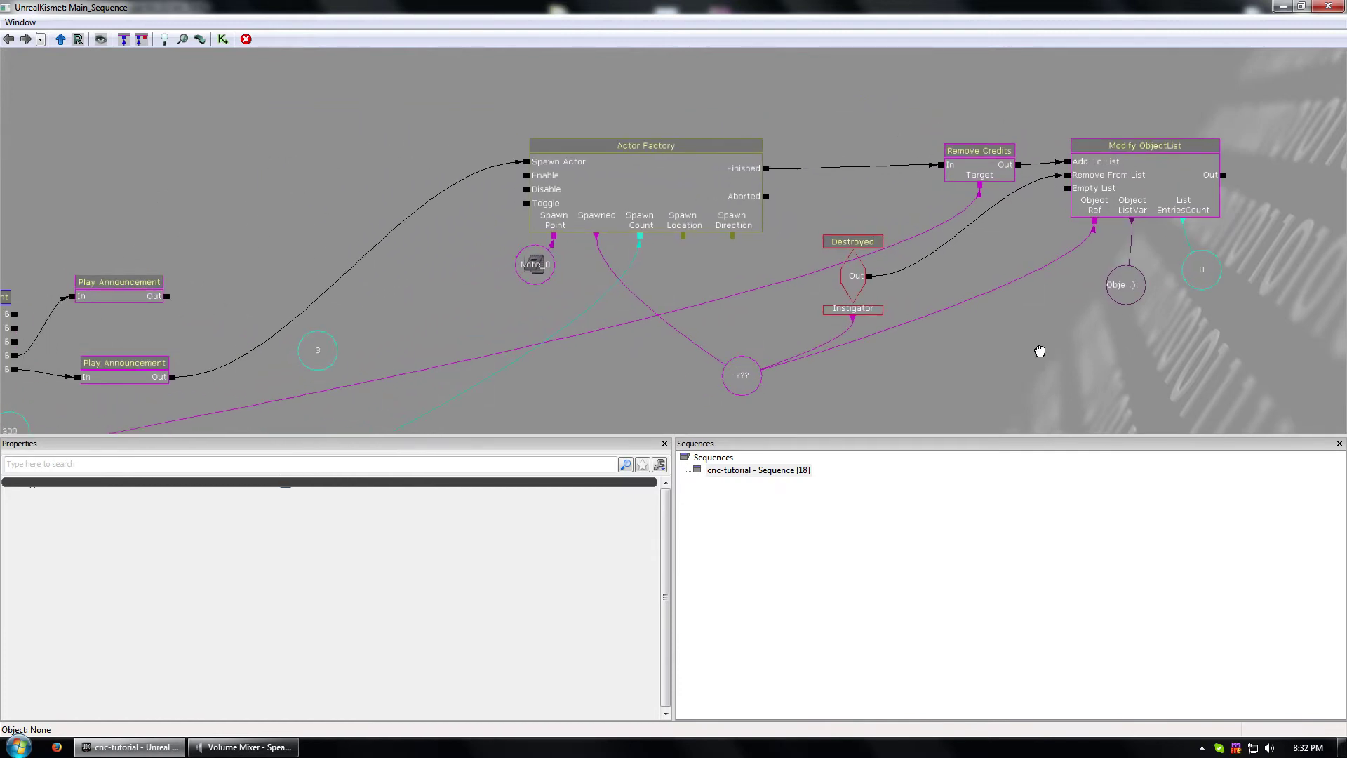
{"action": "left_click", "coordinate": [674, 211]}
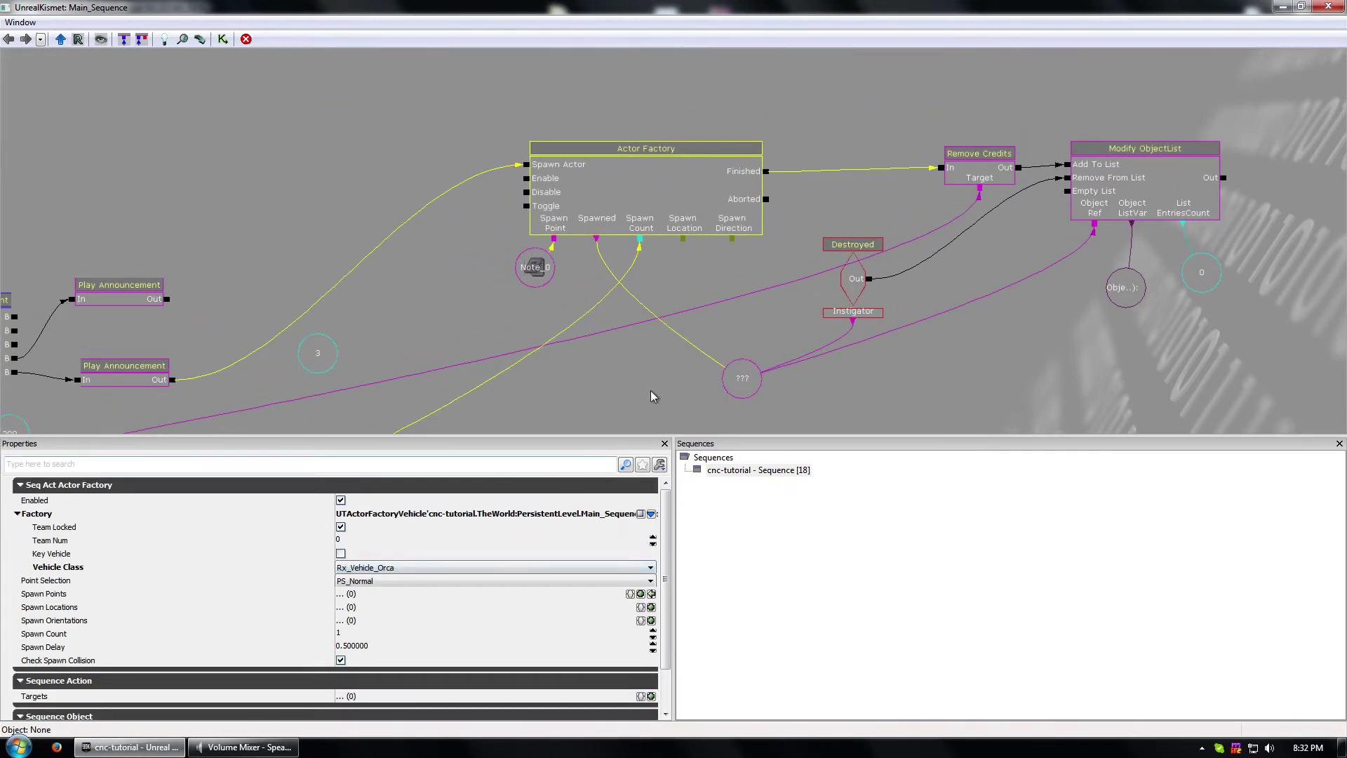
{"action": "left_click_drag", "start_coordinate": [651, 391], "coordinate": [623, 337]}
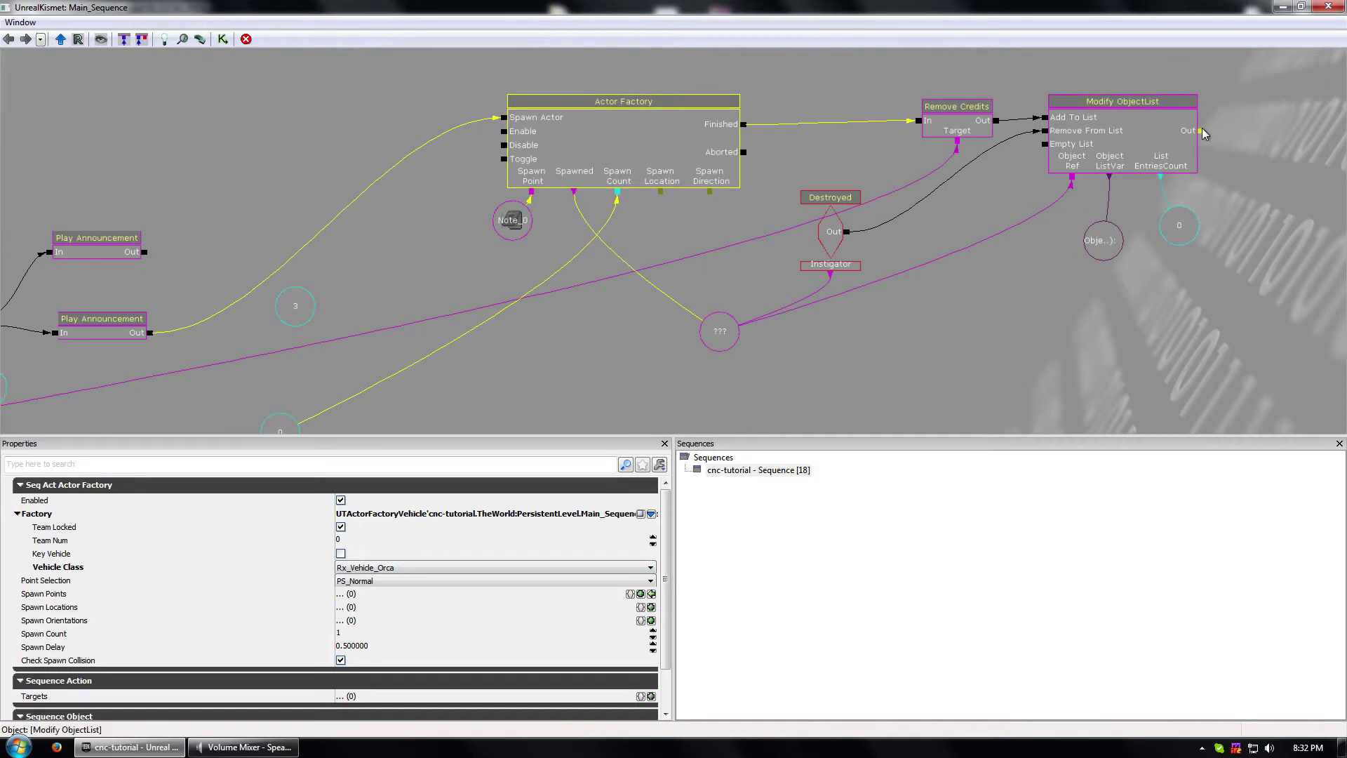
- Connect Modify ObjectList's Out to the Actor Factory's Toggle input and check the Modify ObjectList properties
{"action": "left_click_drag", "start_coordinate": [1201, 131], "coordinate": [1212, 201]}
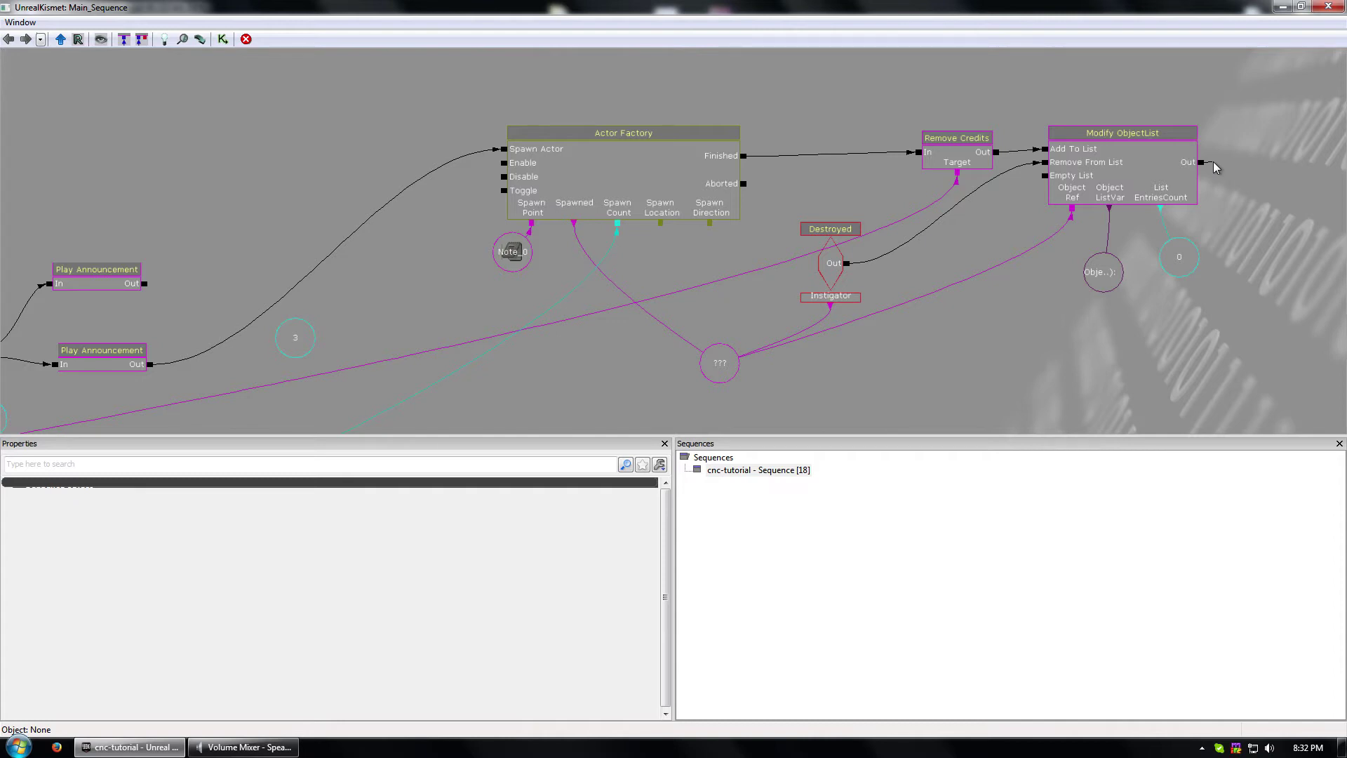
{"action": "left_click_drag", "start_coordinate": [1216, 166], "coordinate": [1213, 165]}
{"action": "left_click_drag", "start_coordinate": [1201, 162], "coordinate": [499, 188]}
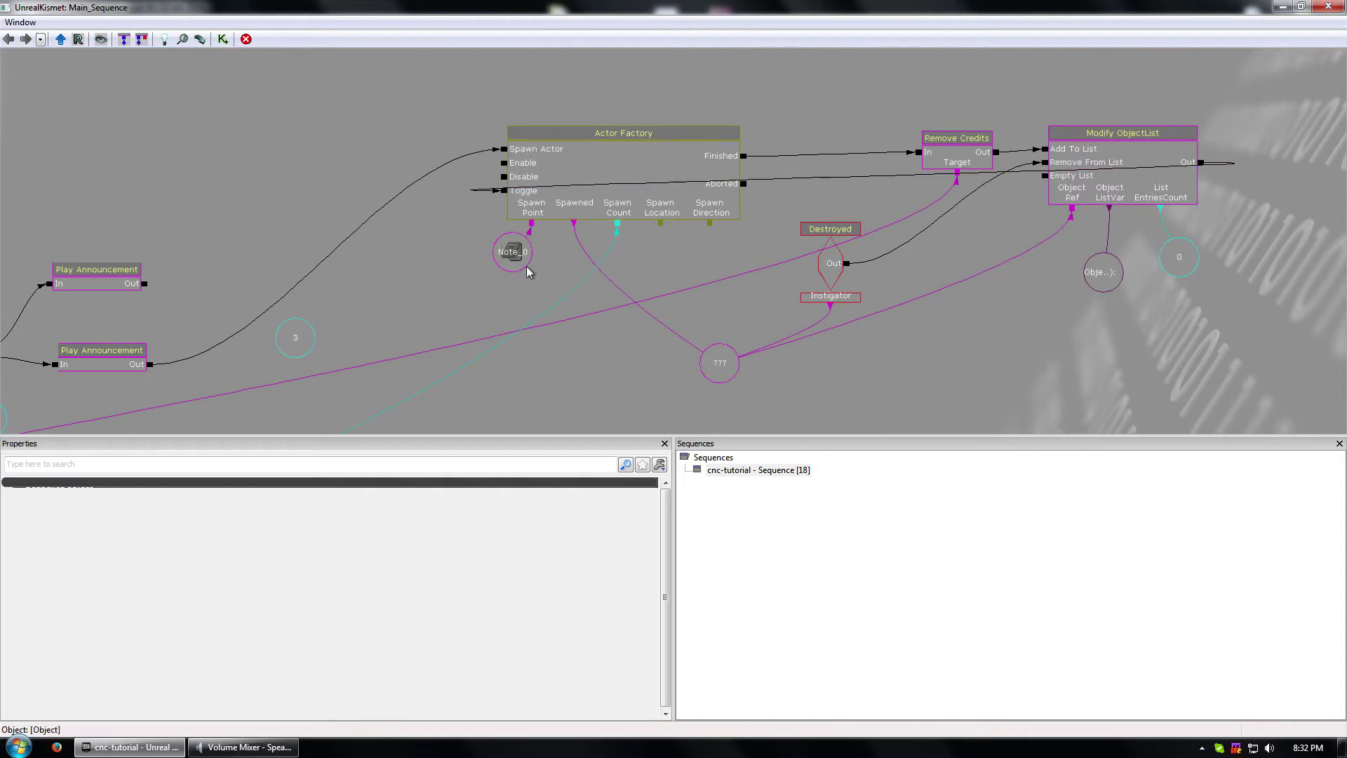
{"action": "left_click", "coordinate": [1112, 172]}
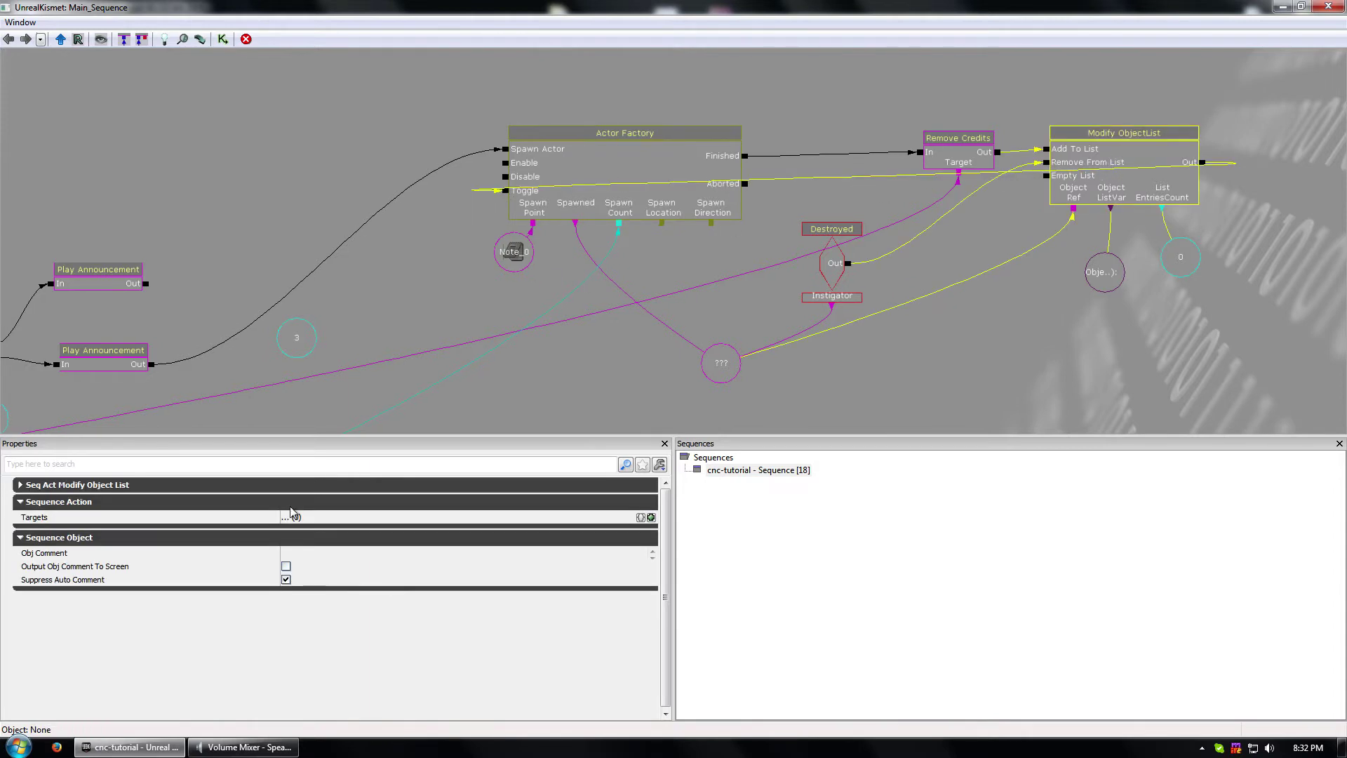
{"action": "left_click", "coordinate": [222, 480]}
{"action": "left_click", "coordinate": [222, 482]}
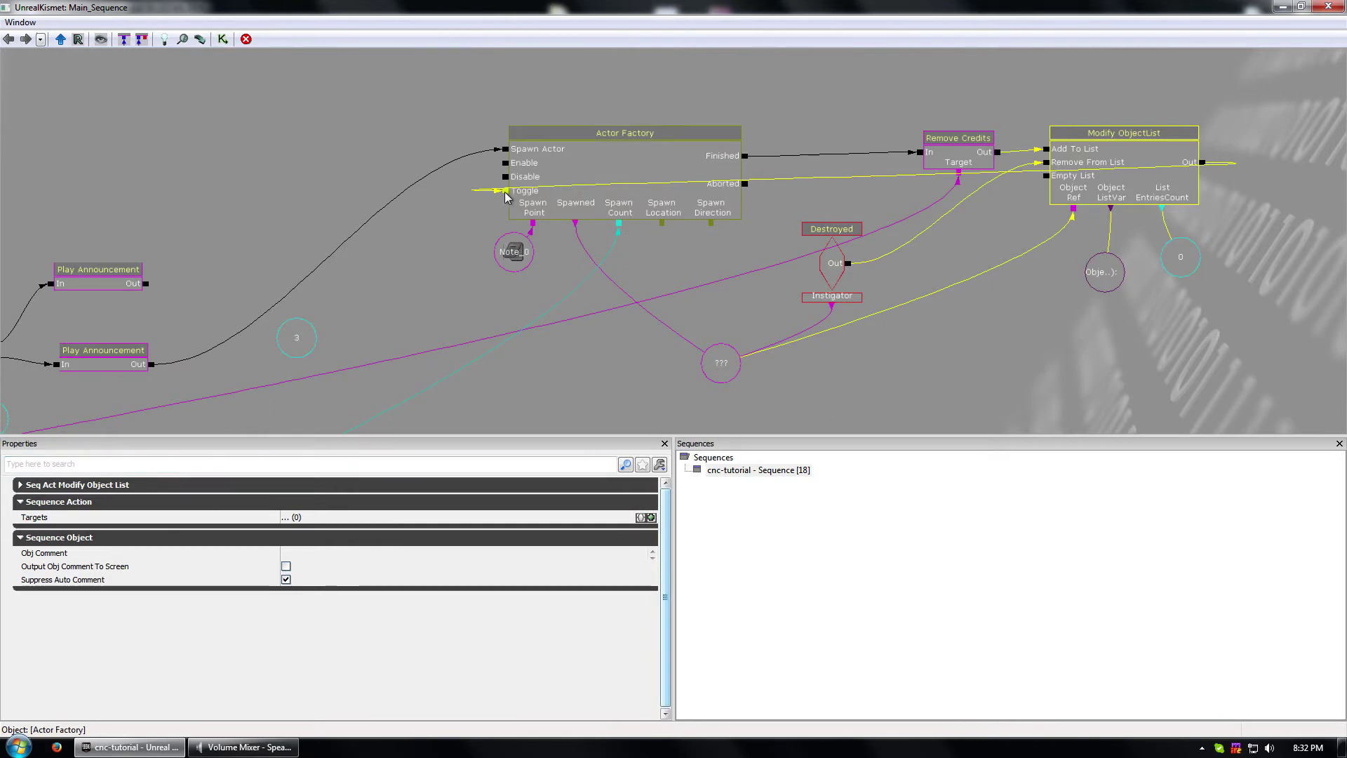
- Delete the unconnected Int variable with value 3 near the Play Announcement actions
{"action": "left_click_drag", "start_coordinate": [309, 318], "coordinate": [359, 303]}
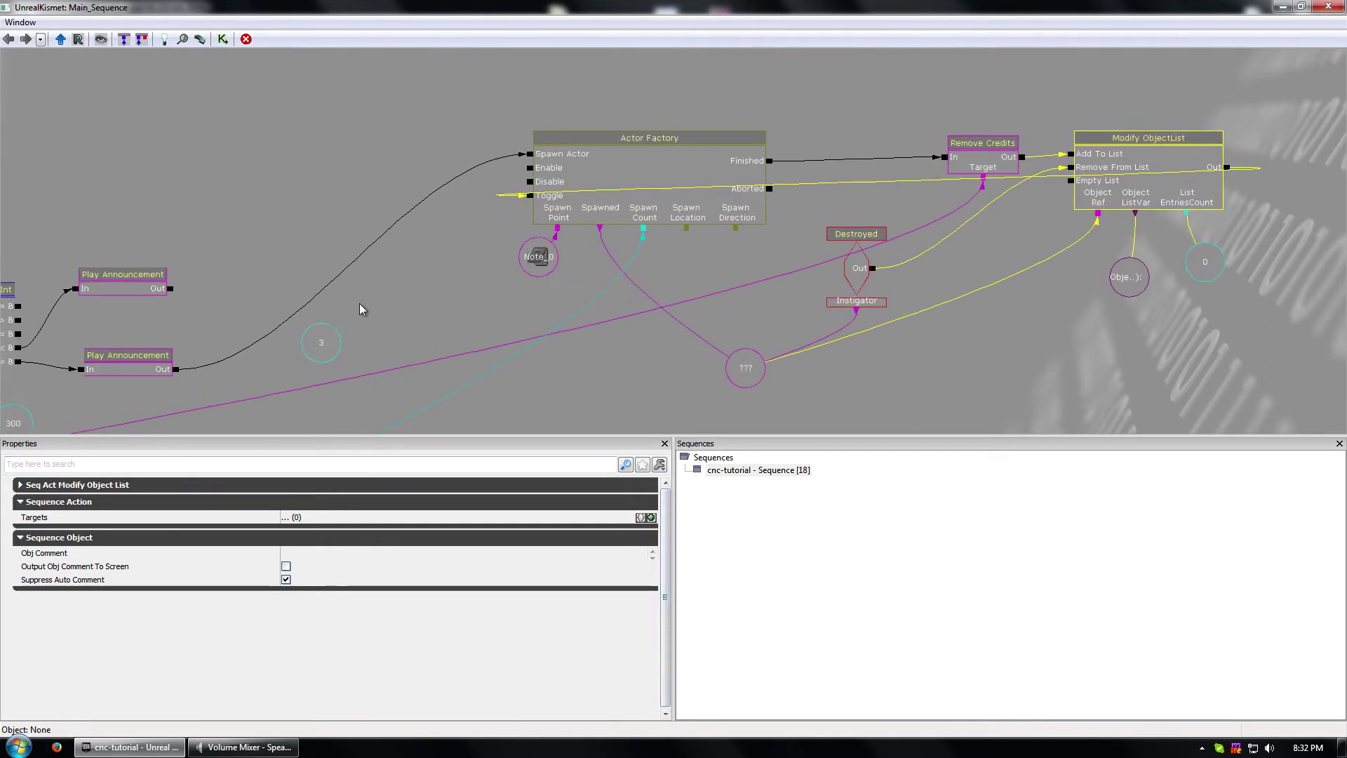
{"action": "left_click", "coordinate": [316, 353]}
{"action": "key", "text": "Delete"}
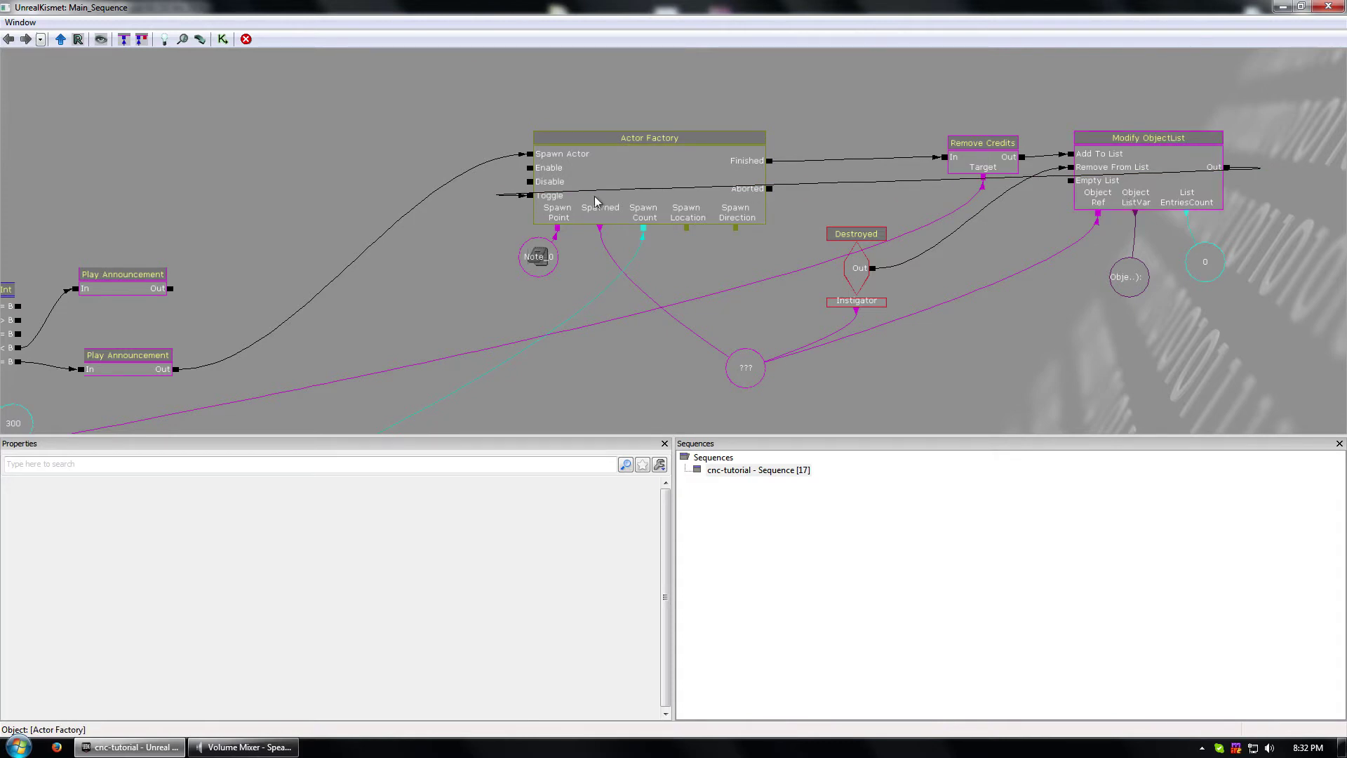
- Break the link on the Actor Factory's Toggle input and connect Modify ObjectList's Out to the Disable input instead
{"action": "right_click", "coordinate": [530, 196]}
{"action": "left_click", "coordinate": [561, 187]}
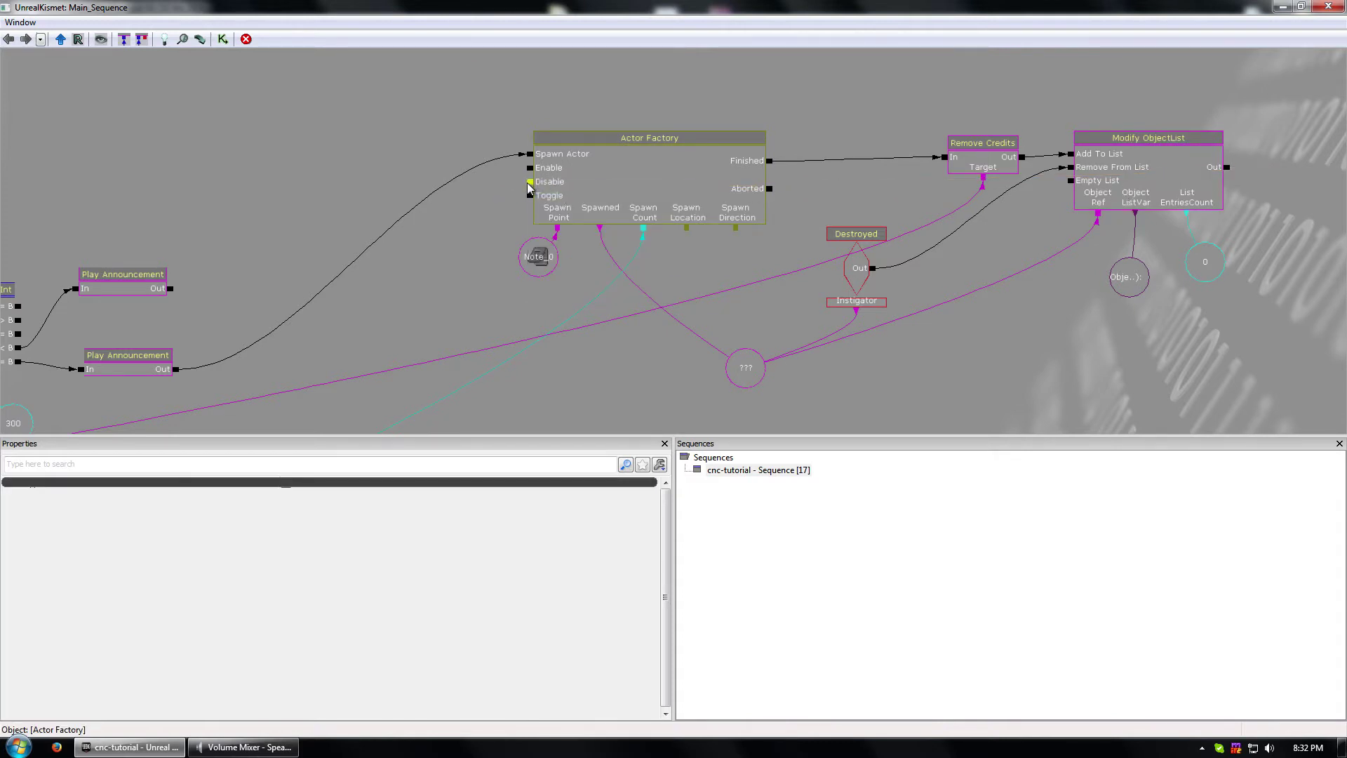
{"action": "mouse_move", "coordinate": [530, 182]}
{"action": "left_mouse_down"}
{"action": "mouse_move", "coordinate": [1235, 175]}
{"action": "mouse_move", "coordinate": [842, 195]}
{"action": "mouse_move", "coordinate": [530, 184]}
{"action": "left_mouse_up"}
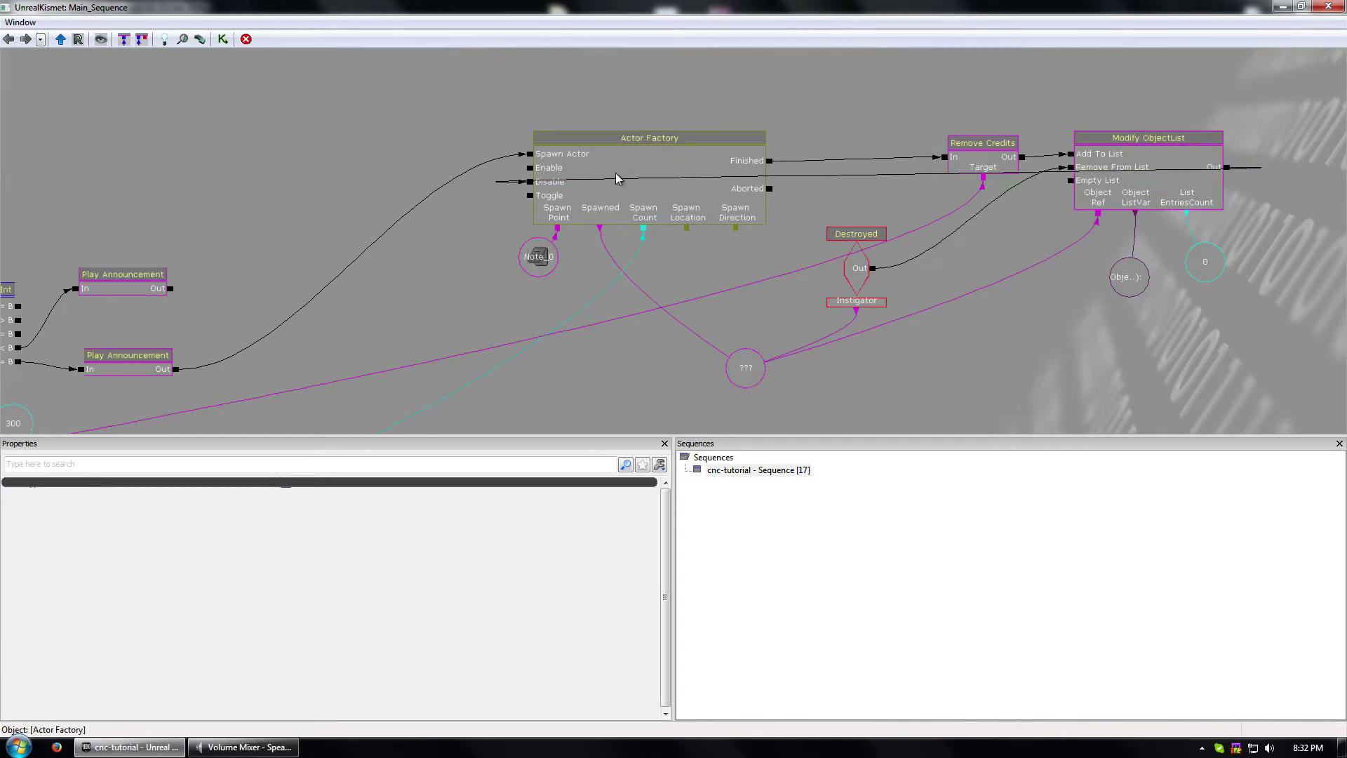
- Break the link on the Actor Factory's Disable input and reconnect Modify ObjectList's Out to the Toggle input
{"action": "right_click", "coordinate": [555, 182]}
{"action": "left_click", "coordinate": [558, 176]}
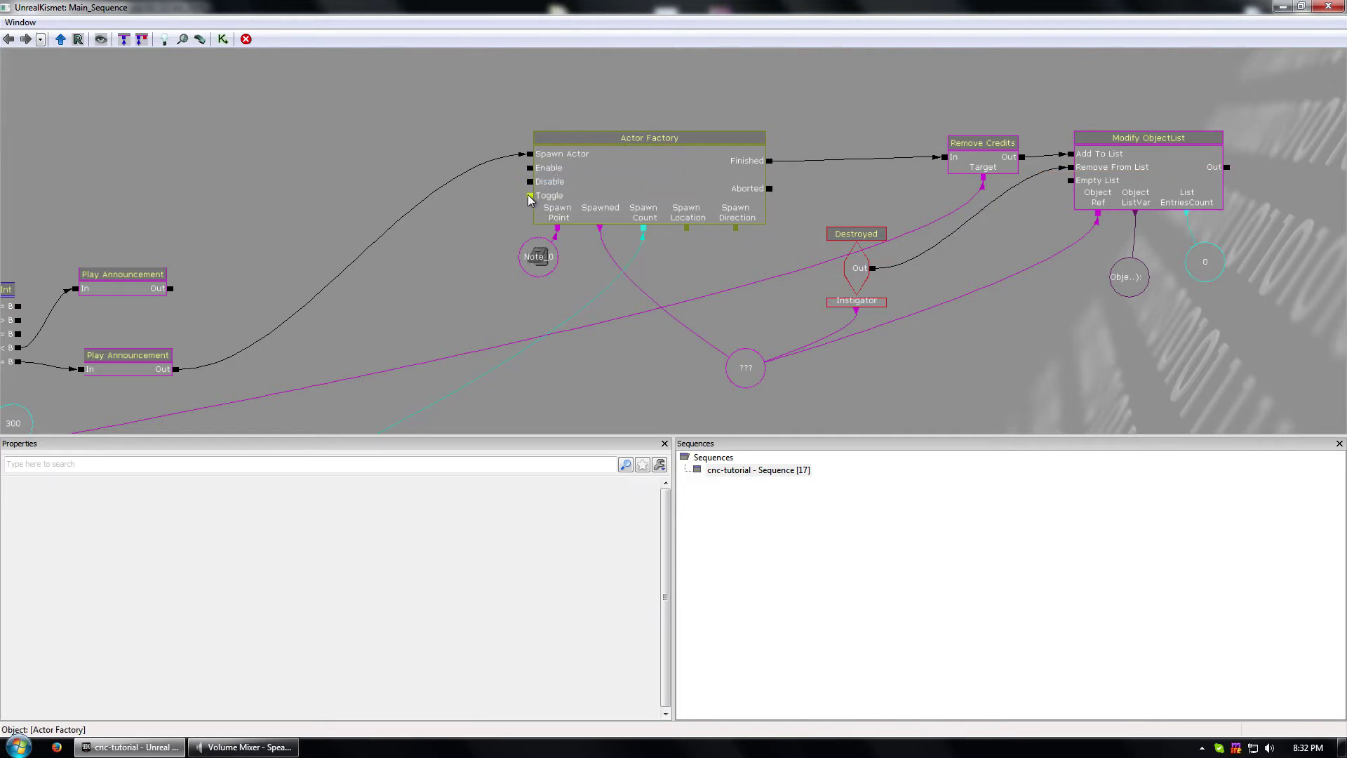
{"action": "left_click_drag", "start_coordinate": [530, 195], "coordinate": [1197, 167]}
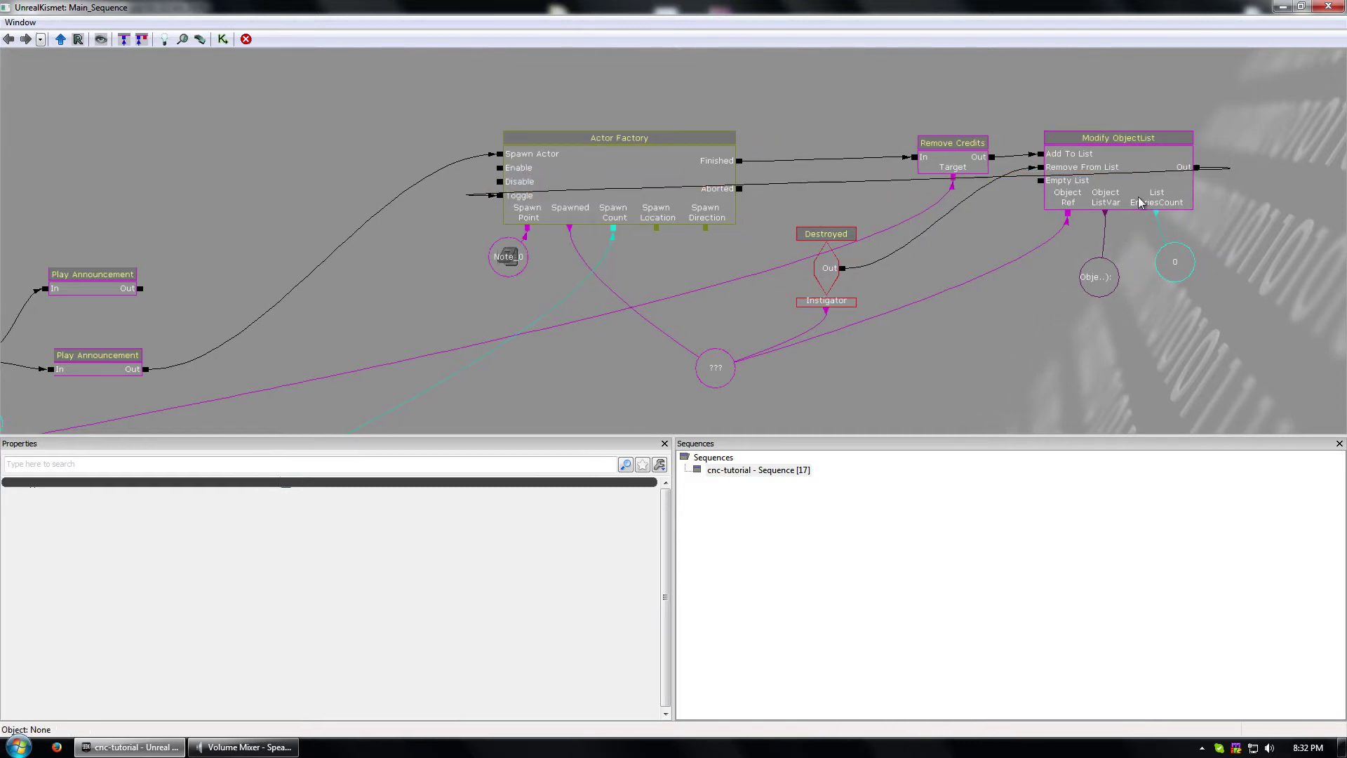
- Review the Modify ObjectList properties and its links across the sequence to the Actor Factory
{"action": "left_click", "coordinate": [1150, 166]}
{"action": "left_click_drag", "start_coordinate": [834, 367], "coordinate": [992, 322]}
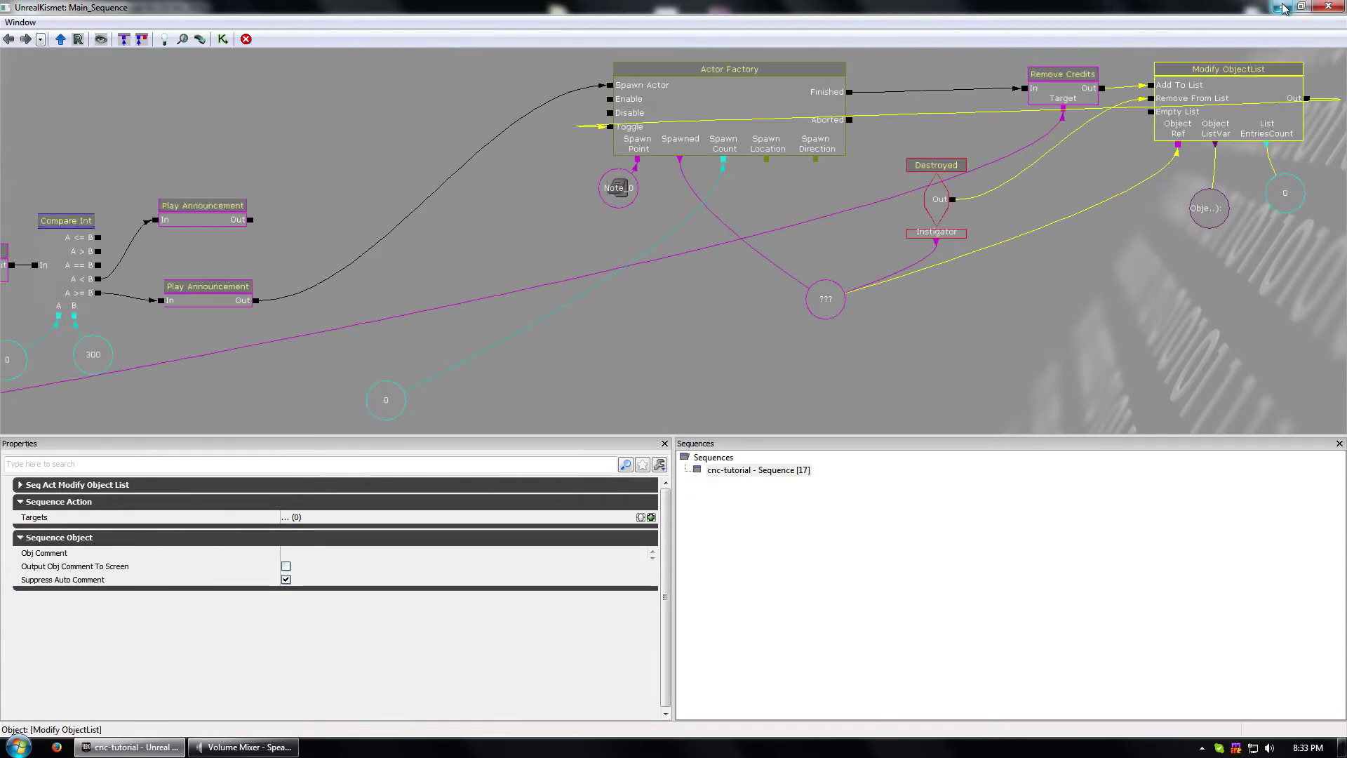
{"action": "left_click_drag", "start_coordinate": [814, 219], "coordinate": [750, 409]}
{"action": "right_click", "coordinate": [824, 205]}
{"action": "left_click", "coordinate": [490, 369]}
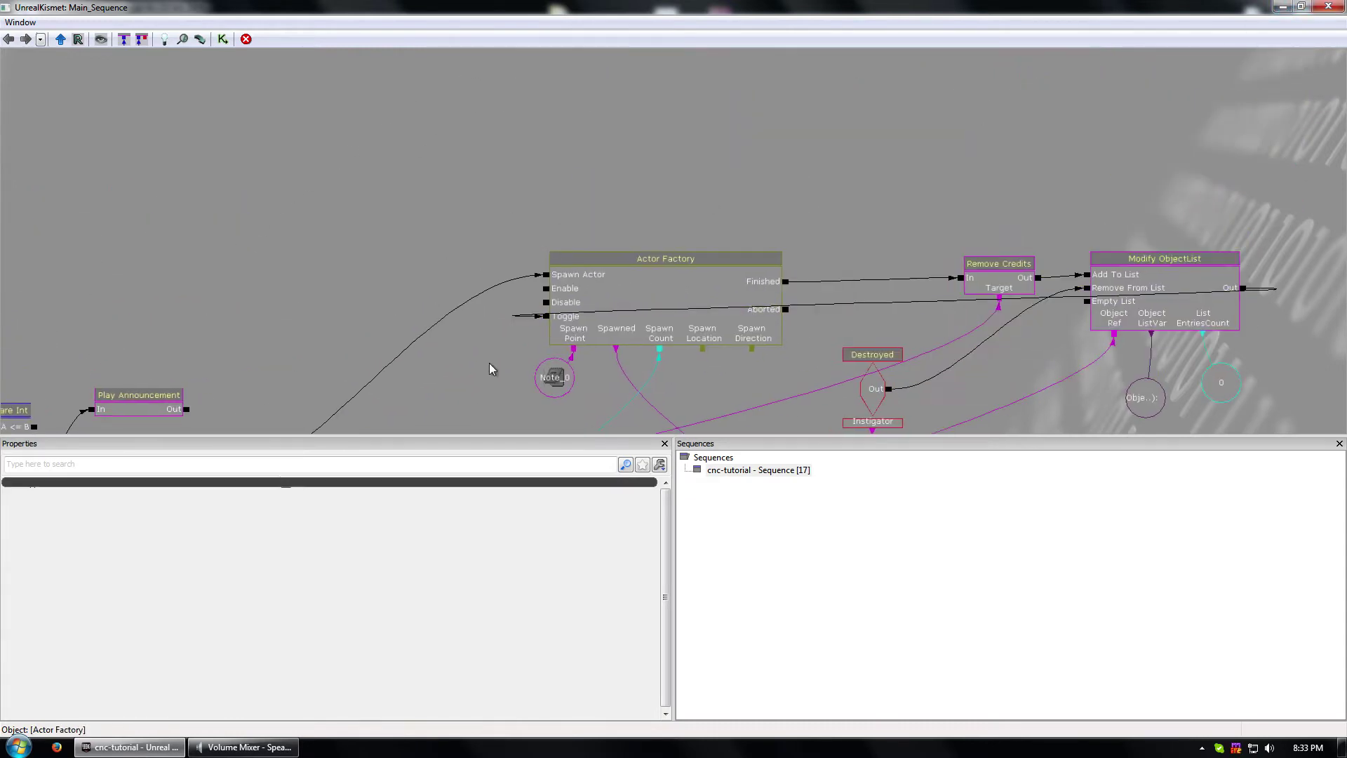
{"action": "left_click_drag", "start_coordinate": [490, 365], "coordinate": [429, 244]}
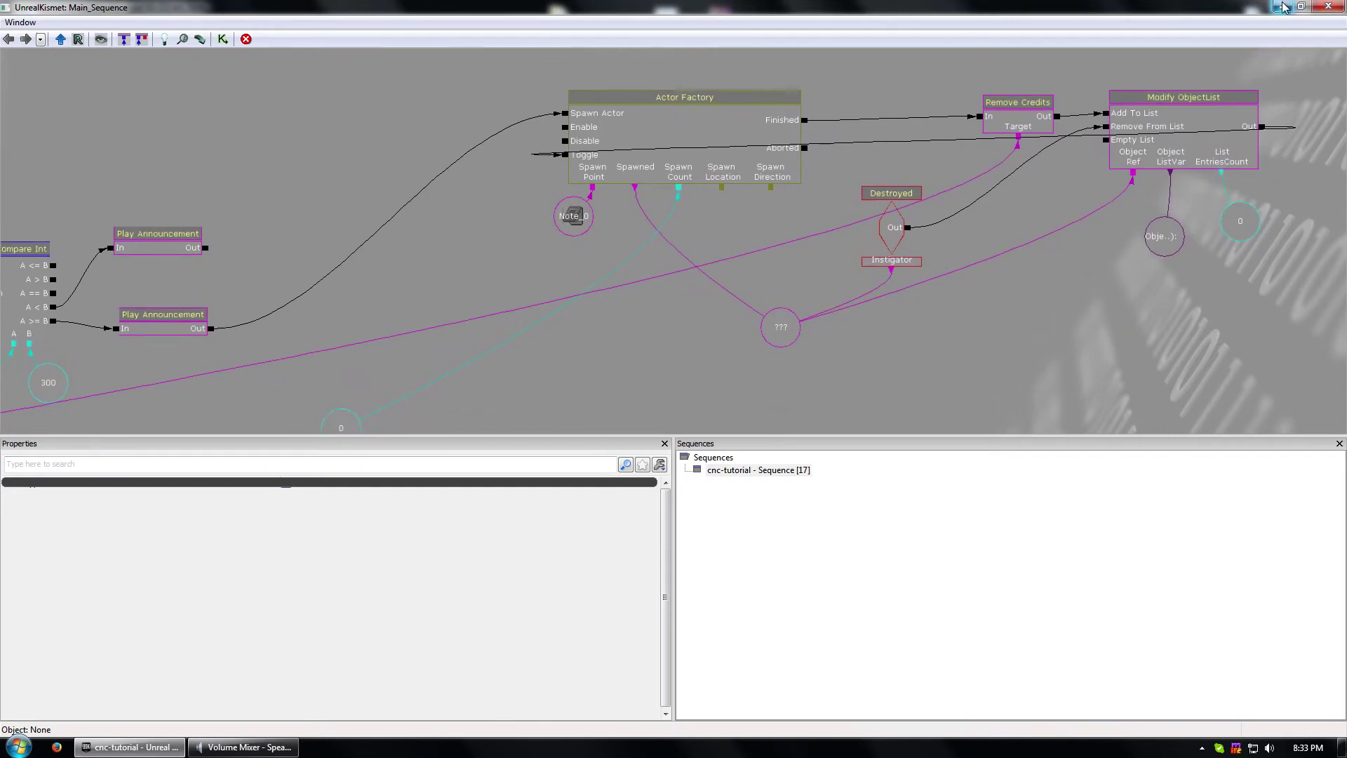
- Minimise the Kismet window to inspect the round platform and terminal in the level, and reopen Kismet
{"action": "left_click", "coordinate": [1282, 7]}
{"action": "right_click", "coordinate": [727, 499]}
{"action": "left_click", "coordinate": [799, 471]}
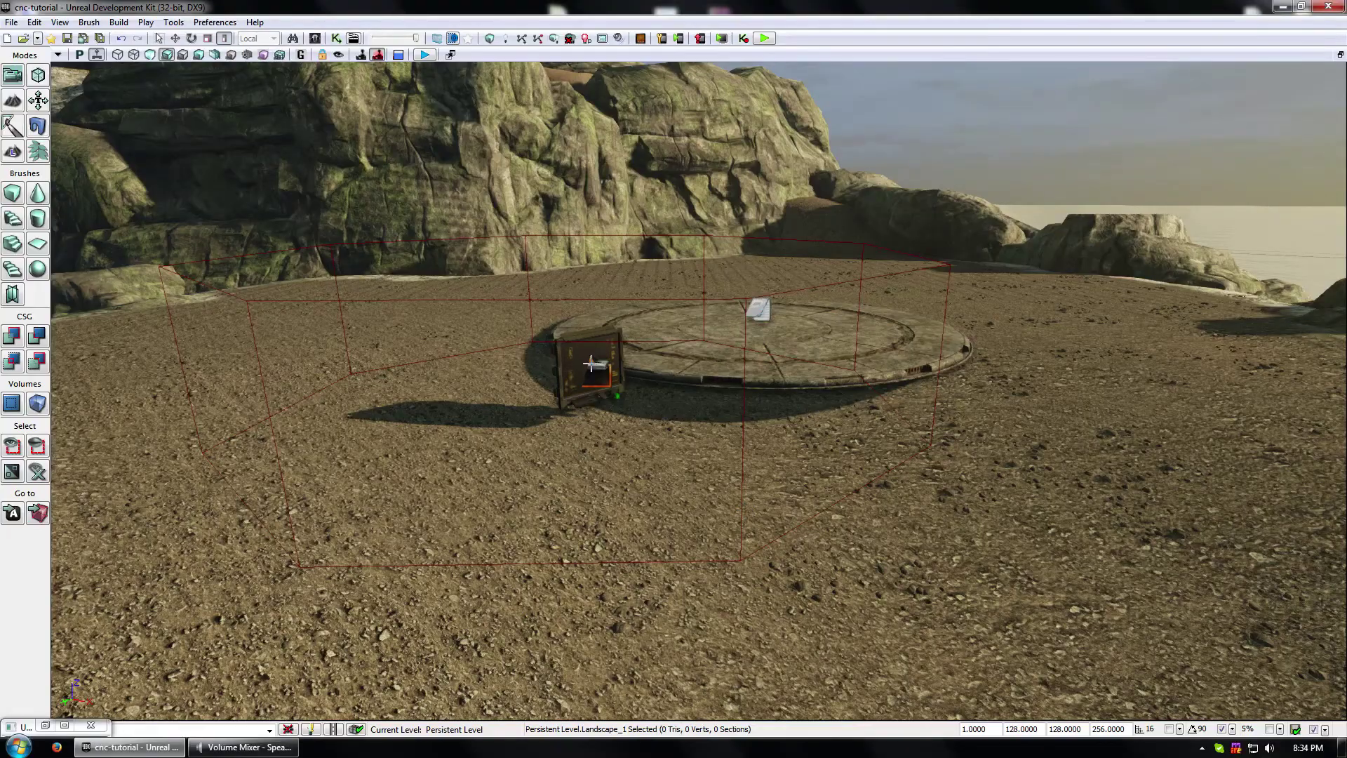
{"action": "left_click", "coordinate": [592, 363]}
{"action": "left_click", "coordinate": [675, 447]}
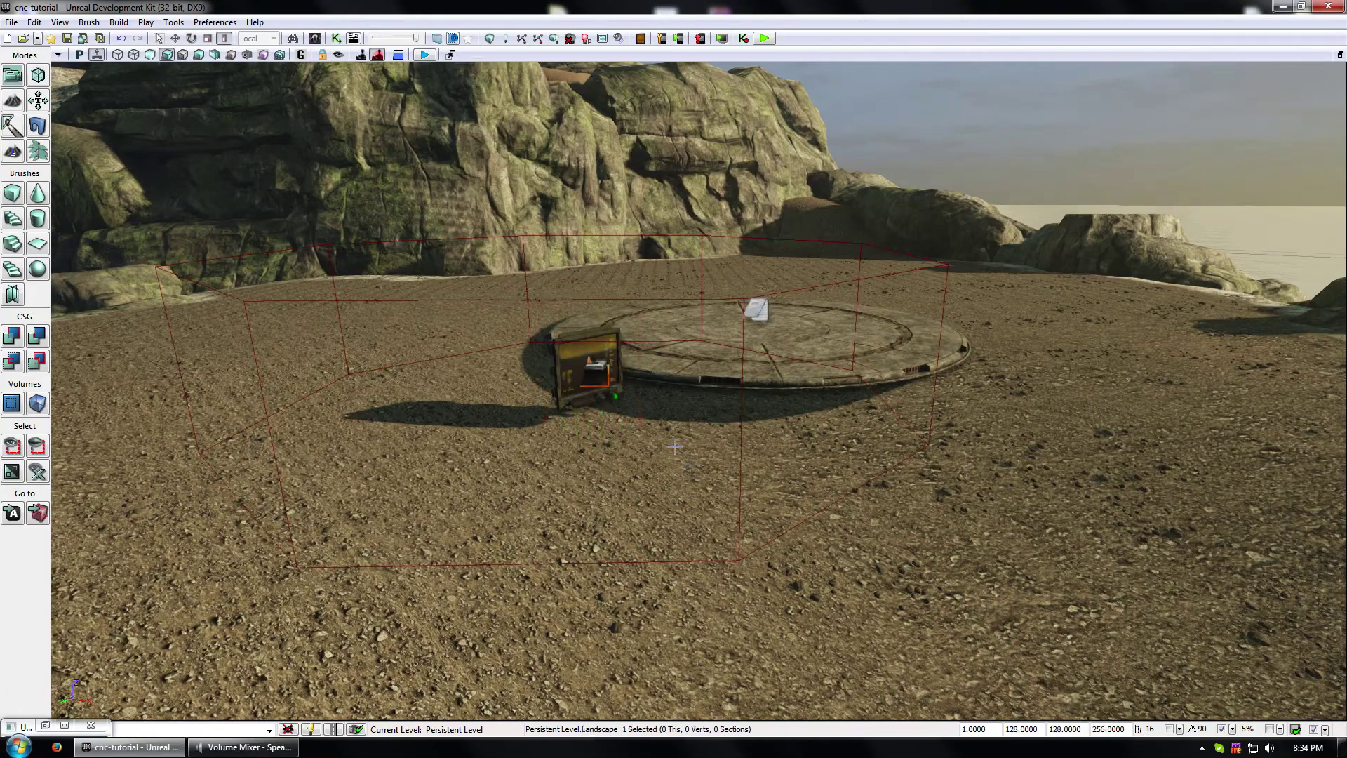
{"action": "left_click", "coordinate": [46, 726]}
{"action": "left_click_drag", "start_coordinate": [977, 279], "coordinate": [867, 328]}
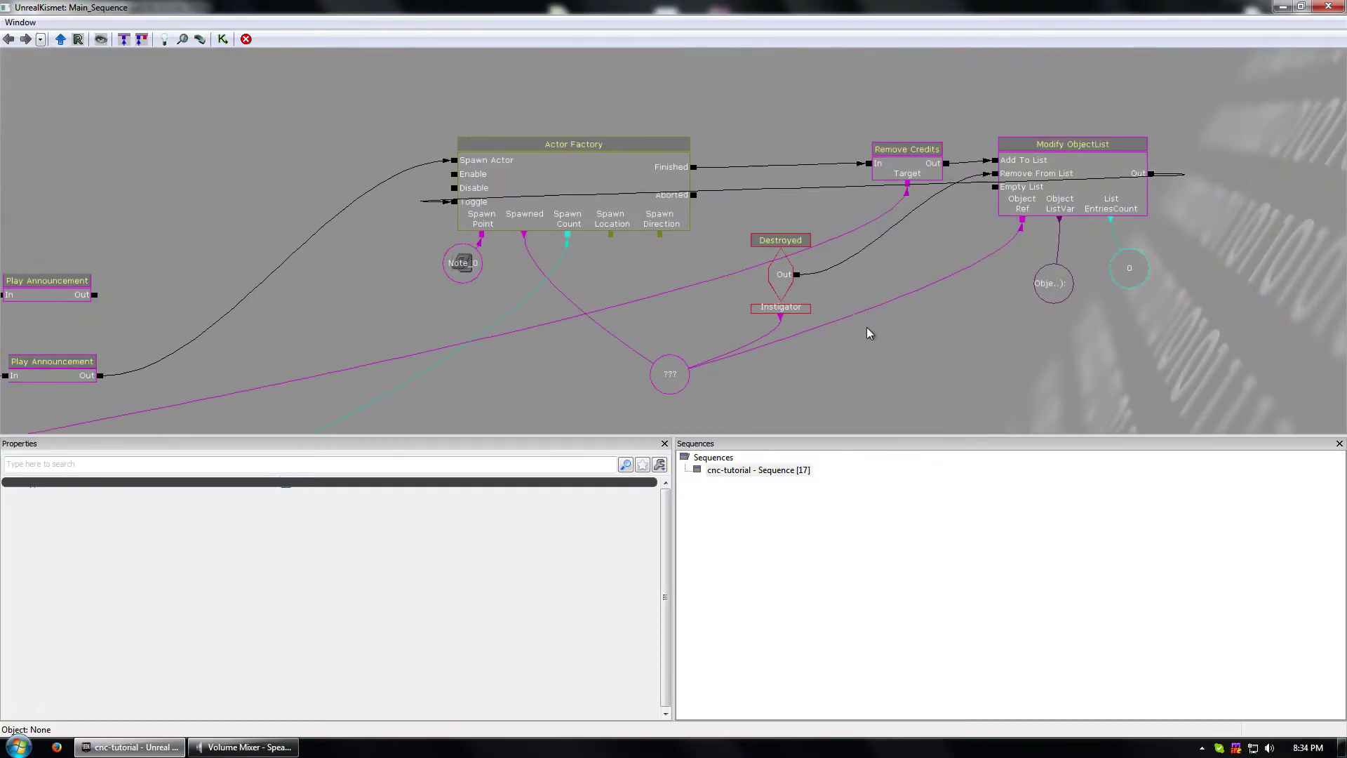
{"action": "right_click", "coordinate": [880, 331]}
{"action": "left_click", "coordinate": [698, 229]}
{"action": "right_click", "coordinate": [701, 252]}
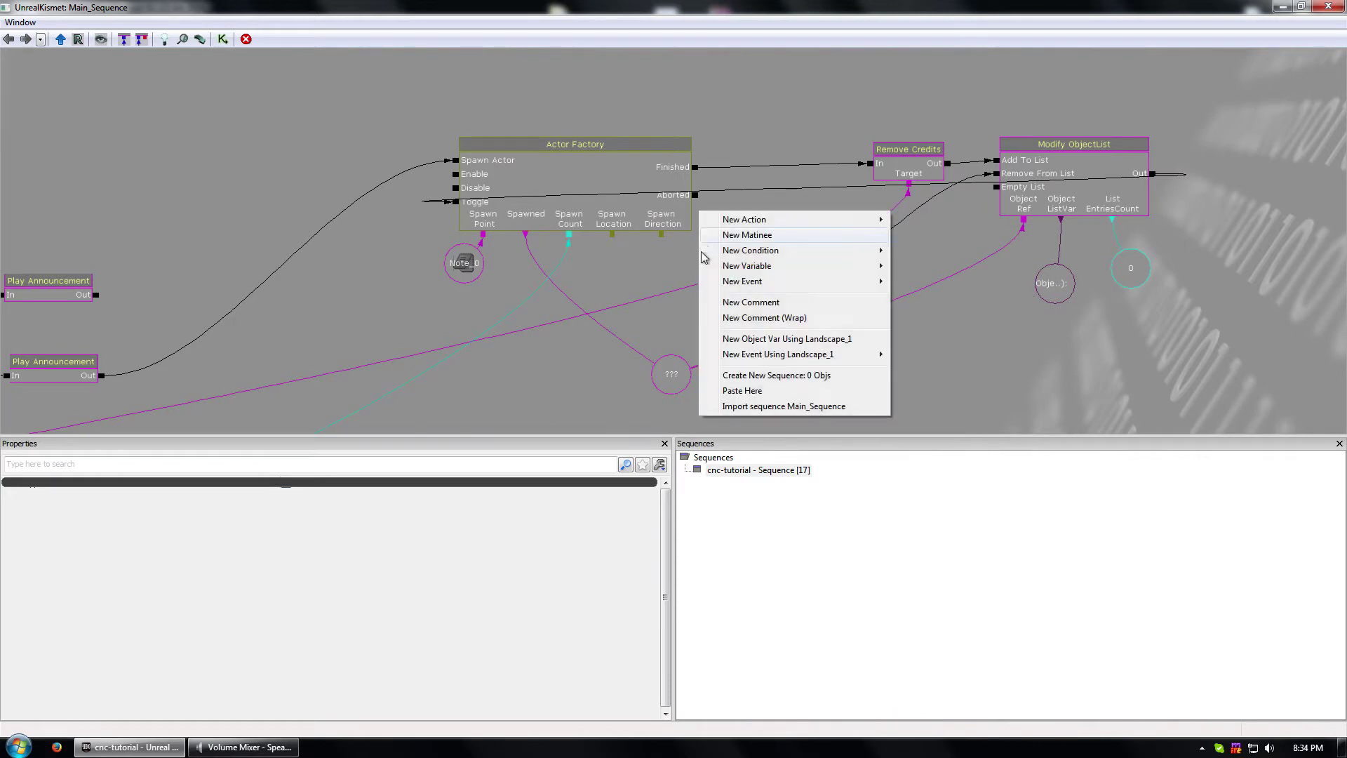
{"action": "mouse_move", "coordinate": [761, 282]}
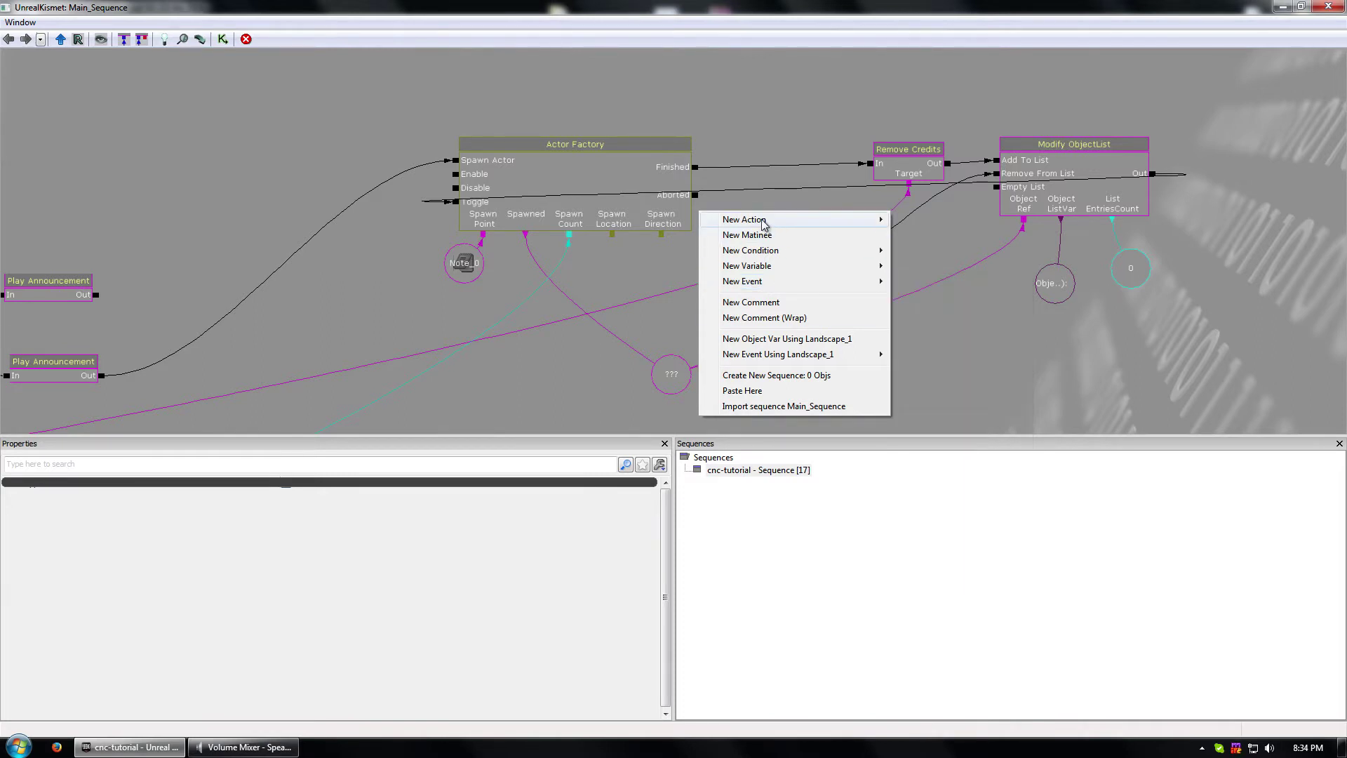
{"action": "mouse_move", "coordinate": [764, 222]}
{"action": "mouse_move", "coordinate": [941, 219]}
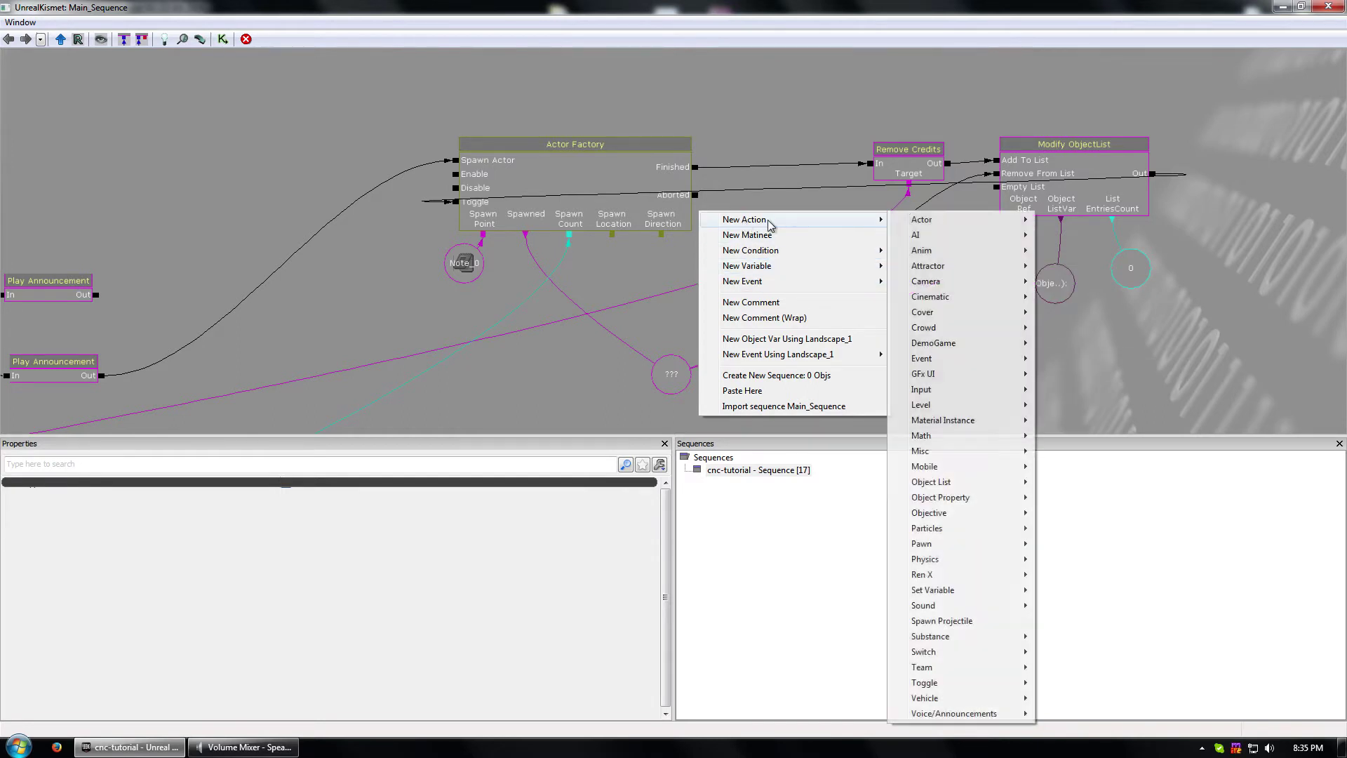
{"action": "mouse_move", "coordinate": [940, 451]}
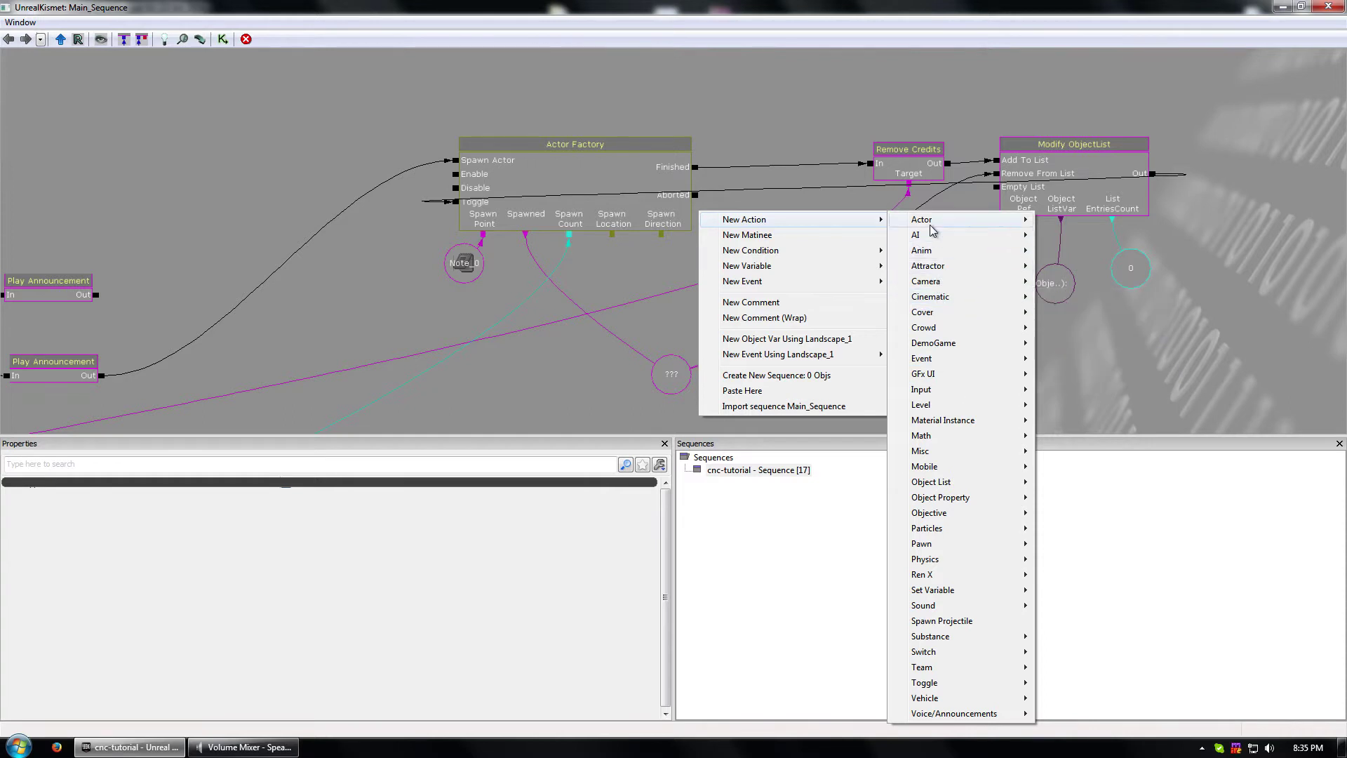
{"action": "left_click", "coordinate": [621, 320]}
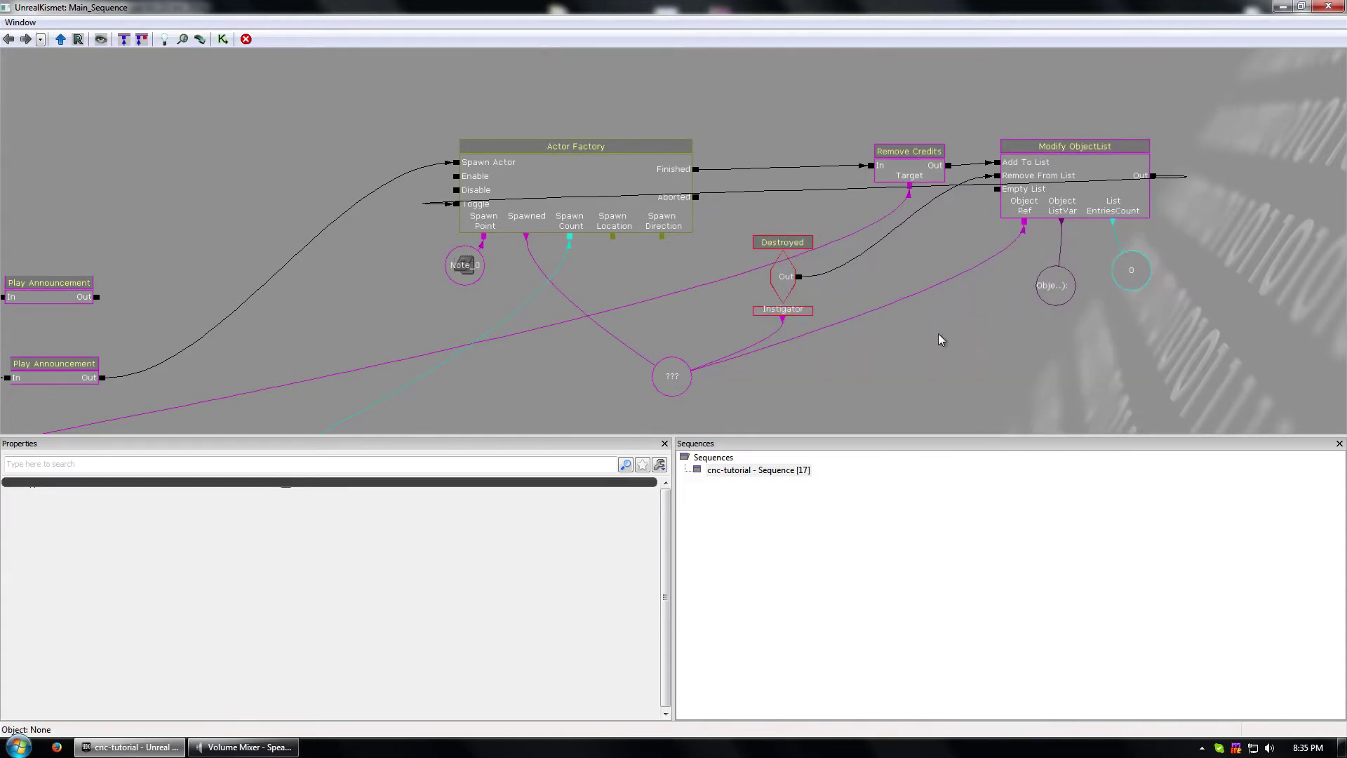
- Add an Attach To Event action and place it between the Actor Factory and Remove Credits
{"action": "right_click", "coordinate": [961, 343]}
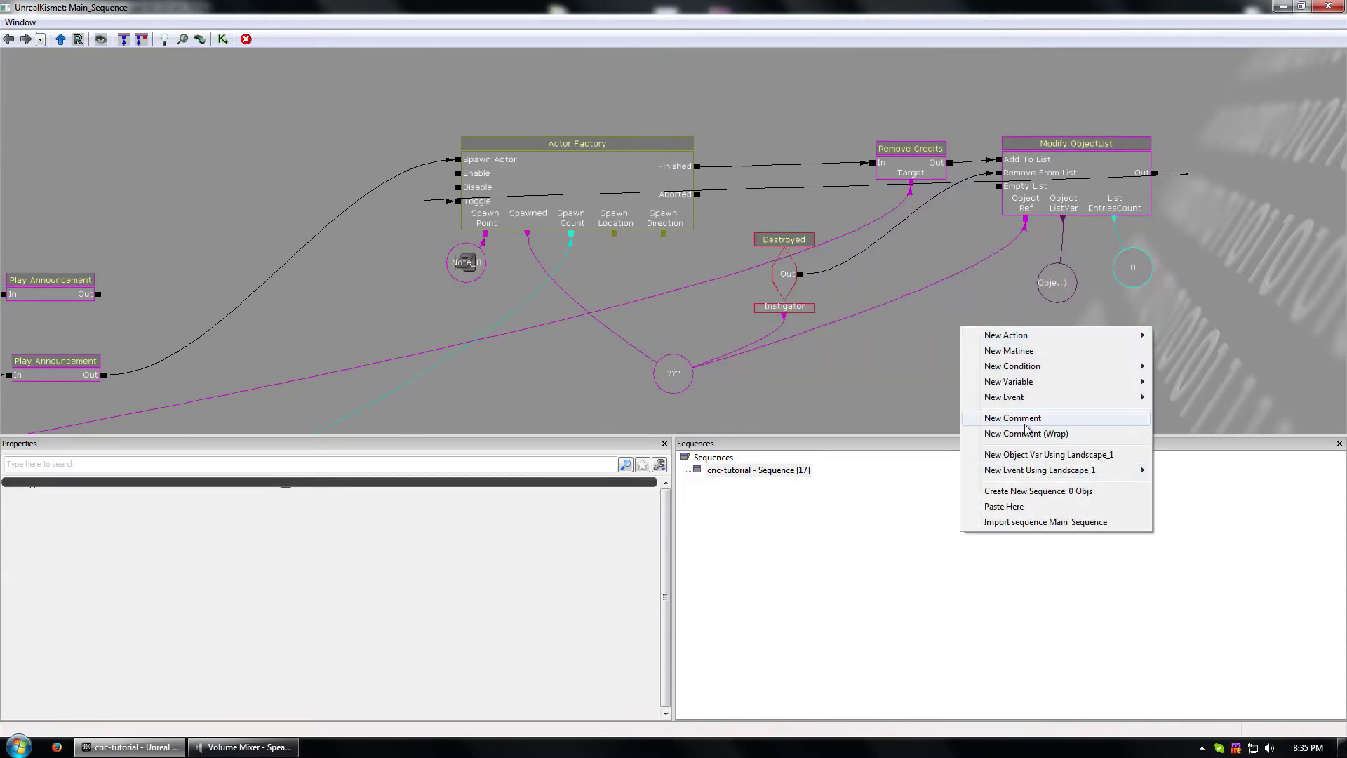
{"action": "mouse_move", "coordinate": [1037, 341]}
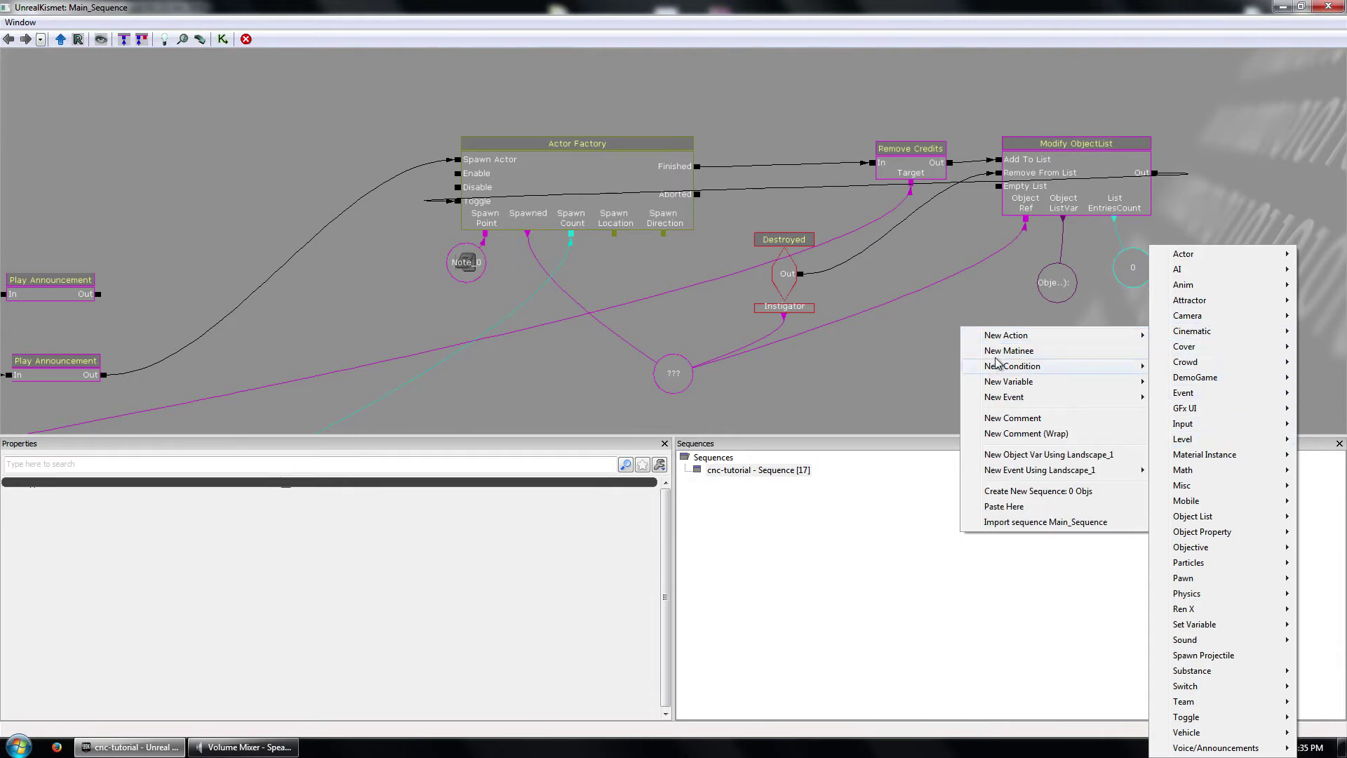
{"action": "mouse_move", "coordinate": [1003, 398]}
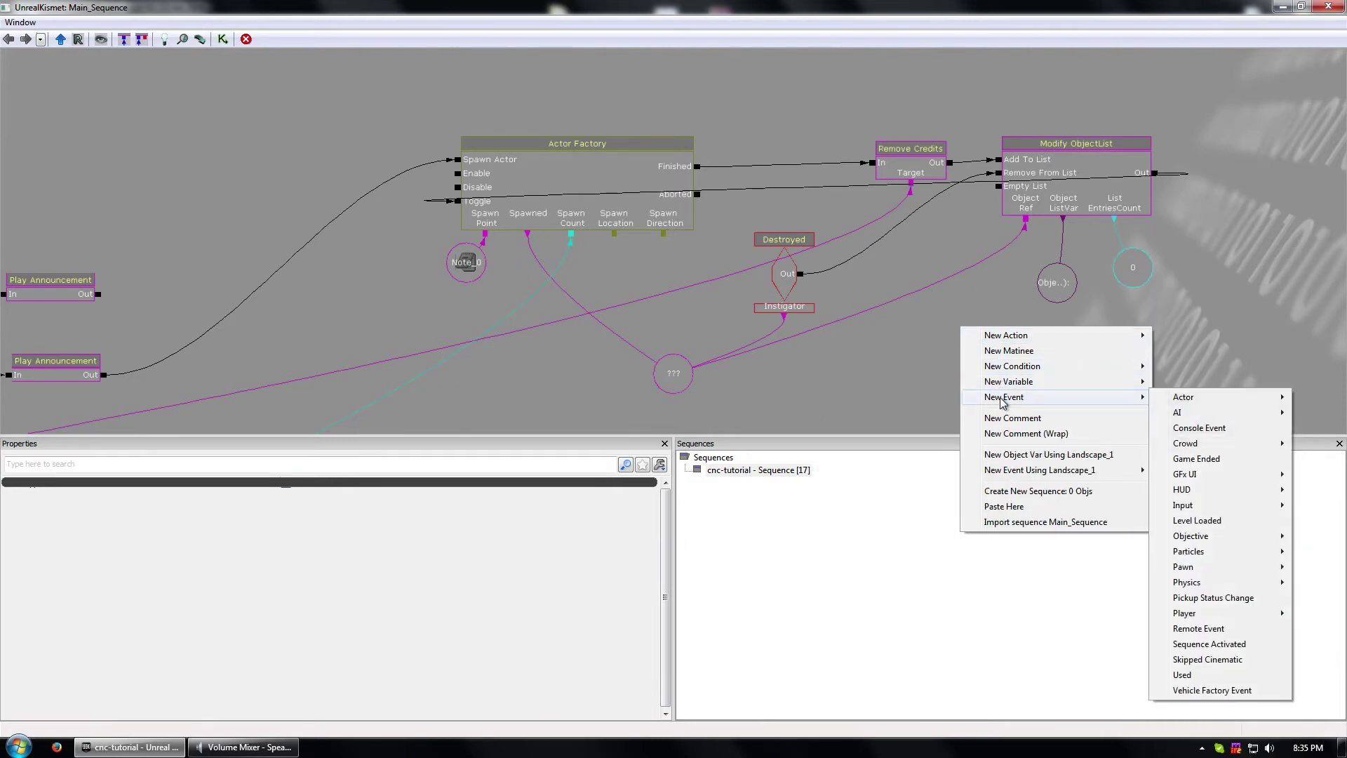
{"action": "mouse_move", "coordinate": [1039, 374]}
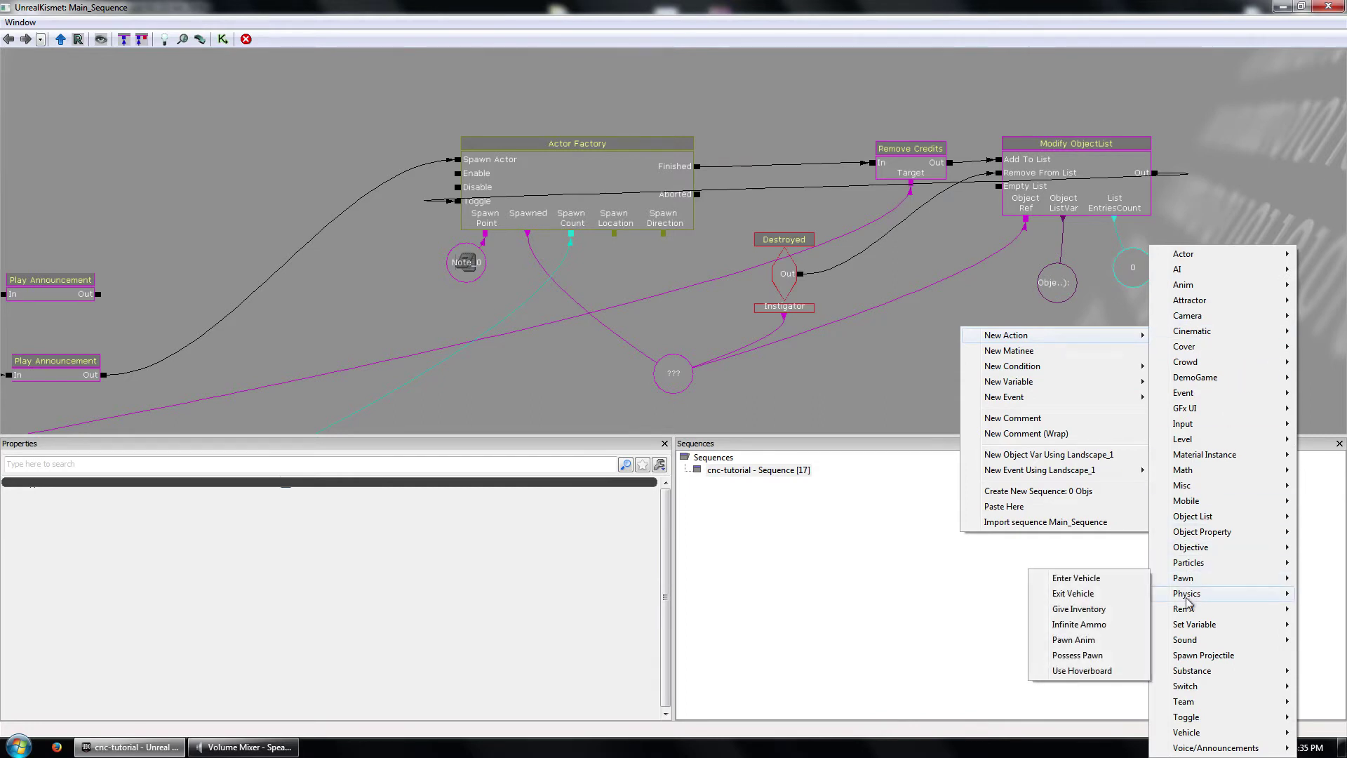
{"action": "mouse_move", "coordinate": [1193, 628]}
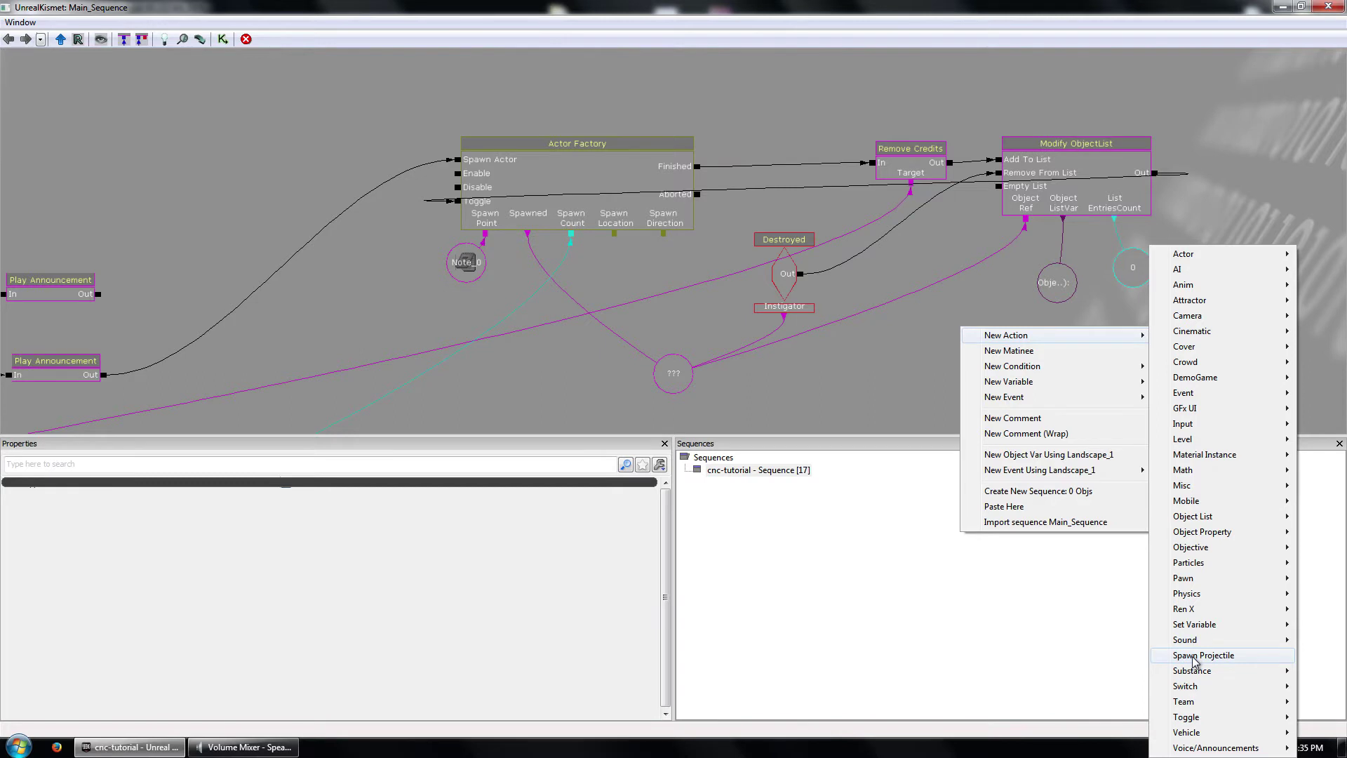
{"action": "mouse_move", "coordinate": [1195, 687]}
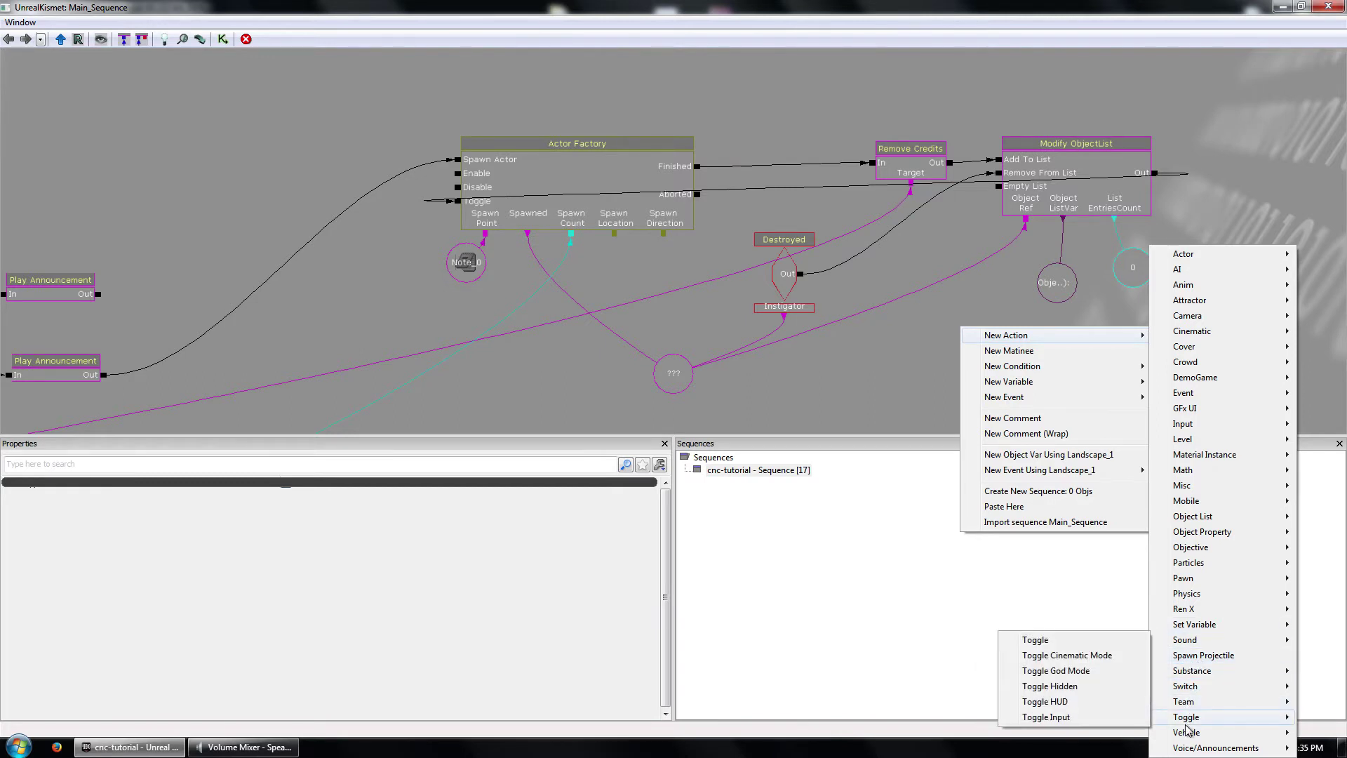
{"action": "mouse_move", "coordinate": [1188, 737]}
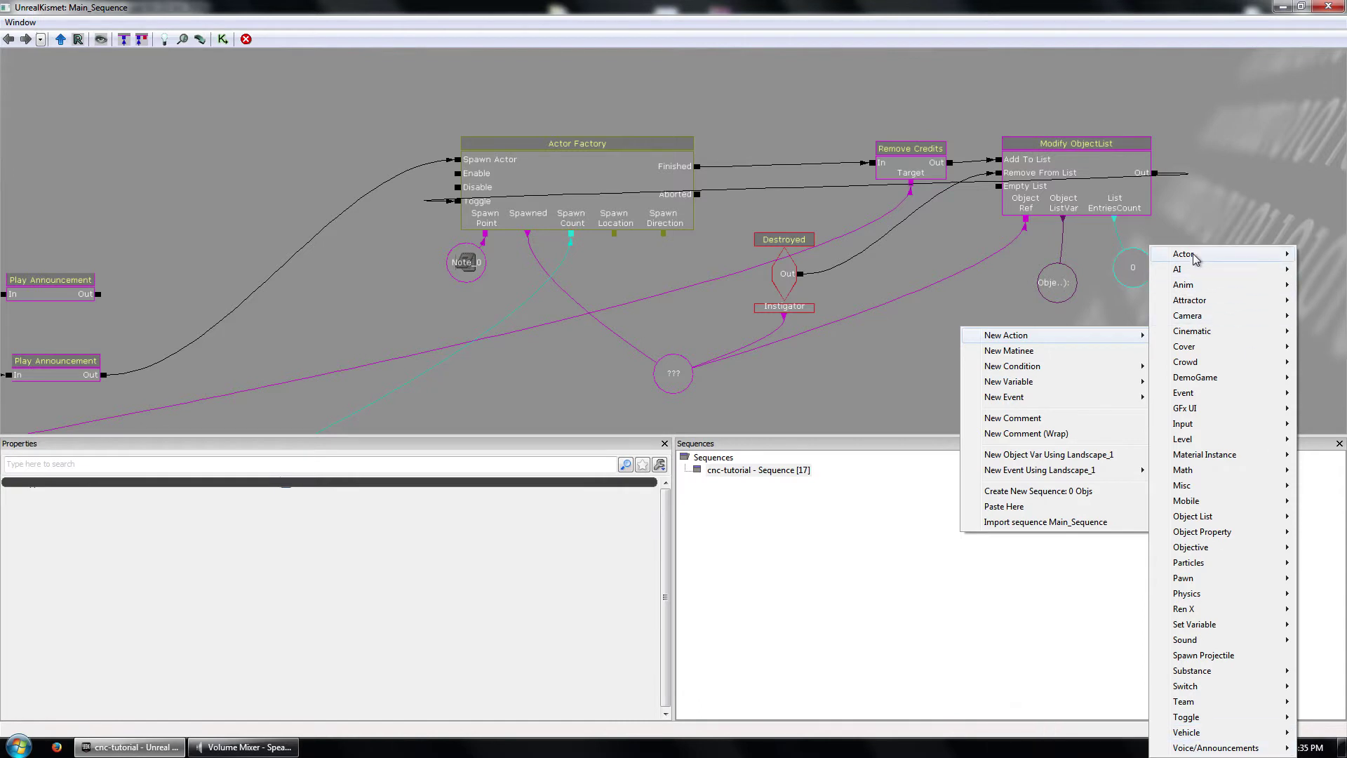
{"action": "mouse_move", "coordinate": [1195, 259]}
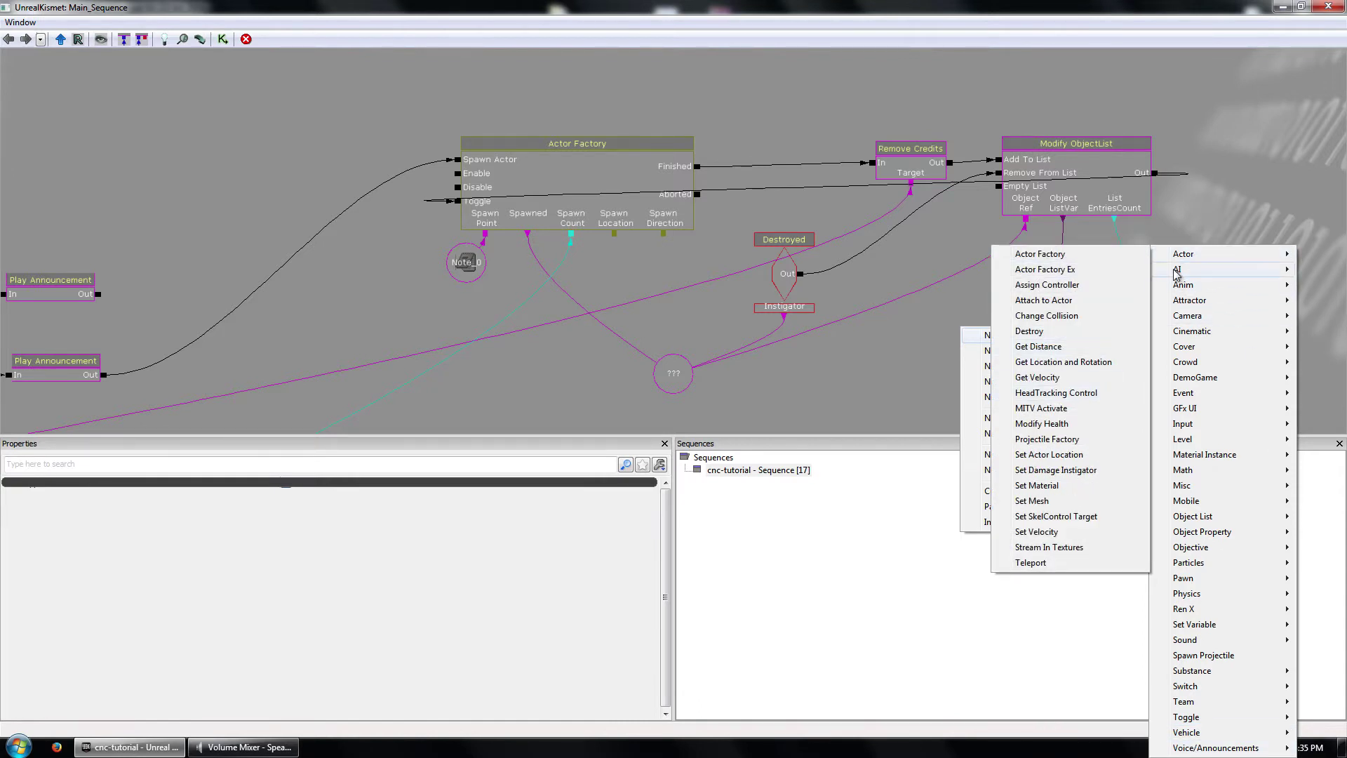
{"action": "mouse_move", "coordinate": [1185, 287]}
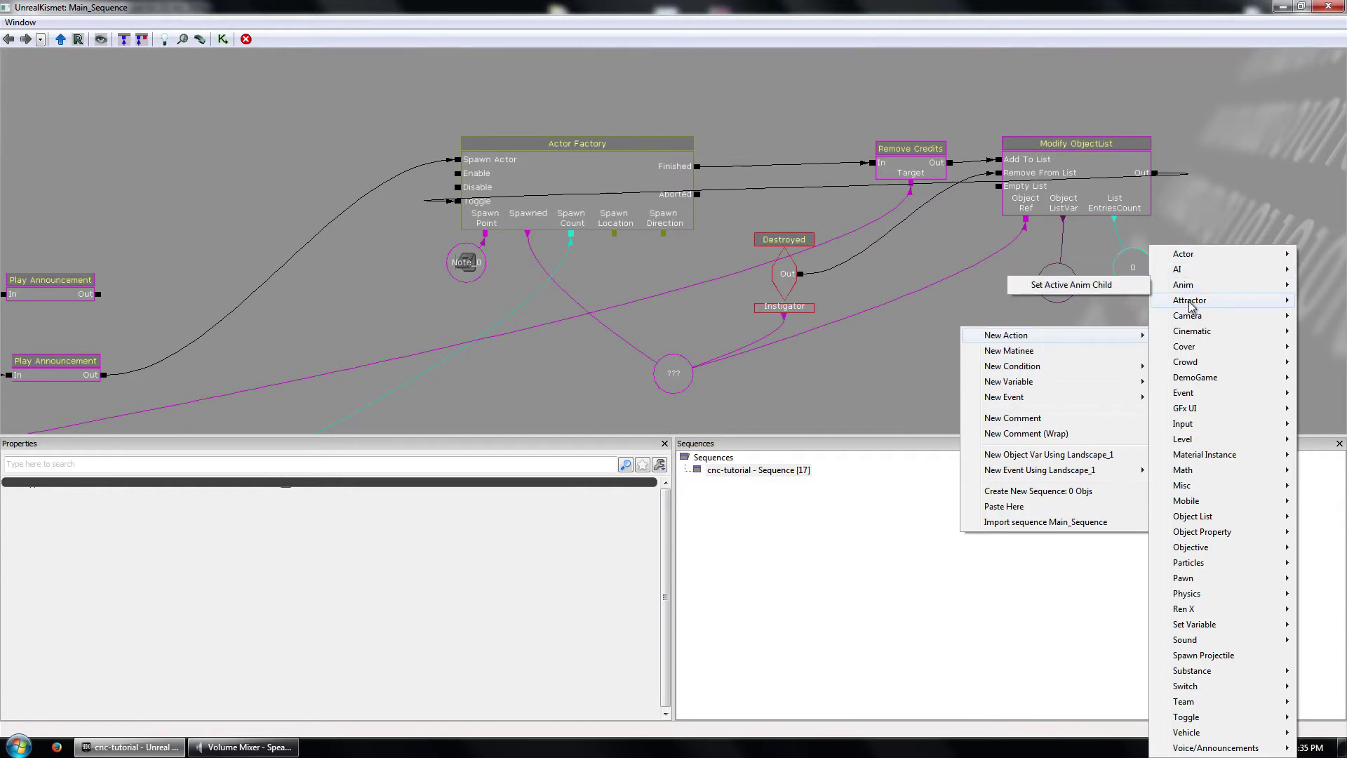
{"action": "mouse_move", "coordinate": [1191, 323]}
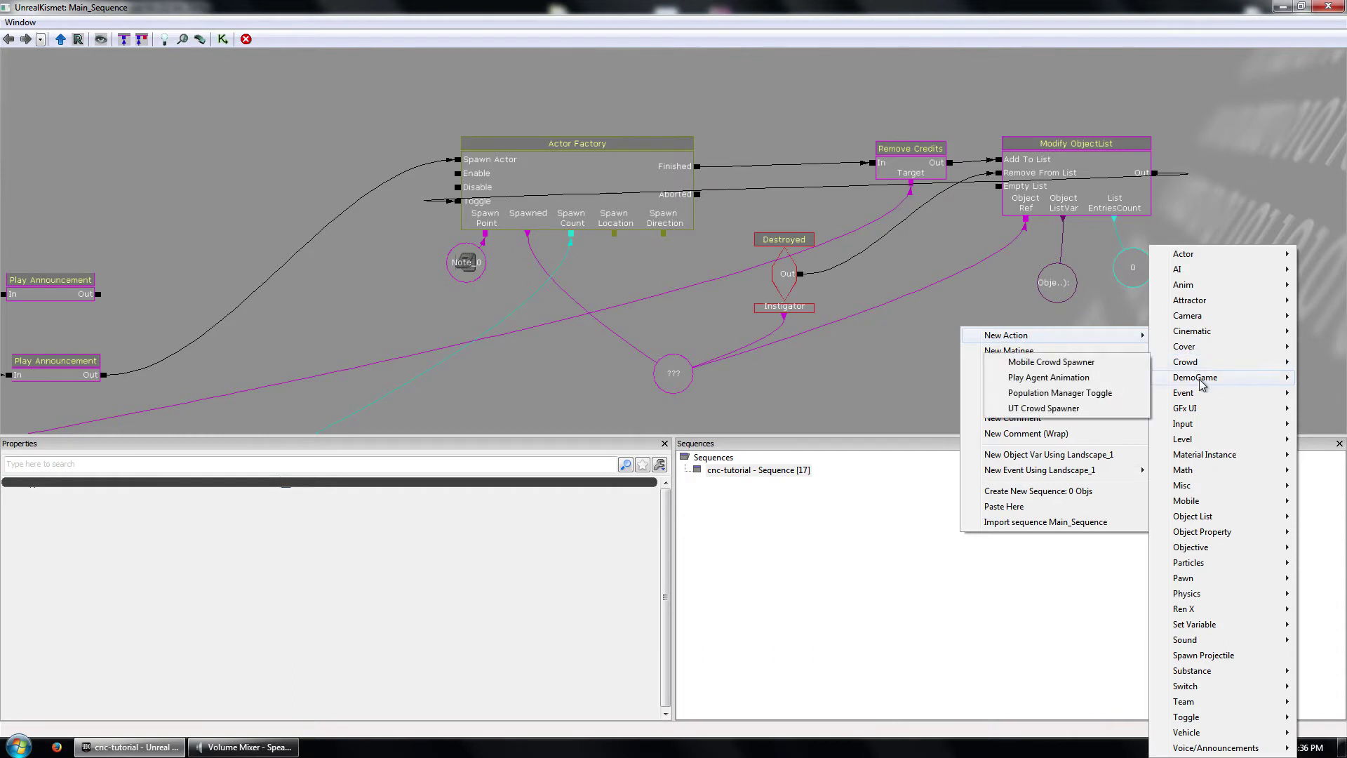
{"action": "mouse_move", "coordinate": [1193, 398]}
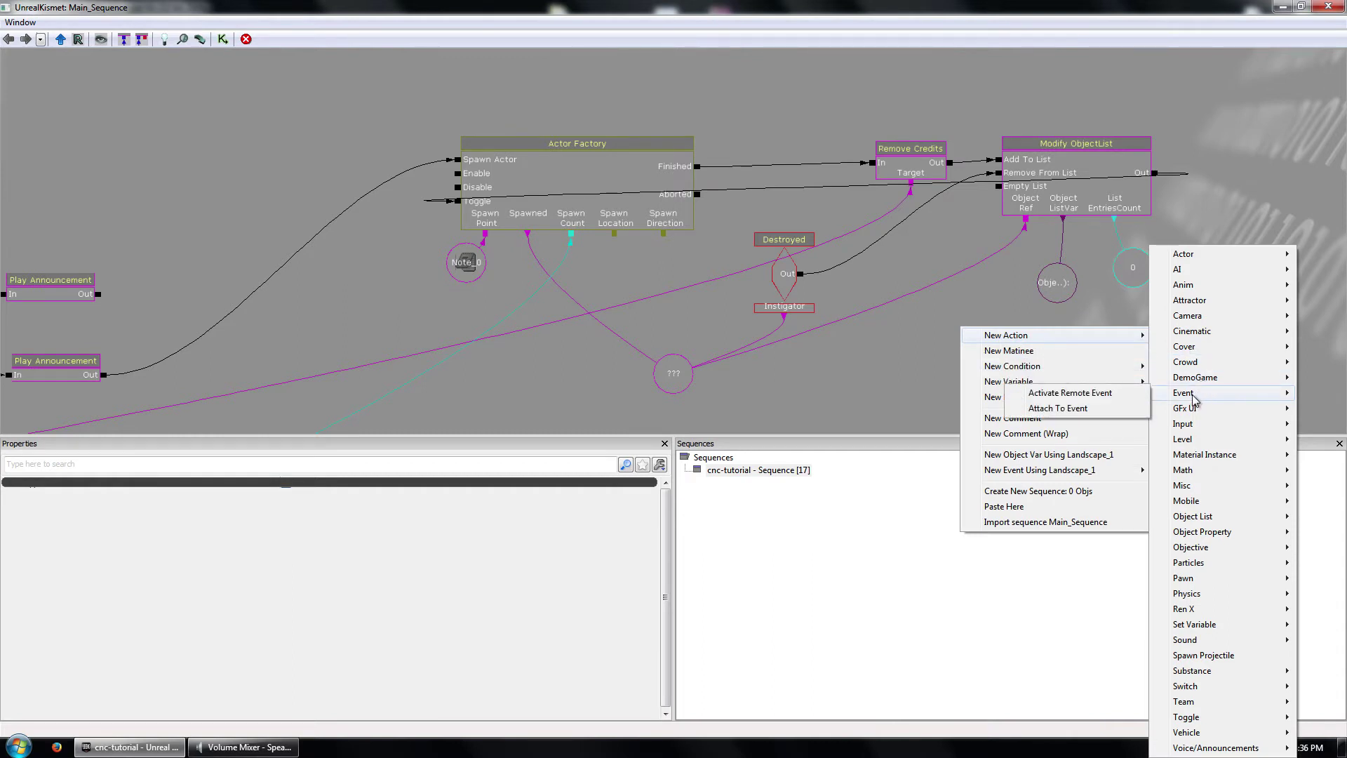
{"action": "left_click", "coordinate": [1058, 407]}
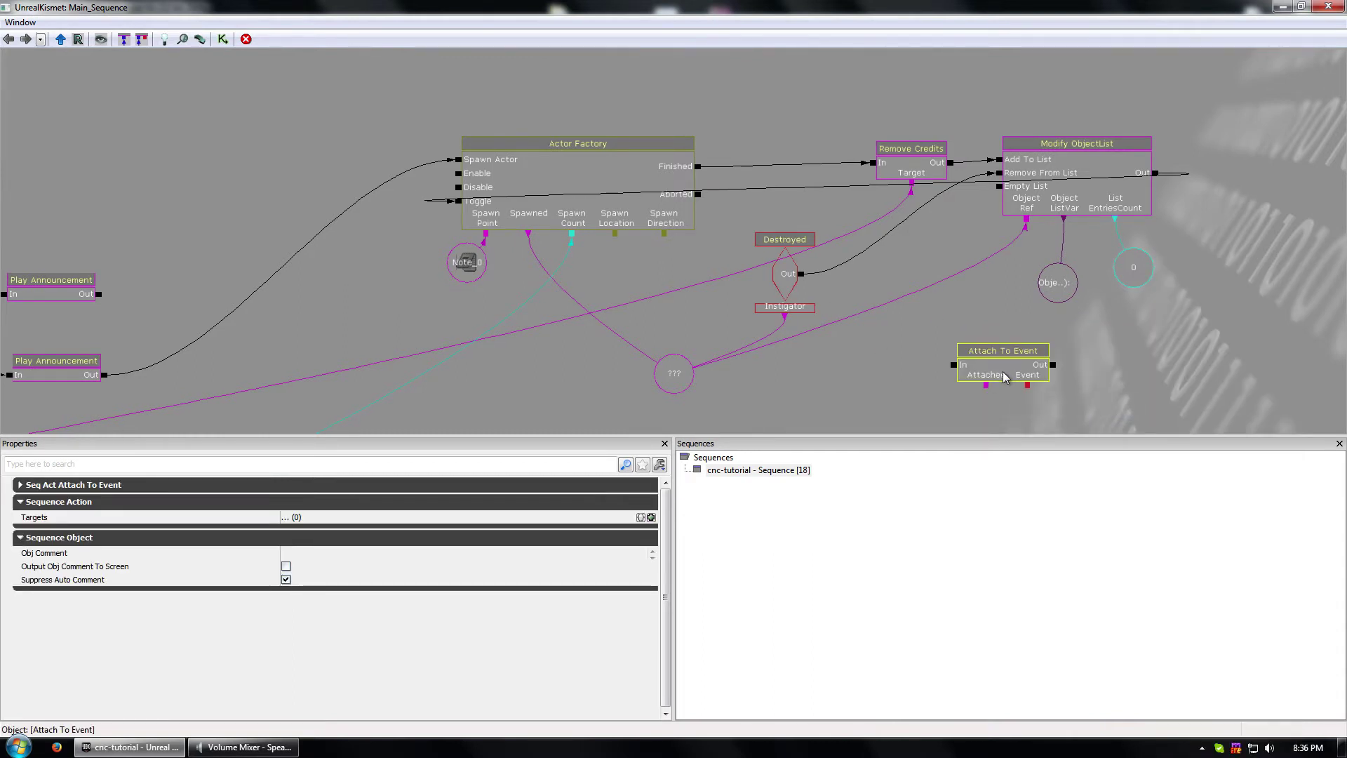
{"action": "left_click_drag", "start_coordinate": [1003, 372], "coordinate": [760, 134]}
- Duplicate the empty object variable linked to Spawned and move the Destroyed event down to make room
{"action": "left_click", "coordinate": [684, 375]}
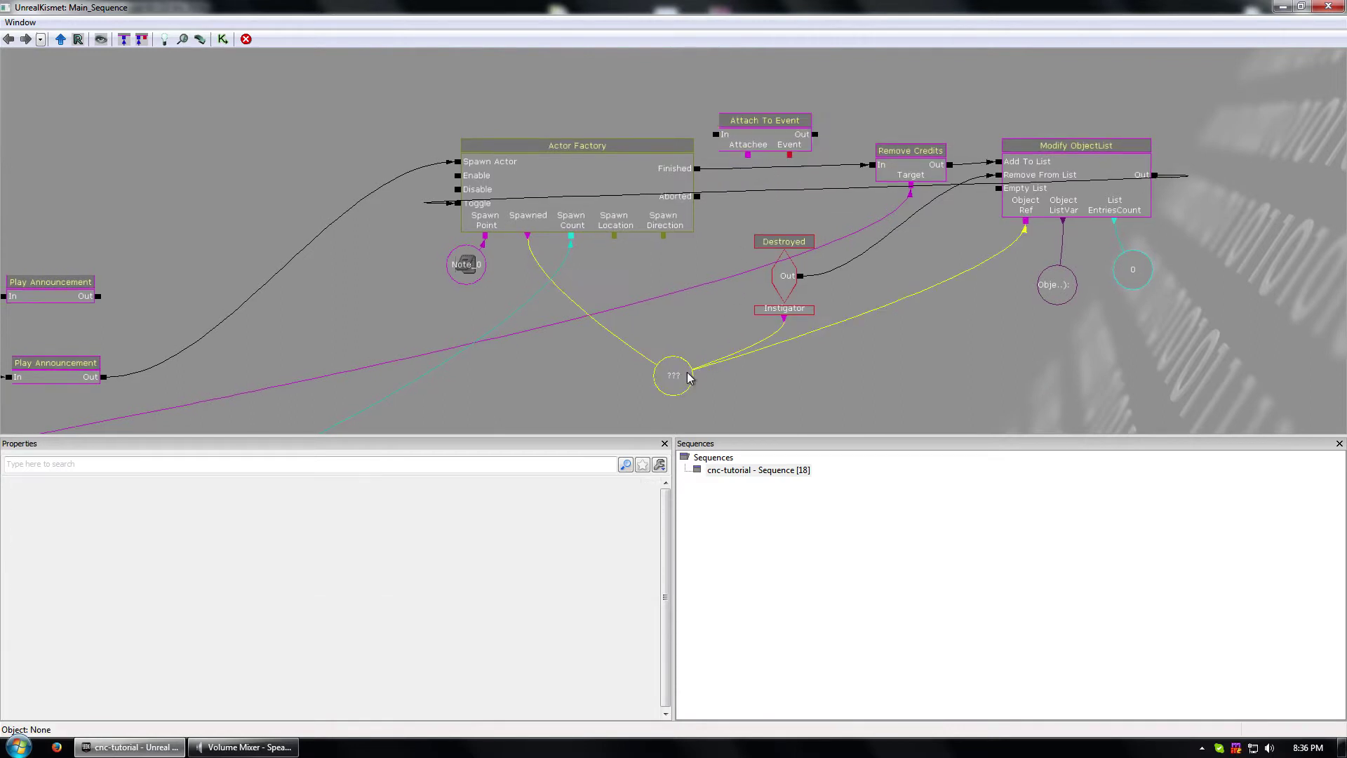
{"action": "key", "text": "ctrl+c"}
{"action": "key", "text": "ctrl+v"}
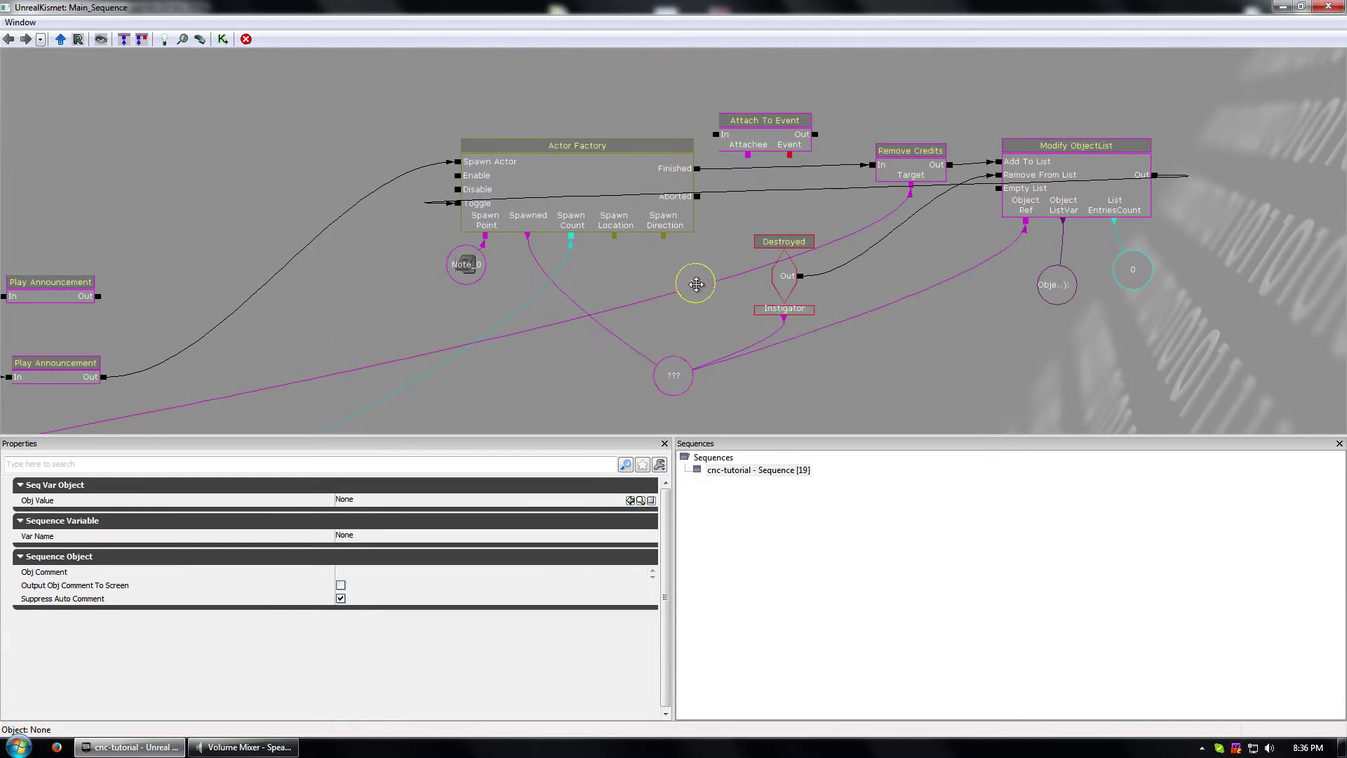
{"action": "left_click_drag", "start_coordinate": [783, 290], "coordinate": [761, 373]}
- Connect the Actor Factory's Finished output to Attach To Event's In and link Attachee to the duplicated object variable
{"action": "left_click_drag", "start_coordinate": [674, 171], "coordinate": [660, 240]}
{"action": "left_click", "coordinate": [711, 208]}
{"action": "left_click", "coordinate": [700, 290]}
{"action": "left_click_drag", "start_coordinate": [701, 289], "coordinate": [653, 249]}
{"action": "left_click_drag", "start_coordinate": [662, 191], "coordinate": [654, 339]}
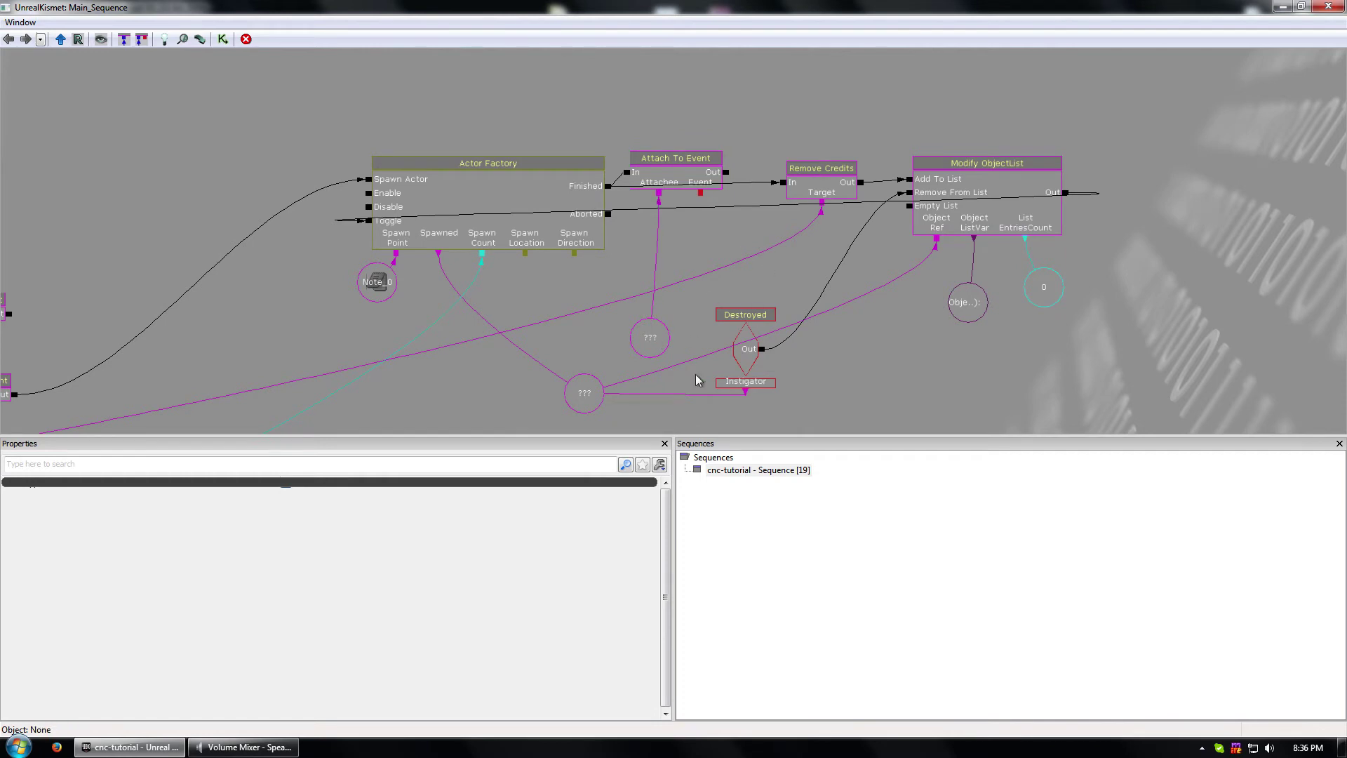
- Relink Destroyed's Instigator to only the duplicated object variable and connect Attach To Event's Event to the Destroyed event
{"action": "left_click_drag", "start_coordinate": [745, 391], "coordinate": [660, 336]}
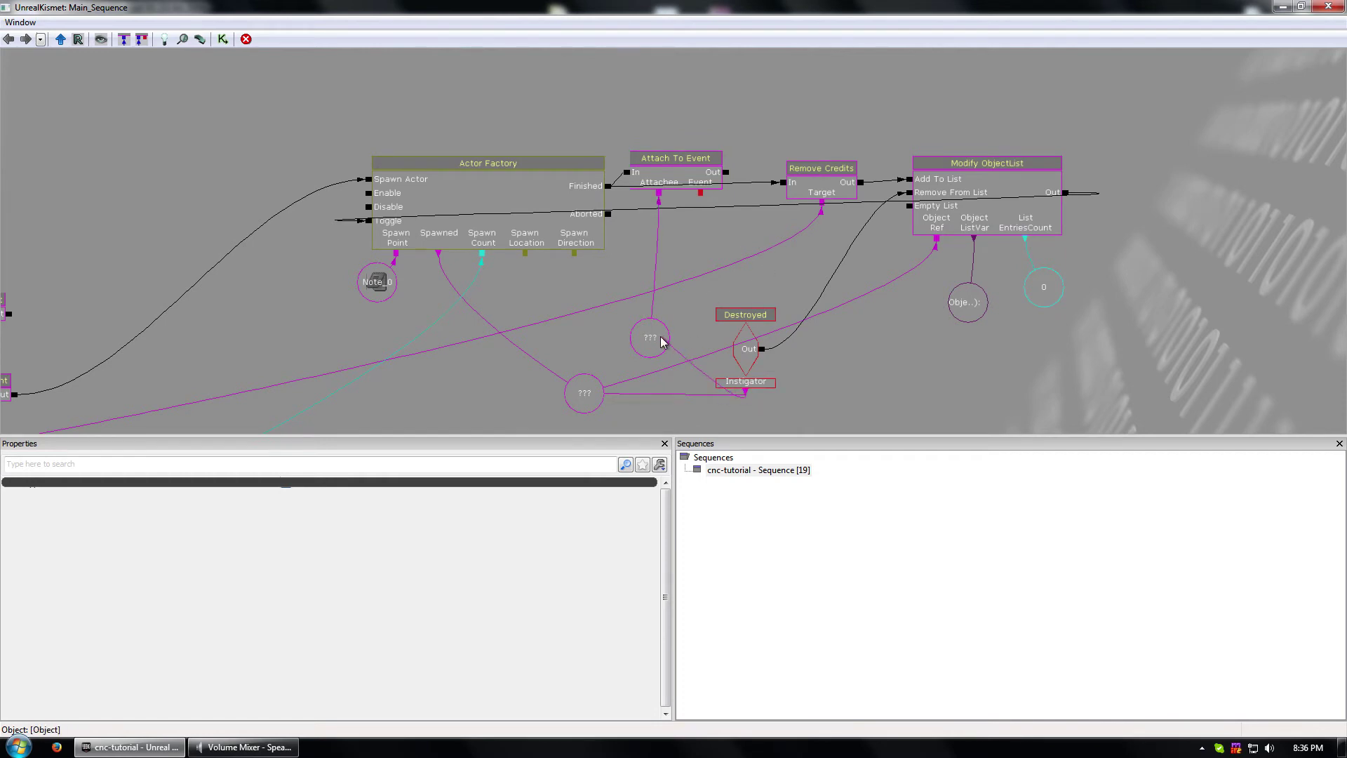
{"action": "right_click", "coordinate": [745, 382]}
{"action": "left_click", "coordinate": [786, 383]}
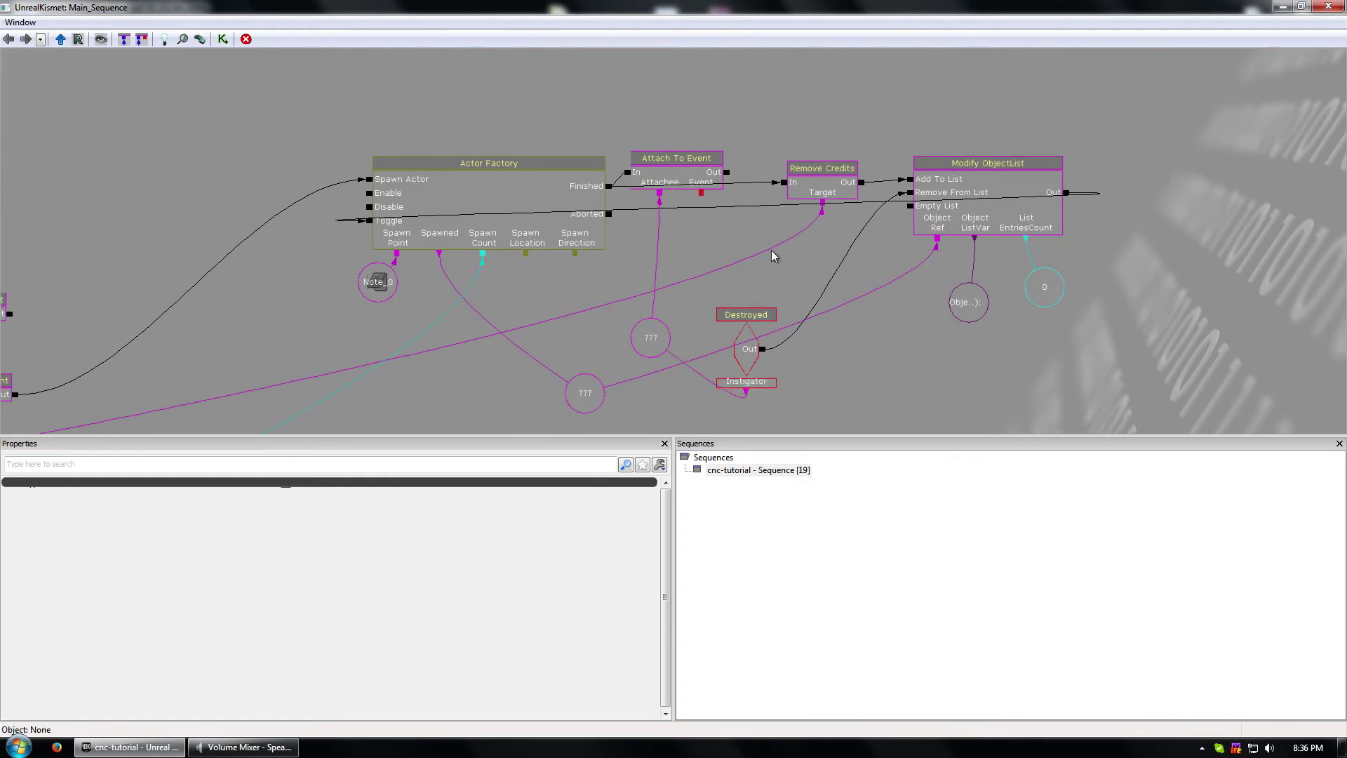
{"action": "left_click_drag", "start_coordinate": [756, 336], "coordinate": [733, 276]}
{"action": "left_click", "coordinate": [710, 233]}
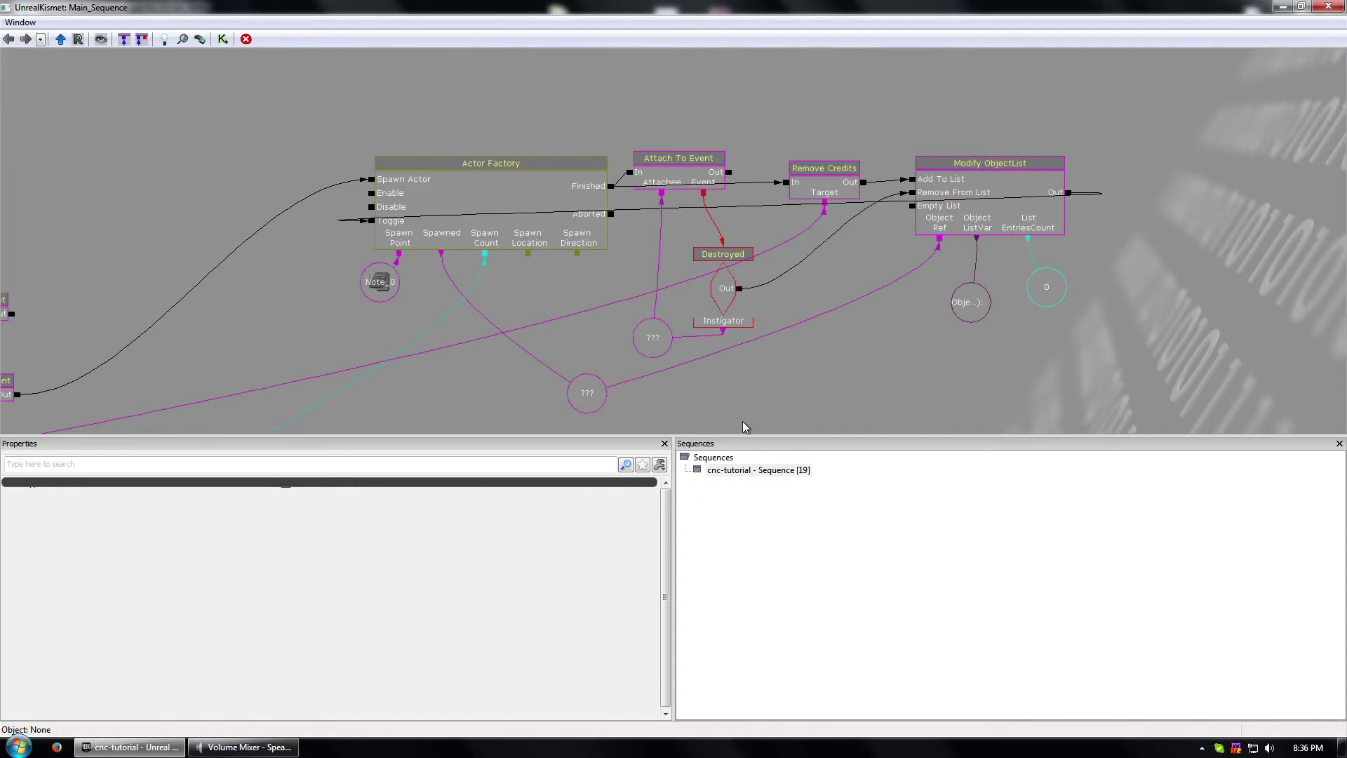
- Break the link between Modify ObjectList's Out and the Actor Factory's Toggle input
{"action": "right_click", "coordinate": [372, 225]}
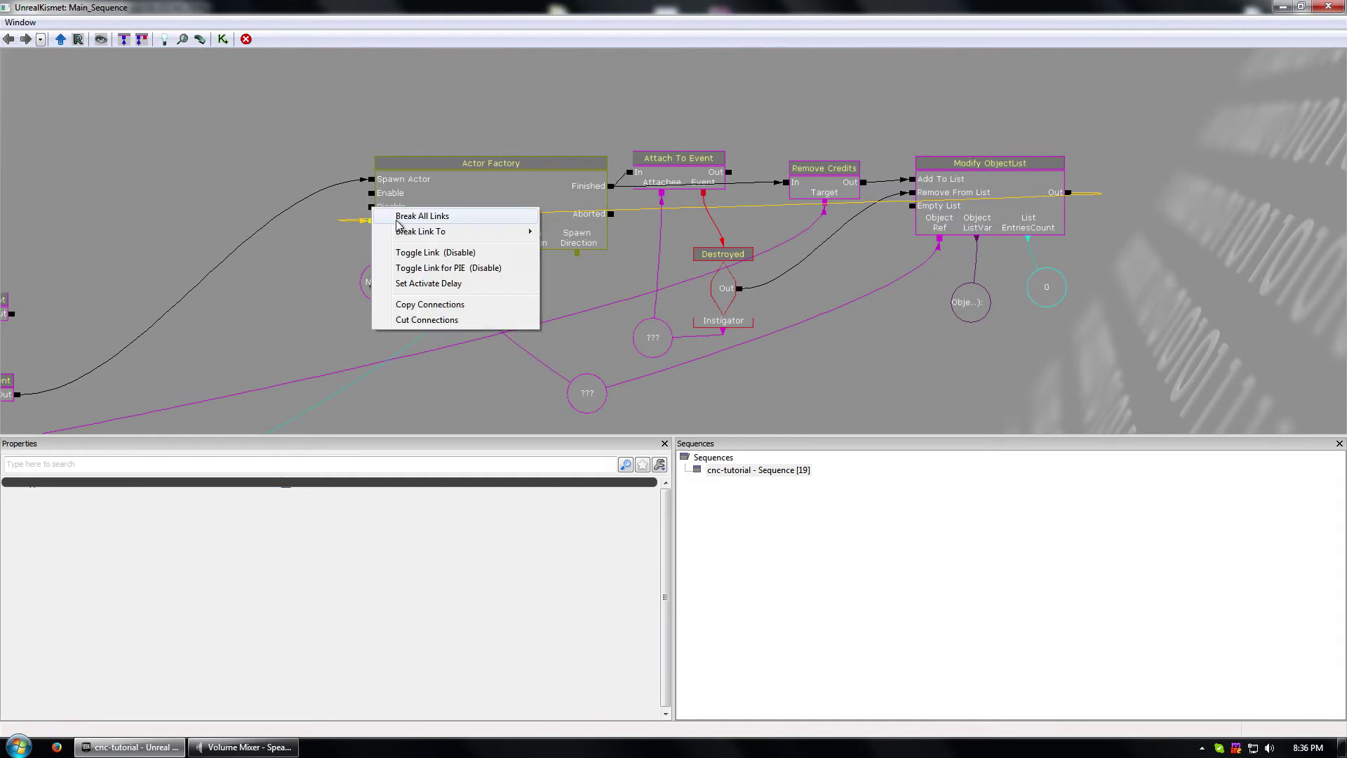
{"action": "left_click", "coordinate": [417, 216]}
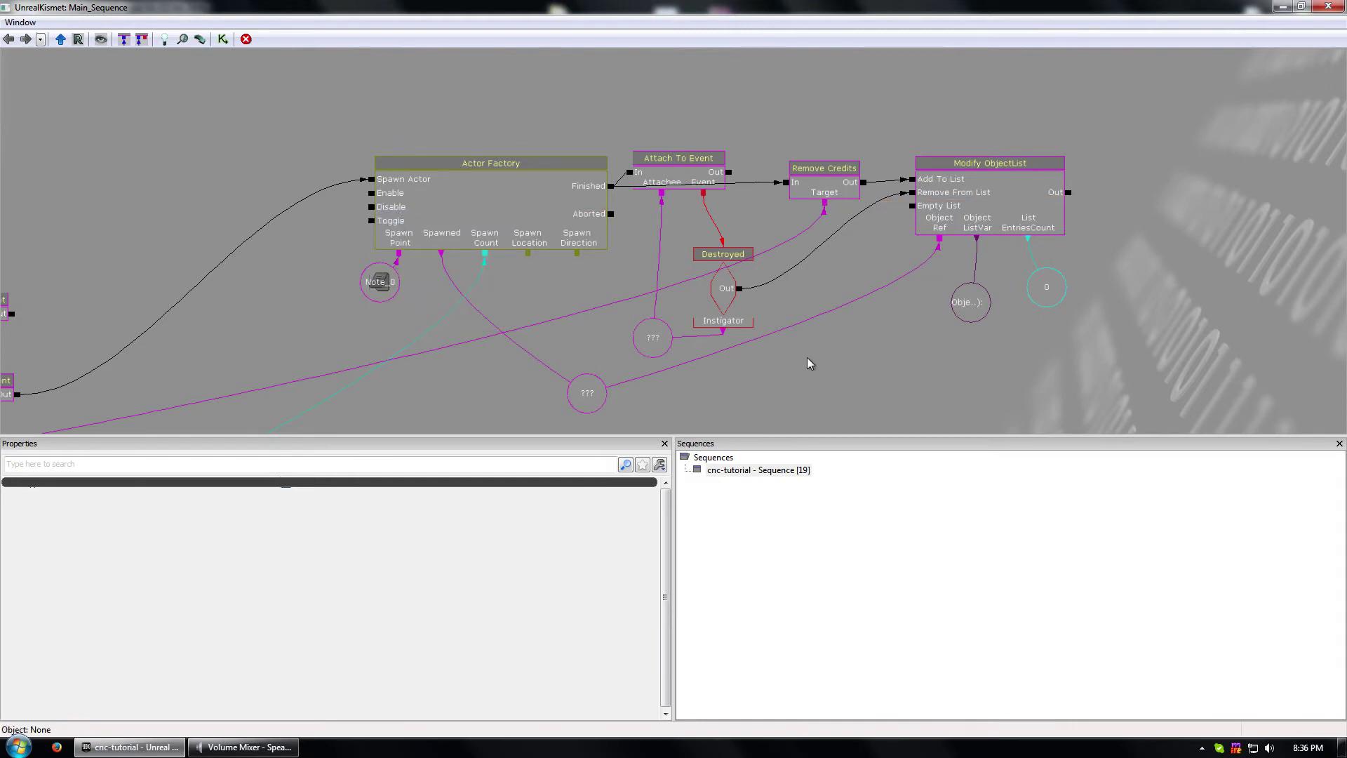
- Set the integer variable linked to Modify ObjectList's List EntriesCount to 3
{"action": "left_click", "coordinate": [493, 168]}
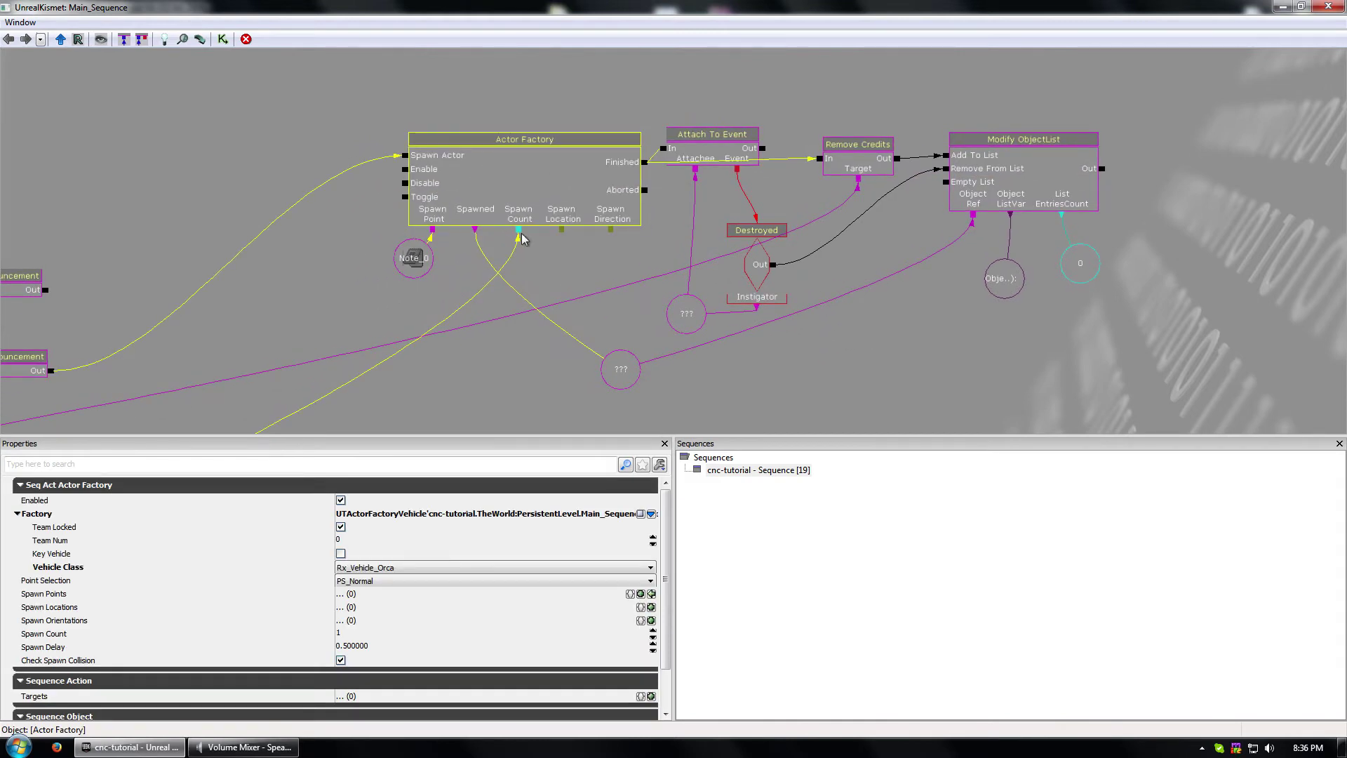
{"action": "left_click", "coordinate": [544, 260]}
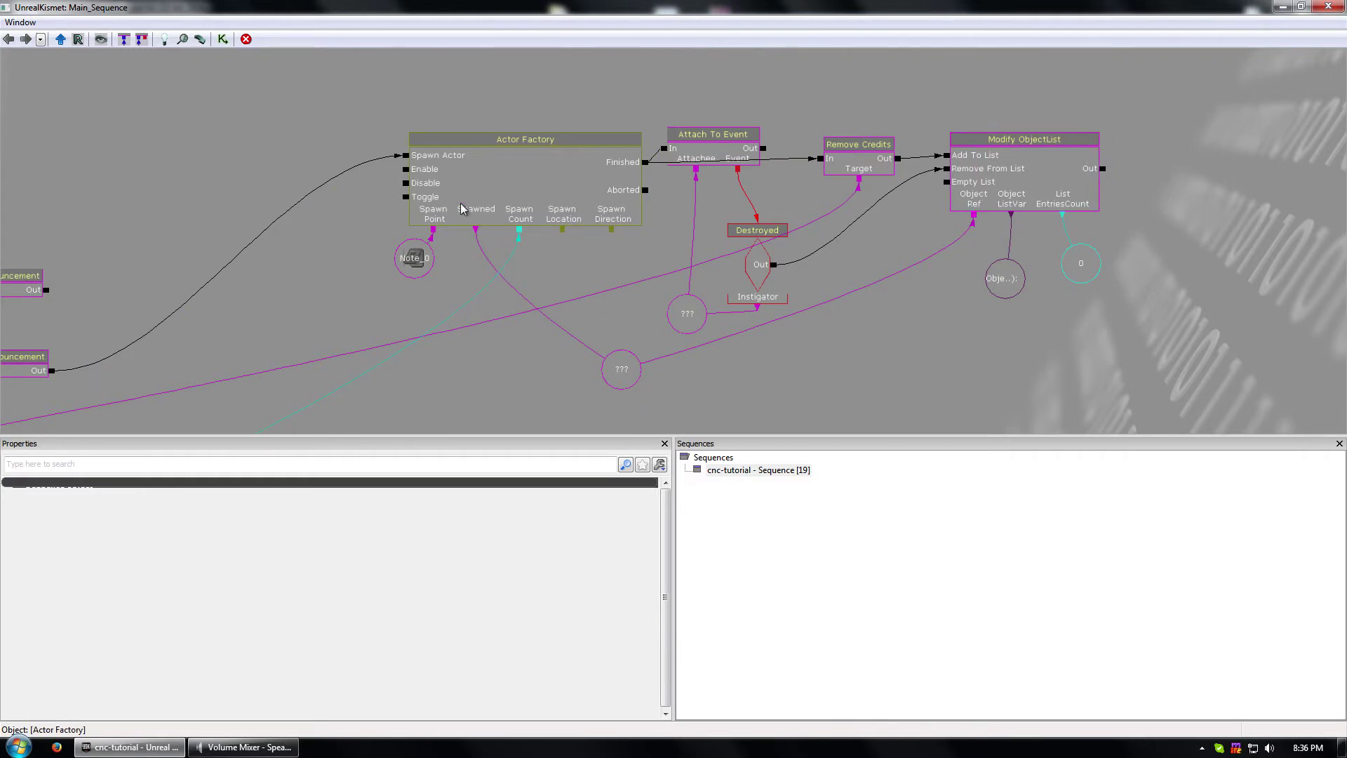
{"action": "left_click", "coordinate": [1081, 260]}
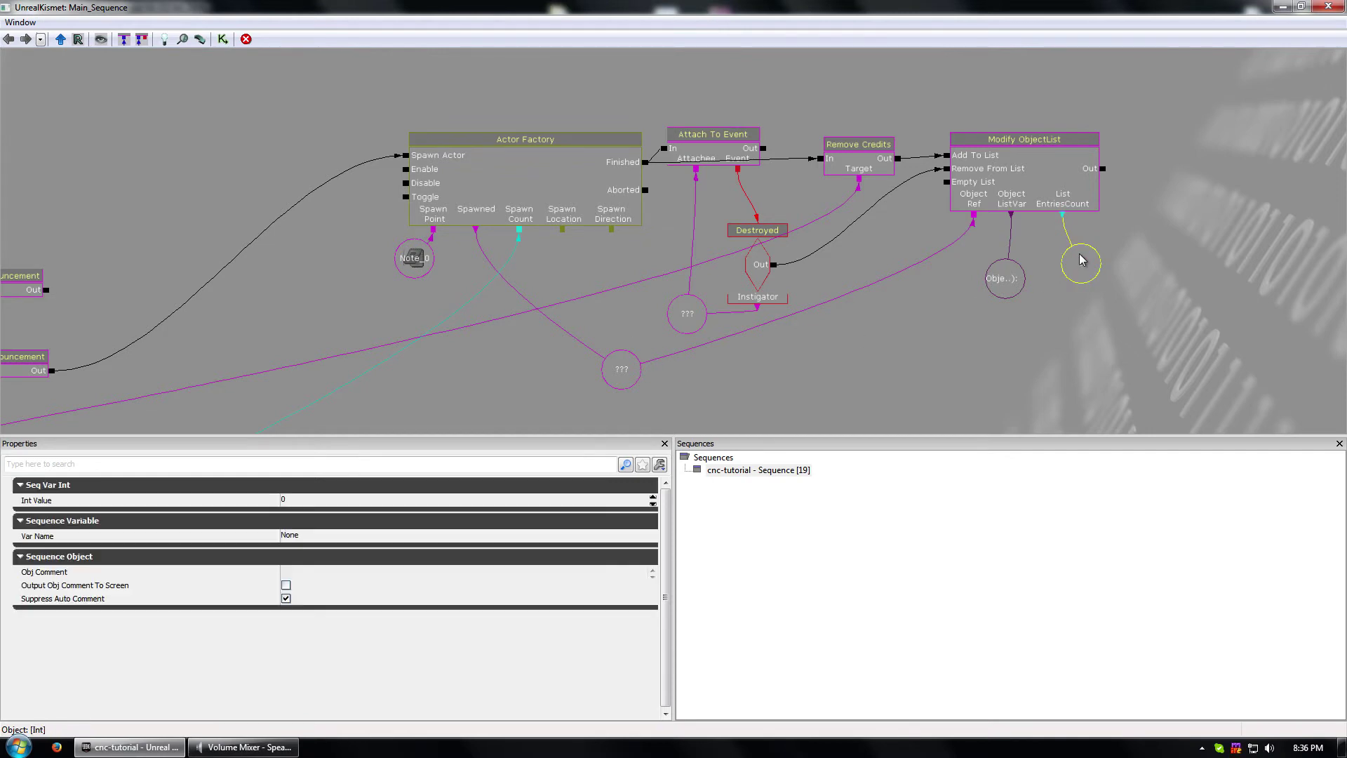
{"action": "left_click", "coordinate": [309, 500]}
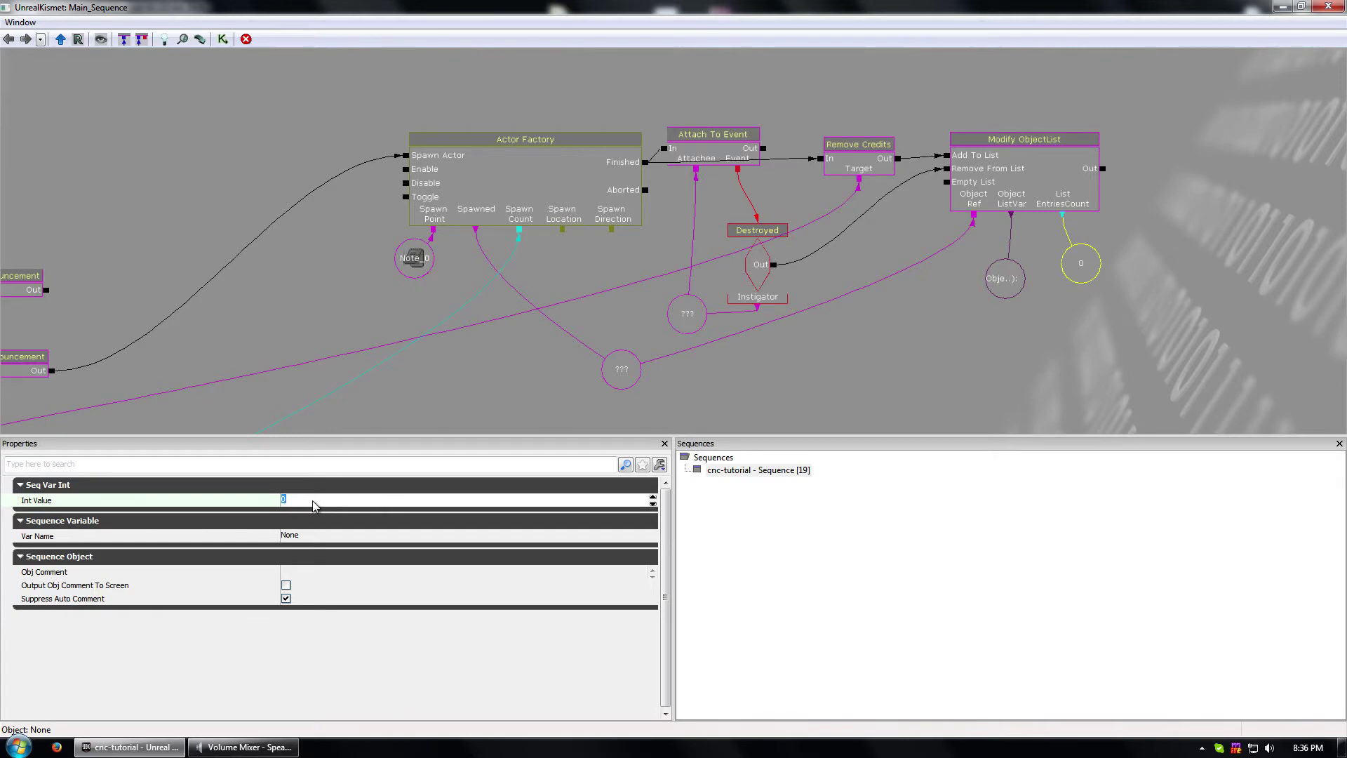
{"action": "left_click", "coordinate": [449, 414]}
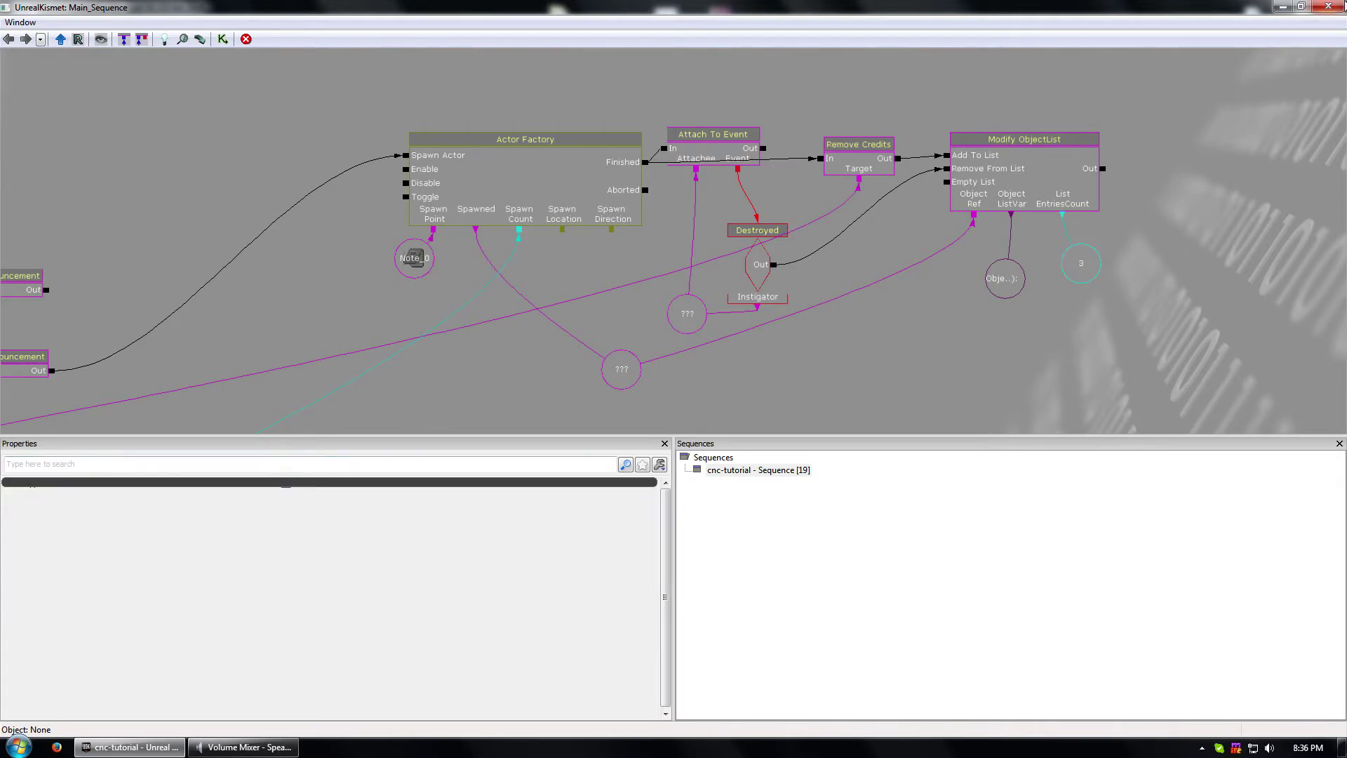
- Play the level from the ground near the terminal and grant the player extra credits with the givecredits console command
{"action": "left_click", "coordinate": [1328, 7]}
{"action": "right_click", "coordinate": [700, 488]}
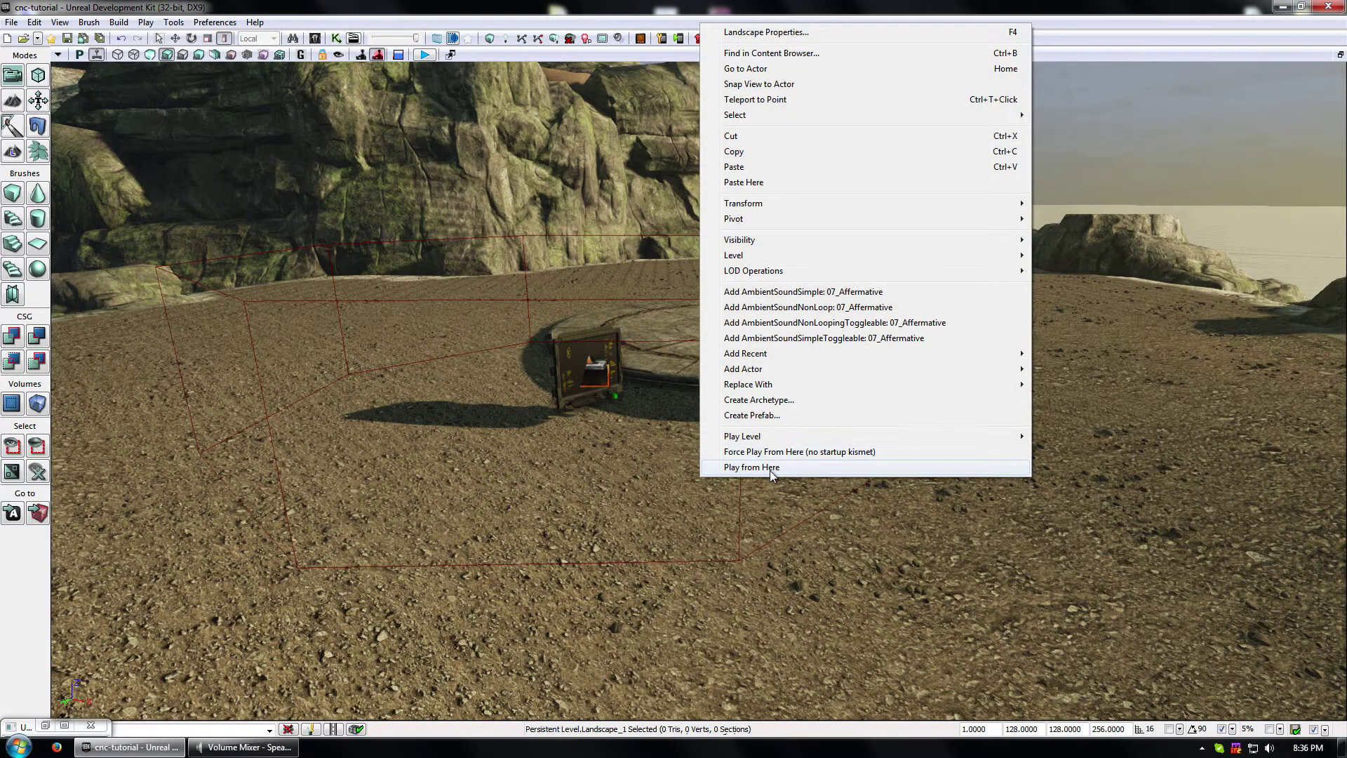
{"action": "left_click", "coordinate": [769, 471]}
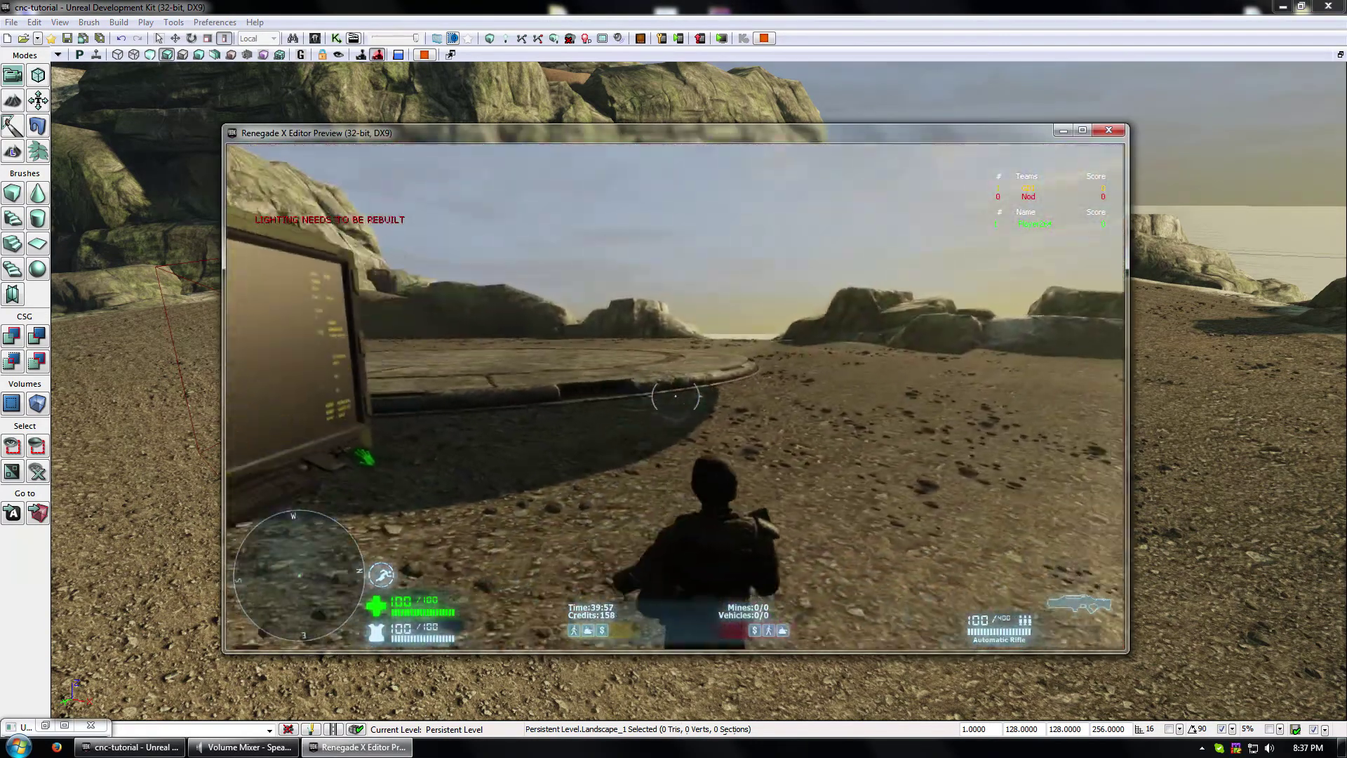
{"action": "key", "text": "Tab"}
{"action": "type", "text": "givecredits 300w"}
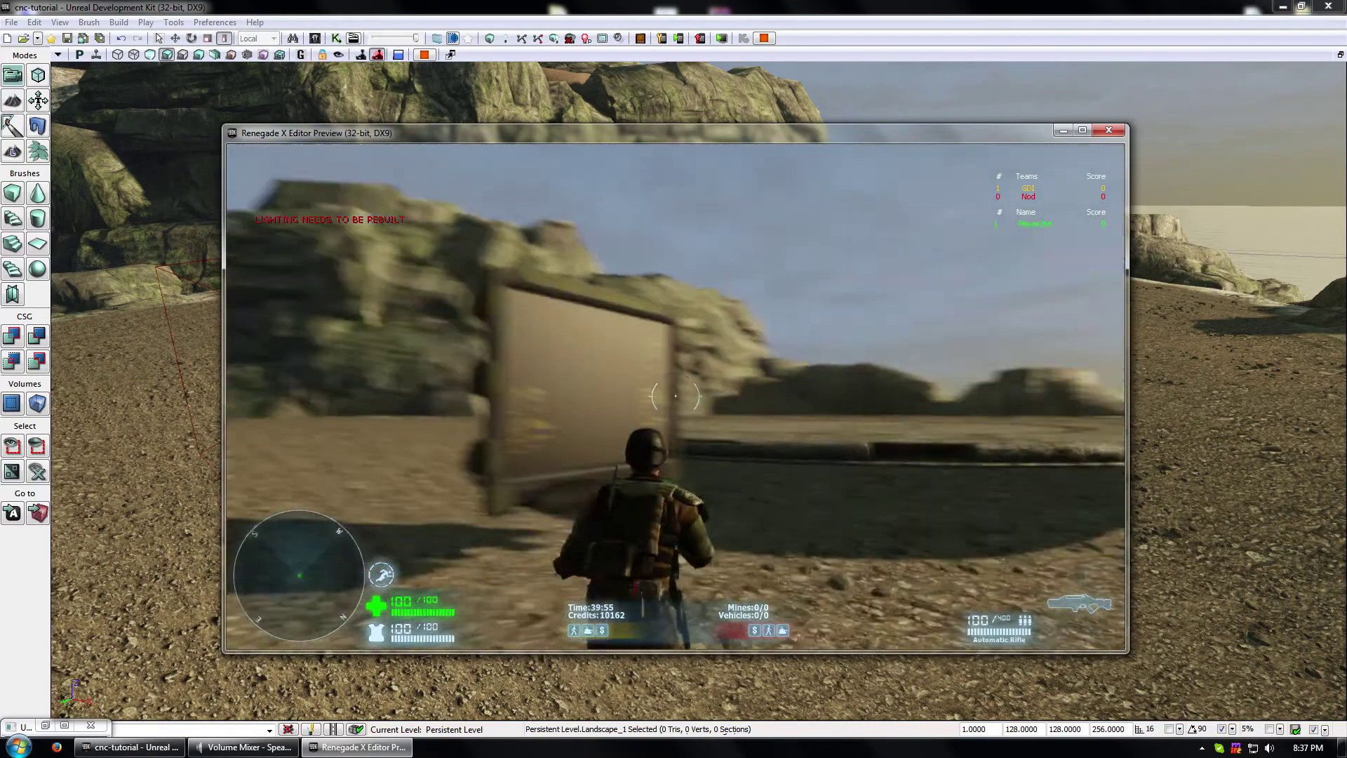
- Buy an Orca at the terminal, board it on the landing pad and lift off
{"action": "type", "text": "ew"}
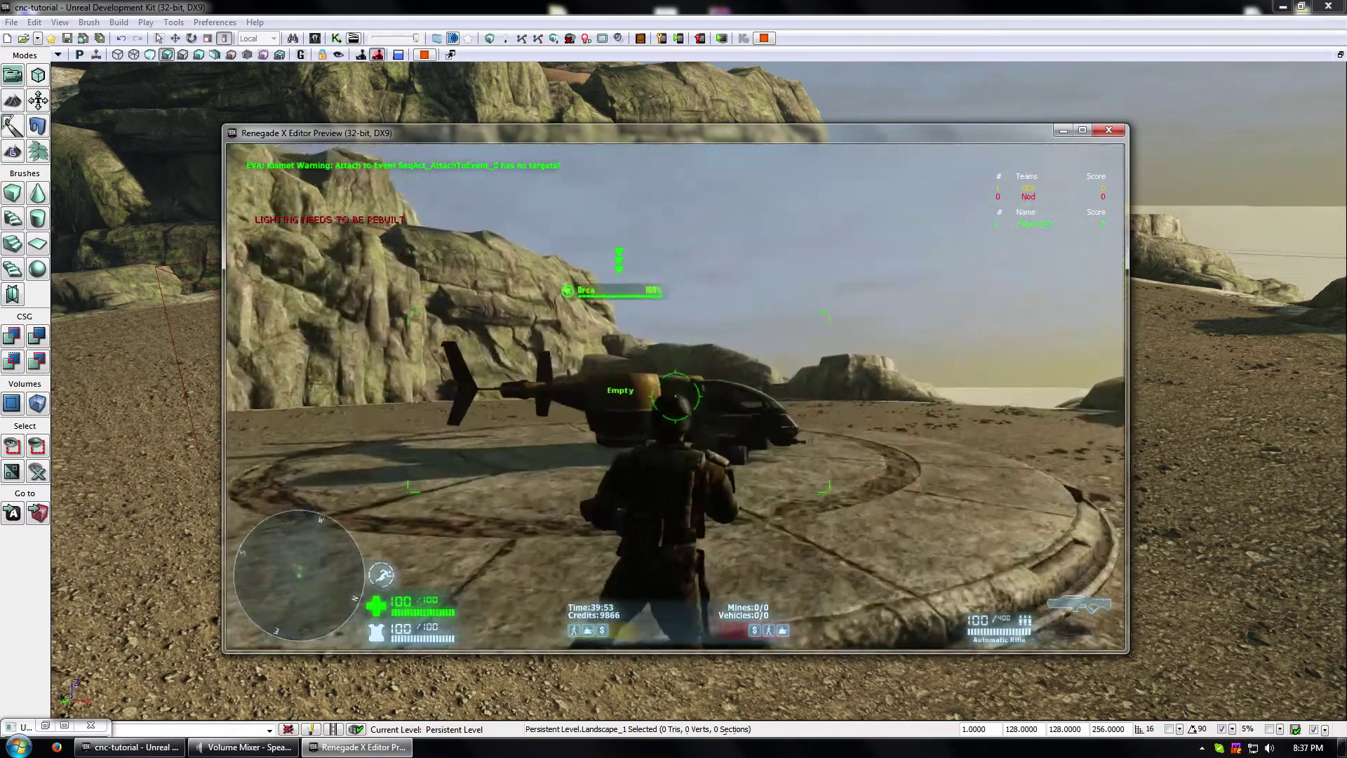
{"action": "type", "text": "w"}
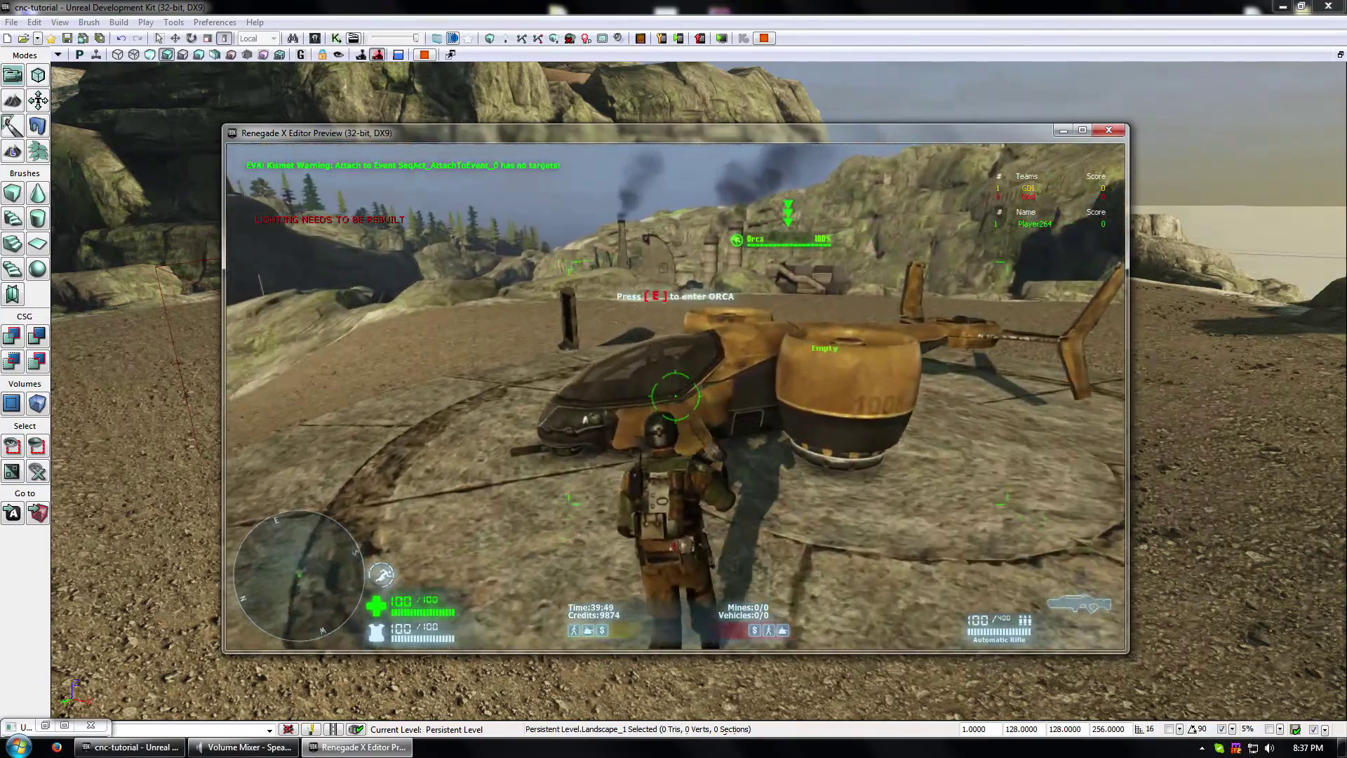
{"action": "type", "text": "e"}
{"action": "key", "text": "space"}
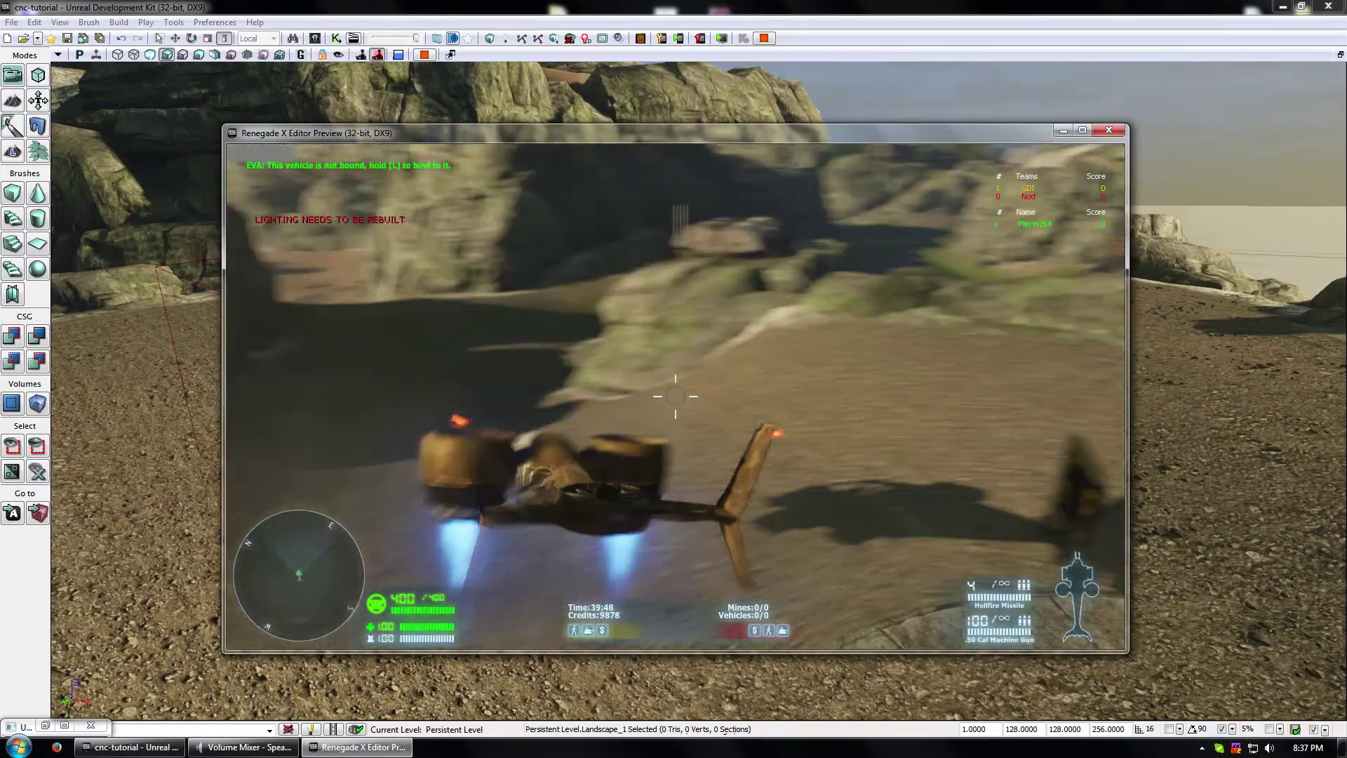
- Get out of the Orca, buy another one at the terminal and end the play preview
{"action": "key", "text": "e"}
{"action": "key", "text": "w"}
{"action": "key", "text": "w"}
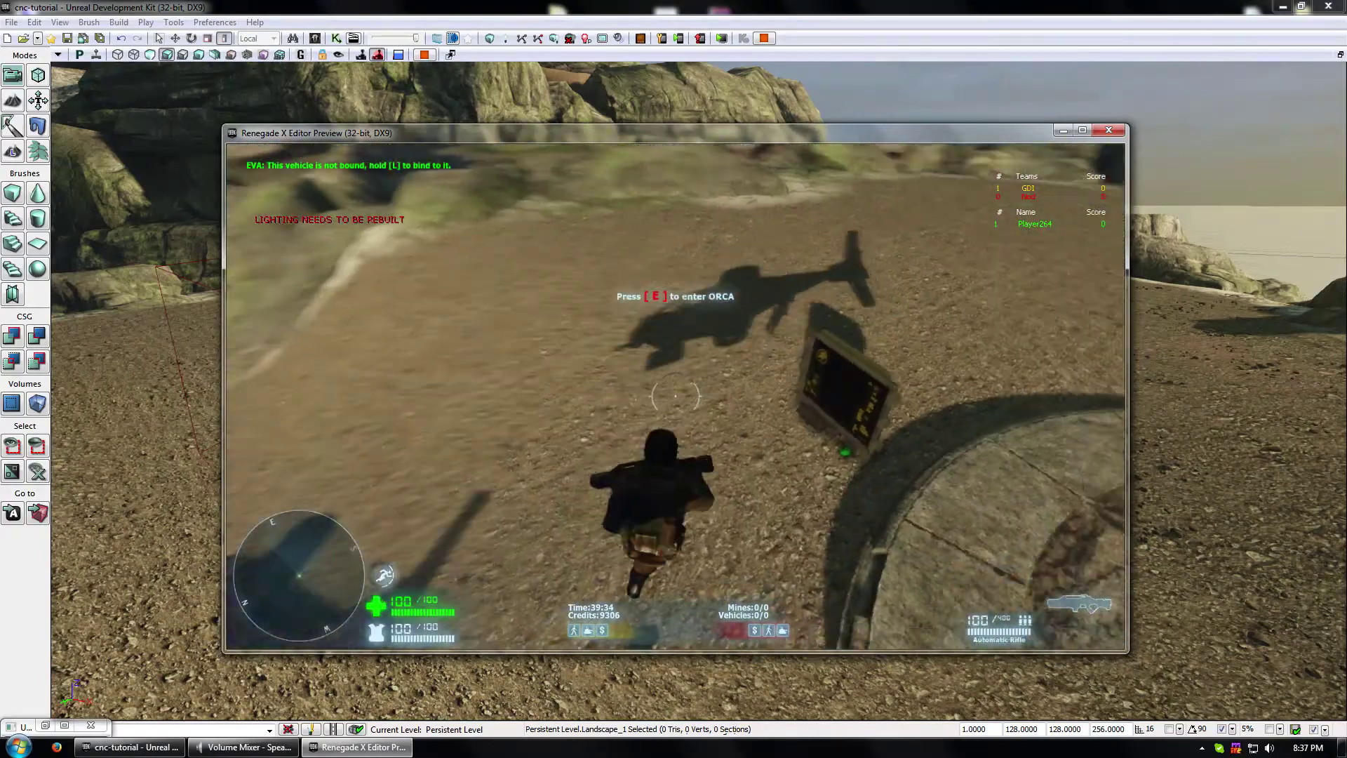
{"action": "key", "text": "w"}
{"action": "key", "text": "e"}
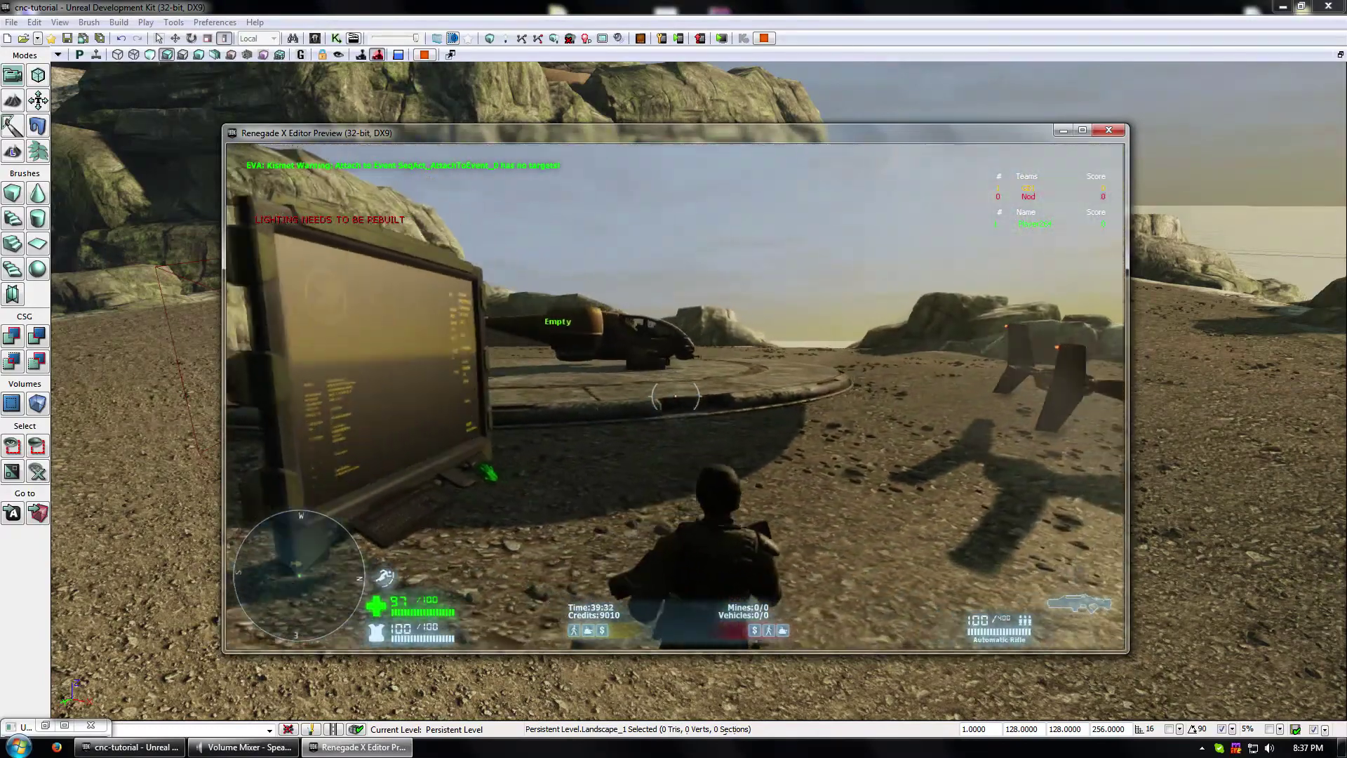
{"action": "key", "text": "Escape"}
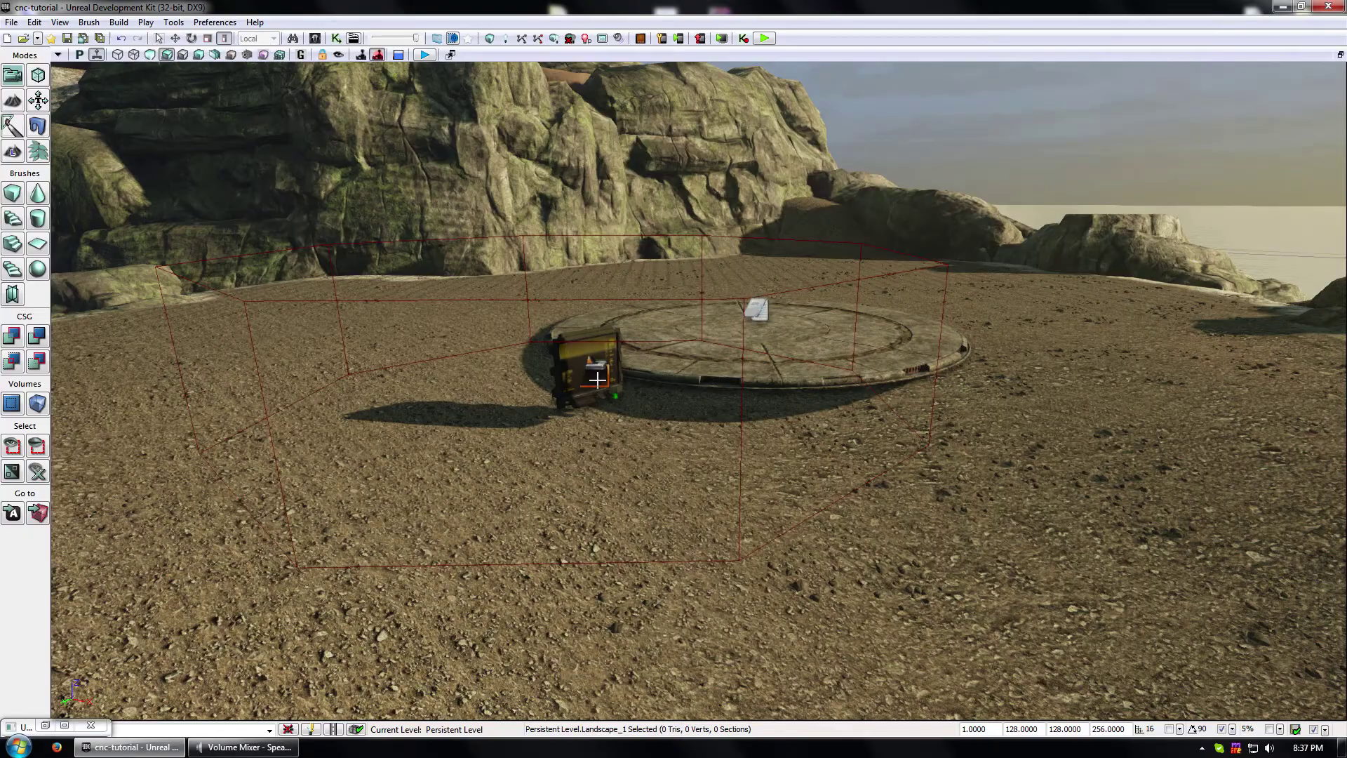
- Reopen Kismet, move the integer variable linked to Spawn Count beside the Actor Factory and set its value to 3
{"action": "left_click", "coordinate": [336, 39]}
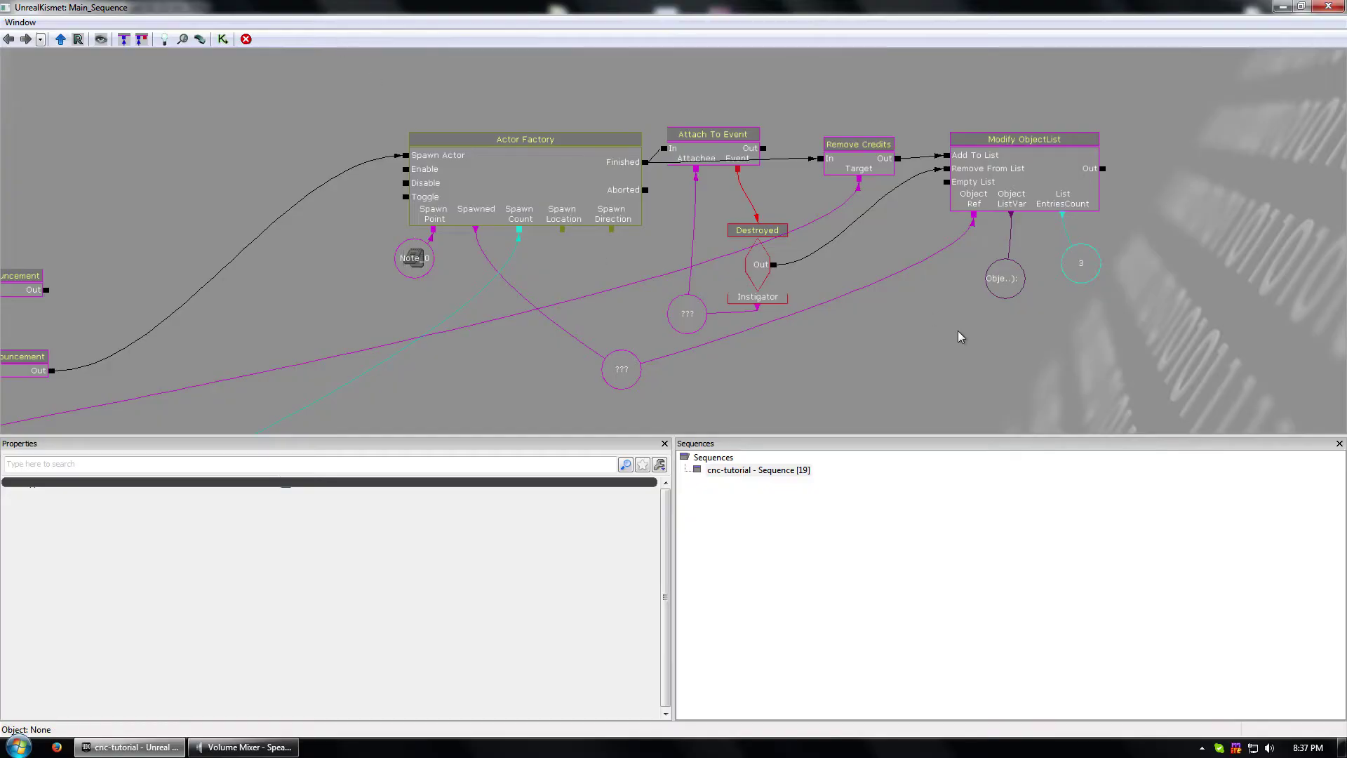
{"action": "left_click", "coordinate": [981, 258]}
{"action": "left_click", "coordinate": [912, 279]}
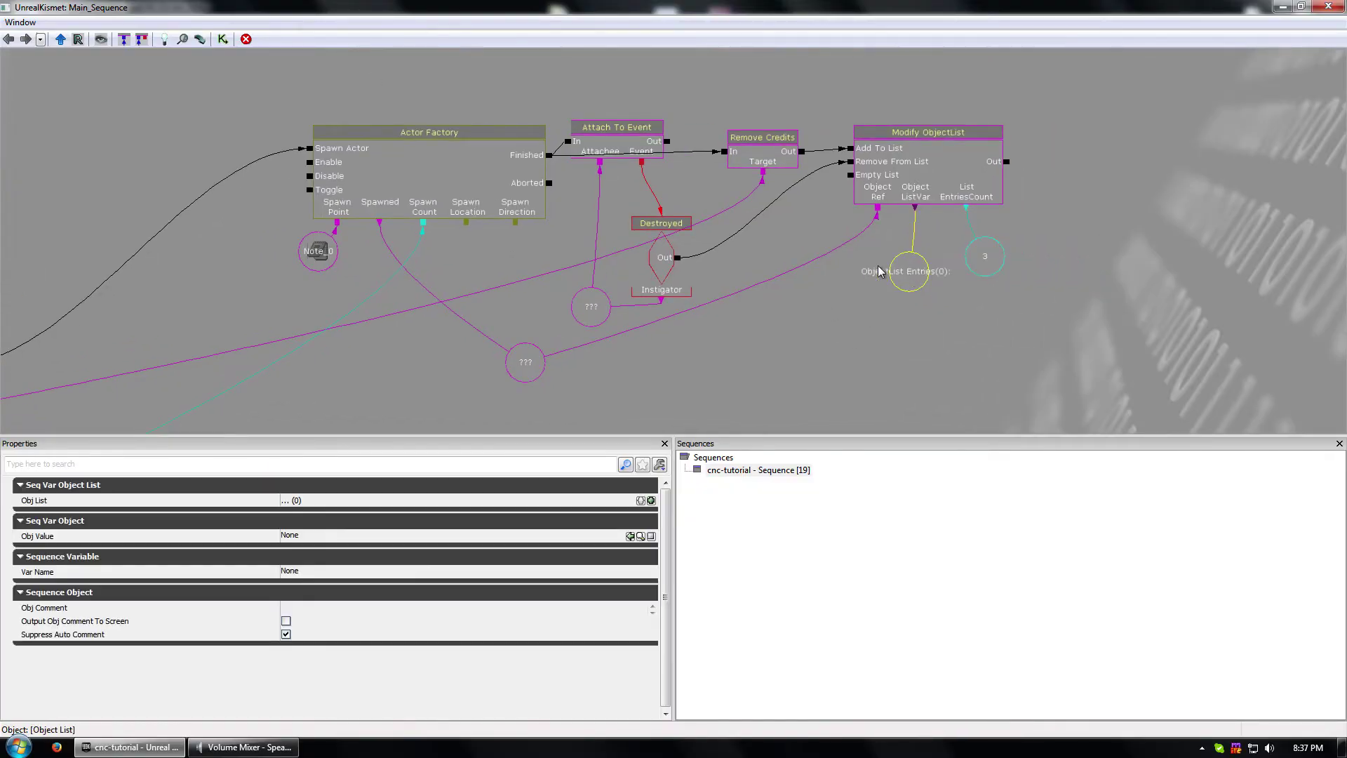
{"action": "left_click", "coordinate": [444, 213]}
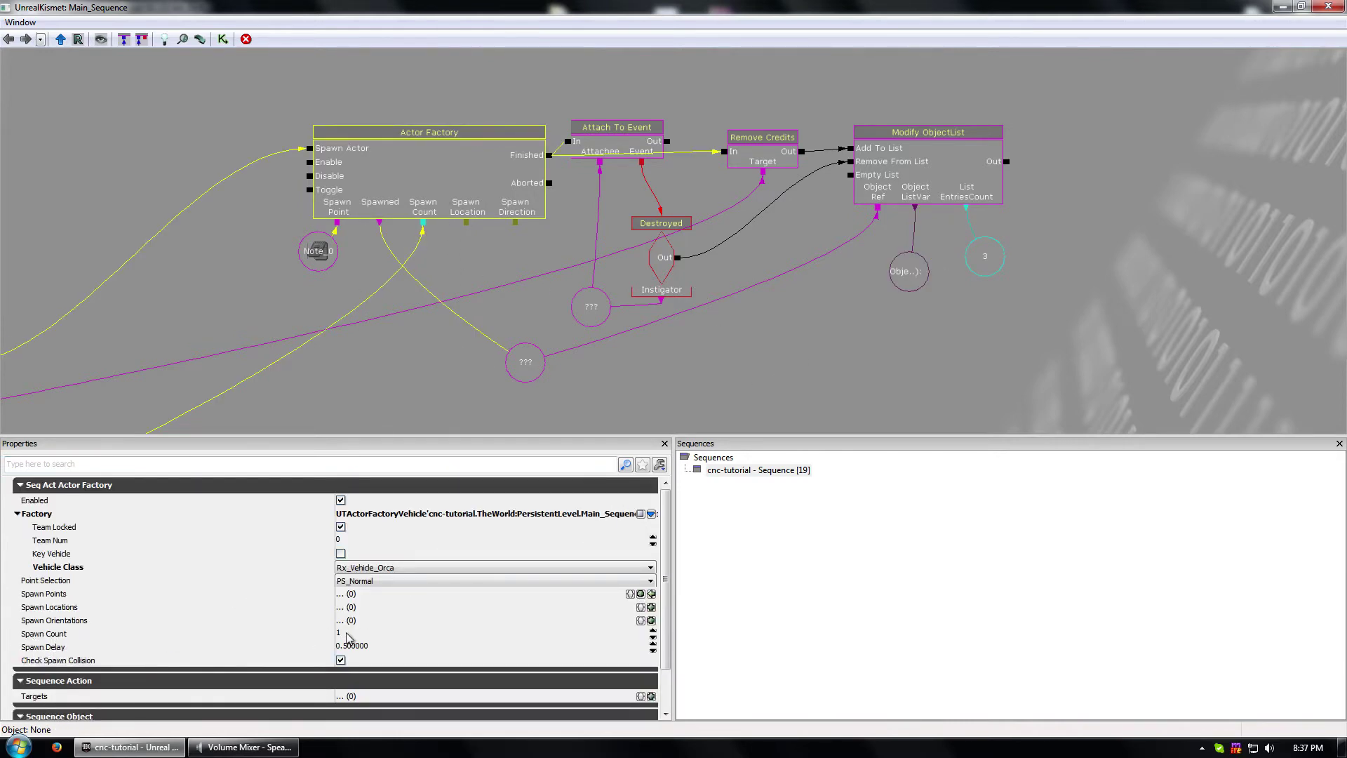
{"action": "left_click_drag", "start_coordinate": [417, 395], "coordinate": [525, 176]}
{"action": "left_click", "coordinate": [163, 362]}
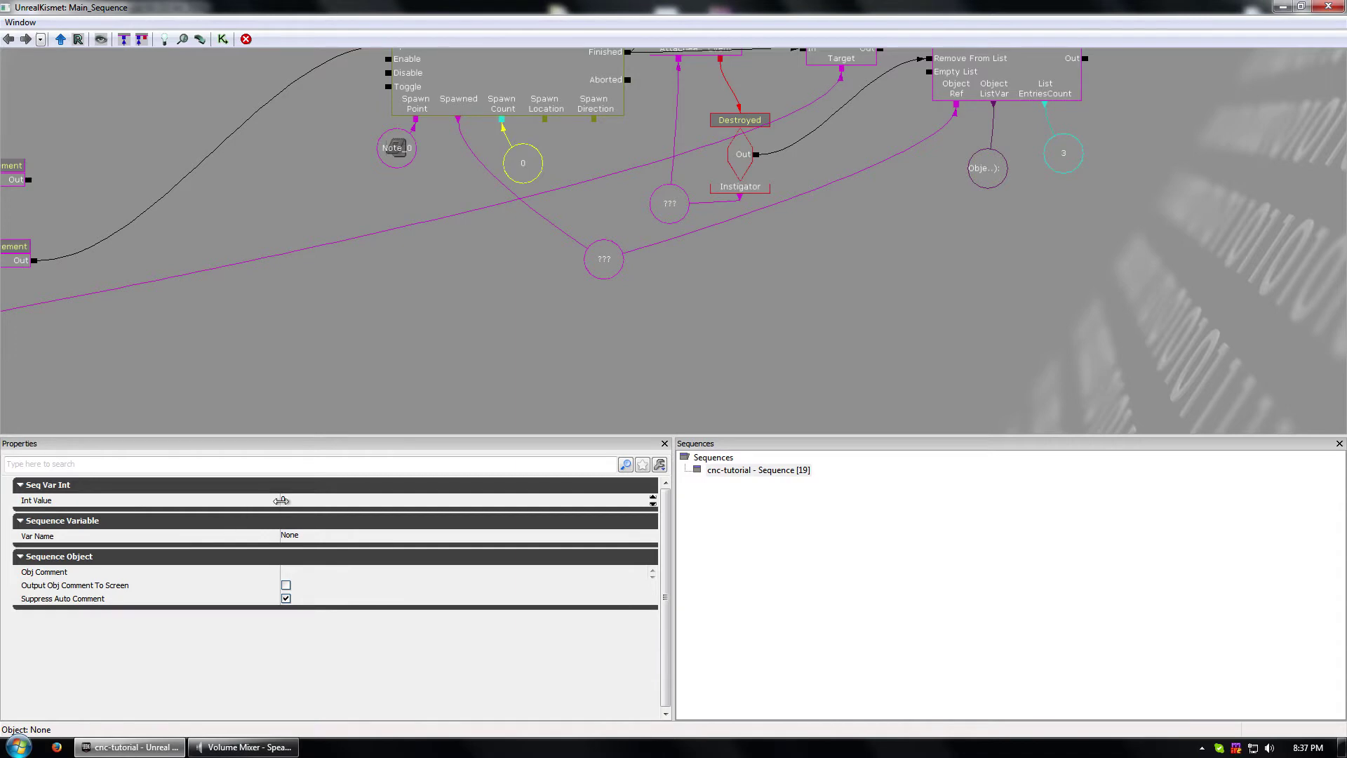
{"action": "left_click", "coordinate": [302, 503]}
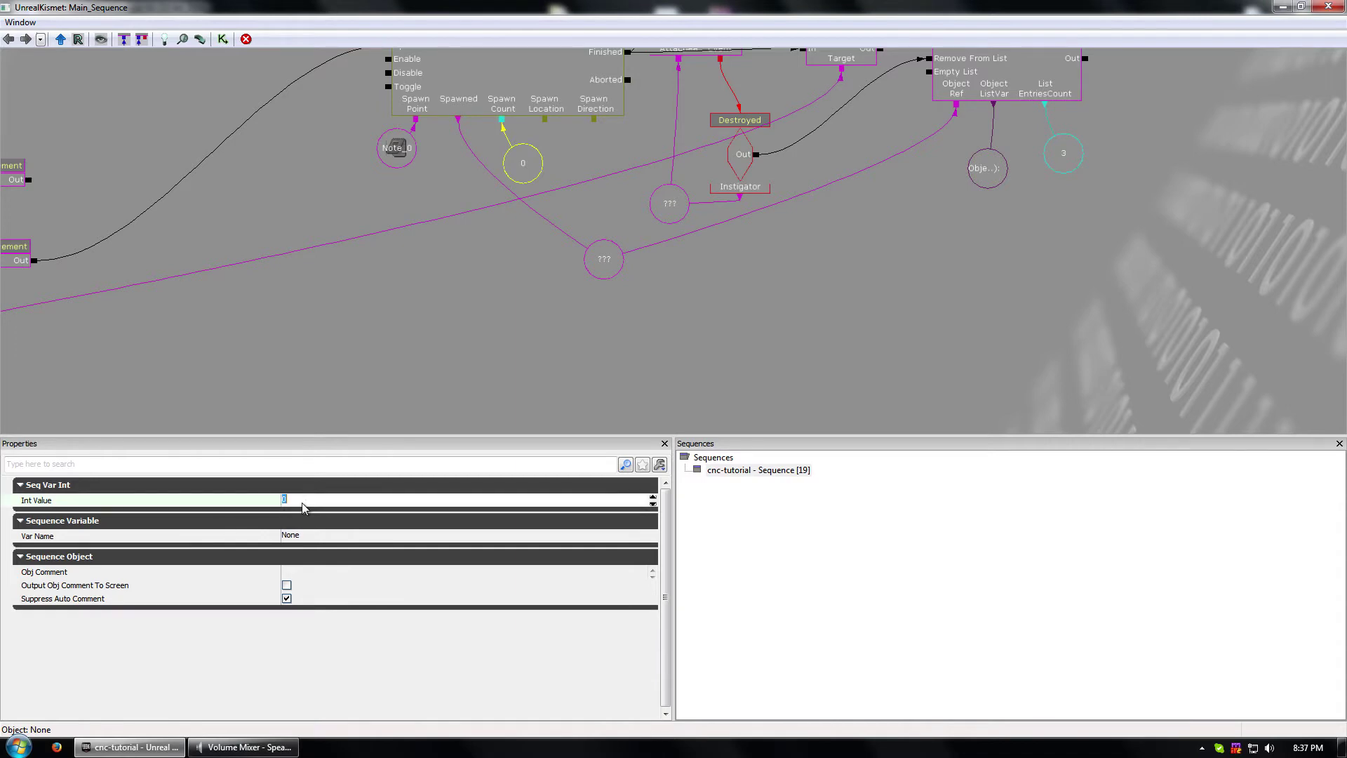
{"action": "type", "text": "3"}
{"action": "left_click", "coordinate": [402, 404]}
{"action": "left_click_drag", "start_coordinate": [491, 264], "coordinate": [439, 419]}
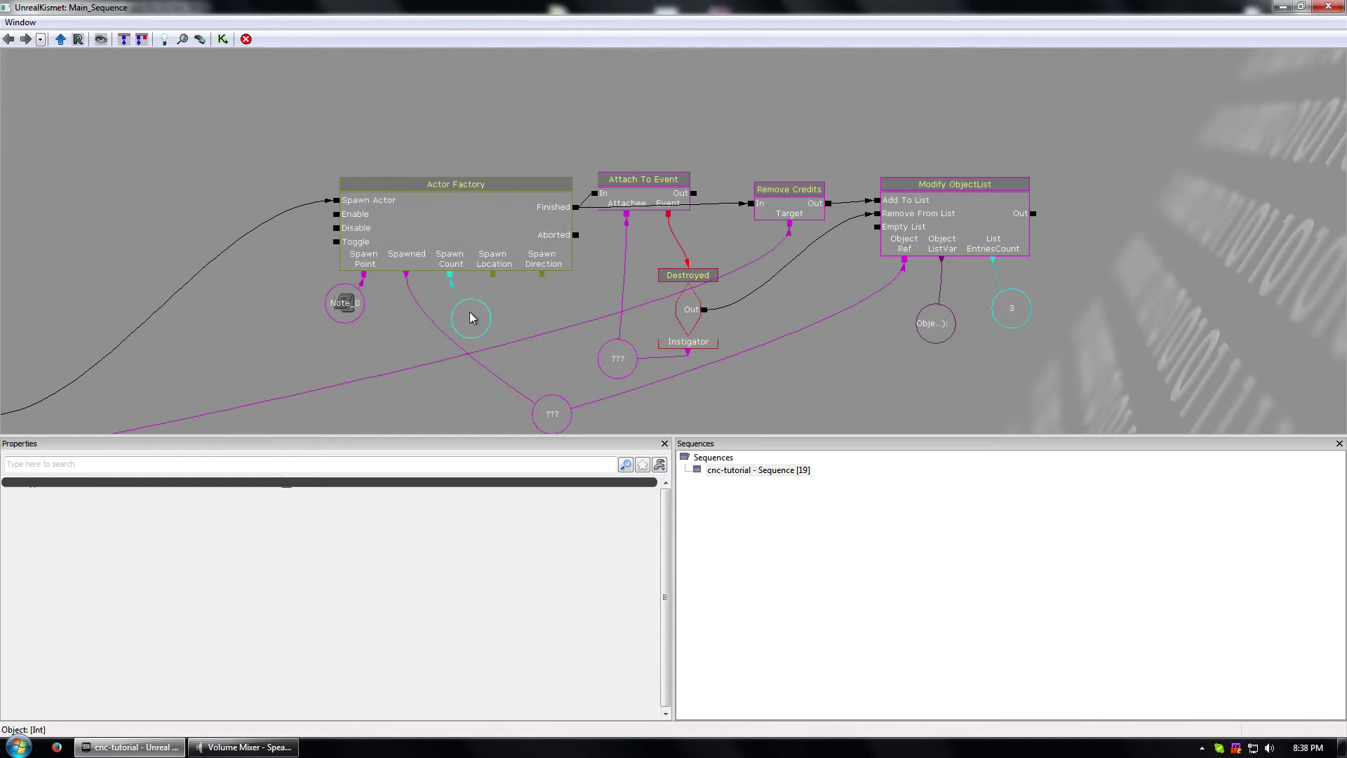
- Break the link into Remove Credits' In and connect Attach To Event's Out to it instead
{"action": "left_click_drag", "start_coordinate": [805, 390], "coordinate": [790, 357]}
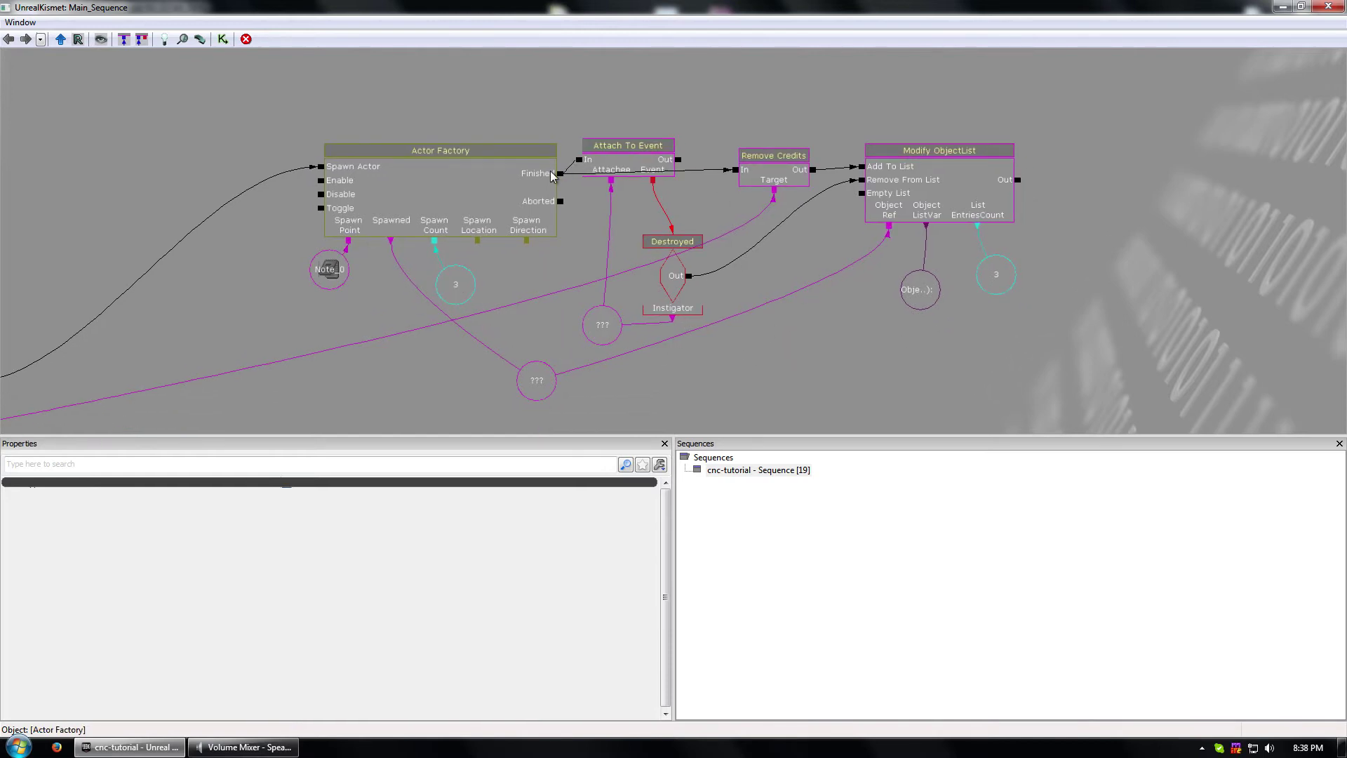
{"action": "right_click", "coordinate": [734, 170]}
{"action": "left_click", "coordinate": [780, 161]}
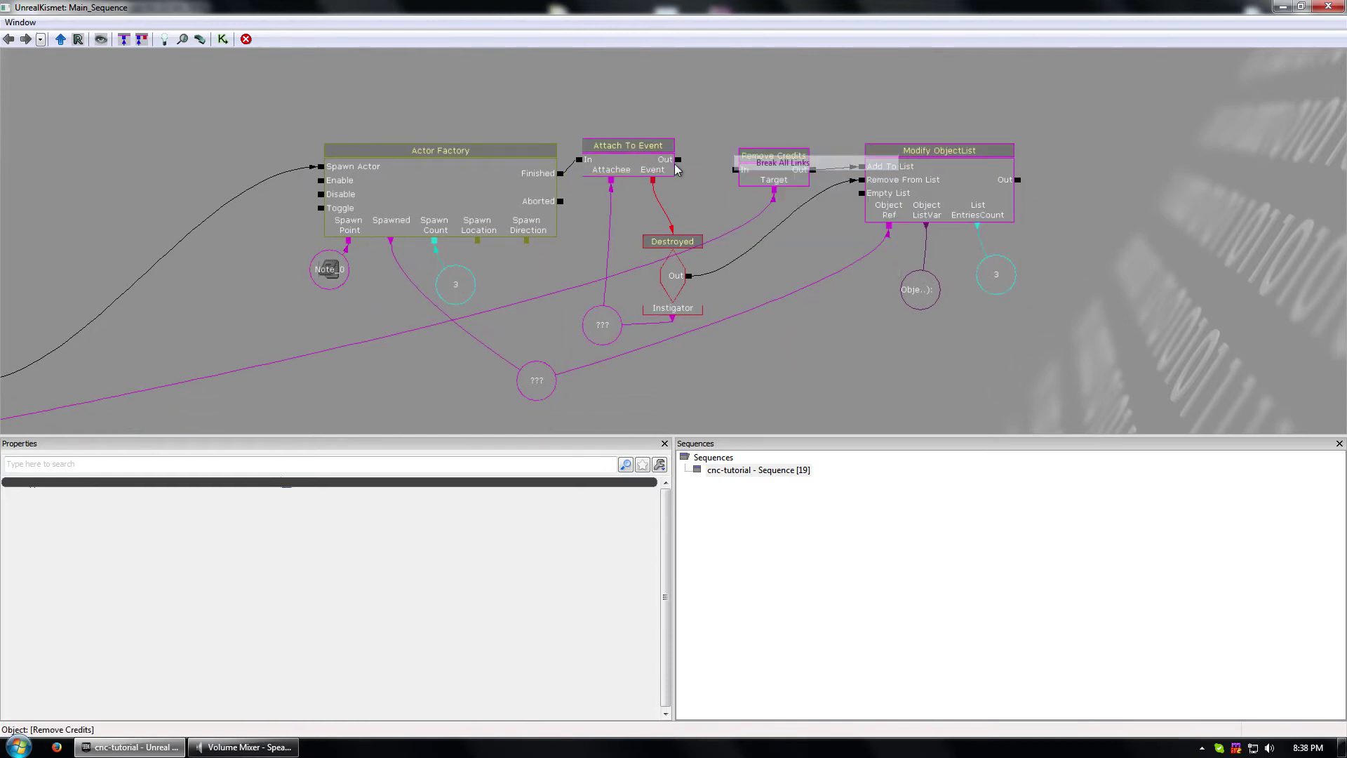
{"action": "left_click", "coordinate": [677, 169]}
{"action": "left_click_drag", "start_coordinate": [823, 302], "coordinate": [825, 303]}
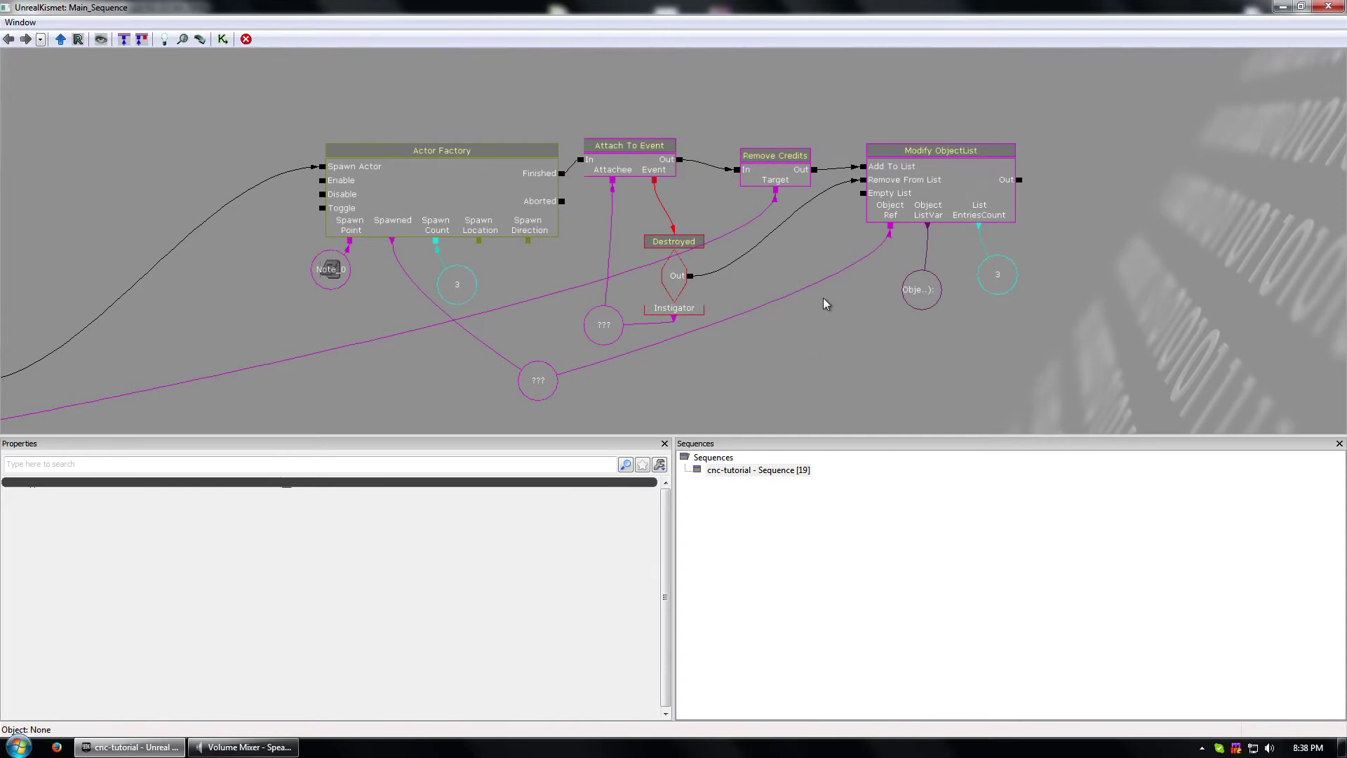
{"action": "left_click_drag", "start_coordinate": [332, 318], "coordinate": [291, 334]}
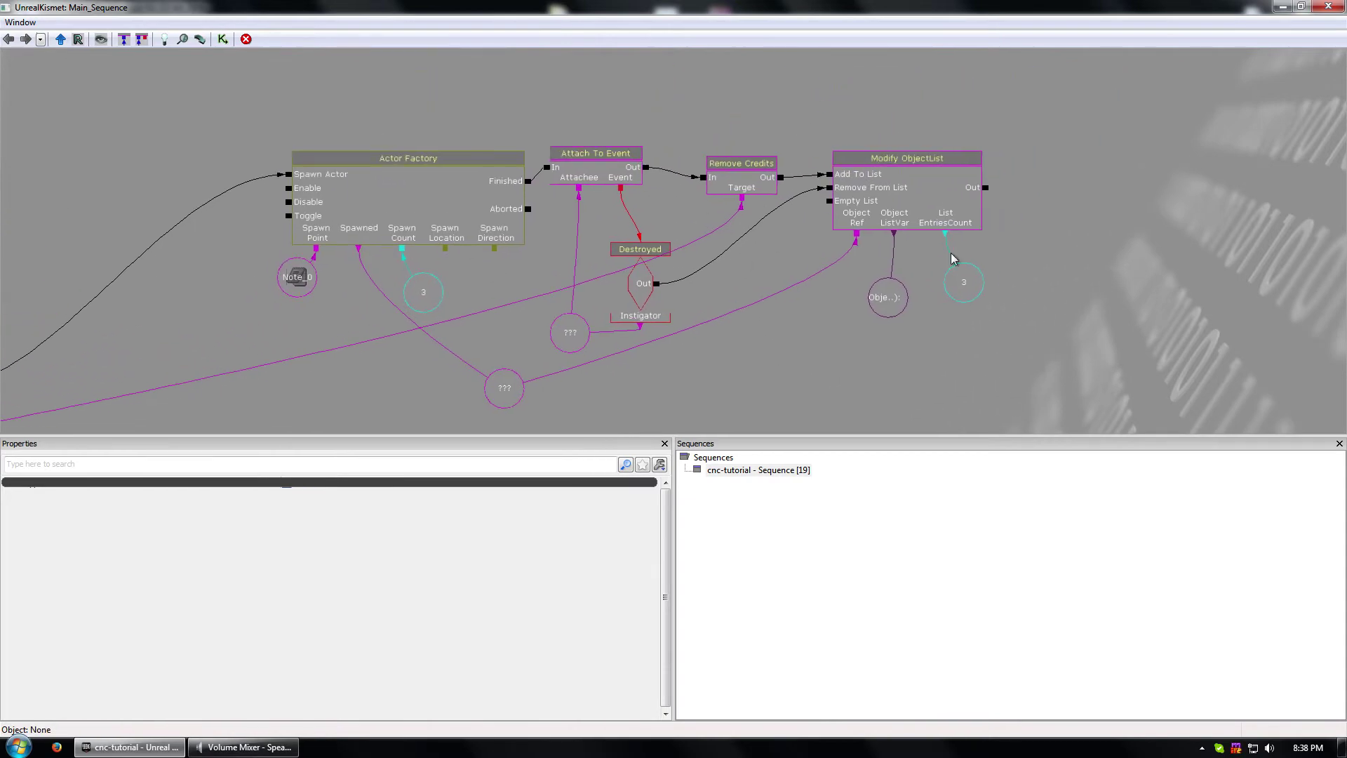
- Put Kismet away, play the level again from the ground near the terminal and repeat the last console command for credits
{"action": "left_click", "coordinate": [1283, 7]}
{"action": "right_click", "coordinate": [733, 527]}
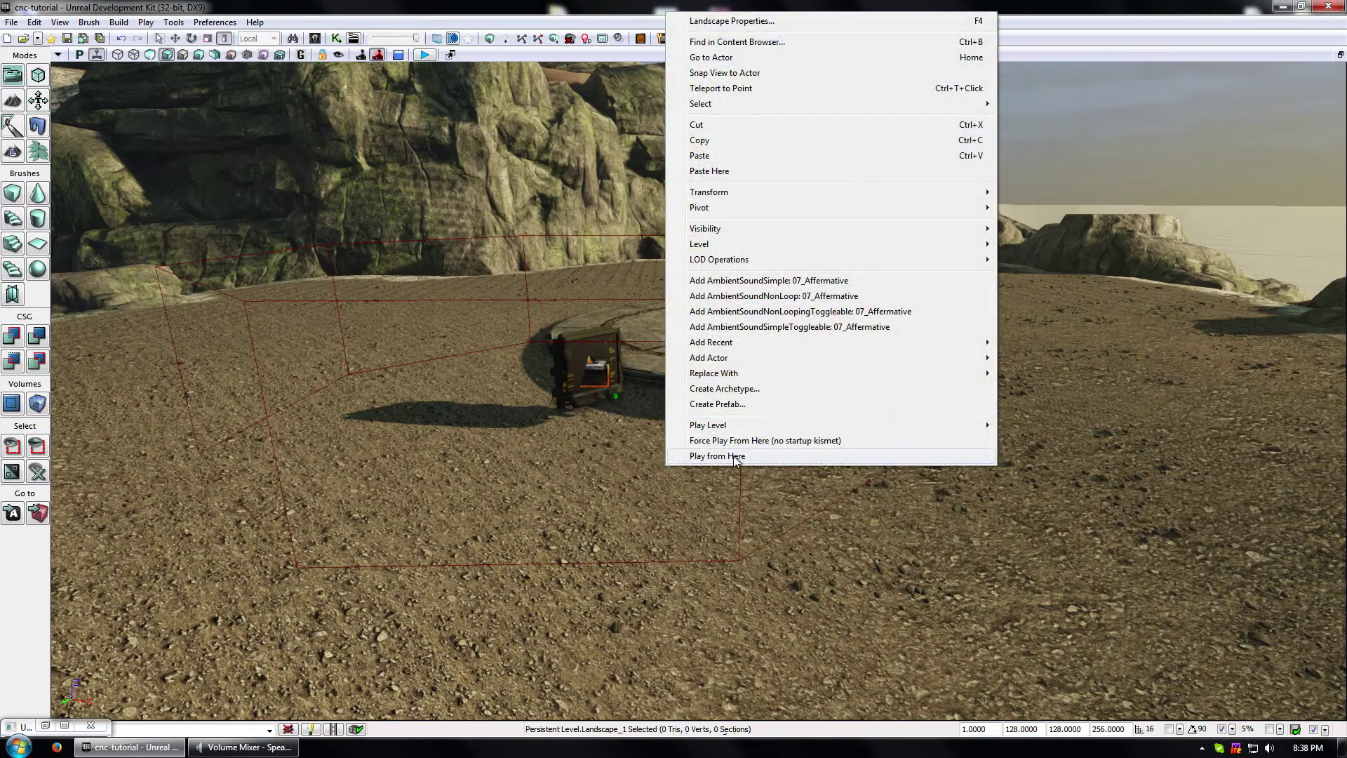
{"action": "left_click", "coordinate": [733, 456]}
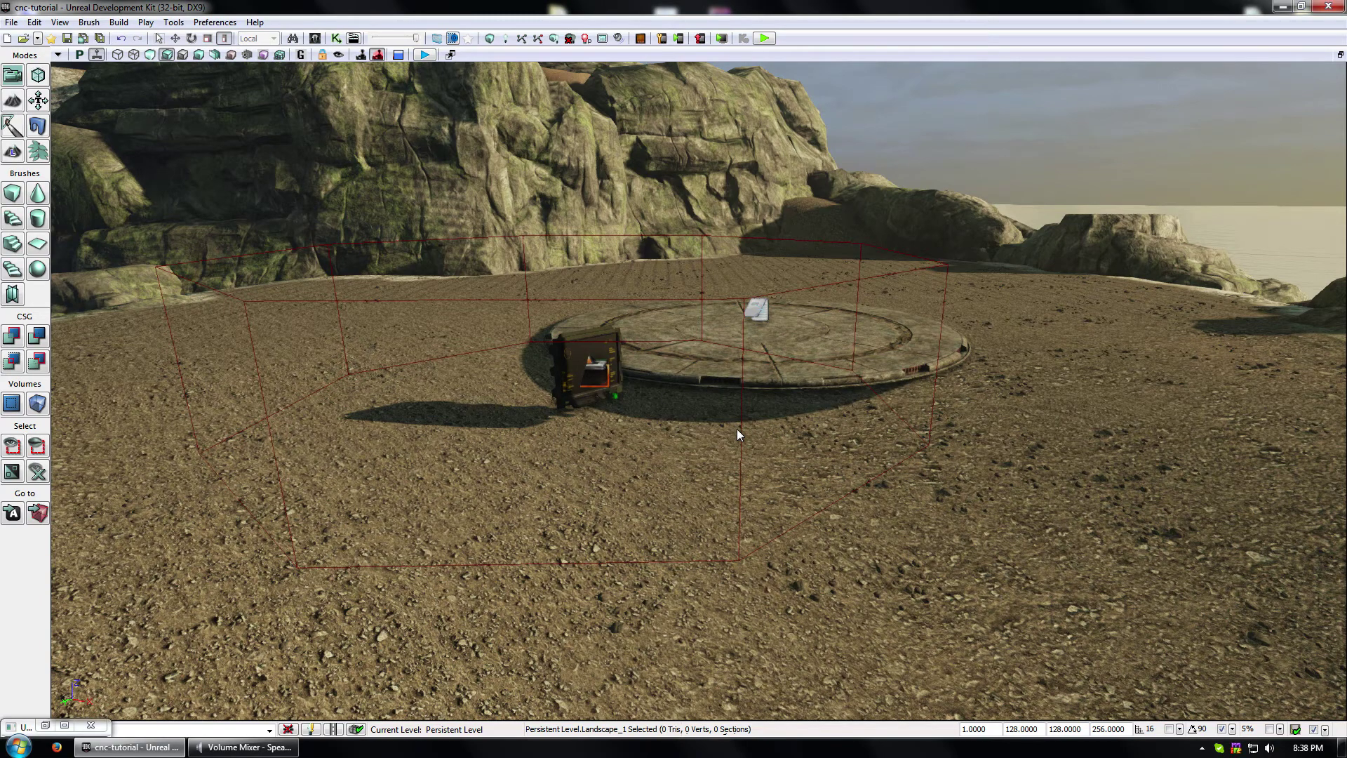
{"action": "key", "text": "F8"}
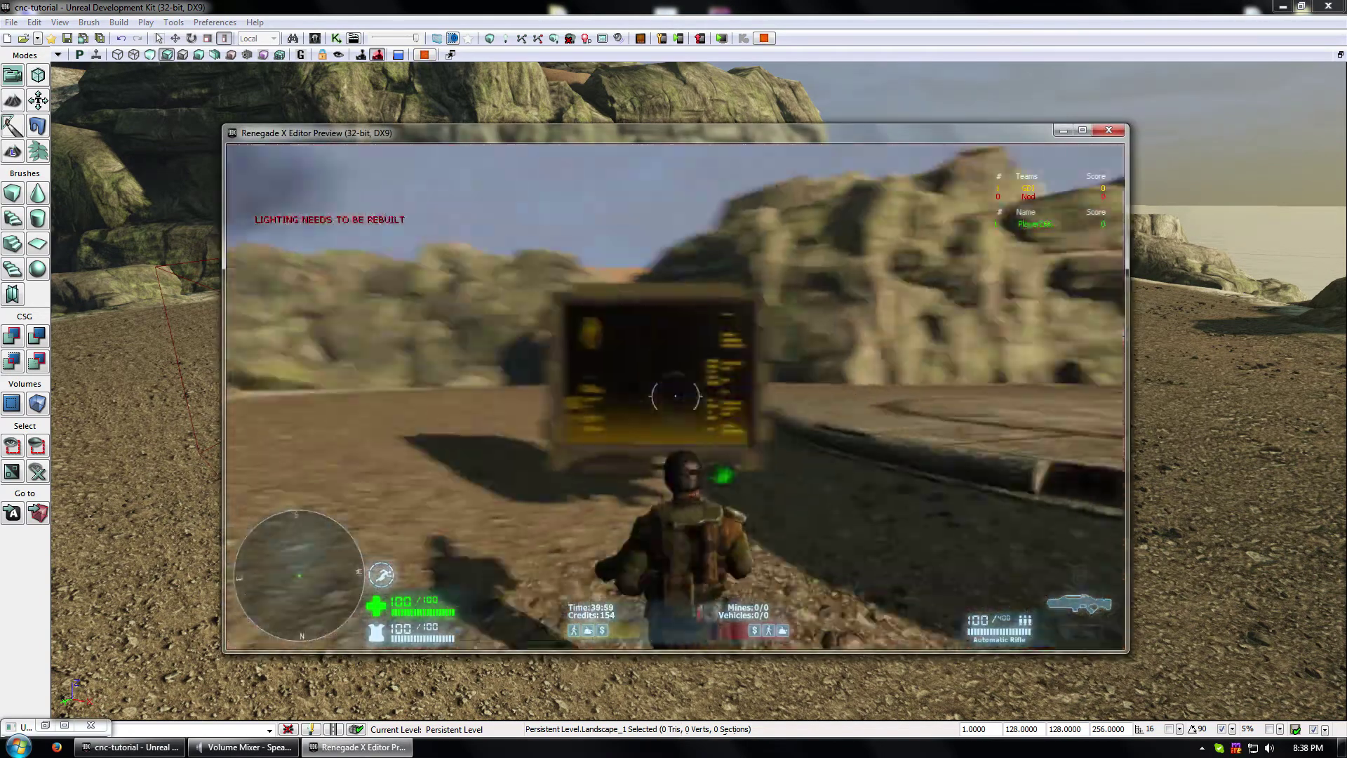
{"action": "key", "text": "w"}
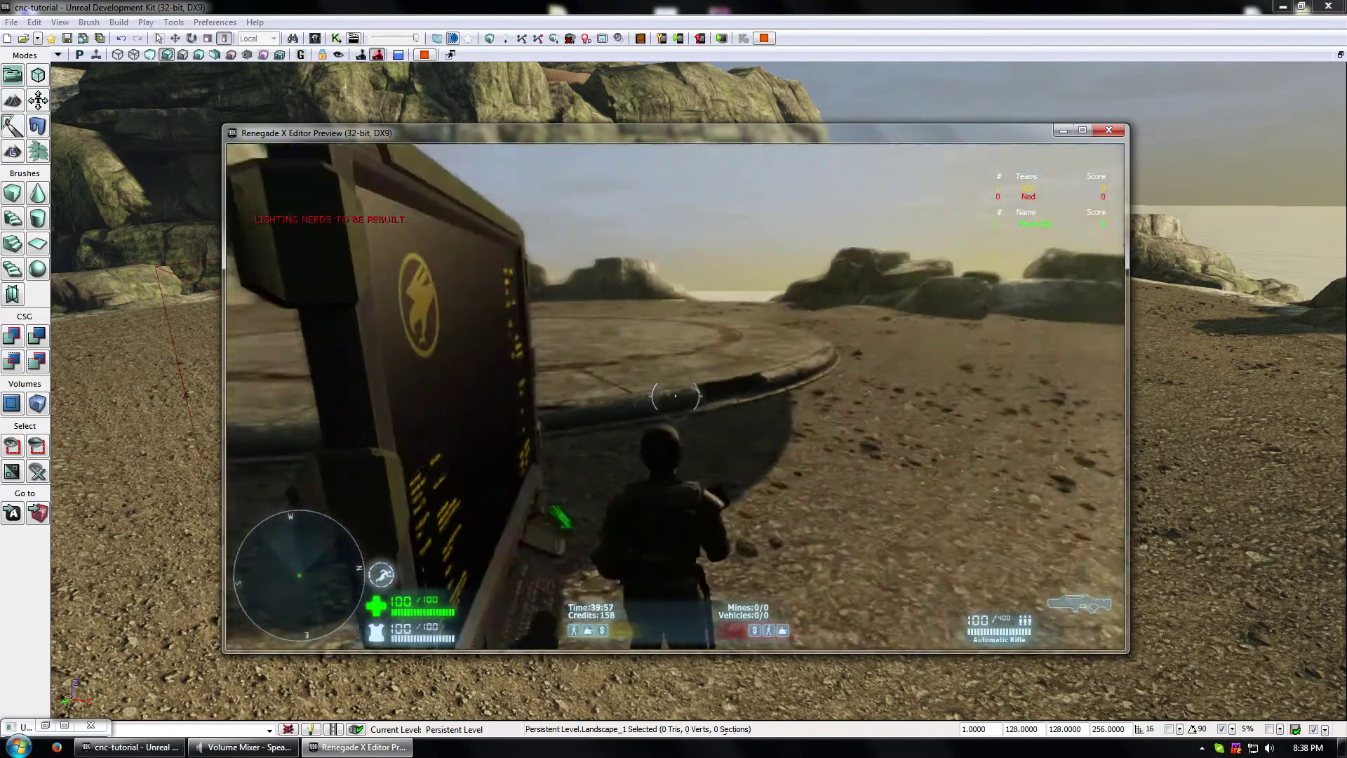
{"action": "key", "text": "Tab"}
{"action": "key", "text": "Up"}
{"action": "key", "text": "Return"}
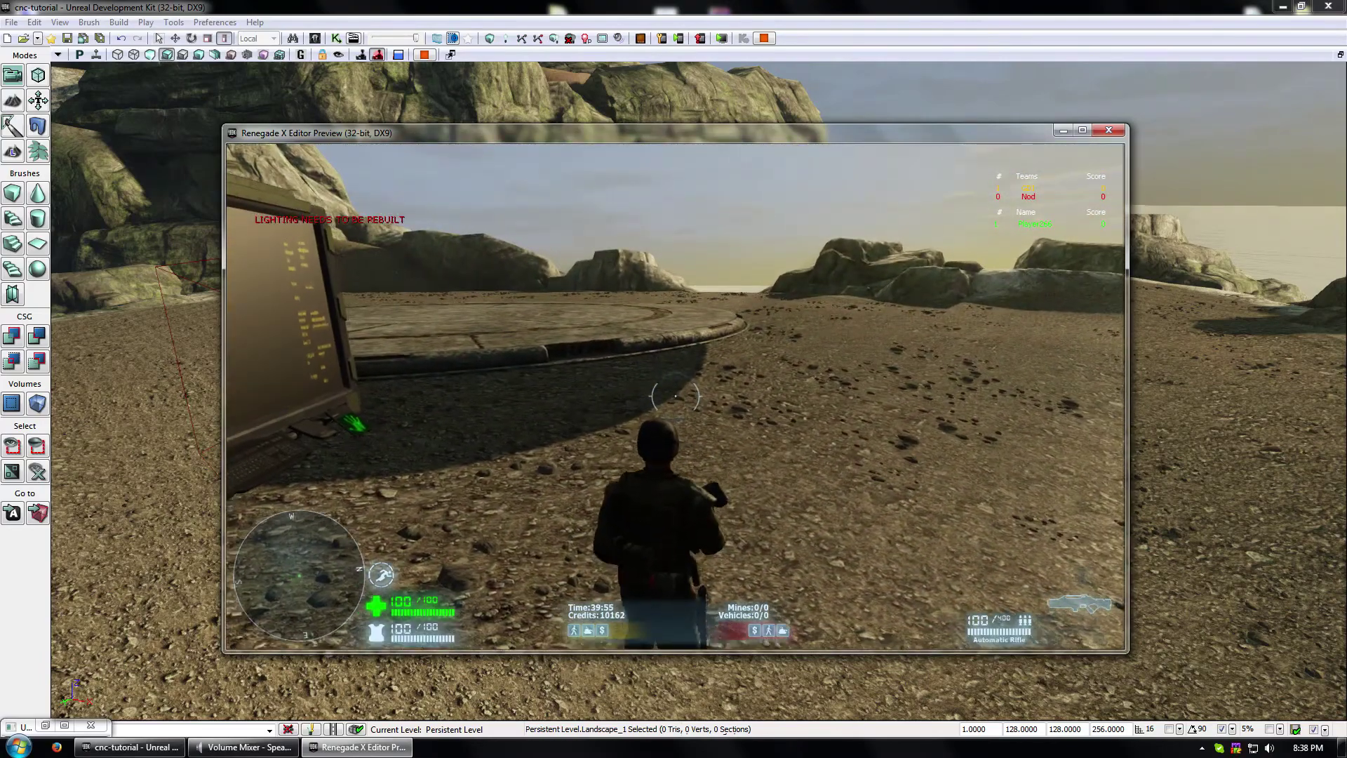
- Use the terminal to spawn an Orca, try spawning another straight away, and walk onto the landing pad
{"action": "key", "text": "w"}
{"action": "key", "text": "e"}
{"action": "key", "text": "e"}
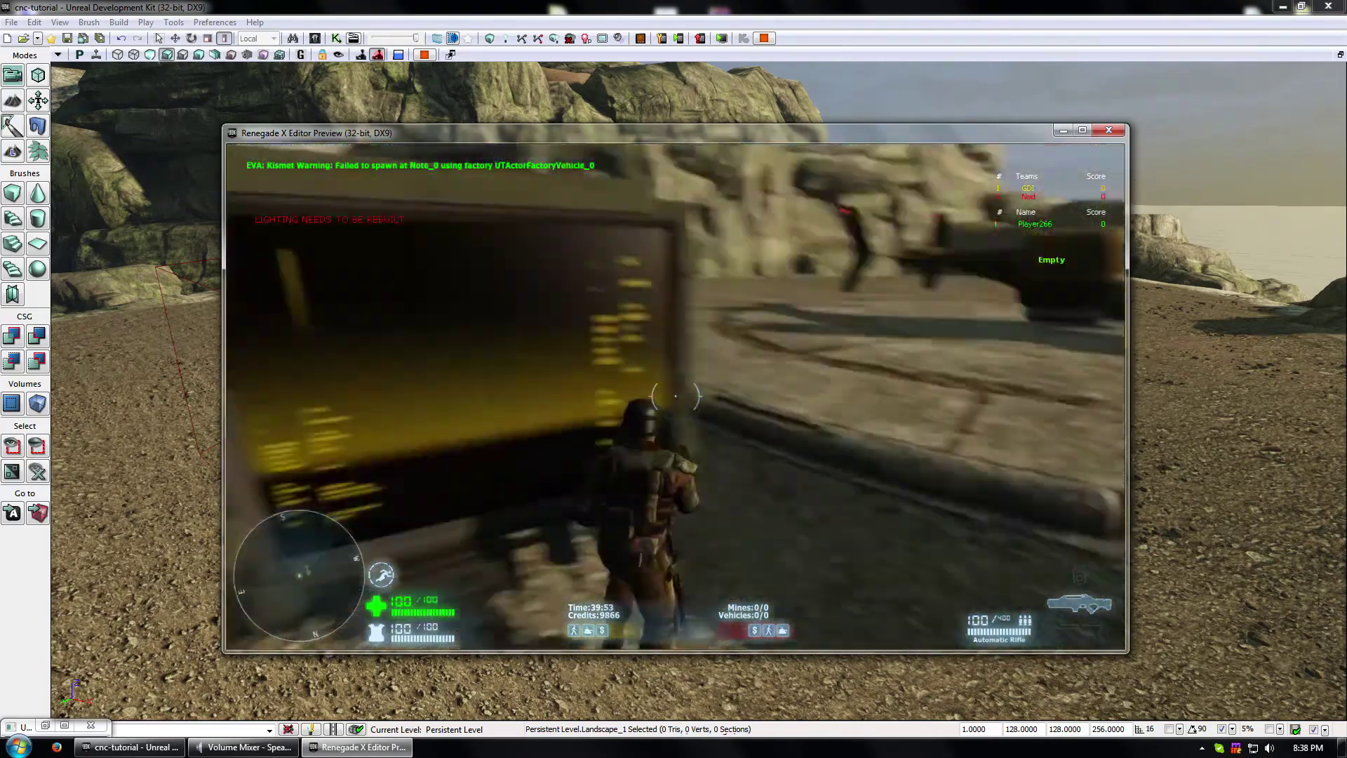
{"action": "key", "text": "w"}
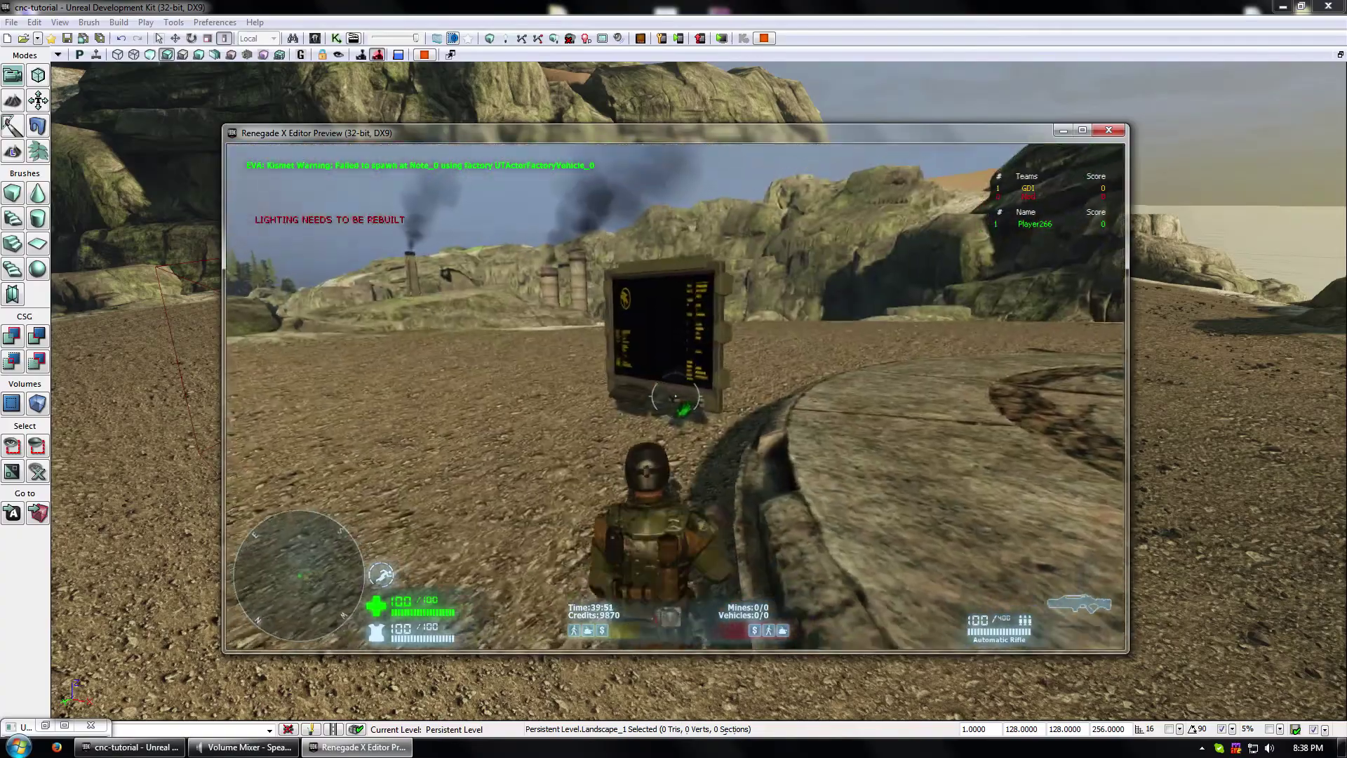
{"action": "key", "text": "w"}
{"action": "key", "text": "d"}
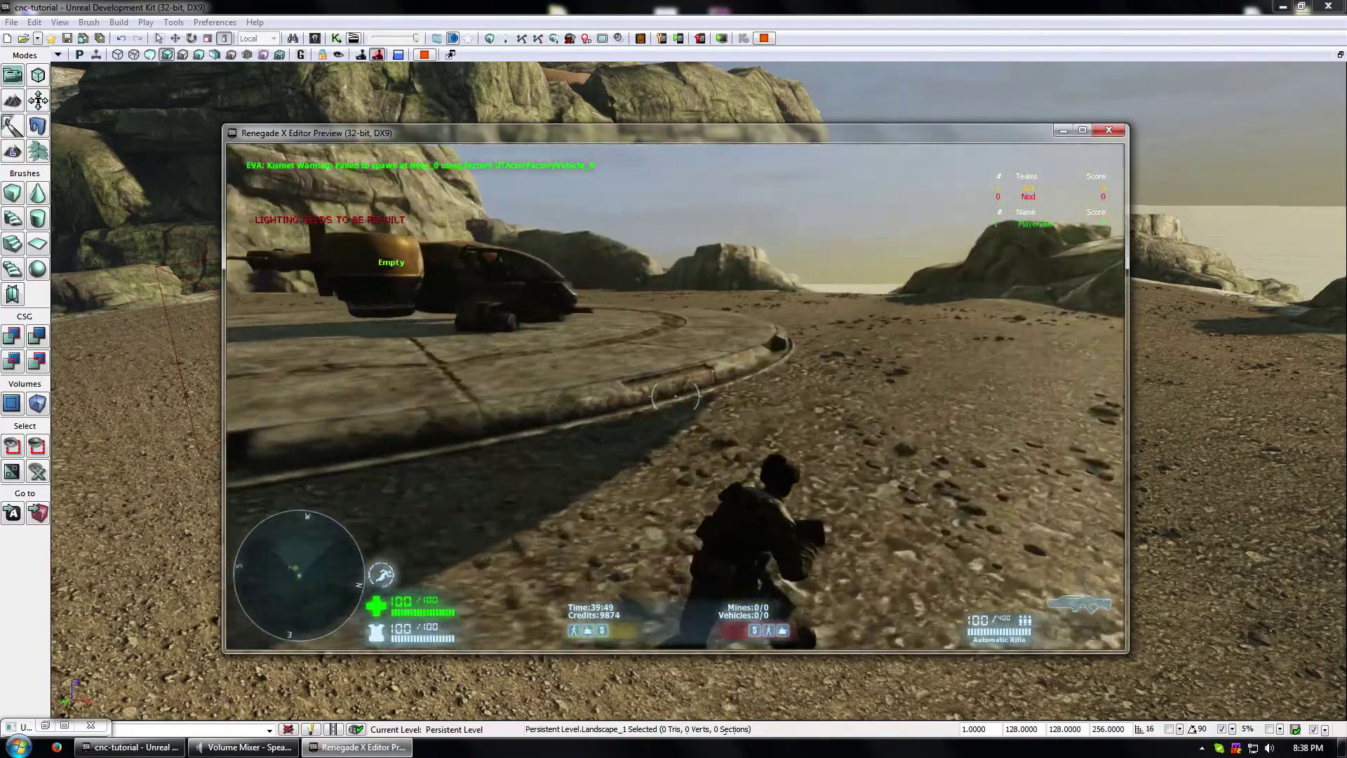
{"action": "key", "text": "w"}
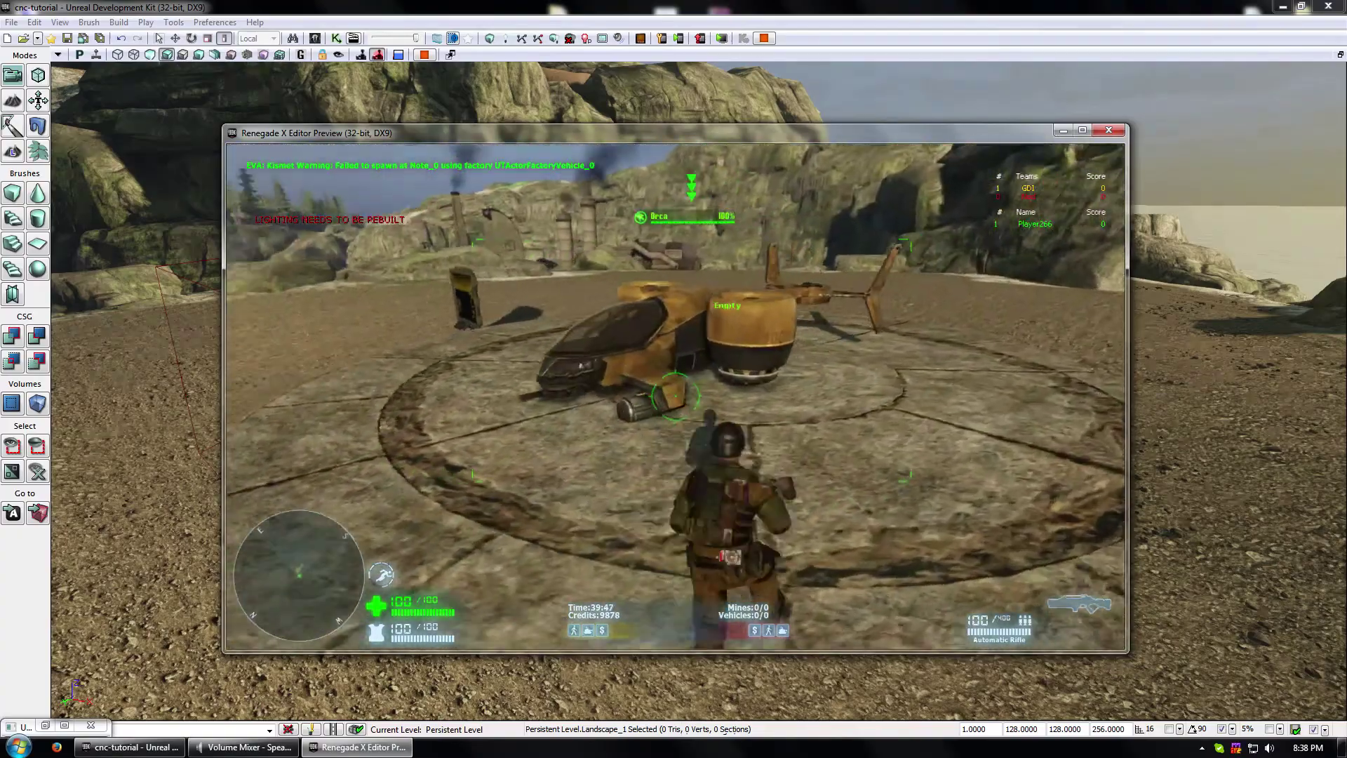
- Fly the spawned Orca off the pad, buy a second one at the terminal and reboard the first
{"action": "key", "text": "e"}
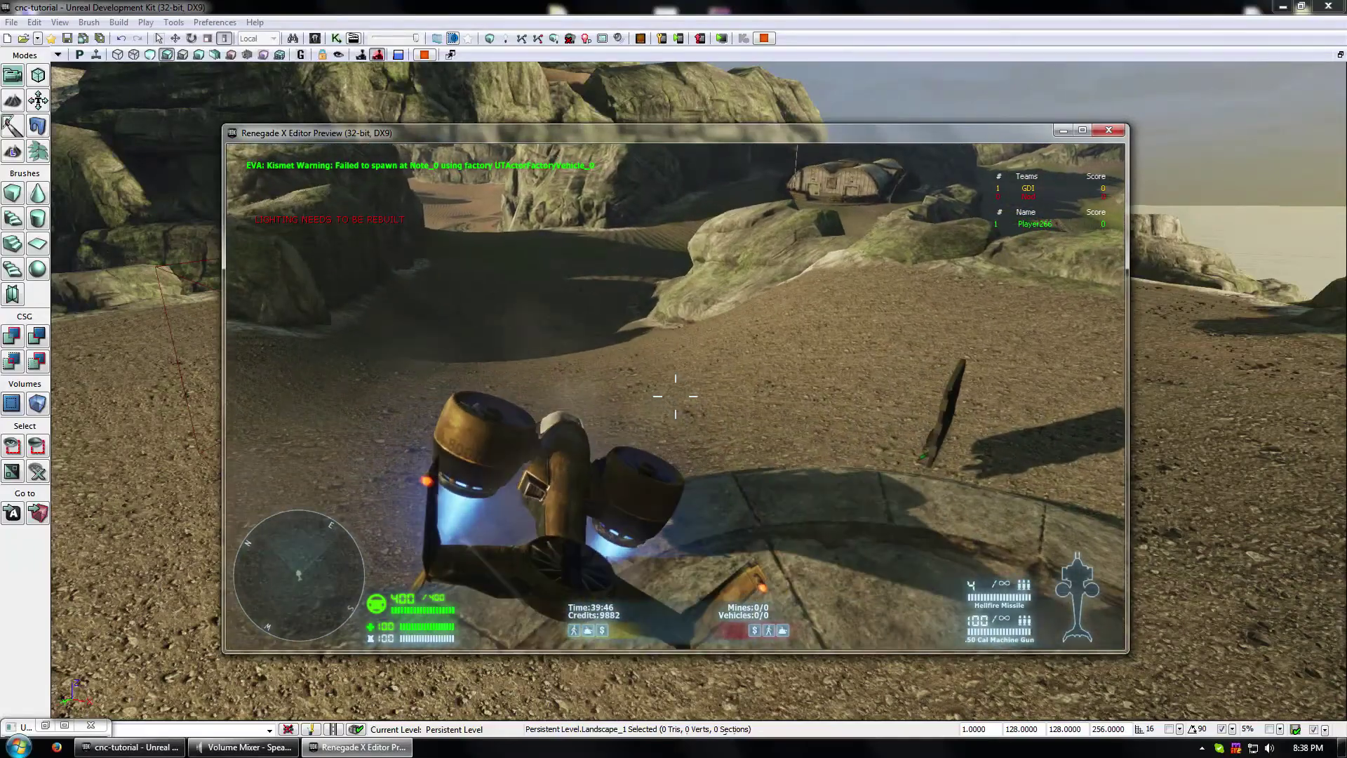
{"action": "key", "text": "e"}
{"action": "key", "text": "w"}
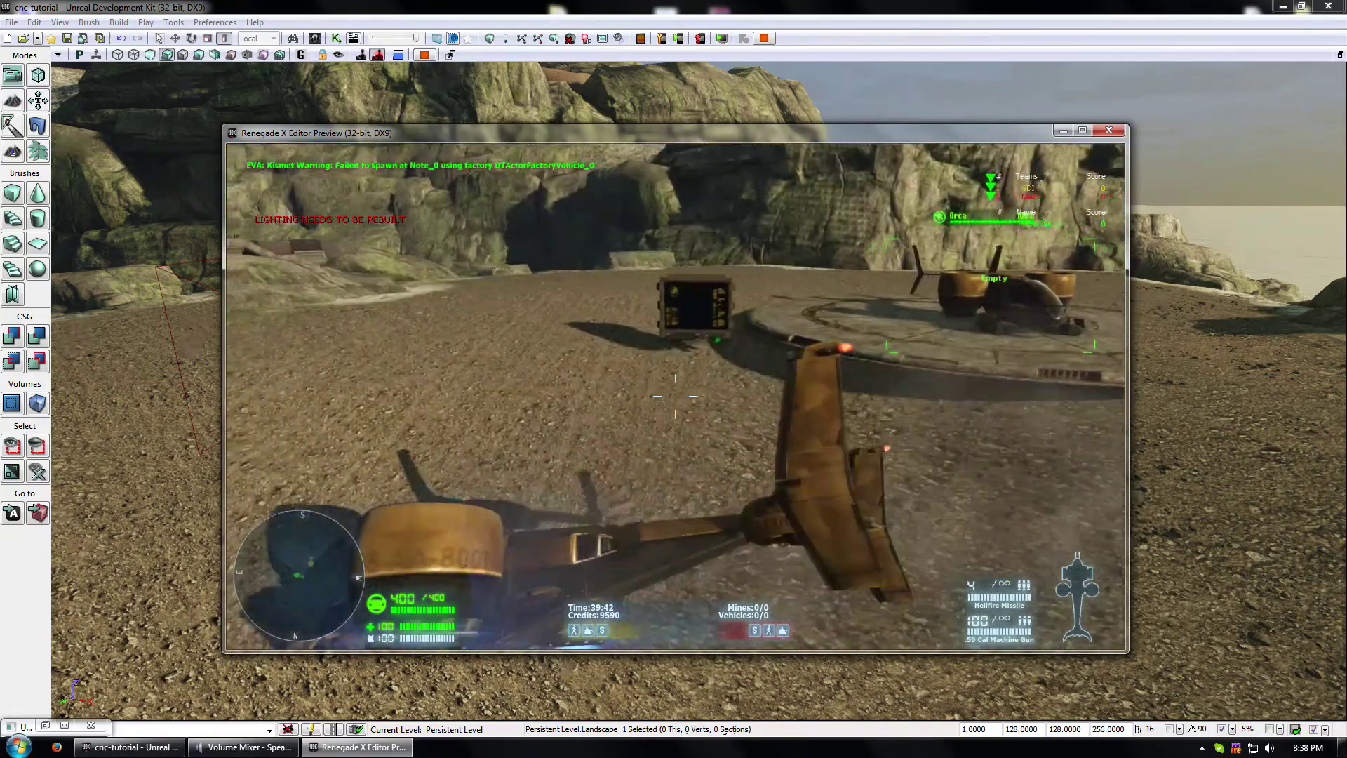
- Leave the first Orca, run to the landing pad, and board and briefly fly the second Orca before getting out
{"action": "key", "text": "e"}
{"action": "key", "text": "w"}
{"action": "key", "text": "w"}
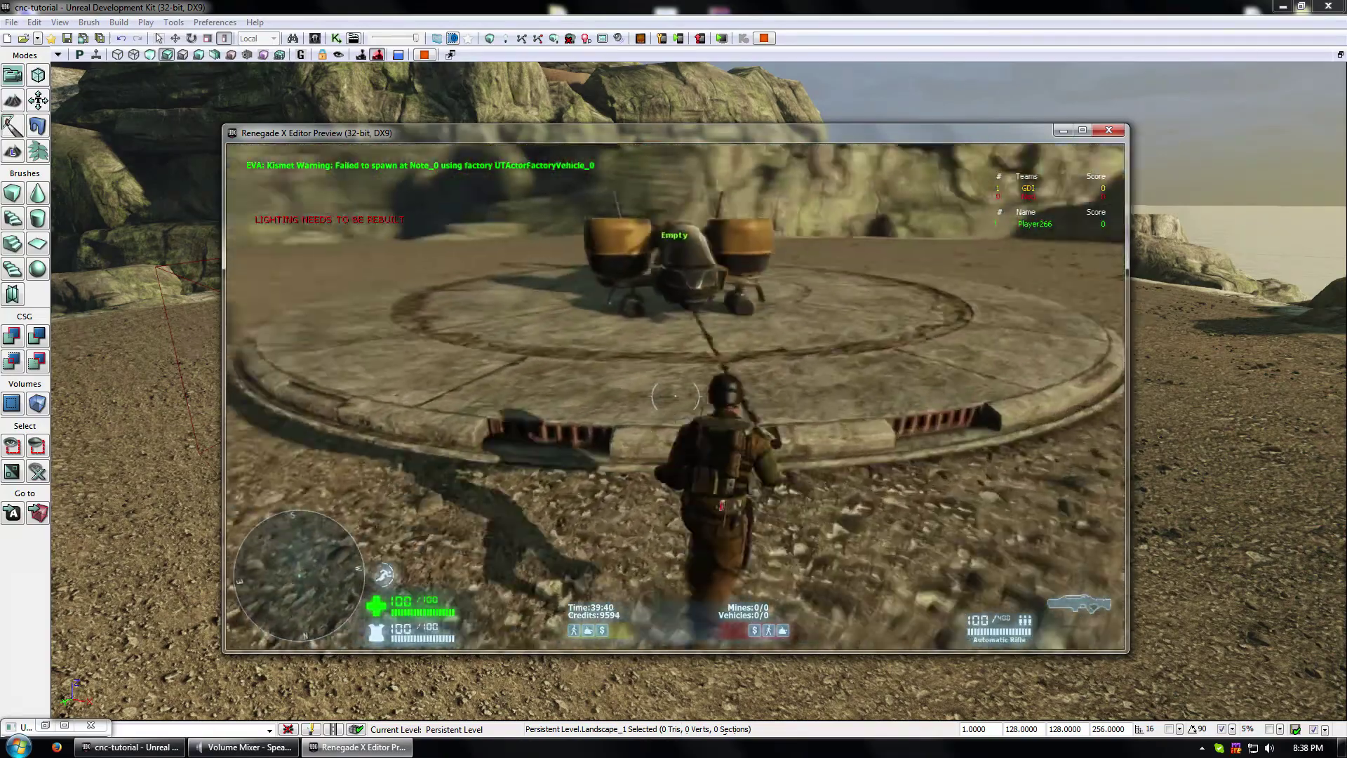
{"action": "key", "text": "e"}
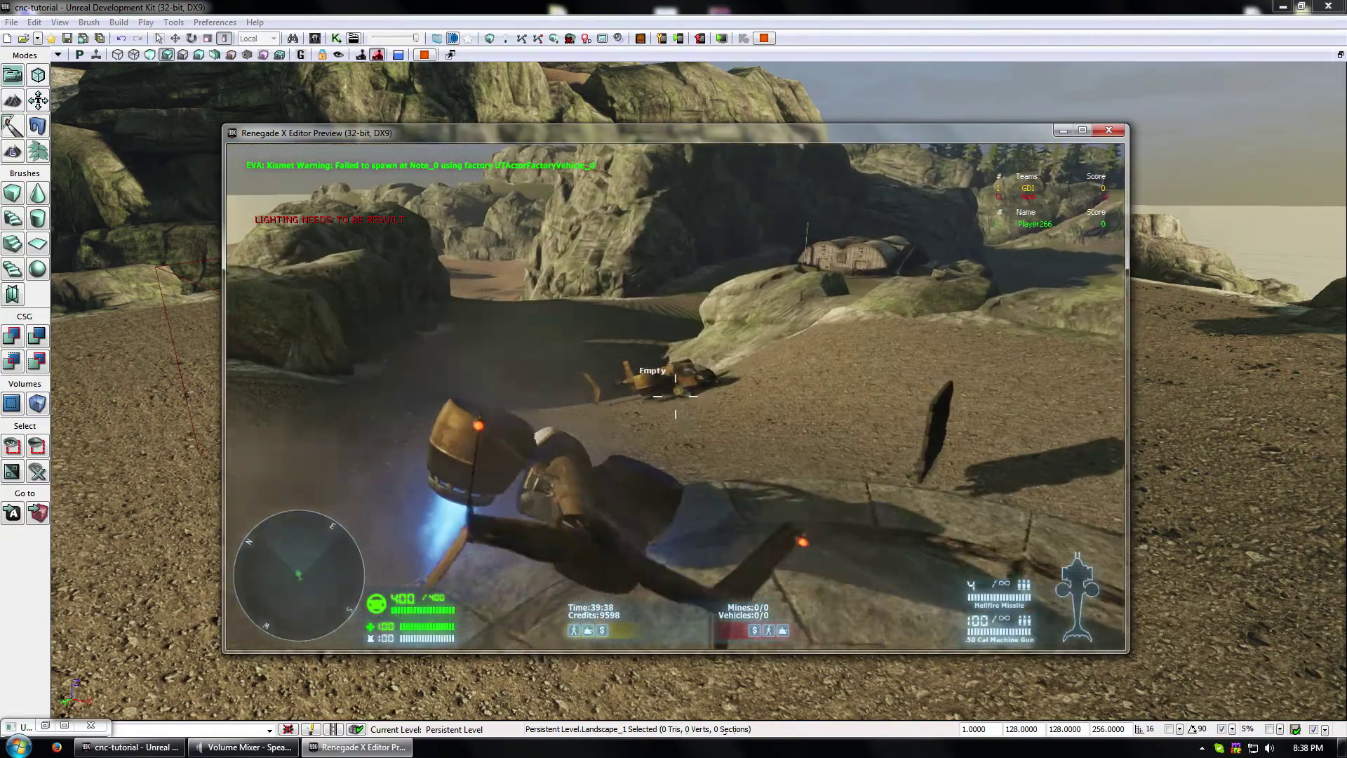
{"action": "key", "text": "e"}
- Run to the terminal to spawn another Orca and board it on the landing pad
{"action": "key", "text": "w"}
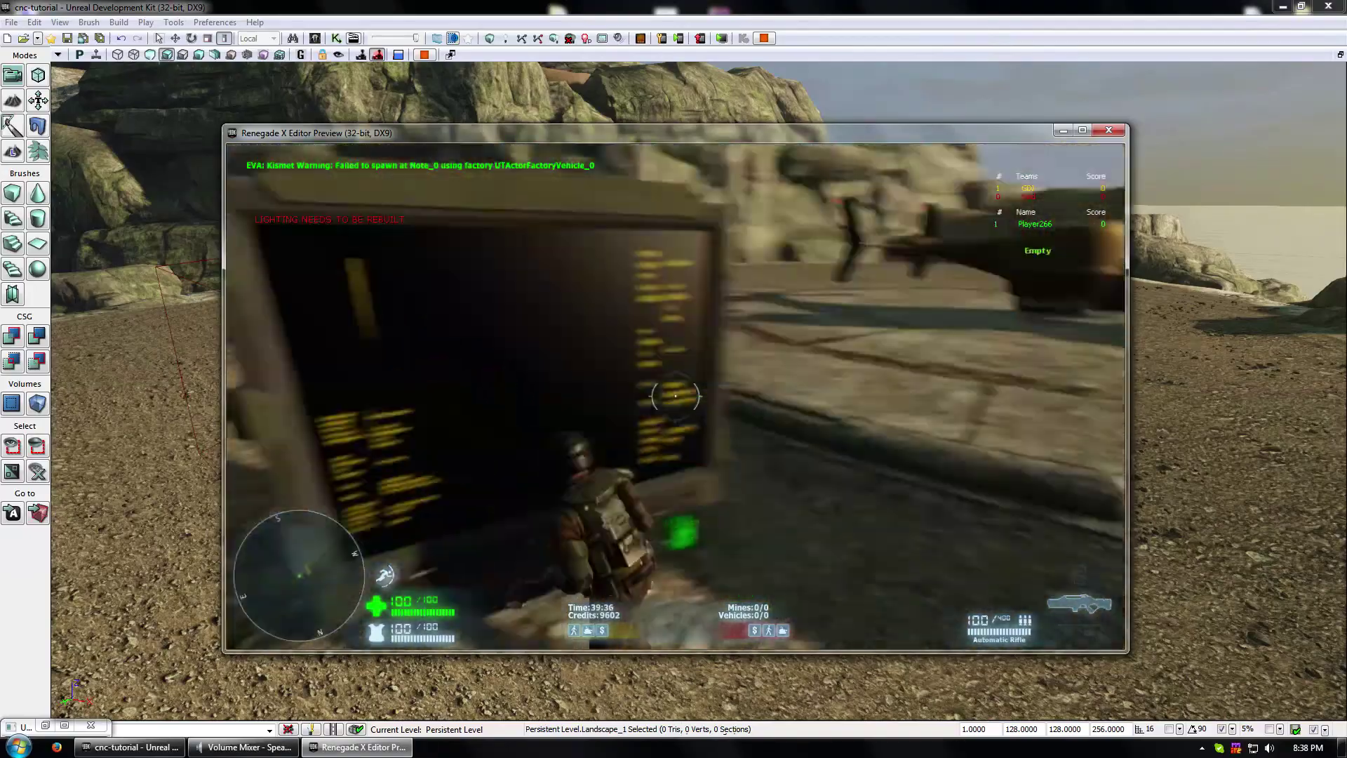
{"action": "key", "text": "w"}
{"action": "key", "text": "w"}
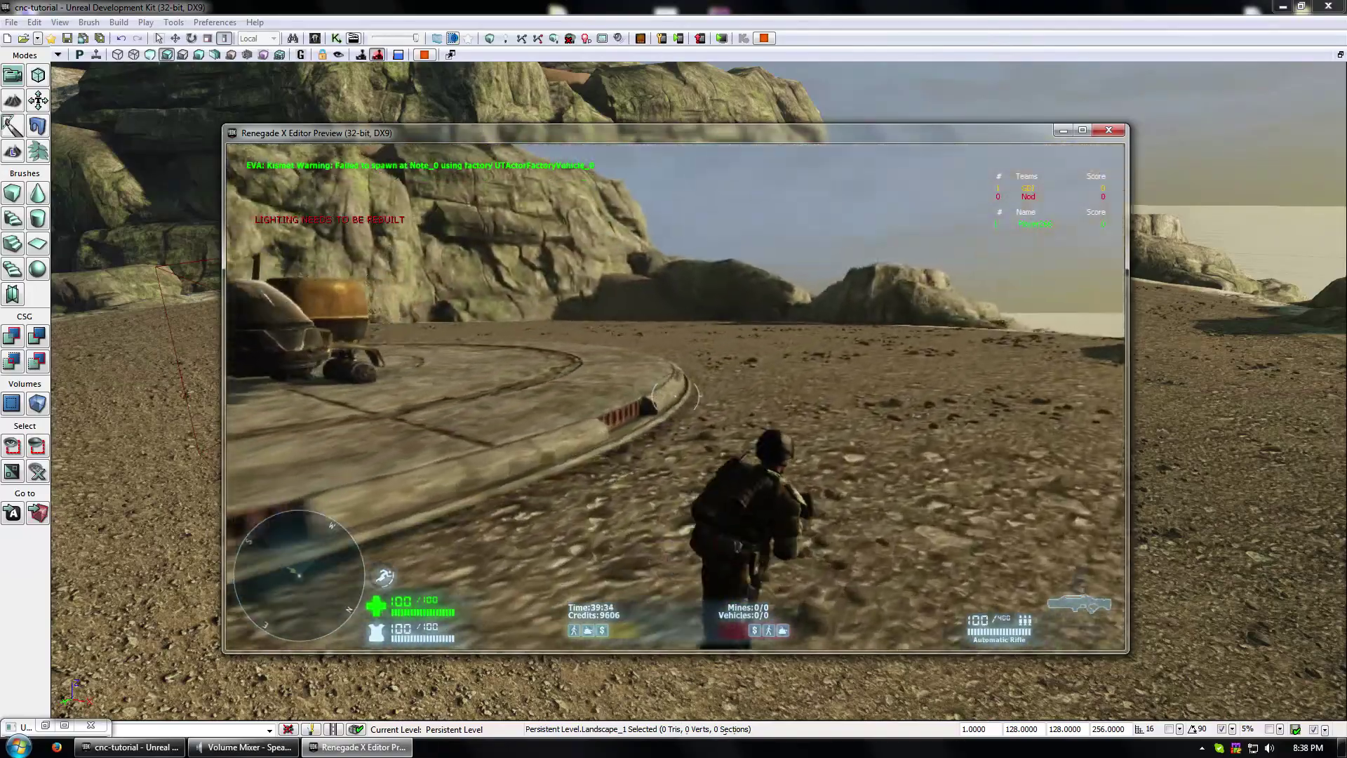
{"action": "key", "text": "e"}
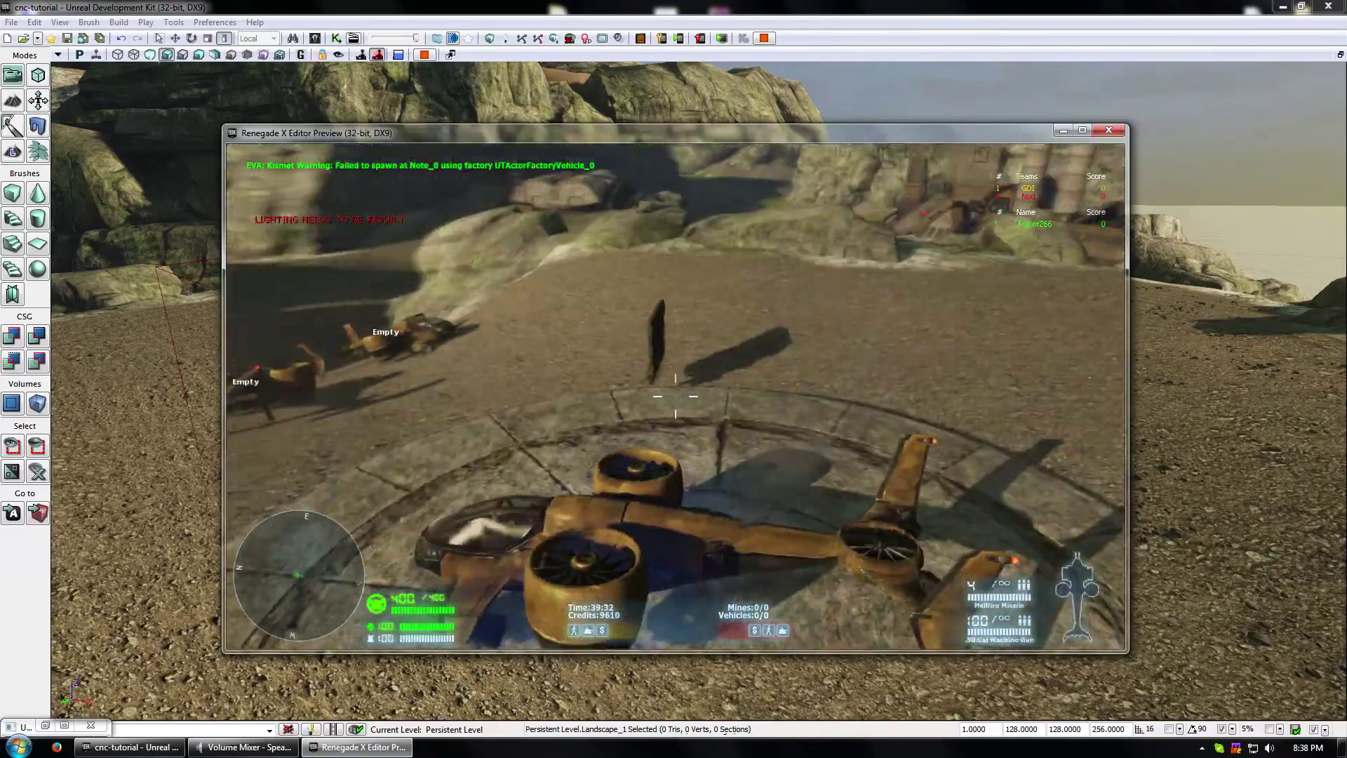
- Lift the third Orca off the pad, get out near the terminal and end the play session
{"action": "key", "text": "space"}
{"action": "key", "text": "e"}
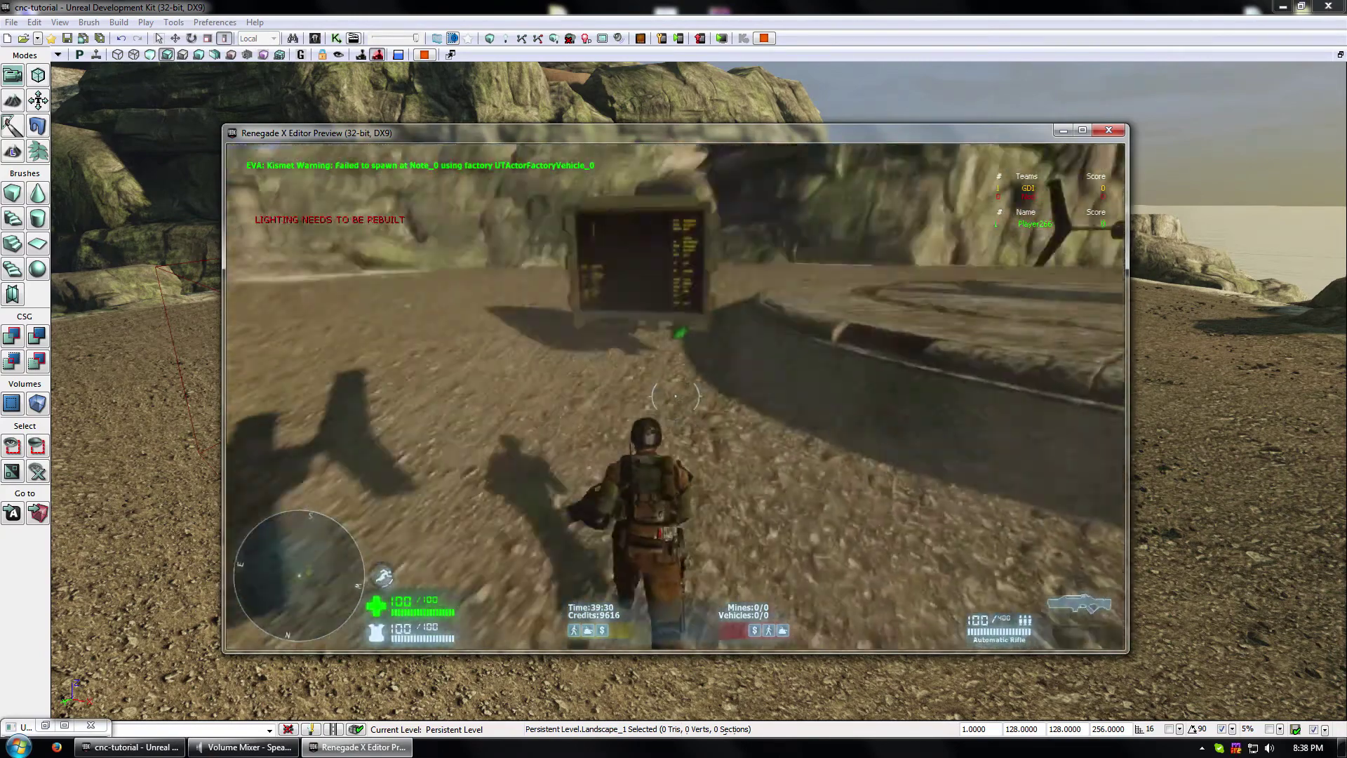
{"action": "key", "text": "w"}
{"action": "key", "text": "Escape"}
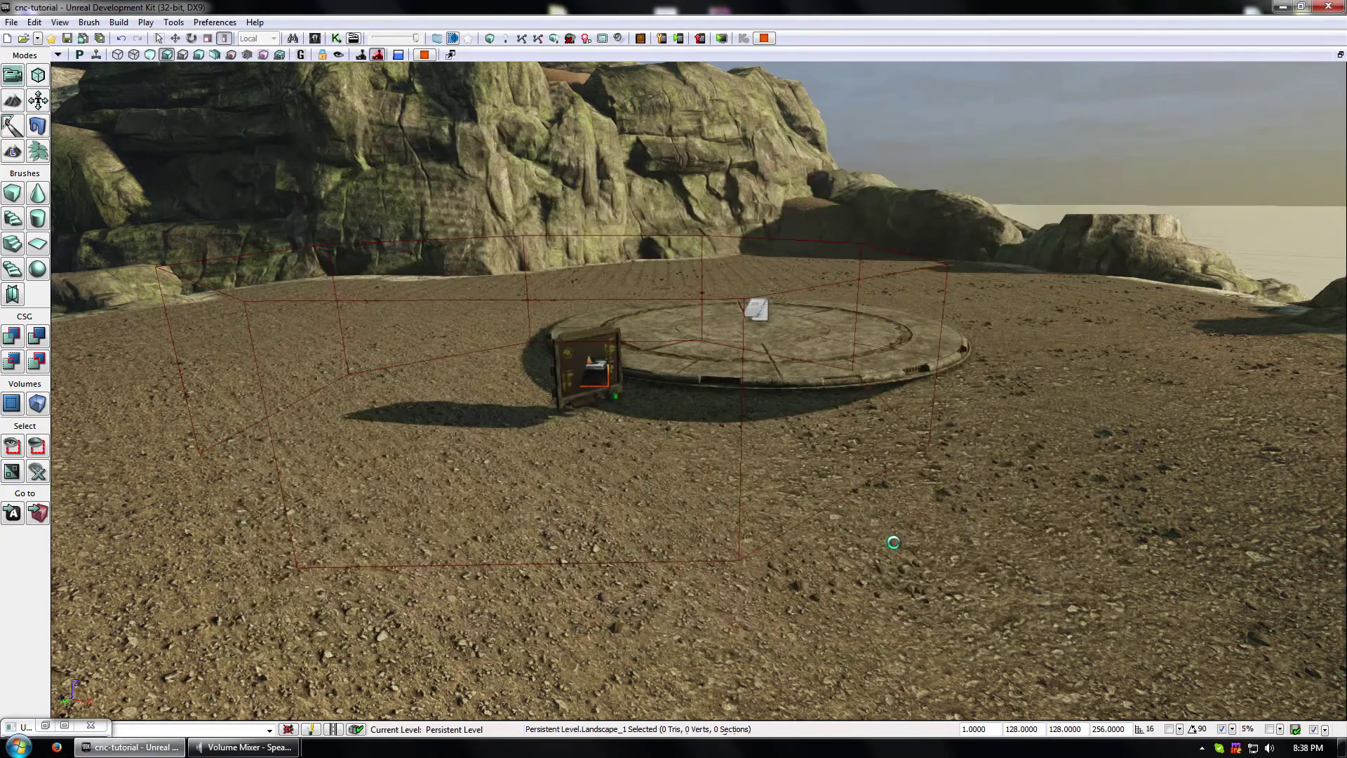
- Open Kismet, set the List EntriesCount integer to 0 and delete the integer variable linked to Actor Factory's Spawn Count
{"action": "left_click", "coordinate": [337, 39]}
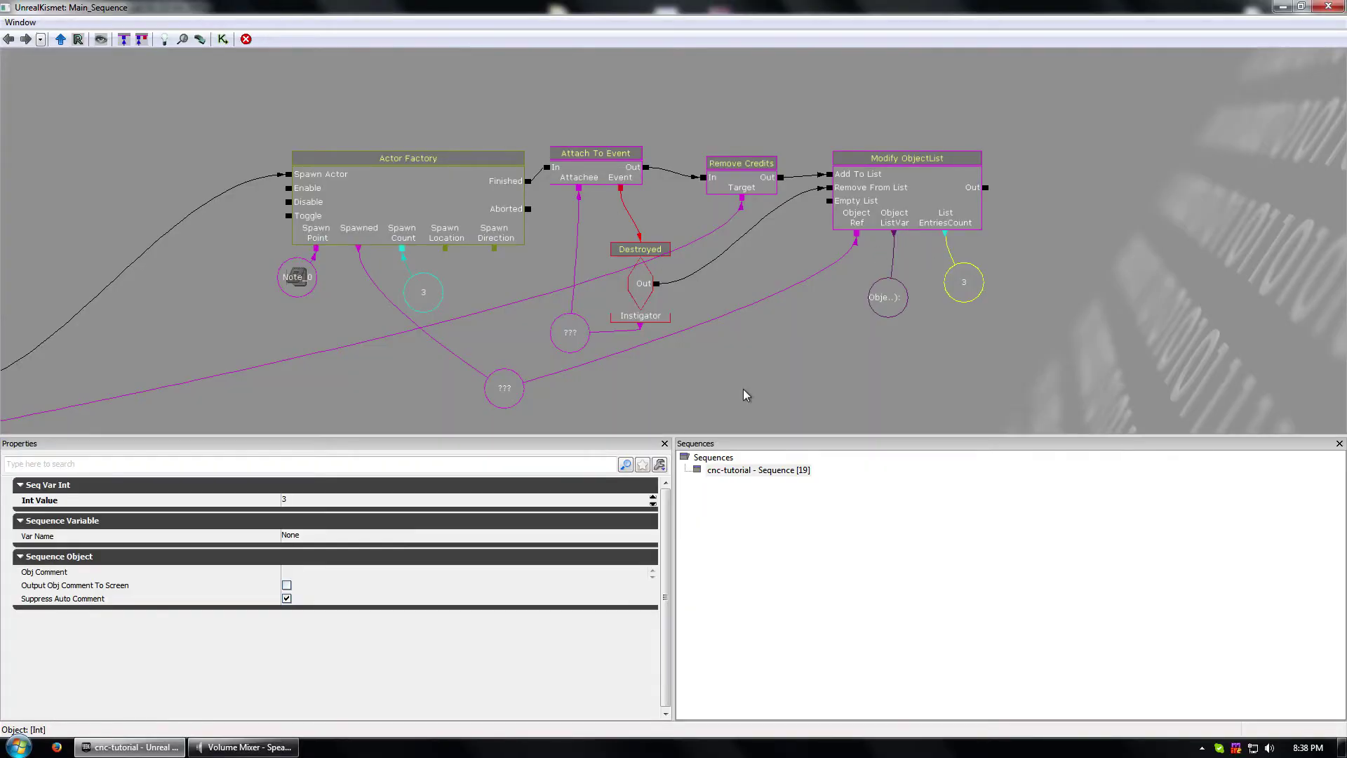
{"action": "left_click", "coordinate": [315, 502]}
{"action": "type", "text": "0"}
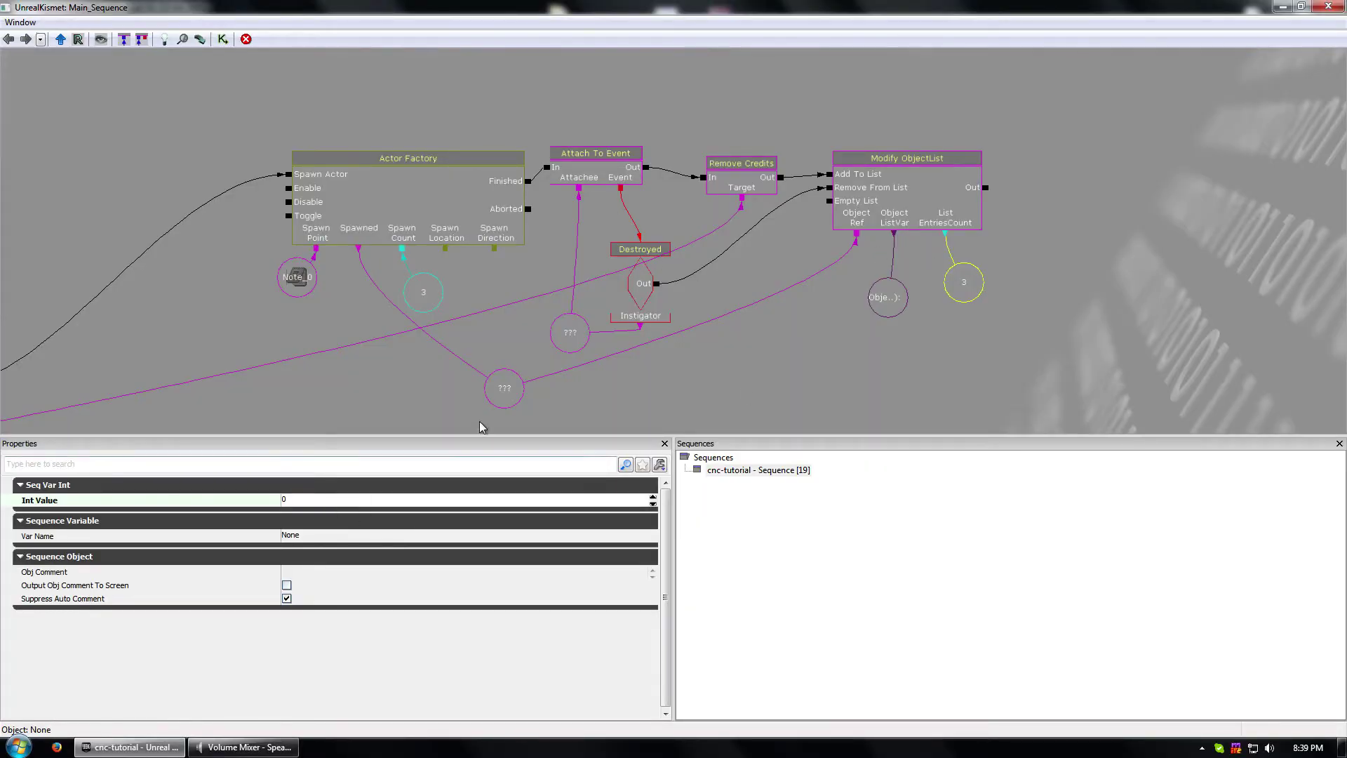
{"action": "left_click", "coordinate": [786, 405]}
{"action": "left_click", "coordinate": [424, 295]}
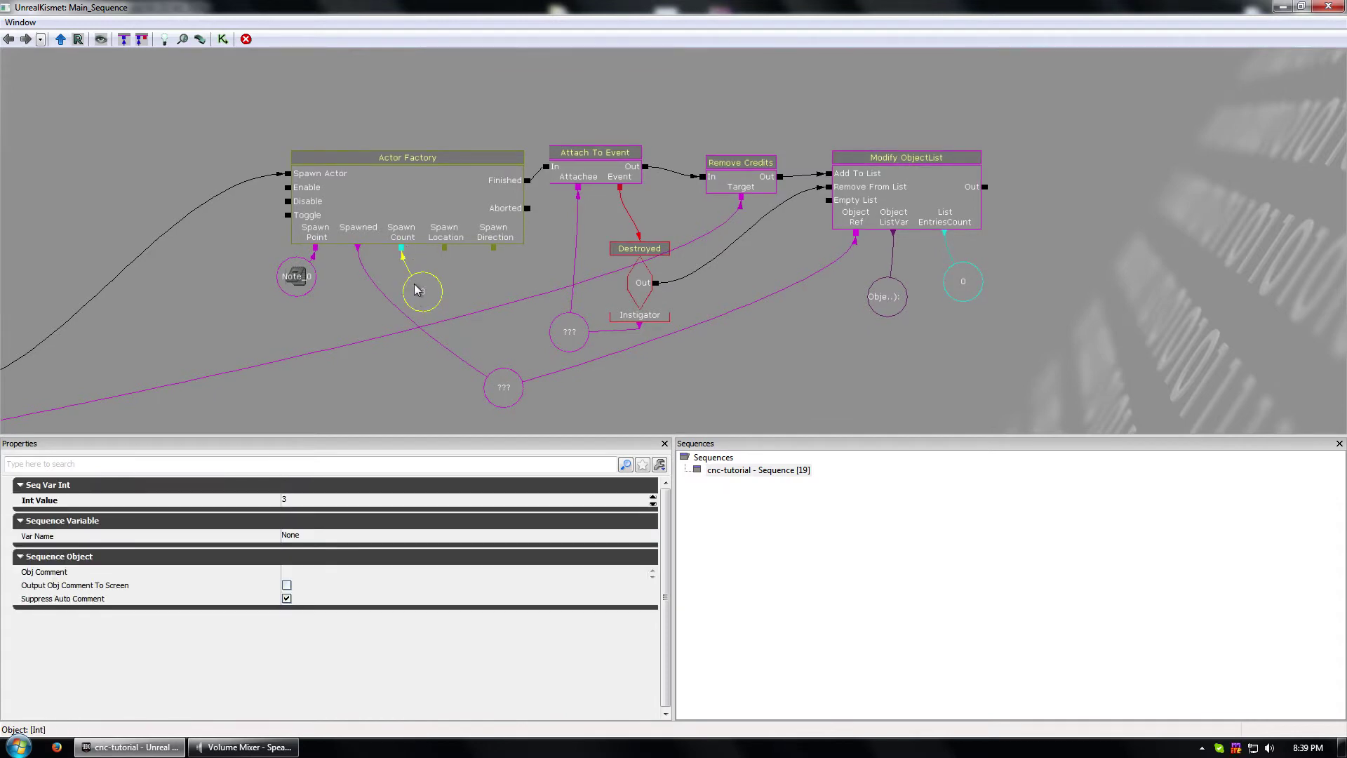
{"action": "key", "text": "Delete"}
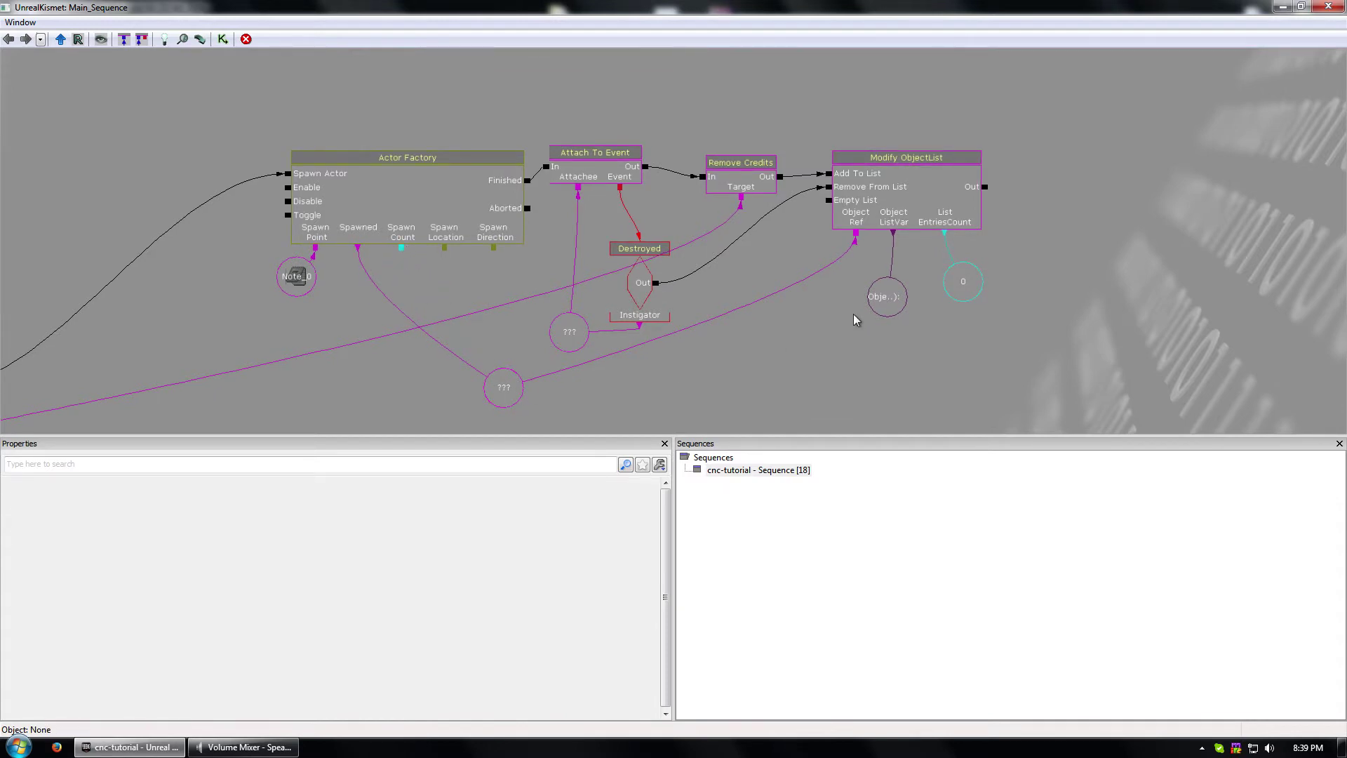
- Expand Modify ObjectList's own properties to examine its entries count, and check the linked object list variable
{"action": "left_click", "coordinate": [892, 199]}
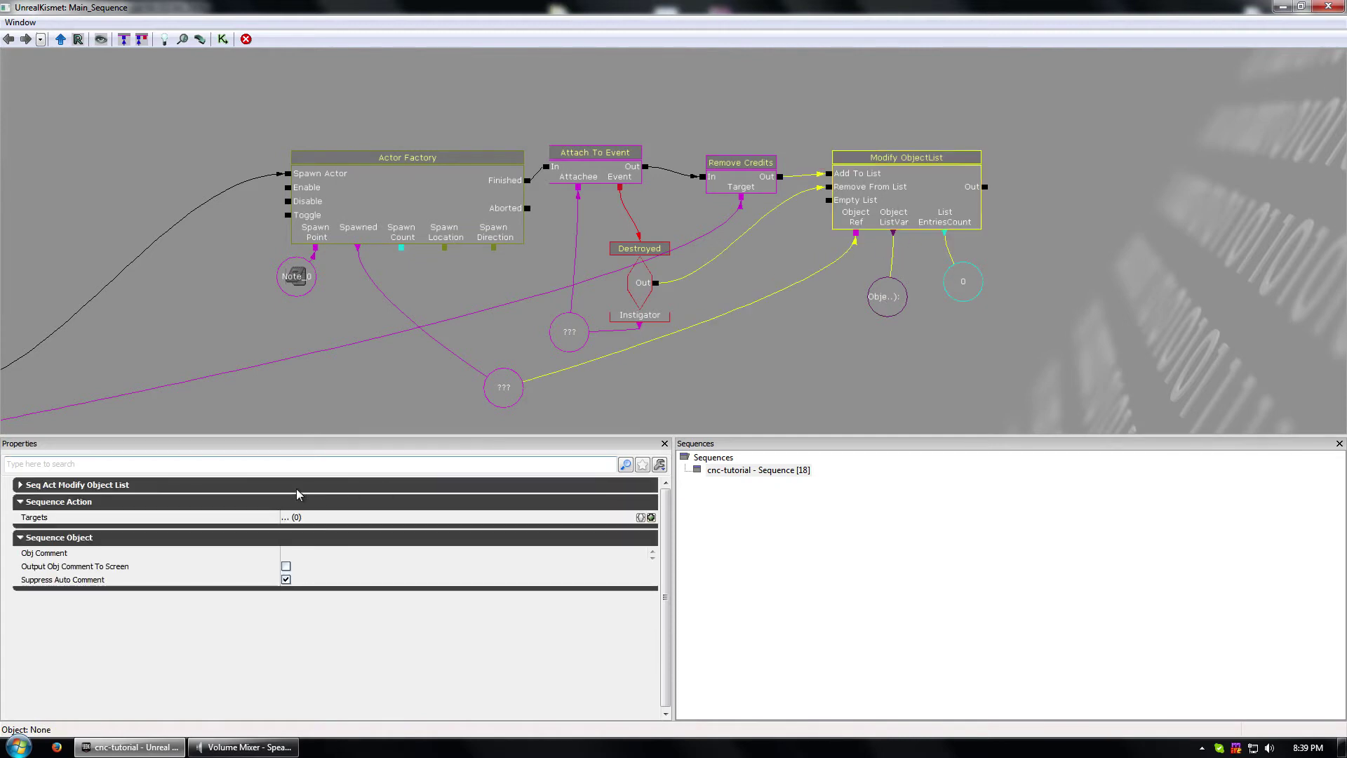
{"action": "left_click", "coordinate": [296, 488]}
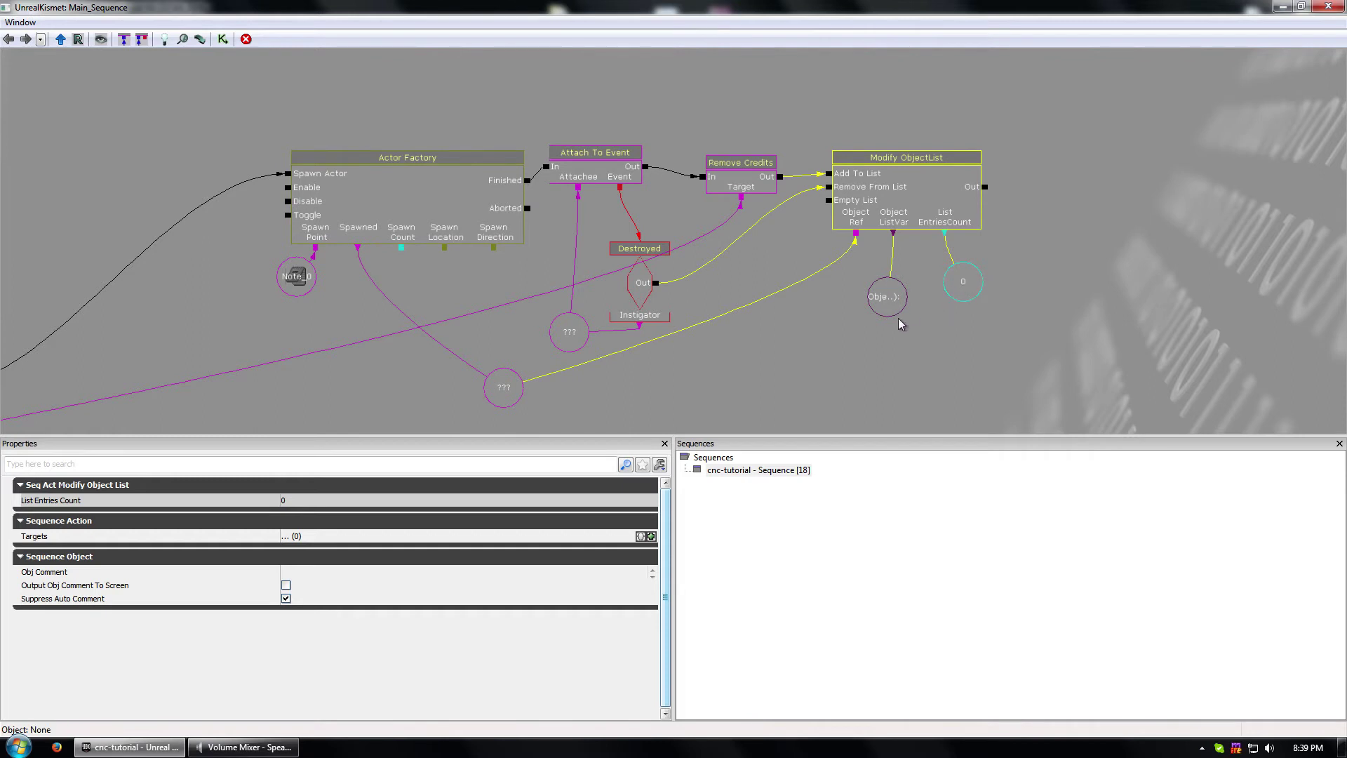
{"action": "left_click", "coordinate": [883, 296]}
{"action": "left_click", "coordinate": [832, 351]}
{"action": "left_click_drag", "start_coordinate": [915, 344], "coordinate": [860, 294]}
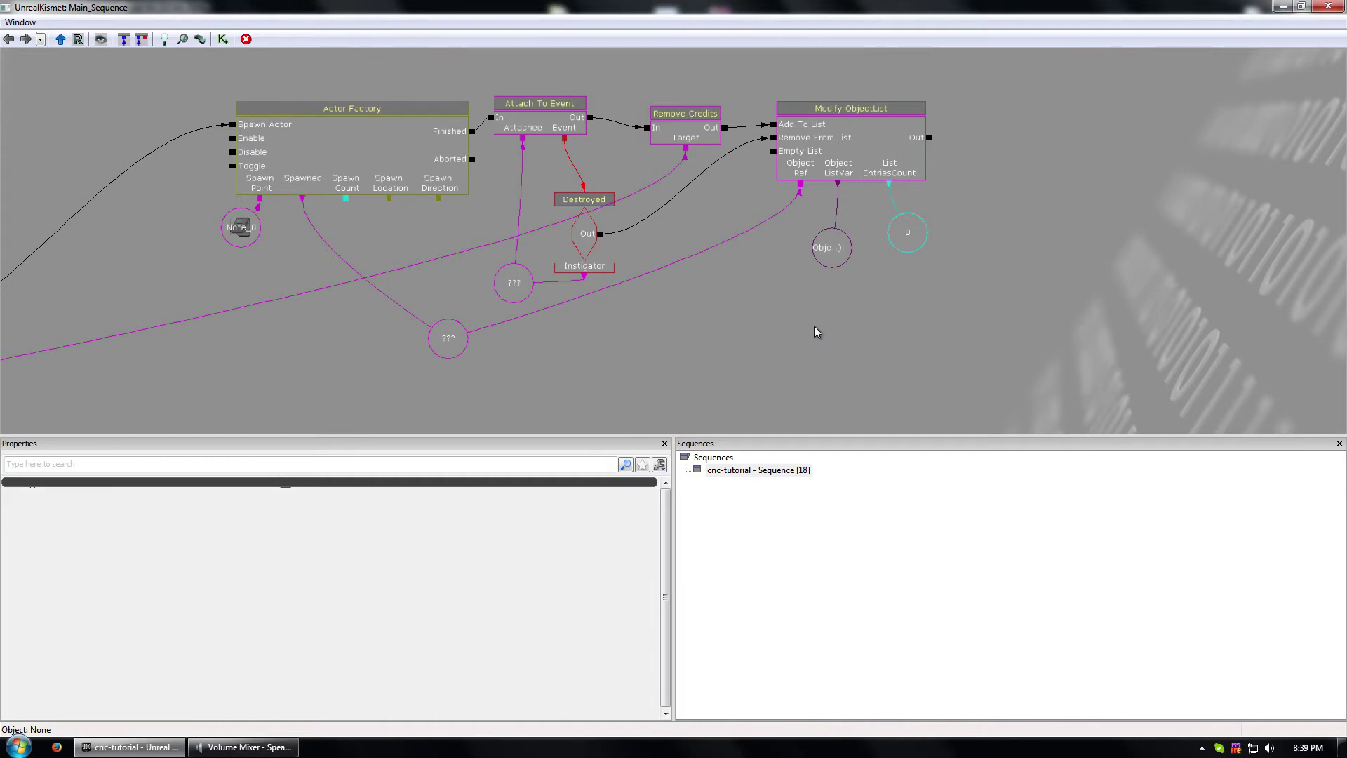
{"action": "right_click", "coordinate": [790, 330]}
{"action": "mouse_move", "coordinate": [852, 384]}
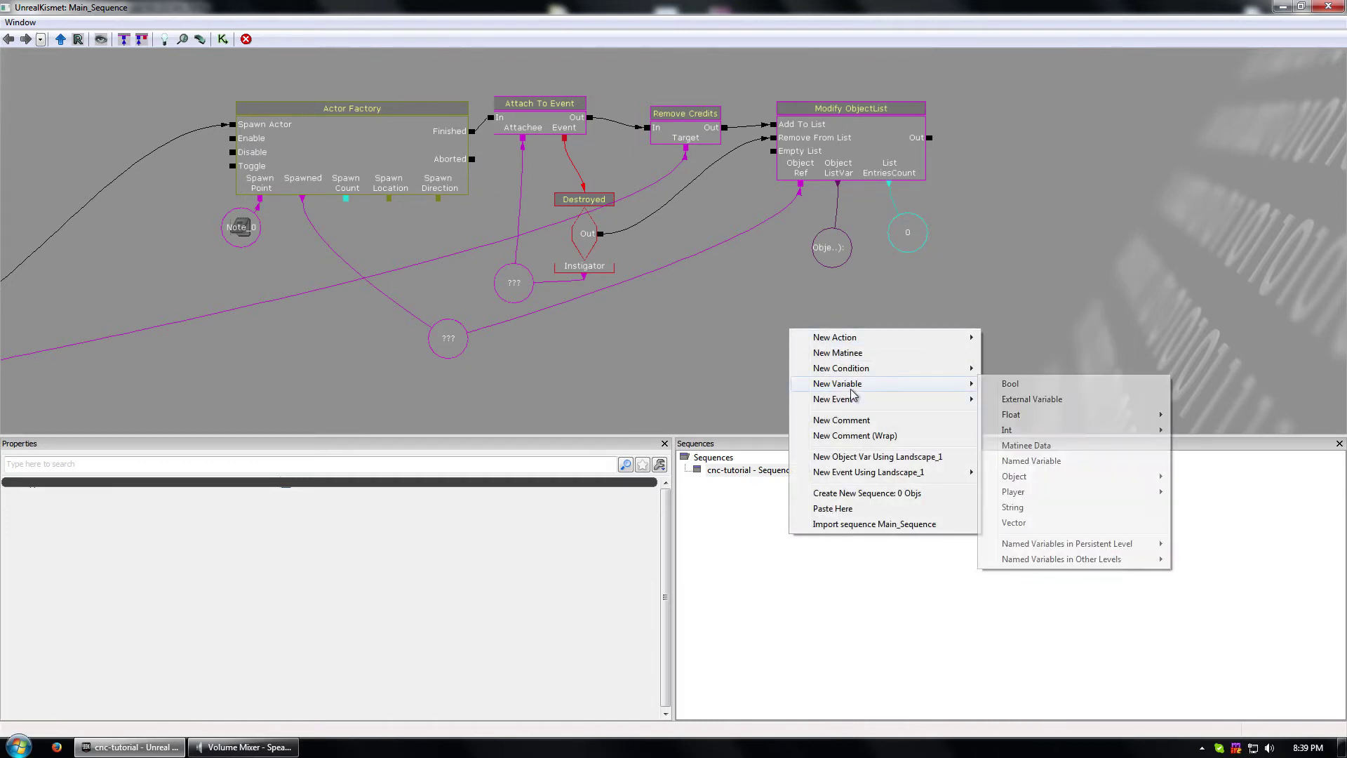
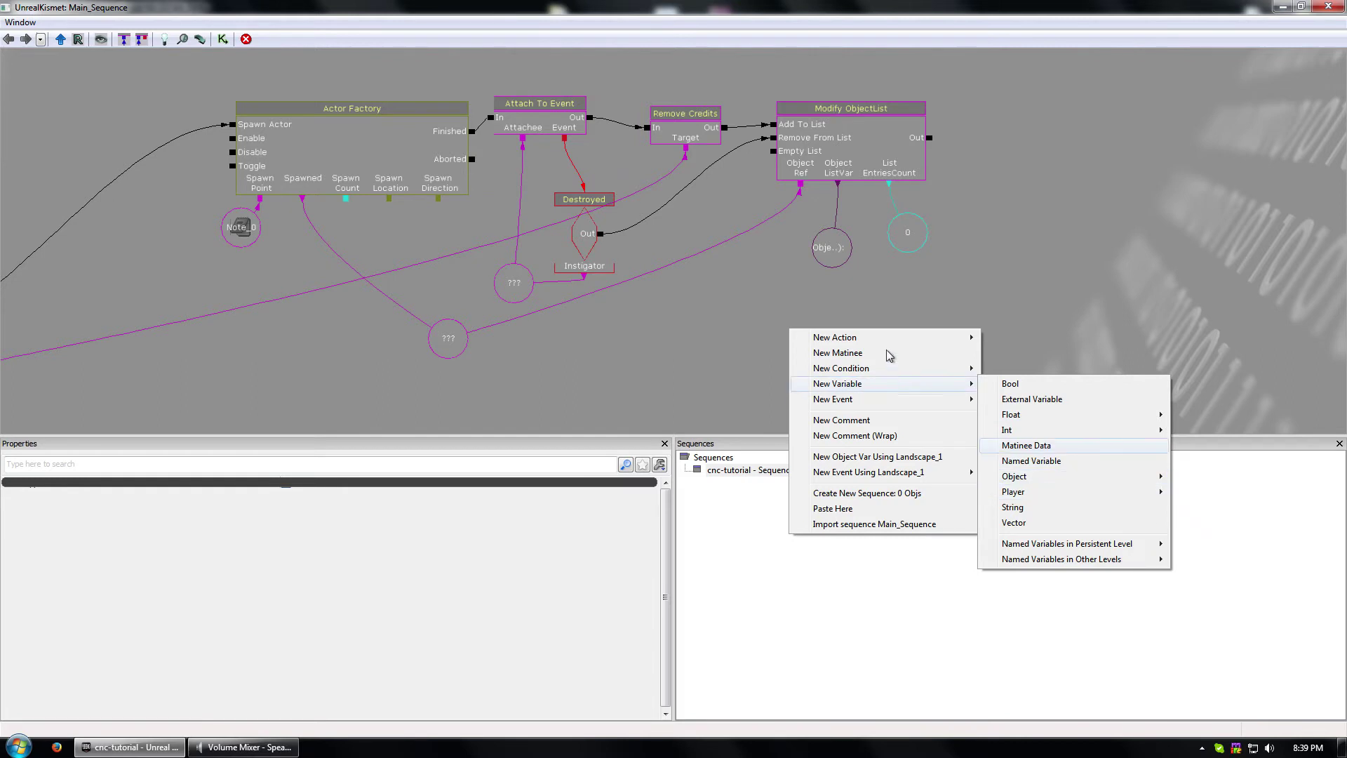
{"action": "mouse_move", "coordinate": [869, 342]}
{"action": "mouse_move", "coordinate": [1056, 471]}
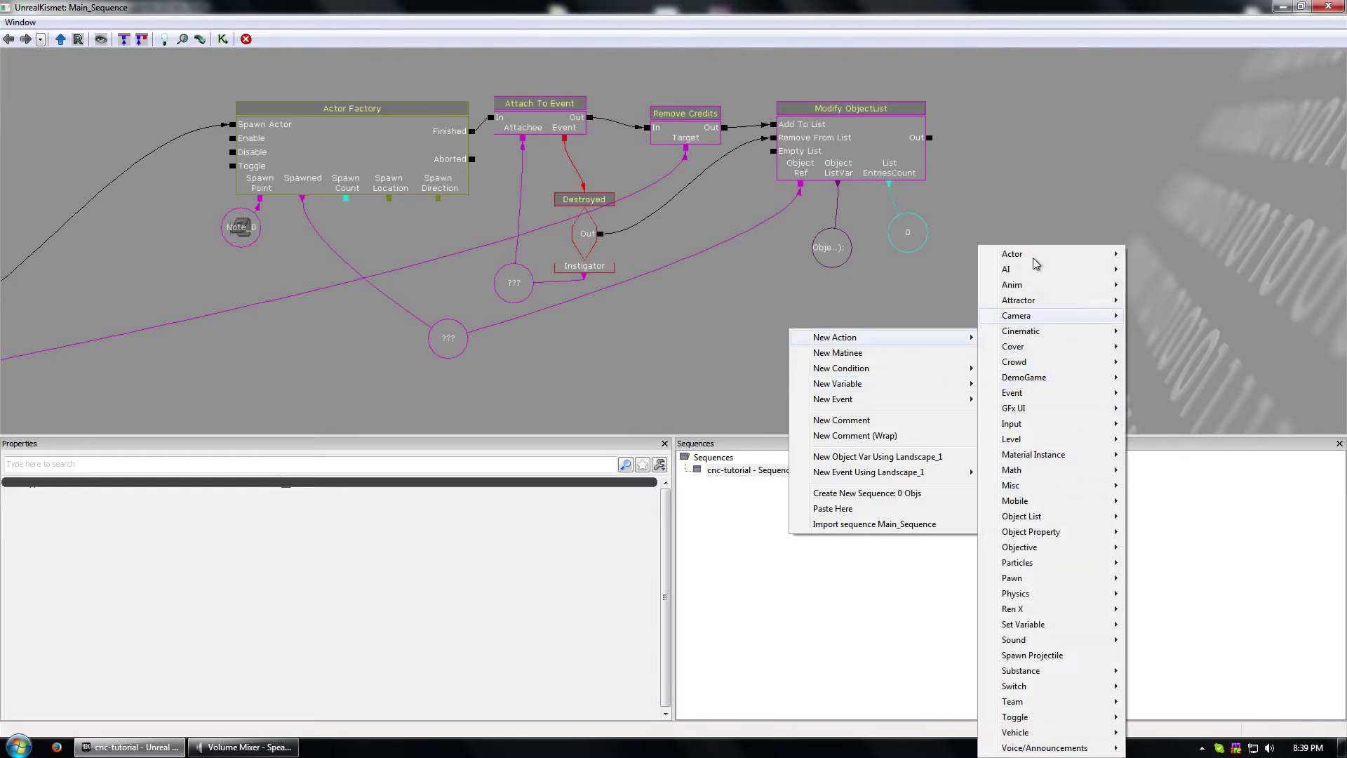
{"action": "mouse_move", "coordinate": [1039, 257]}
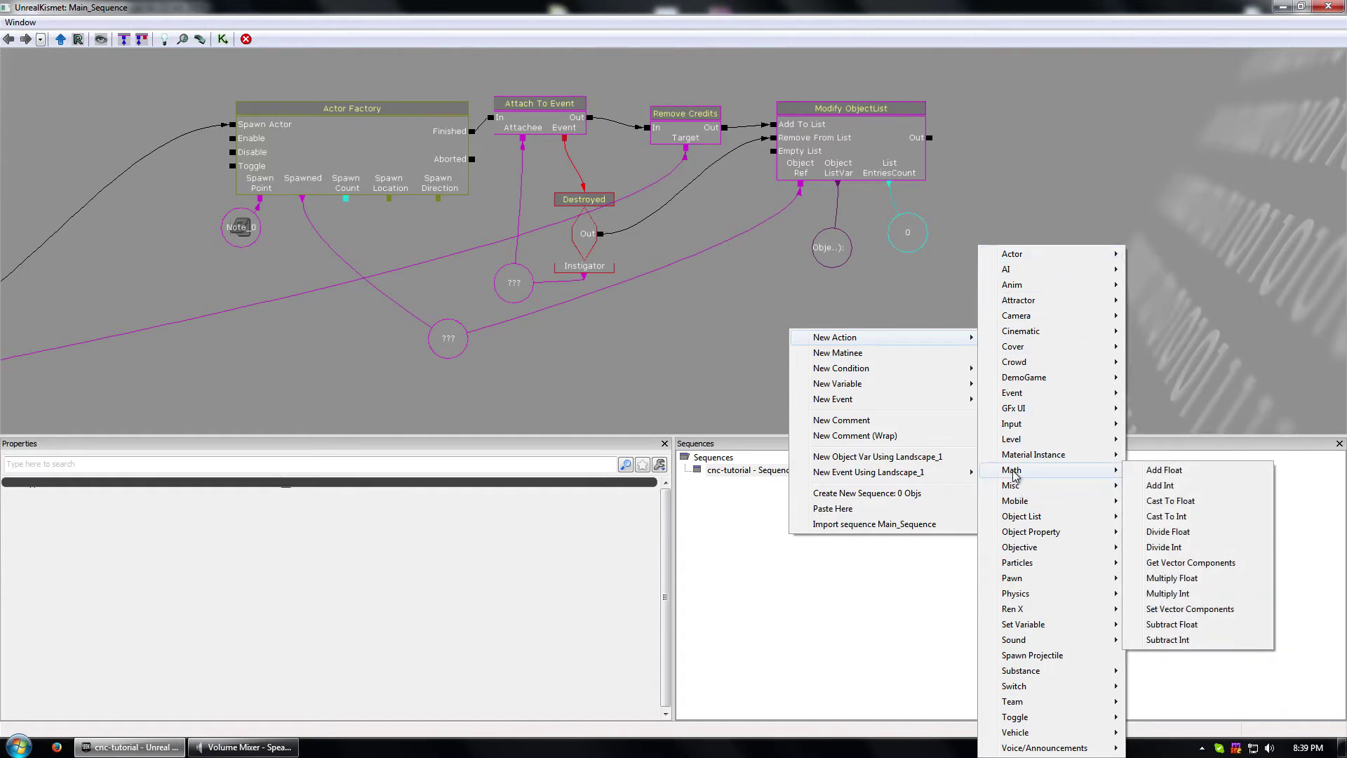
{"action": "mouse_move", "coordinate": [857, 391]}
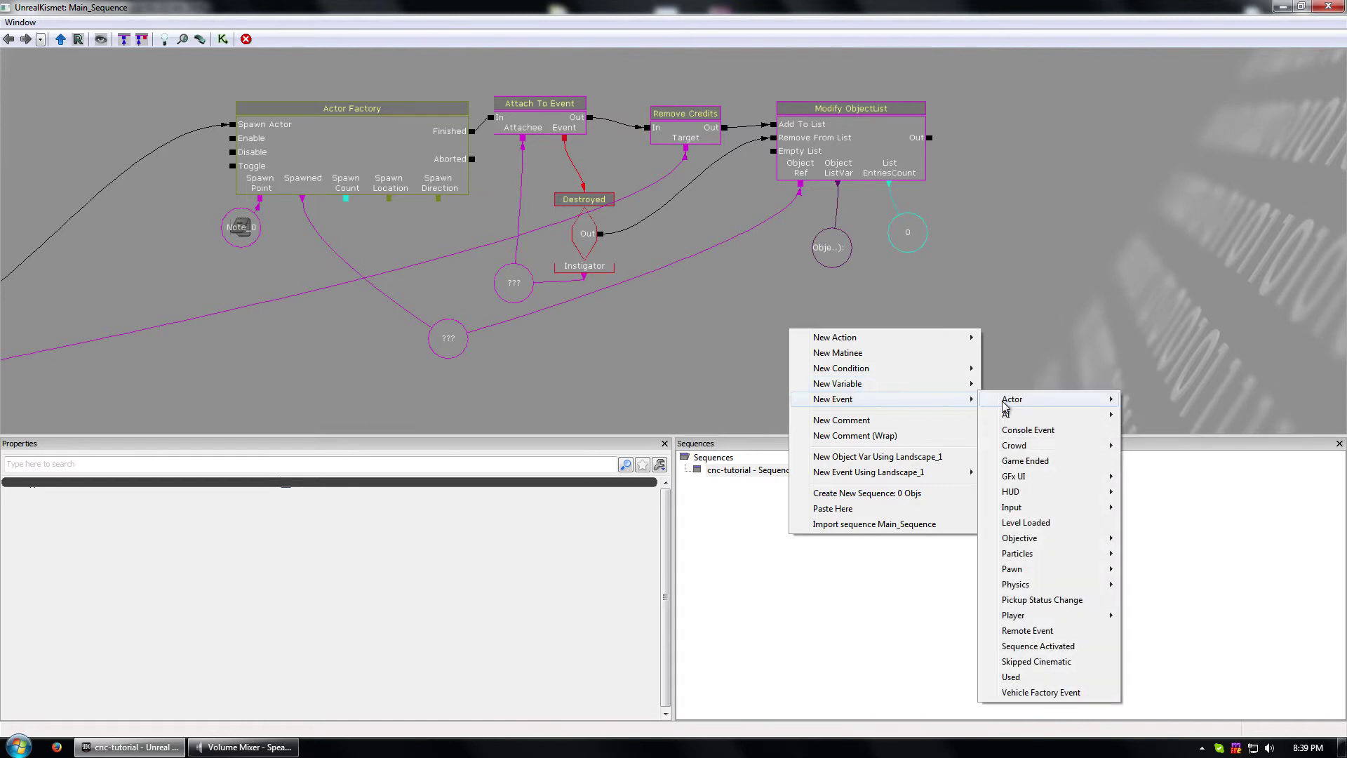
{"action": "mouse_move", "coordinate": [996, 400]}
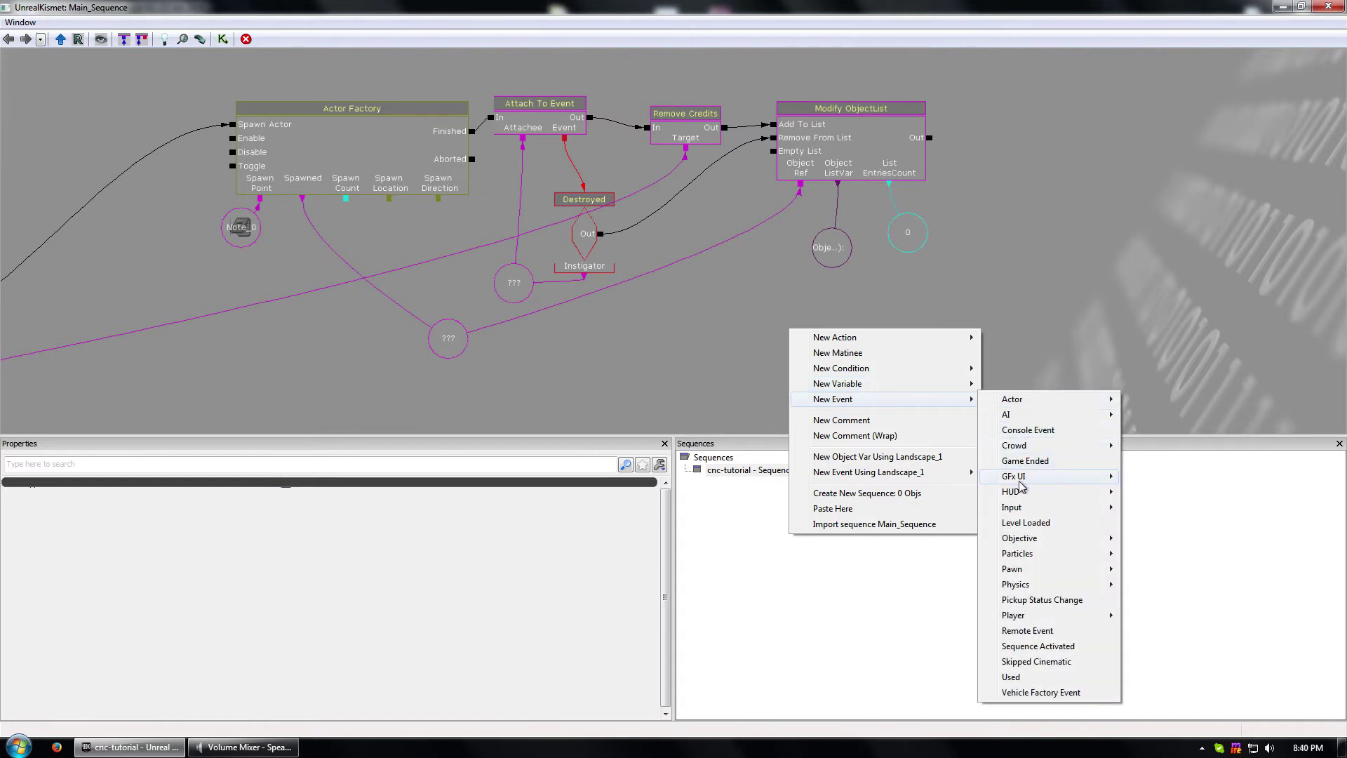
{"action": "mouse_move", "coordinate": [1034, 510]}
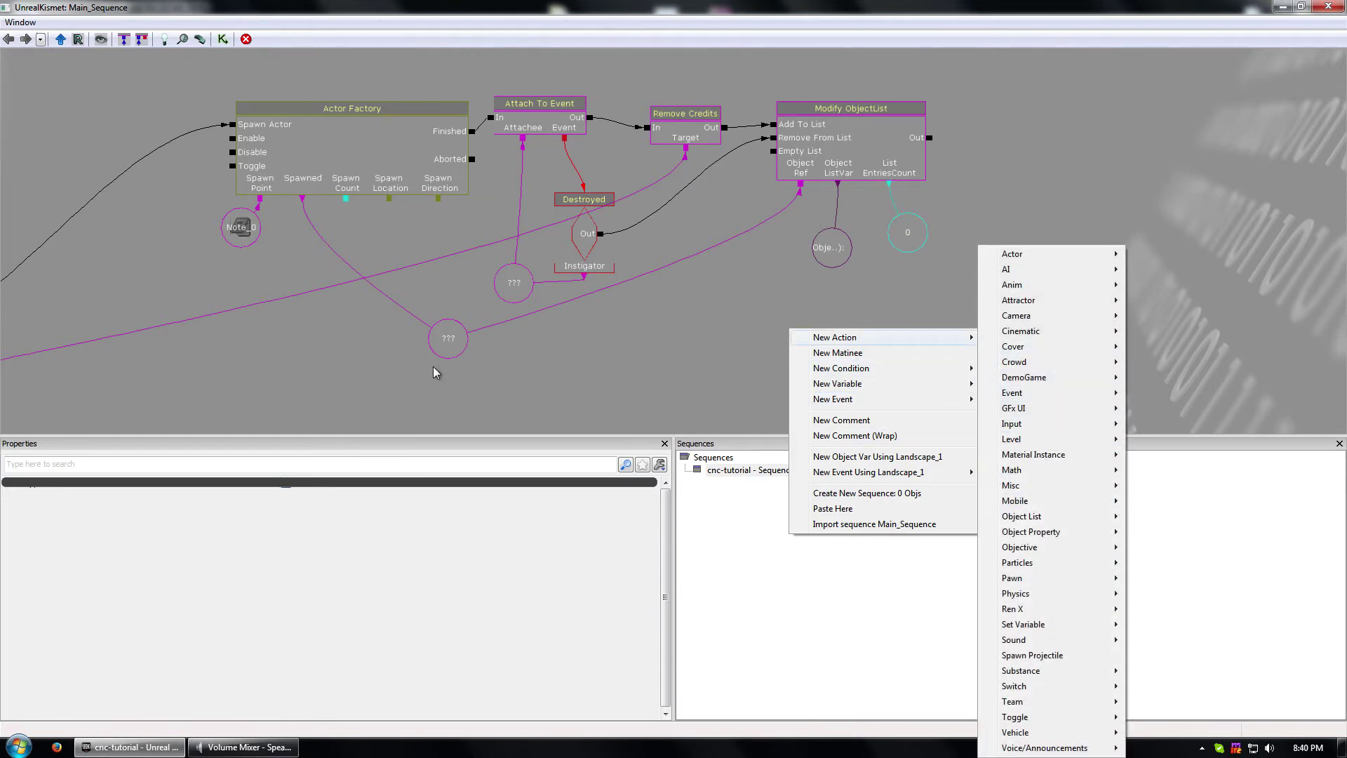
{"action": "left_click_drag", "start_coordinate": [437, 370], "coordinate": [1095, 252]}
{"action": "left_click", "coordinate": [379, 223]}
{"action": "left_click_drag", "start_coordinate": [1023, 286], "coordinate": [669, 400]}
{"action": "right_click", "coordinate": [994, 390]}
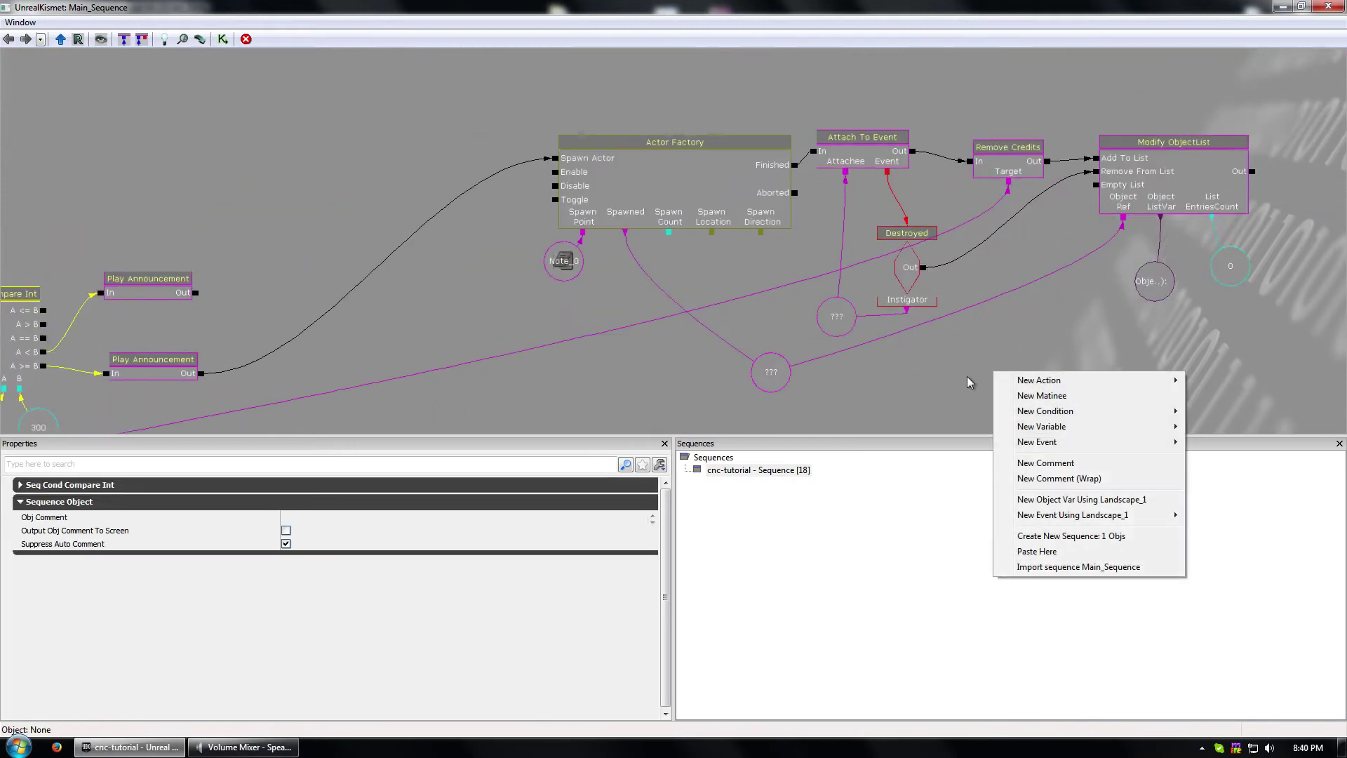
{"action": "left_click", "coordinate": [824, 398]}
{"action": "left_click_drag", "start_coordinate": [824, 398], "coordinate": [661, 382]}
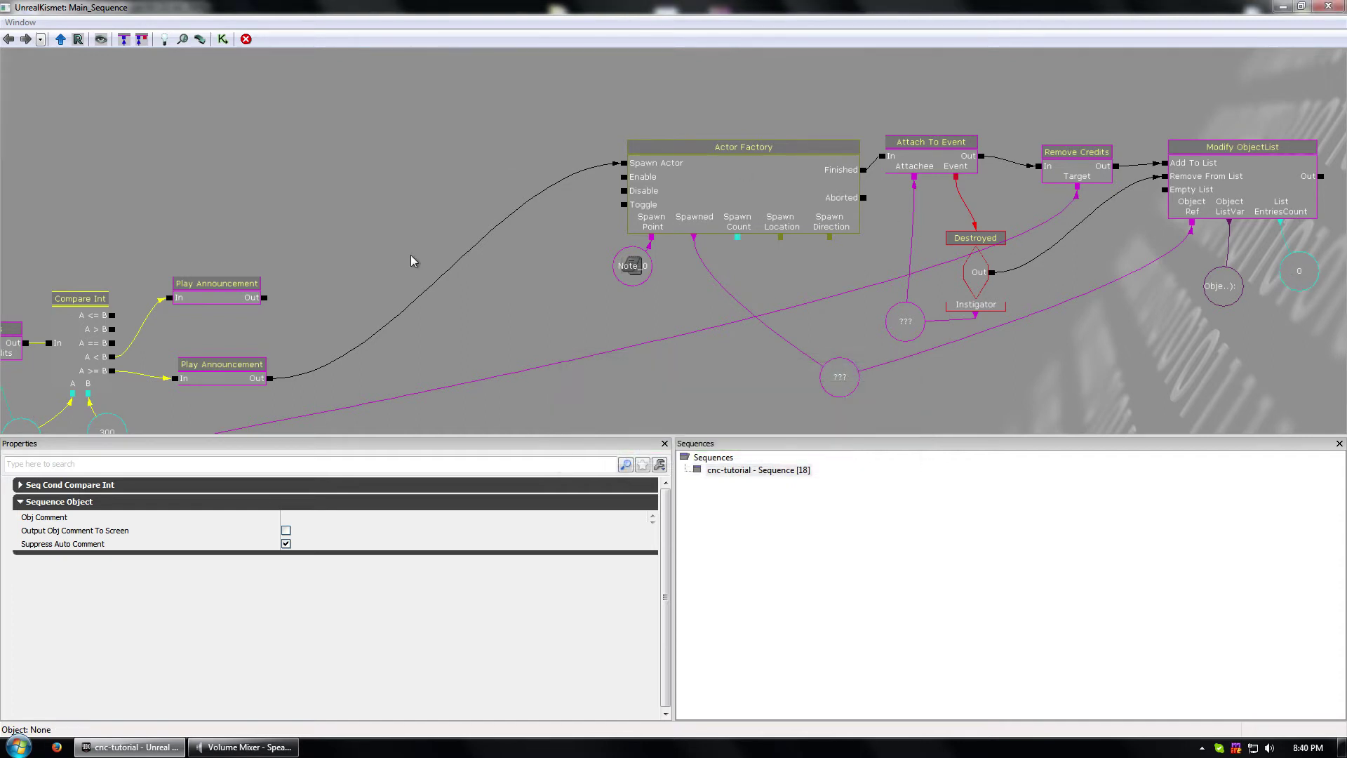
{"action": "left_click_drag", "start_coordinate": [1100, 355], "coordinate": [1021, 342]}
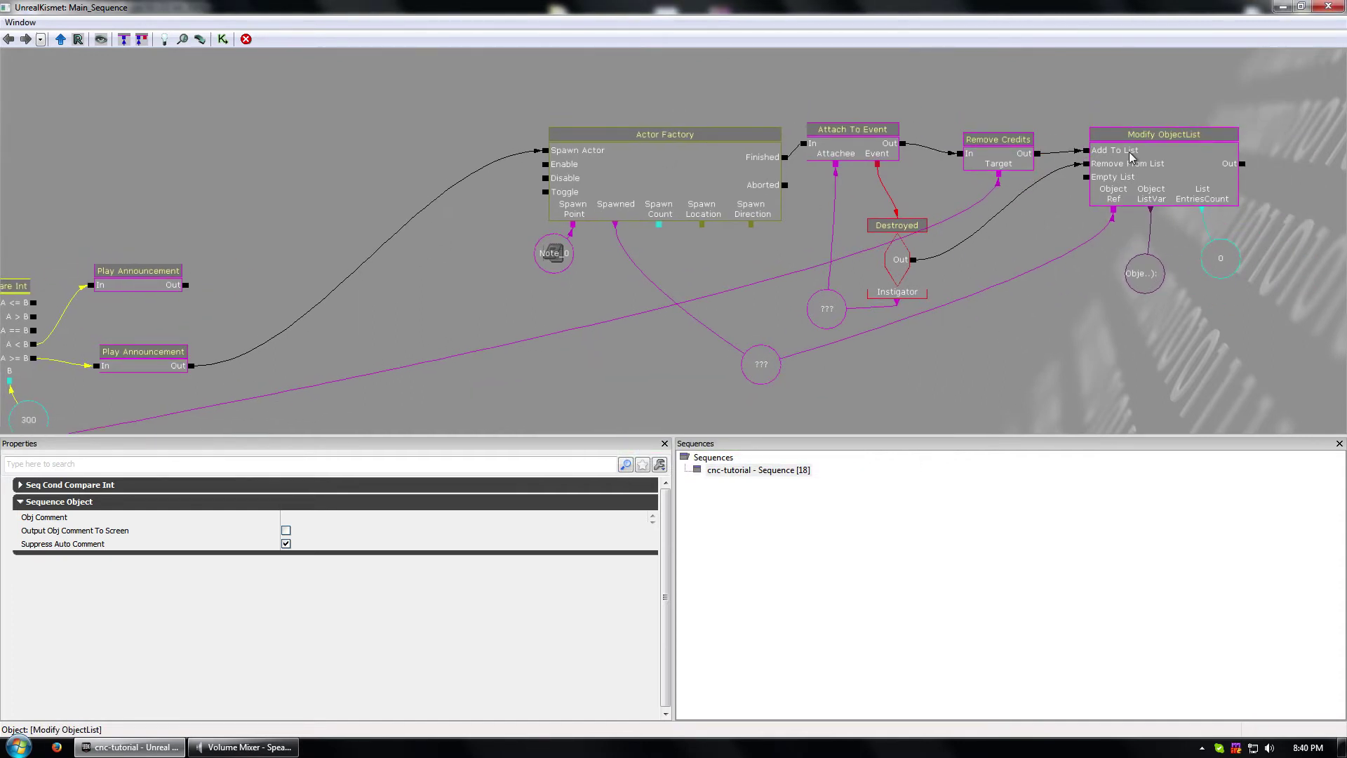
{"action": "left_click", "coordinate": [1115, 191]}
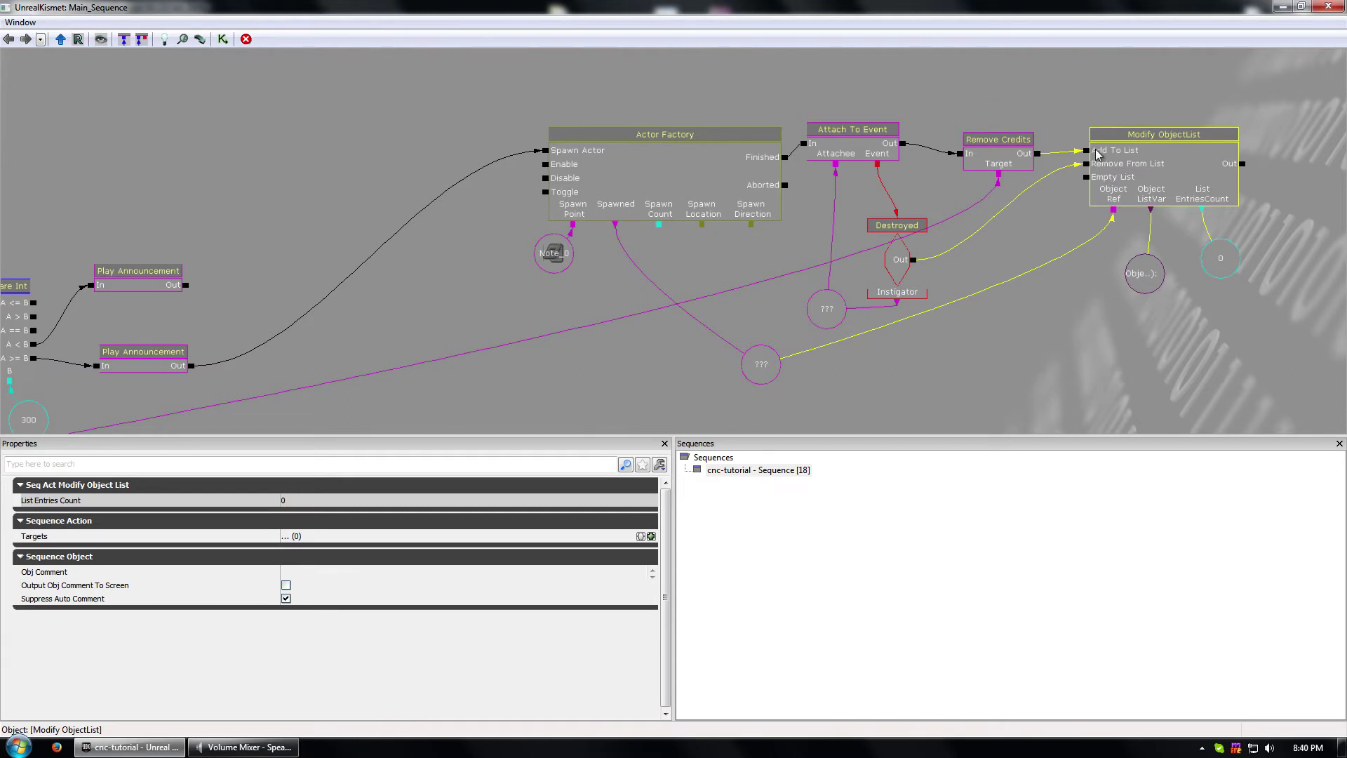
- Duplicate the credits Compare Int condition and place the copy below Modify ObjectList
{"action": "left_click_drag", "start_coordinate": [322, 141], "coordinate": [456, 145]}
{"action": "left_click", "coordinate": [131, 343]}
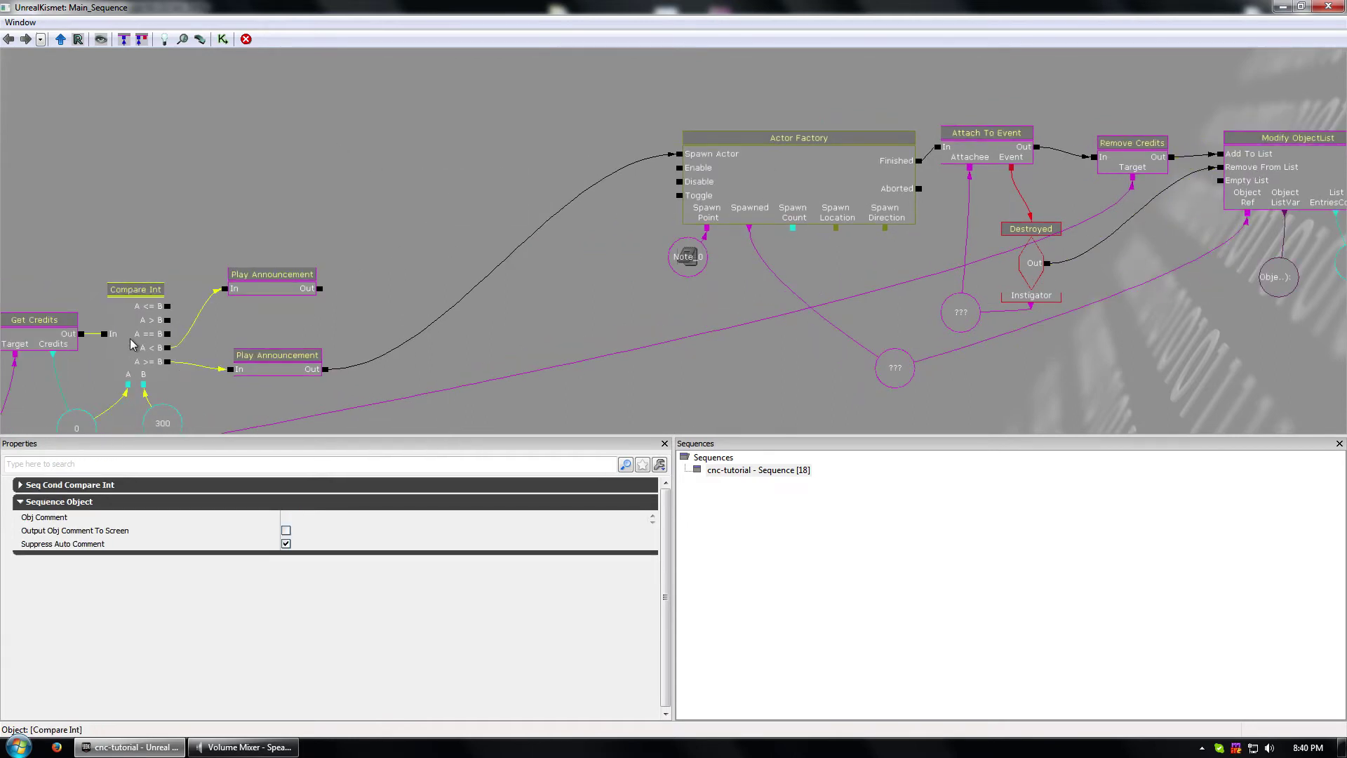
{"action": "key", "text": "ctrl+c"}
{"action": "key", "text": "ctrl+v"}
{"action": "left_click_drag", "start_coordinate": [715, 294], "coordinate": [1119, 373]}
{"action": "left_click_drag", "start_coordinate": [1209, 362], "coordinate": [1093, 290]}
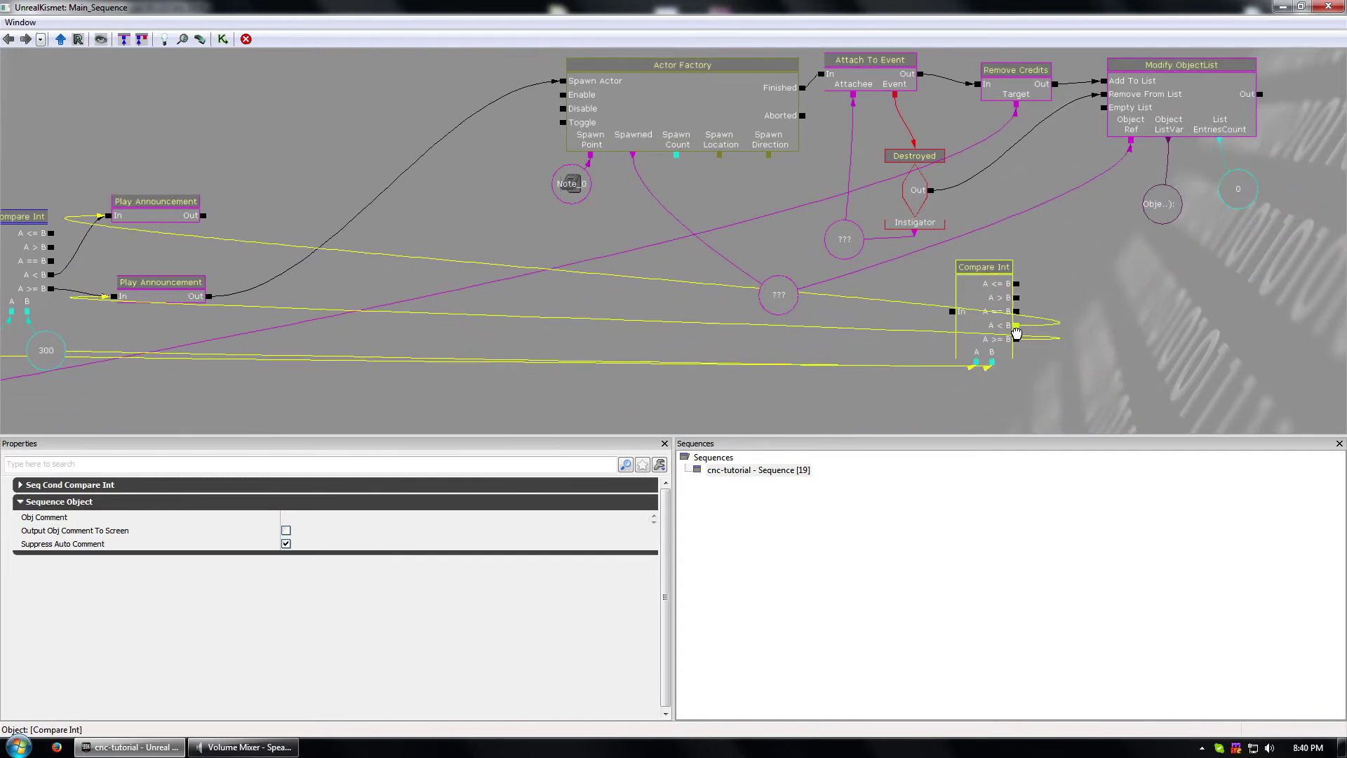
- Break all links on the copied Compare Int's A < B and A >= B outputs and its A and B variable connectors
{"action": "right_click", "coordinate": [1016, 327]}
{"action": "left_click", "coordinate": [1043, 321]}
{"action": "right_click", "coordinate": [1017, 340]}
{"action": "left_click", "coordinate": [1038, 333]}
{"action": "right_click", "coordinate": [991, 362]}
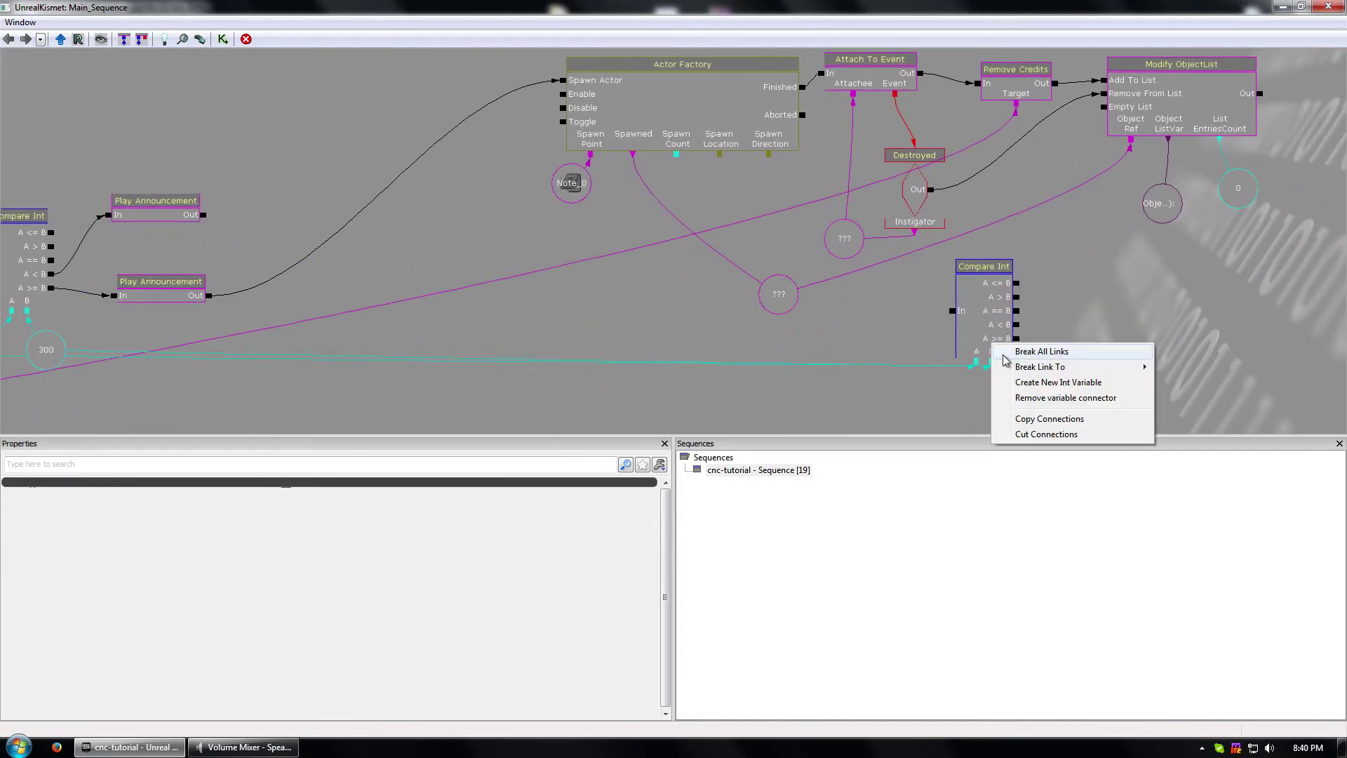
{"action": "left_click", "coordinate": [1022, 348]}
{"action": "right_click", "coordinate": [977, 363]}
{"action": "left_click", "coordinate": [1017, 352]}
- Move the copied Compare Int between Play Announcement and Actor Factory and connect the lower Play Announcement's Out to its In
{"action": "left_click", "coordinate": [978, 339]}
{"action": "left_click_drag", "start_coordinate": [1119, 322], "coordinate": [1030, 321]}
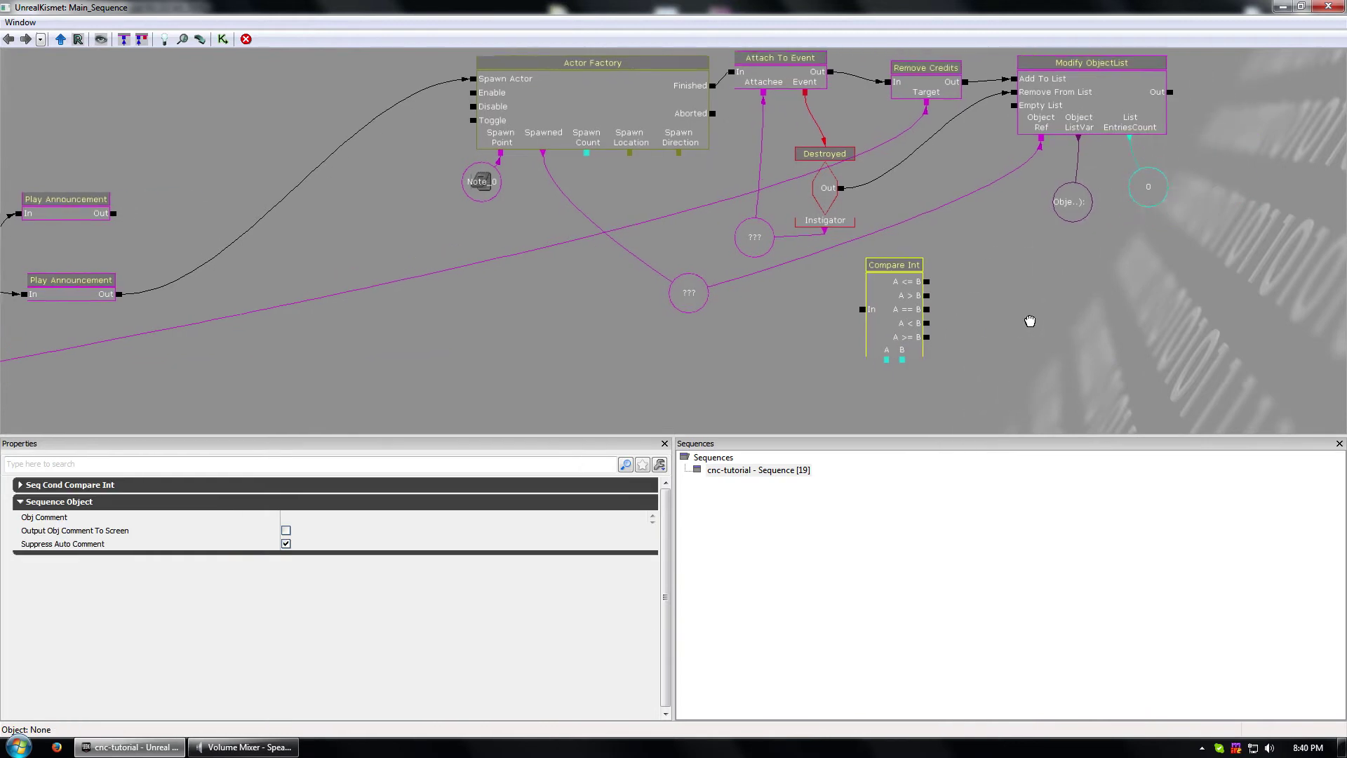
{"action": "left_click_drag", "start_coordinate": [868, 294], "coordinate": [241, 183], "text": "ctrl"}
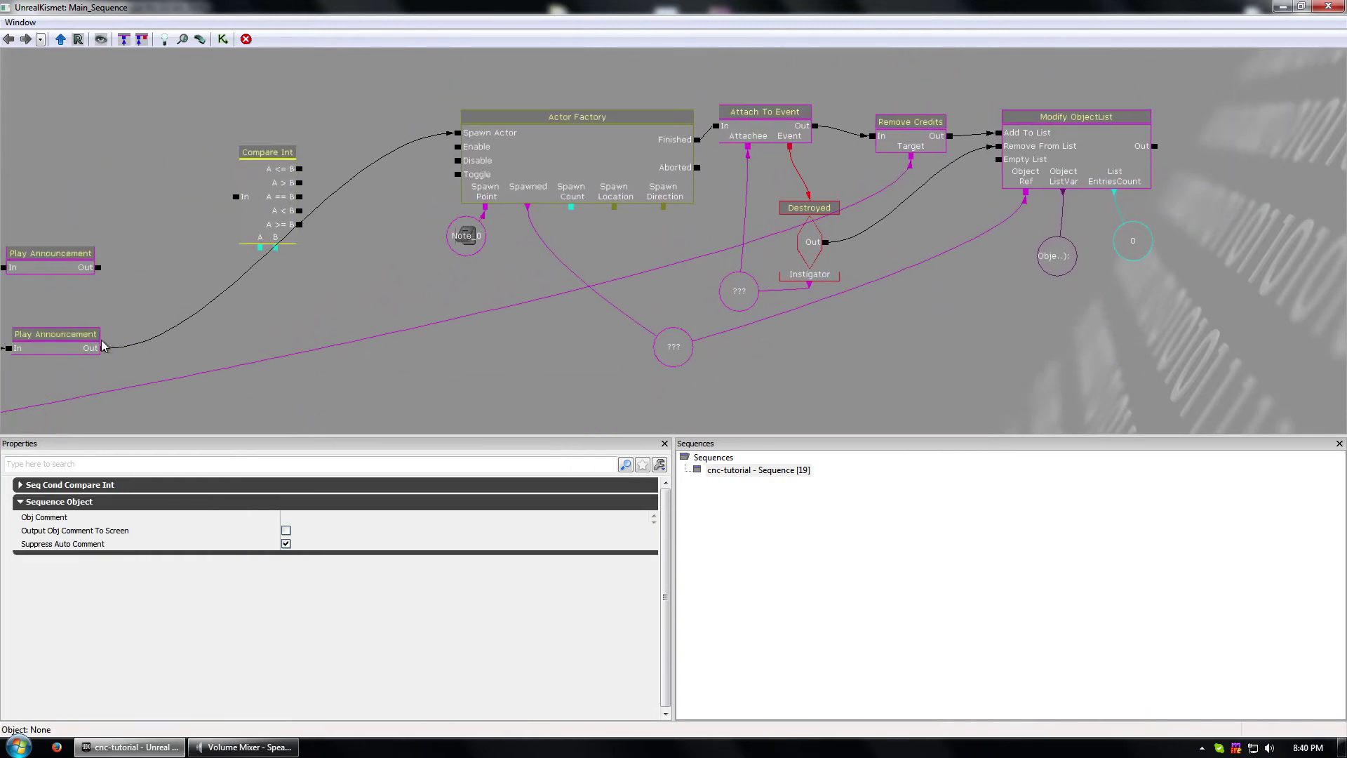
{"action": "left_click_drag", "start_coordinate": [102, 348], "coordinate": [237, 197]}
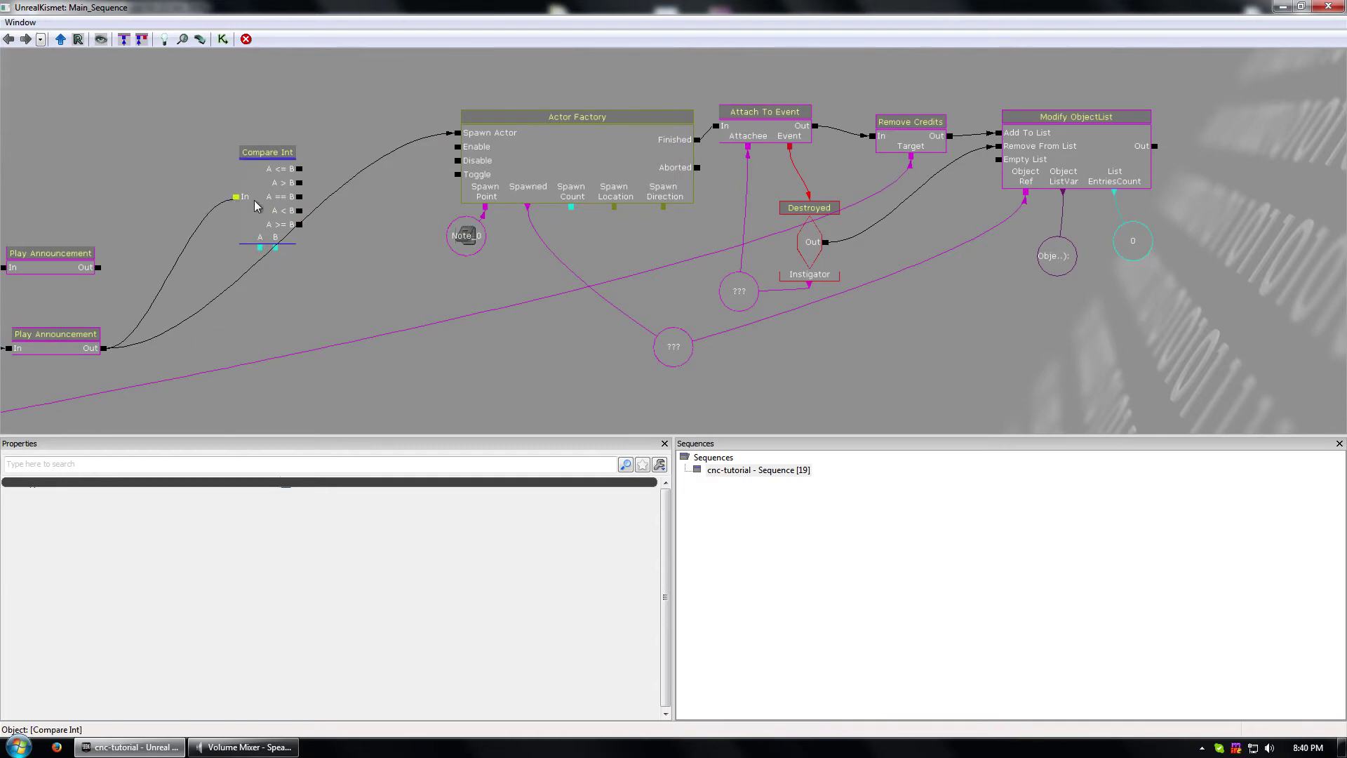
- Break the link into Actor Factory's Spawn Actor and reconnect the lower Play Announcement's Out to it
{"action": "right_click", "coordinate": [457, 135]}
{"action": "left_click", "coordinate": [509, 124]}
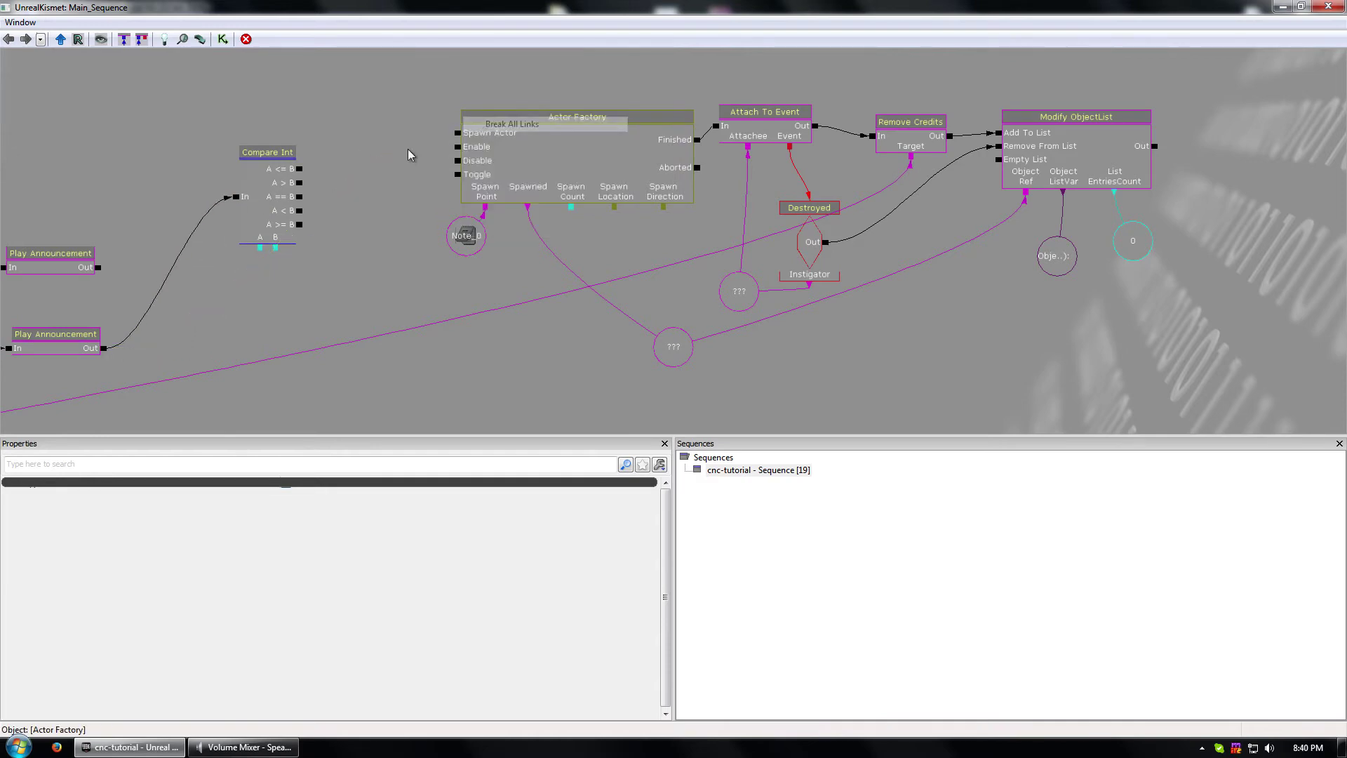
{"action": "left_click_drag", "start_coordinate": [107, 353], "coordinate": [654, 139]}
- Move the new Compare Int slightly higher, clear of the link between Play Announcement and Actor Factory
{"action": "left_click", "coordinate": [446, 183]}
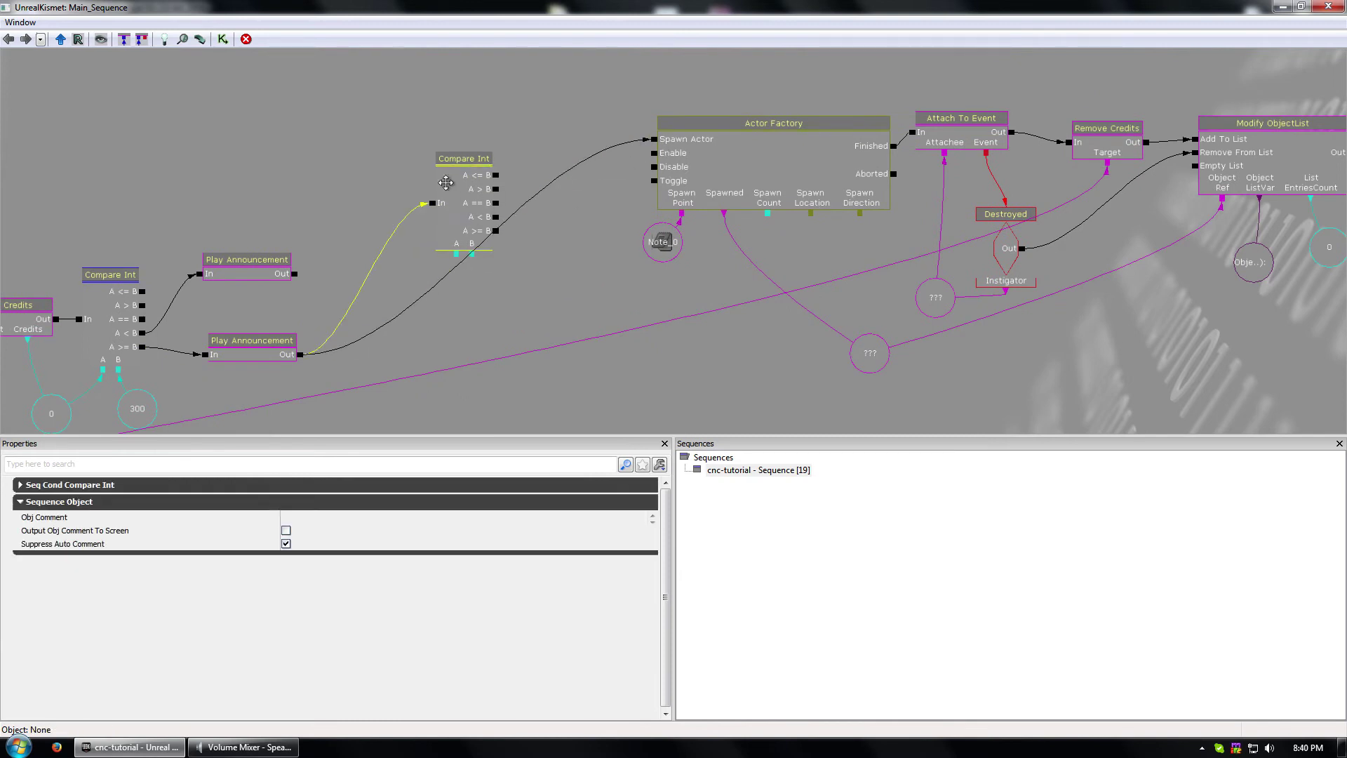
{"action": "left_click_drag", "start_coordinate": [446, 183], "coordinate": [435, 153]}
{"action": "left_click_drag", "start_coordinate": [534, 121], "coordinate": [512, 165]}
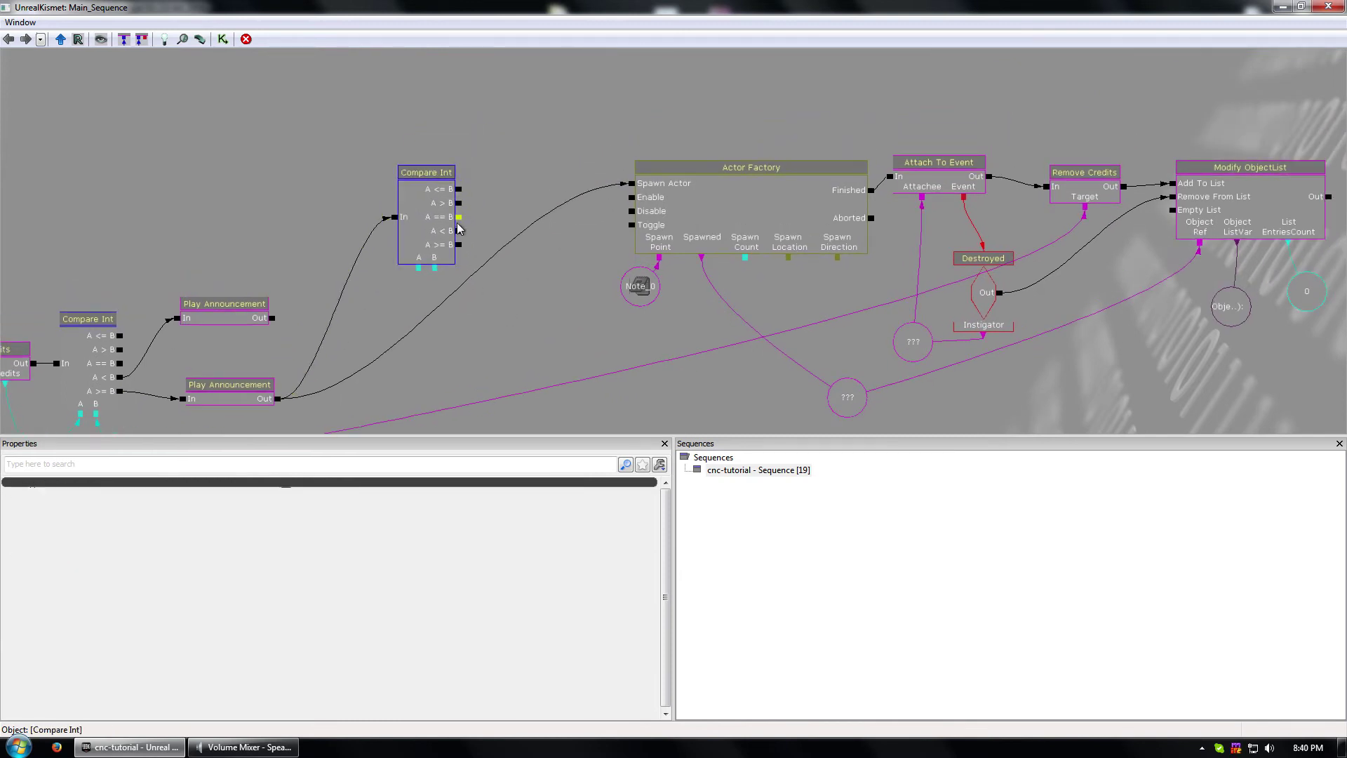
{"action": "left_click_drag", "start_coordinate": [496, 292], "coordinate": [446, 192]}
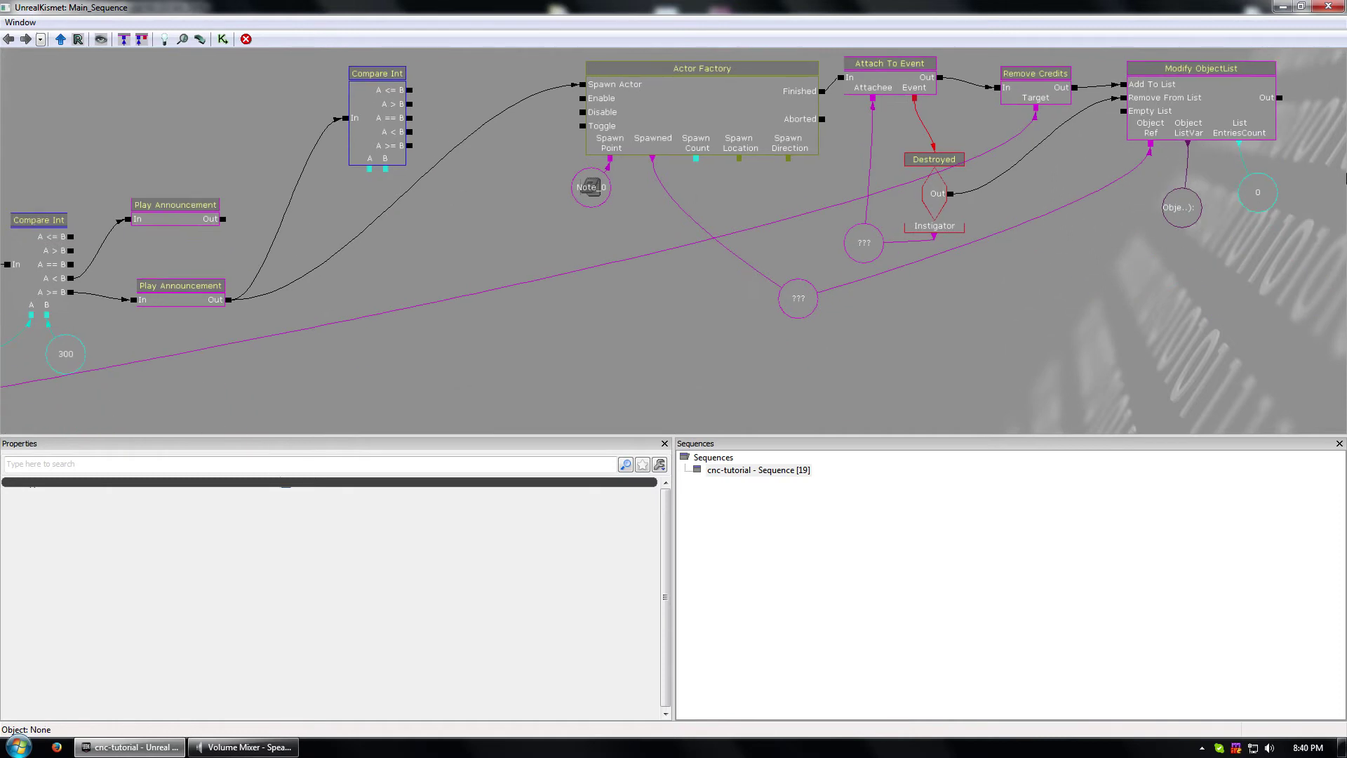
- Move Modify ObjectList's List EntriesCount Int variable below the node and link the new Compare Int's A connector to it
{"action": "left_click", "coordinate": [1255, 200]}
{"action": "left_click_drag", "start_coordinate": [1255, 199], "coordinate": [1144, 375]}
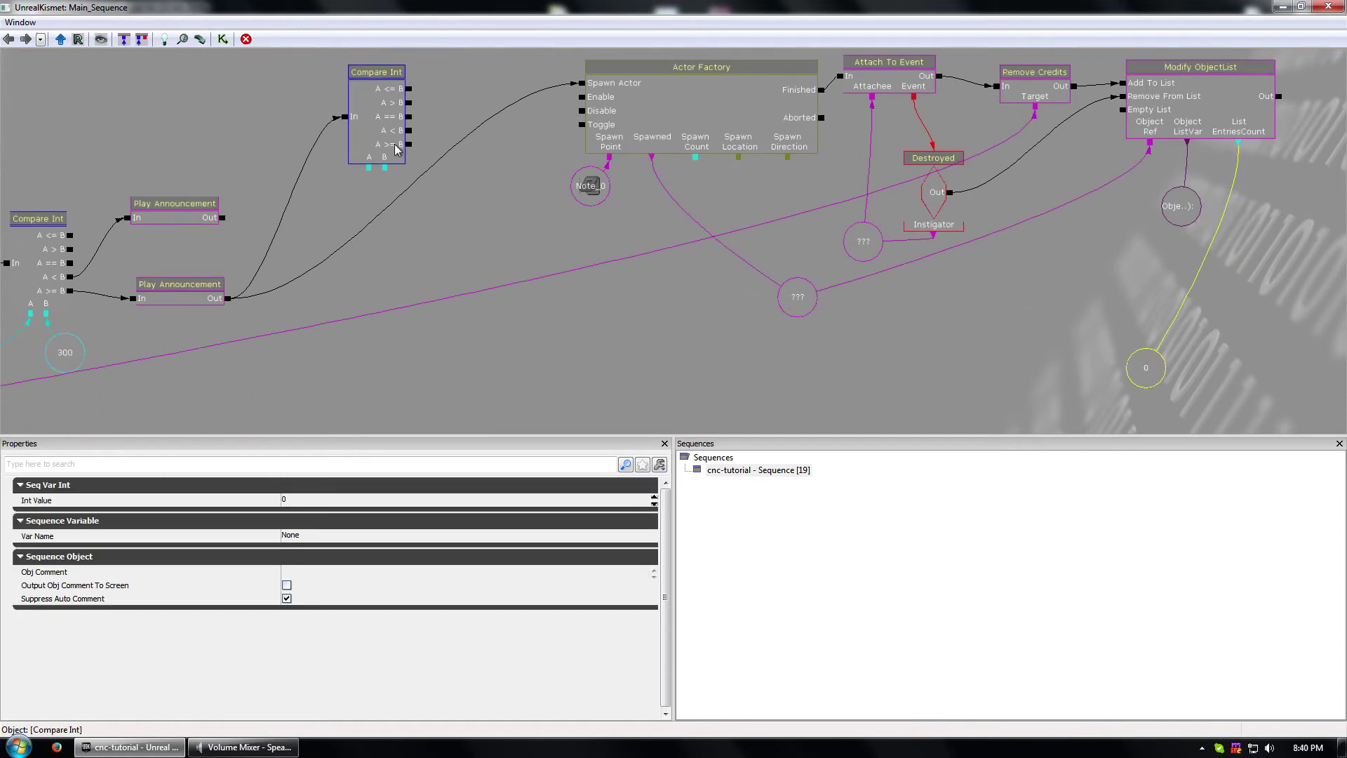
{"action": "left_click_drag", "start_coordinate": [382, 169], "coordinate": [1184, 334]}
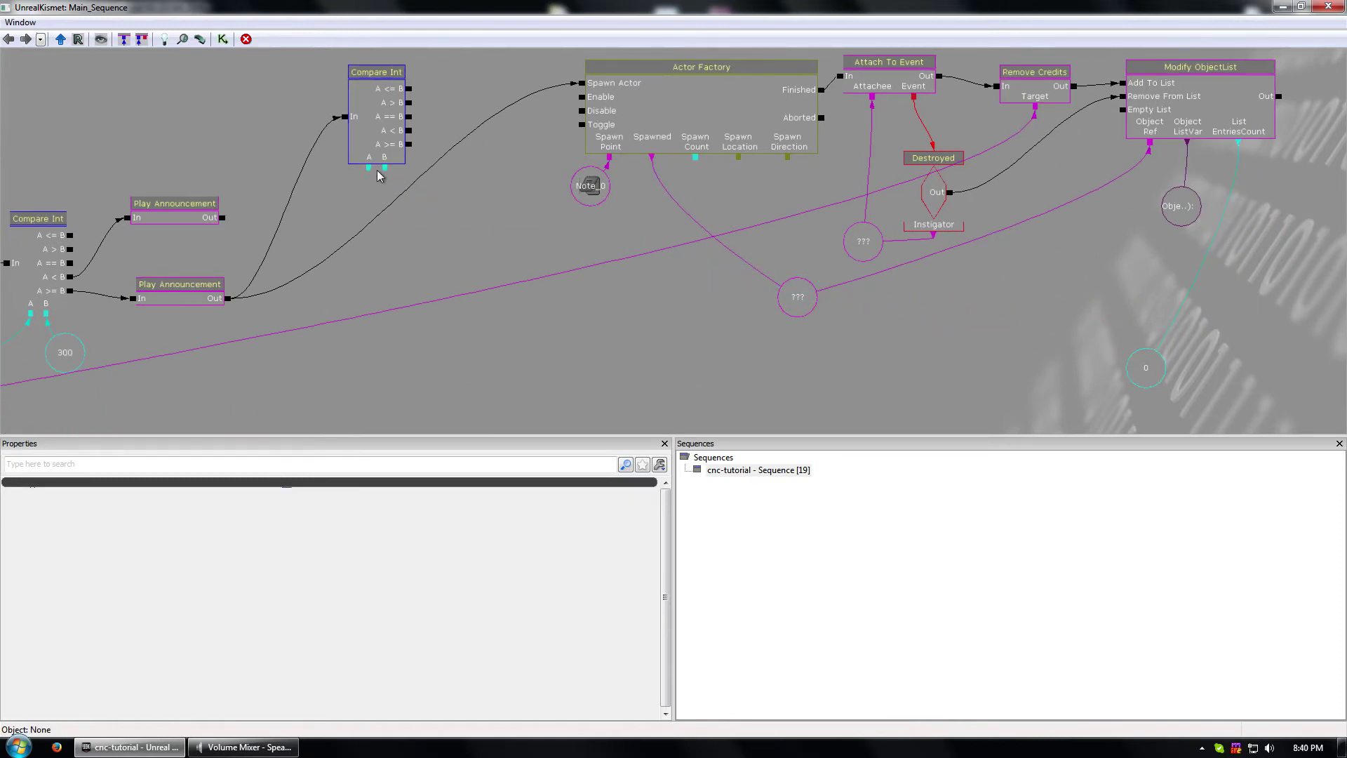
{"action": "left_click_drag", "start_coordinate": [369, 169], "coordinate": [1138, 392]}
{"action": "left_click", "coordinate": [1140, 367]}
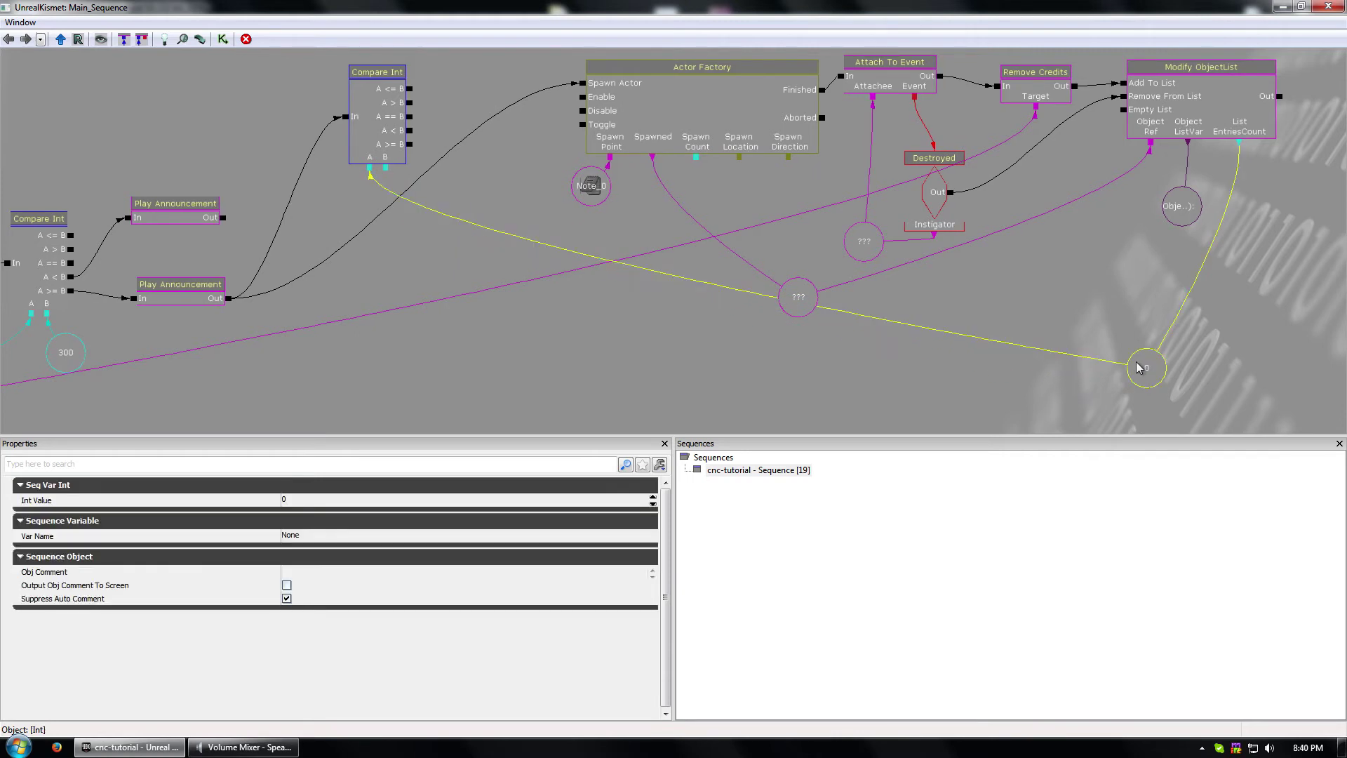
- Paste a copy of the Int variable beside the new Compare Int, link it to B and set its Int Value to 3
{"action": "key", "text": "ctrl+v"}
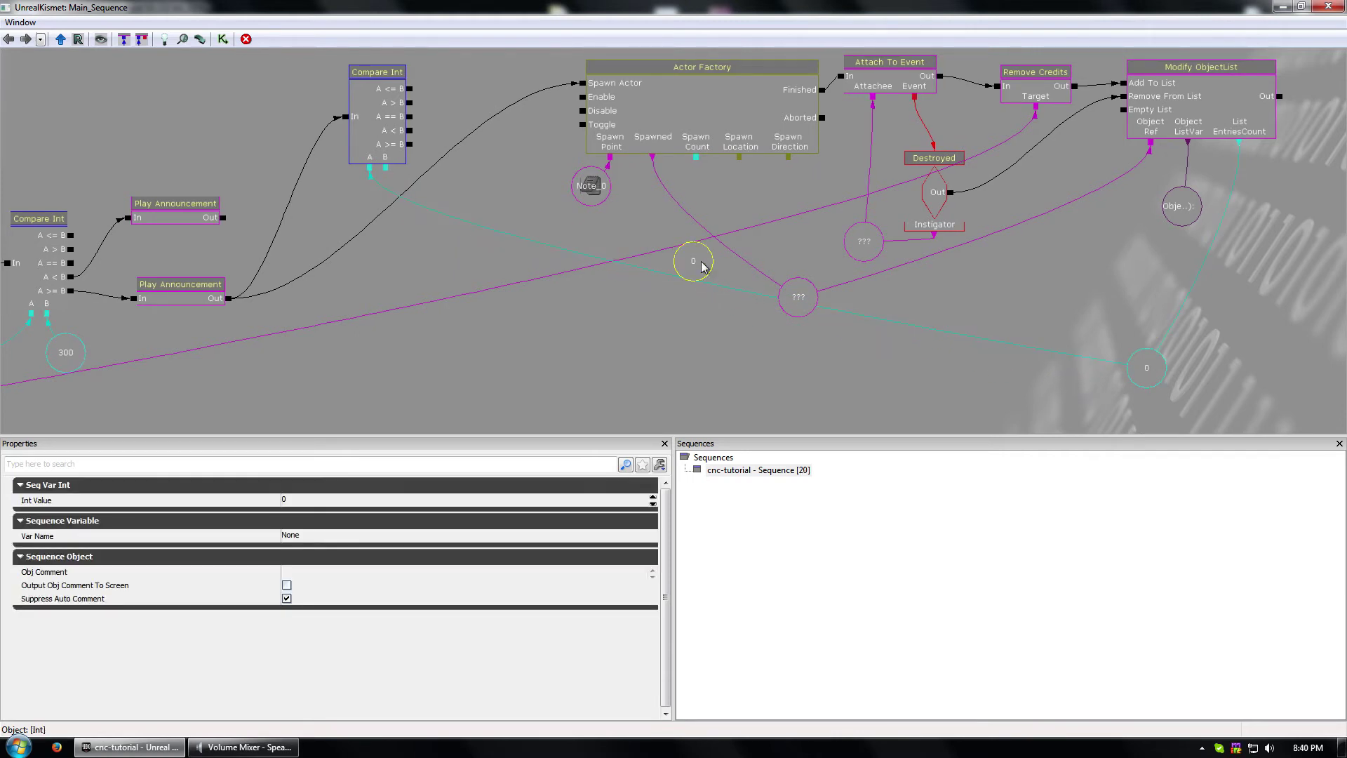
{"action": "left_click_drag", "start_coordinate": [703, 265], "coordinate": [452, 184]}
{"action": "left_click", "coordinate": [301, 501]}
{"action": "type", "text": "3"}
{"action": "key", "text": "Return"}
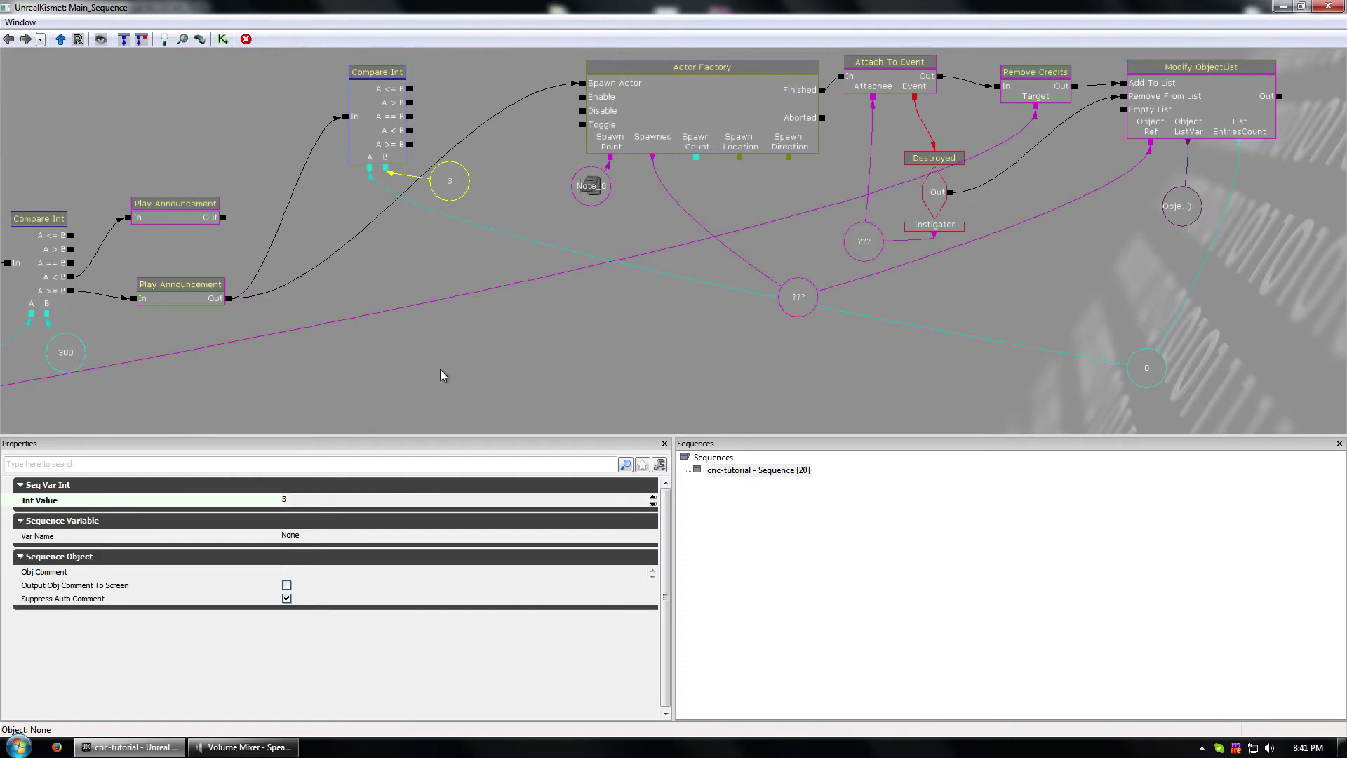
- Link the new Compare Int's A == B output to Actor Factory's Disable and its A < B output to Enable
{"action": "left_click_drag", "start_coordinate": [440, 369], "coordinate": [467, 406]}
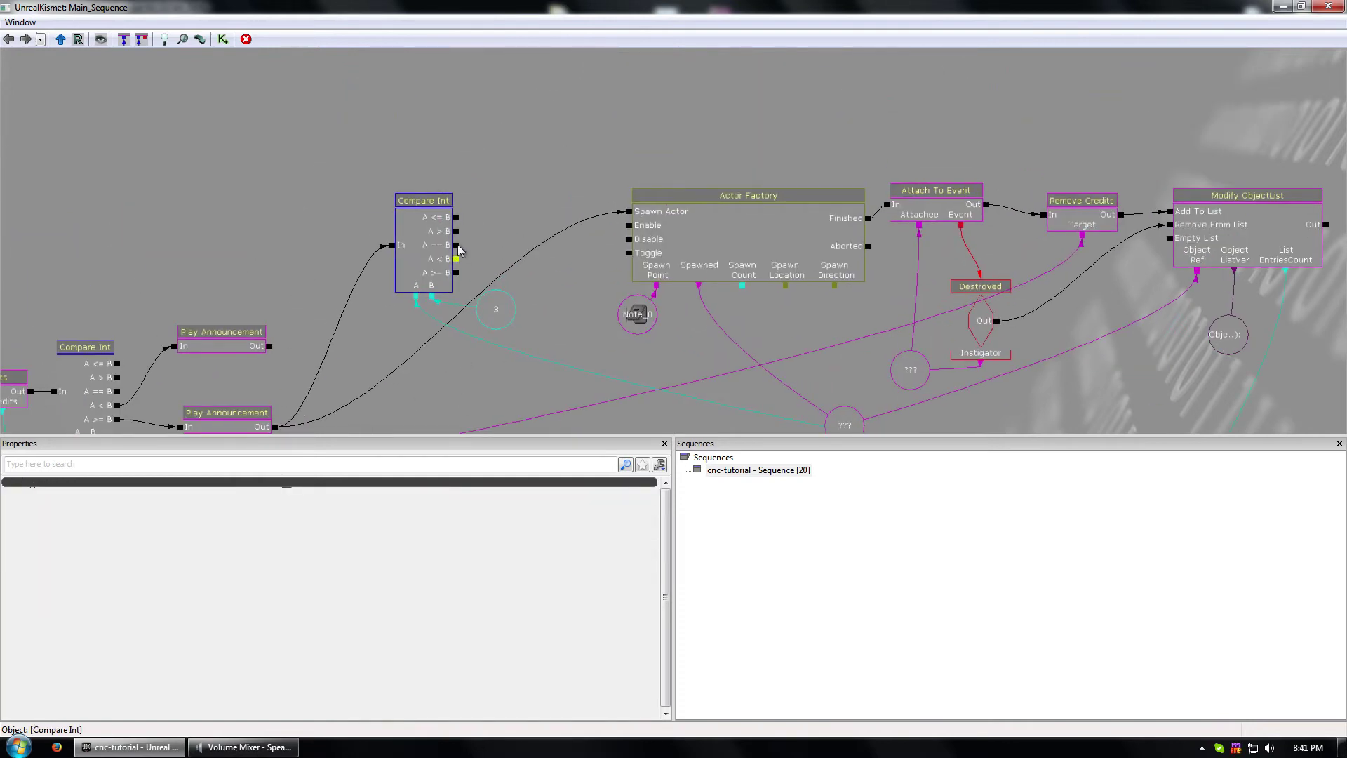
{"action": "left_click_drag", "start_coordinate": [456, 244], "coordinate": [630, 240]}
{"action": "left_click_drag", "start_coordinate": [456, 258], "coordinate": [629, 225]}
{"action": "left_click_drag", "start_coordinate": [456, 217], "coordinate": [629, 226]}
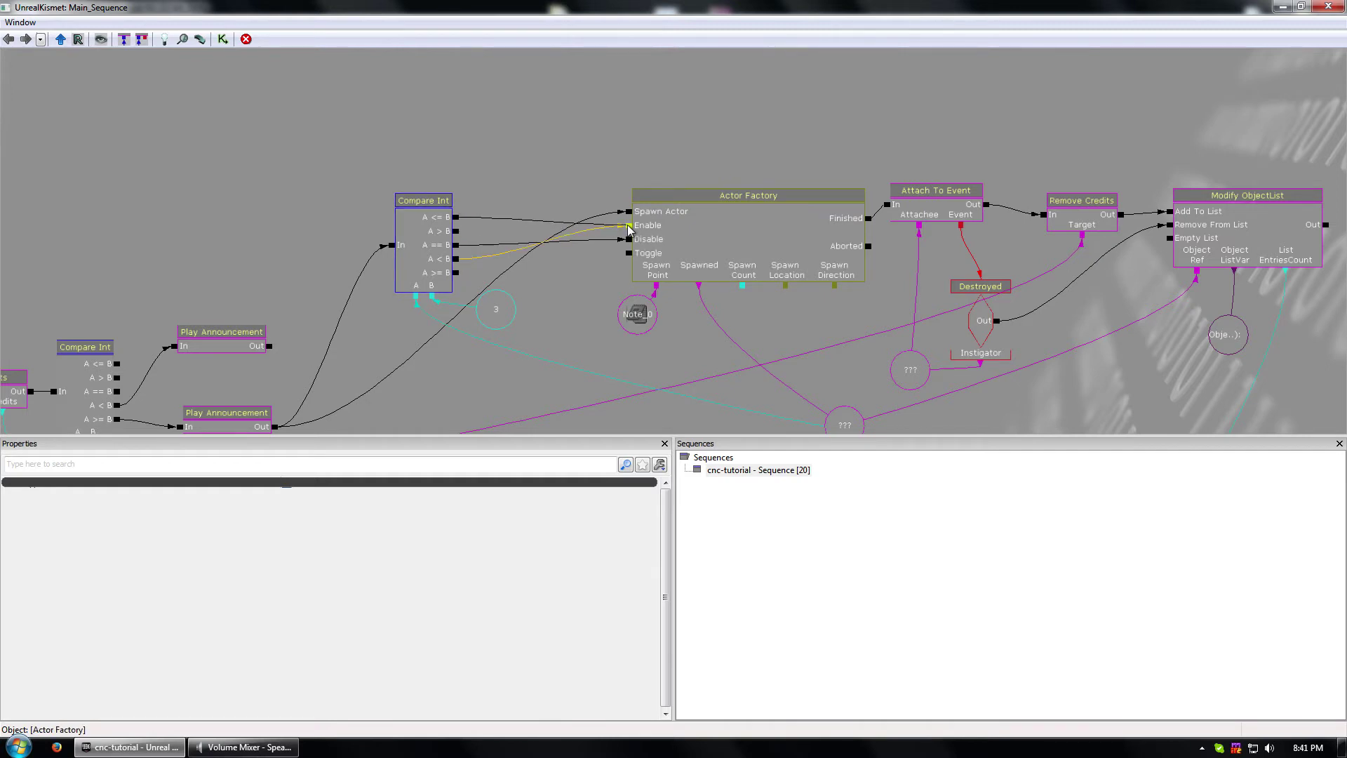
{"action": "right_click", "coordinate": [456, 217]}
{"action": "left_click", "coordinate": [491, 205]}
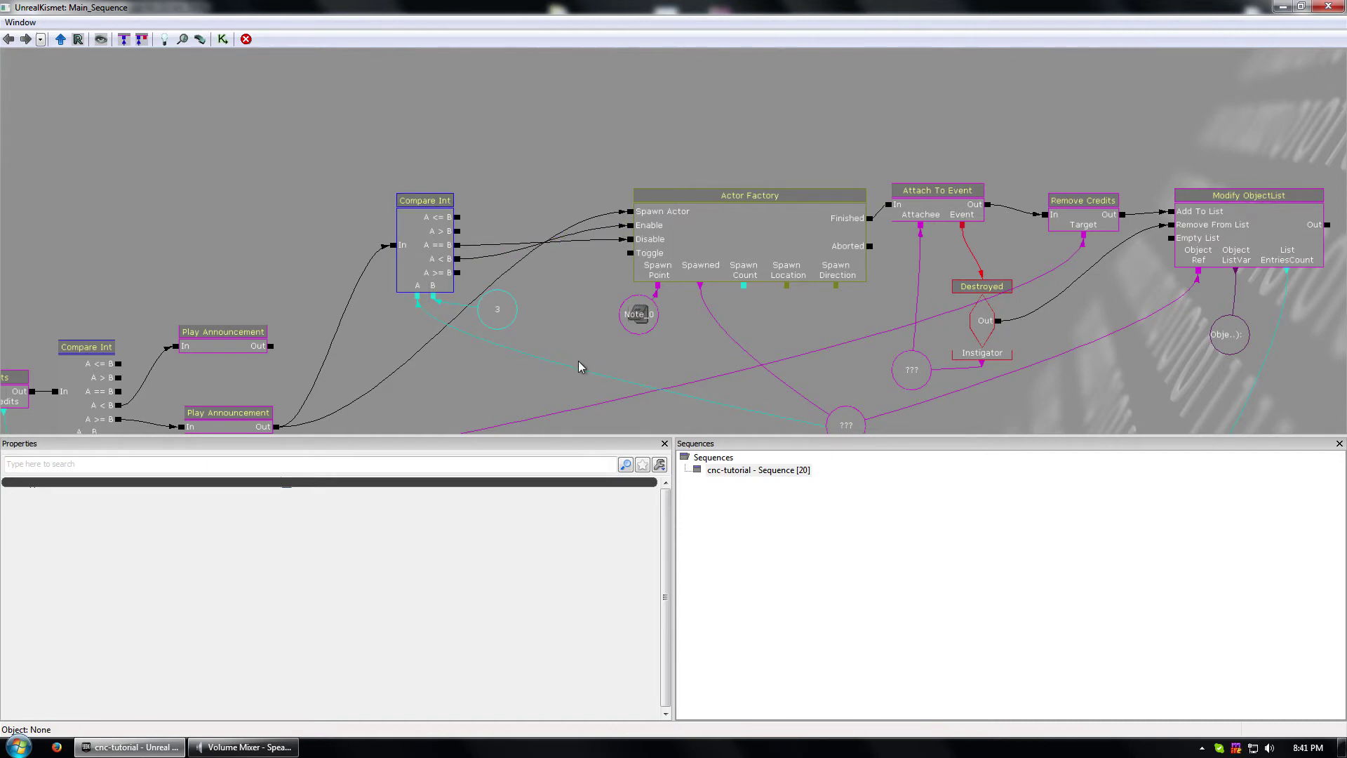
- Break the link between the lower Play Announcement and Actor Factory's Spawn Actor input
{"action": "left_click_drag", "start_coordinate": [582, 364], "coordinate": [430, 292]}
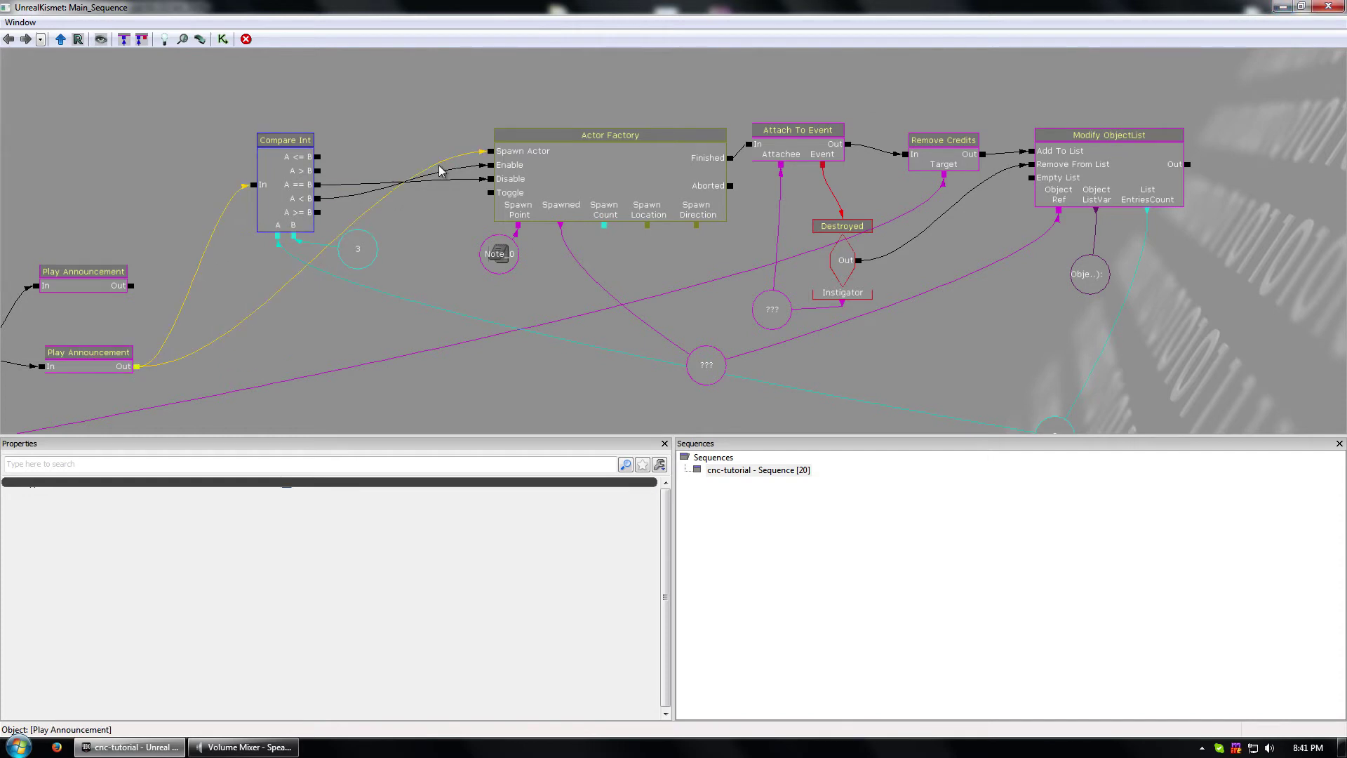
{"action": "right_click", "coordinate": [490, 152]}
{"action": "left_click", "coordinate": [523, 138]}
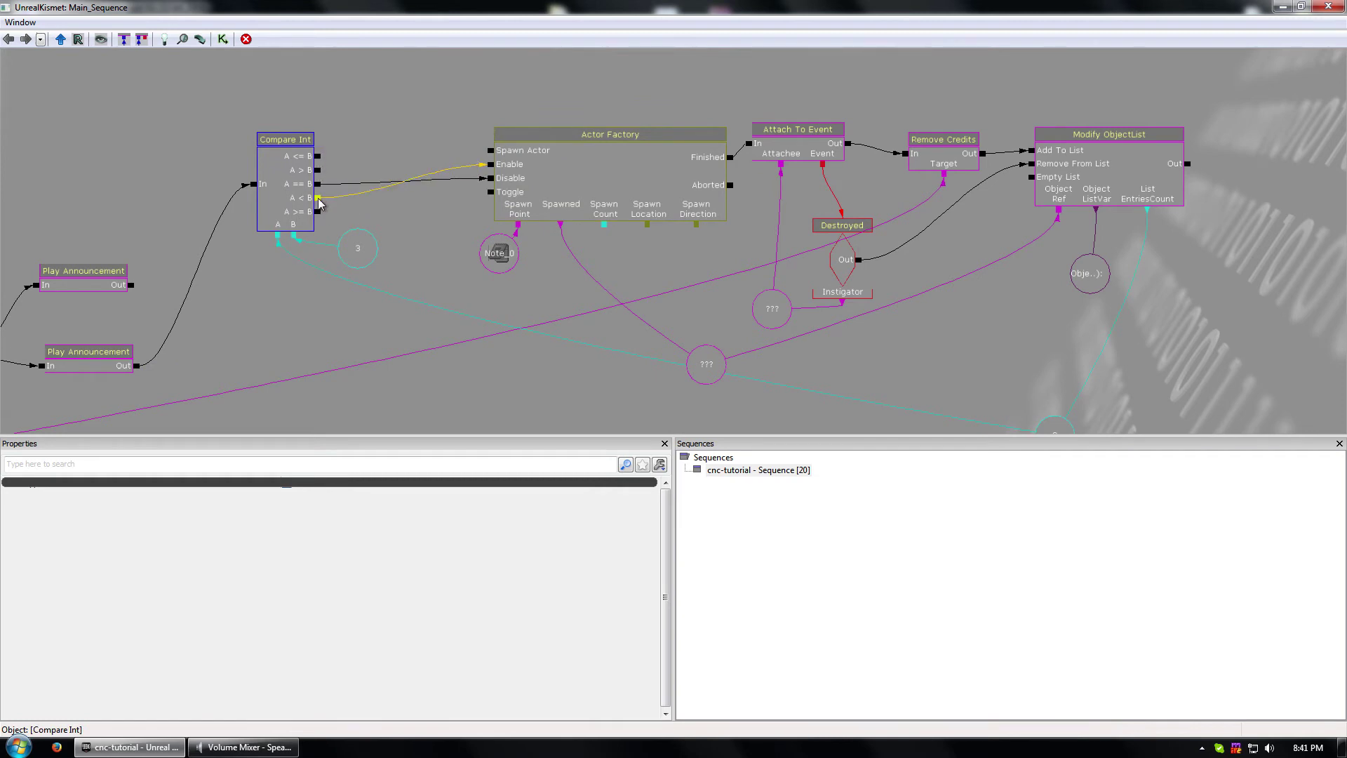
{"action": "left_click_drag", "start_coordinate": [318, 199], "coordinate": [489, 151]}
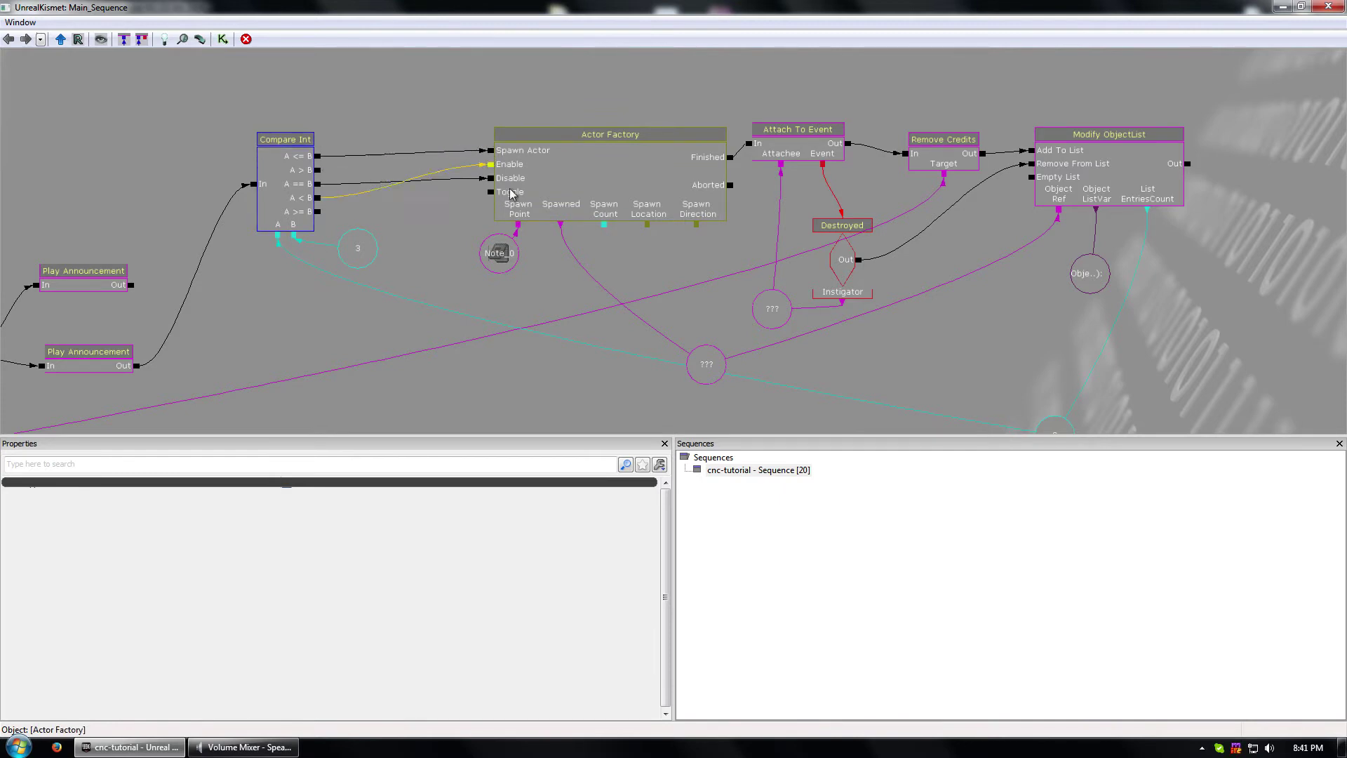
{"action": "right_click", "coordinate": [323, 164]}
{"action": "left_click", "coordinate": [329, 179]}
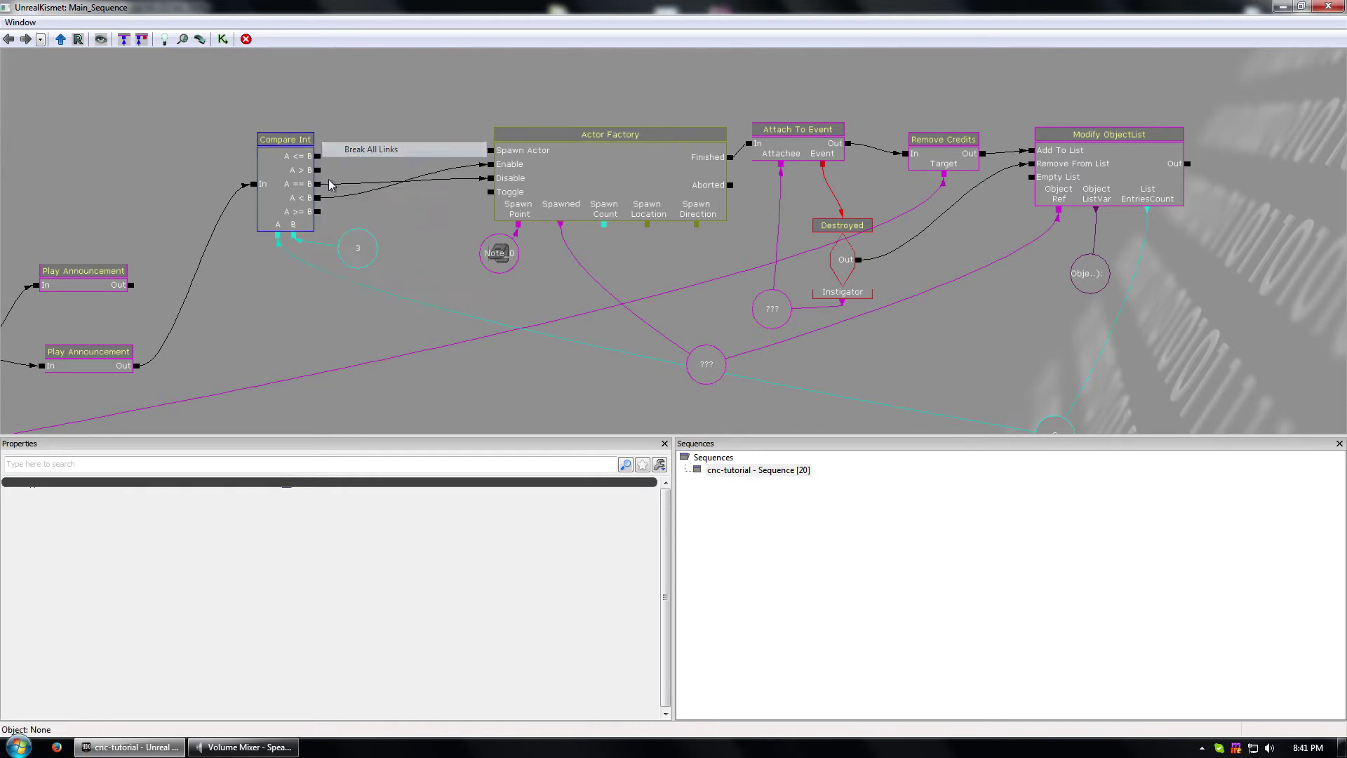
- Link the new Compare Int's A < B output to Actor Factory's Spawn Actor input
{"action": "left_click_drag", "start_coordinate": [318, 198], "coordinate": [491, 149]}
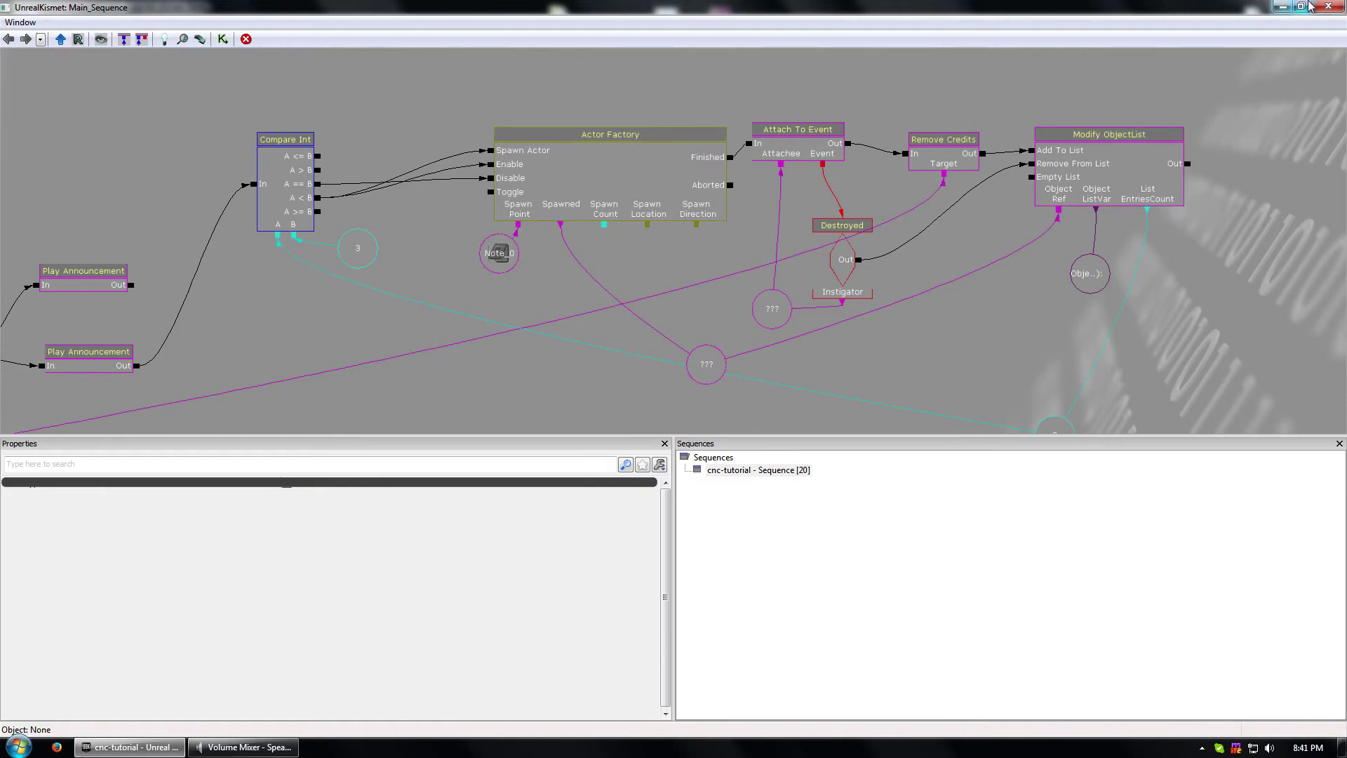
- Minimize Kismet, start a play-test from the ground before the landing pad and rerun the previous console command for more credits
{"action": "left_click", "coordinate": [1288, 7]}
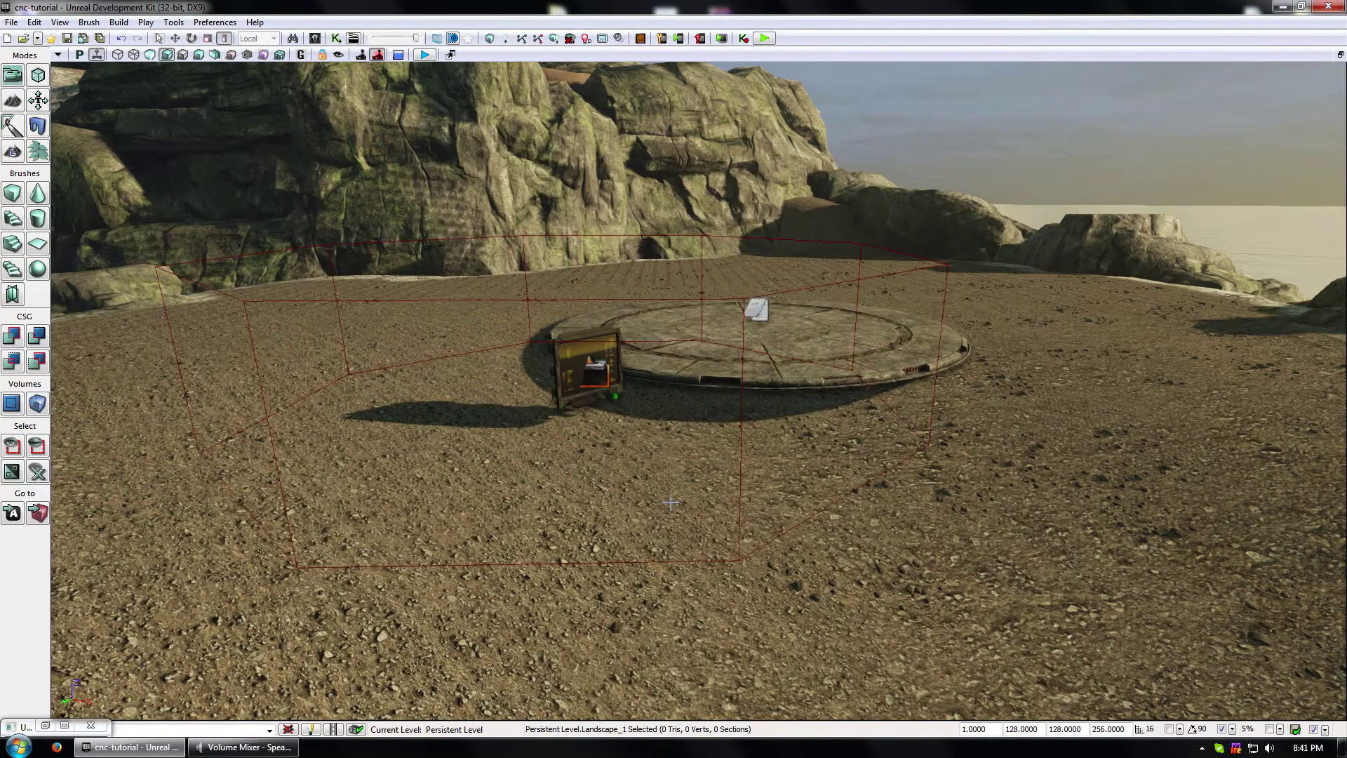
{"action": "right_click", "coordinate": [670, 487]}
{"action": "left_click", "coordinate": [736, 475]}
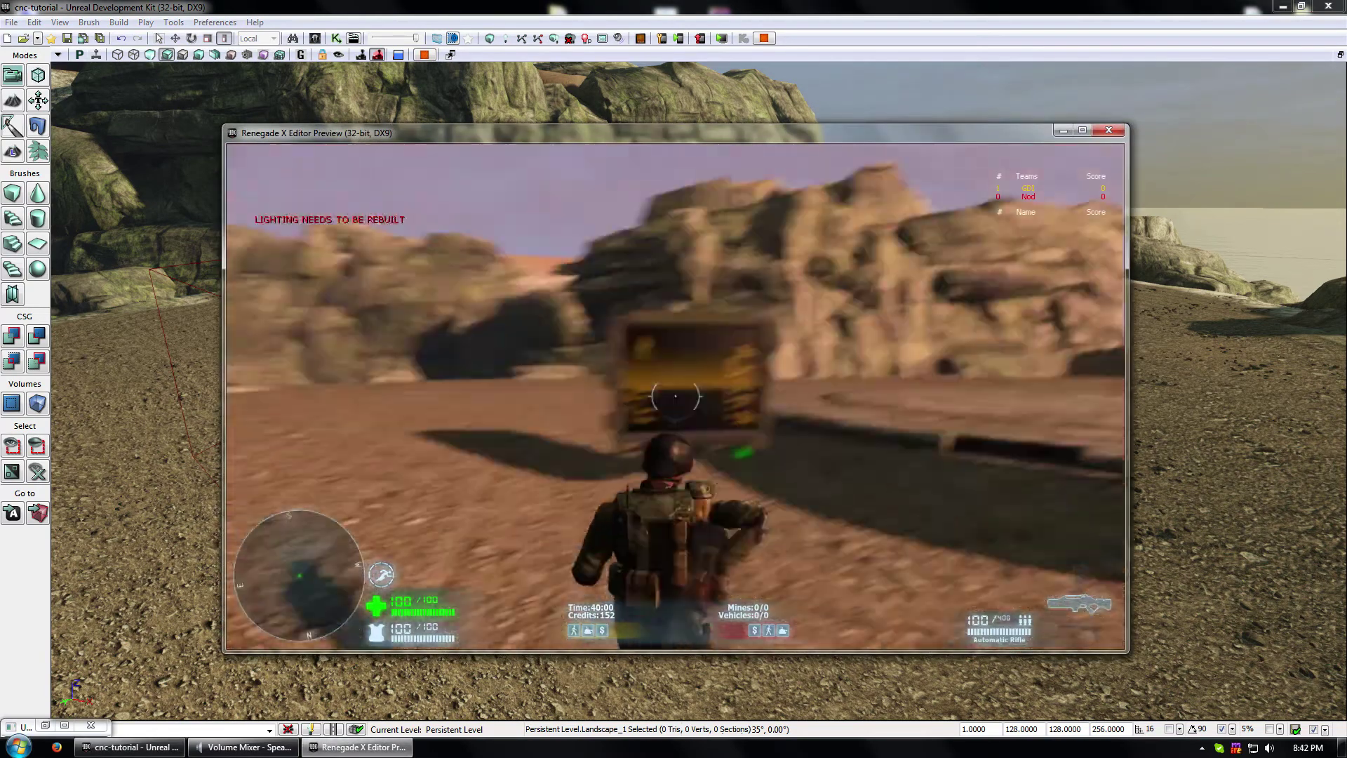
{"action": "key", "text": "Tab"}
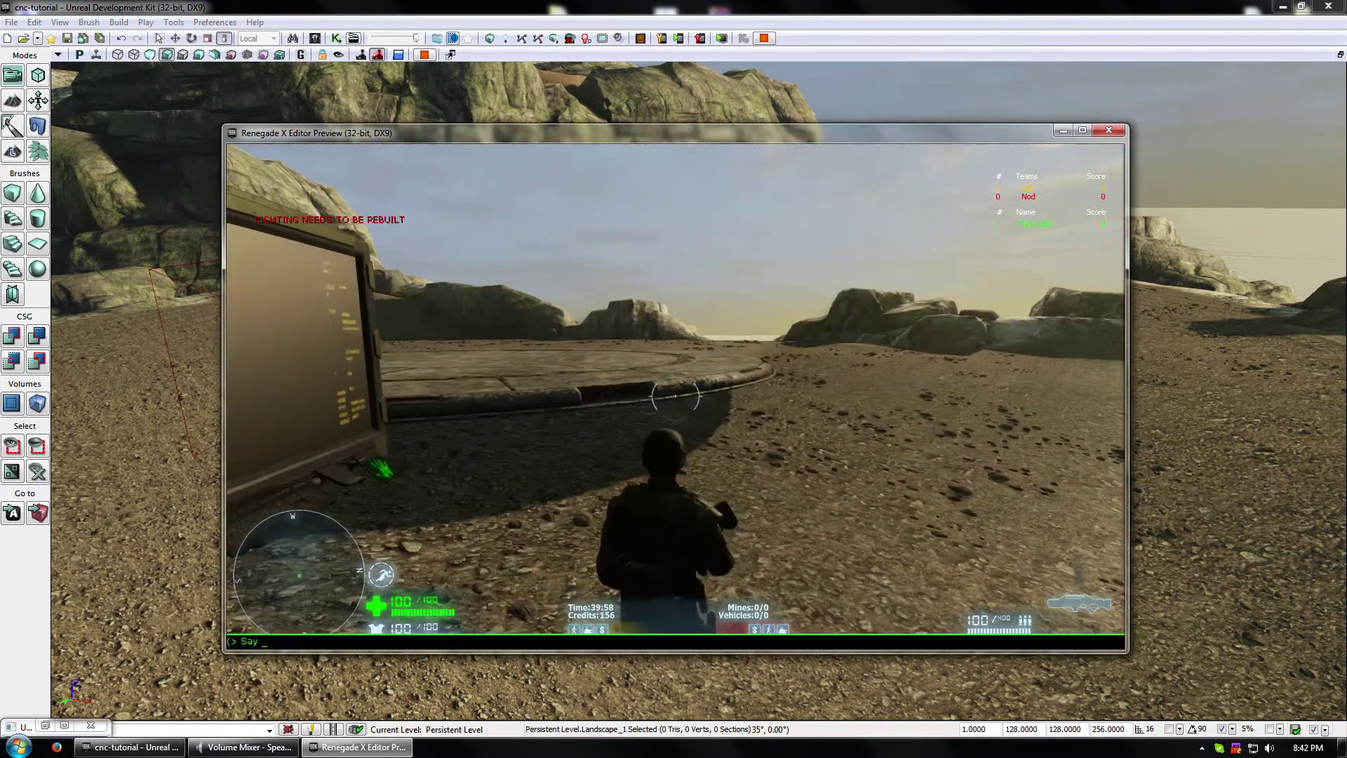
{"action": "key", "text": "Up"}
{"action": "key", "text": "Return"}
- Spawn an Orca at the terminal, board it, fly it off the landing pad and get out
{"action": "key", "text": "w"}
{"action": "key", "text": "e"}
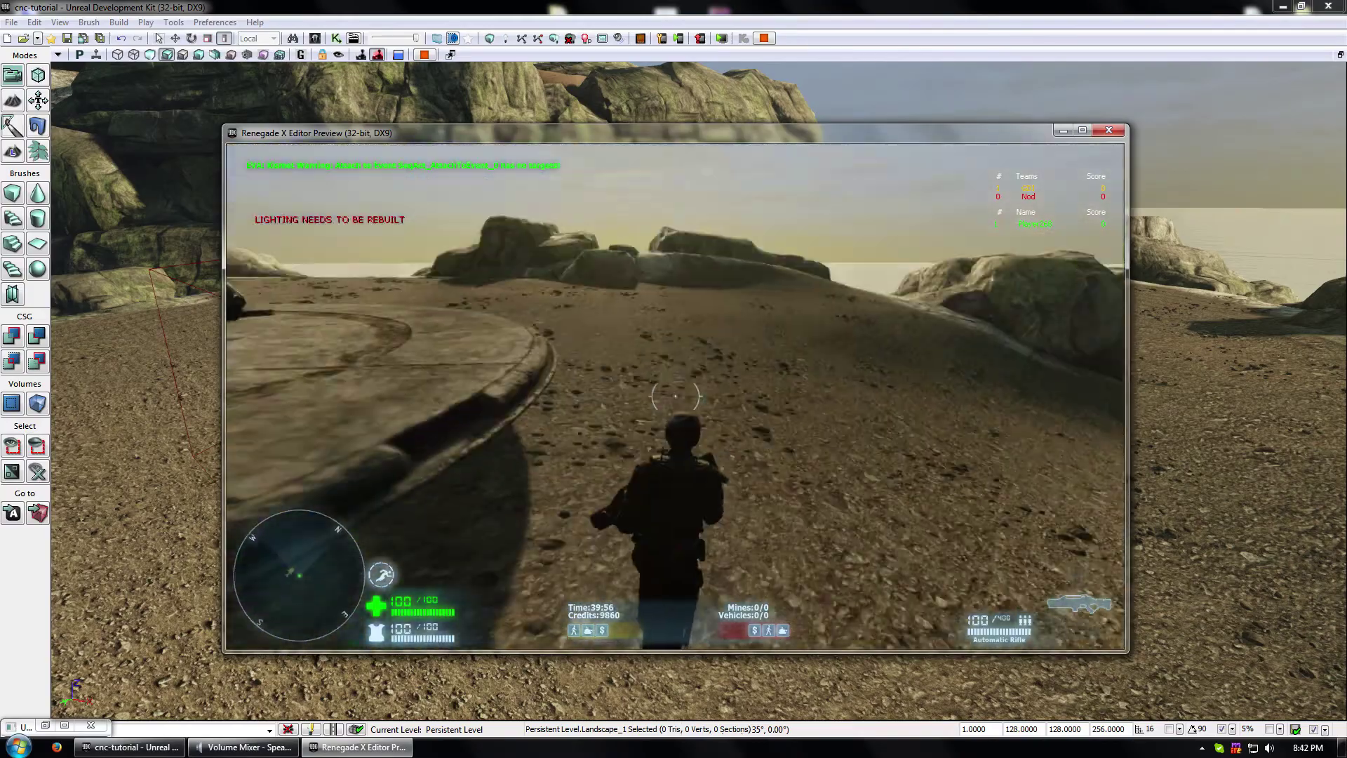
{"action": "key", "text": "w"}
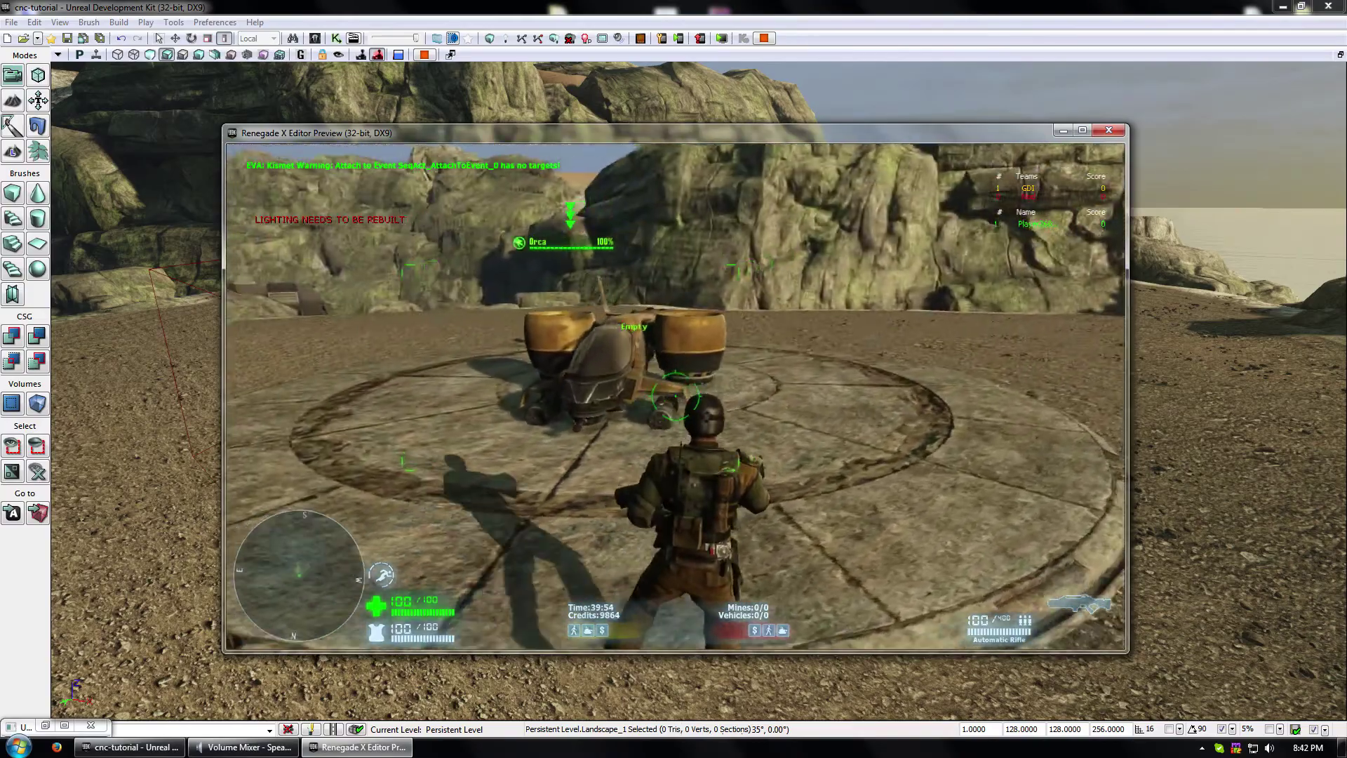
{"action": "key", "text": "e"}
{"action": "key", "text": "w"}
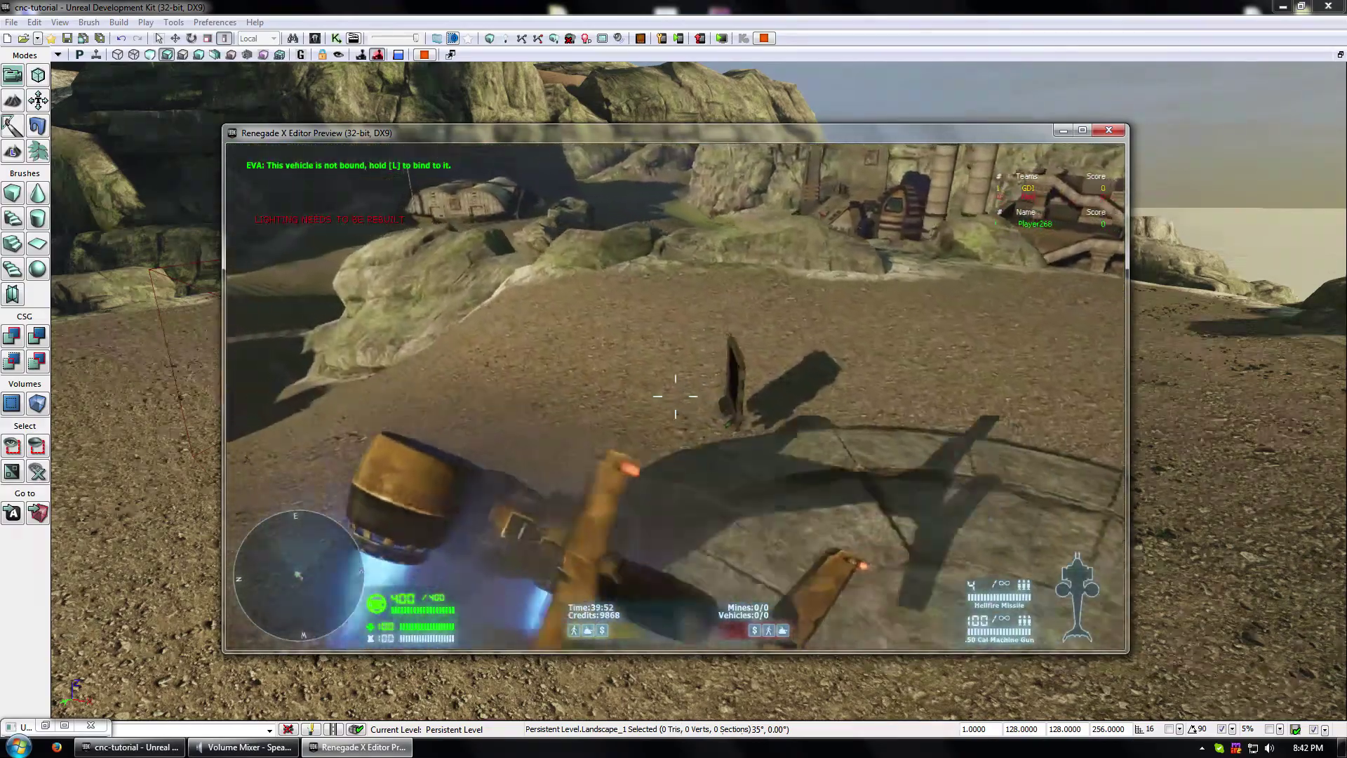
{"action": "key", "text": "e"}
- Spawn a further Orca at the terminal, move it off the landing pad and return for another
{"action": "key", "text": "w"}
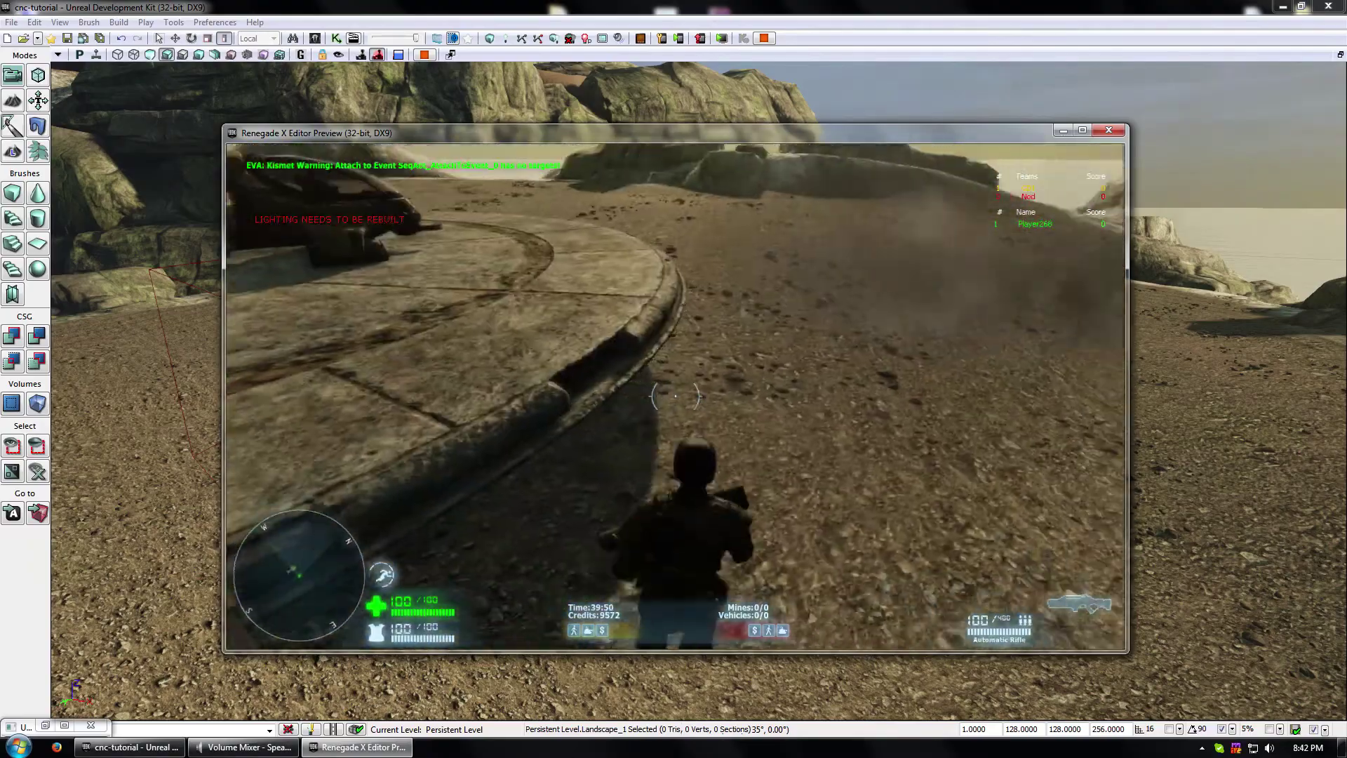
{"action": "key", "text": "w"}
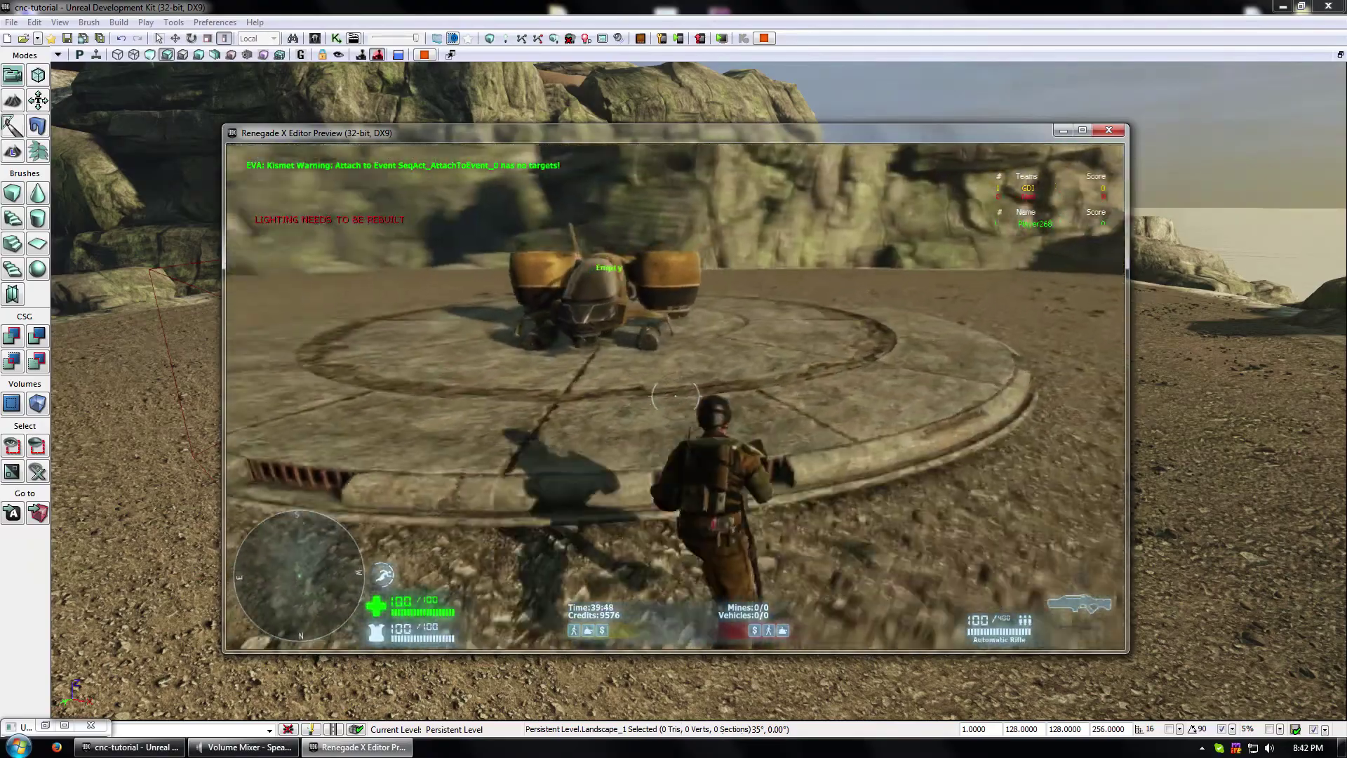
{"action": "key", "text": "e"}
{"action": "key", "text": "w"}
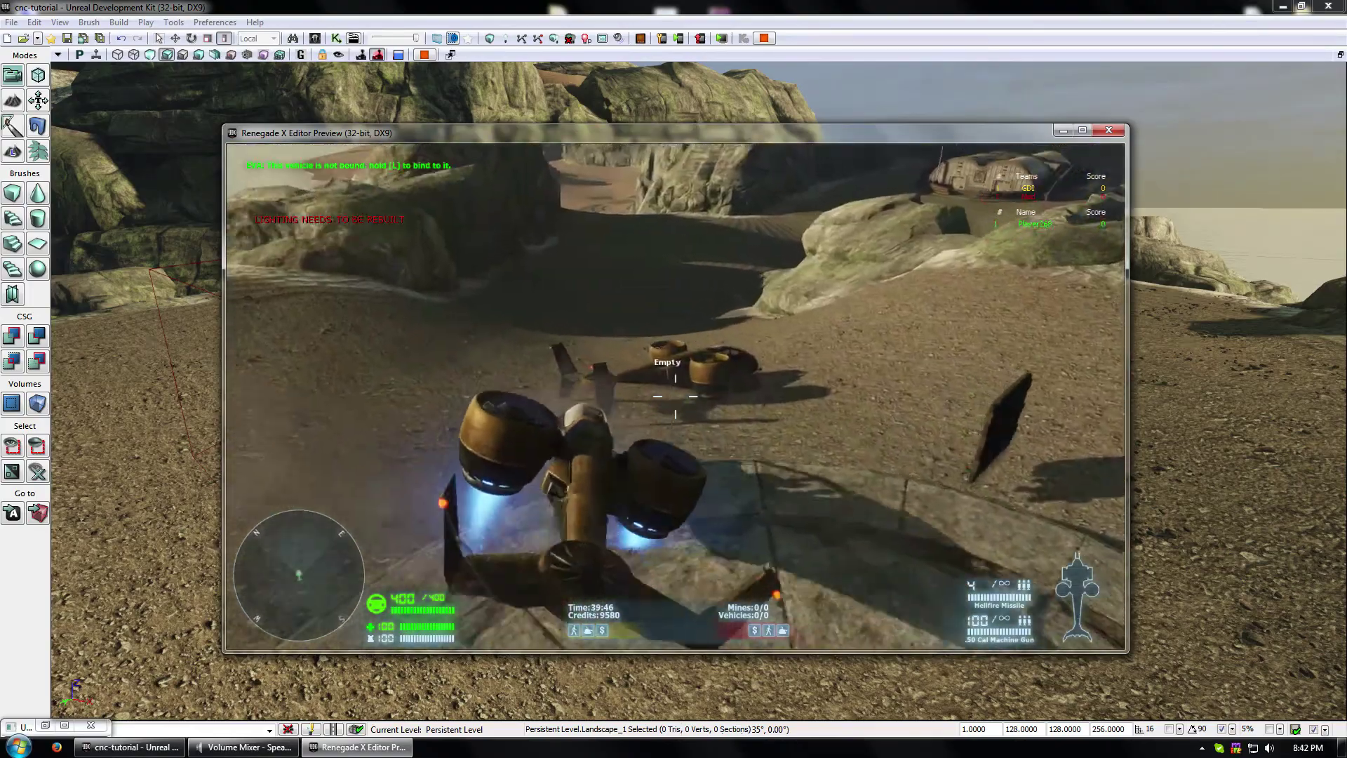
{"action": "key", "text": "e"}
{"action": "key", "text": "w"}
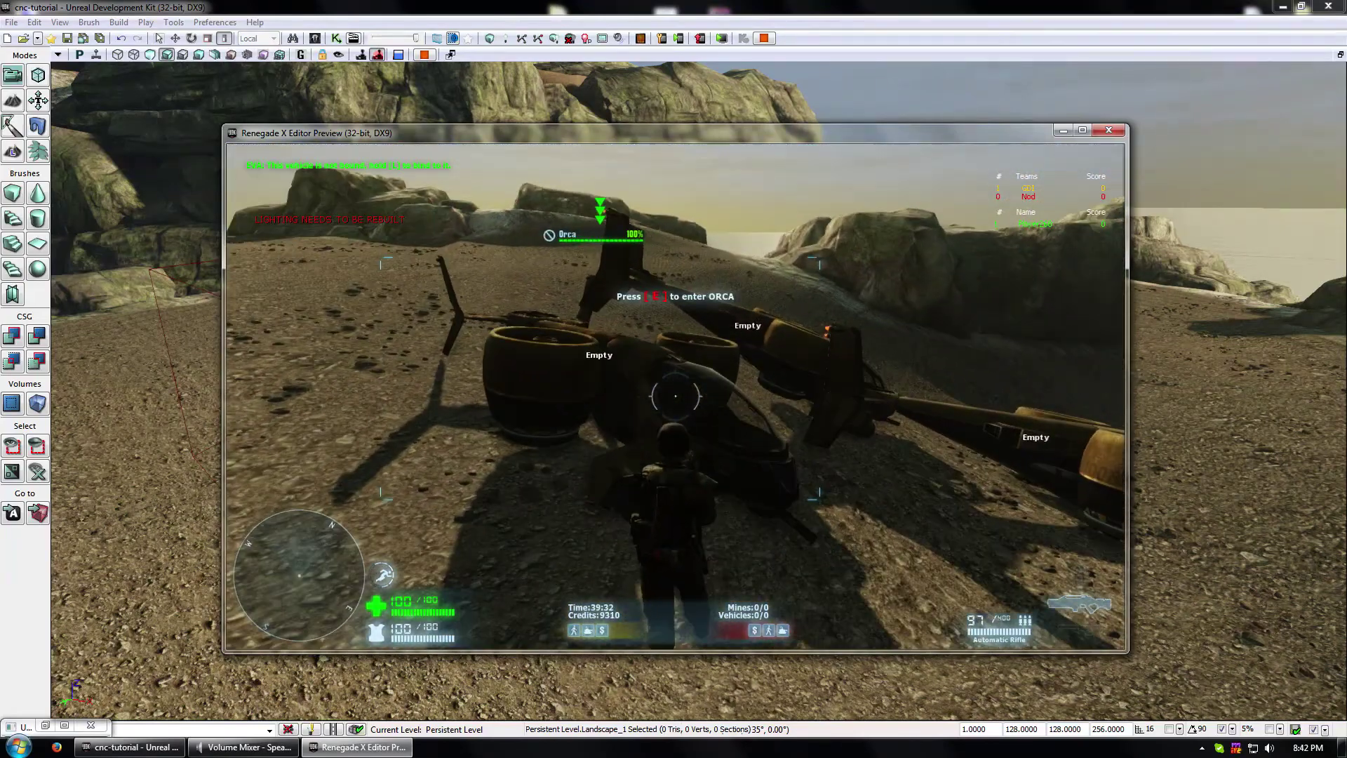
- Fire the flying Orca's weapons at one of the empty parked Orcas to destroy it
{"action": "left_click", "coordinate": [675, 397]}
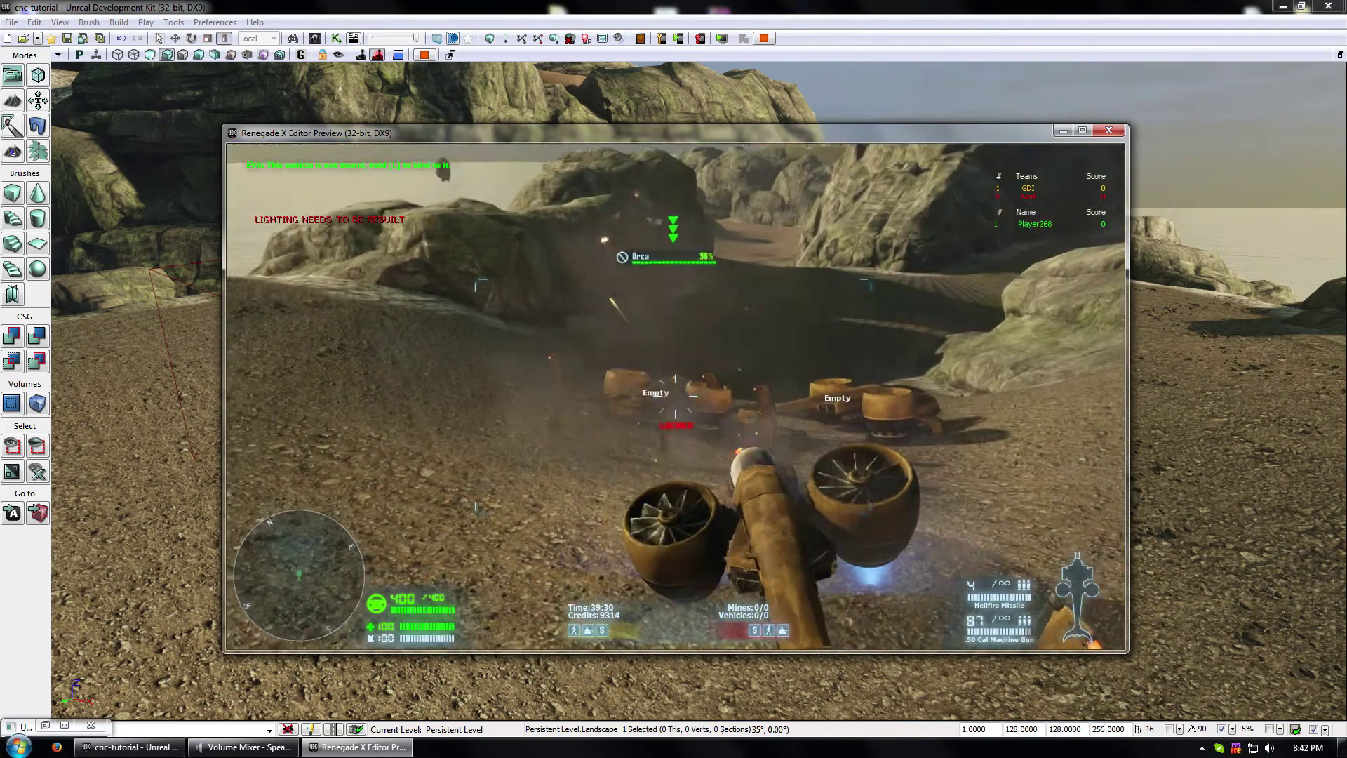
{"action": "left_click", "coordinate": [675, 396]}
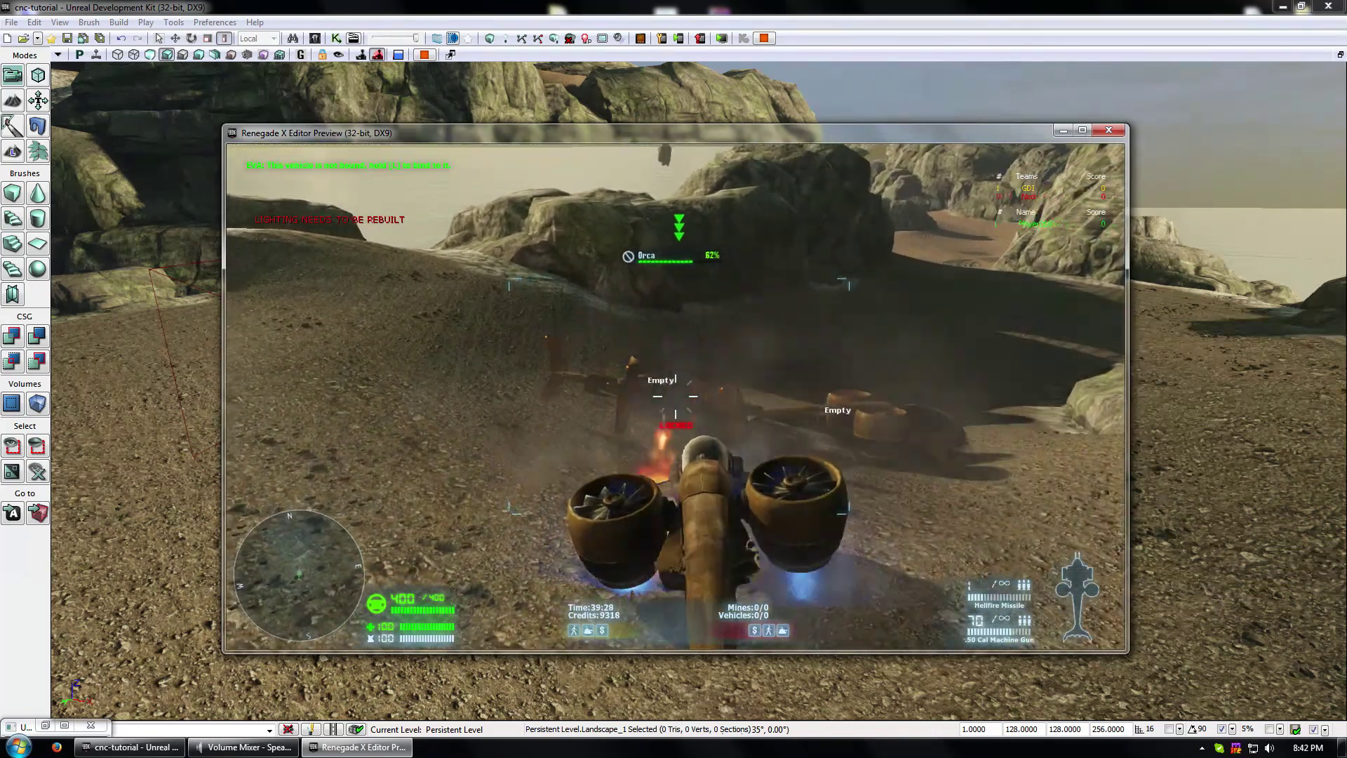
{"action": "left_click", "coordinate": [675, 396]}
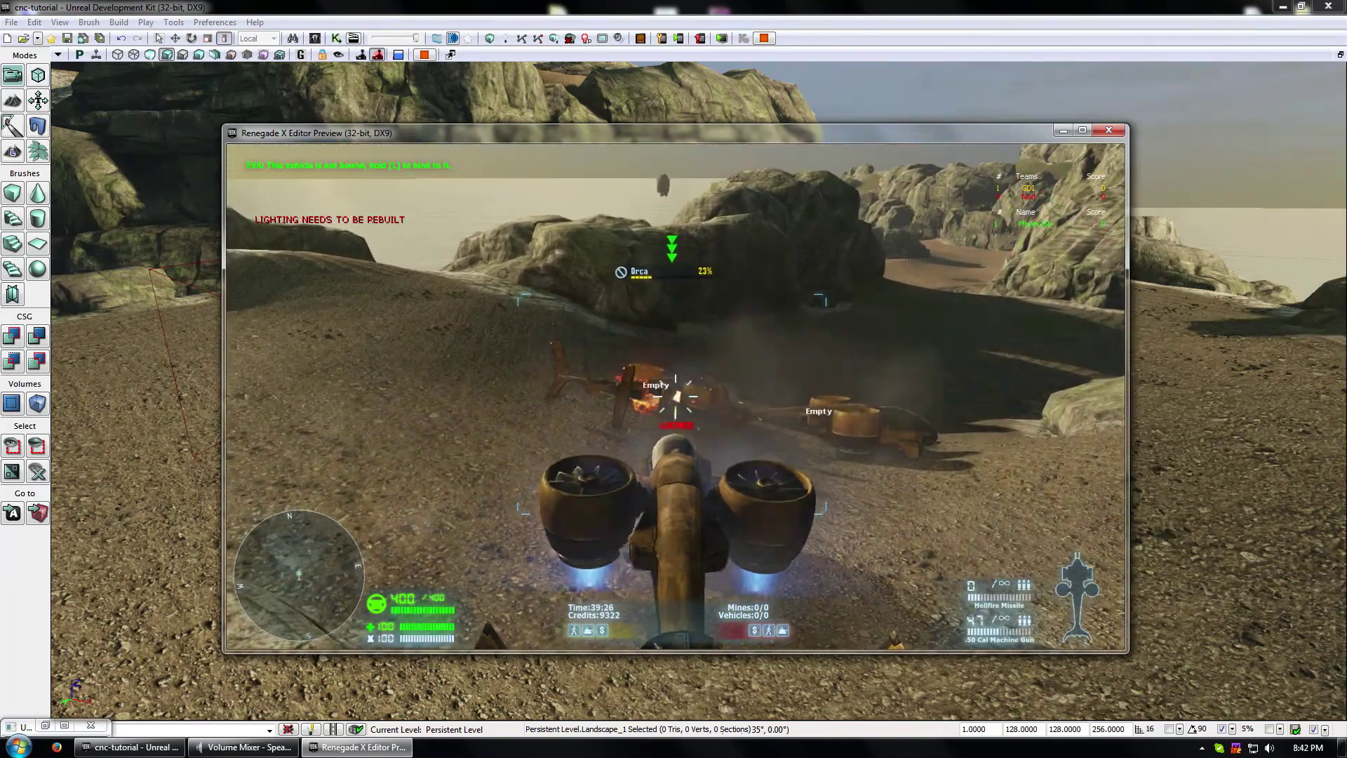
{"action": "left_click", "coordinate": [675, 397]}
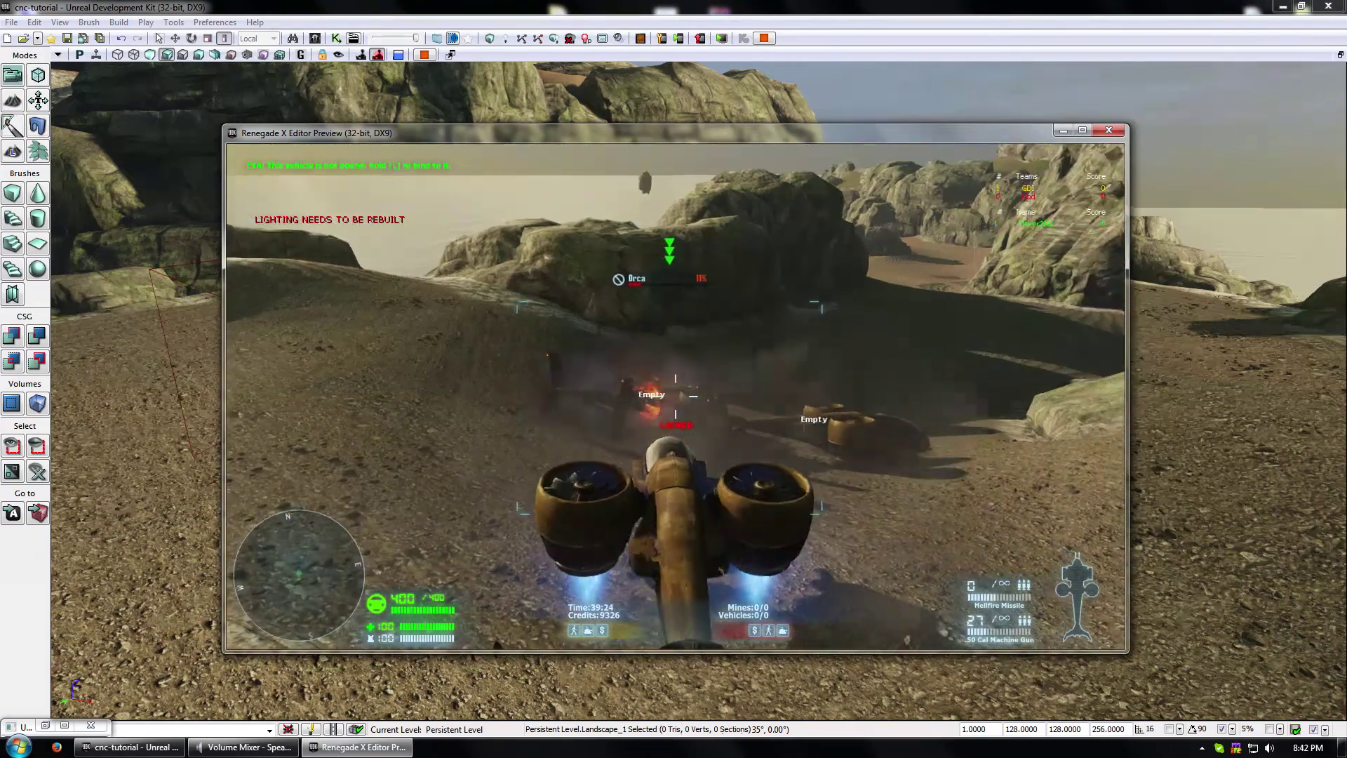
{"action": "left_click", "coordinate": [675, 396]}
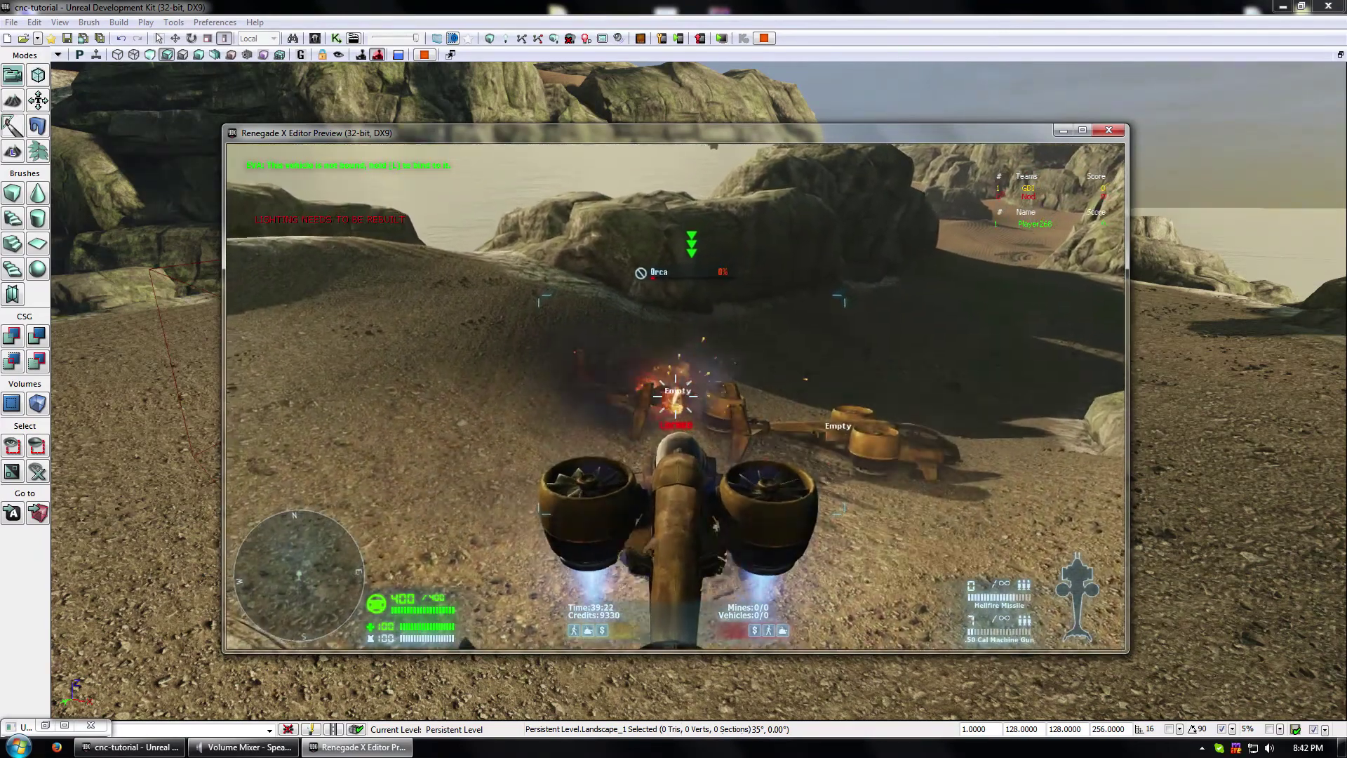
- Leave the Orca and go back to the terminal to test spawning again after destroying a vehicle
{"action": "key", "text": "e"}
{"action": "key", "text": "w"}
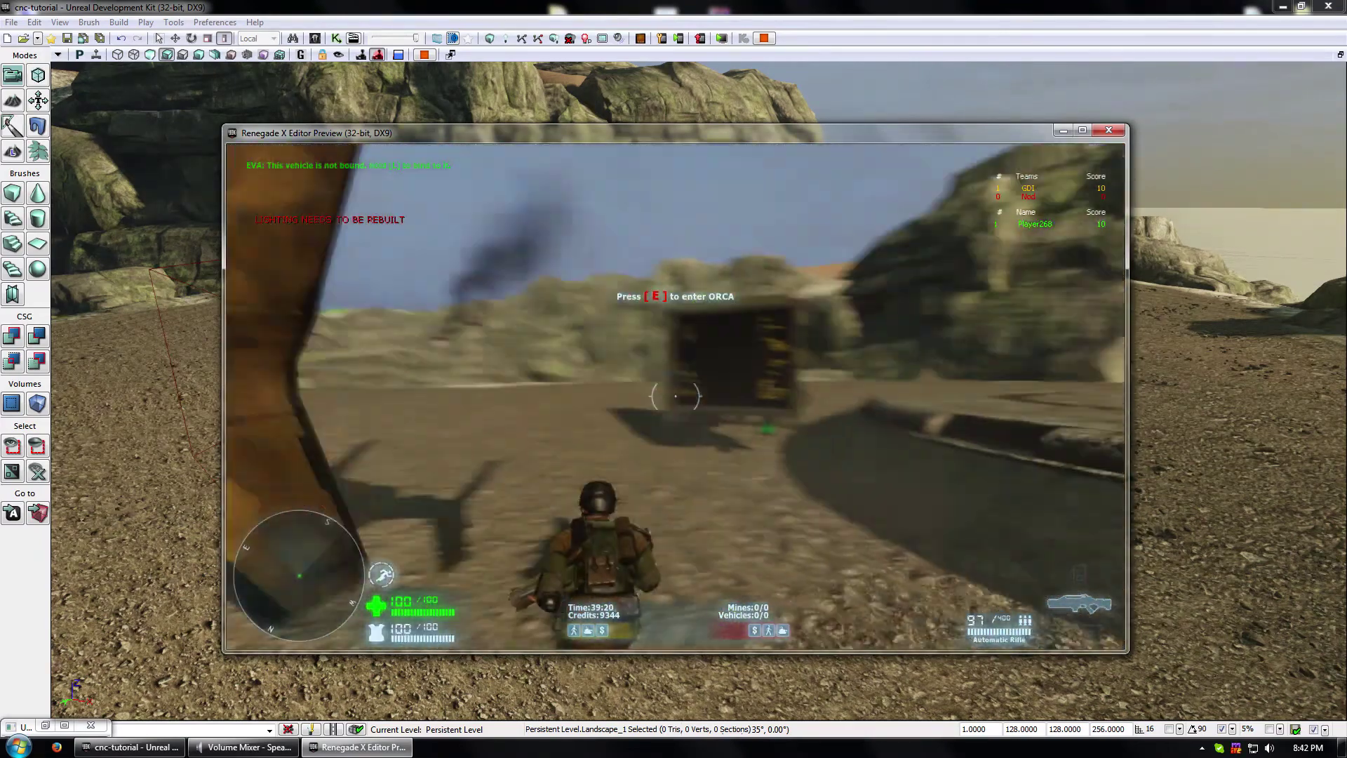
{"action": "key", "text": "w"}
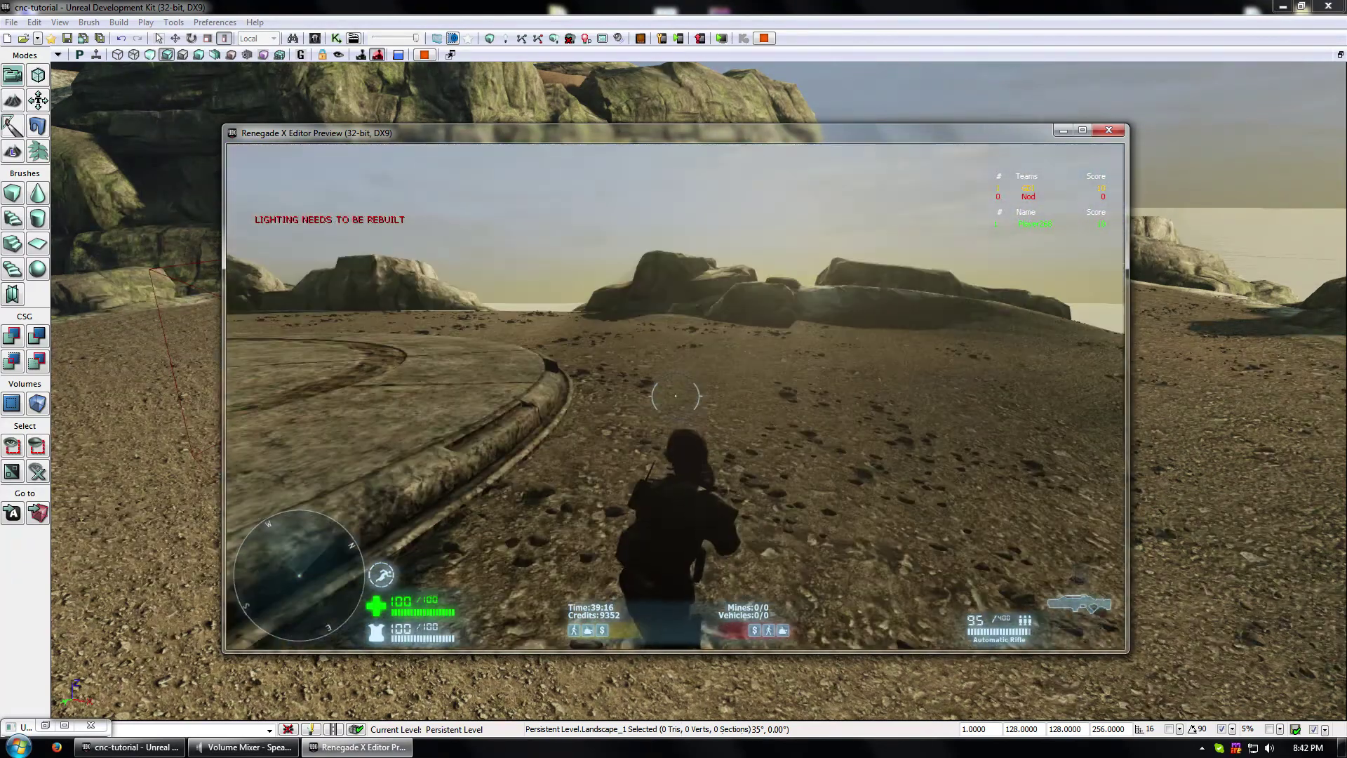
- End the play-test, reopen Kismet and examine the limit Int, the List EntriesCount Int and the Destroyed event's links
{"action": "key", "text": "Escape"}
{"action": "left_click", "coordinate": [338, 38]}
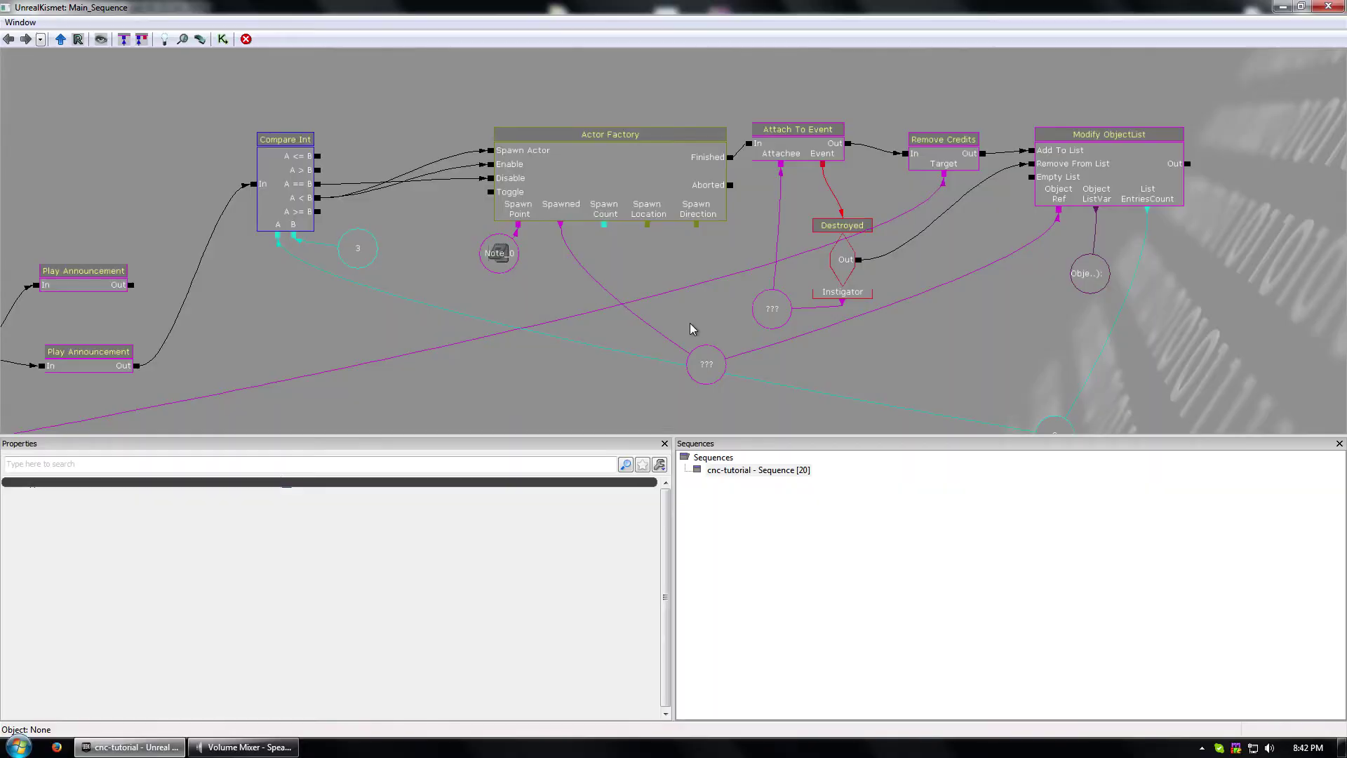
{"action": "left_click", "coordinate": [354, 245]}
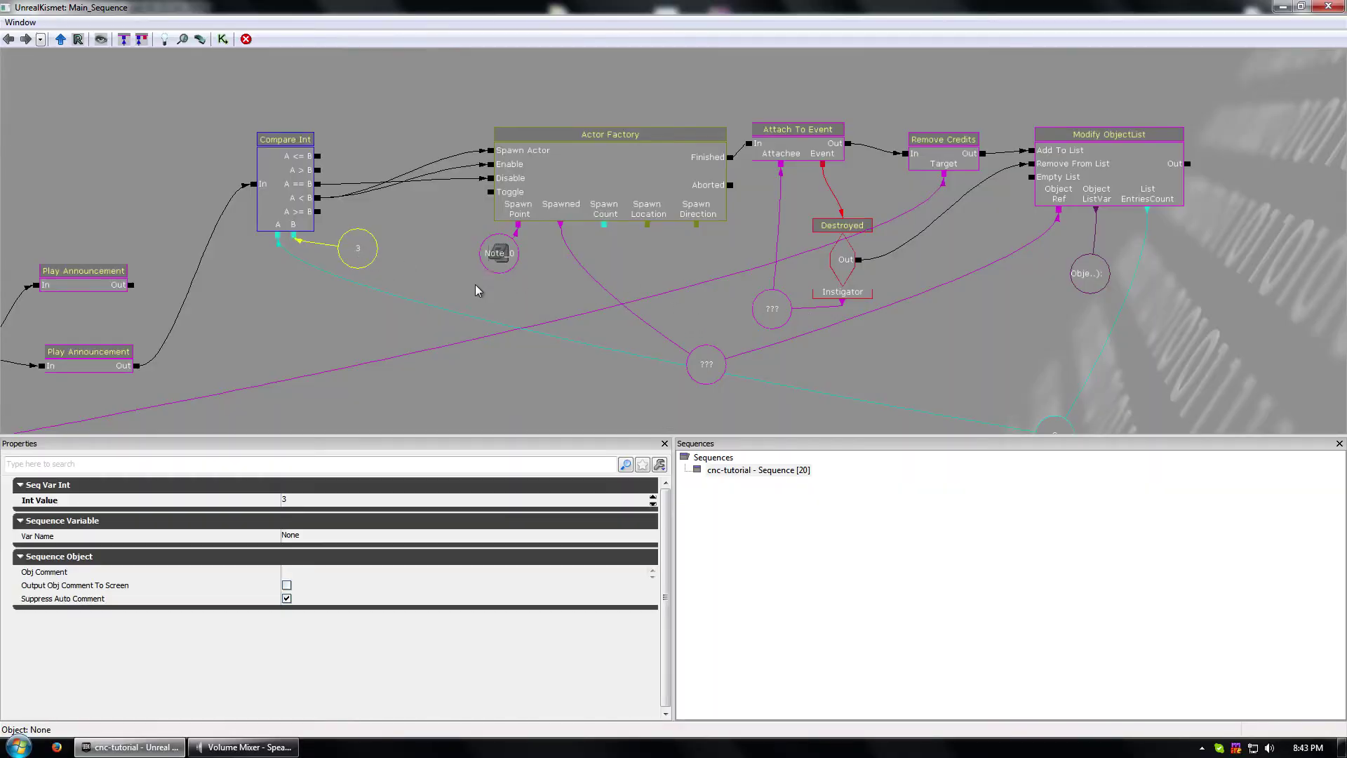
{"action": "left_click_drag", "start_coordinate": [475, 292], "coordinate": [439, 242]}
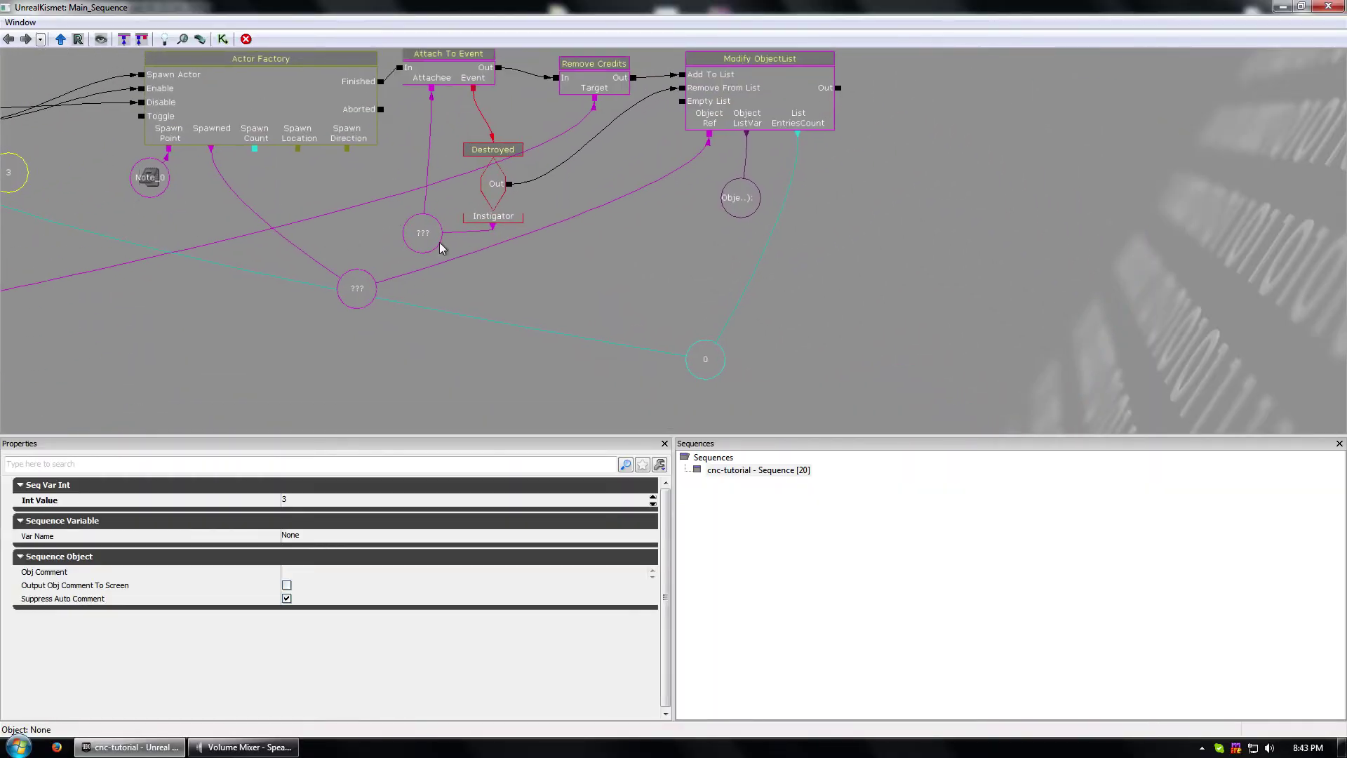
{"action": "left_click", "coordinate": [704, 362]}
{"action": "right_click", "coordinate": [707, 357]}
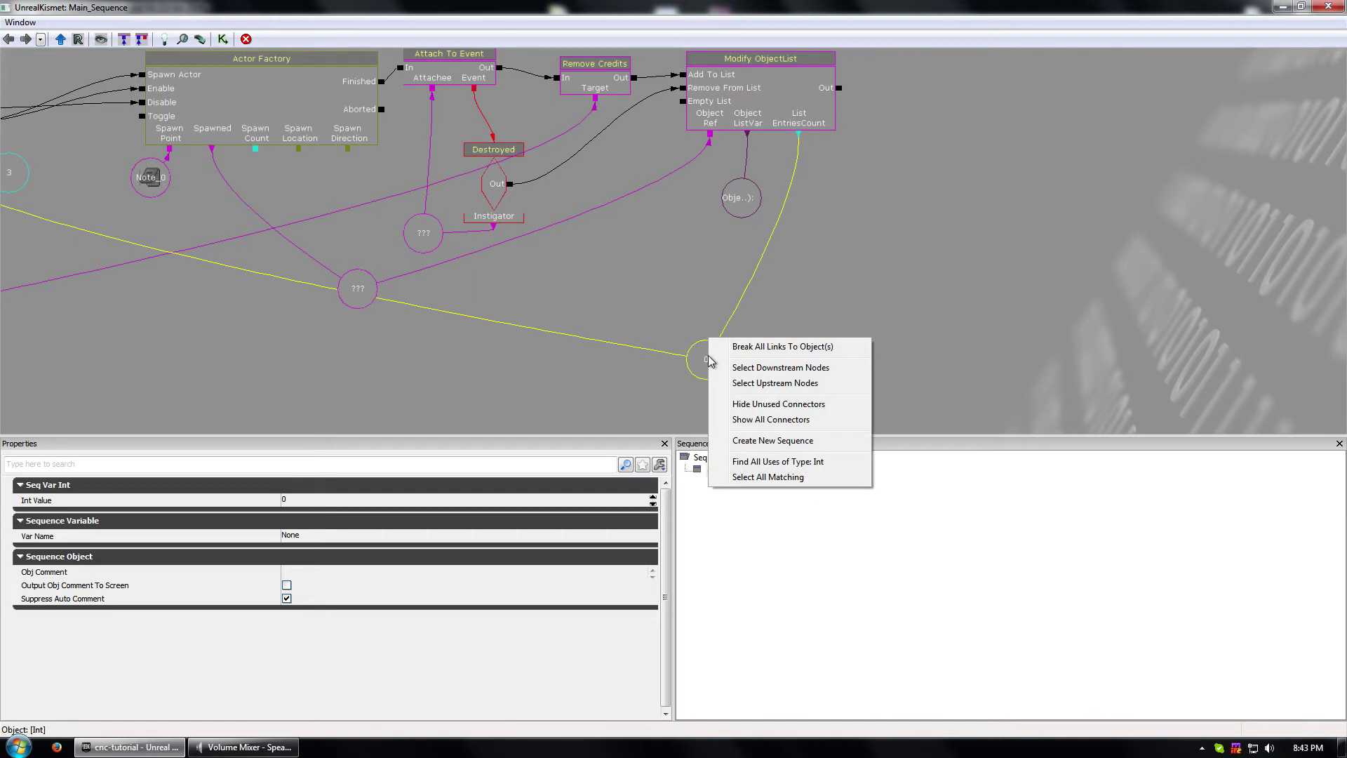
{"action": "left_click", "coordinate": [625, 299]}
{"action": "left_click_drag", "start_coordinate": [658, 316], "coordinate": [589, 420]}
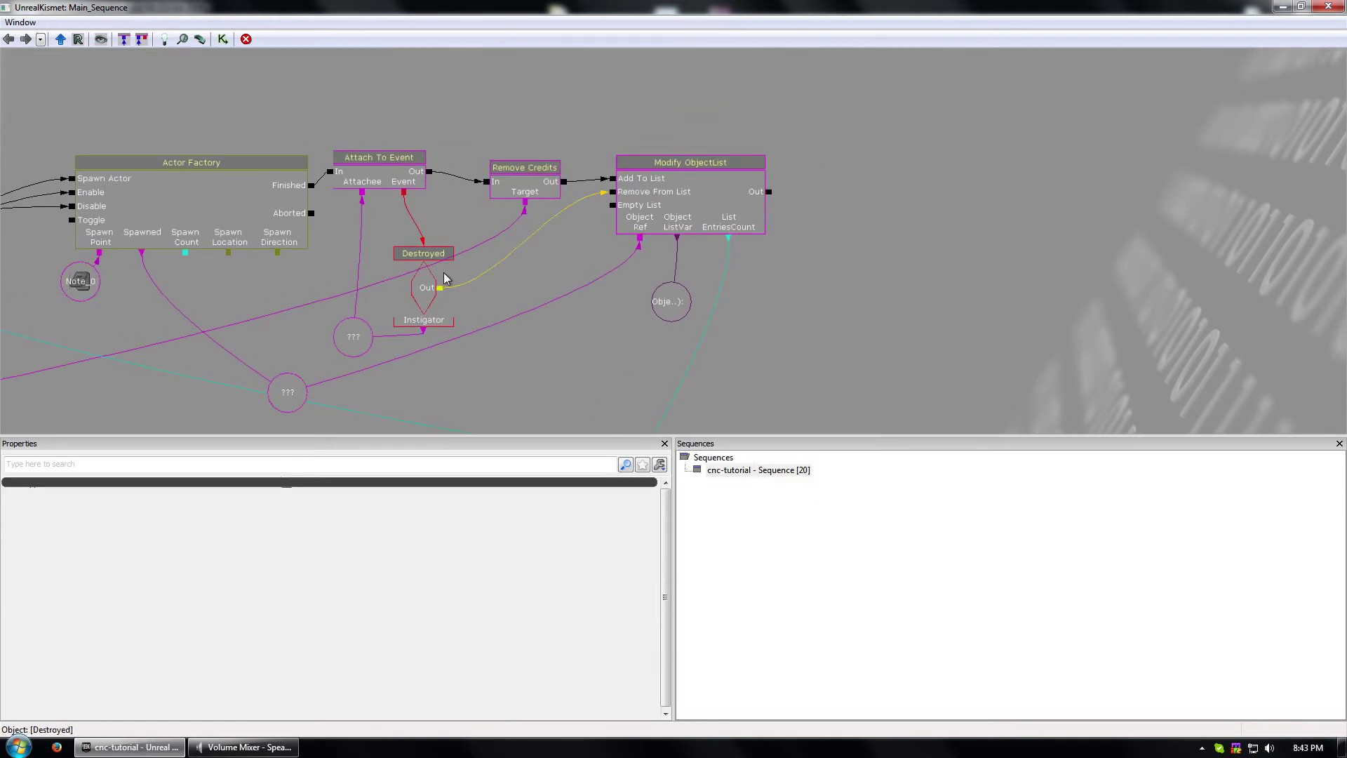
- Delete the separate object variable under Attach To Event and link its Attachee and the Destroyed event's Instigator to the factory's Spawned variable
{"action": "left_click", "coordinate": [428, 300]}
{"action": "left_click", "coordinate": [348, 342]}
{"action": "left_click_drag", "start_coordinate": [569, 301], "coordinate": [771, 236]}
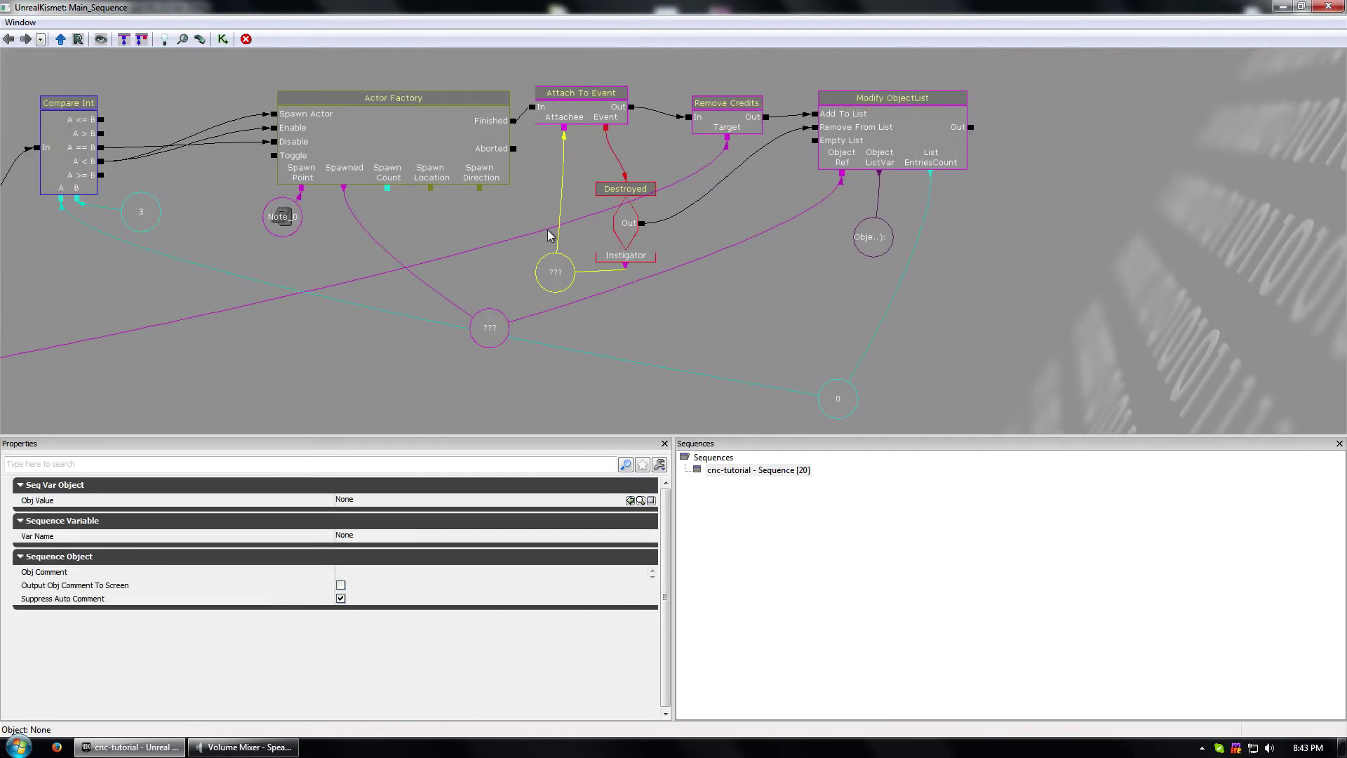
{"action": "key", "text": "Delete"}
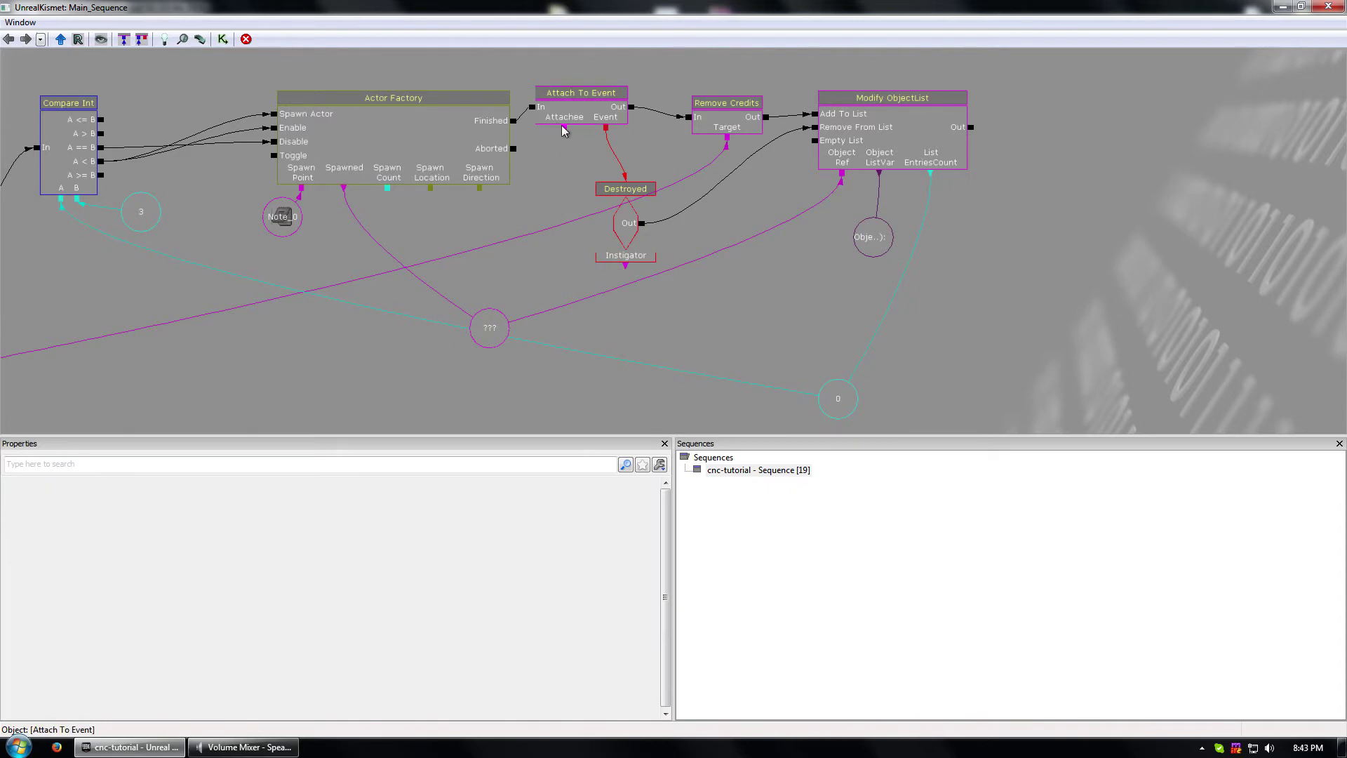
{"action": "left_click_drag", "start_coordinate": [565, 128], "coordinate": [490, 324]}
{"action": "left_click_drag", "start_coordinate": [625, 266], "coordinate": [501, 324]}
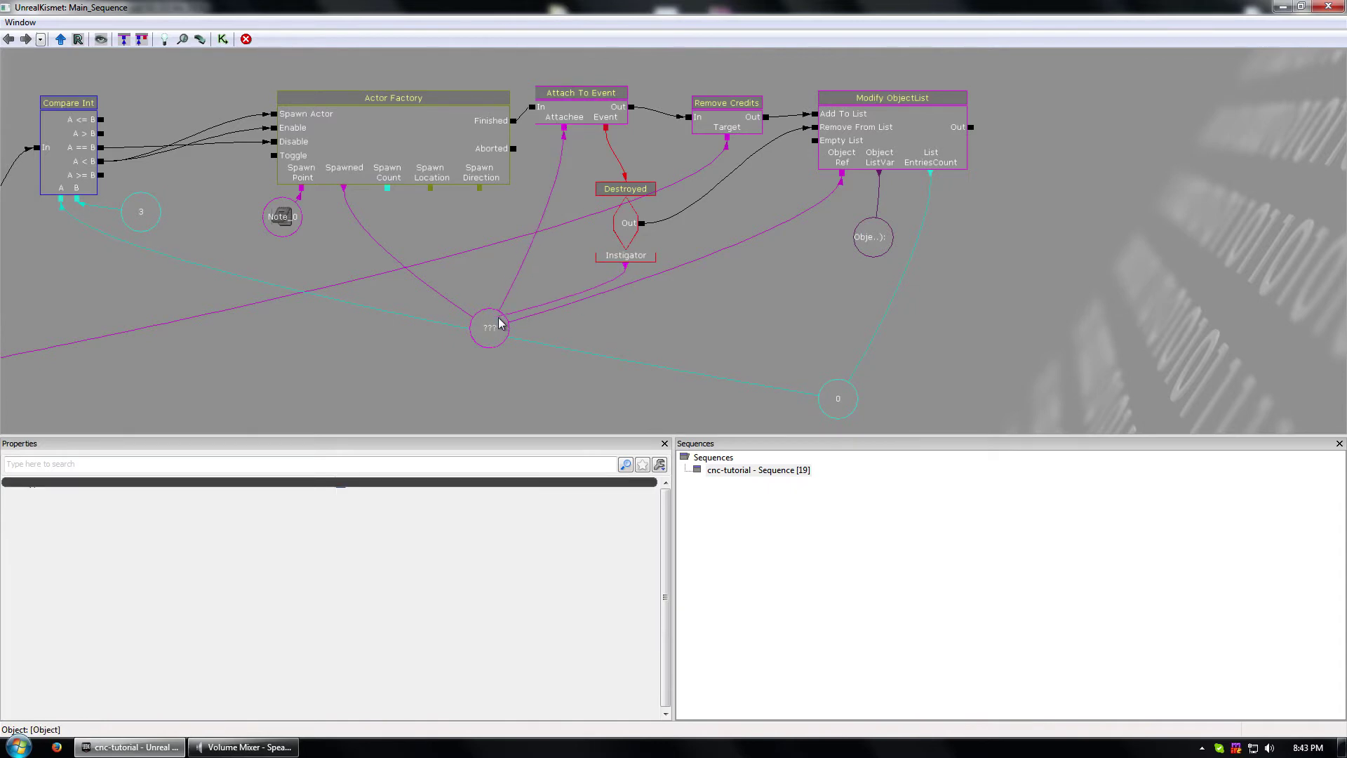
{"action": "mouse_move", "coordinate": [646, 327]}
{"action": "left_mouse_down"}
{"action": "mouse_move", "coordinate": [617, 349]}
{"action": "mouse_move", "coordinate": [626, 355]}
{"action": "mouse_move", "coordinate": [630, 331]}
{"action": "left_mouse_up"}
- Close Kismet, select the Note_0 spawn point above the landing pad and raise it high above the pad
{"action": "left_click", "coordinate": [1328, 7]}
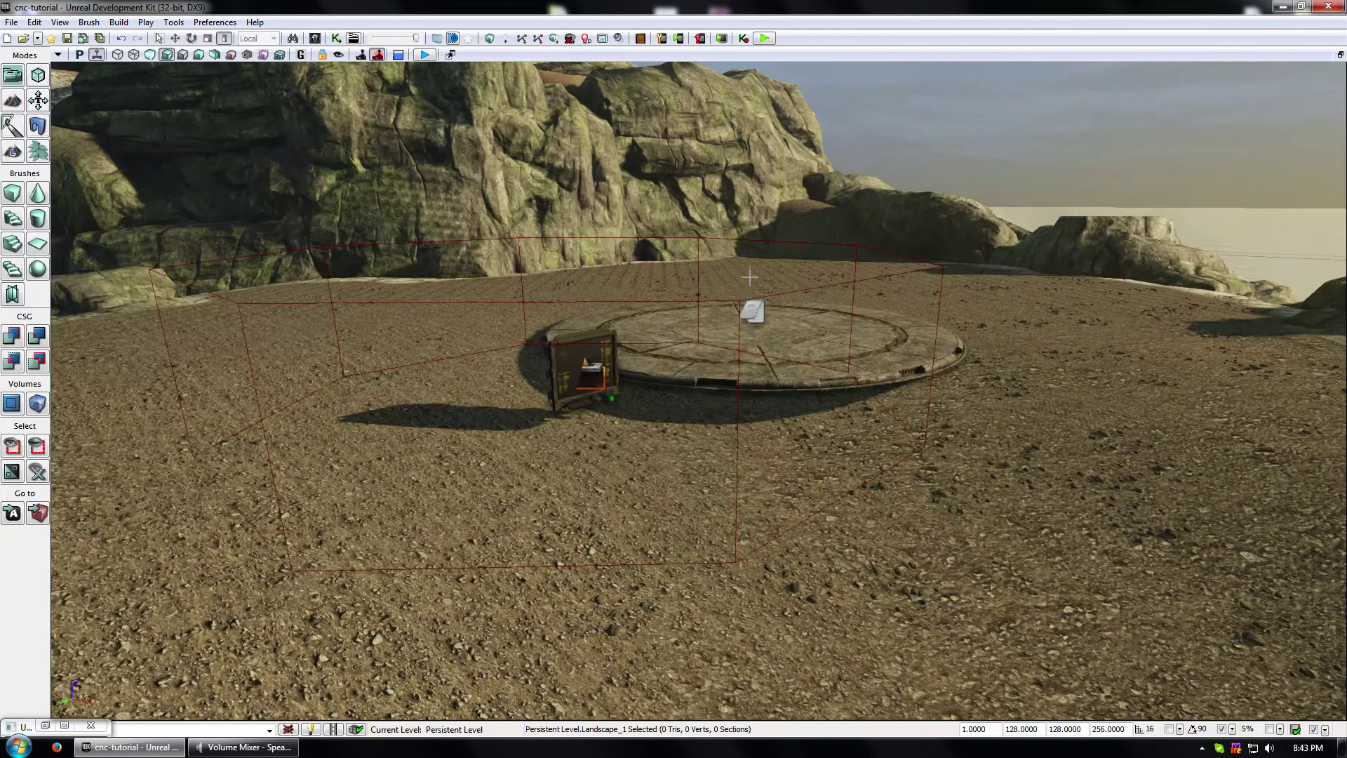
{"action": "right_click", "coordinate": [663, 443]}
{"action": "left_click", "coordinate": [651, 414]}
{"action": "left_click", "coordinate": [751, 312]}
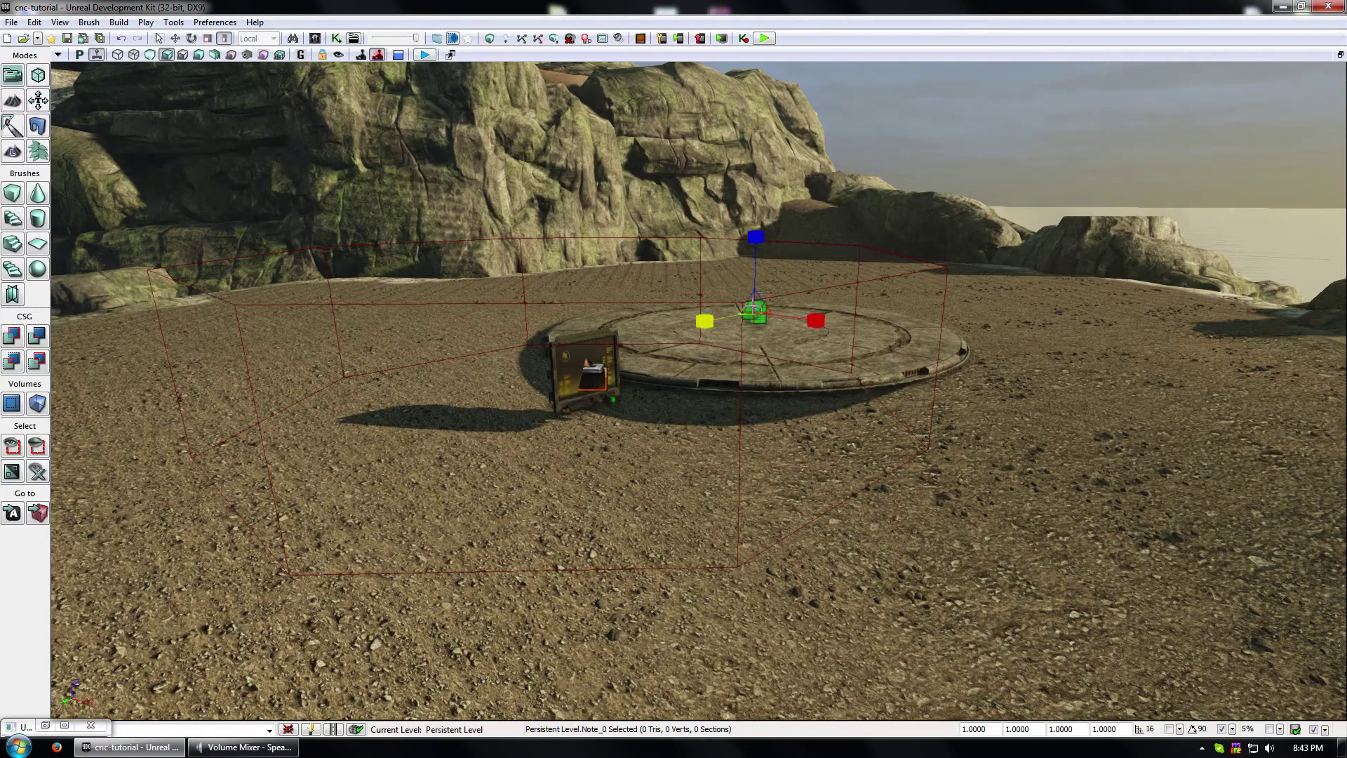
{"action": "left_click_drag", "start_coordinate": [757, 239], "coordinate": [750, 47]}
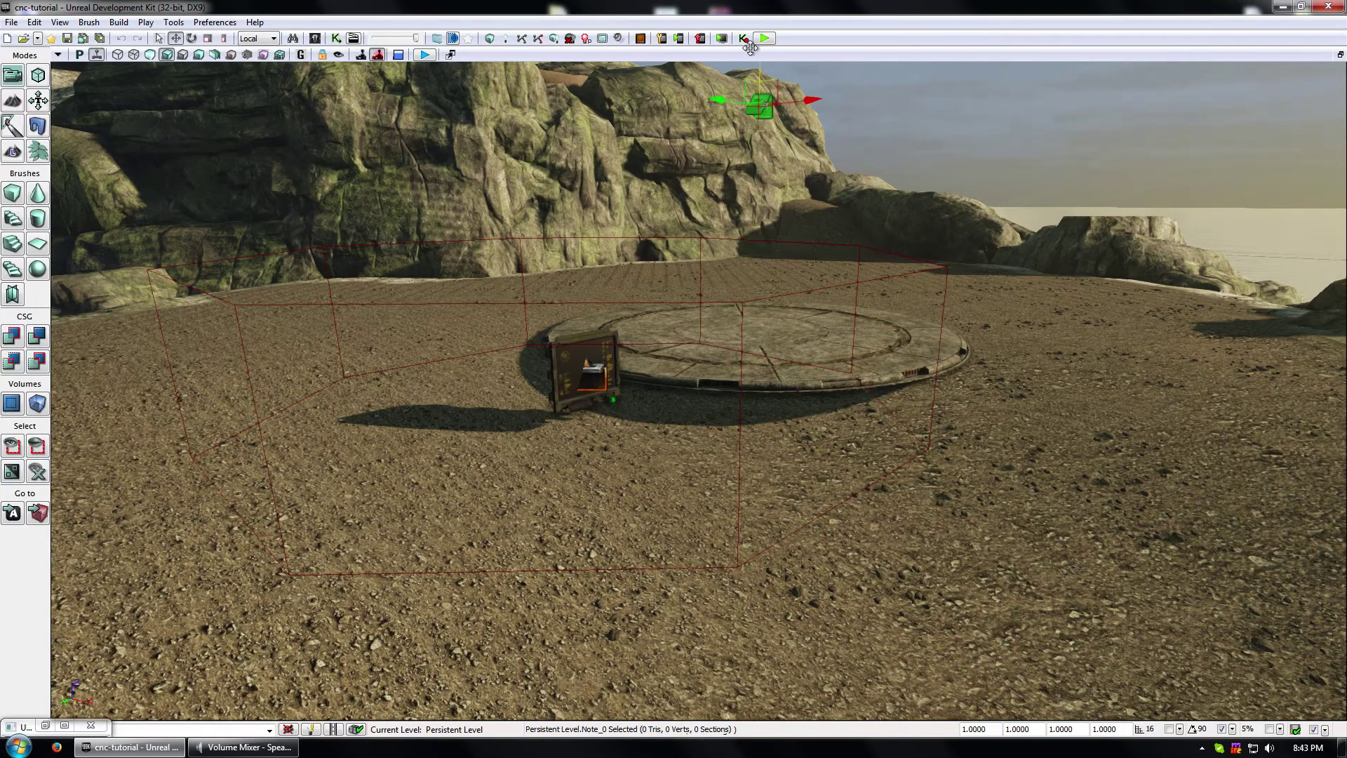
- Start a play-test beside the terminal and give the player extra credits with a console command
{"action": "right_click", "coordinate": [609, 283]}
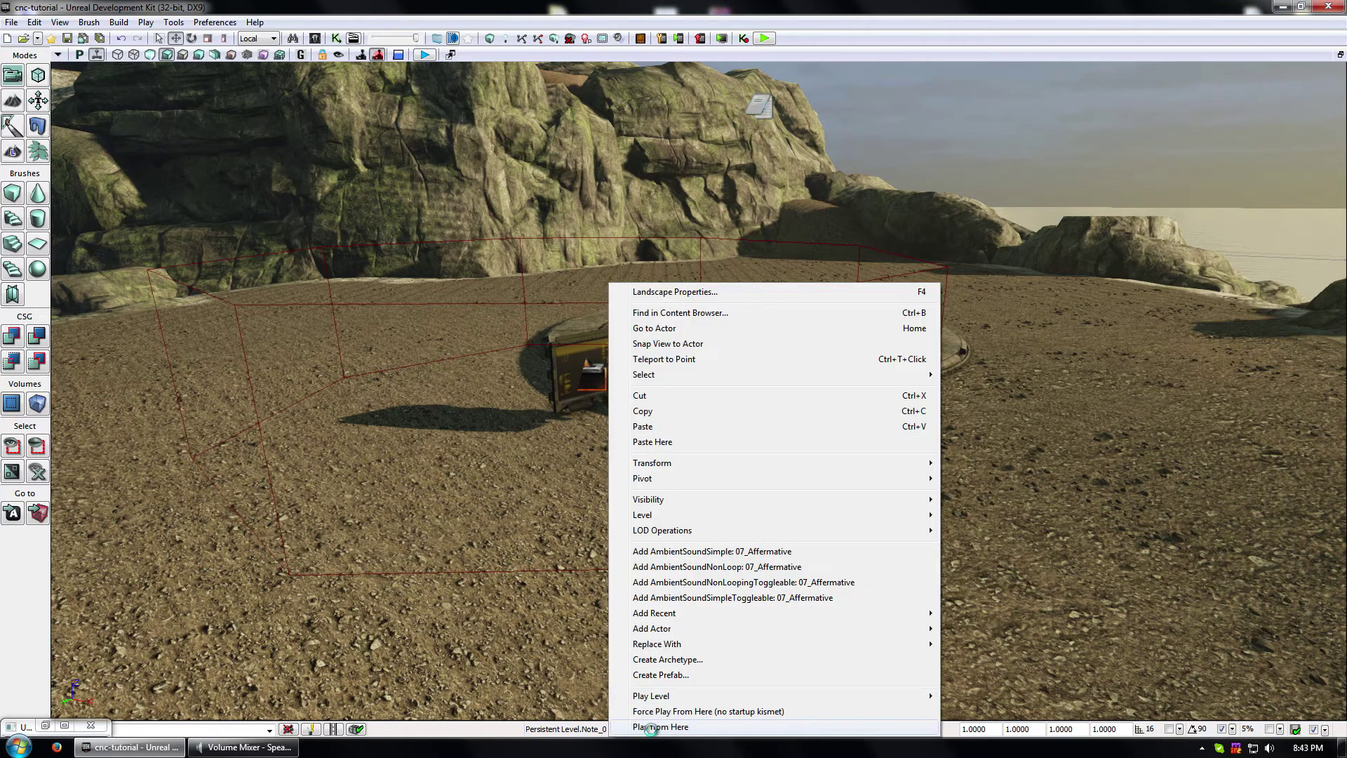
{"action": "left_click", "coordinate": [651, 727]}
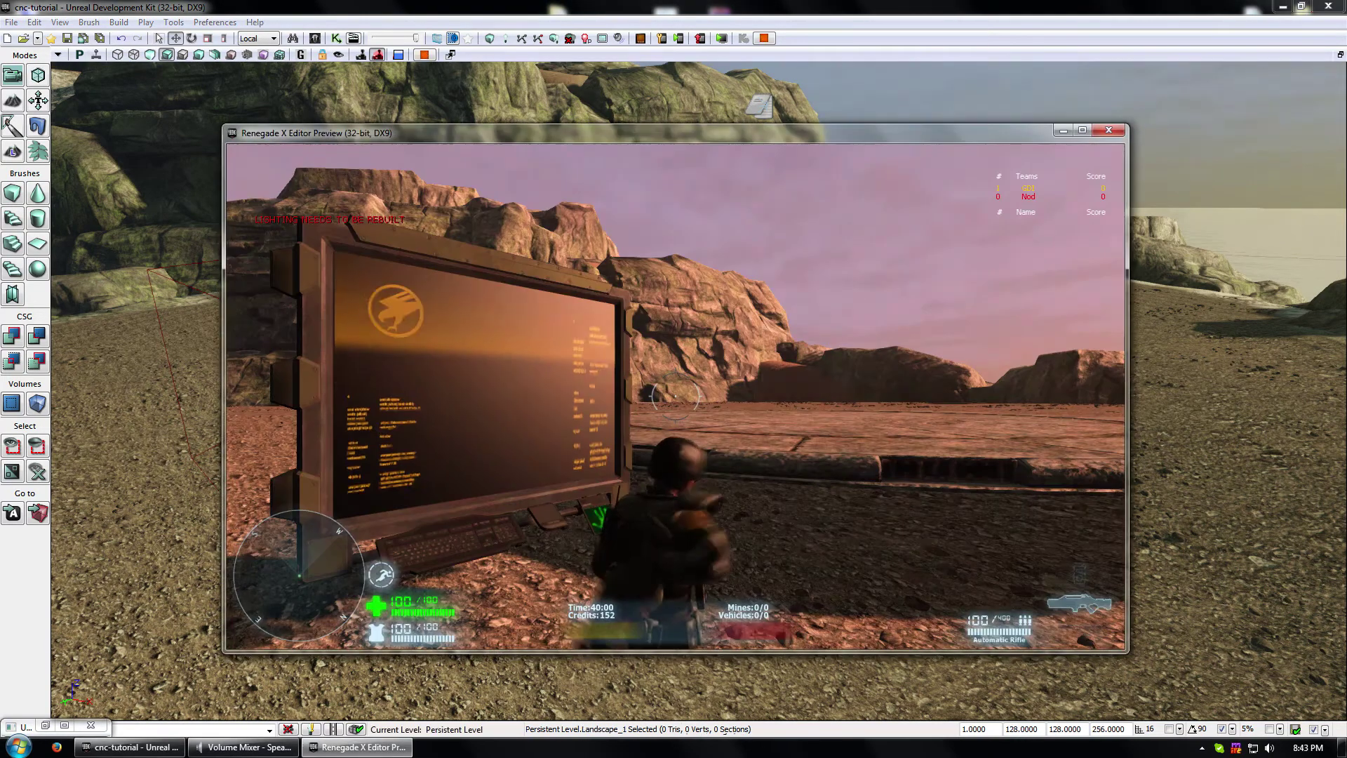
{"action": "key", "text": "w"}
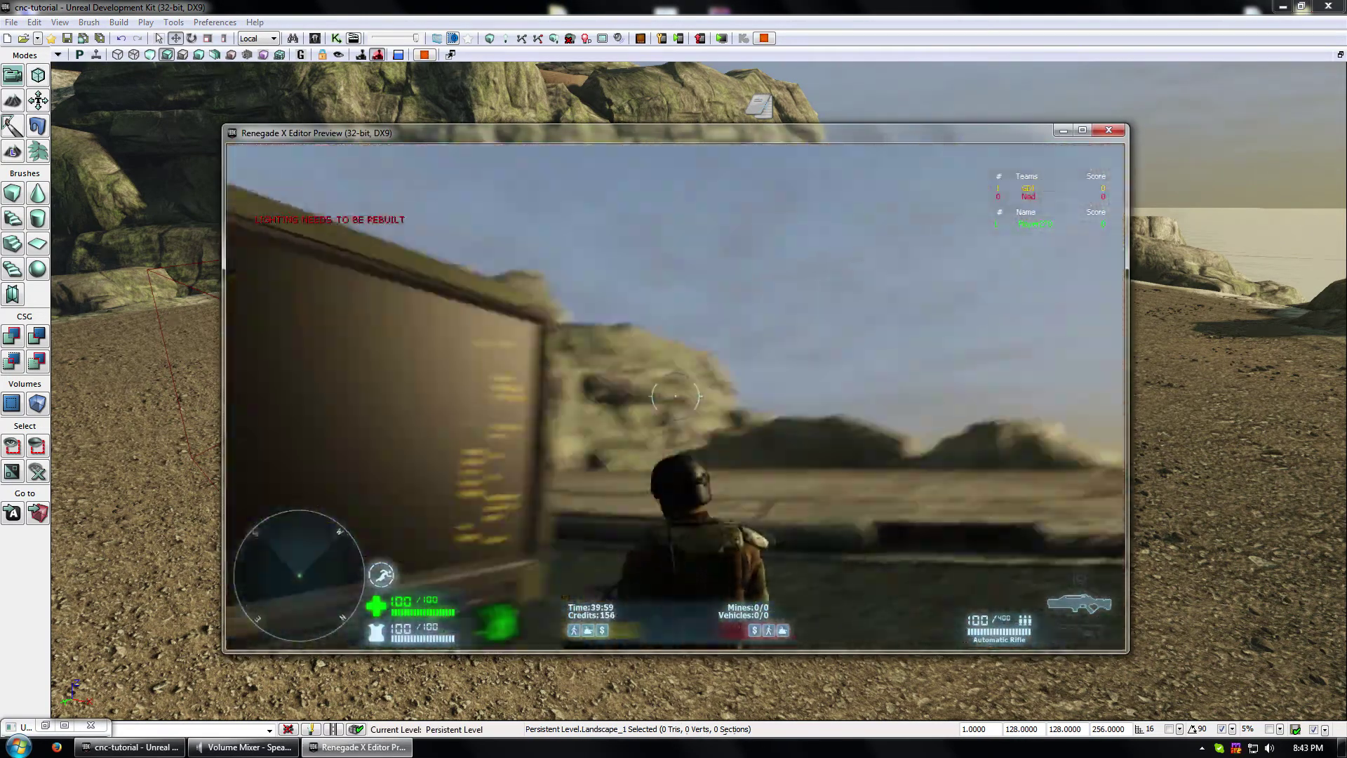
{"action": "key", "text": "s"}
{"action": "key", "text": "Tab"}
{"action": "type", "text": "givecredits 300"}
{"action": "key", "text": "Return"}
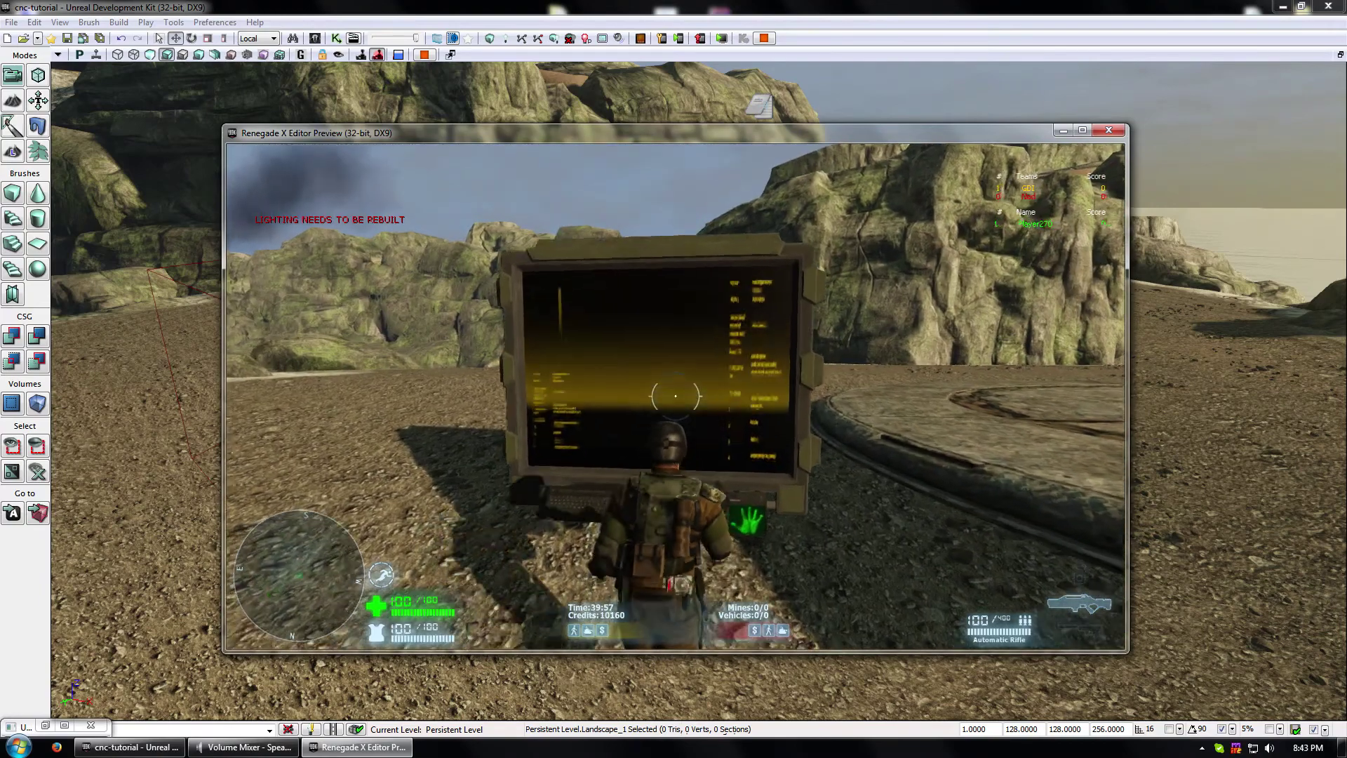
- Spawn Orcas repeatedly at the terminal up to the limit of three and run over to the landing pad
{"action": "key", "text": "w"}
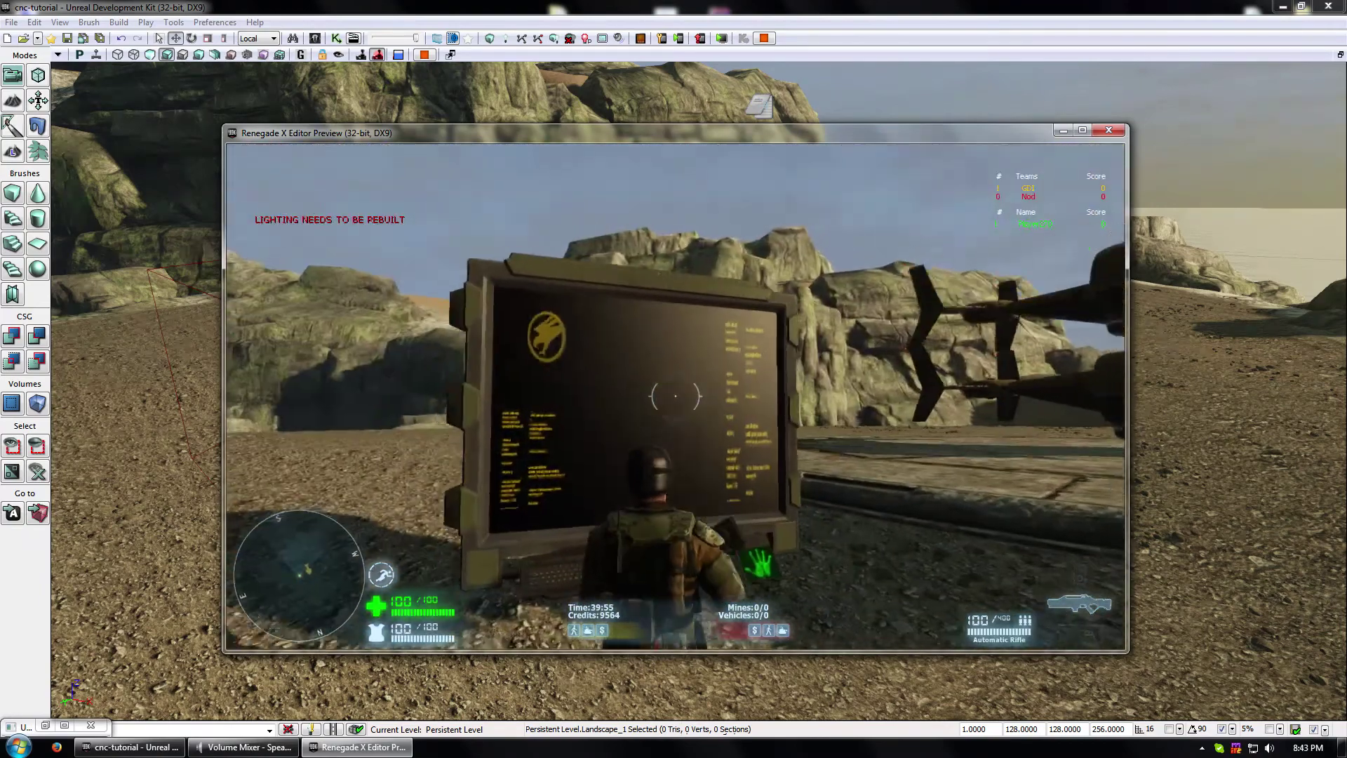
{"action": "key", "text": "e"}
{"action": "key", "text": "w"}
{"action": "key", "text": "w"}
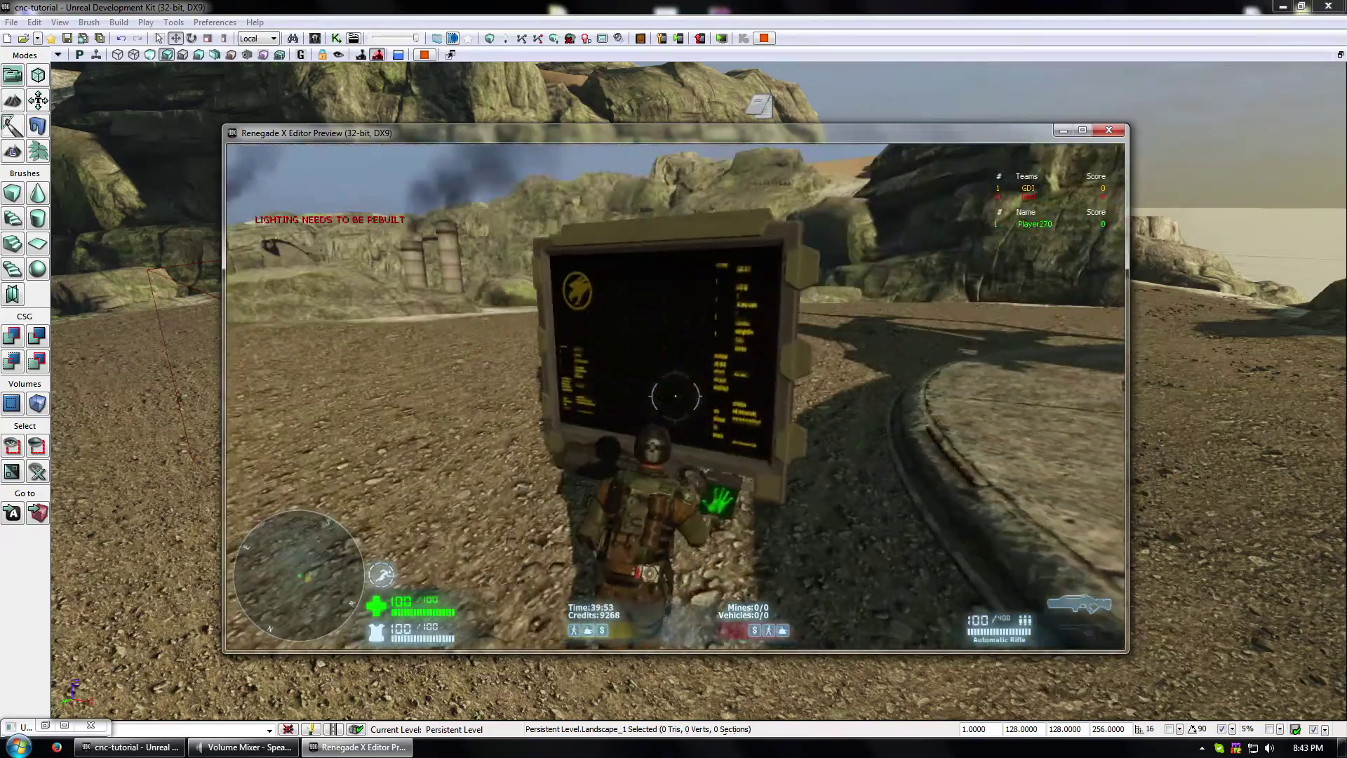
{"action": "key", "text": "w"}
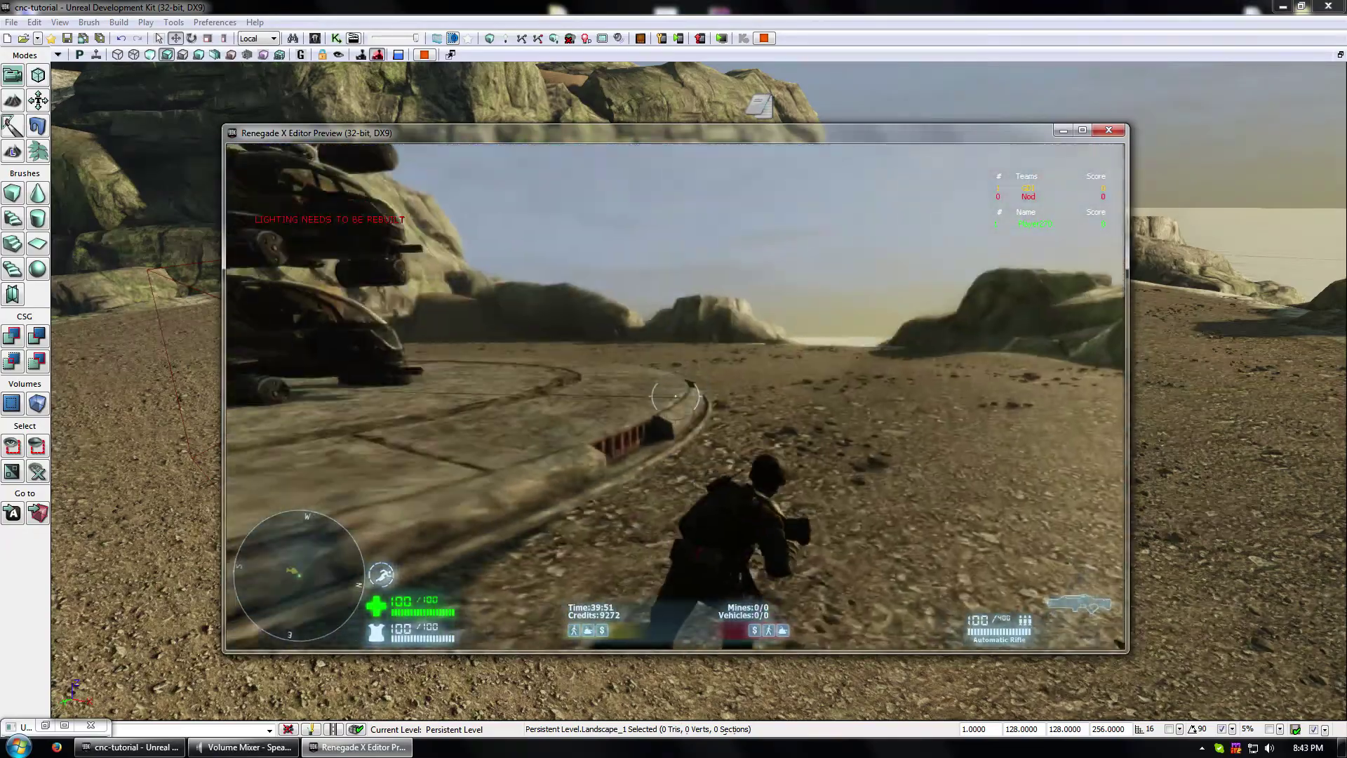
- Board one of the spawned Orcas, lift off and fire at an empty parked Orca to destroy it
{"action": "key", "text": "e"}
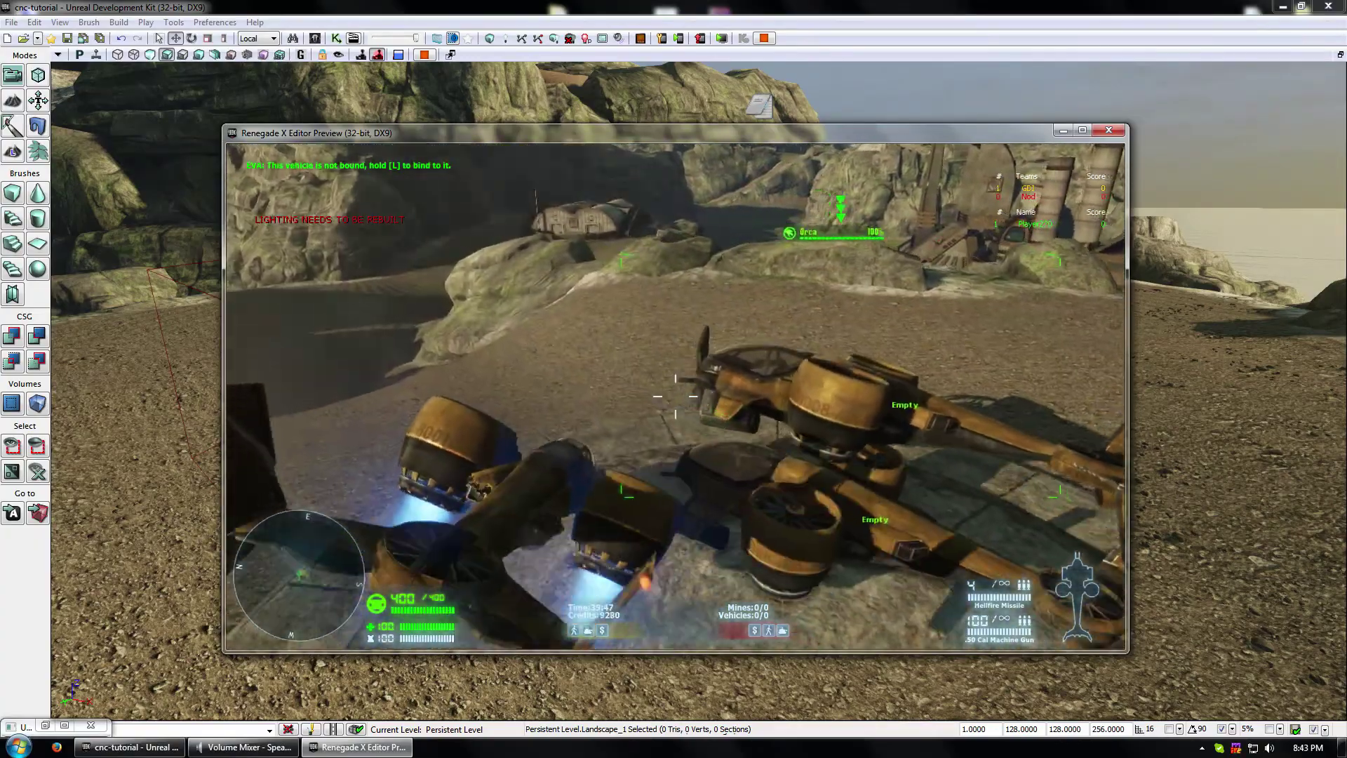
{"action": "key", "text": "e"}
{"action": "key", "text": "e"}
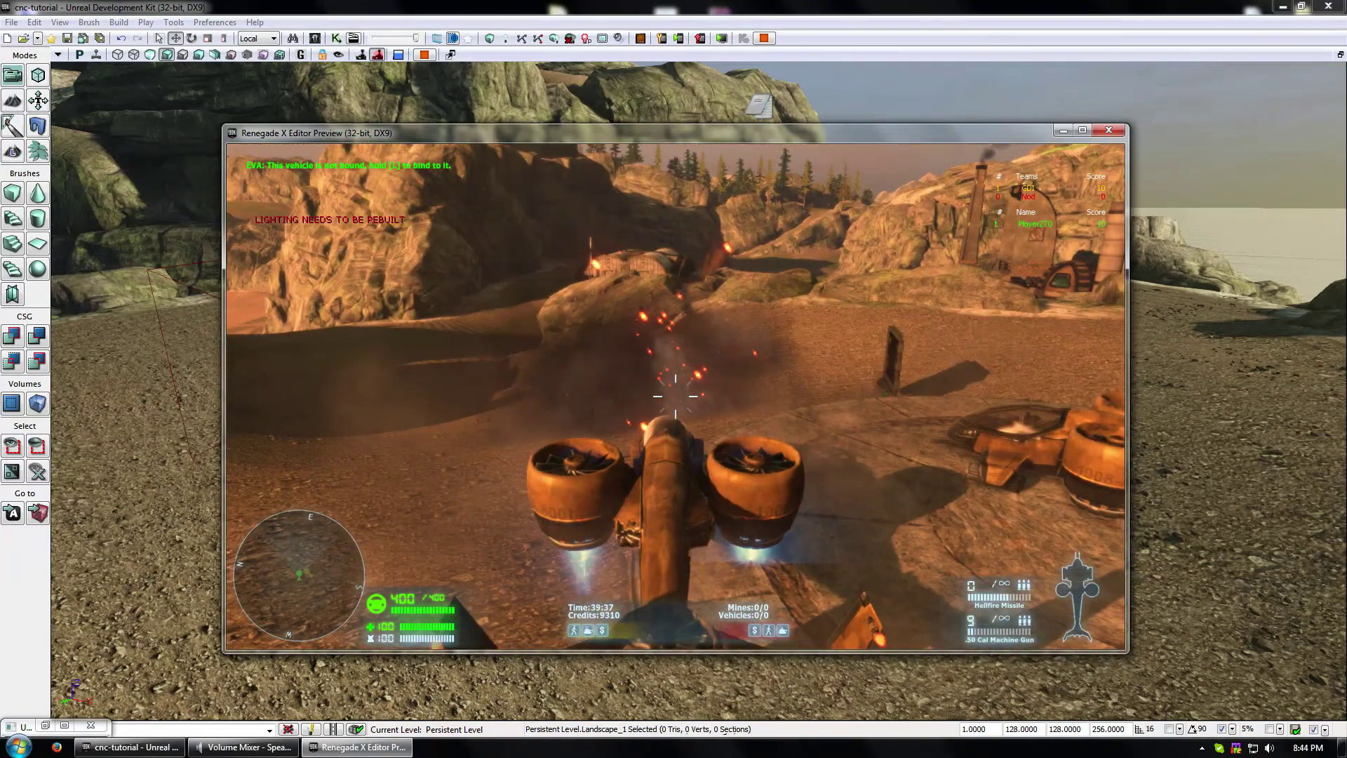
- Leave the Orca, head back past the parked vehicles and end the play-test
{"action": "key", "text": "e"}
{"action": "key", "text": "w"}
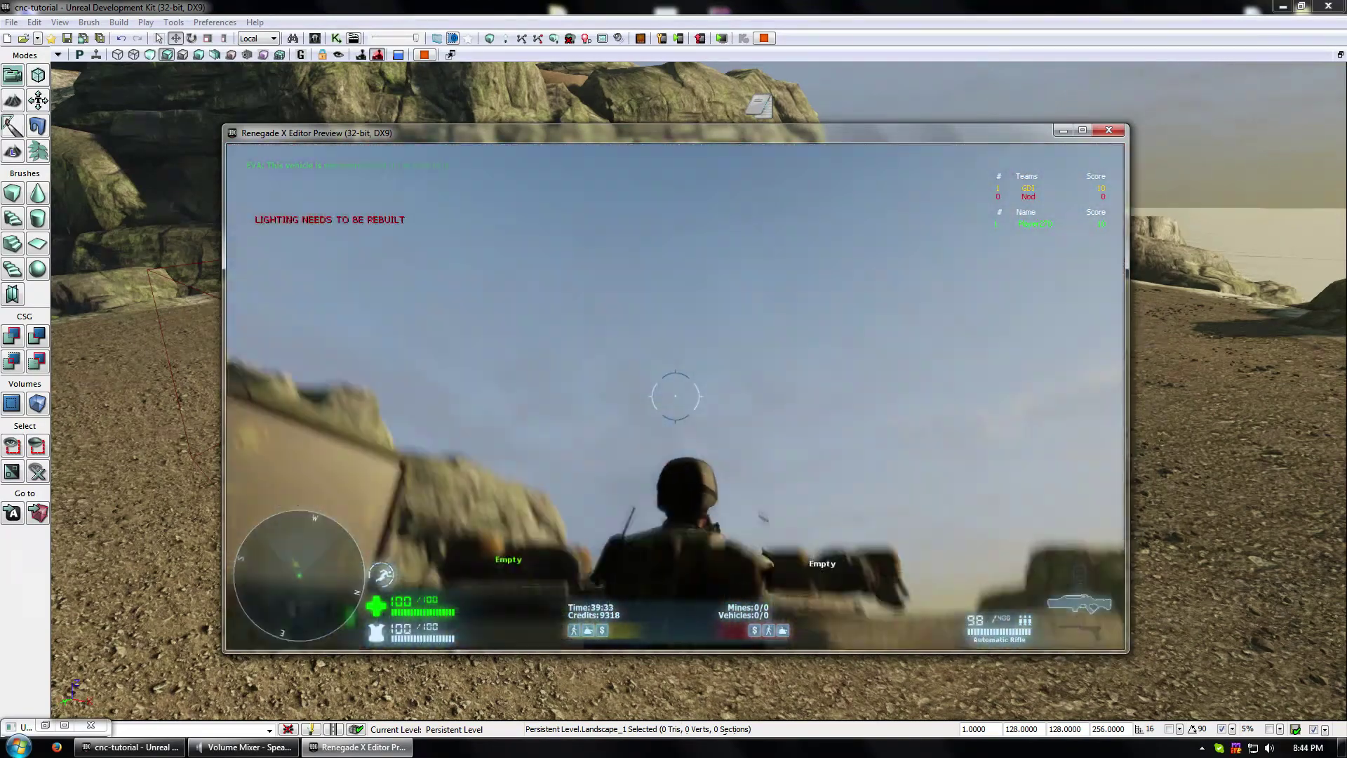
{"action": "key", "text": "Escape"}
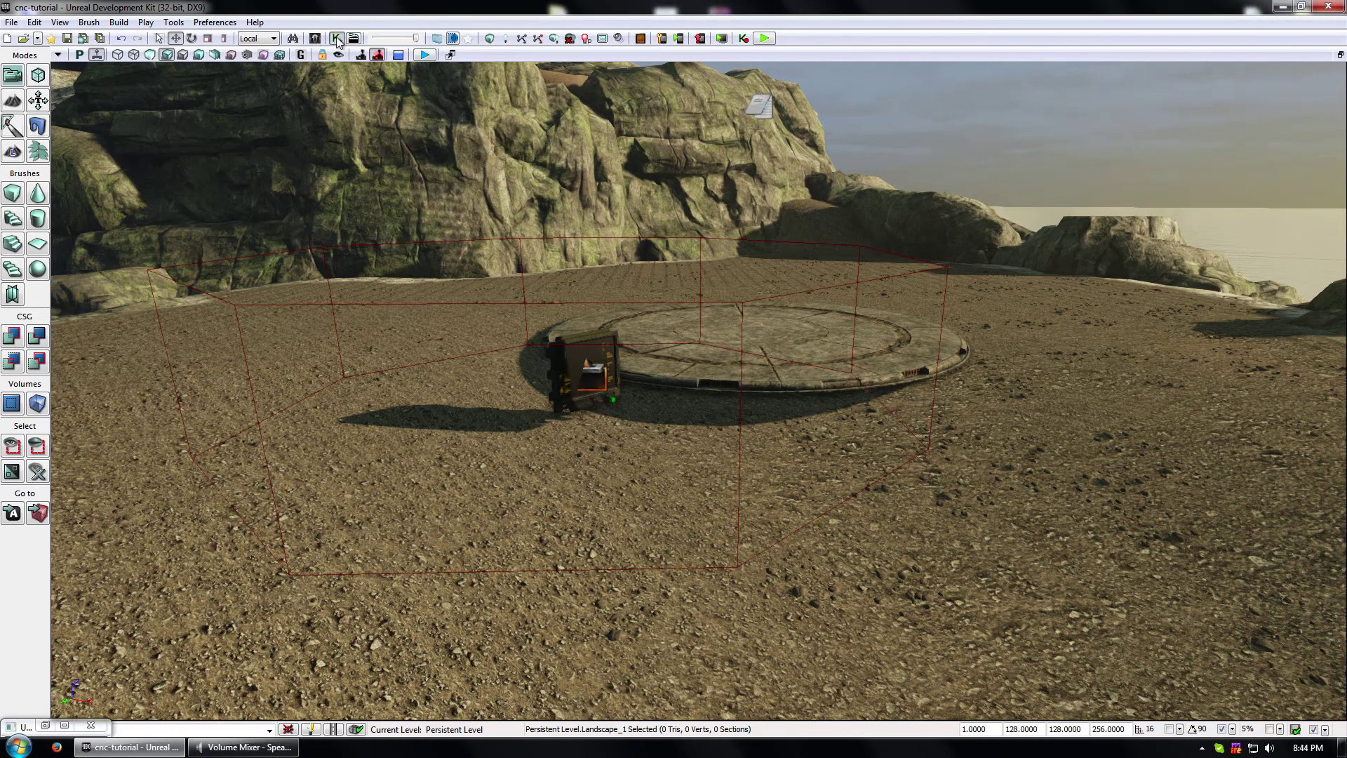
- Reopen Kismet and examine the Actor Factory Ex settings, the Destroyed event and their links to Modify ObjectList and Int Counter
{"action": "left_click", "coordinate": [337, 39]}
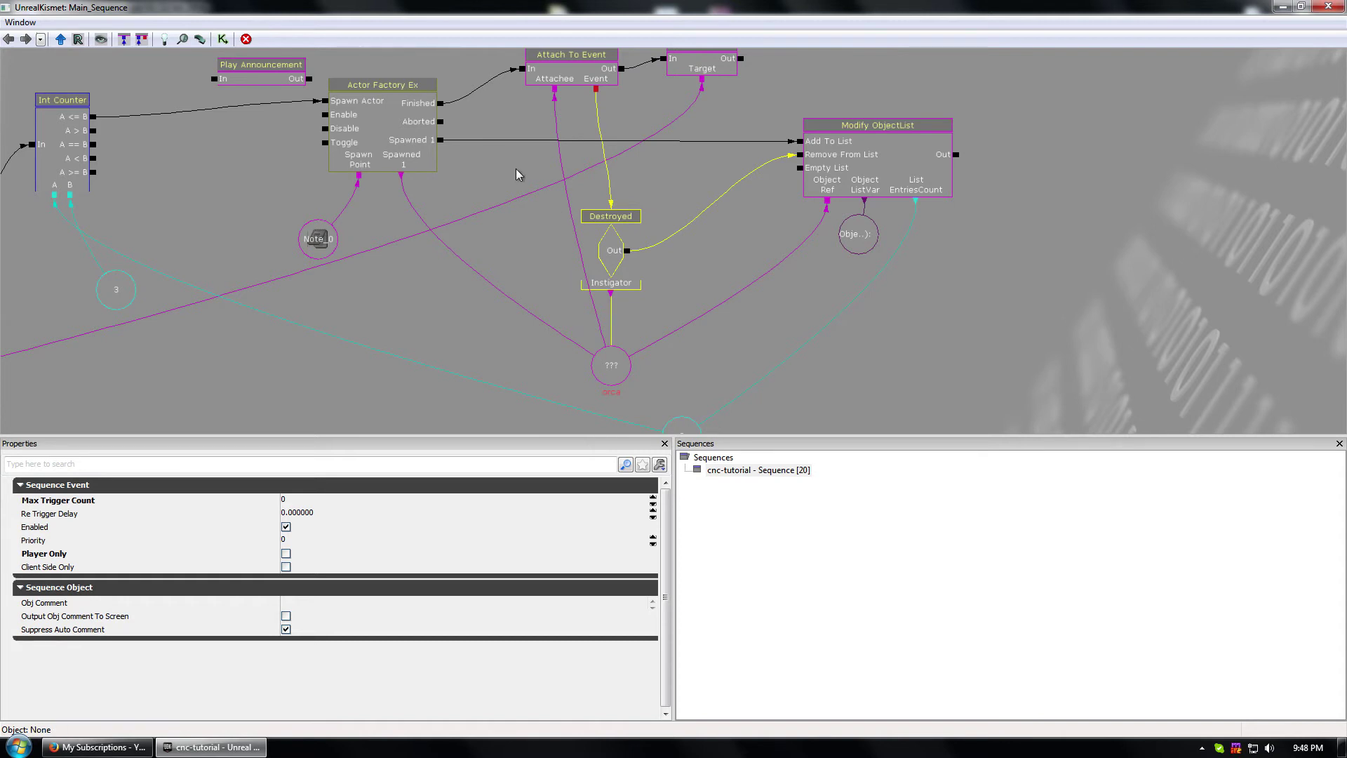
{"action": "left_click_drag", "start_coordinate": [516, 174], "coordinate": [754, 319]}
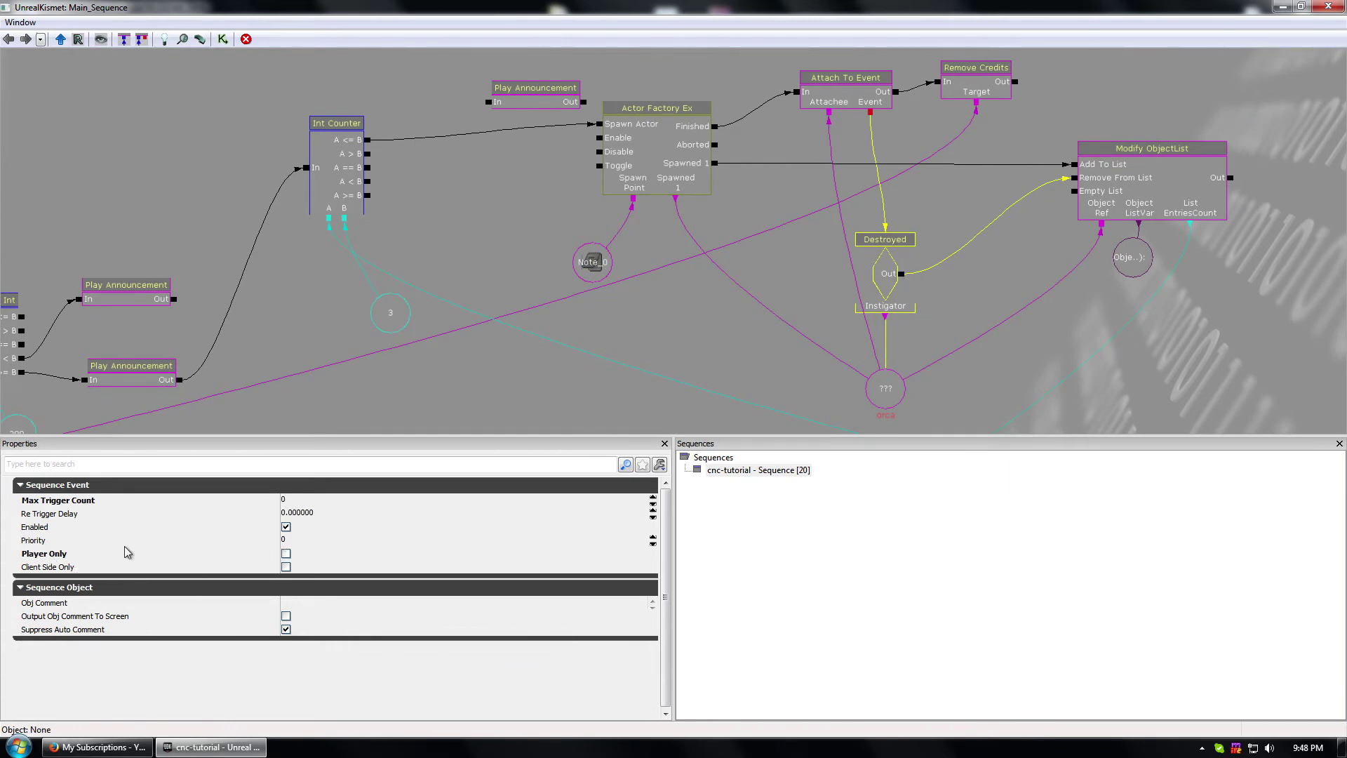
{"action": "left_click", "coordinate": [705, 325]}
{"action": "left_click_drag", "start_coordinate": [705, 326], "coordinate": [603, 316]}
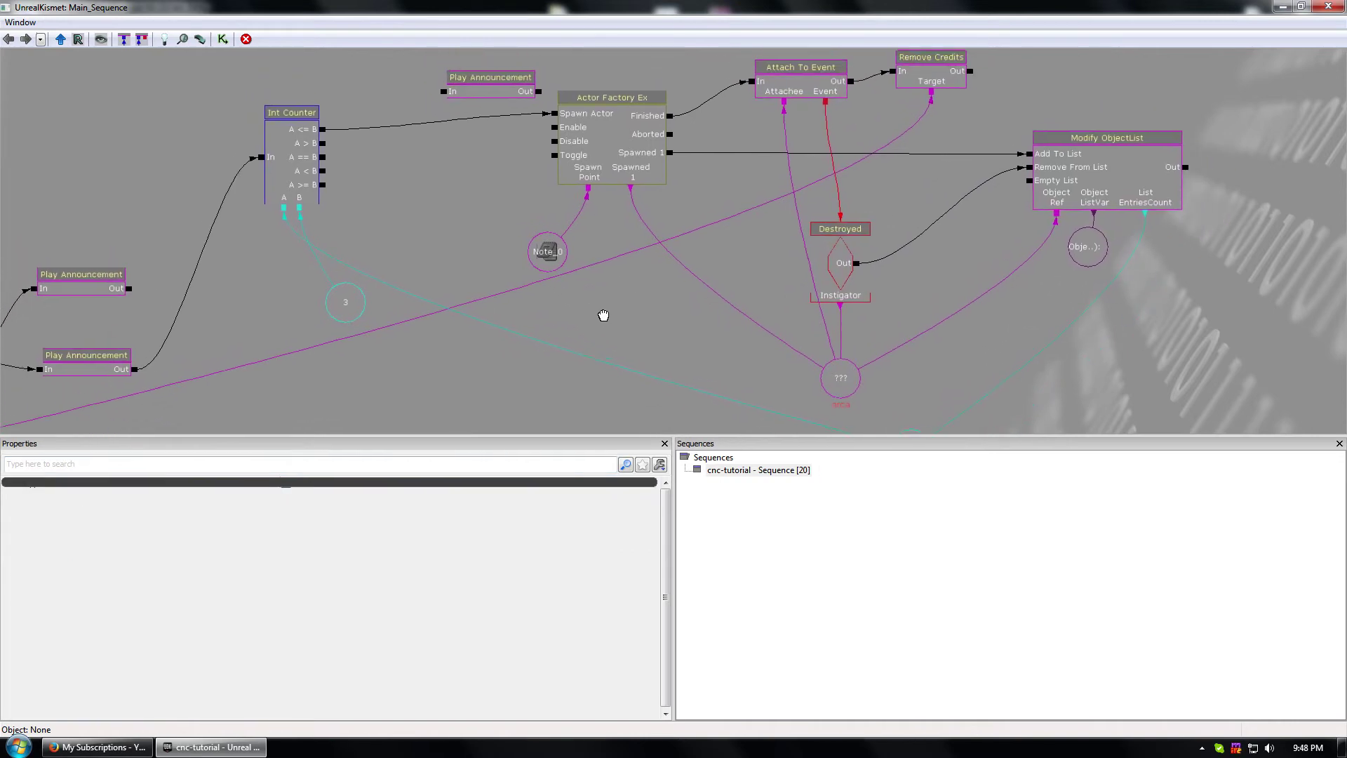
{"action": "scroll", "coordinate": [604, 315], "scroll_direction": "down", "scroll_amount": 5}
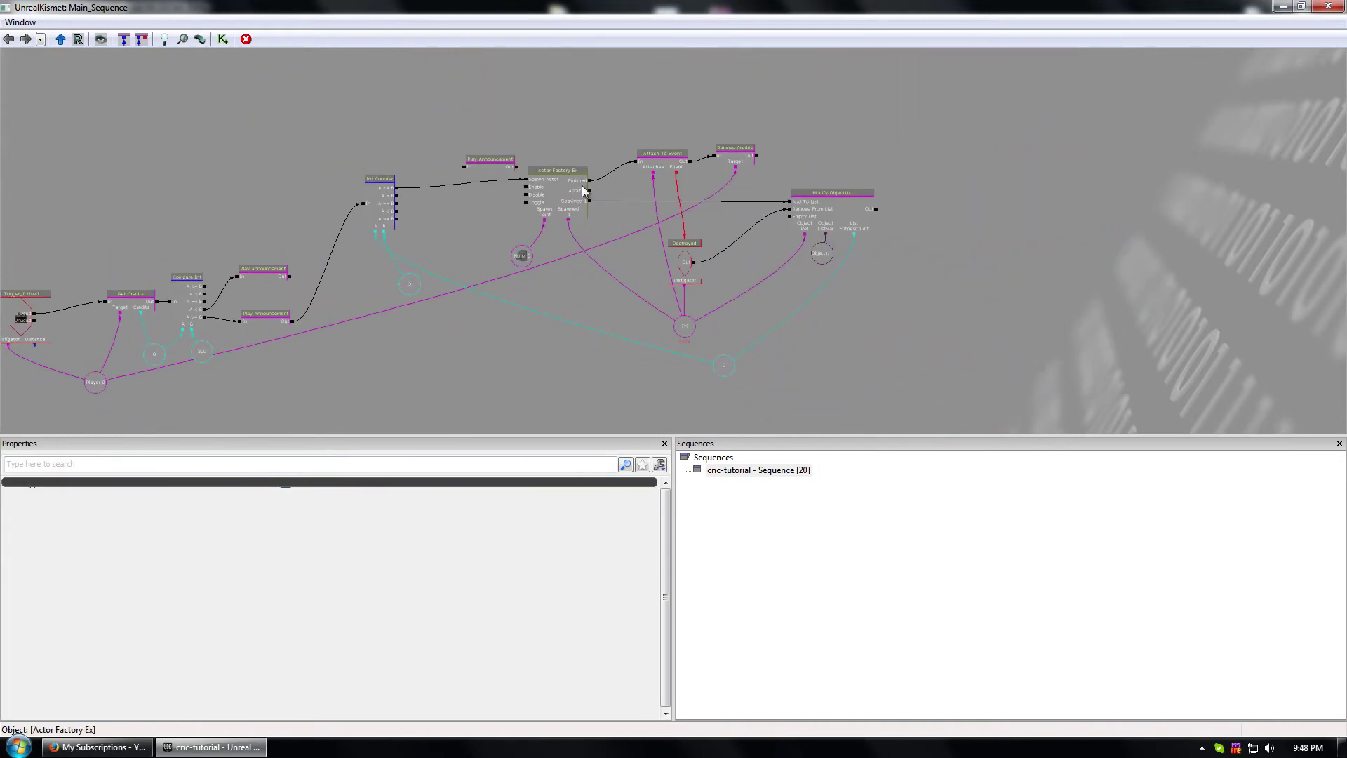
{"action": "left_click", "coordinate": [561, 206]}
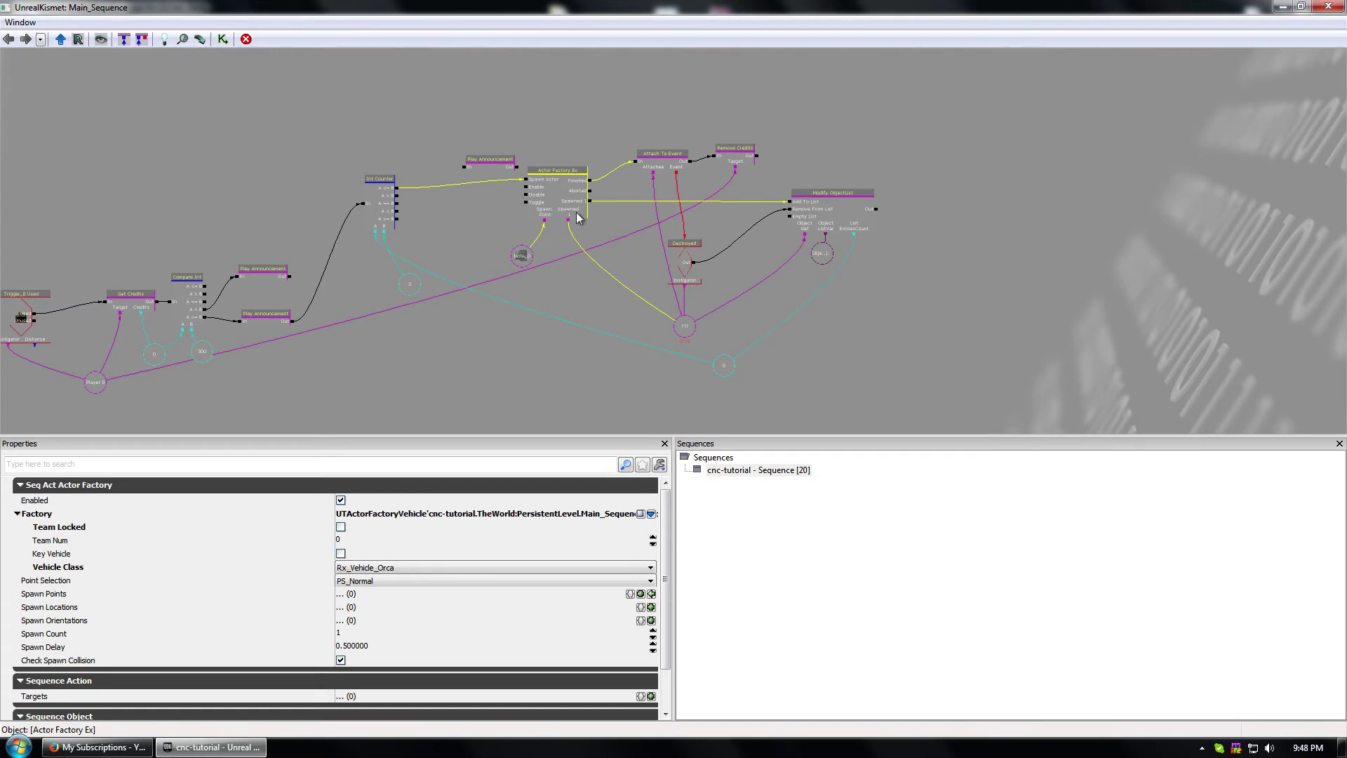
{"action": "left_click_drag", "start_coordinate": [539, 307], "coordinate": [571, 337]}
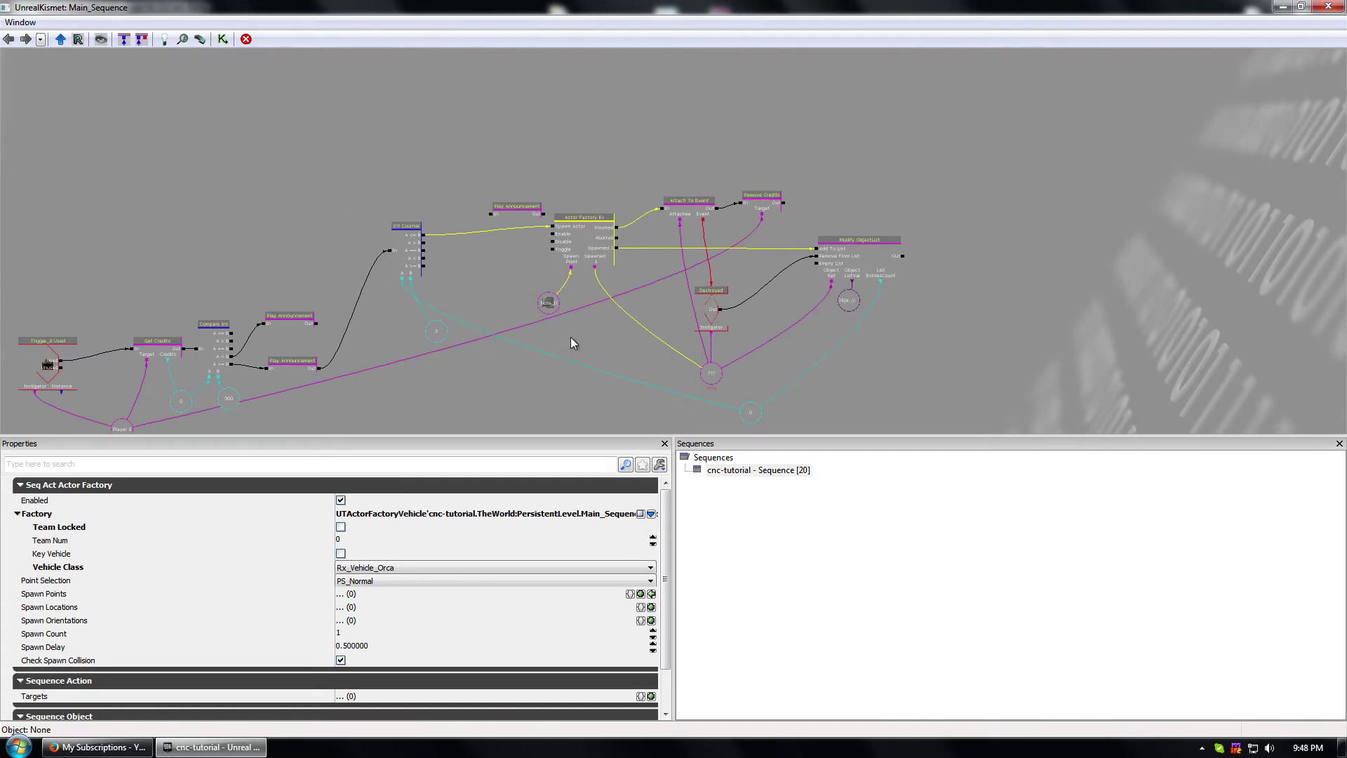
{"action": "scroll", "coordinate": [570, 336], "scroll_direction": "up", "scroll_amount": 4}
{"action": "mouse_move", "coordinate": [769, 107]}
{"action": "left_mouse_down", "text": "ctrl"}
{"action": "mouse_move", "coordinate": [794, 116]}
{"action": "mouse_move", "coordinate": [779, 116]}
{"action": "left_mouse_up", "text": "ctrl"}
{"action": "left_click_drag", "start_coordinate": [581, 191], "coordinate": [432, 215]}
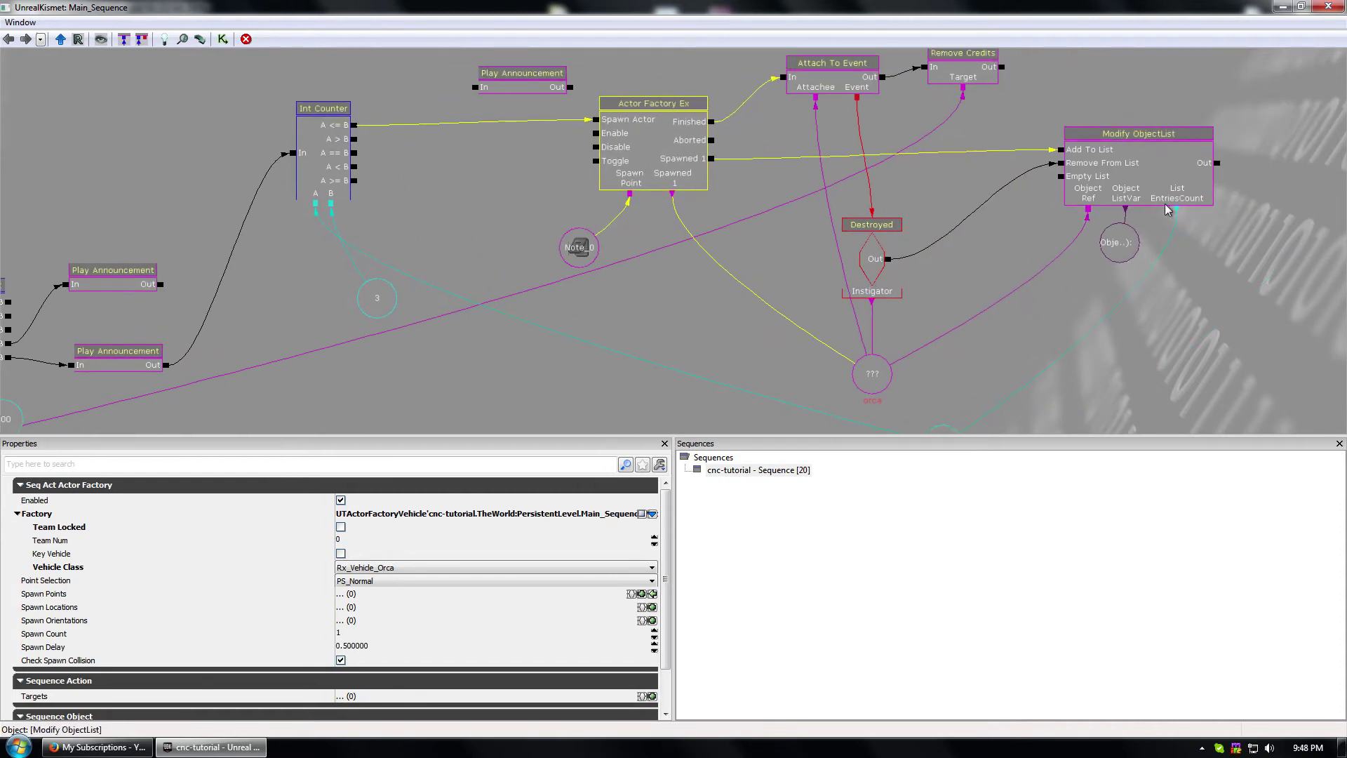
{"action": "left_click", "coordinate": [868, 264]}
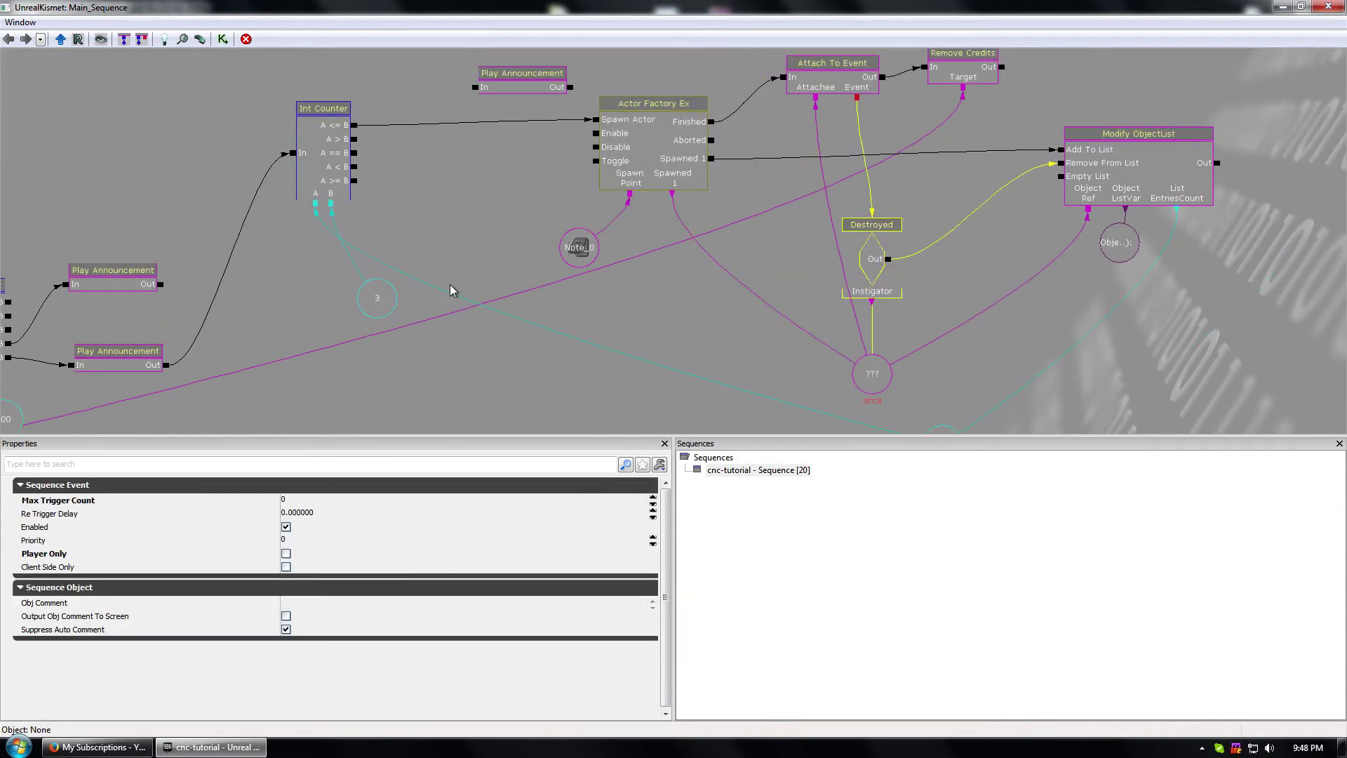
{"action": "left_click_drag", "start_coordinate": [452, 290], "coordinate": [368, 250]}
{"action": "left_click_drag", "start_coordinate": [298, 340], "coordinate": [629, 205]}
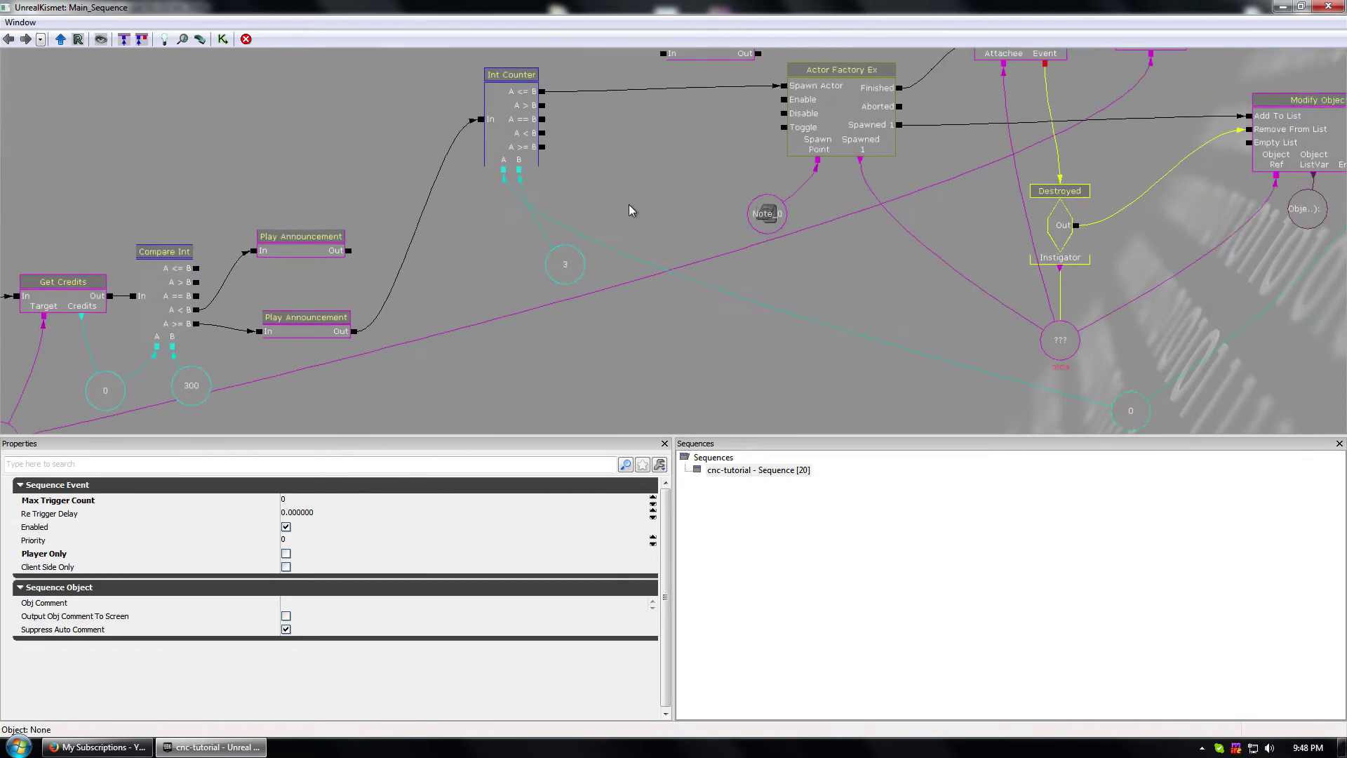
- Rearrange the Int Counter, Destroyed, Actor Factory Ex and Note_0 nodes so the spawning part of the sequence is laid out more compactly
{"action": "left_click", "coordinate": [520, 138], "text": "ctrl"}
{"action": "left_click_drag", "start_coordinate": [523, 138], "coordinate": [577, 190], "text": "ctrl"}
{"action": "left_click_drag", "start_coordinate": [840, 123], "coordinate": [619, 224]}
{"action": "left_click", "coordinate": [692, 188]}
{"action": "left_click", "coordinate": [623, 284]}
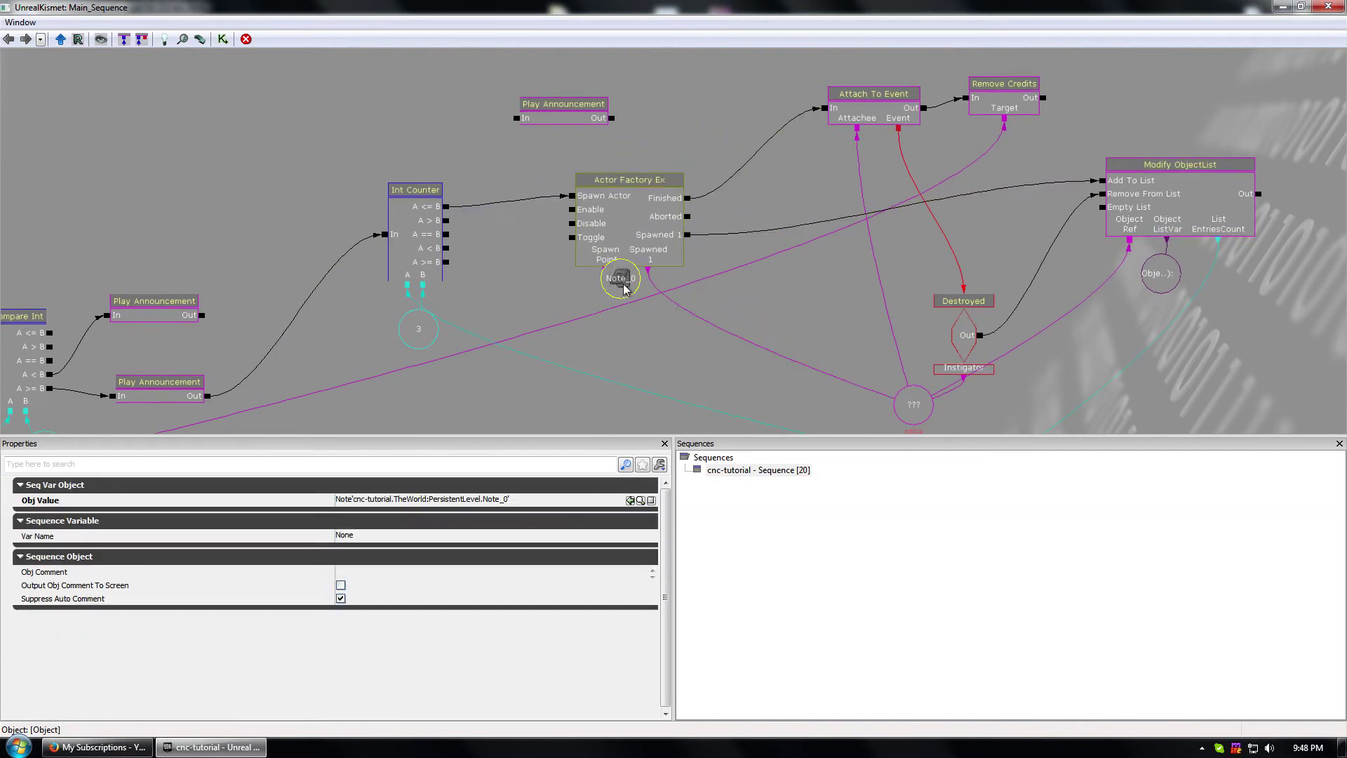
{"action": "left_click_drag", "start_coordinate": [625, 288], "coordinate": [614, 333]}
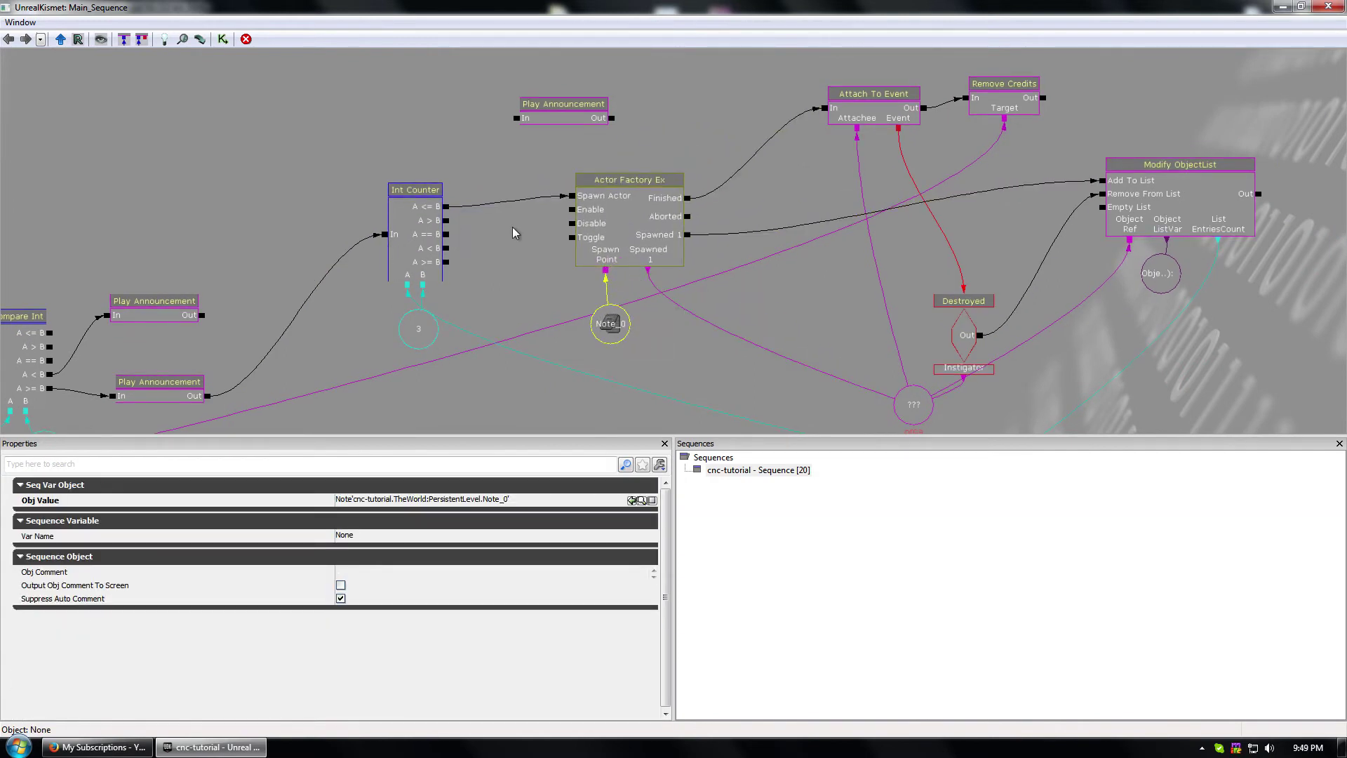
- Delete the unconnected Play Announcement above Actor Factory Ex and move Attach To Event and Remove Credits down closer to the other nodes
{"action": "left_click", "coordinate": [588, 104]}
{"action": "key", "text": "Delete"}
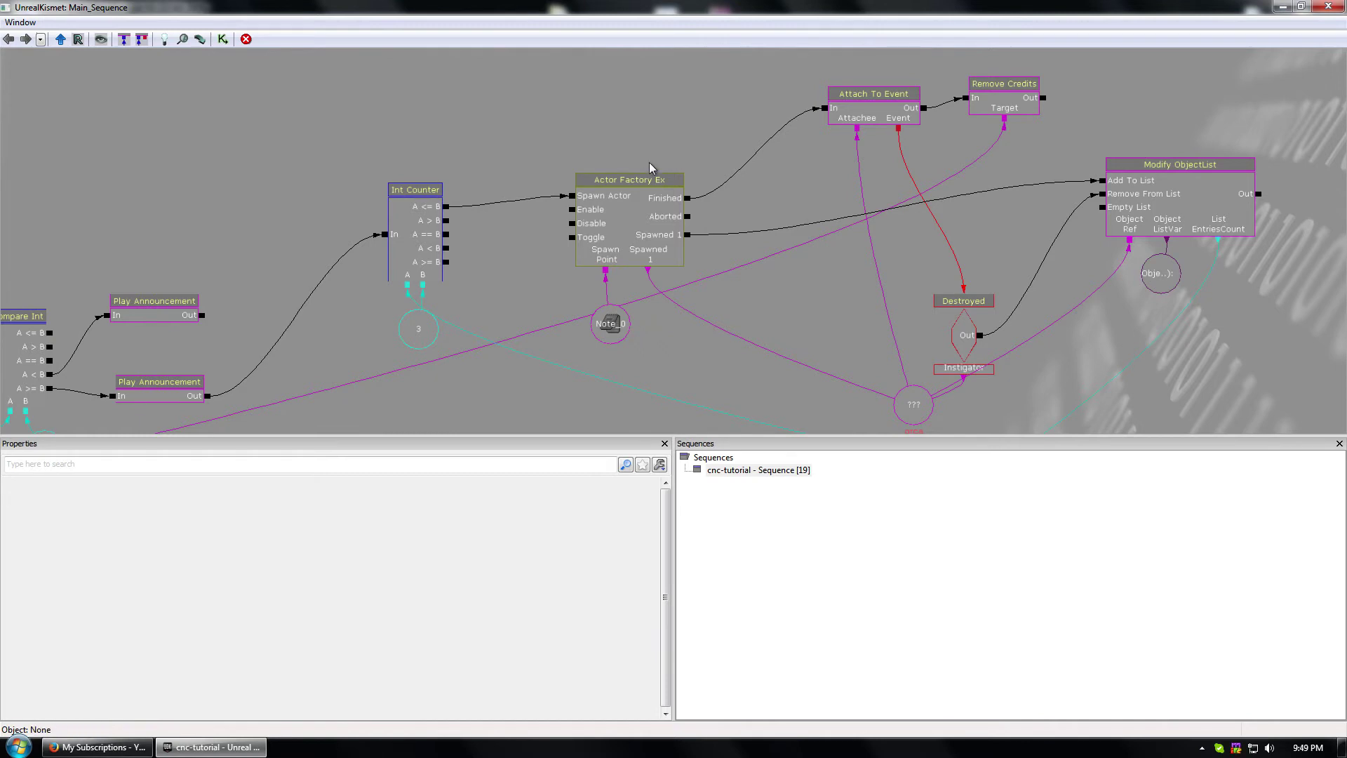
{"action": "left_click_drag", "start_coordinate": [872, 119], "coordinate": [873, 179]}
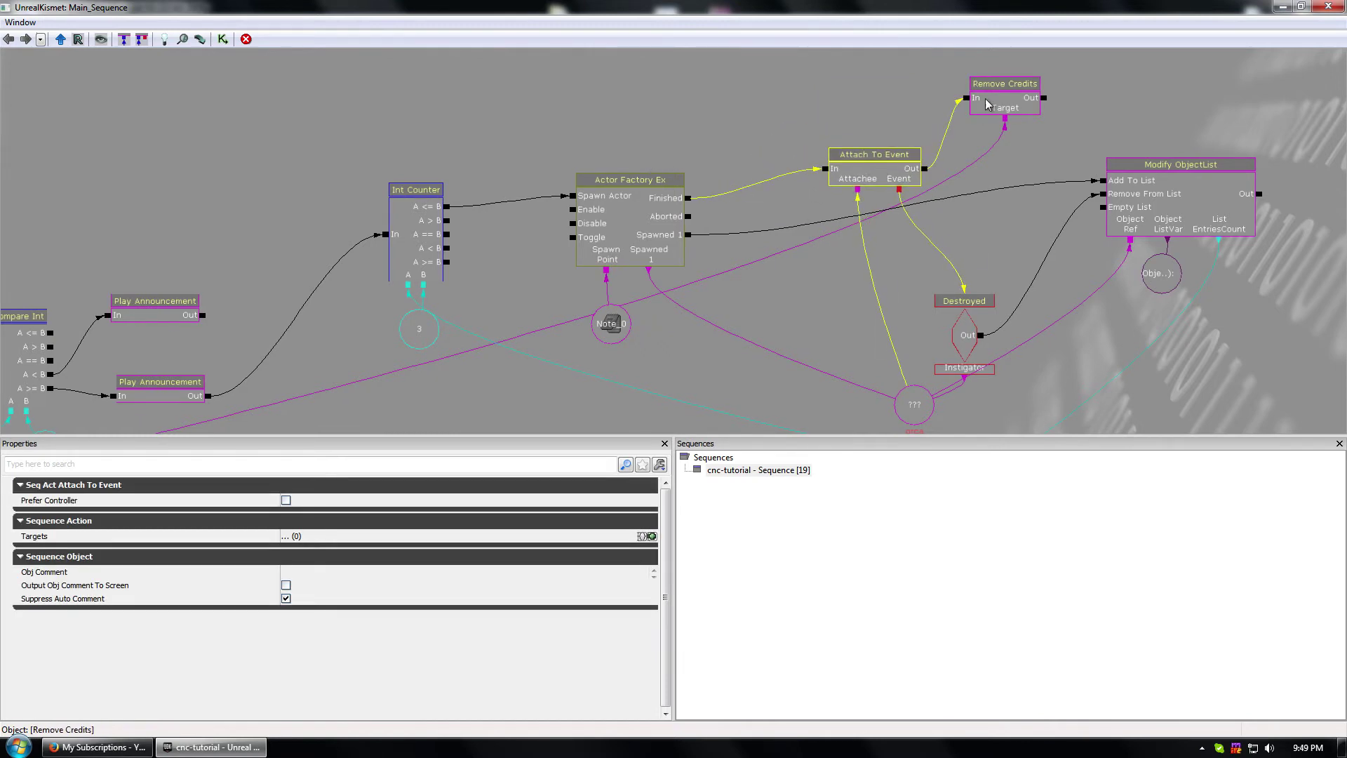
{"action": "left_click_drag", "start_coordinate": [999, 103], "coordinate": [999, 162]}
{"action": "left_click_drag", "start_coordinate": [820, 176], "coordinate": [784, 145]}
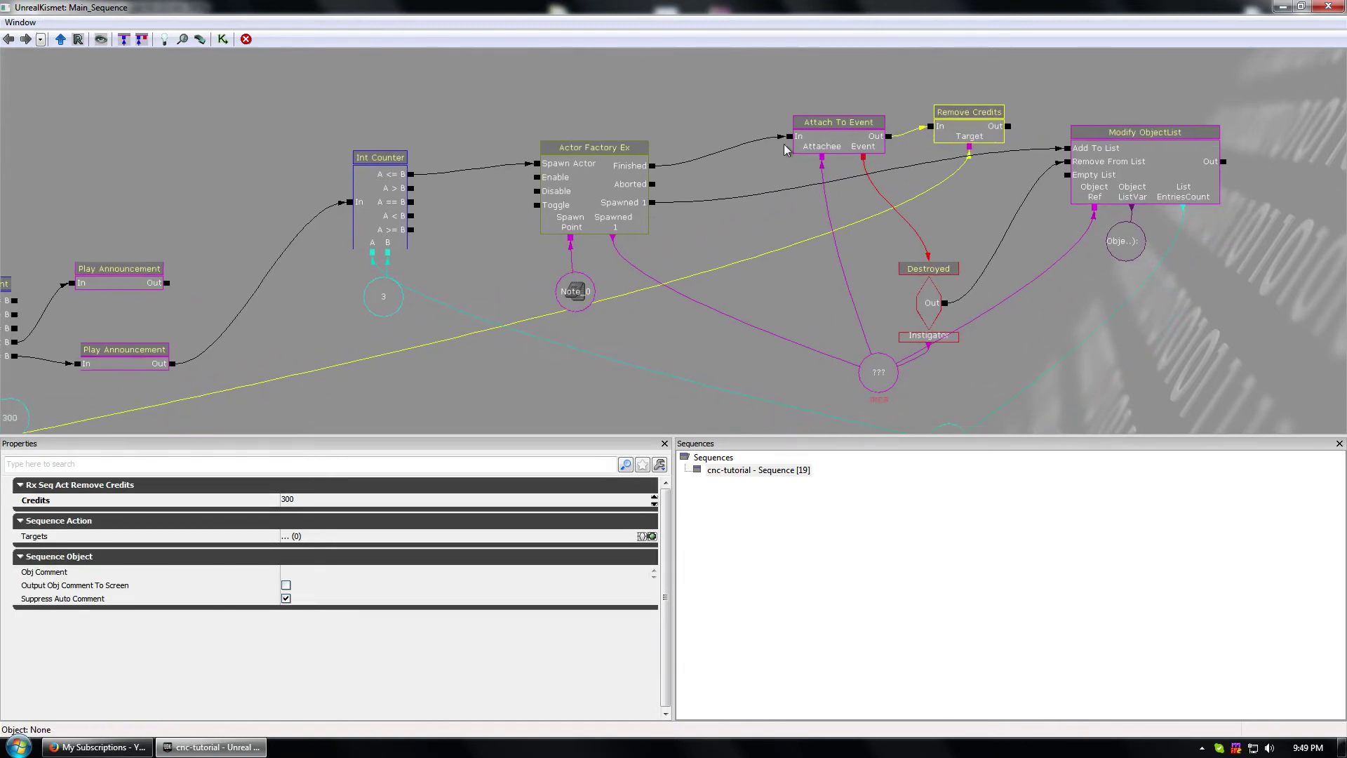
- Place the Kismet window beside the level viewport, showing the terminal and landing pad alongside the trigger and credit-check nodes
{"action": "left_click_drag", "start_coordinate": [705, 223], "coordinate": [924, 222]}
{"action": "scroll", "coordinate": [912, 214], "scroll_direction": "down", "scroll_amount": 2}
{"action": "scroll", "coordinate": [899, 209], "scroll_direction": "down", "scroll_amount": 2}
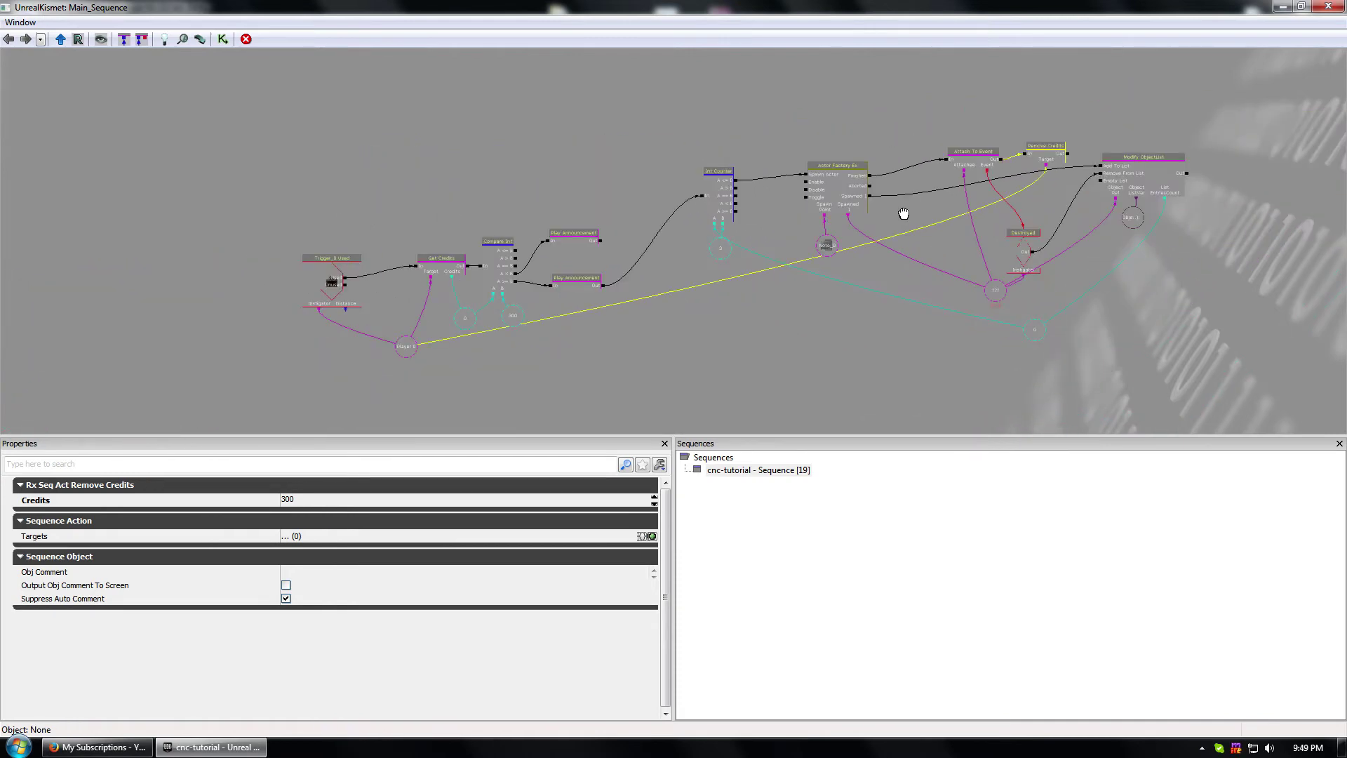
{"action": "scroll", "coordinate": [817, 191], "scroll_direction": "down", "scroll_amount": 1}
{"action": "scroll", "coordinate": [491, 313], "scroll_direction": "up", "scroll_amount": 3}
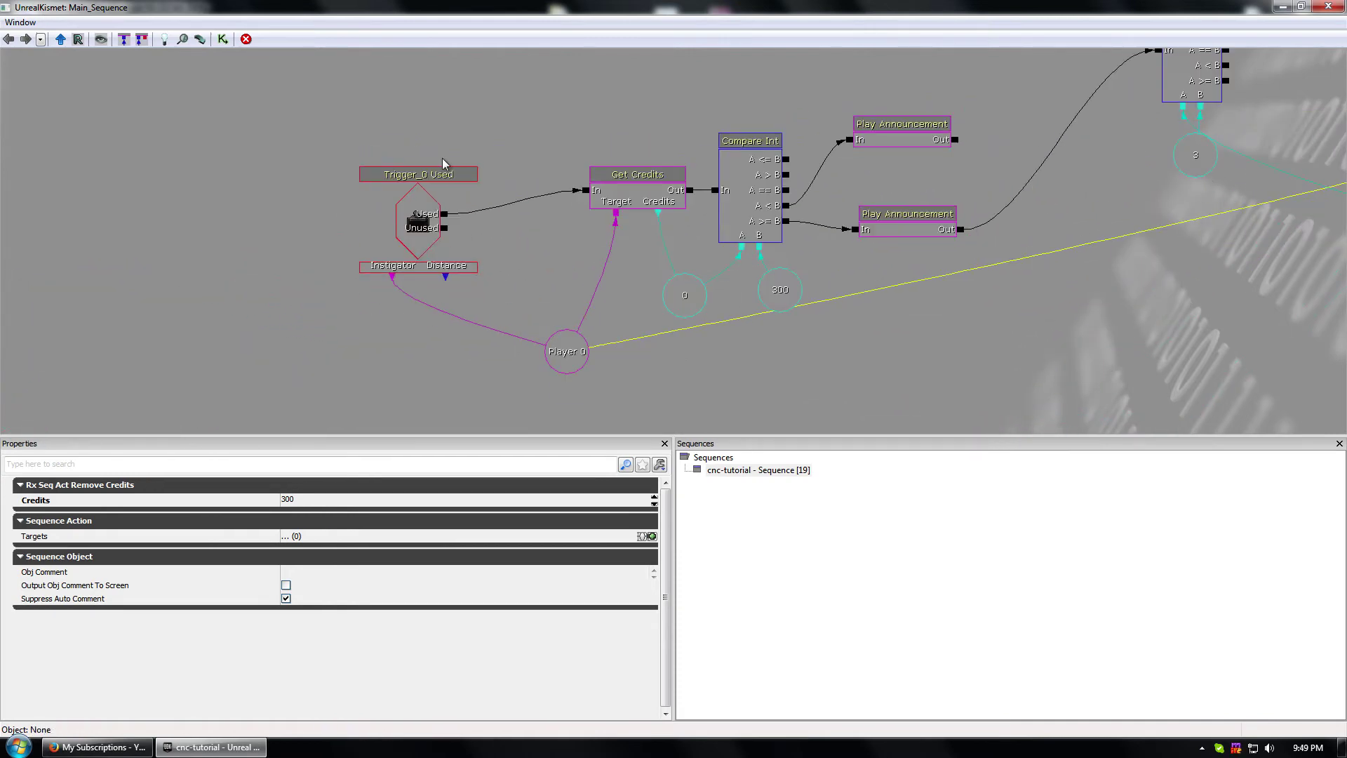
{"action": "double_click", "coordinate": [443, 8]}
{"action": "left_click_drag", "start_coordinate": [664, 93], "coordinate": [1346, 134]}
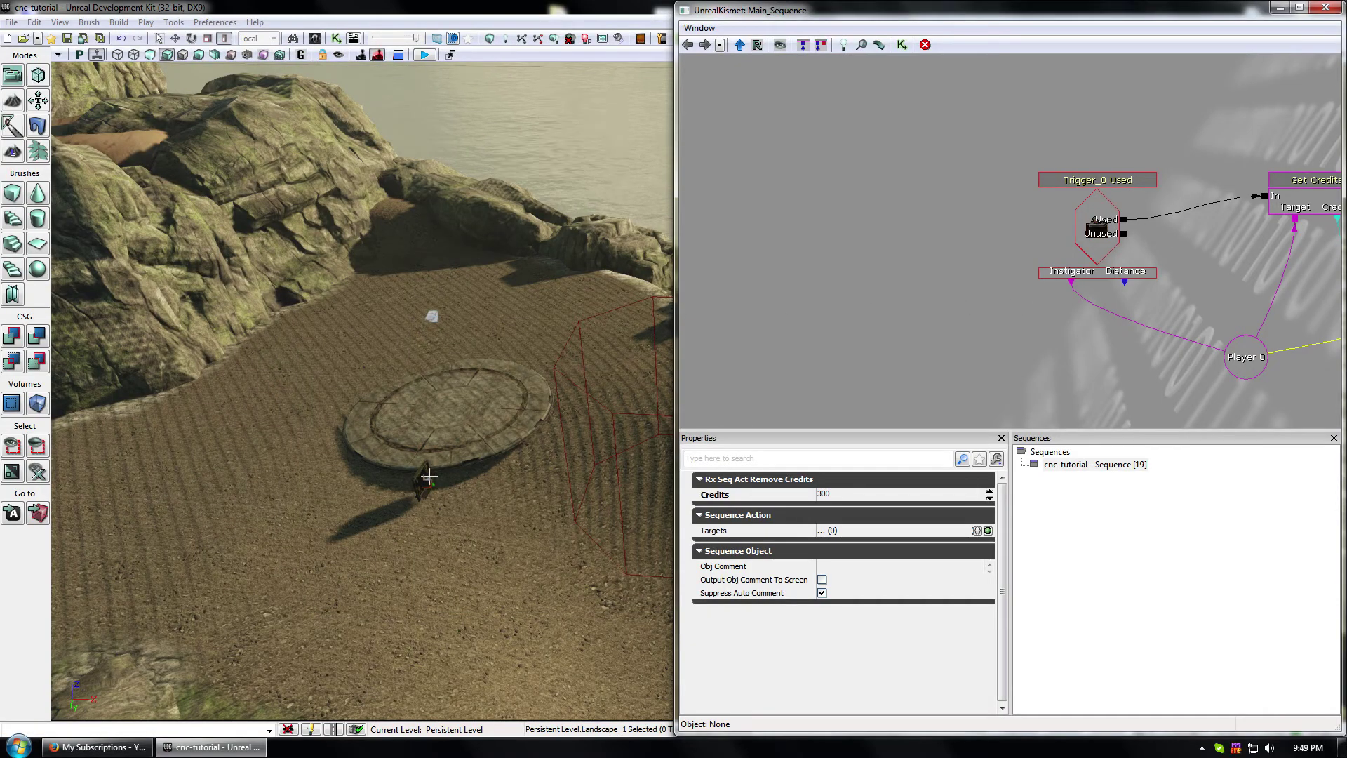
{"action": "right_click_drag", "start_coordinate": [453, 407], "coordinate": [463, 470]}
{"action": "right_click_drag", "start_coordinate": [452, 372], "coordinate": [456, 373]}
{"action": "left_click_drag", "start_coordinate": [1297, 143], "coordinate": [939, 163]}
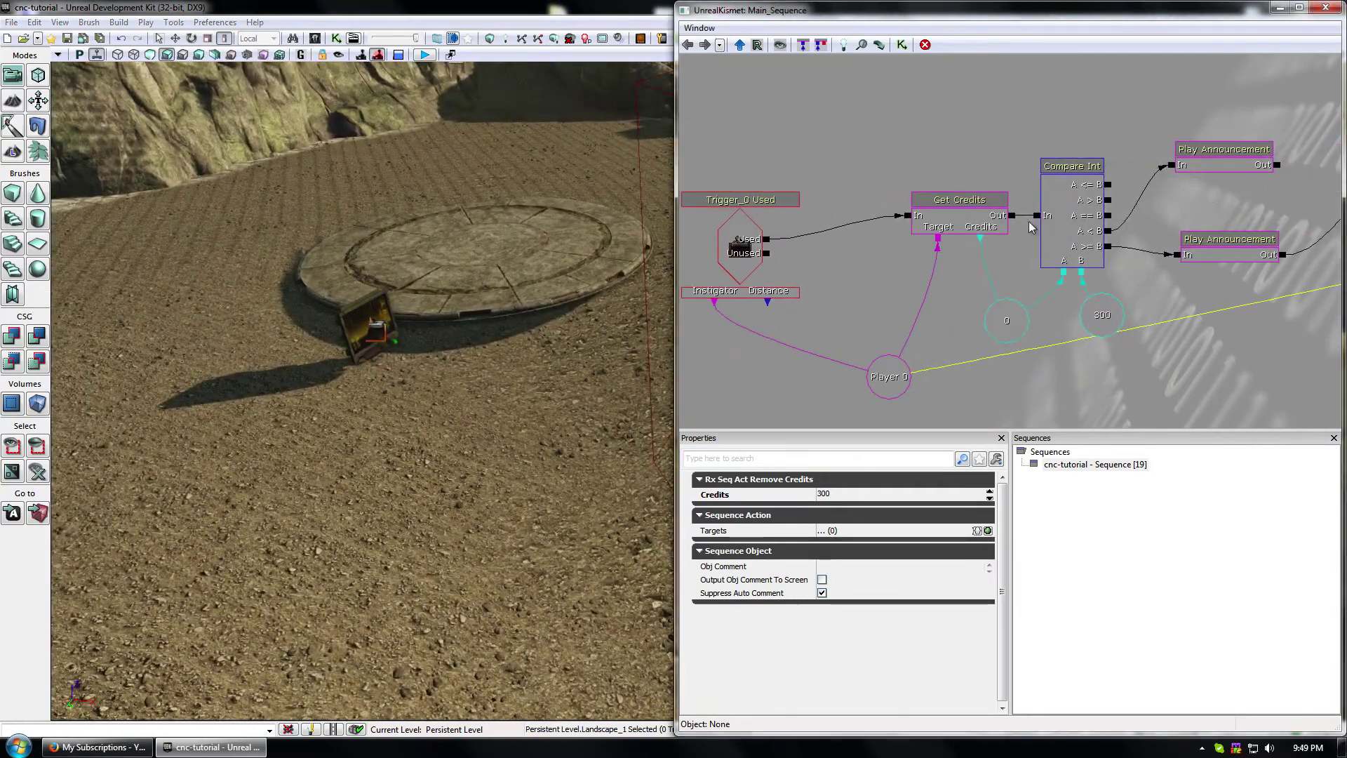
- Maximize the Kismet window, duplicate the orca object variable next to Player 0 and name the copy Player
{"action": "left_click", "coordinate": [892, 387]}
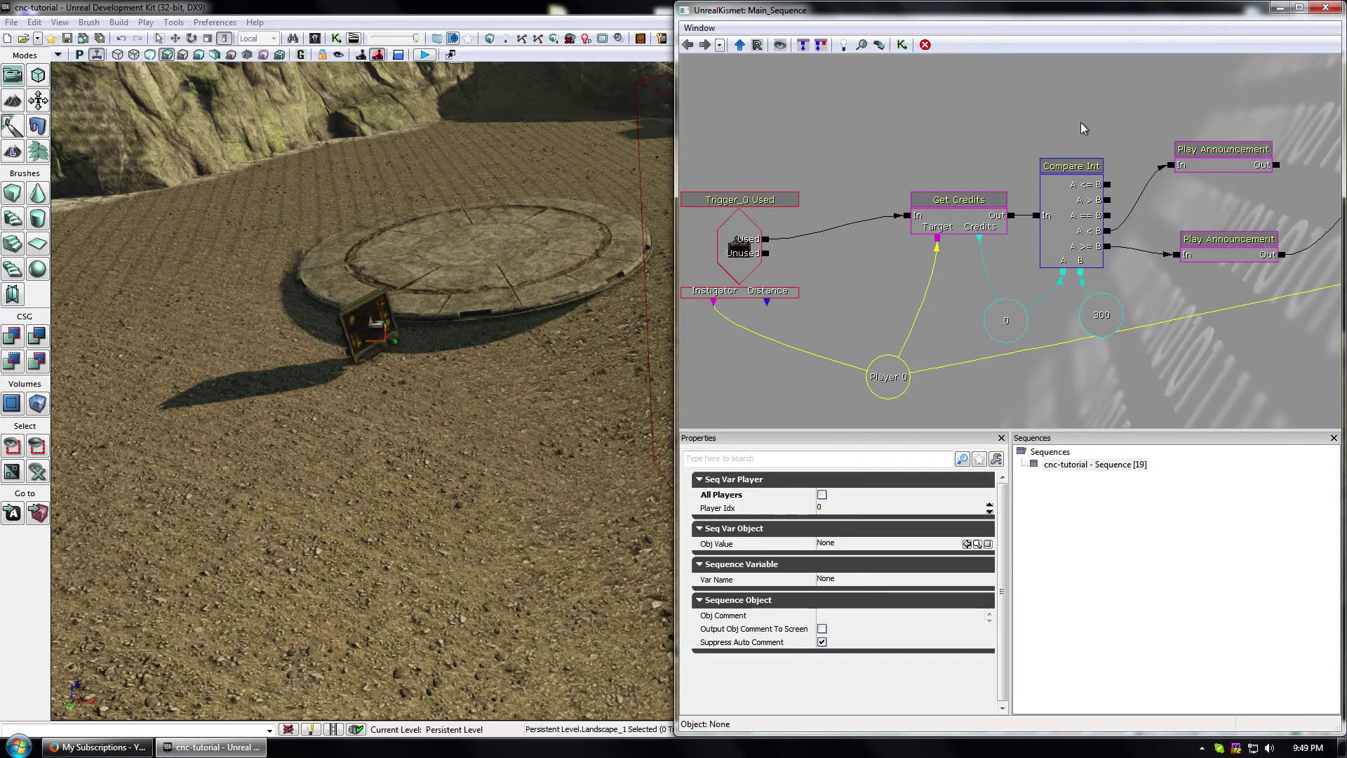
{"action": "left_click_drag", "start_coordinate": [1120, 11], "coordinate": [722, 2]}
{"action": "left_click_drag", "start_coordinate": [1060, 241], "coordinate": [593, 232]}
{"action": "left_click", "coordinate": [940, 254]}
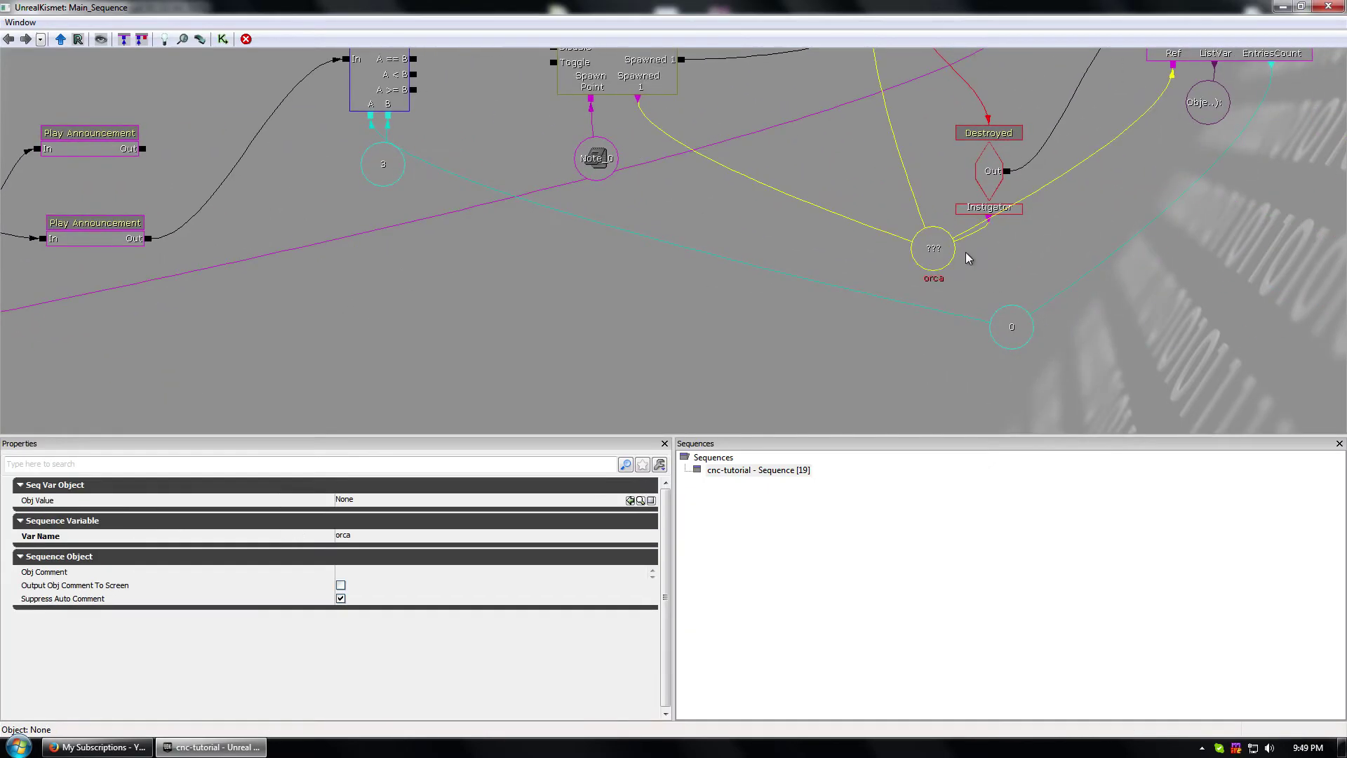
{"action": "key", "text": "ctrl+v"}
{"action": "left_click_drag", "start_coordinate": [729, 277], "coordinate": [271, 376]}
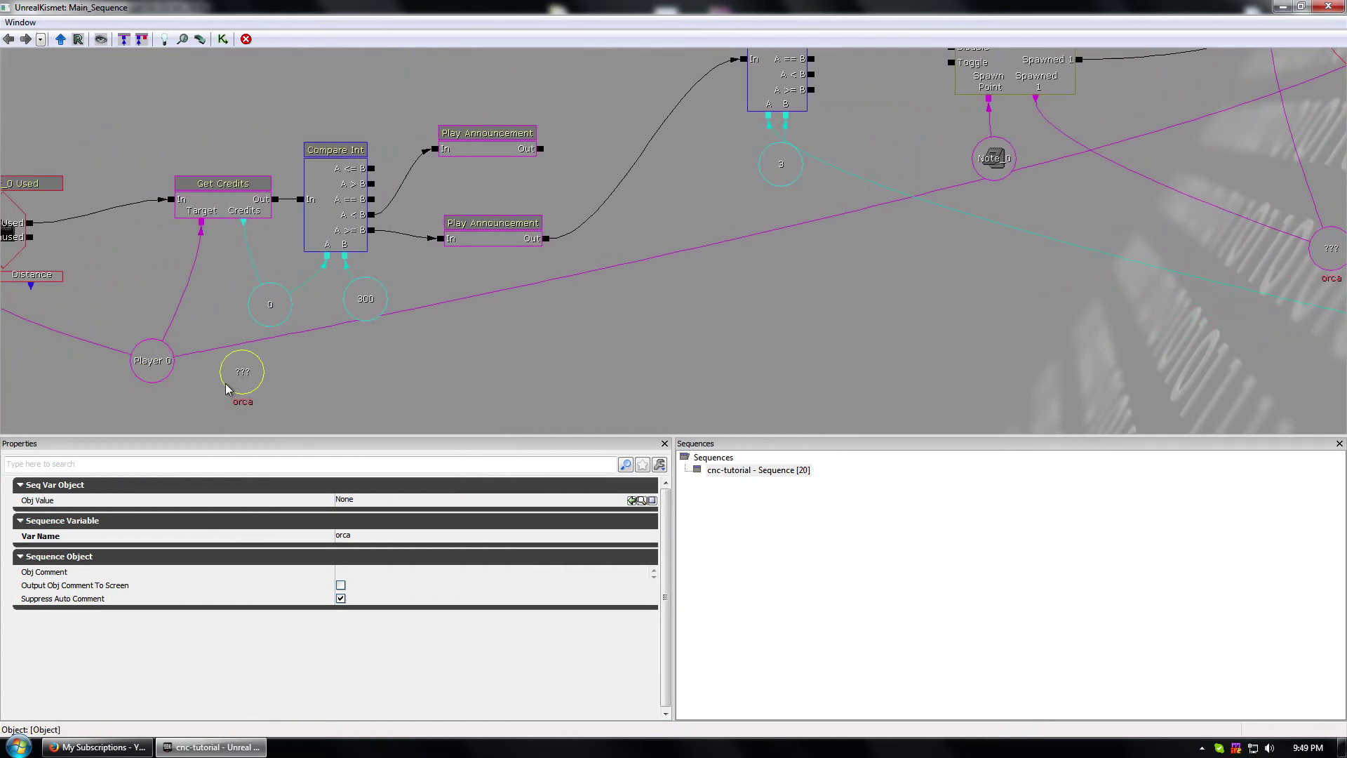
{"action": "left_click", "coordinate": [354, 535]}
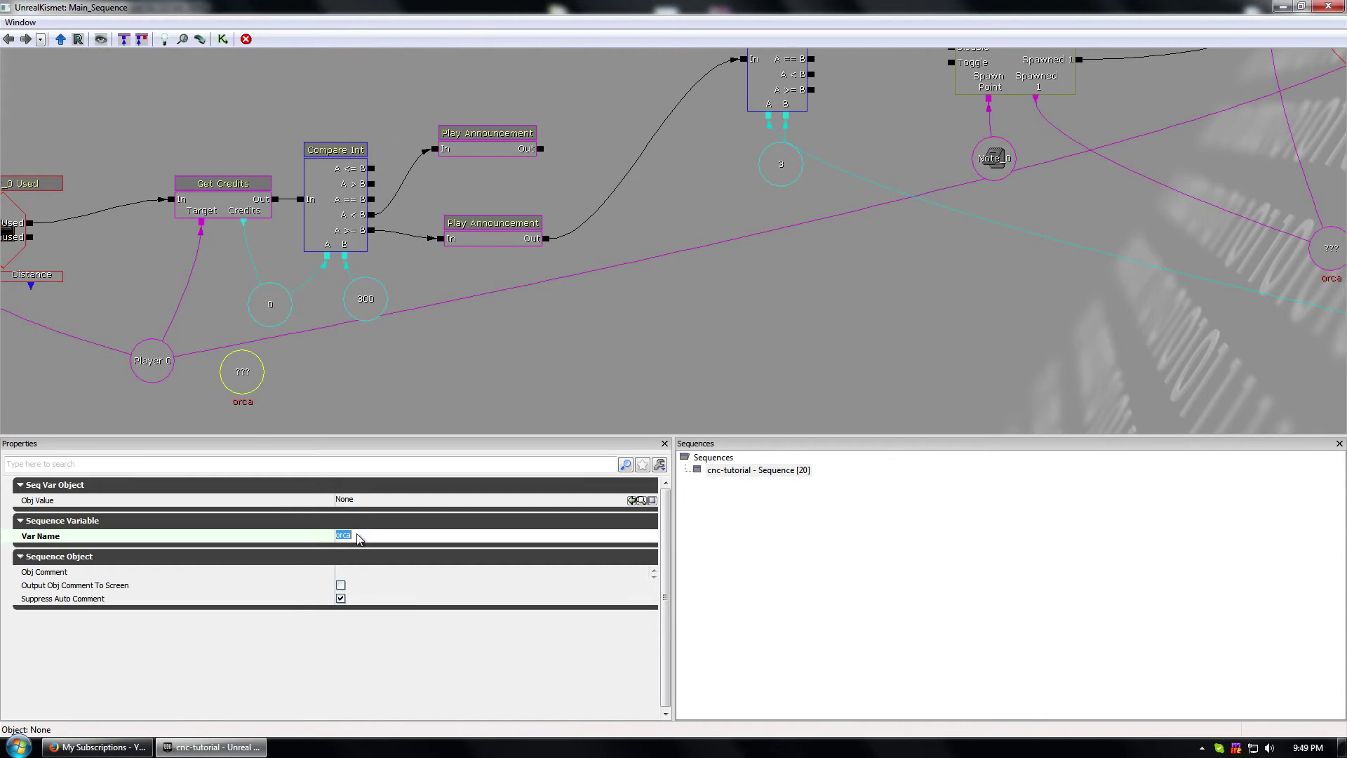
{"action": "left_click", "coordinate": [24, 374]}
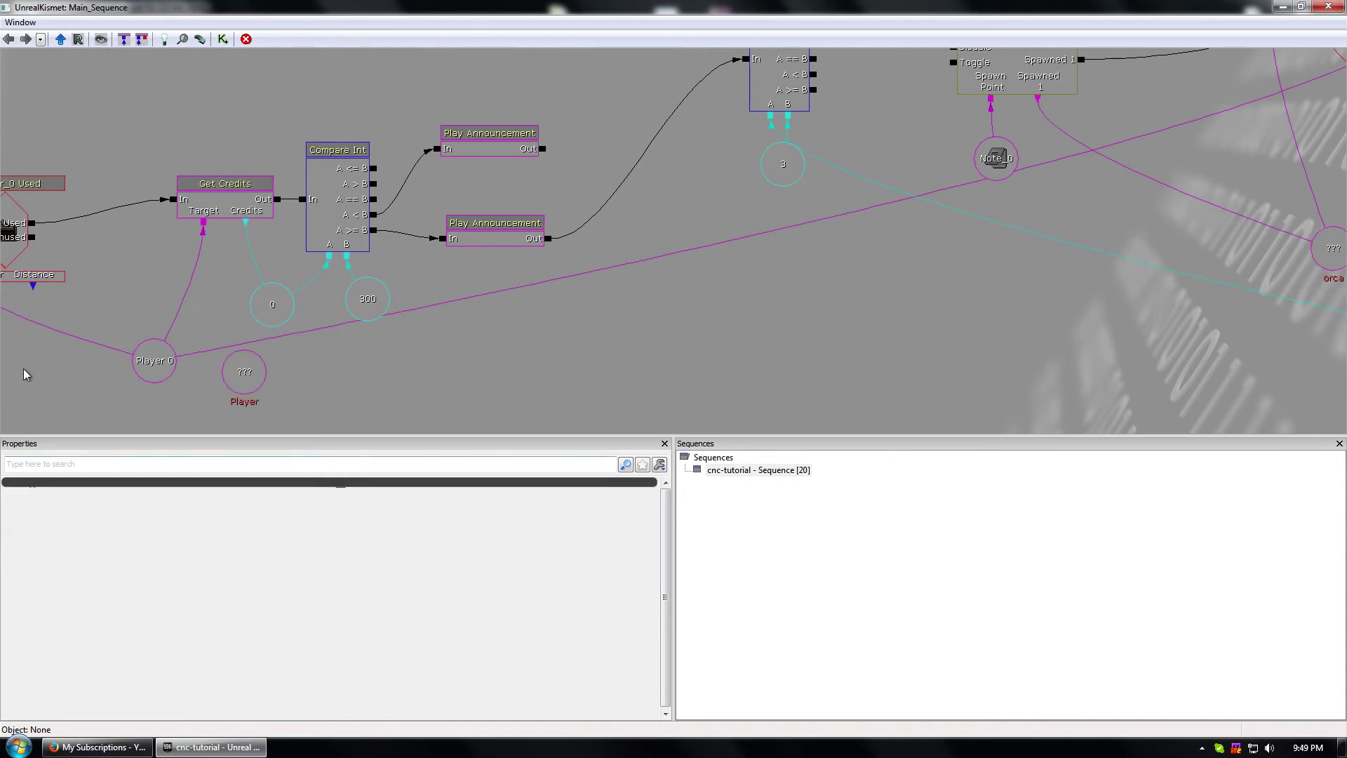
- Try linking the Get Credits target to the Player object variable, and delete the Player 0 variable
{"action": "left_click", "coordinate": [140, 361]}
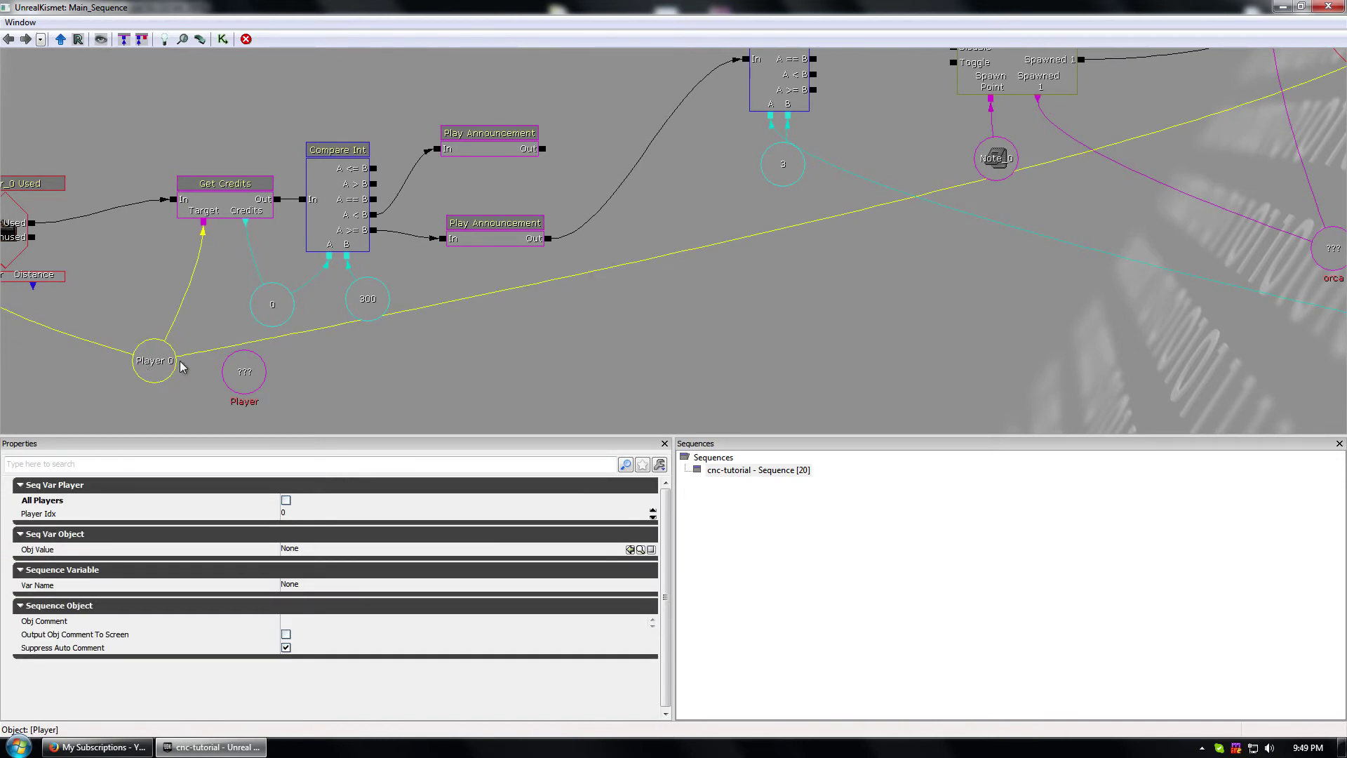
{"action": "mouse_move", "coordinate": [247, 383]}
{"action": "left_mouse_down"}
{"action": "mouse_move", "coordinate": [617, 334]}
{"action": "mouse_move", "coordinate": [401, 208]}
{"action": "mouse_move", "coordinate": [449, 346]}
{"action": "left_mouse_up"}
{"action": "left_click_drag", "start_coordinate": [404, 182], "coordinate": [431, 316]}
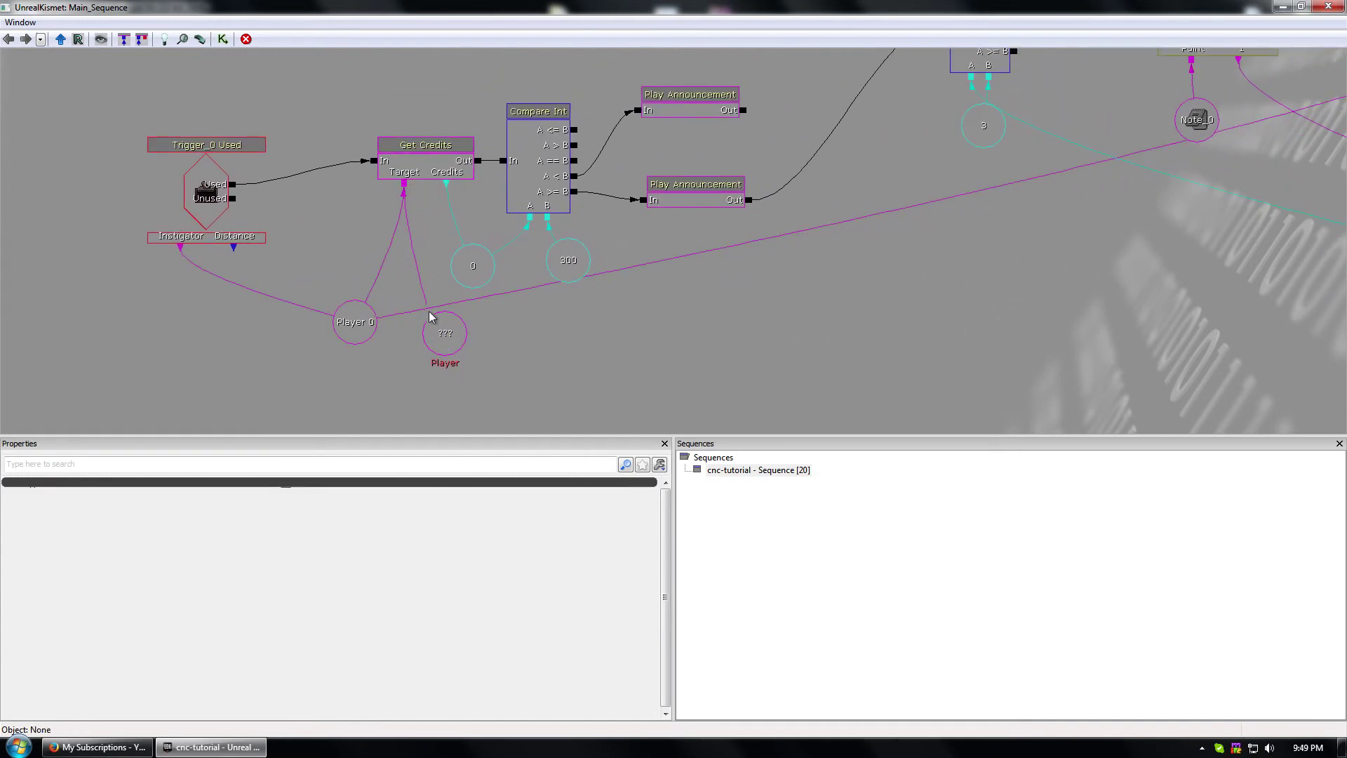
{"action": "left_click", "coordinate": [351, 329]}
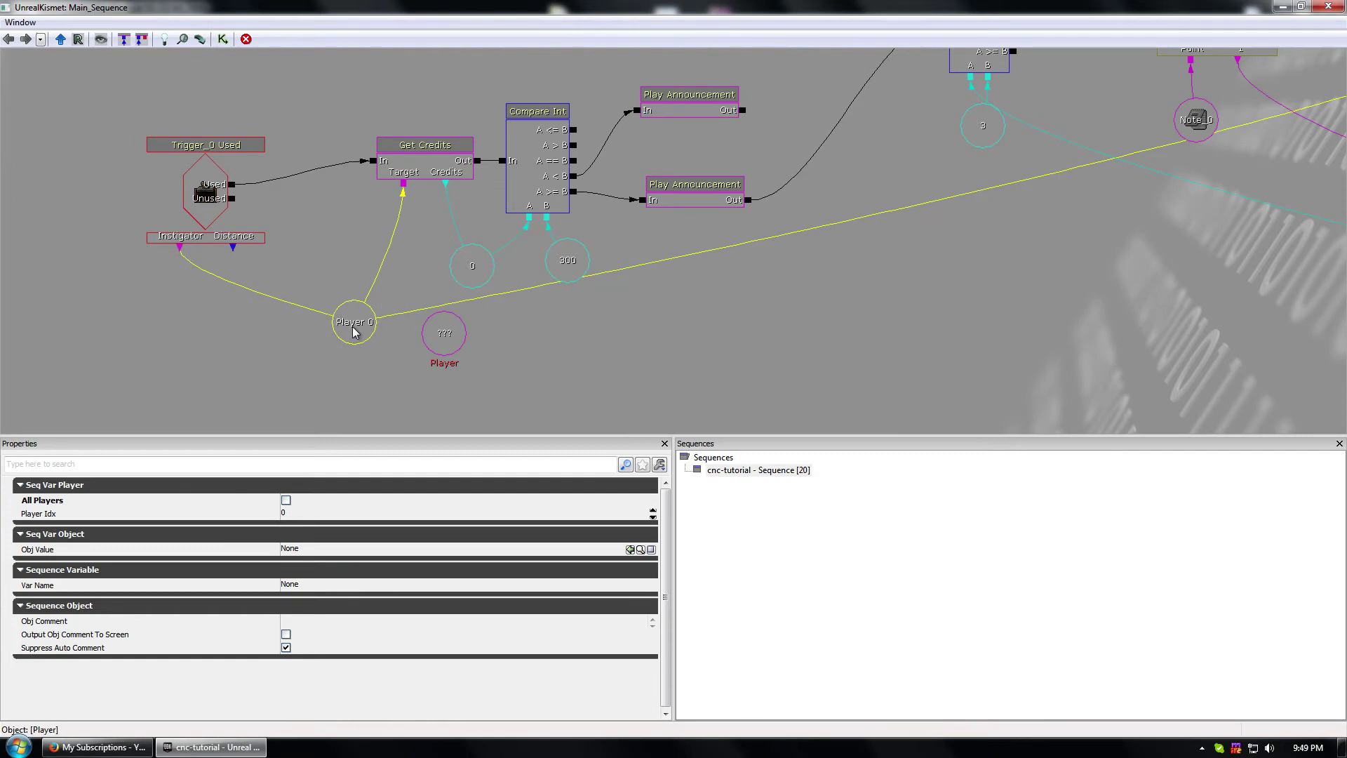
{"action": "left_click_drag", "start_coordinate": [807, 283], "coordinate": [250, 417]}
{"action": "left_click_drag", "start_coordinate": [674, 331], "coordinate": [963, 171]}
{"action": "key", "text": "Delete"}
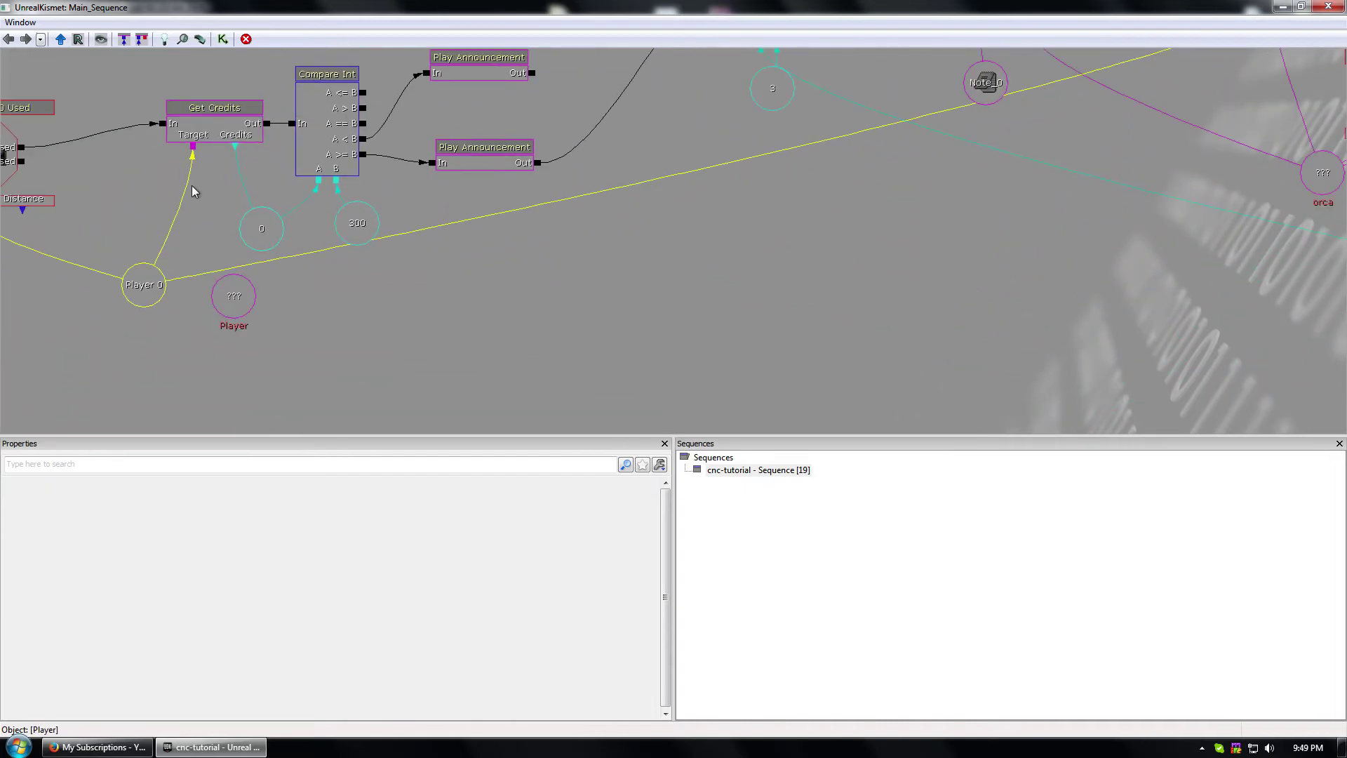
- Link the Get Credits target, the Trigger_0 Used instigator and the Remove Credits target to the Player object variable
{"action": "left_click_drag", "start_coordinate": [331, 304], "coordinate": [404, 298]}
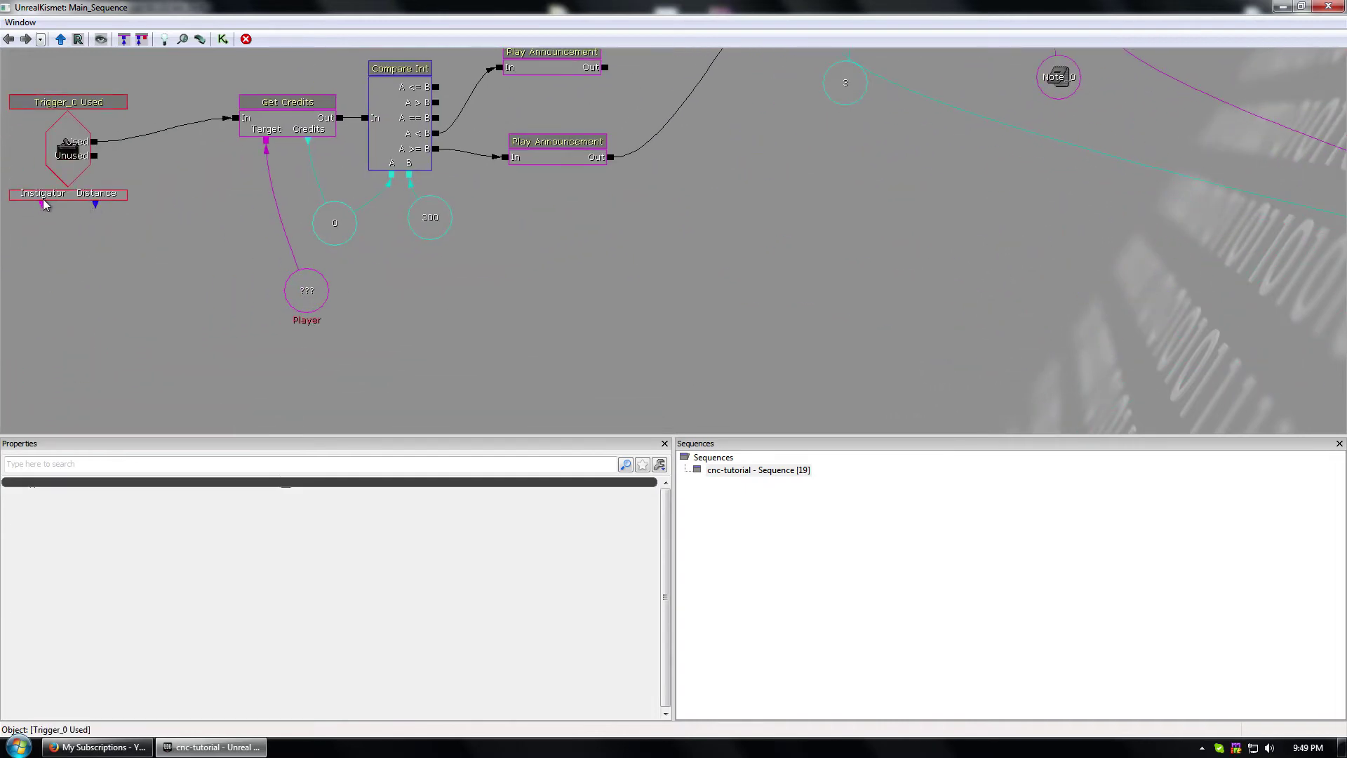
{"action": "left_click_drag", "start_coordinate": [43, 204], "coordinate": [305, 297]}
{"action": "left_click_drag", "start_coordinate": [830, 292], "coordinate": [551, 415]}
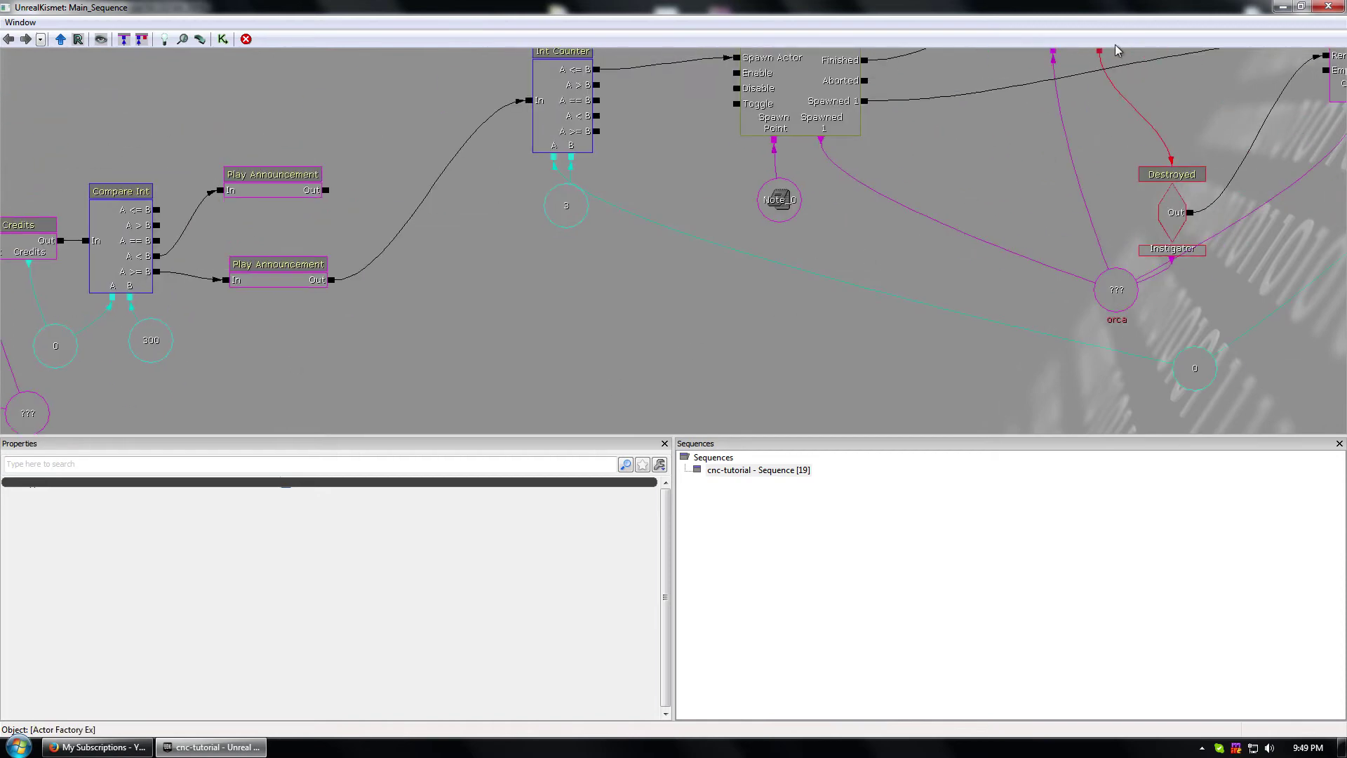
{"action": "left_click_drag", "start_coordinate": [906, 146], "coordinate": [809, 215]}
{"action": "left_click_drag", "start_coordinate": [1120, 107], "coordinate": [372, 309]}
{"action": "left_click", "coordinate": [110, 297]}
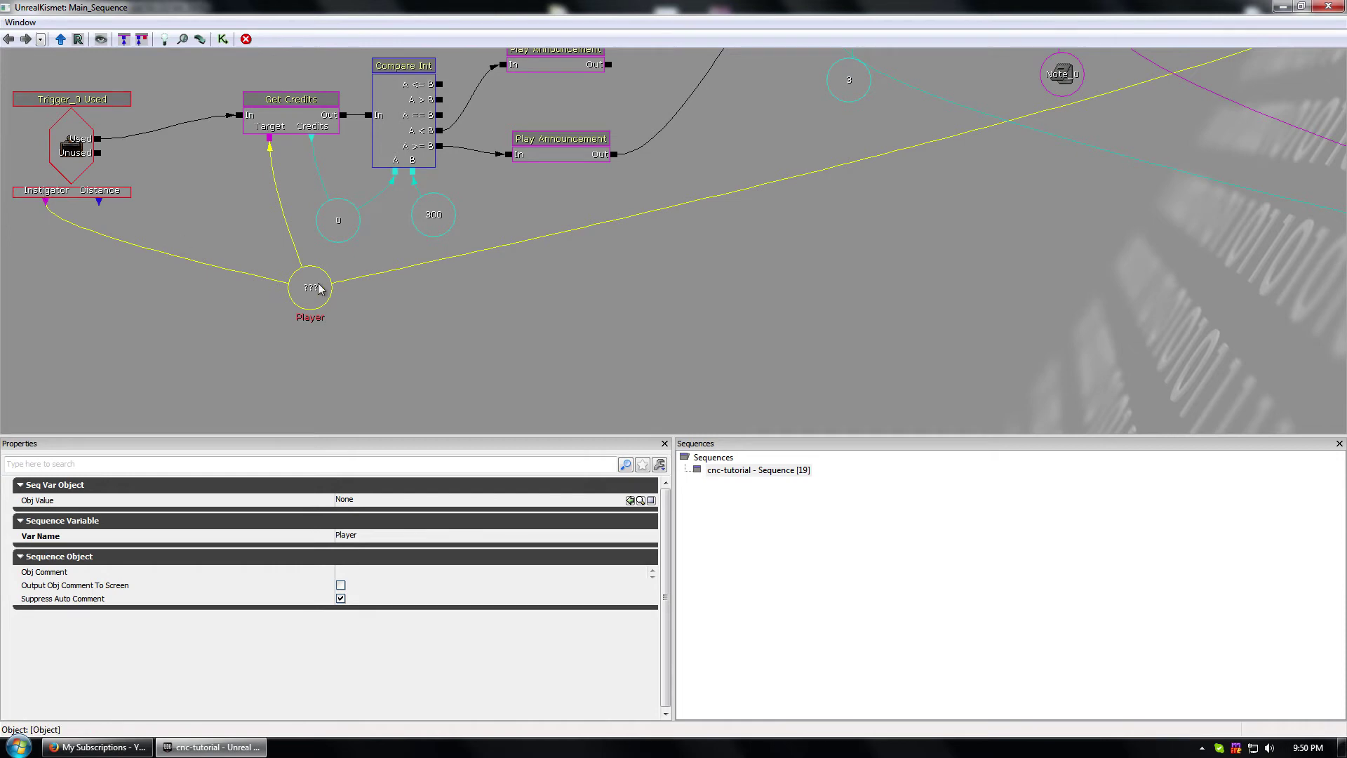
- Move the orca variable closer to Actor Factory Ex and shift the value 3 variable to the side below Int Counter
{"action": "left_click_drag", "start_coordinate": [797, 254], "coordinate": [380, 432]}
{"action": "left_click_drag", "start_coordinate": [761, 303], "coordinate": [518, 246]}
{"action": "left_click_drag", "start_coordinate": [740, 288], "coordinate": [672, 282], "text": "ctrl"}
{"action": "left_click", "coordinate": [561, 237]}
{"action": "left_click_drag", "start_coordinate": [499, 266], "coordinate": [676, 356]}
{"action": "left_click_drag", "start_coordinate": [587, 330], "coordinate": [931, 249]}
{"action": "left_click_drag", "start_coordinate": [708, 213], "coordinate": [770, 186], "text": "ctrl"}
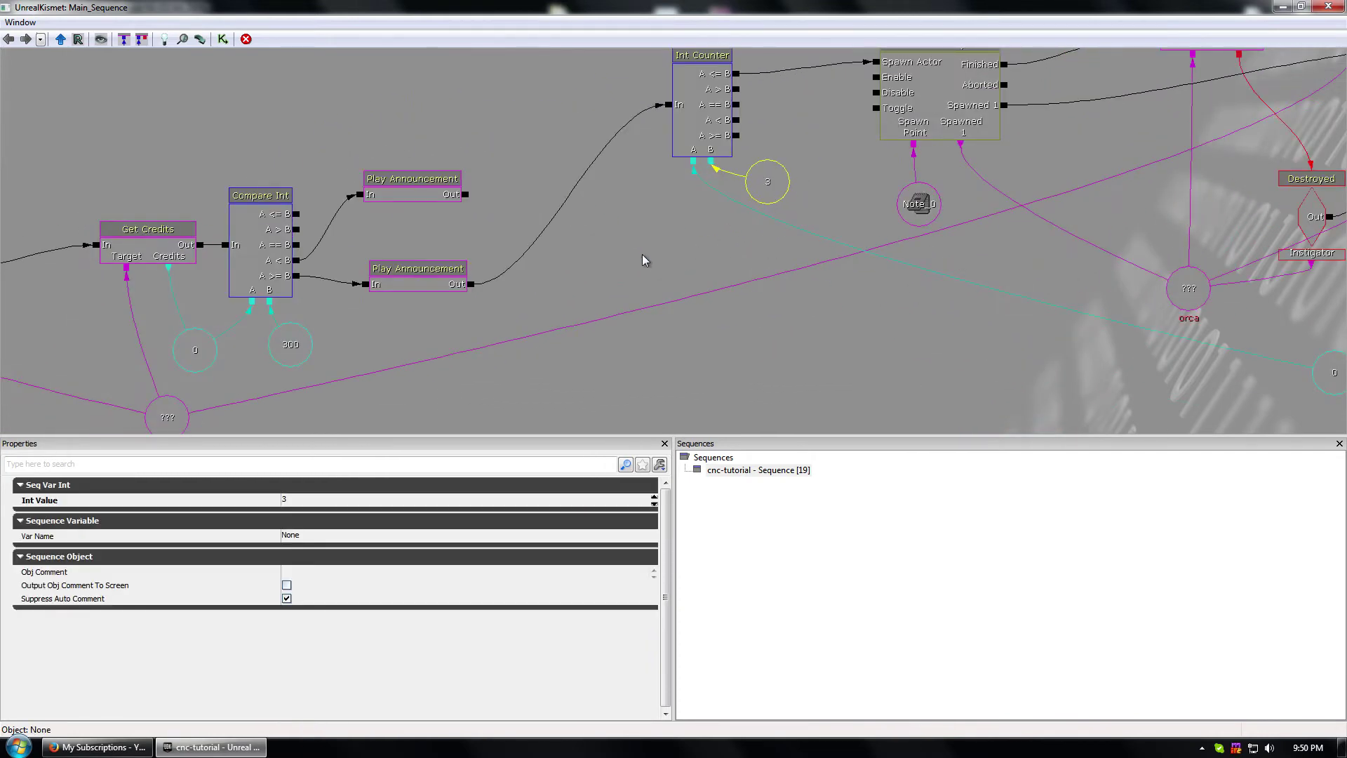
- Examine the announcement sounds of both Play Announcement nodes and the Trigger_0 Used event settings
{"action": "left_click_drag", "start_coordinate": [656, 221], "coordinate": [816, 163]}
{"action": "left_click_drag", "start_coordinate": [723, 235], "coordinate": [928, 253]}
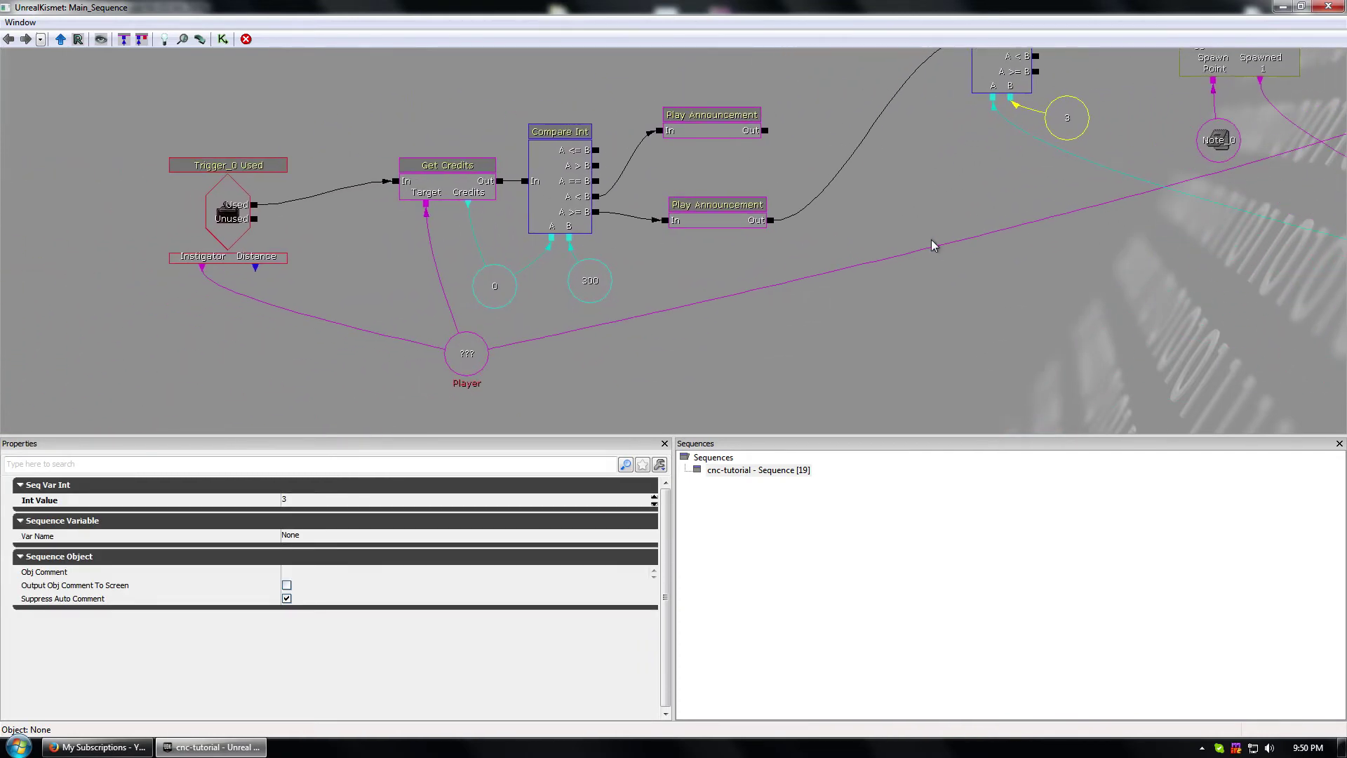
{"action": "left_click", "coordinate": [733, 220]}
{"action": "left_click", "coordinate": [712, 126]}
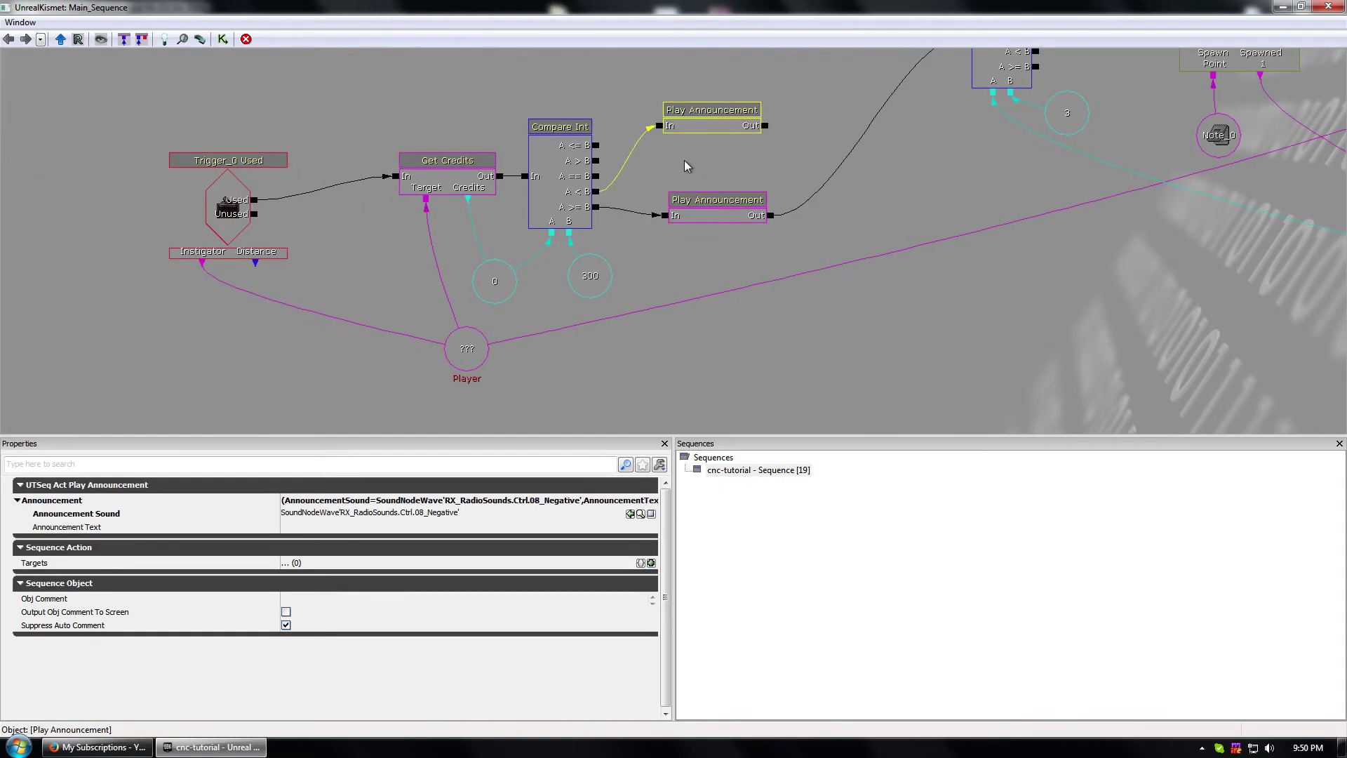
{"action": "left_click", "coordinate": [189, 249]}
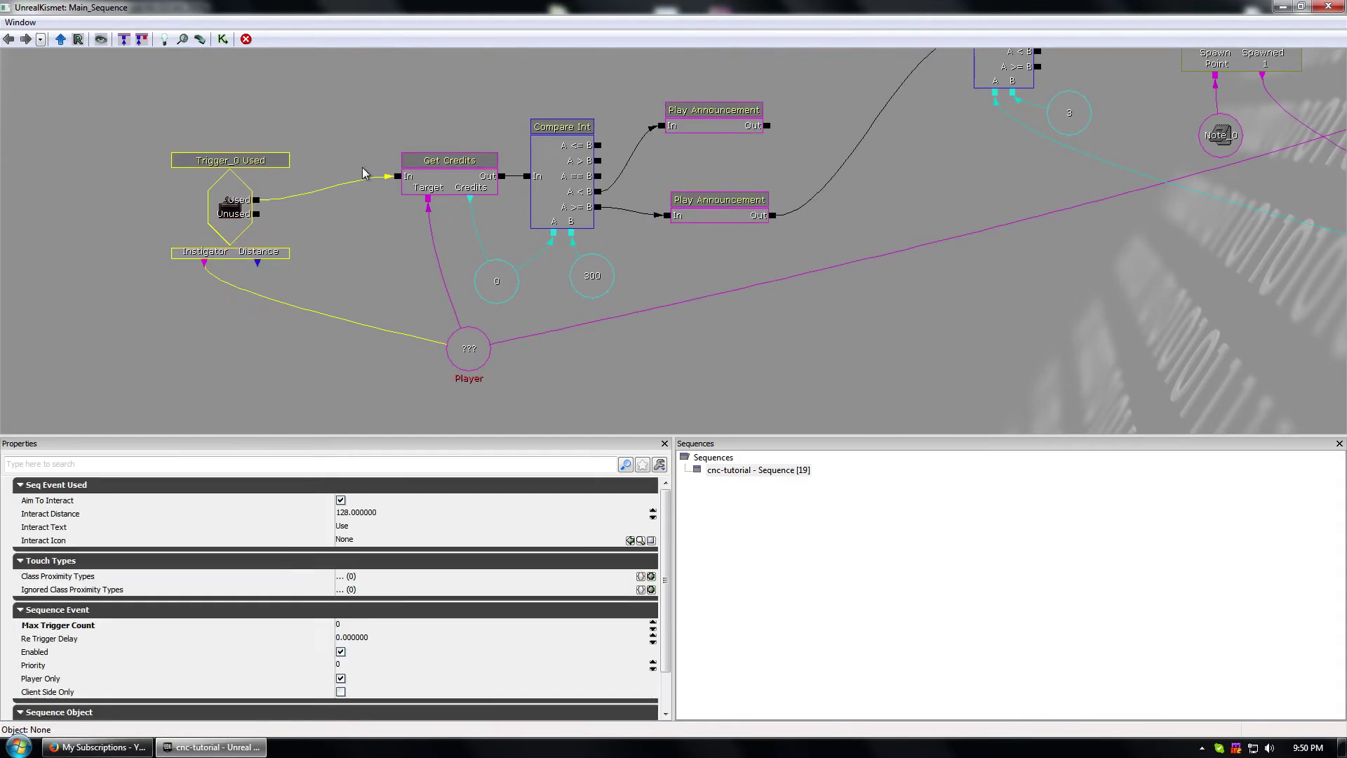
- Place the Kismet window beside the level viewport and examine how the trigger and Player variable feed Get Credits and Compare Int
{"action": "key", "text": "super+Right"}
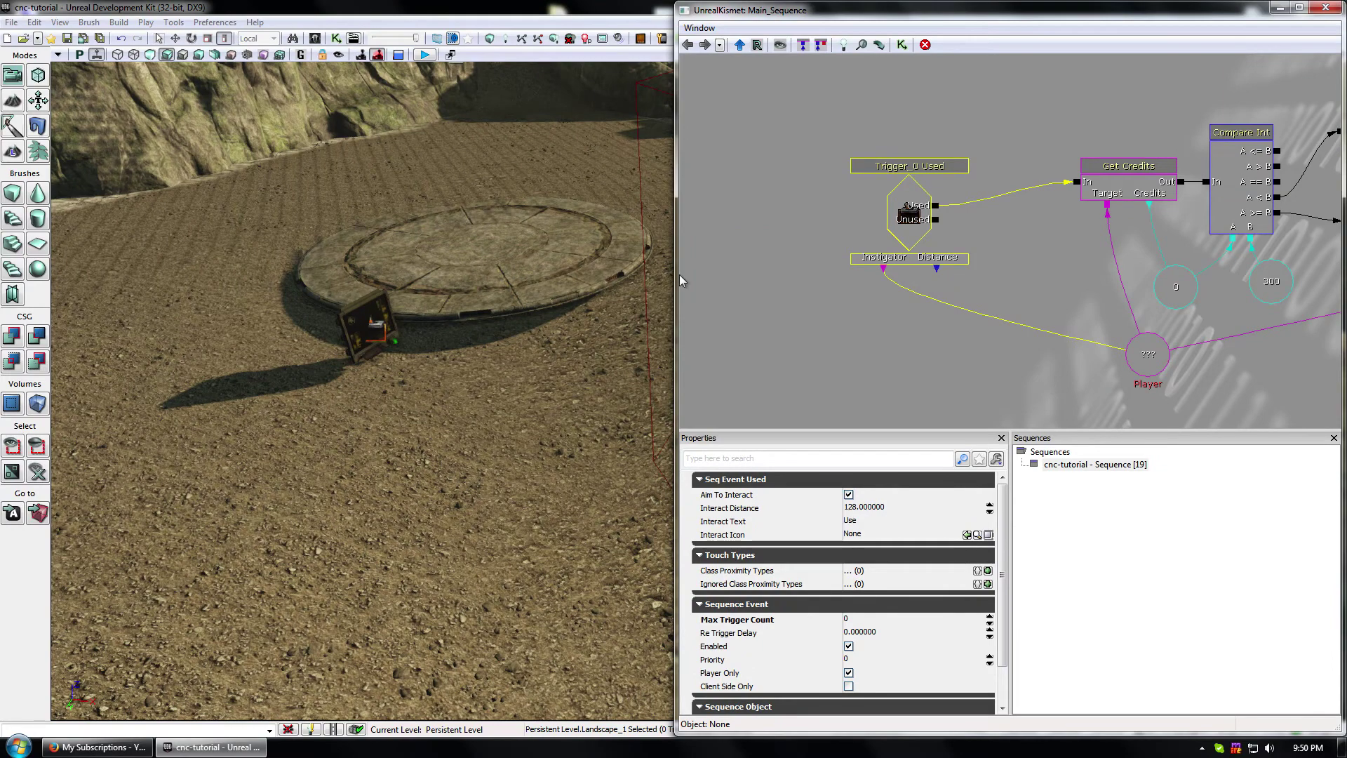
{"action": "left_click_drag", "start_coordinate": [1143, 169], "coordinate": [867, 203]}
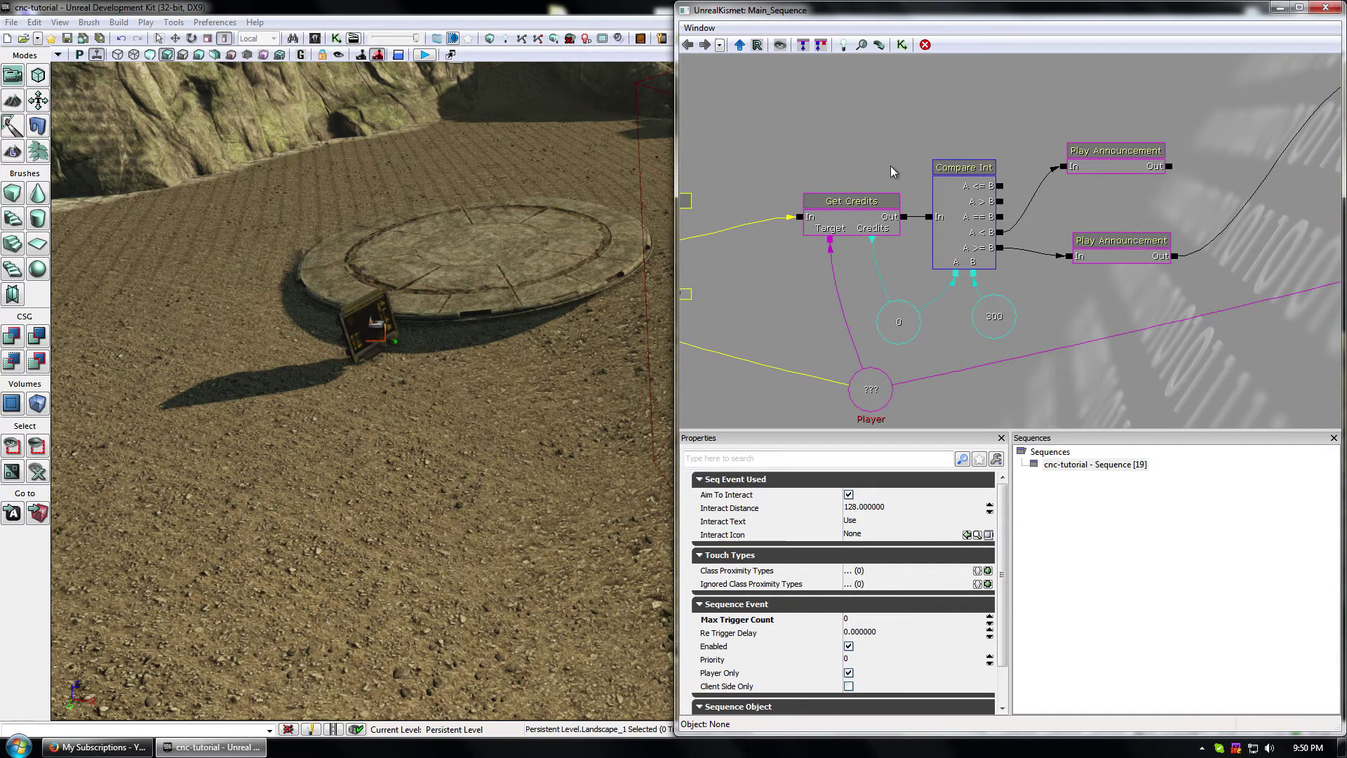
{"action": "left_click_drag", "start_coordinate": [877, 243], "coordinate": [1078, 202]}
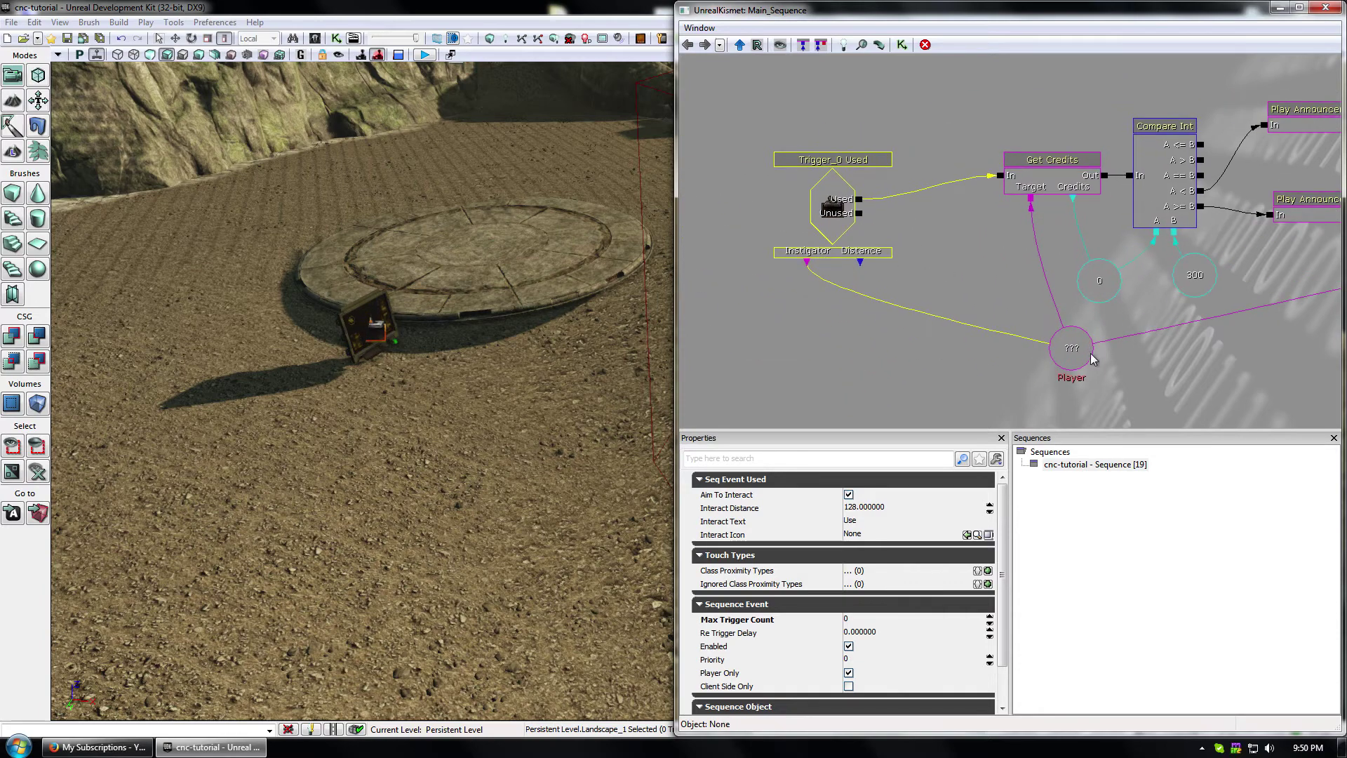
{"action": "left_click_drag", "start_coordinate": [1056, 332], "coordinate": [920, 317]}
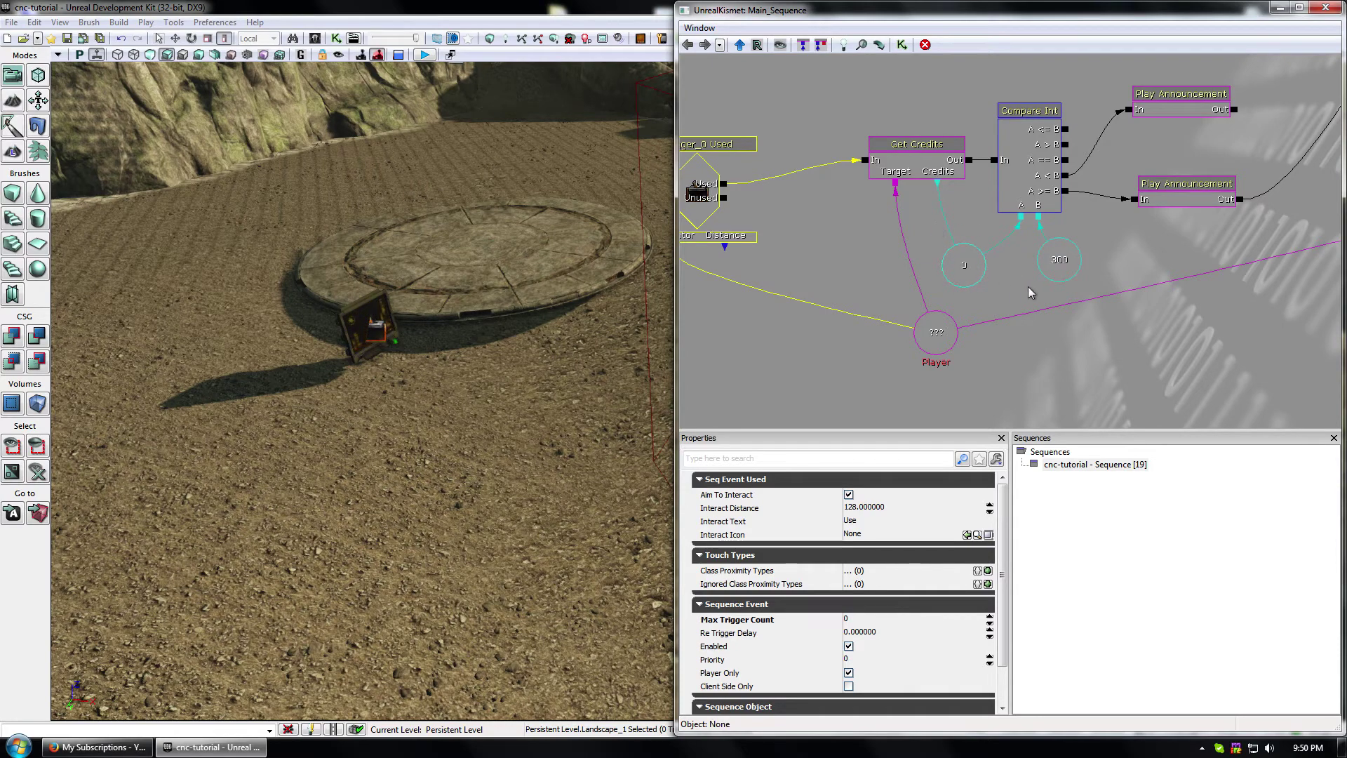
{"action": "left_click_drag", "start_coordinate": [1030, 292], "coordinate": [938, 331]}
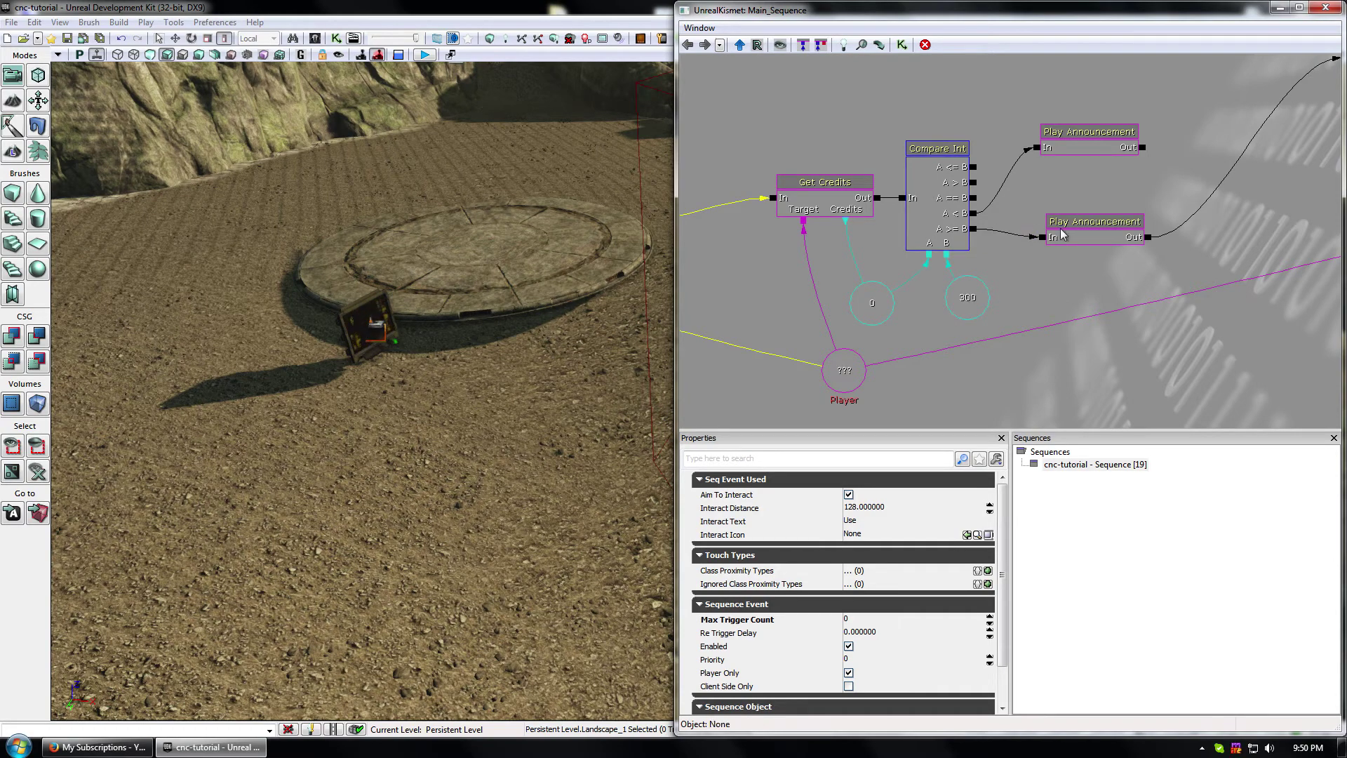
- Examine the two Play Announcement branches after Compare Int and the connection leading into Int Counter
{"action": "left_click", "coordinate": [1115, 246]}
{"action": "left_click_drag", "start_coordinate": [1162, 261], "coordinate": [967, 303]}
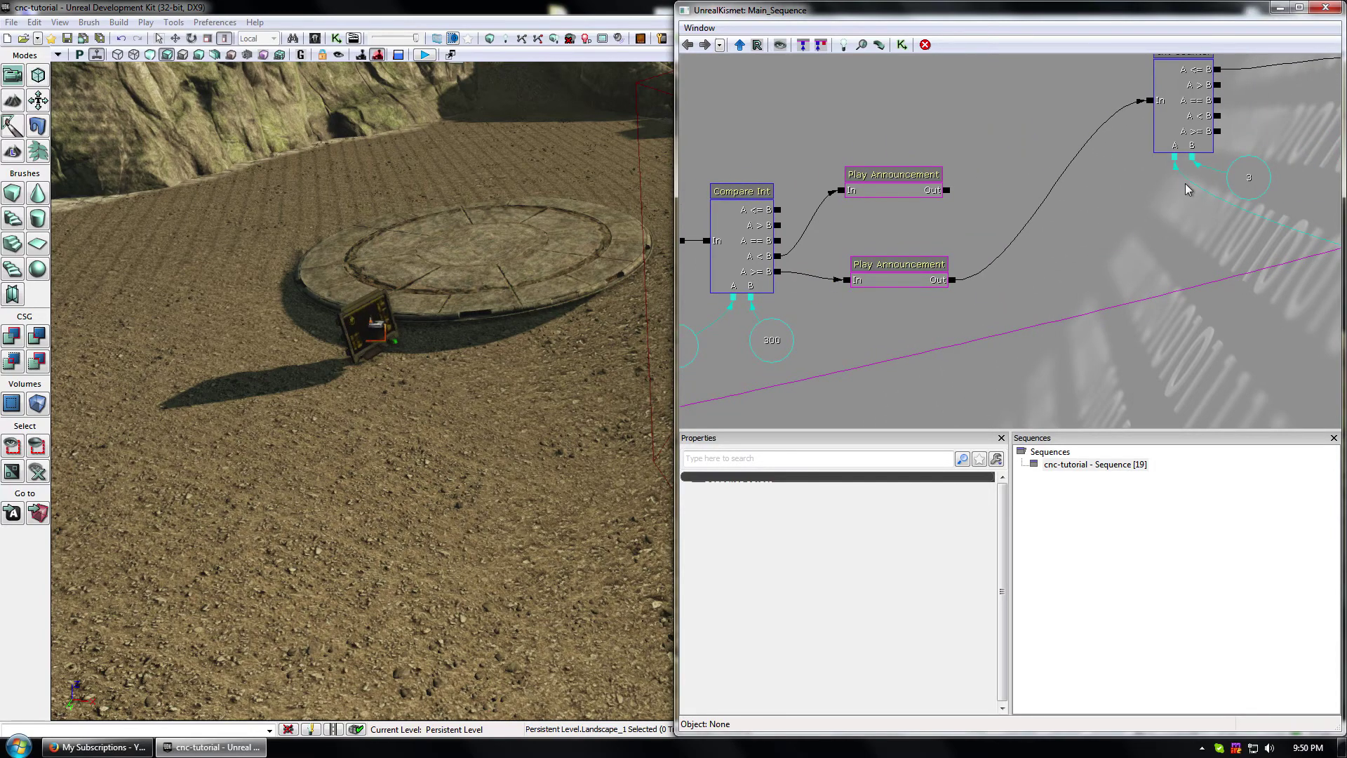
{"action": "left_click_drag", "start_coordinate": [1186, 185], "coordinate": [1129, 219]}
{"action": "left_click_drag", "start_coordinate": [932, 264], "coordinate": [1067, 249]}
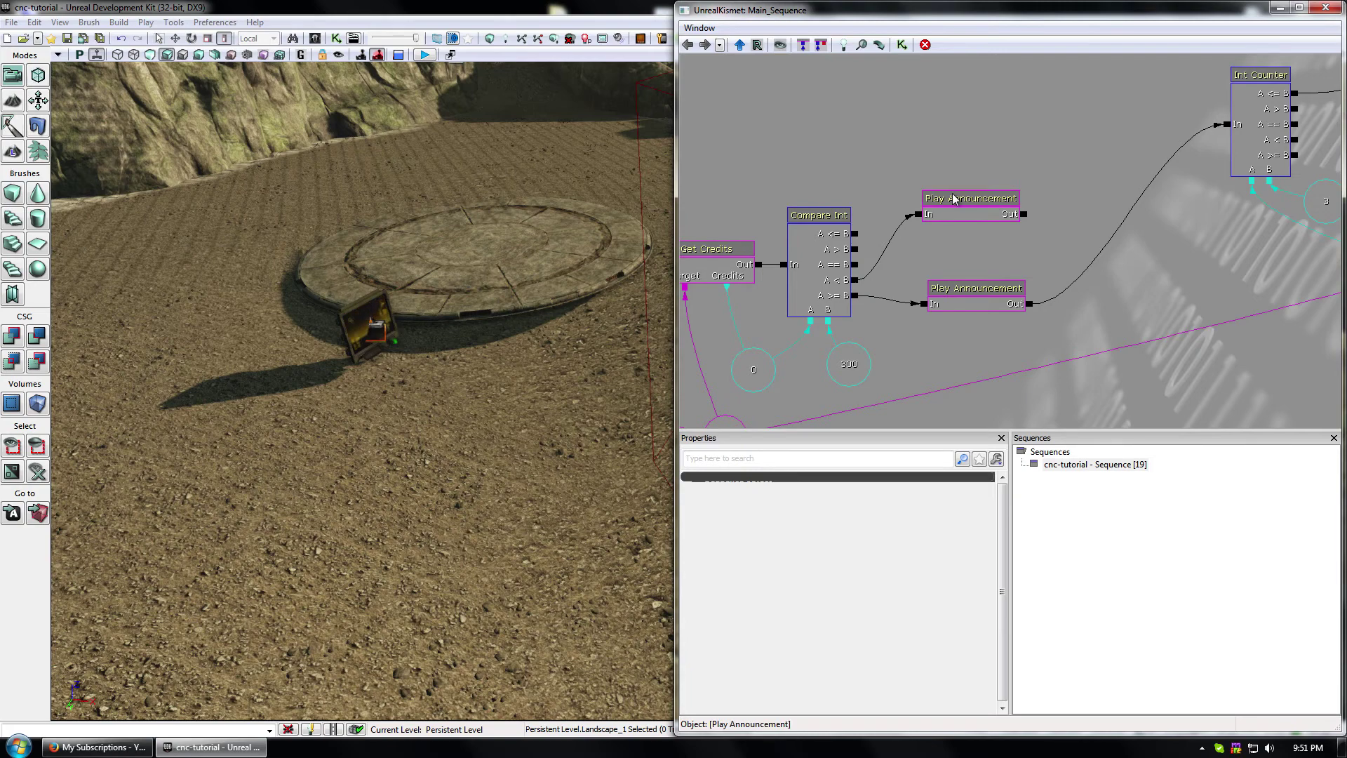
{"action": "left_click_drag", "start_coordinate": [1084, 211], "coordinate": [983, 226]}
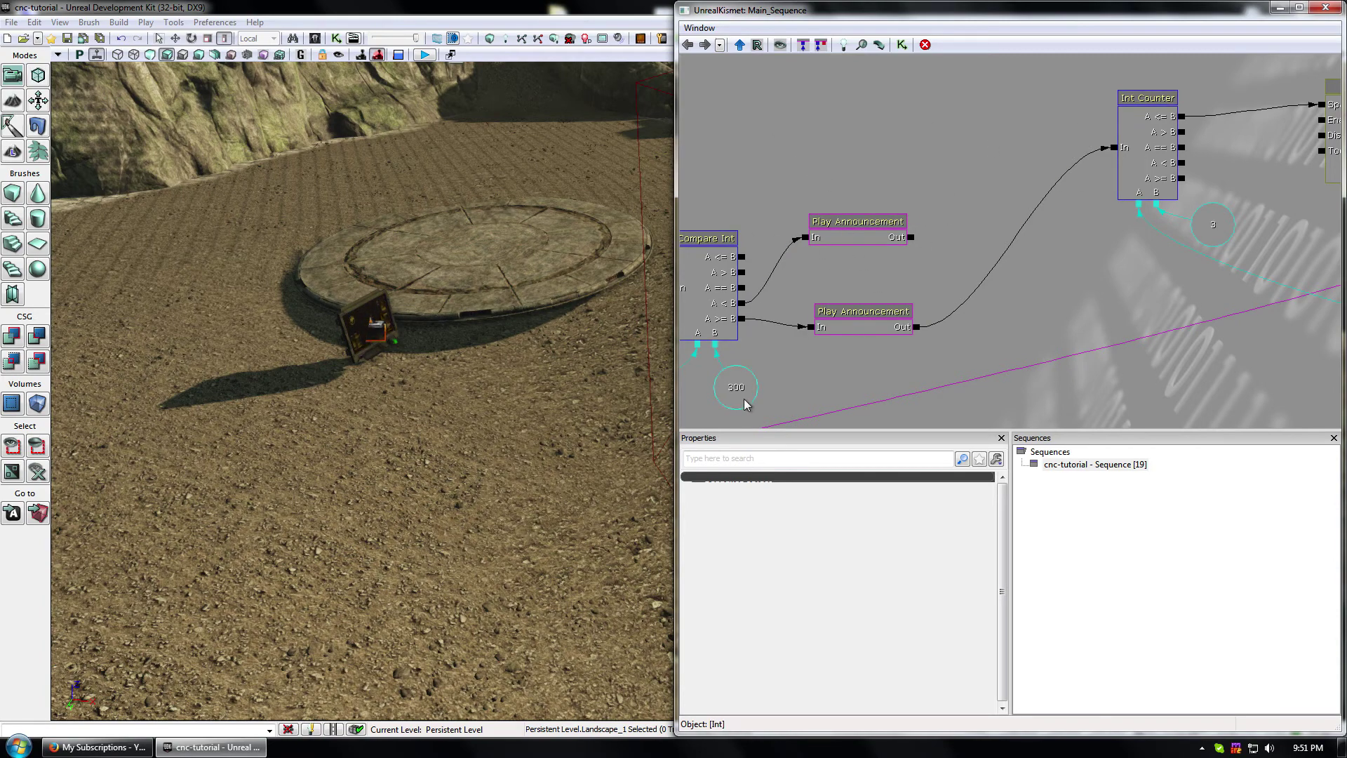
{"action": "left_click_drag", "start_coordinate": [844, 304], "coordinate": [853, 206]}
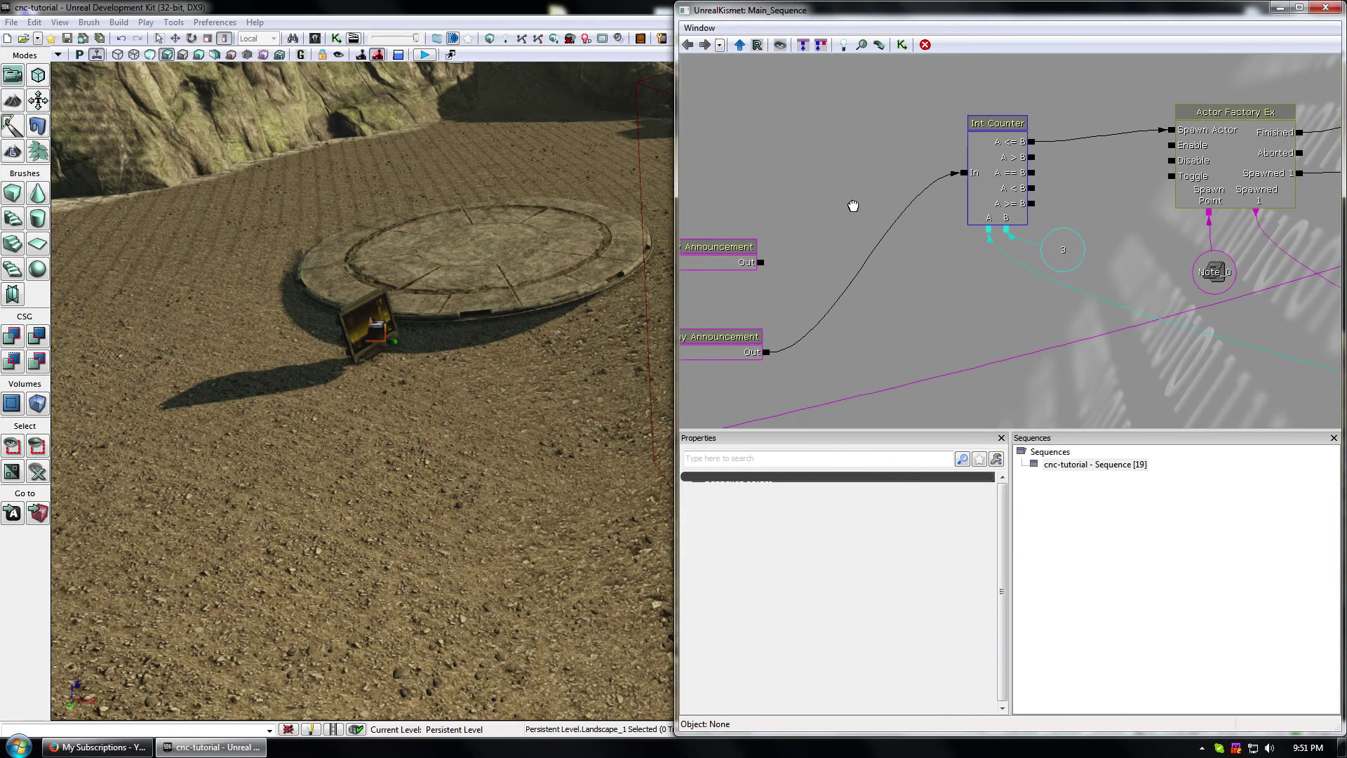
{"action": "left_click_drag", "start_coordinate": [853, 331], "coordinate": [833, 245]}
{"action": "left_click", "coordinate": [913, 279]}
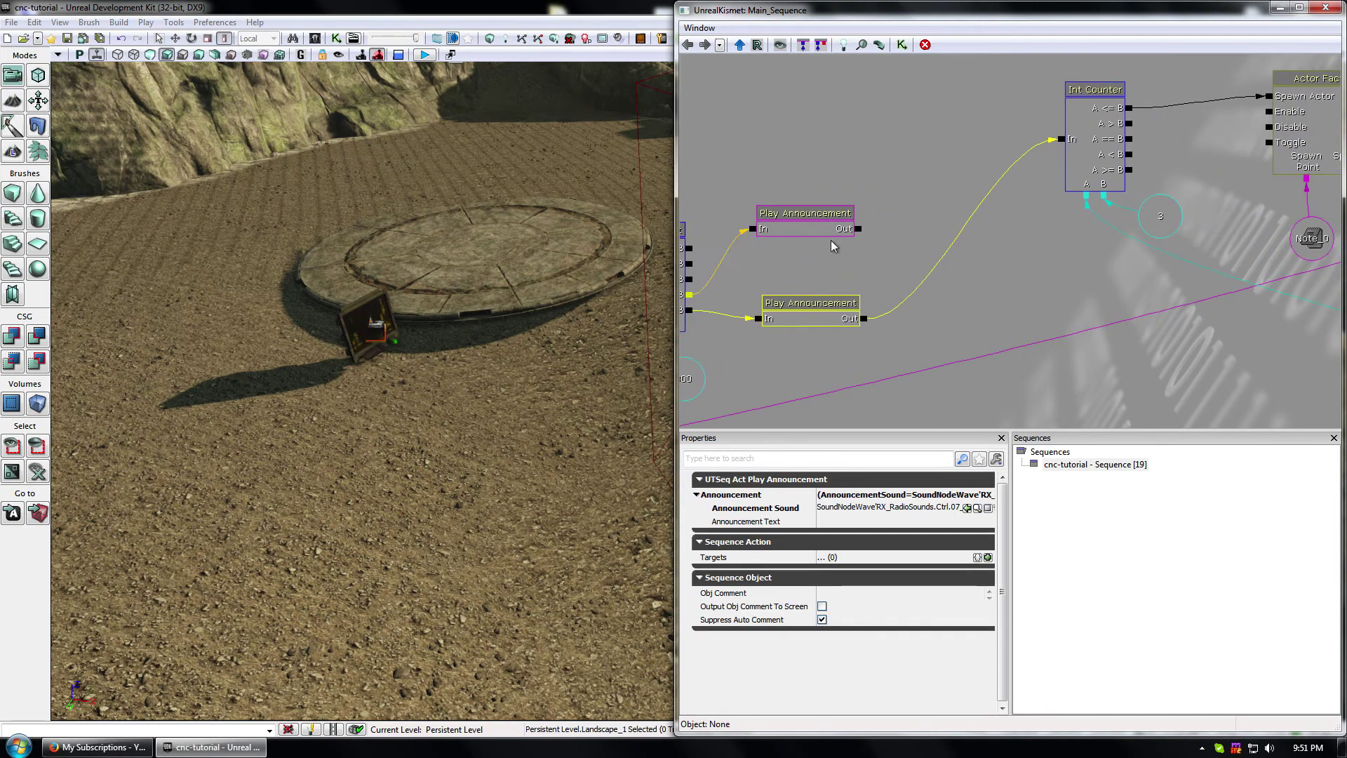
- Examine the Int Counter limit variables and the connection from its A <= B output to Actor Factory Ex
{"action": "left_click_drag", "start_coordinate": [995, 274], "coordinate": [903, 326]}
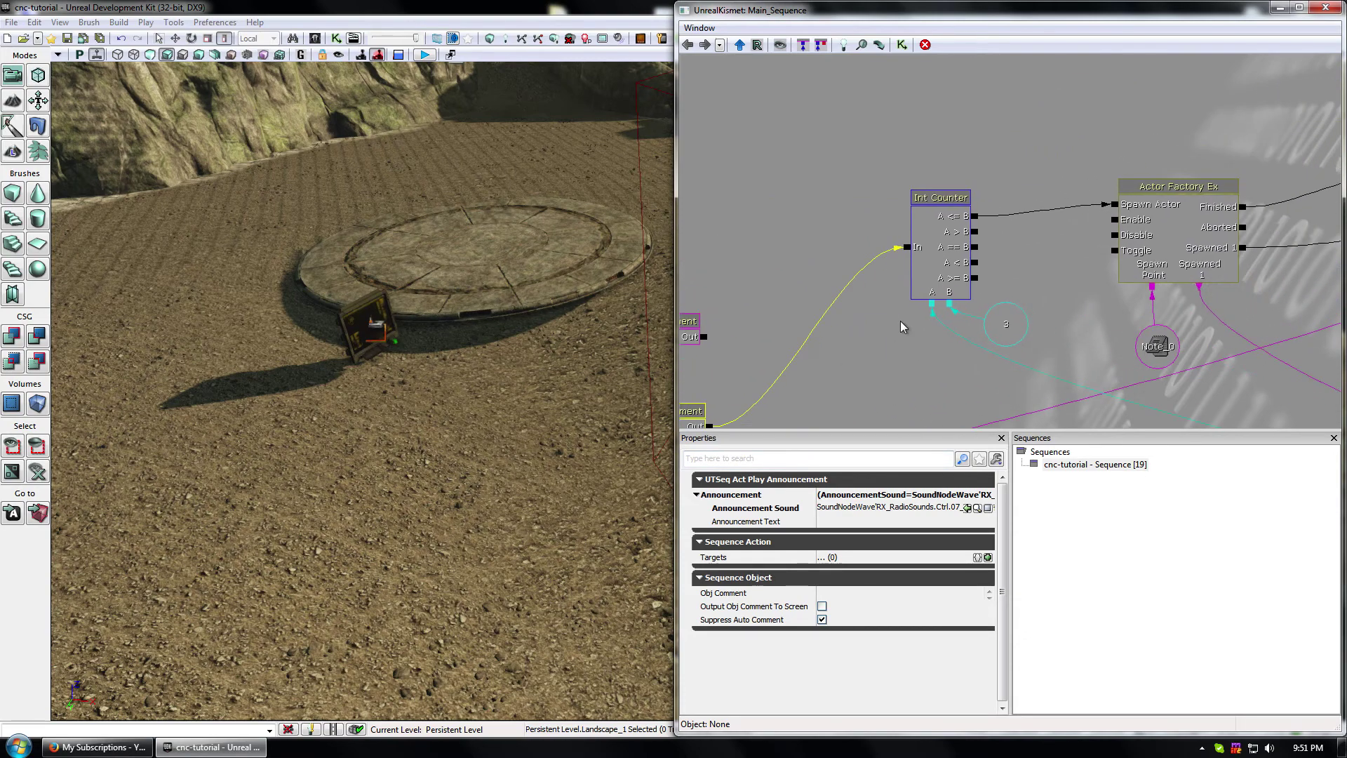
{"action": "left_click_drag", "start_coordinate": [941, 144], "coordinate": [817, 87]}
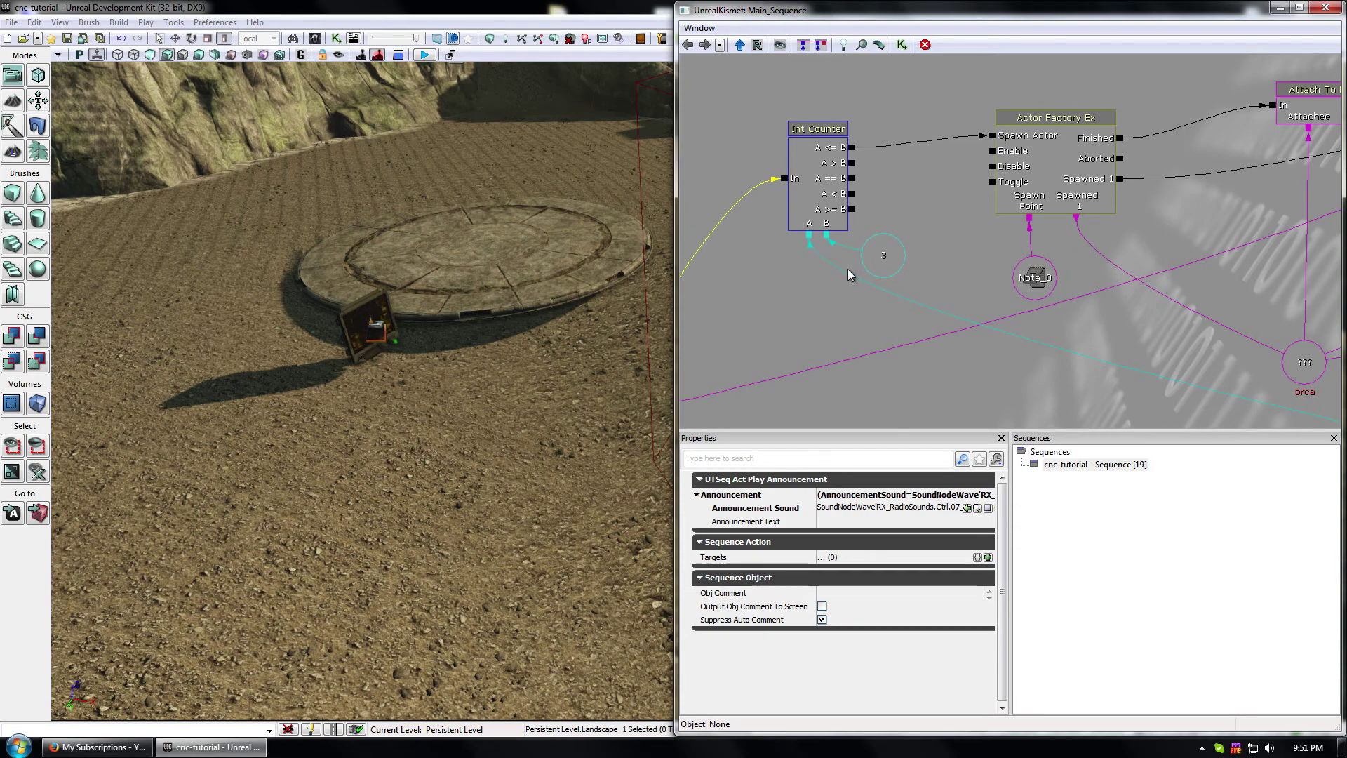
{"action": "left_click_drag", "start_coordinate": [943, 220], "coordinate": [908, 247]}
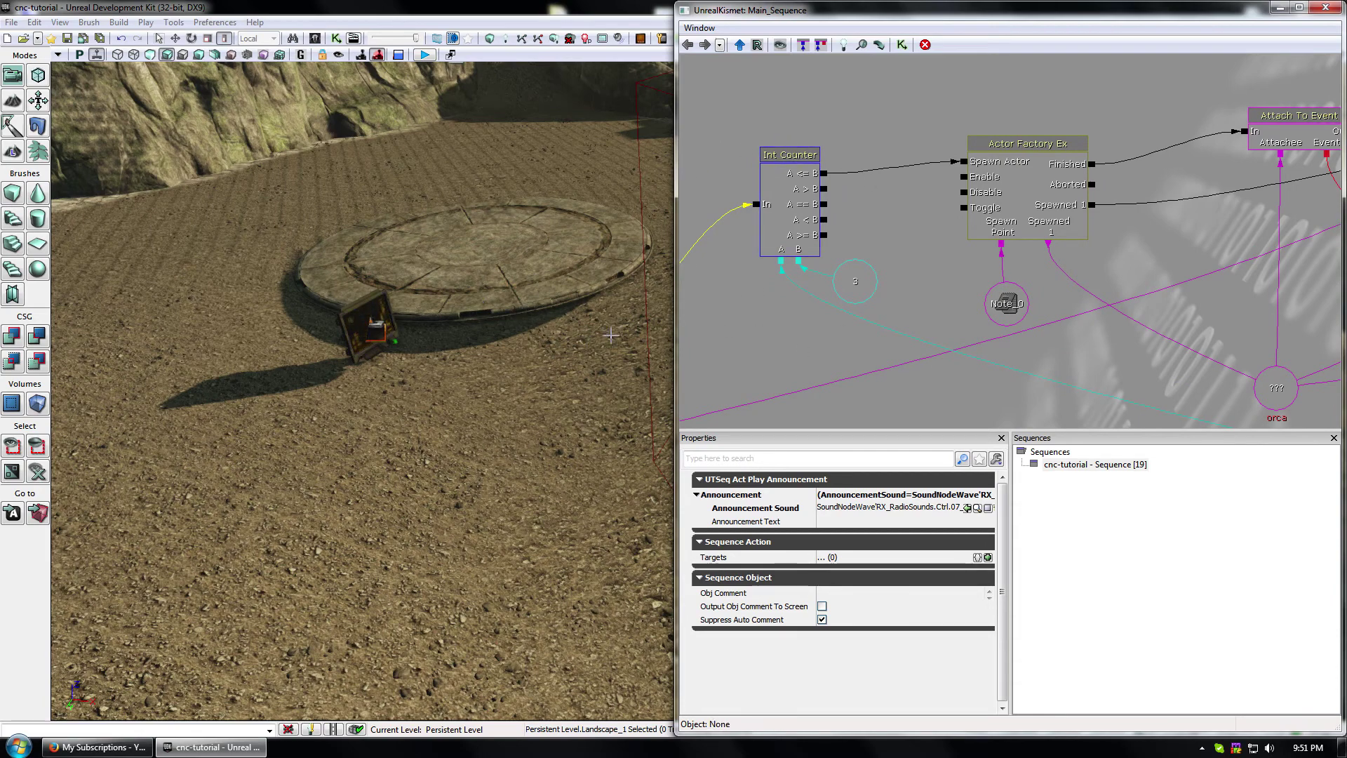
{"action": "left_click_drag", "start_coordinate": [941, 326], "coordinate": [900, 264]}
{"action": "left_click_drag", "start_coordinate": [900, 217], "coordinate": [891, 308]}
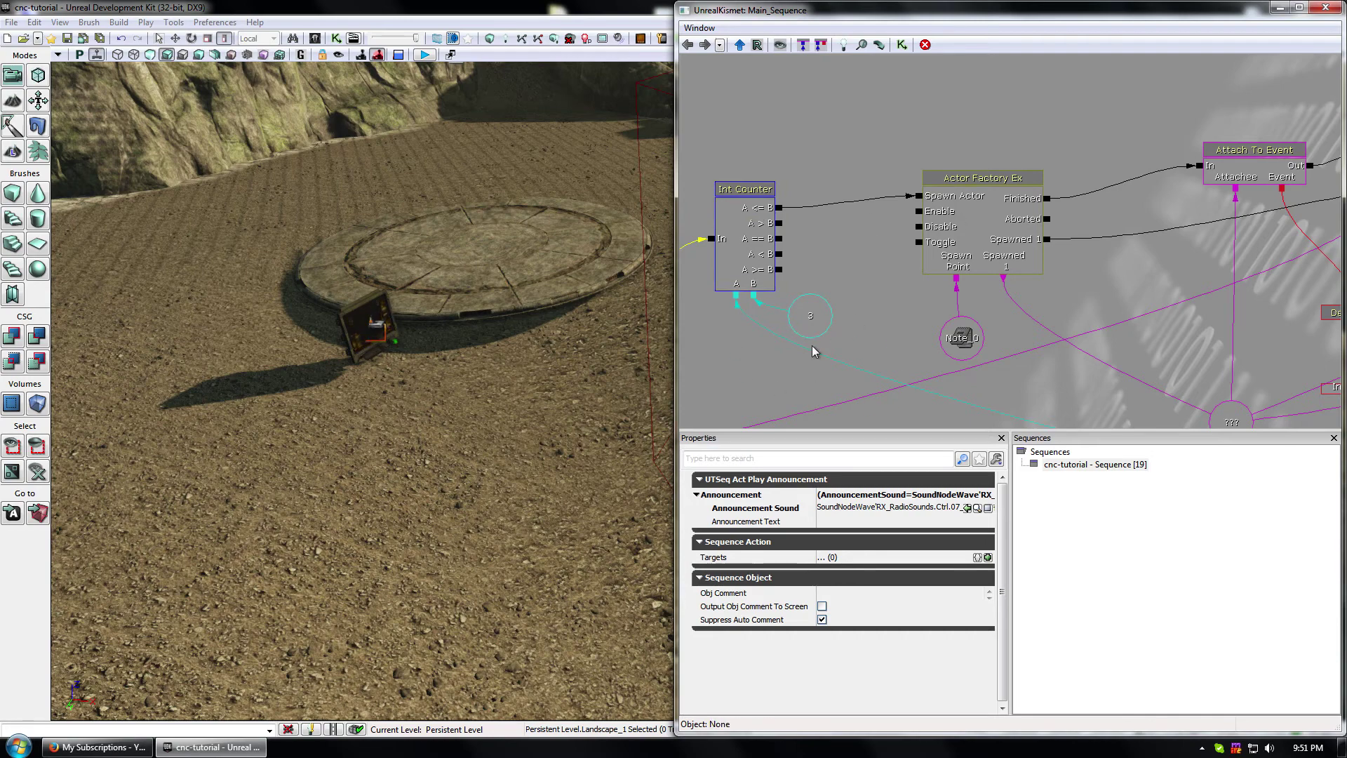
{"action": "left_click_drag", "start_coordinate": [862, 328], "coordinate": [845, 311]}
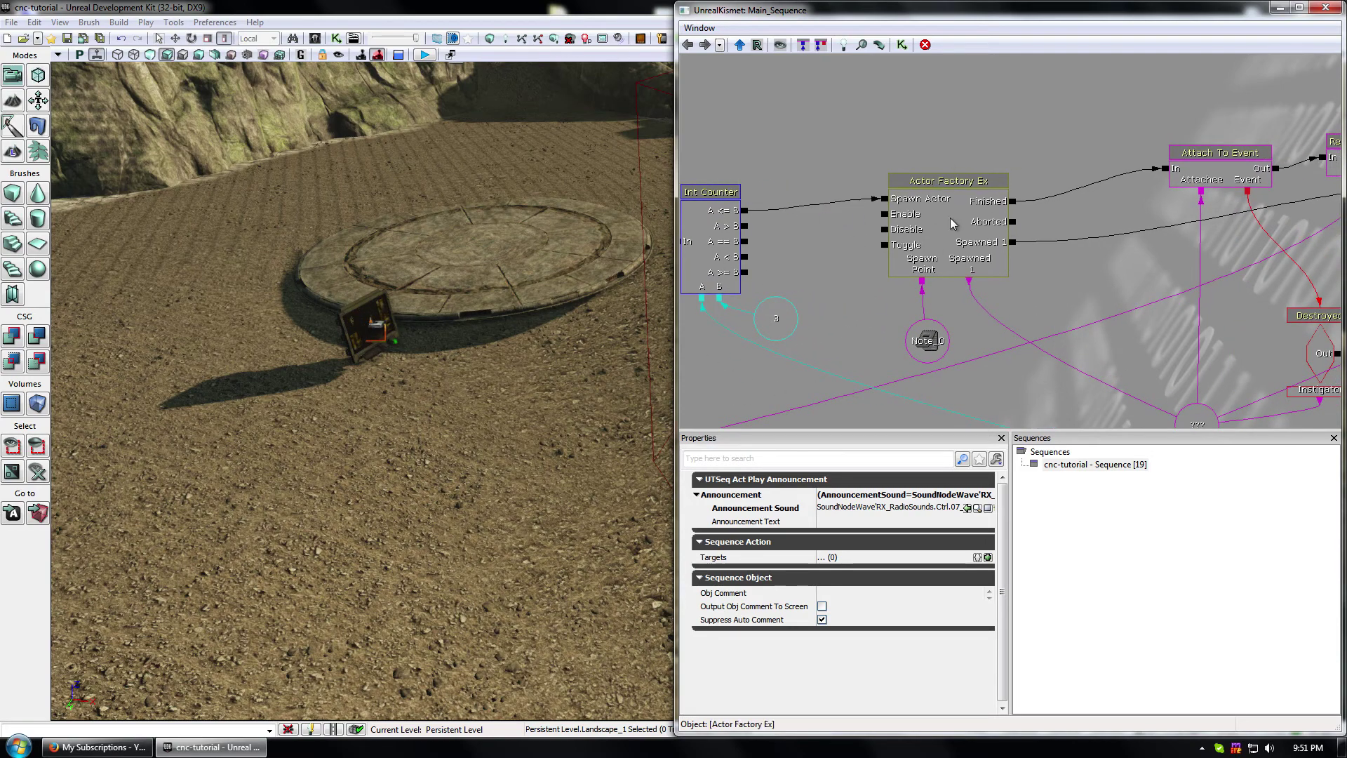
- Locate the Note_0 spawn point in the level and move it down onto the centre of the landing pad
{"action": "left_click", "coordinate": [927, 350]}
{"action": "key", "text": "Home"}
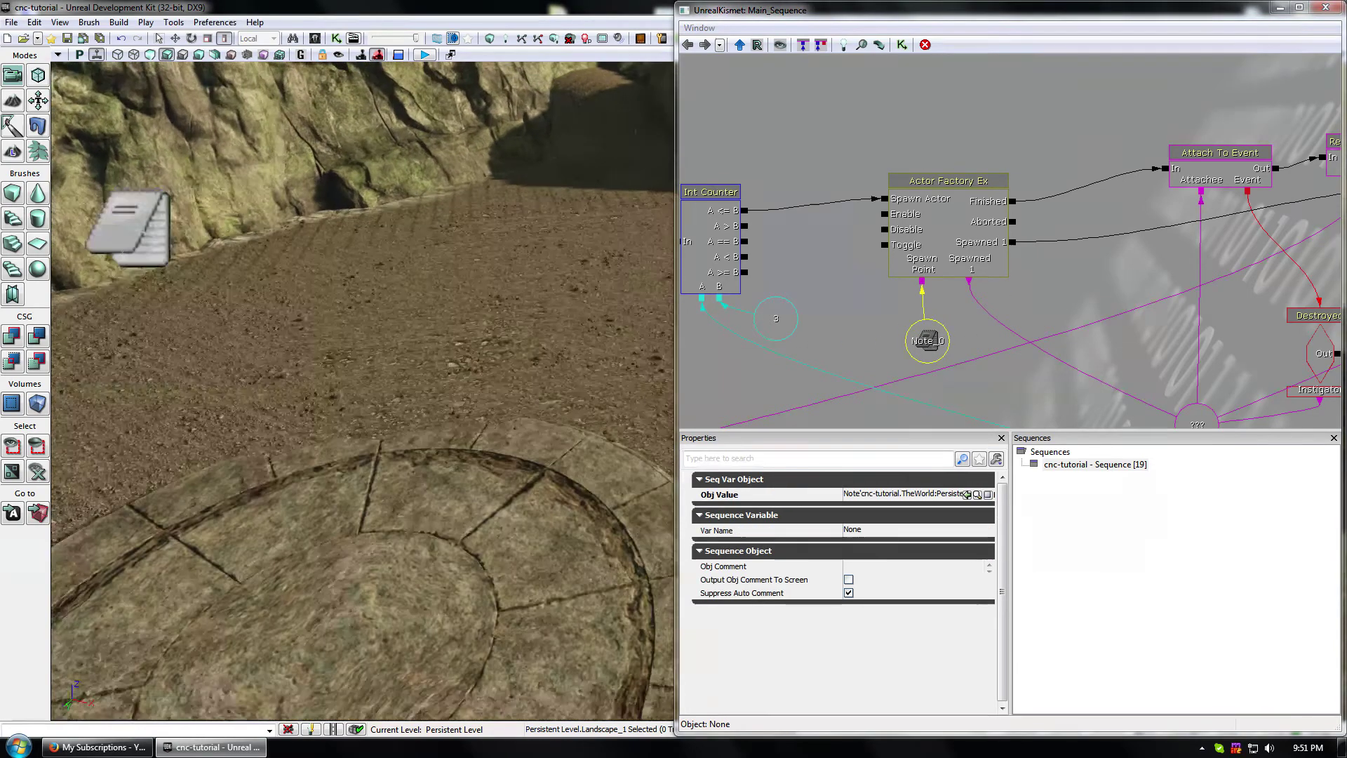
{"action": "left_click_drag", "start_coordinate": [288, 184], "coordinate": [288, 177]}
{"action": "left_click", "coordinate": [130, 228]}
{"action": "left_click_drag", "start_coordinate": [130, 228], "coordinate": [120, 302]}
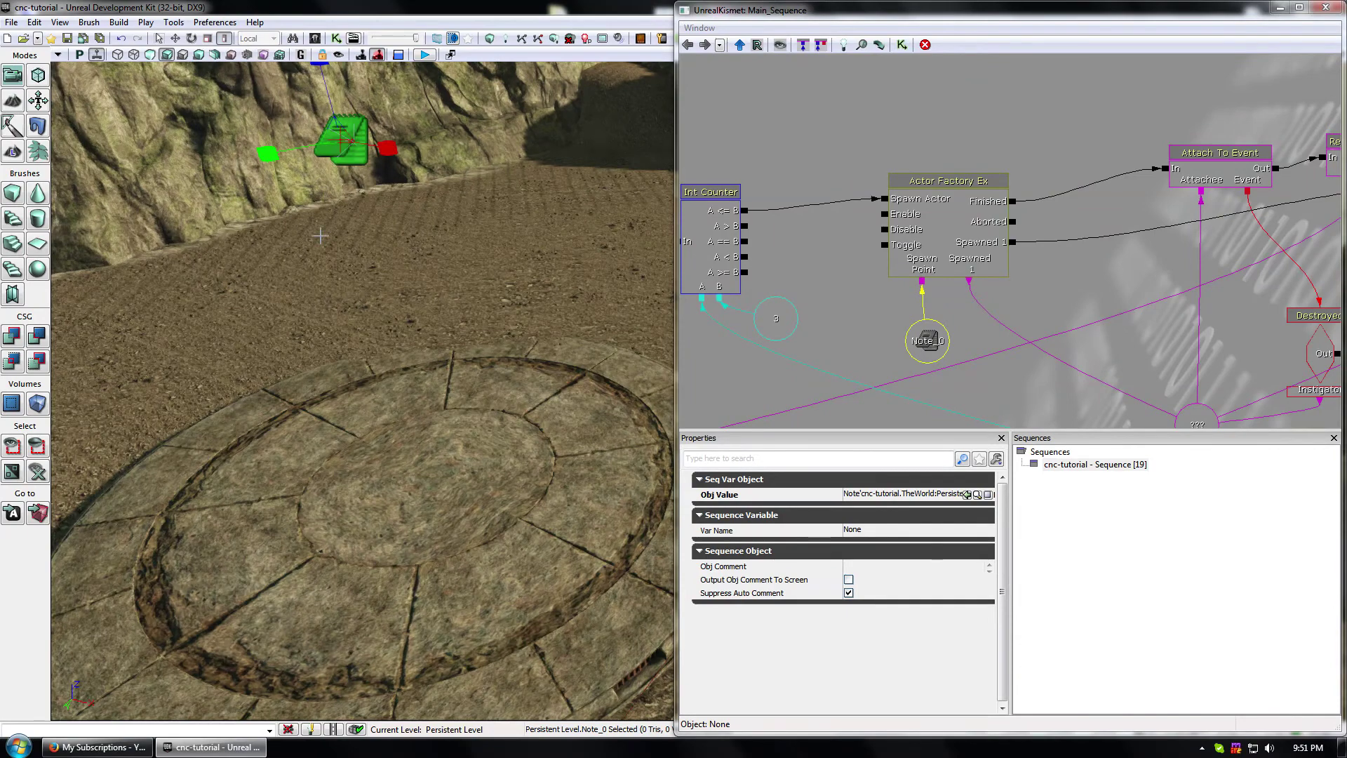
{"action": "key", "text": "space"}
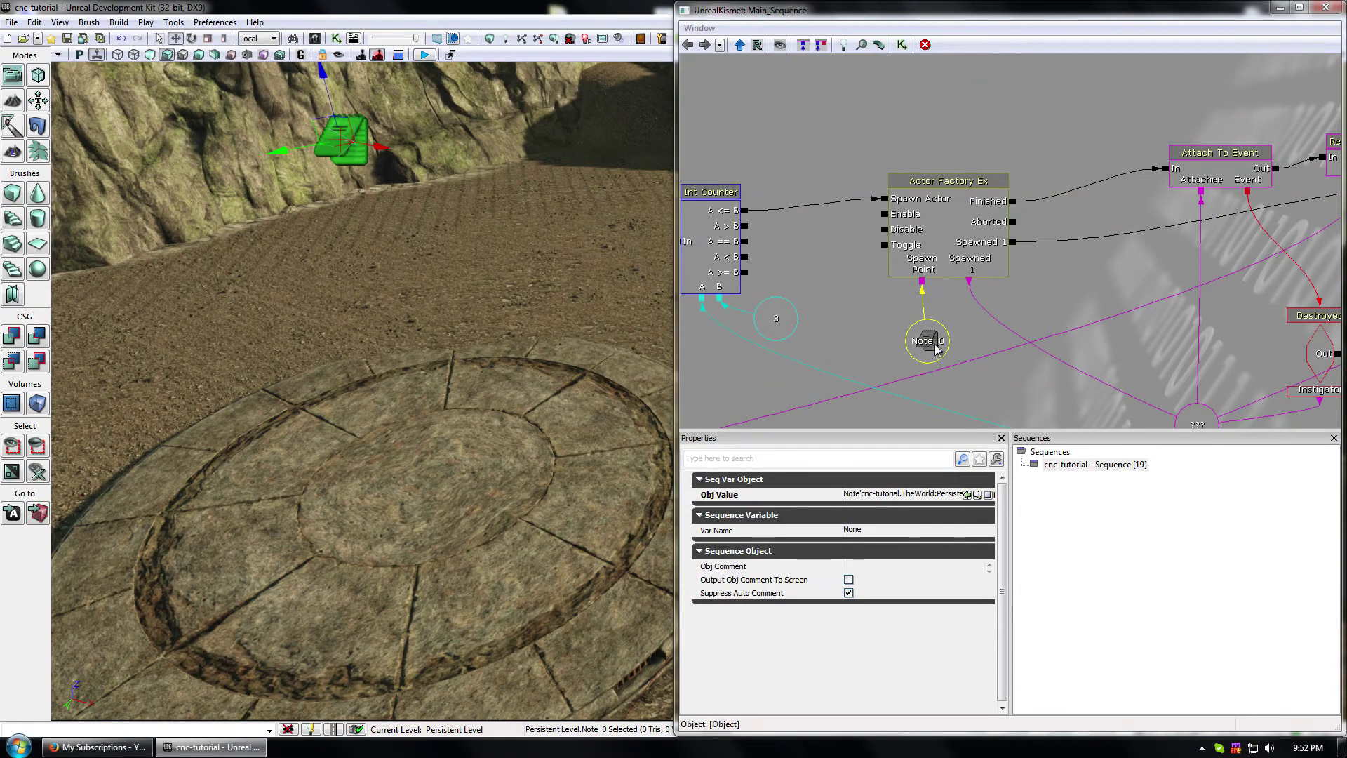
{"action": "left_click_drag", "start_coordinate": [324, 80], "coordinate": [318, 279]}
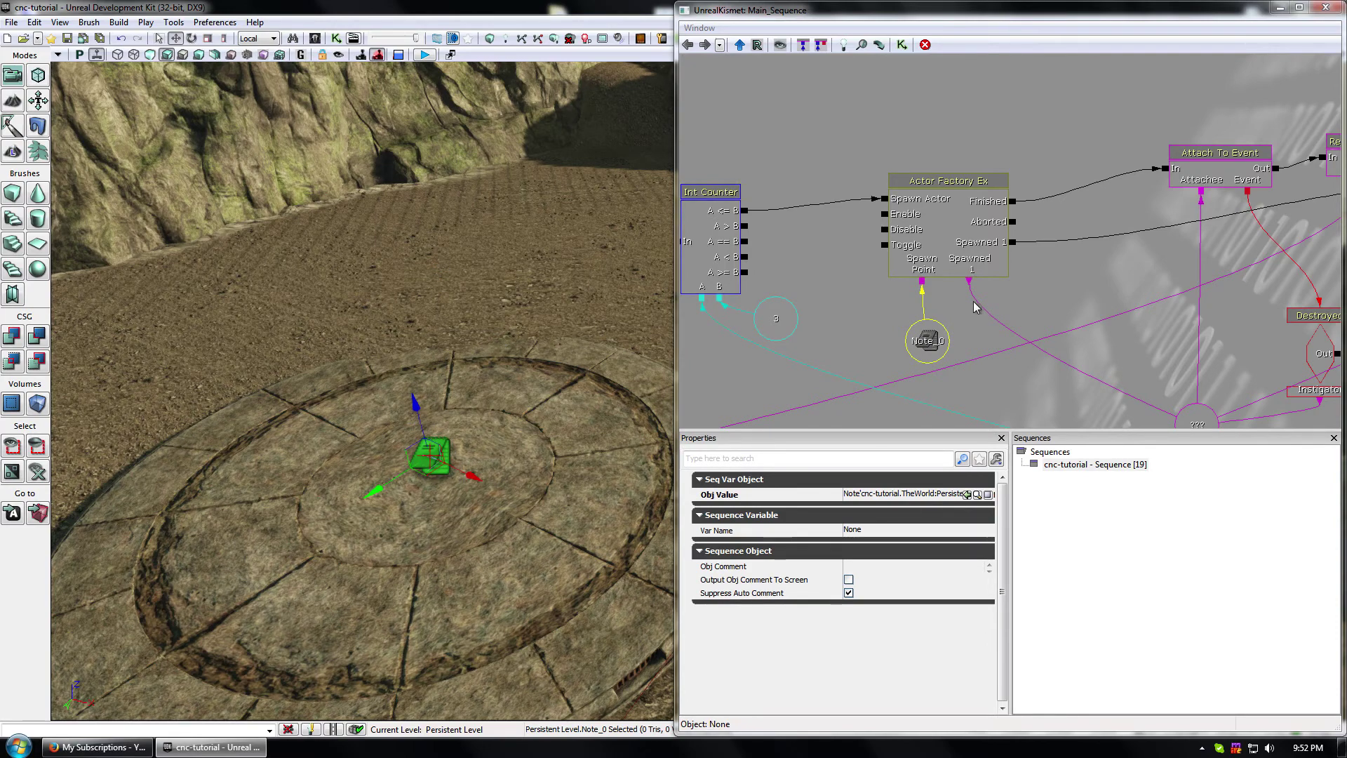
- Examine the vehicle class and spawn settings of Actor Factory Ex
{"action": "left_click", "coordinate": [912, 265]}
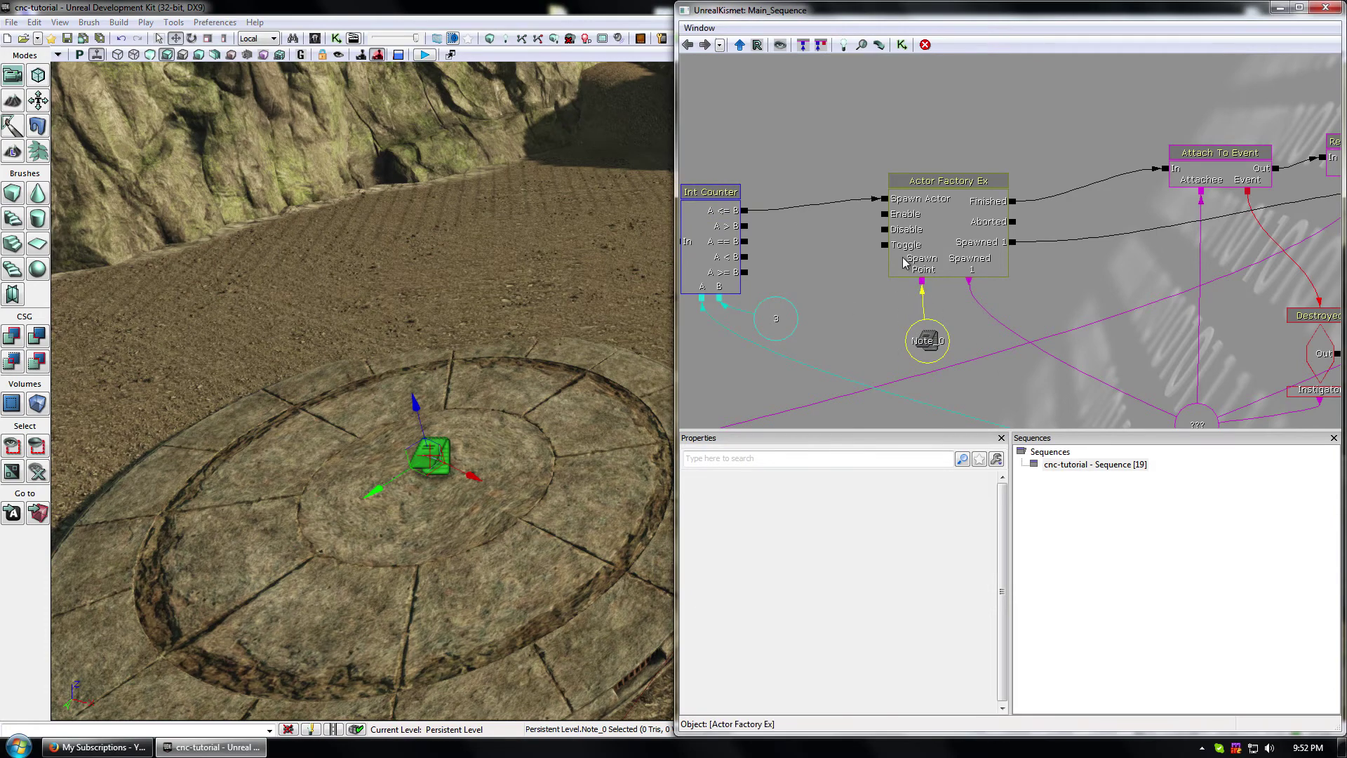
{"action": "scroll", "coordinate": [988, 504], "scroll_direction": "down", "scroll_amount": 1}
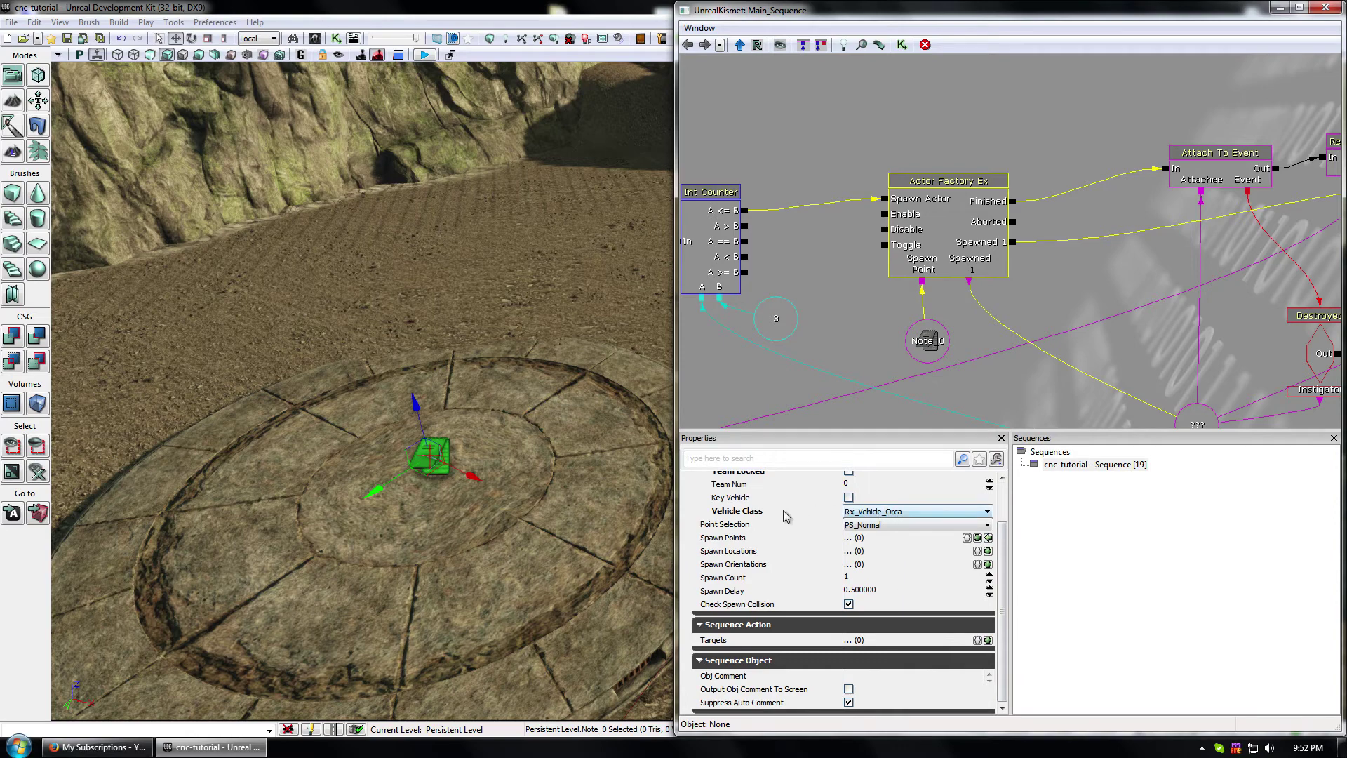
{"action": "left_click", "coordinate": [735, 579]}
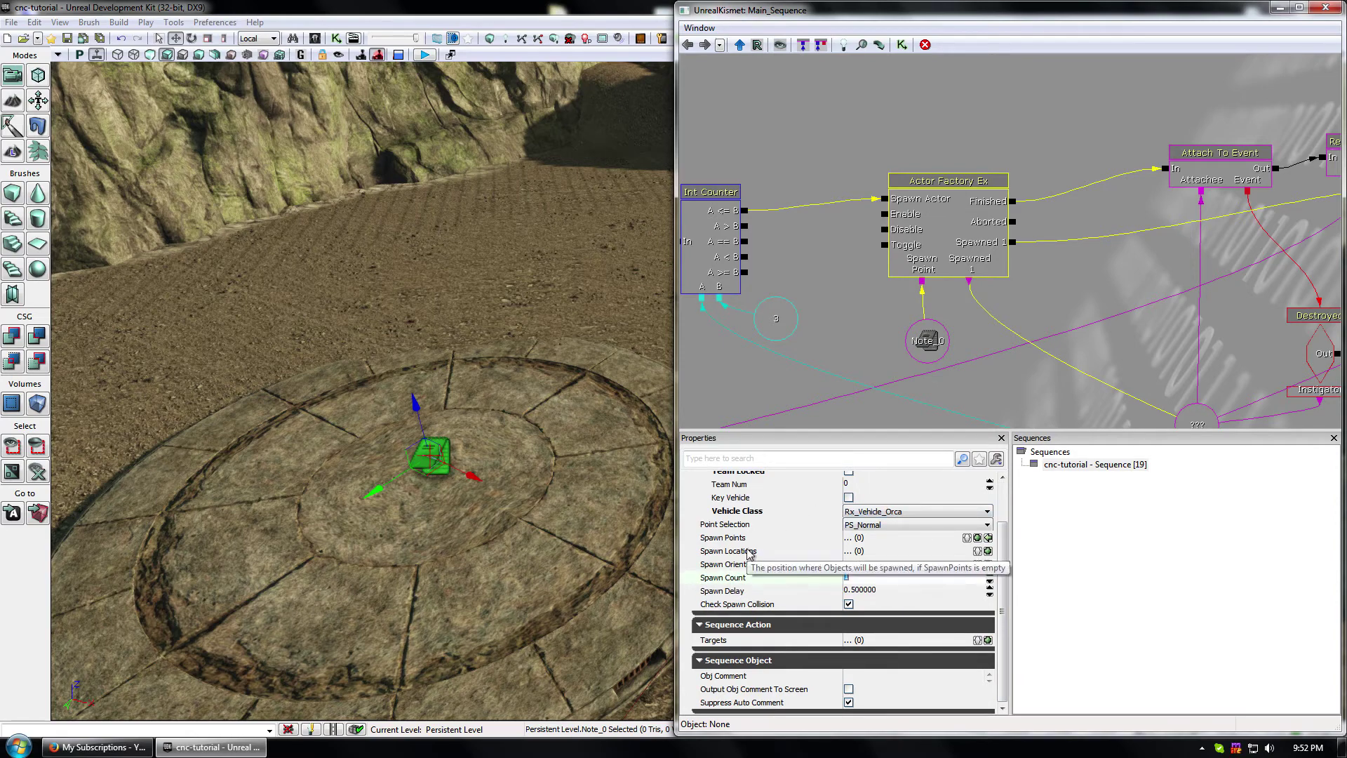
- Add a Spawn Locations entry to Actor Factory Ex, expand its X, Y and Z values, and remove the entry again
{"action": "left_click", "coordinate": [988, 551]}
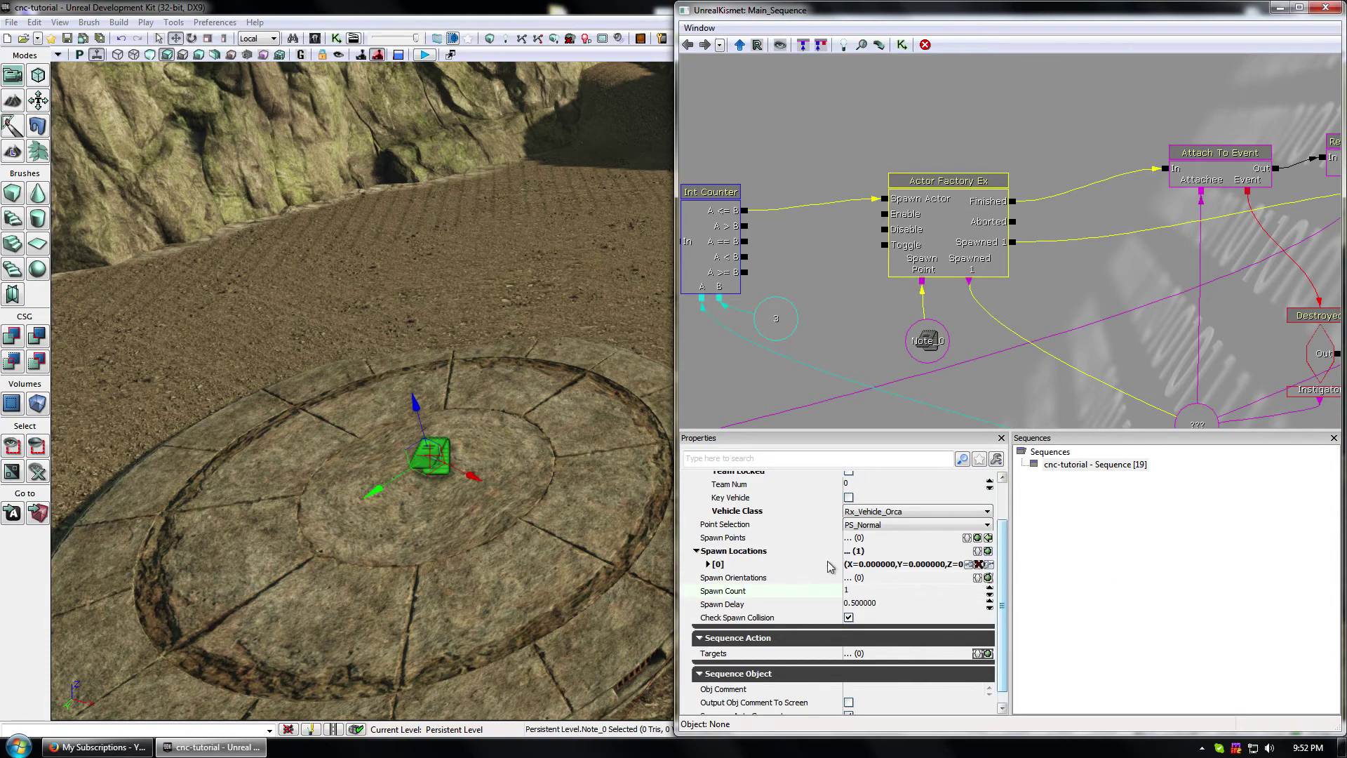
{"action": "left_click", "coordinate": [709, 564]}
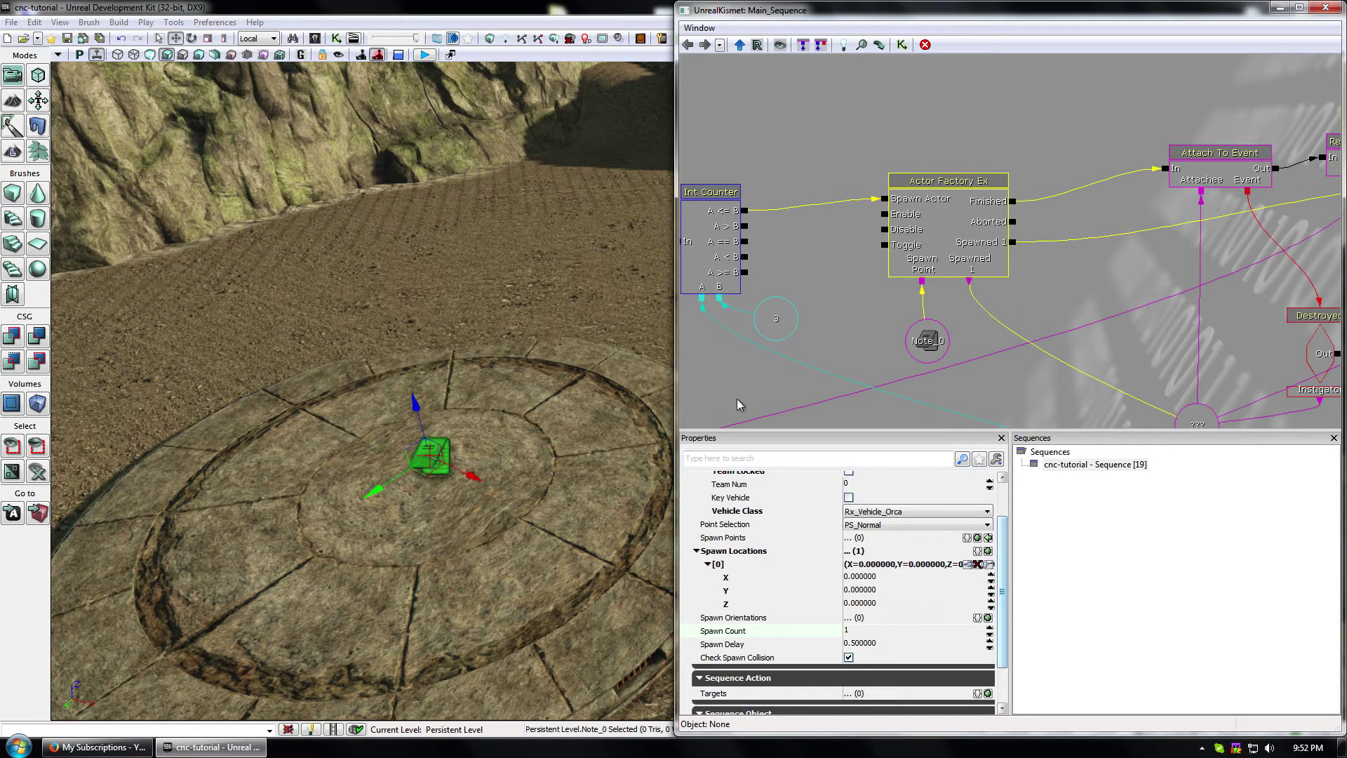
{"action": "left_click", "coordinate": [707, 564]}
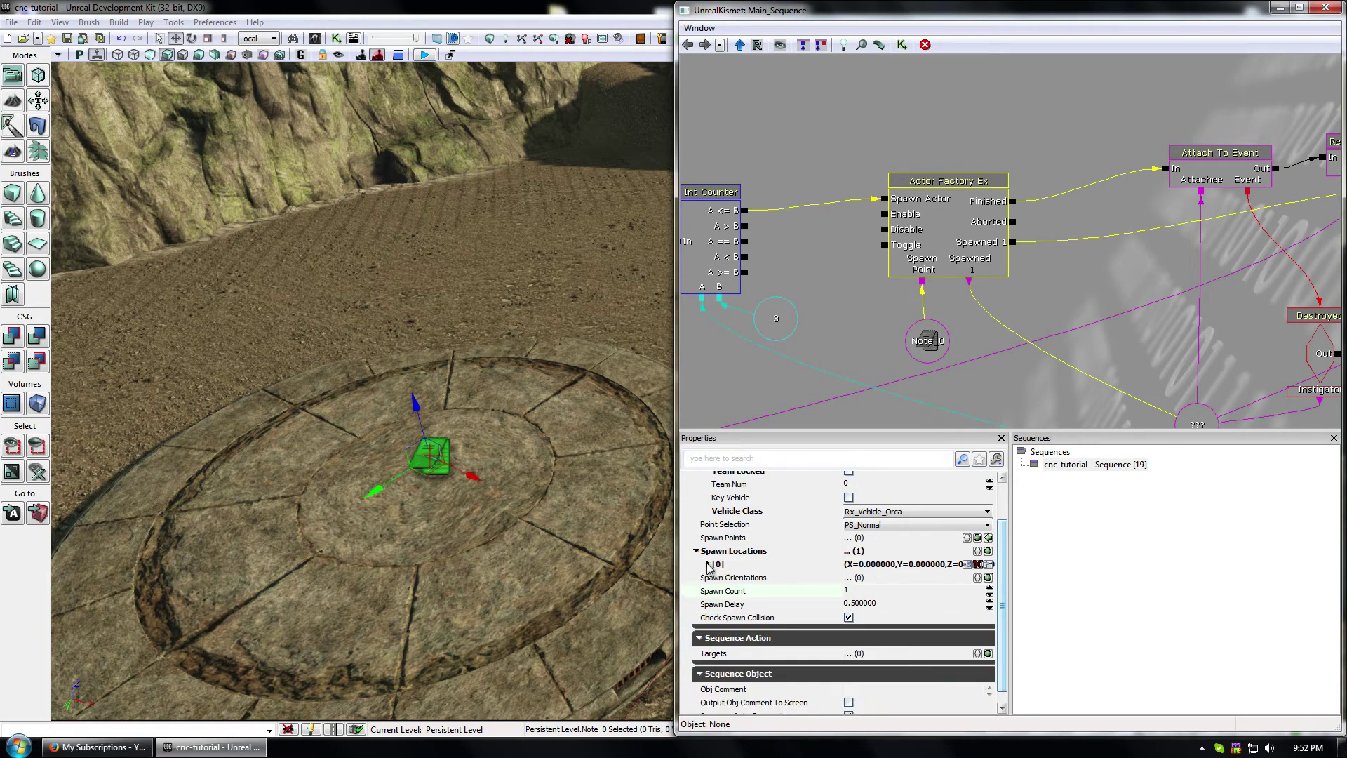
{"action": "left_click", "coordinate": [978, 564]}
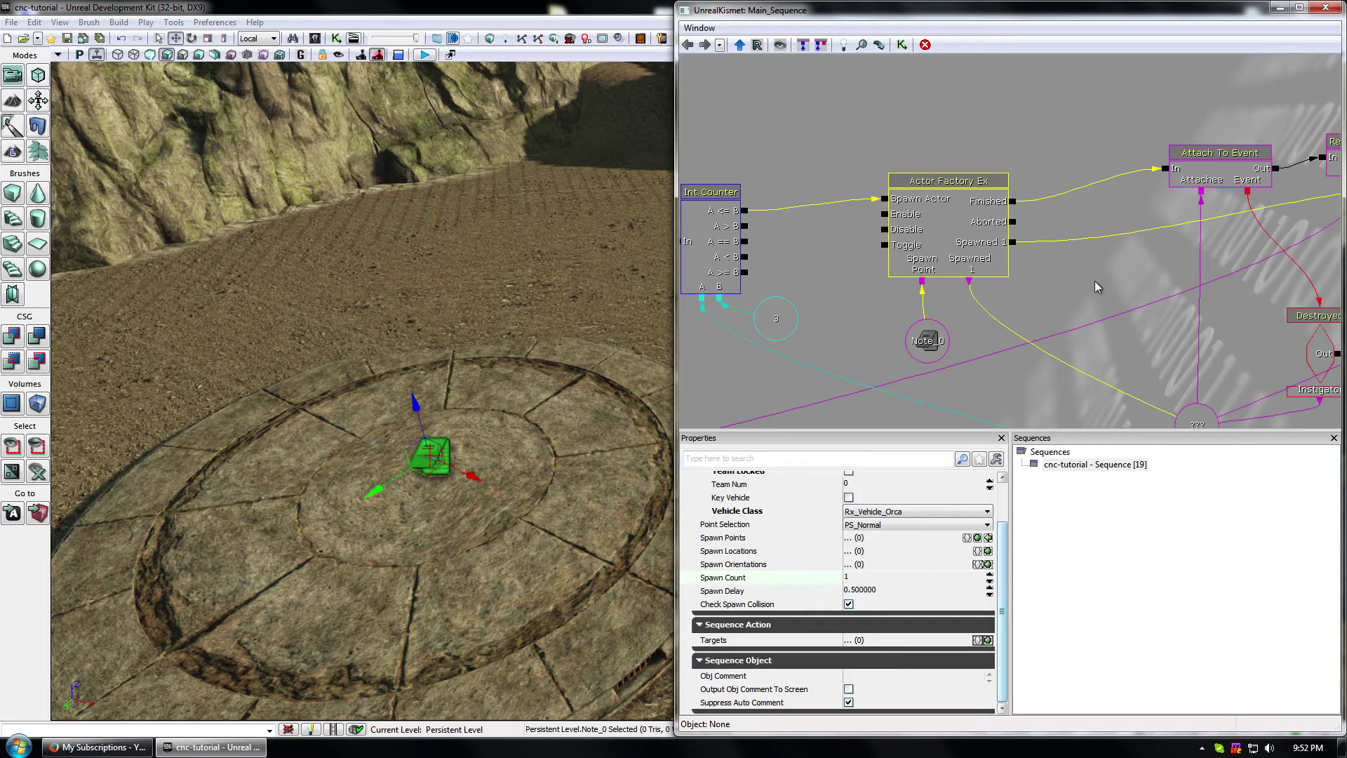
- Trace Actor Factory Ex's Finished, Spawned 1 and orca variable connections to Attach To Event and Modify ObjectList
{"action": "left_click_drag", "start_coordinate": [1095, 282], "coordinate": [942, 257]}
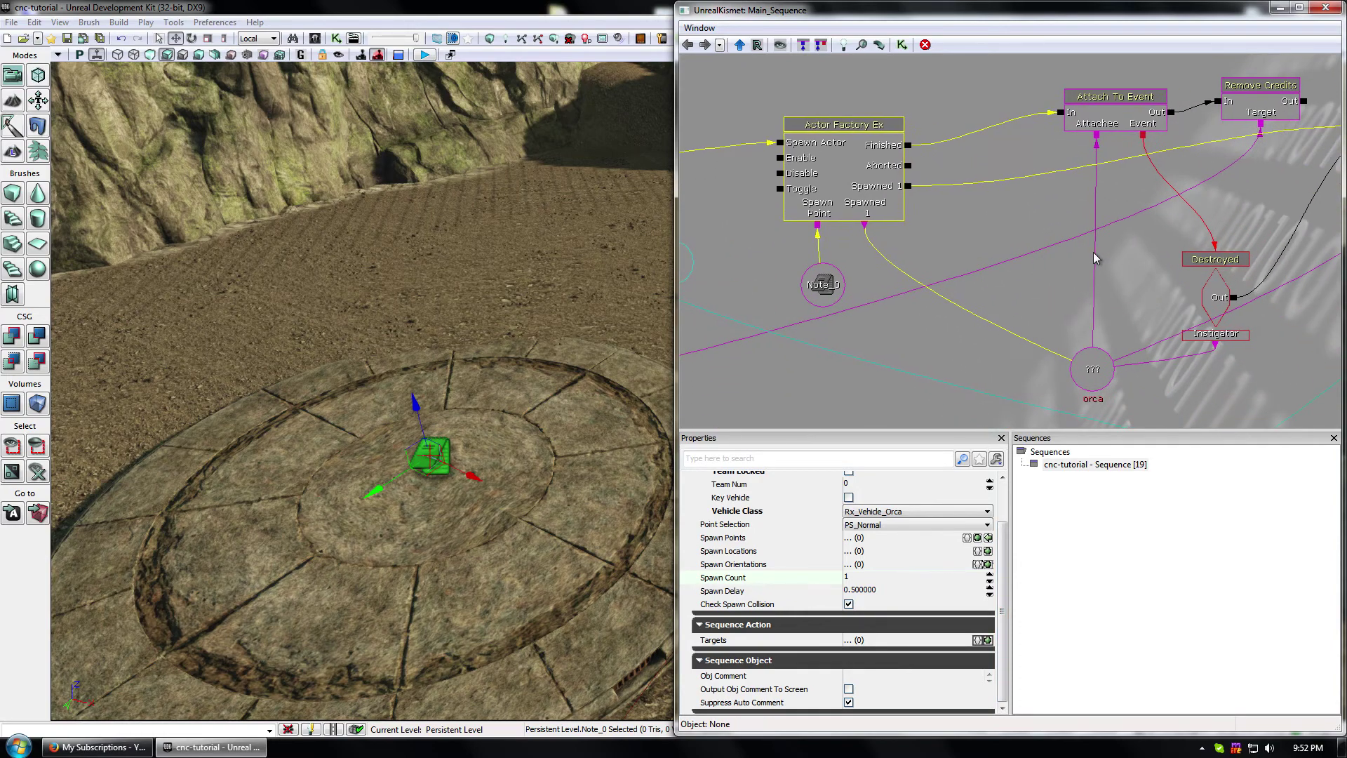
{"action": "left_click_drag", "start_coordinate": [1015, 227], "coordinate": [989, 230]}
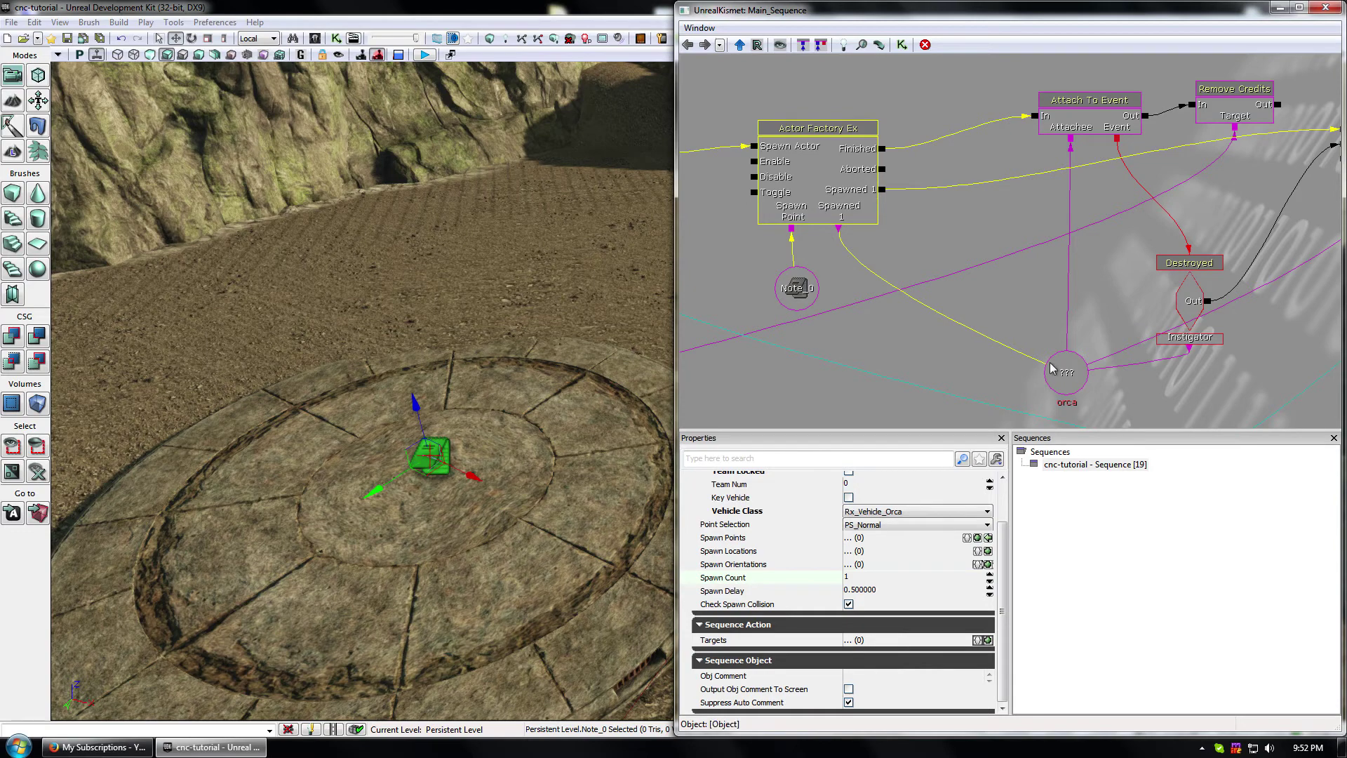
{"action": "left_click_drag", "start_coordinate": [1105, 296], "coordinate": [1073, 303]}
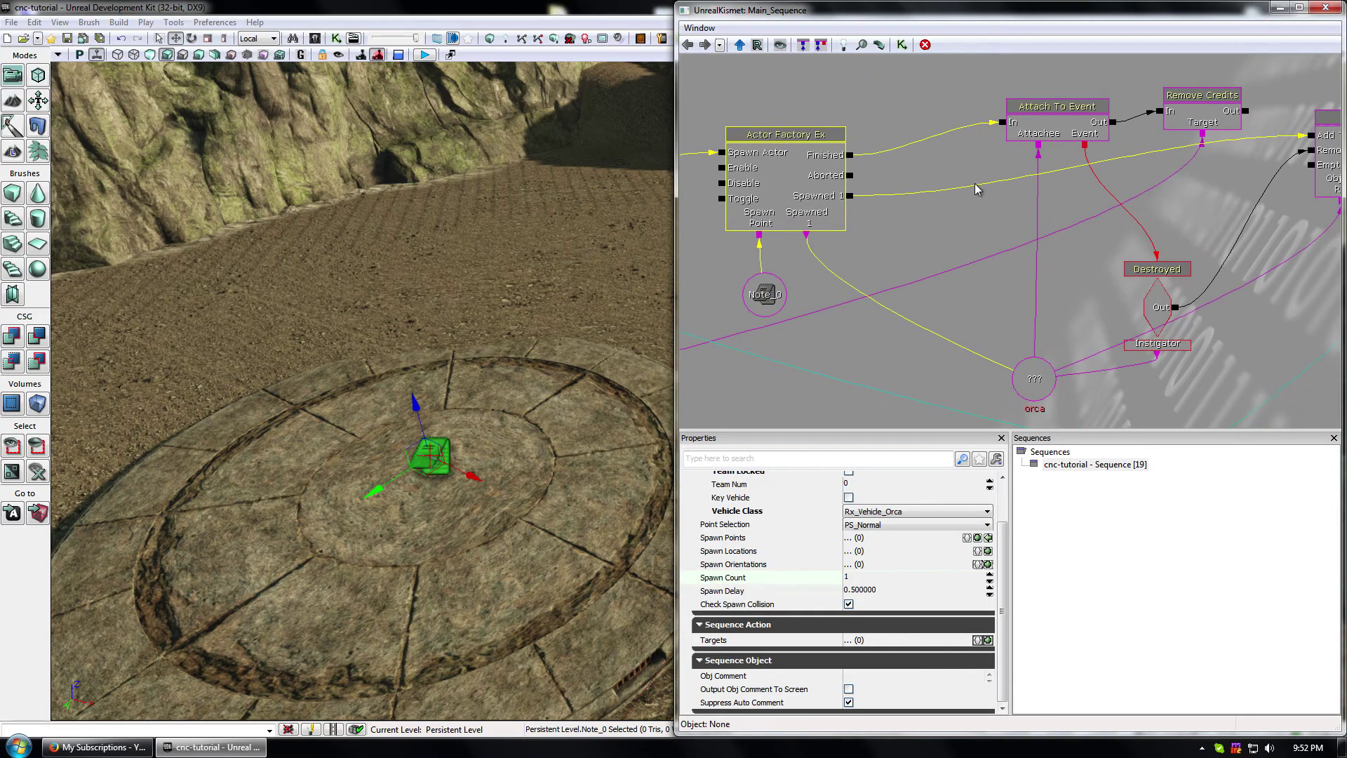
{"action": "left_click_drag", "start_coordinate": [976, 188], "coordinate": [731, 225]}
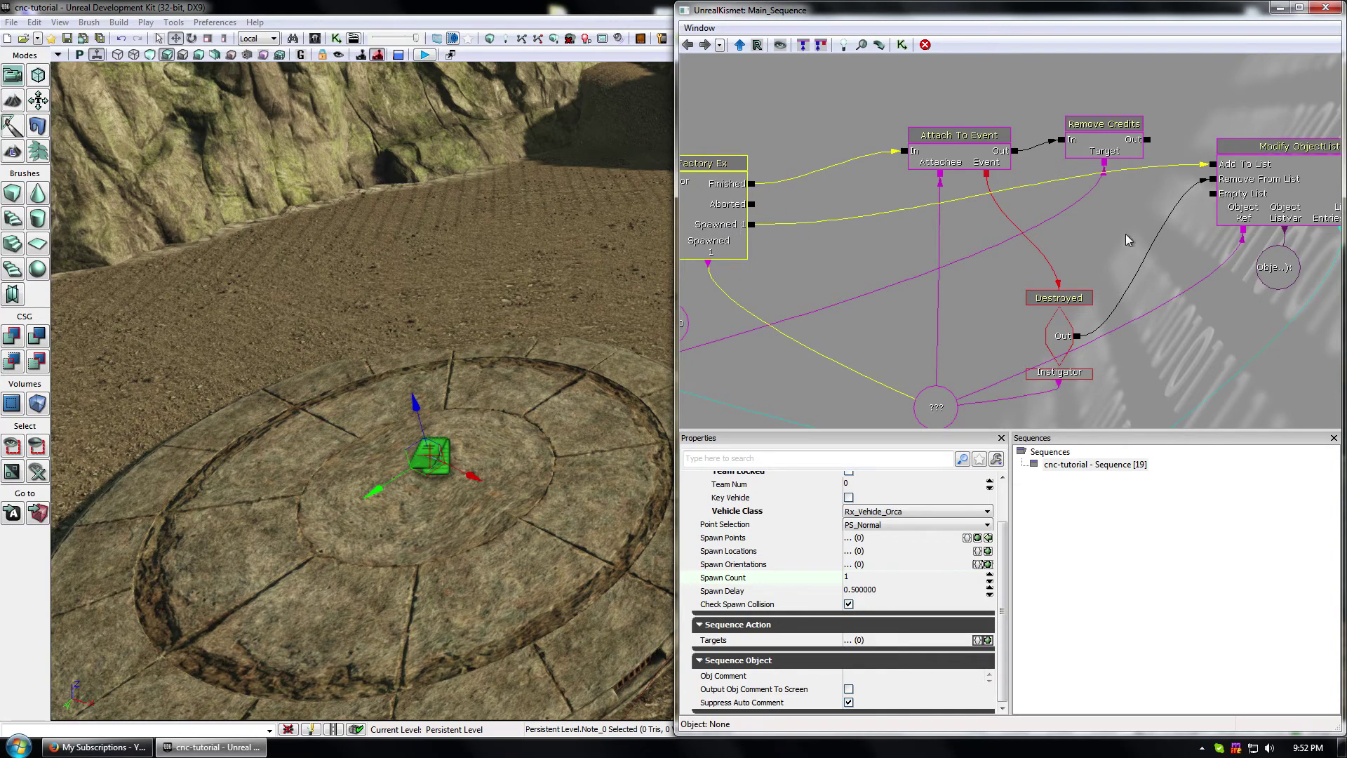
{"action": "left_click_drag", "start_coordinate": [1131, 233], "coordinate": [1093, 230]}
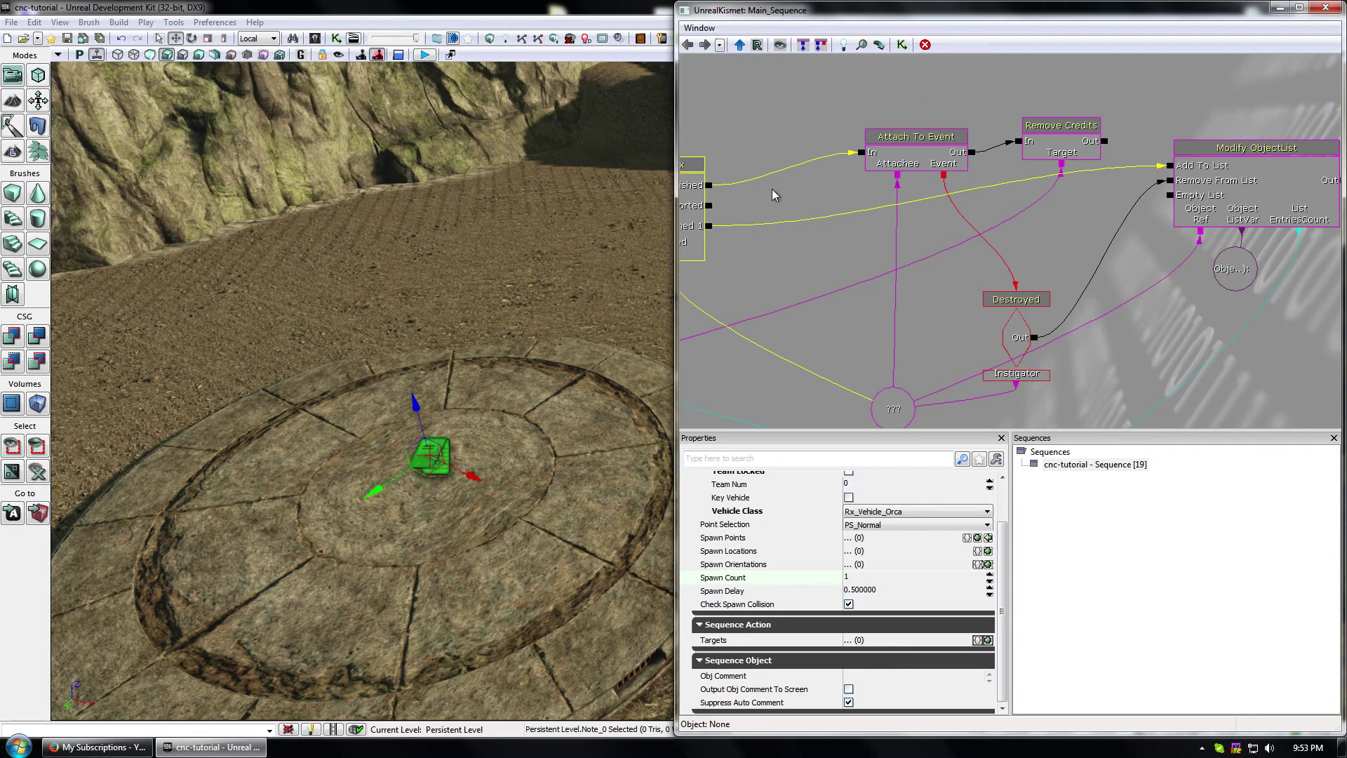
- Examine how Attach To Event uses the orca variable and how the Destroyed event feeds Remove From List
{"action": "left_click_drag", "start_coordinate": [844, 246], "coordinate": [797, 233]}
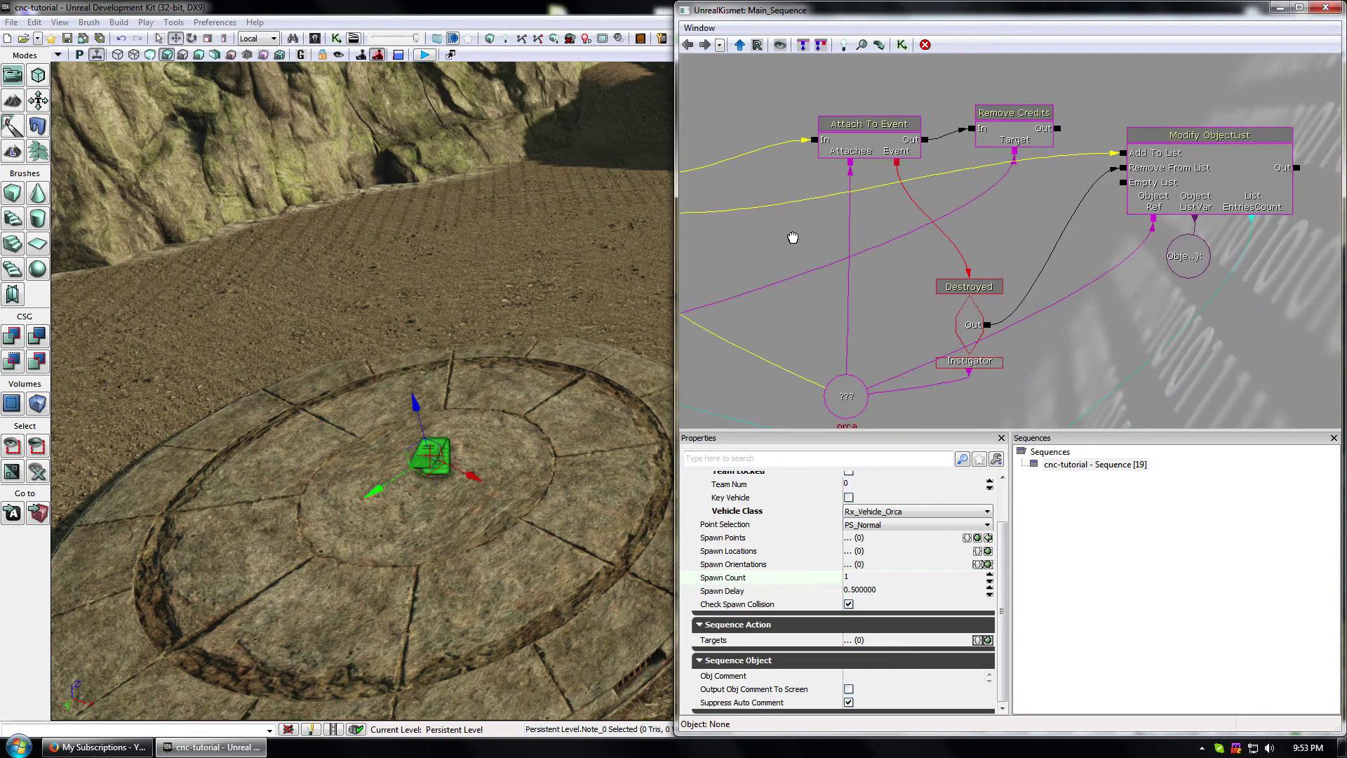
{"action": "left_click_drag", "start_coordinate": [779, 157], "coordinate": [852, 167]}
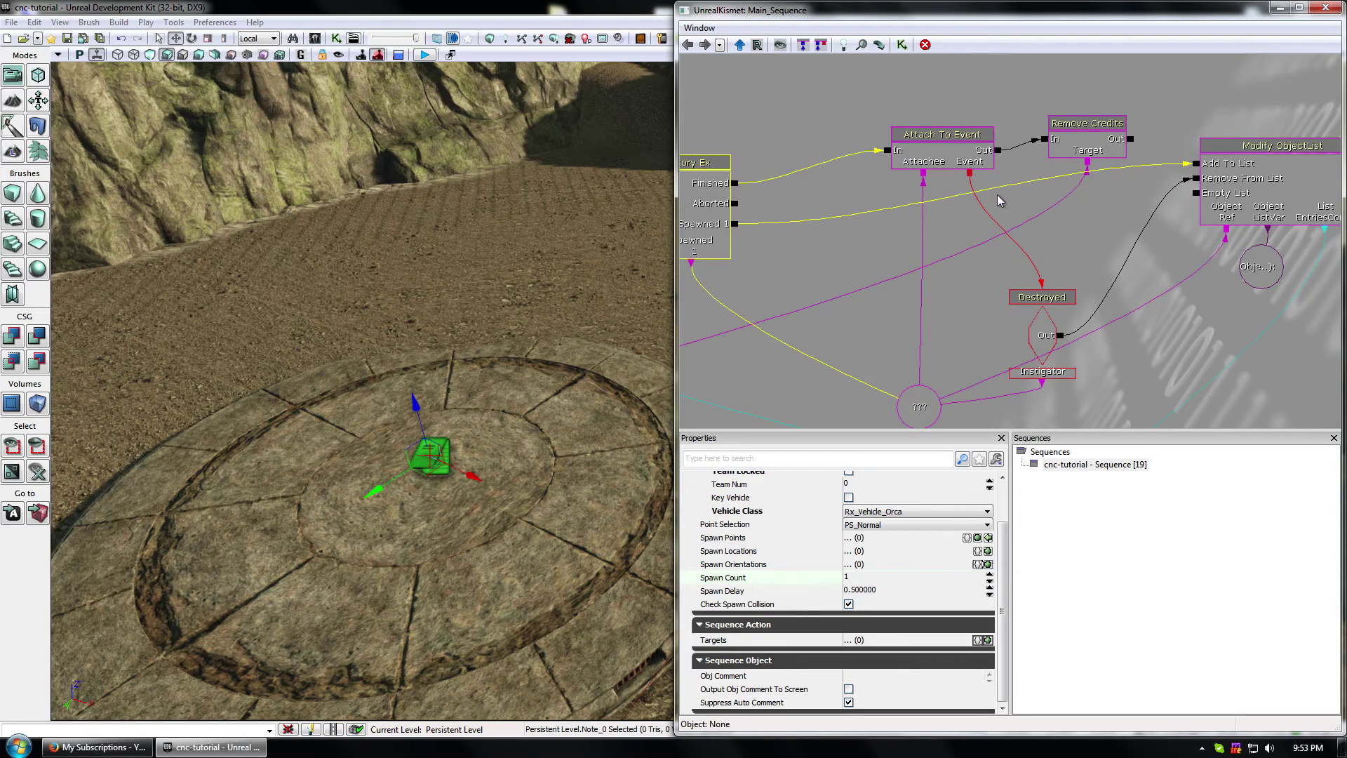
{"action": "left_click_drag", "start_coordinate": [1103, 231], "coordinate": [1081, 174]}
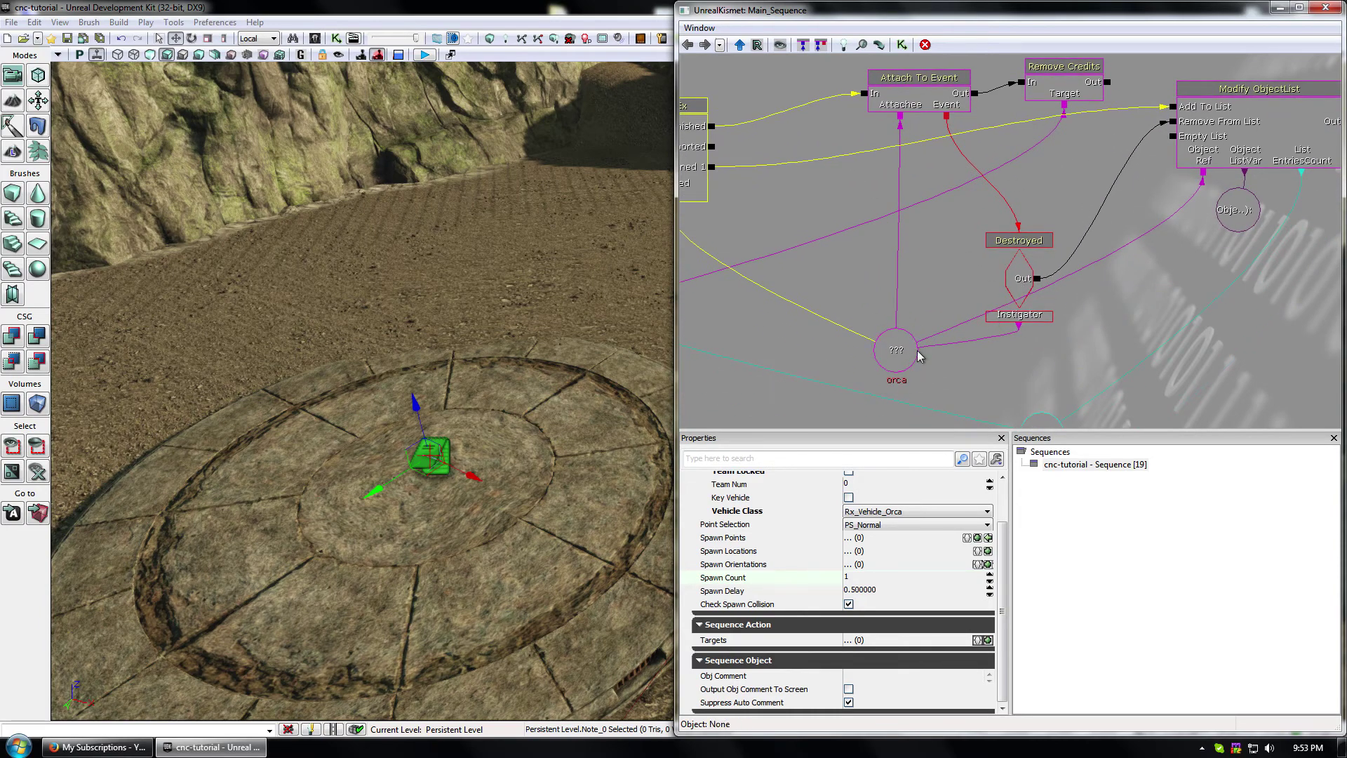
{"action": "left_click_drag", "start_coordinate": [773, 254], "coordinate": [845, 286]}
{"action": "left_click_drag", "start_coordinate": [983, 349], "coordinate": [918, 336]}
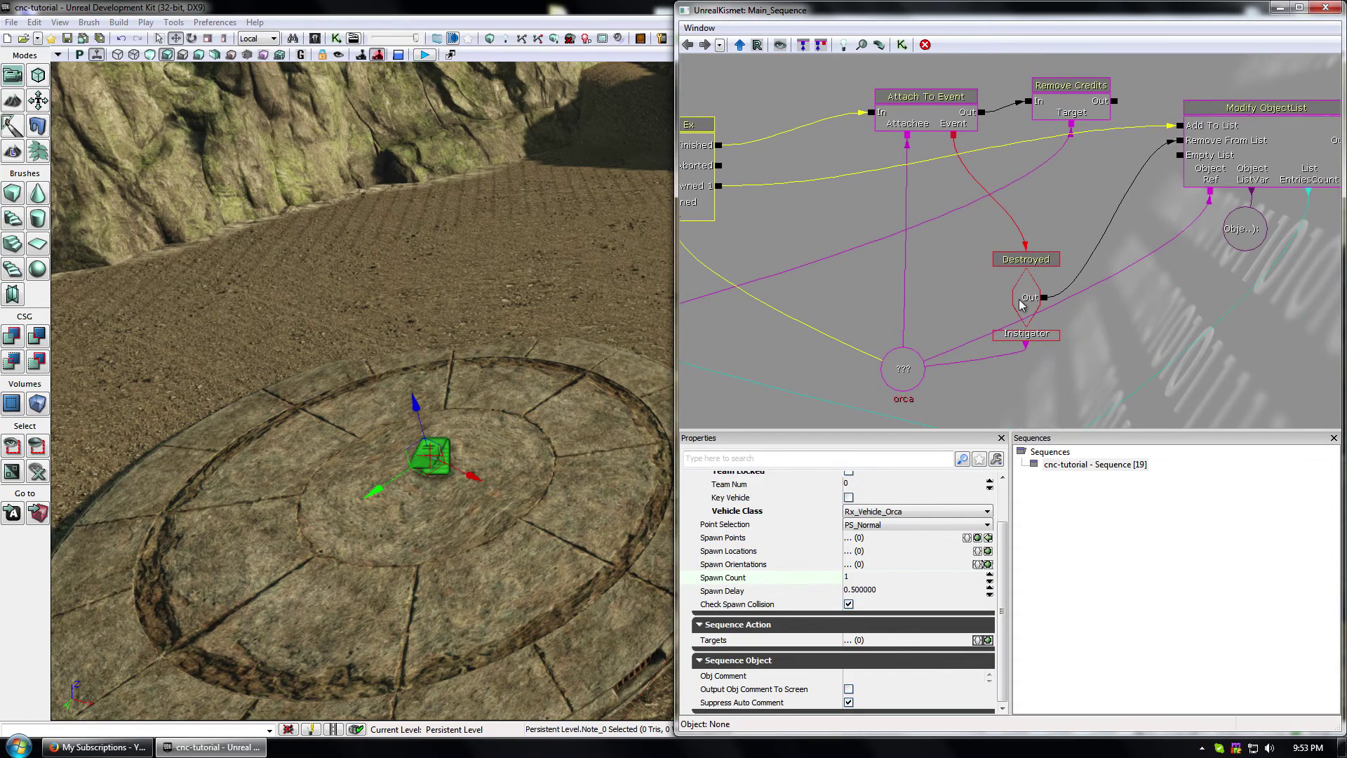
{"action": "left_click_drag", "start_coordinate": [1050, 325], "coordinate": [1022, 344]}
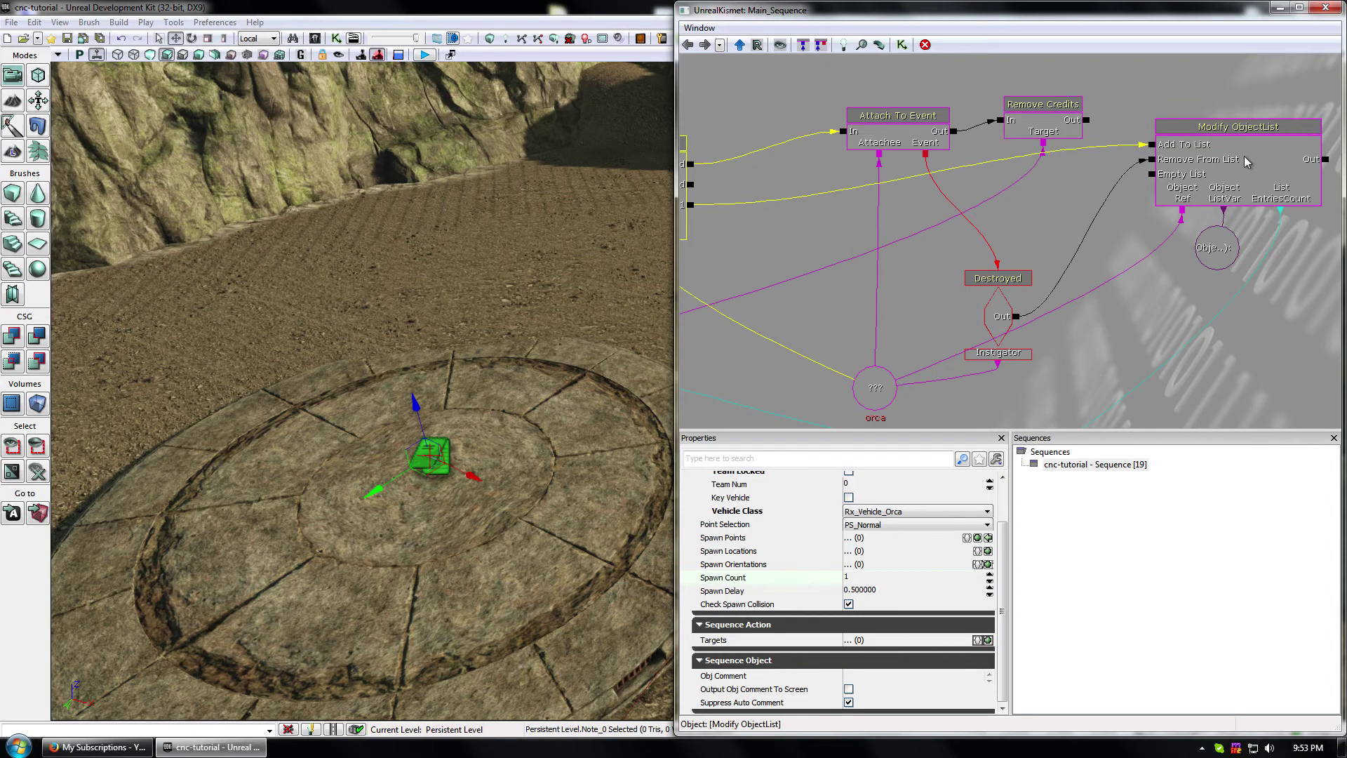
{"action": "mouse_move", "coordinate": [1071, 206]}
{"action": "left_mouse_down"}
{"action": "mouse_move", "coordinate": [1099, 227]}
{"action": "mouse_move", "coordinate": [1076, 188]}
{"action": "left_mouse_up"}
- Inspect the properties of Remove Credits, the orca variable and the object list variable attached to Modify ObjectList
{"action": "left_click", "coordinate": [1019, 158]}
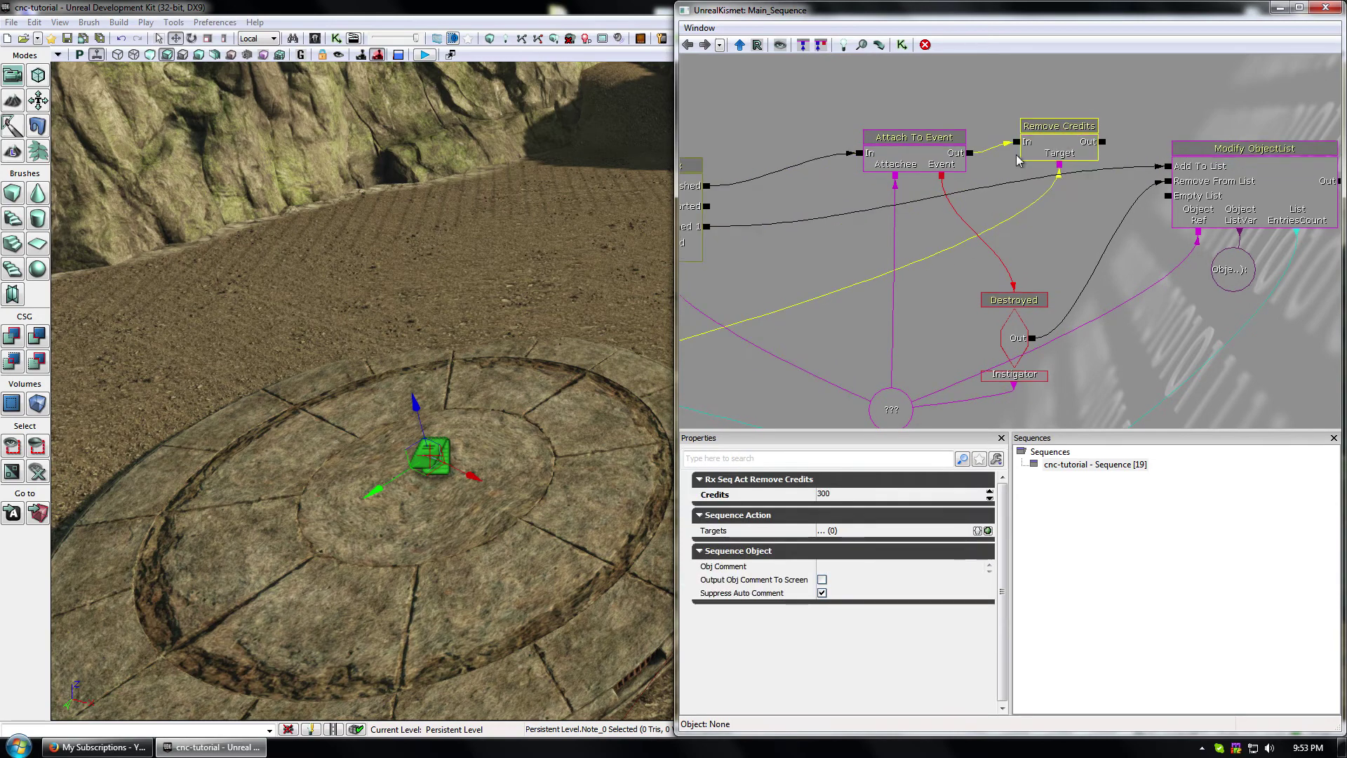
{"action": "left_click_drag", "start_coordinate": [806, 355], "coordinate": [949, 338]}
{"action": "left_click_drag", "start_coordinate": [1130, 306], "coordinate": [798, 344]}
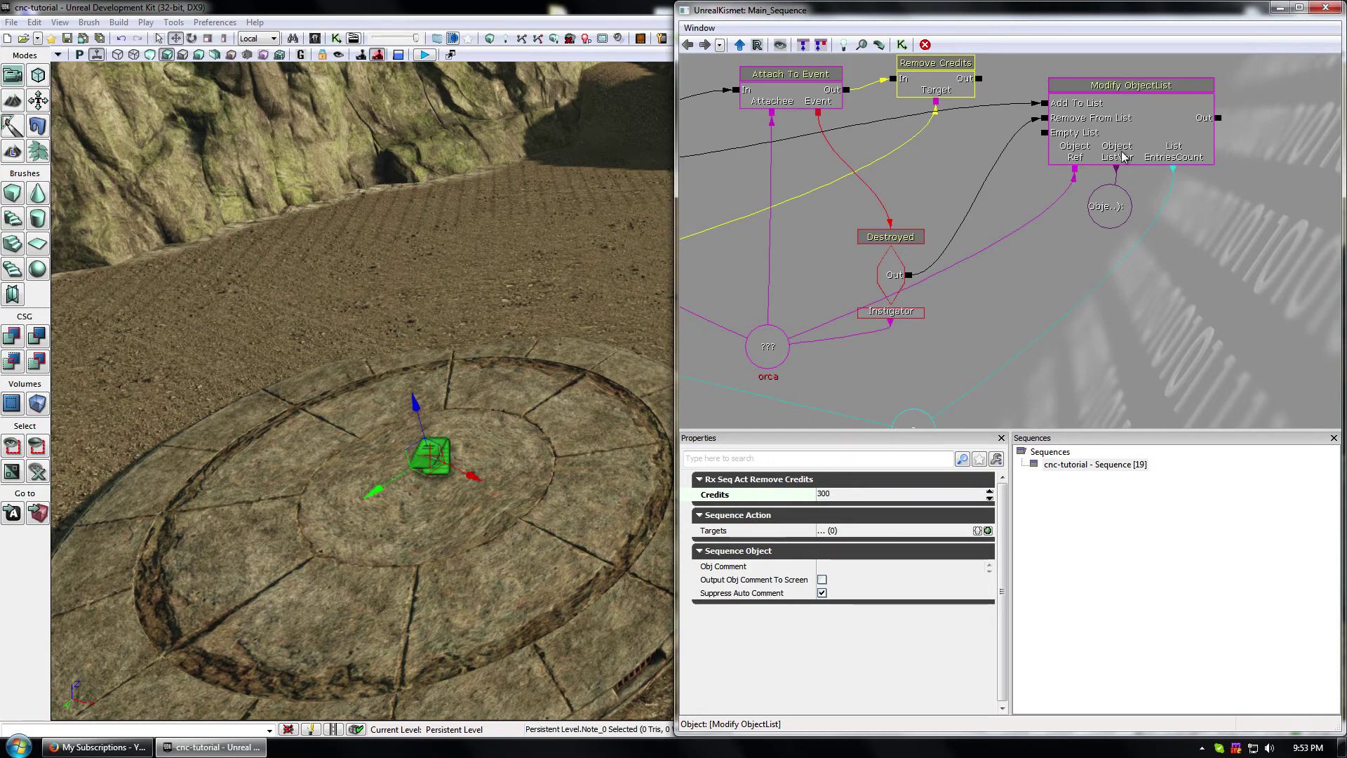
{"action": "left_click", "coordinate": [769, 341]}
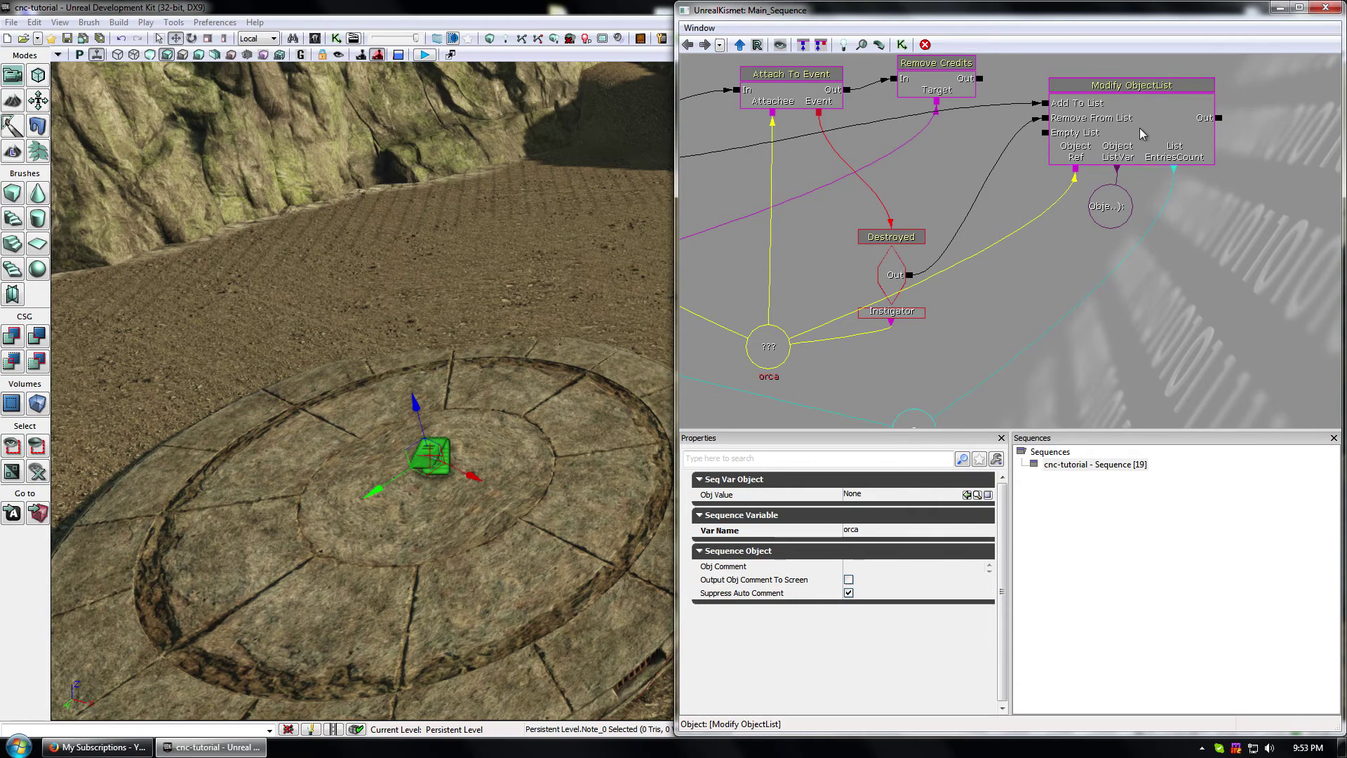
{"action": "left_click", "coordinate": [1112, 205]}
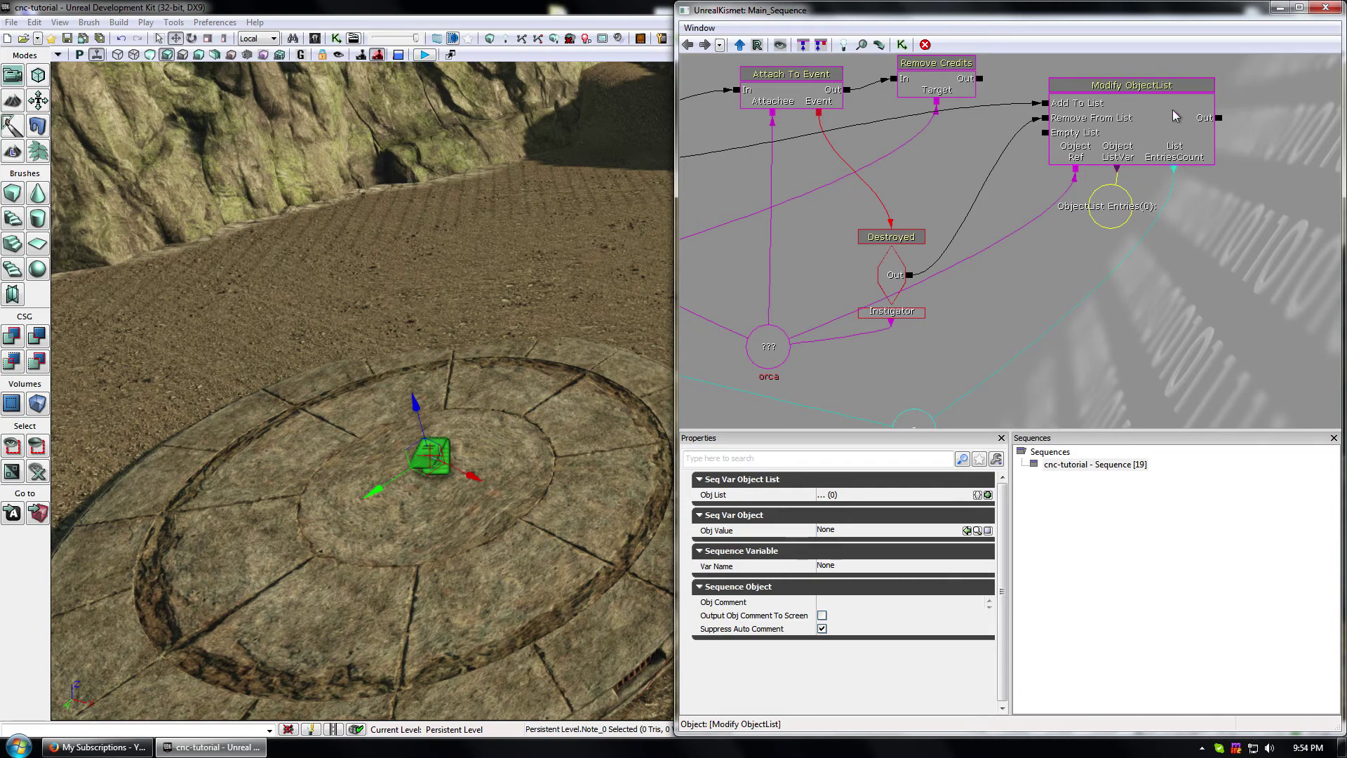
- Trace the integer variable linking Modify ObjectList's List EntriesCount to Int Counter and compare it with the limit variable
{"action": "left_click_drag", "start_coordinate": [1078, 266], "coordinate": [1173, 150]}
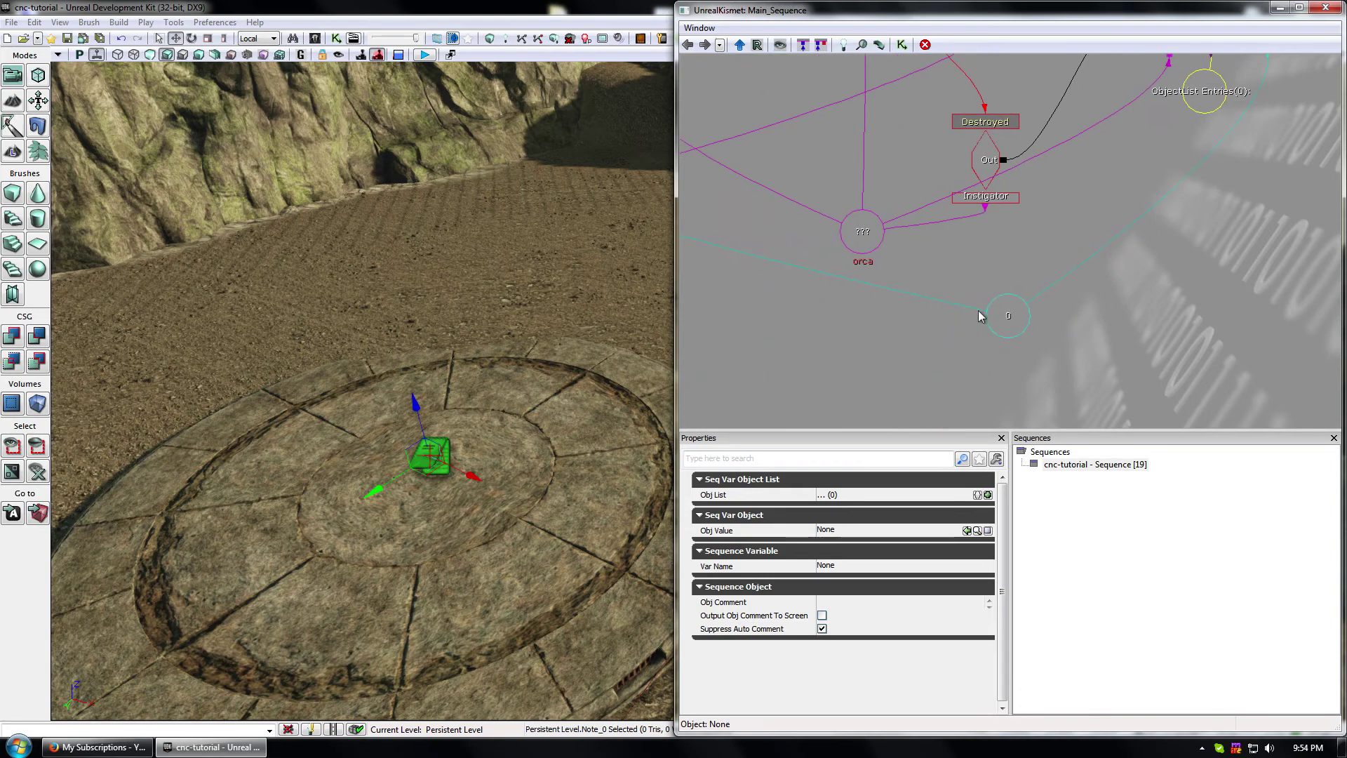
{"action": "left_click_drag", "start_coordinate": [984, 310], "coordinate": [1255, 382]}
{"action": "left_click_drag", "start_coordinate": [875, 302], "coordinate": [1065, 339]}
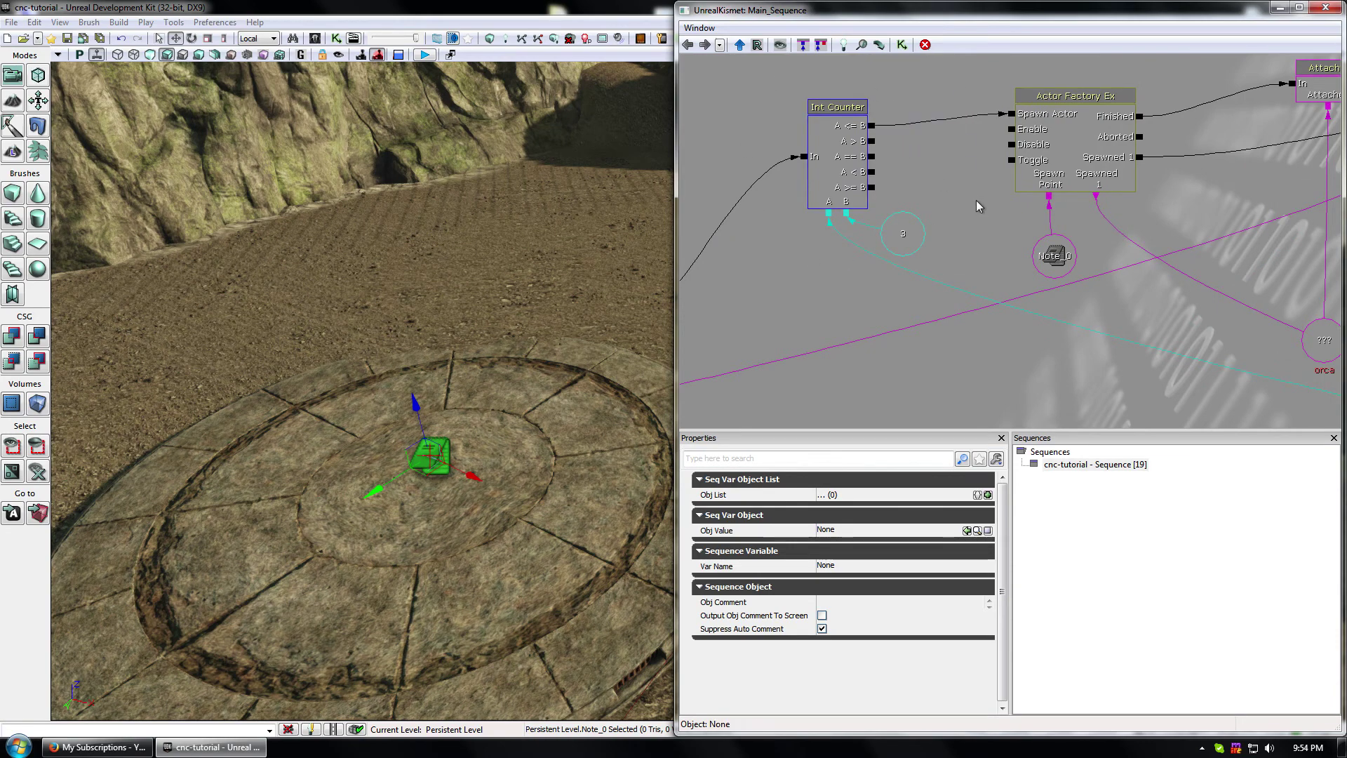
{"action": "scroll", "coordinate": [915, 167], "scroll_direction": "down", "scroll_amount": 3}
{"action": "left_click_drag", "start_coordinate": [943, 212], "coordinate": [933, 210]}
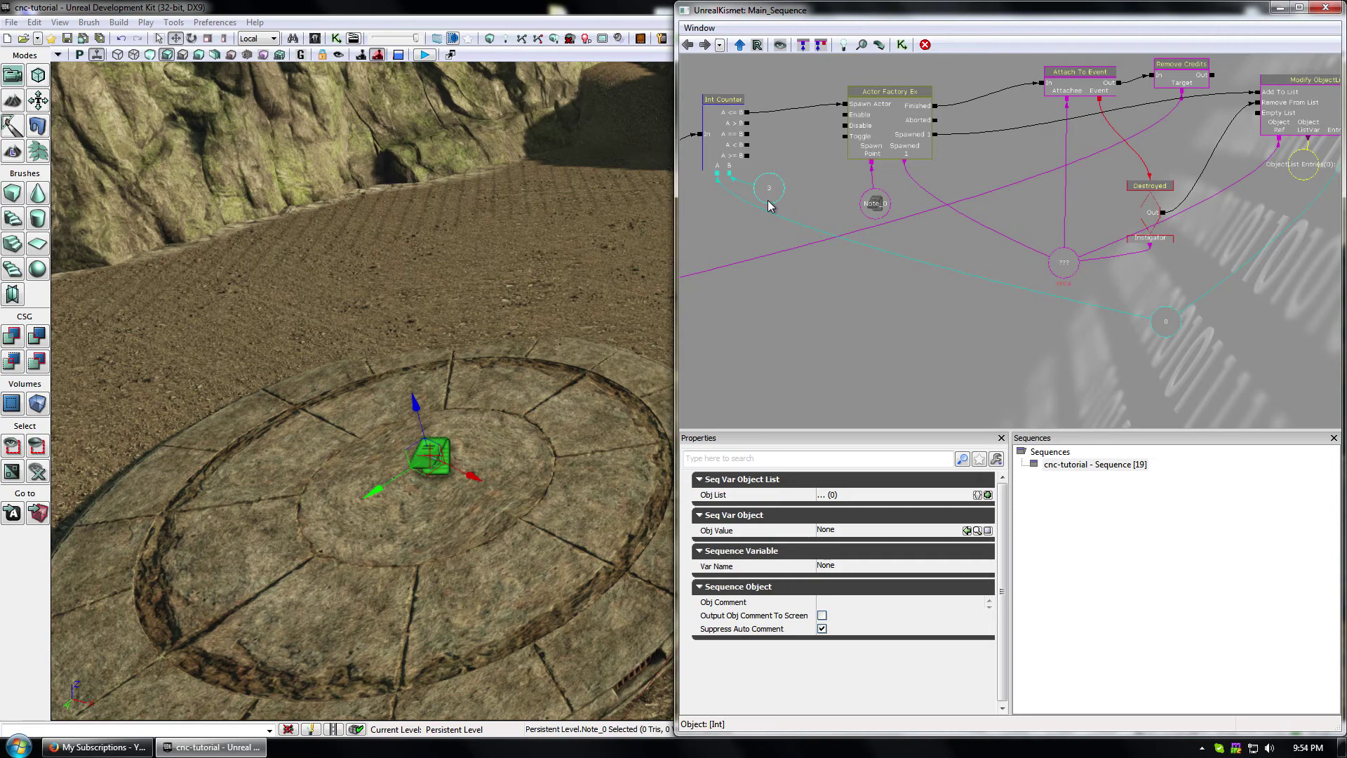
{"action": "left_click_drag", "start_coordinate": [1026, 201], "coordinate": [941, 215]}
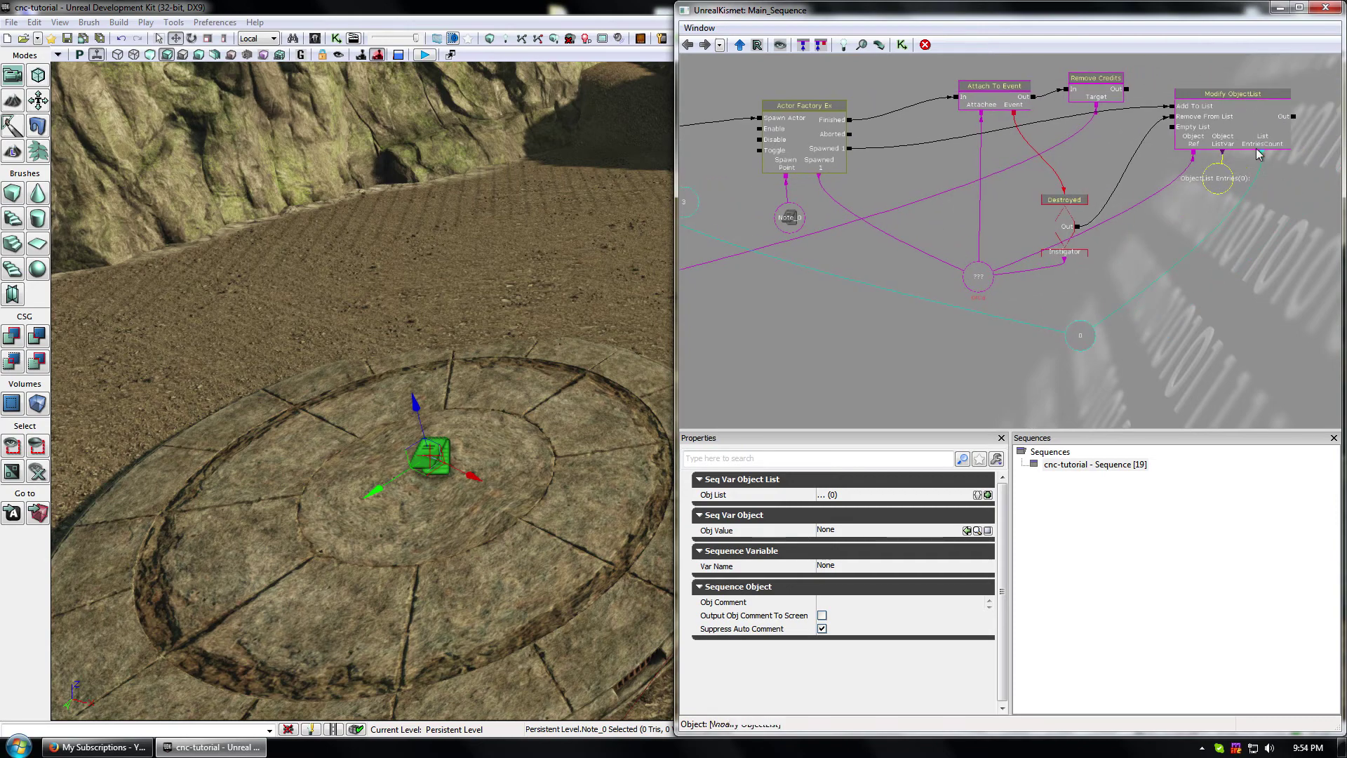
{"action": "left_click_drag", "start_coordinate": [1303, 215], "coordinate": [1249, 221]}
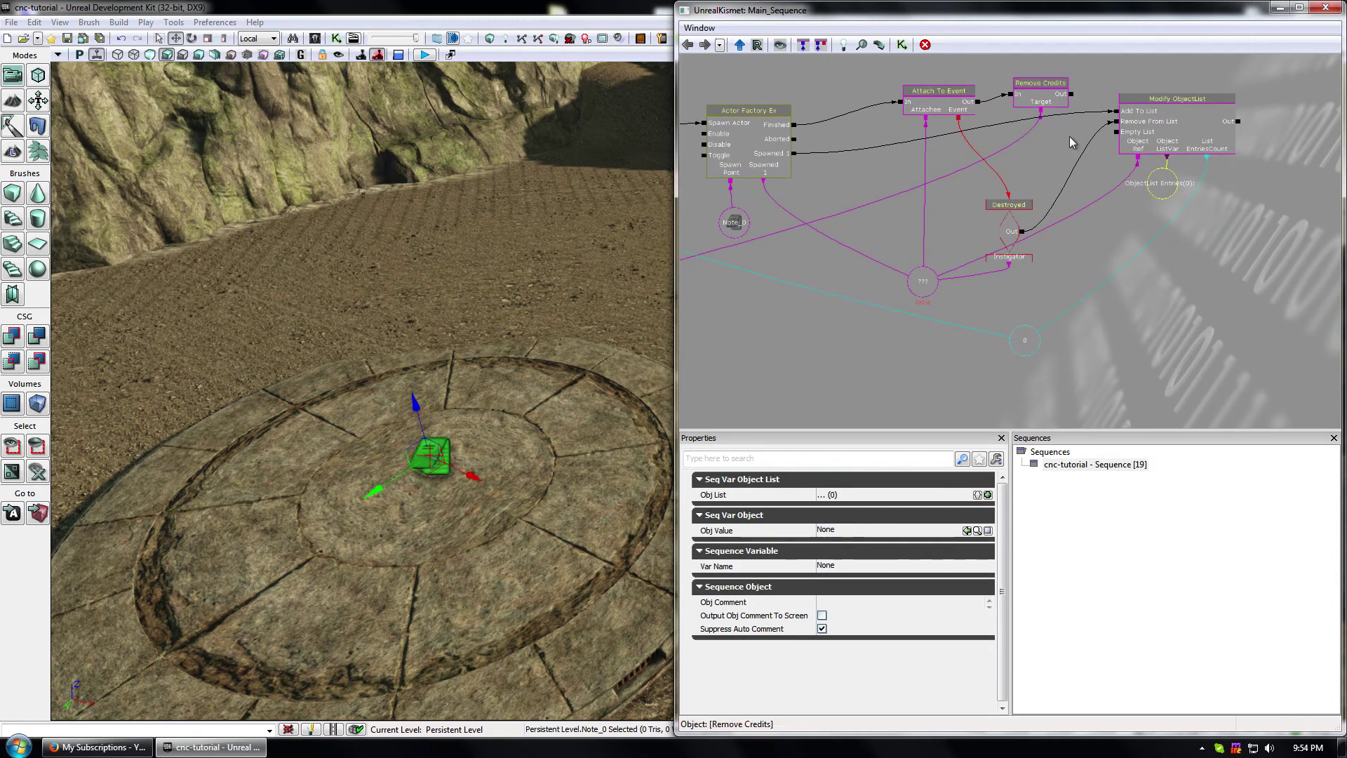
{"action": "left_click_drag", "start_coordinate": [1110, 261], "coordinate": [1291, 137]}
- Review the whole sequence and inspect the properties of the Destroyed event and Actor Factory Ex
{"action": "scroll", "coordinate": [987, 219], "scroll_direction": "down", "scroll_amount": 7}
{"action": "left_click_drag", "start_coordinate": [900, 270], "coordinate": [914, 321]}
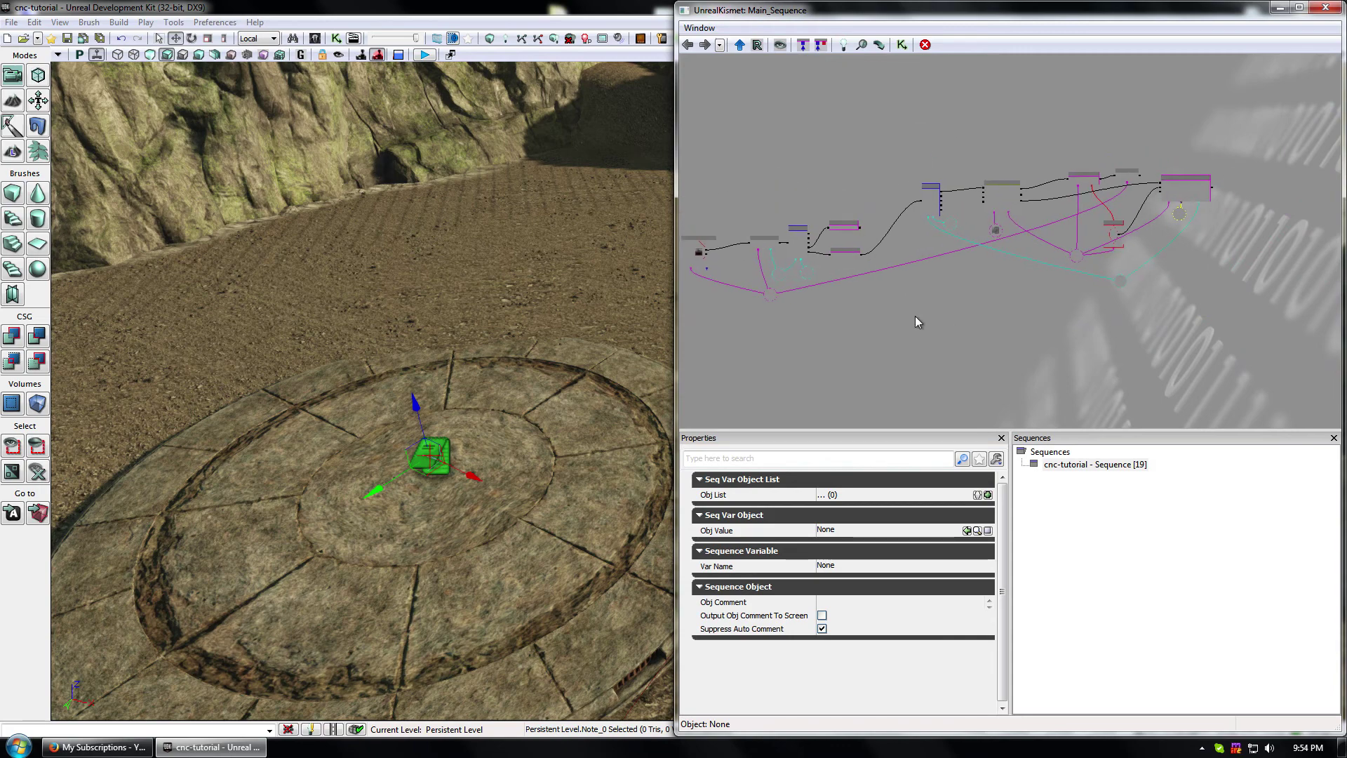
{"action": "scroll", "coordinate": [965, 280], "scroll_direction": "up", "scroll_amount": 3}
{"action": "scroll", "coordinate": [1023, 281], "scroll_direction": "down", "scroll_amount": 3}
{"action": "scroll", "coordinate": [1039, 301], "scroll_direction": "up", "scroll_amount": 4}
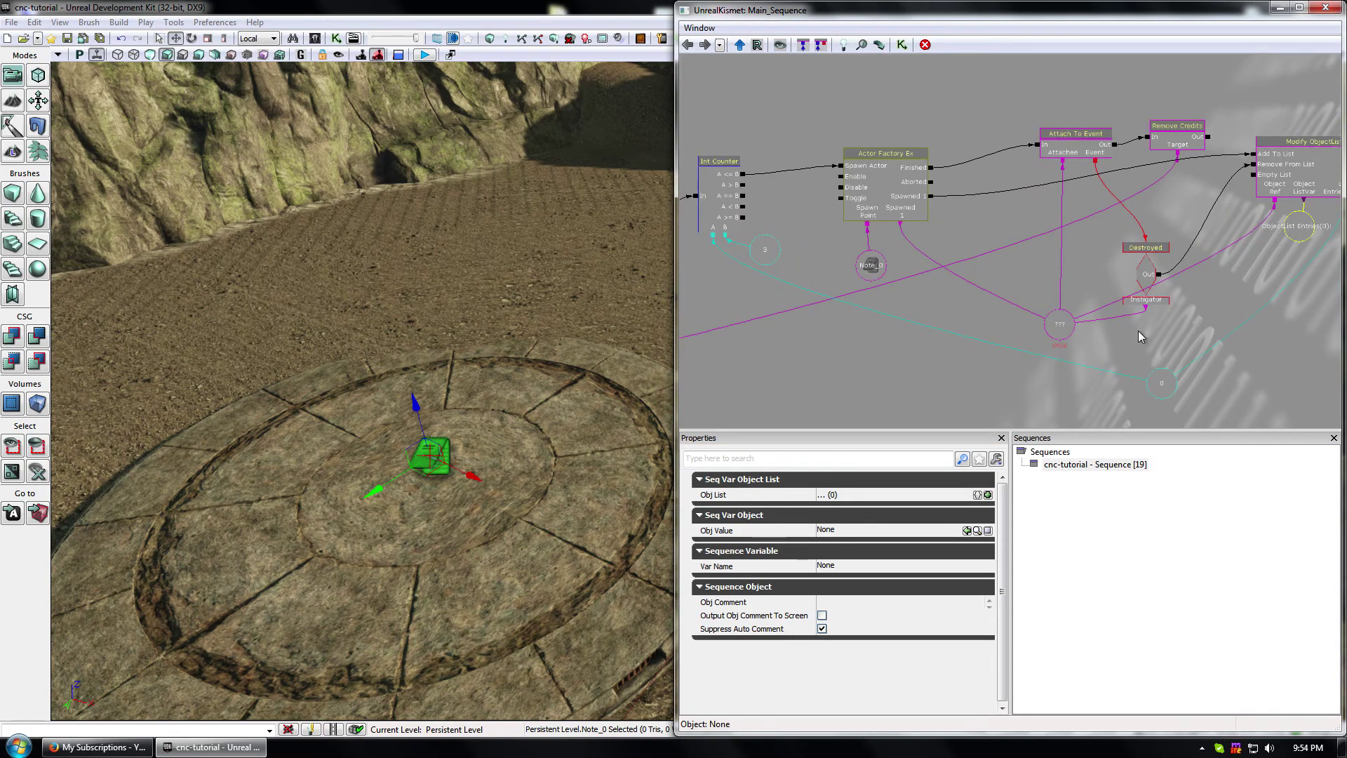
{"action": "left_click", "coordinate": [1149, 275]}
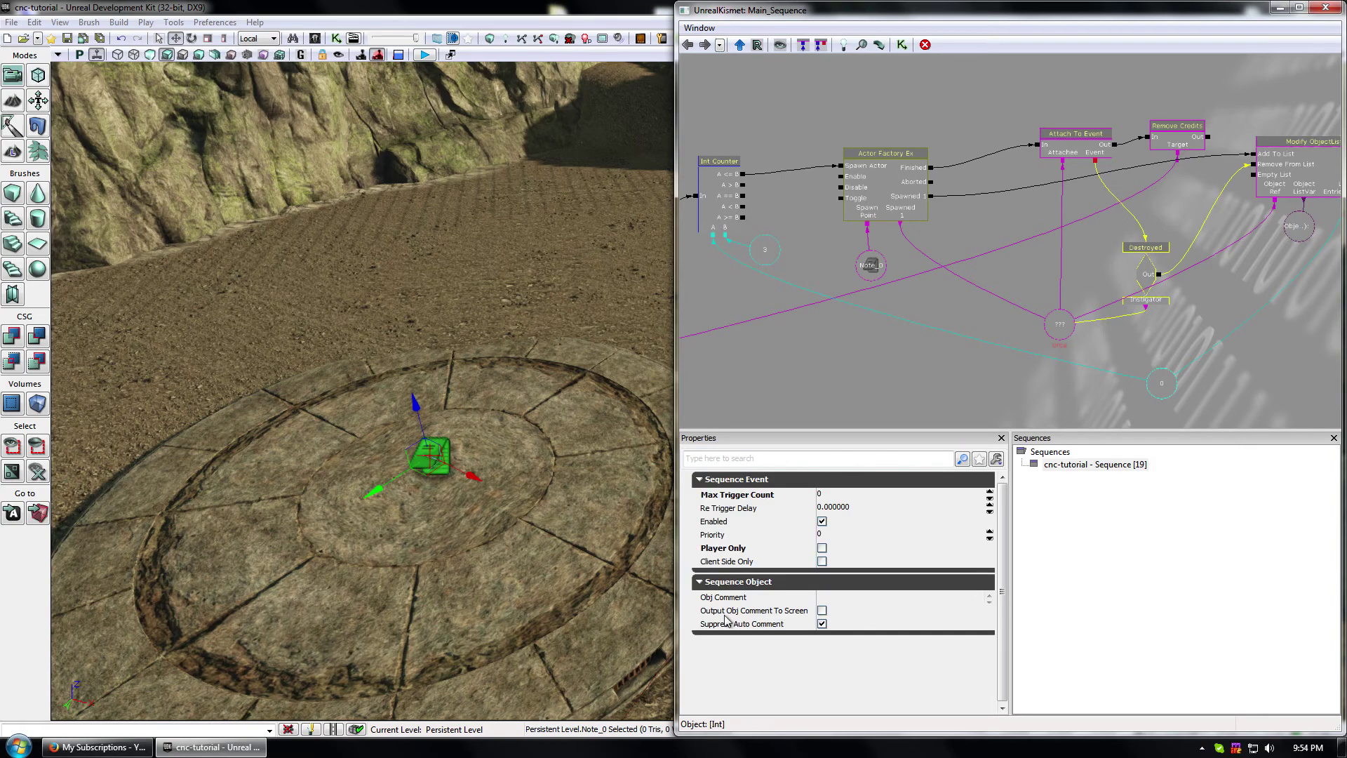
{"action": "left_click_drag", "start_coordinate": [1221, 295], "coordinate": [1181, 295]}
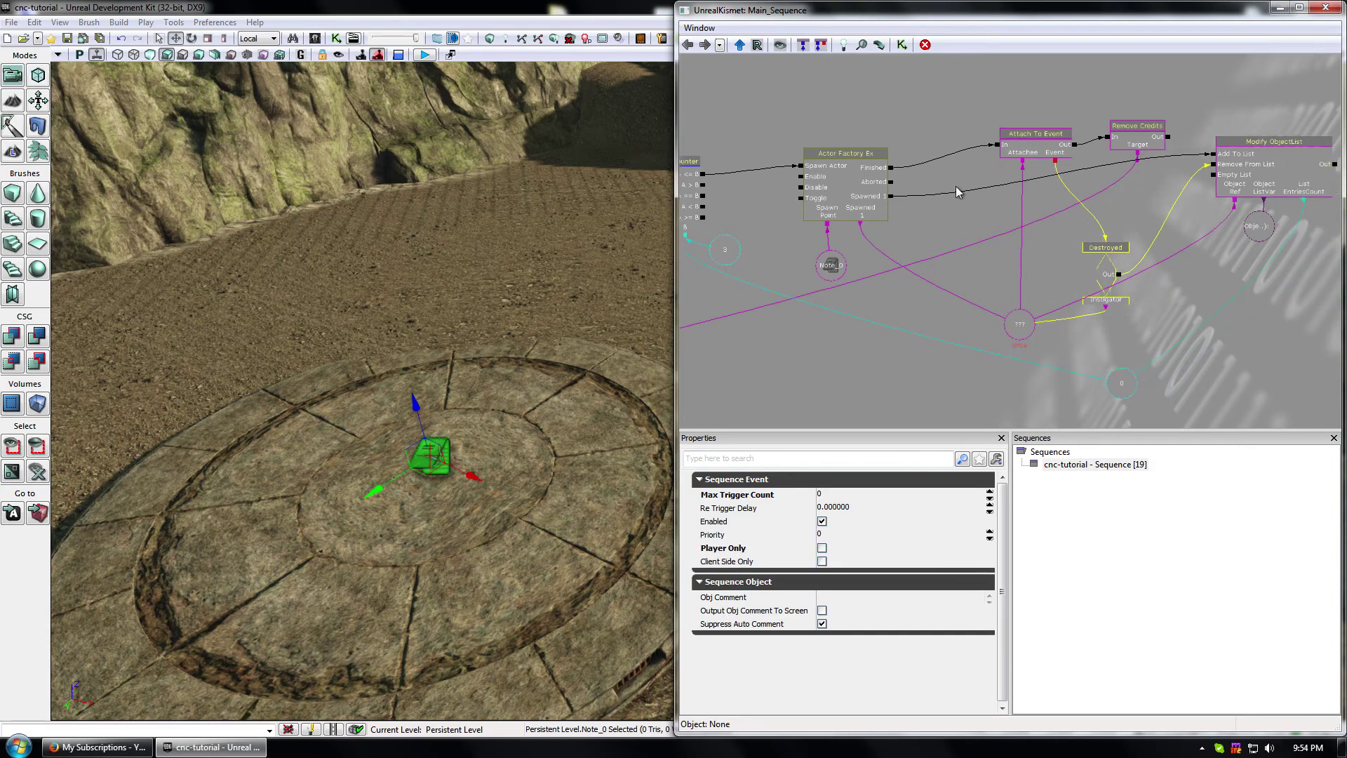
{"action": "left_click", "coordinate": [845, 169]}
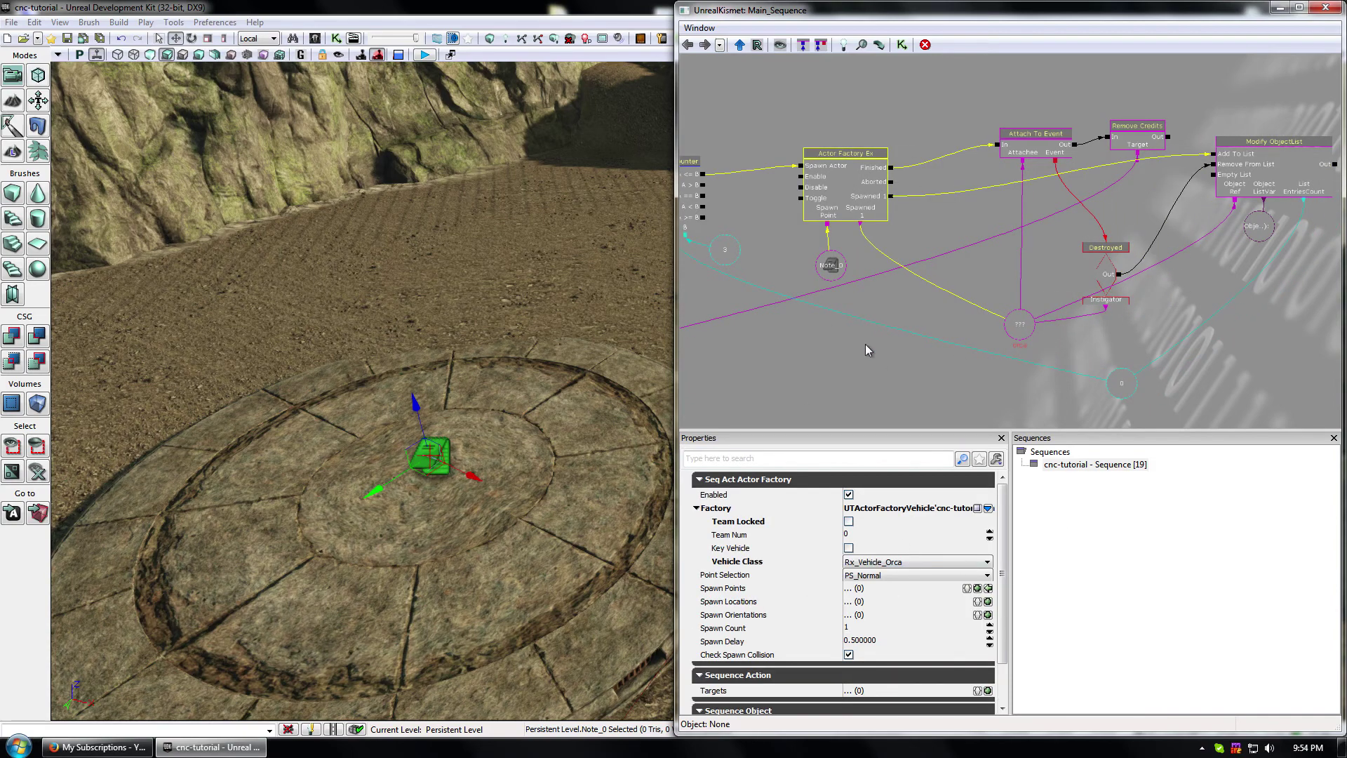
{"action": "left_click_drag", "start_coordinate": [868, 349], "coordinate": [928, 306]}
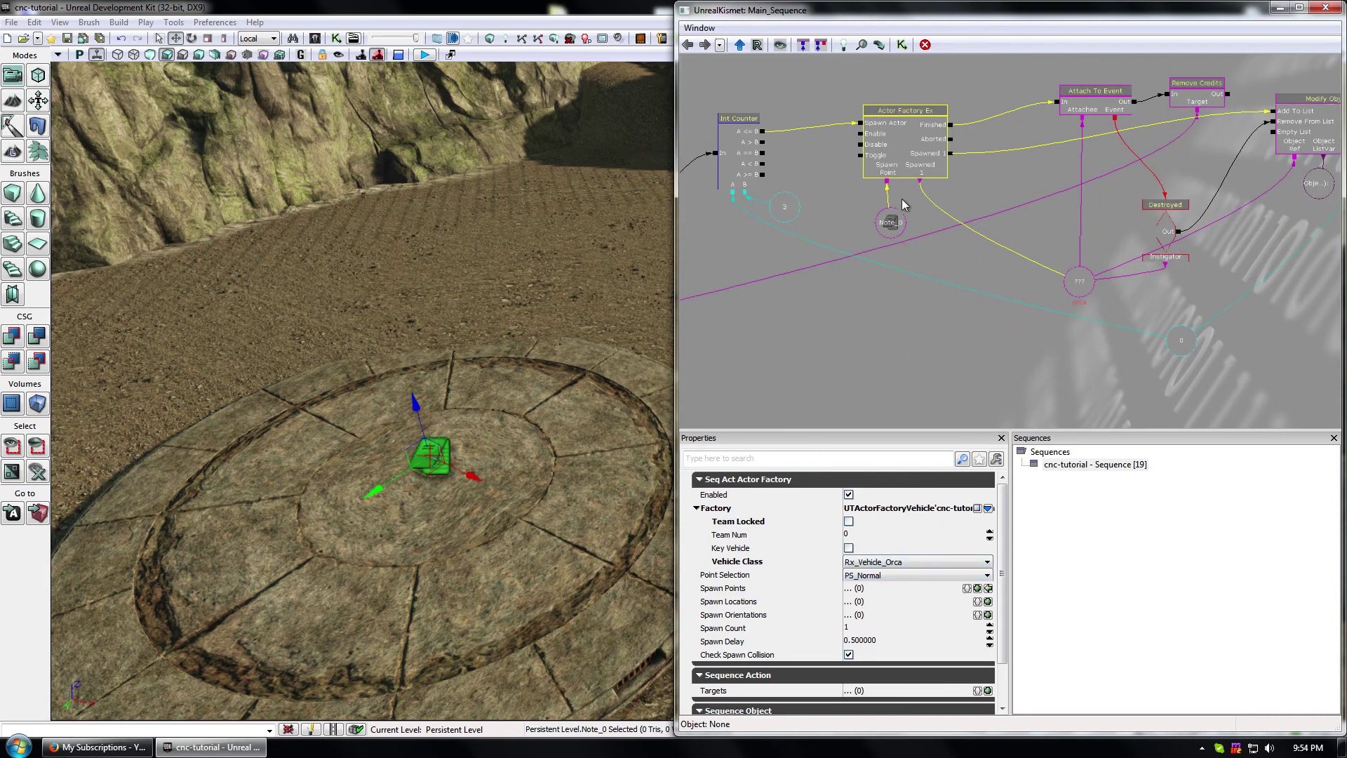
- Move Int Counter and its limit variable 3 down and closer to the Play Announcement nodes
{"action": "left_click_drag", "start_coordinate": [903, 204], "coordinate": [1015, 282]}
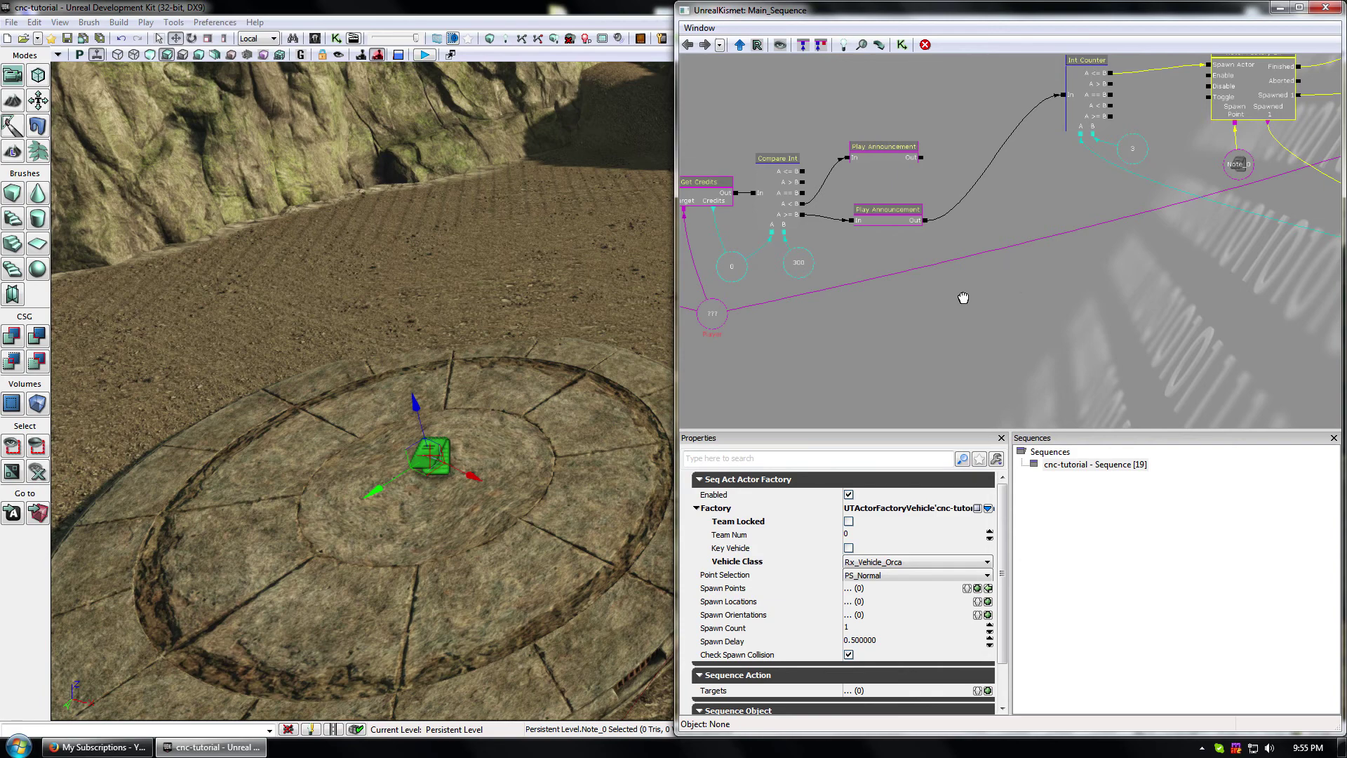
{"action": "left_click_drag", "start_coordinate": [968, 295], "coordinate": [926, 269]}
{"action": "left_click", "coordinate": [948, 78]}
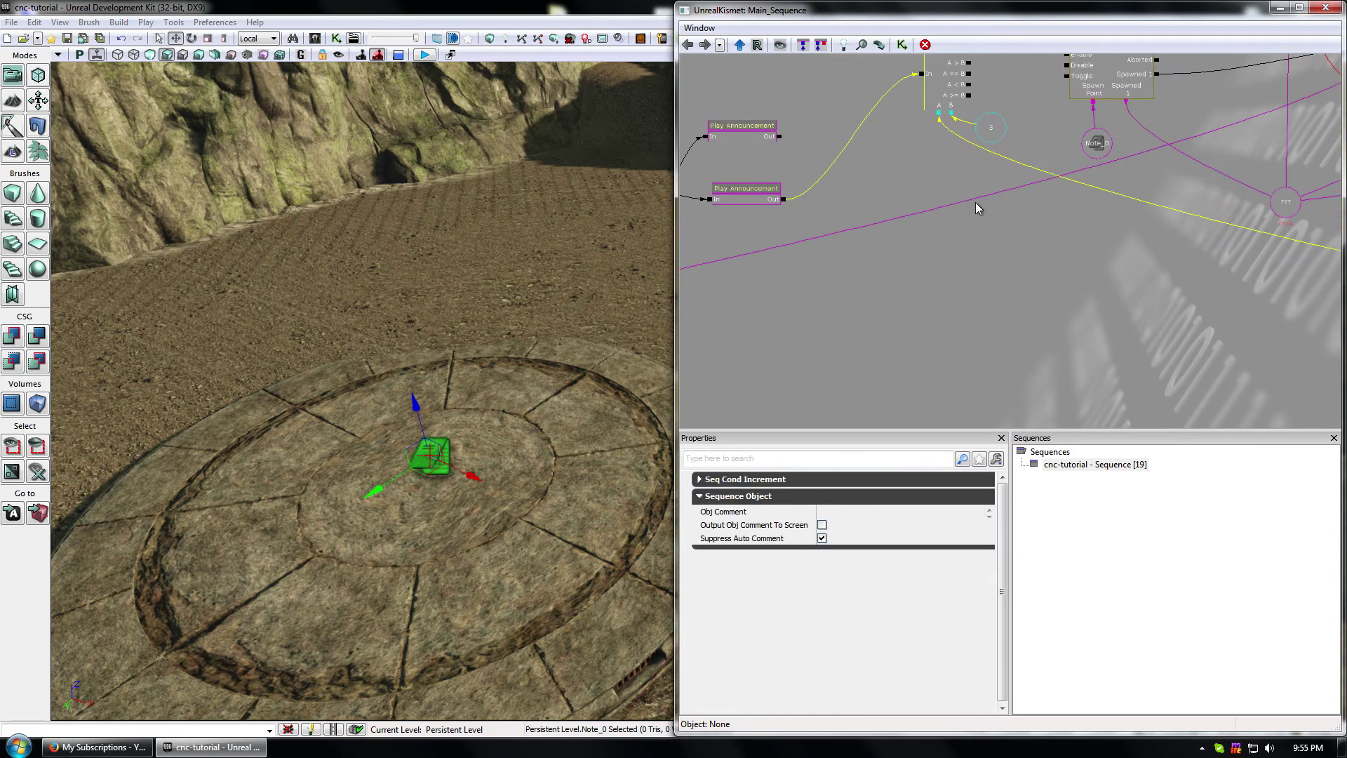
{"action": "left_click_drag", "start_coordinate": [1001, 125], "coordinate": [944, 154]}
{"action": "left_click", "coordinate": [937, 158], "text": "ctrl"}
{"action": "left_click_drag", "start_coordinate": [898, 105], "coordinate": [800, 228], "text": "ctrl"}
- Move Actor Factory Ex together with Note_0 and the orca variable down beside the repositioned Int Counter
{"action": "left_click_drag", "start_coordinate": [1019, 142], "coordinate": [893, 235]}
{"action": "left_click", "coordinate": [995, 102]}
{"action": "left_click", "coordinate": [985, 175], "text": "ctrl"}
{"action": "left_click", "coordinate": [1179, 230], "text": "ctrl"}
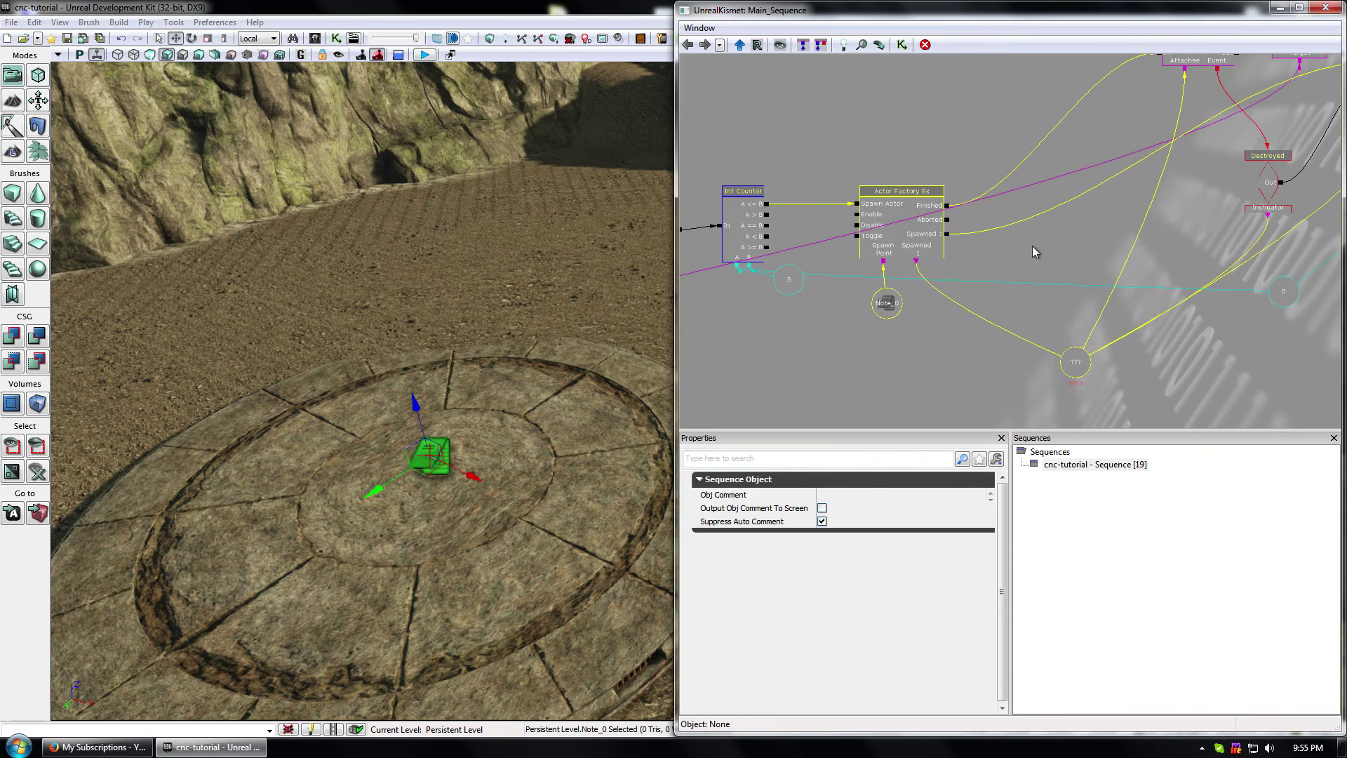
- Move Modify ObjectList and its entries count integer variable down and closer to Actor Factory Ex
{"action": "left_click_drag", "start_coordinate": [1027, 247], "coordinate": [778, 270]}
{"action": "left_click", "coordinate": [1158, 99]}
{"action": "left_click_drag", "start_coordinate": [1158, 99], "coordinate": [891, 264], "text": "ctrl"}
{"action": "left_click", "coordinate": [1038, 322]}
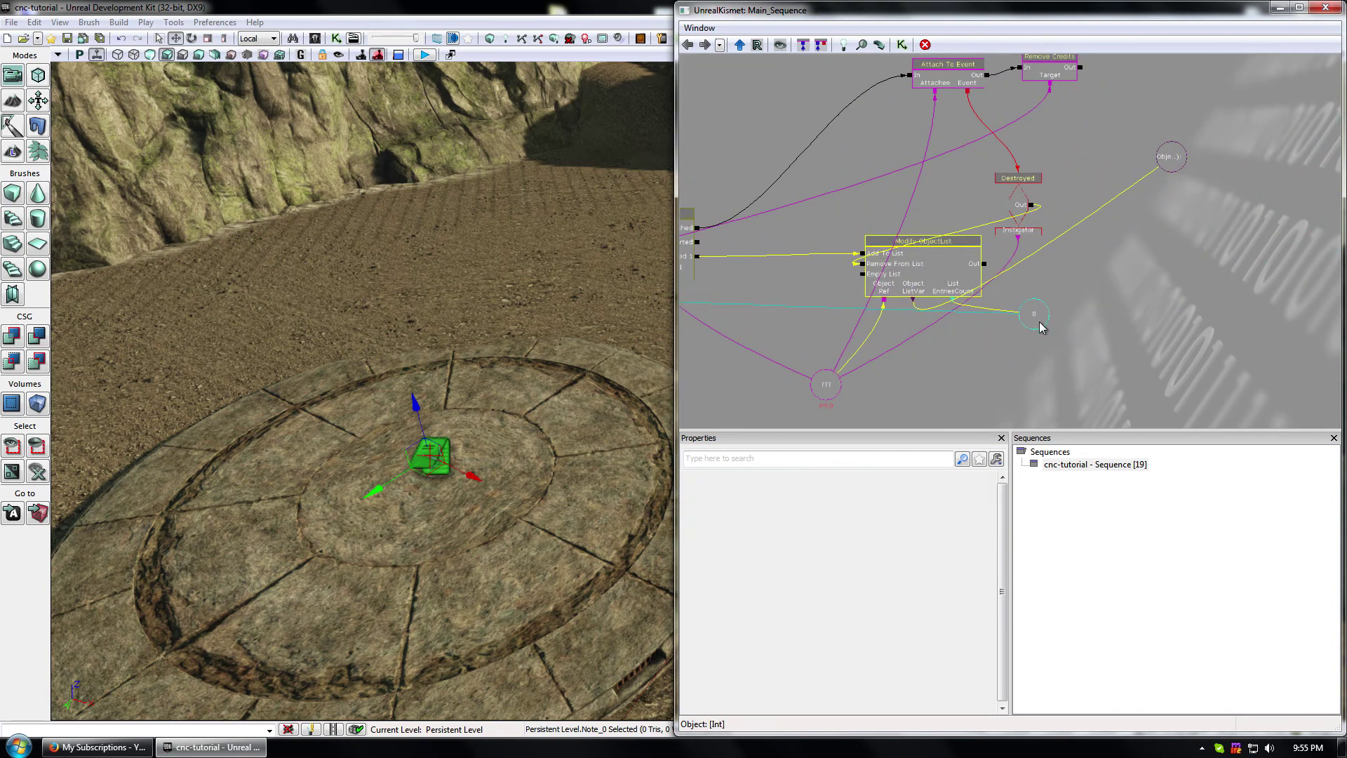
{"action": "left_click_drag", "start_coordinate": [1038, 322], "coordinate": [944, 396], "text": "ctrl"}
- Move the orca variable closer to Actor Factory Ex and place the Destroyed event just before Modify ObjectList
{"action": "left_click", "coordinate": [822, 384]}
{"action": "left_click_drag", "start_coordinate": [822, 385], "coordinate": [724, 367], "text": "ctrl"}
{"action": "left_click", "coordinate": [1022, 212]}
{"action": "left_click_drag", "start_coordinate": [1022, 211], "coordinate": [765, 283], "text": "ctrl"}
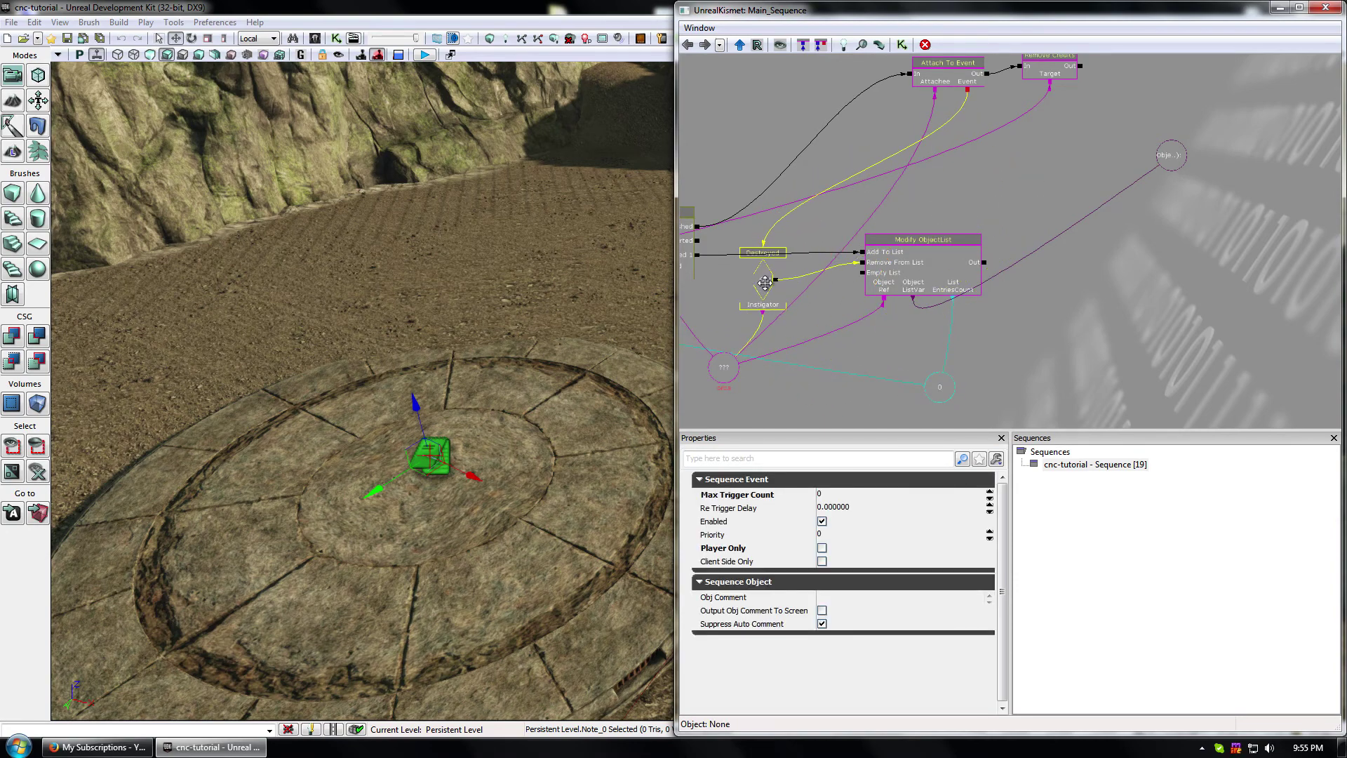
- Move Attach To Event above the Destroyed event and place Remove Credits directly beside it
{"action": "left_click", "coordinate": [959, 71]}
{"action": "left_click_drag", "start_coordinate": [959, 71], "coordinate": [780, 174], "text": "ctrl"}
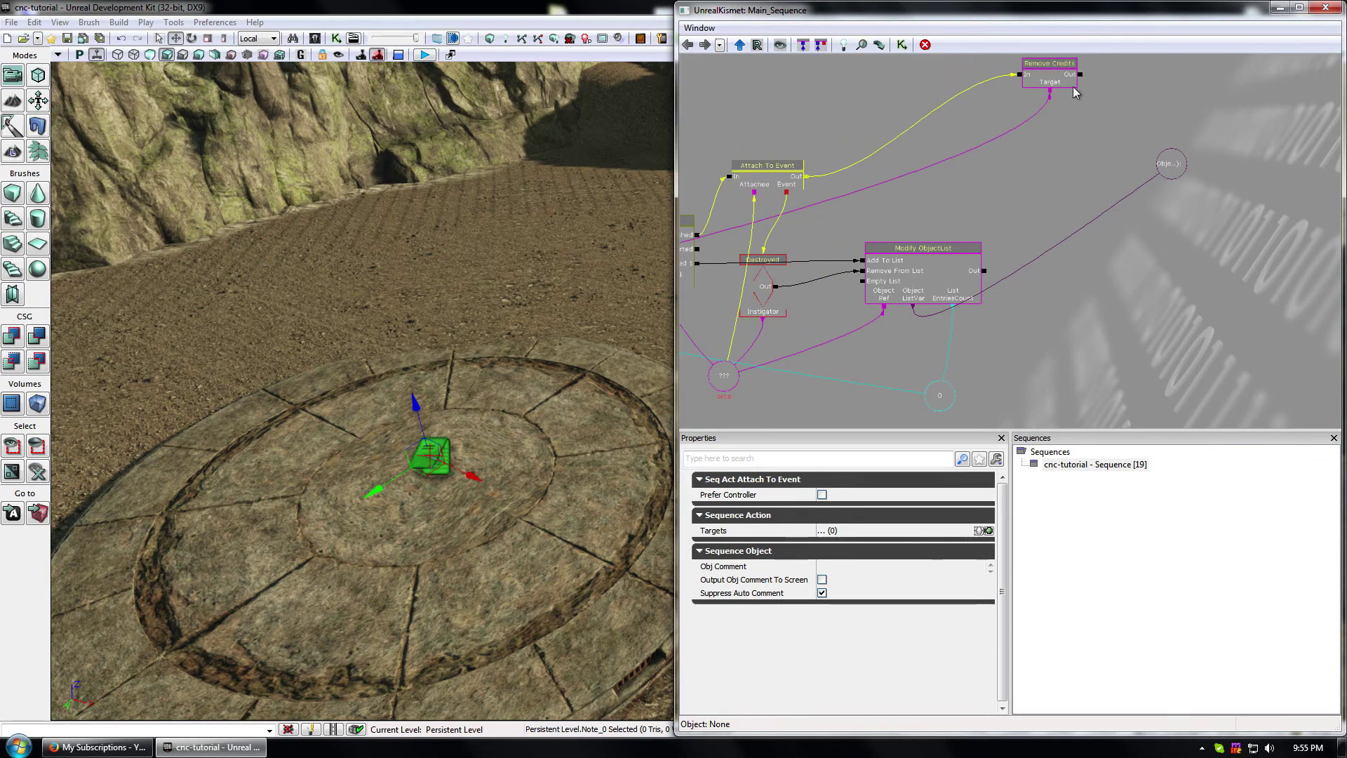
{"action": "left_click", "coordinate": [1067, 66]}
{"action": "left_click_drag", "start_coordinate": [1068, 66], "coordinate": [868, 168], "text": "ctrl"}
{"action": "left_click", "coordinate": [1018, 133]}
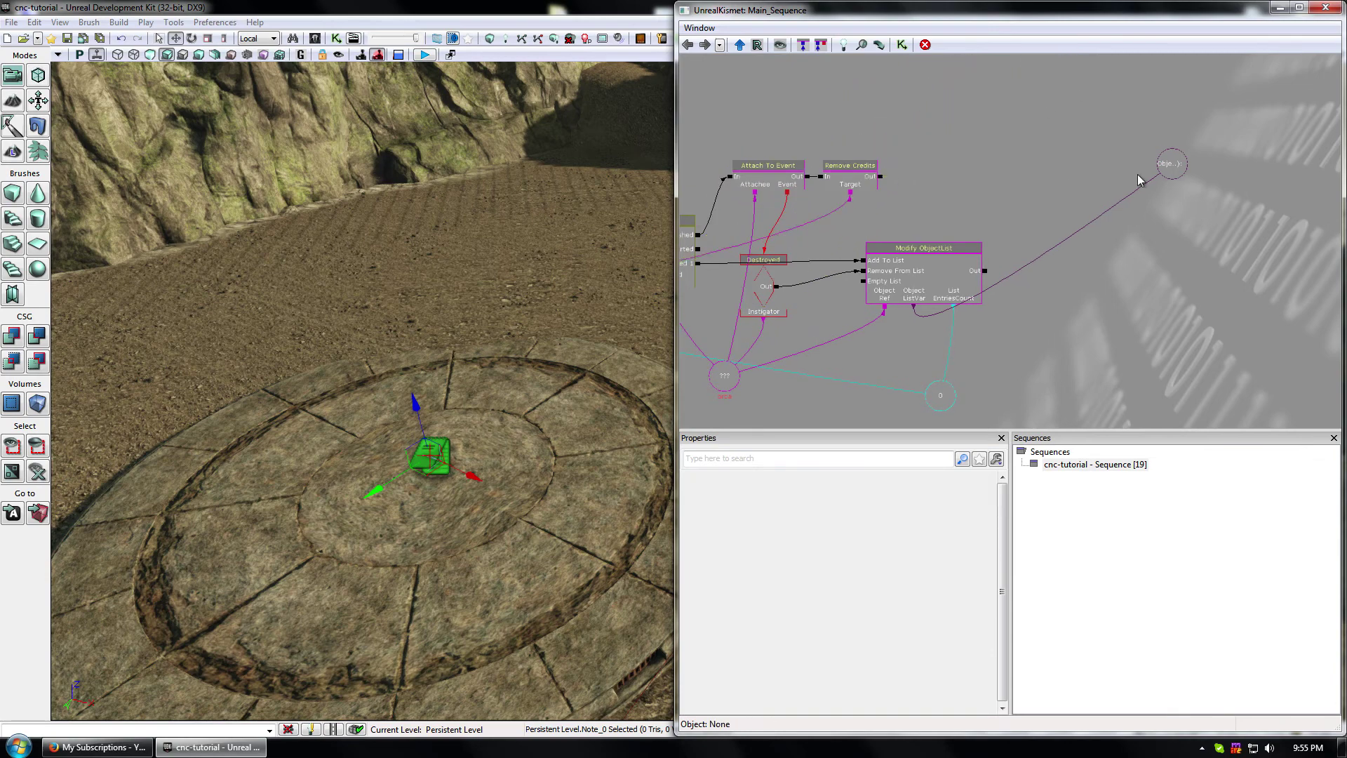
- Place the object list variable directly beneath Modify ObjectList's Object ListVar connector
{"action": "left_click", "coordinate": [1170, 165]}
{"action": "left_click_drag", "start_coordinate": [1171, 165], "coordinate": [916, 339], "text": "ctrl"}
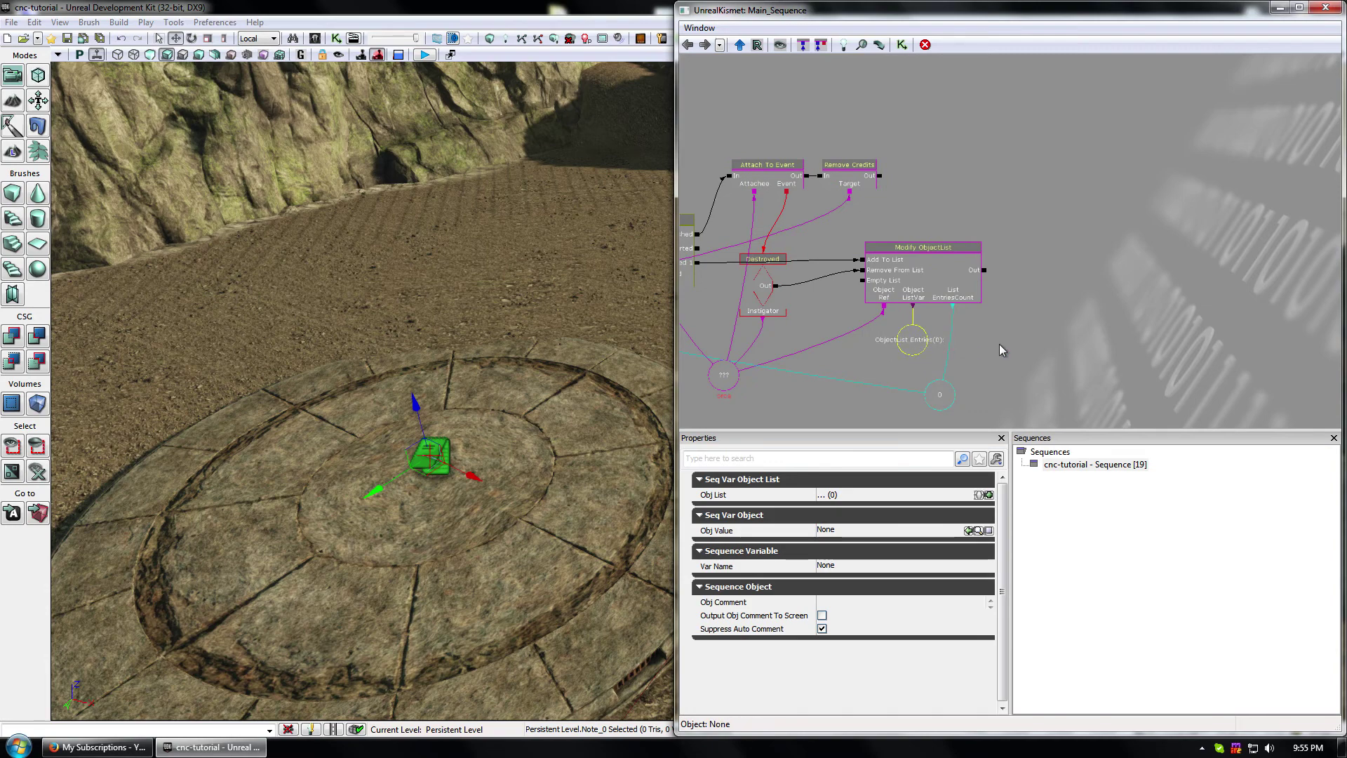
{"action": "left_click_drag", "start_coordinate": [831, 366], "coordinate": [1105, 324]}
{"action": "left_click", "coordinate": [905, 378]}
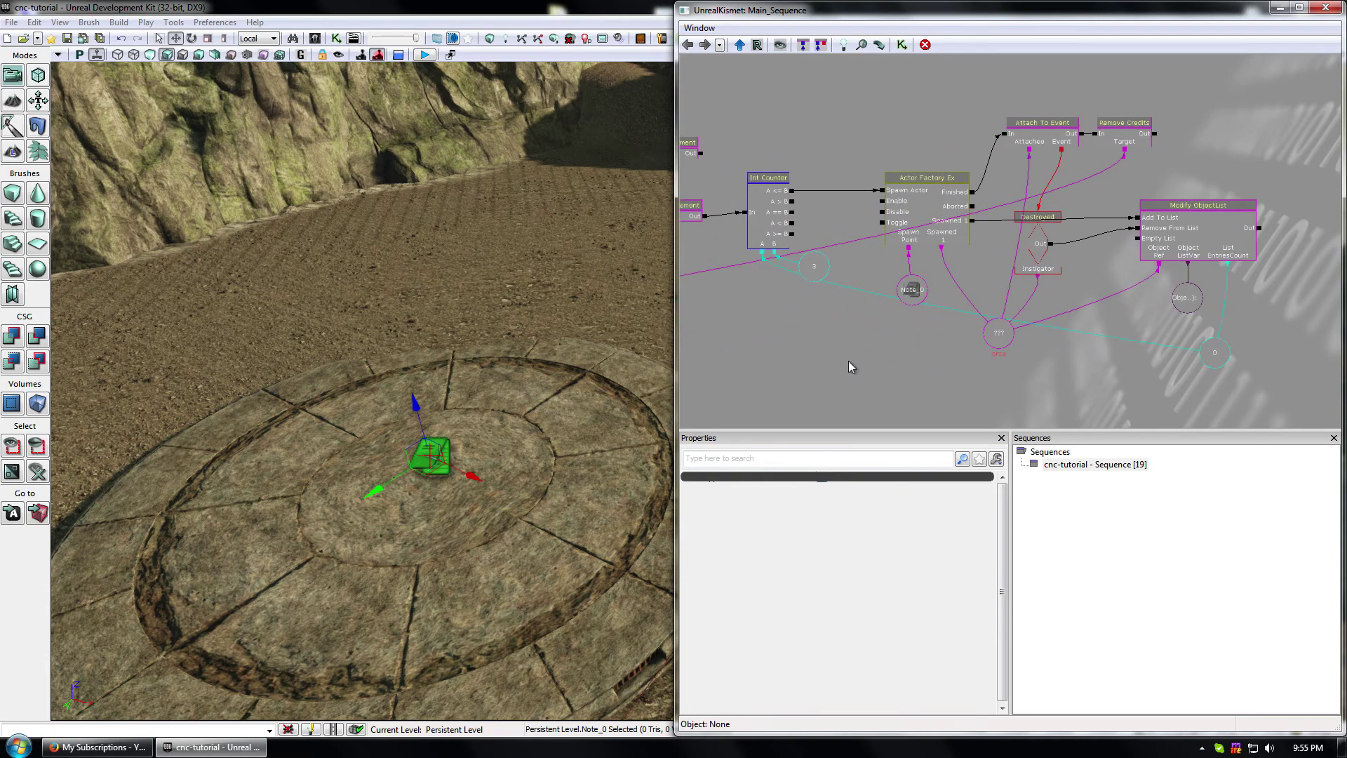
- Review the compacted sequence from the trigger onward and inspect the vehicle factory properties of Actor Factory Ex
{"action": "left_click_drag", "start_coordinate": [846, 359], "coordinate": [1029, 289]}
{"action": "scroll", "coordinate": [1130, 302], "scroll_direction": "down", "scroll_amount": 8}
{"action": "left_click_drag", "start_coordinate": [1108, 332], "coordinate": [1012, 338]}
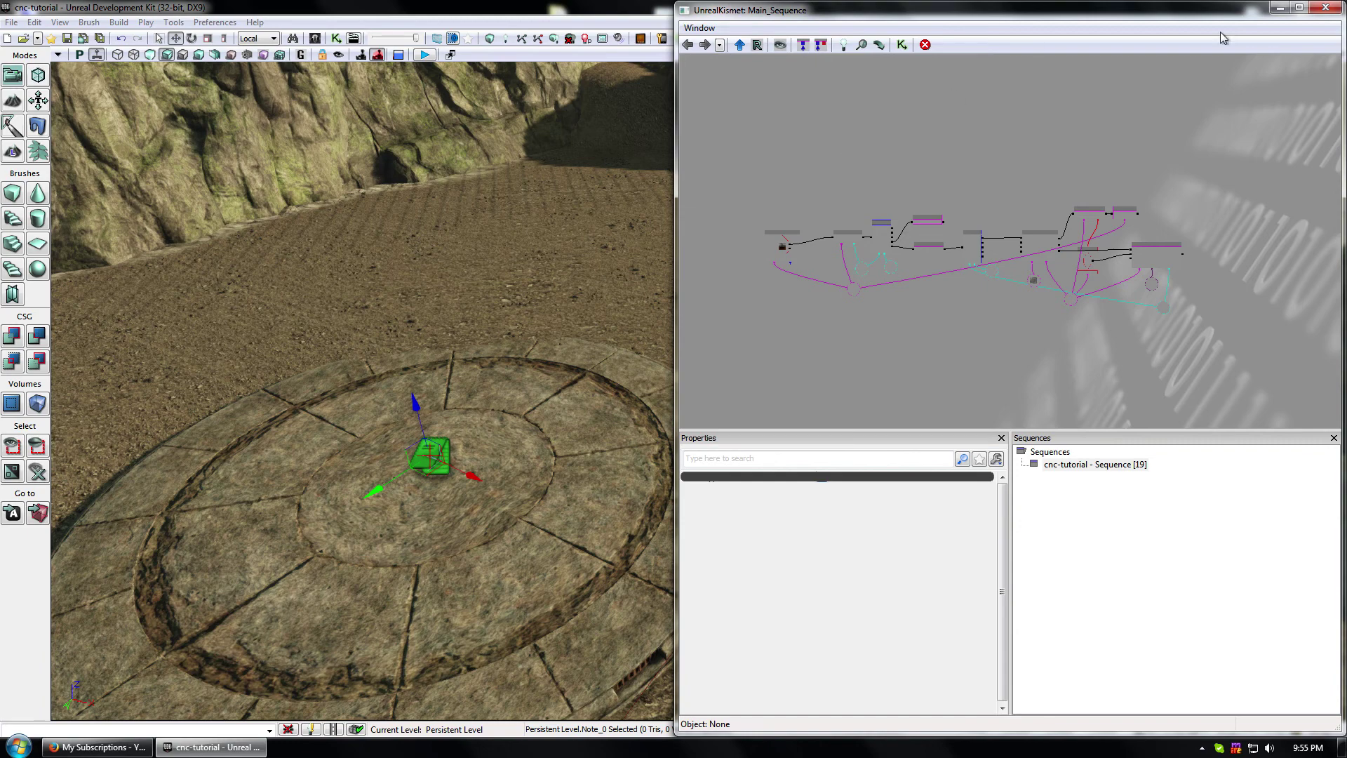
{"action": "scroll", "coordinate": [954, 327], "scroll_direction": "up", "scroll_amount": 3}
{"action": "left_click", "coordinate": [1121, 147]}
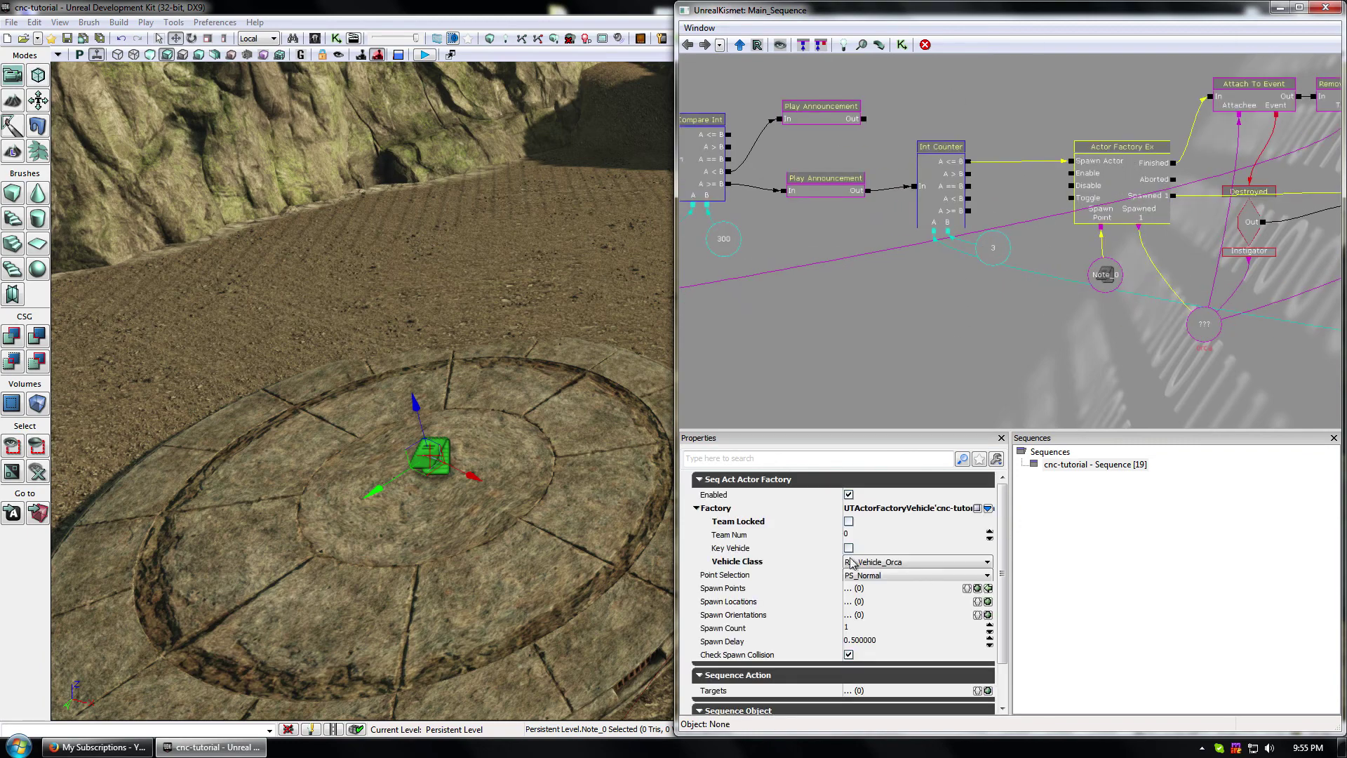
{"action": "left_click_drag", "start_coordinate": [1101, 358], "coordinate": [1298, 383]}
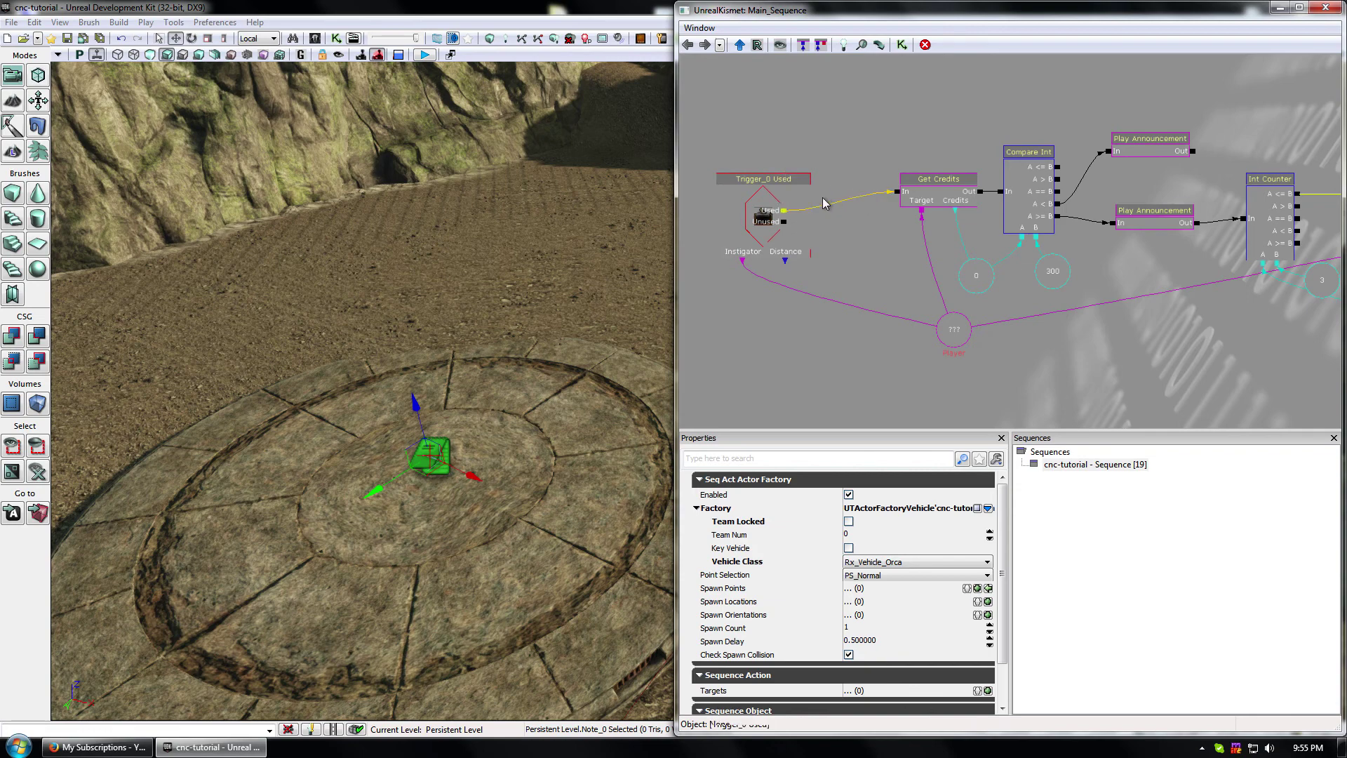
- Try wiring a Get Team Number action between the Trigger_0 Used event and Get Credits, and delete it again
{"action": "right_click", "coordinate": [862, 246]}
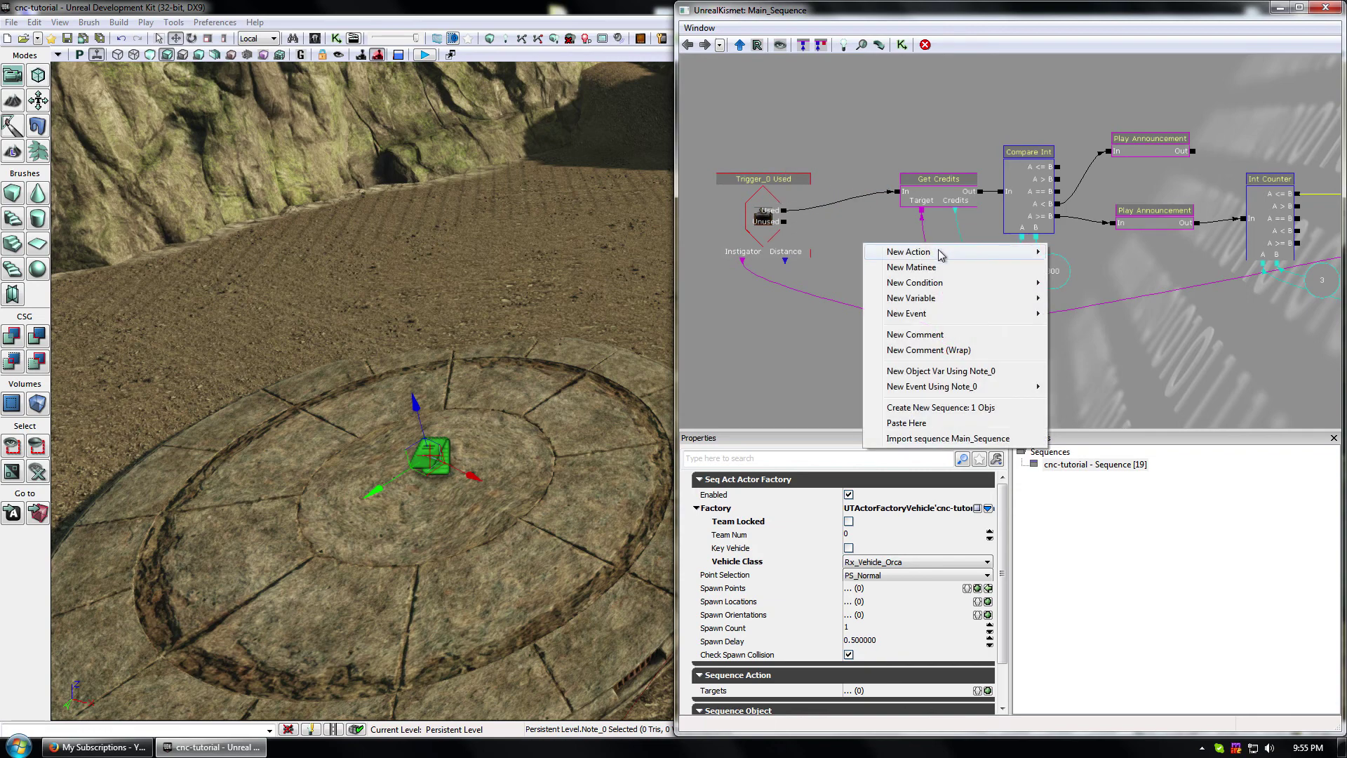
{"action": "mouse_move", "coordinate": [941, 252]}
{"action": "mouse_move", "coordinate": [1095, 700]}
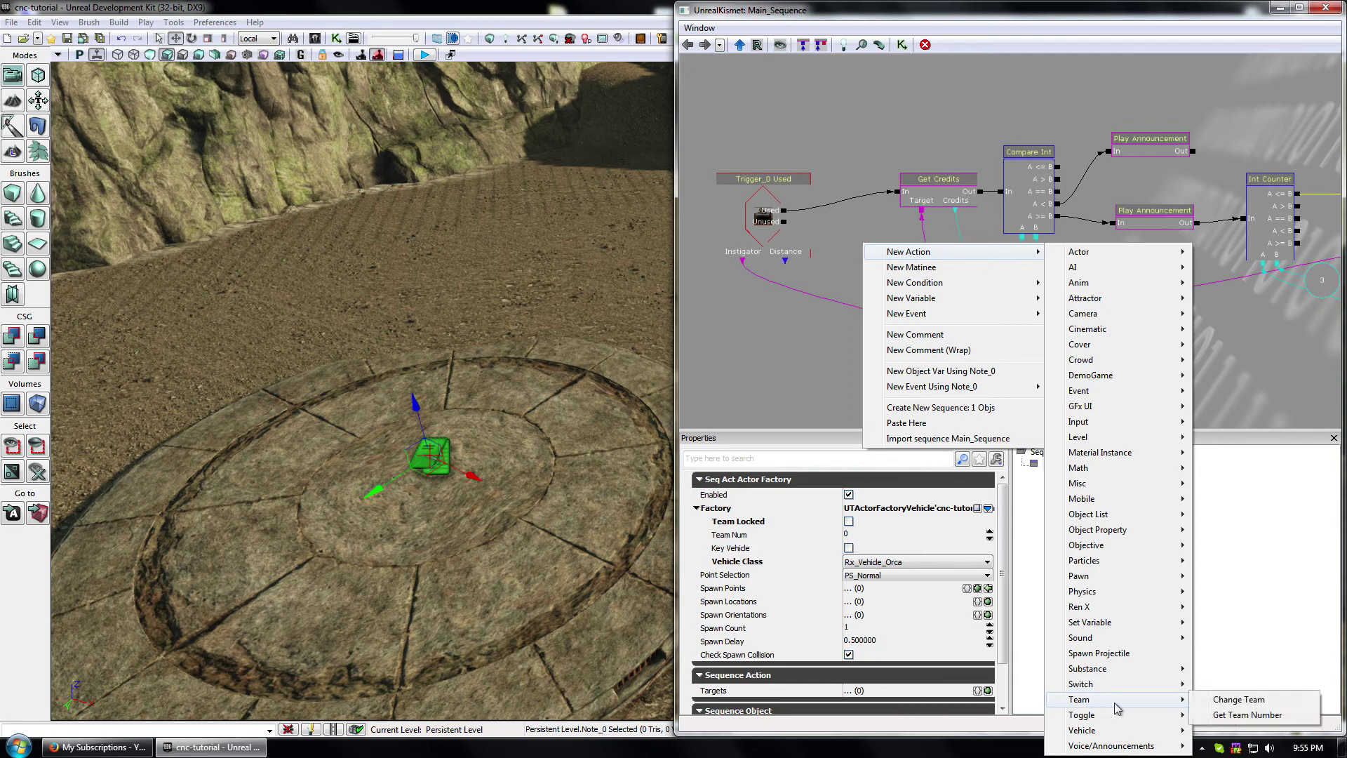
{"action": "left_click", "coordinate": [1276, 717]}
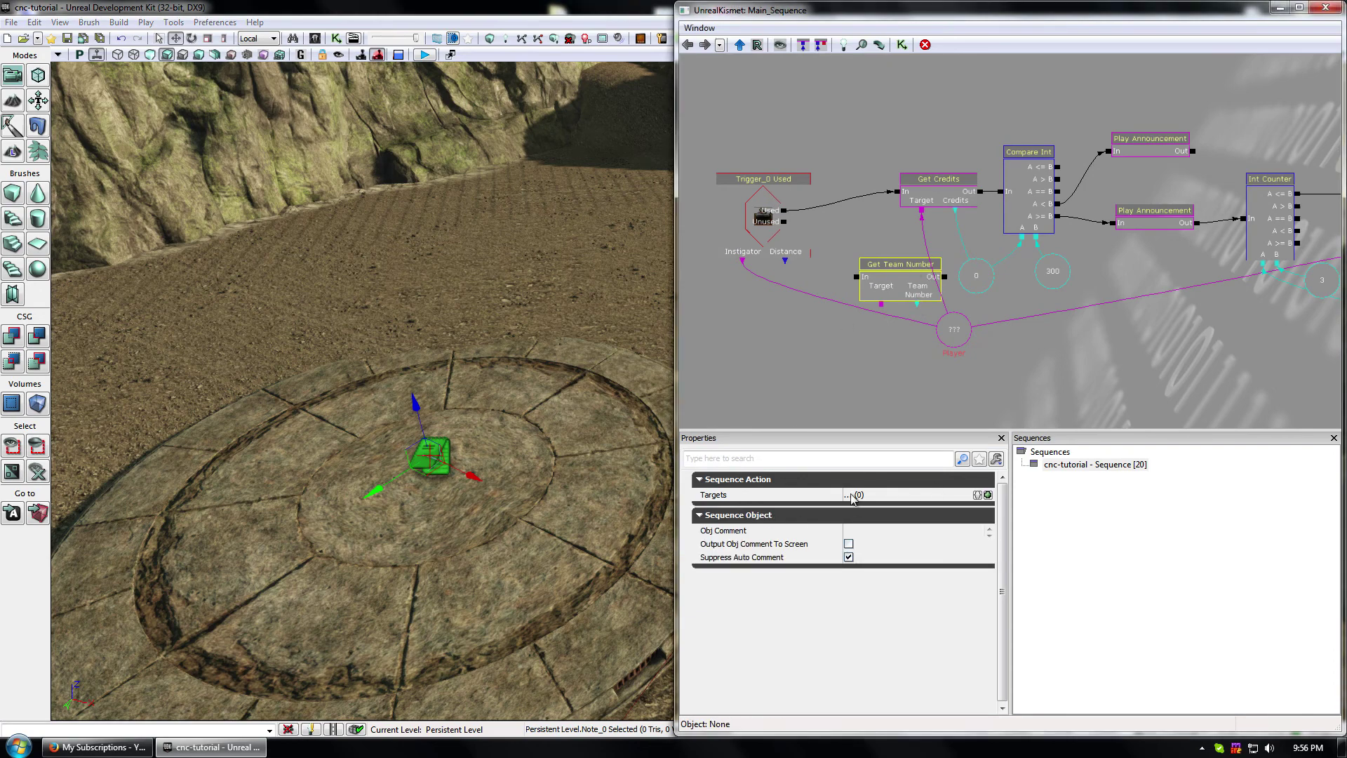
{"action": "left_click_drag", "start_coordinate": [890, 291], "coordinate": [828, 133], "text": "ctrl"}
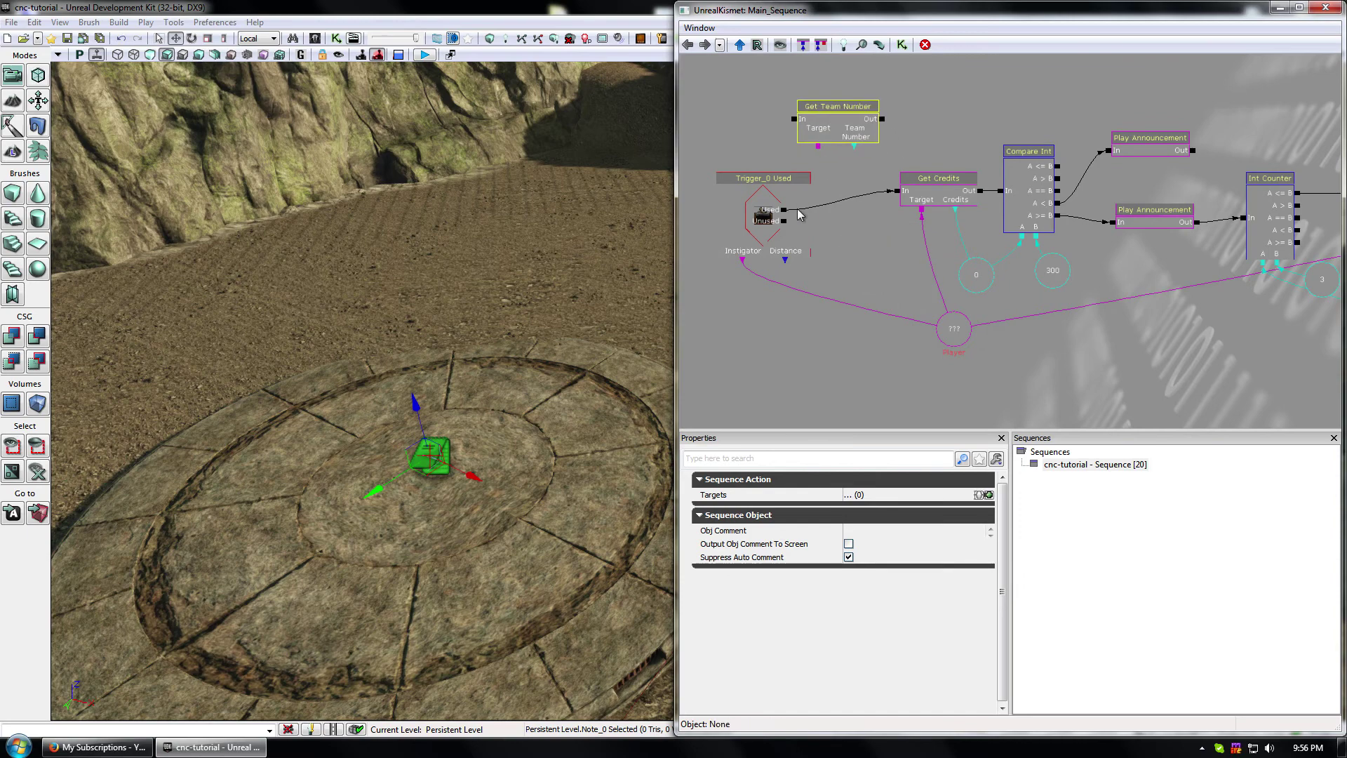
{"action": "left_click_drag", "start_coordinate": [784, 210], "coordinate": [794, 120]}
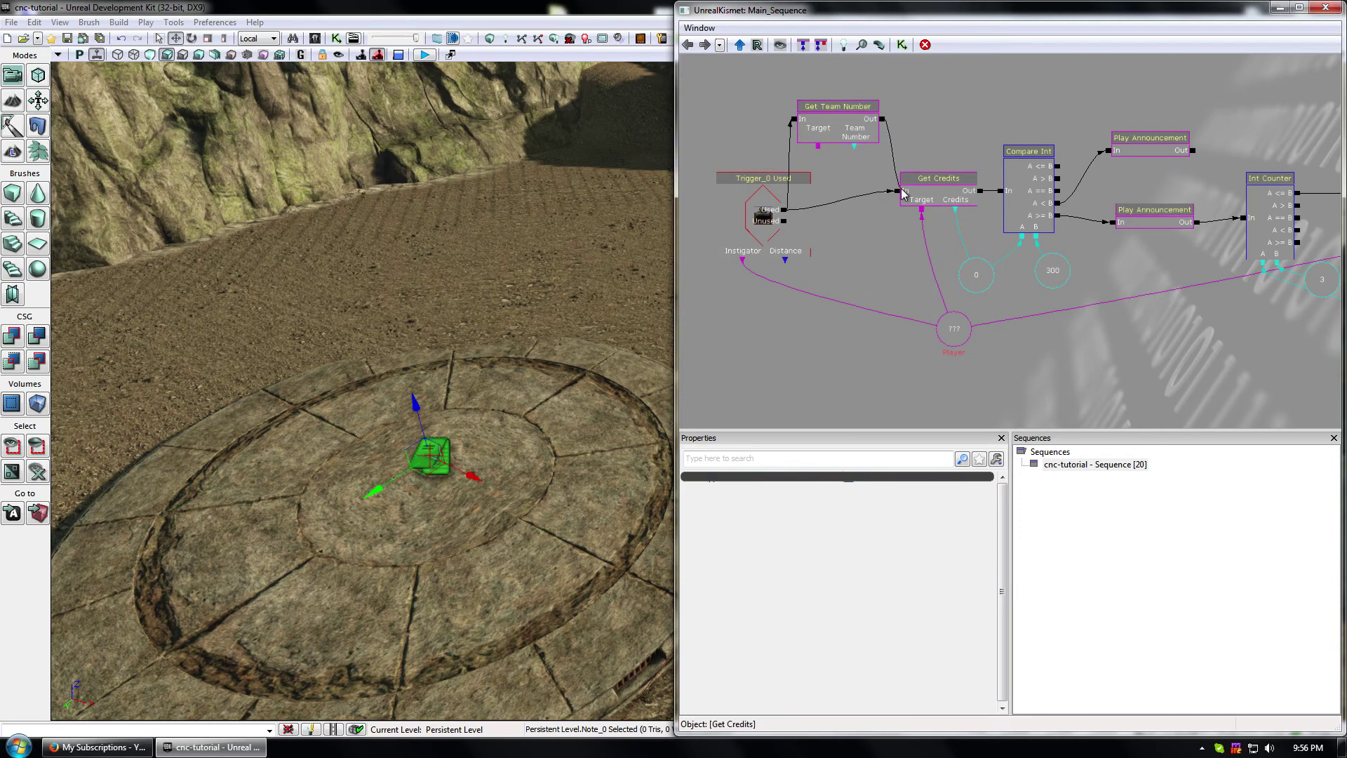
{"action": "left_click", "coordinate": [840, 140]}
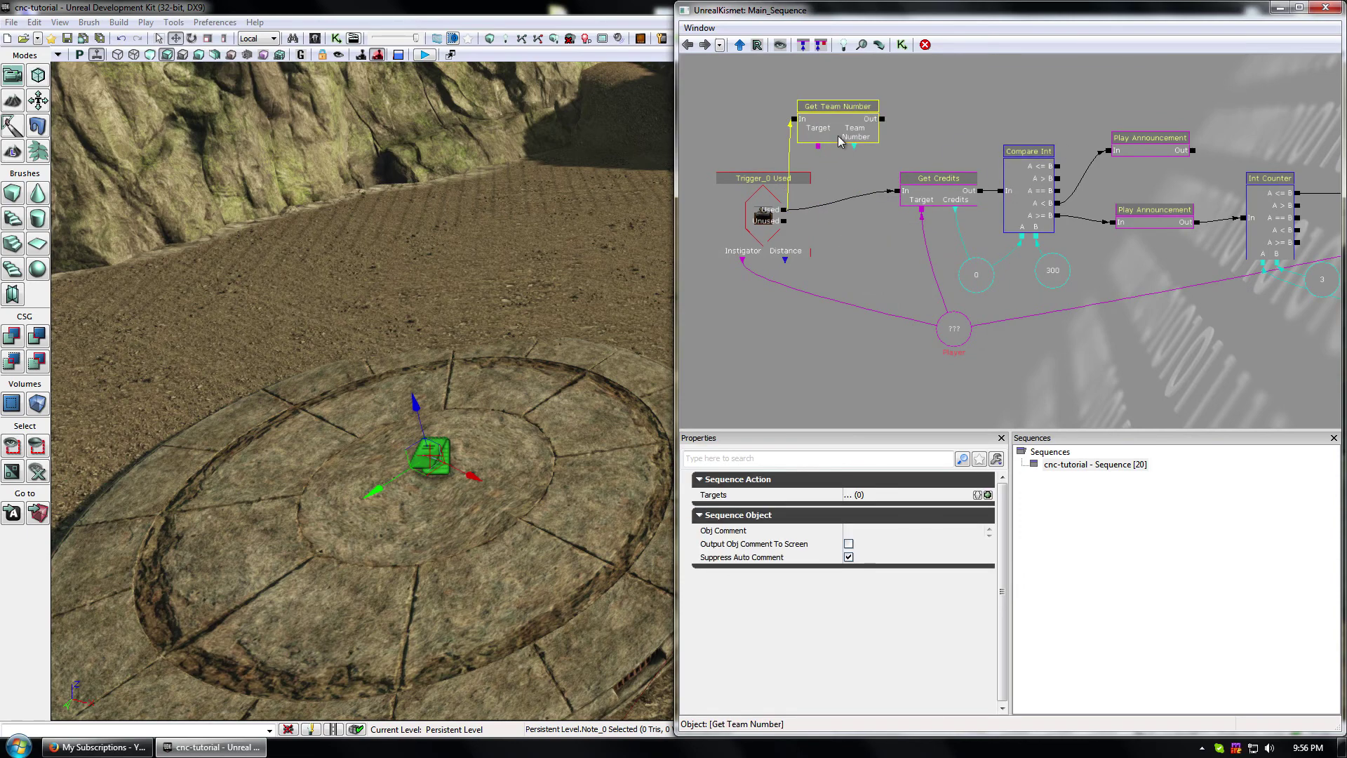
{"action": "key", "text": "Delete"}
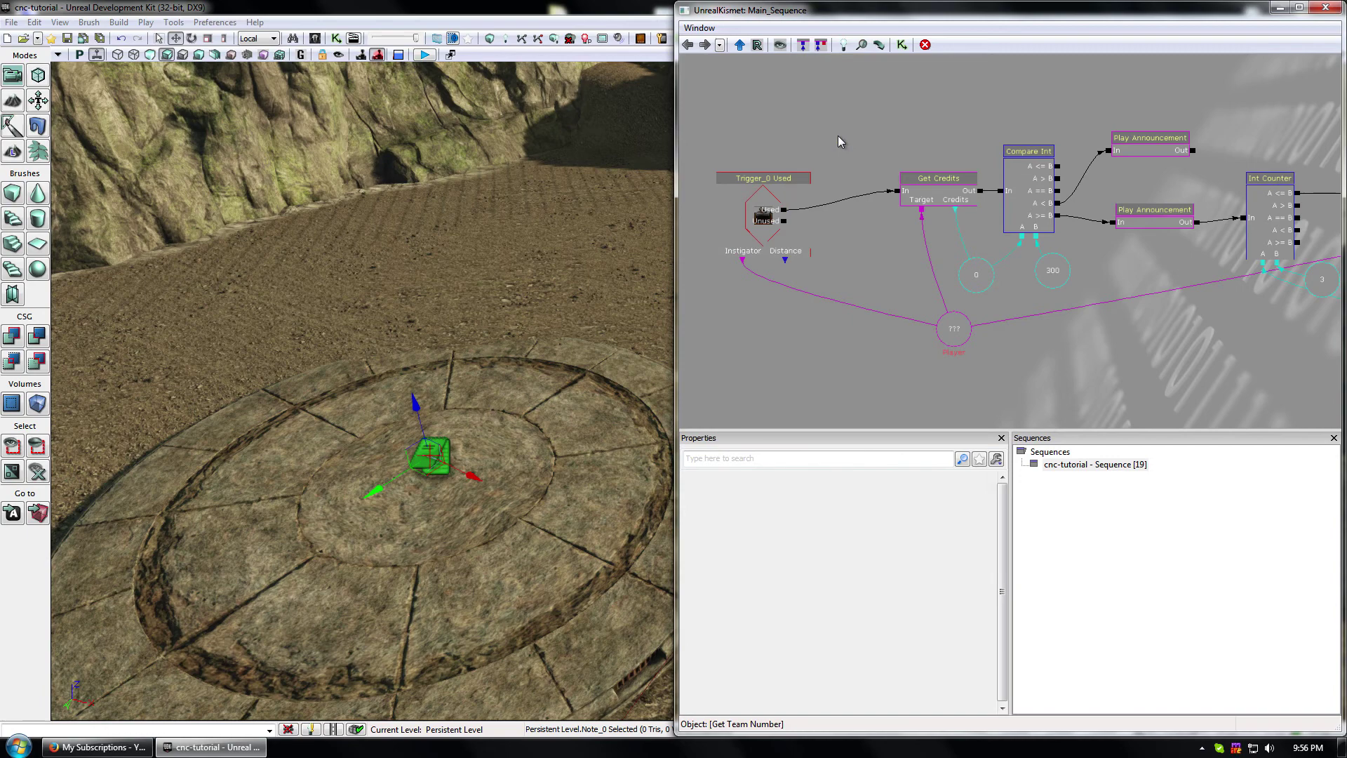
{"action": "left_click_drag", "start_coordinate": [1061, 112], "coordinate": [785, 134]}
{"action": "scroll", "coordinate": [821, 165], "scroll_direction": "down", "scroll_amount": 5}
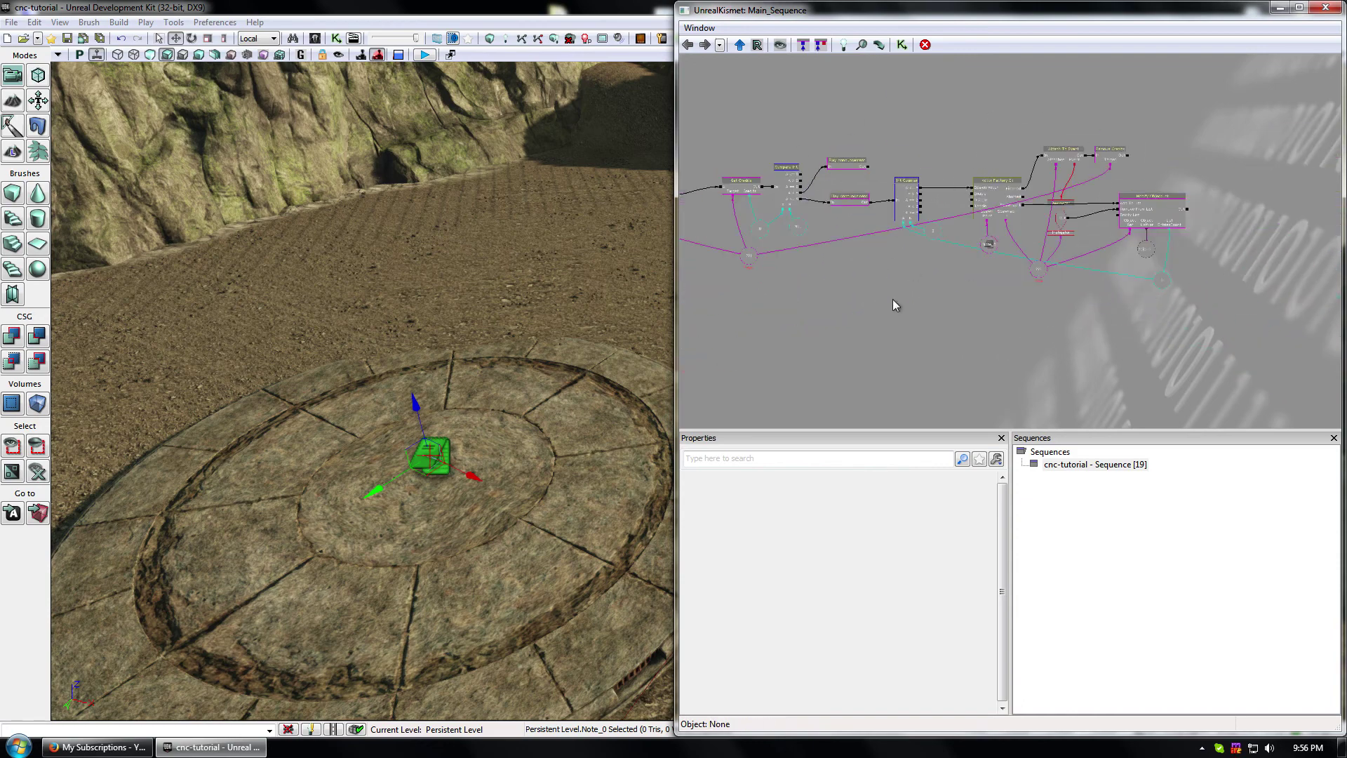
{"action": "left_click_drag", "start_coordinate": [893, 304], "coordinate": [982, 339]}
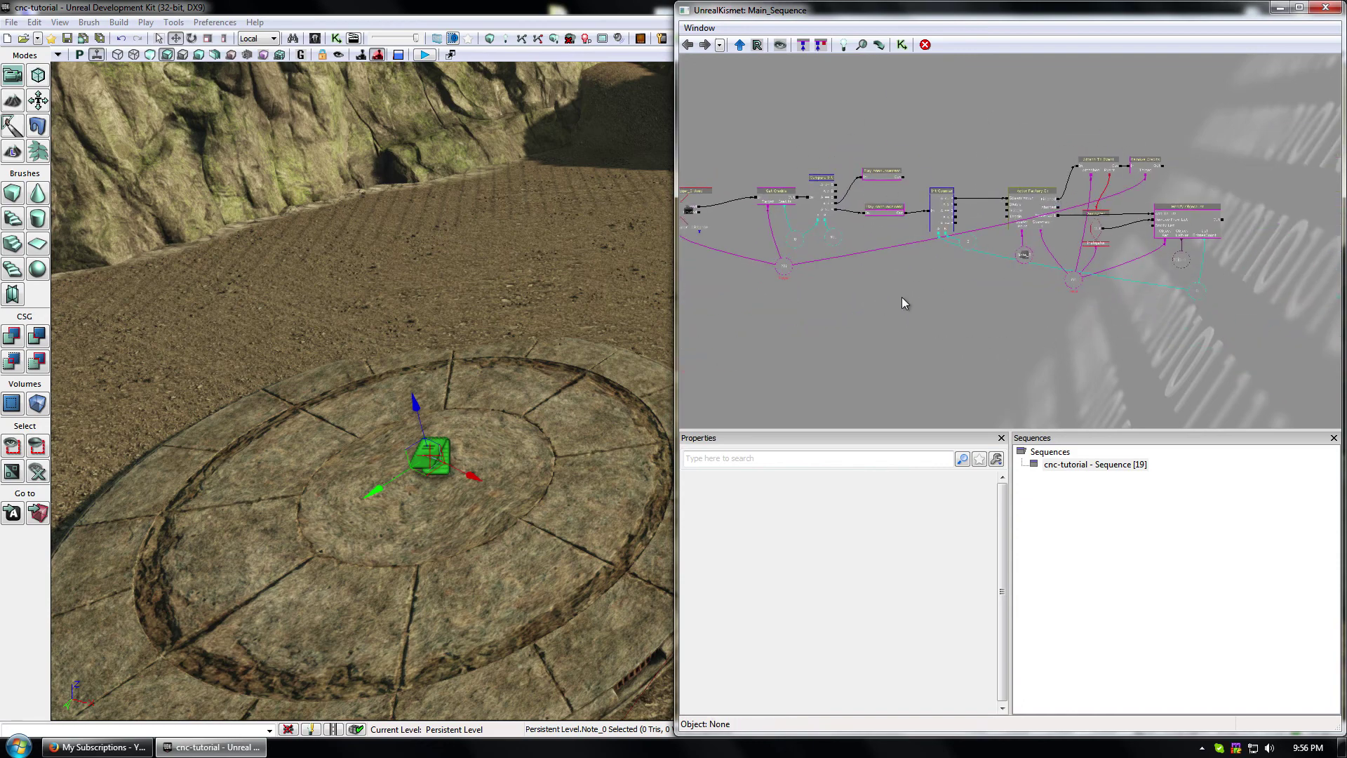
{"action": "left_click_drag", "start_coordinate": [902, 301], "coordinate": [940, 304]}
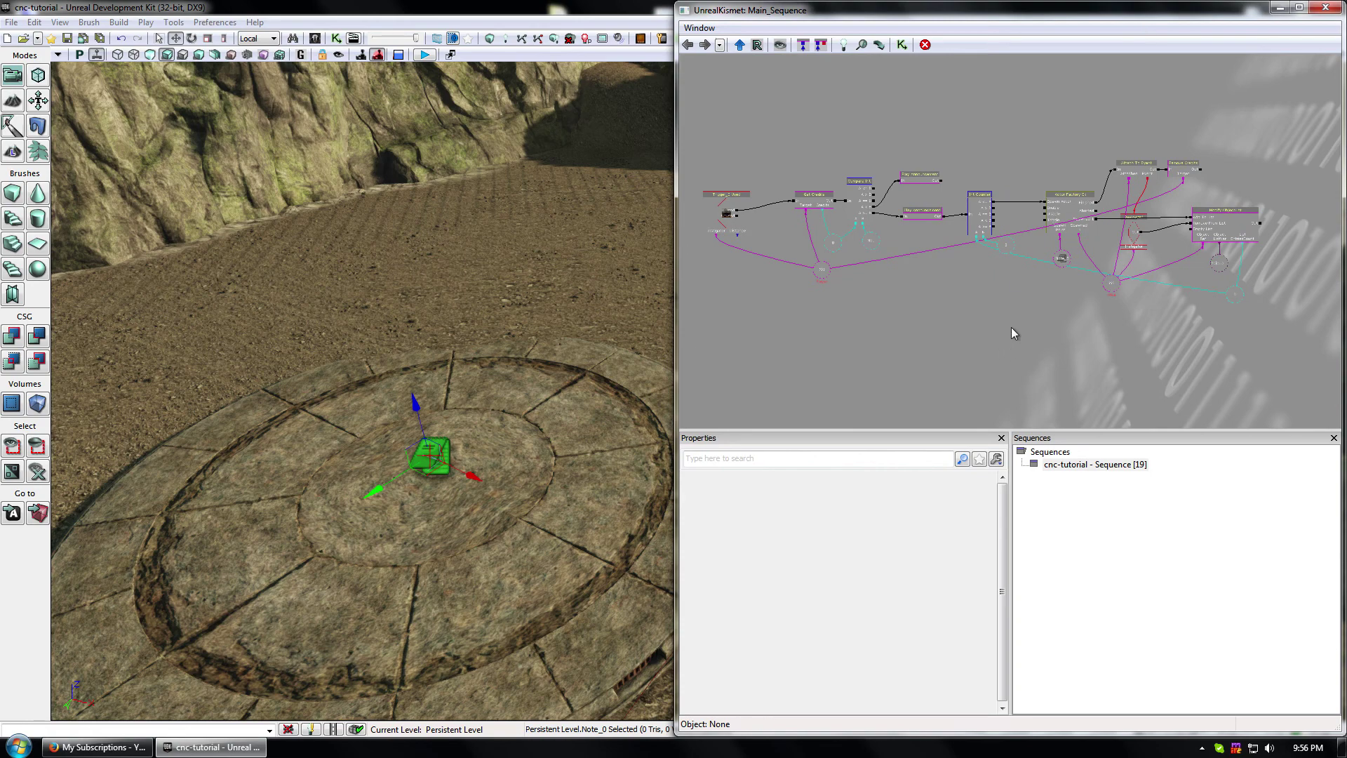
- Start a play preview from the ground beside the terminal and rerun the previous console command to add credits
{"action": "left_click_drag", "start_coordinate": [385, 370], "coordinate": [368, 463]}
{"action": "right_click", "coordinate": [428, 378]}
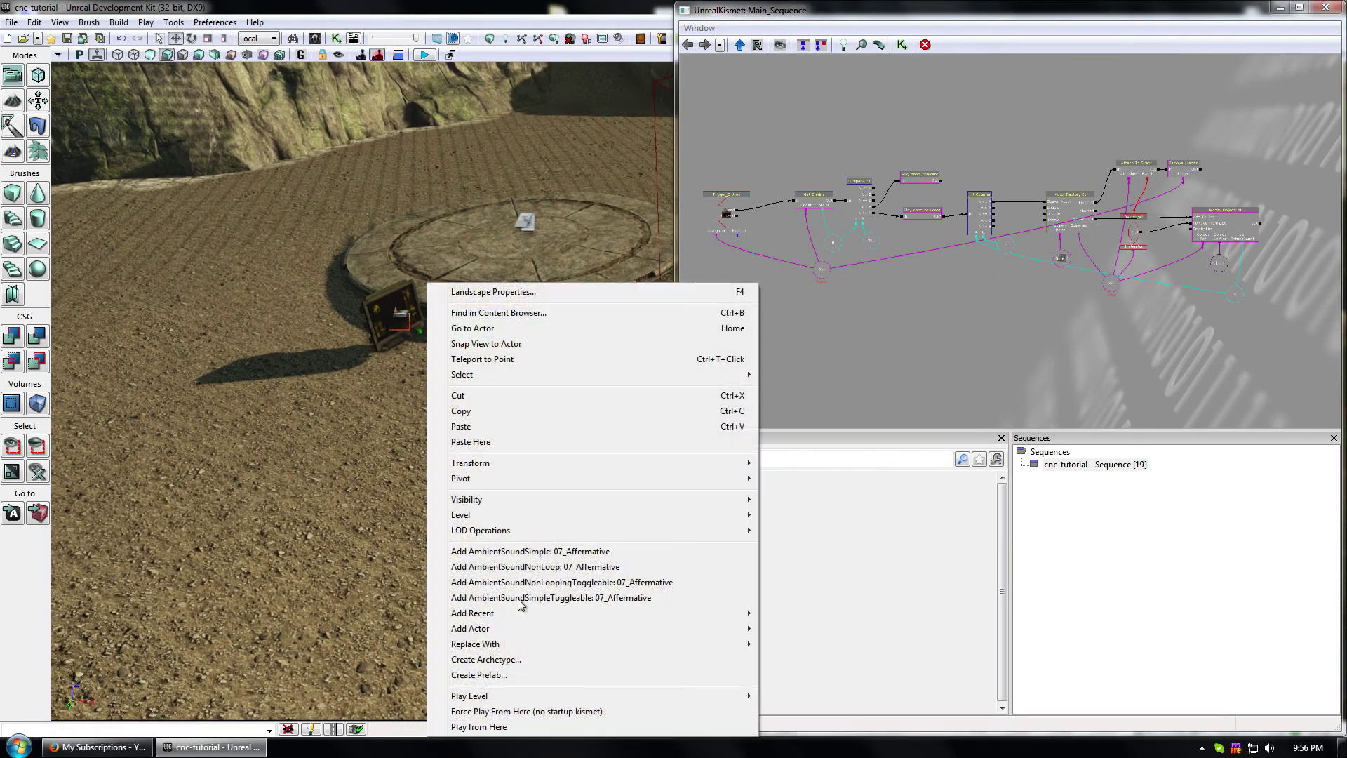
{"action": "left_click", "coordinate": [503, 727]}
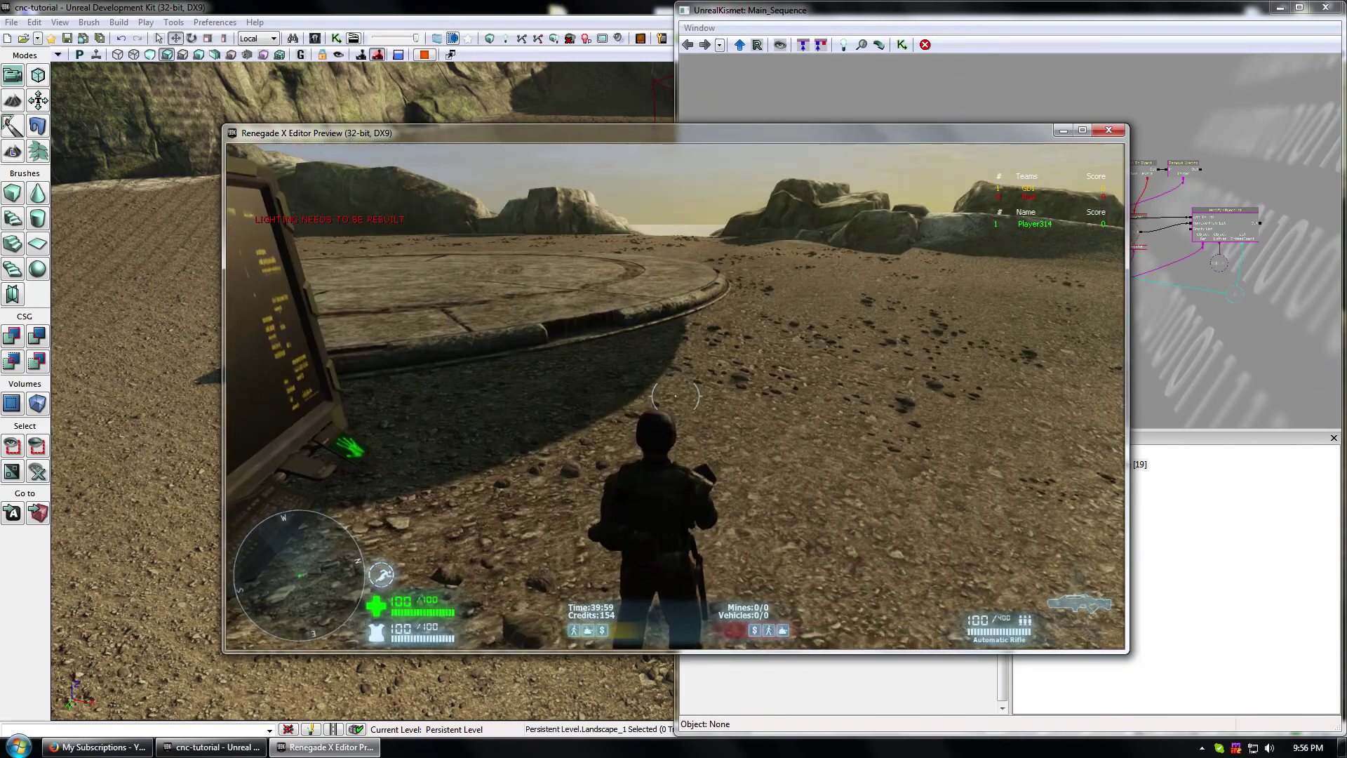
{"action": "key", "text": "Tab"}
{"action": "key", "text": "Up"}
{"action": "key", "text": "Return"}
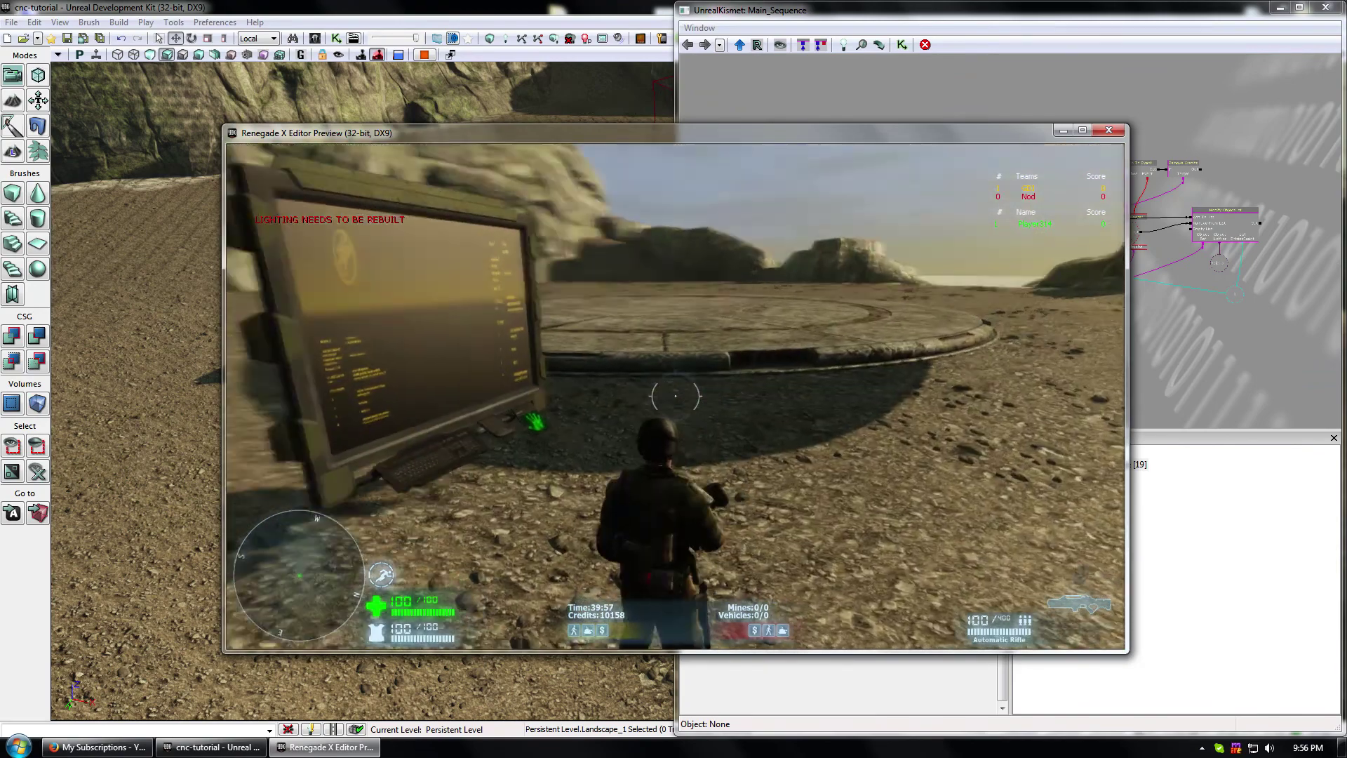
- Walk the character up to the terminal, check the landing pad and end the preview
{"action": "key", "text": "w"}
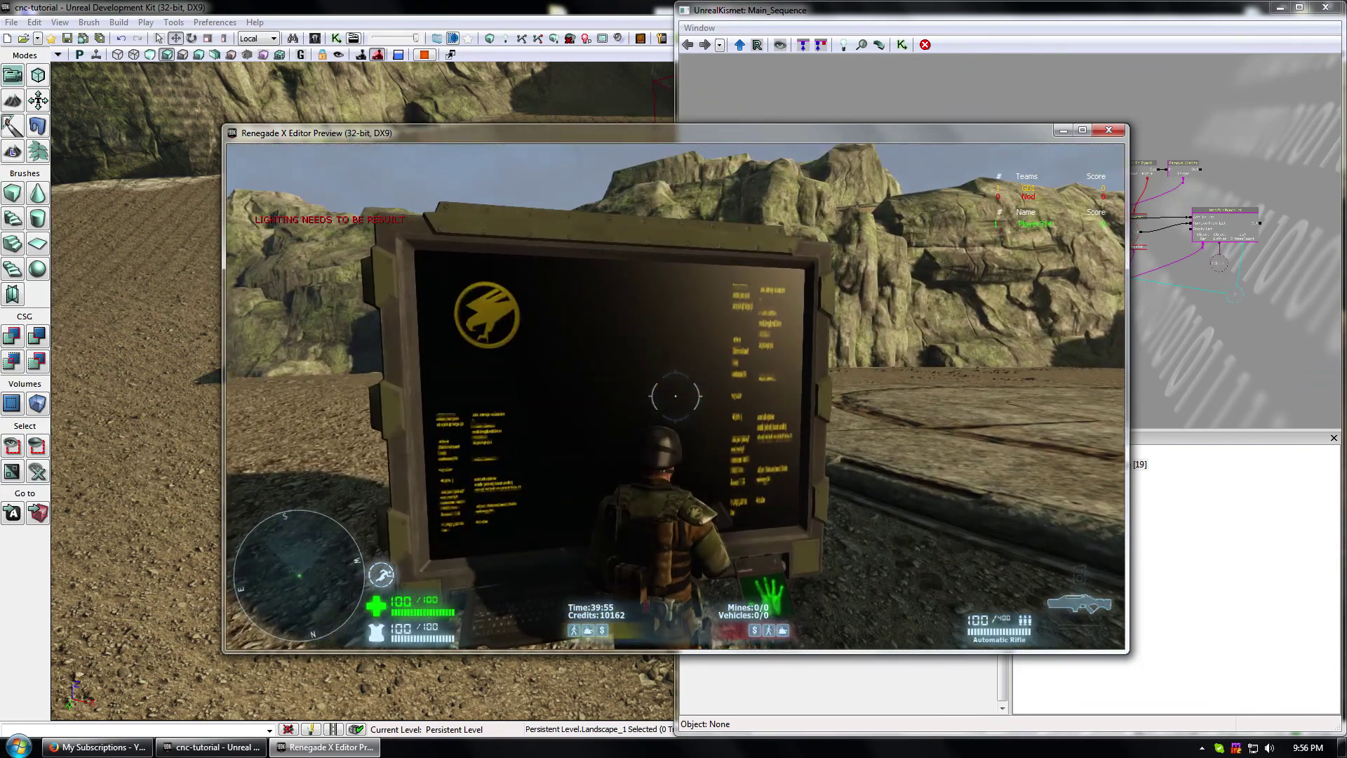
{"action": "key", "text": "w"}
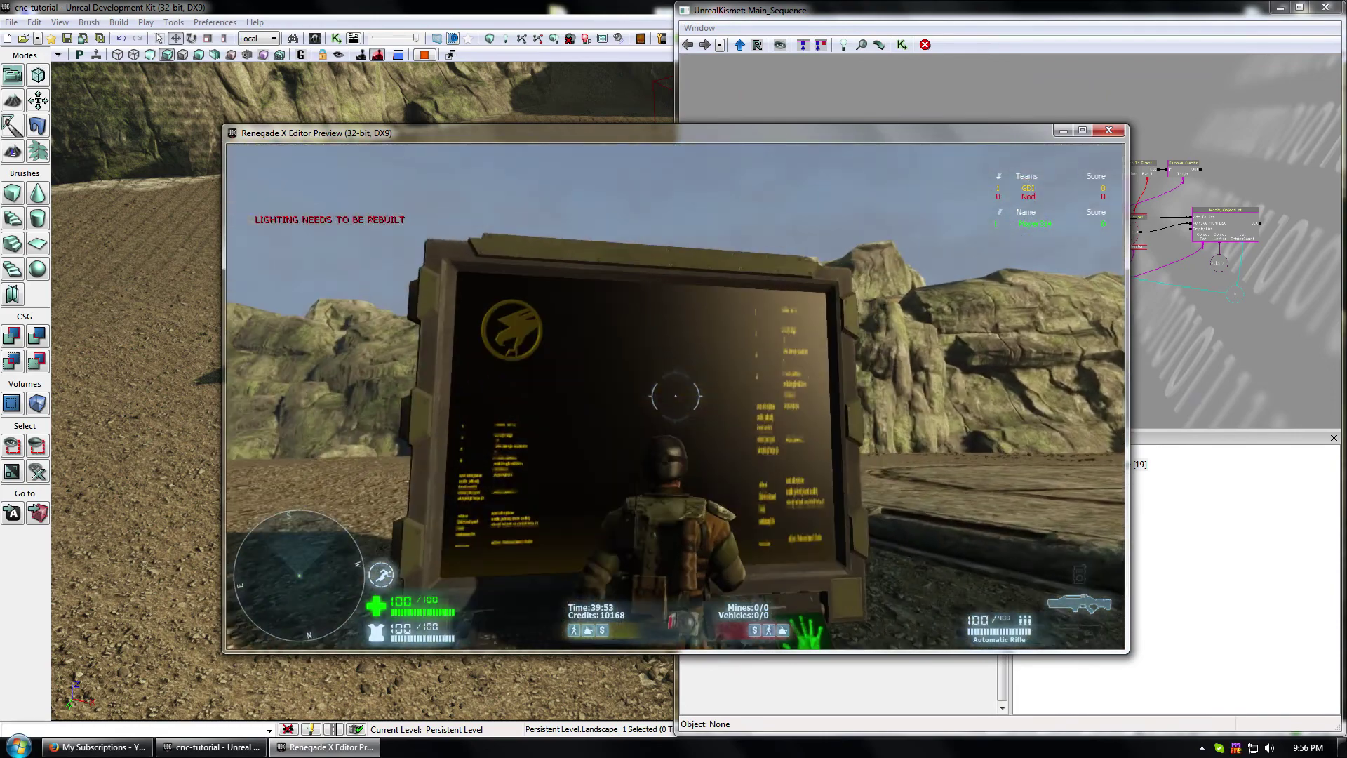
{"action": "key", "text": "s"}
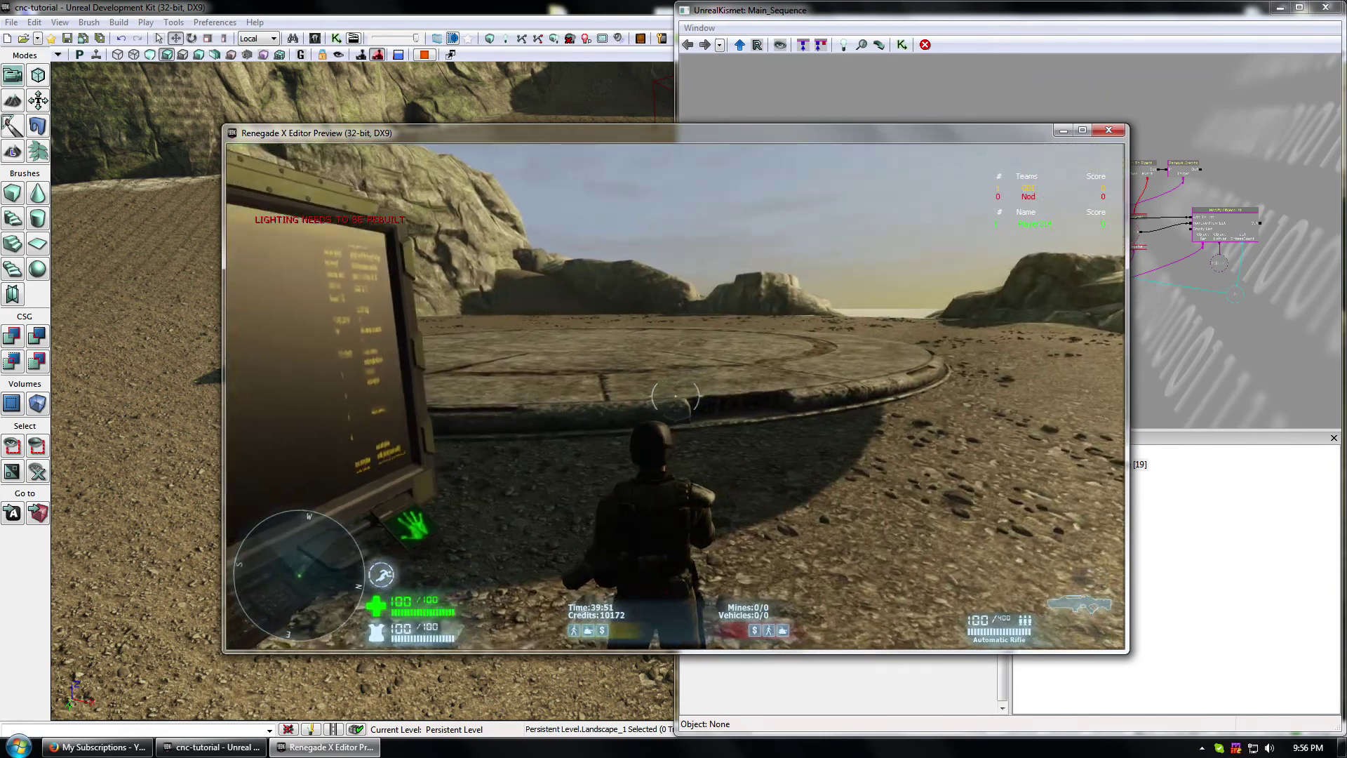
{"action": "key", "text": "Escape"}
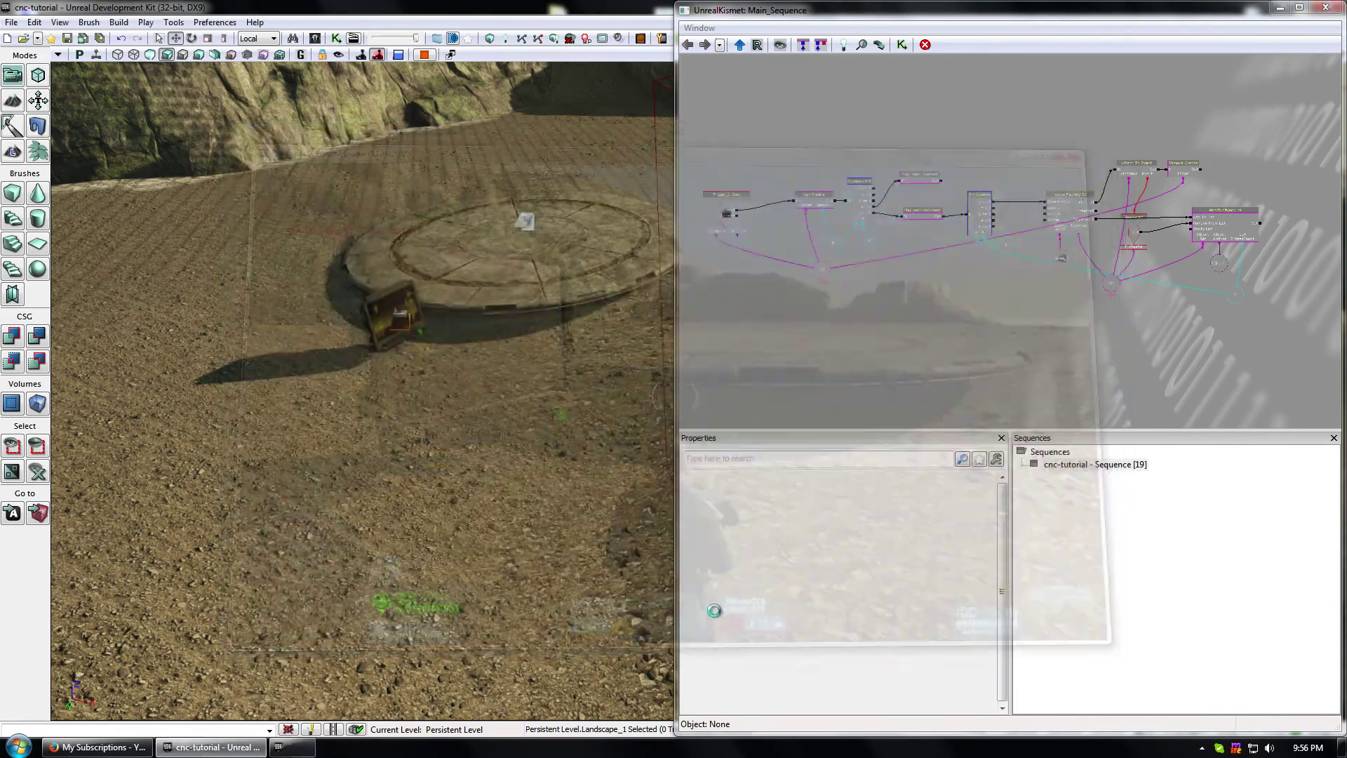
- Inspect the Player variable's properties and trace its links from the trigger's Instigator to the credit actions
{"action": "scroll", "coordinate": [822, 320], "scroll_direction": "up", "scroll_amount": 5}
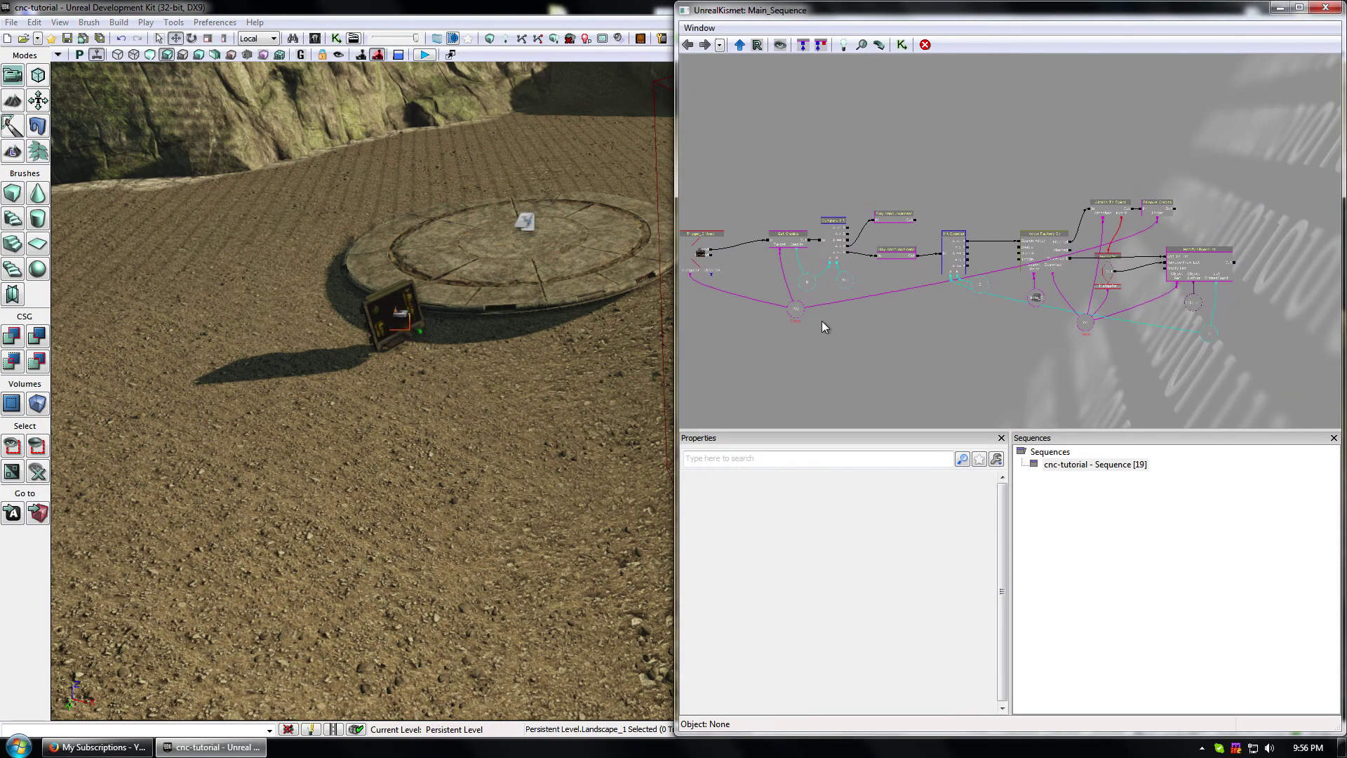
{"action": "left_click", "coordinate": [770, 309]}
{"action": "left_click_drag", "start_coordinate": [788, 346], "coordinate": [1083, 389]}
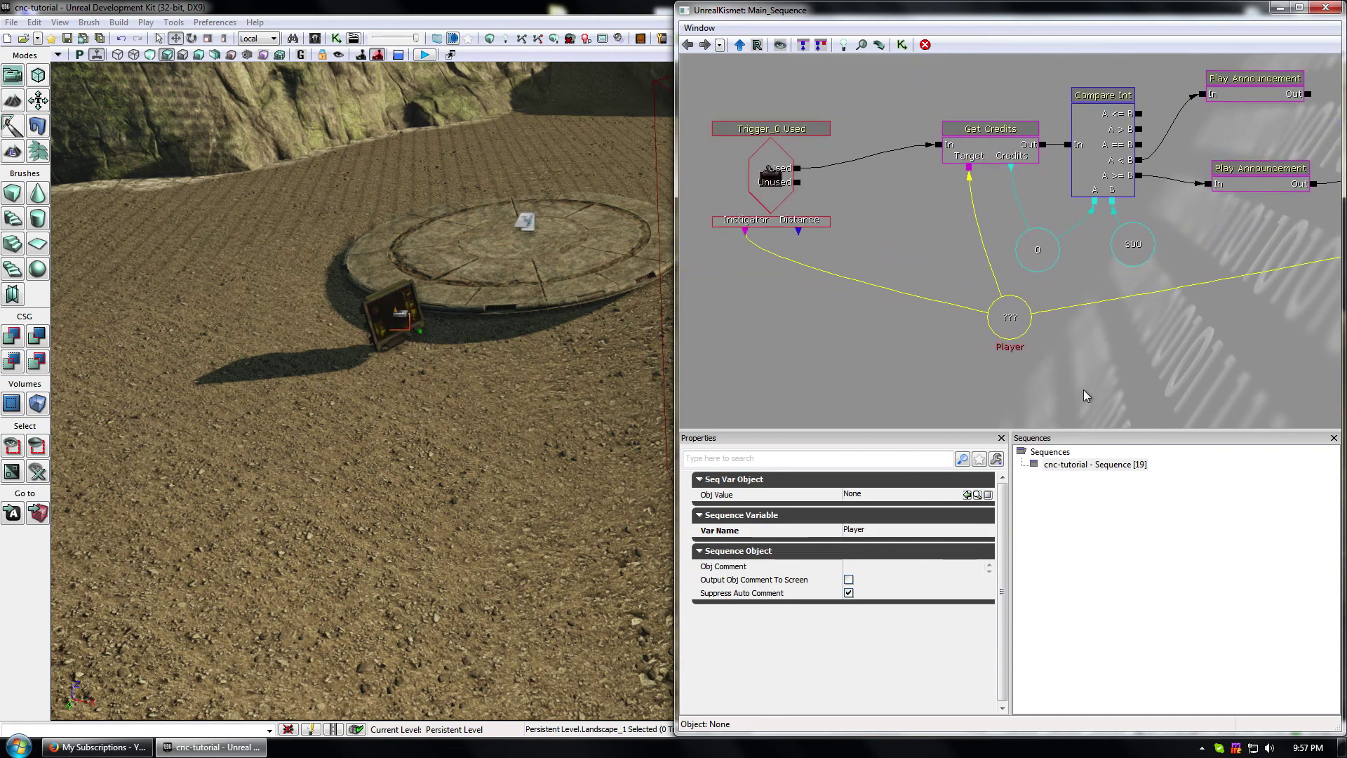
{"action": "left_click", "coordinate": [1084, 390]}
{"action": "scroll", "coordinate": [1089, 374], "scroll_direction": "down", "scroll_amount": 2}
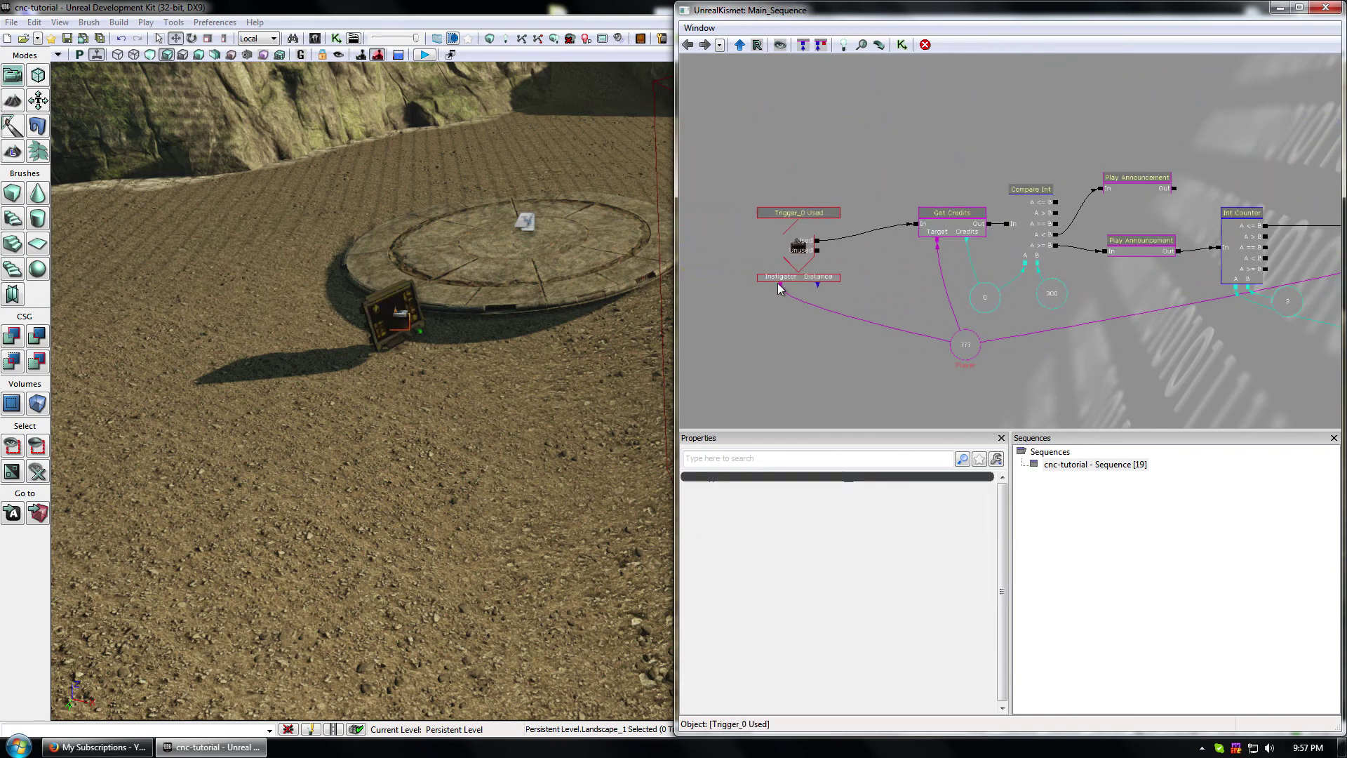
{"action": "left_click_drag", "start_coordinate": [899, 360], "coordinate": [756, 343]}
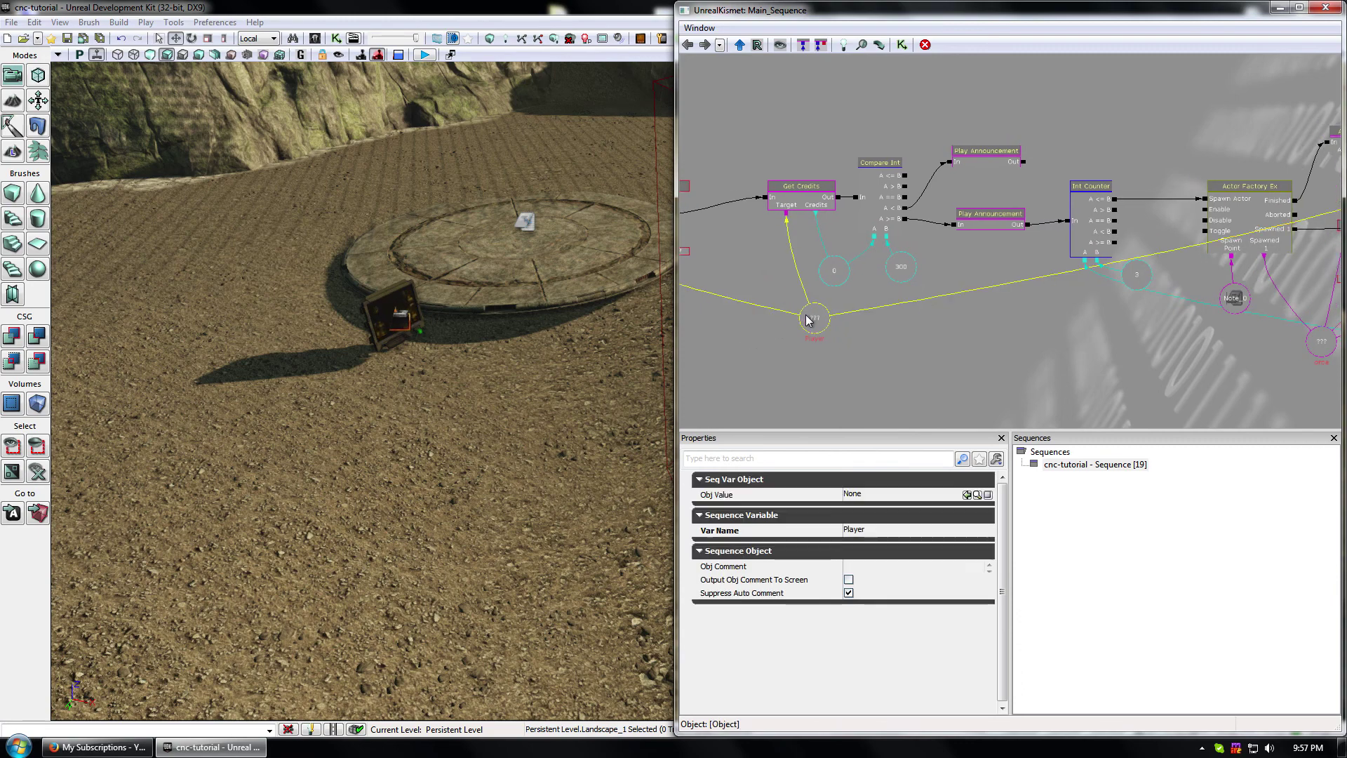
{"action": "left_click", "coordinate": [811, 320]}
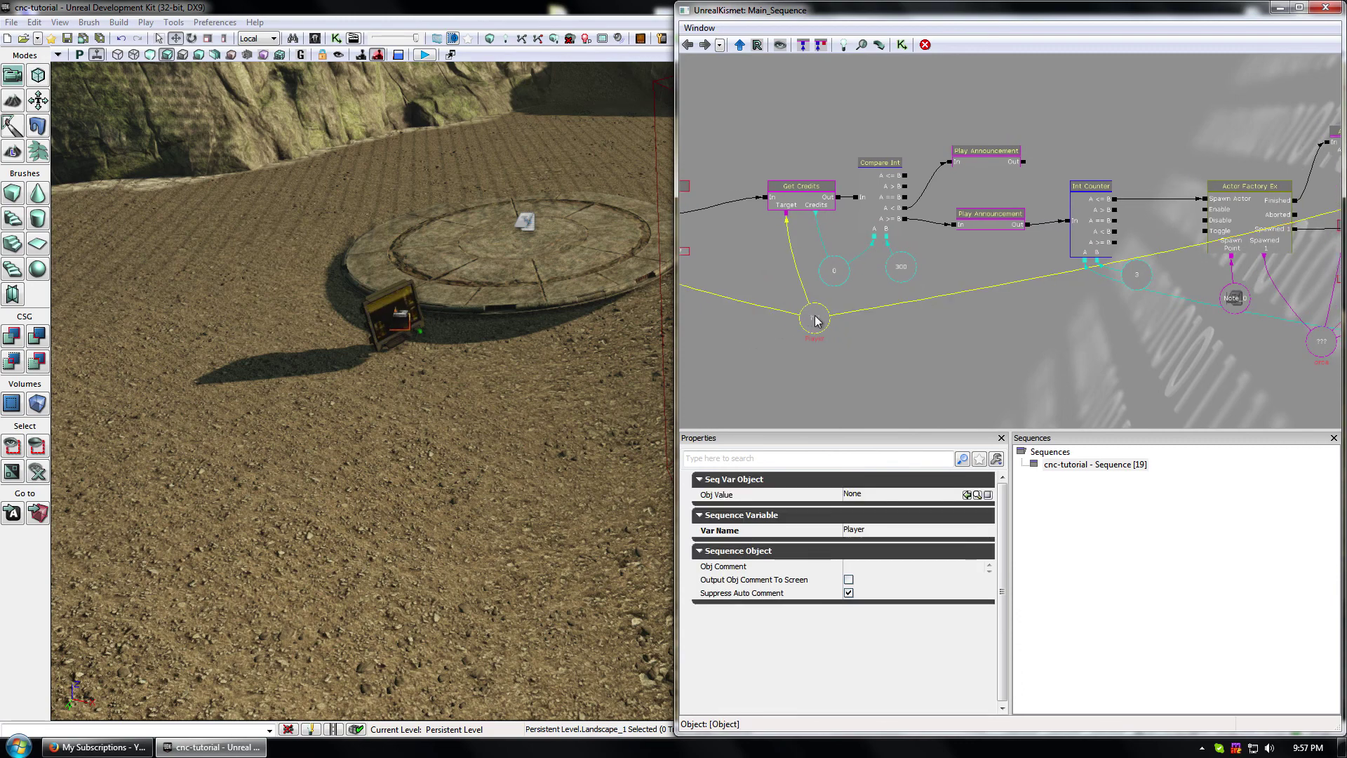
- Start a play preview from the ground in front of the terminal and move the character past it towards the landing pad
{"action": "right_click", "coordinate": [426, 398]}
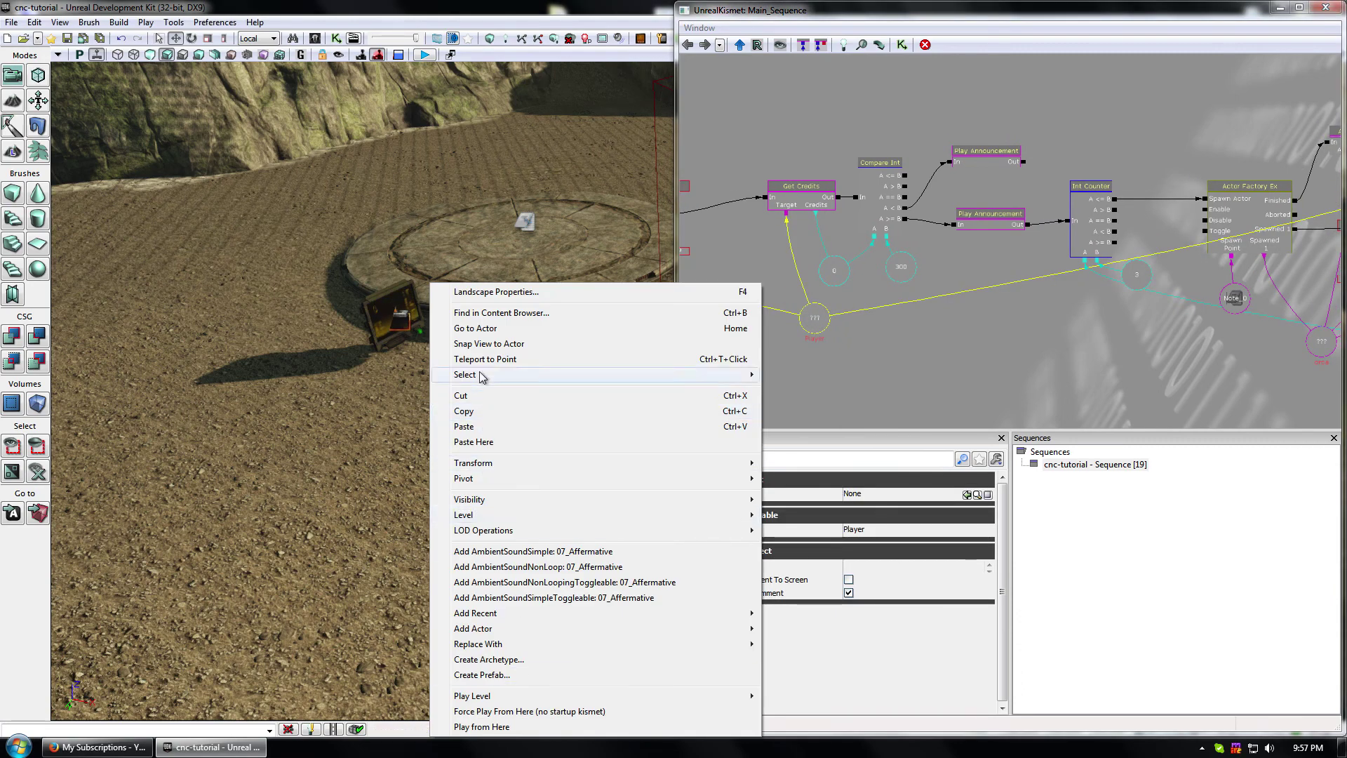
{"action": "mouse_move", "coordinate": [483, 377]}
{"action": "right_click", "coordinate": [344, 377]}
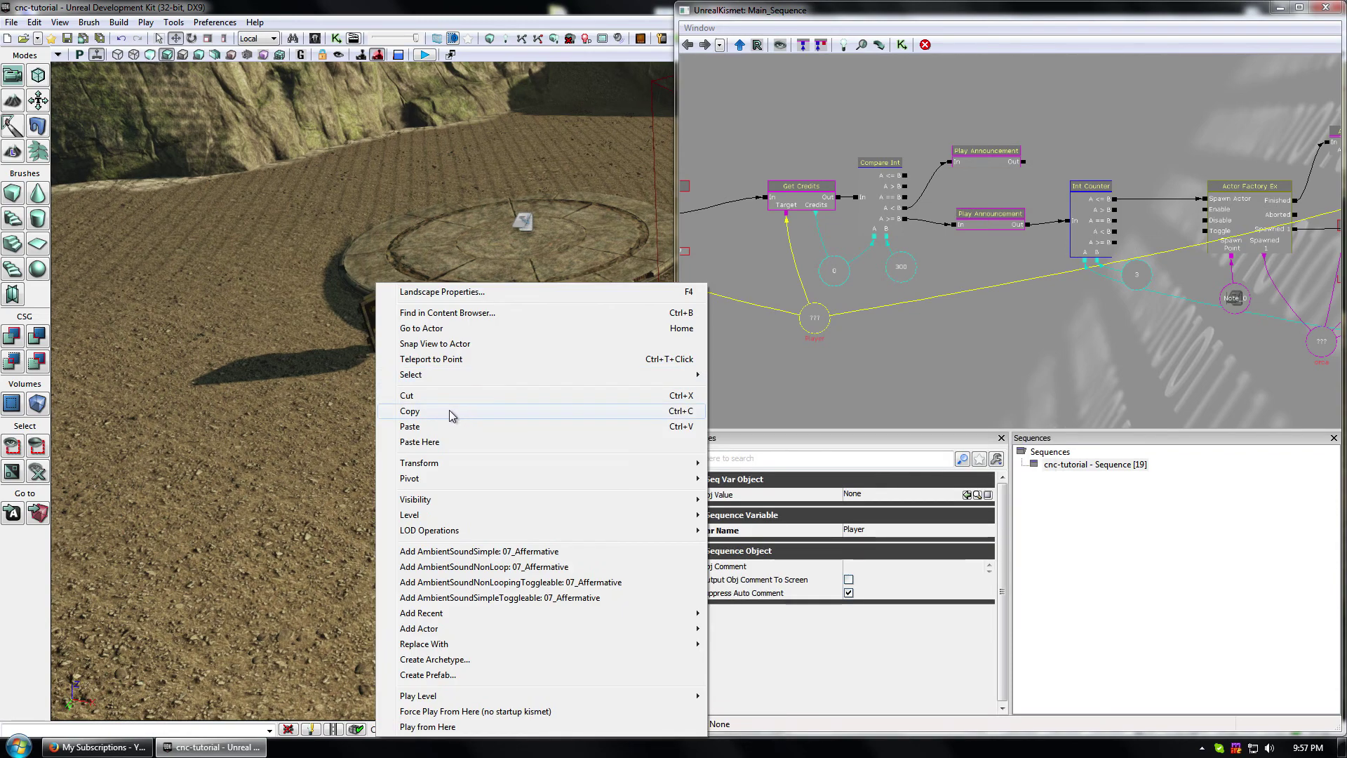
{"action": "left_click", "coordinate": [399, 728]}
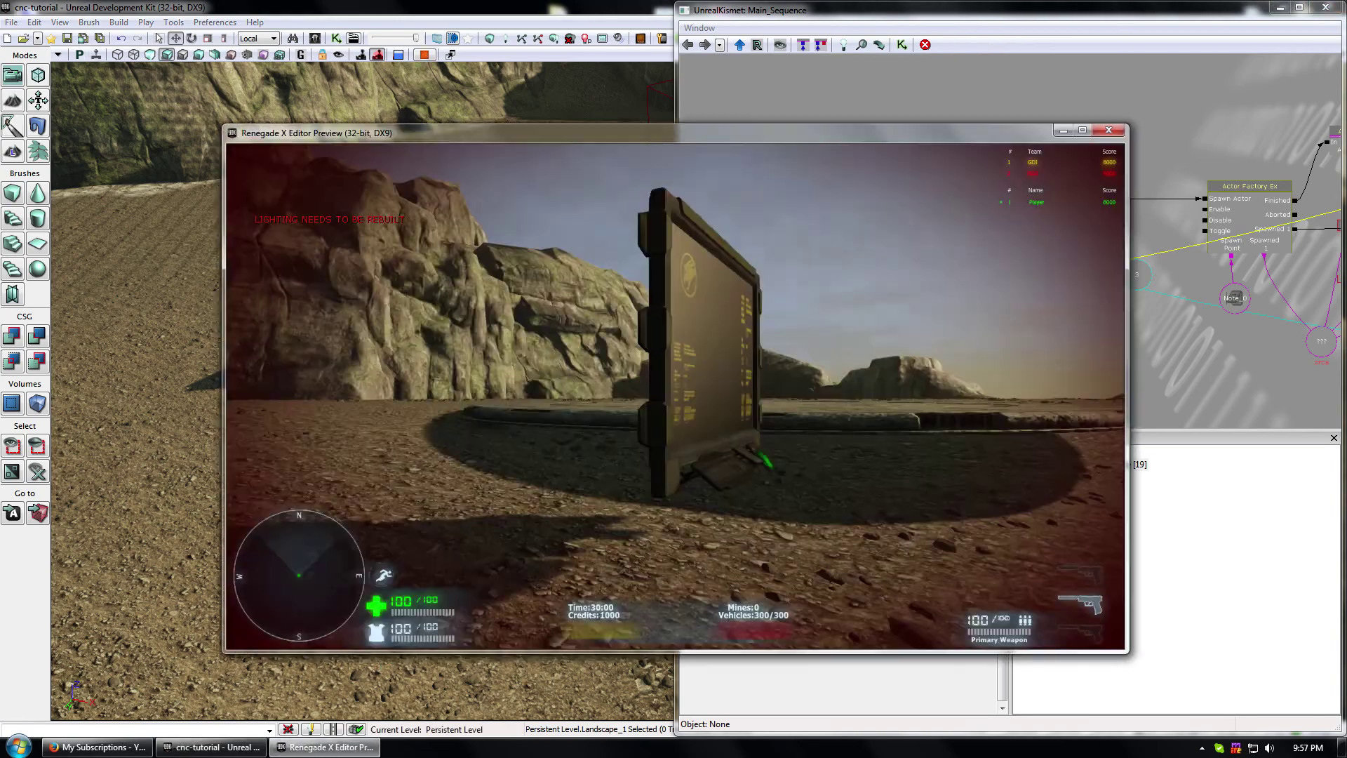
{"action": "key", "text": "d"}
{"action": "key", "text": "w"}
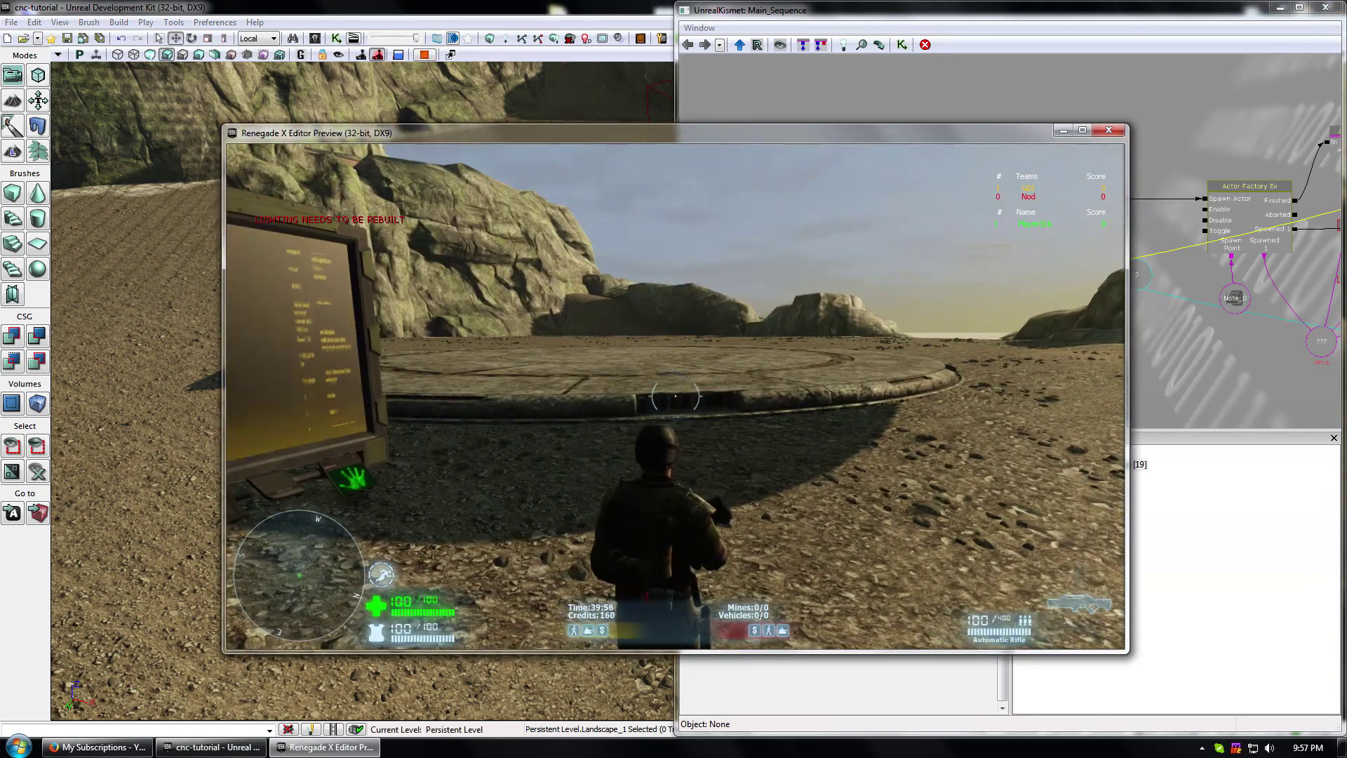
- Rerun the previous console command to add credits, walk the character forward and end the preview
{"action": "key", "text": "Tab"}
{"action": "key", "text": "Up"}
{"action": "key", "text": "Return"}
{"action": "key", "text": "w"}
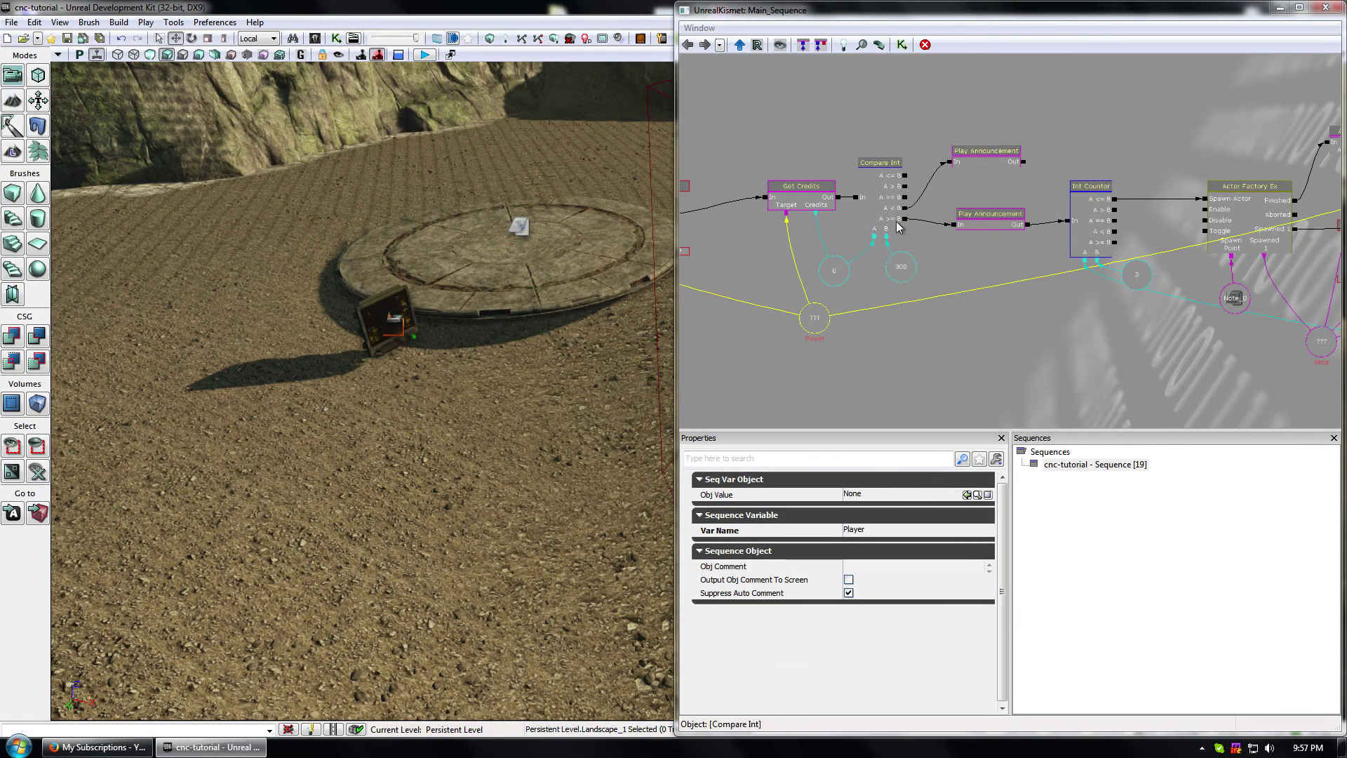
- Add a new Player variable beside the existing named Player object variable and turn off its All Players option, keeping Player Idx 0
{"action": "scroll", "coordinate": [898, 263], "scroll_direction": "up", "scroll_amount": 3}
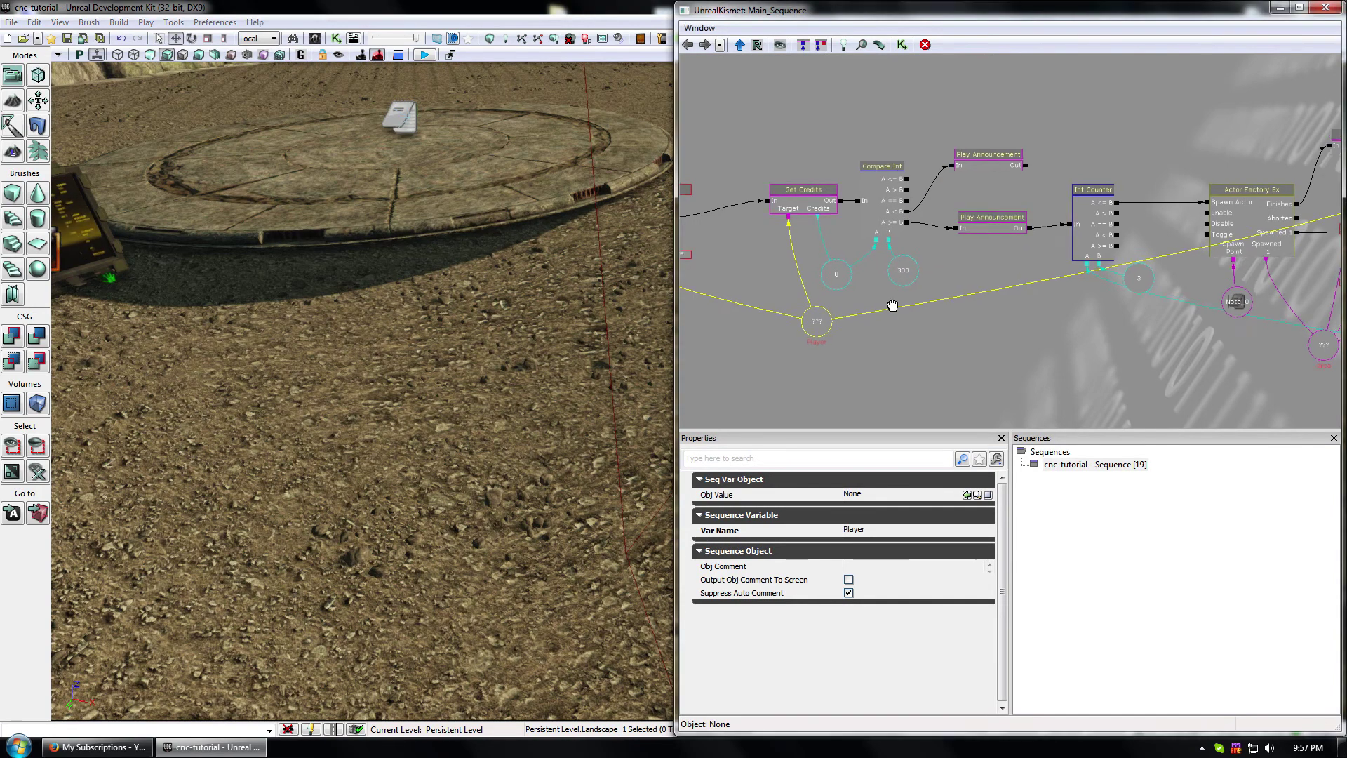
{"action": "scroll", "coordinate": [881, 337], "scroll_direction": "up", "scroll_amount": 3}
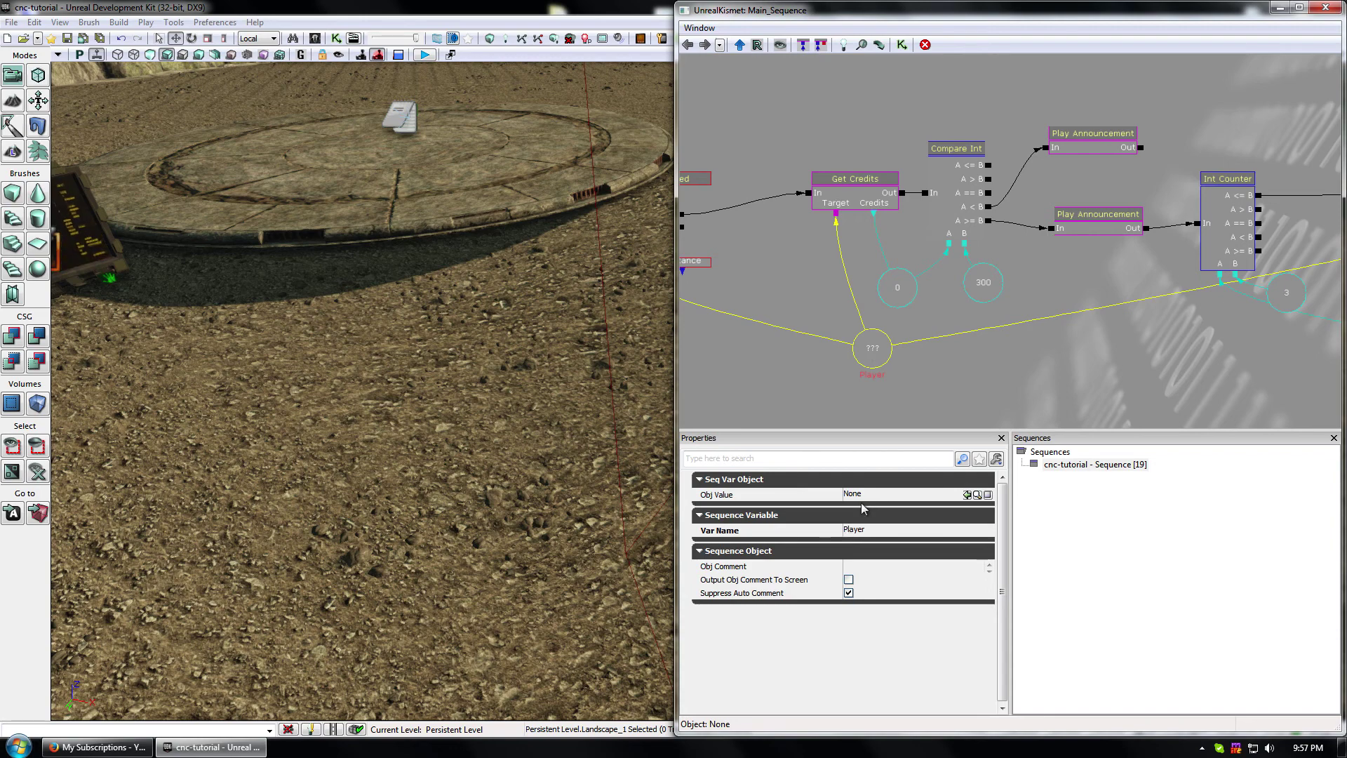
{"action": "right_click", "coordinate": [920, 359]}
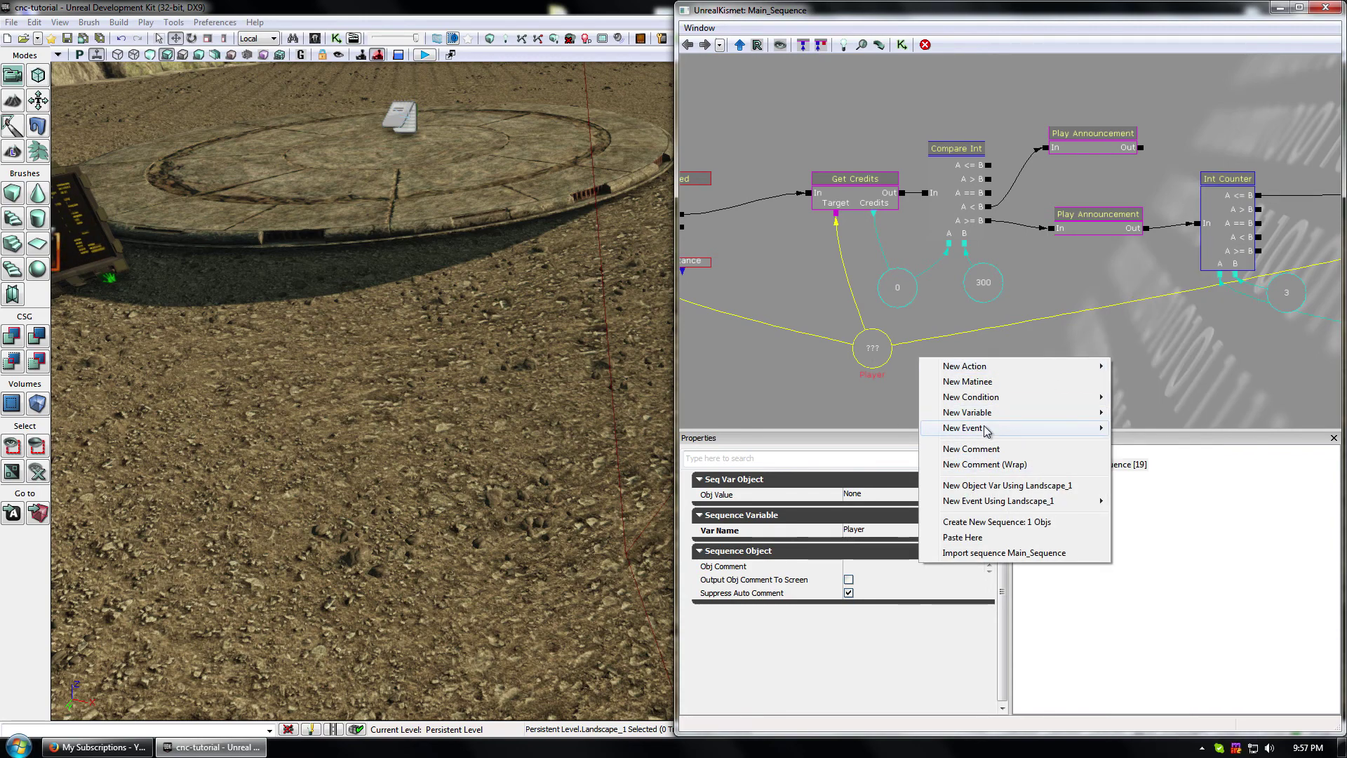
{"action": "mouse_move", "coordinate": [971, 429]}
{"action": "mouse_move", "coordinate": [1143, 597]}
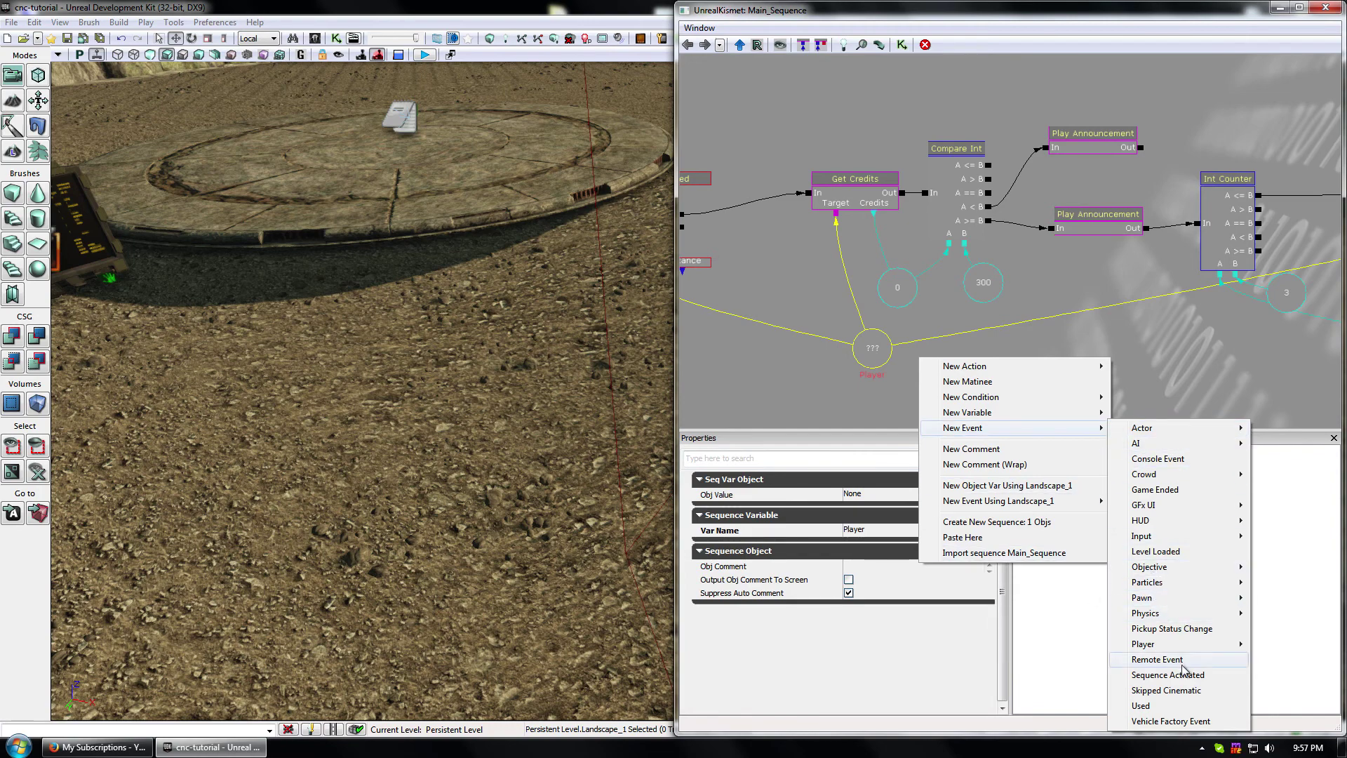
{"action": "mouse_move", "coordinate": [1159, 644]}
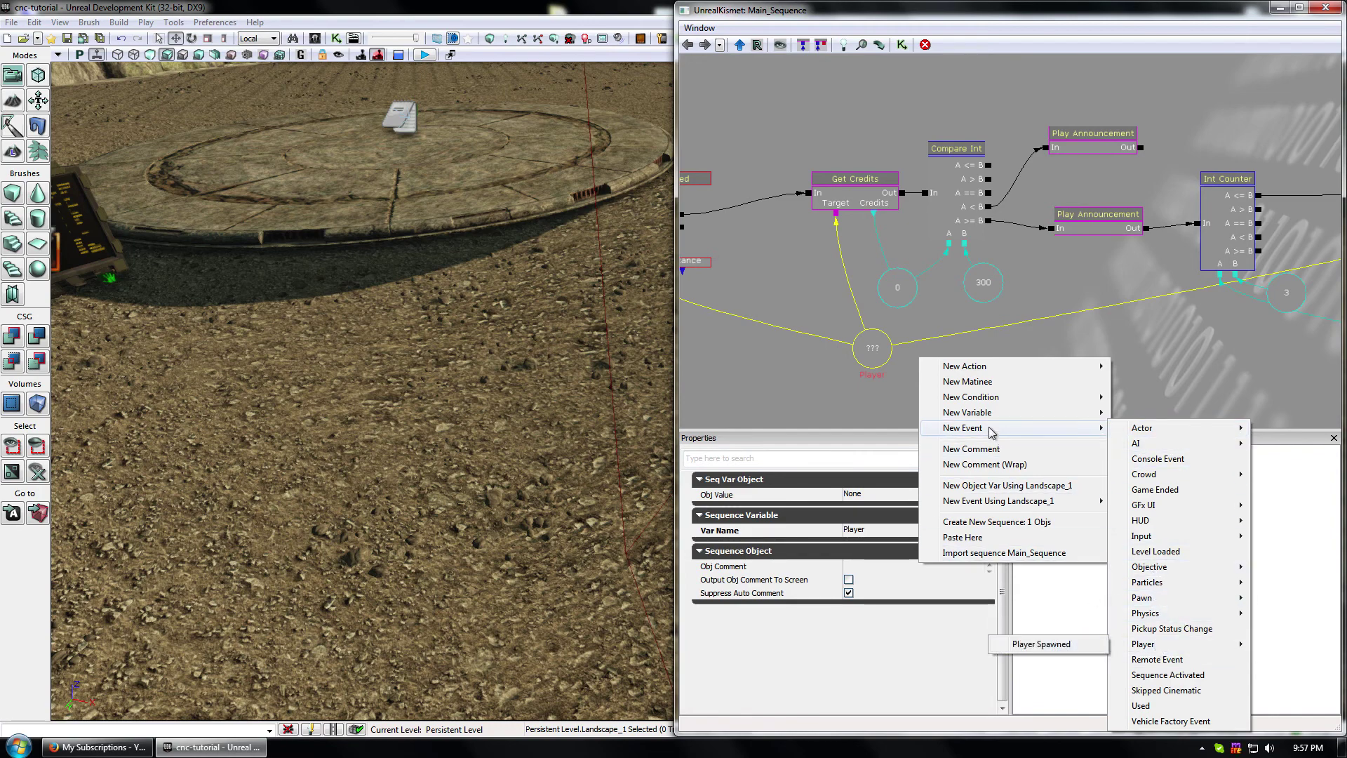
{"action": "mouse_move", "coordinate": [986, 403]}
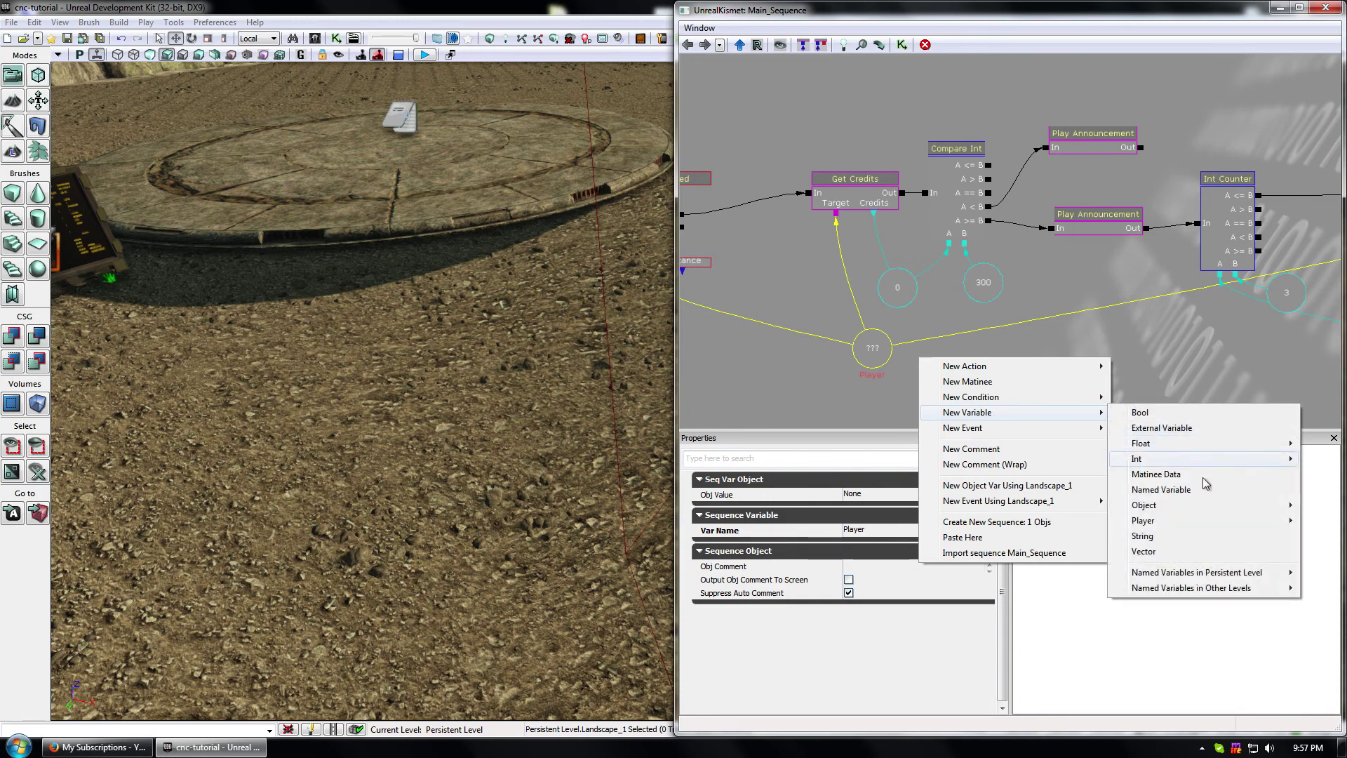
{"action": "mouse_move", "coordinate": [1151, 519]}
{"action": "left_click", "coordinate": [1057, 523]}
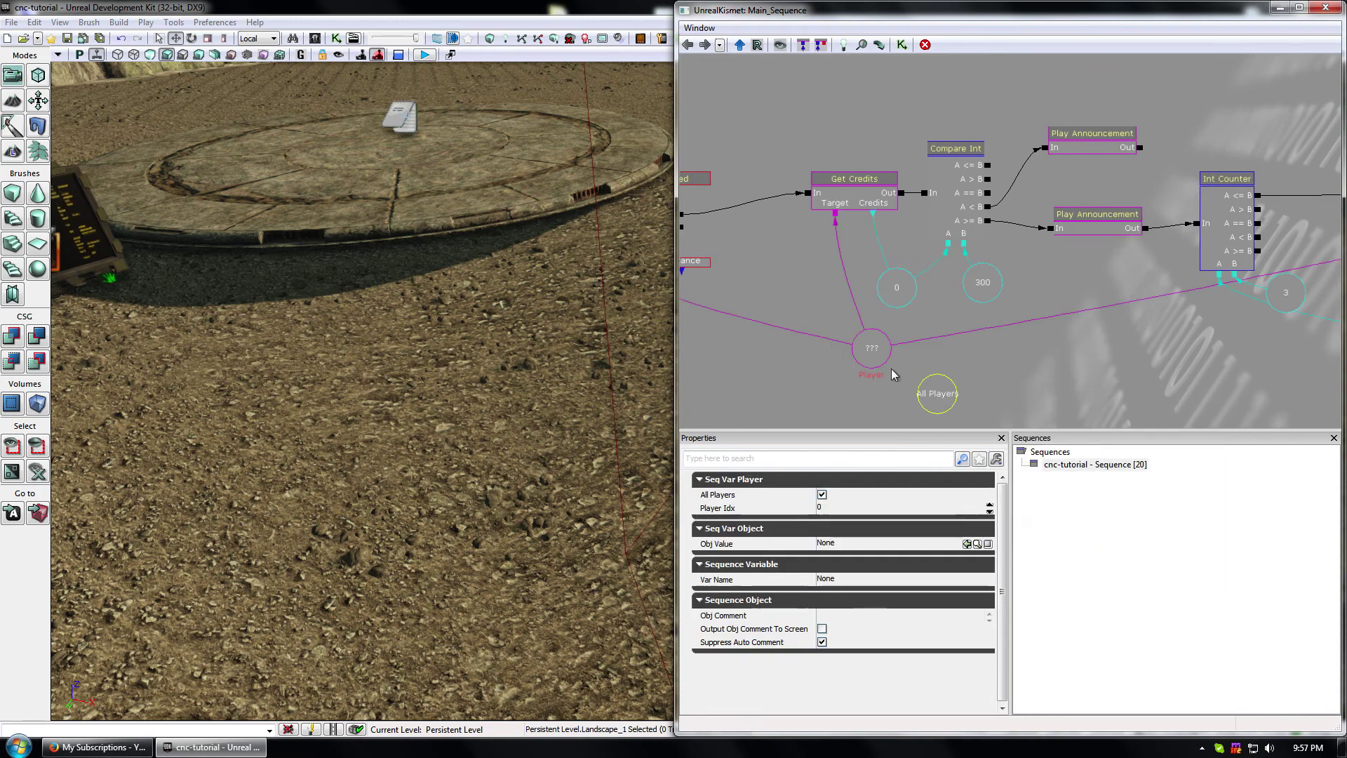
{"action": "left_click", "coordinate": [821, 495]}
{"action": "left_click", "coordinate": [823, 507]}
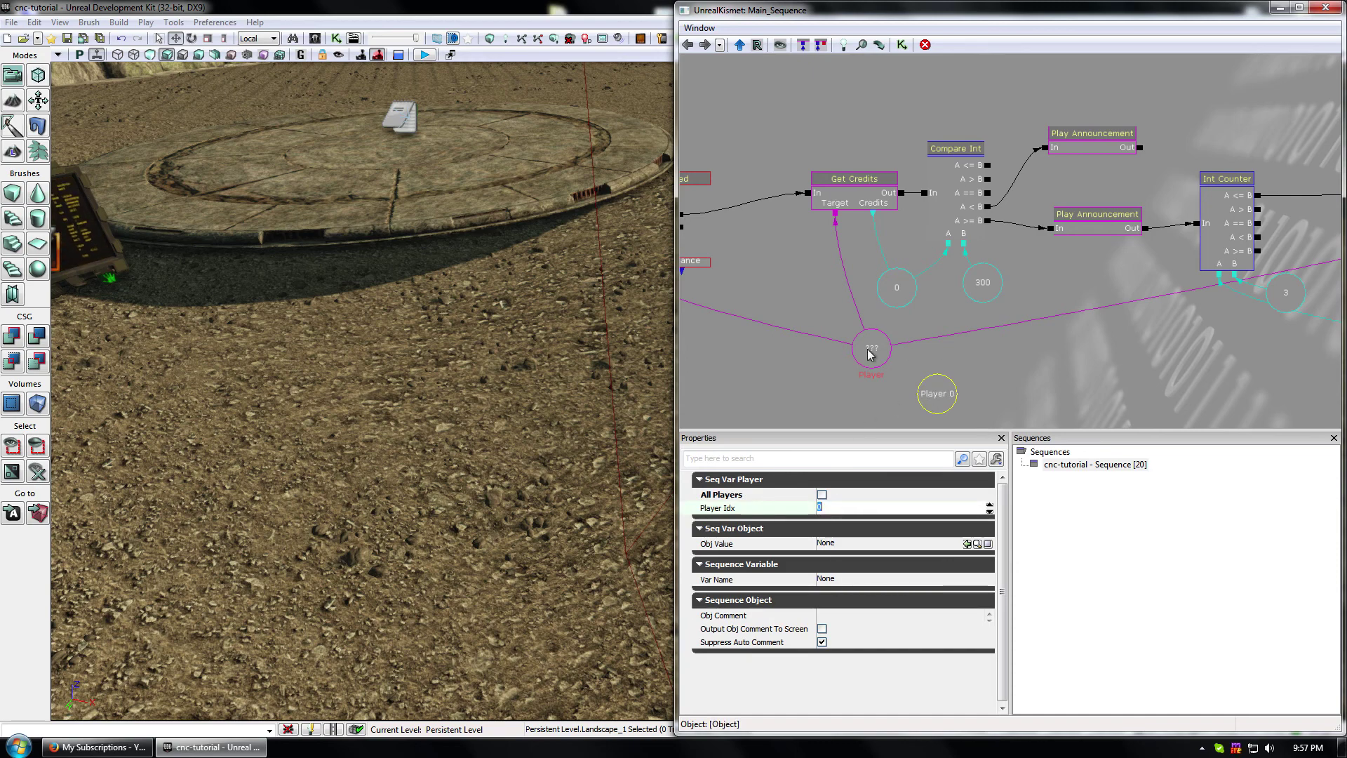
- Delete the named Player object variable and move the Player 0 variable beneath Get Credits in its place
{"action": "left_click_drag", "start_coordinate": [826, 391], "coordinate": [870, 370]}
{"action": "left_click", "coordinate": [916, 328]}
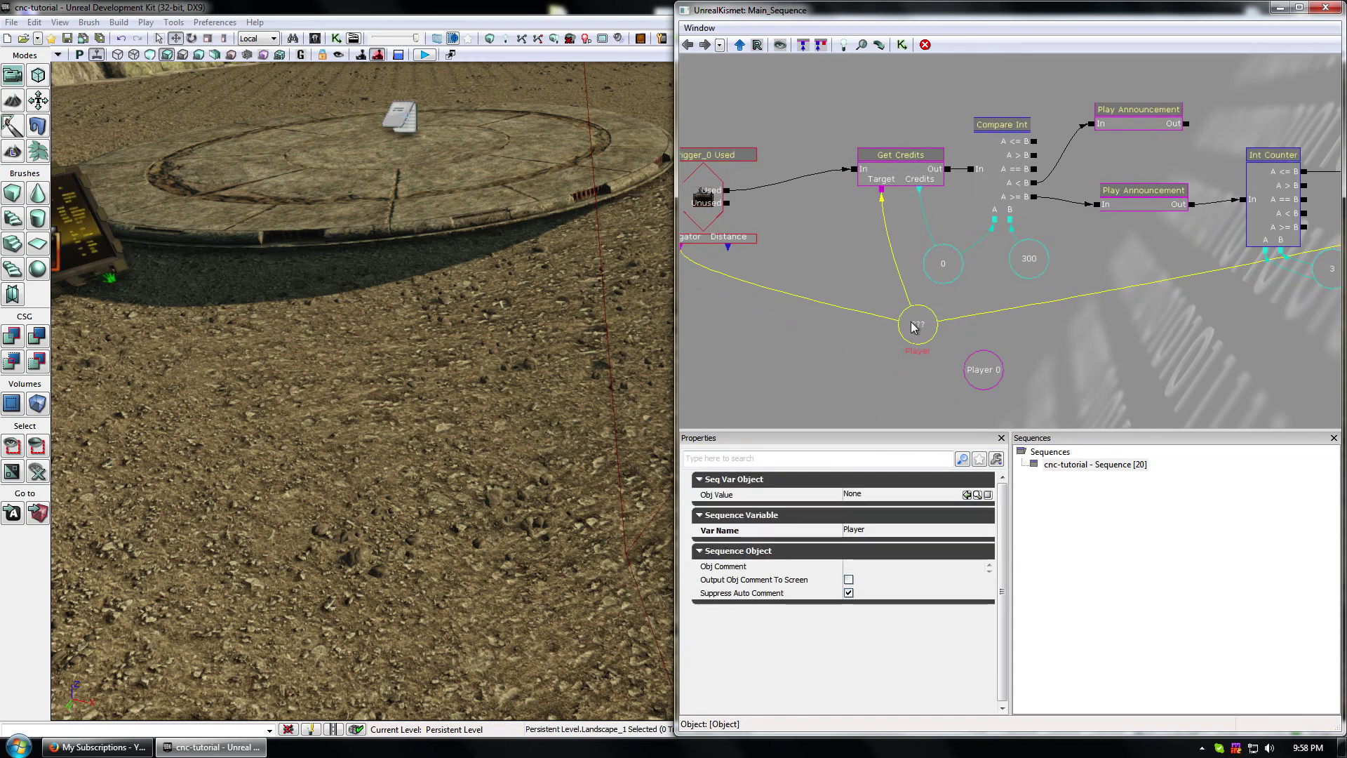
{"action": "key", "text": "Delete"}
{"action": "left_click", "coordinate": [986, 372]}
{"action": "left_click_drag", "start_coordinate": [986, 372], "coordinate": [869, 322], "text": "ctrl"}
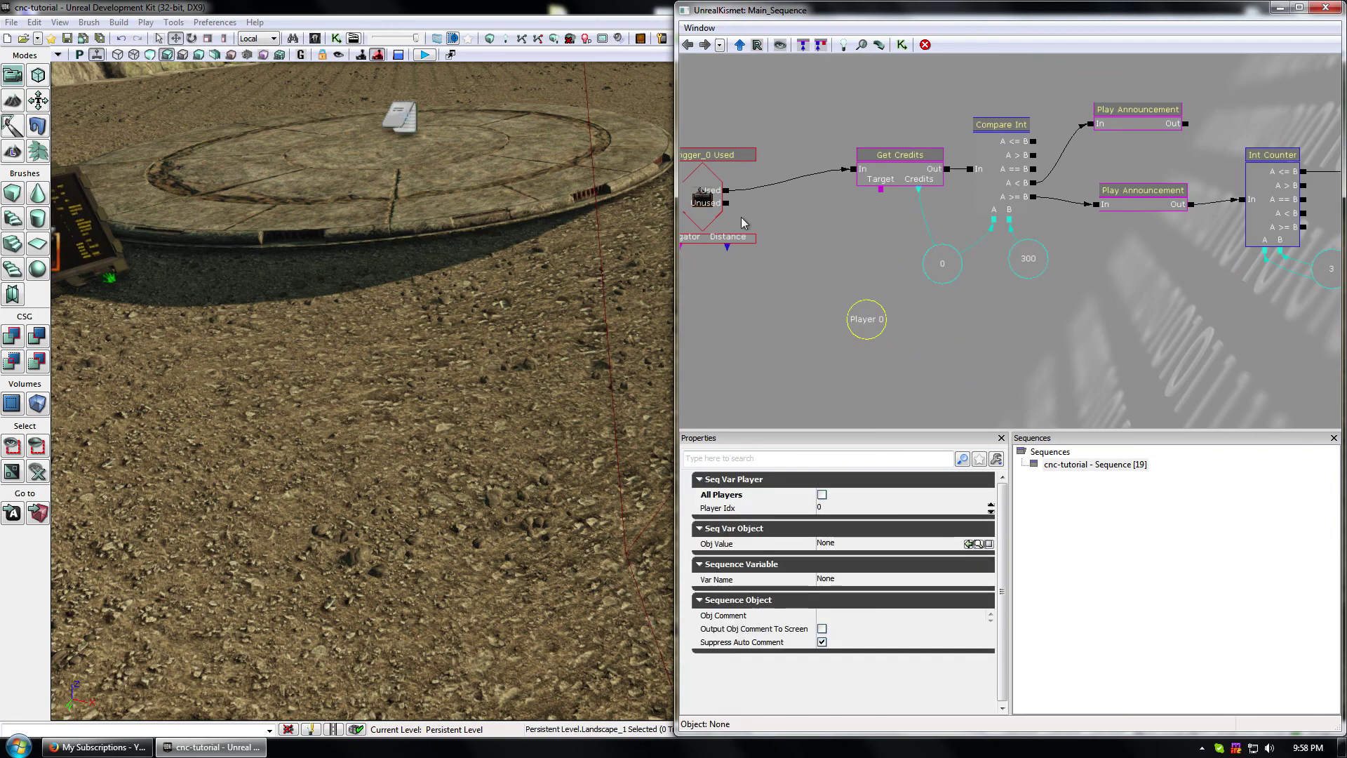
- Link the Player 0 variable to the Trigger_0 Used event's Instigator and the Get Credits action's Target
{"action": "left_click_drag", "start_coordinate": [715, 273], "coordinate": [902, 313]}
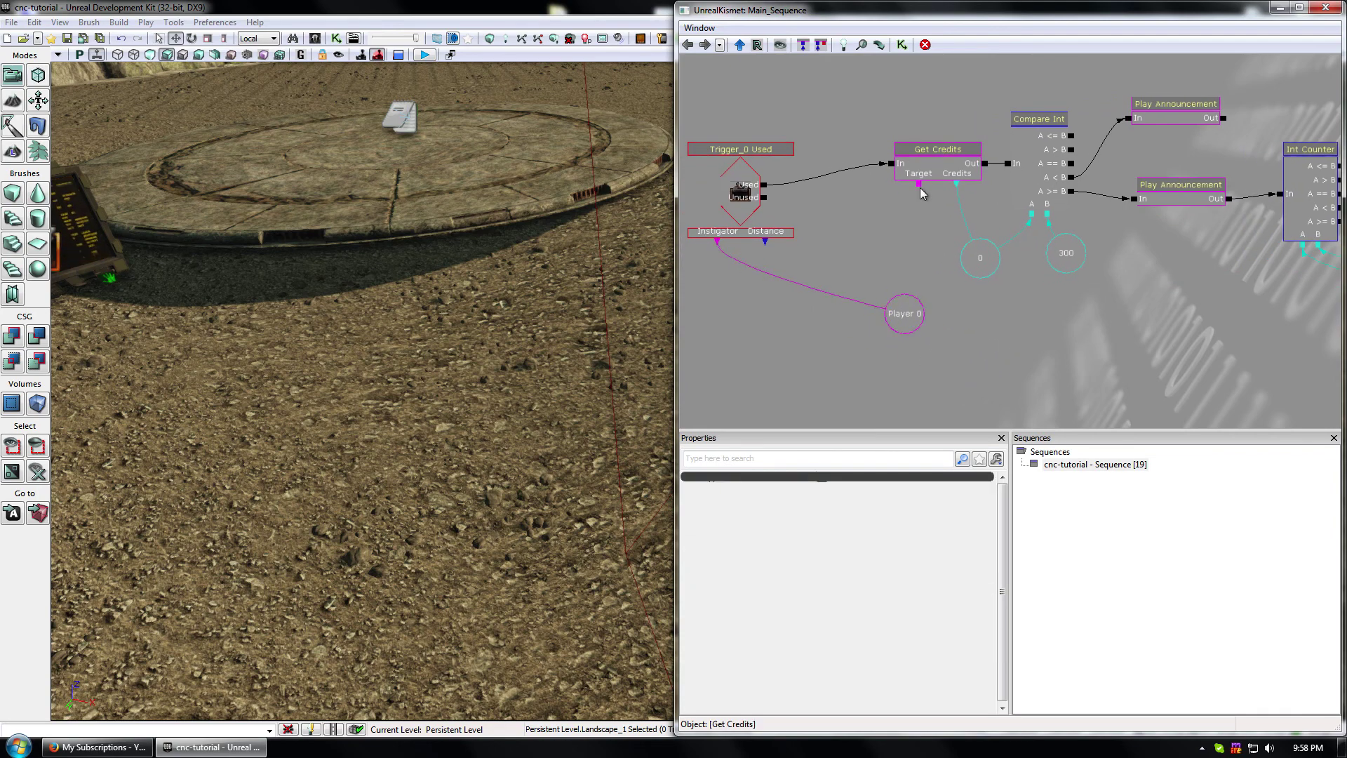
{"action": "left_click_drag", "start_coordinate": [918, 184], "coordinate": [737, 323]}
{"action": "scroll", "coordinate": [1008, 288], "scroll_direction": "down", "scroll_amount": 2}
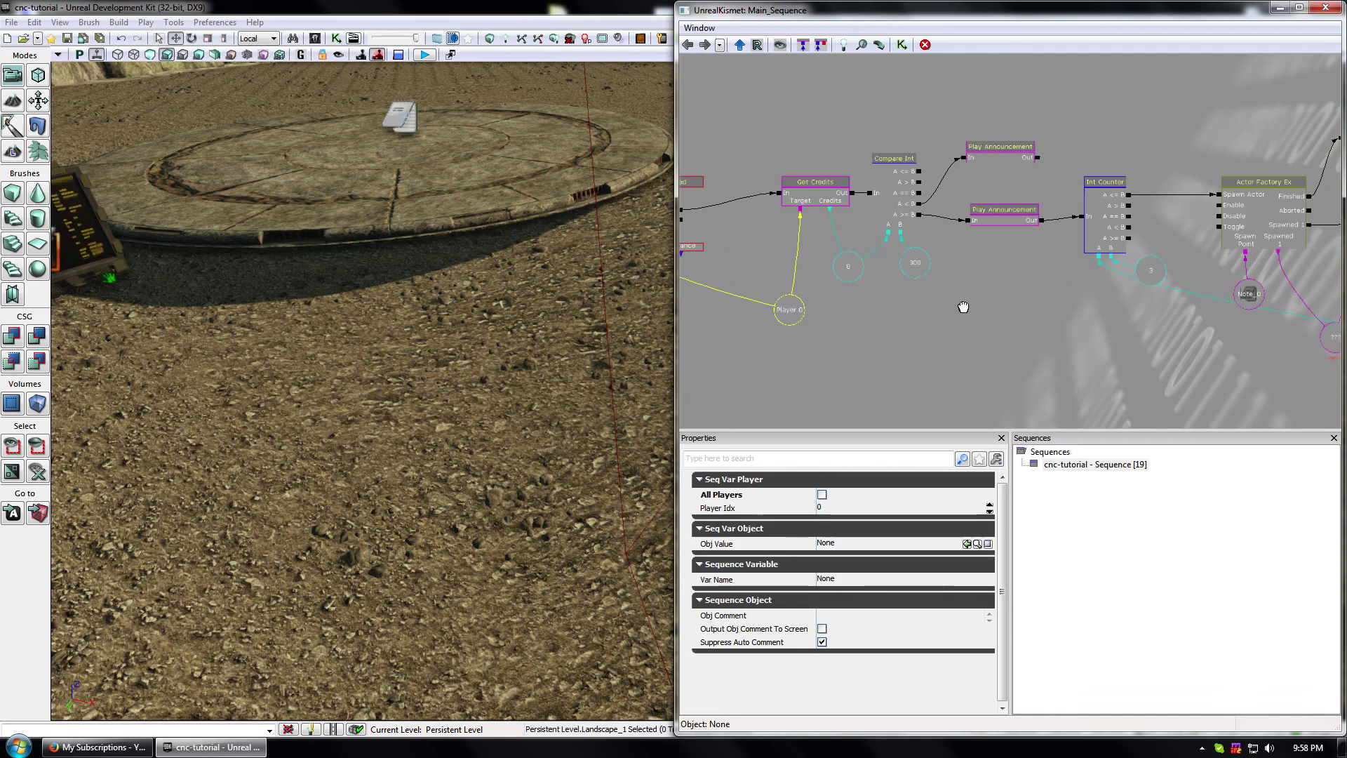
- Link the Remove Credits action's Target to the Player 0 variable and check the variable's connections
{"action": "left_click_drag", "start_coordinate": [962, 304], "coordinate": [851, 308]}
{"action": "left_click_drag", "start_coordinate": [1222, 174], "coordinate": [1088, 169]}
{"action": "left_click_drag", "start_coordinate": [1219, 147], "coordinate": [752, 262]}
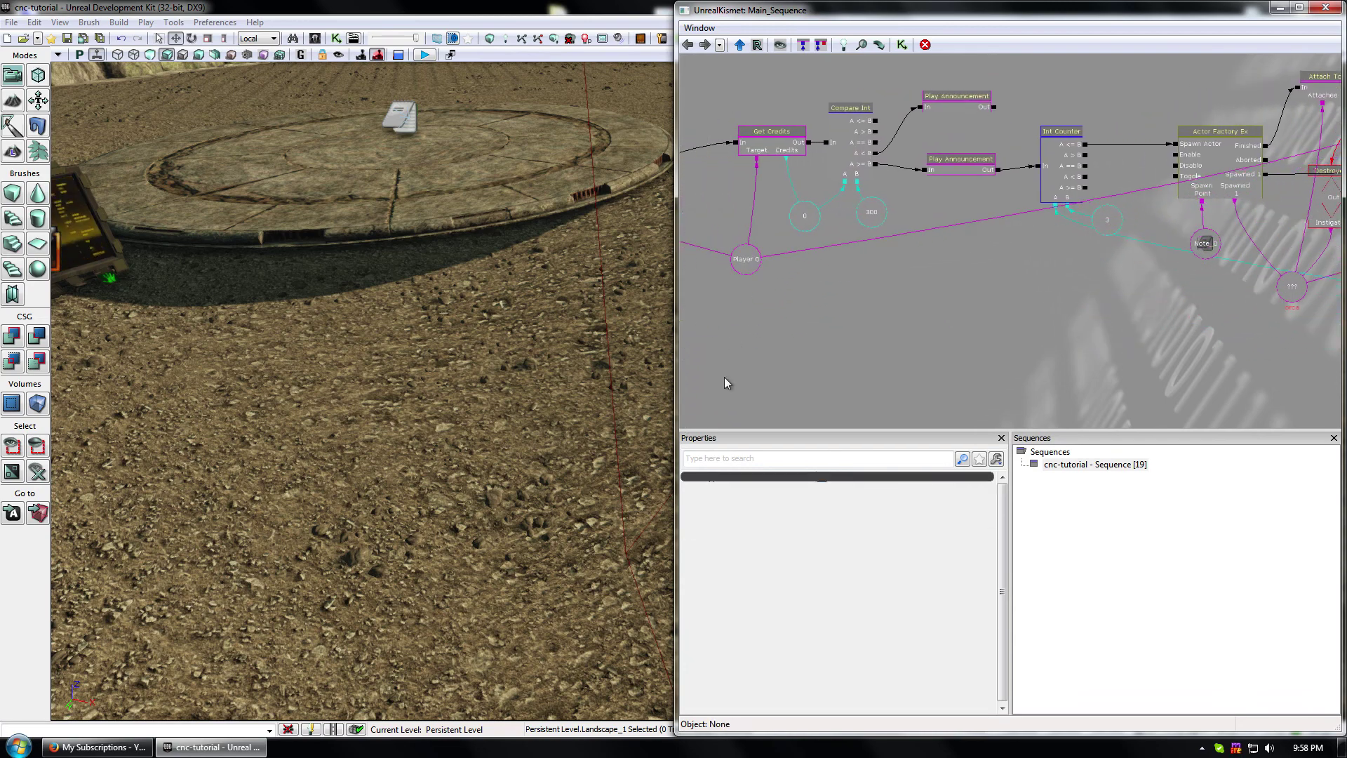
{"action": "left_click", "coordinate": [747, 262]}
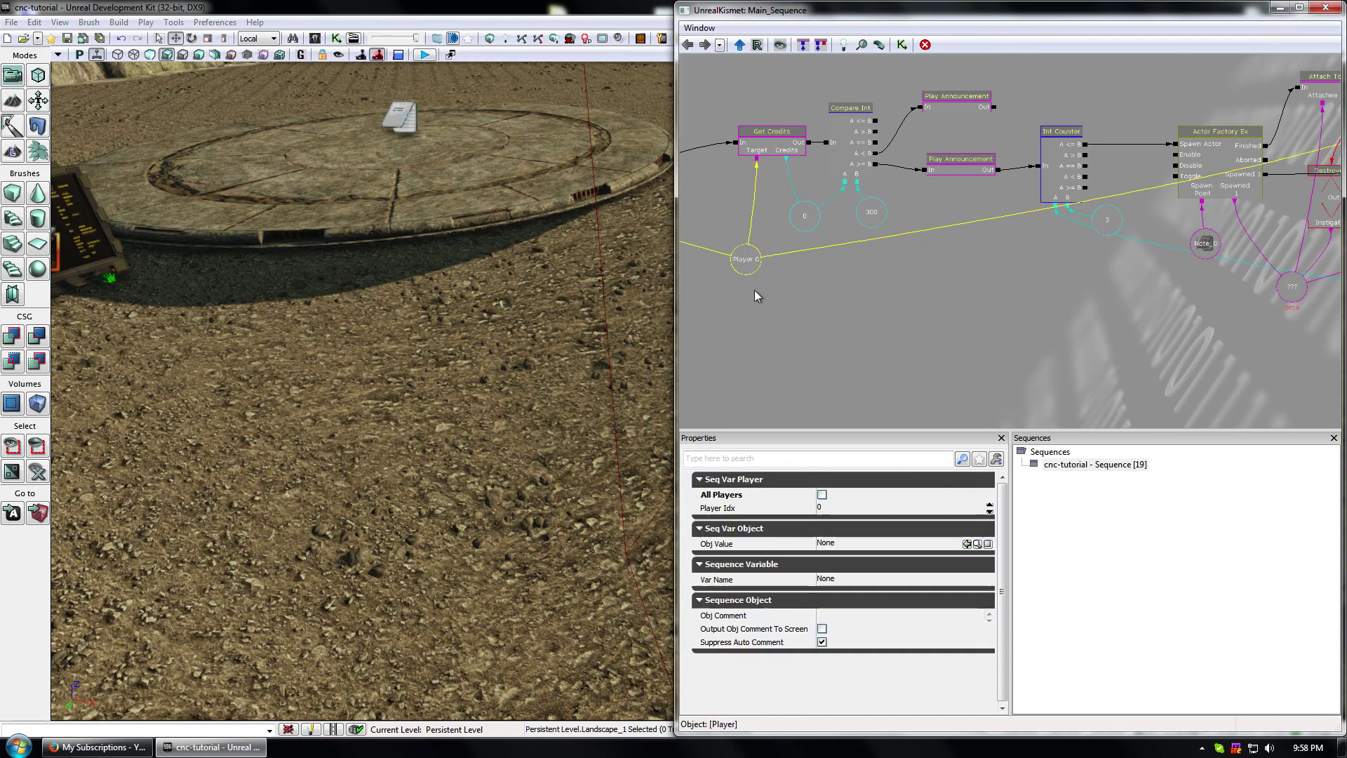
{"action": "left_click_drag", "start_coordinate": [777, 337], "coordinate": [879, 363]}
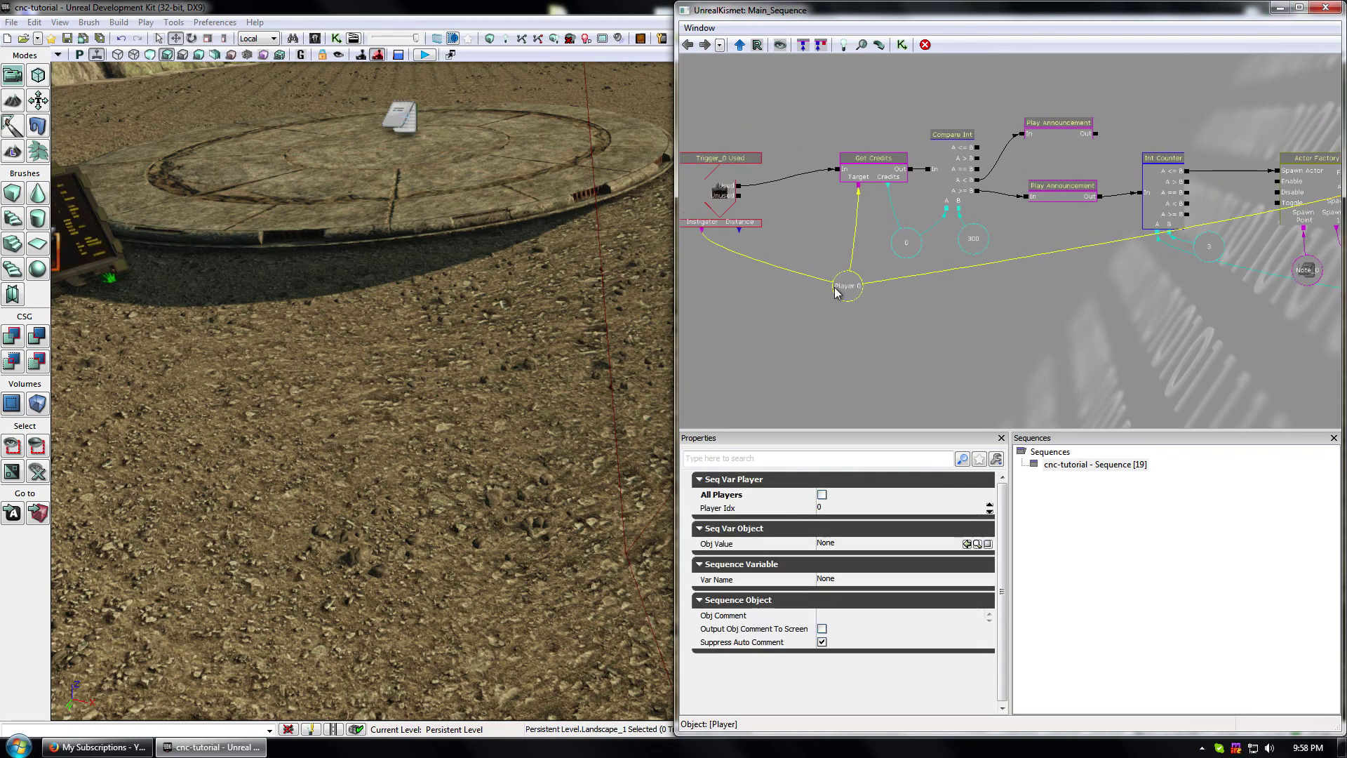
- Minimize the Kismet window, start a play preview from the ground near the terminal and walk the character up to it
{"action": "left_click", "coordinate": [1290, 7]}
{"action": "right_click", "coordinate": [182, 456]}
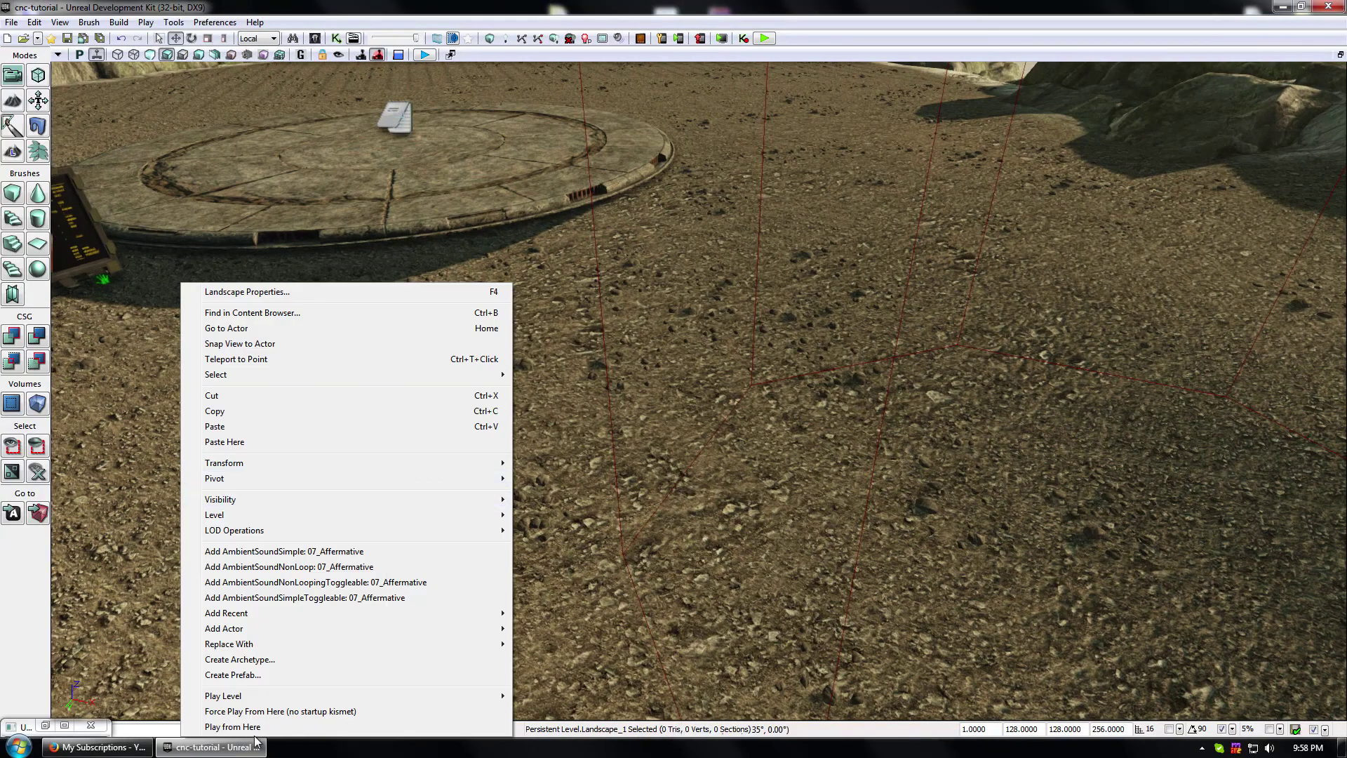
{"action": "left_click", "coordinate": [233, 727]}
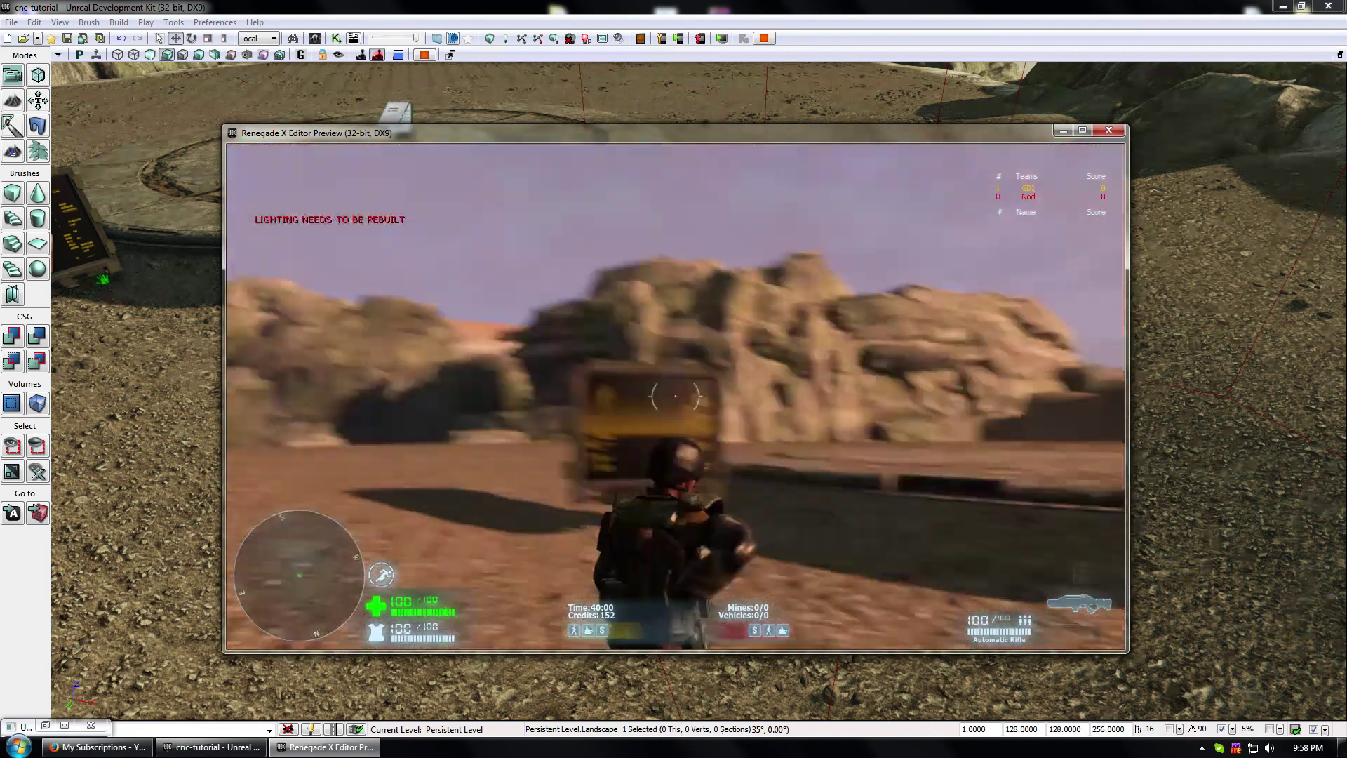
{"action": "key", "text": "w"}
{"action": "key", "text": "w"}
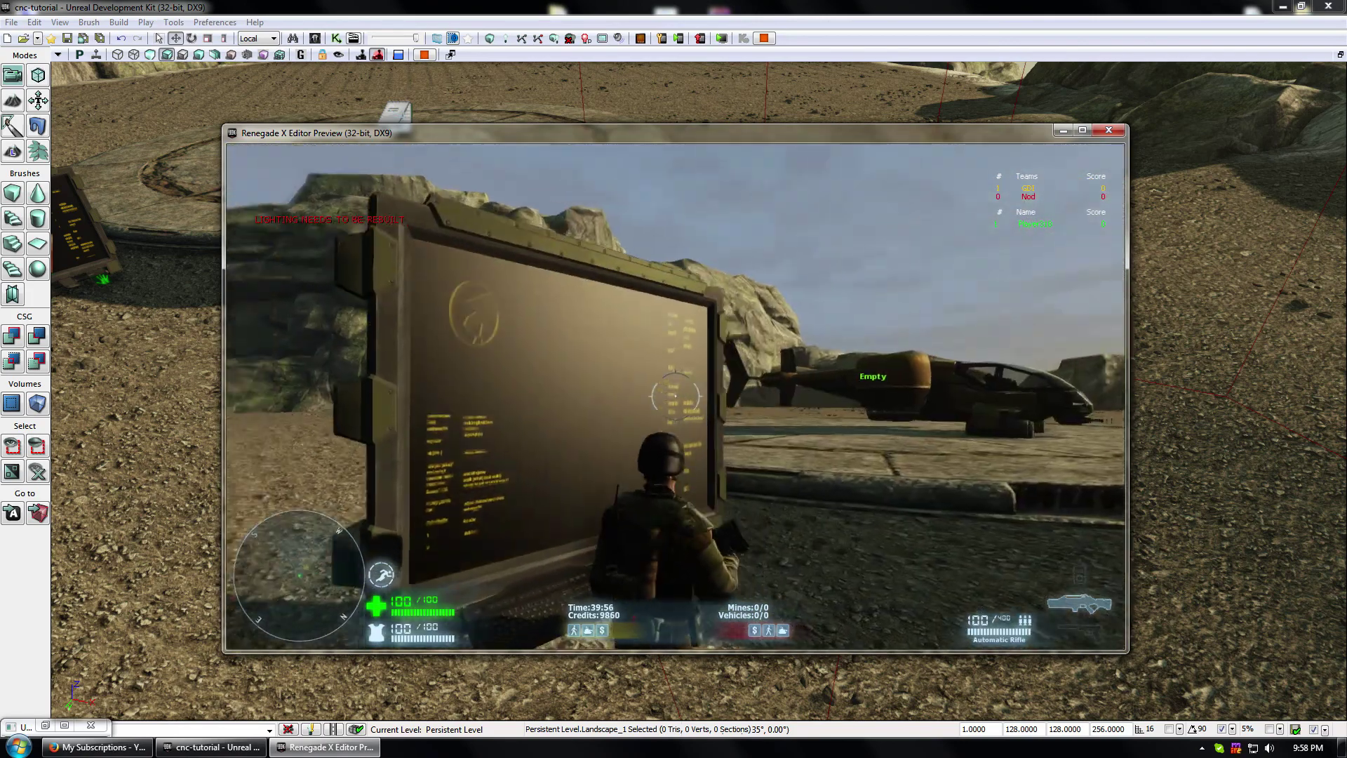
- Use the terminal again while an Orca occupies the landing pad, then walk over to that Orca
{"action": "key", "text": "e"}
{"action": "key", "text": "w"}
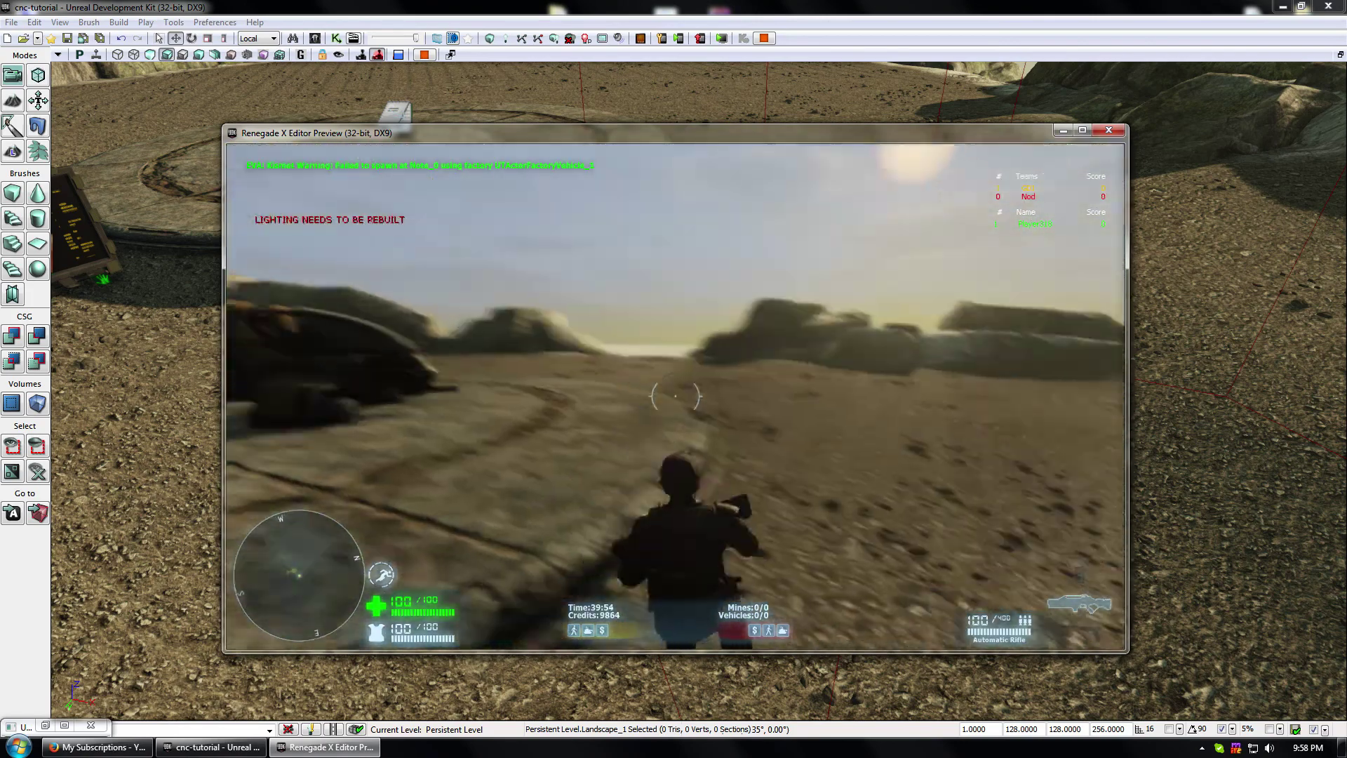
{"action": "key", "text": "w"}
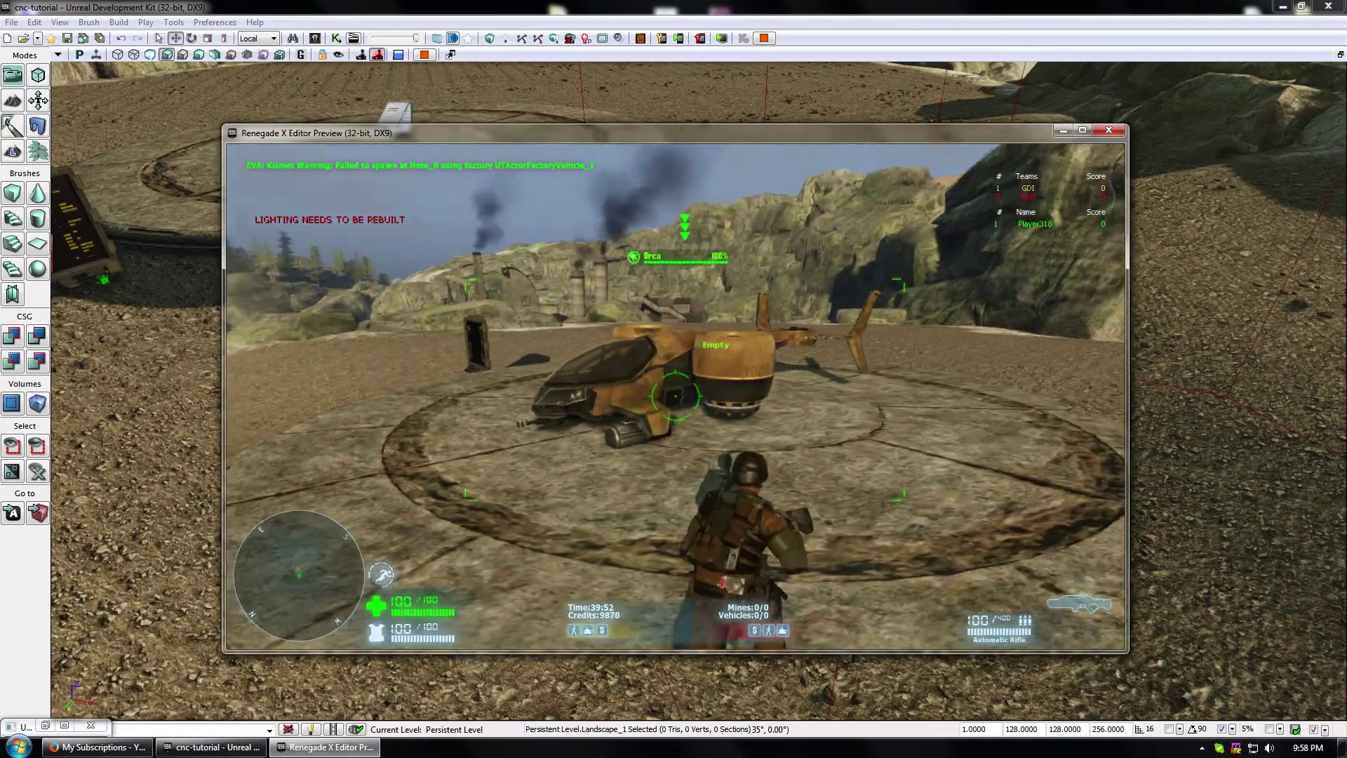
- Board the Orca, fly it off the landing pad and get out beside the pad
{"action": "key", "text": "e"}
{"action": "key", "text": "space"}
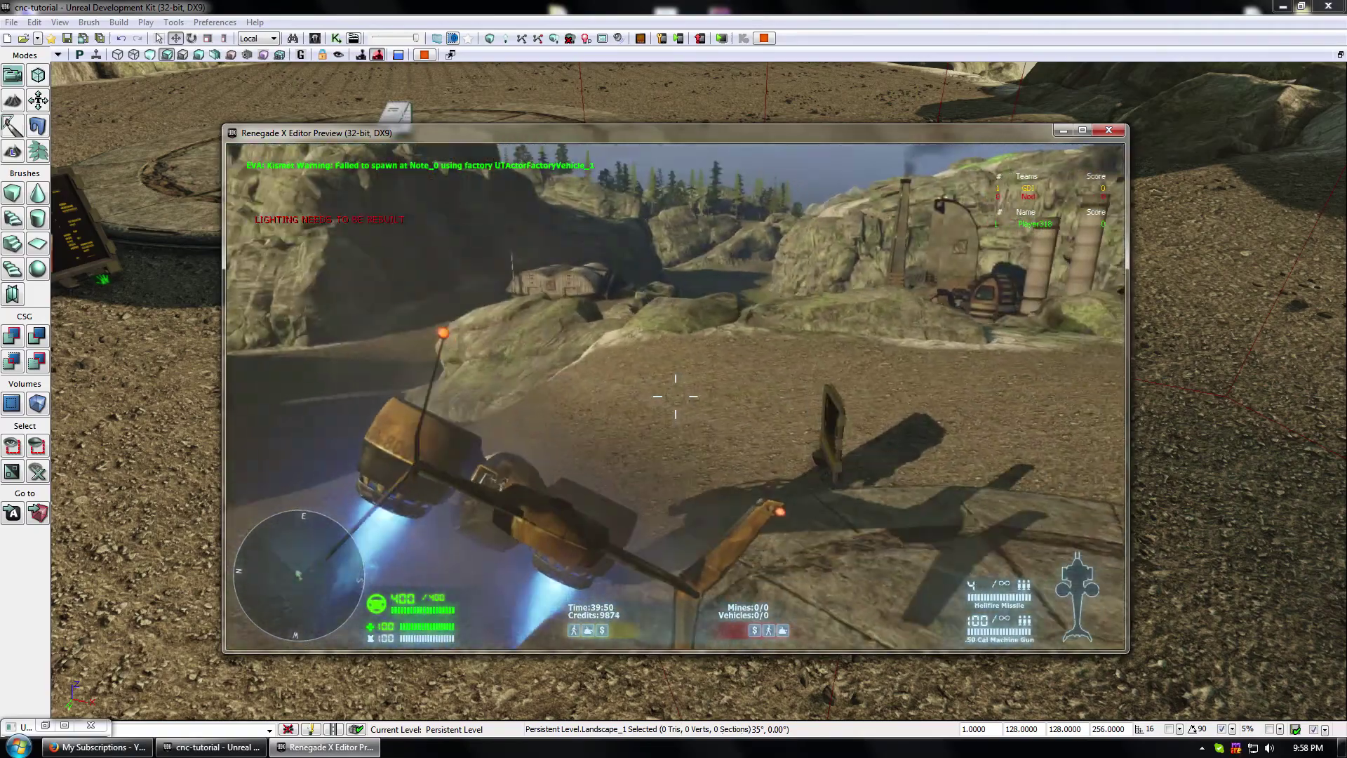
{"action": "key", "text": "e"}
- Return to the terminal to spawn more Orcas and fire at a parked Orca from the air
{"action": "key", "text": "w"}
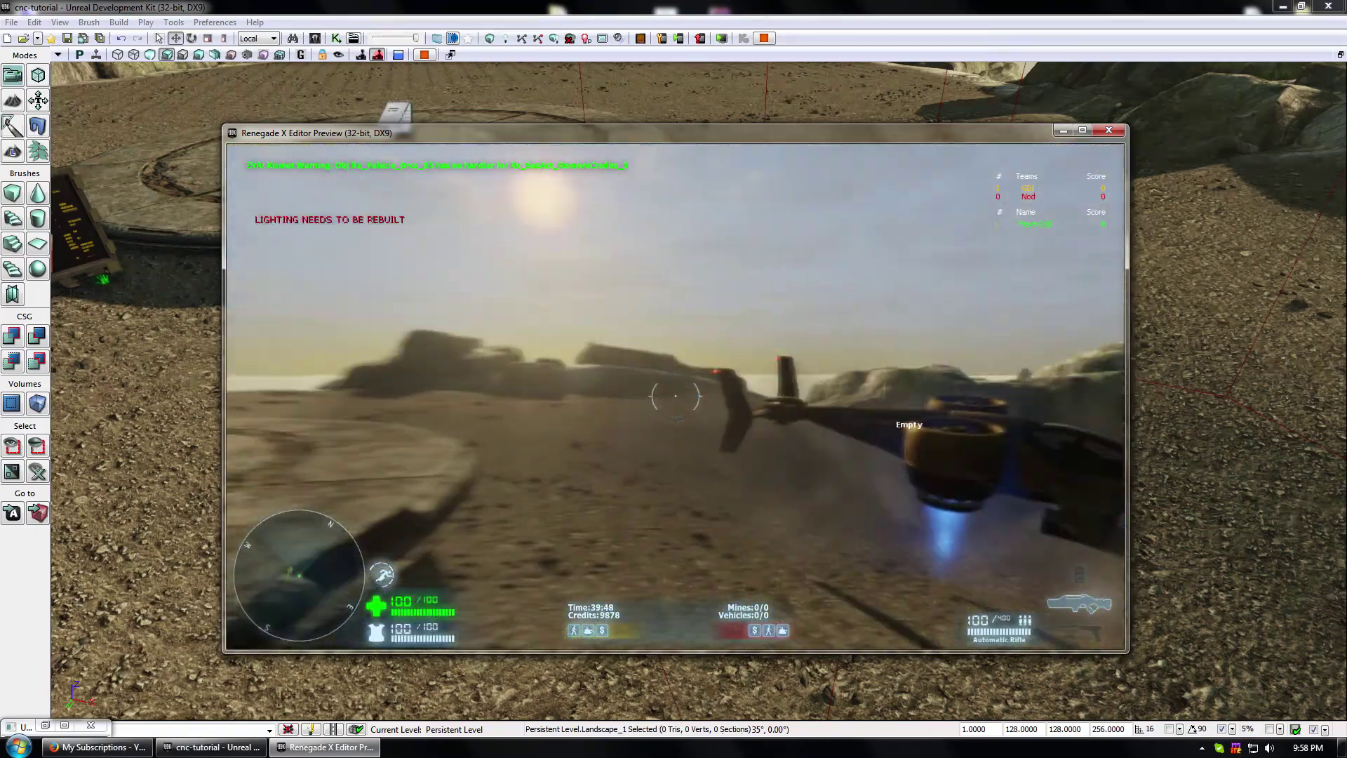
{"action": "key", "text": "w"}
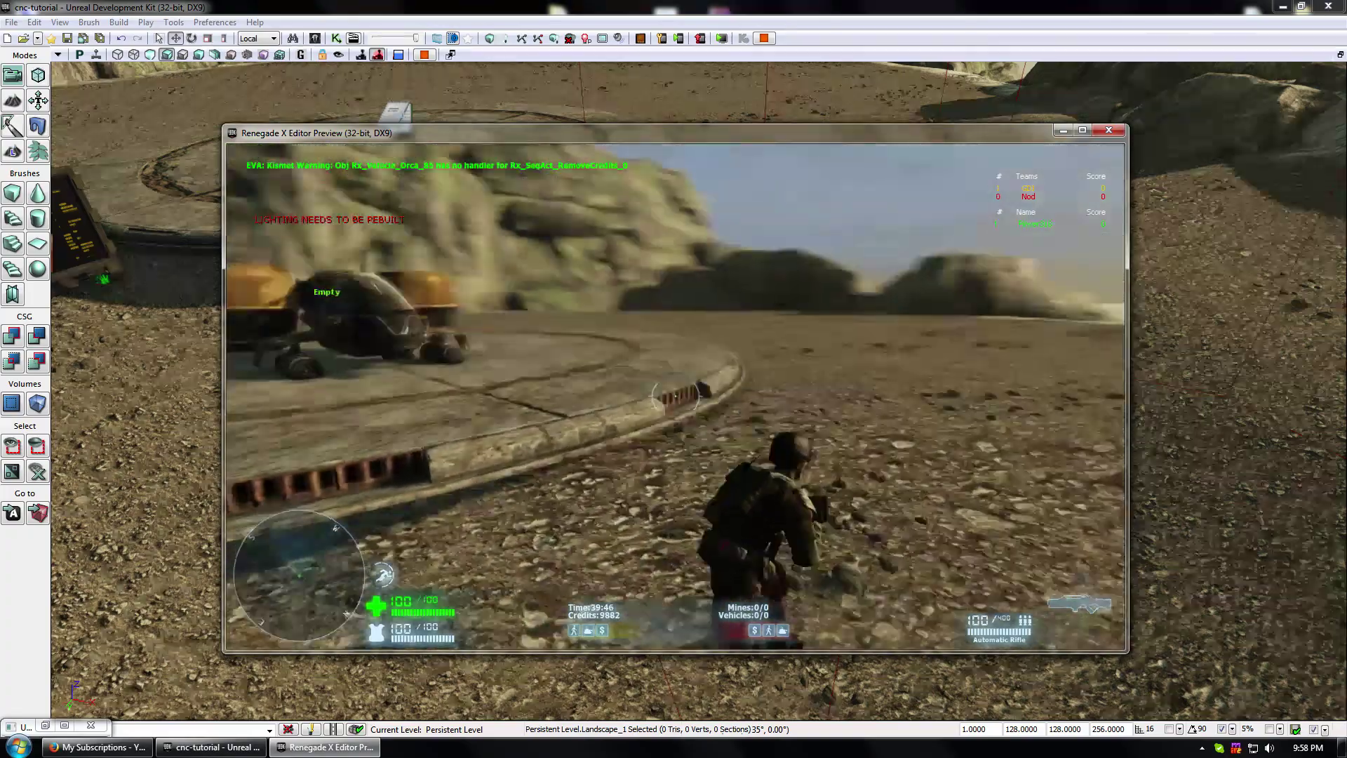
{"action": "key", "text": "e"}
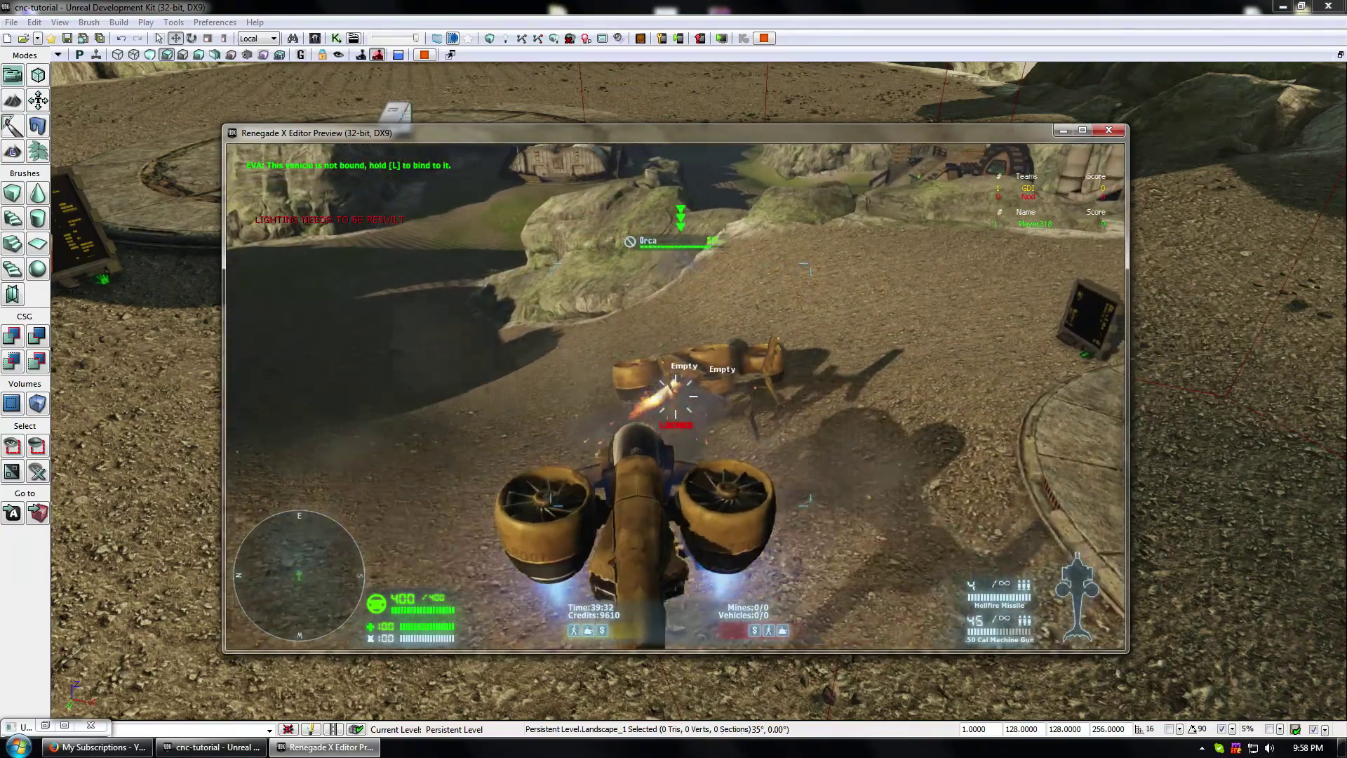
{"action": "left_click", "coordinate": [675, 396]}
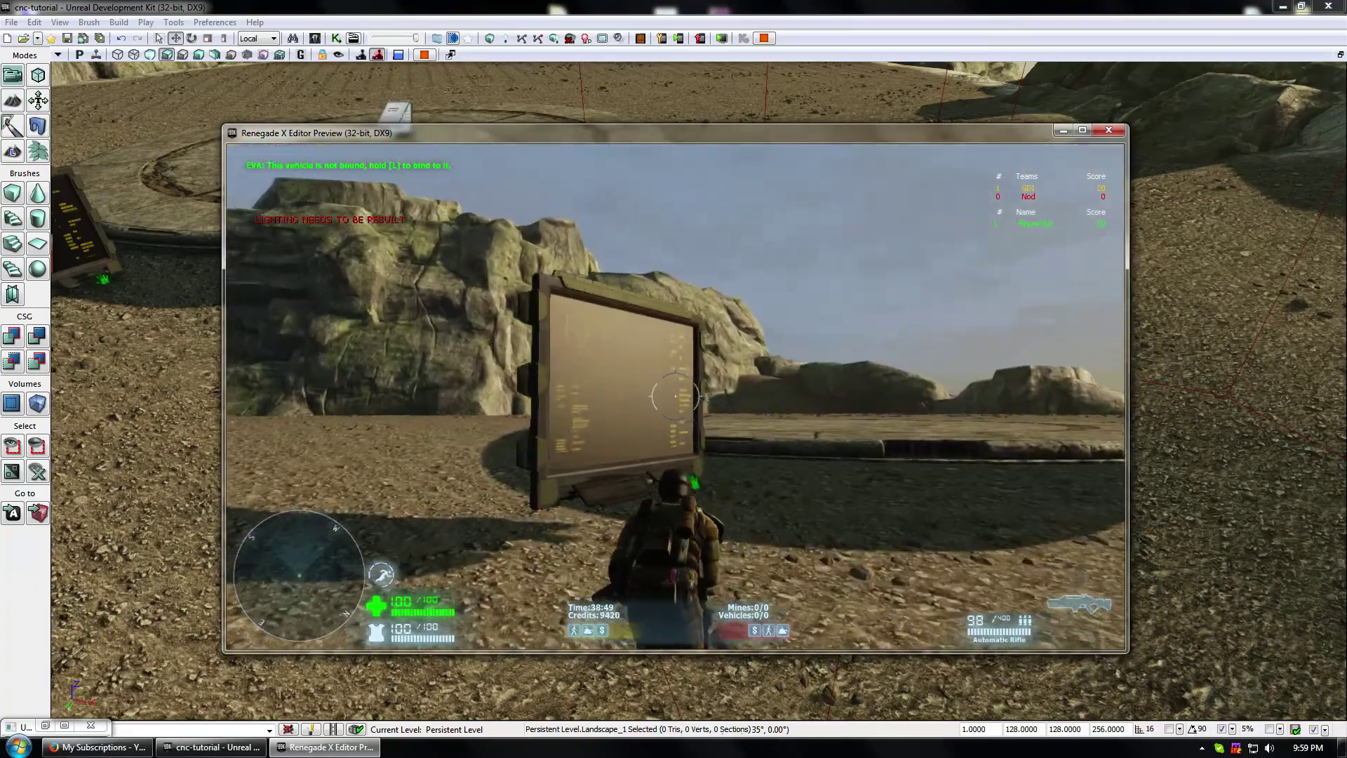
- Test spawning a replacement Orca from the terminal, inspect the Orca parked on the ground and end the preview
{"action": "key", "text": "w"}
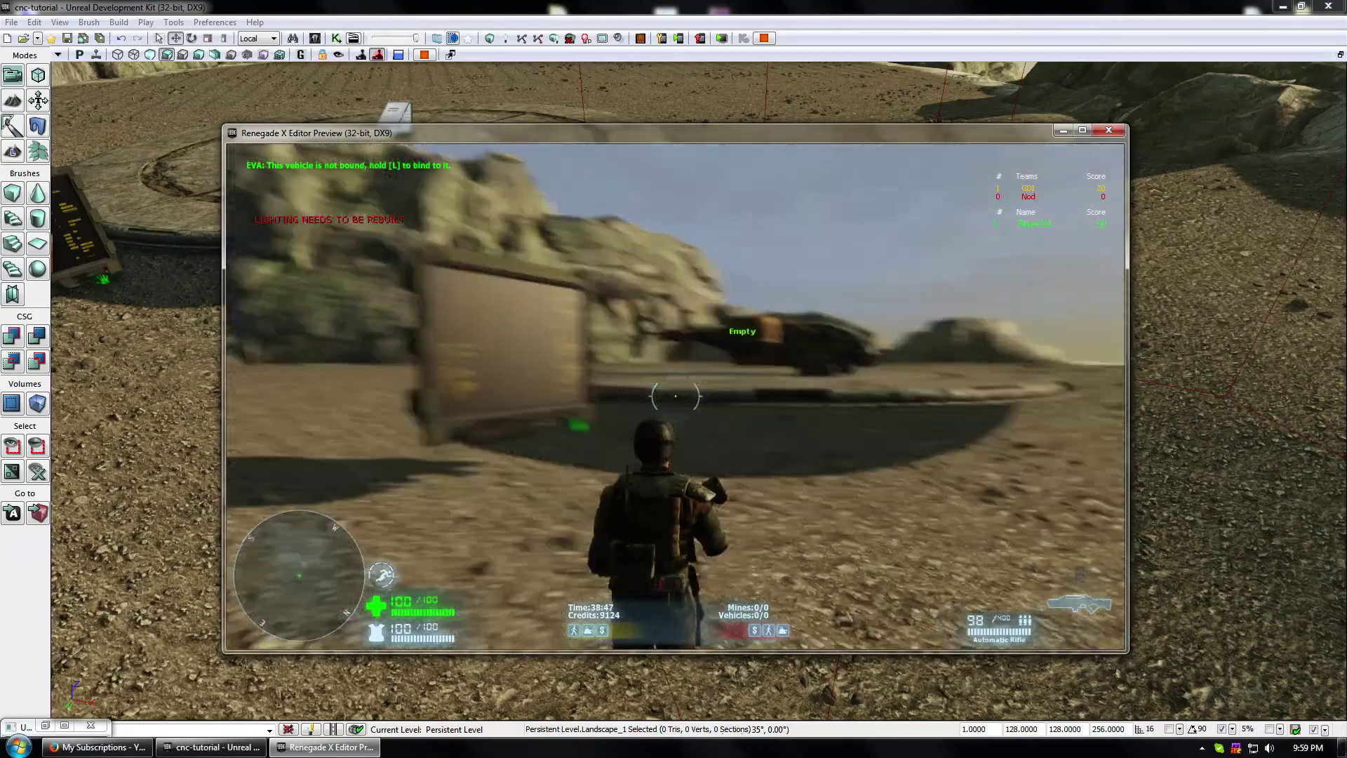
{"action": "key", "text": "w"}
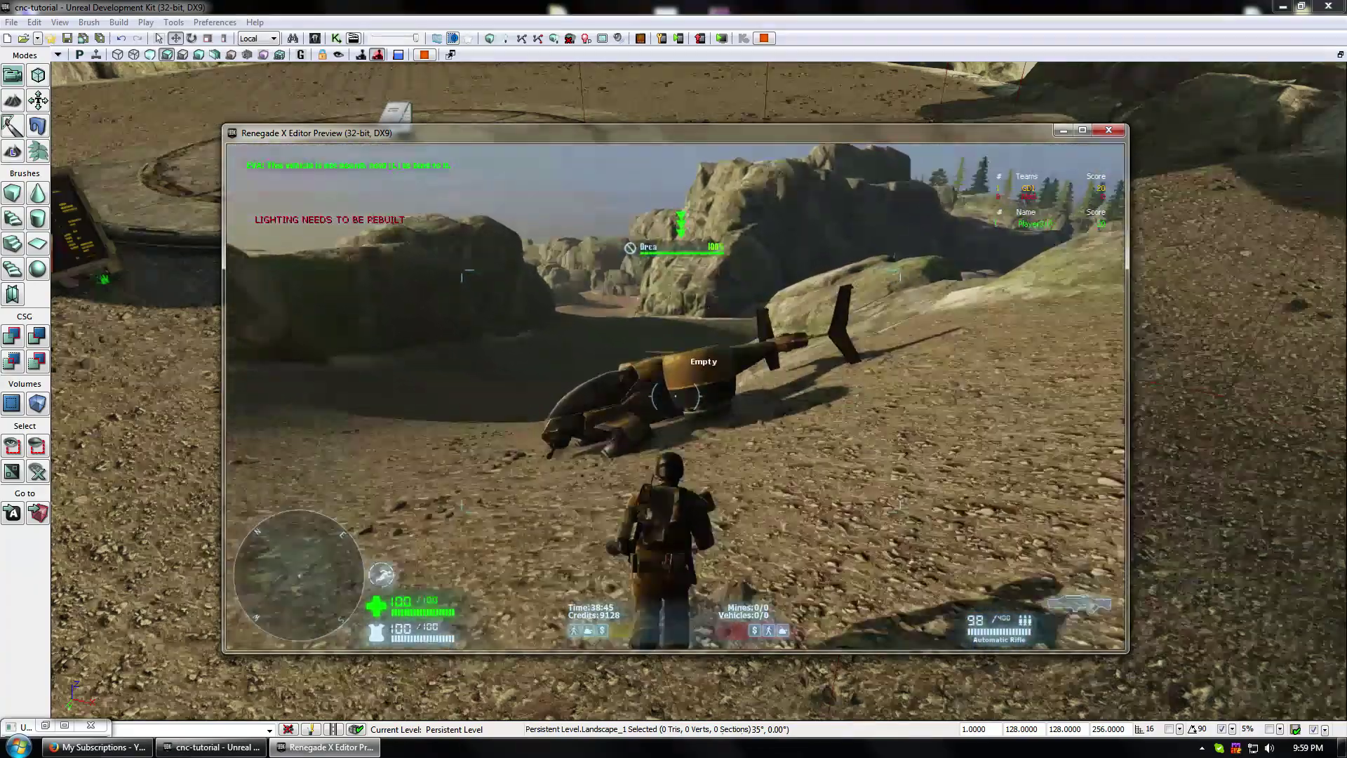
{"action": "key", "text": "e"}
{"action": "key", "text": "Escape"}
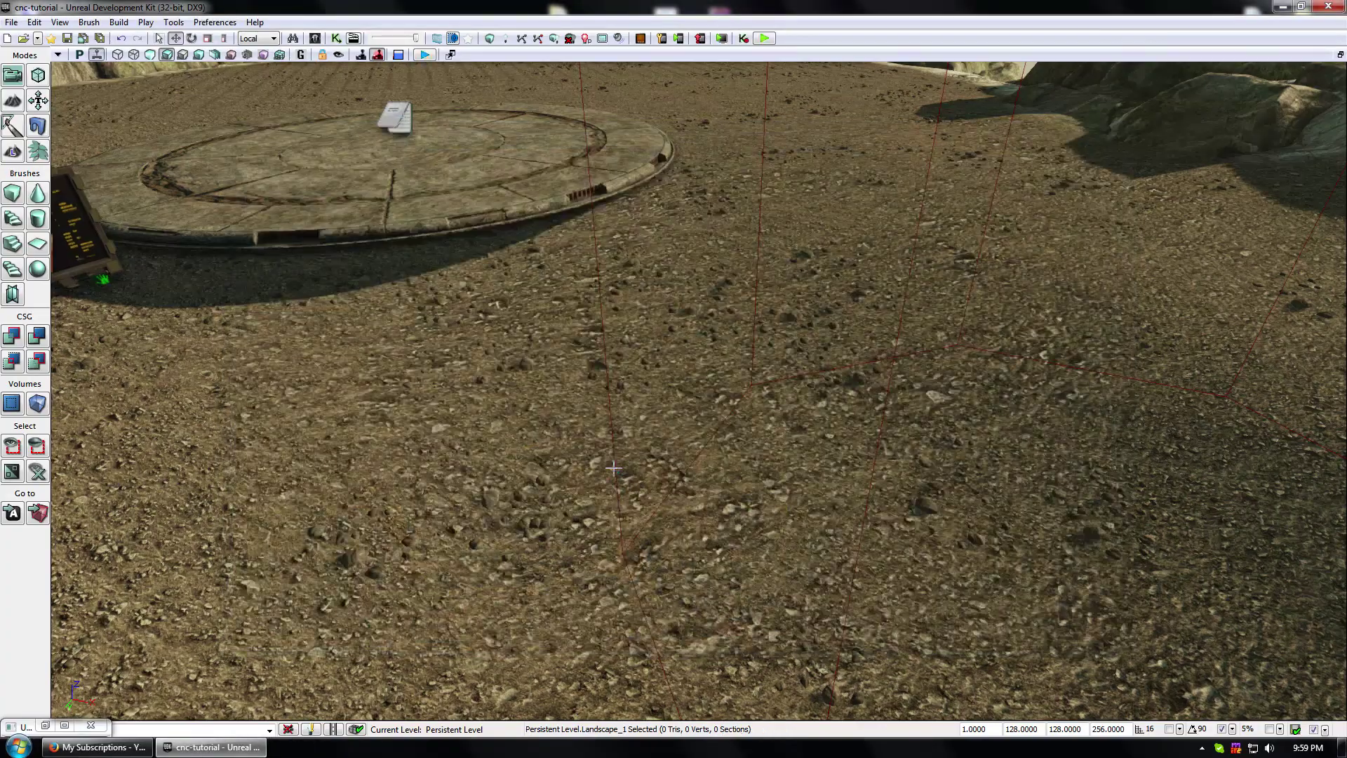
{"action": "right_click_drag", "start_coordinate": [673, 393], "coordinate": [702, 410]}
{"action": "left_click_drag", "start_coordinate": [1003, 403], "coordinate": [958, 426]}
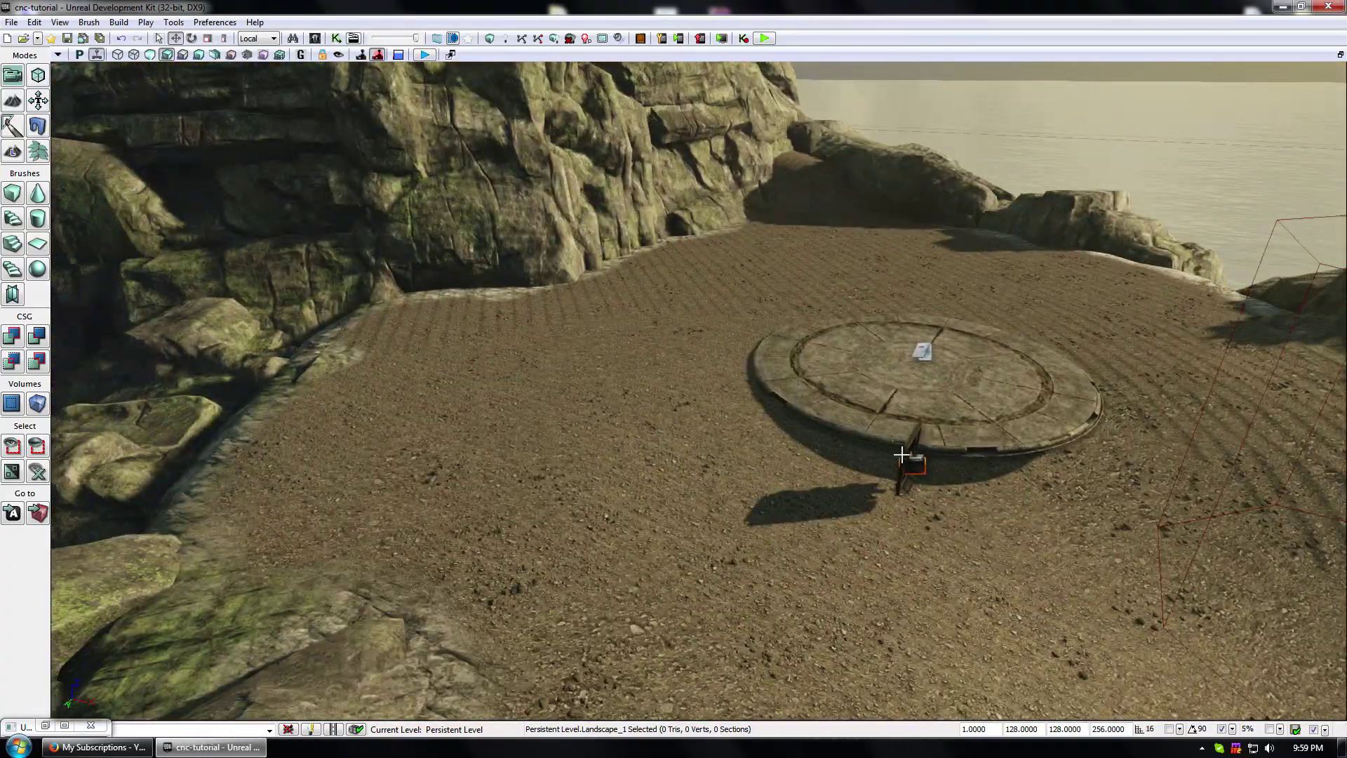